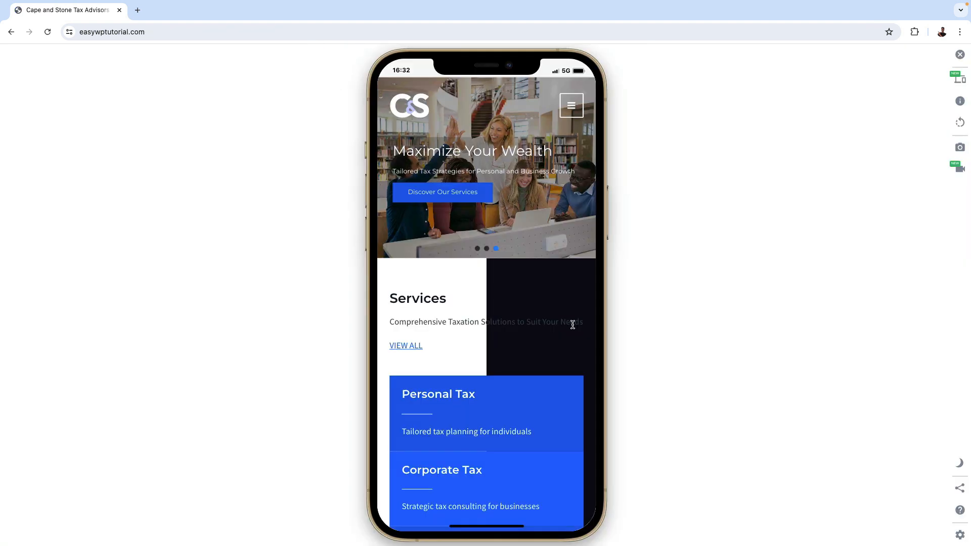
Look over the tax changes blog article, the home page in the phone preview and the Hostinger hosting plans
scroll(574, 327, "down", 5)
scroll(574, 328, "down", 5)
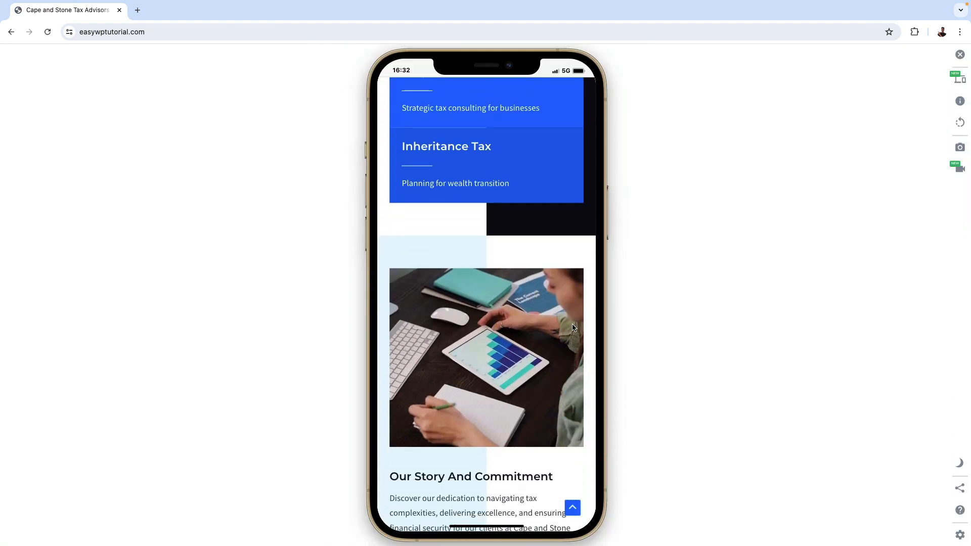
scroll(572, 327, "down", 3)
left_click(908, 312)
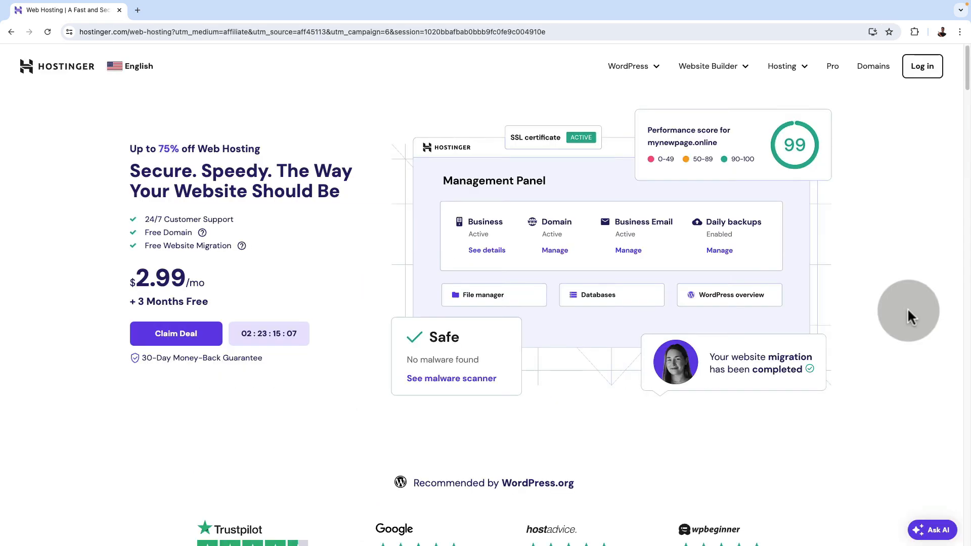
scroll(908, 310, "down", 7)
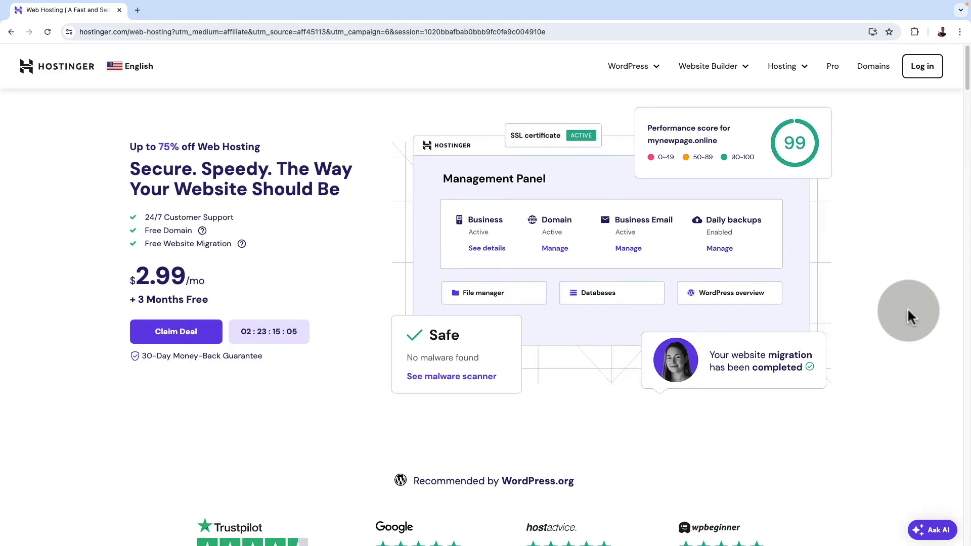
scroll(906, 310, "down", 6)
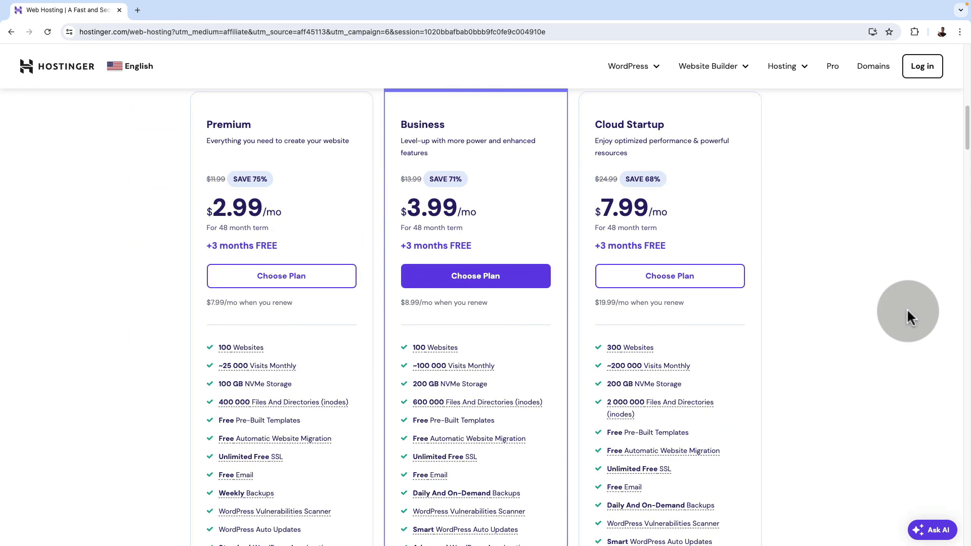
scroll(909, 316, "down", 7)
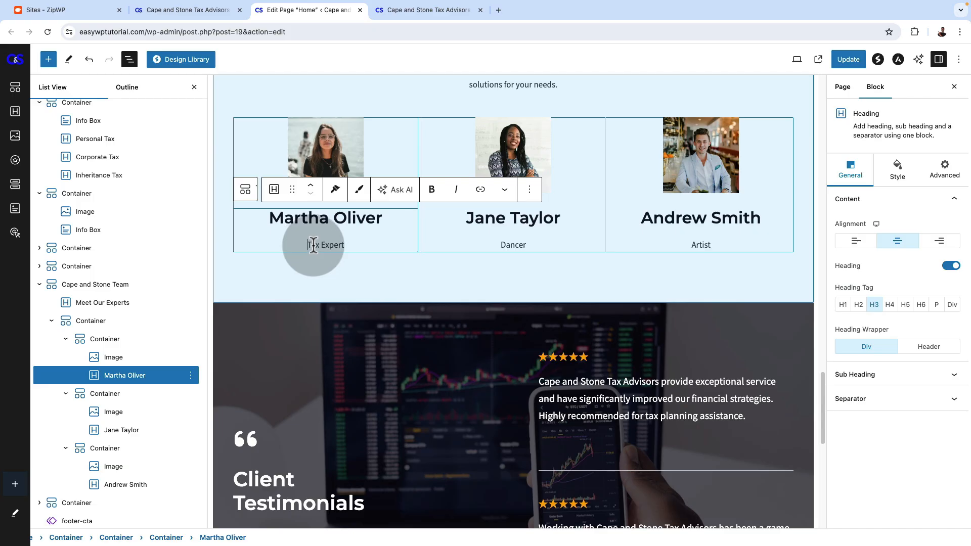
Change the first team member's job title to "Overral Tax Expert" and select the second member's job title for editing
left_click(310, 246)
type("Overral Tax Expert")
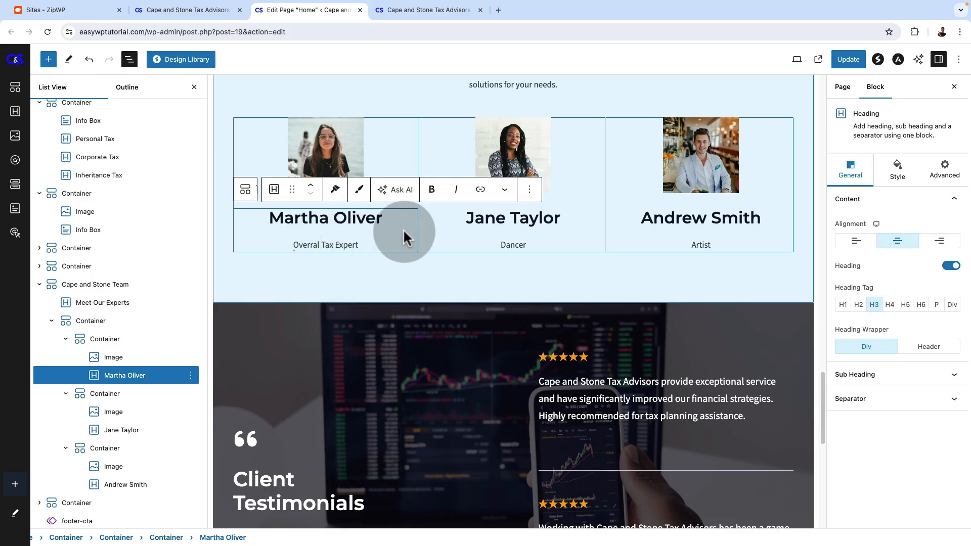
double_click(512, 244)
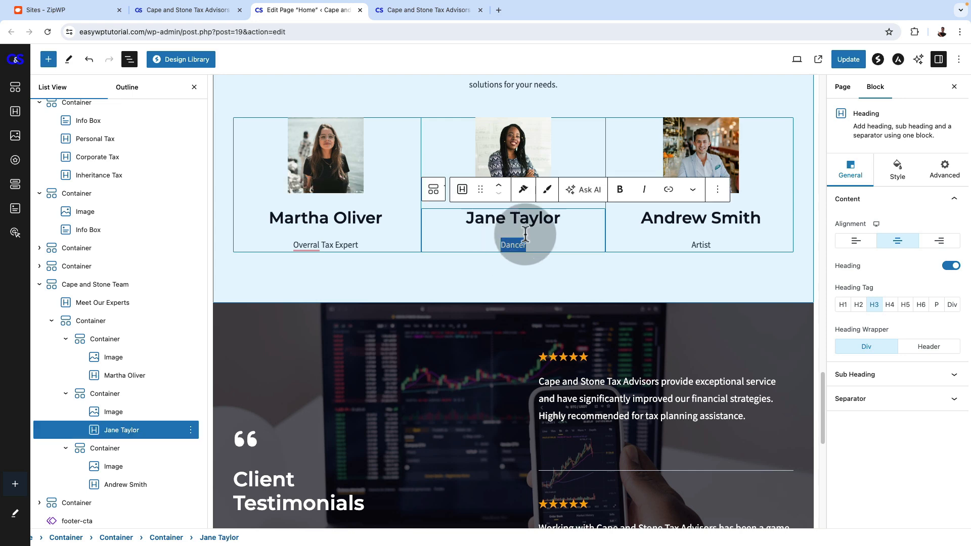
Apply the first header preset, with the site title on one side and the menu with social icons on the other
scroll(630, 144, "up", 15)
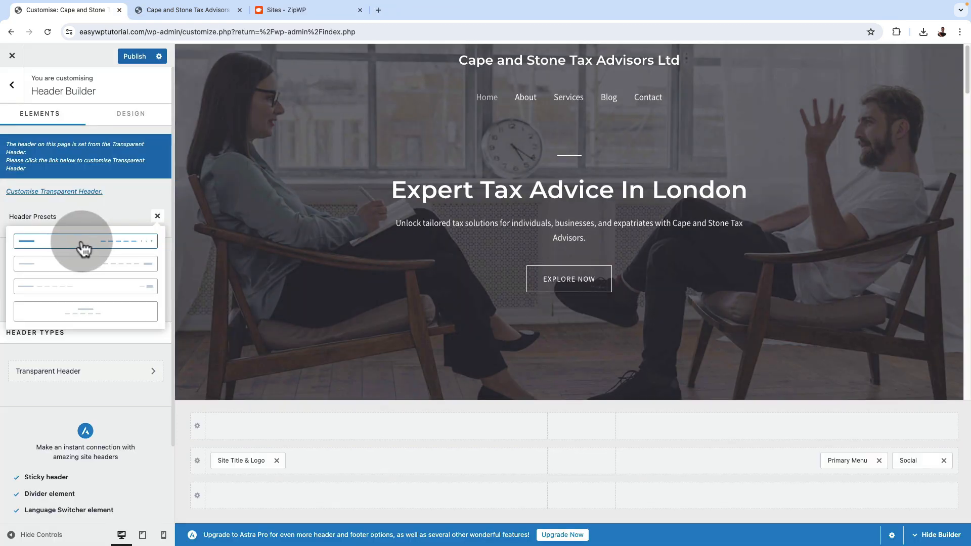
left_click(81, 243)
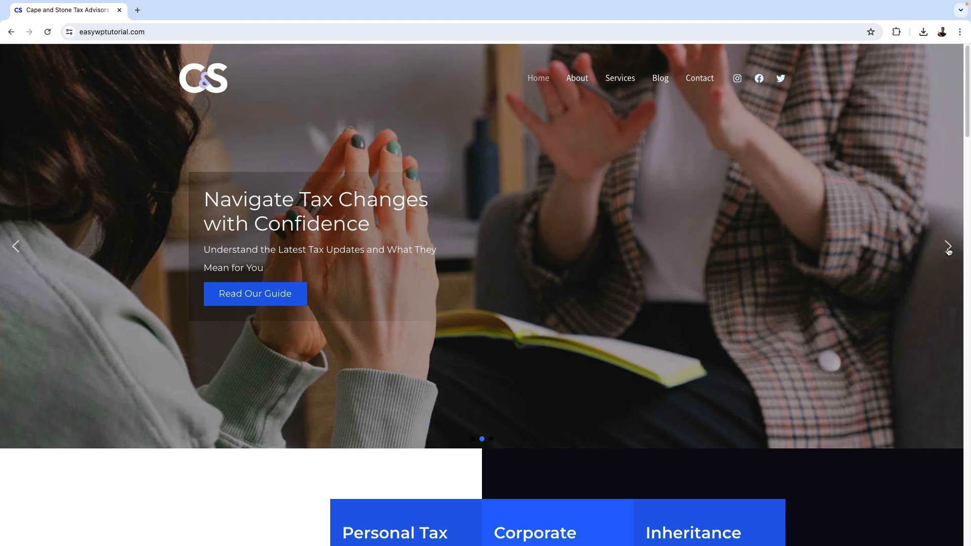
Review the finished site's home page slider, services section, tax changes blog article and phone layout
left_click(947, 246)
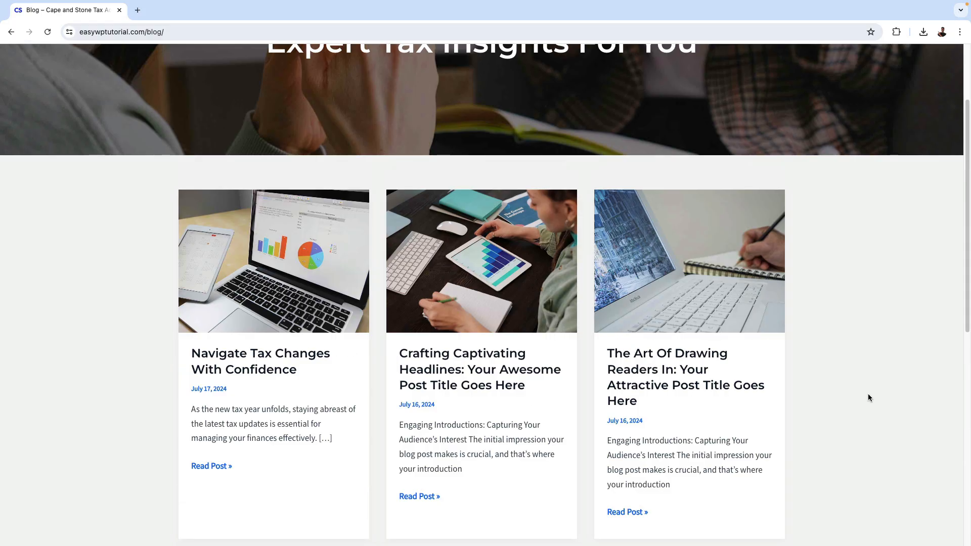
left_click(219, 356)
scroll(885, 401, "down", 4)
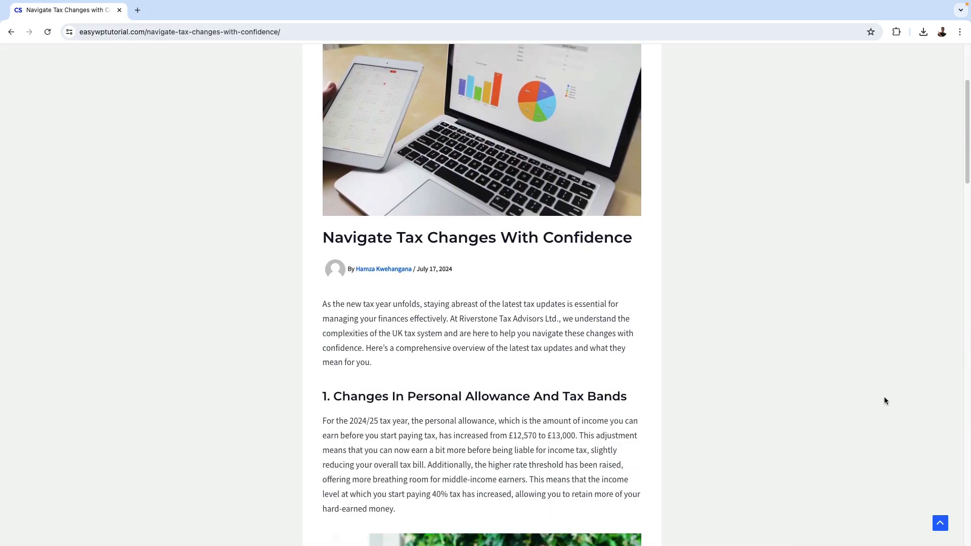
scroll(884, 400, "down", 3)
scroll(885, 400, "down", 3)
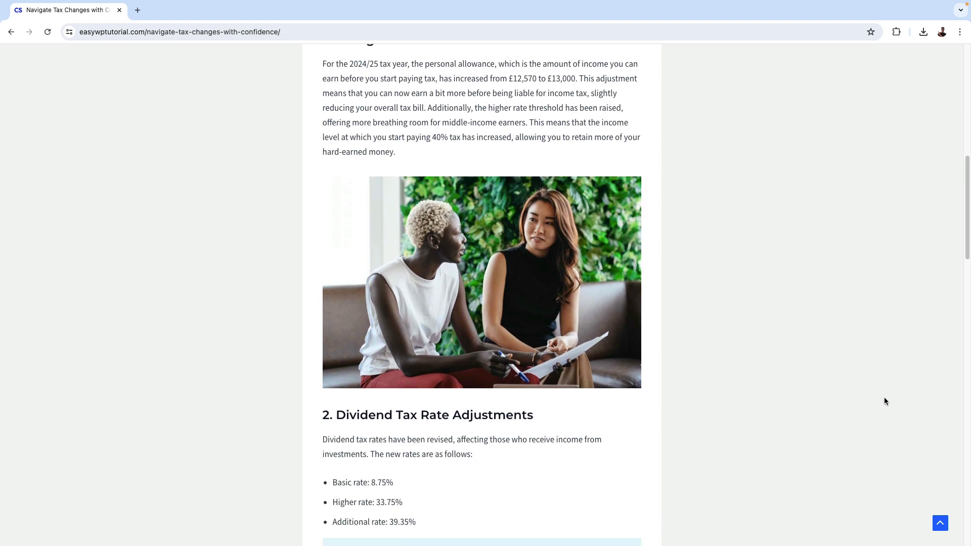
scroll(884, 400, "down", 3)
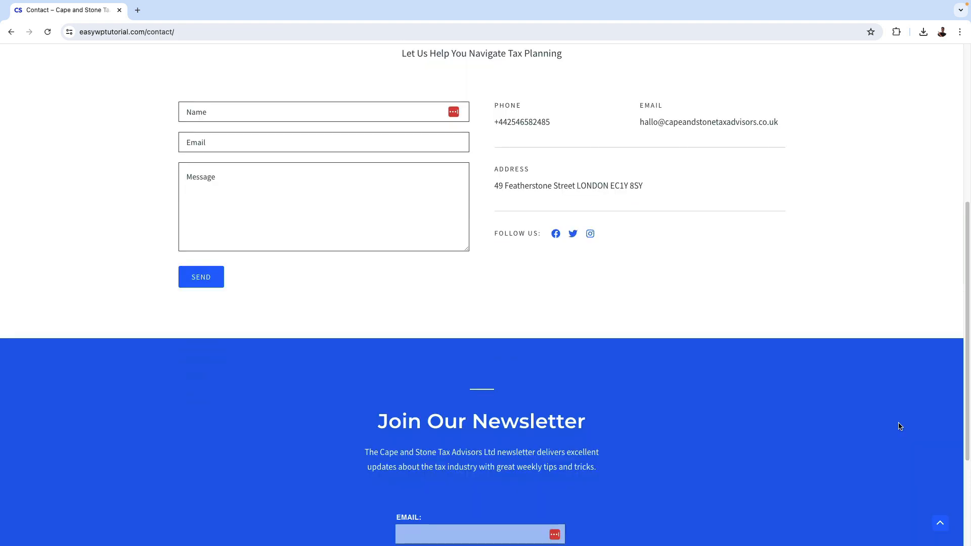
scroll(900, 426, "down", 3)
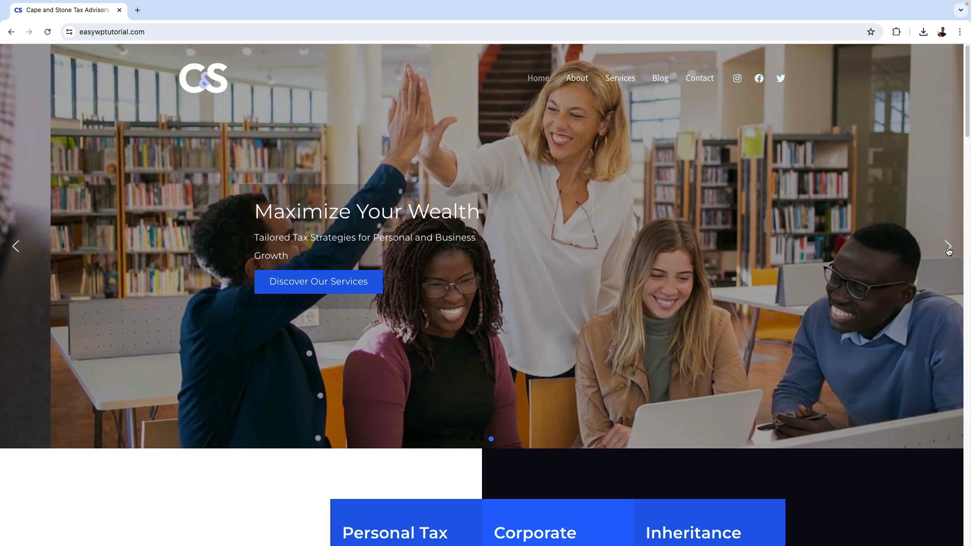
scroll(863, 341, "down", 2)
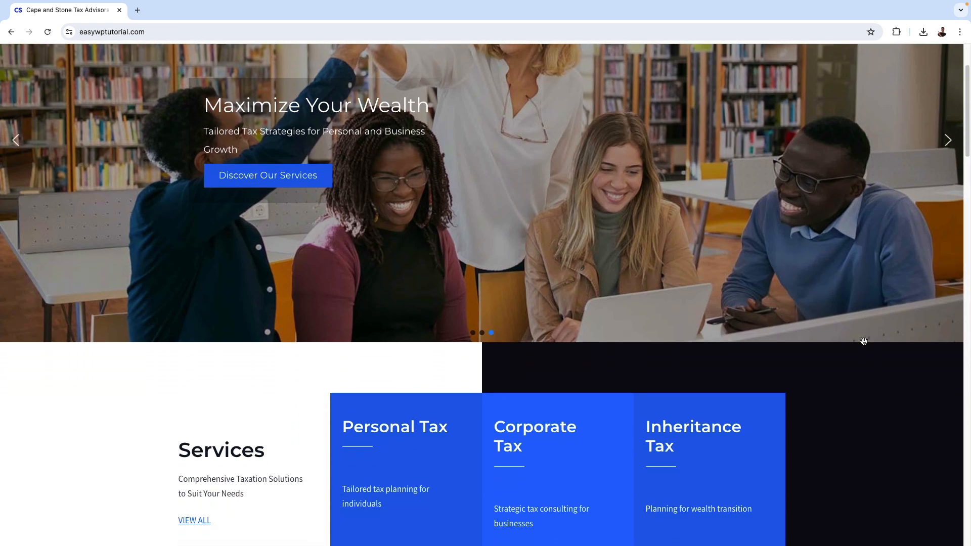
scroll(863, 341, "down", 3)
scroll(865, 344, "down", 4)
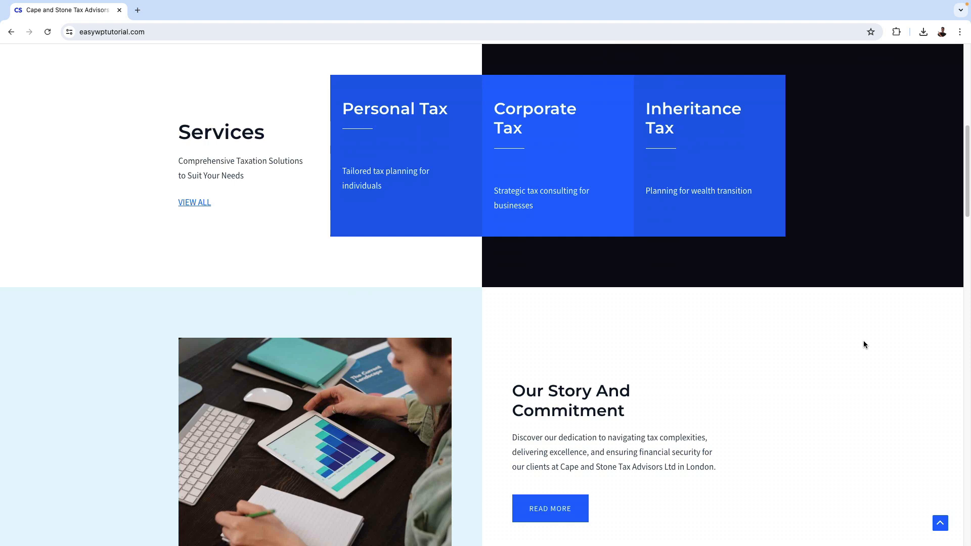
scroll(864, 344, "down", 3)
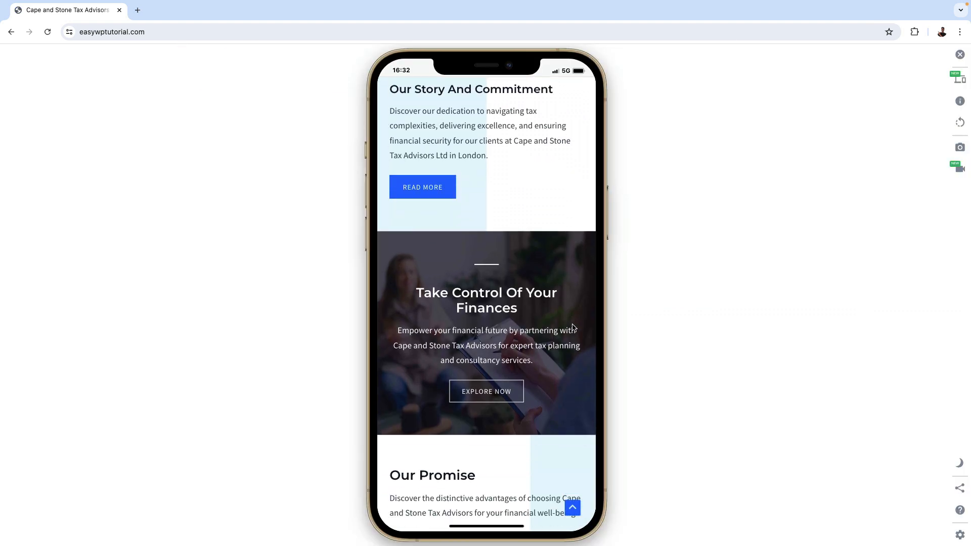
scroll(574, 327, "down", 2)
scroll(573, 328, "down", 4)
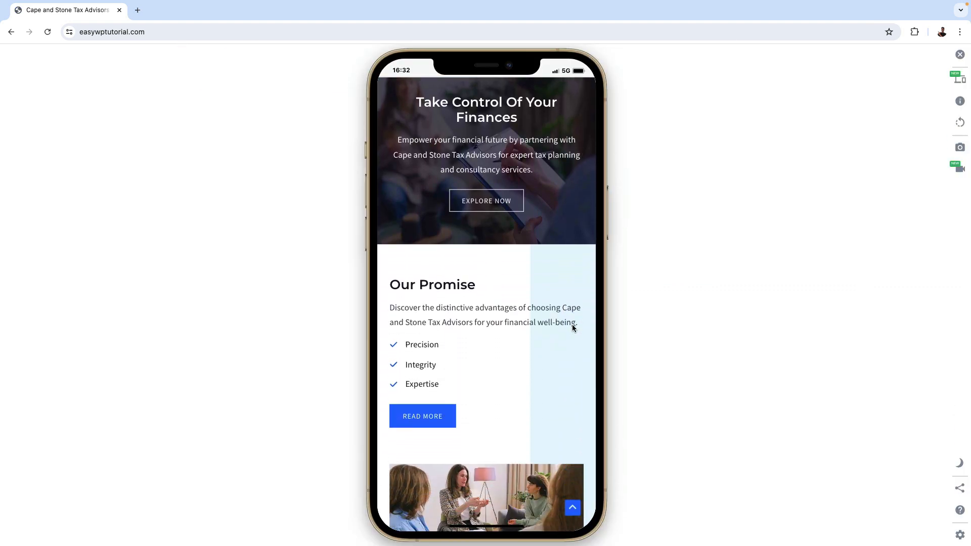
scroll(571, 323, "down", 3)
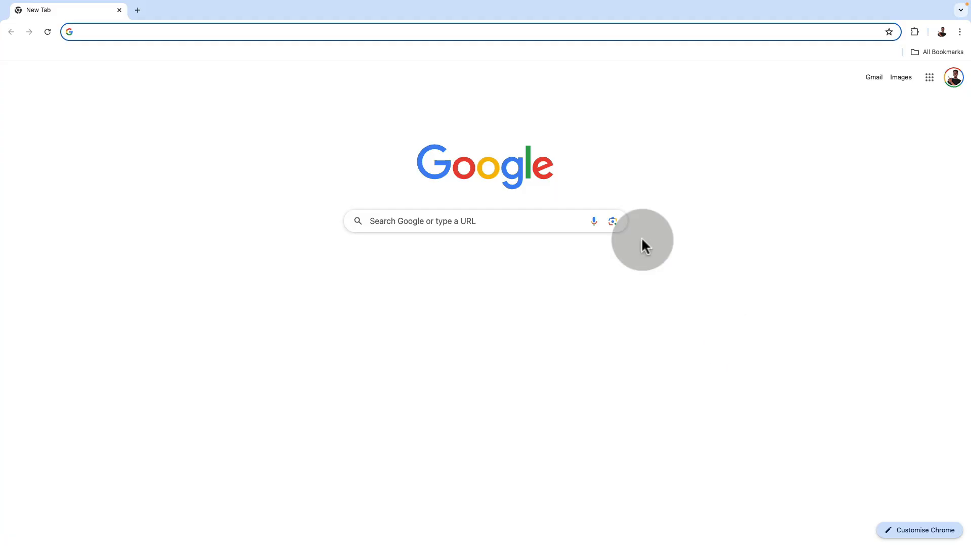
Open the gotechug.com website
left_click(378, 27)
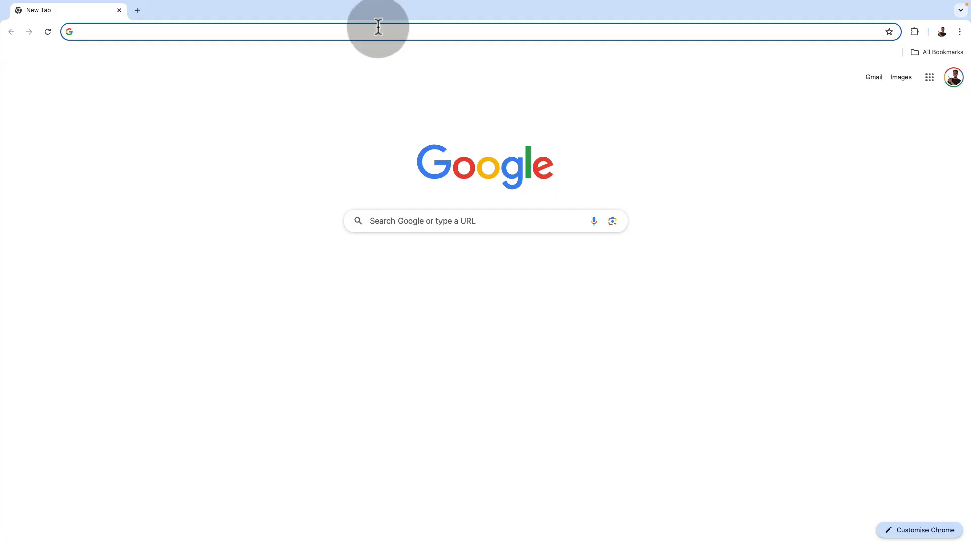
type("gotechug.com")
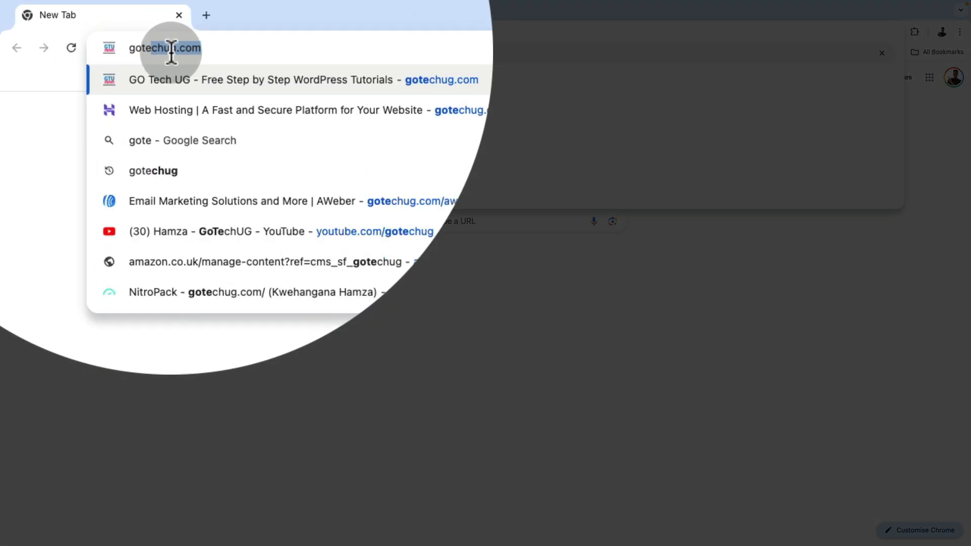
key("Return")
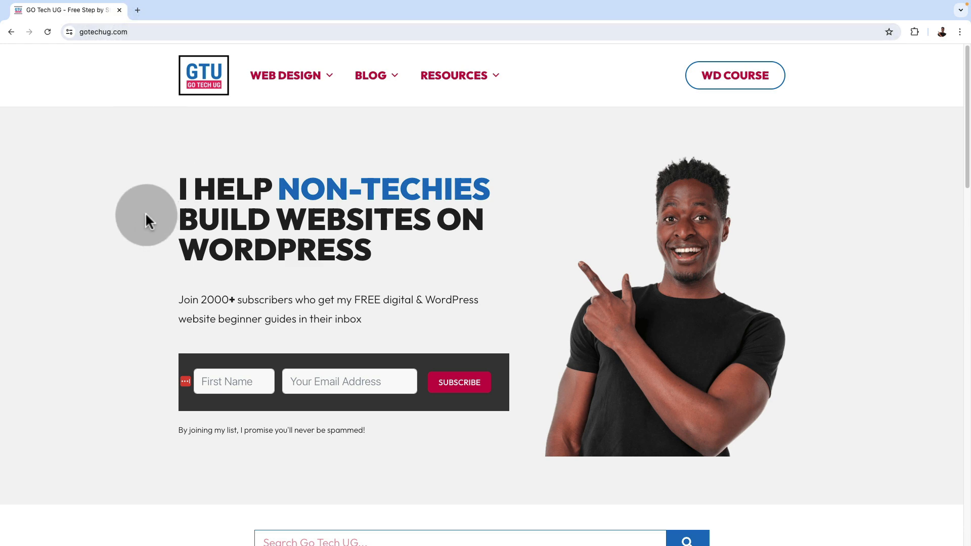
left_click(81, 32)
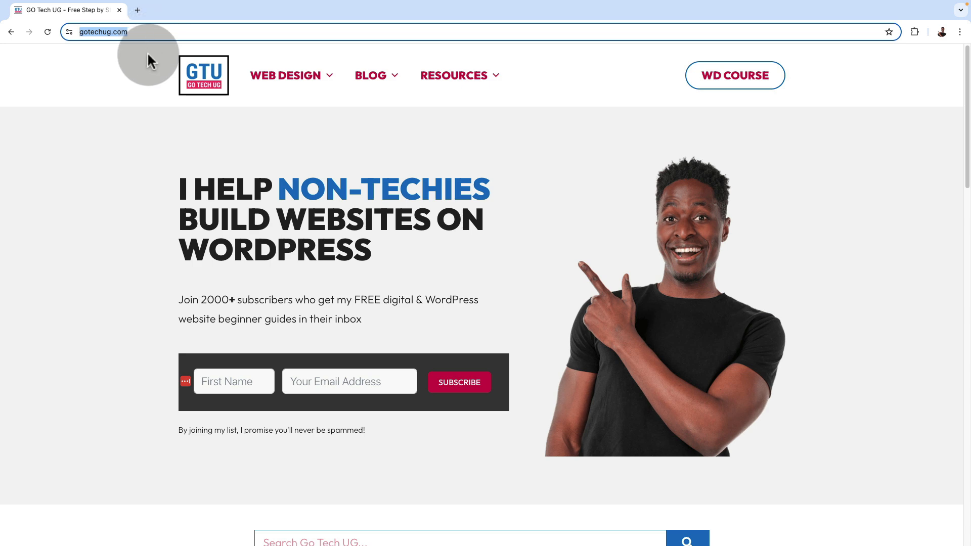
left_click(137, 178)
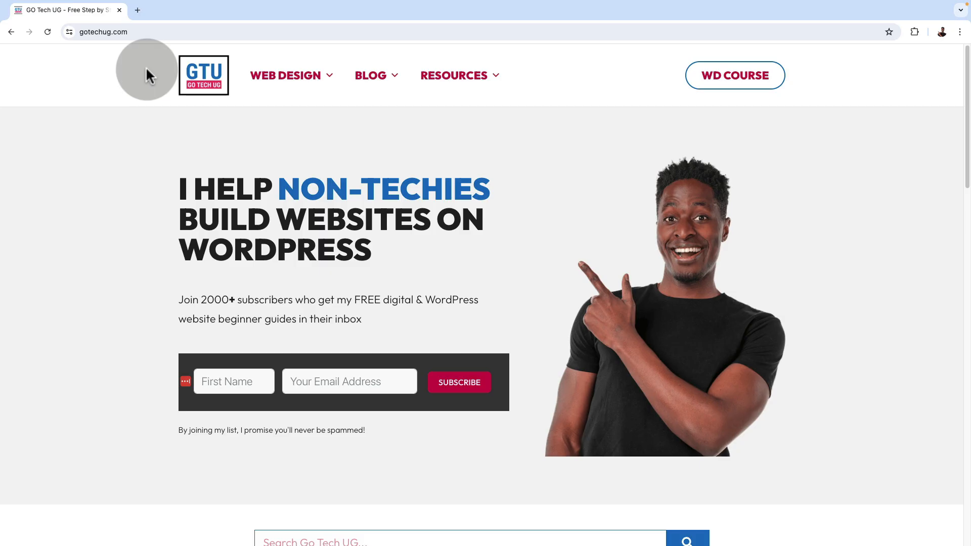
Go to gotechug.com/hostinger to open the Hostinger web hosting offer page
left_click(145, 32)
key("BackSpace")
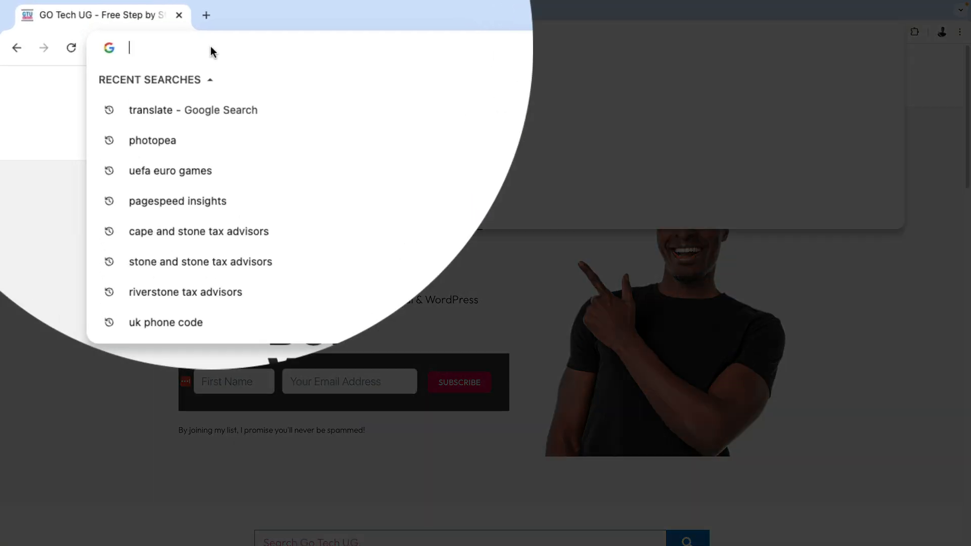
type("gotechug.co")
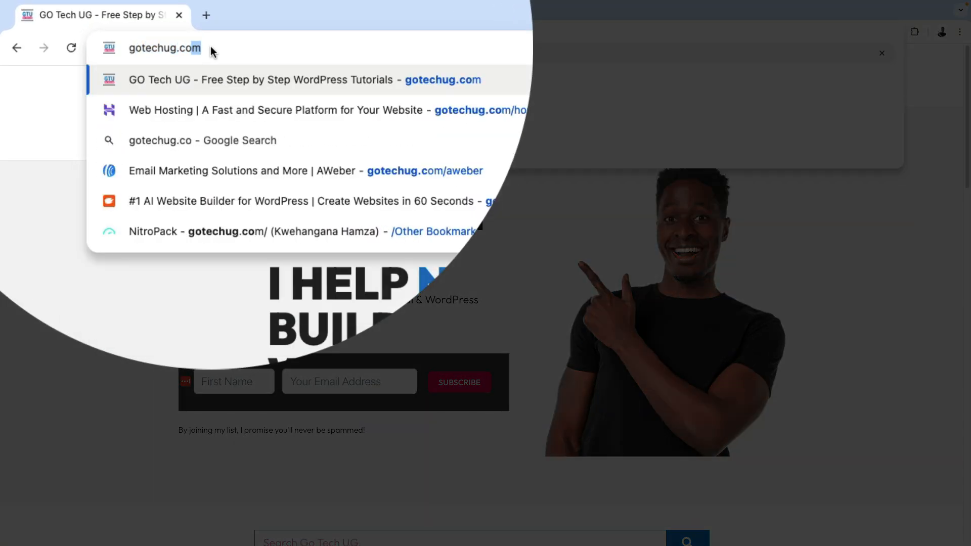
type("m/hostin")
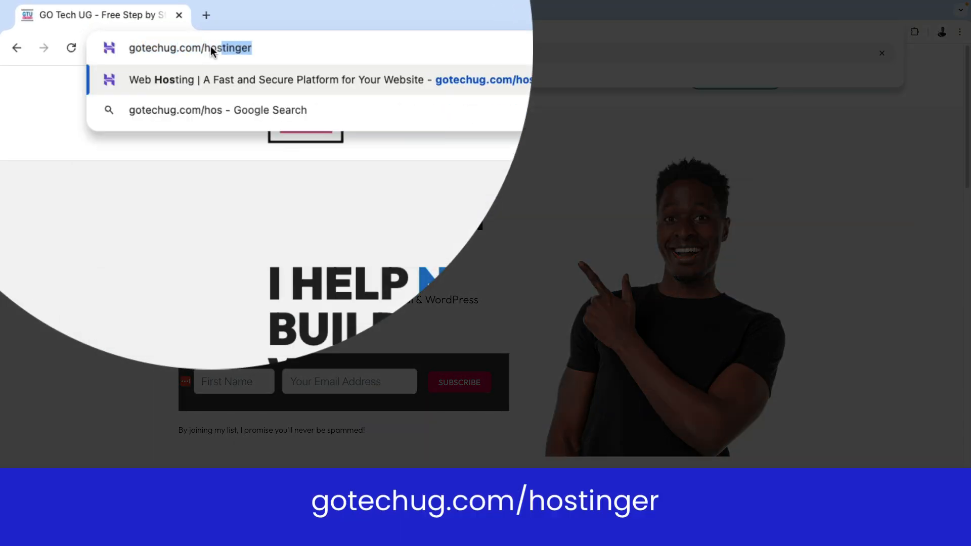
type("ger")
key("Return")
left_click(906, 310)
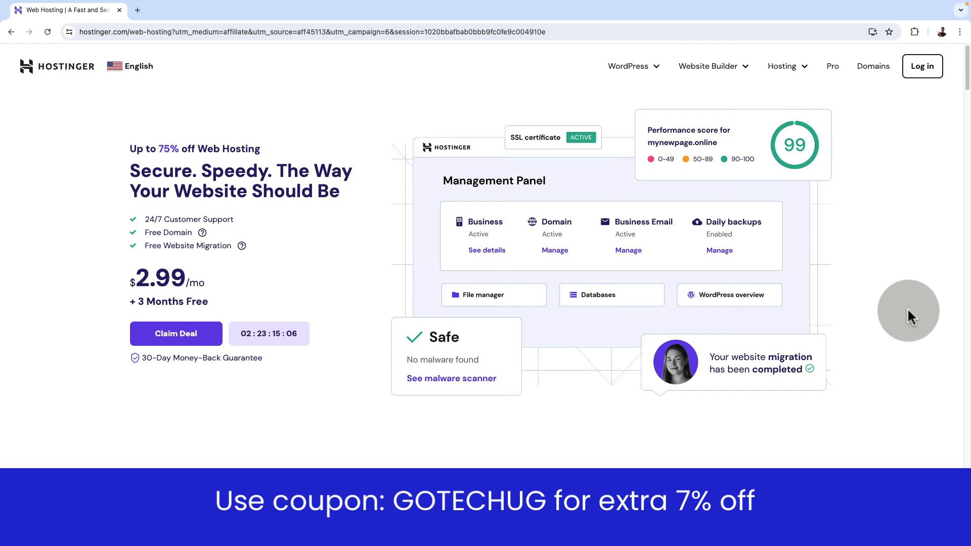
Compare the prices and included features of the Premium, Business and Cloud Startup hosting plans
scroll(907, 309, "down", 8)
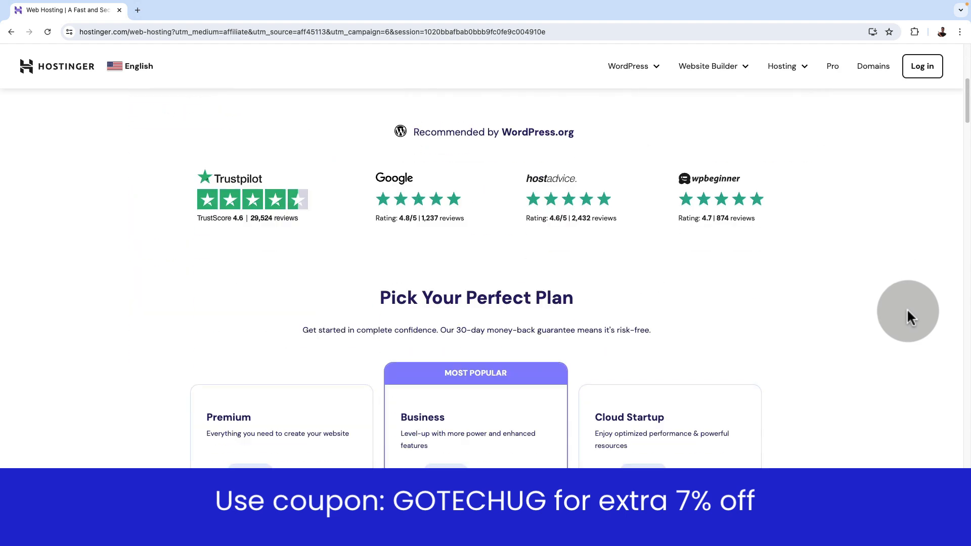
scroll(907, 313, "down", 12)
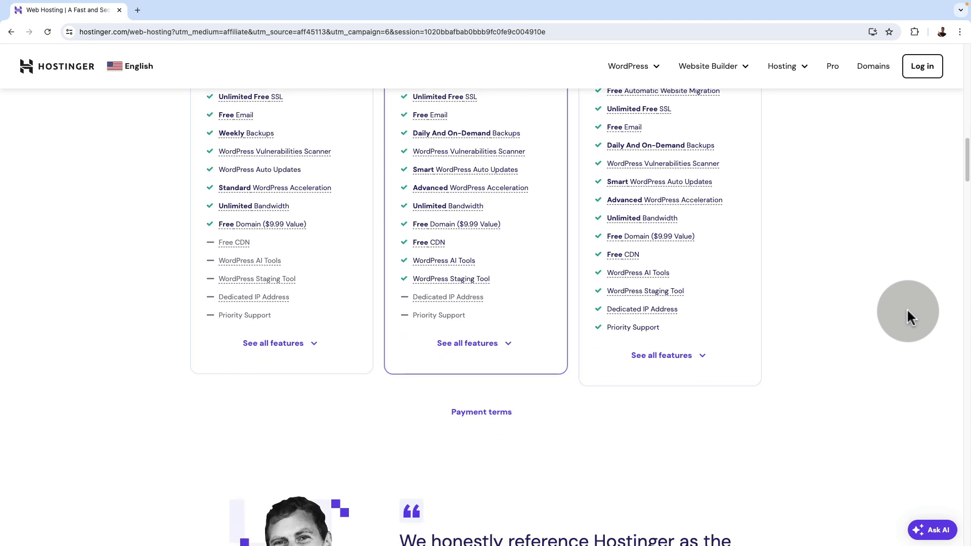
scroll(908, 312, "down", 8)
scroll(908, 312, "up", 11)
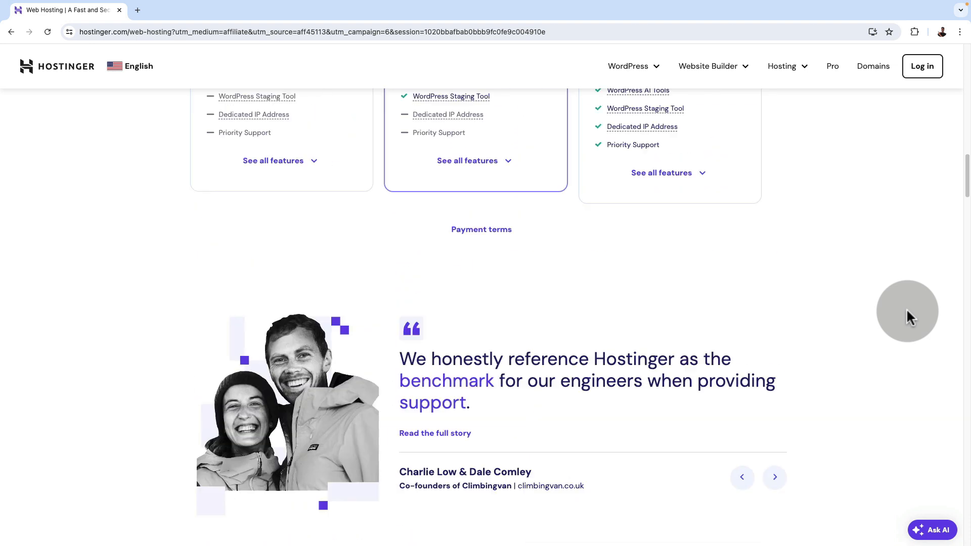
scroll(906, 310, "up", 4)
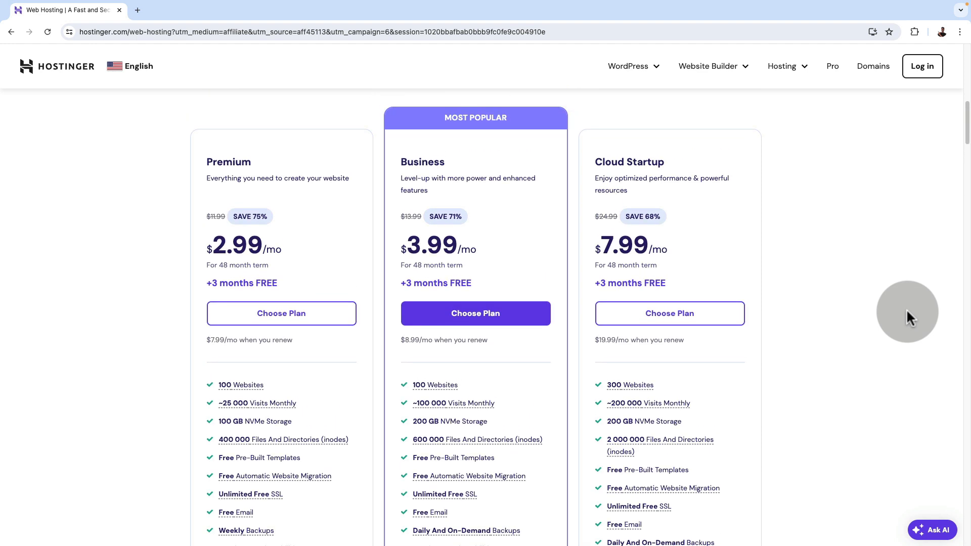
scroll(147, 382, "down", 2)
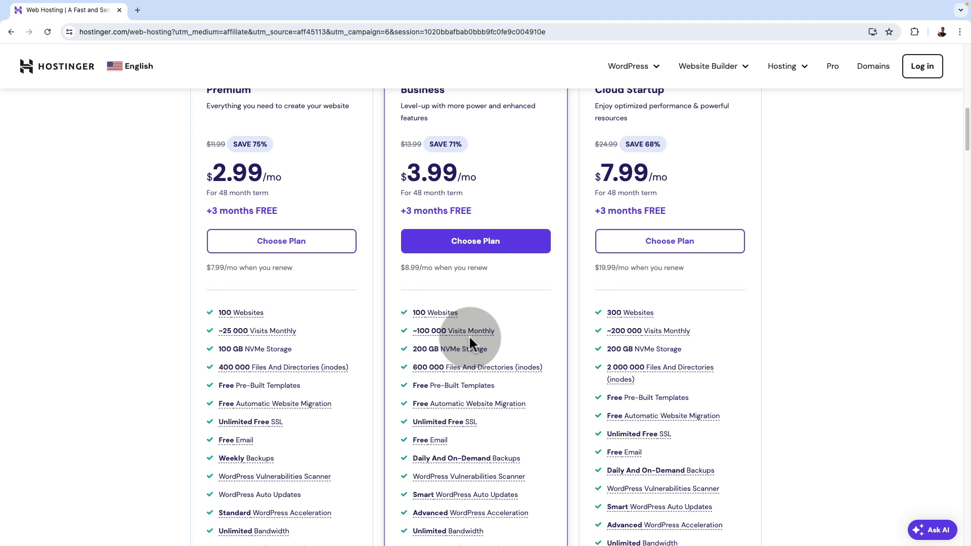
scroll(790, 355, "down", 1)
scroll(782, 319, "up", 2)
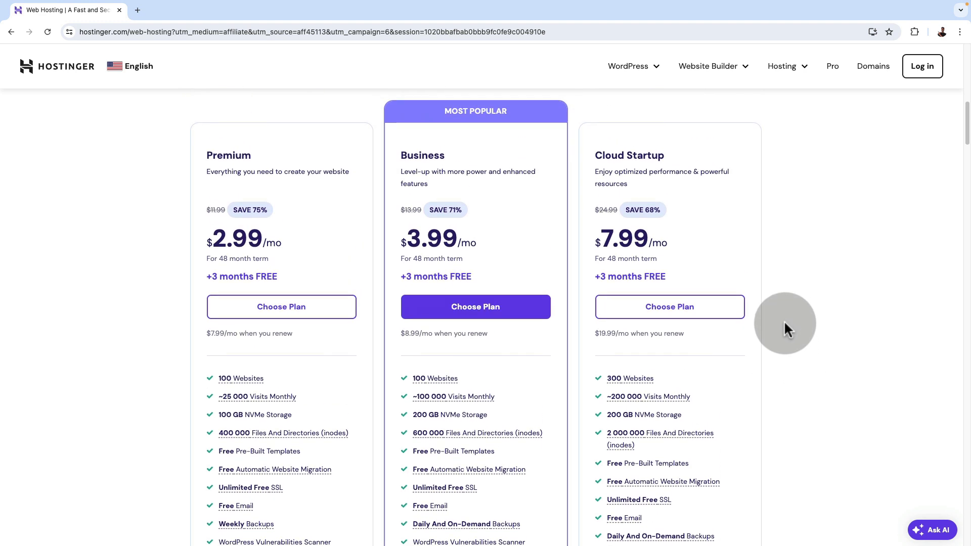
scroll(784, 320, "down", 2)
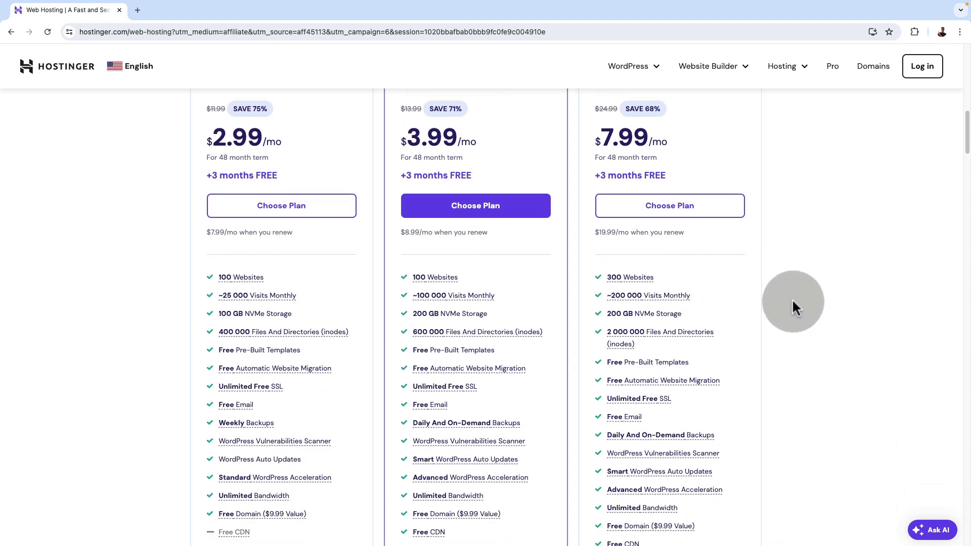
Choose the Premium web hosting plan
scroll(792, 309, "up", 1)
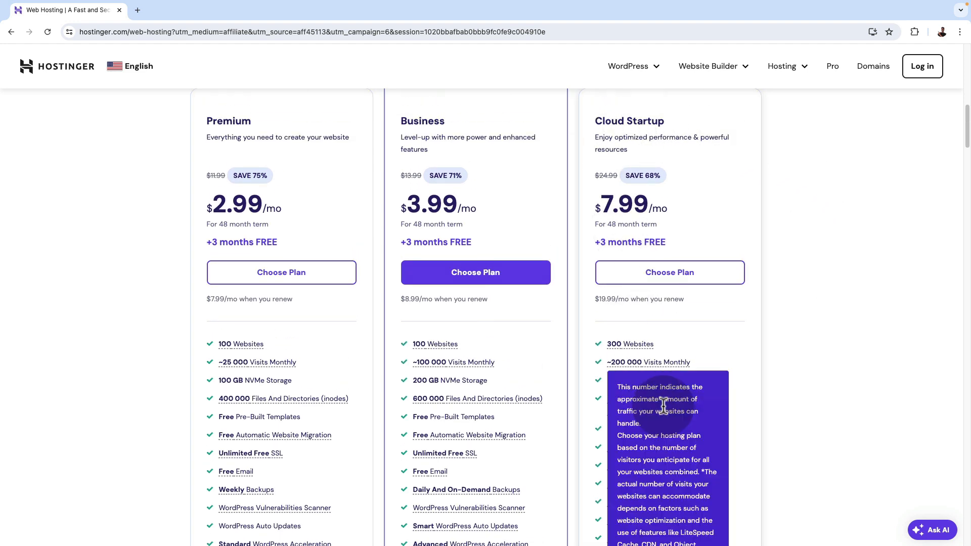
scroll(795, 438, "up", 1)
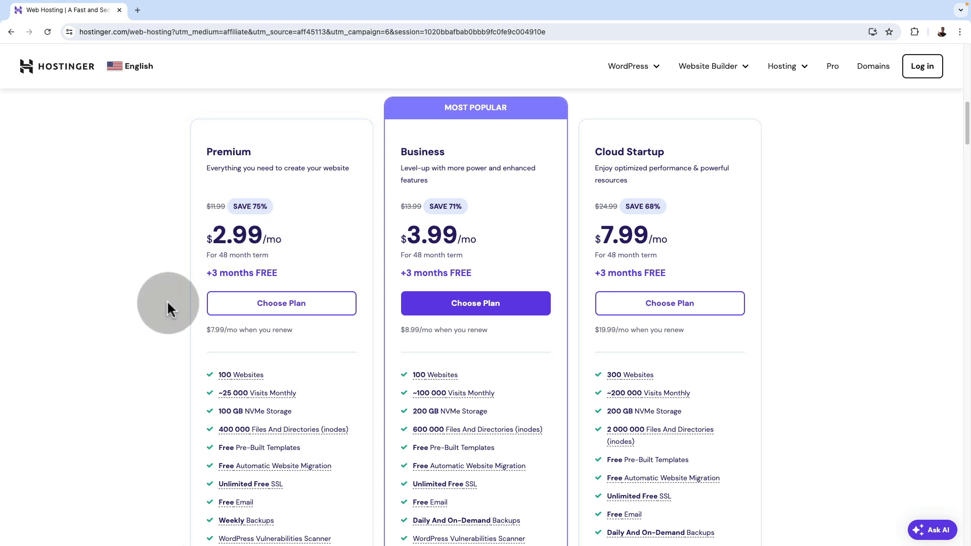
scroll(302, 281, "up", 2)
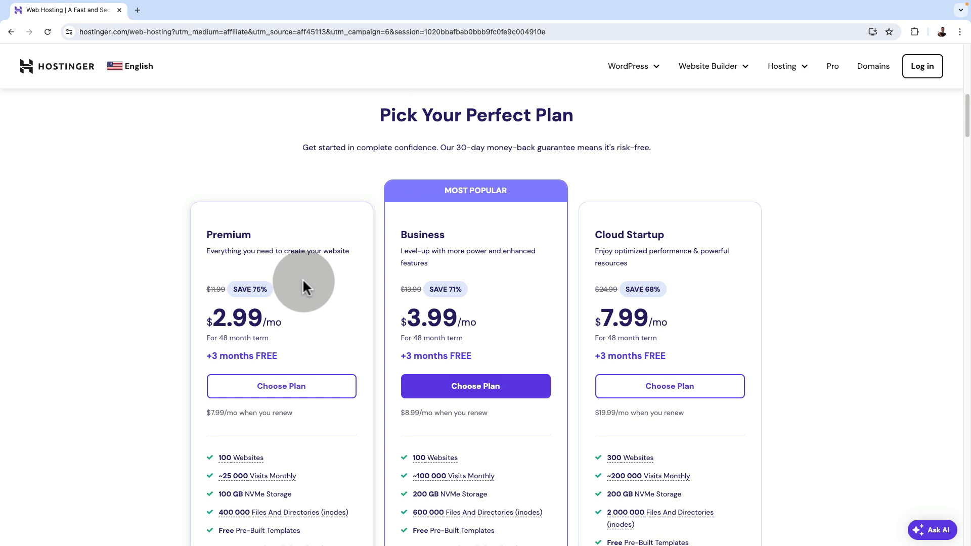
left_click(293, 389)
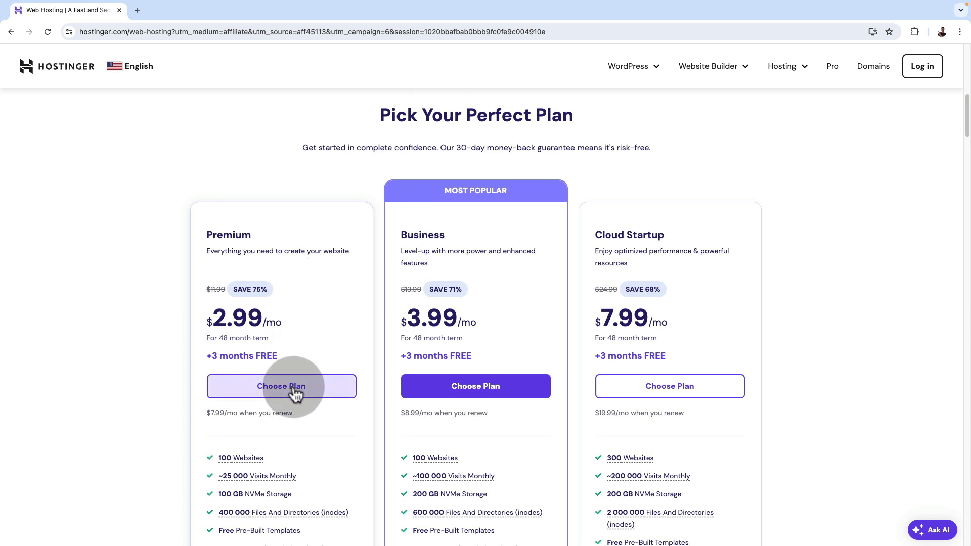
Review the Premium Web Hosting order, its billing period options, the billing details form and the total
scroll(823, 260, "down", 2)
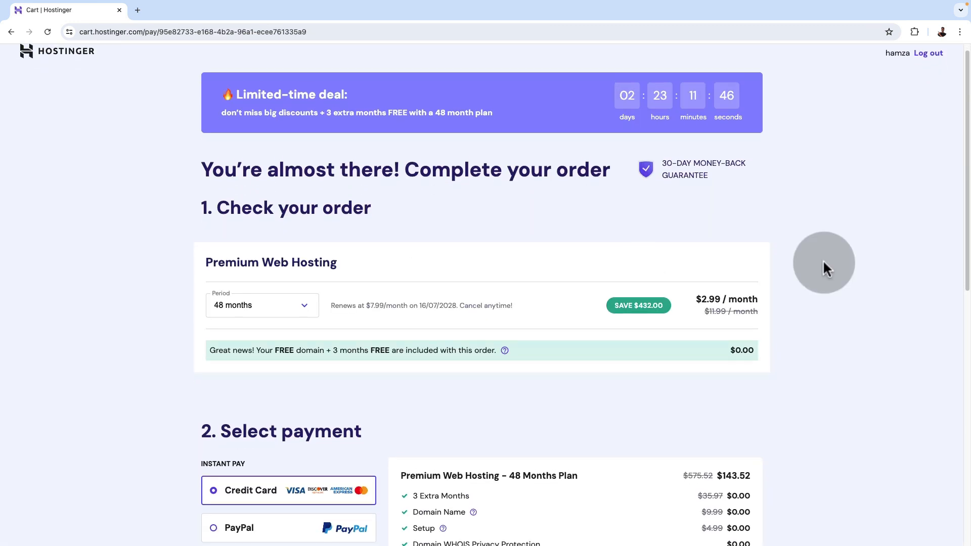
scroll(822, 259, "down", 2)
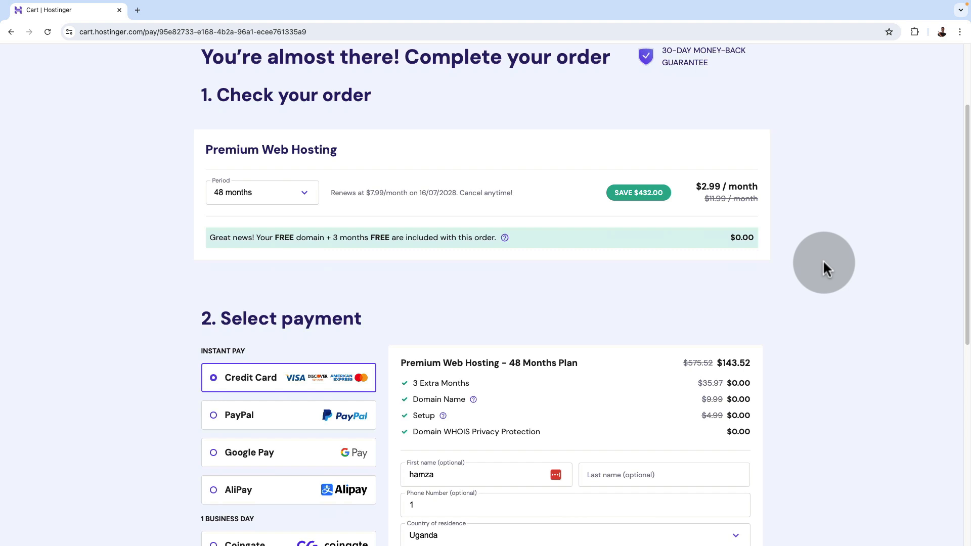
left_click(309, 199)
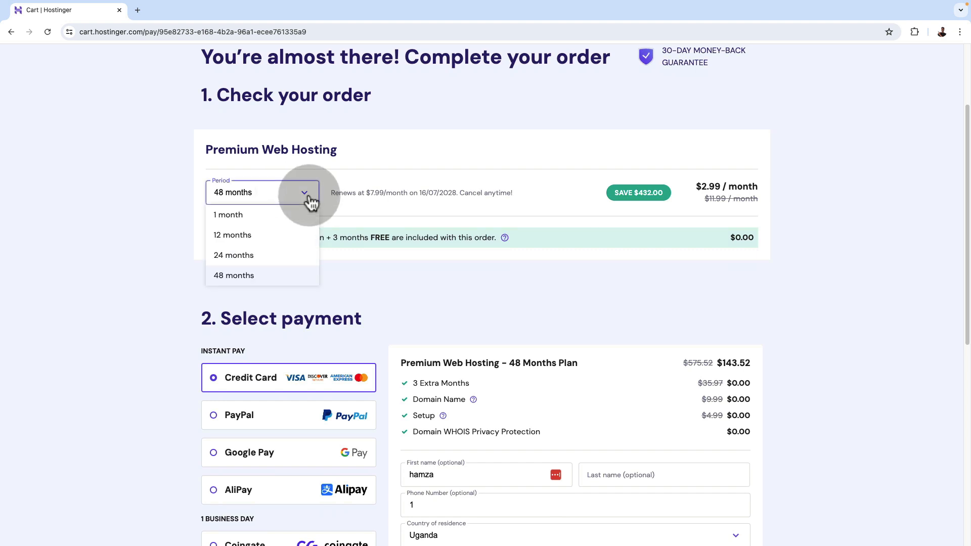
left_click(581, 192)
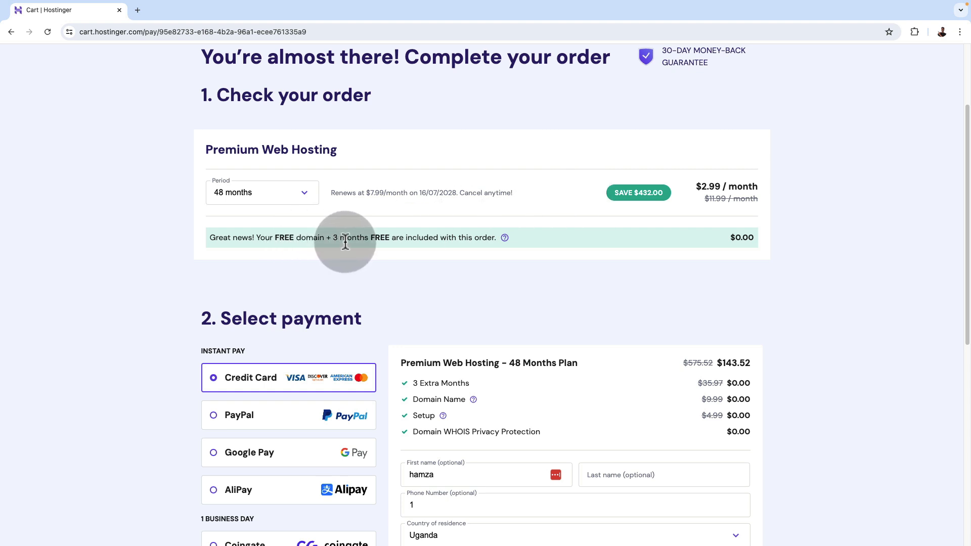
scroll(842, 271, "down", 1)
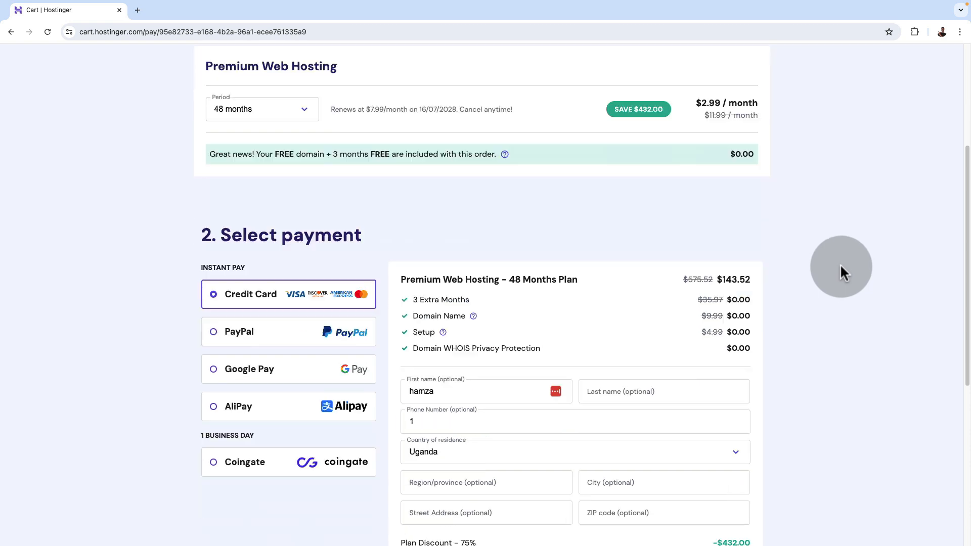
scroll(840, 266, "down", 3)
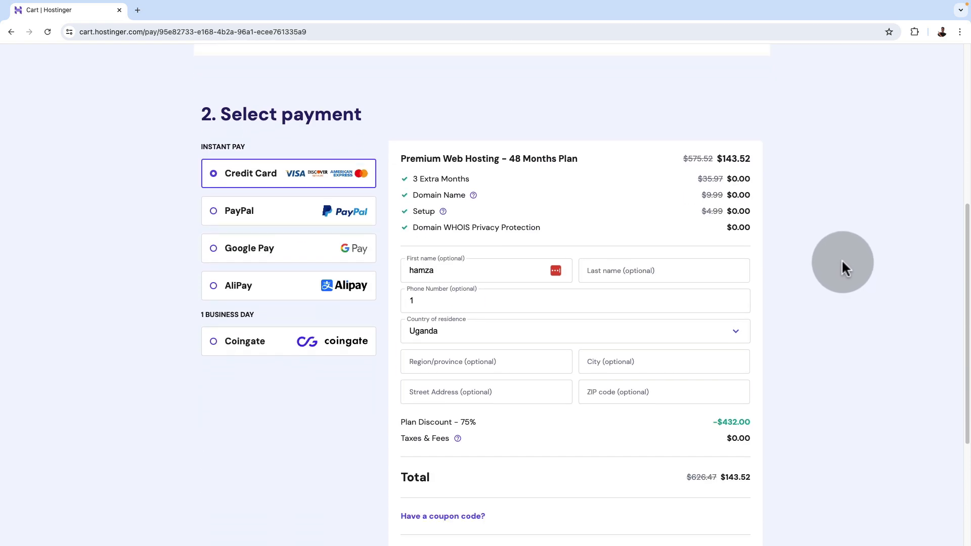
scroll(842, 262, "down", 3)
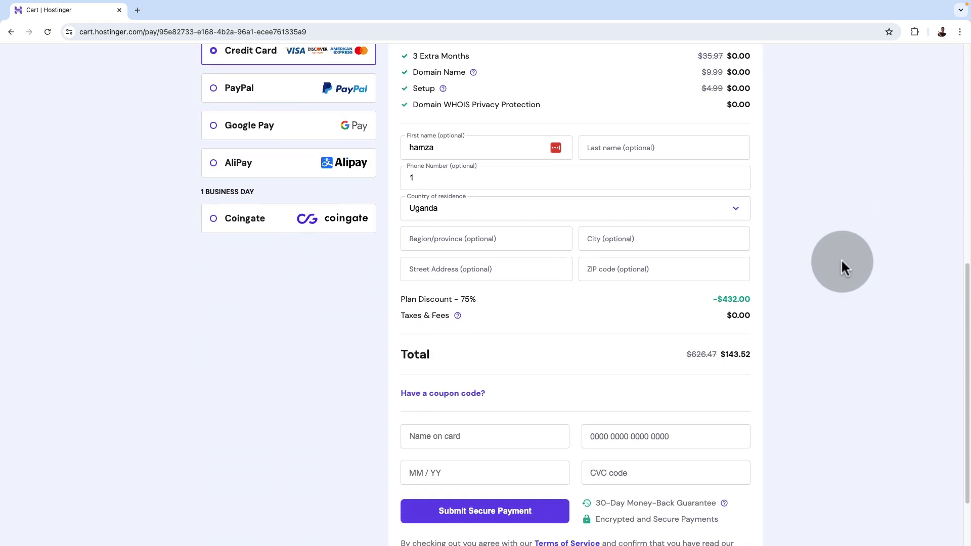
Look through the available payment methods, including Google Pay and PayPal, and return to Credit Card
scroll(212, 243, "up", 3)
left_click(212, 242)
scroll(212, 242, "down", 3)
left_click(213, 154)
left_click(213, 183)
left_click(213, 154)
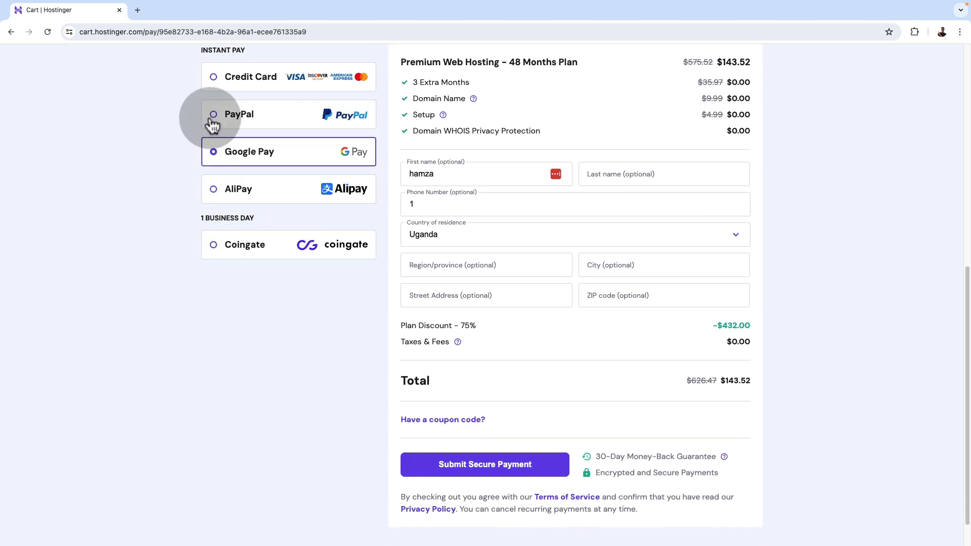
left_click(213, 118)
left_click(212, 83)
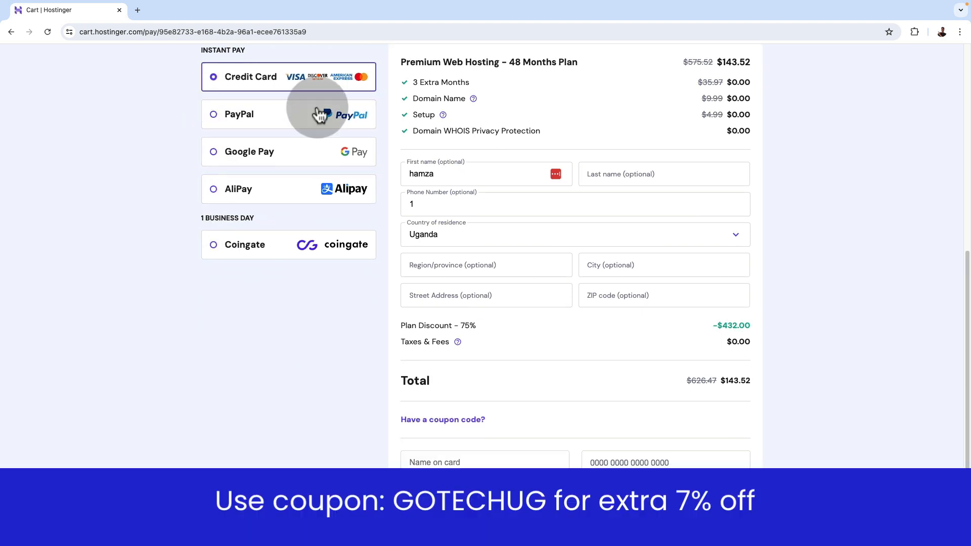
scroll(556, 296, "down", 2)
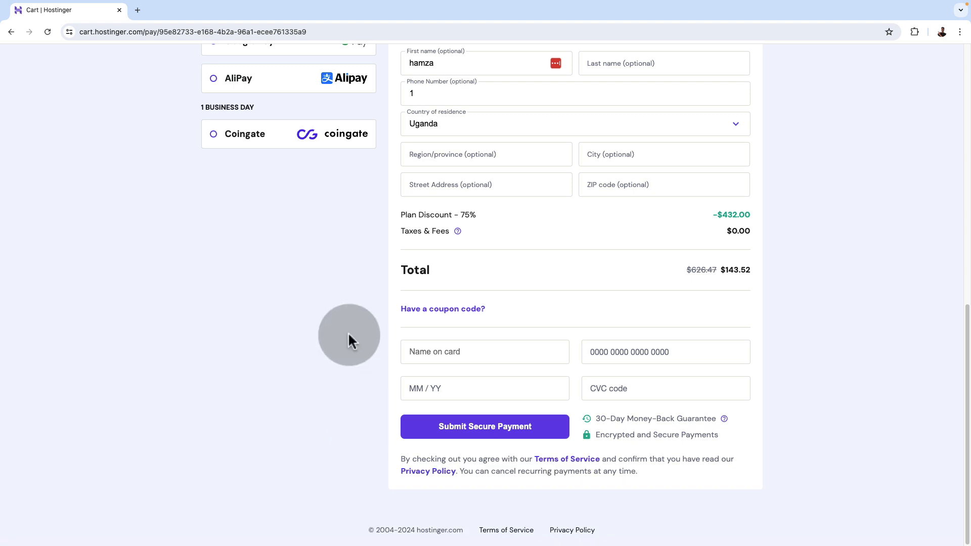
scroll(349, 335, "up", 1)
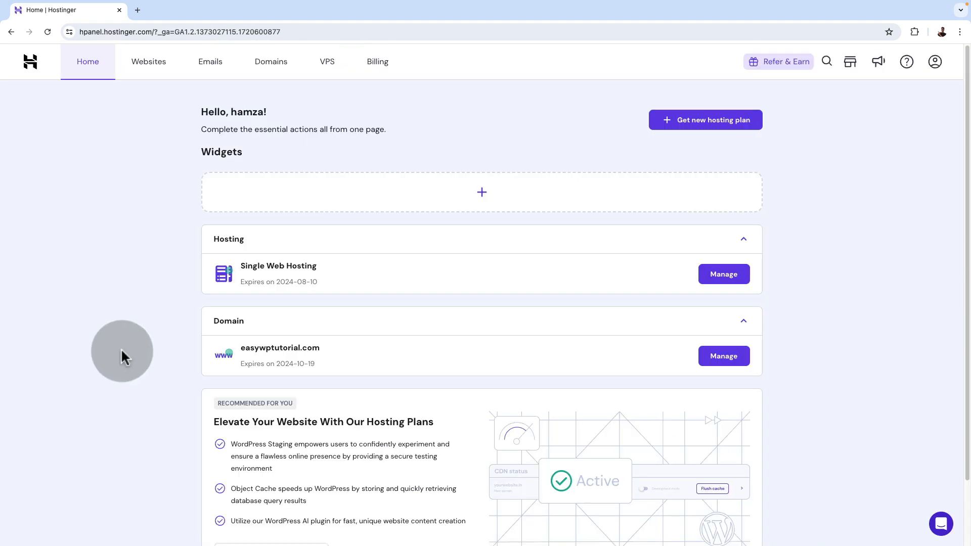
Start adding a new WordPress website from the hosting account's list of websites
scroll(120, 350, "down", 2)
scroll(120, 350, "up", 2)
left_click(153, 72)
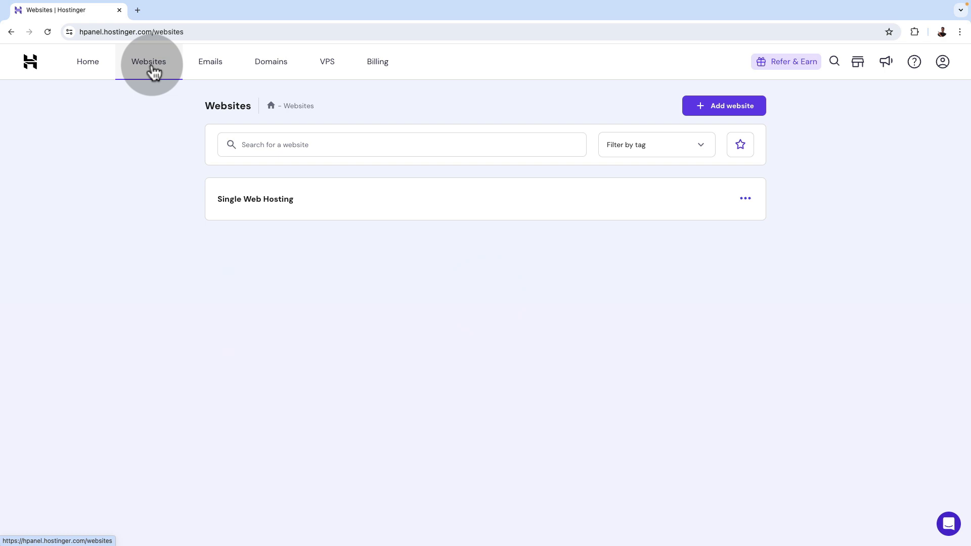
left_click(724, 112)
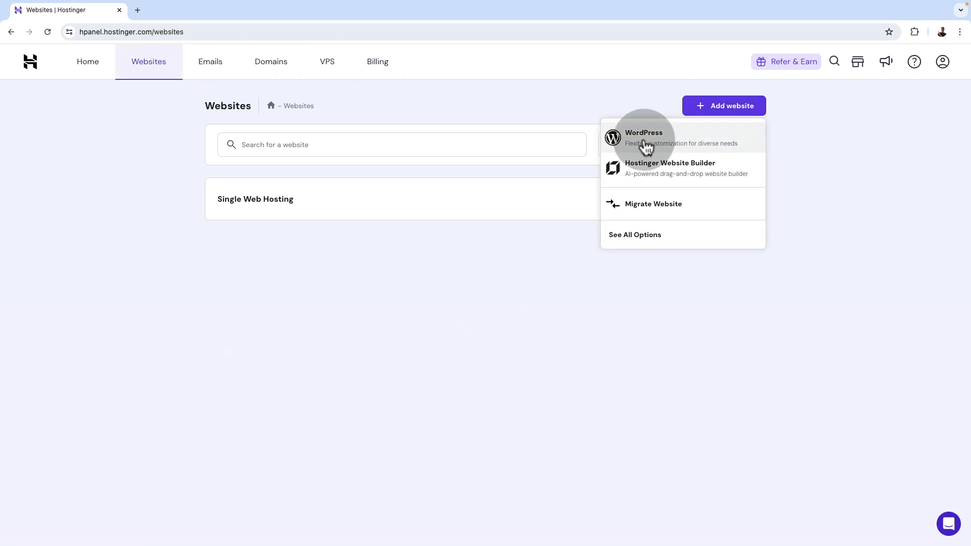
left_click(667, 140)
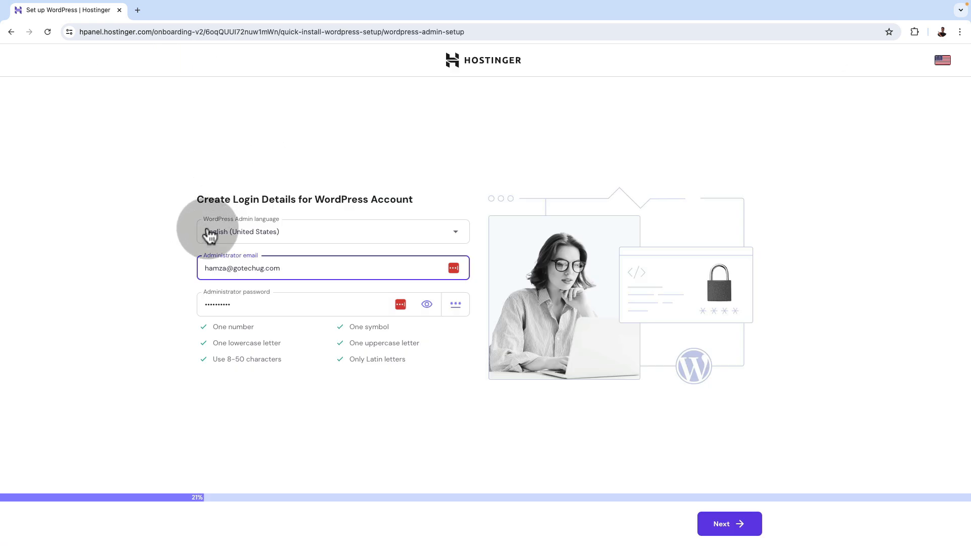
Set the WordPress admin language to English (UK), accept the login details and choose to create a blank site
left_click(209, 235)
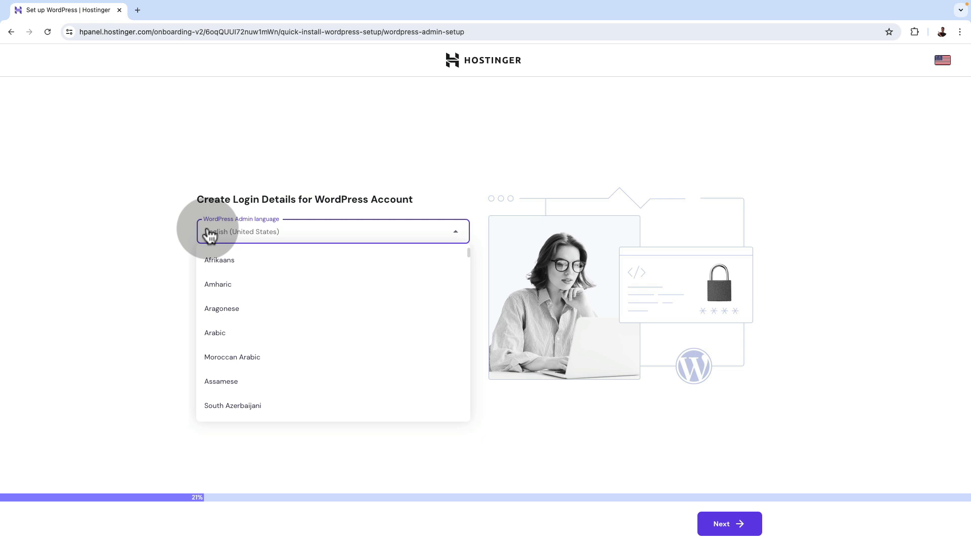
scroll(238, 329, "down", 5)
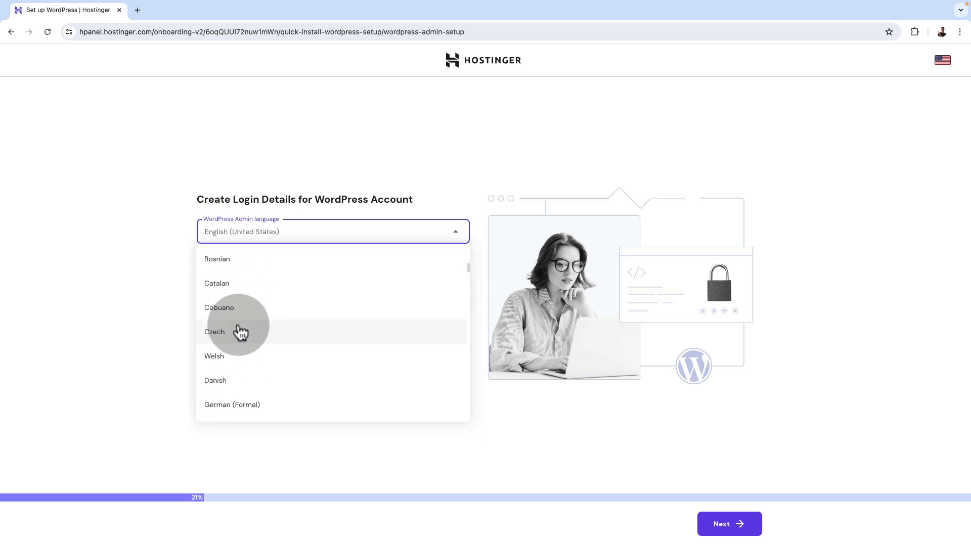
scroll(239, 332, "down", 2)
scroll(303, 313, "up", 7)
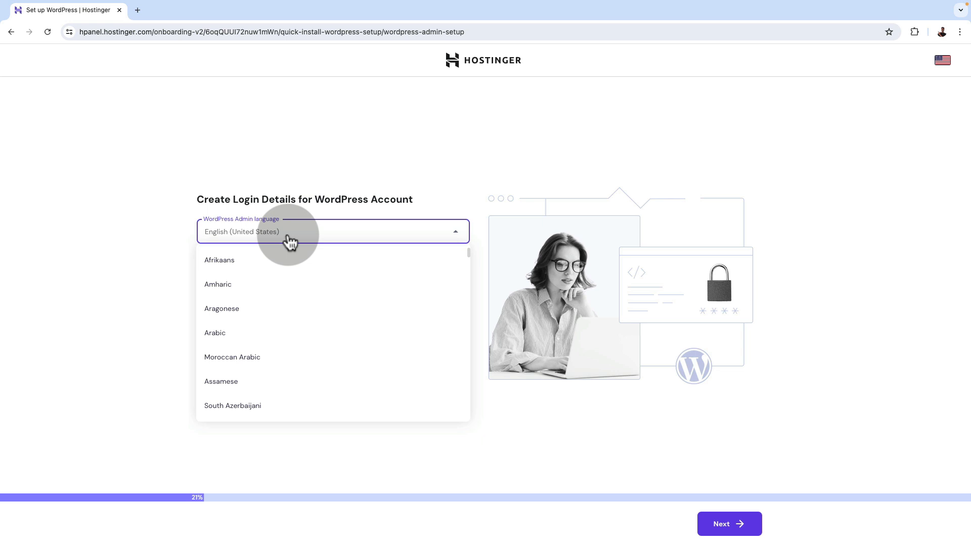
type("eng")
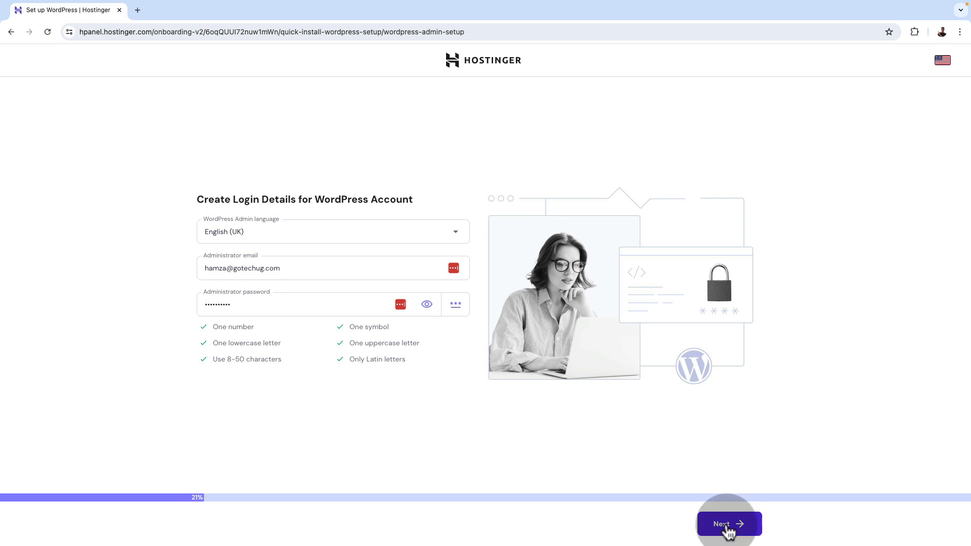
left_click(728, 523)
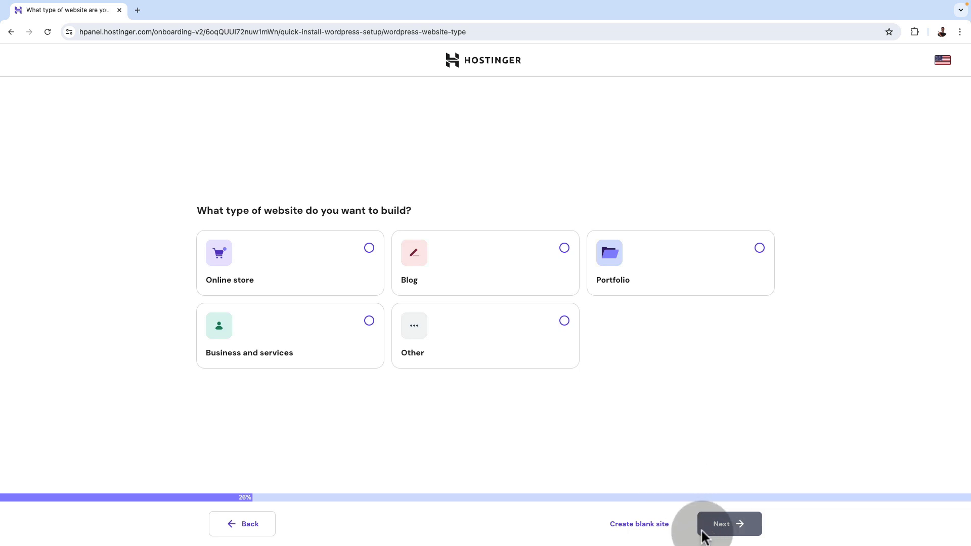
left_click(646, 531)
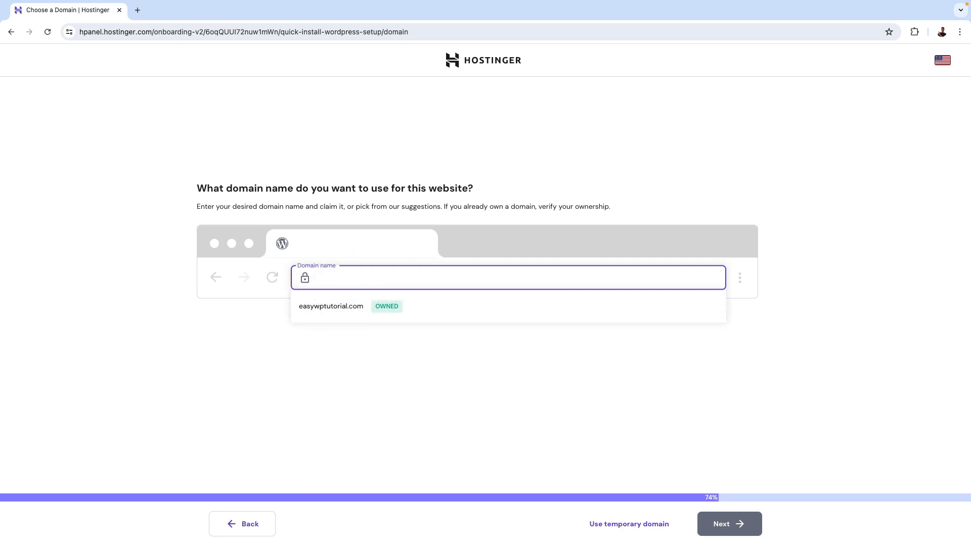
Look up capeandstonetaxadvisory.co.uk as the website's domain name and clear the entry
type("capeandstonetaxadvisory.co.uk")
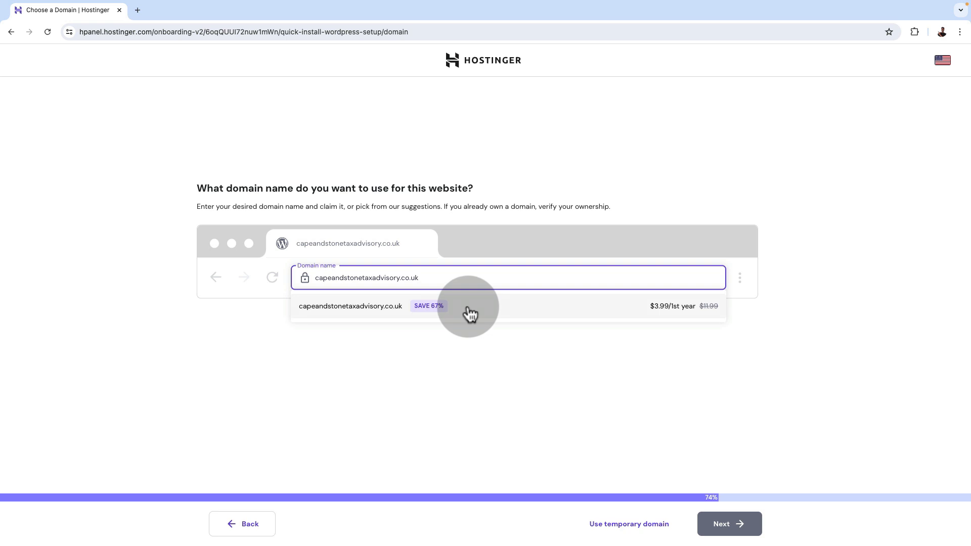
double_click(383, 277)
key("ctrl+a")
key("BackSpace")
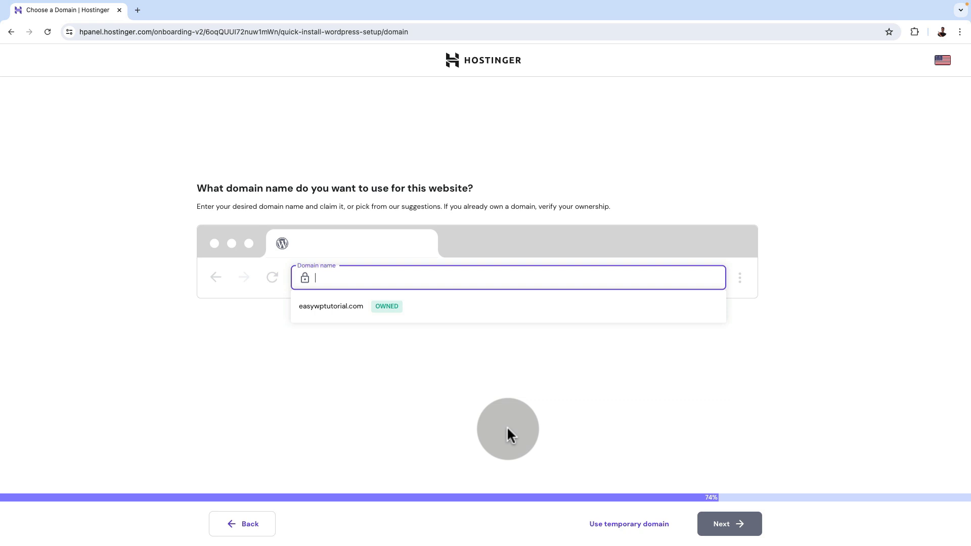
Use the owned domain easywptutorial.com for the website and select the United Kingdom data center
left_click(427, 316)
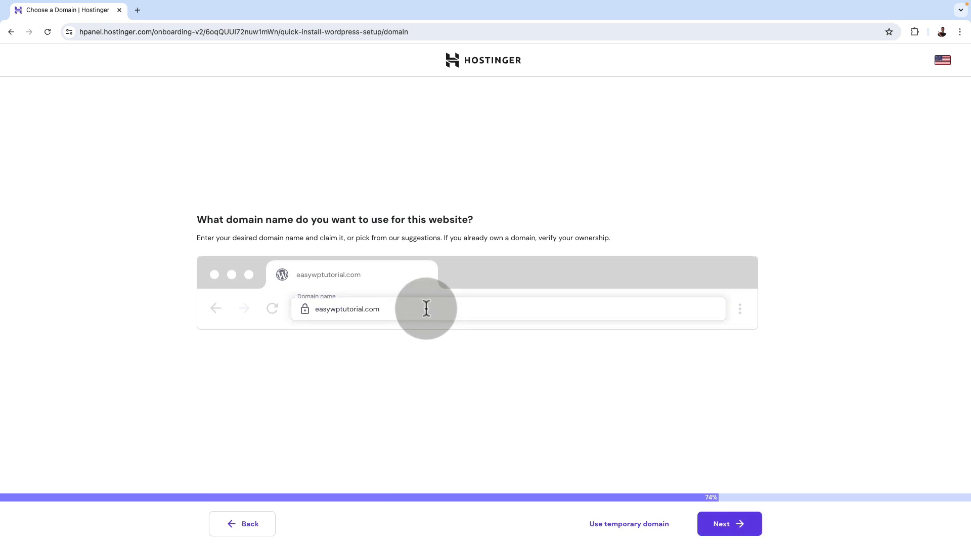
left_click(719, 527)
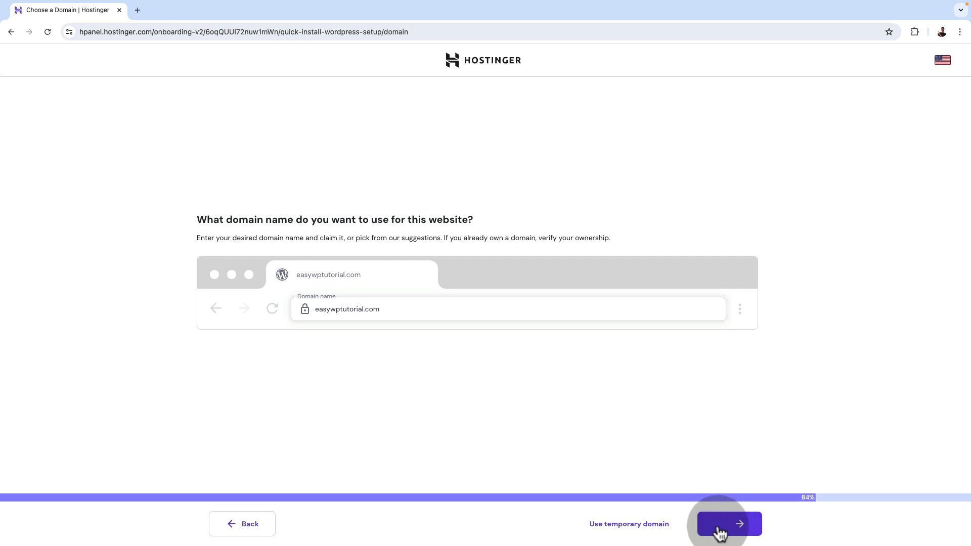
left_click(461, 303)
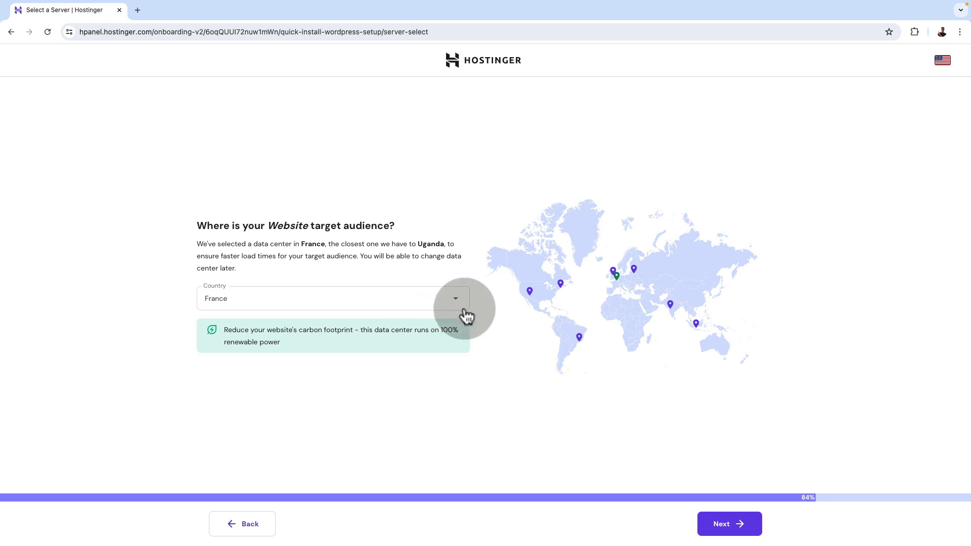
mouse_move(531, 293)
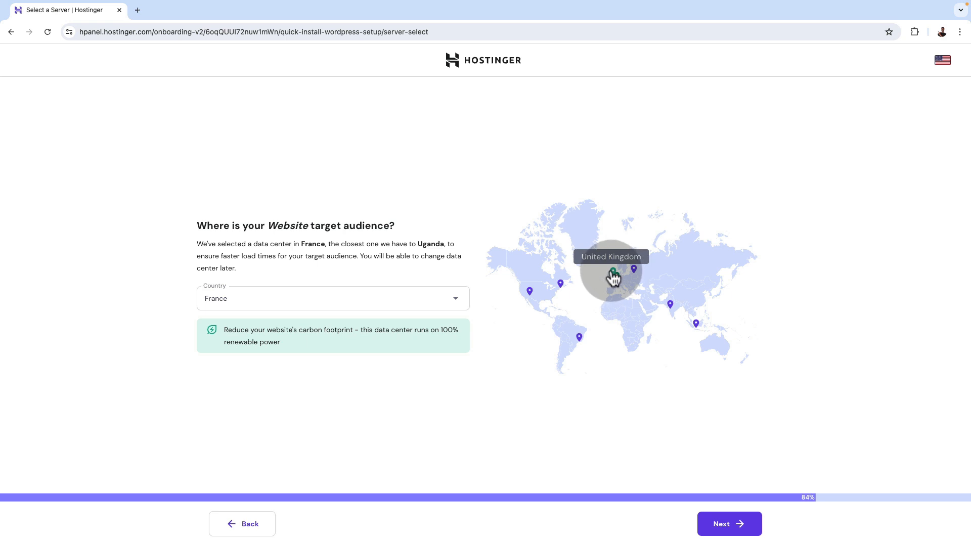
left_click(450, 302)
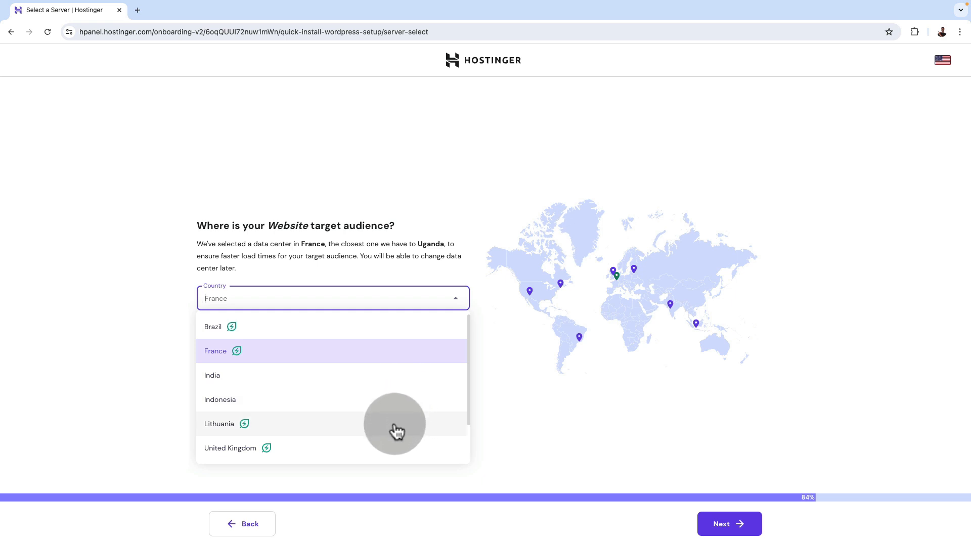
scroll(393, 426, "down", 1)
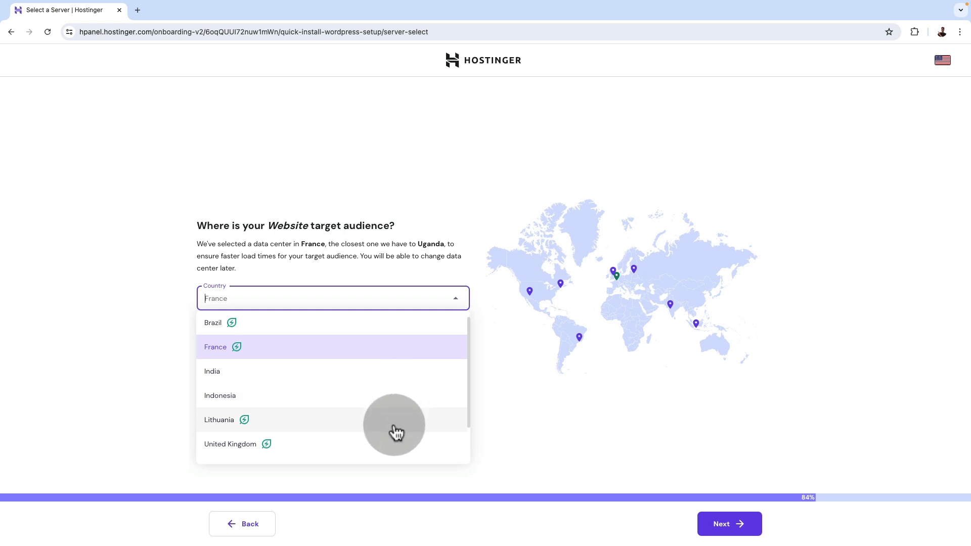
left_click(343, 449)
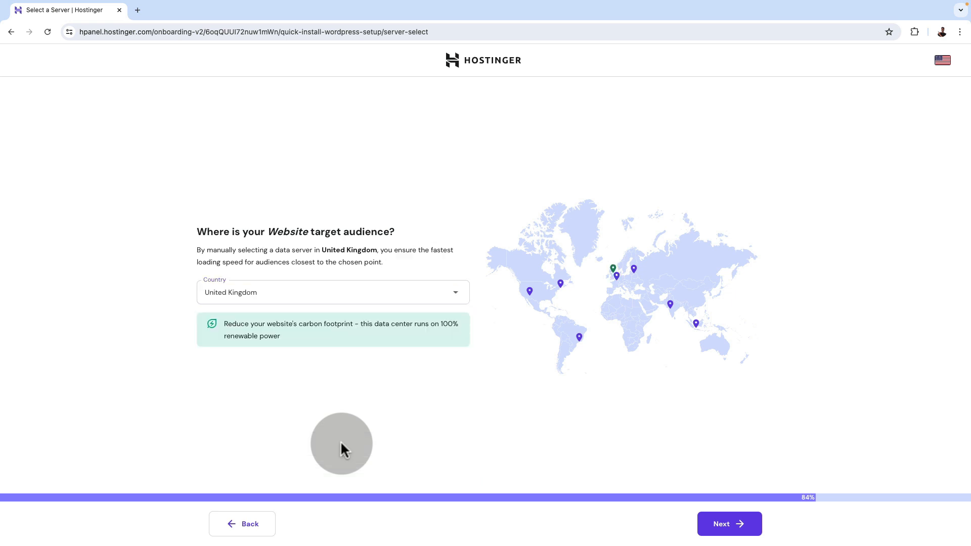
left_click(730, 526)
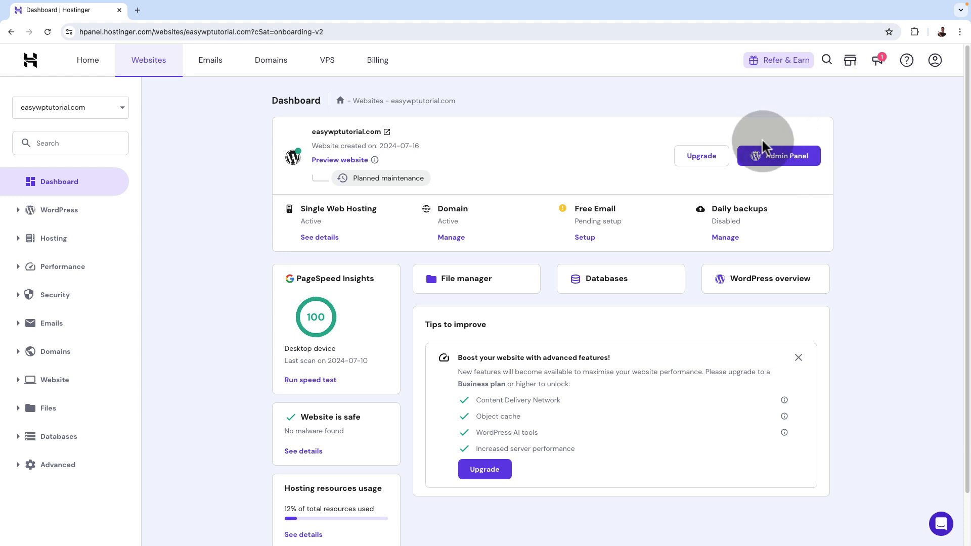
Open the WordPress admin panel of easywptutorial.com
left_click(786, 158)
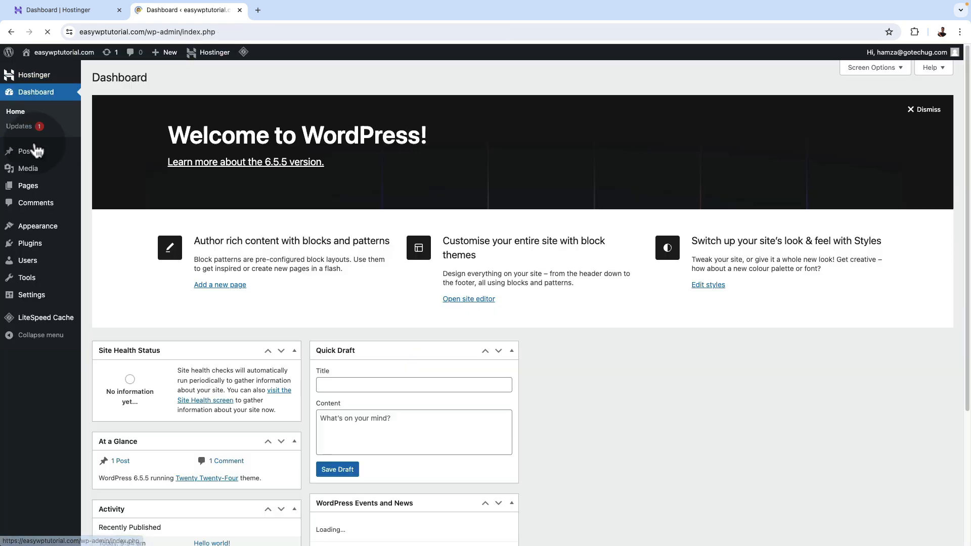
Switch from the WordPress dashboard to Hostinger hPanel and open the AI generator for getting a new domain
mouse_move(23, 151)
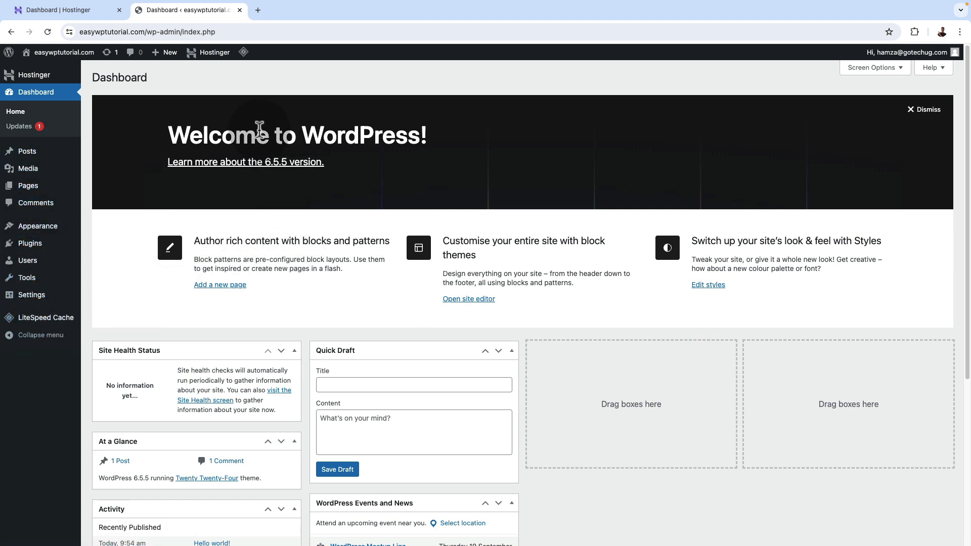
left_click(62, 10)
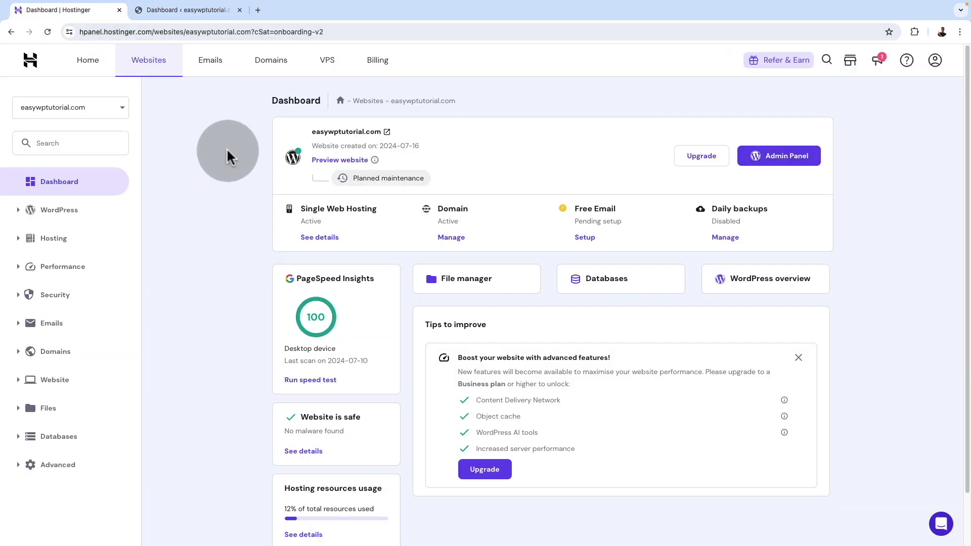
left_click(276, 71)
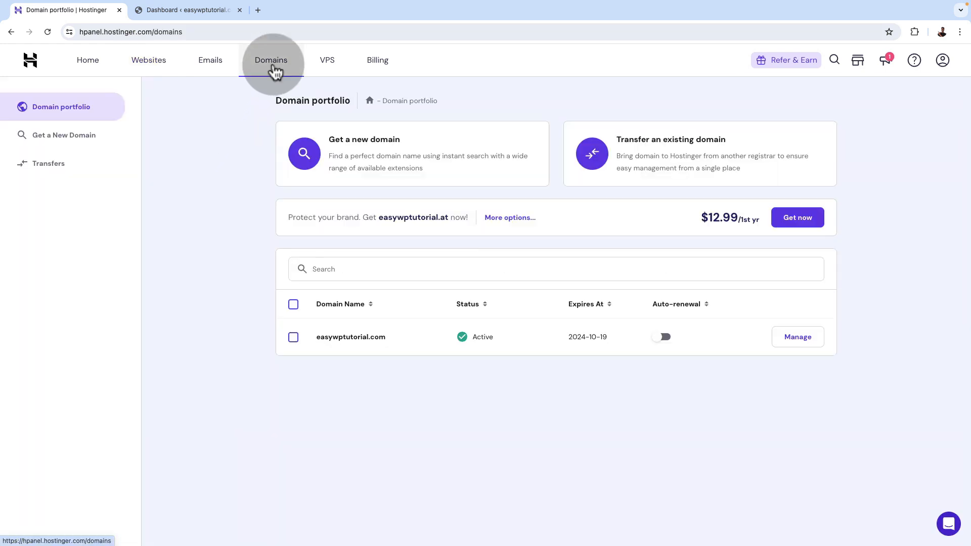
left_click(369, 146)
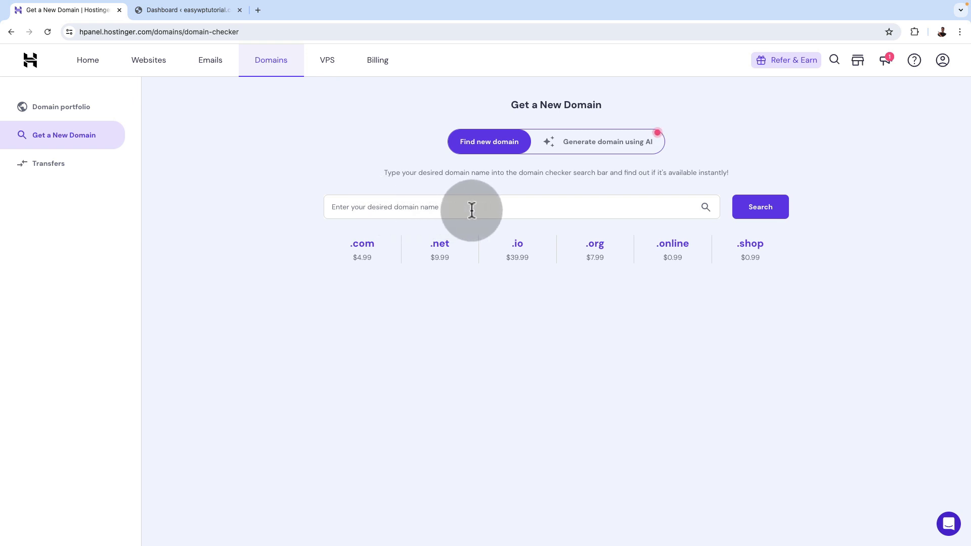
left_click(591, 146)
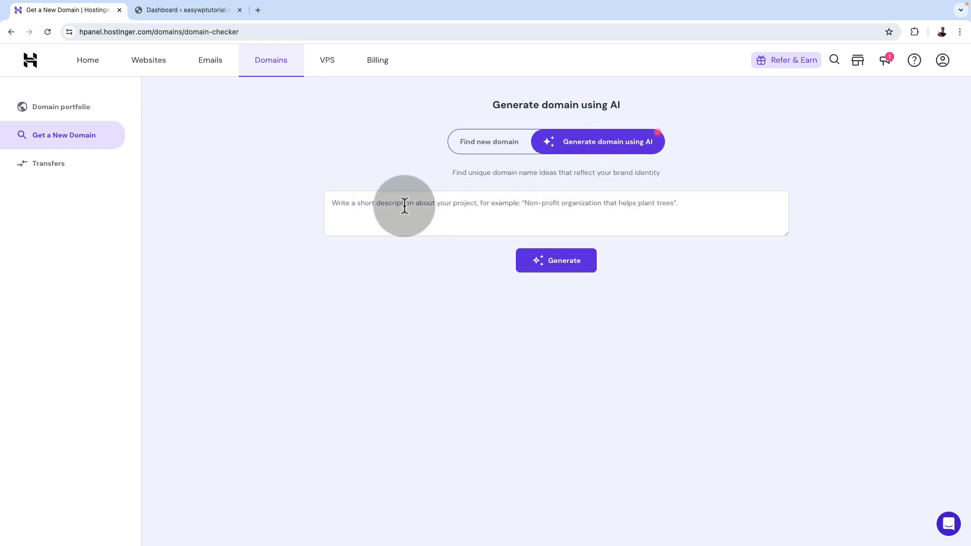
Generate AI domain ideas from the Cape and Stone Tax Advisors Ltd business description and expand the suggestions to see more options
left_click(491, 204)
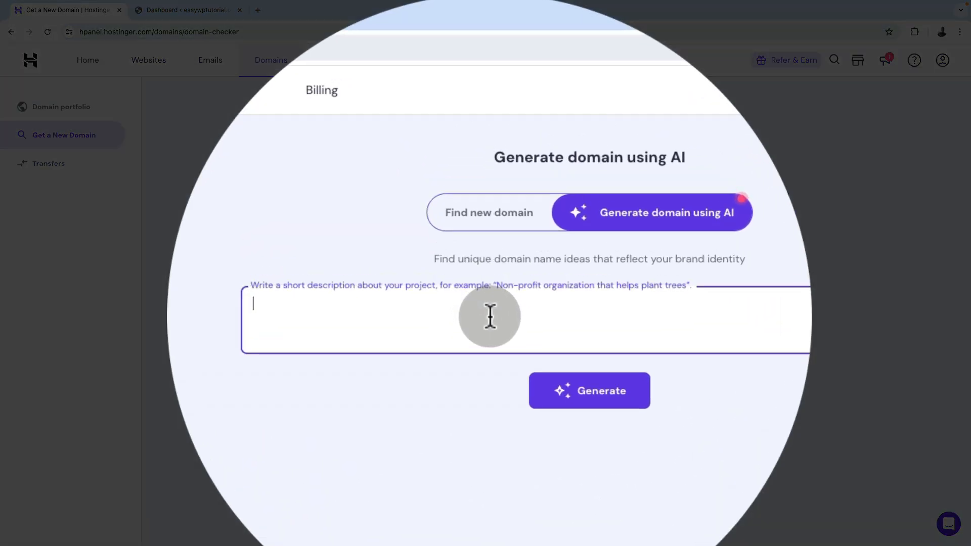
key("ctrl+v")
scroll(490, 319, "up", 1)
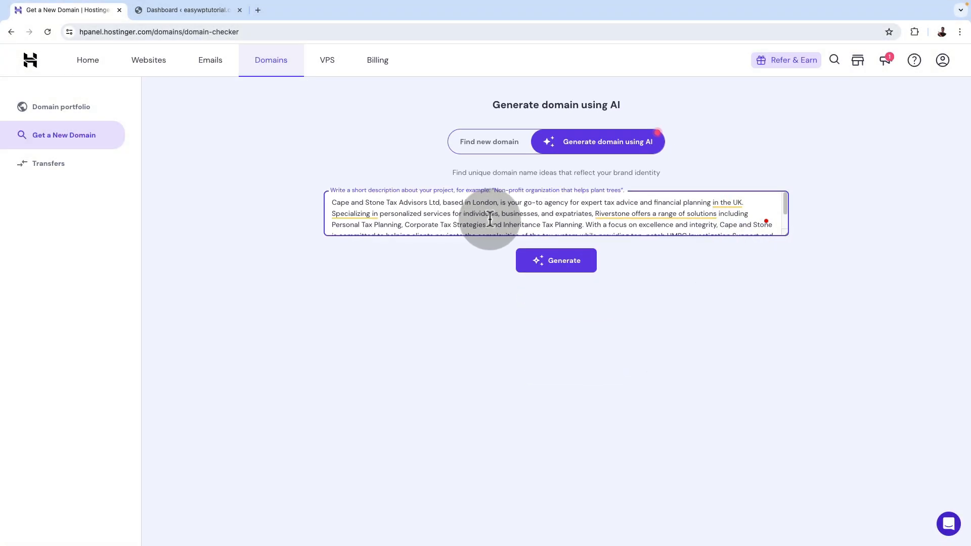
scroll(490, 318, "down", 1)
left_click(560, 261)
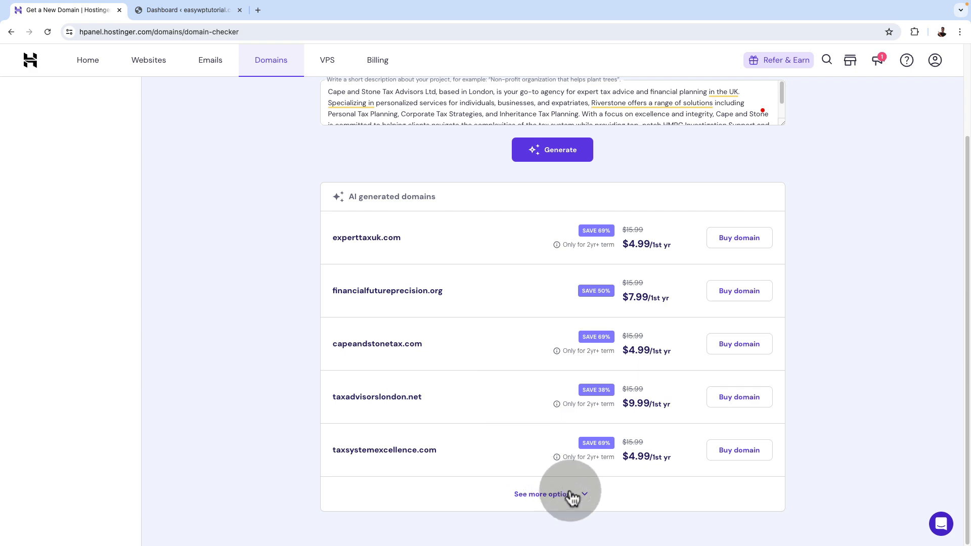
left_click(585, 500)
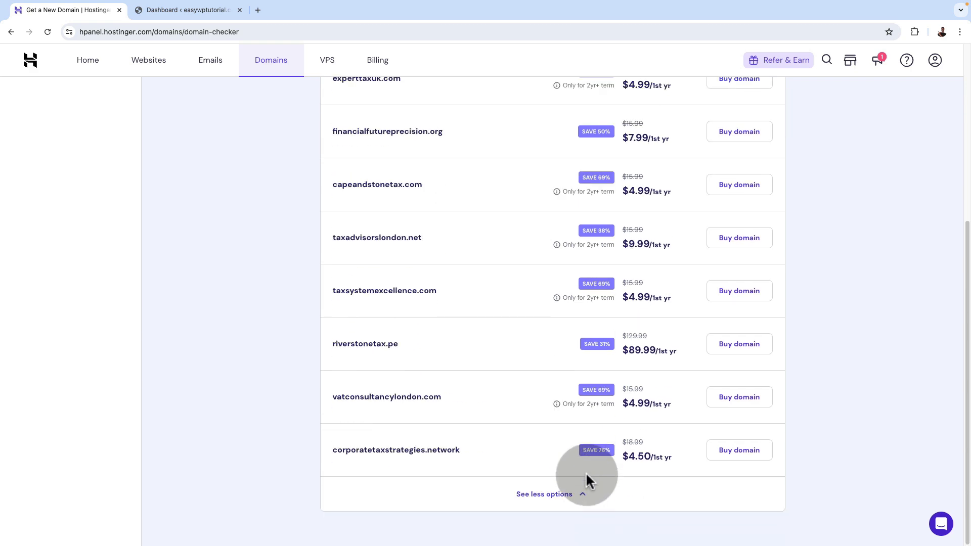
scroll(478, 247, "up", 5)
Search for the new domain capeandstonetaxadvisory.co.uk and review its purchase offers and alternatives
left_click(482, 147)
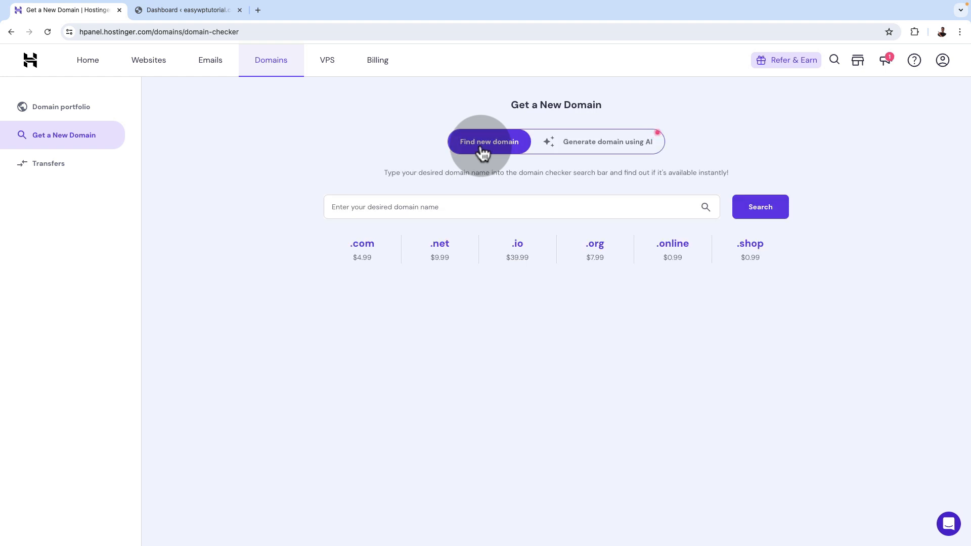
left_click(410, 210)
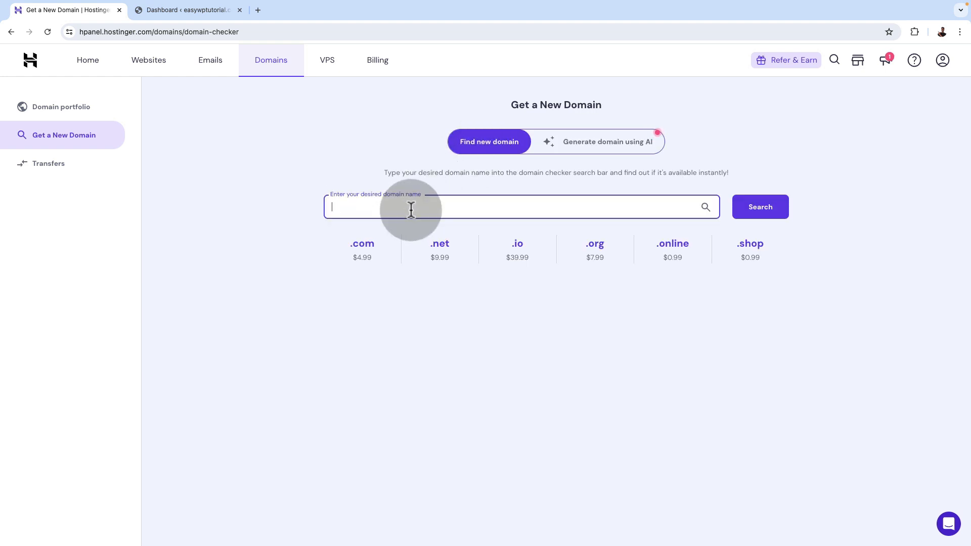
type("cap")
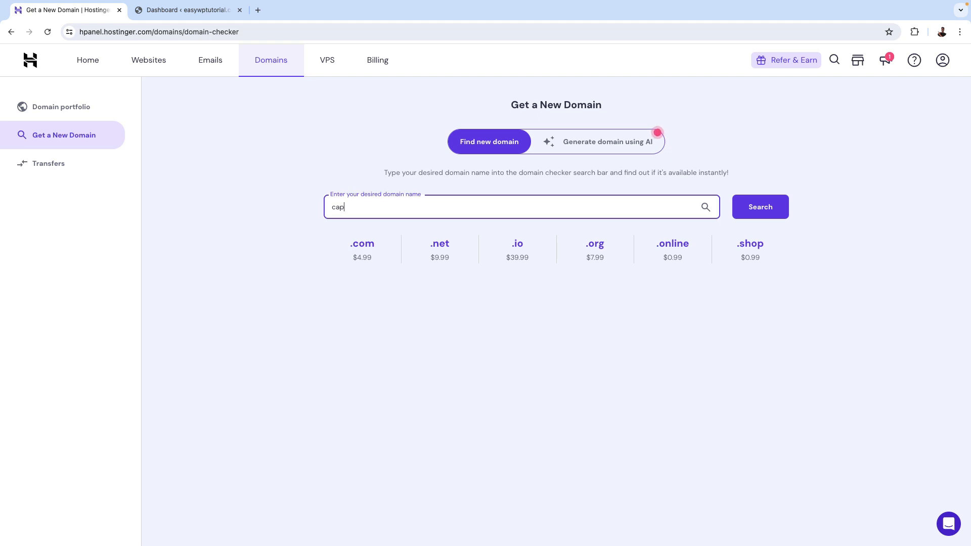
type("eandstonetaxadvisory.co.uk")
left_click(760, 207)
scroll(765, 202, "down", 4)
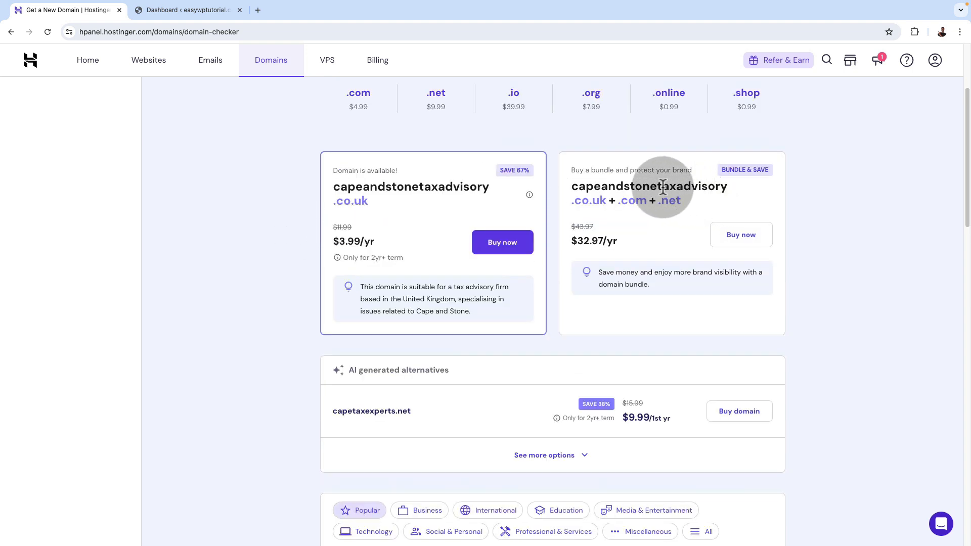
scroll(827, 324, "down", 5)
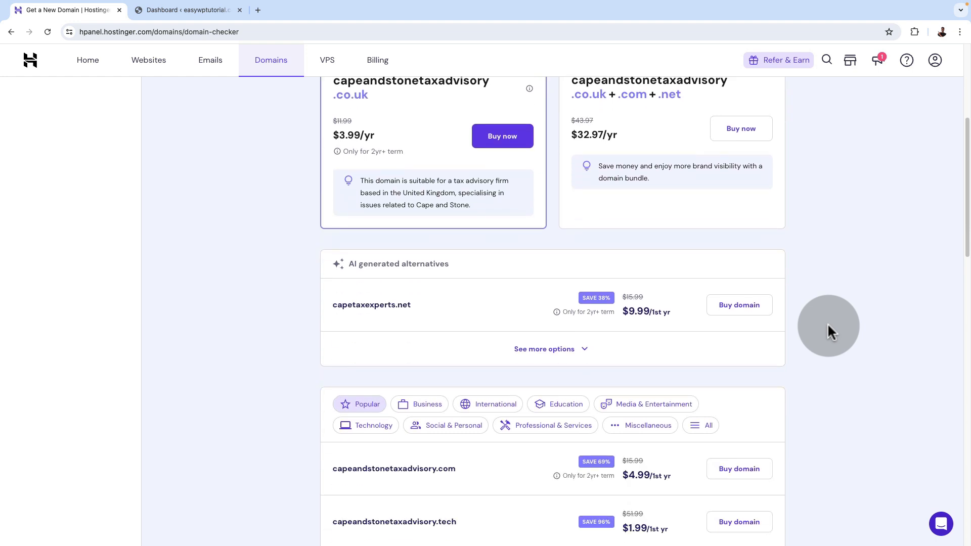
scroll(827, 328, "up", 5)
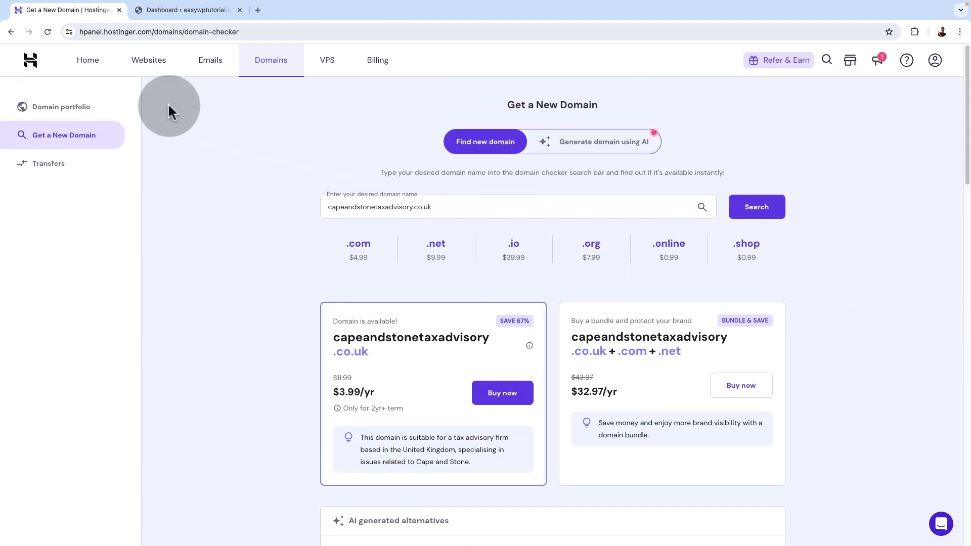
View the Emails and Websites sections of the hosting account and return to its Home page
left_click(208, 72)
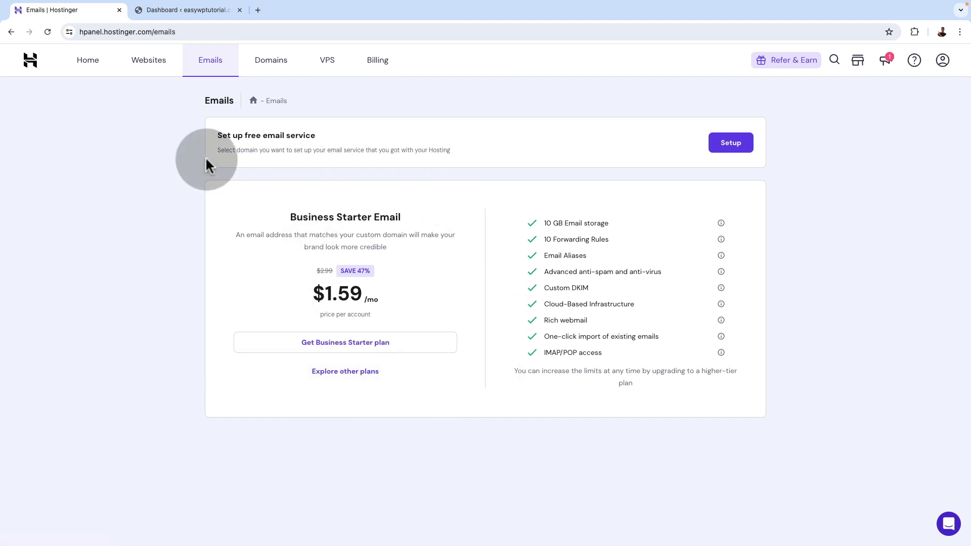
left_click(157, 69)
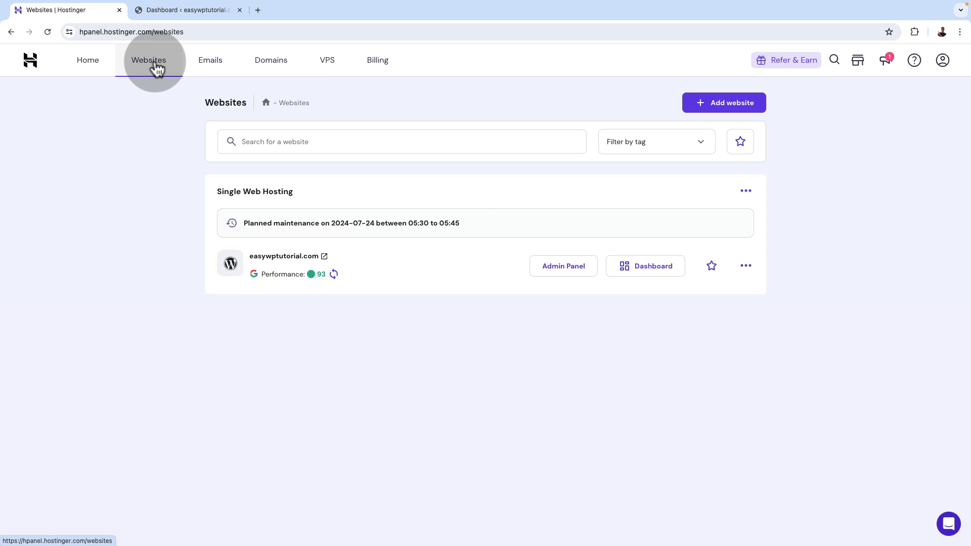
left_click(99, 71)
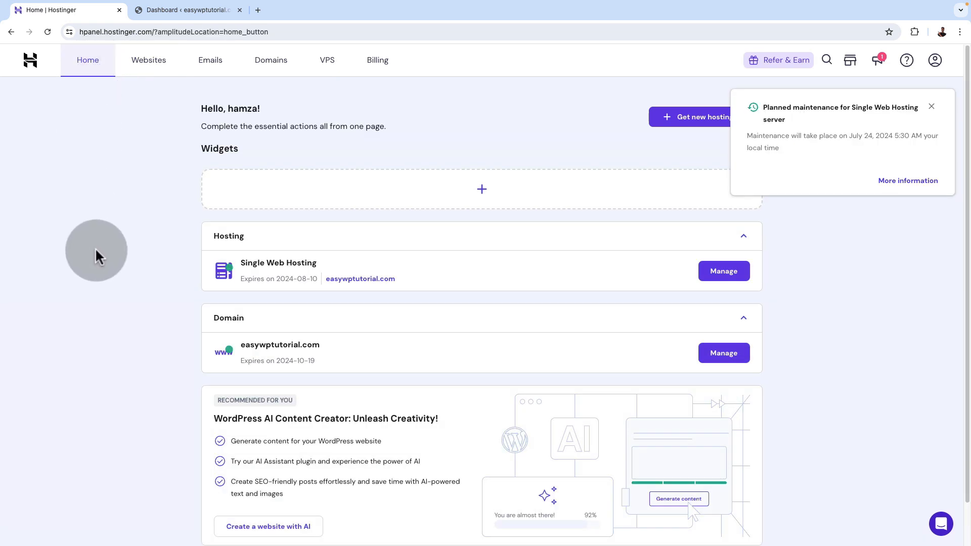
Dismiss the planned maintenance notice and open the management dashboard of the Single Web Hosting plan
left_click(933, 110)
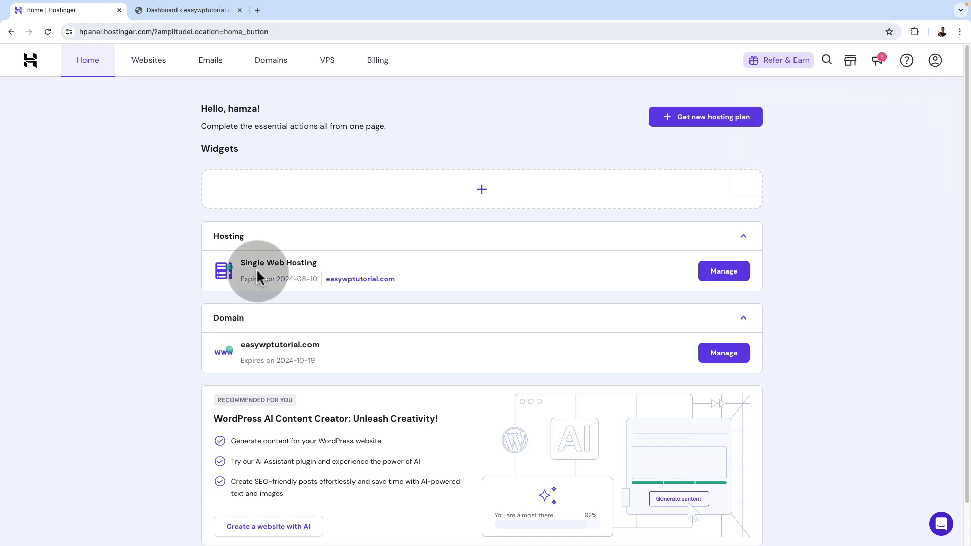
left_click(723, 271)
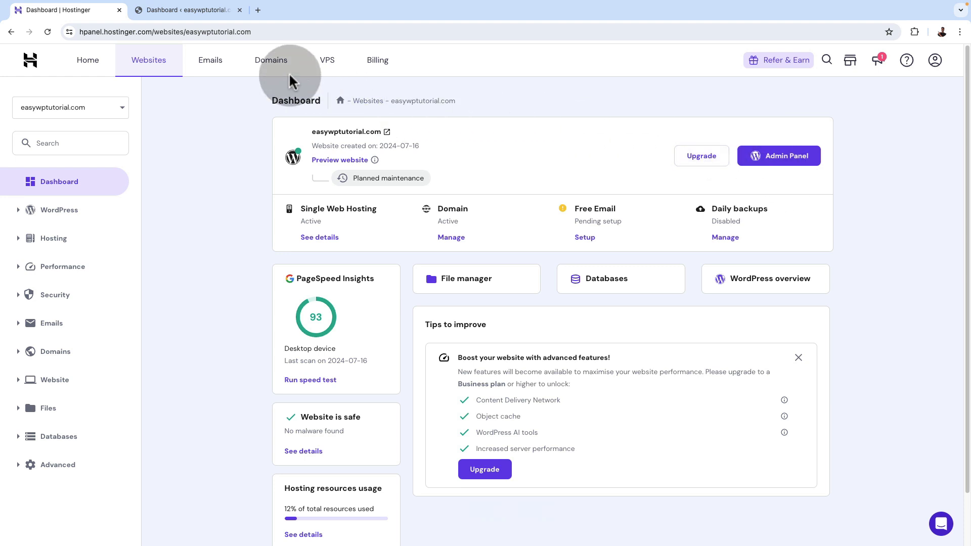
left_click(178, 10)
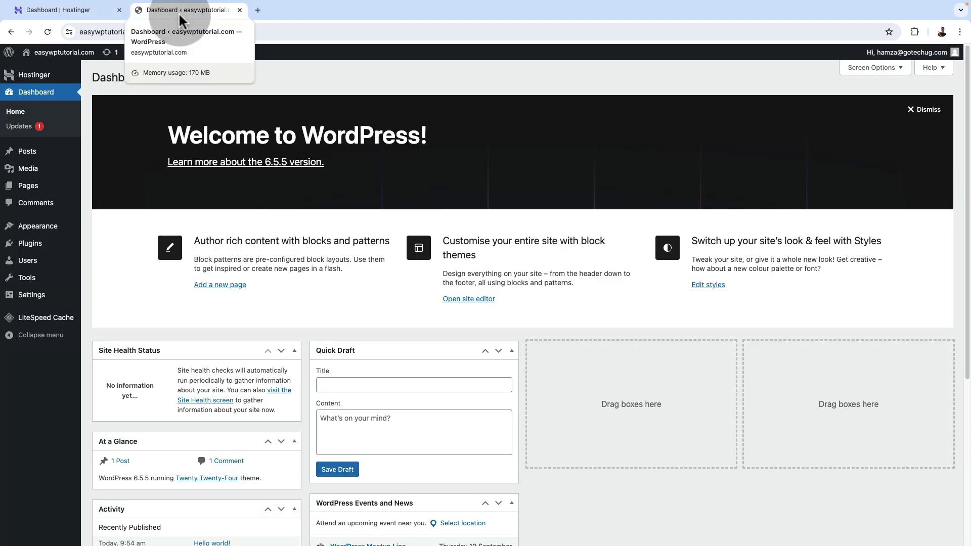
left_click(87, 11)
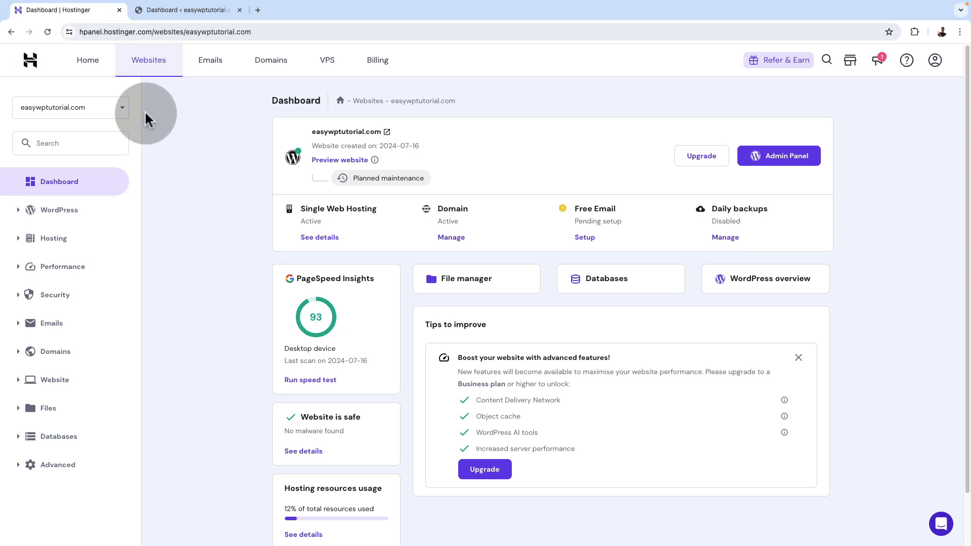
Add another website to the hosting plan, choosing to create it and build it with WordPress
left_click(125, 114)
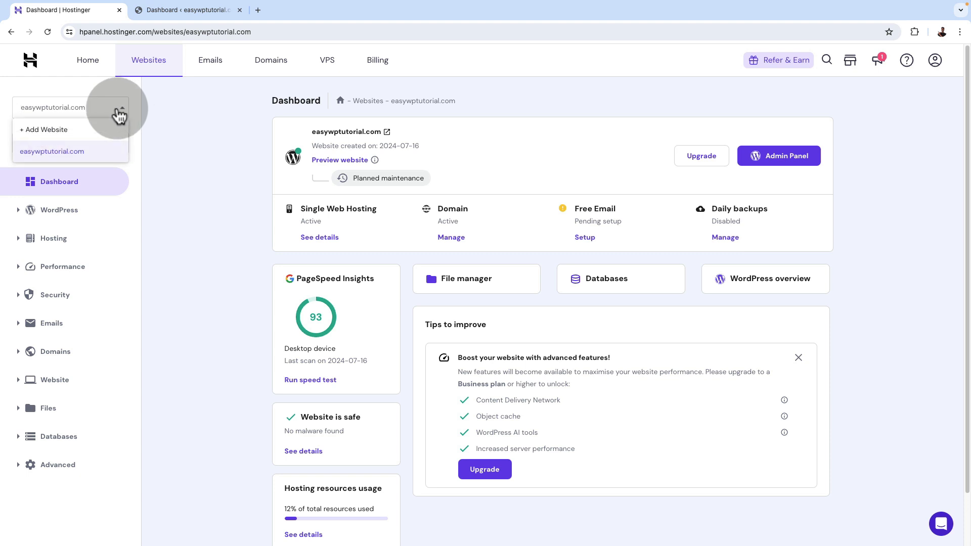
left_click(82, 130)
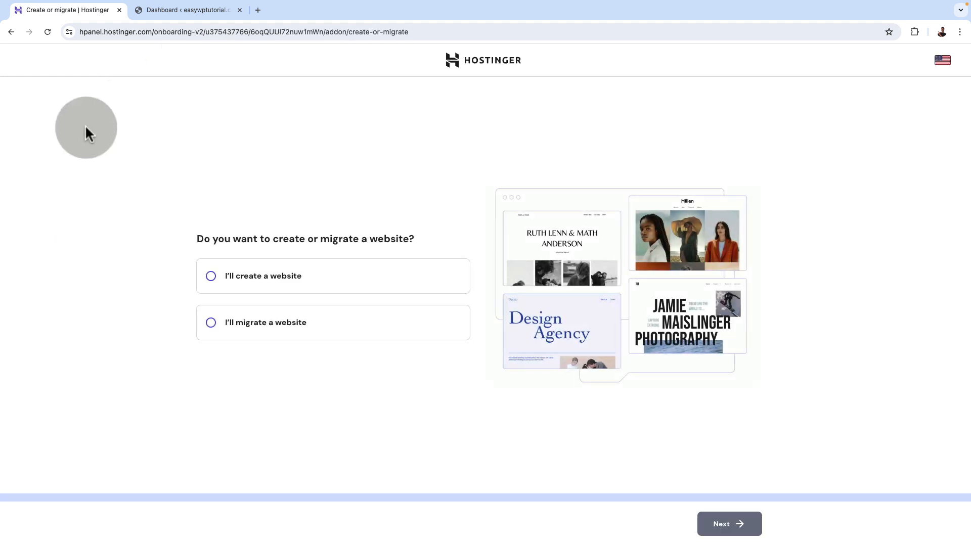
left_click(213, 275)
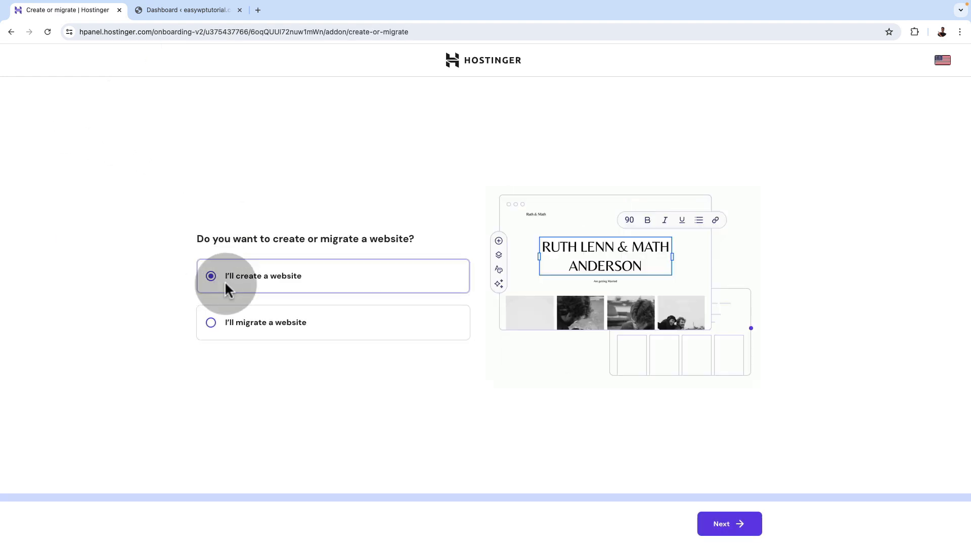
left_click(731, 525)
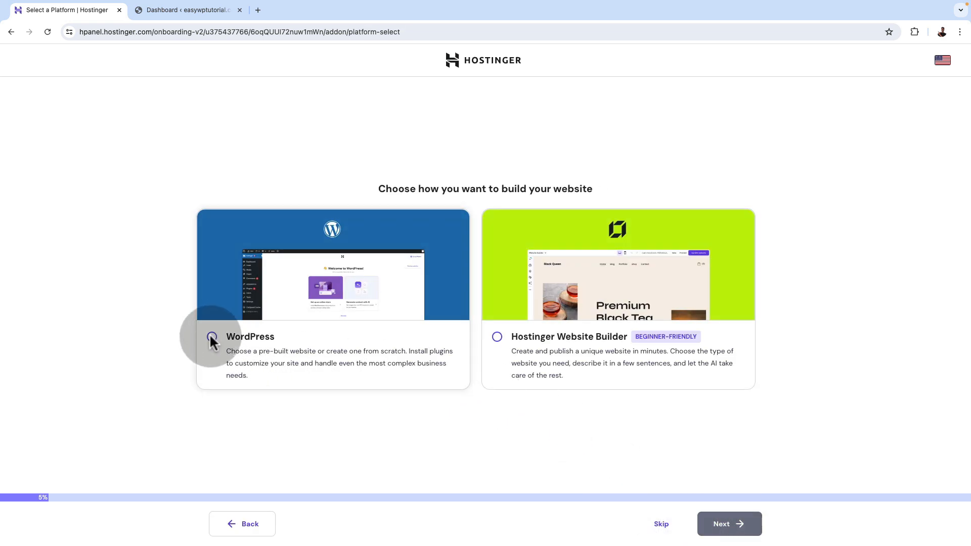
left_click(212, 338)
left_click(724, 526)
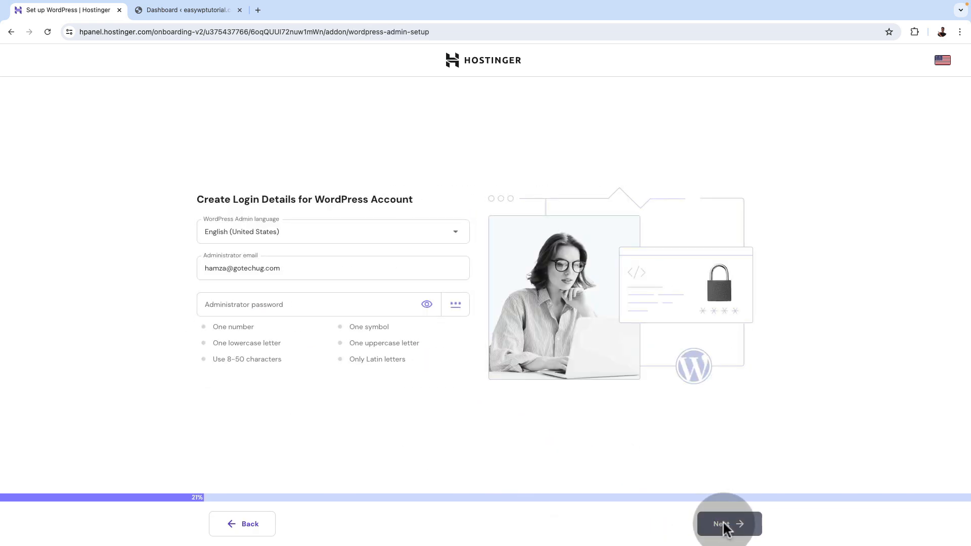
Accept the WordPress login details and create a blank site on a temporary domain
left_click(721, 526)
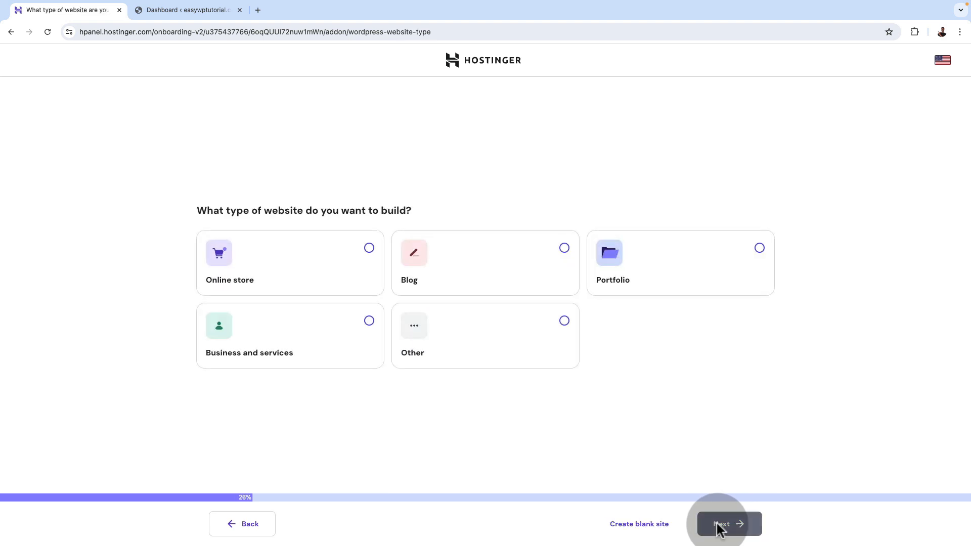
left_click(660, 528)
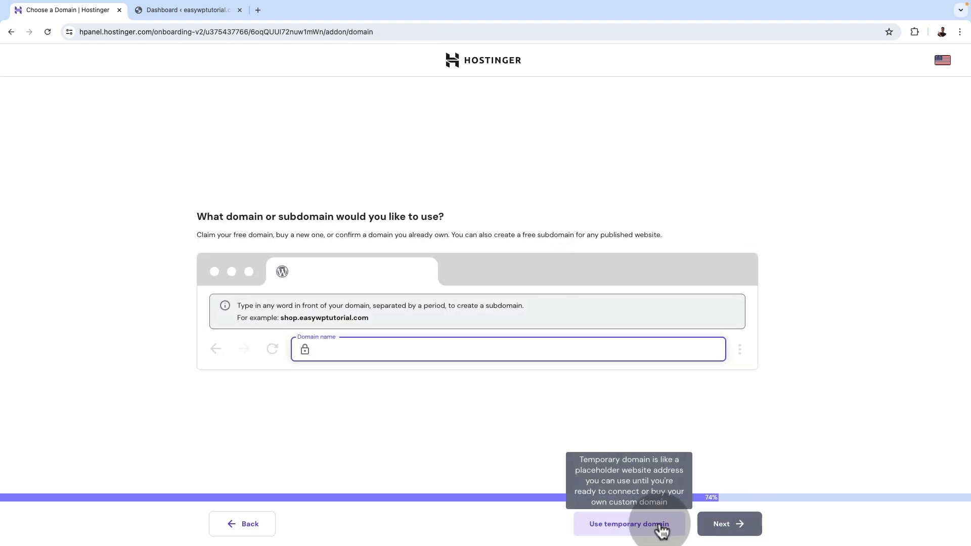
left_click(623, 526)
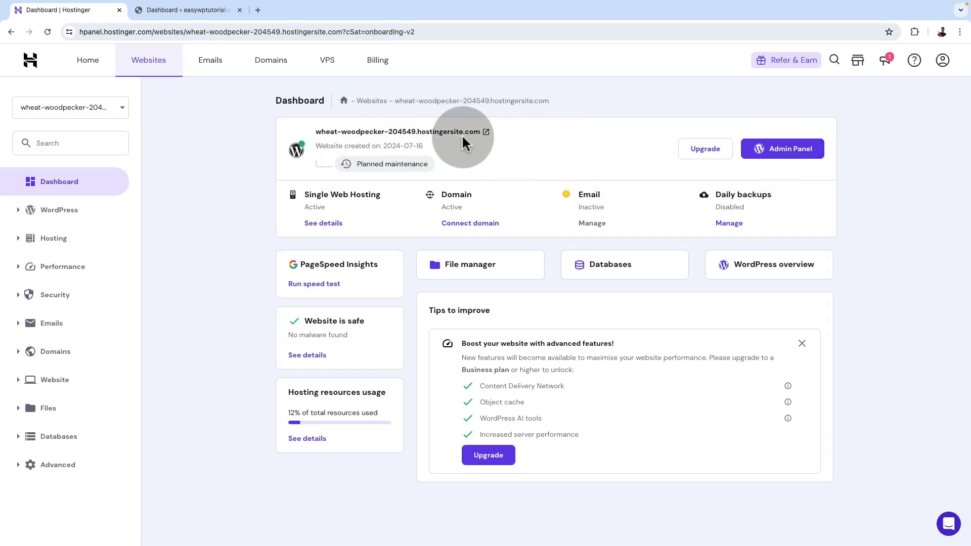
Preview the new temporary-domain website's front page through its sections and close the preview
left_click(486, 132)
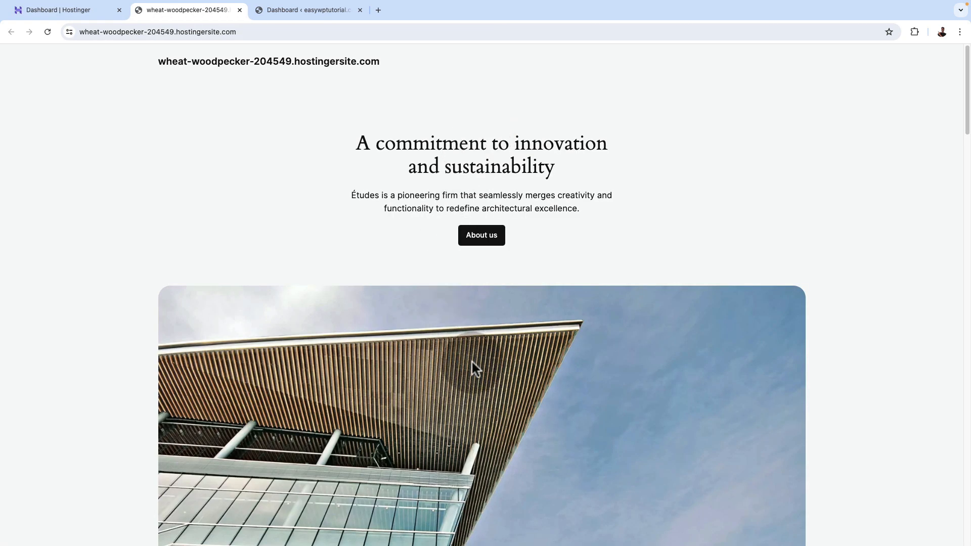
scroll(475, 363, "down", 5)
scroll(475, 365, "down", 2)
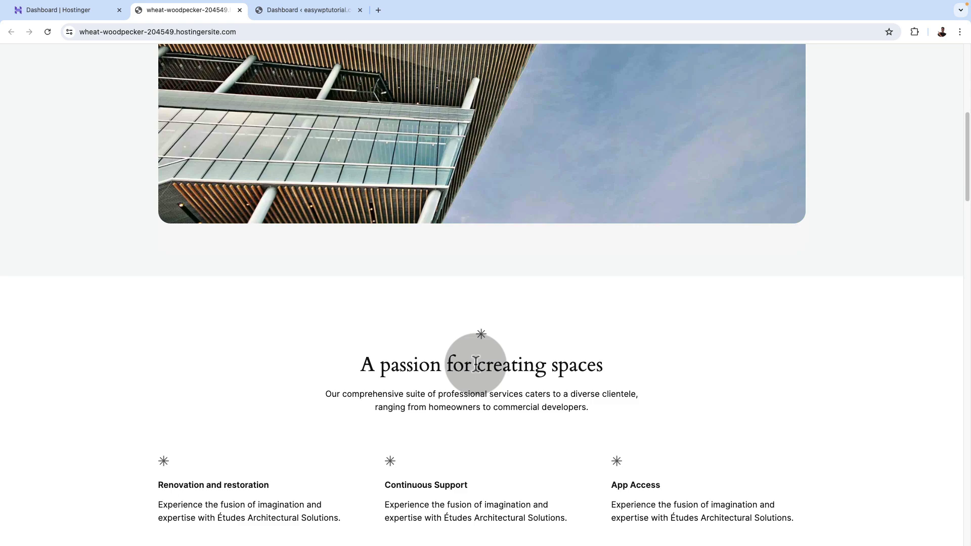
scroll(475, 365, "down", 5)
scroll(249, 134, "up", 15)
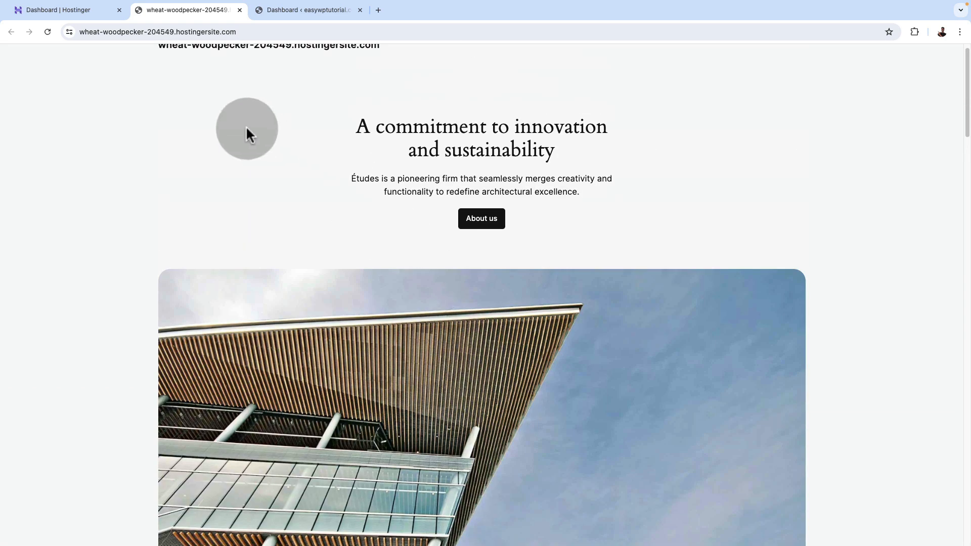
left_click(239, 10)
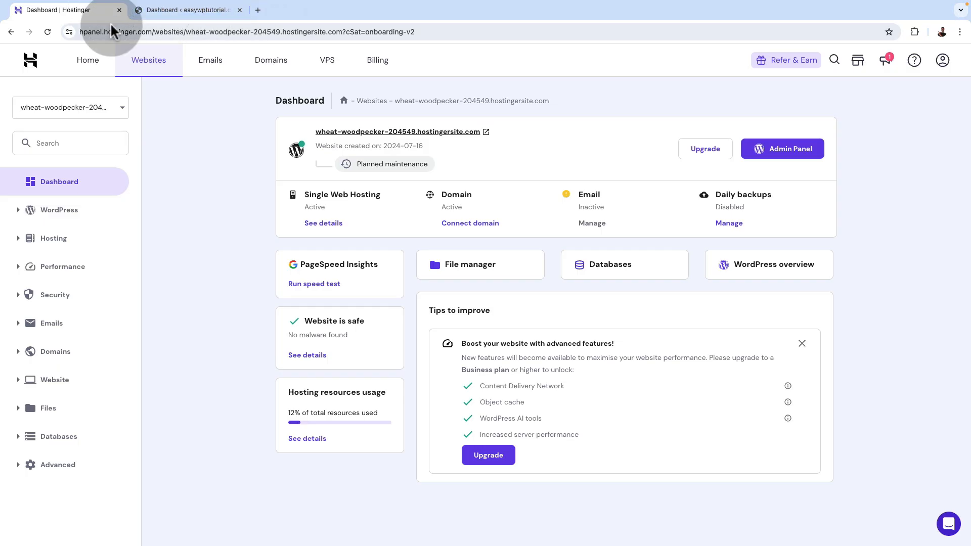
Open the WordPress admin panel of the new temporary-domain website
left_click(786, 161)
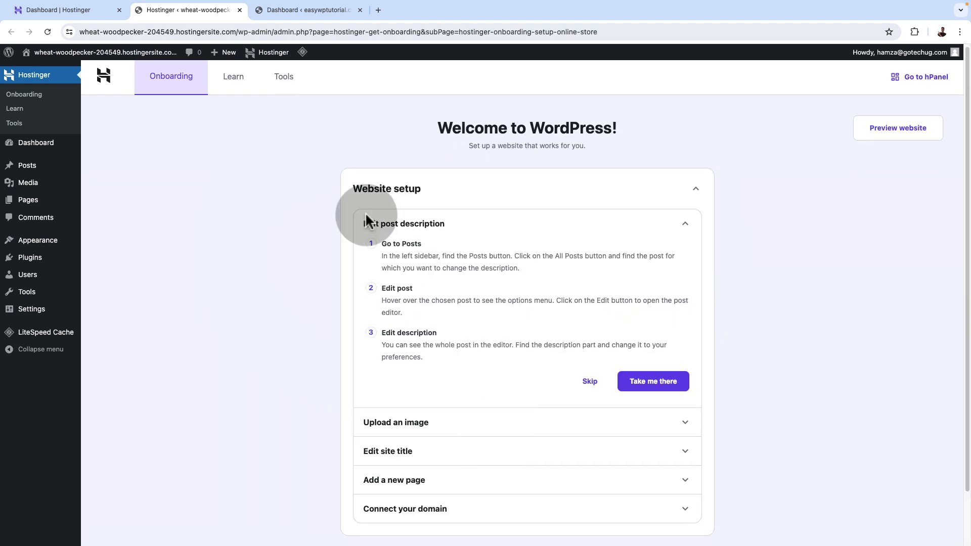
Highlight the temporary domain in the admin page's address, close that admin page, and check the site's domain connection option
left_click(84, 31)
left_click_drag(83, 31, 236, 32)
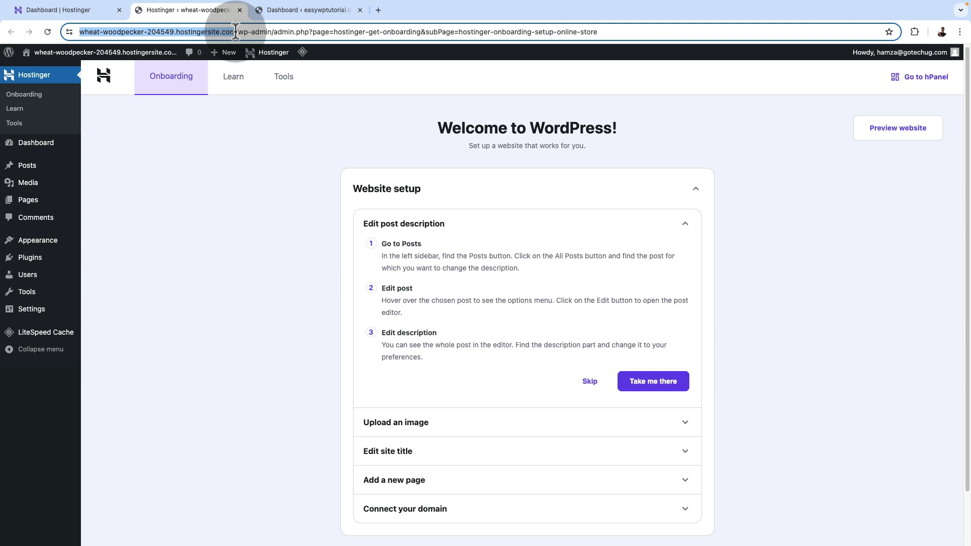
left_click(240, 10)
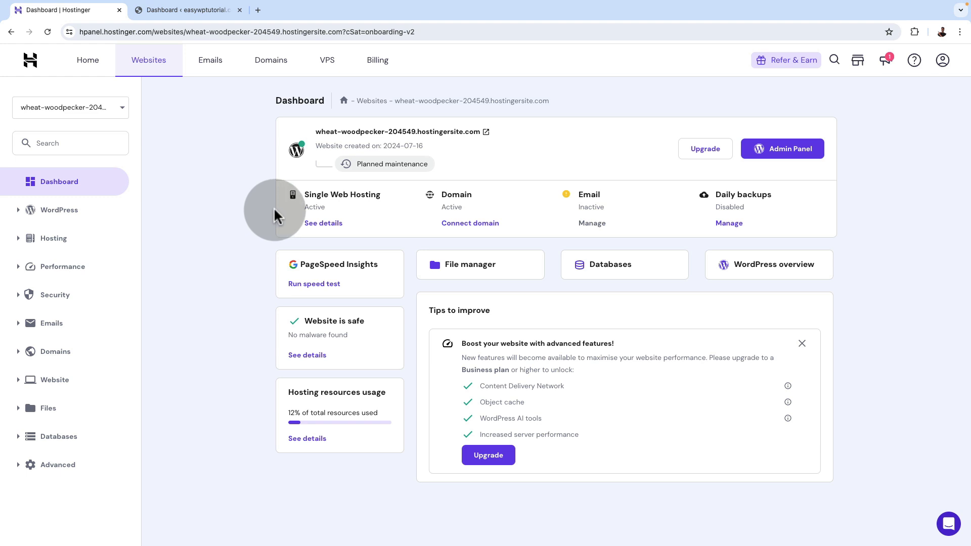
left_click(476, 226)
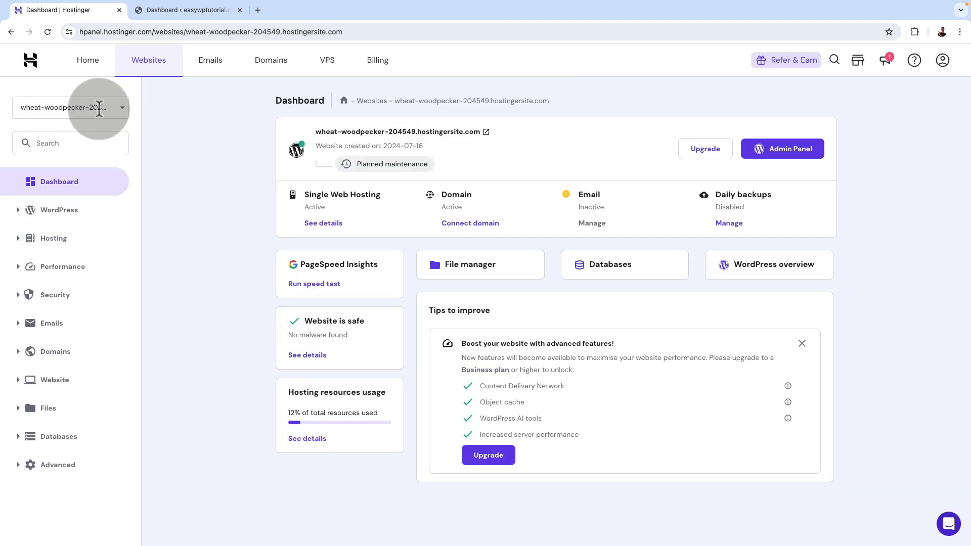
Switch the hosting dashboard to the easywptutorial.com website and open its WordPress admin panel
left_click(98, 109)
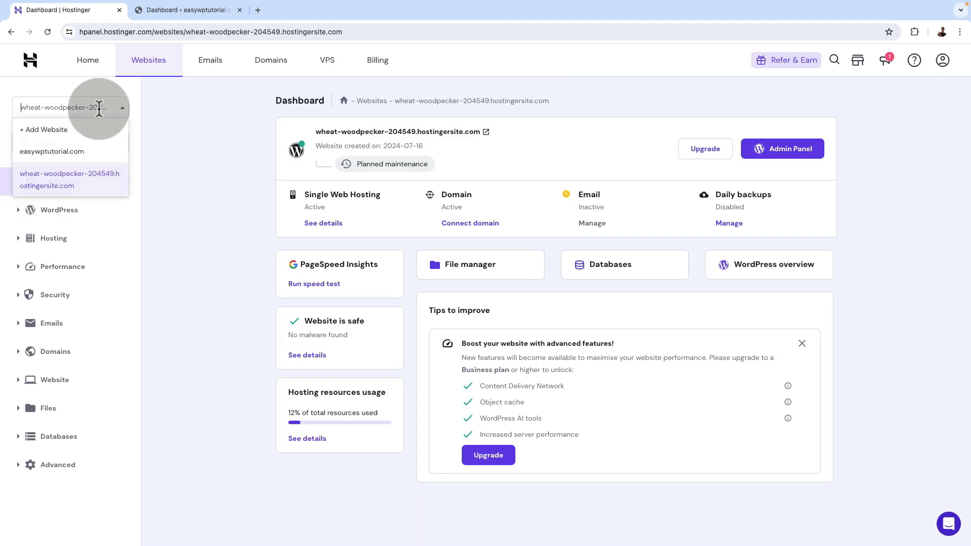
left_click(74, 158)
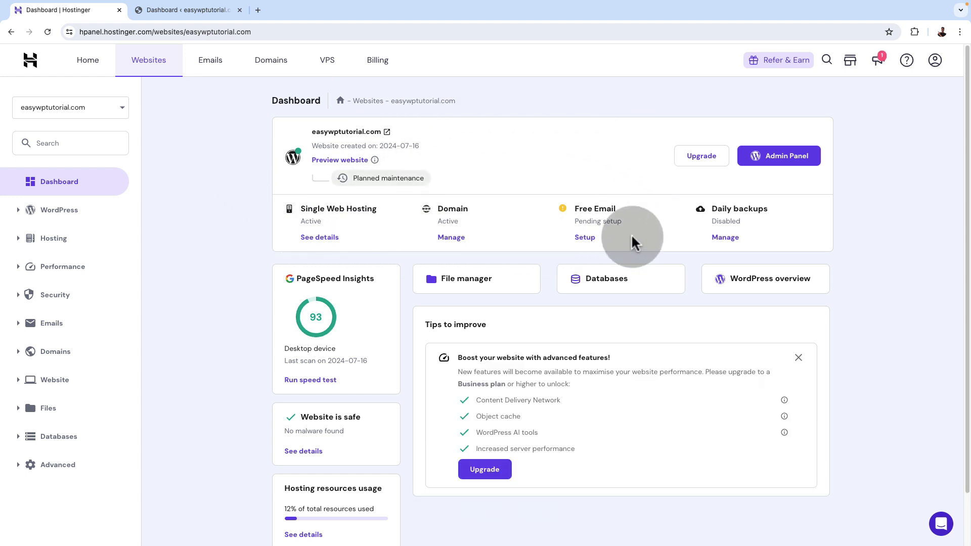
left_click(770, 159)
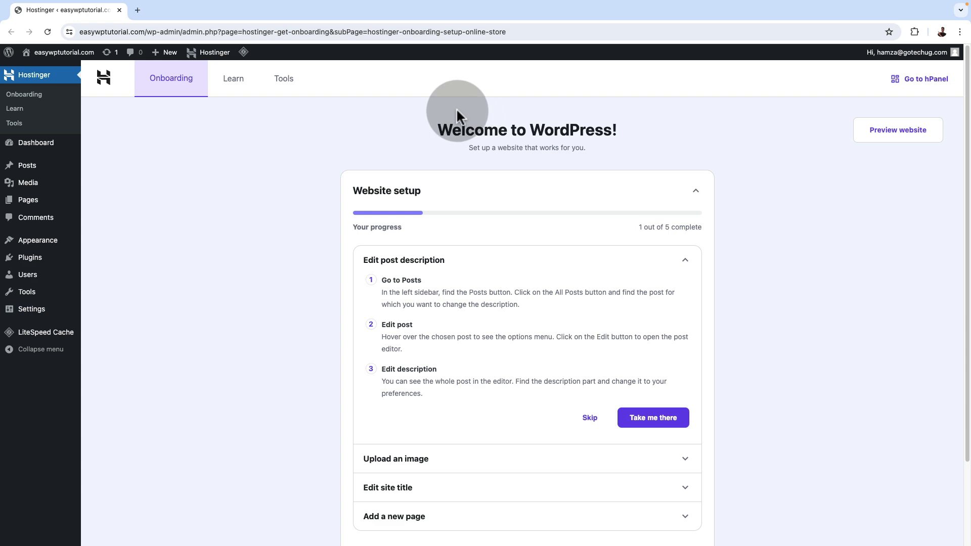
View the easywptutorial.com front page through its sections and return to the WordPress dashboard
mouse_move(48, 52)
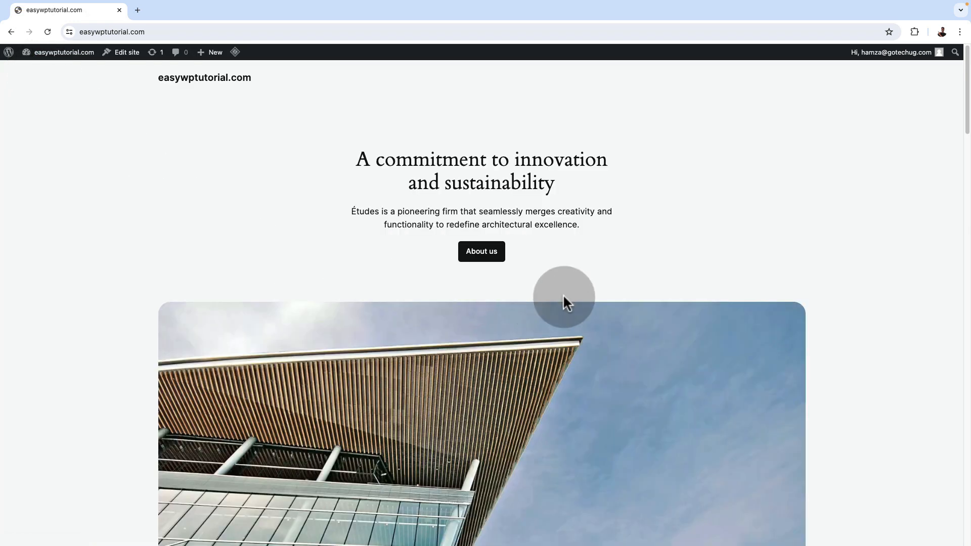
scroll(655, 293, "down", 15)
scroll(655, 293, "up", 7)
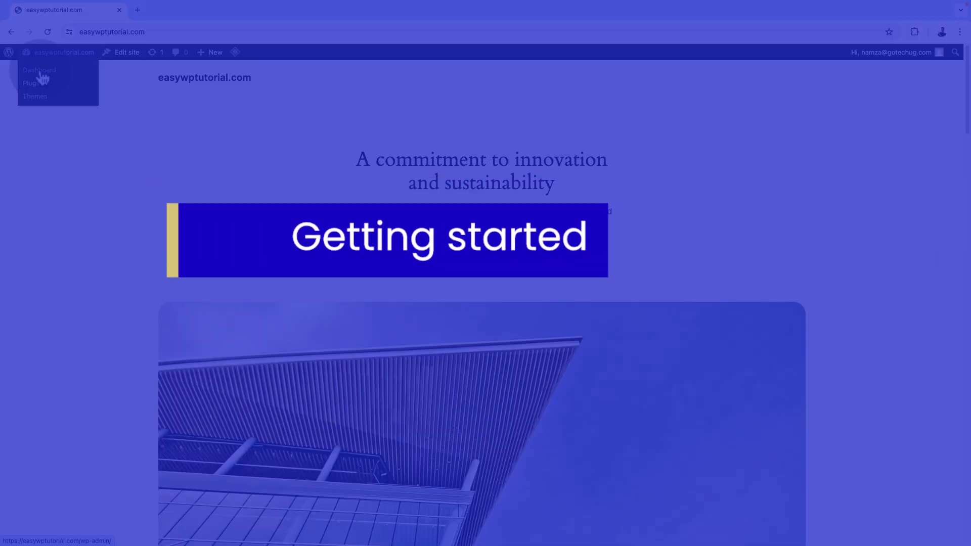
left_click(42, 76)
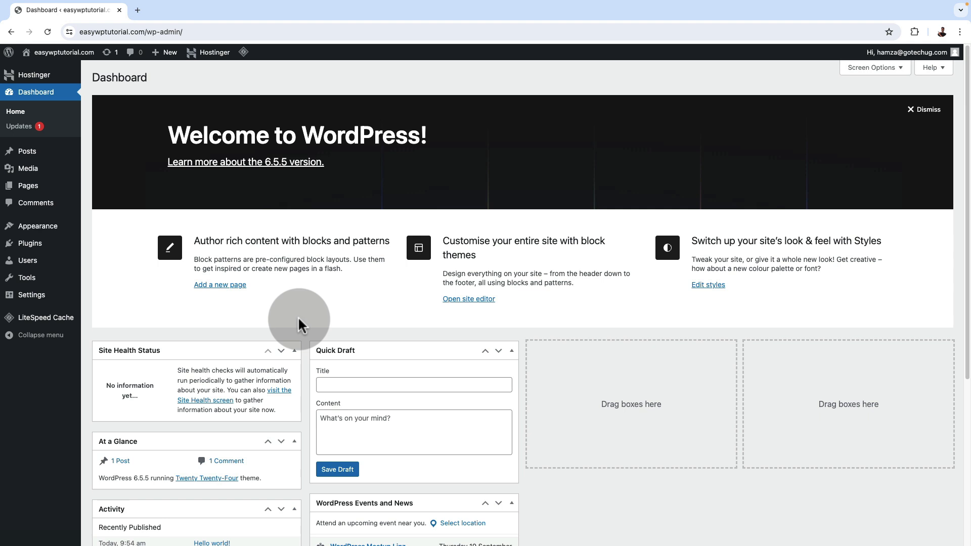
Install the Astra theme from the popular WordPress themes and activate it
mouse_move(33, 231)
left_click(129, 231)
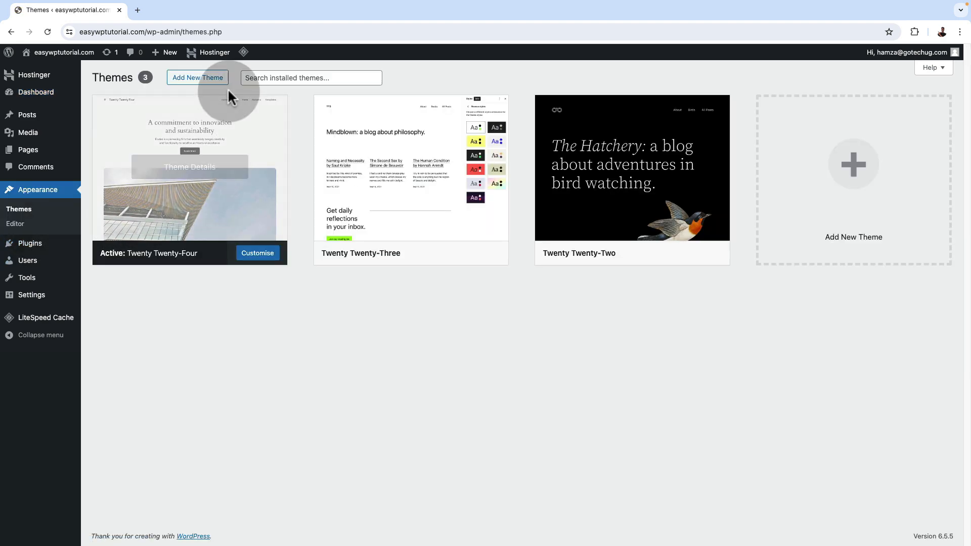
left_click(204, 80)
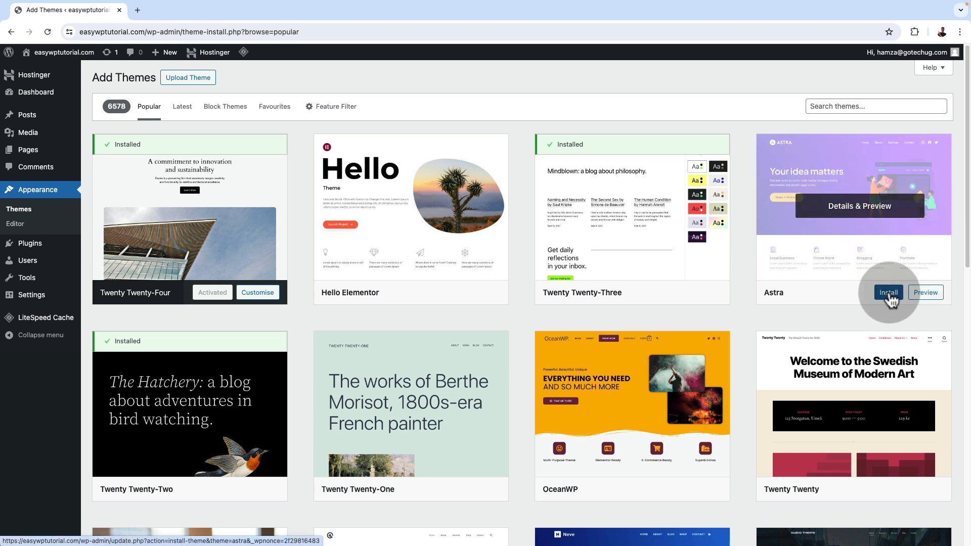
left_click(888, 293)
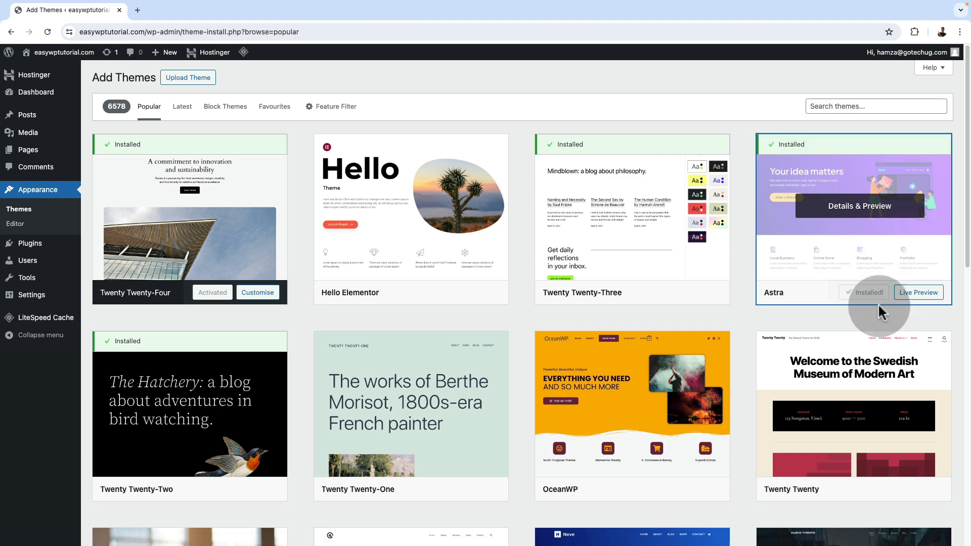
left_click(876, 298)
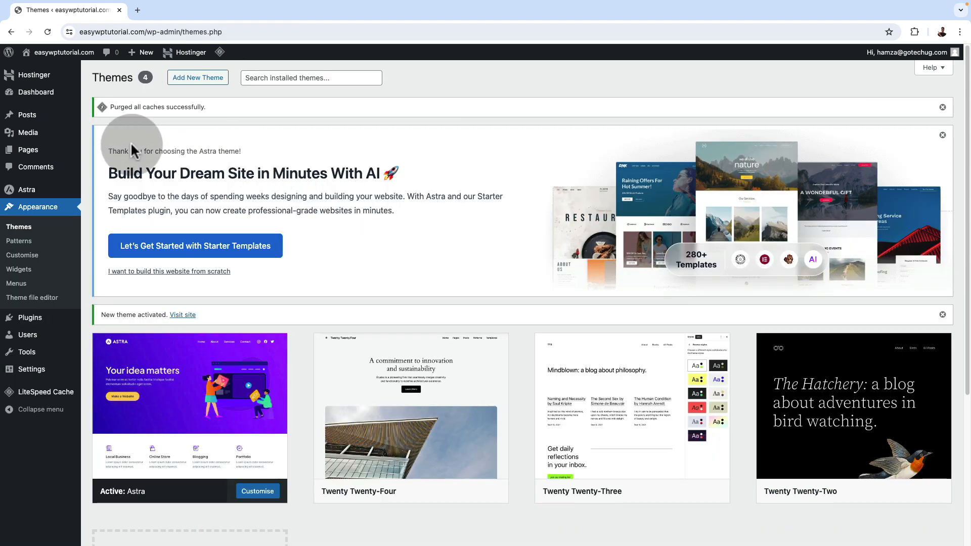
View the live easywptutorial.com site with the Astra theme in a new tab and close it
mouse_move(49, 59)
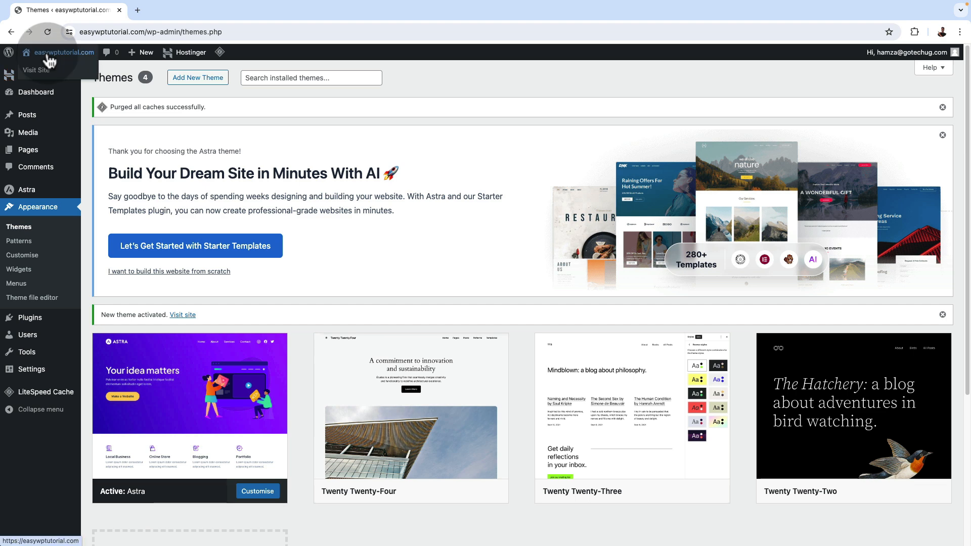
left_click(52, 78, "super")
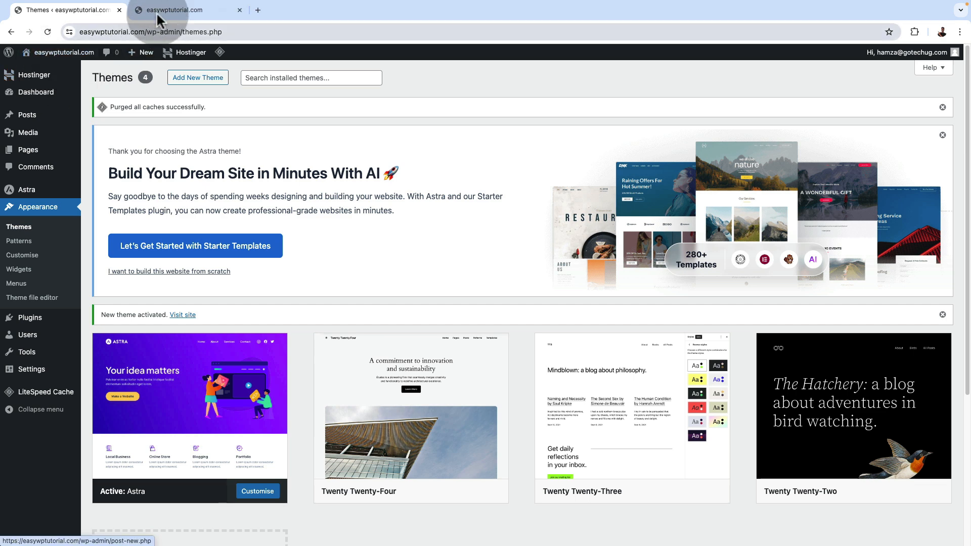
left_click(156, 14)
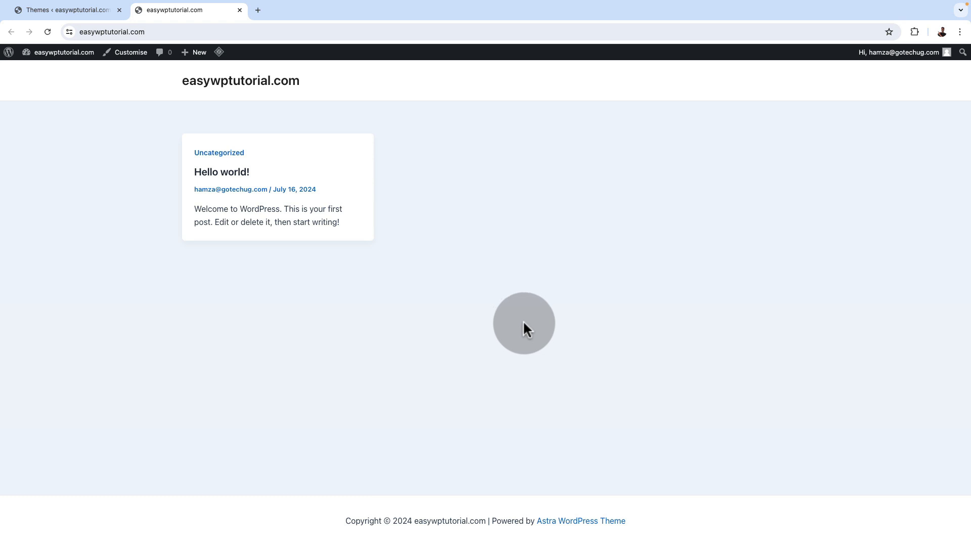
left_click(240, 9)
In the general settings, set the site title to "Cape and Stone Tax Advisors Ltd" and tagline to "helping clients navigate tax complexities", and save
mouse_move(32, 321)
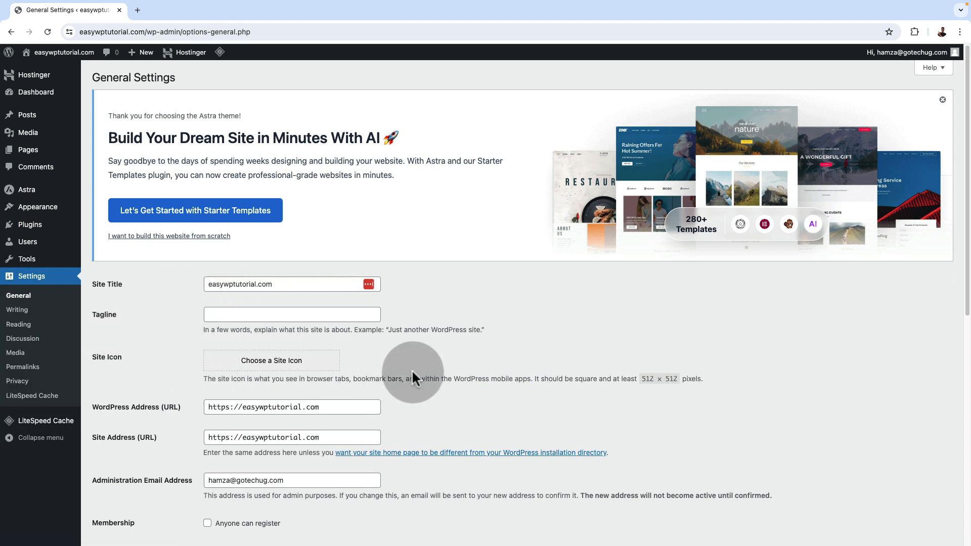
scroll(417, 368, "down", 7)
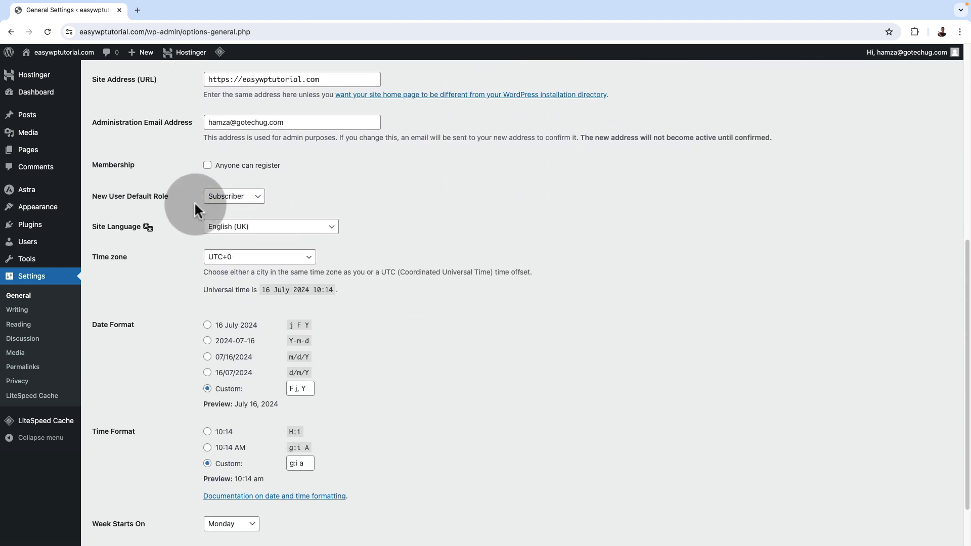
scroll(339, 311, "down", 2)
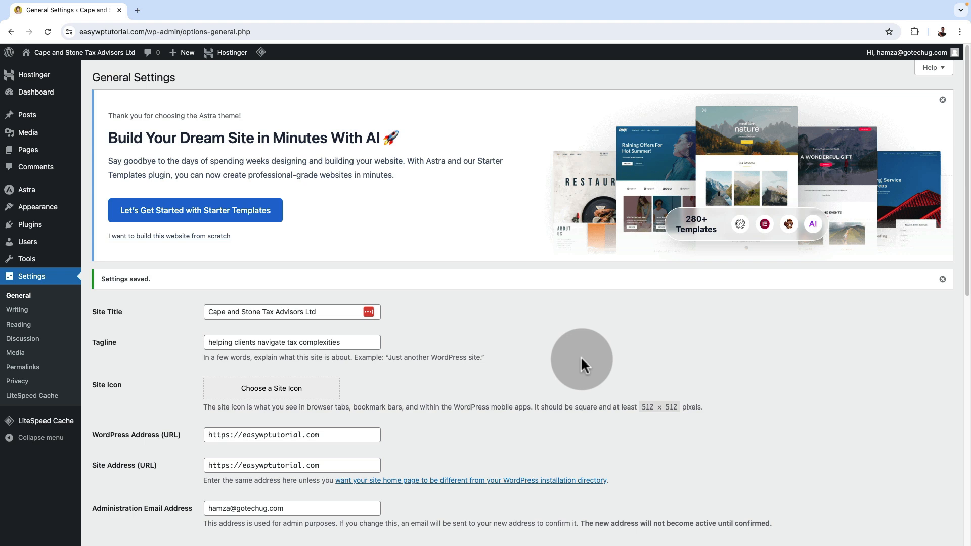
Open the list of all pages and dismiss the Astra starter templates notice
left_click(32, 154)
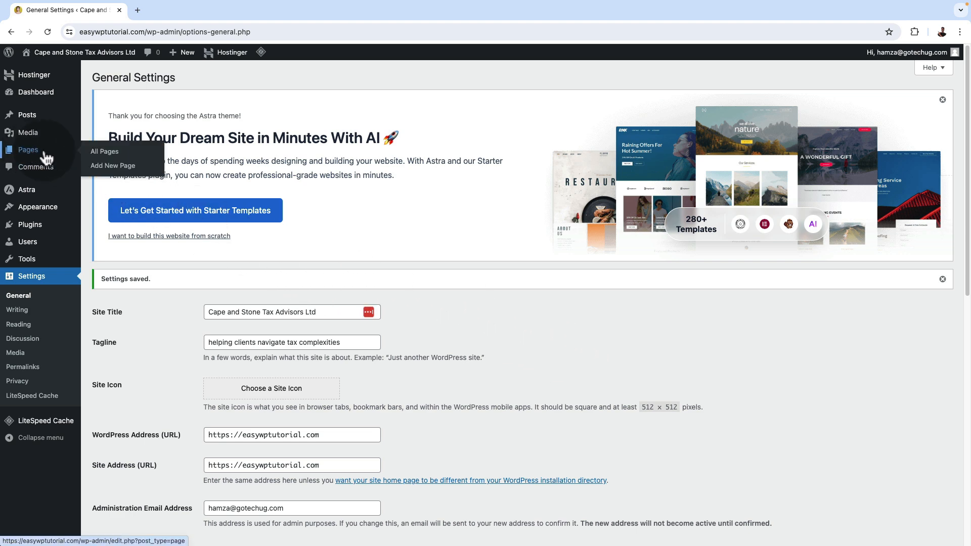
left_click(96, 153)
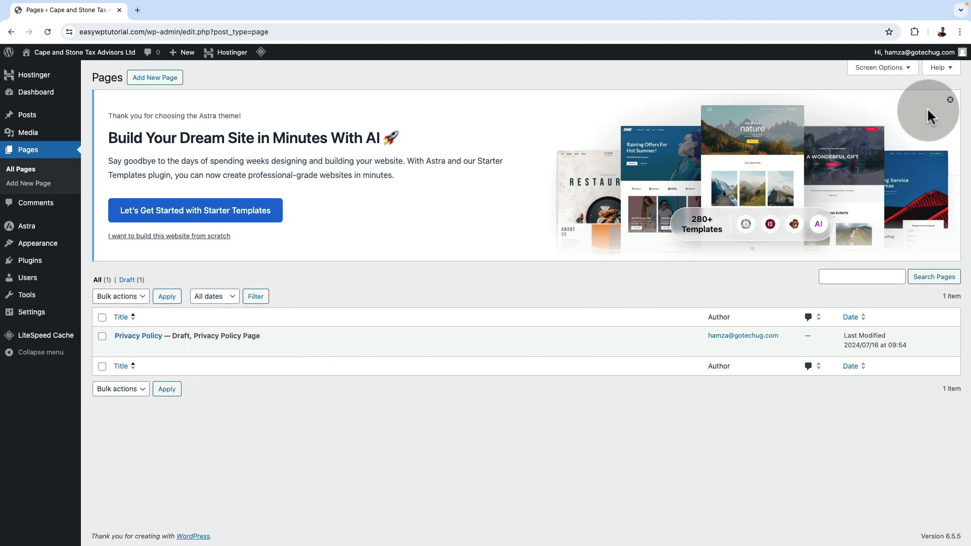
left_click(950, 101)
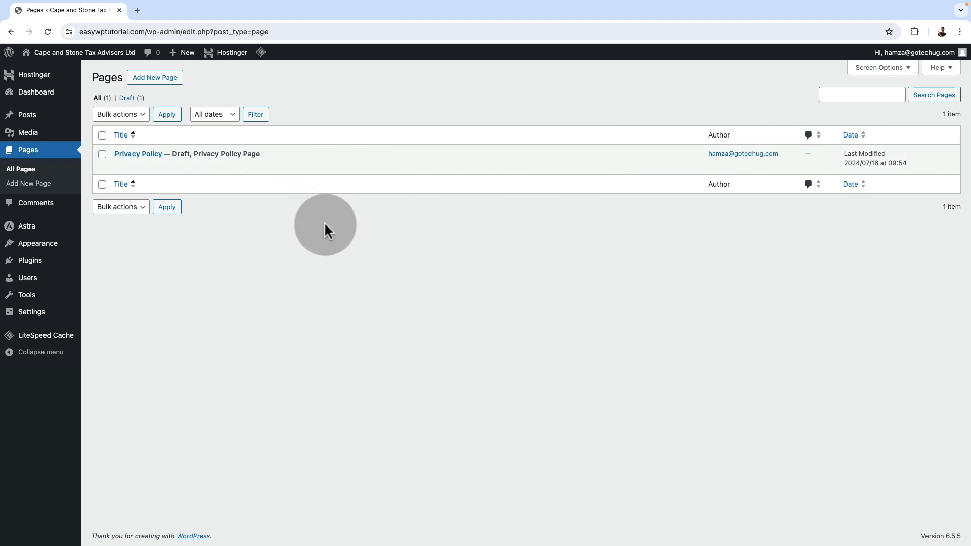
Add a new page titled "Home" and publish it
left_click(150, 81)
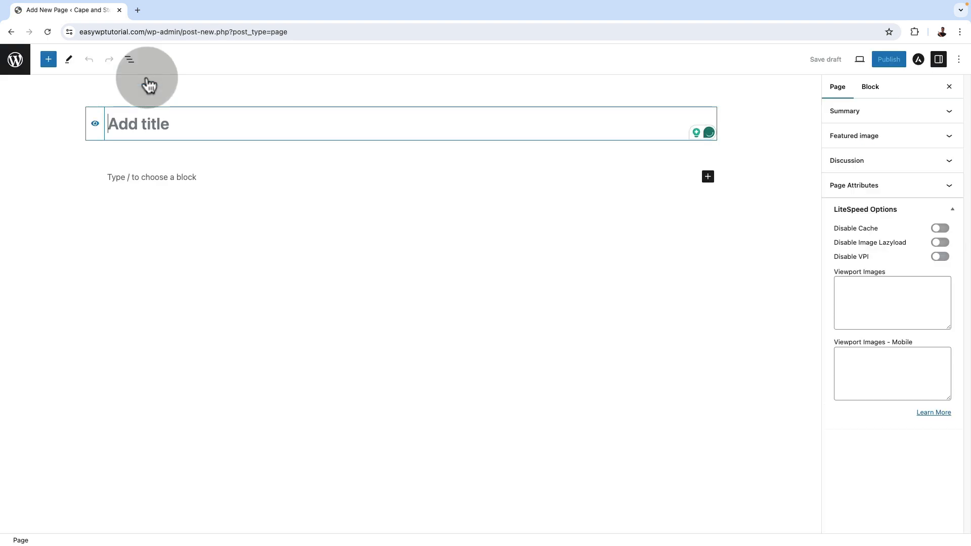
type("Hamz")
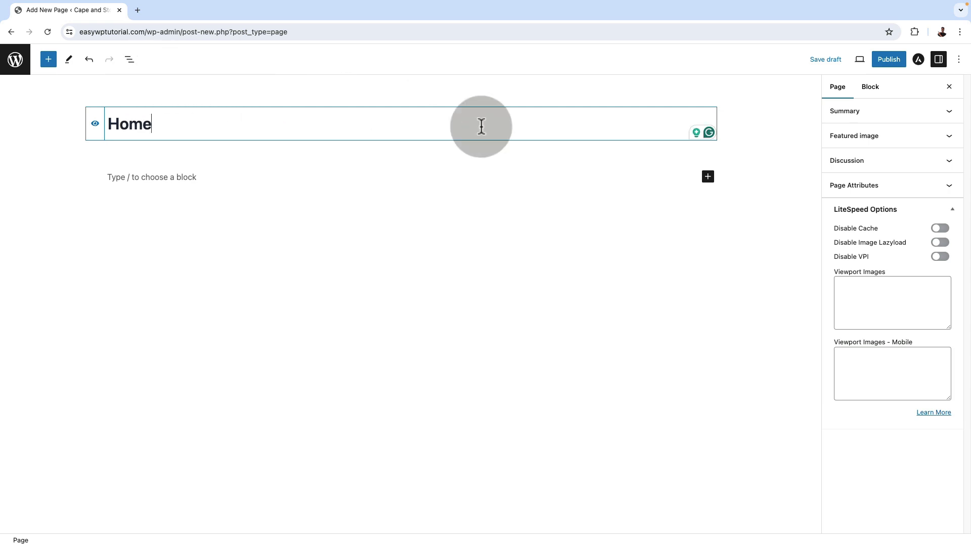
left_click(882, 63)
left_click(881, 65)
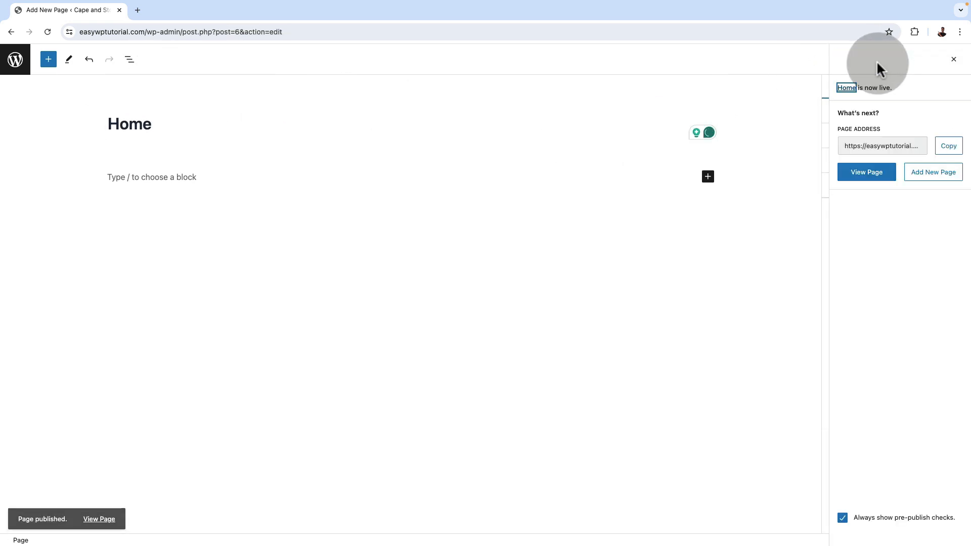
View the published Home page in a new tab and return to its editor
left_click(97, 517)
left_click(180, 10)
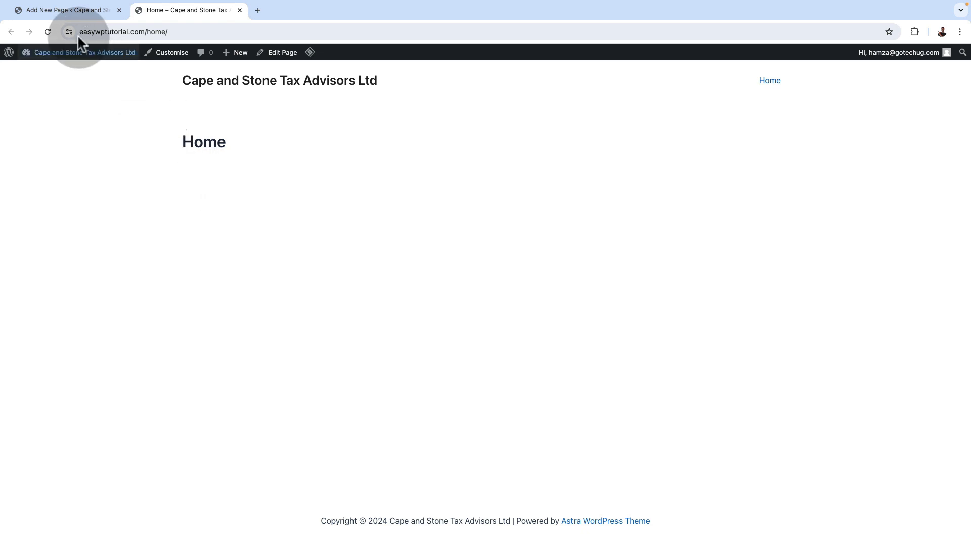
left_click(68, 10)
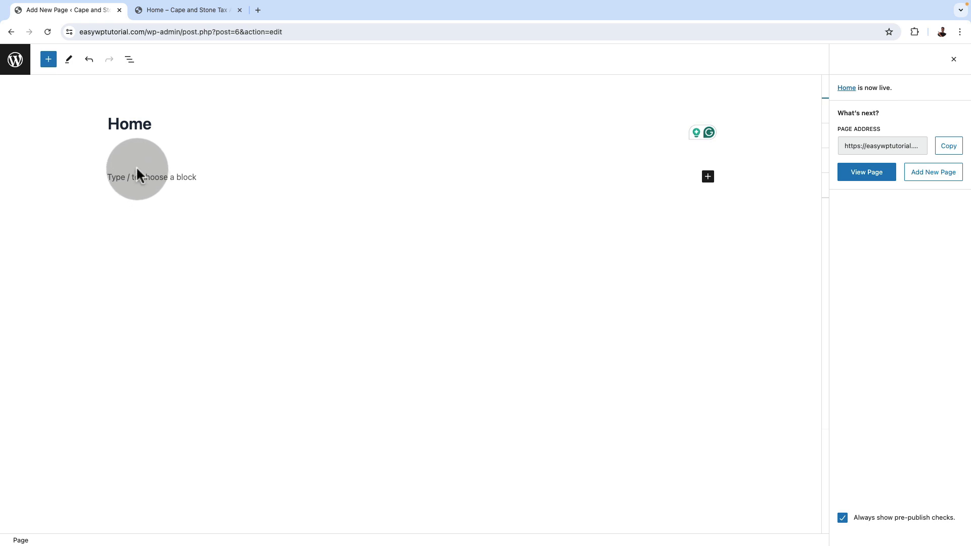
Add a row block to the Home page containing the heading "This is my new website"
left_click(49, 60)
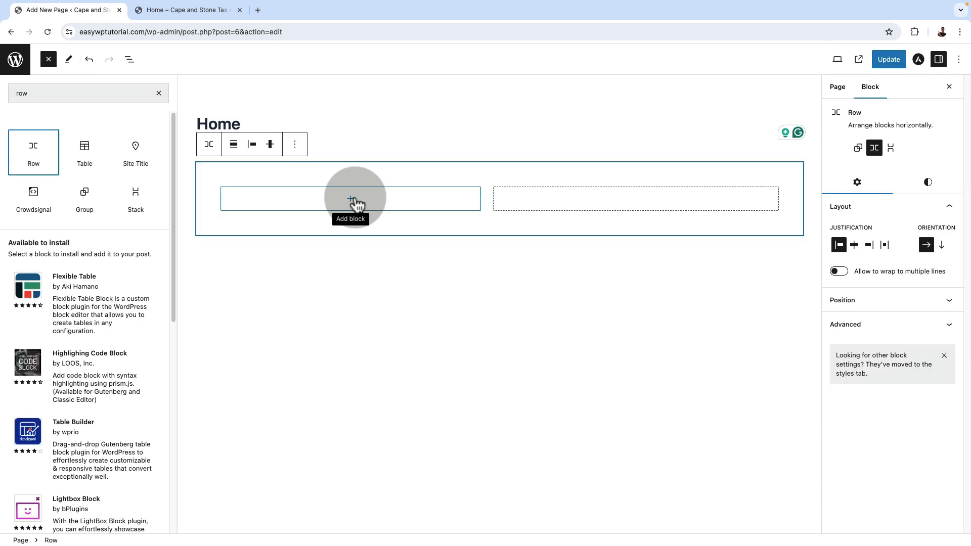
left_click(353, 203)
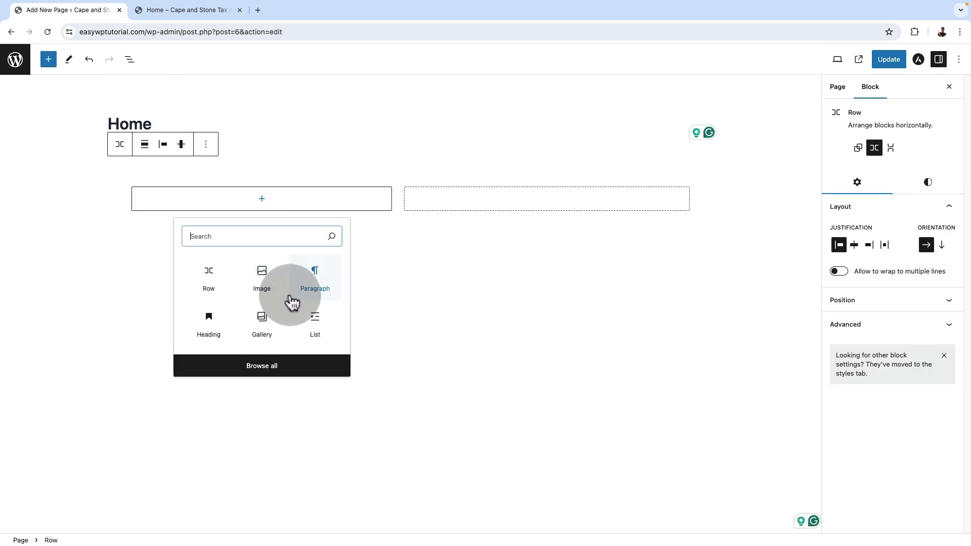
left_click(209, 323)
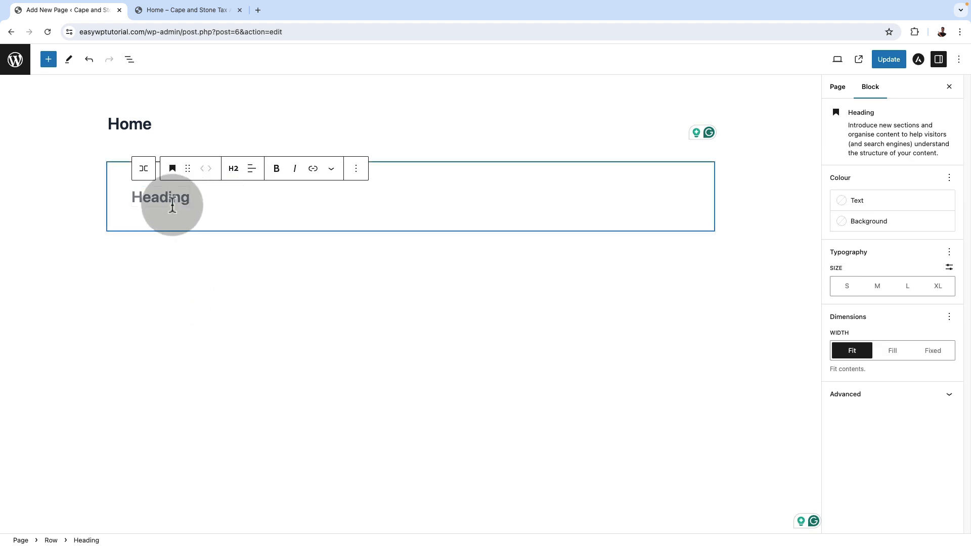
type("This is")
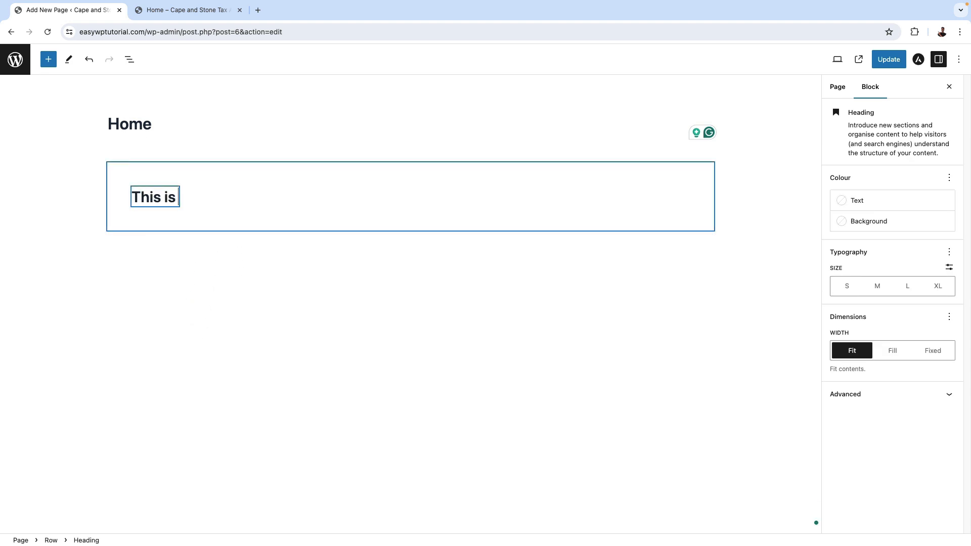
type(" my new website")
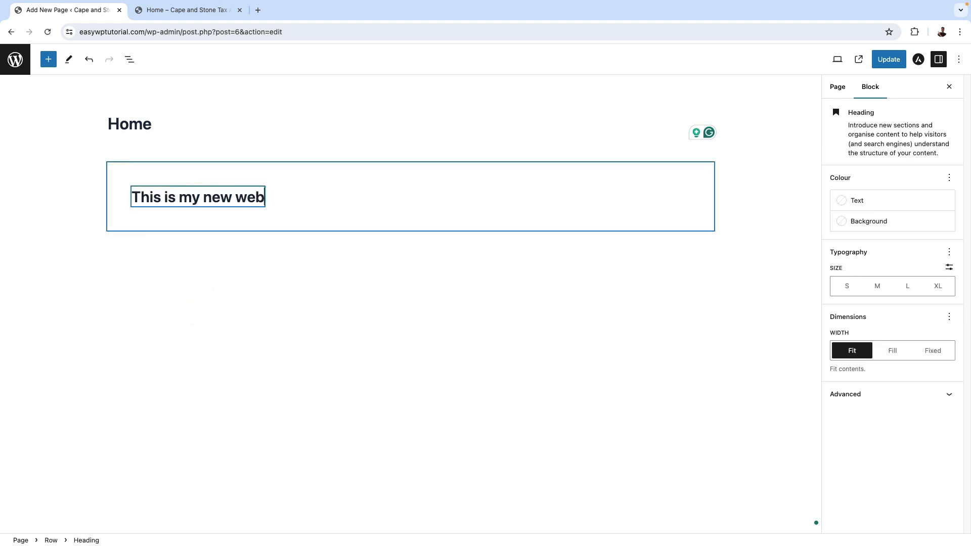
Insert an Image block below the row containing the heading on the Home page
left_click(571, 186)
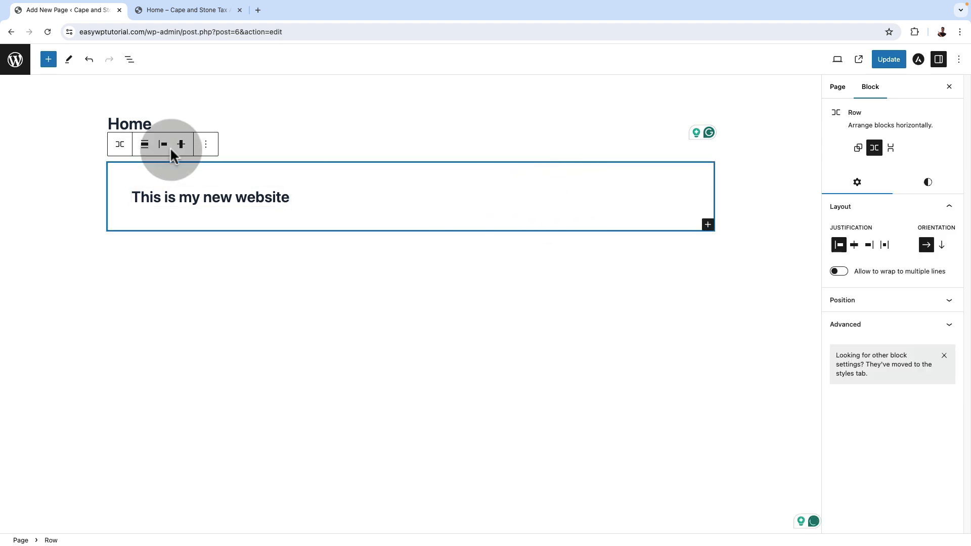
left_click(48, 59)
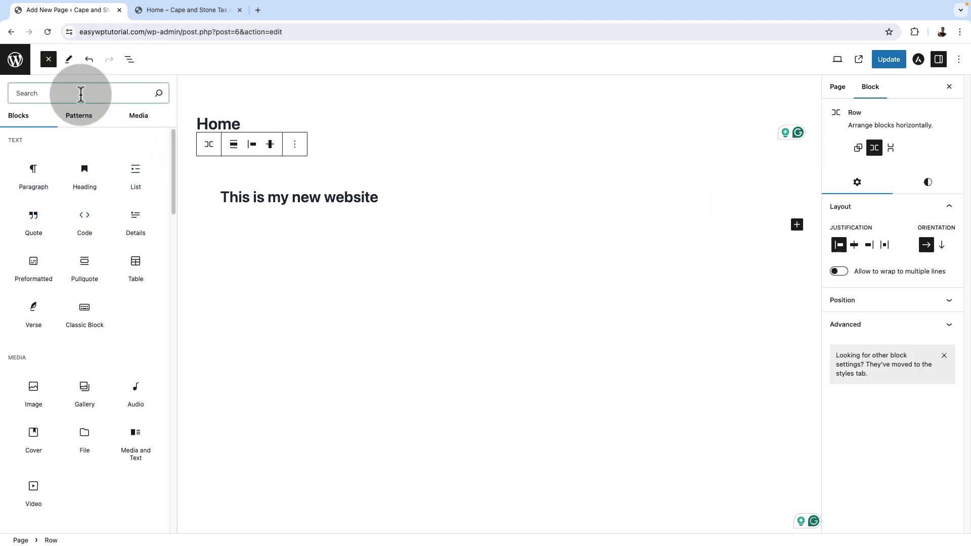
type("imag")
left_click(33, 157)
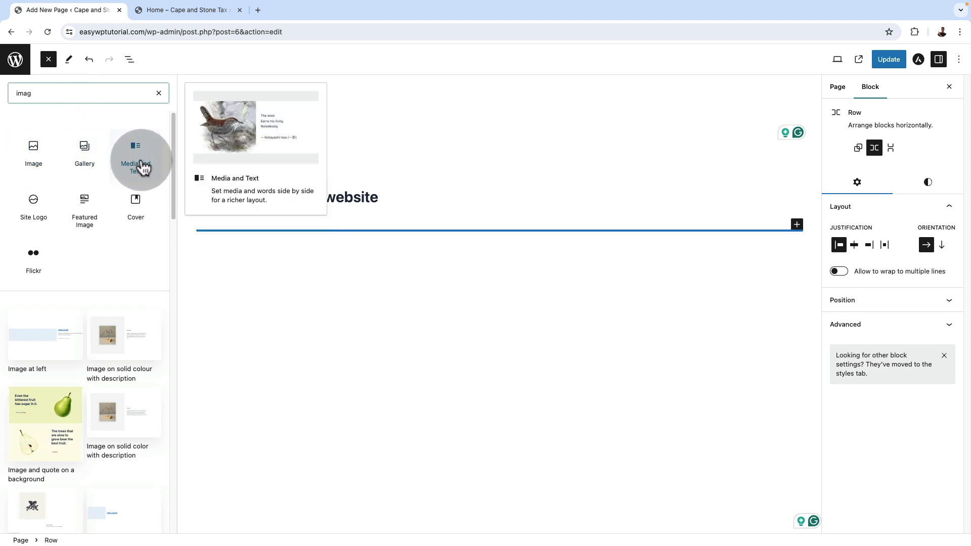
left_click(37, 153)
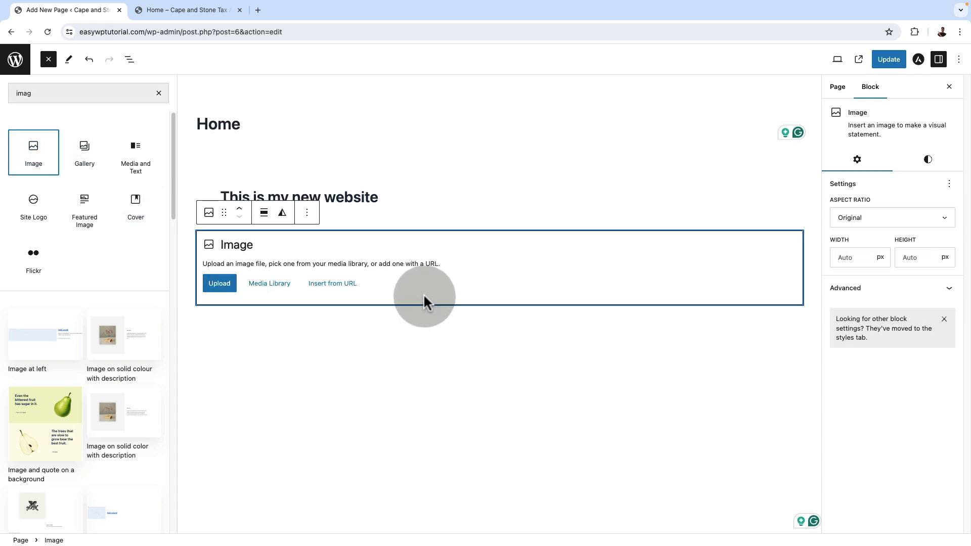
Upload "happy emoji face.webp" from the Desktop into the Image block and shrink it to just over a third of the content width
left_click(228, 287)
left_click(143, 290)
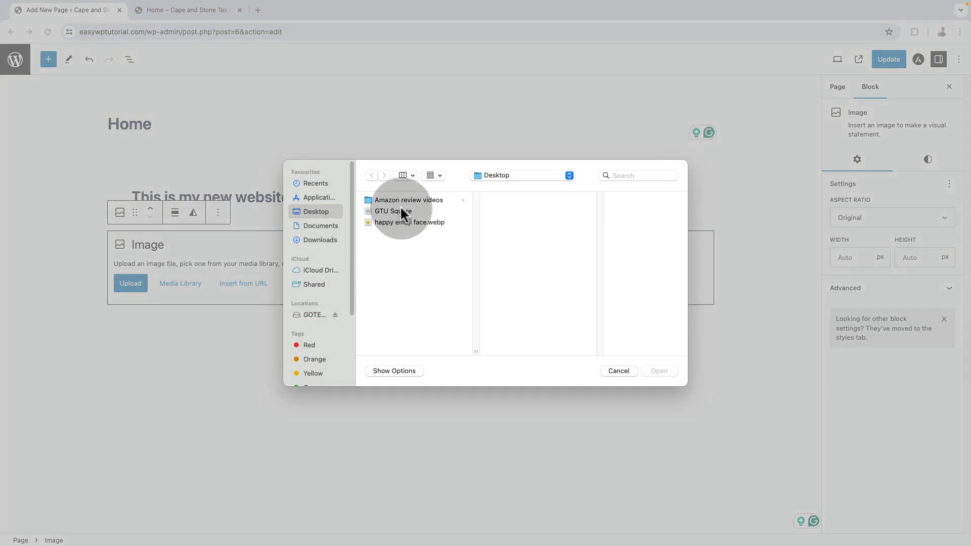
double_click(405, 221)
left_click_drag(711, 325, 334, 290)
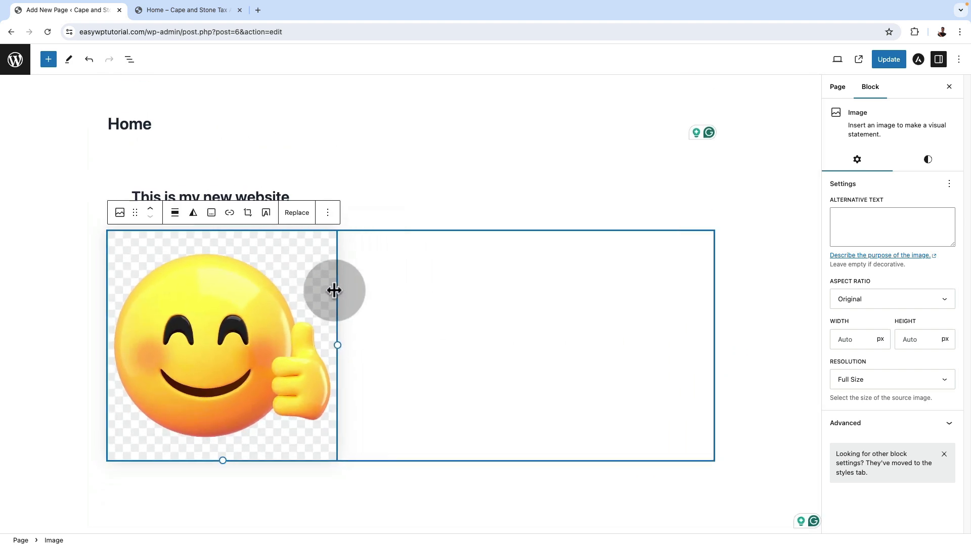
left_click(80, 311)
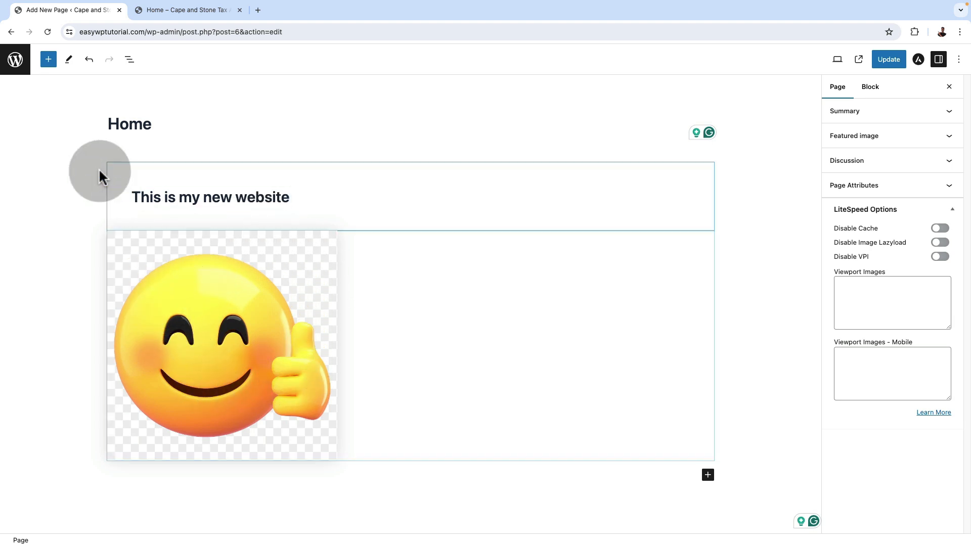
Show the page's block structure, expand the Row and move the Image block into it, after the heading
left_click(130, 60)
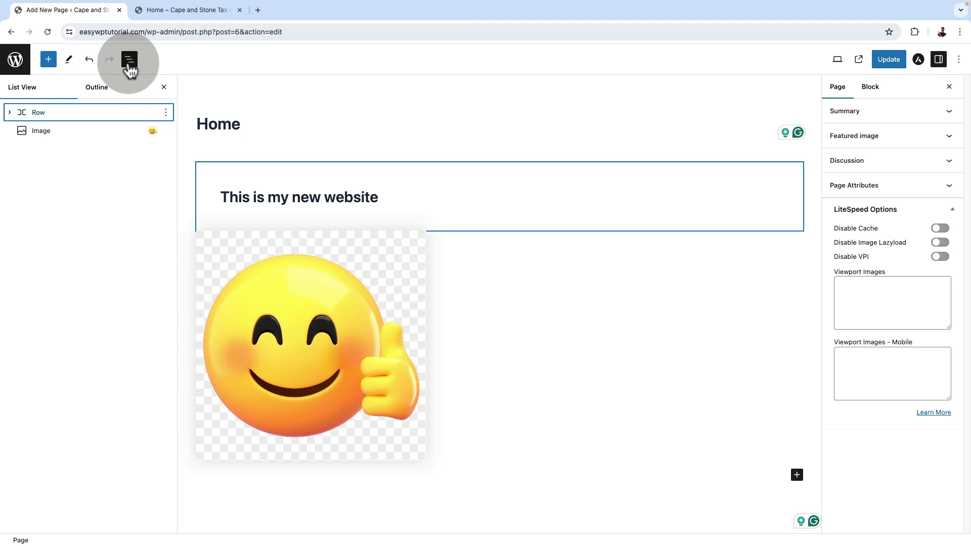
left_click(63, 112)
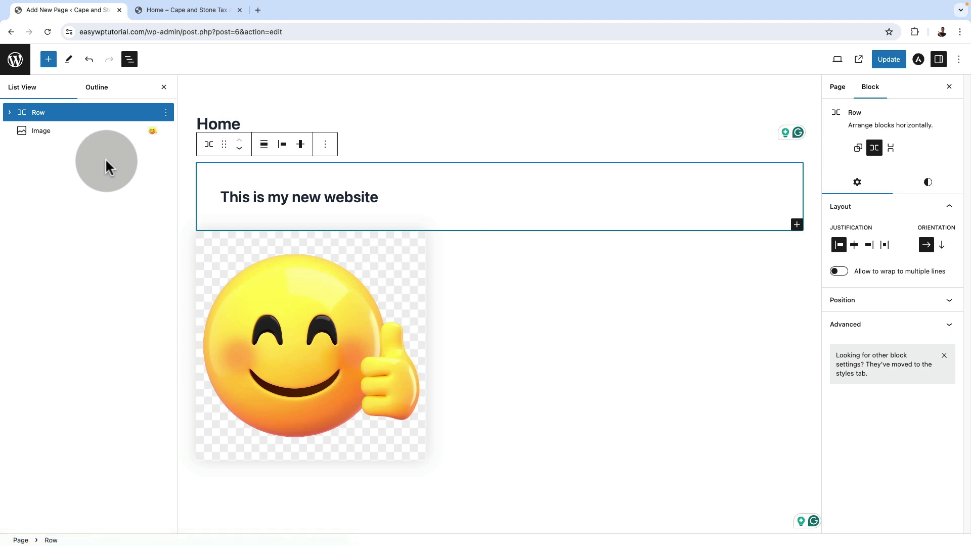
left_click(9, 114)
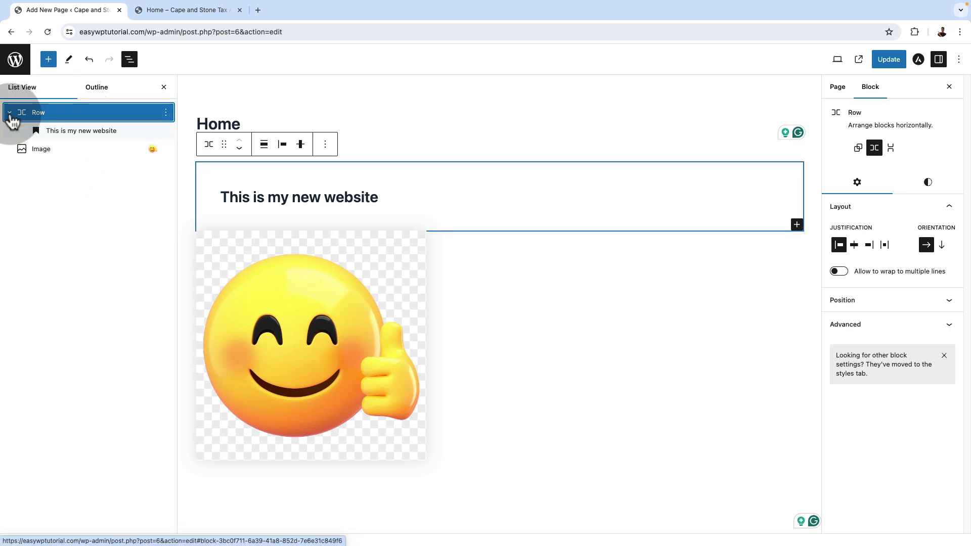
mouse_move(34, 150)
left_mouse_down()
mouse_move(68, 144)
mouse_move(48, 145)
mouse_move(48, 129)
mouse_move(46, 152)
left_mouse_up()
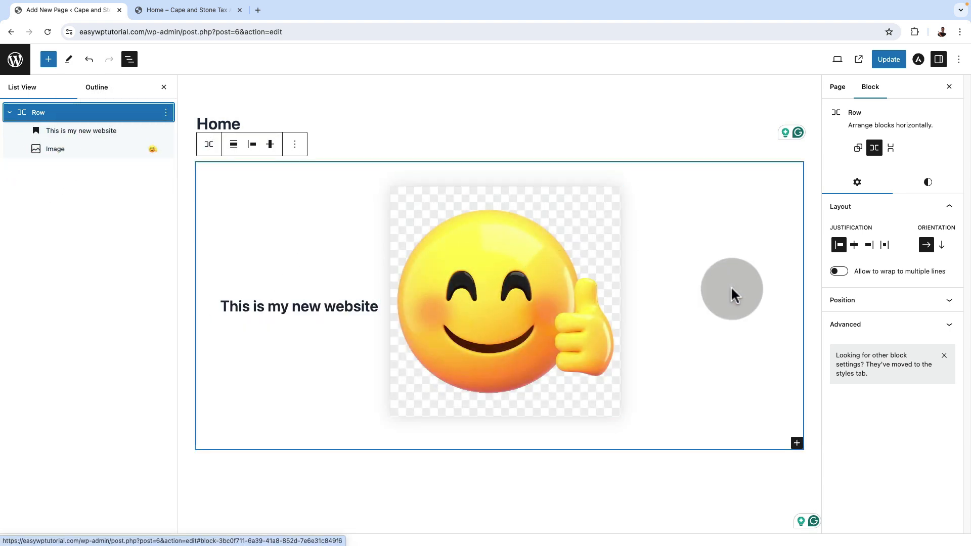
Try the stack layout and the right and space-between justifications on the row, settling on a row layout with centred items
left_click(893, 152)
left_click(874, 151)
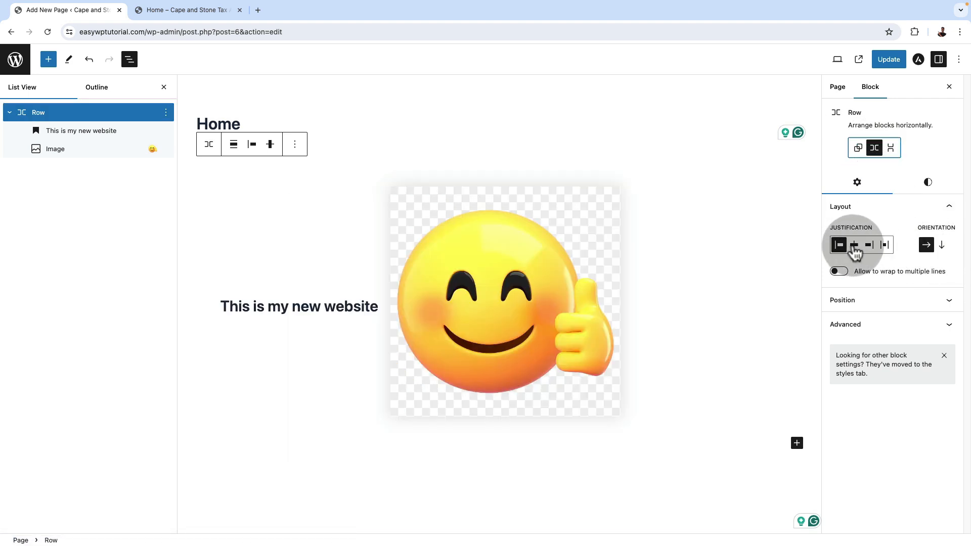
left_click(854, 245)
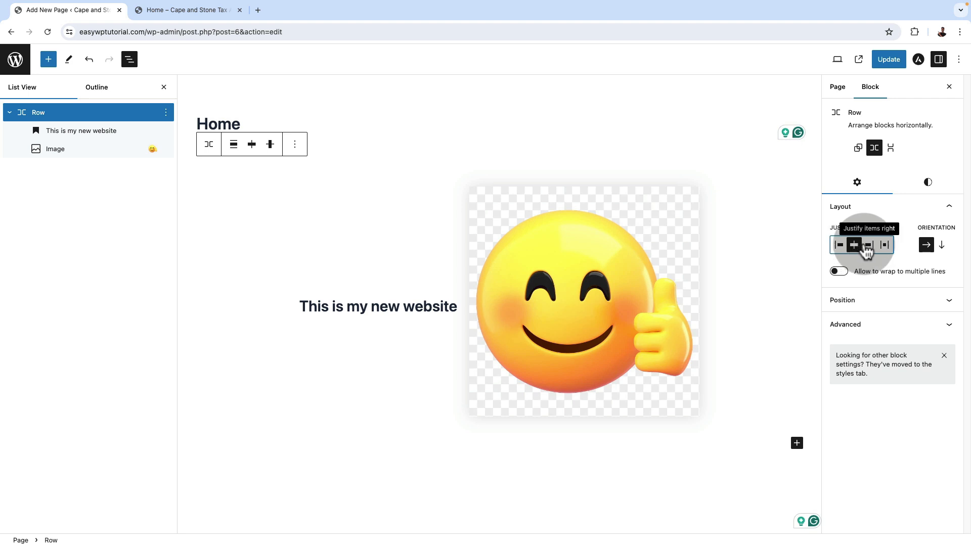
left_click(869, 246)
left_click(883, 246)
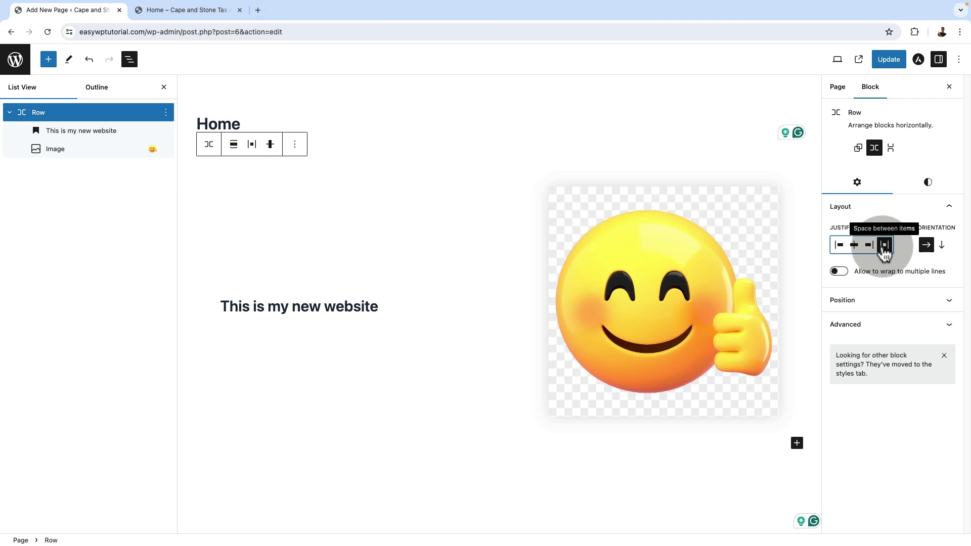
left_click(853, 245)
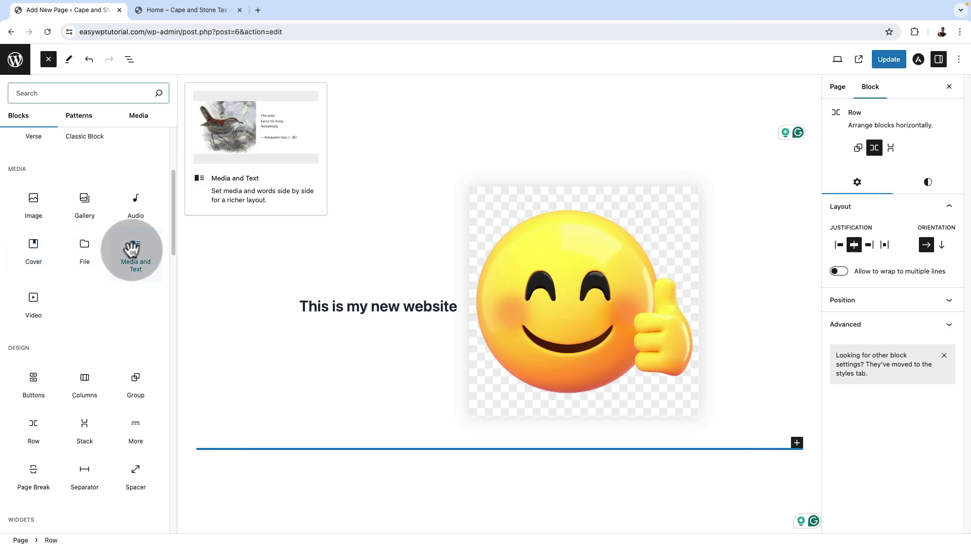
Add a Cover block below the row with an uploaded website screenshot as its background and the text "This is cover"
left_click(28, 246)
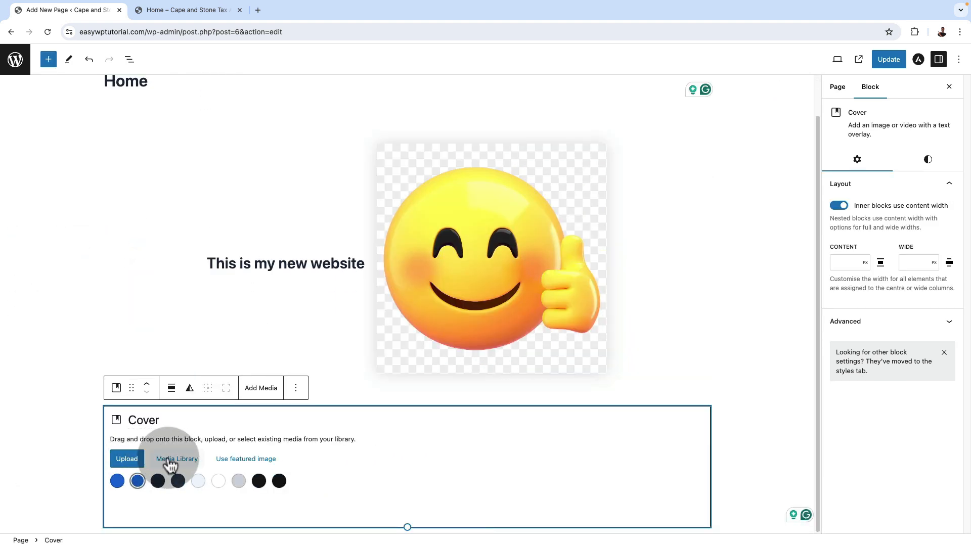
left_click(126, 458)
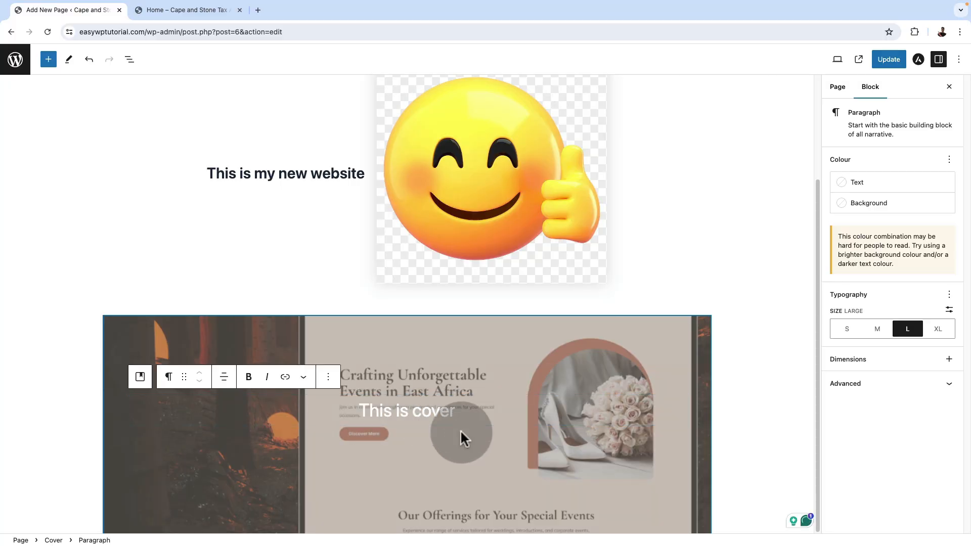
left_click(759, 412)
scroll(550, 435, "down", 1)
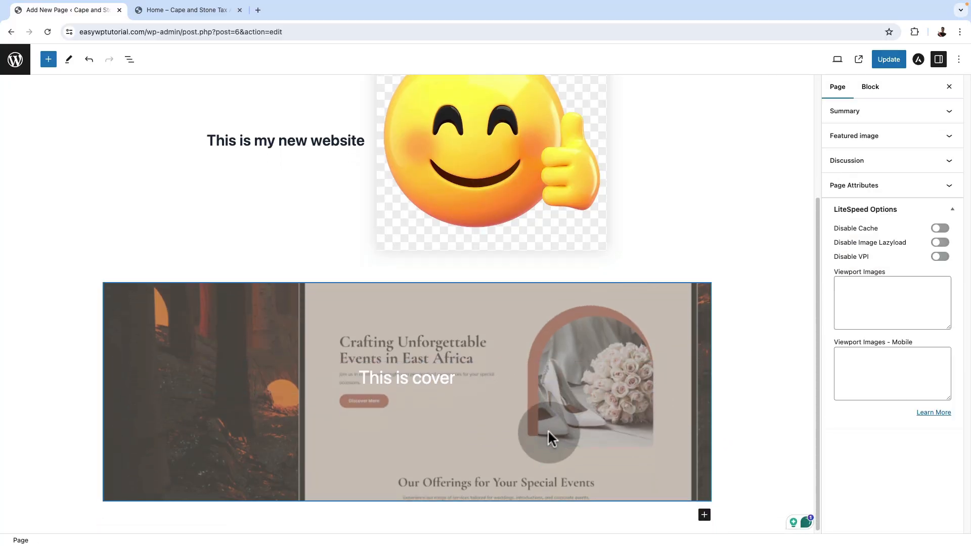
Set the cover's overlay to Theme Colour 1 and raise the overlay opacity until the background image is only faintly visible
left_click(889, 248)
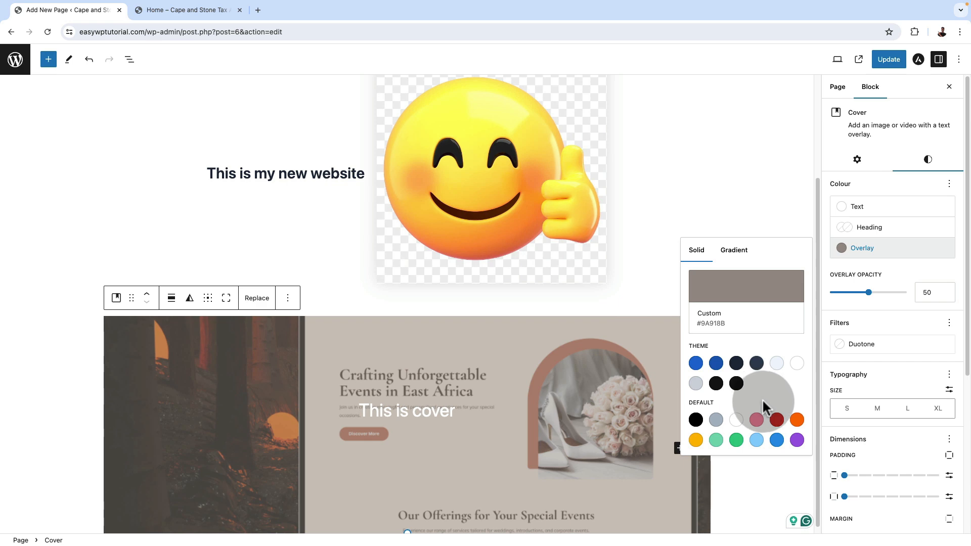
left_click(716, 363)
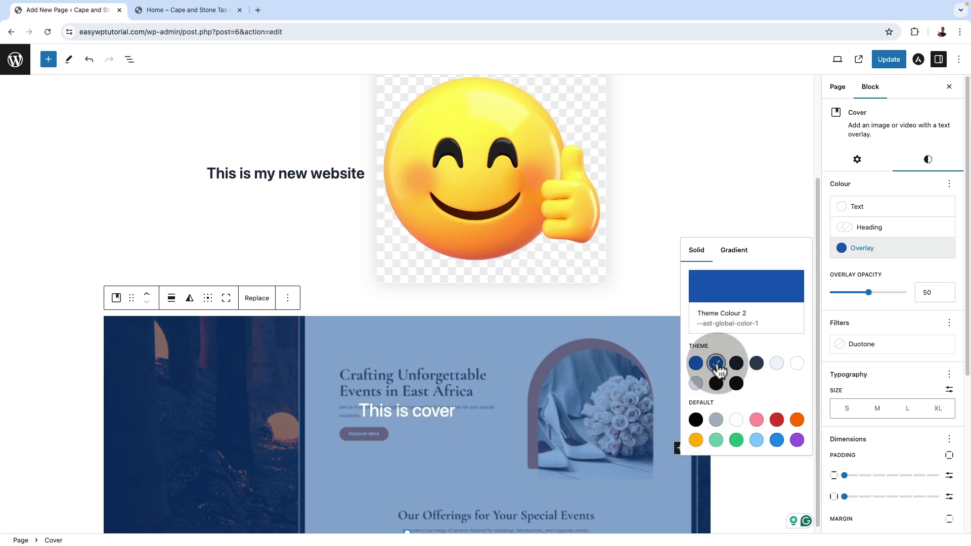
left_click(756, 440)
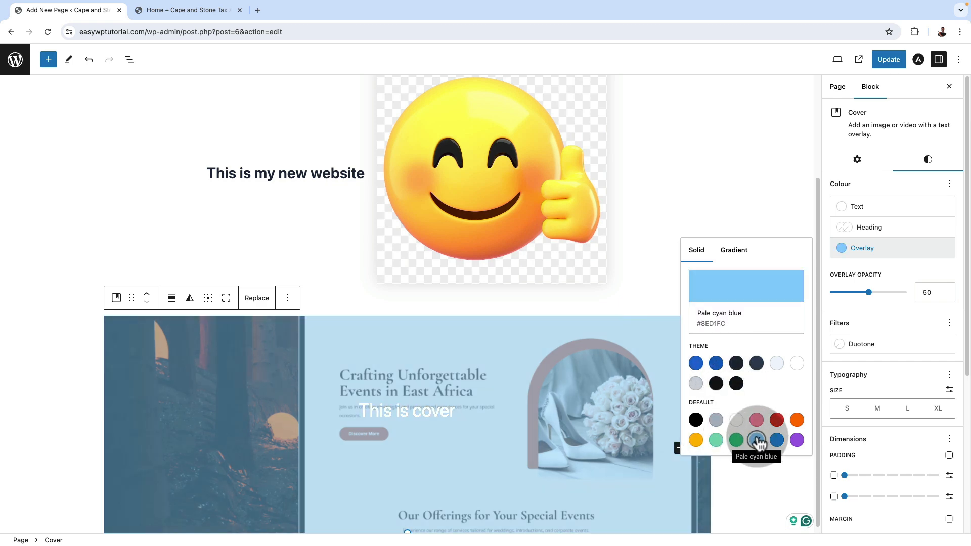
left_click(695, 363)
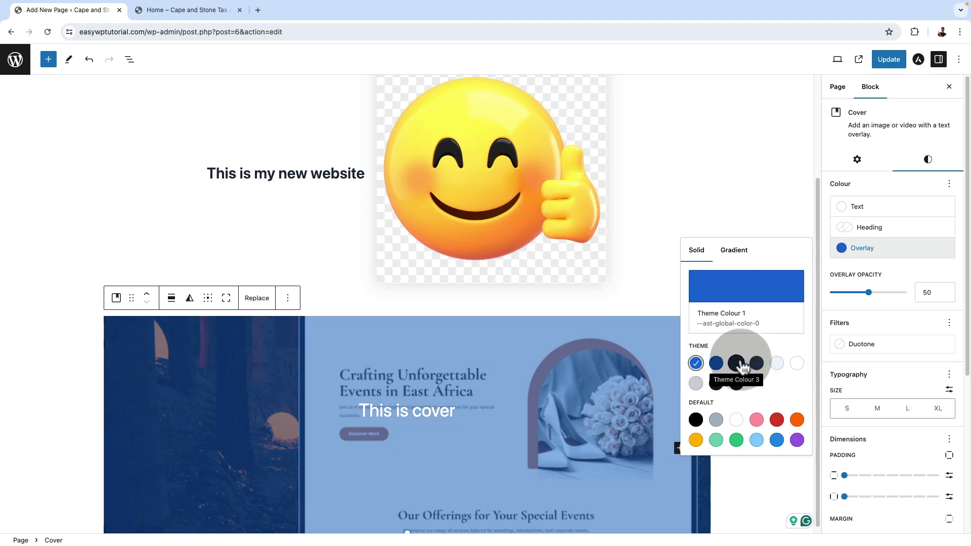
left_click_drag(869, 297, 878, 298)
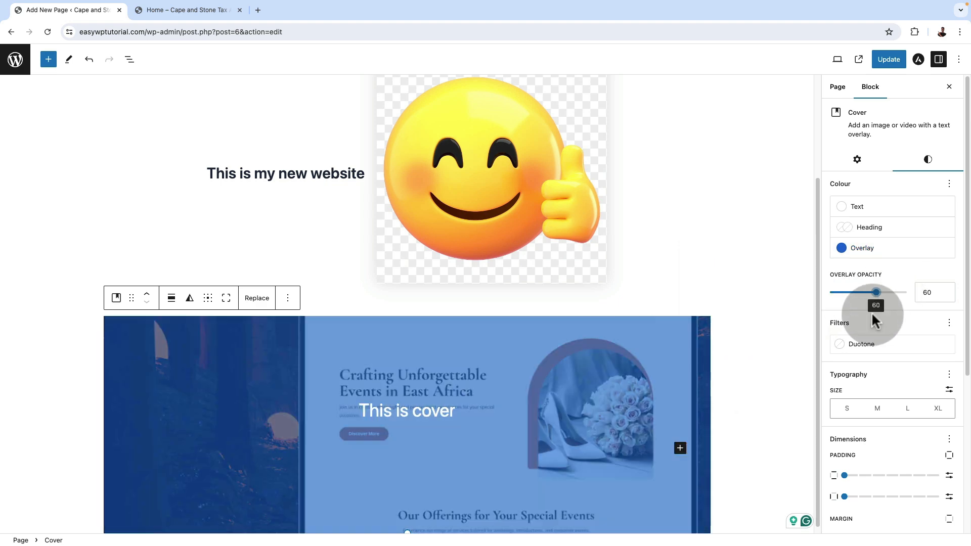
scroll(873, 313, "down", 2)
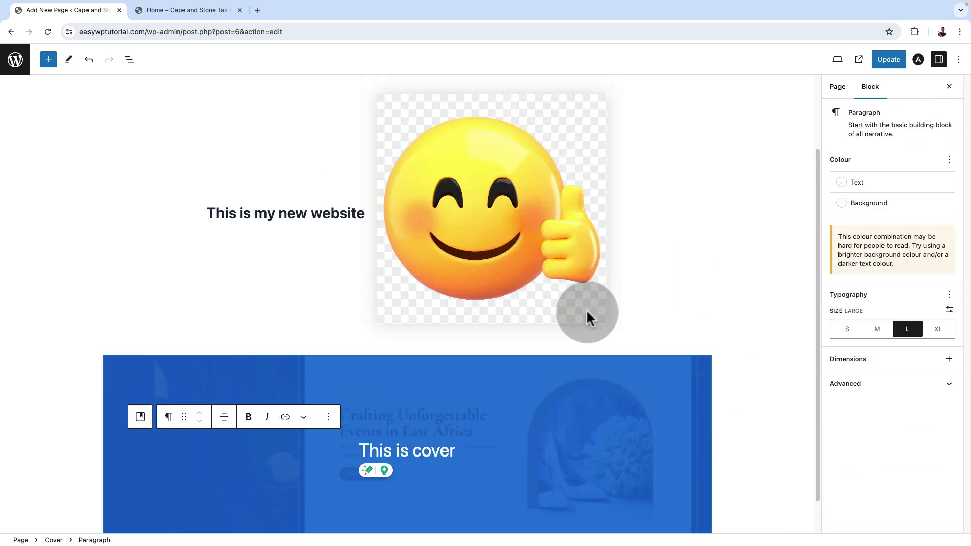
scroll(588, 317, "up", 1)
left_click(752, 350)
scroll(750, 348, "down", 3)
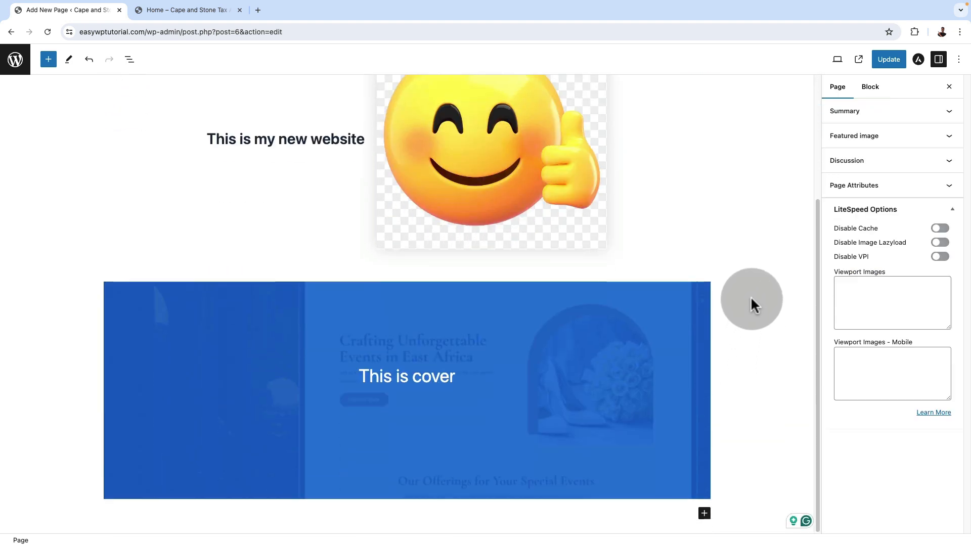
Update the Home page and review its published heading, image and cover section in a new tab
left_click(886, 62)
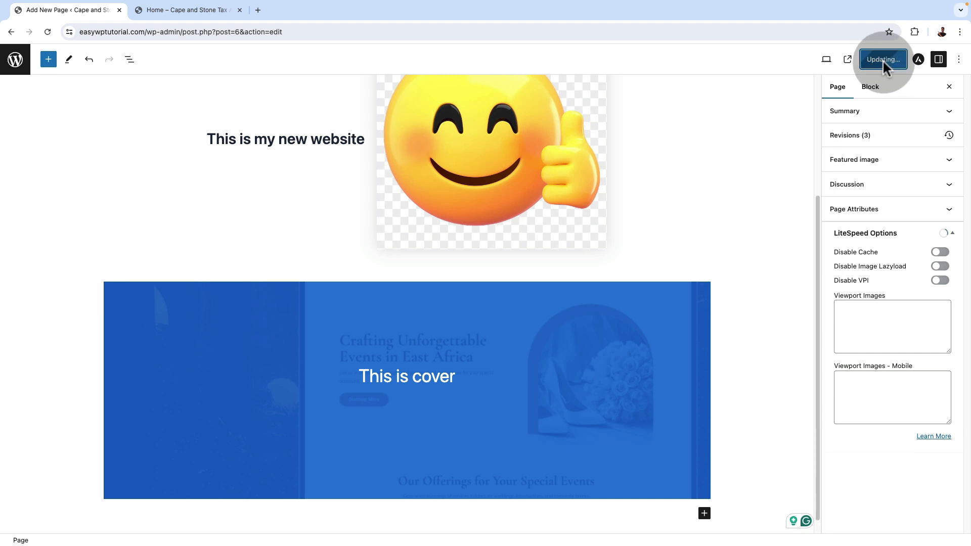
left_click(95, 517)
left_click(298, 15)
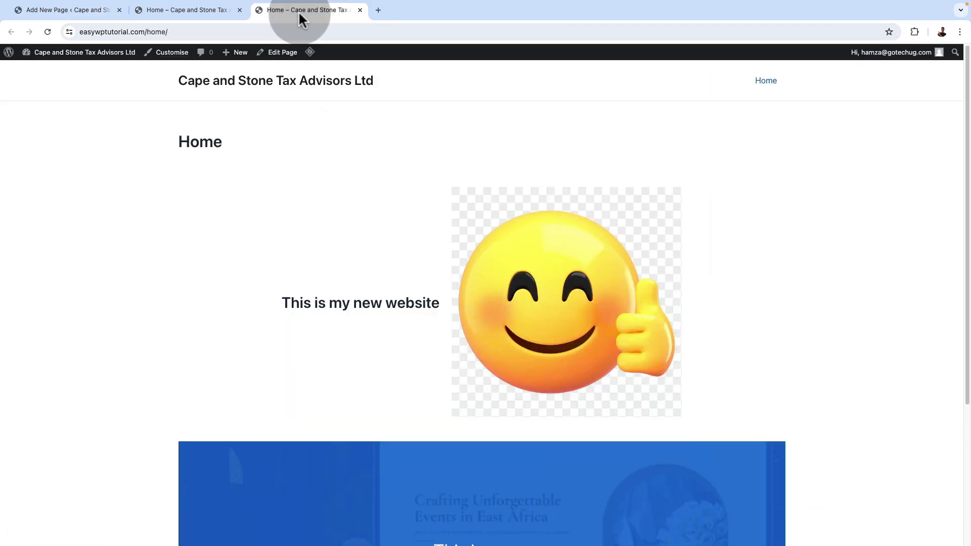
left_click_drag(280, 305, 441, 303)
left_click_drag(559, 303, 626, 378)
scroll(626, 378, "down", 4)
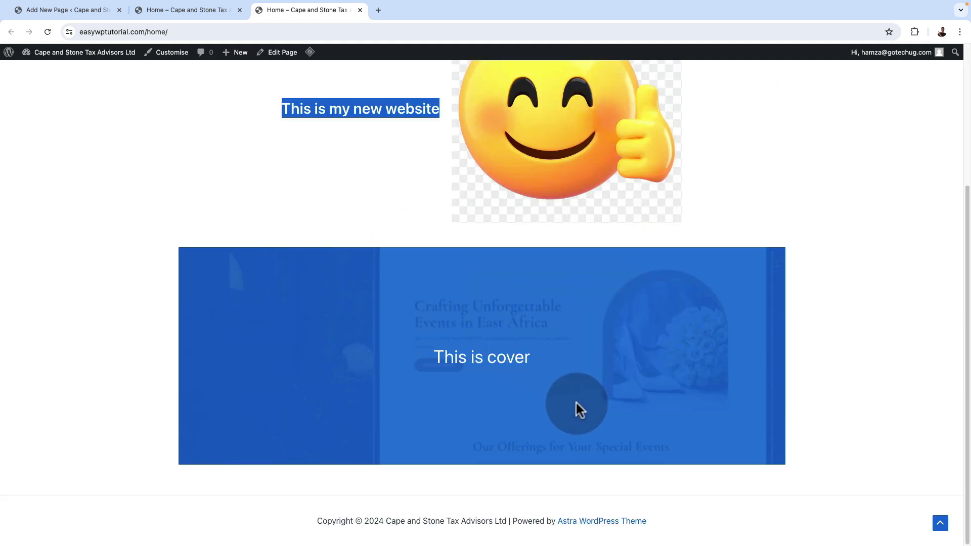
left_click(473, 359)
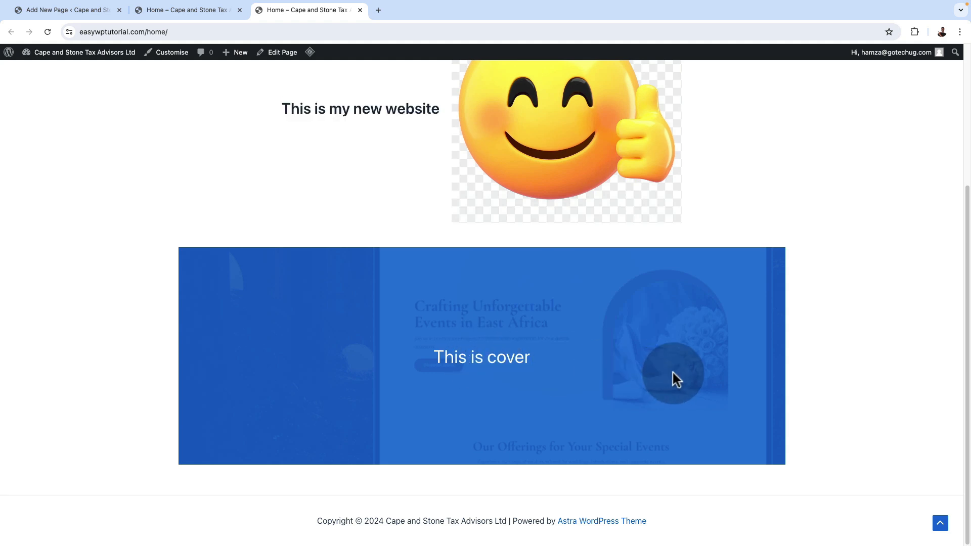
scroll(665, 414, "up", 3)
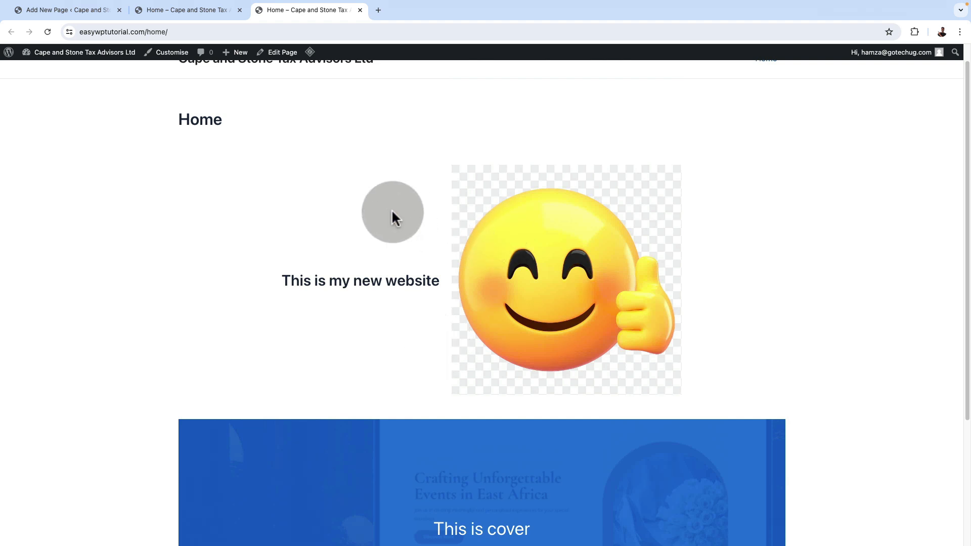
Close the published page preview and open gotechug.com/zipwp in a new tab to view the ZipWP homepage
left_click(360, 10)
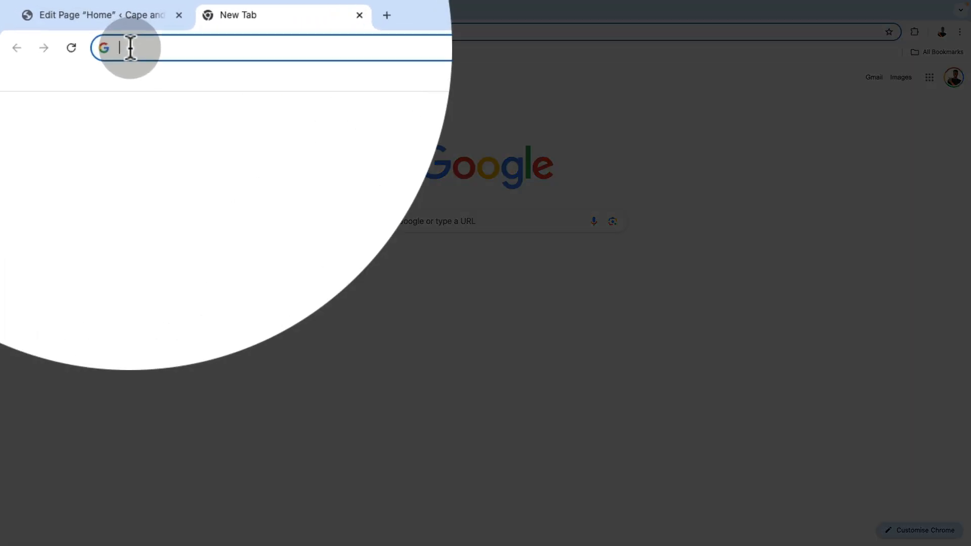
type("gotechug.com")
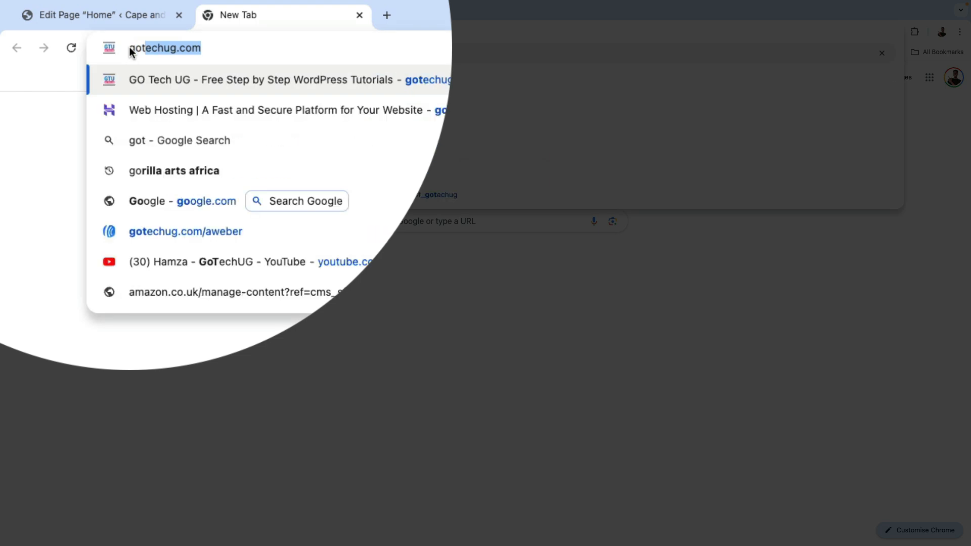
type("/")
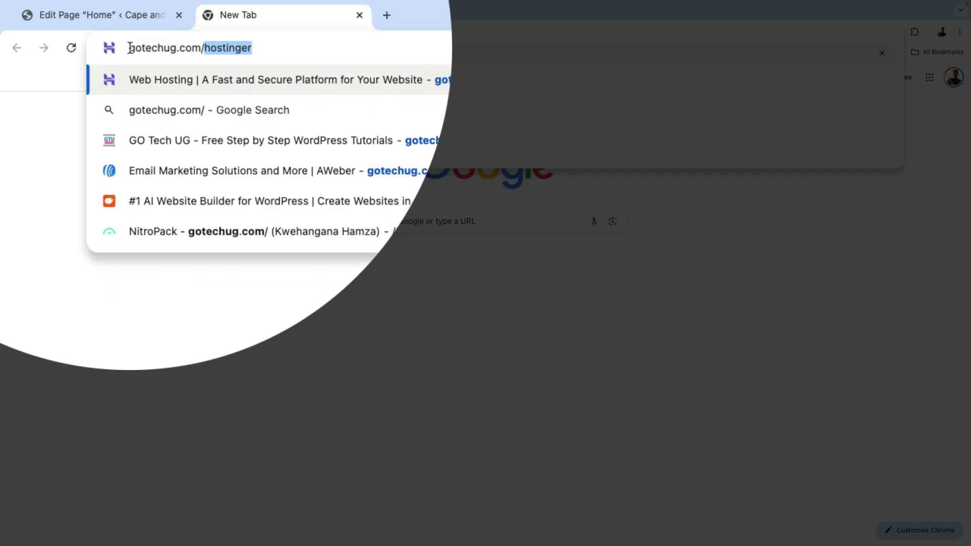
type("zipwp")
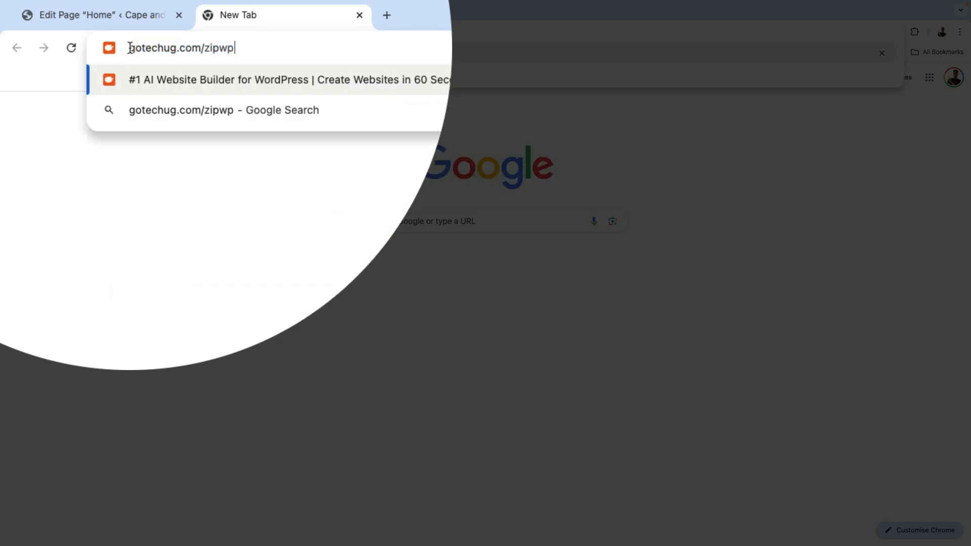
key("Return")
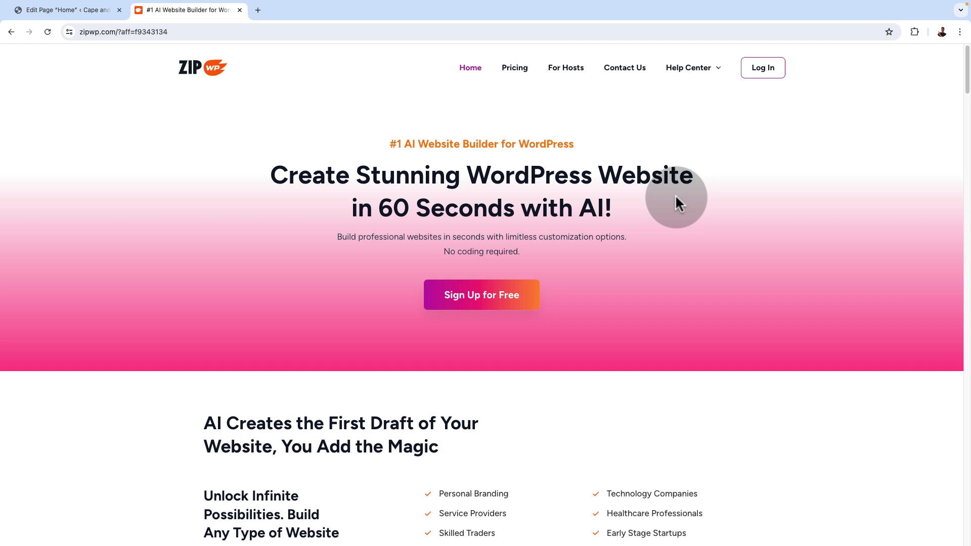
scroll(675, 198, "down", 1)
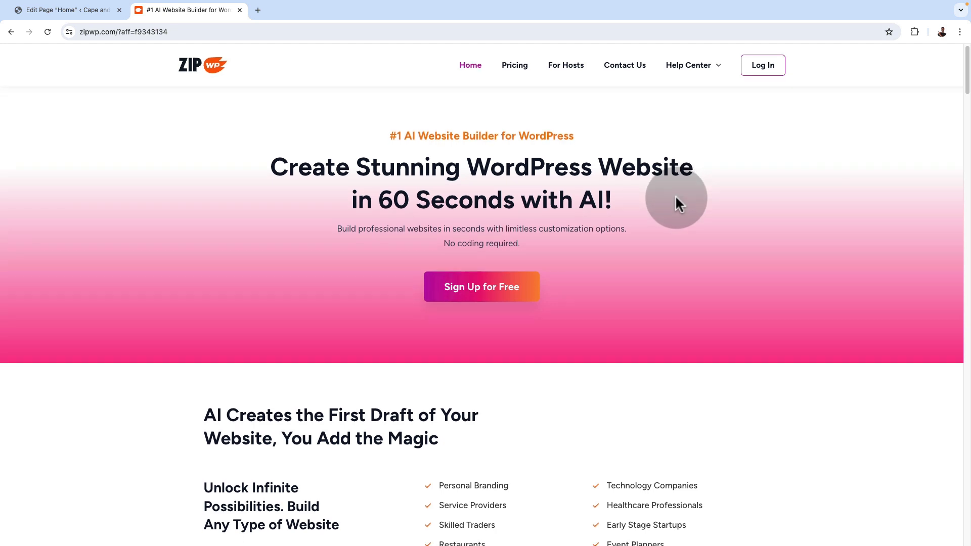
Look through the ZipWP homepage and compare what the Free, Pay Per Use, Pro and Business pricing plans include
scroll(675, 197, "down", 3)
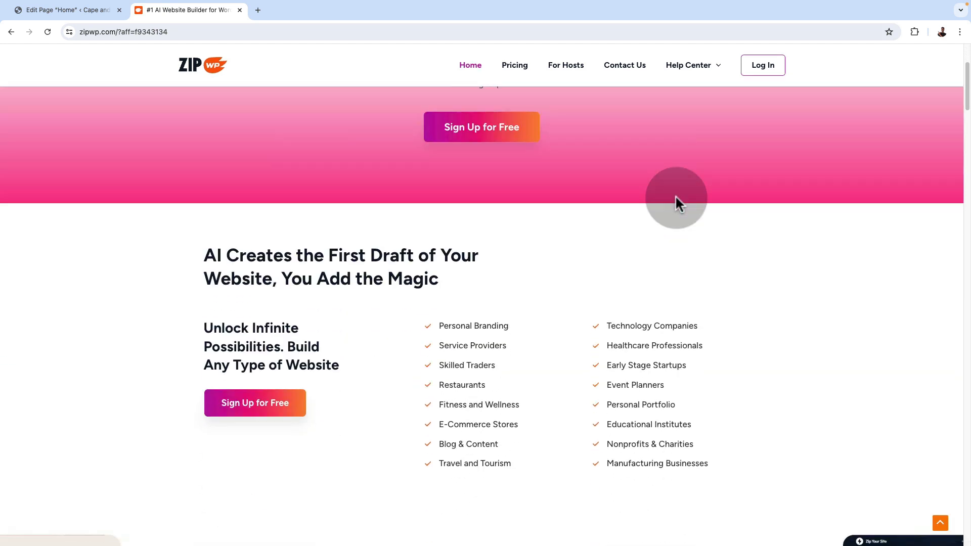
scroll(675, 197, "down", 3)
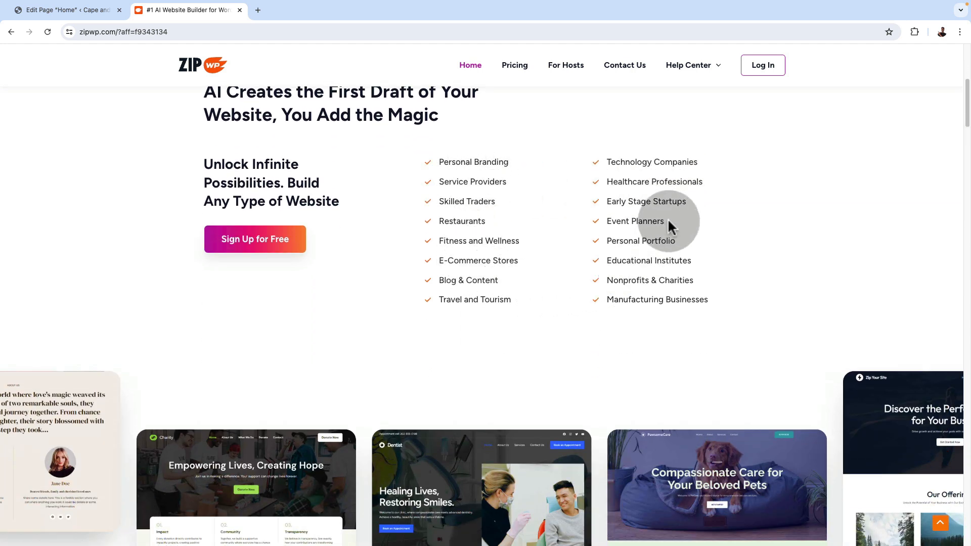
left_click(514, 64)
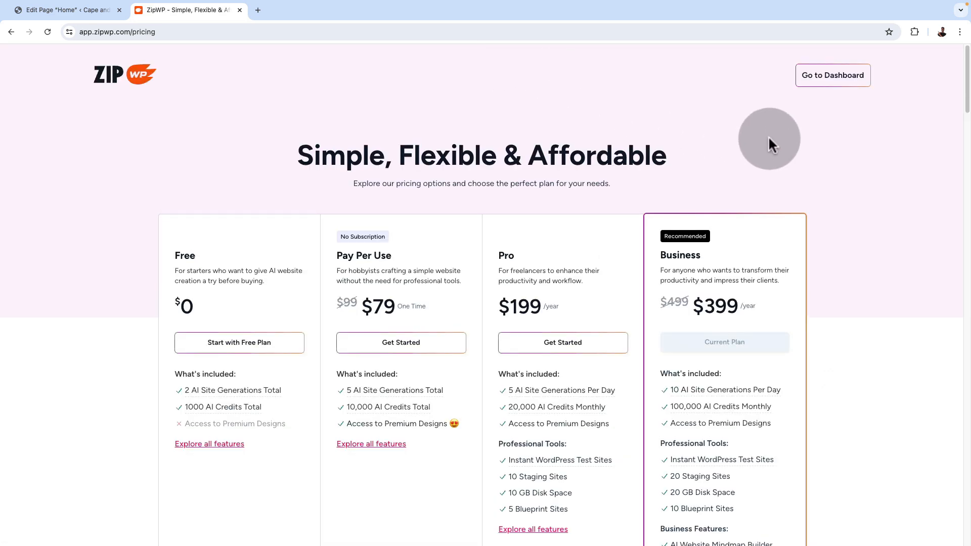
scroll(881, 253, "down", 1)
scroll(879, 255, "down", 2)
scroll(879, 255, "up", 1)
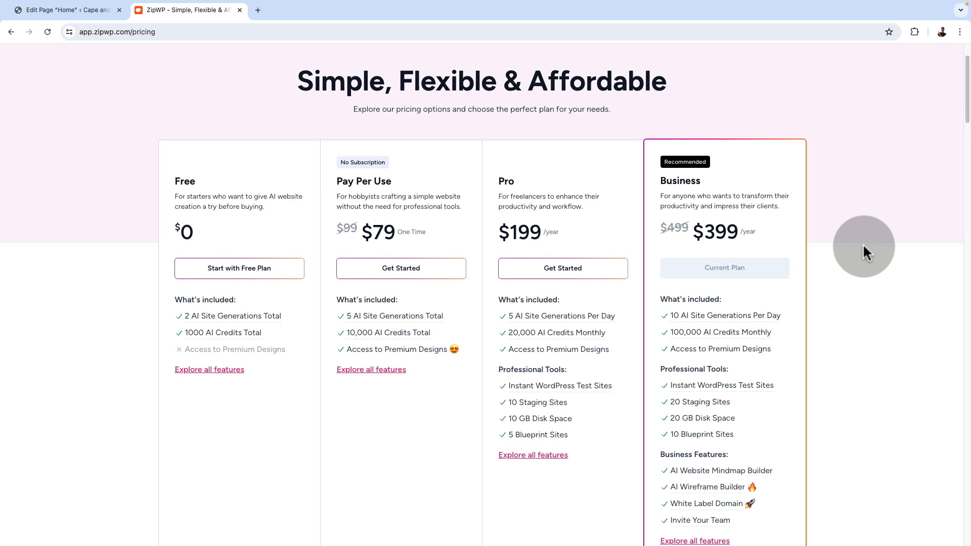
scroll(864, 249, "down", 1)
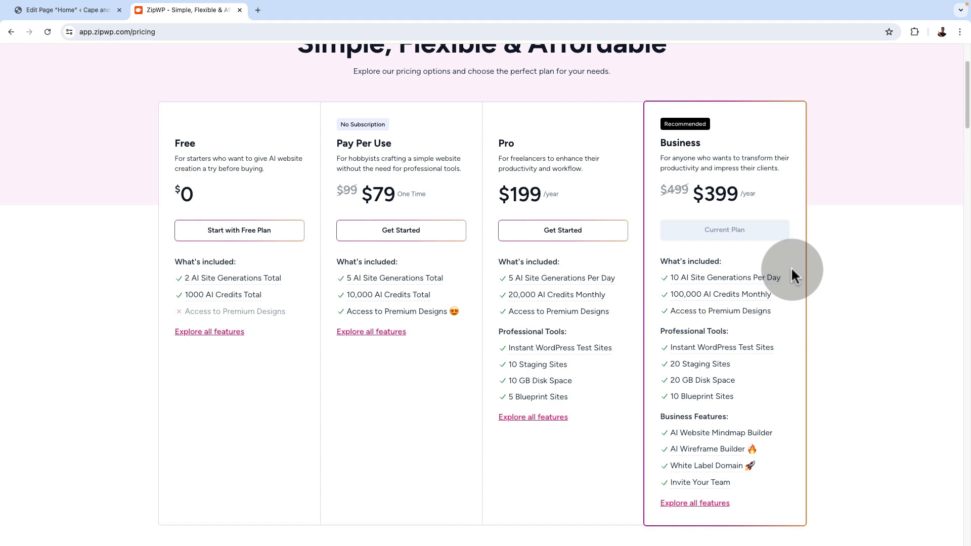
Start a new AI-built website from the ZipWP dashboard and name it "Cape and Stone Tax Advisors Ltd"
left_click(817, 78)
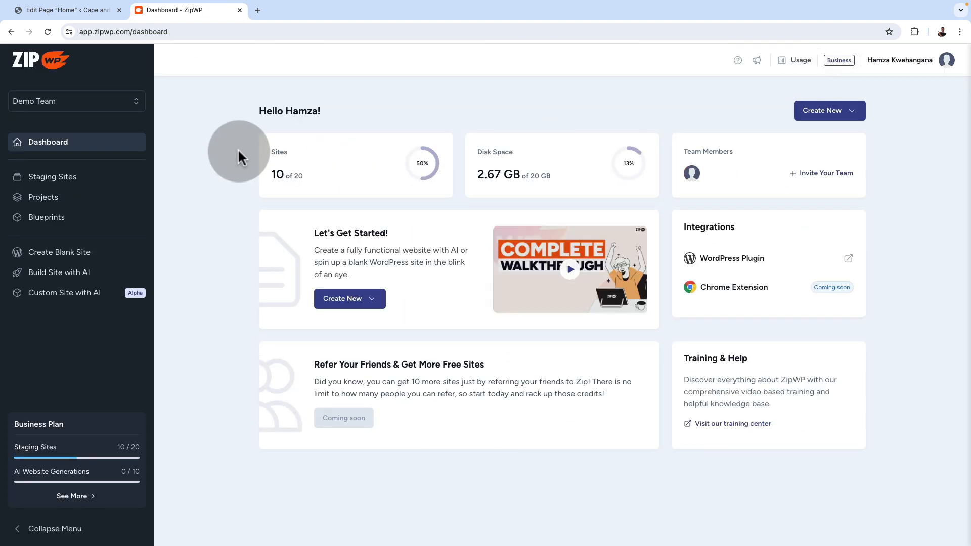
left_click(831, 123)
left_click(813, 174)
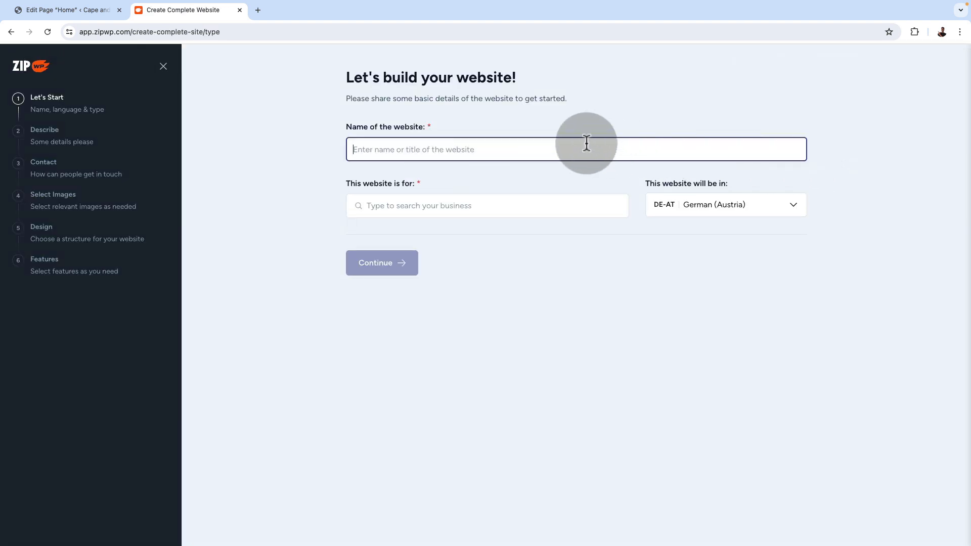
type("Cape and Stone Tax Advisors Ltd")
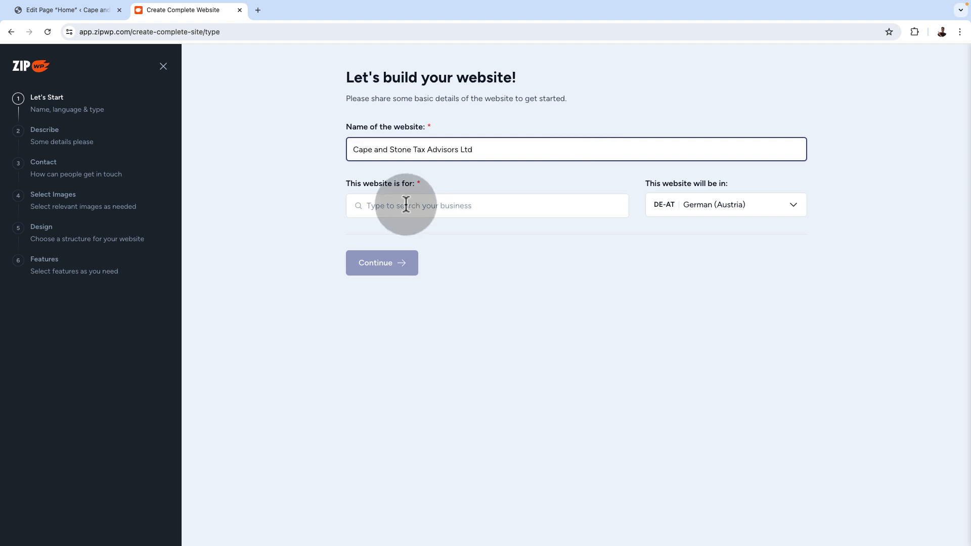
Set the type of business the website is for to Local business
left_click(412, 204)
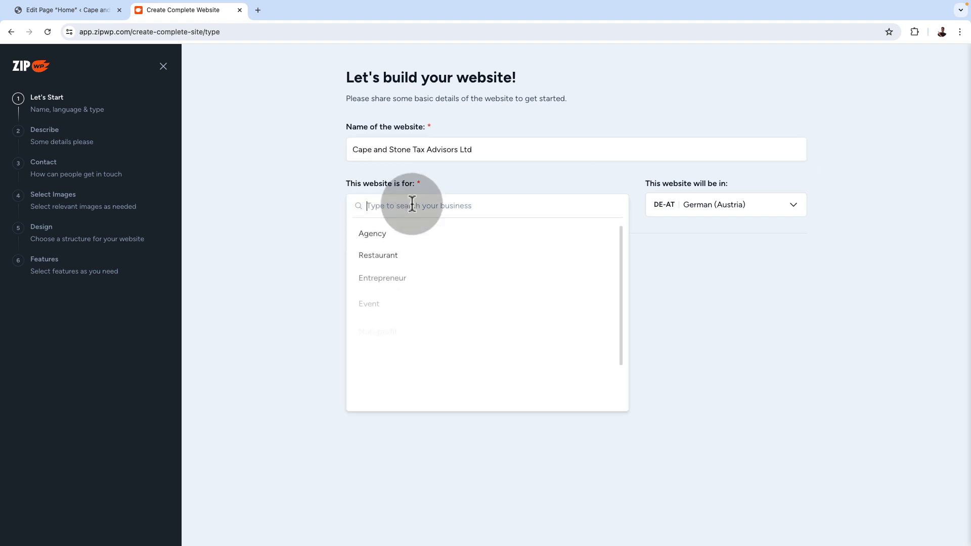
scroll(418, 357, "down", 2)
scroll(421, 360, "up", 2)
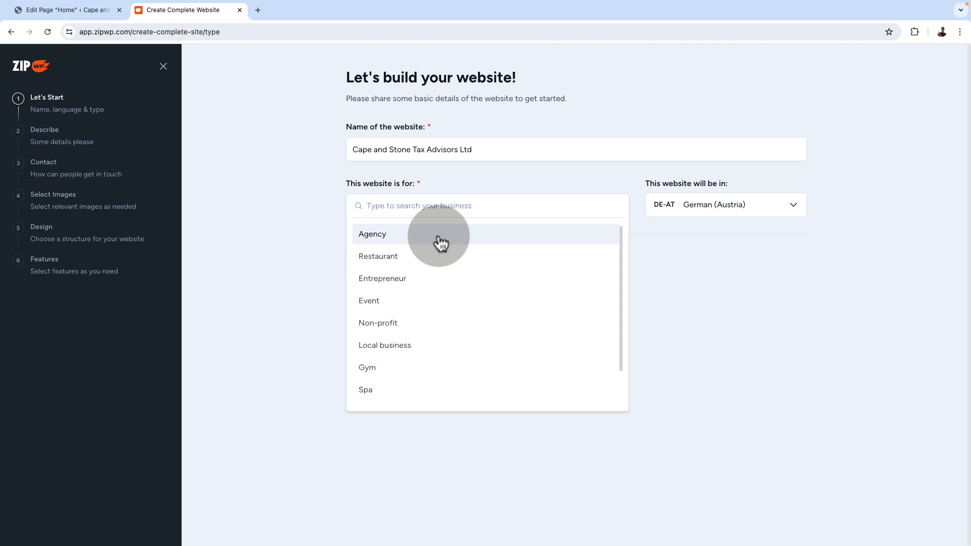
scroll(443, 339, "down", 1)
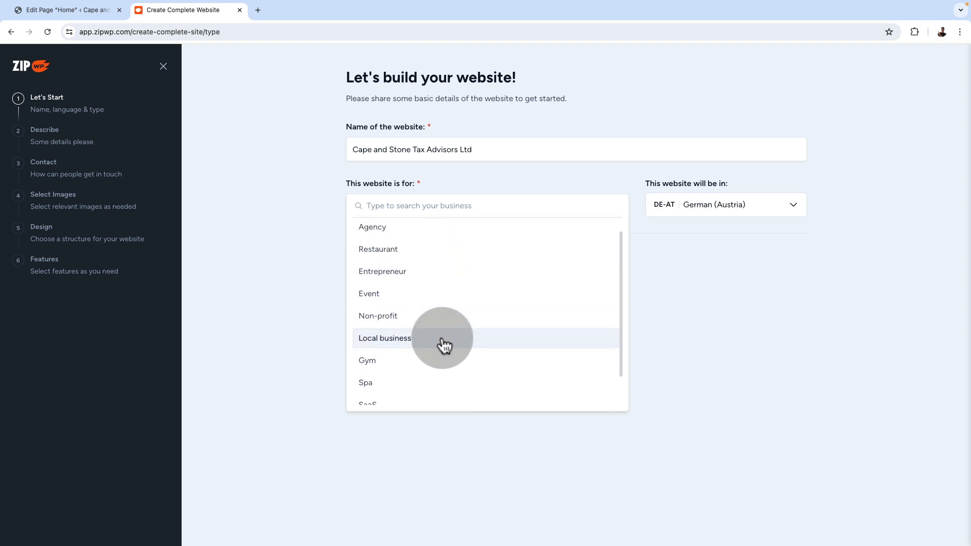
left_click(440, 341)
Set the website language to English (UK) and continue to the business description
left_click(715, 201)
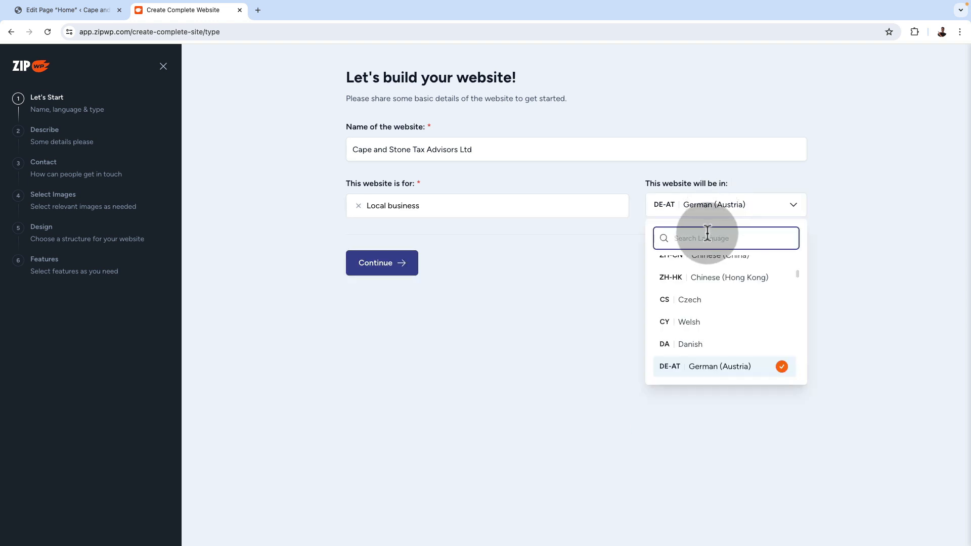
type("u")
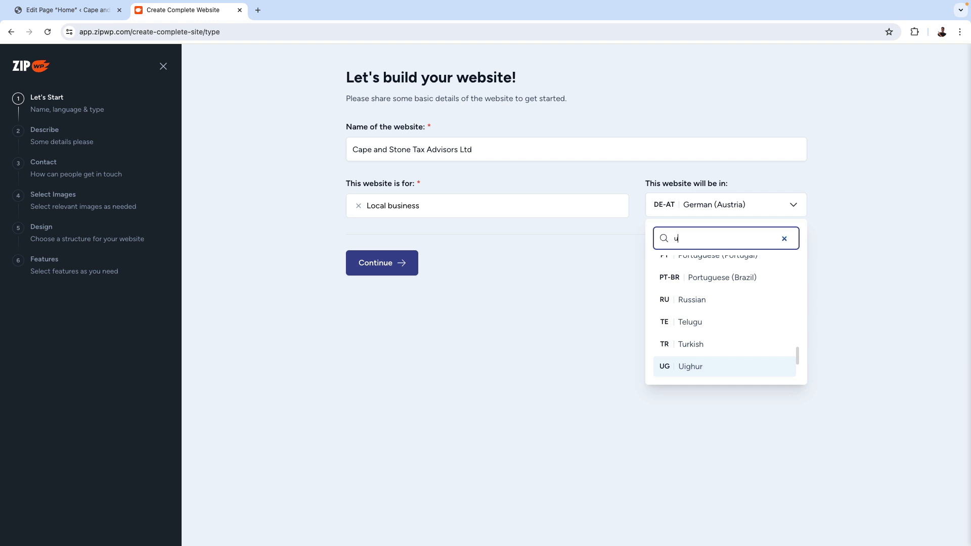
scroll(732, 294, "up", 1)
scroll(732, 295, "up", 3)
type("k")
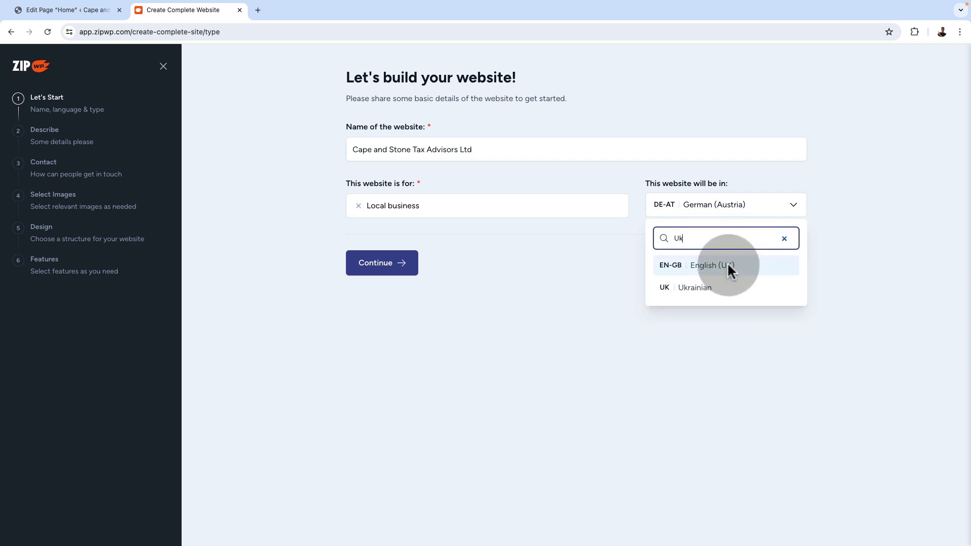
left_click(730, 266)
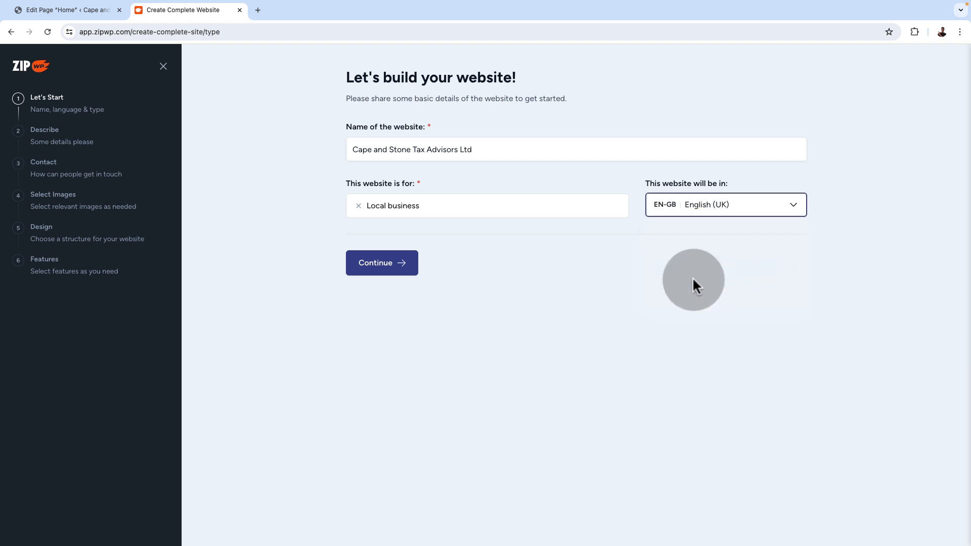
left_click(393, 270)
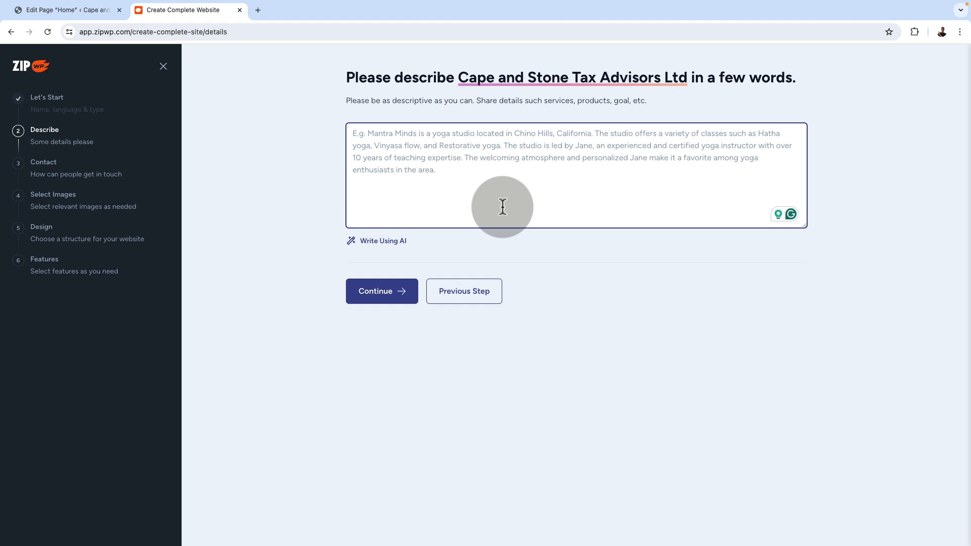
Paste the prepared business description covering London-based tax advice, personal, corporate and inheritance tax planning, HMRC investigation support and VAT consultancy
left_click(503, 206)
type("Cape and Stone Tax Advisors Ltd, based in London, is your go-to agency for expert tax advice and financial planning in the UK. Specializing in personalized services for individuals, businesses, and expatriates, Cape and Stone Tax Advisors Ltd offers a range of solutions including Personal Tax Planning, Corporate Tax Strategies, and Inheritance Tax Planning. With a focus on excellence and integrity, Cape and Stone is committed to helping clients navigate the complexities of the tax system while providing top-notch HMRC Investigation Support and VAT Consultancy. Trust Cape and Stone Tax Advisors Ltd to secure your financial future with precision and care.")
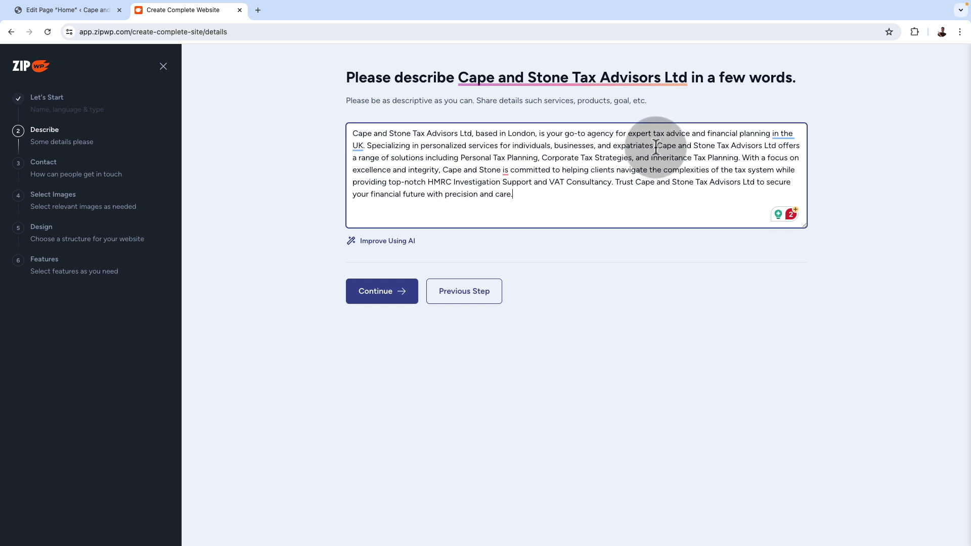
left_click_drag(656, 146, 690, 191)
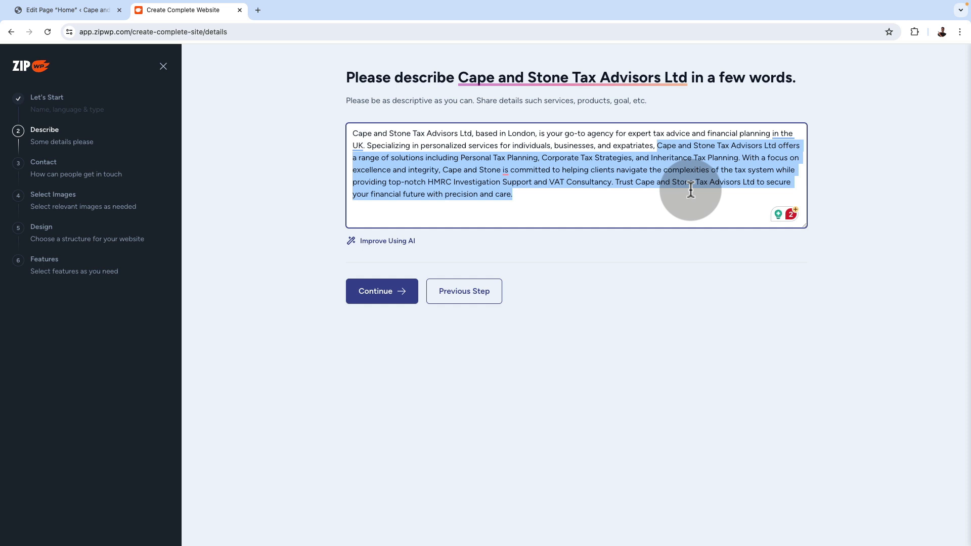
left_click(540, 193)
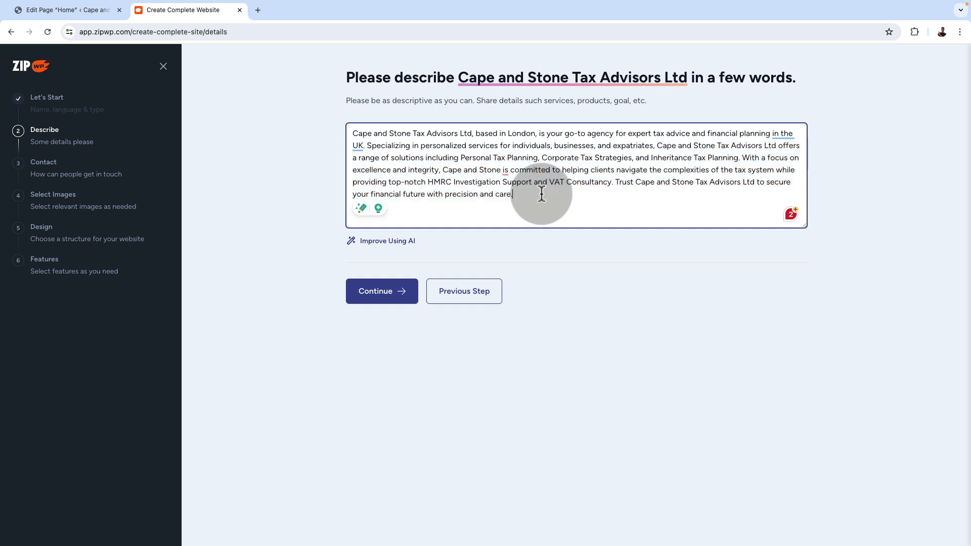
Try improving the business description with AI, and replace the rewritten text with the original description
left_click(401, 243)
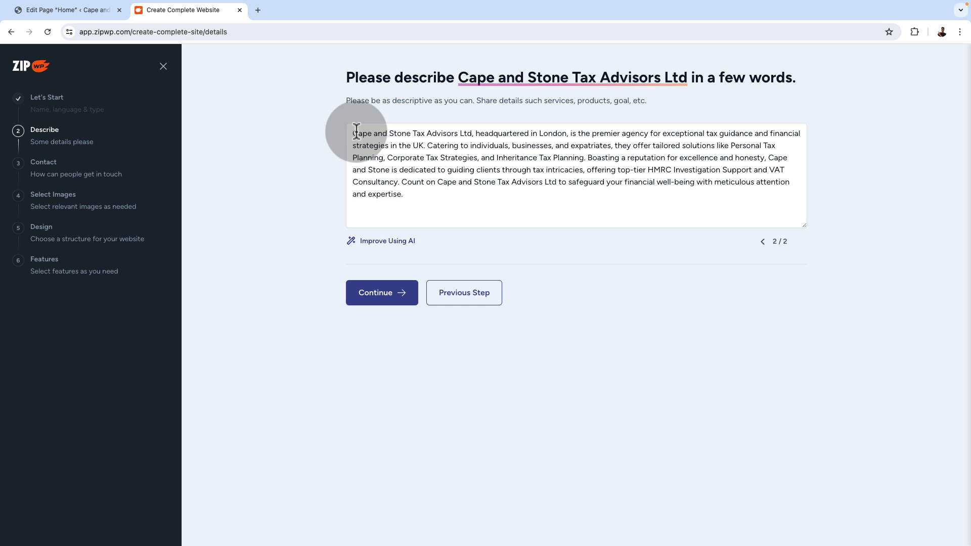
left_click_drag(424, 200, 337, 130)
type("Cape and Stone Tax Advisors Ltd, based in London, is your go-to agency for expert tax advice and financial planning in the UK. Specializing in personalized services for individuals, businesses, and expatriates, Cape and Stone Tax Advisors Ltd offers a range of solutions including Personal Tax Planning, Corporate Tax Strategies, and Inheritance Tax Planning. With a focus on excellence and integrity, Cape and Stone is committed to helping clients navigate the complexities of the tax system while providing top-notch HMRC Investigation Support and VAT Consultancy. Trust Cape and Stone Tax Advisors Ltd to secure your financial future with precision and care.")
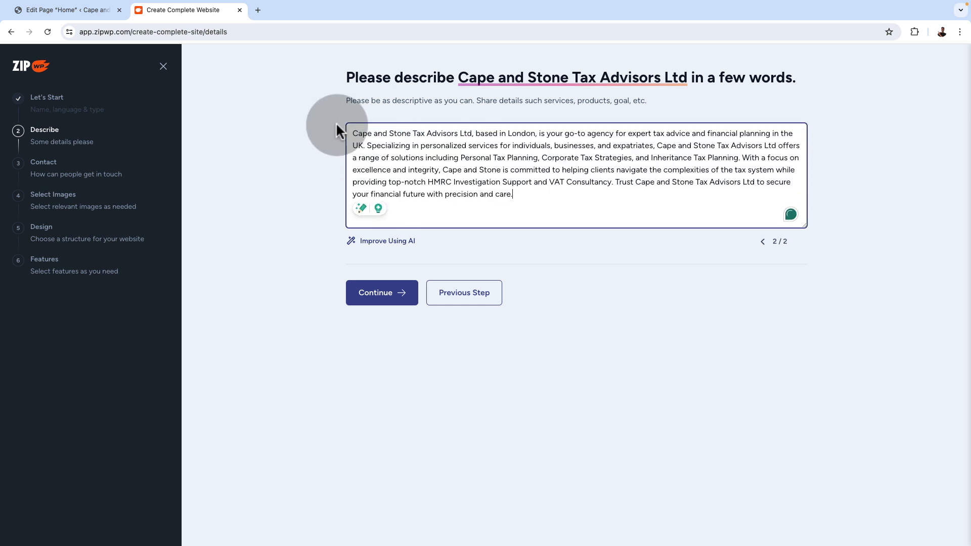
Continue to the contact details and fill in the business's email address, phone number and postal address
left_click(388, 295)
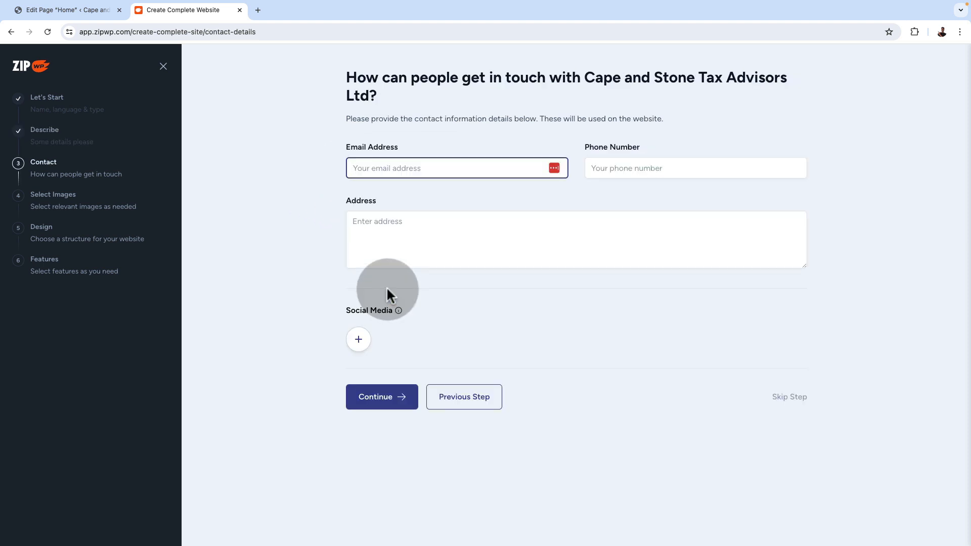
left_click(391, 167)
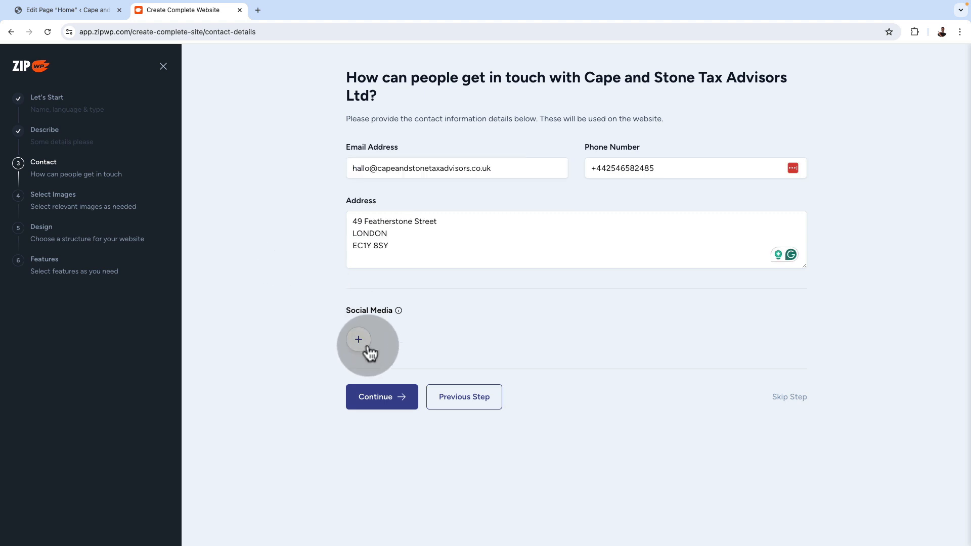
Add an empty Instagram entry to the social media links and remove it again
left_click(358, 340)
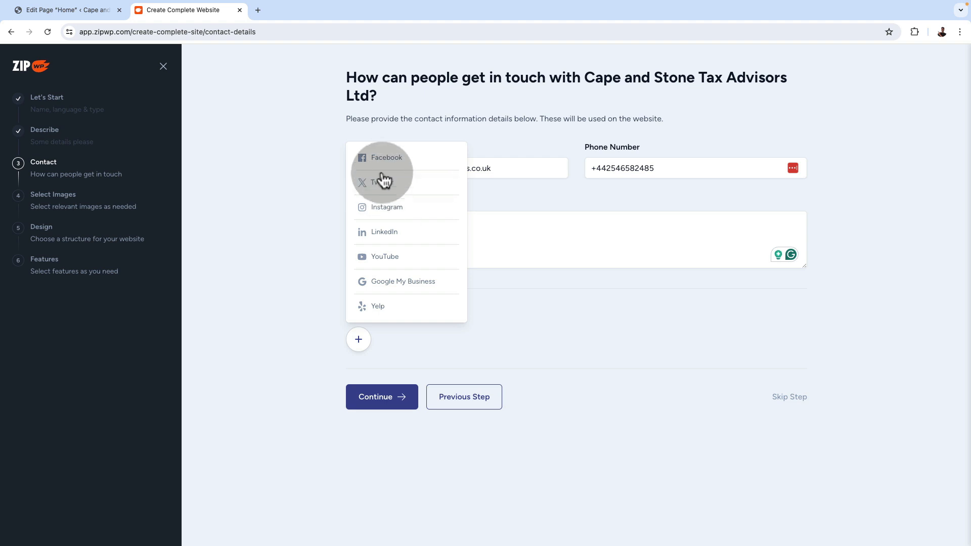
left_click(396, 217)
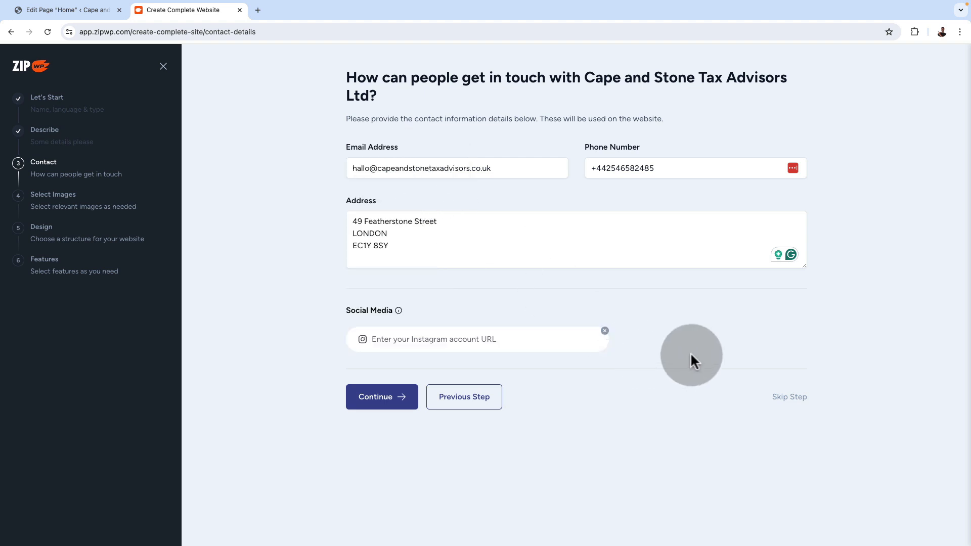
left_click(605, 331)
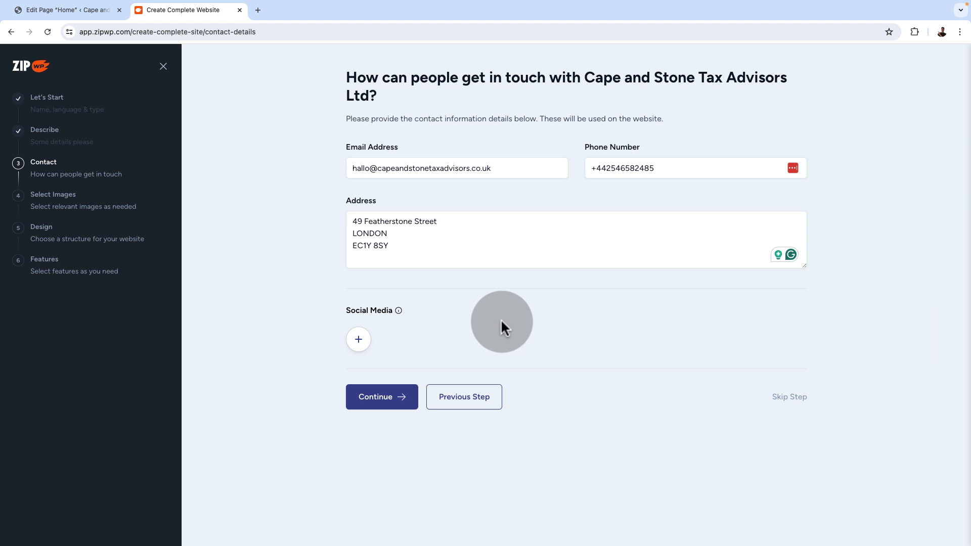
Continue to the image selection and select all ten "tax advice" photos in the first two rows of results
left_click(371, 400)
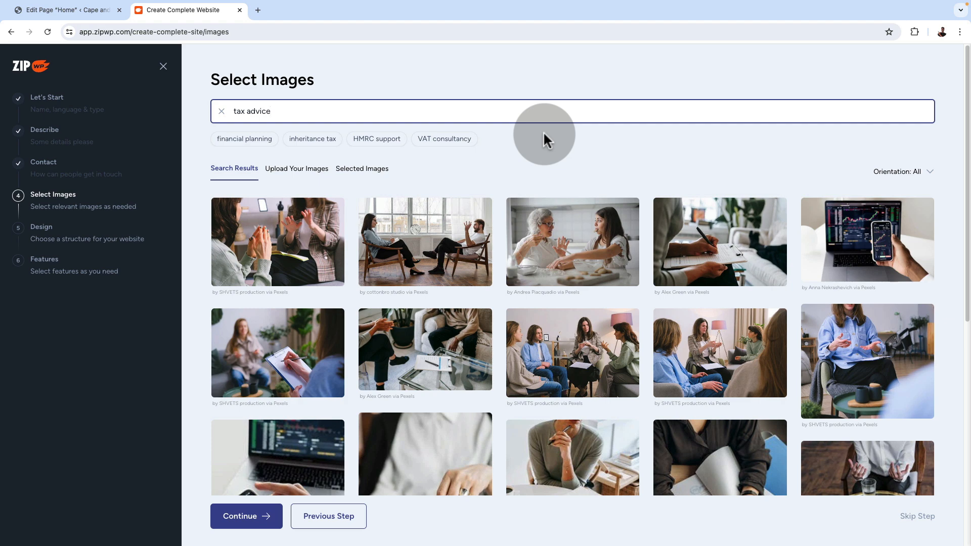
scroll(493, 318, "down", 5)
scroll(492, 318, "up", 5)
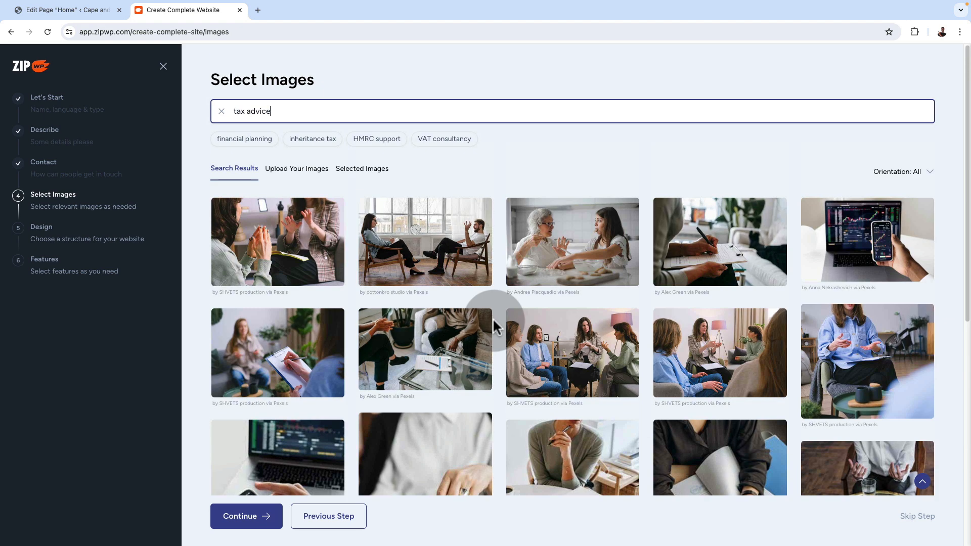
scroll(495, 317, "down", 5)
scroll(495, 317, "down", 3)
scroll(495, 317, "up", 8)
scroll(496, 316, "up", 1)
left_click(292, 241)
left_click(440, 252)
left_click(432, 351)
left_click(578, 347)
left_click(605, 257)
left_click(713, 352)
left_click(733, 265)
left_click(859, 258)
left_click(865, 320)
left_click(219, 363)
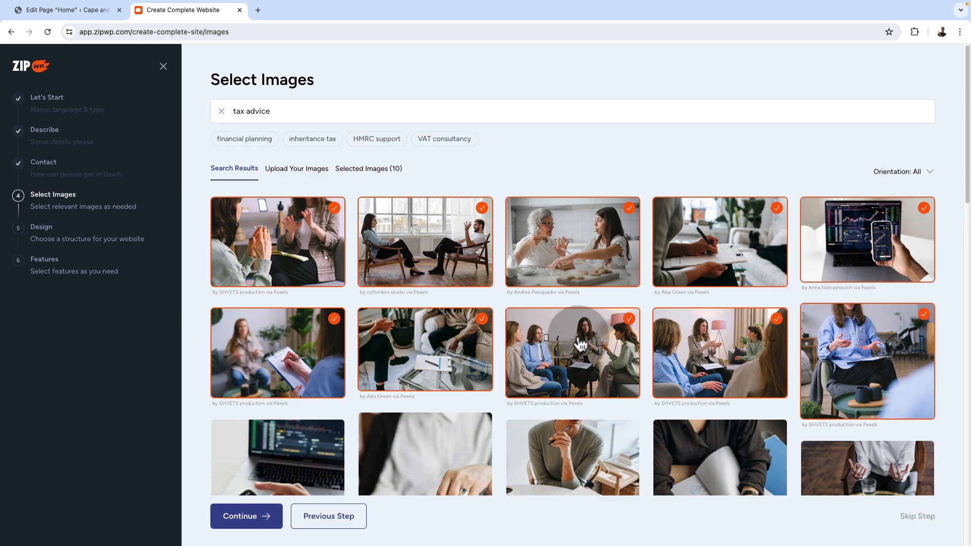
Deselect the photo of the older woman and girl at a table, and select two more photos further down
scroll(561, 340, "down", 1)
scroll(584, 340, "up", 3)
left_click(581, 270)
scroll(596, 303, "down", 7)
left_click(596, 308)
left_click(566, 364)
scroll(552, 425, "up", 7)
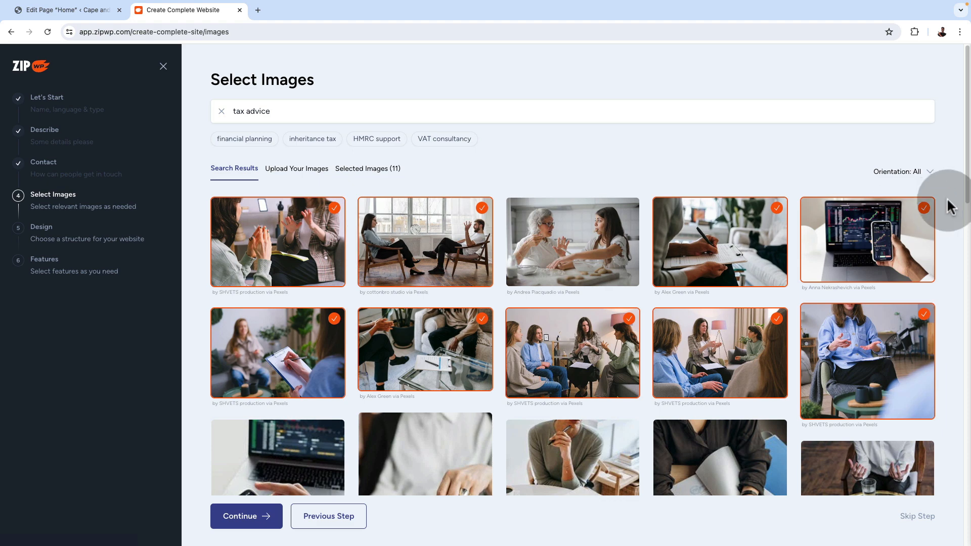
Filter the results to landscape orientation and select more images, including the pink calendar with calculator and the "Tax time!" form
left_click(923, 171)
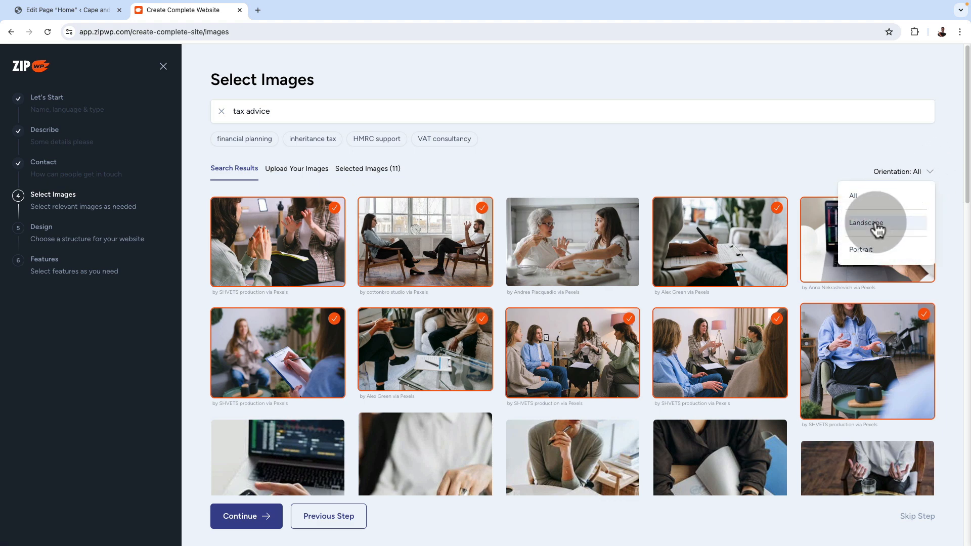
left_click(878, 230)
scroll(399, 364, "down", 1)
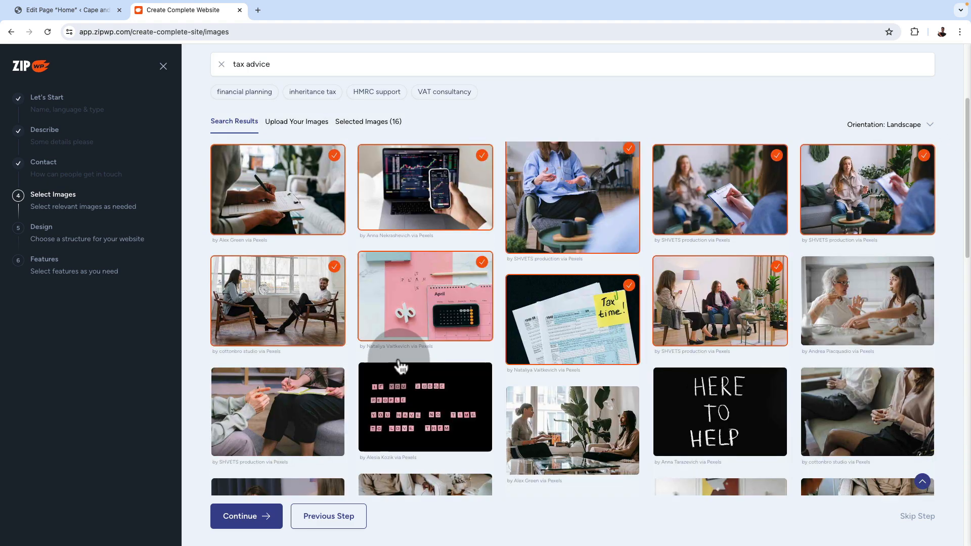
scroll(398, 361, "up", 3)
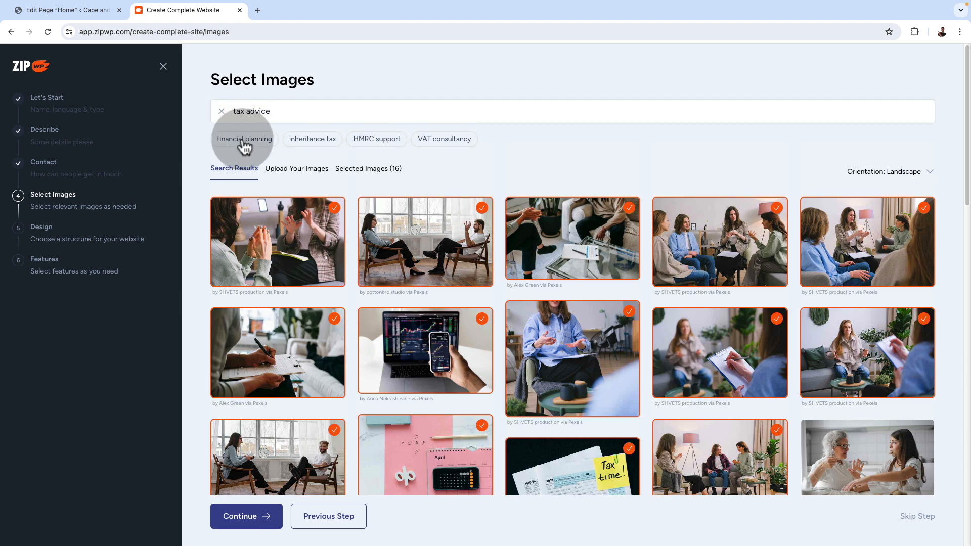
Switch the image search from tax advice to the suggested keyword "financial planning"
double_click(281, 112)
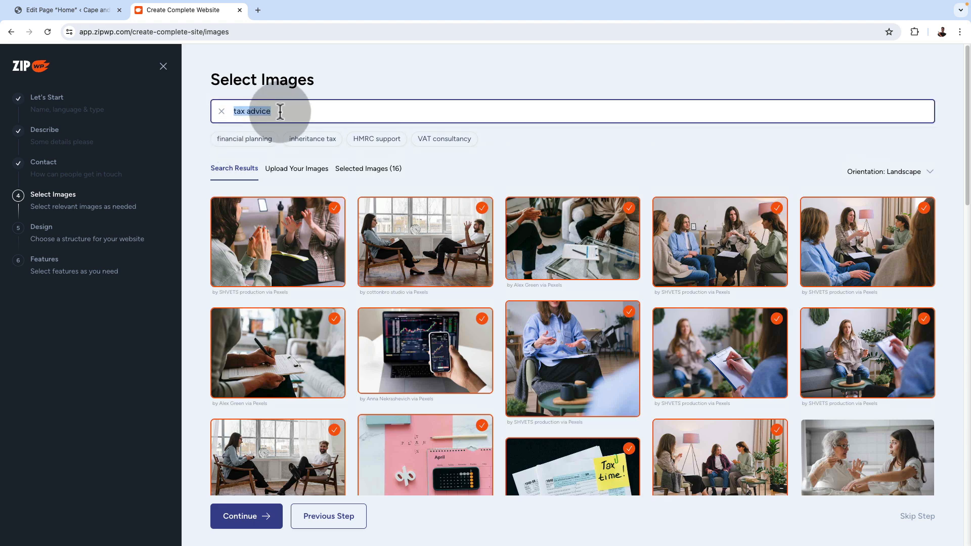
left_click(236, 143)
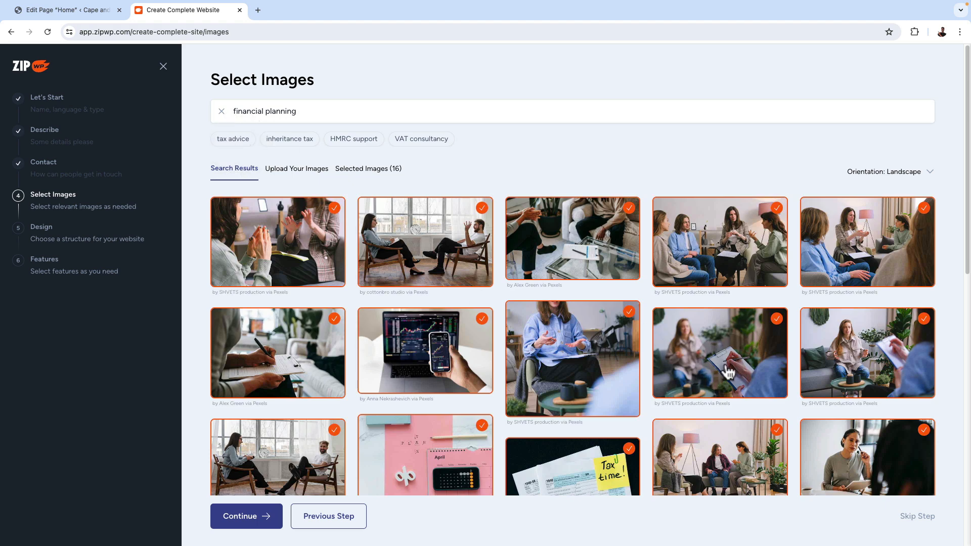
Select four financial planning photos: the tablet with charts, the laptop with notebook, the magazine-covered desk and the hands pointing at a document
scroll(722, 369, "down", 10)
scroll(728, 374, "down", 1)
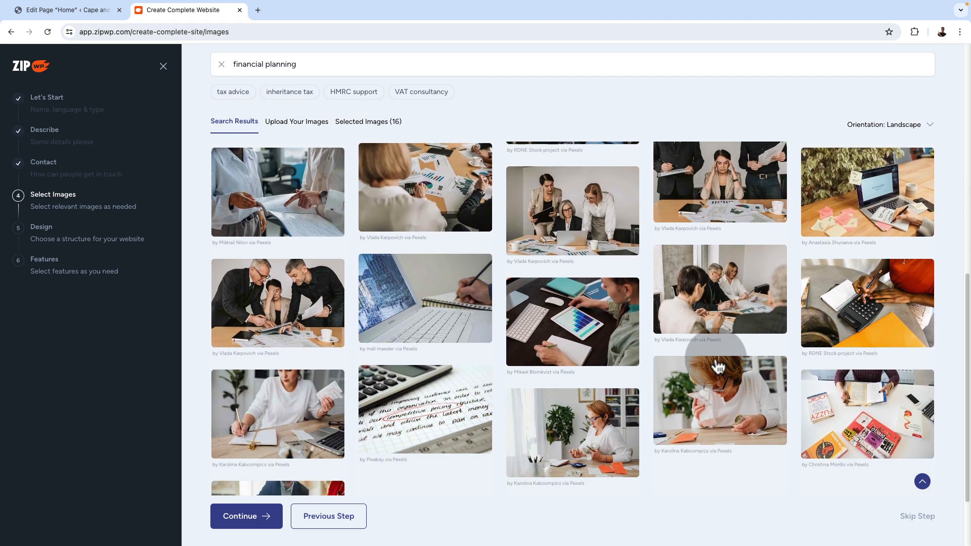
left_click(583, 338)
left_click(403, 328)
left_click(862, 400)
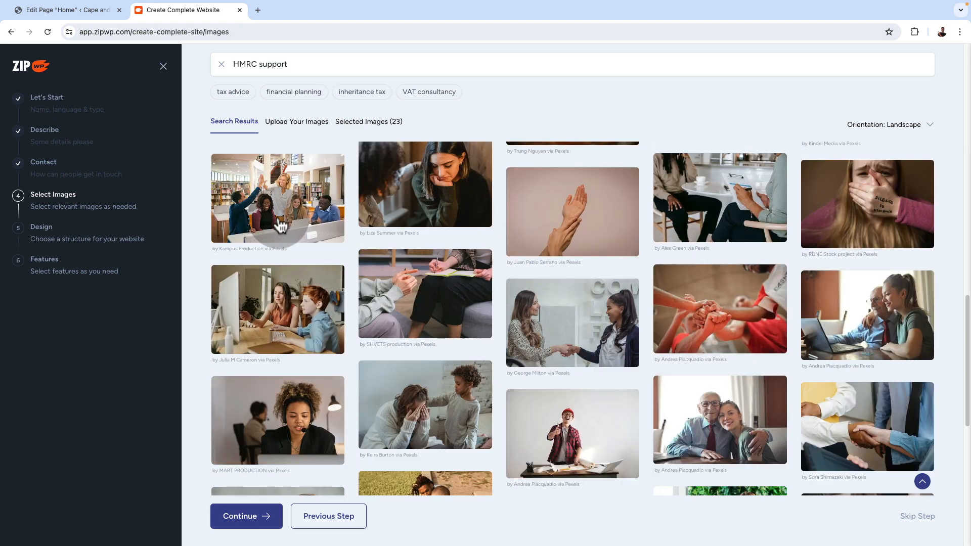
left_click(268, 208)
From the "HMRC support" image results, select the two women talking on a sofa and the girl at a laptop, and continue to the design choice
scroll(682, 404, "down", 5)
scroll(613, 368, "down", 1)
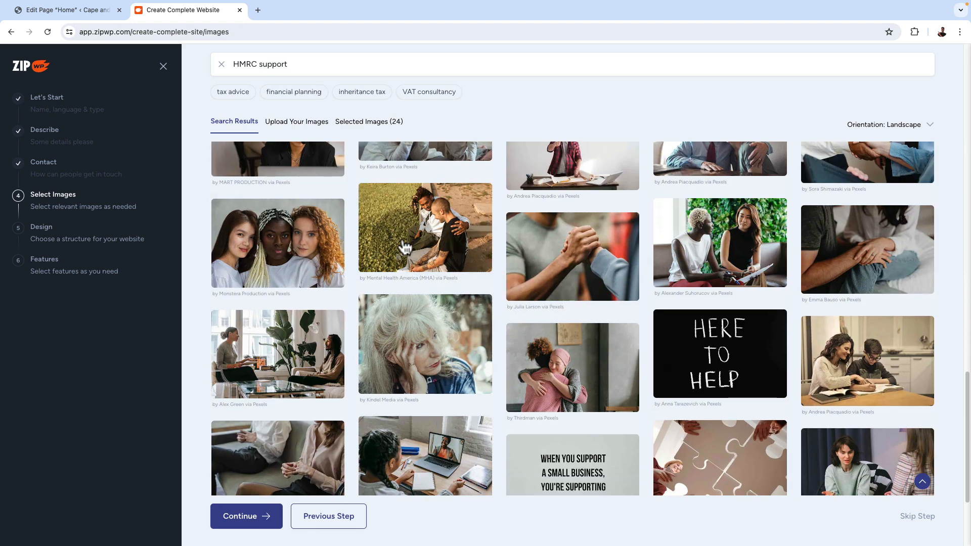
left_click(738, 257)
scroll(455, 415, "down", 3)
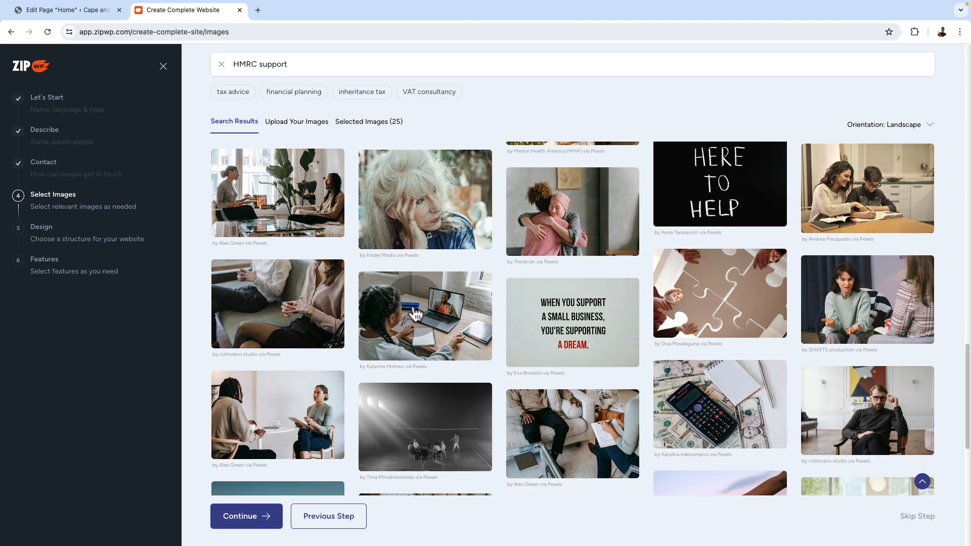
left_click(425, 334)
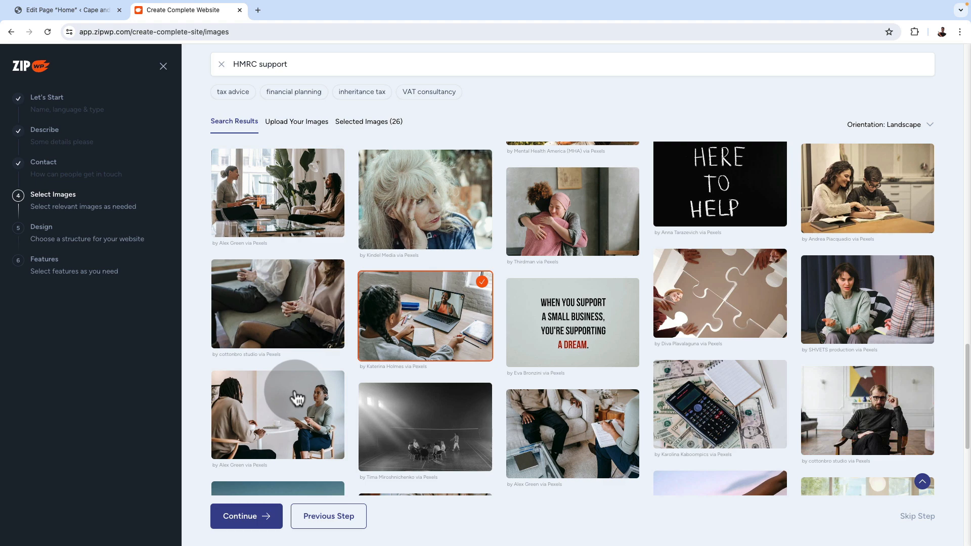
left_click(254, 523)
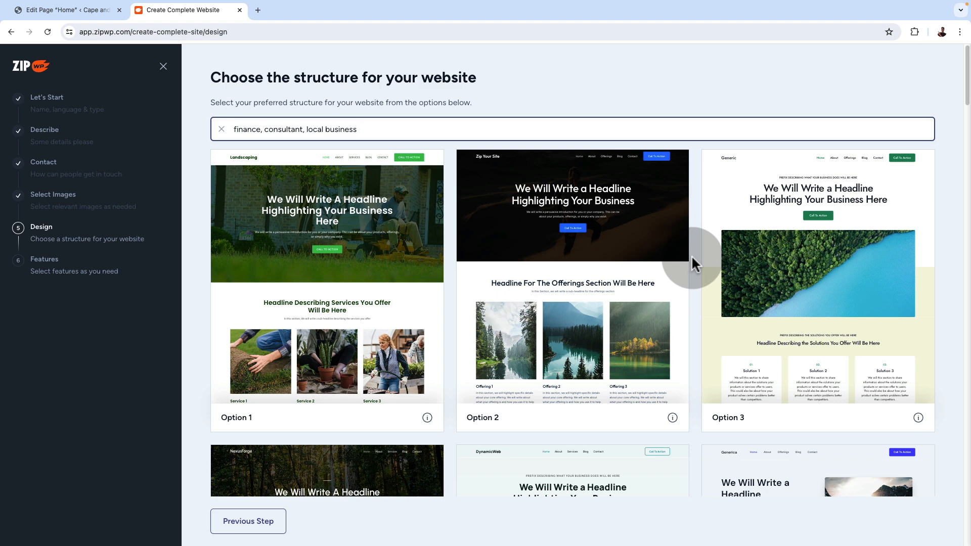
Examine the website structure options offered for "finance, consultant, local business"
scroll(691, 254, "down", 3)
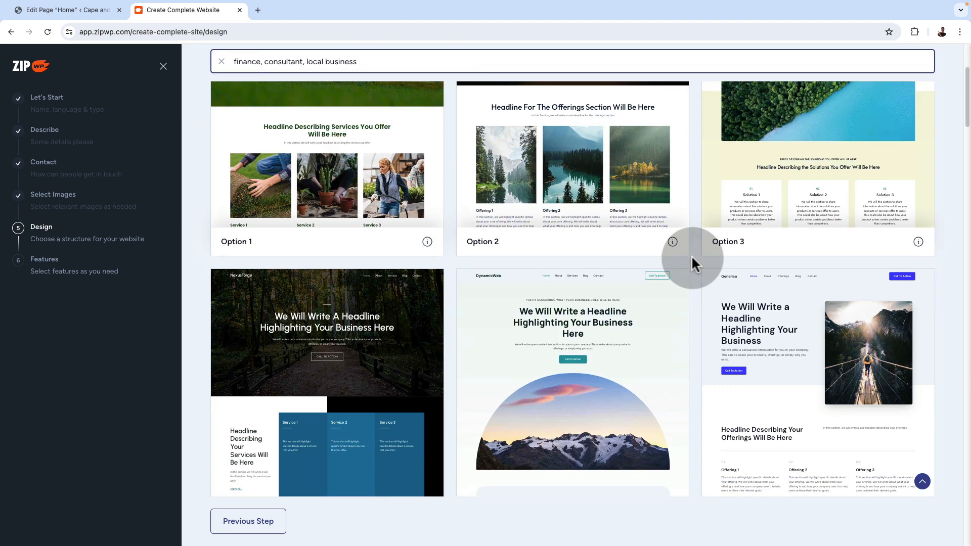
scroll(690, 255, "down", 3)
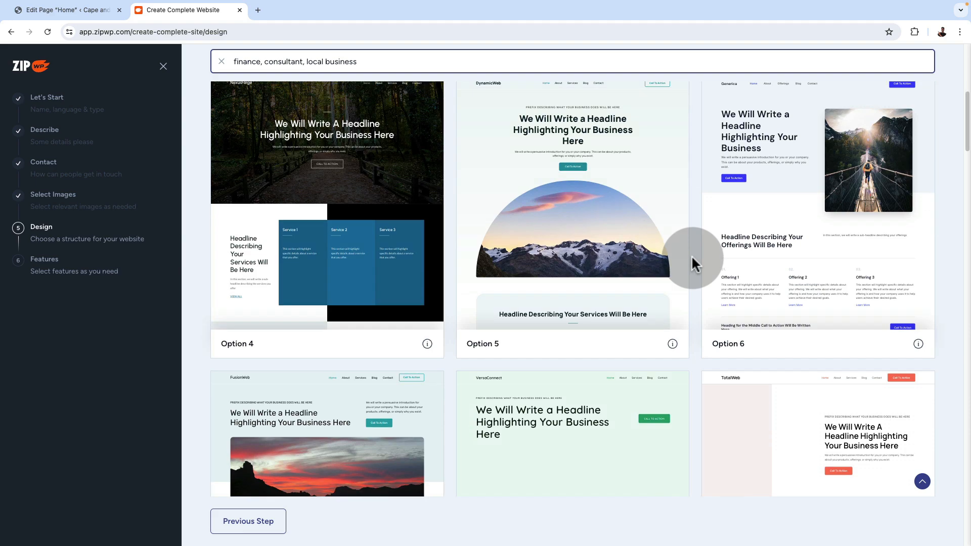
scroll(690, 255, "down", 20)
scroll(692, 253, "down", 16)
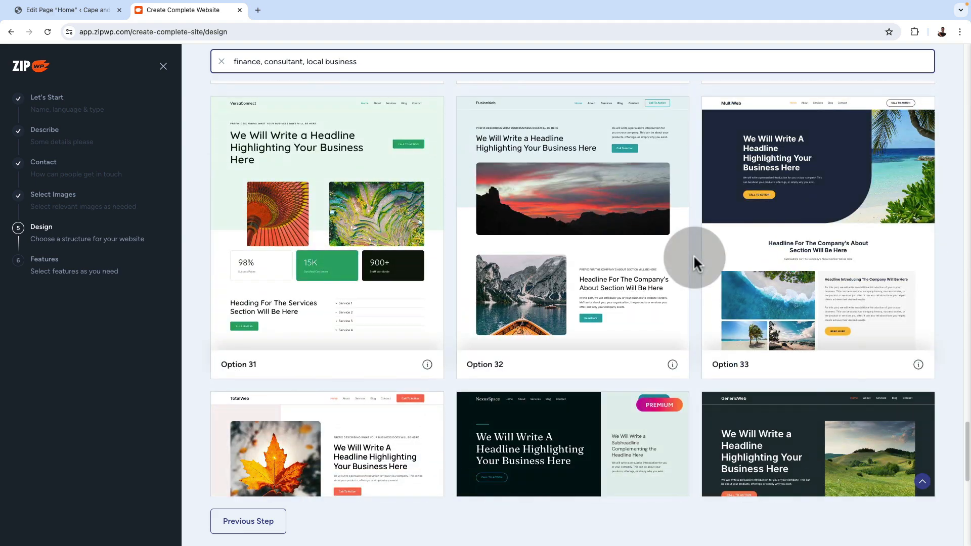
scroll(693, 254, "down", 4)
scroll(694, 254, "down", 4)
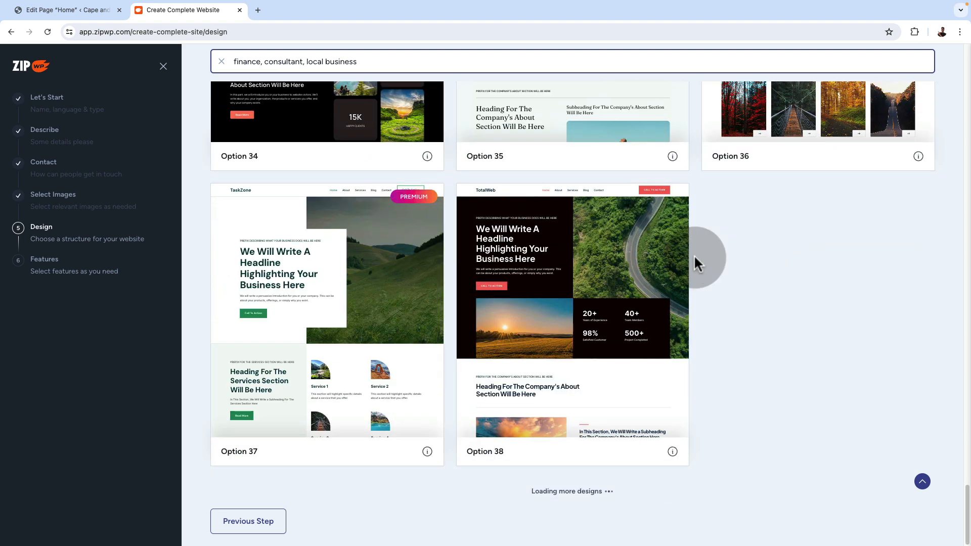
scroll(693, 254, "down", 5)
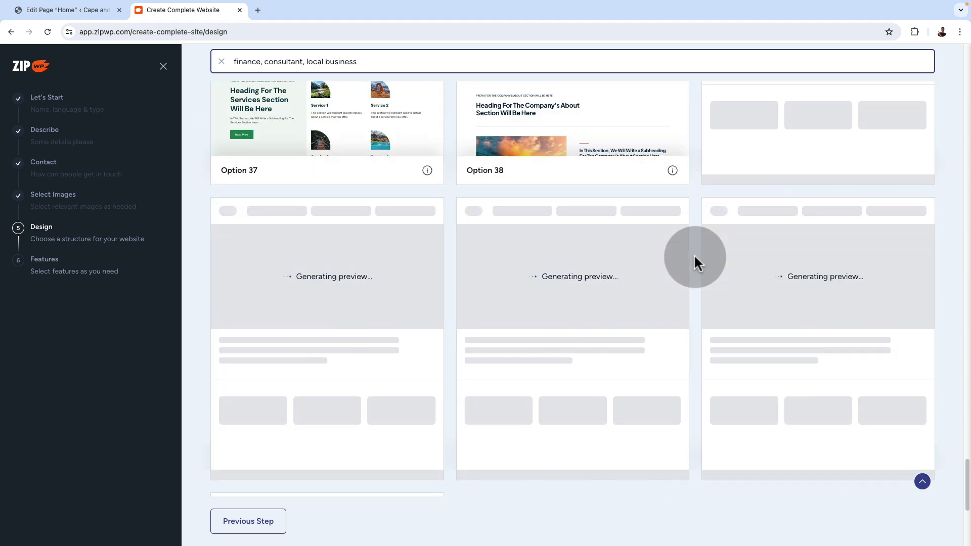
scroll(693, 254, "down", 7)
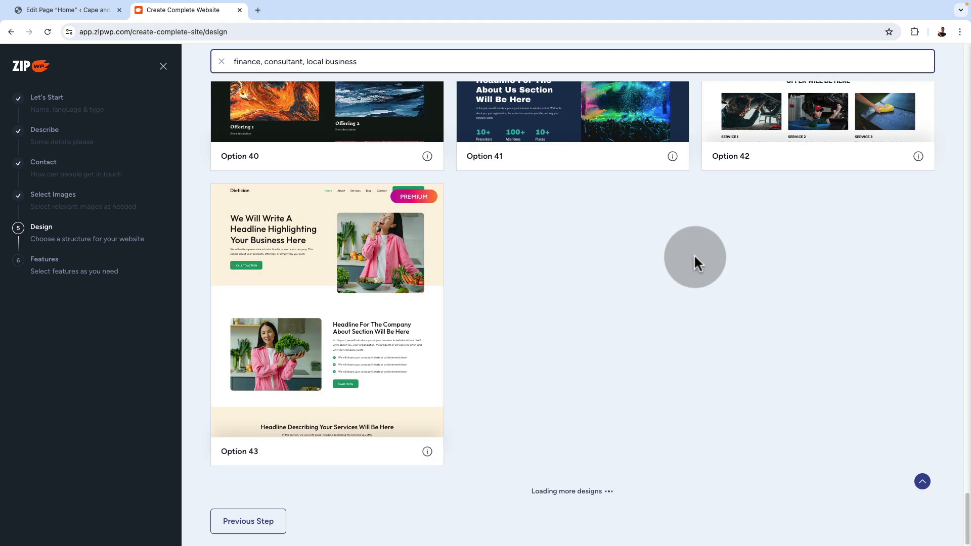
scroll(694, 254, "up", 20)
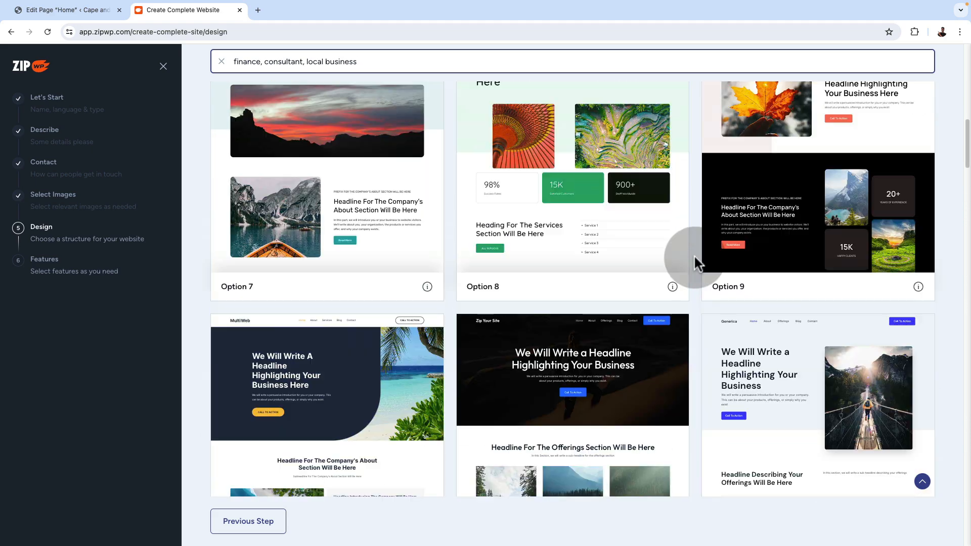
scroll(693, 253, "up", 10)
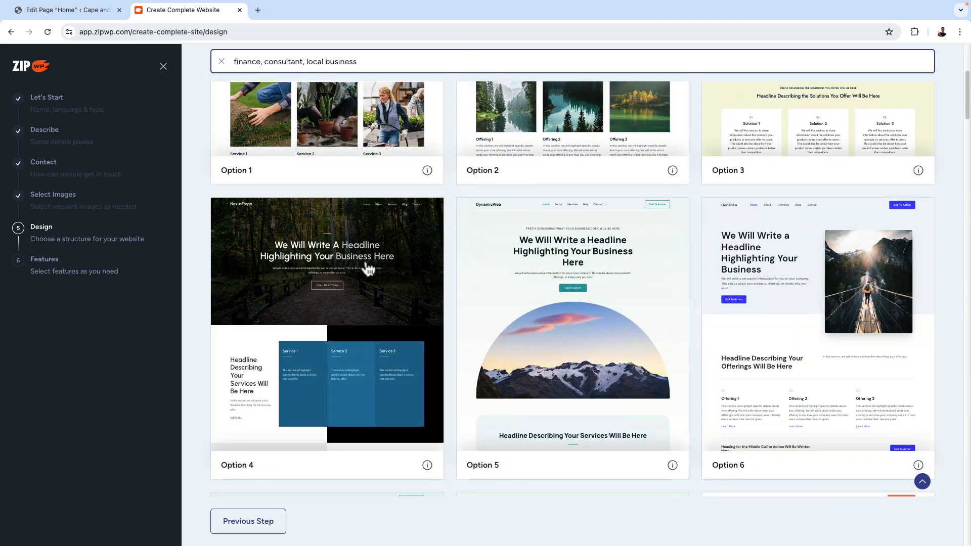
Check the information on Option 4 and choose it as the website structure
left_click(427, 465)
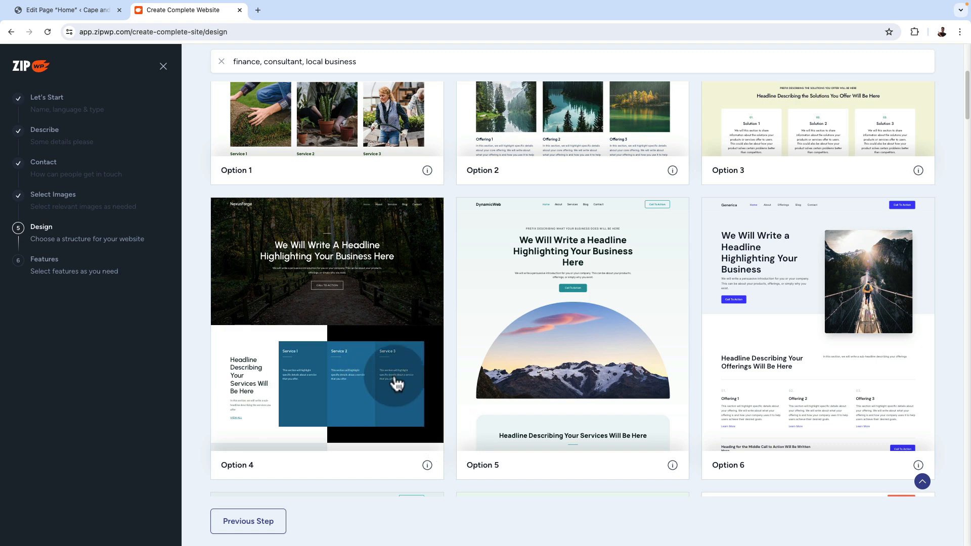
left_click(362, 301)
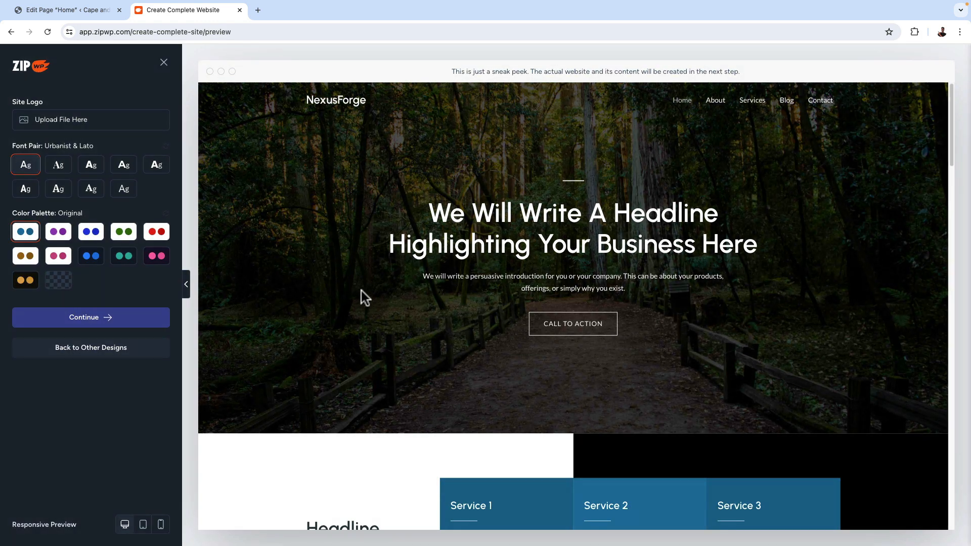
Examine the sections of the chosen design's preview from the hero area down to the footer
scroll(866, 347, "down", 7)
scroll(865, 348, "up", 7)
scroll(865, 347, "down", 4)
scroll(865, 353, "down", 2)
scroll(864, 347, "down", 11)
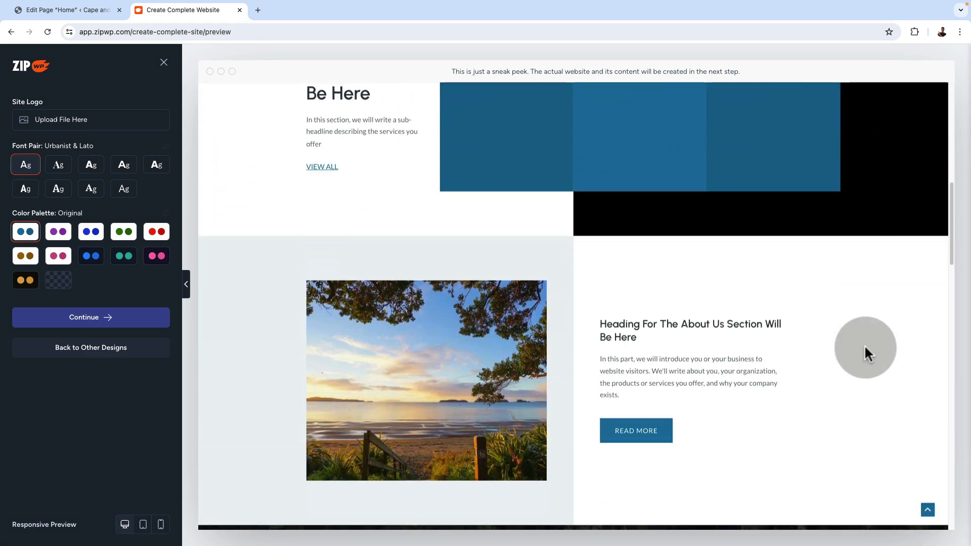
scroll(864, 347, "down", 16)
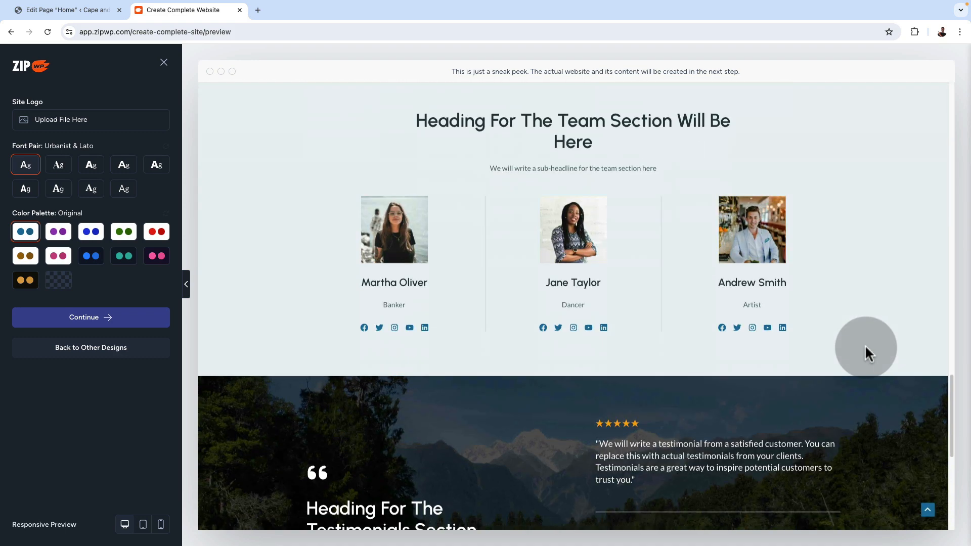
scroll(865, 347, "down", 2)
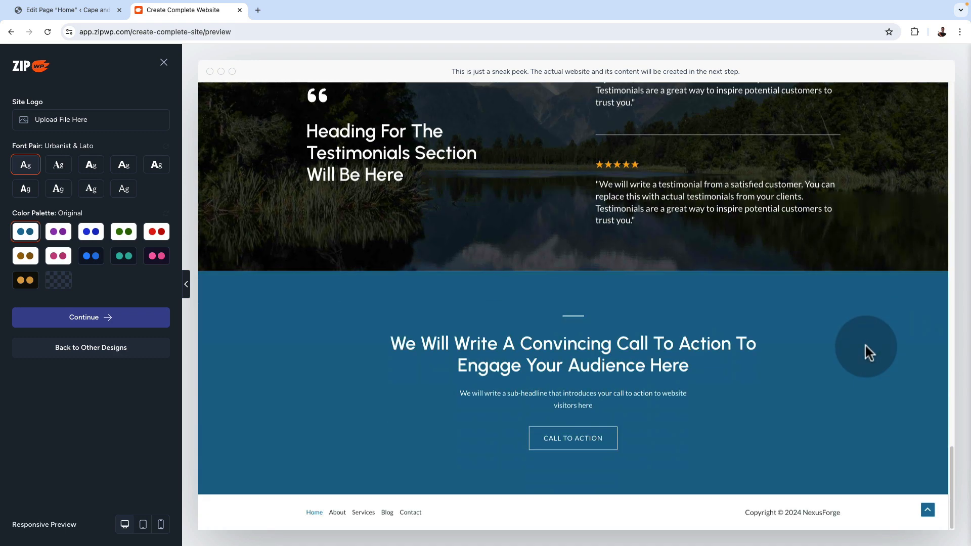
scroll(866, 345, "up", 18)
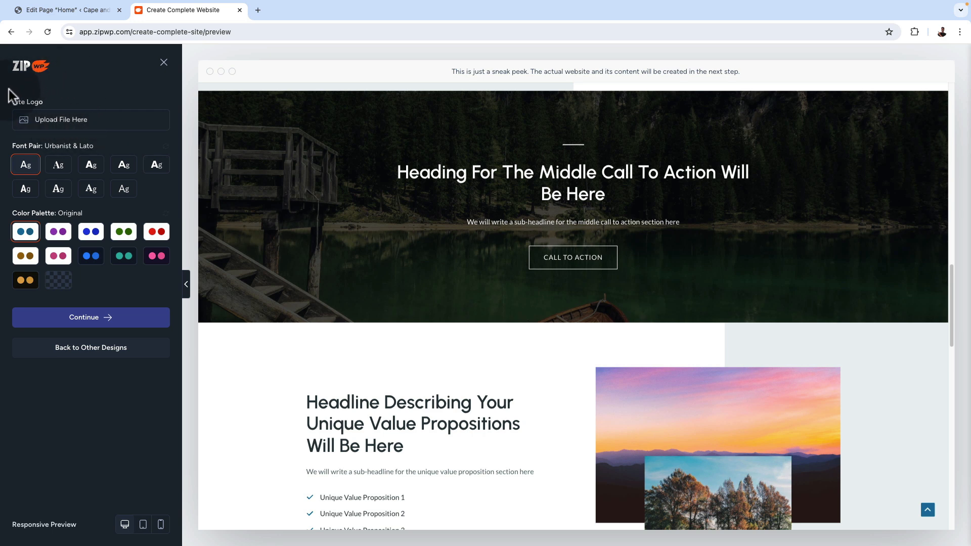
Try the Playfair Display & Source Sans Pro and Rubik & Karla font pairs, and return to Urbanist & Lato
left_click(58, 170)
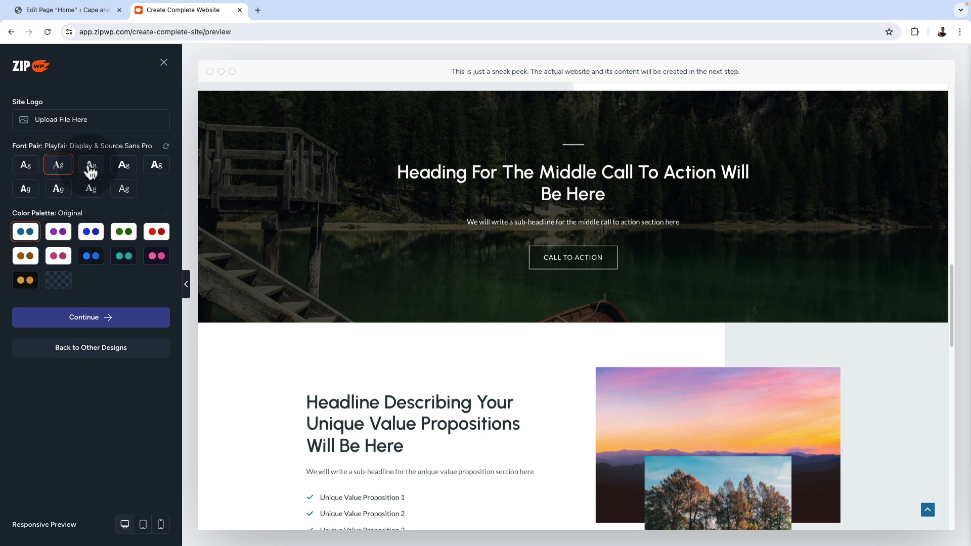
left_click(158, 169)
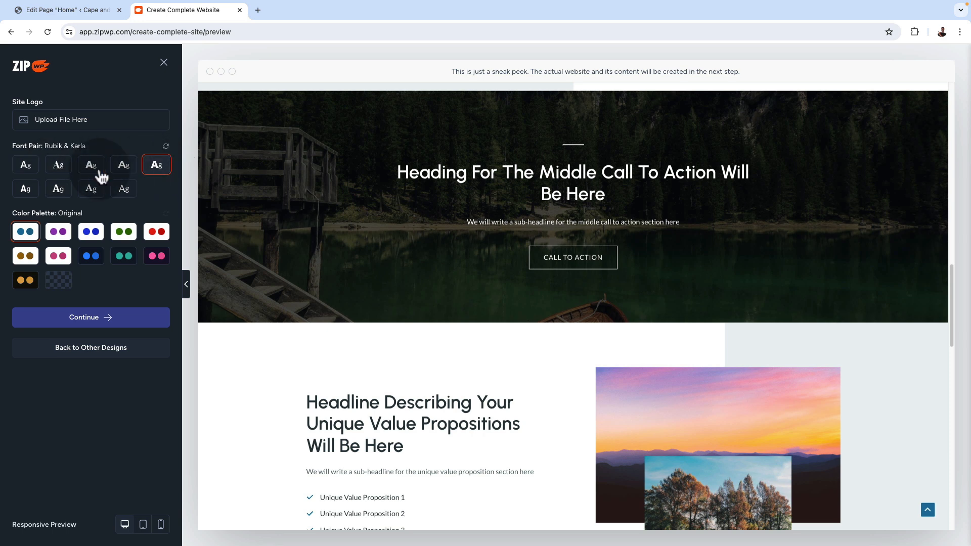
left_click(26, 169)
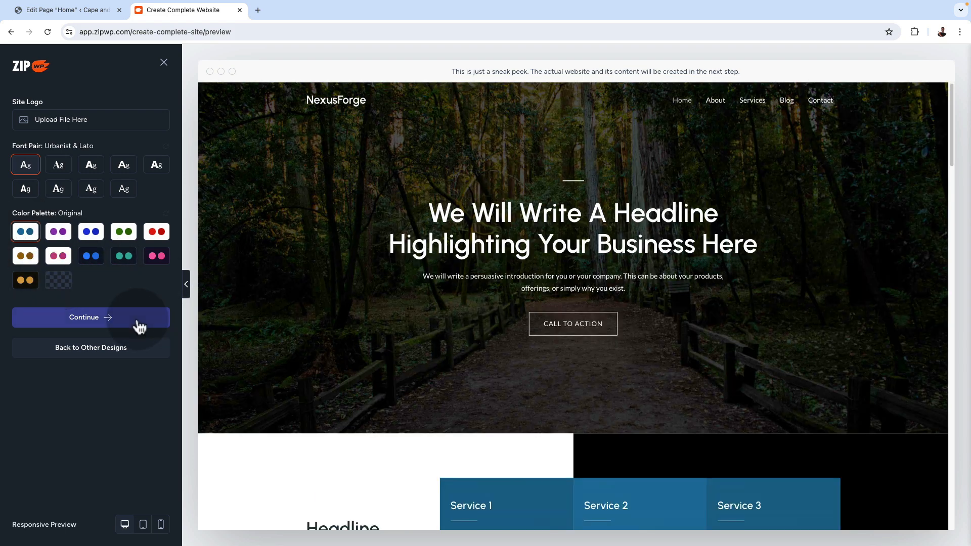
Accept the design with the Original colour palette, keep the preselected features and proceed to the final check
left_click(108, 322)
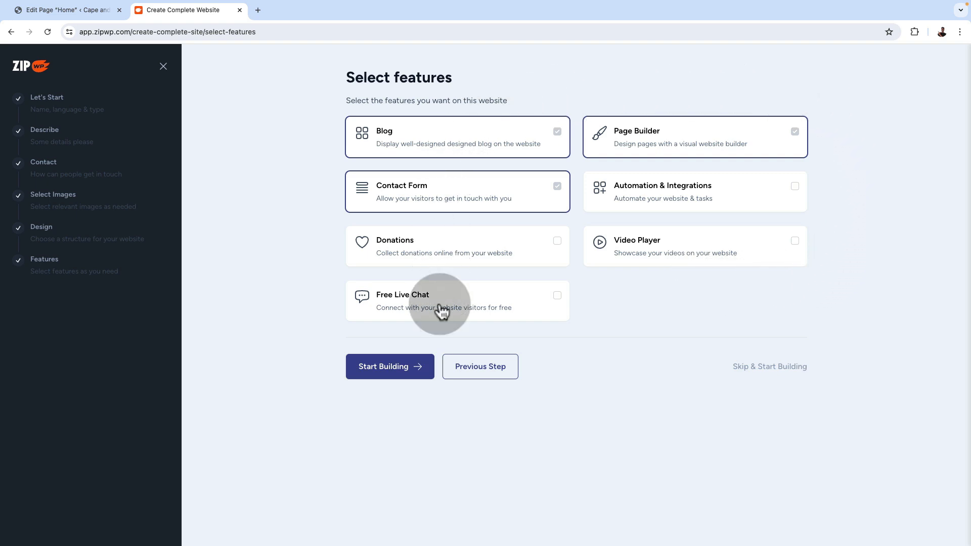
left_click(399, 372)
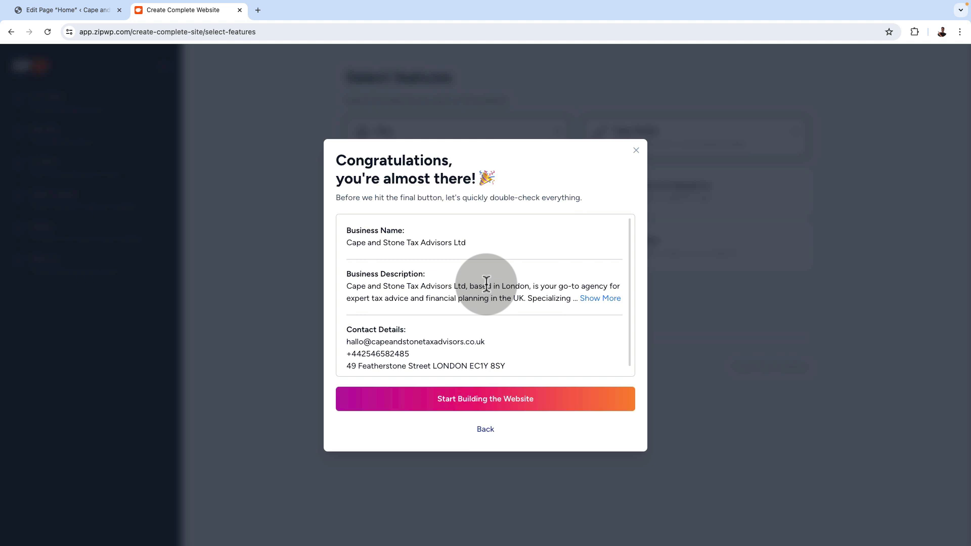
Review the full business description and contact details in the summary, and start building the website
left_click(597, 298)
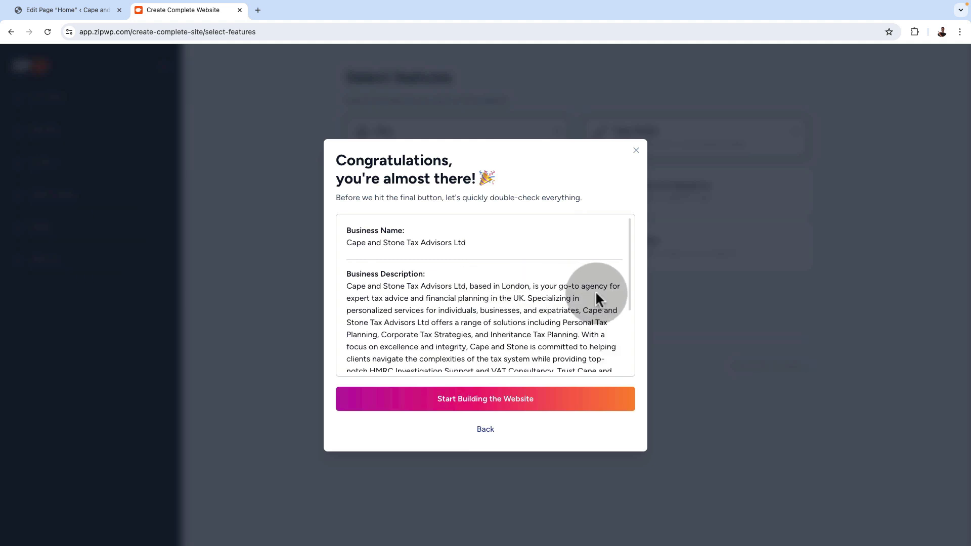
scroll(514, 308, "down", 1)
scroll(513, 309, "down", 3)
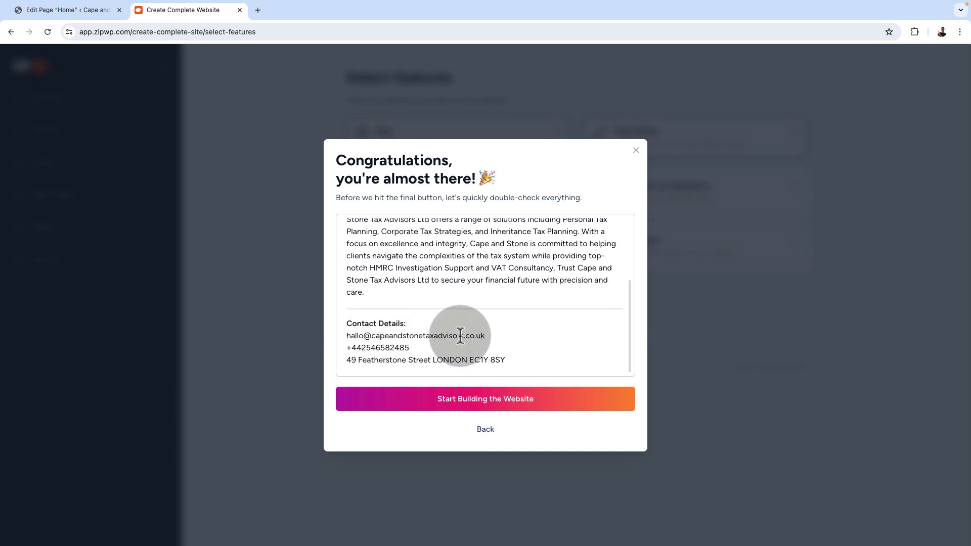
scroll(465, 341, "up", 5)
scroll(551, 354, "down", 5)
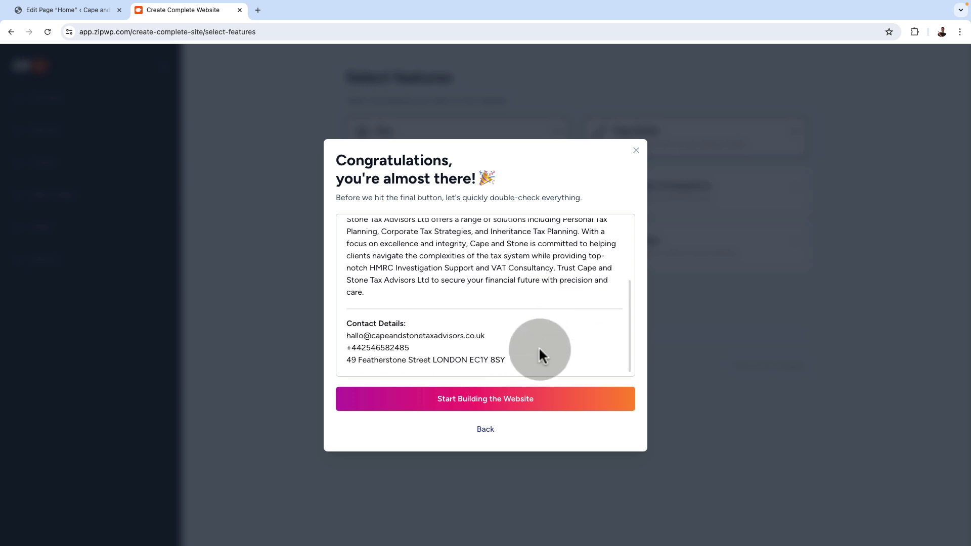
left_click(473, 398)
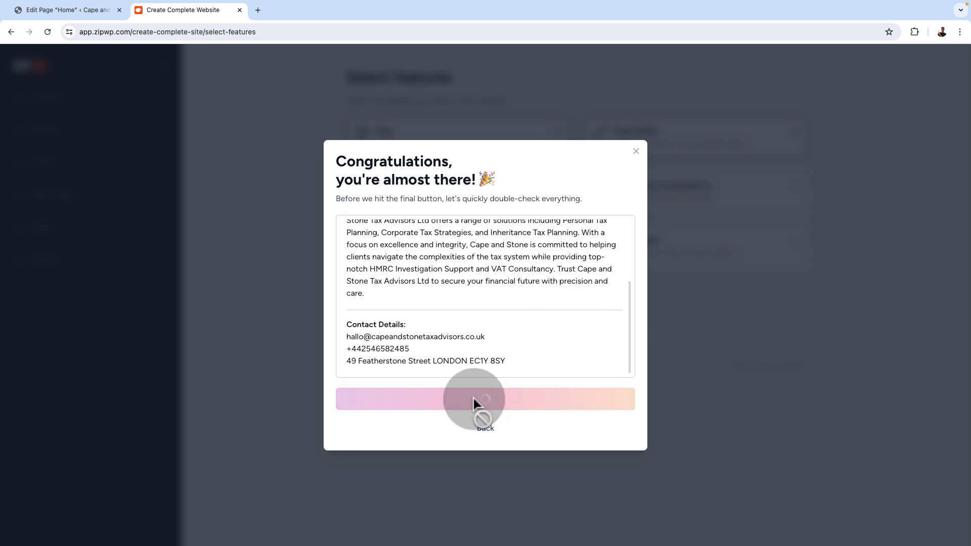
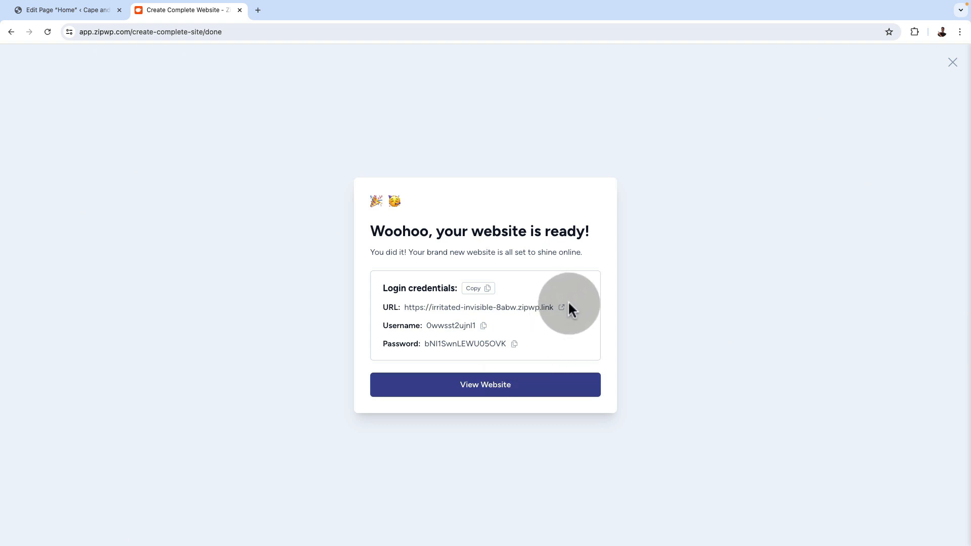
Open the newly built website and dismiss the notice about the site's expiry
left_click(476, 386)
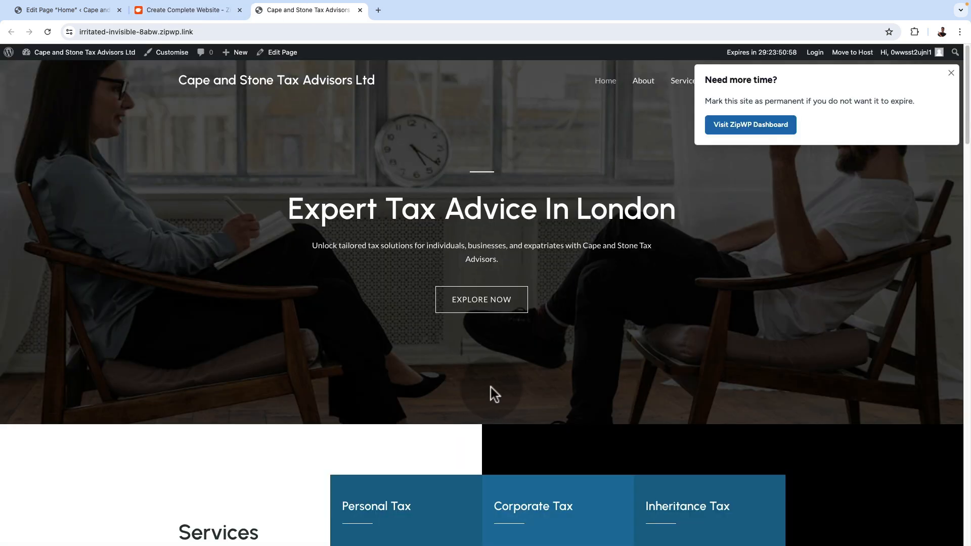
left_click(951, 72)
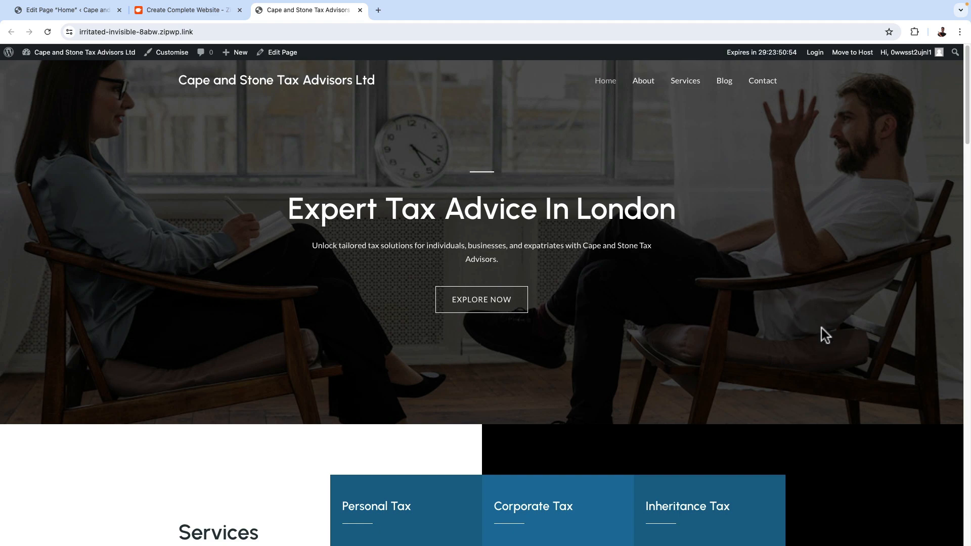
scroll(837, 346, "down", 1)
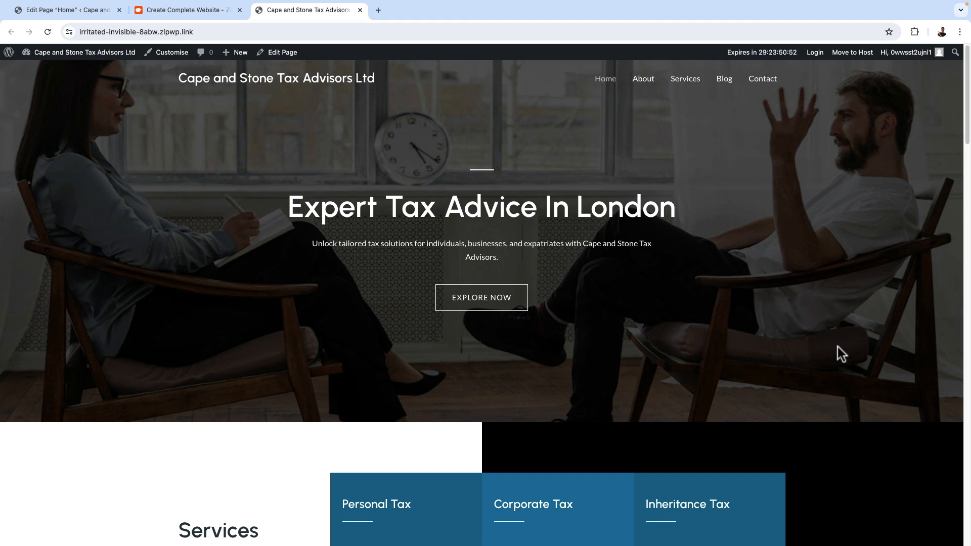
scroll(837, 348, "down", 5)
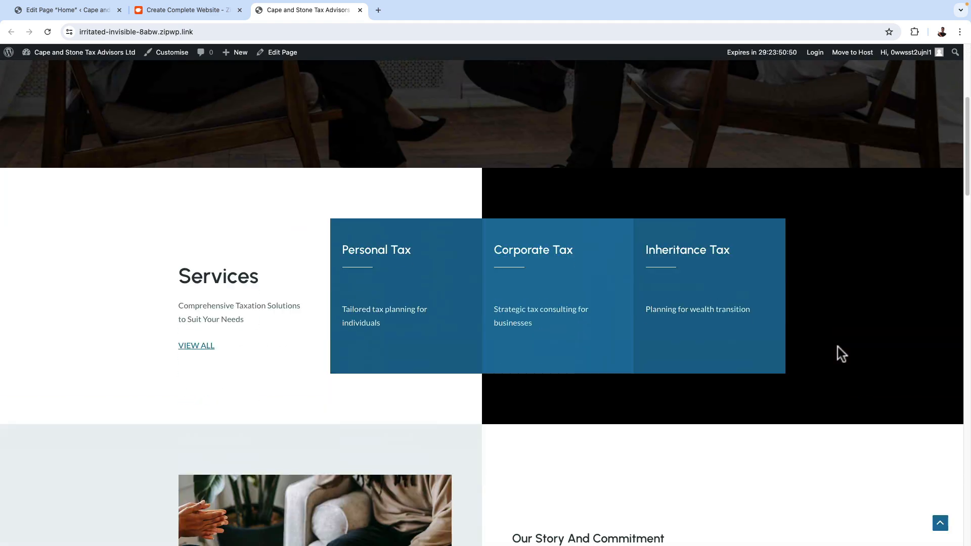
scroll(842, 309, "up", 5)
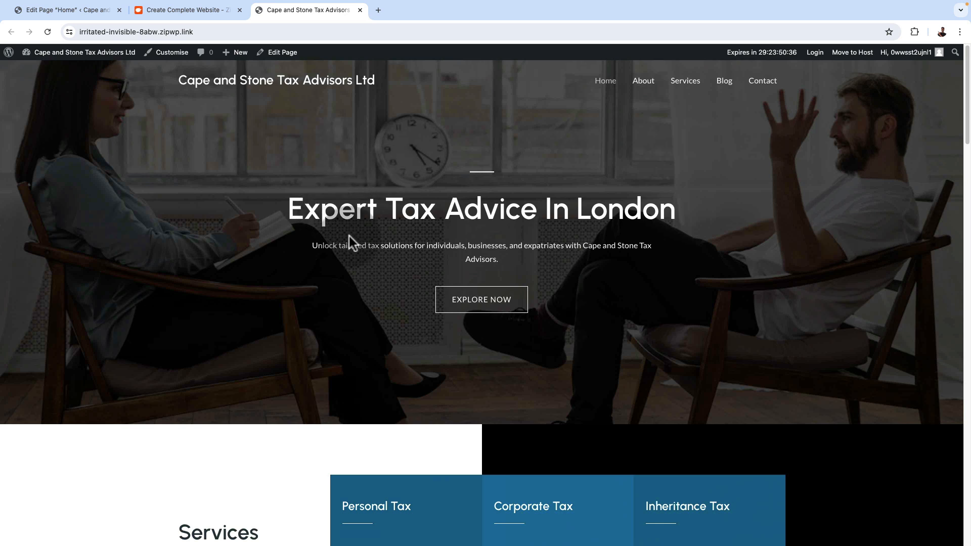
Examine the home page's services, story, promise, experts and testimonials sections down to the footer
scroll(697, 295, "down", 5)
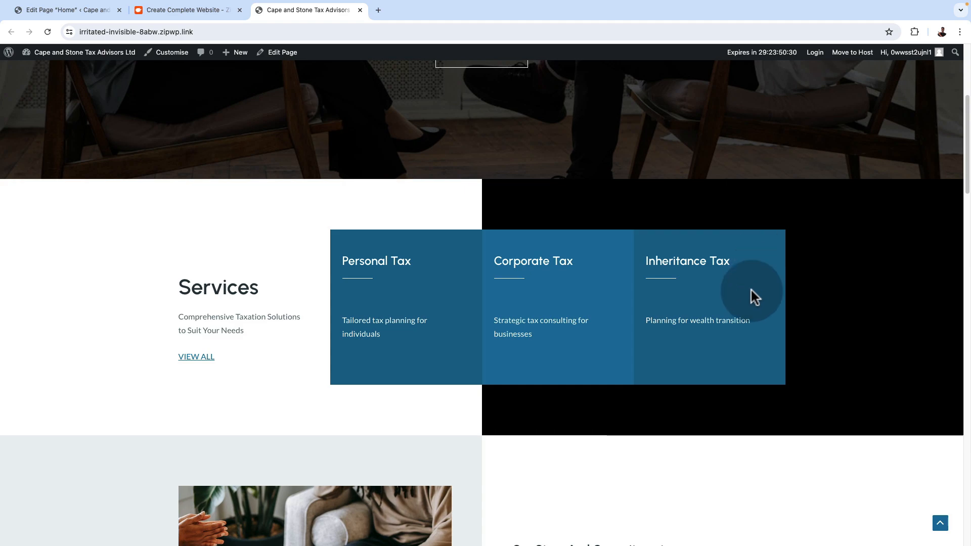
scroll(750, 292, "down", 7)
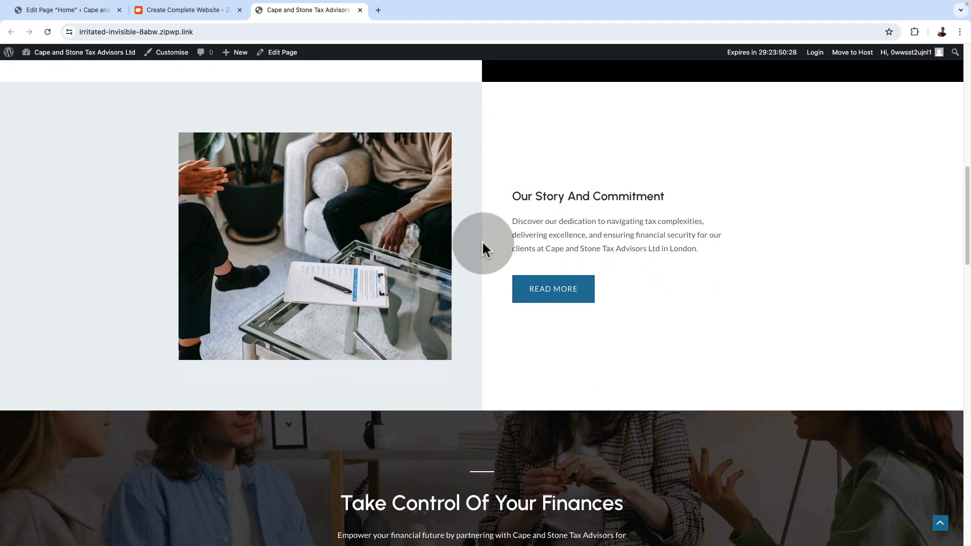
scroll(684, 311, "down", 4)
scroll(685, 311, "down", 2)
scroll(685, 311, "down", 7)
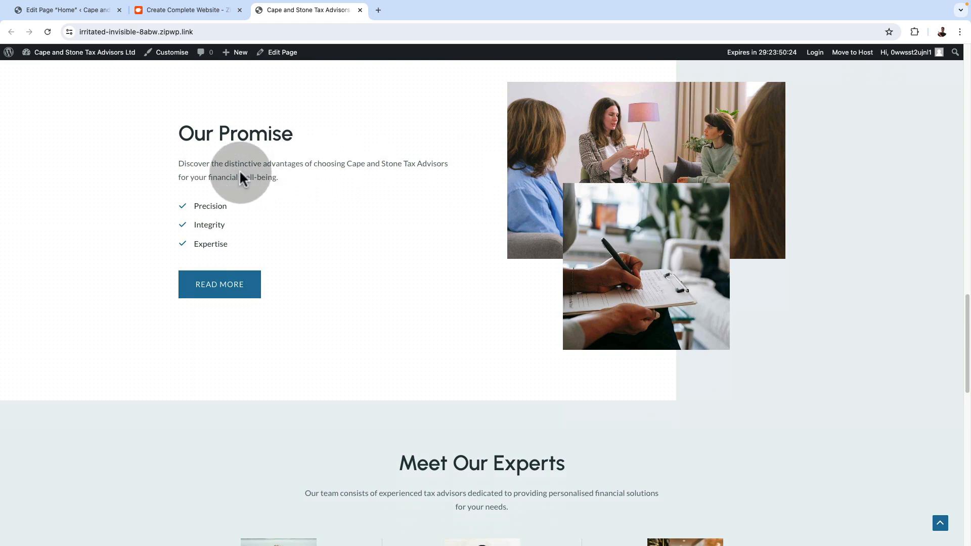
scroll(496, 325, "down", 7)
scroll(455, 303, "up", 1)
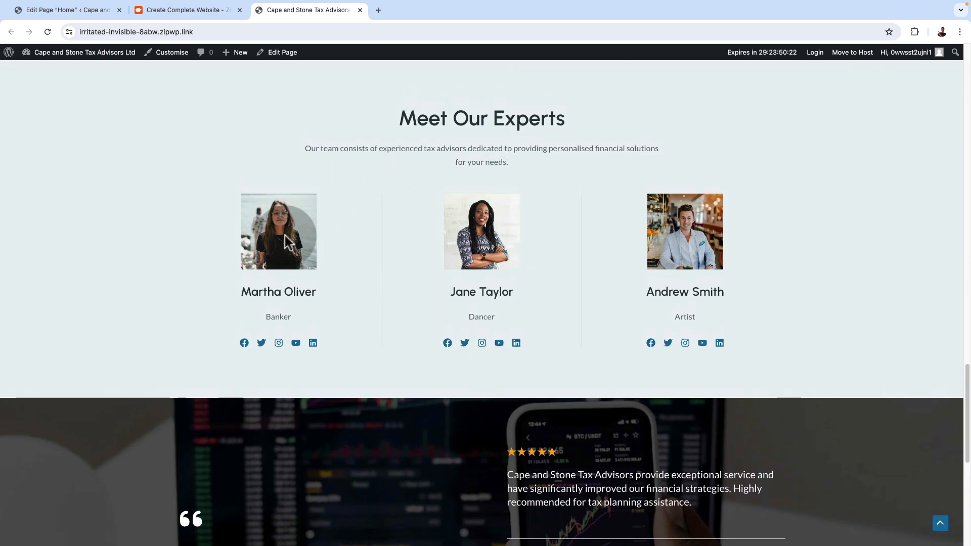
scroll(803, 273, "down", 6)
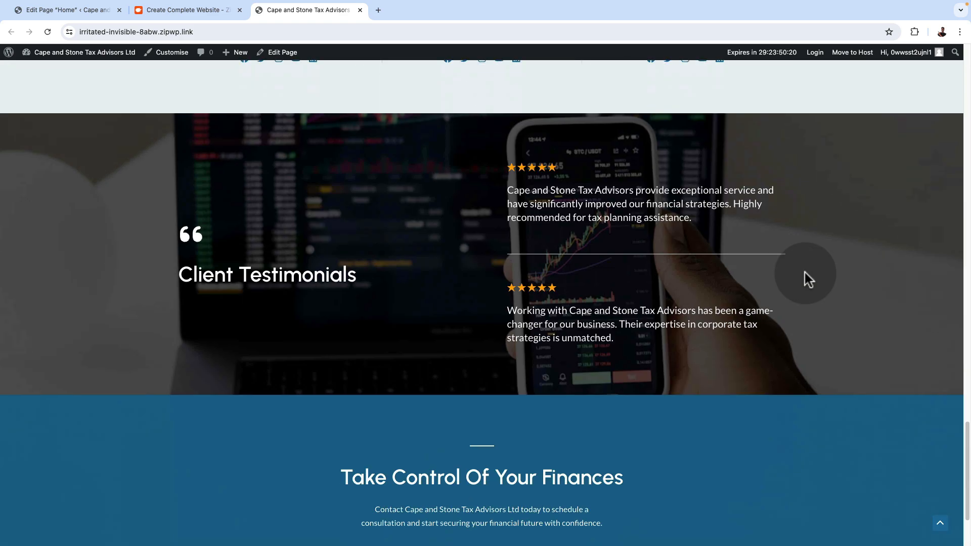
scroll(564, 279, "down", 2)
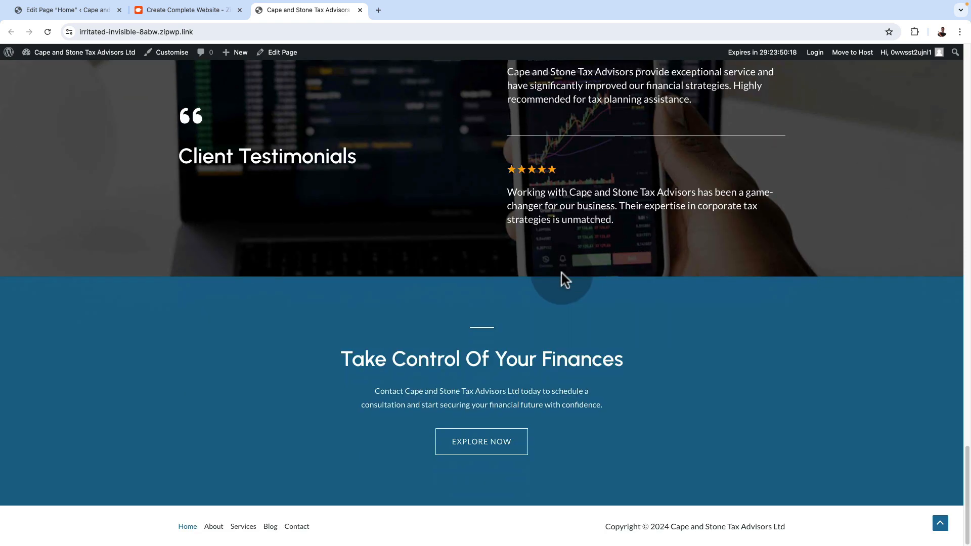
Open the website's About page and read through its company, journey and mission sections down to the footer
scroll(564, 280, "up", 10)
scroll(561, 273, "up", 9)
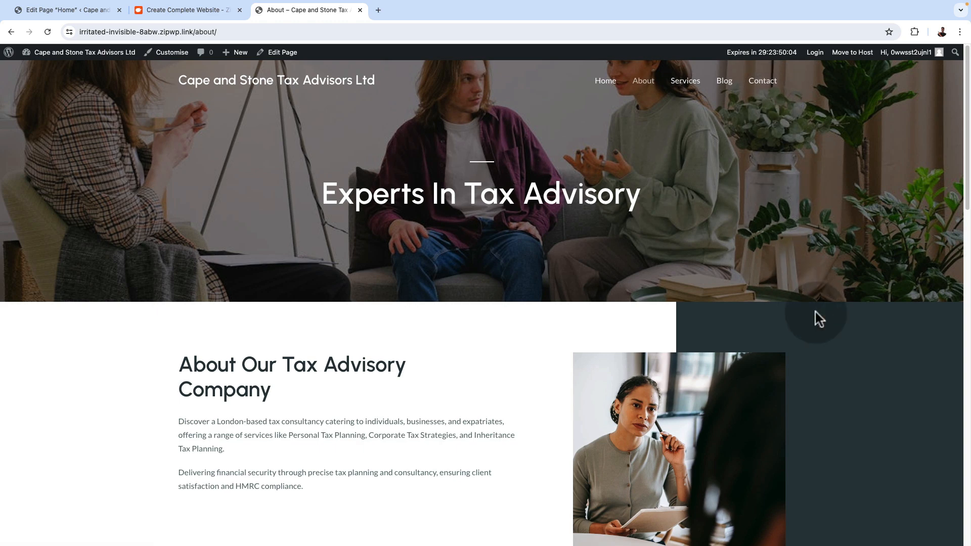
scroll(816, 313, "down", 2)
scroll(815, 312, "down", 3)
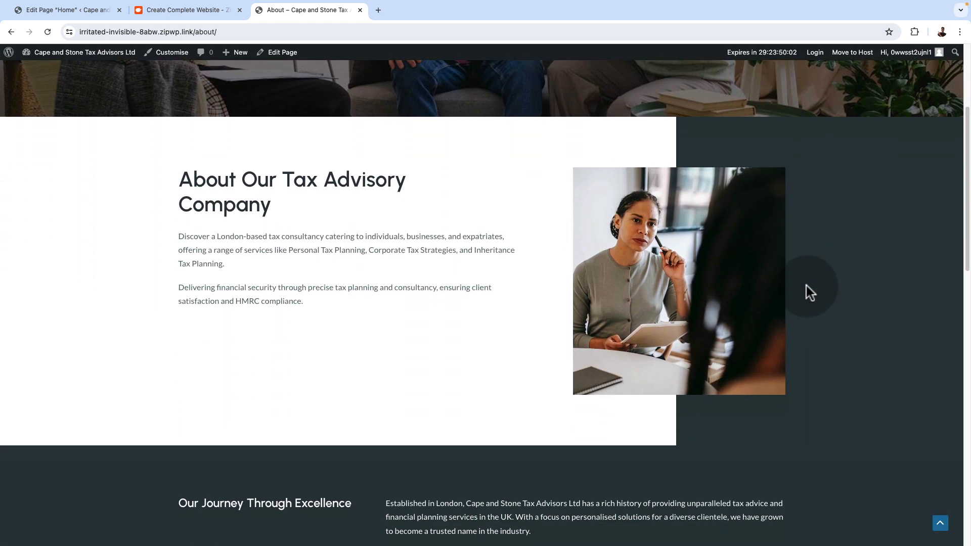
scroll(809, 292, "down", 9)
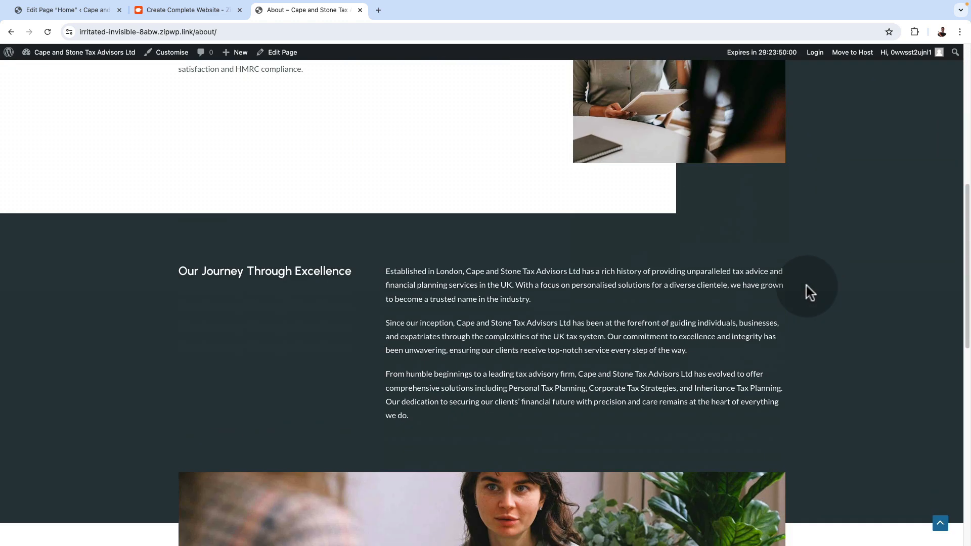
scroll(807, 292, "down", 3)
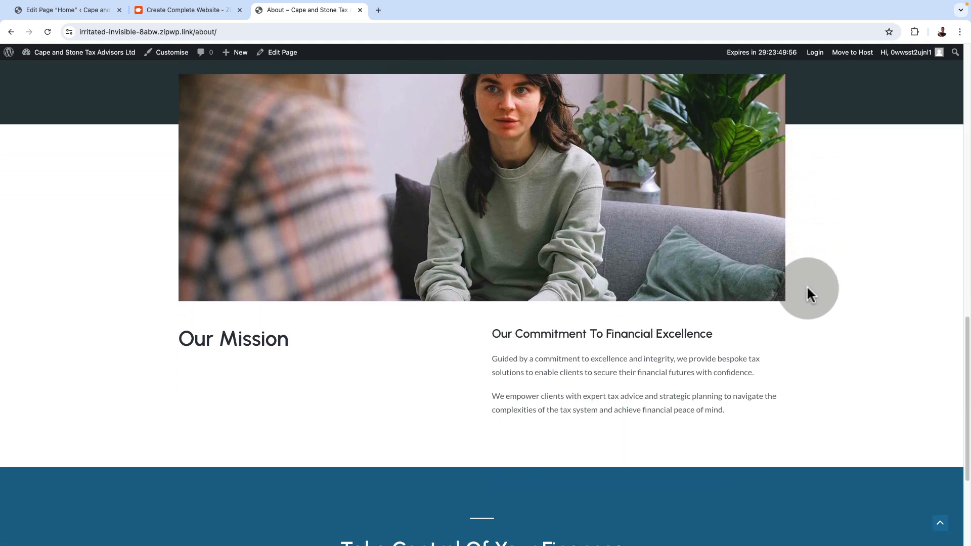
scroll(805, 287, "down", 4)
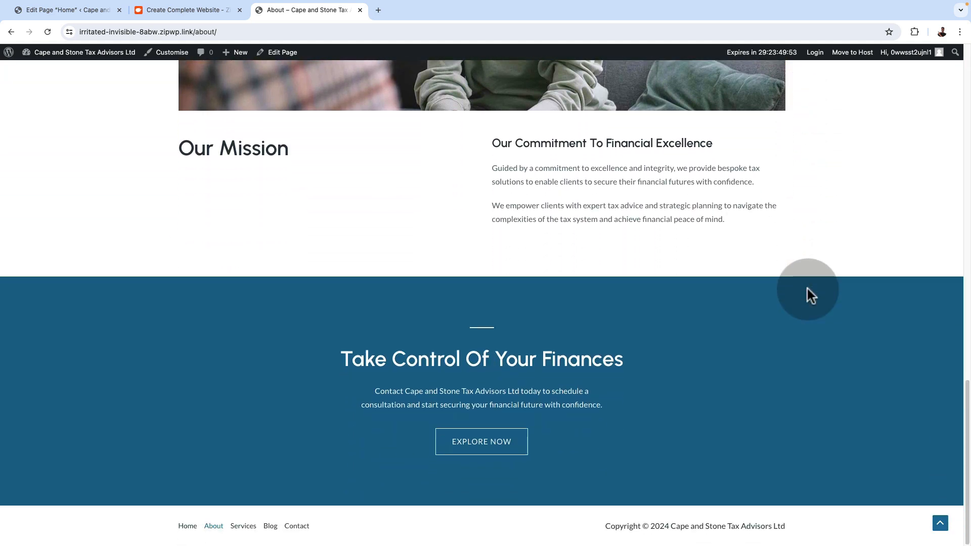
Open the Services page and review the listed tax services down to HMRC Support and the closing call to action
scroll(806, 289, "up", 20)
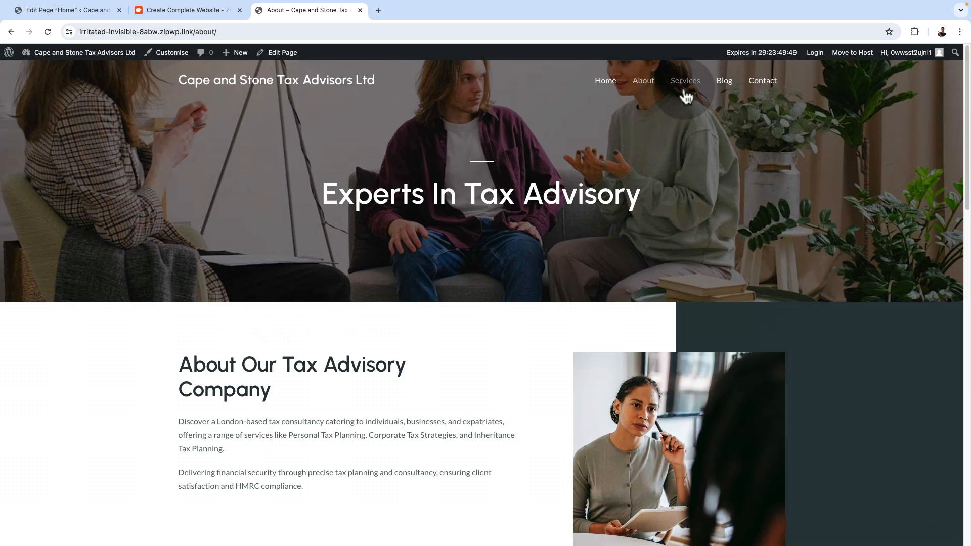
left_click(684, 89)
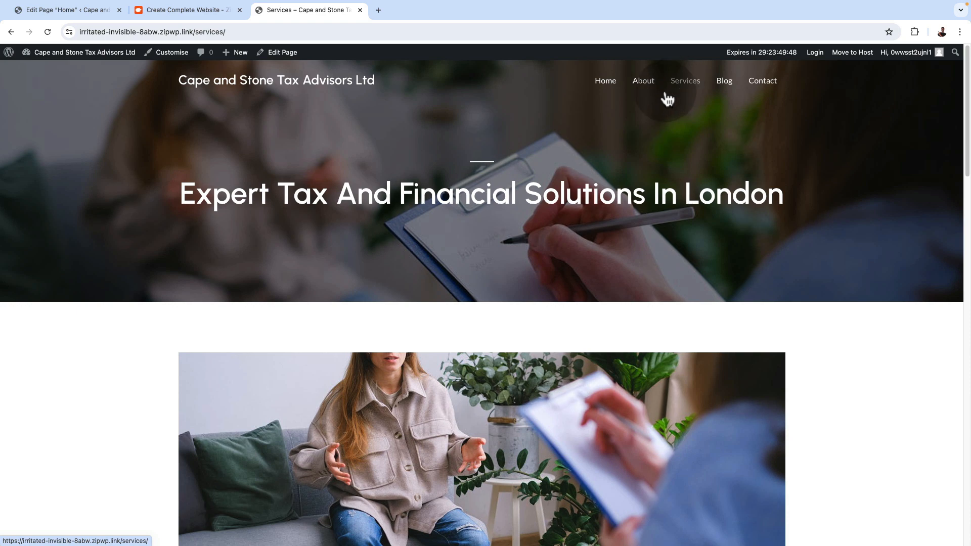
scroll(765, 262, "down", 8)
scroll(769, 262, "down", 13)
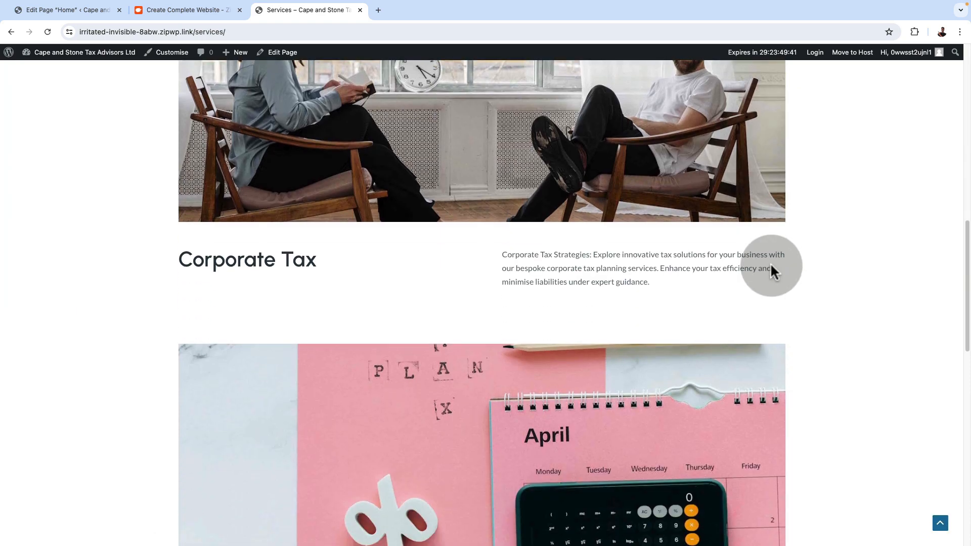
scroll(773, 268, "down", 6)
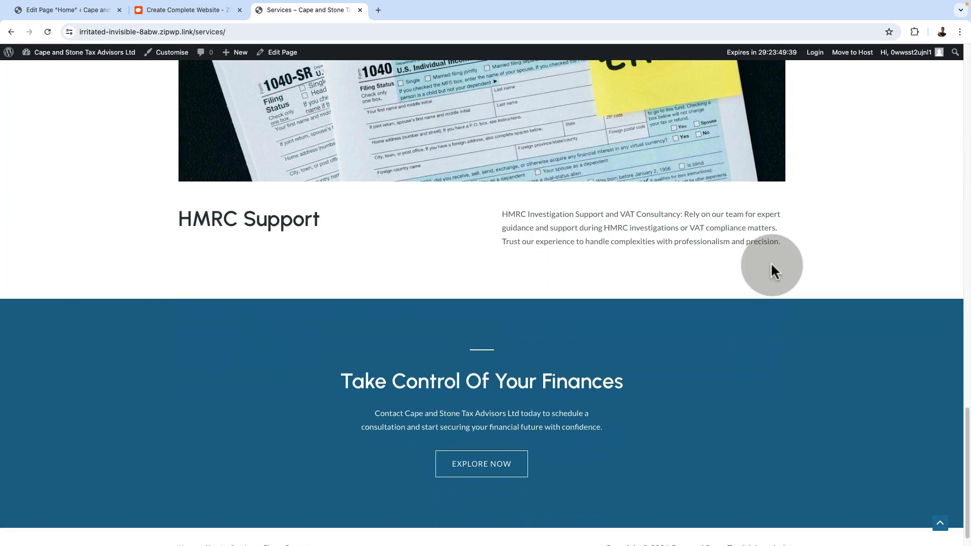
scroll(770, 263, "up", 2)
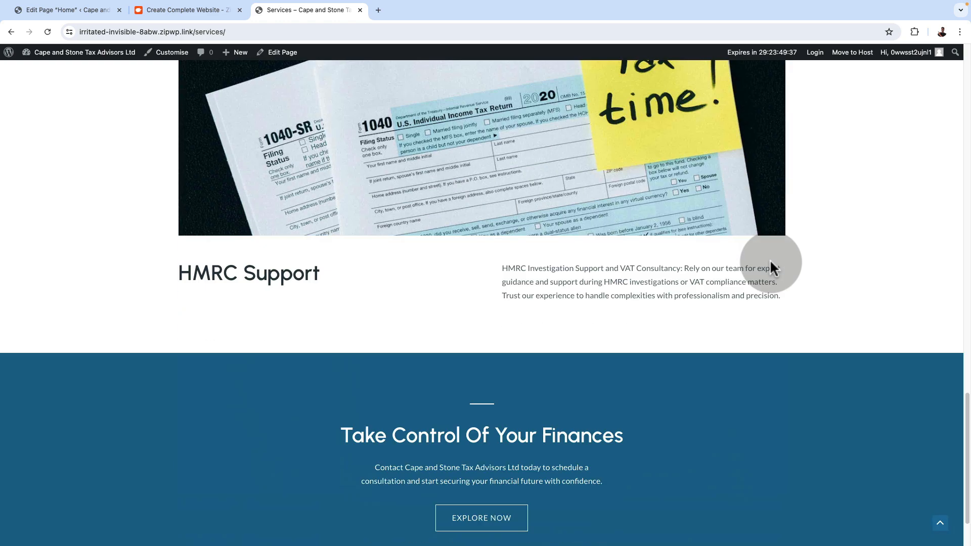
scroll(770, 262, "down", 3)
Open the Blog page and look through the "Mastering The First Impression" post down to its related posts
scroll(769, 261, "up", 20)
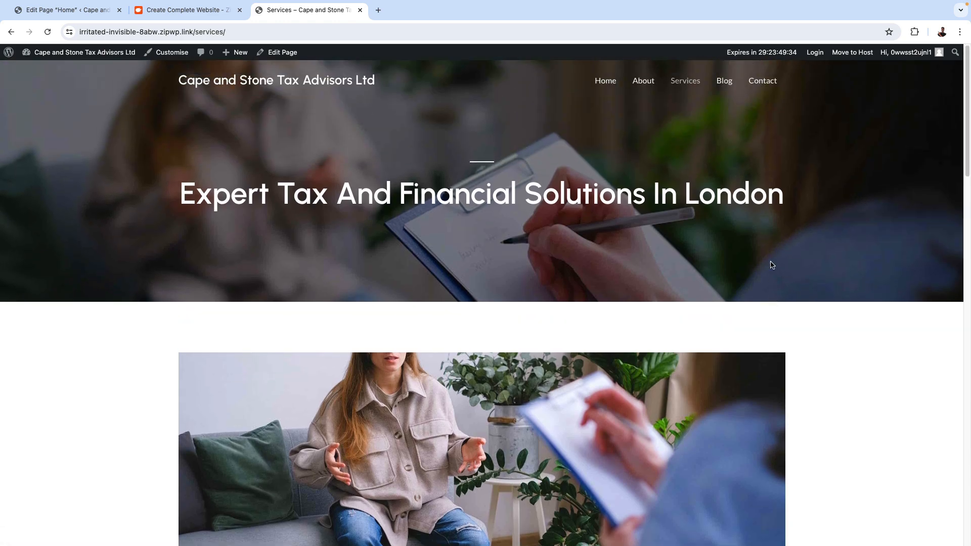
left_click(728, 85)
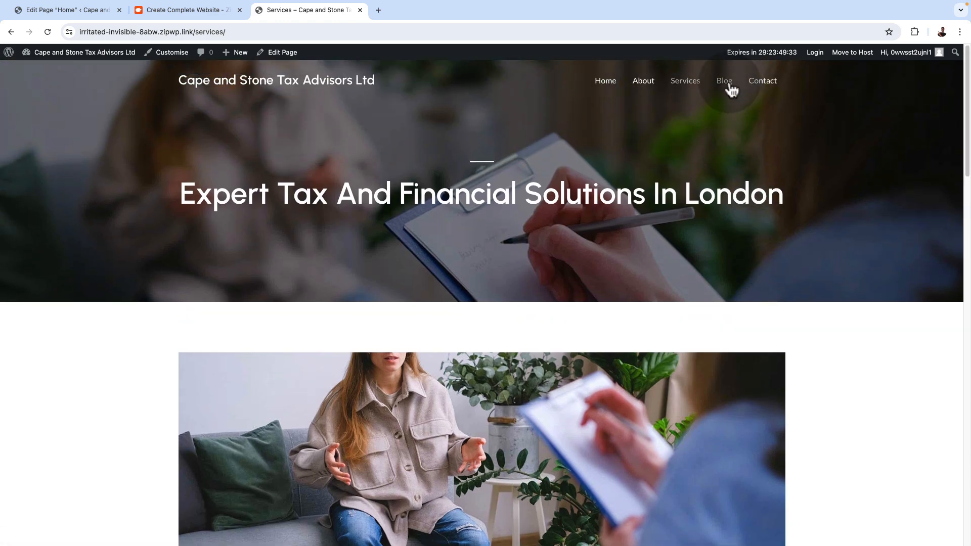
scroll(851, 326, "down", 3)
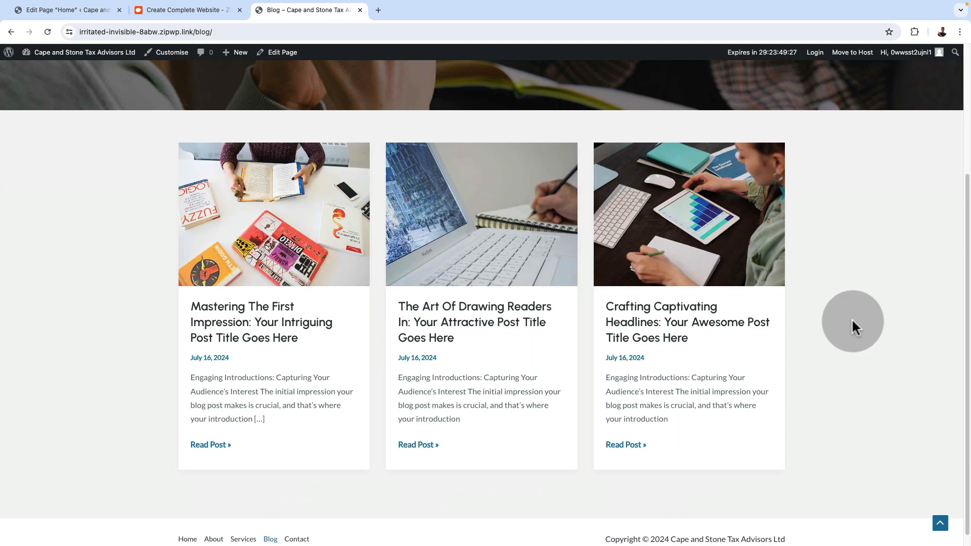
scroll(853, 326, "down", 1)
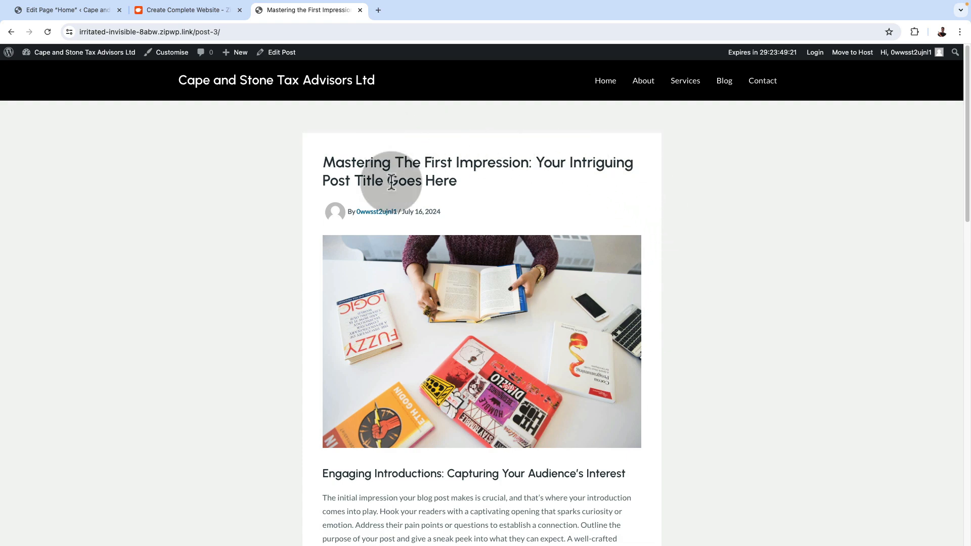
scroll(539, 399, "down", 5)
scroll(541, 398, "down", 13)
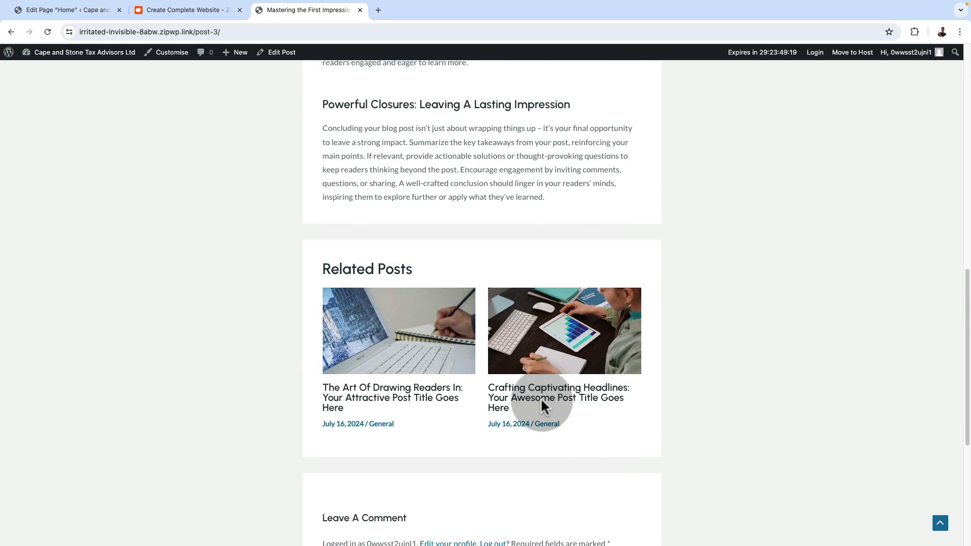
Open the Contact page and check its contact form, business contact details and social links
scroll(541, 396, "up", 13)
scroll(542, 400, "up", 5)
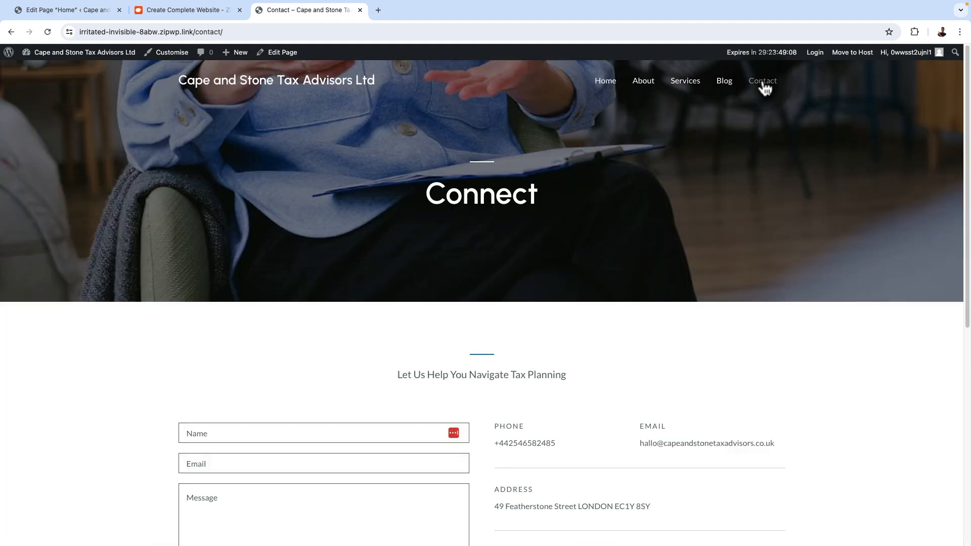
scroll(407, 351, "down", 4)
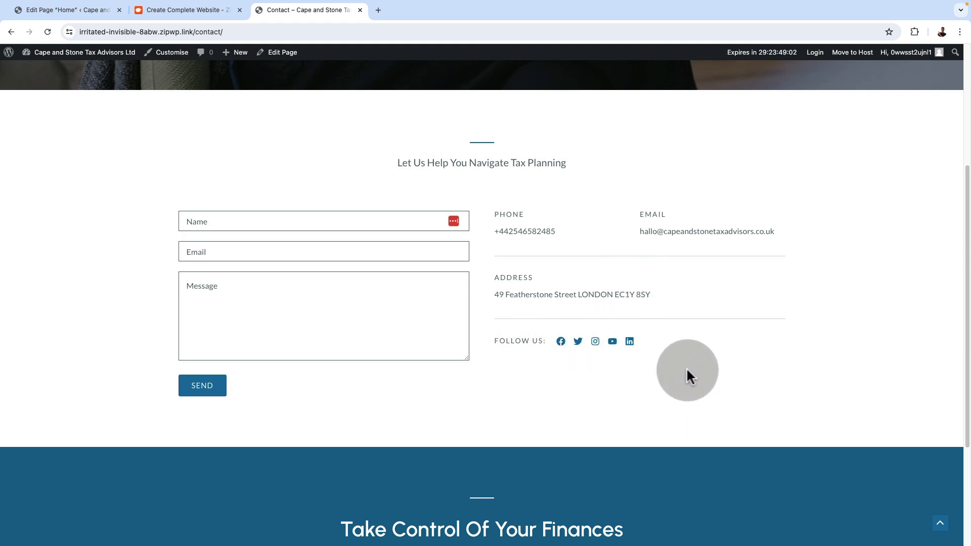
scroll(778, 408, "up", 2)
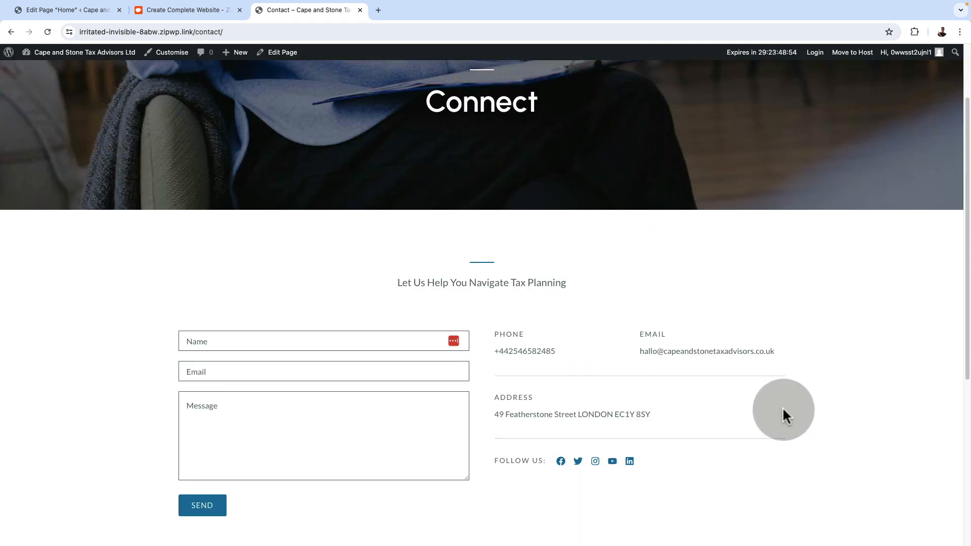
scroll(784, 410, "down", 5)
scroll(293, 117, "up", 7)
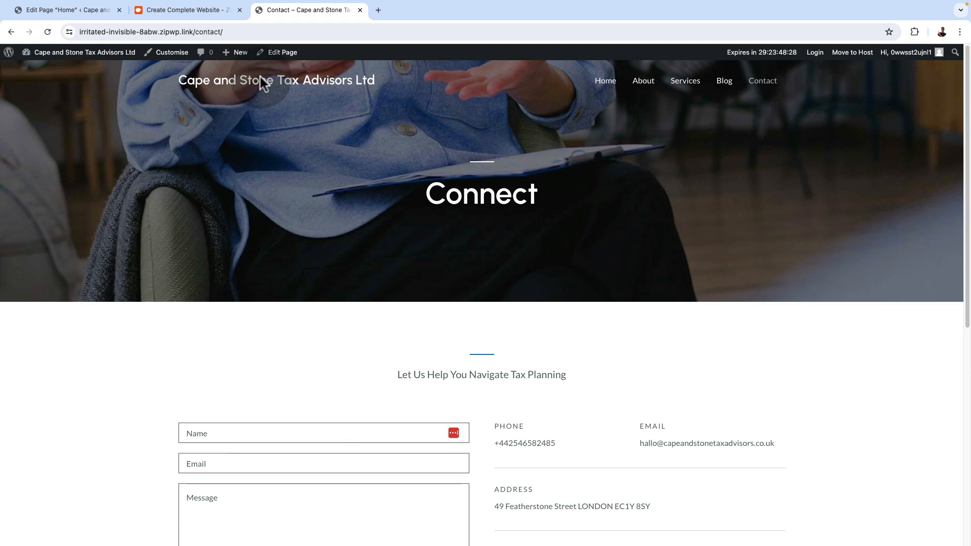
Return to ZipWP, close the website-ready screen and open the list of staging sites
left_click(183, 9)
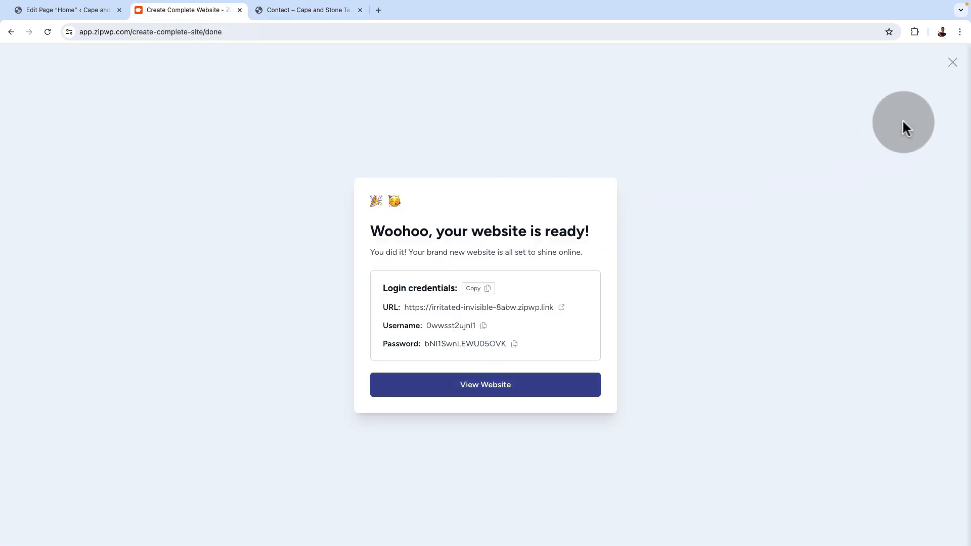
left_click(953, 63)
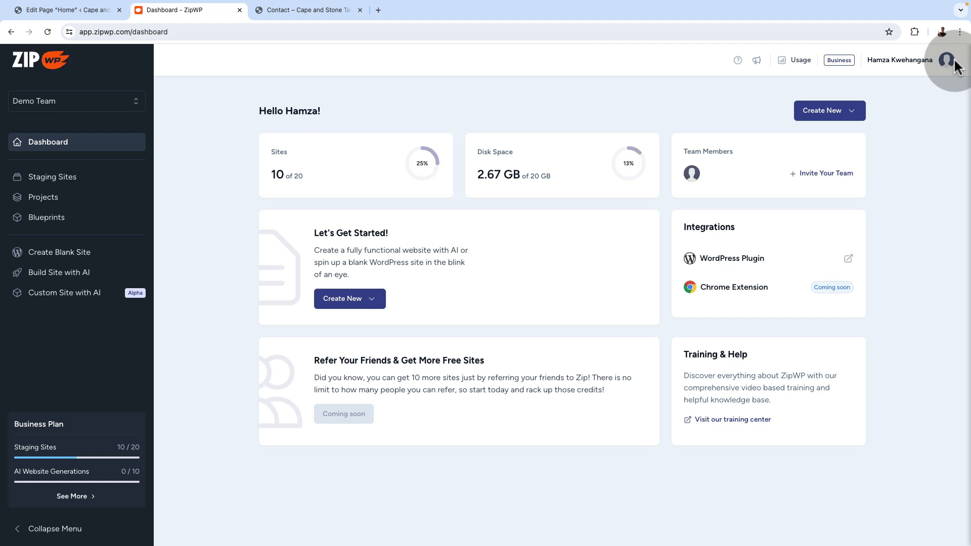
left_click(53, 185)
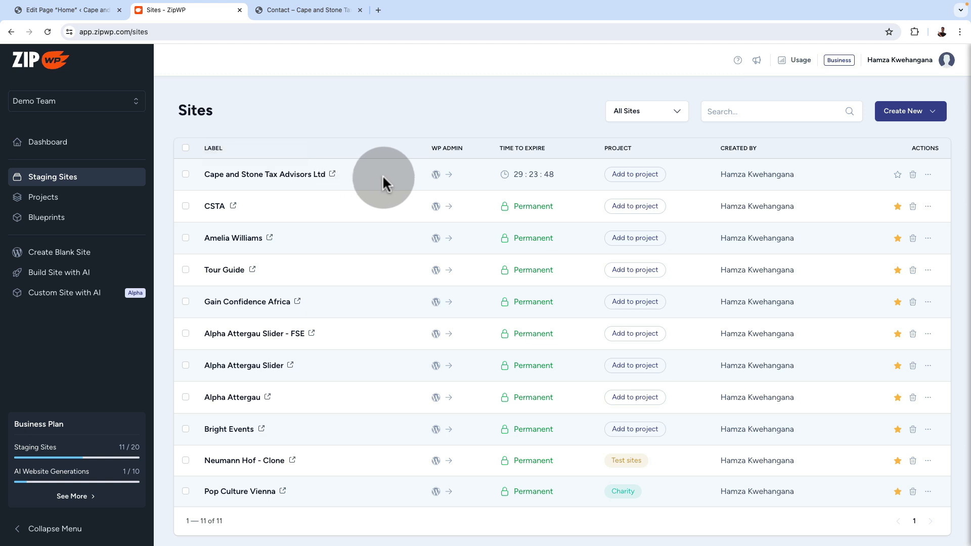
Open the WordPress admin of the Cape and Stone Tax Advisors Ltd site and show its installed themes
mouse_move(521, 173)
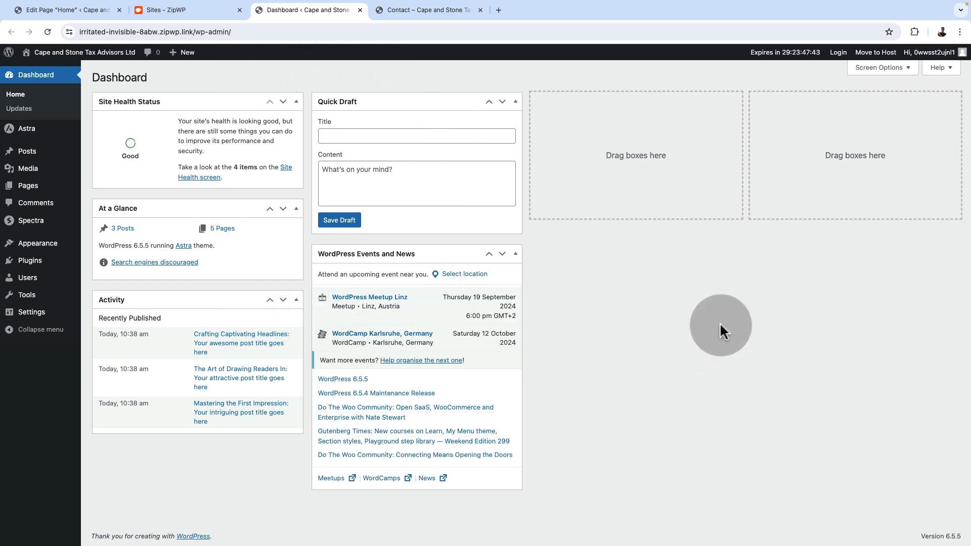
mouse_move(38, 243)
left_click(105, 246)
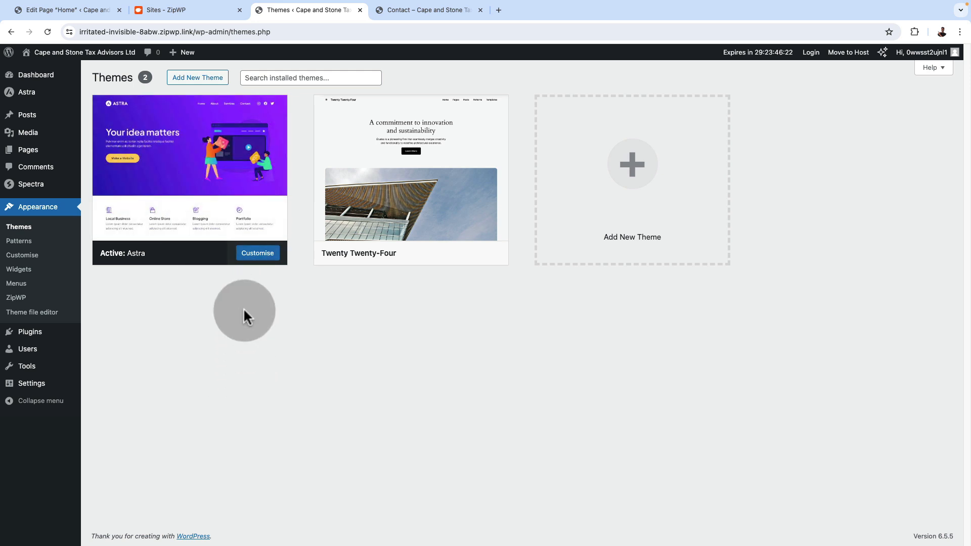
Check the installed plugins of the Cape and Stone Tax Advisors Ltd staging site and its list of pages
left_click(43, 334)
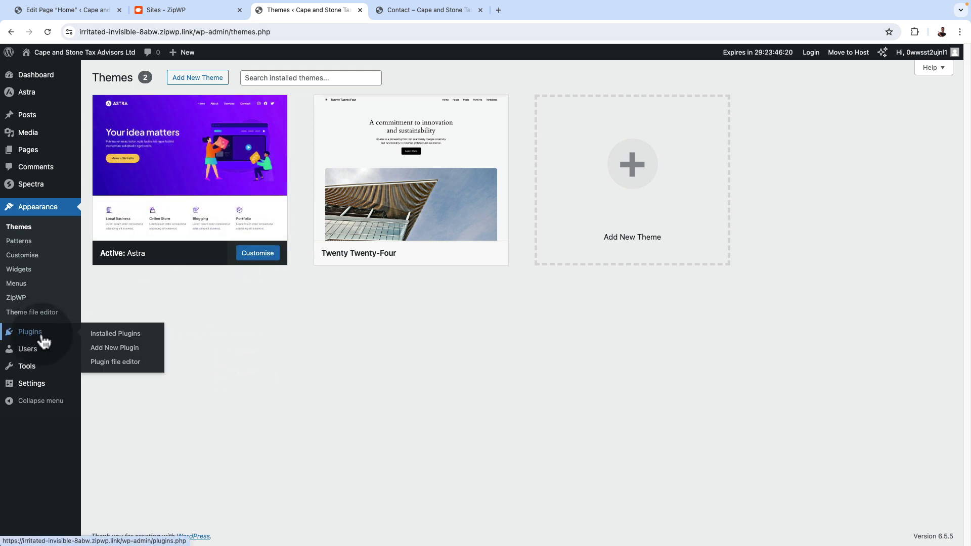
mouse_move(81, 342)
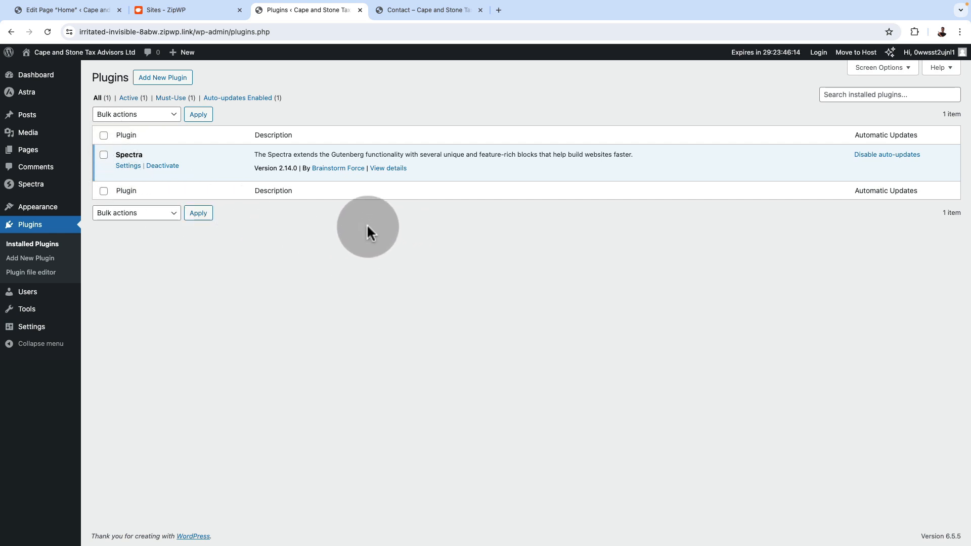
left_click(30, 150)
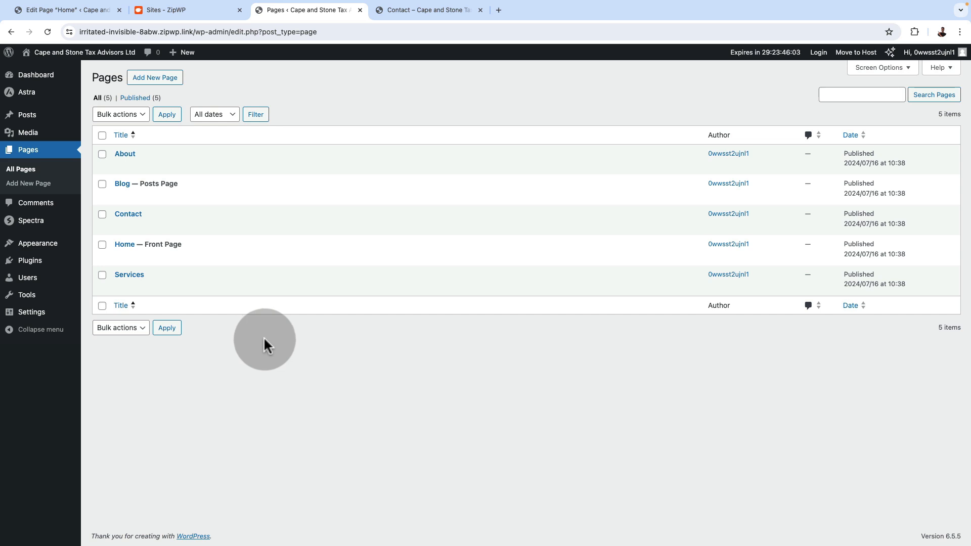
Look over the ZipWP staging sites list and the staging site's home page, returning to the WordPress pages list
left_click(192, 11)
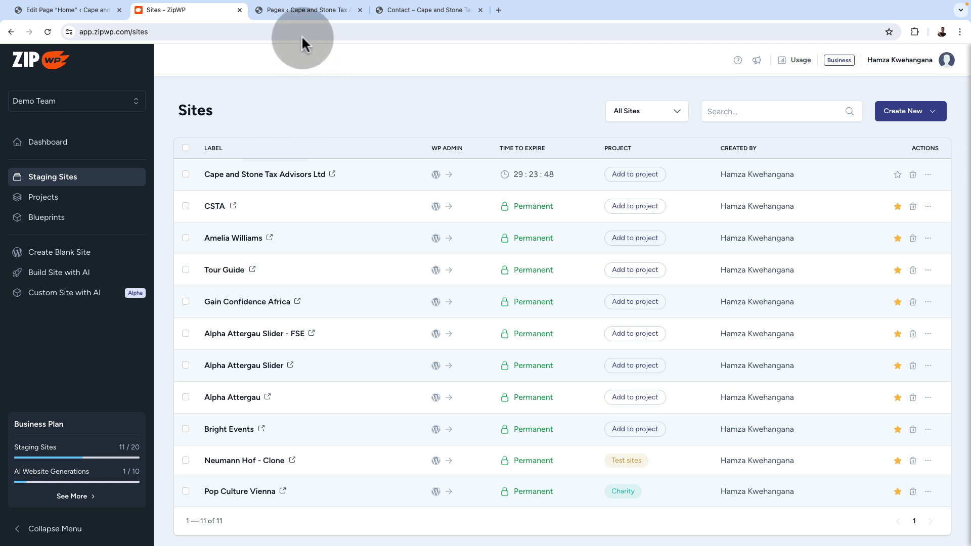
left_click(294, 10)
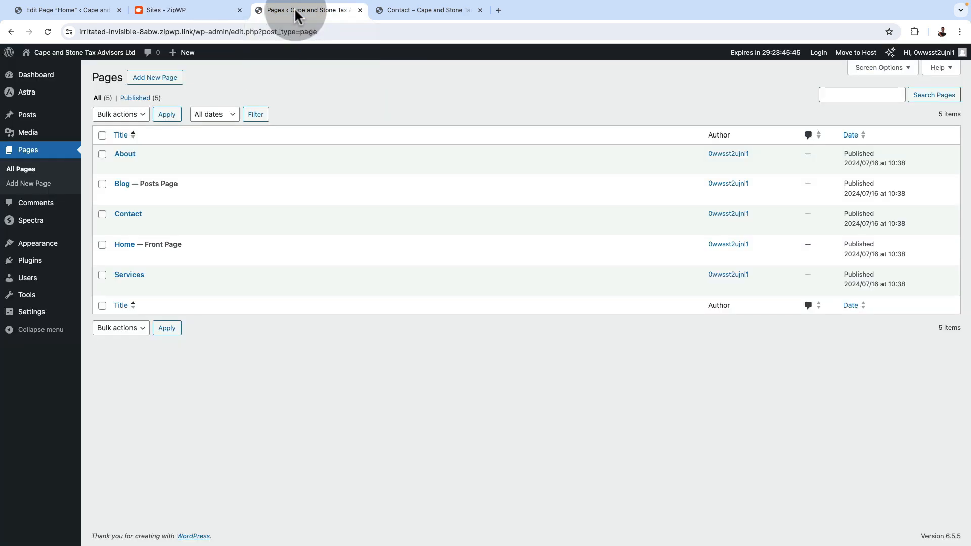
left_click(396, 8)
left_click(251, 86)
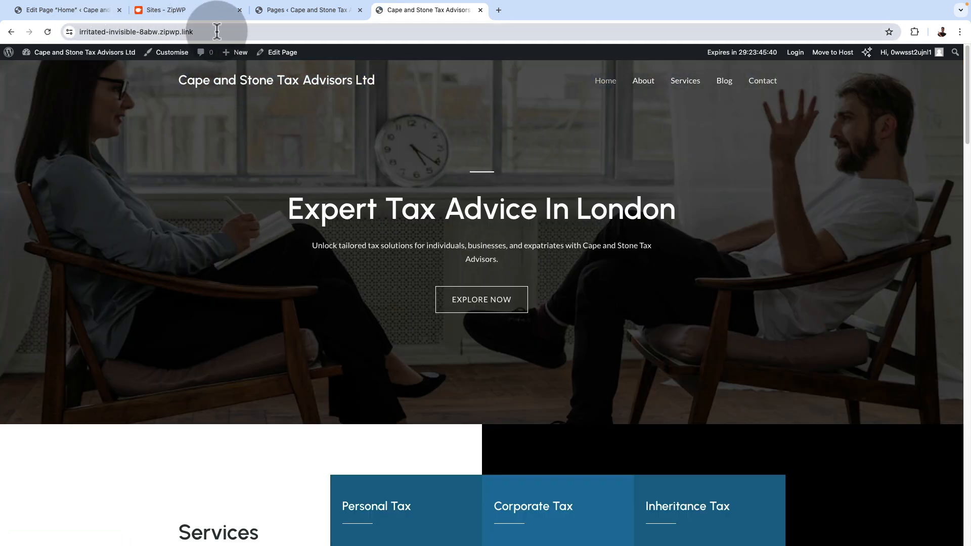
left_click(287, 10)
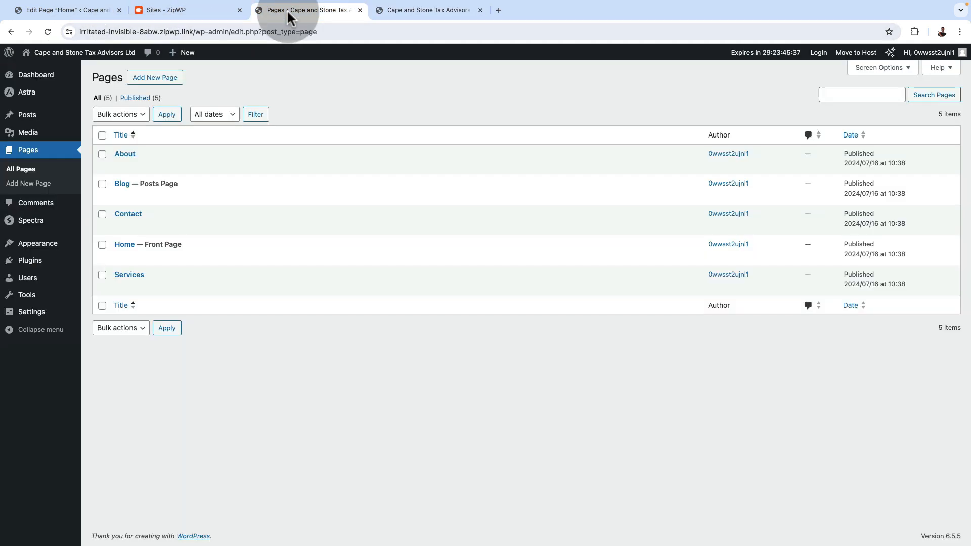
Search the plugin directory for wpvivid, and install and activate "Migration, Backup, Staging – WPvivid" on the staging site
mouse_move(25, 262)
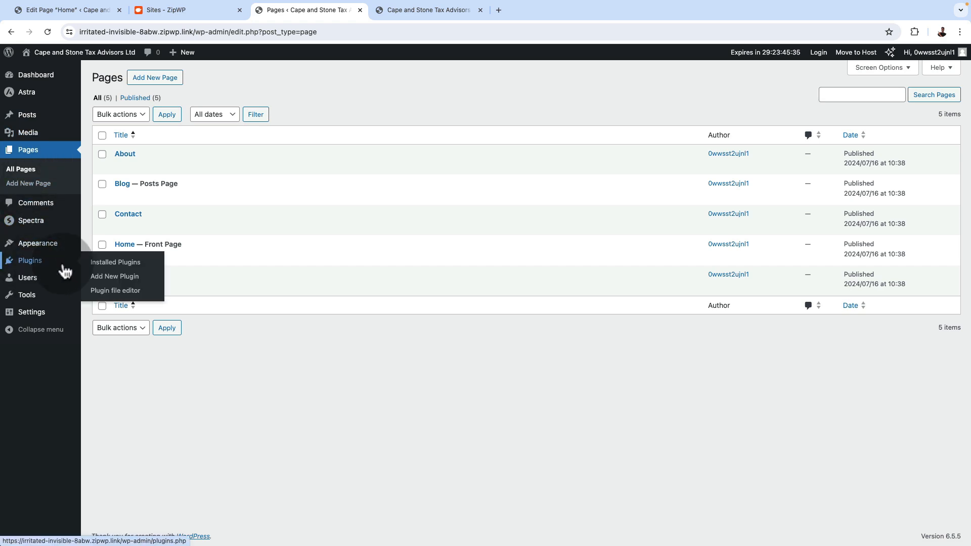
left_click(163, 77)
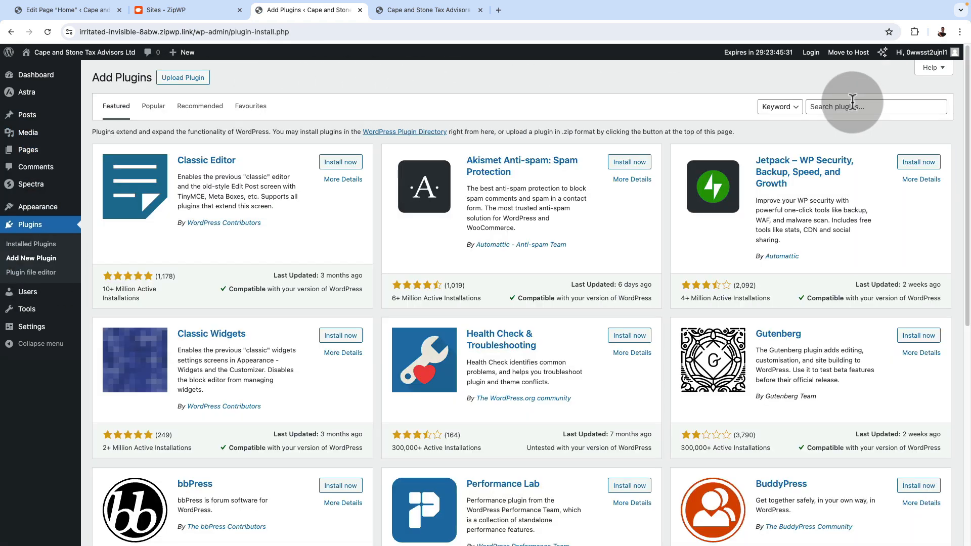
left_click(849, 105)
type("wpvivid")
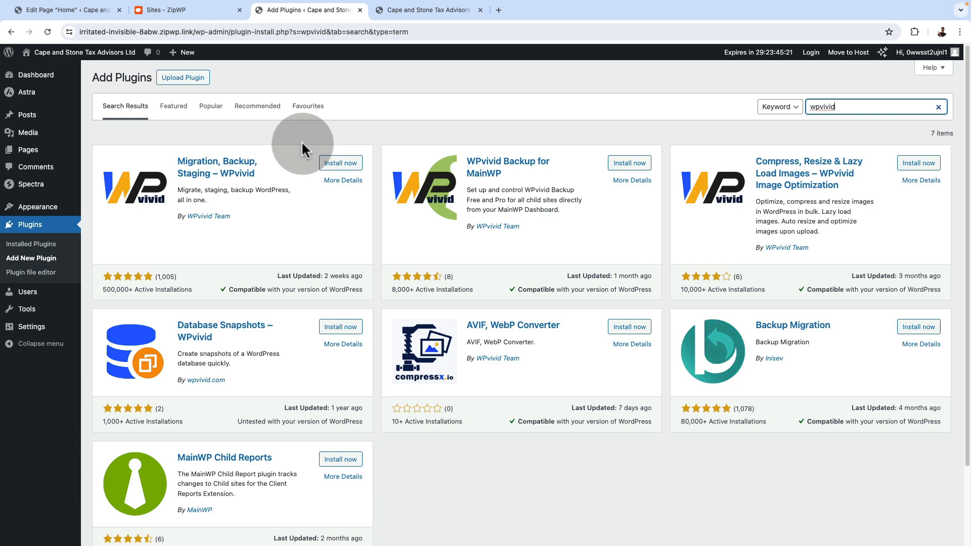
left_click(334, 165)
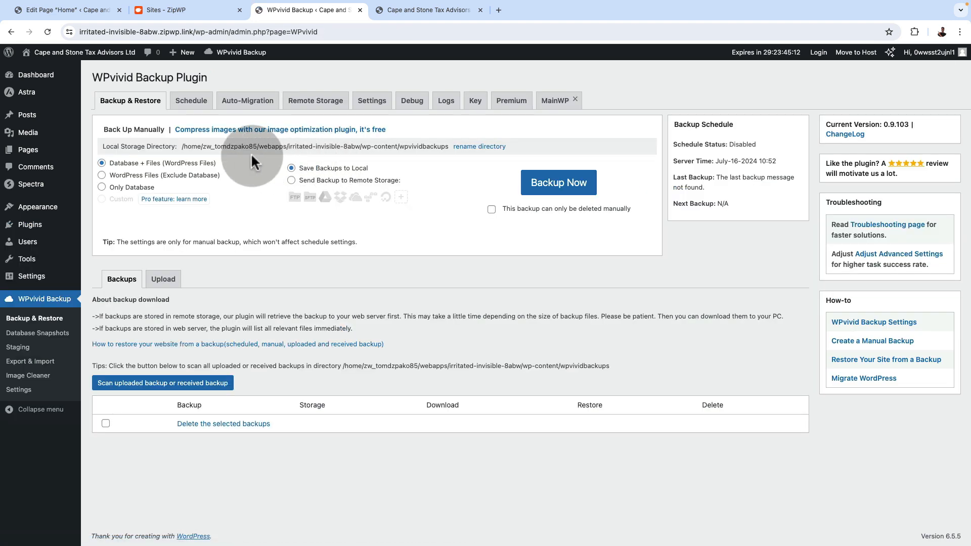
Create a local backup of the staging site's database and files with WPvivid and download the backup zip
left_click(556, 182)
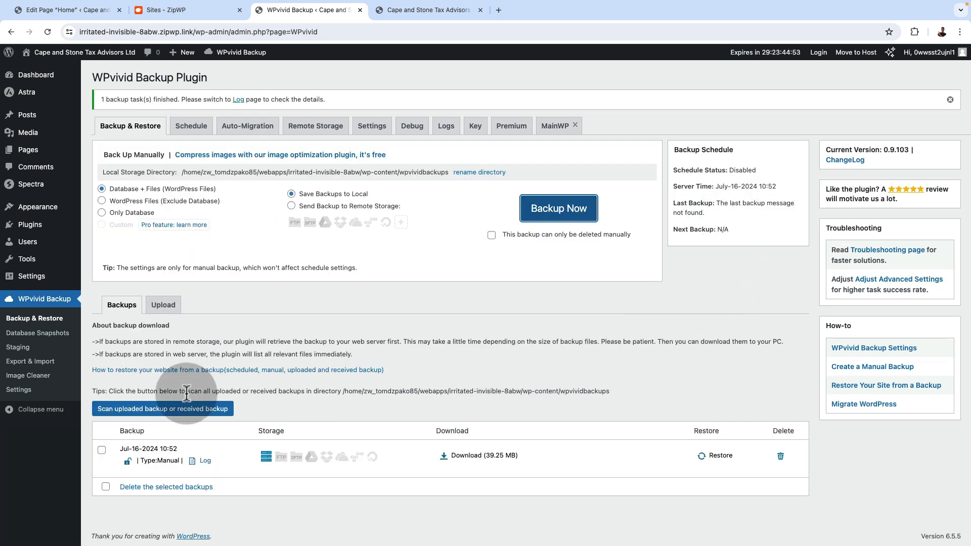
left_click(475, 456)
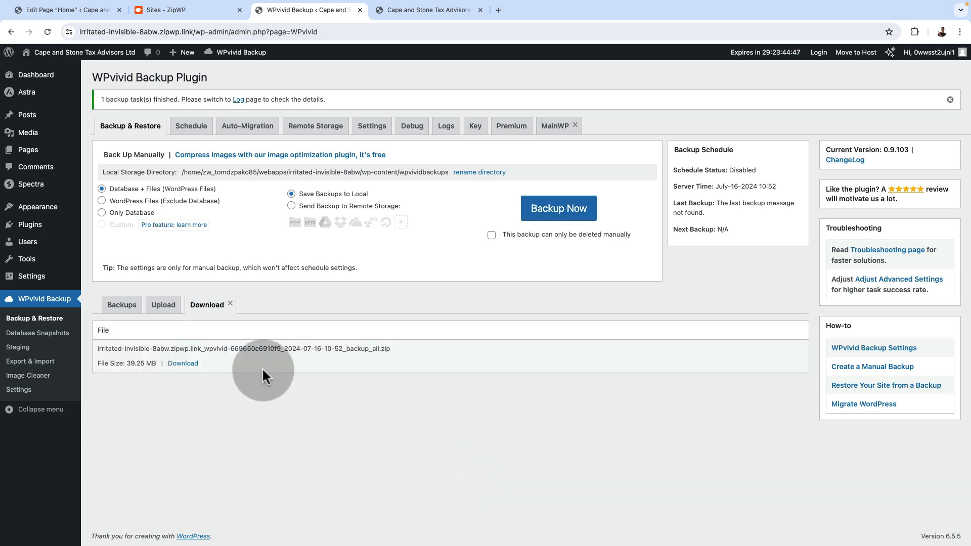
left_click(192, 364)
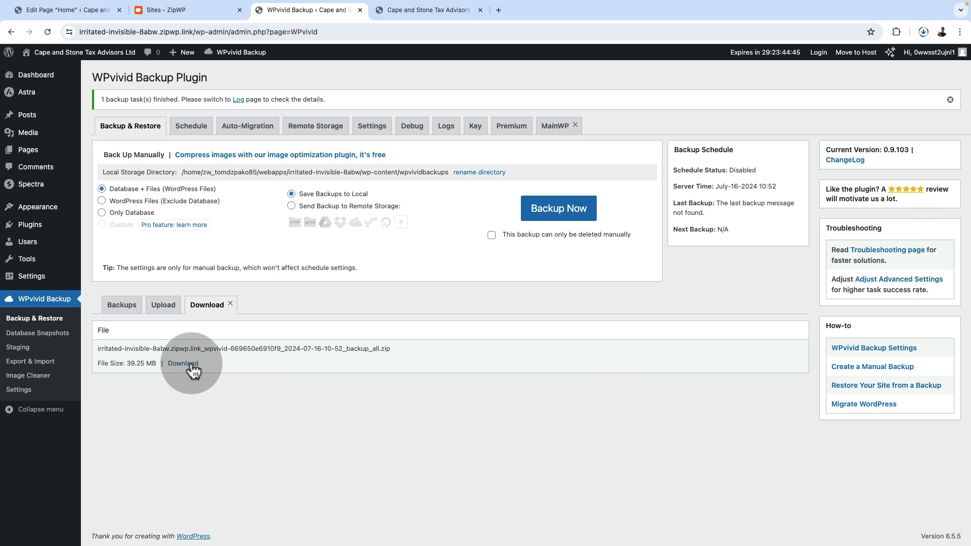
left_click(923, 32)
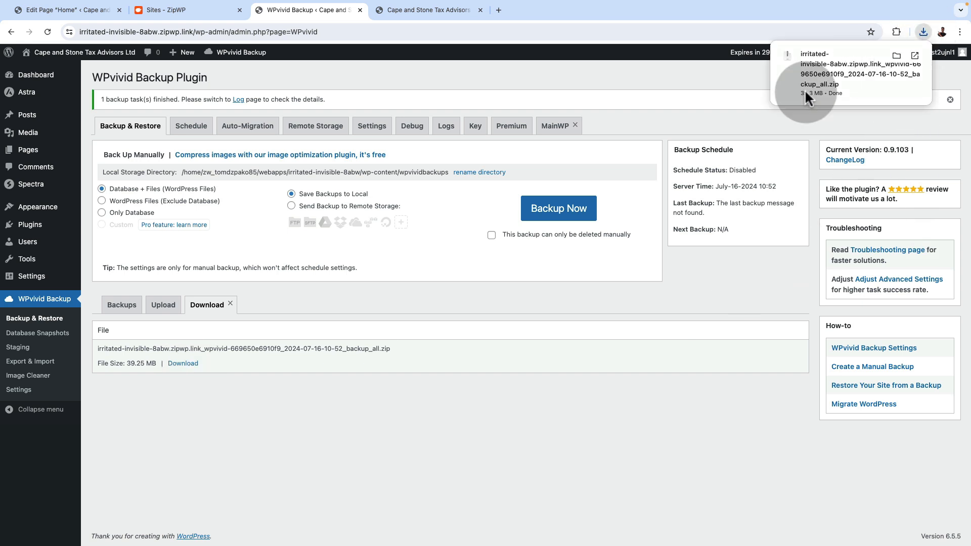
Close the staging site and ZipWP tabs and open the WordPress dashboard of easywptutorial.com
left_click(327, 10)
left_click(360, 9)
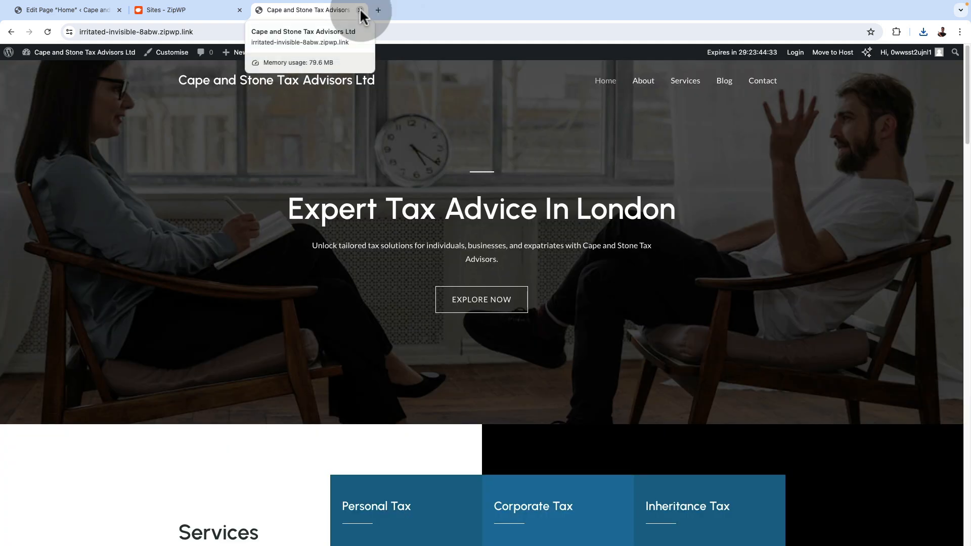
left_click(359, 10)
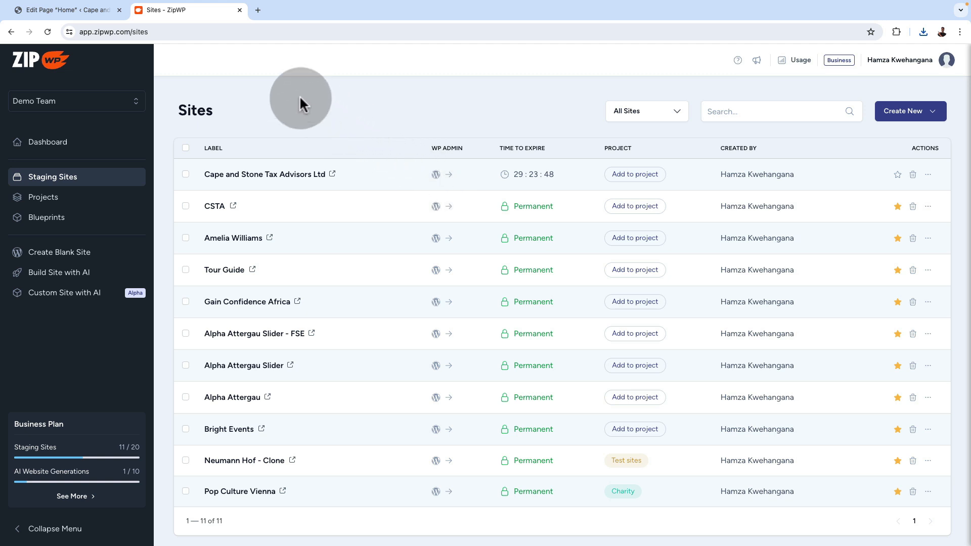
left_click(240, 11)
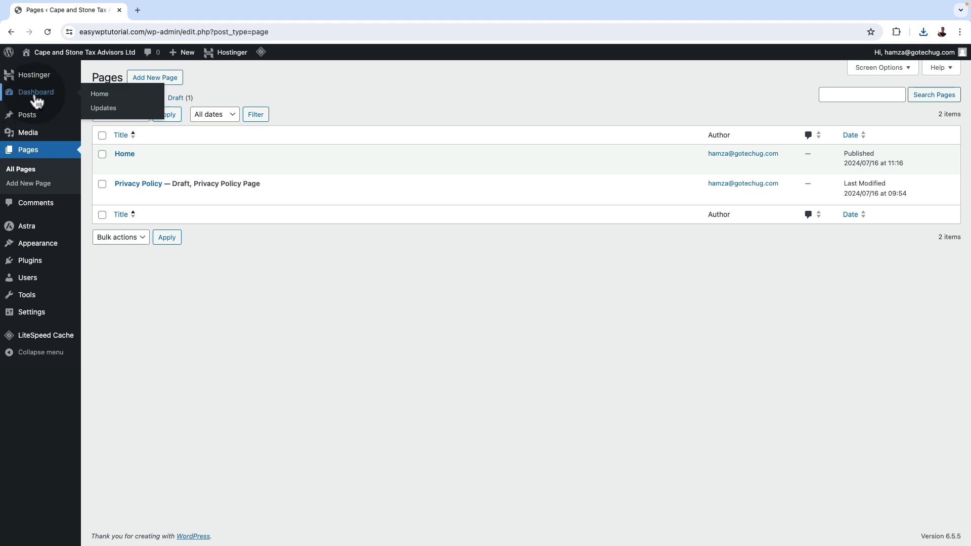
left_click(35, 98)
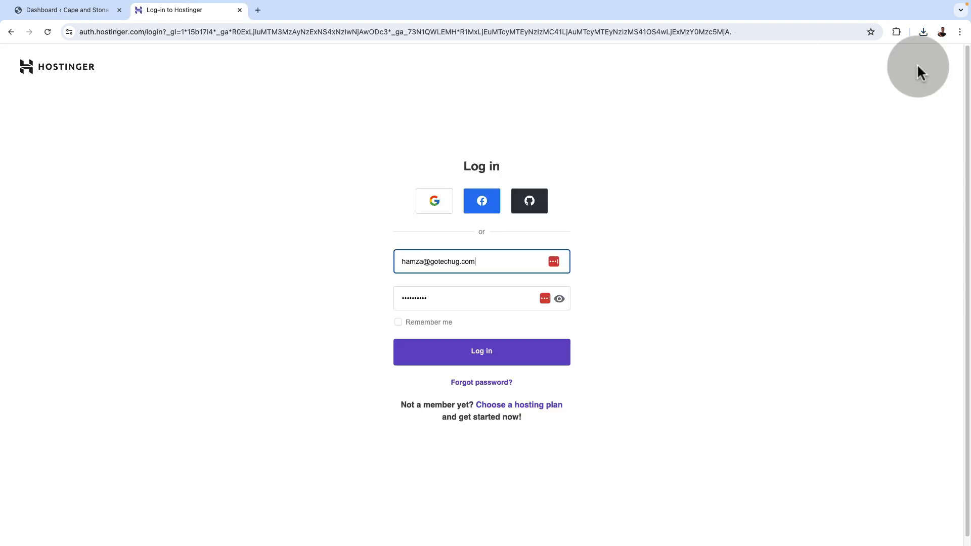
Open Hostinger's hPanel, find easywptutorial.com among the websites and enter its WordPress admin from its hosting dashboard
left_click(481, 352)
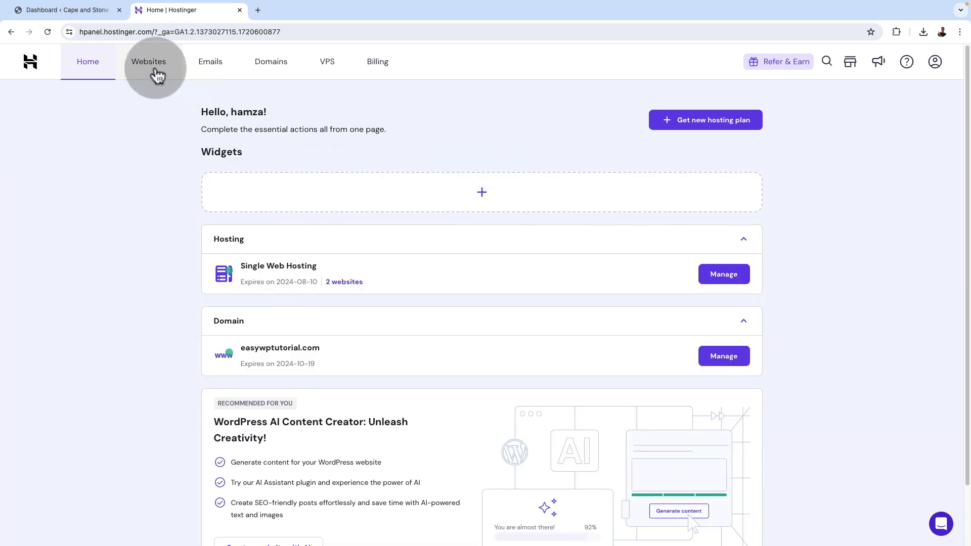
left_click(151, 68)
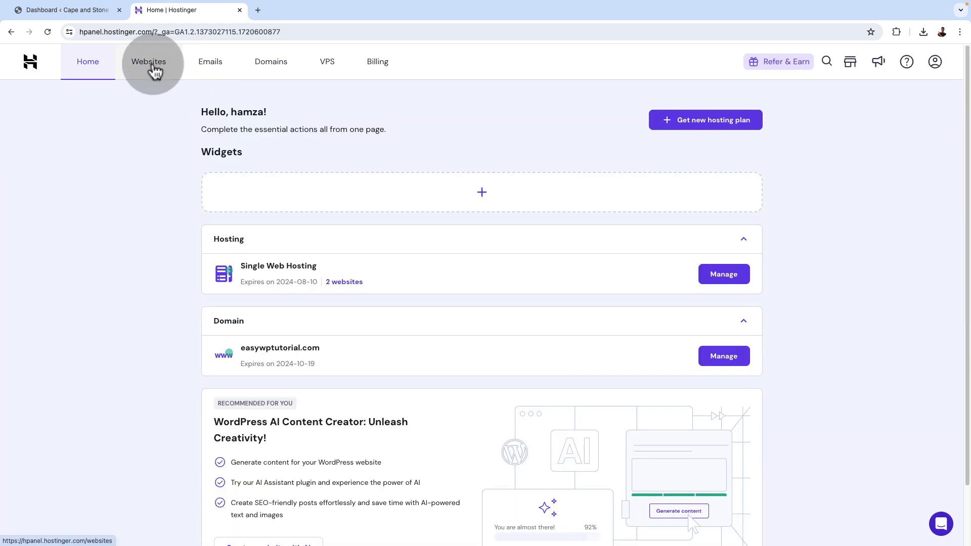
left_click(151, 69)
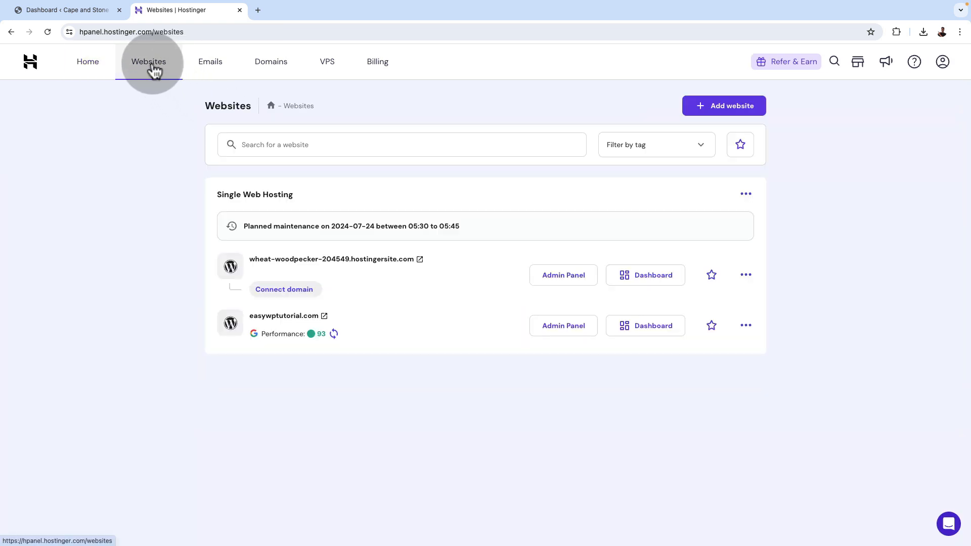
mouse_move(301, 336)
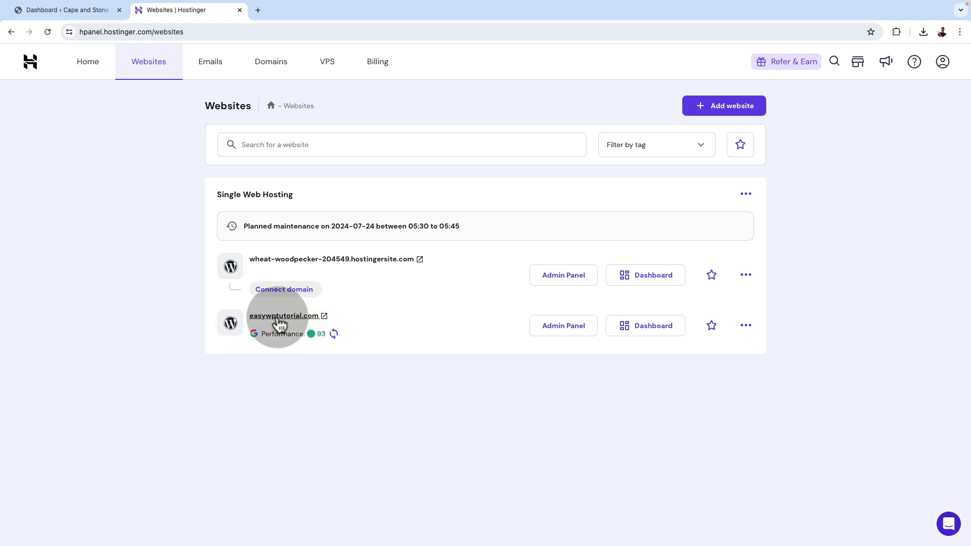
left_click(645, 325)
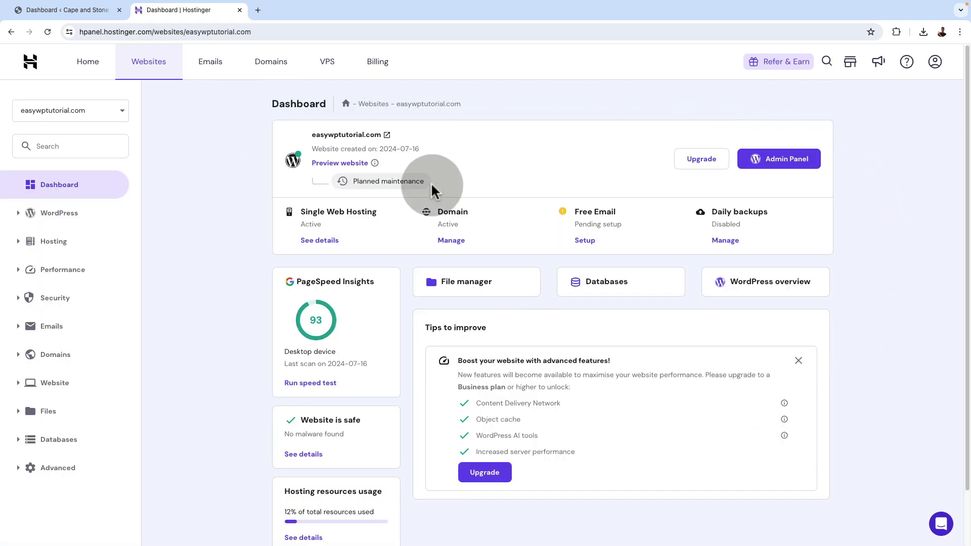
left_click(779, 166)
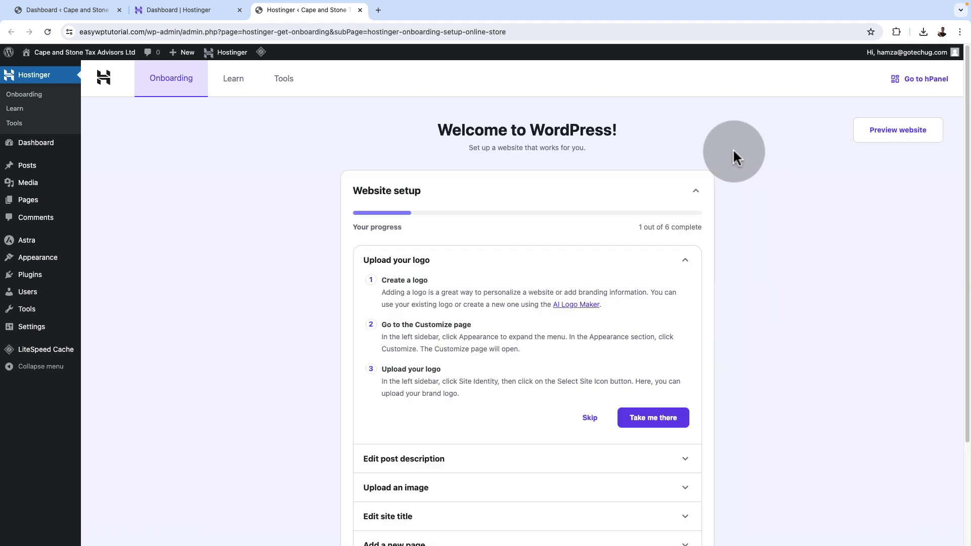
Go to easywptutorial.com/wp-admin in a new browser tab to reach the WordPress admin directly
left_click(378, 10)
type("eas")
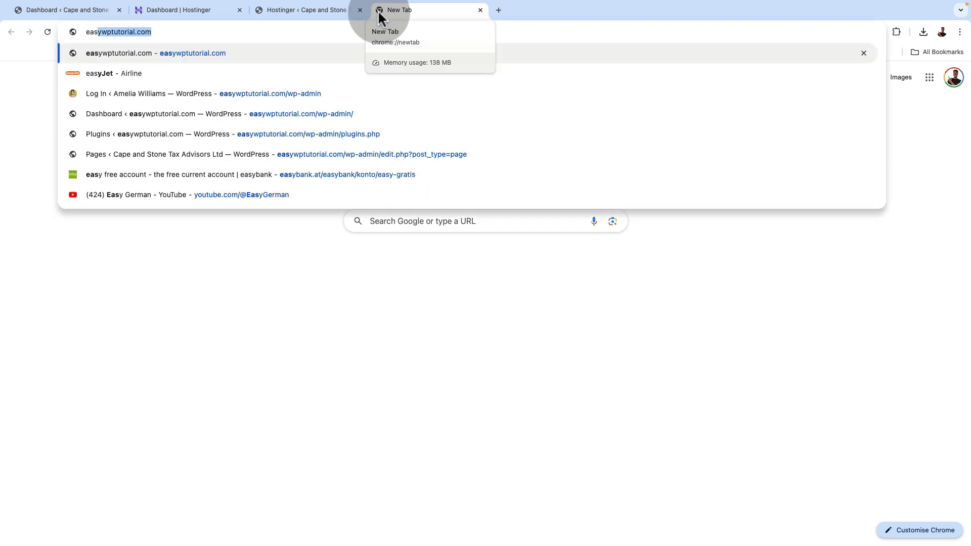
key("Right")
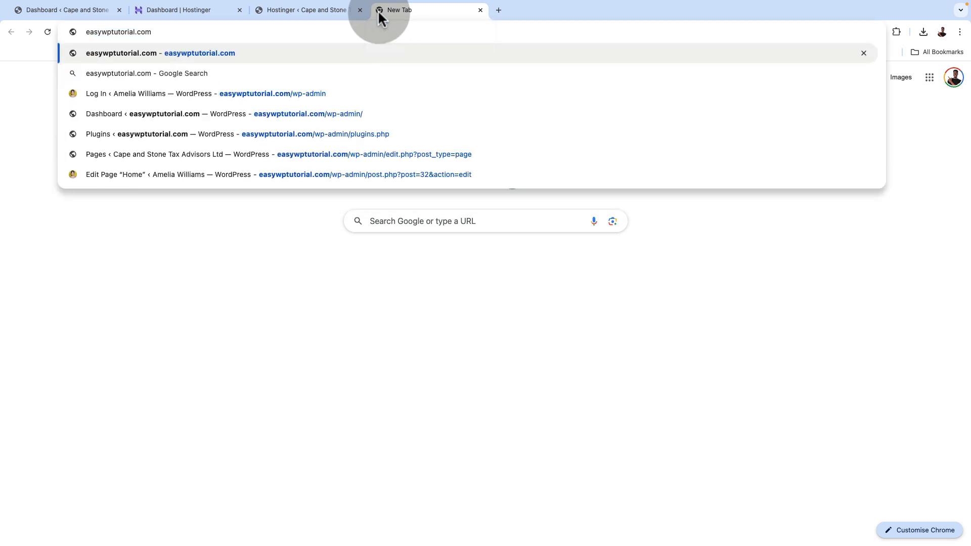
type("/wp")
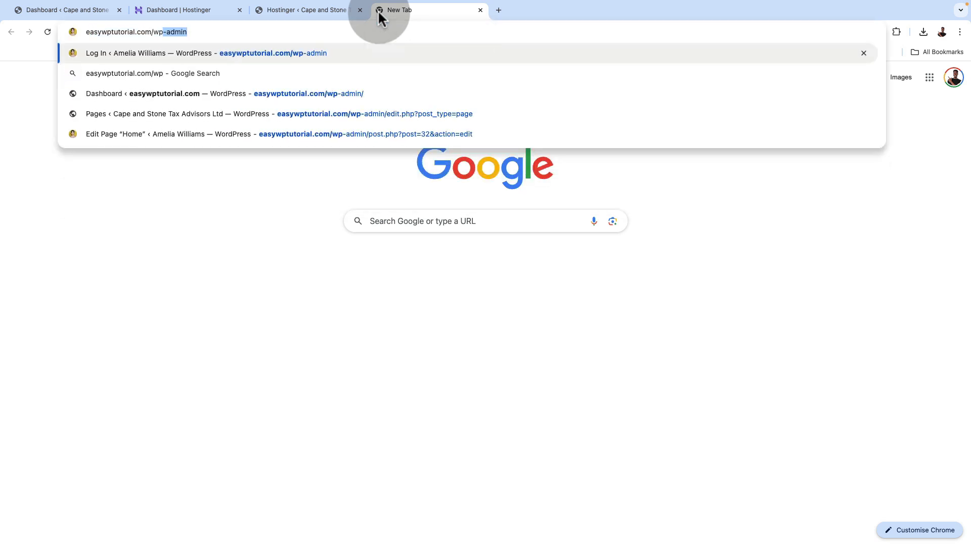
key("Return")
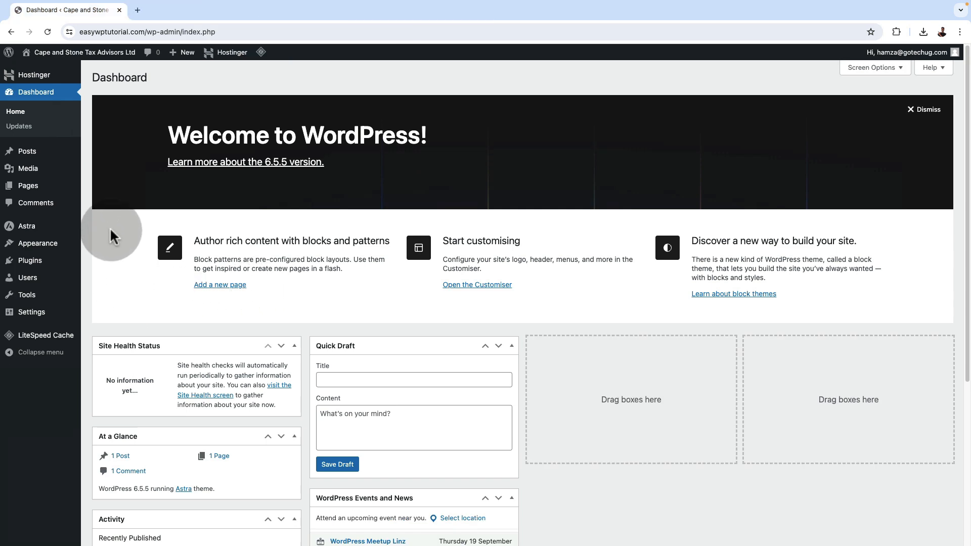
Find wpvivid in the easywptutorial.com plugin directory, and install and activate "Migration, Backup, Staging – WPvivid"
mouse_move(37, 267)
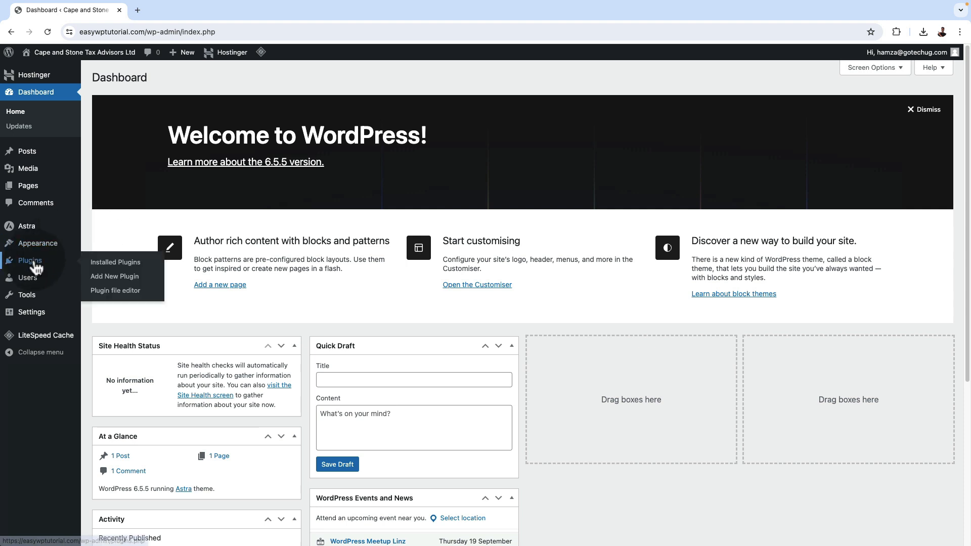
left_click(102, 269)
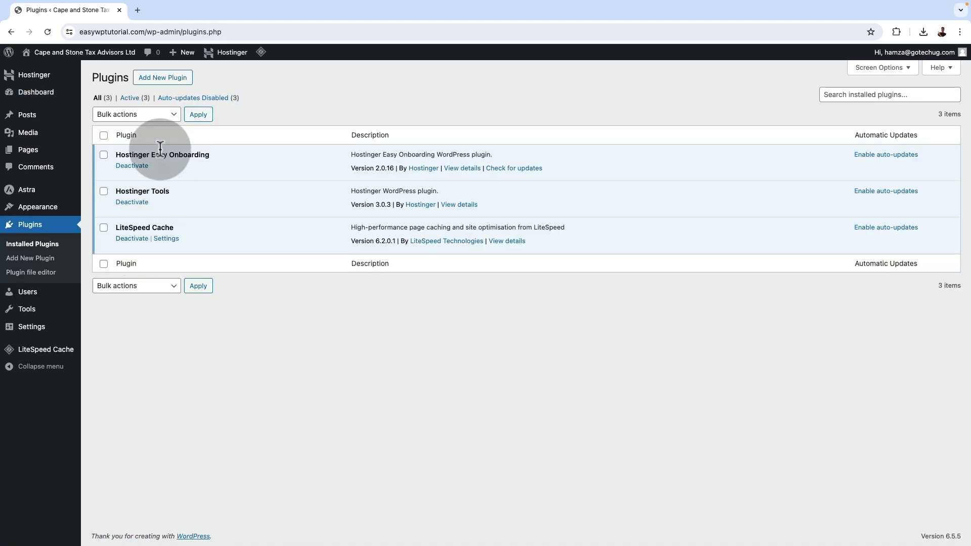
left_click(152, 81)
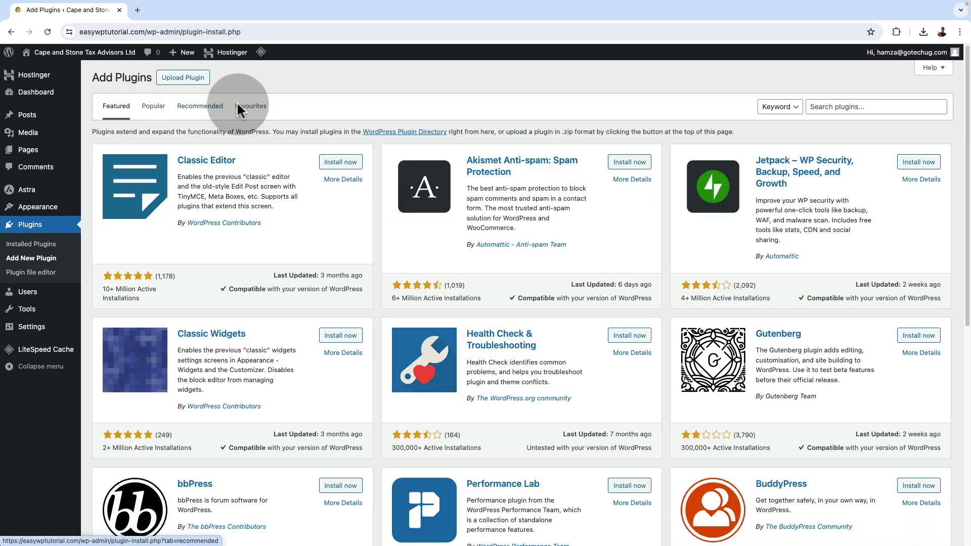
left_click(845, 107)
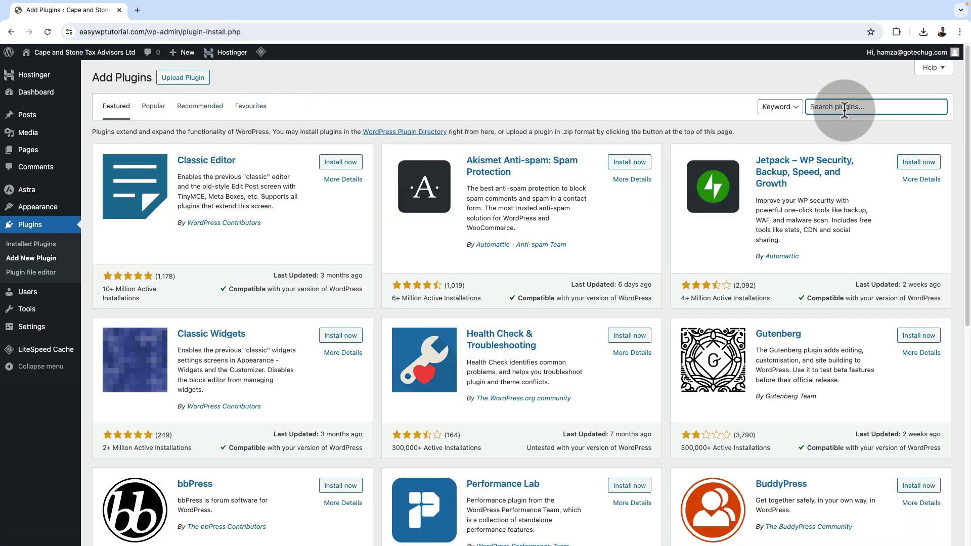
type("wpvivid")
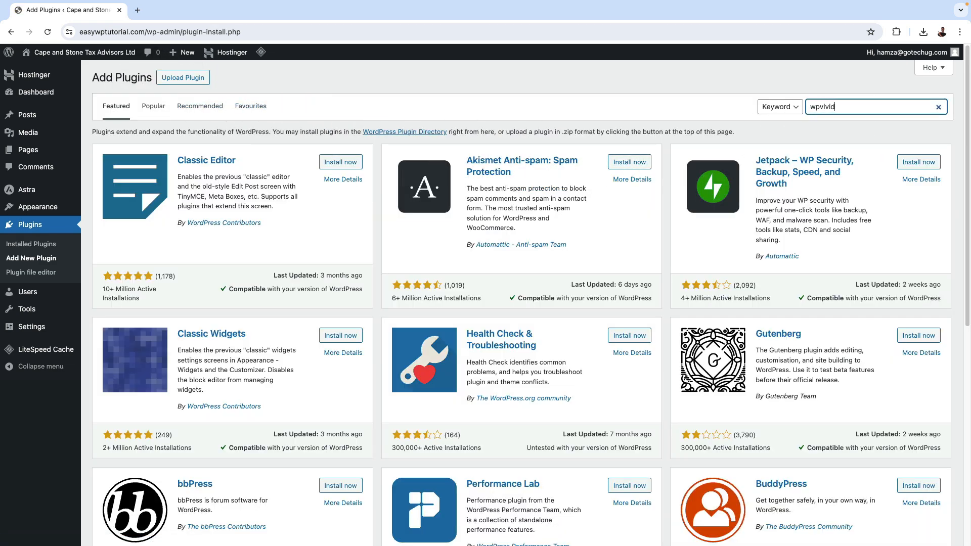
left_click(340, 165)
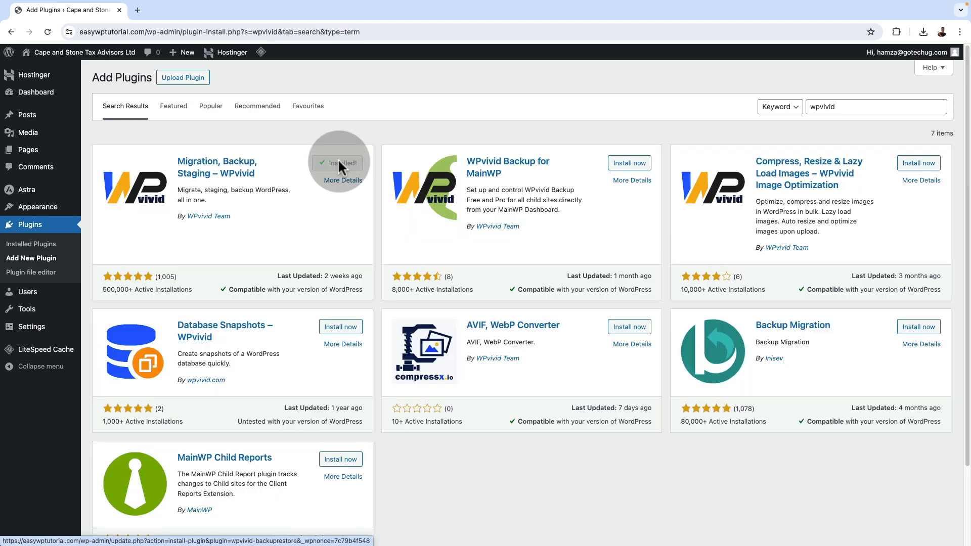
left_click(338, 169)
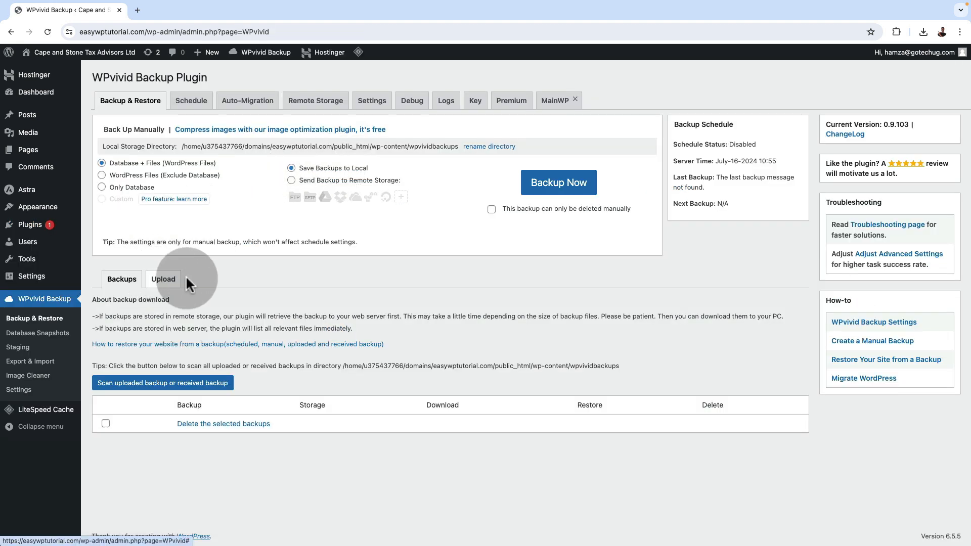
left_click(167, 282)
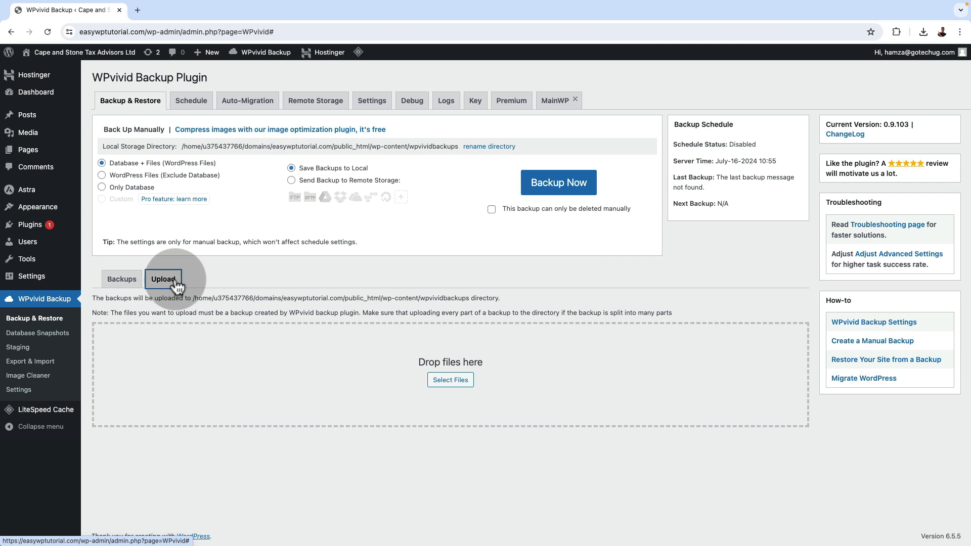
left_click(447, 387)
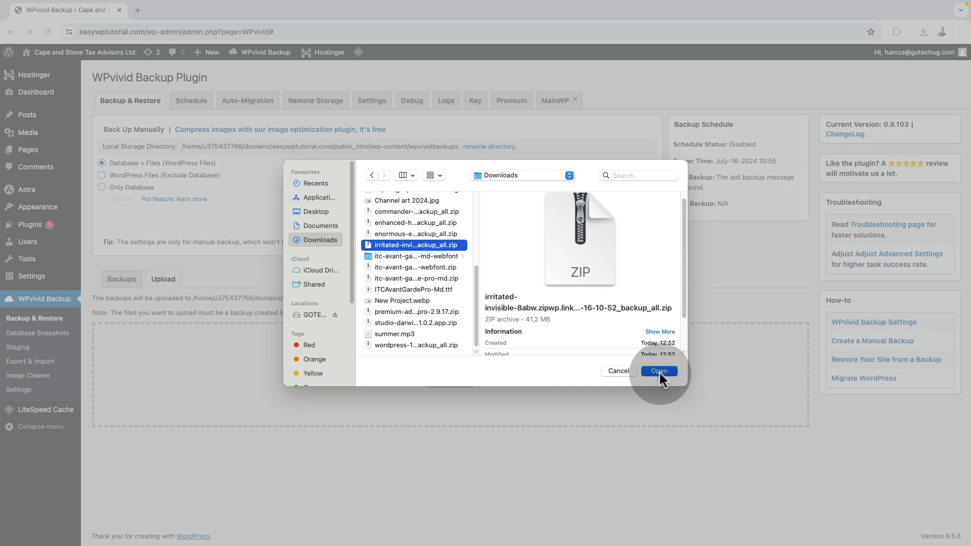
left_click(661, 373)
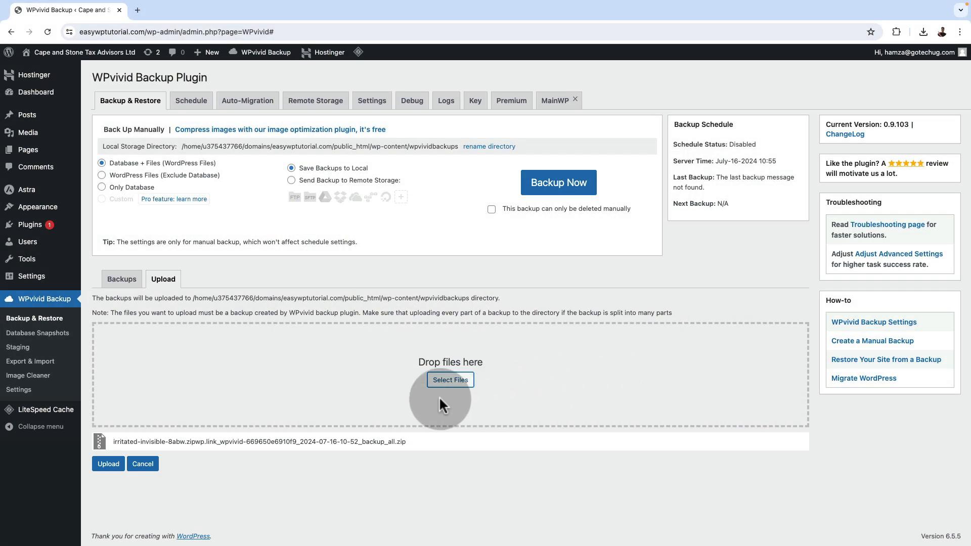
left_click(108, 464)
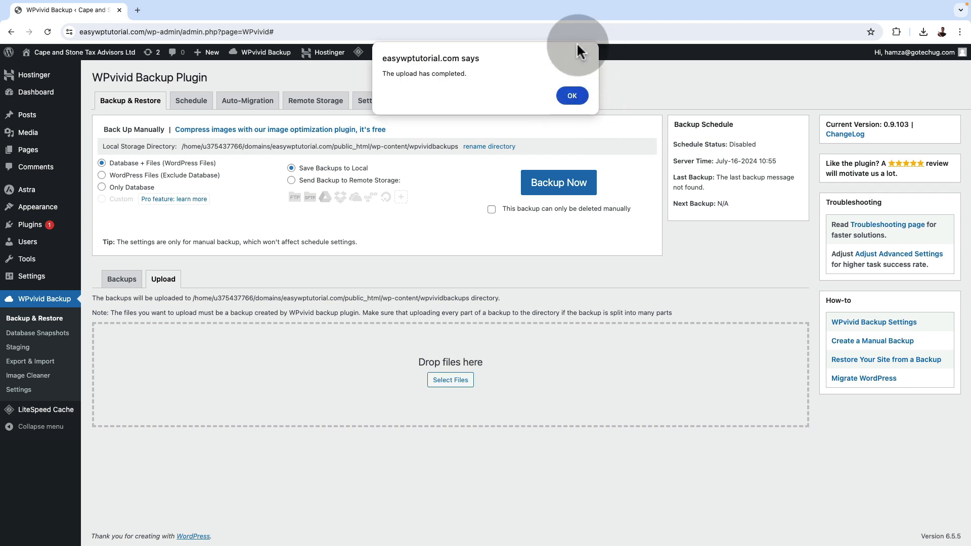
left_click(571, 96)
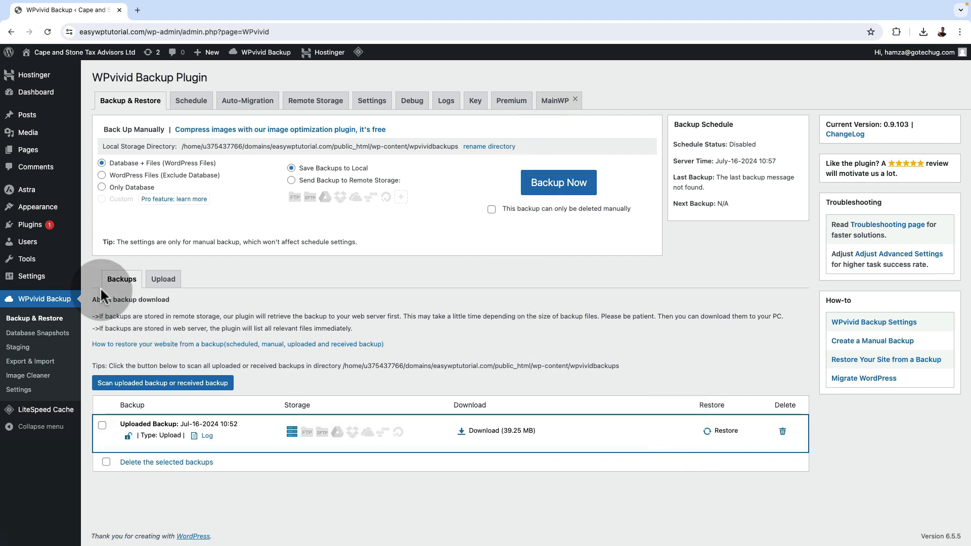
Restore easywptutorial.com from the uploaded Jul-16-2024 10:52 backup and acknowledge the restore dialogs
left_click(723, 431)
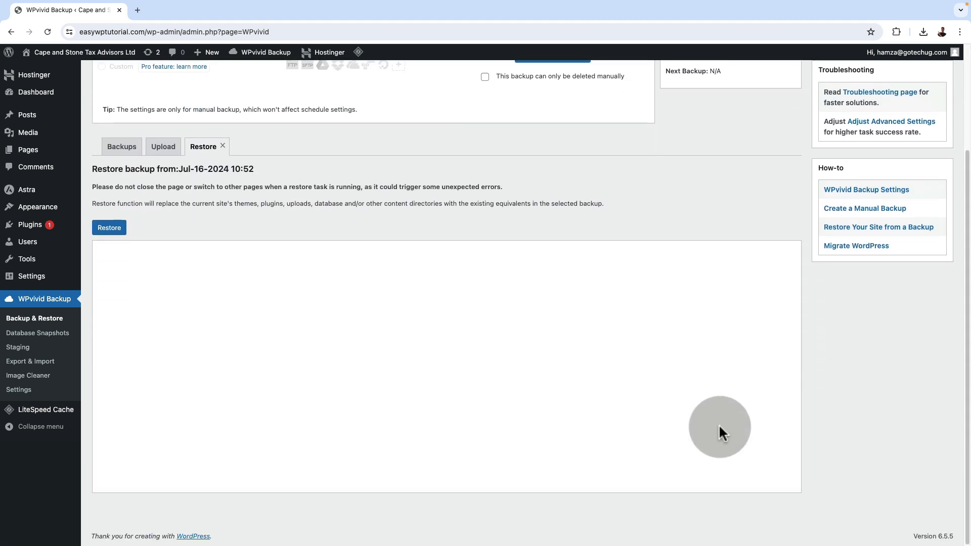
left_click(110, 228)
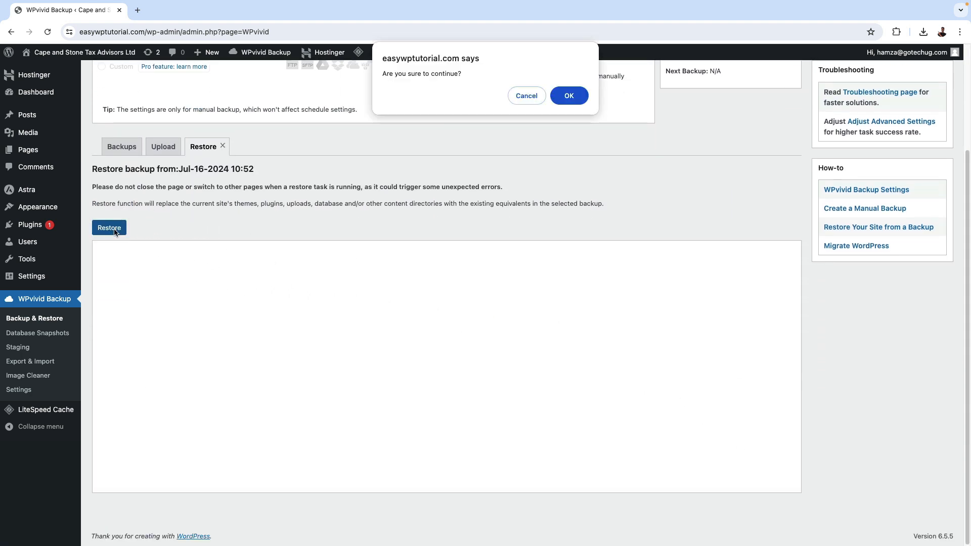
left_click(572, 96)
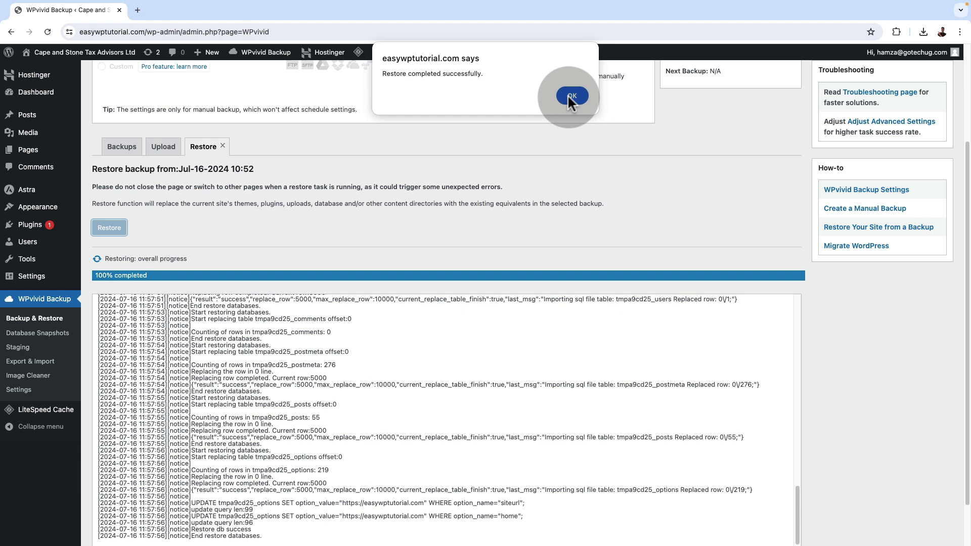
left_click(570, 96)
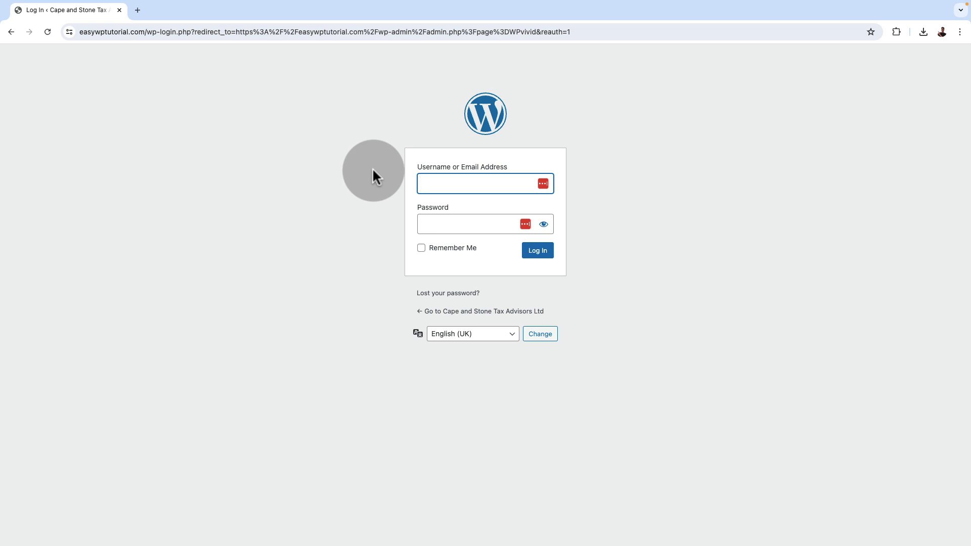
Open ZipWP in a new browser tab and bring up the login credentials of the Cape and Stone Tax Advisors Ltd staging site
left_click(137, 10)
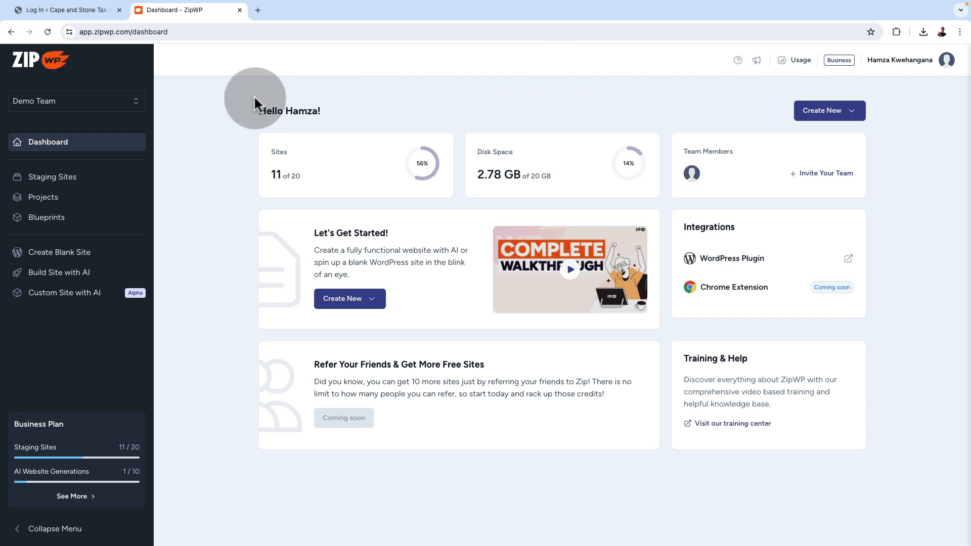
left_click(66, 179)
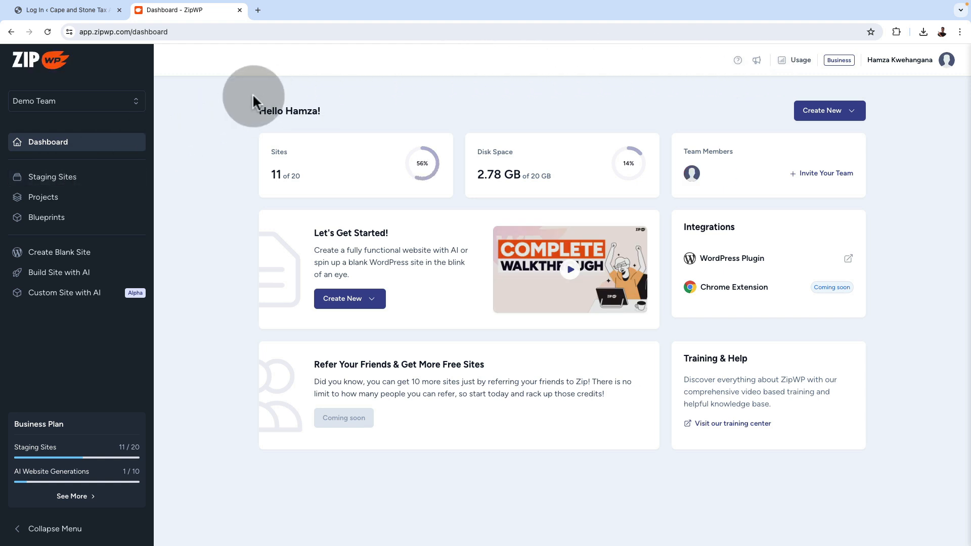
left_click(64, 180)
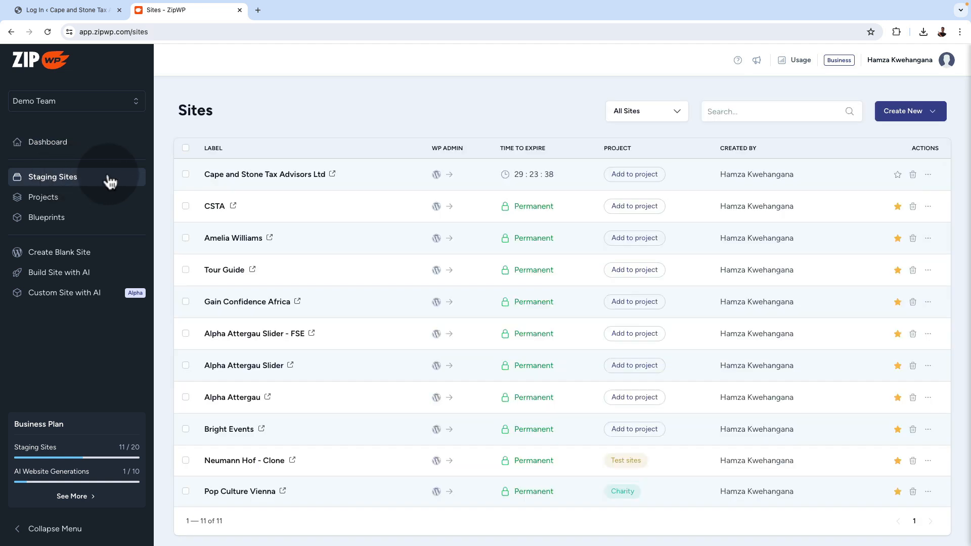
left_click(253, 175)
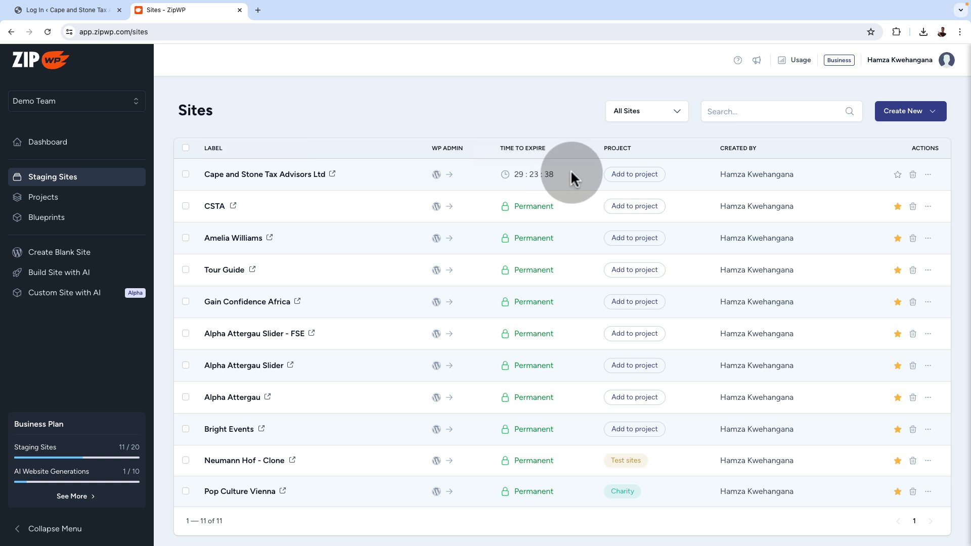
left_click(928, 175)
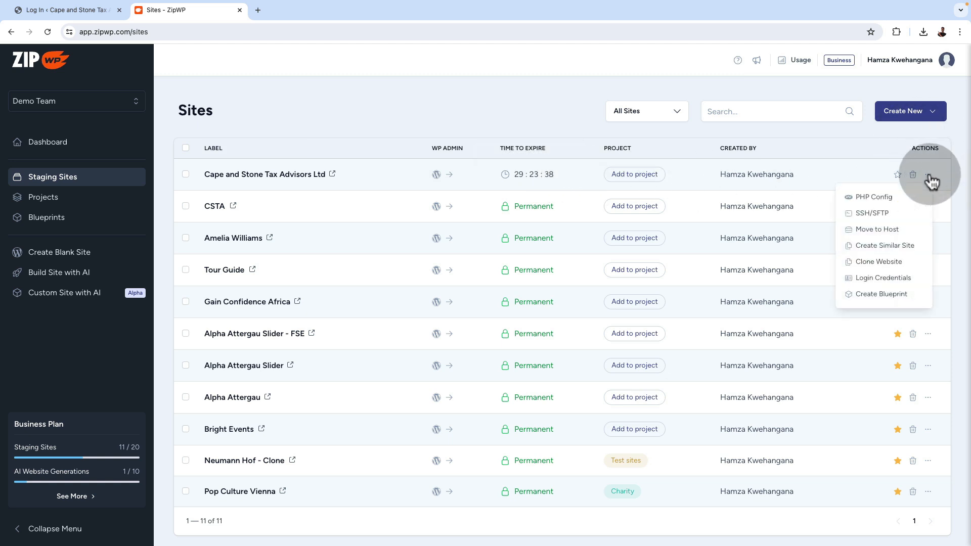
left_click(882, 278)
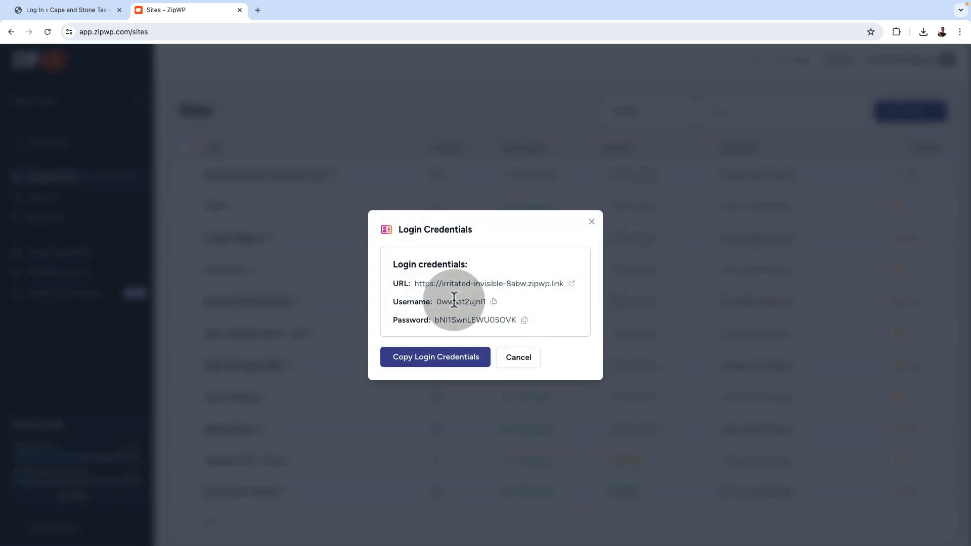
Copy the staging site's username and password into the easywptutorial.com login form, log in, and dismiss the offer to save the password
left_click(493, 302)
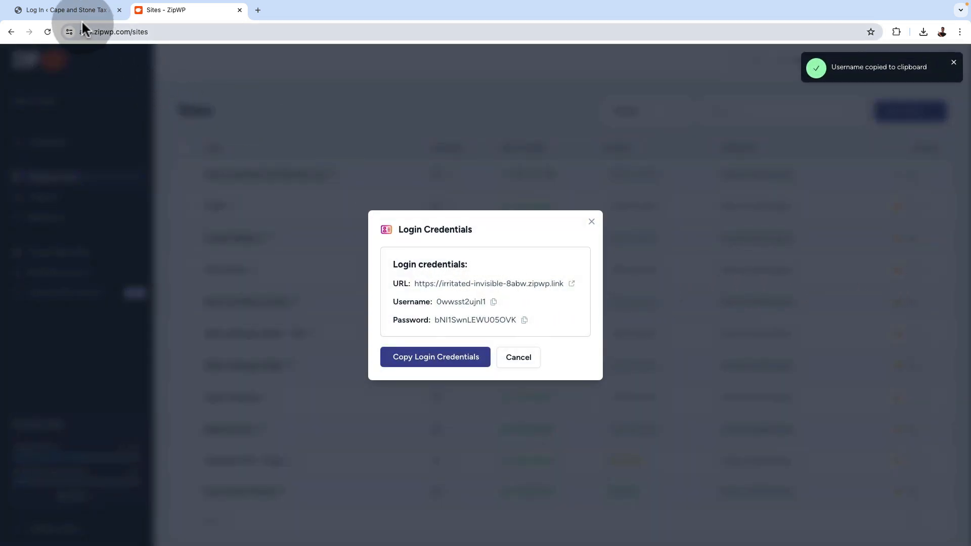
left_click(75, 10)
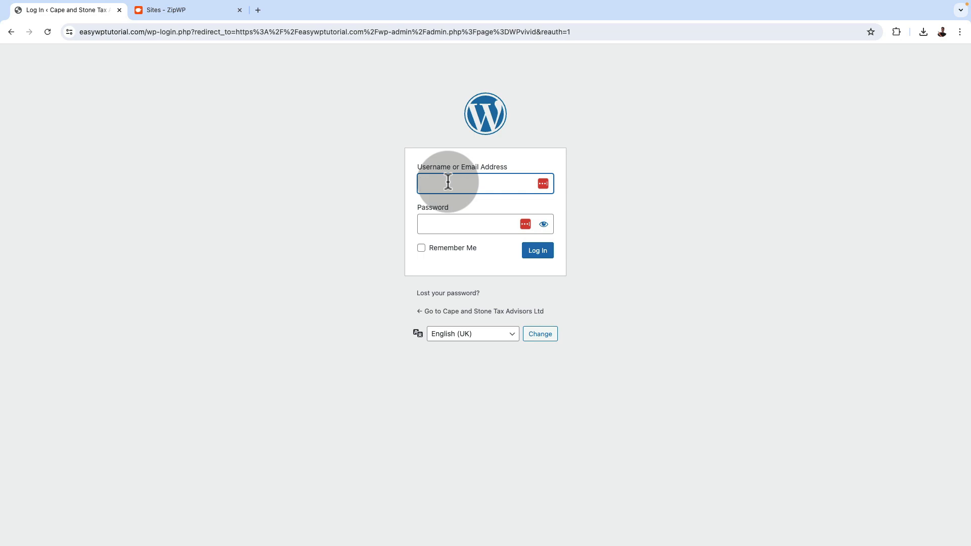
key("ctrl+v")
left_click(202, 10)
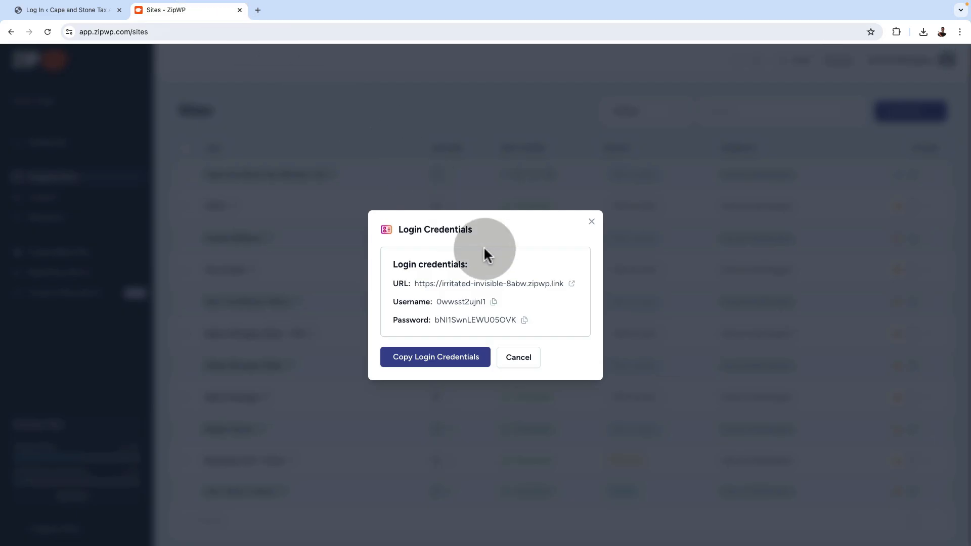
left_click(524, 320)
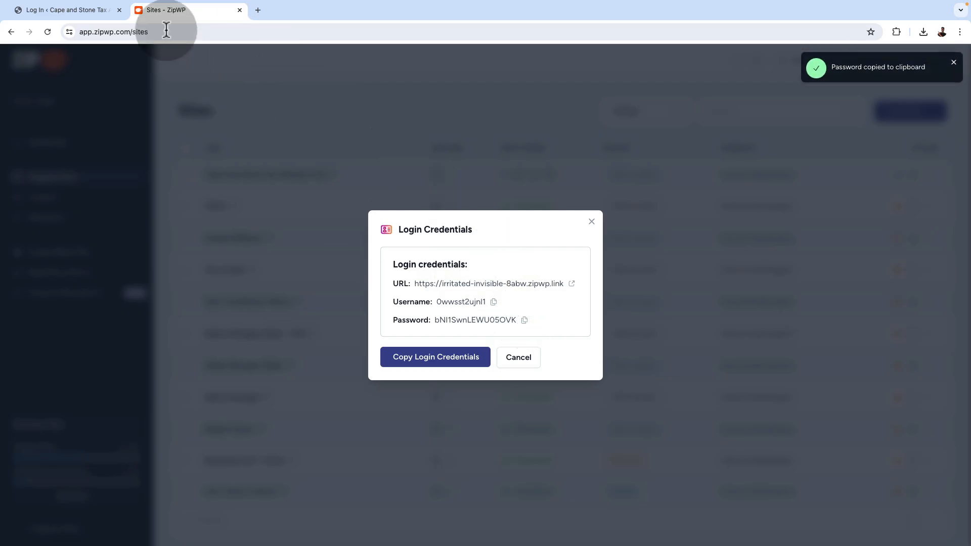
left_click(84, 7)
left_click(460, 223)
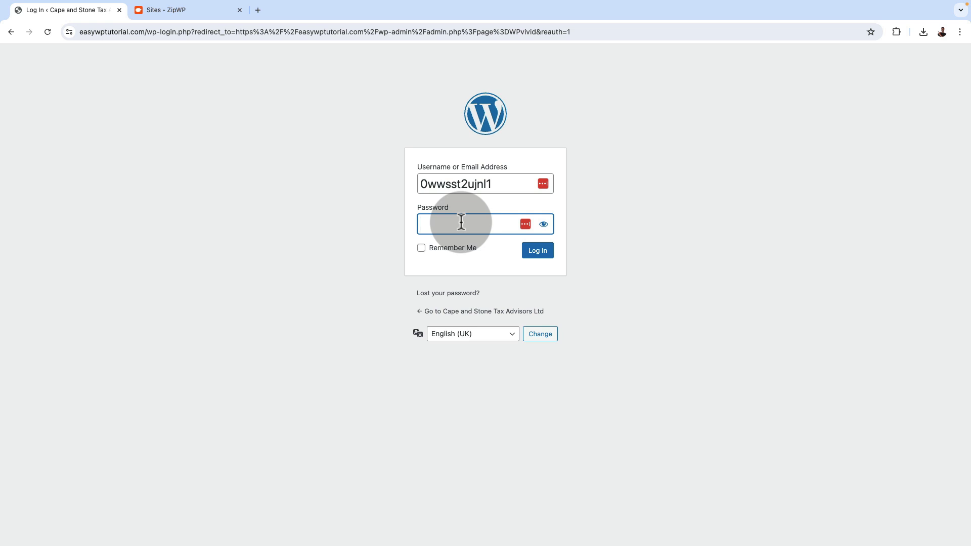
key("ctrl+v")
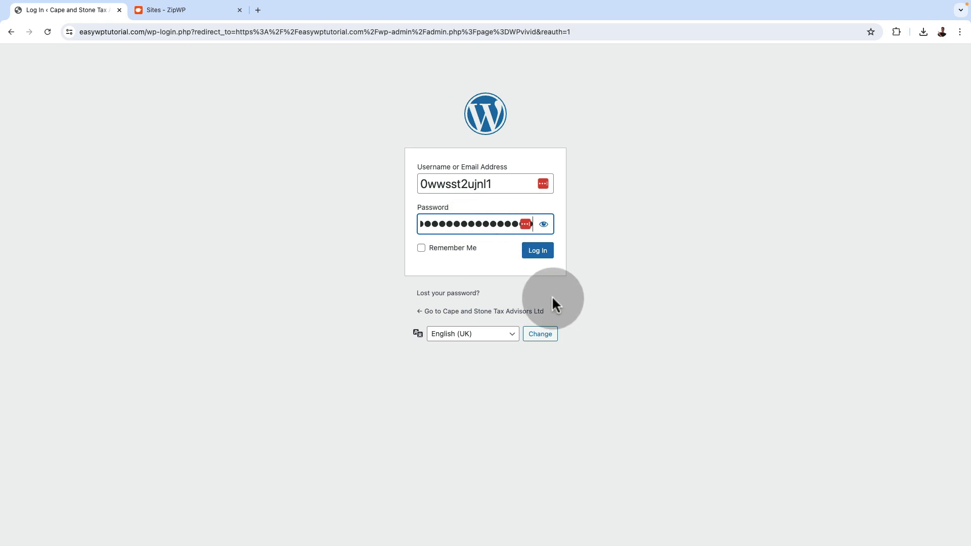
left_click(539, 252)
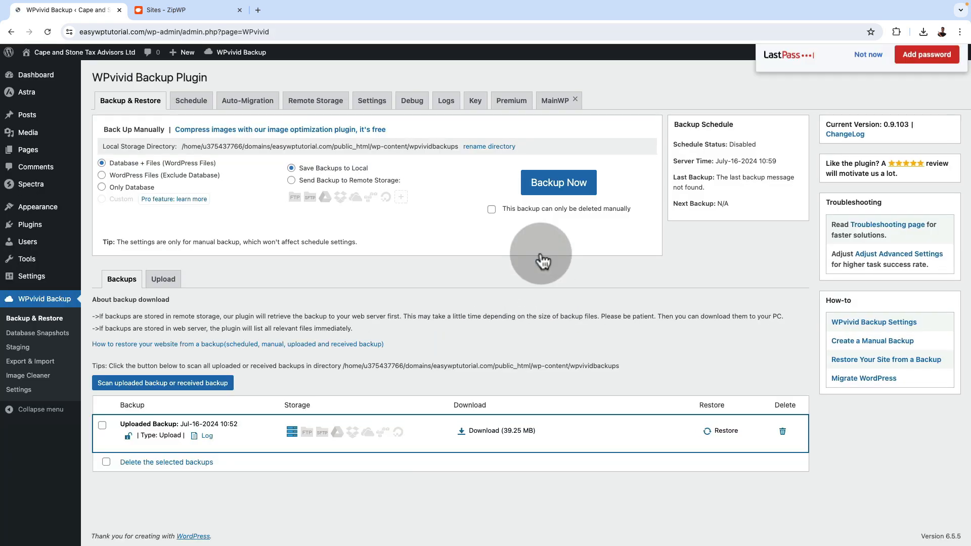
left_click(867, 134)
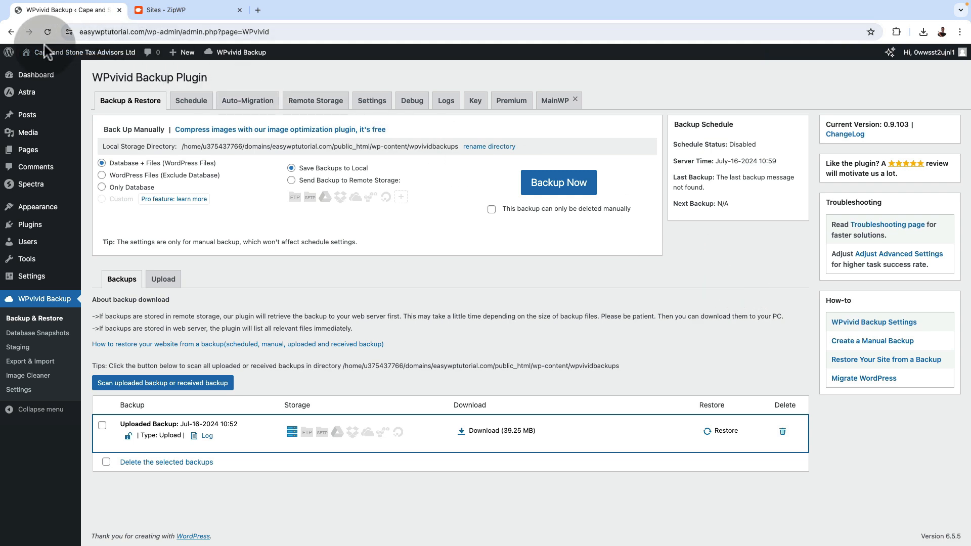
Review the restored site's dashboard, installed themes and installed plugins in the WordPress admin
mouse_move(30, 86)
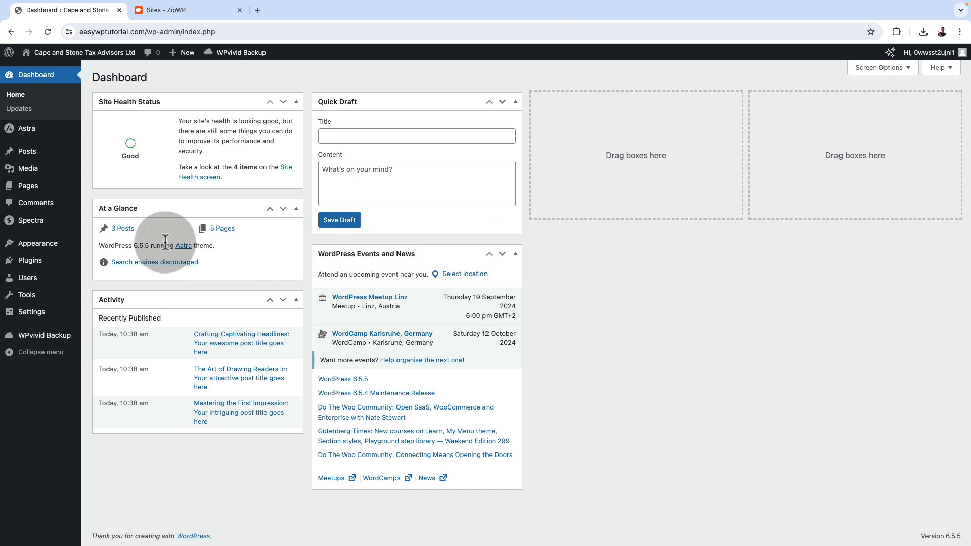
mouse_move(30, 252)
left_click(98, 245)
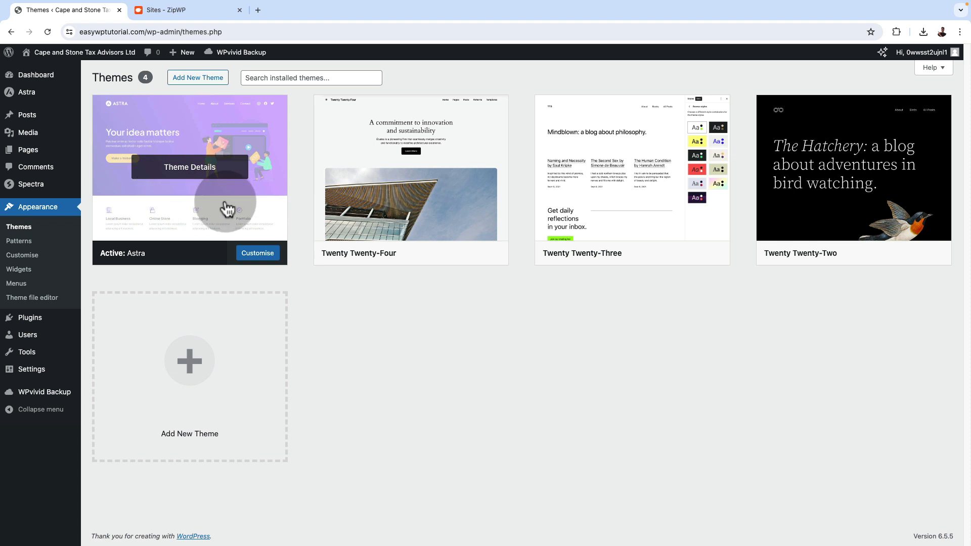
mouse_move(22, 319)
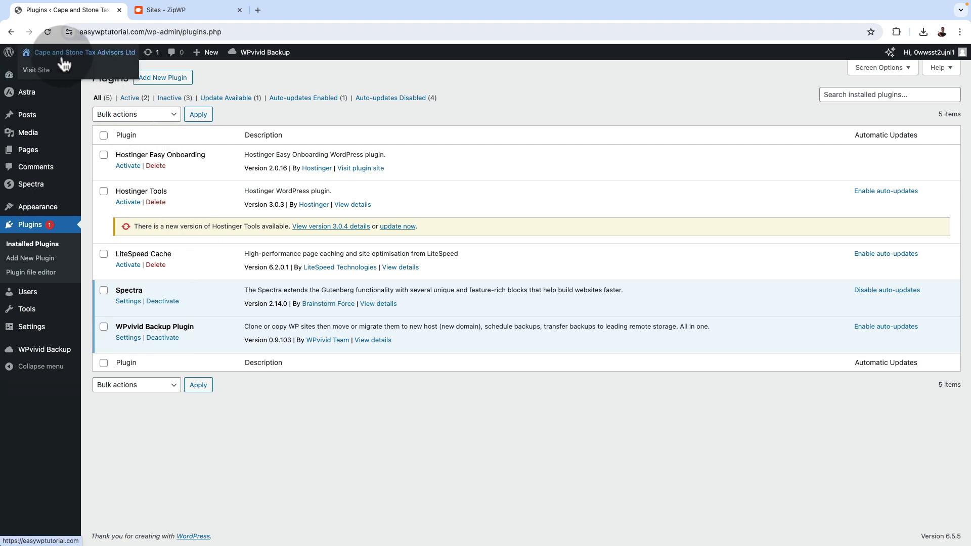
Open the live easywptutorial.com site in a new tab and check its Home, About, Services, Blog and Contact pages
middle_click(61, 70)
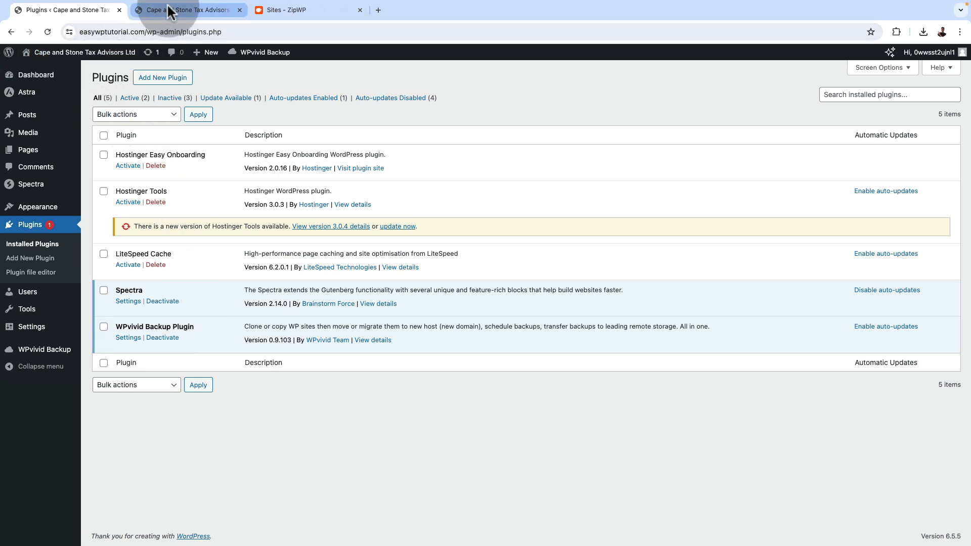
left_click(169, 10)
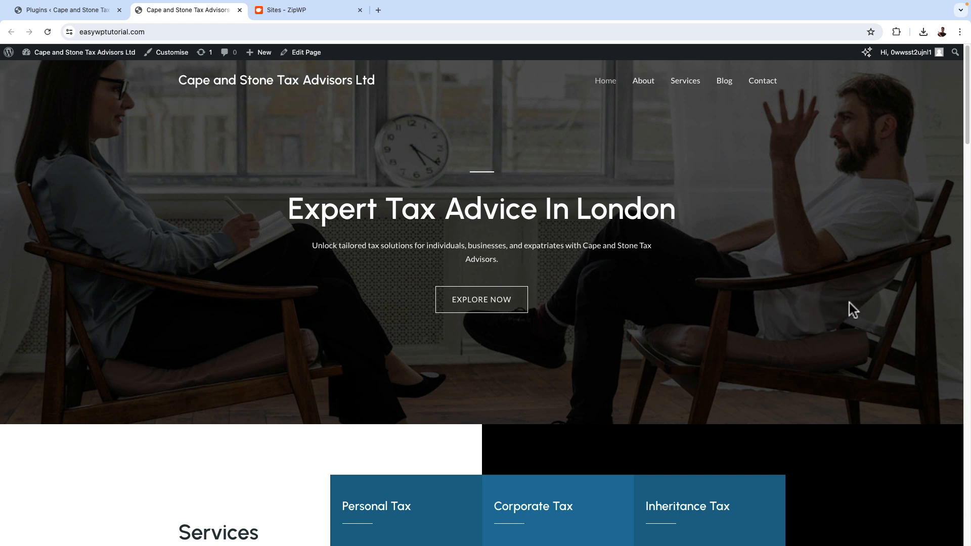
scroll(847, 303, "down", 4)
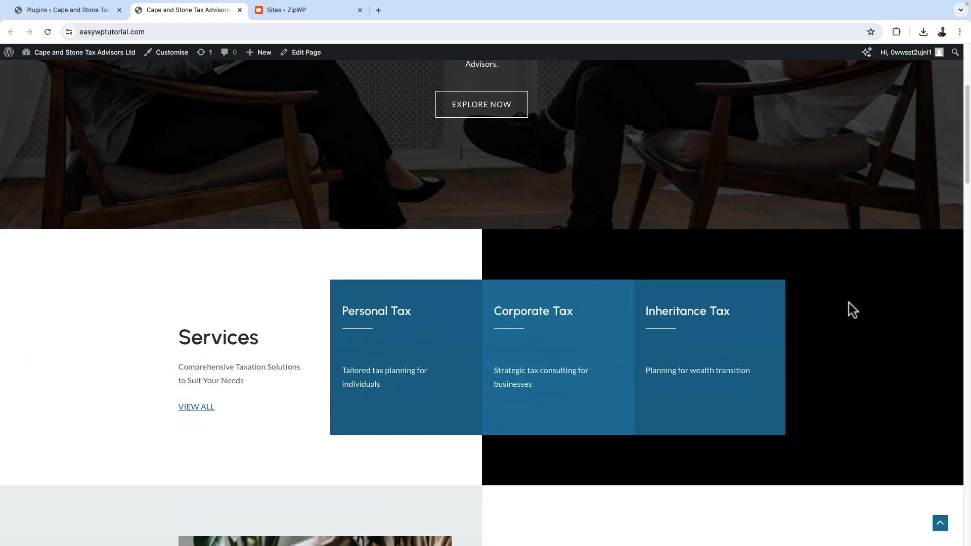
scroll(853, 311, "down", 4)
scroll(849, 306, "down", 15)
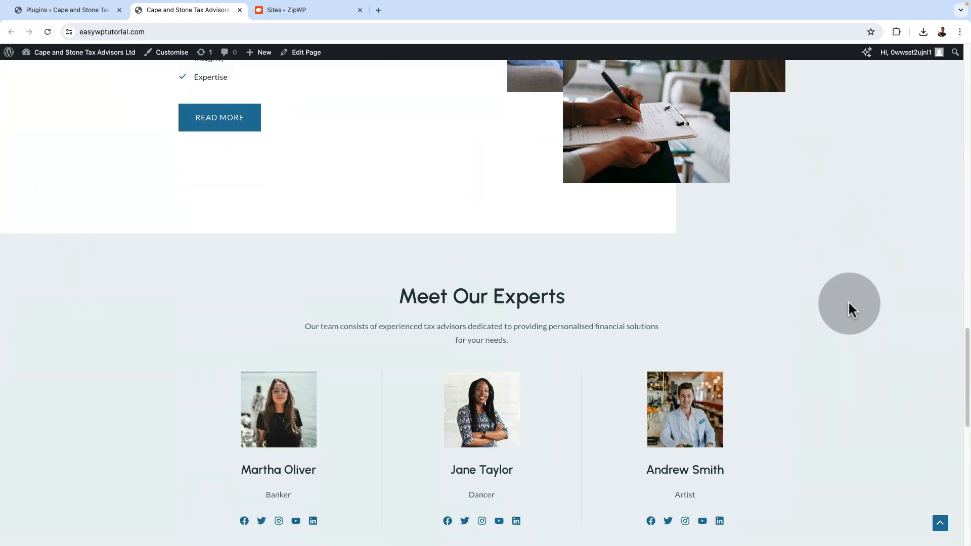
scroll(847, 301, "up", 20)
left_click(644, 89)
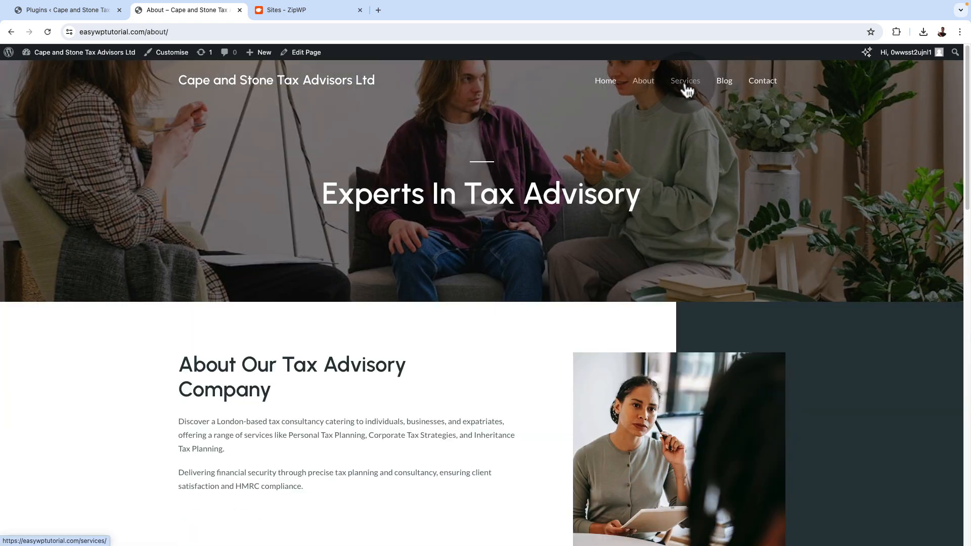
left_click(689, 90)
left_click(725, 89)
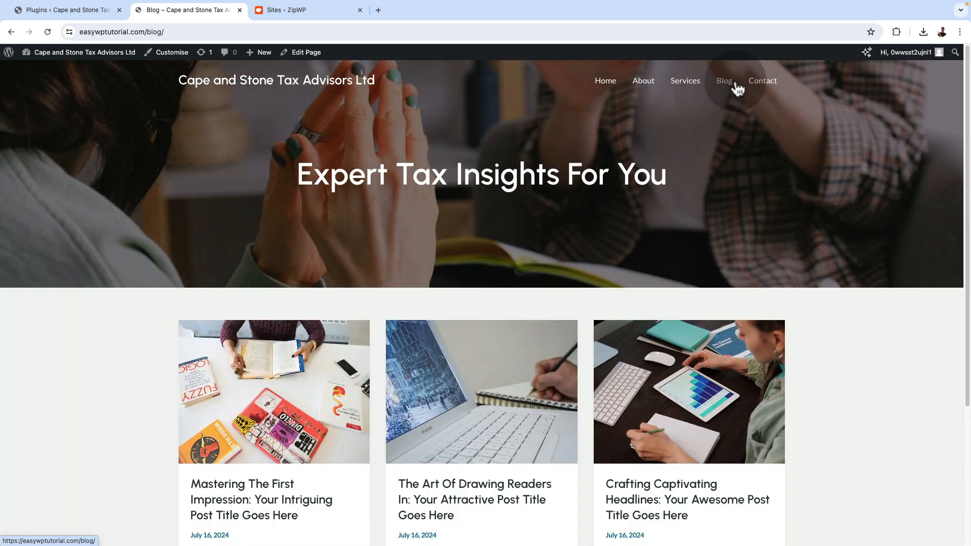
left_click(757, 89)
scroll(808, 375, "down", 5)
scroll(707, 314, "up", 5)
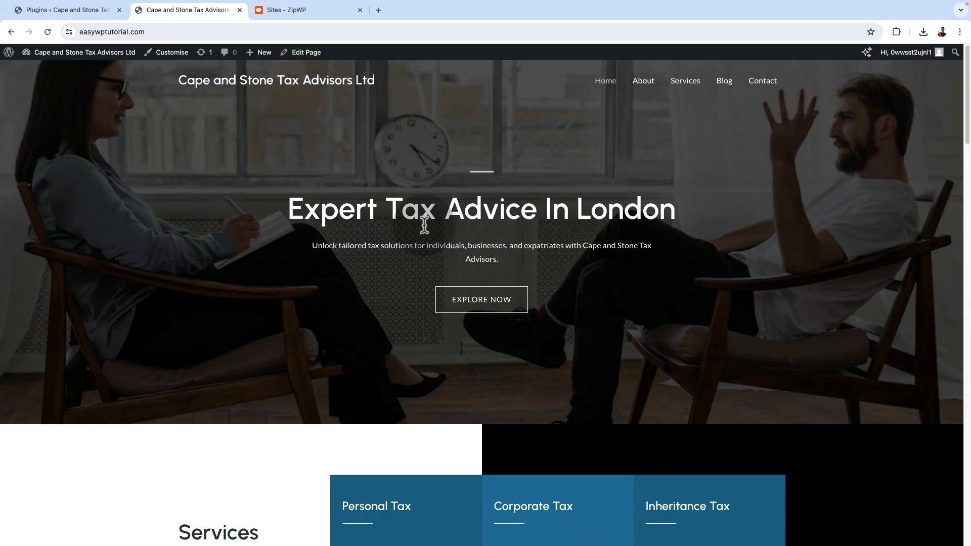
Return to the ZipWP staging sites and close the login credentials dialog
left_click(282, 9)
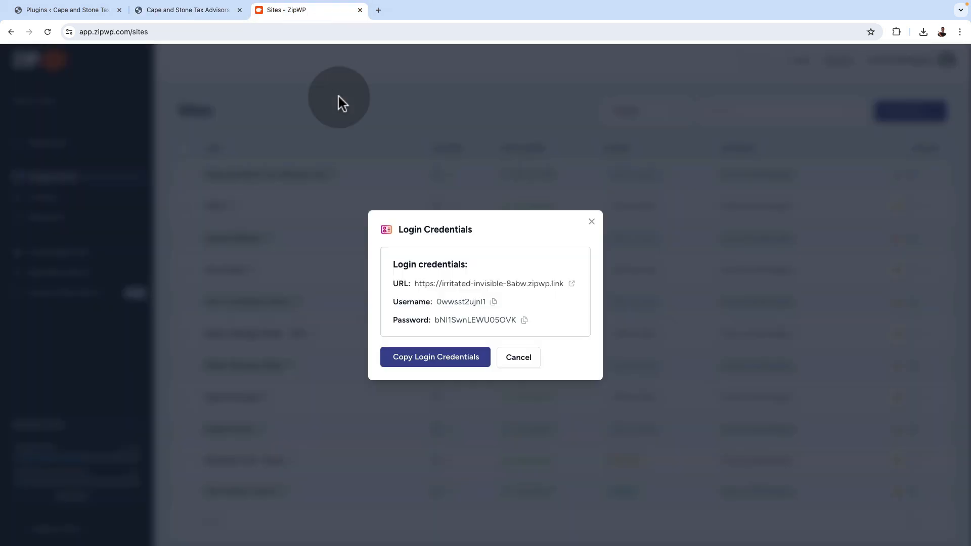
left_click(591, 221)
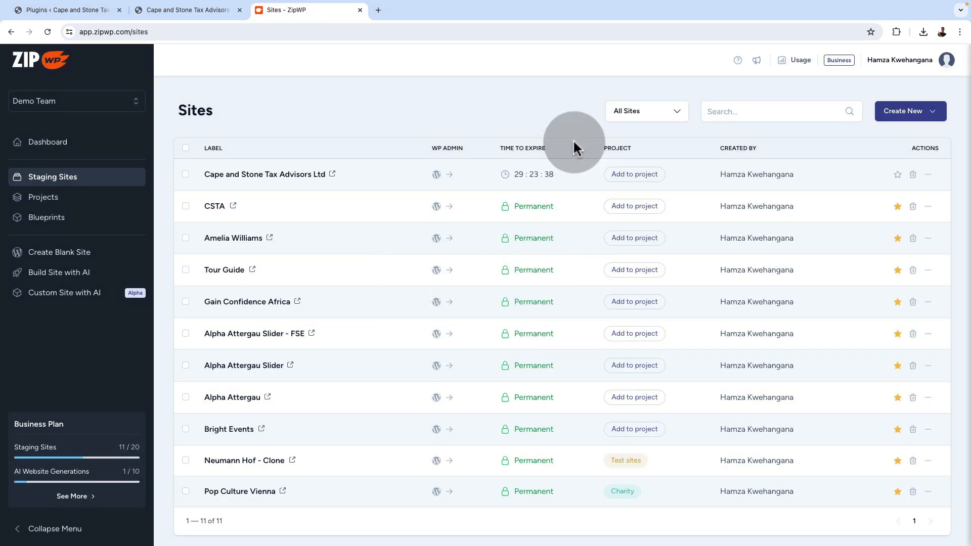
Return to the WordPress admin dashboard of the migrated site and open the theme customiser
left_click(60, 11)
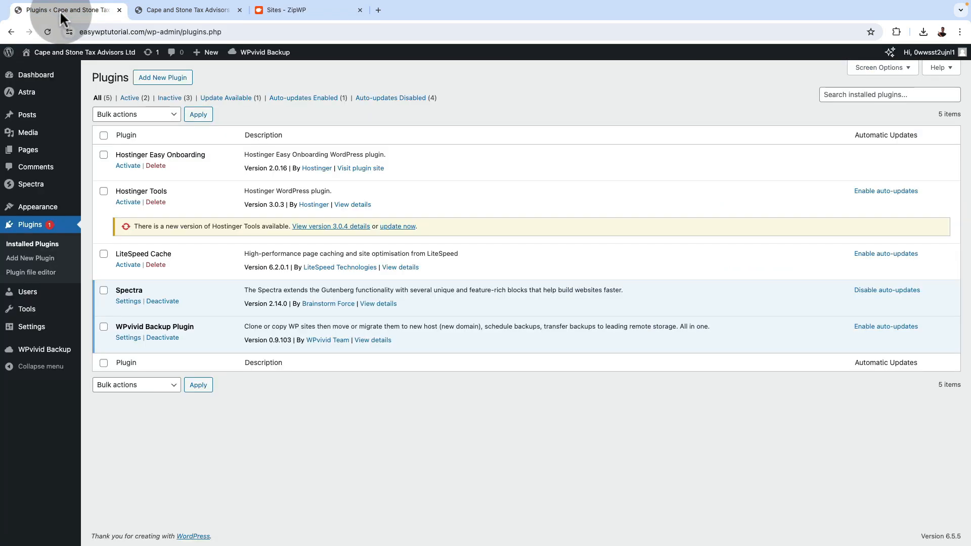
left_click(156, 12)
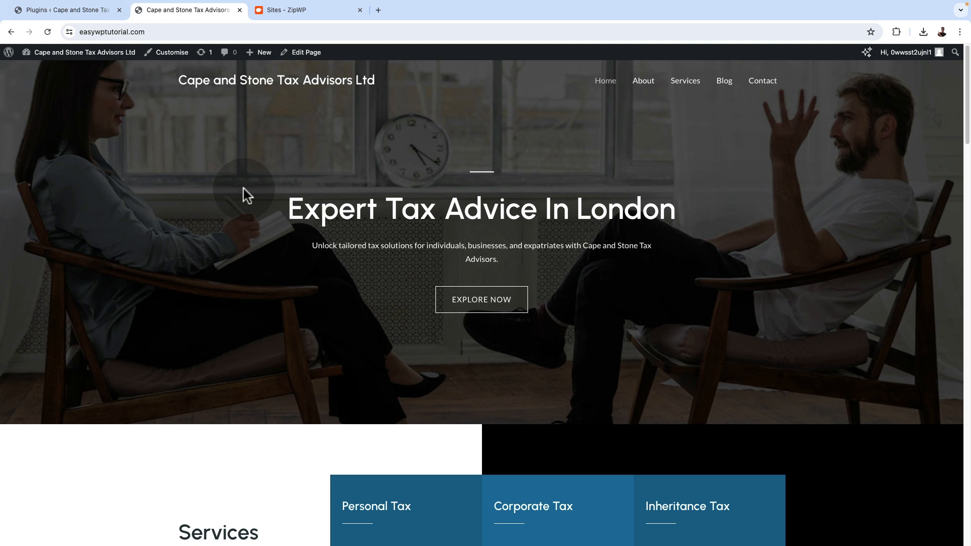
left_click(47, 11)
left_click(31, 74)
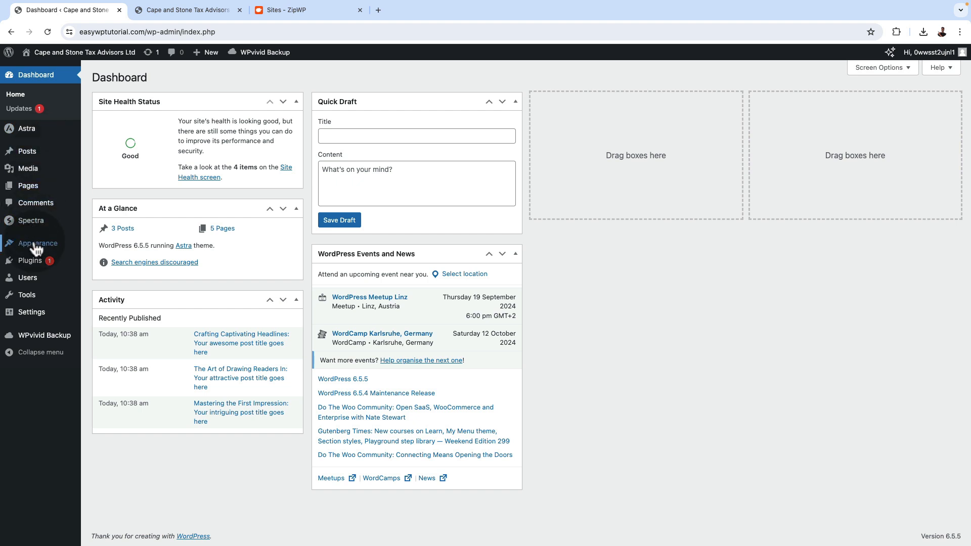
mouse_move(36, 248)
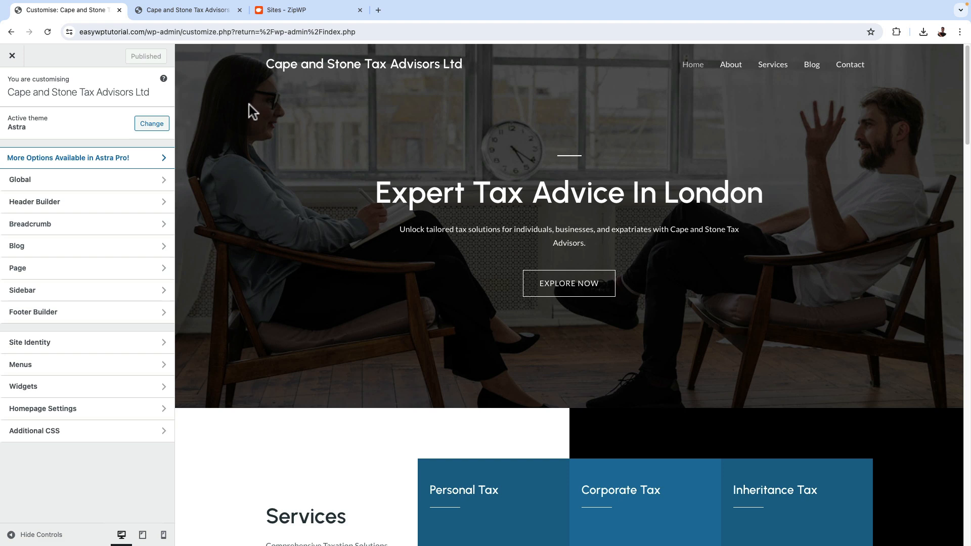
Try several of the global typography presets on the homepage preview and apply the Montserrat / Source Sans Pro preset
left_click(31, 184)
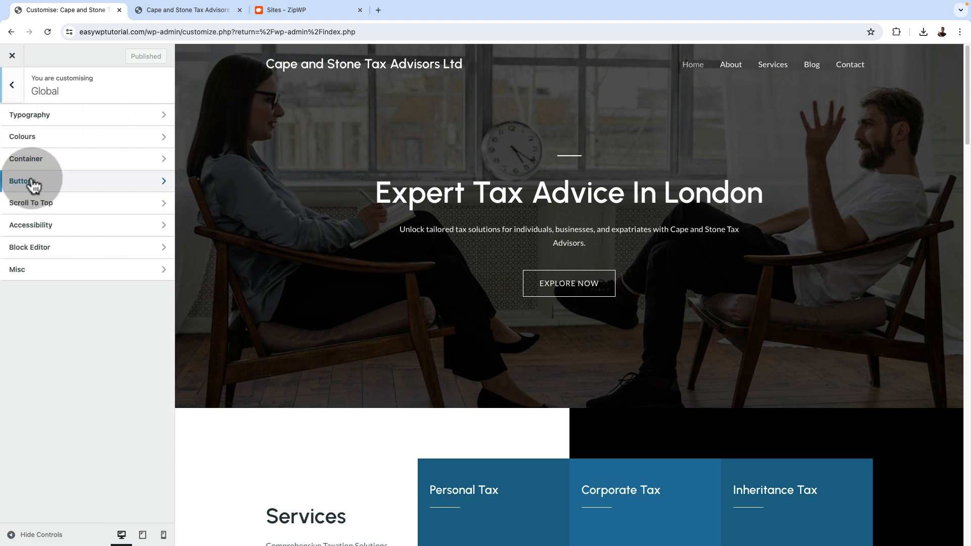
left_click(50, 124)
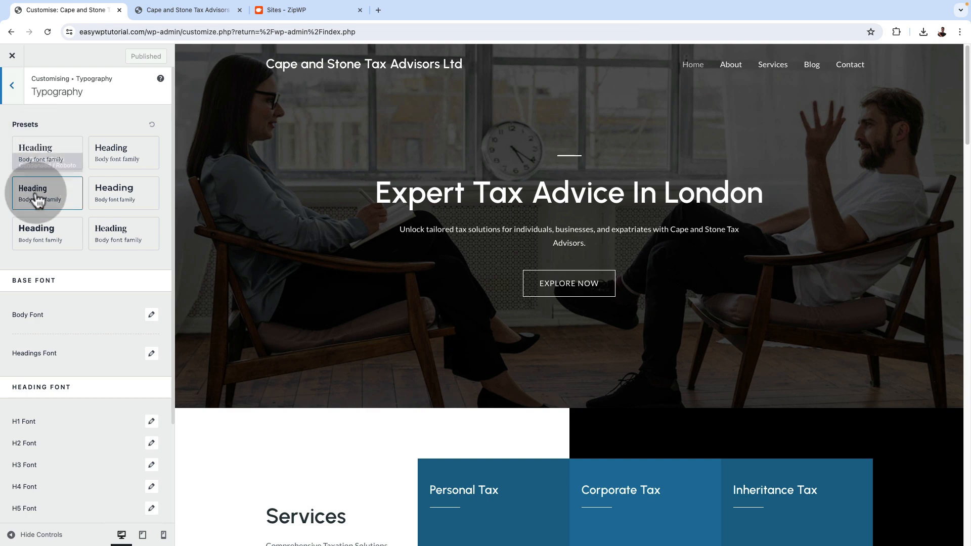
left_click(51, 232)
left_click(91, 234)
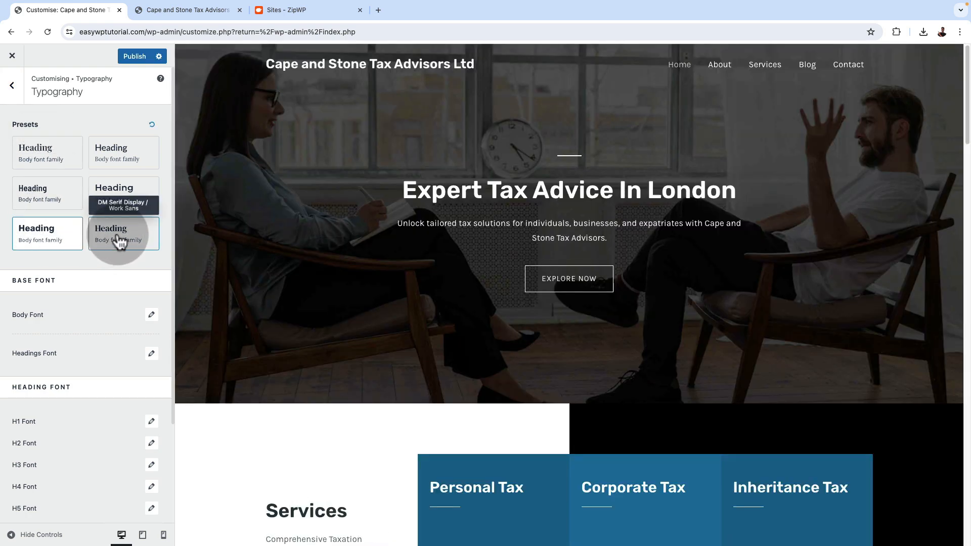
left_click(122, 197)
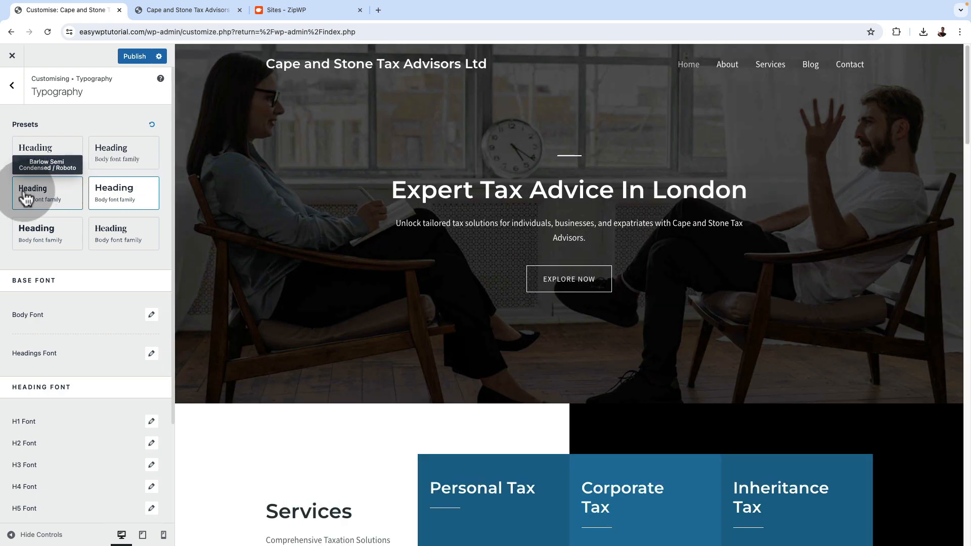
left_click(40, 200)
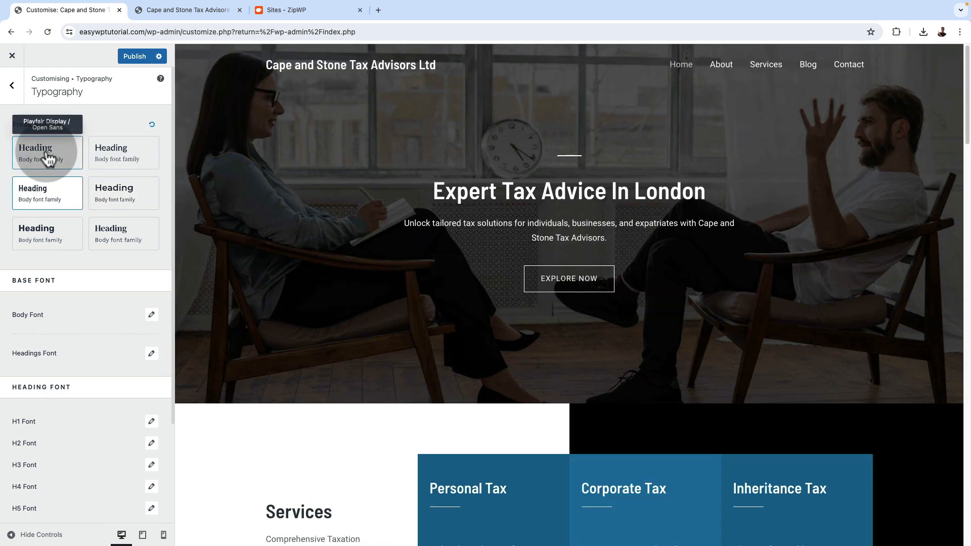
left_click(47, 158)
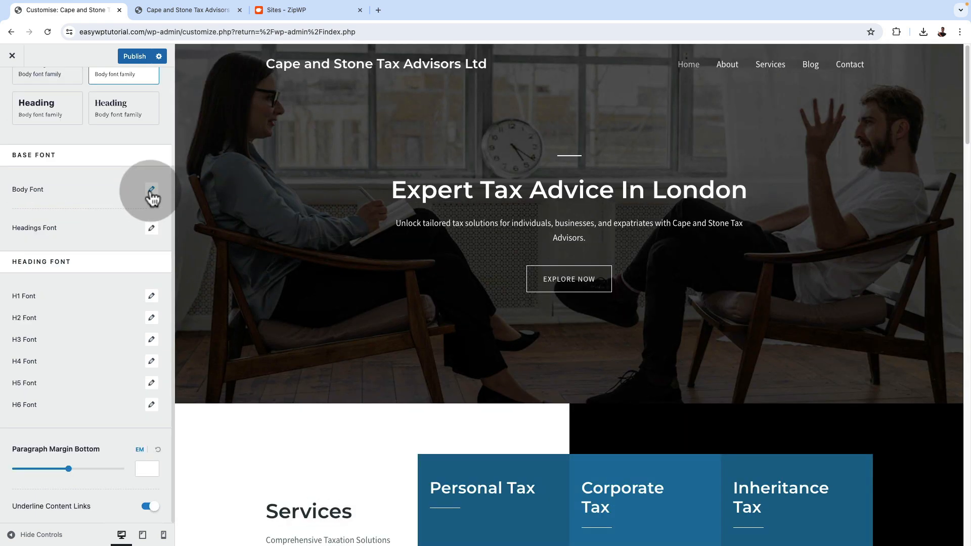
Examine the settings available for the body font and the headings font in the global typography
left_click(151, 190)
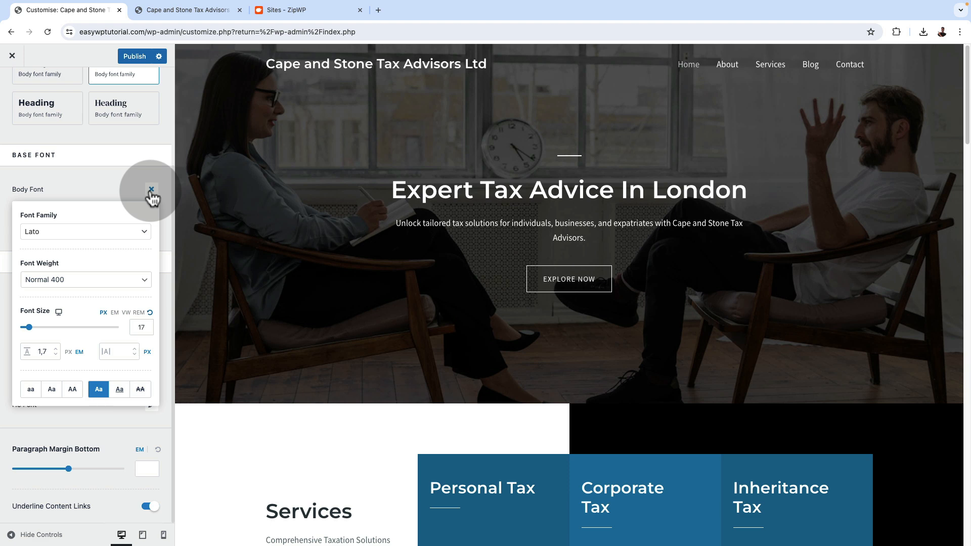
left_click(152, 190)
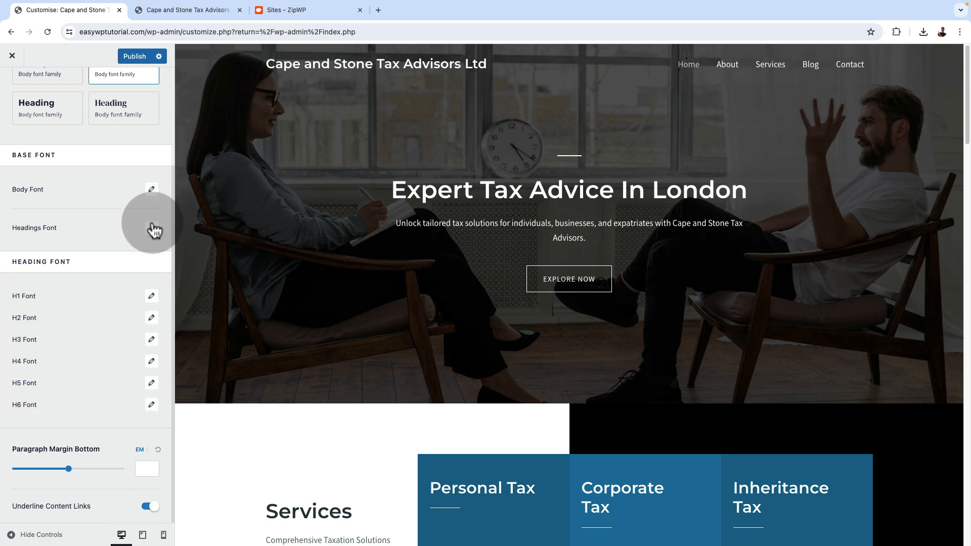
left_click(152, 228)
left_click(151, 229)
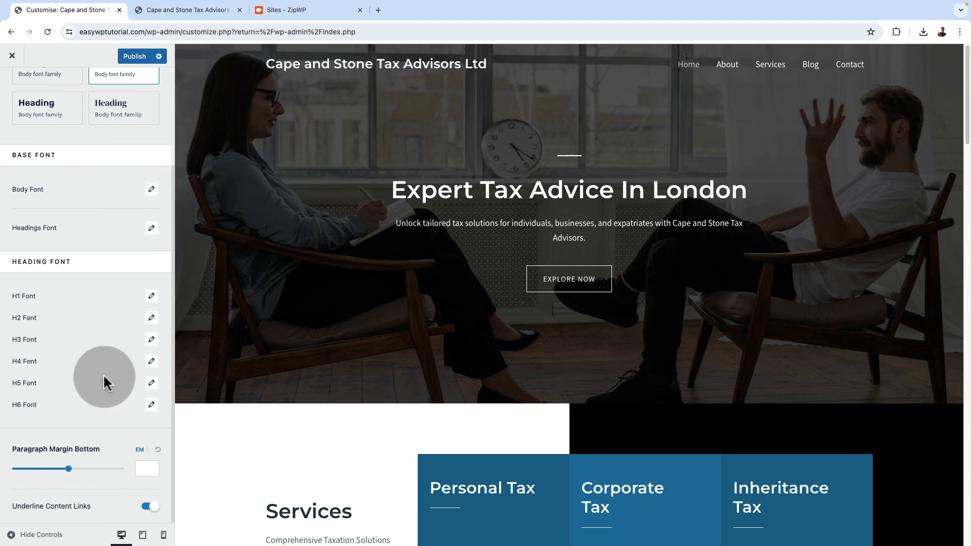
scroll(108, 357, "up", 5)
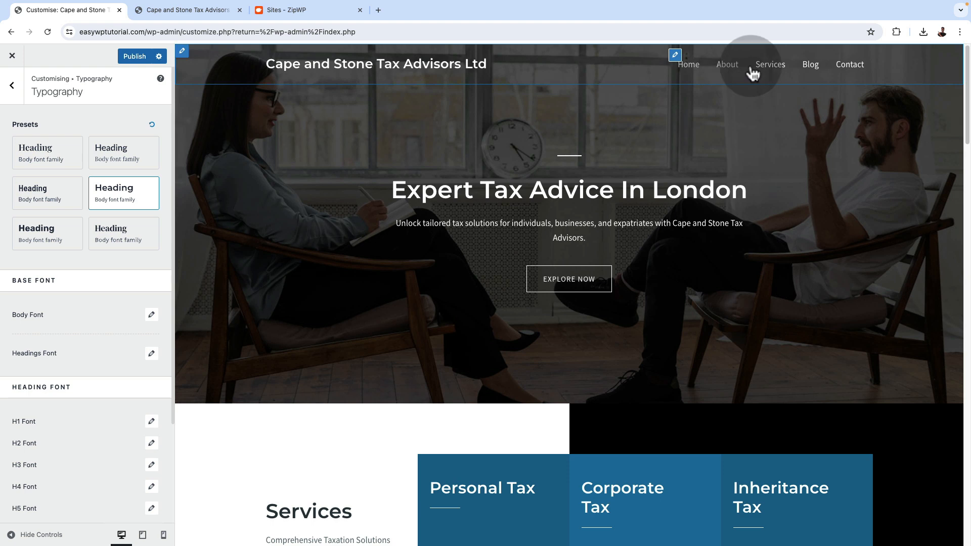
Apply Colour Preset 1 to the Style 1 global palette and check the new colours throughout the homepage preview
left_click(14, 86)
left_click(47, 138)
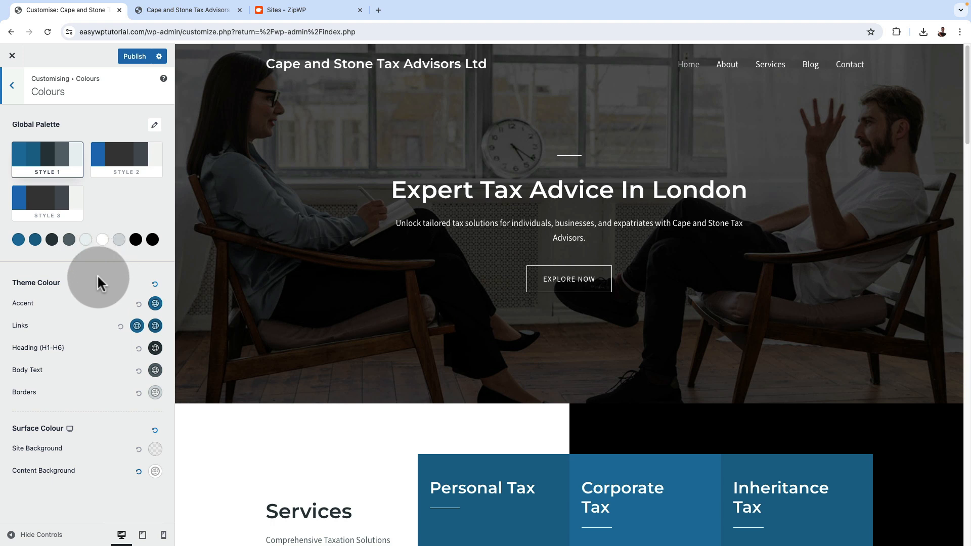
left_click(154, 125)
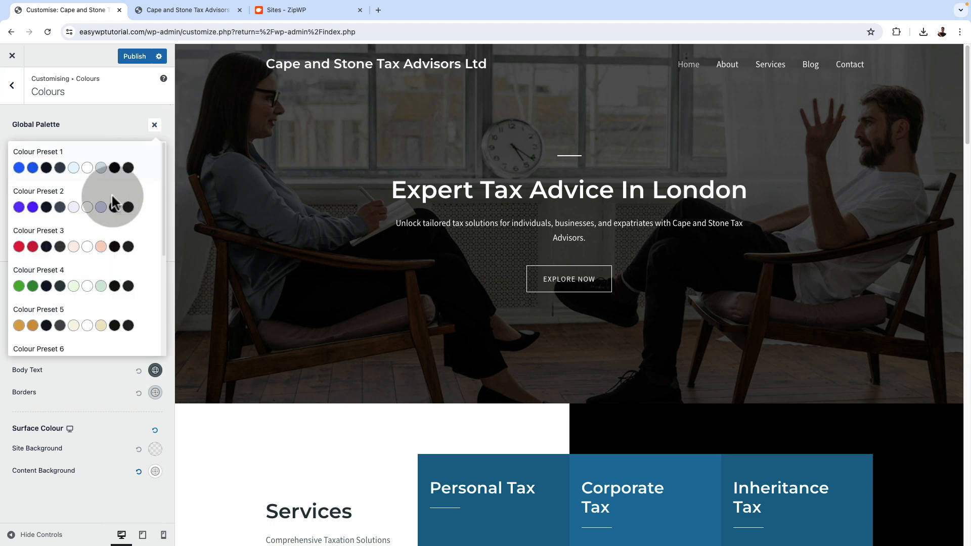
scroll(103, 227, "down", 3)
scroll(105, 233, "down", 3)
scroll(104, 228, "up", 6)
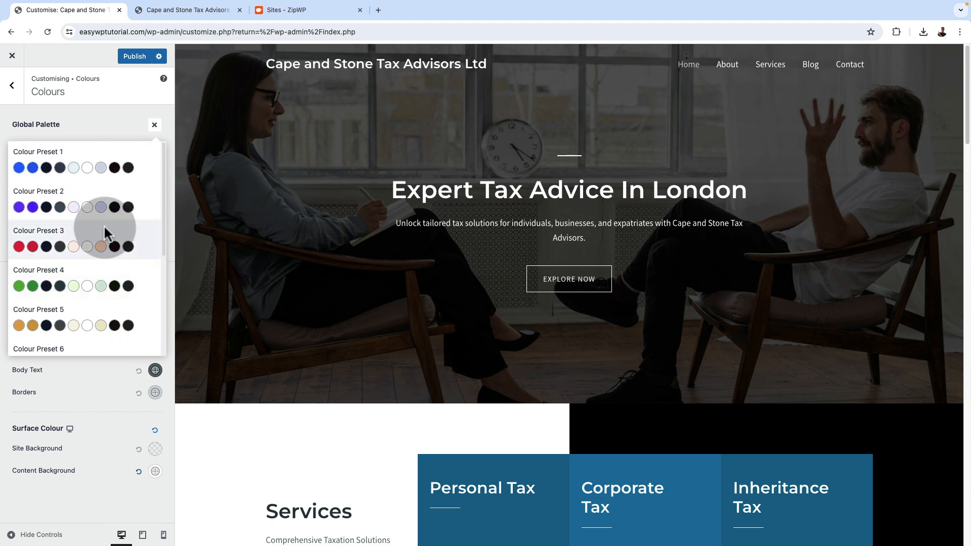
left_click(138, 175)
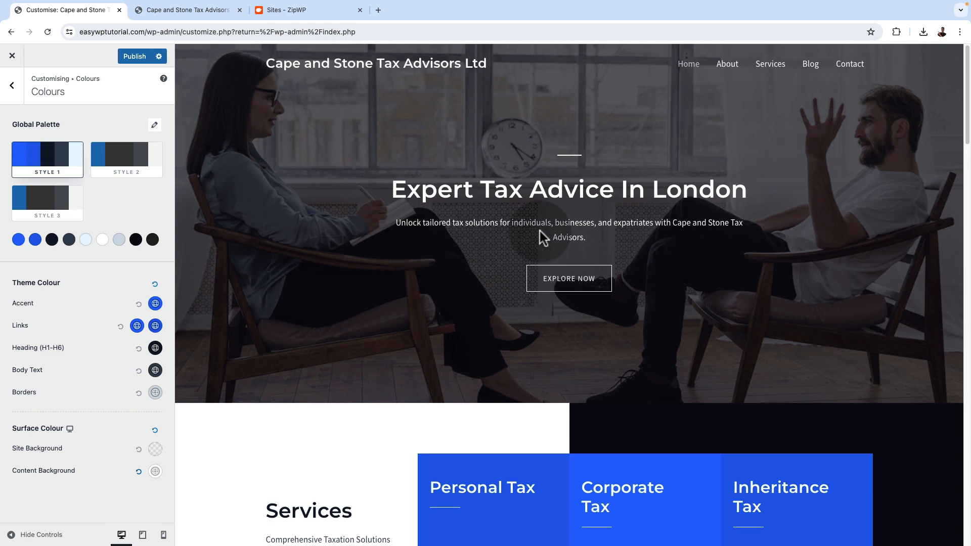
scroll(540, 238, "down", 5)
scroll(539, 230, "down", 6)
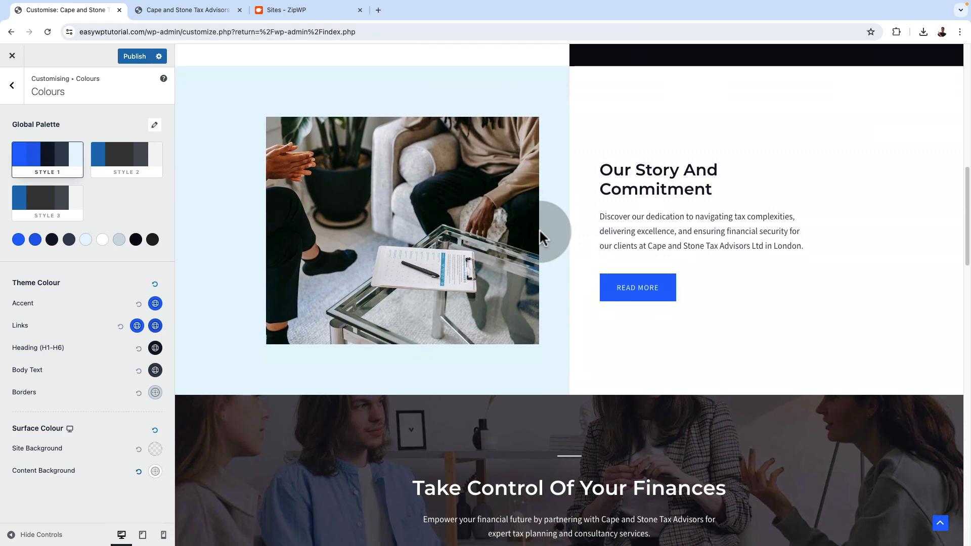
scroll(539, 229, "down", 7)
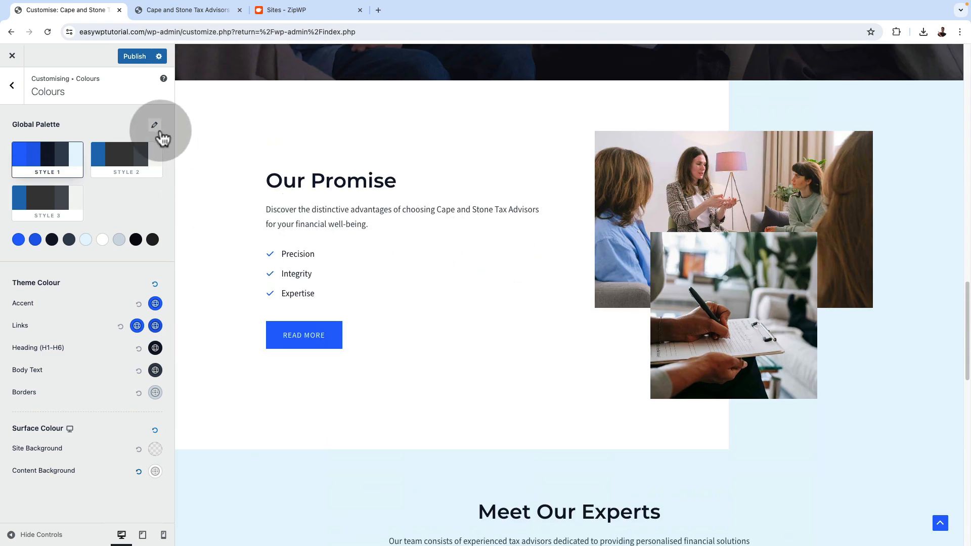
Try Colour Preset 5 on the Style 1 global palette and check it throughout the homepage preview
left_click(154, 125)
scroll(107, 293, "down", 1)
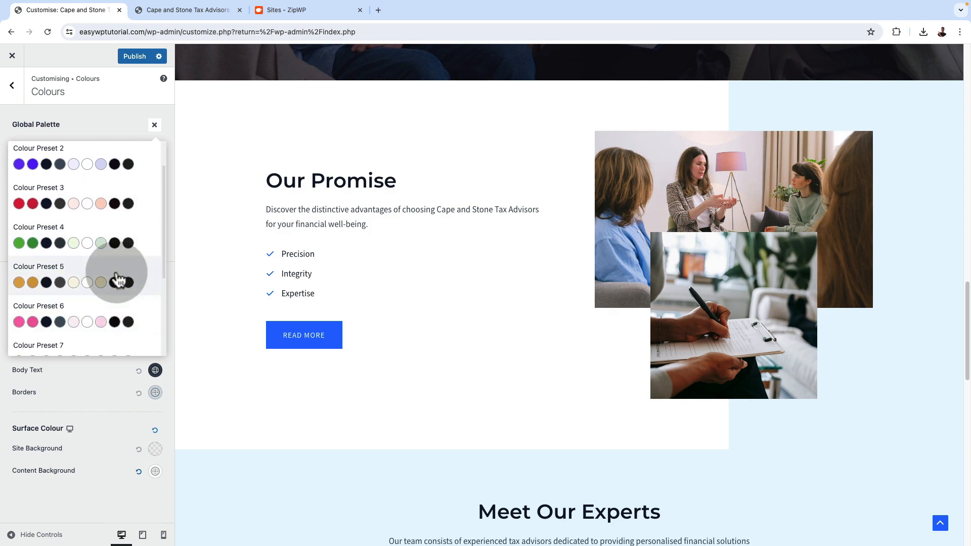
left_click(20, 282)
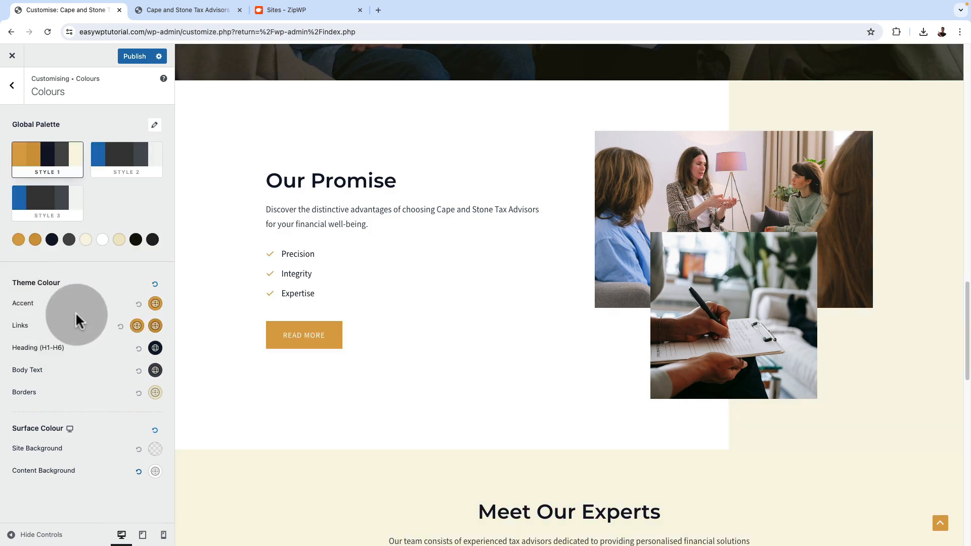
scroll(368, 354, "down", 15)
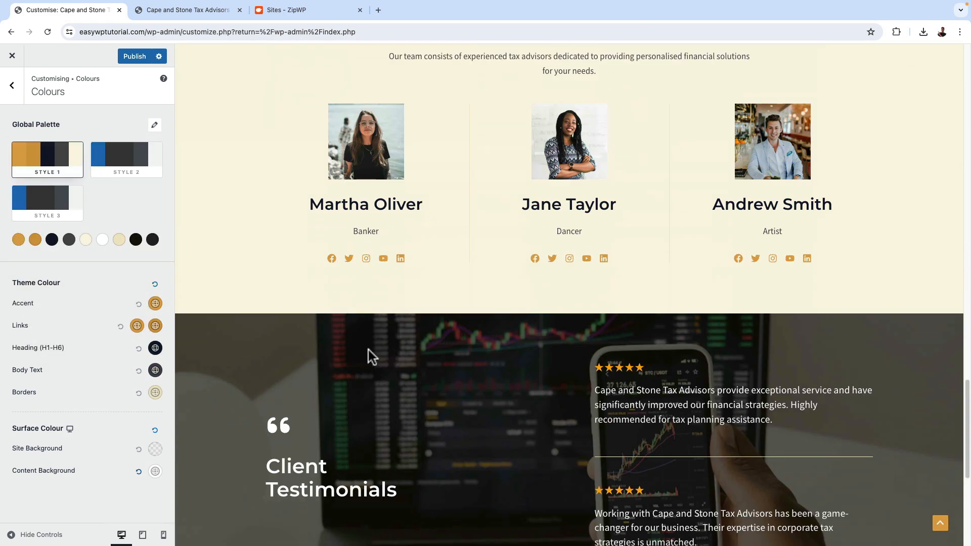
scroll(367, 348, "down", 1)
scroll(368, 349, "up", 20)
scroll(367, 348, "down", 12)
scroll(367, 348, "up", 12)
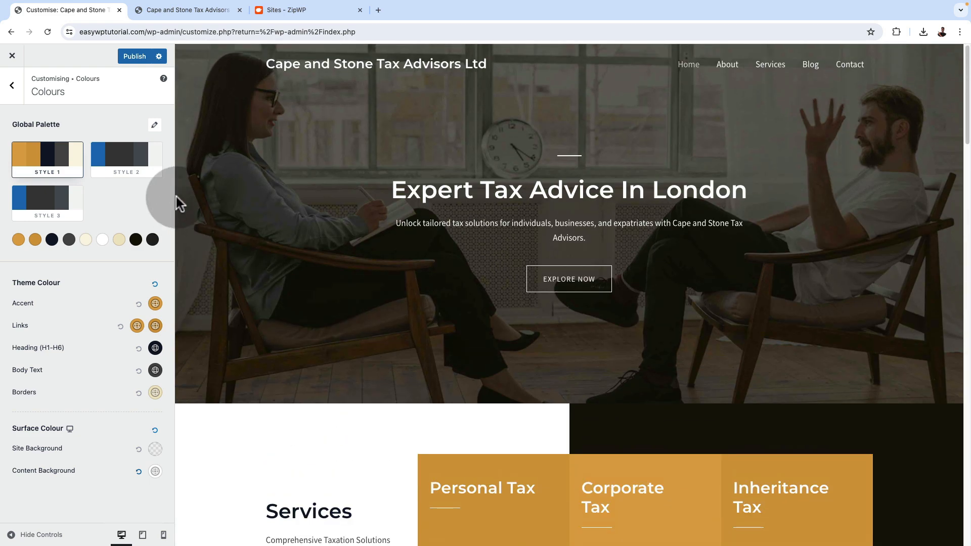
Switch the Style 1 global palette back to Colour Preset 1 and check the services section in the preview
left_click(155, 124)
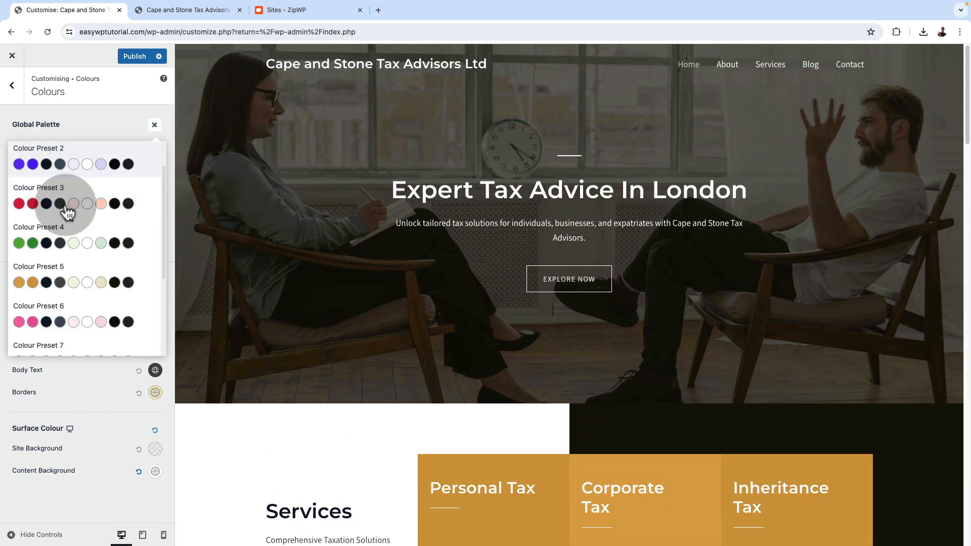
scroll(59, 189, "up", 2)
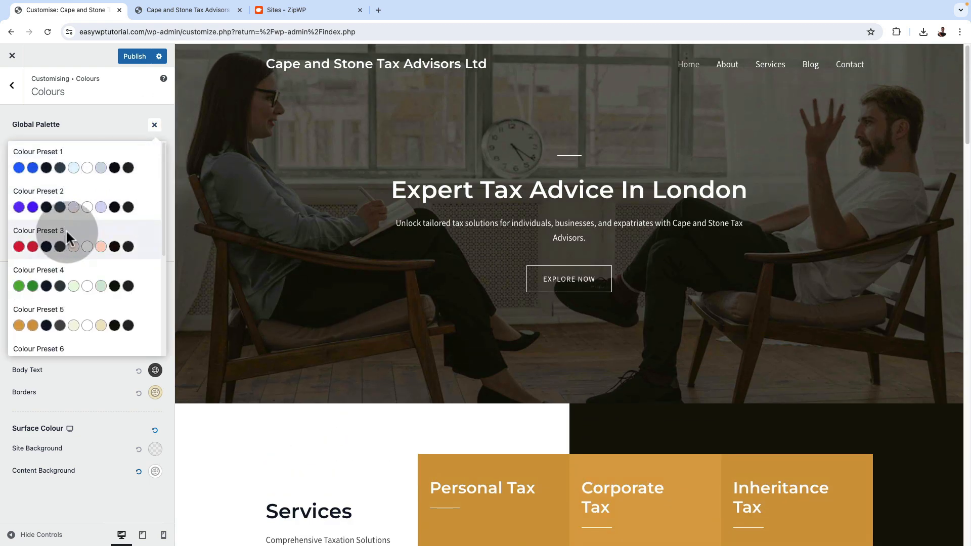
left_click(16, 172)
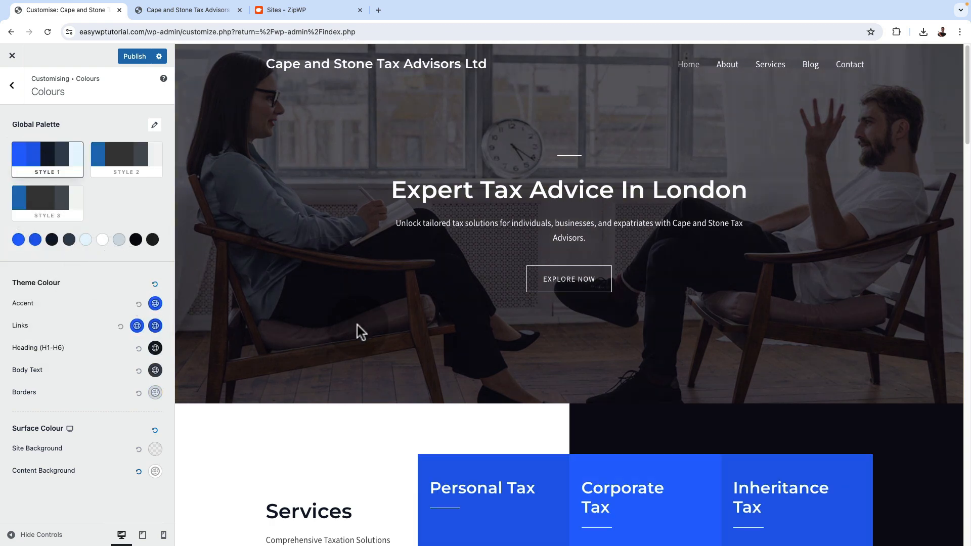
scroll(374, 313, "down", 9)
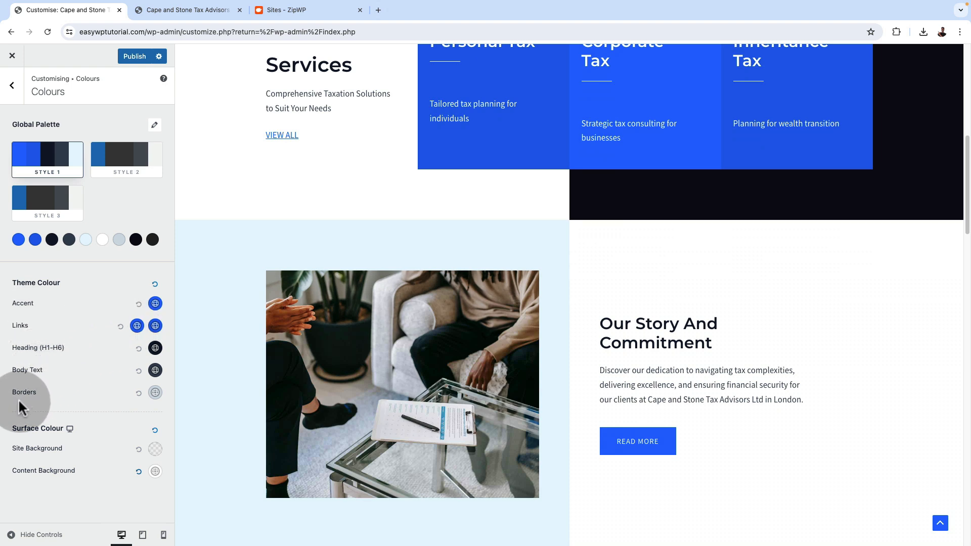
Review the global Container, Buttons and Scroll To Top settings and test the scroll-to-top button in the preview
left_click(12, 99)
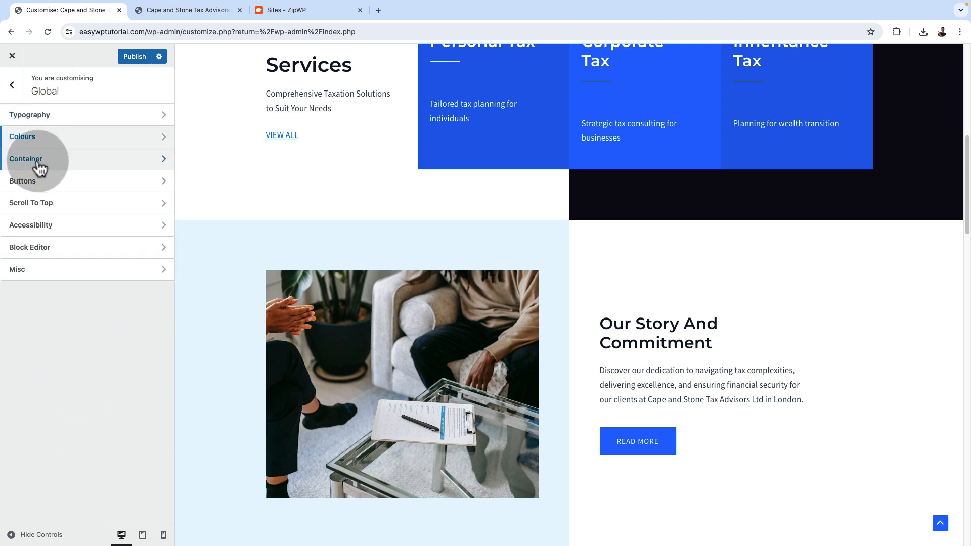
left_click(39, 164)
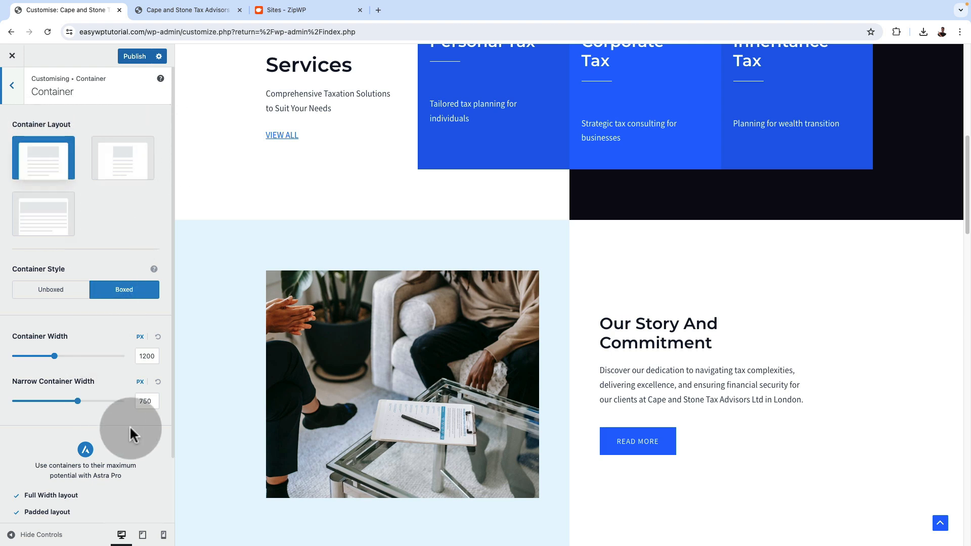
left_click(11, 93)
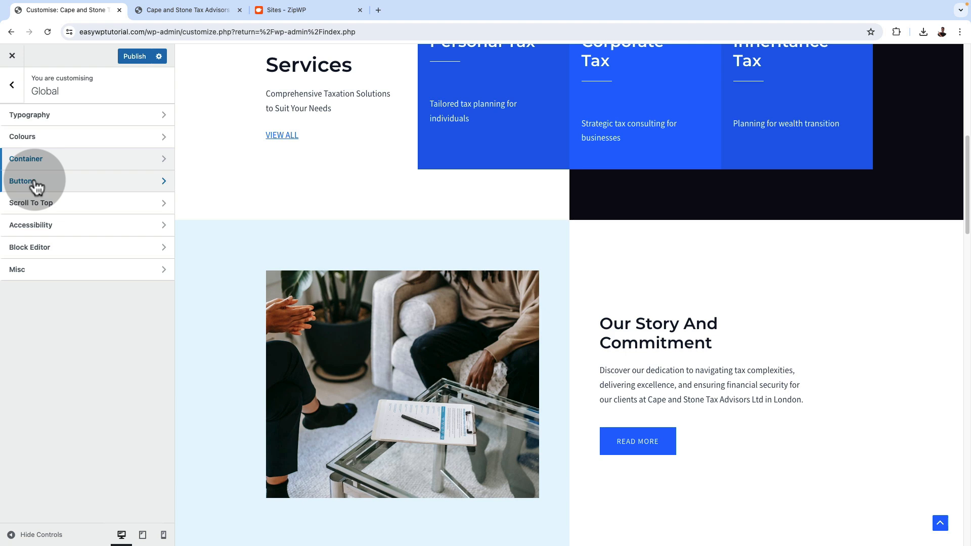
left_click(31, 182)
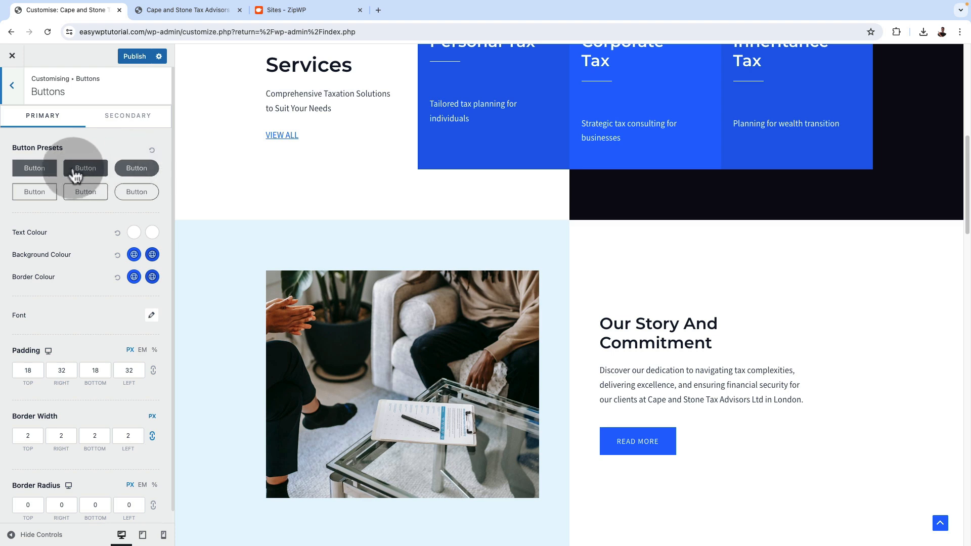
left_click(19, 94)
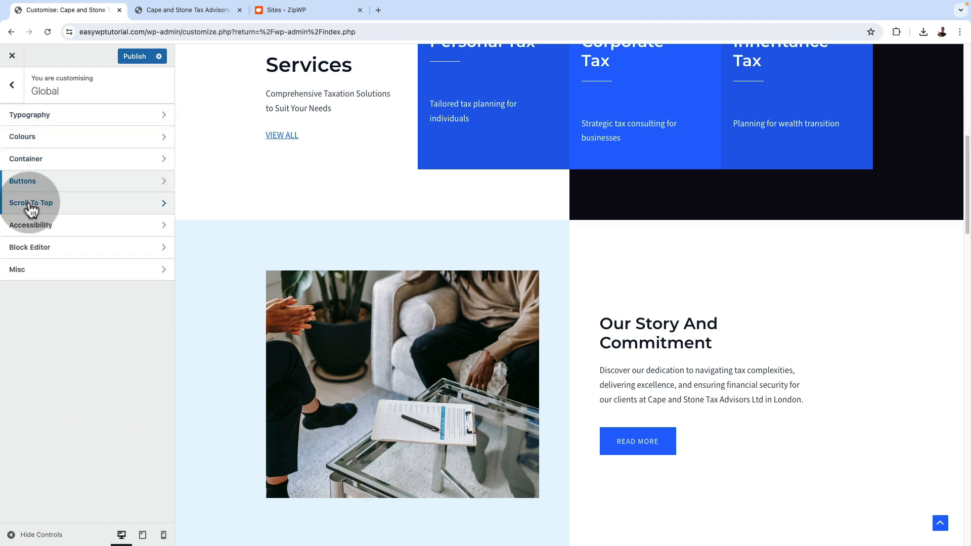
left_click(34, 205)
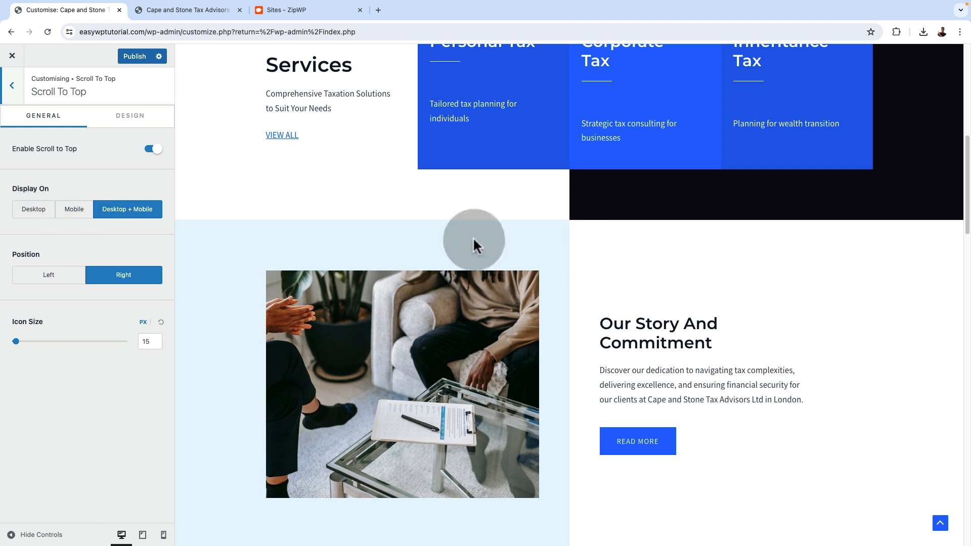
left_click(939, 524)
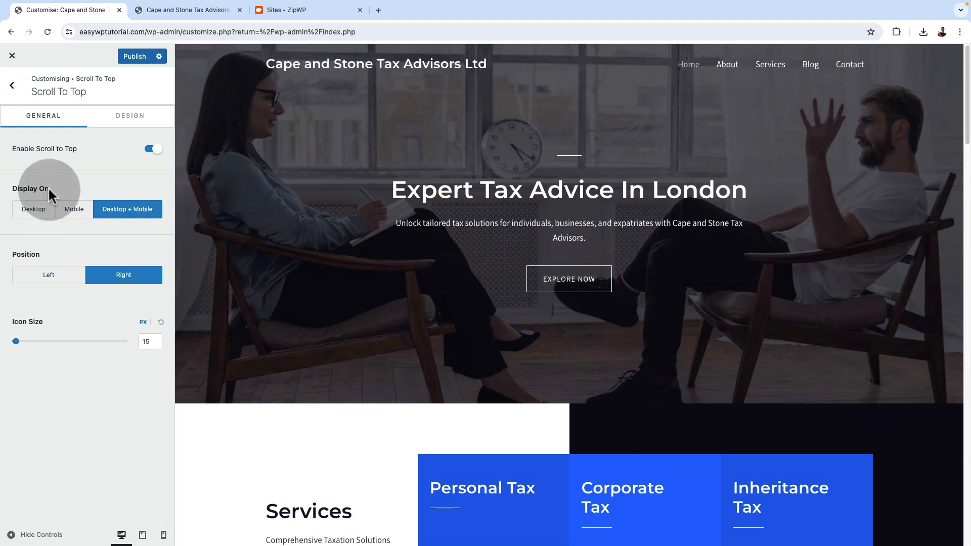
Try the left position and another icon size for the scroll-to-top button, restoring the right position and 15 px size
left_click(76, 277)
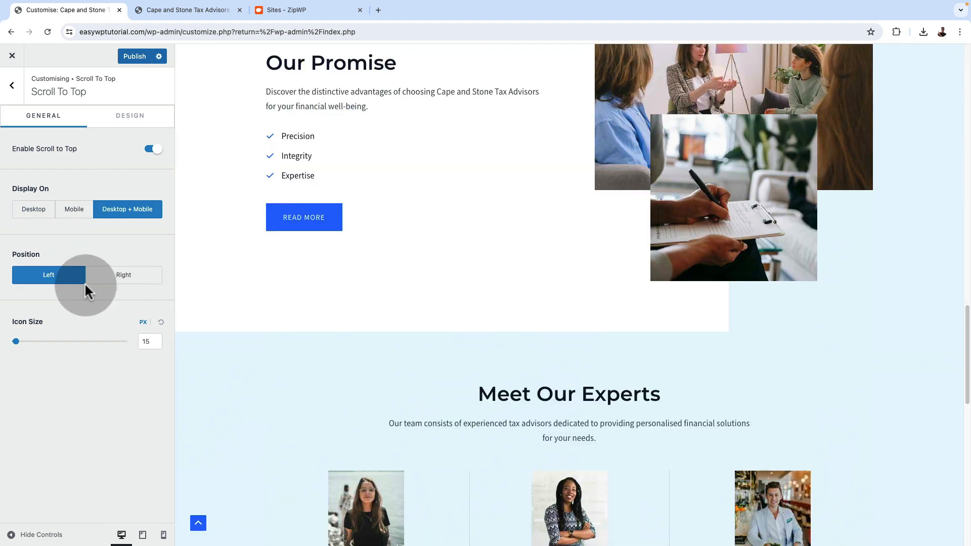
left_click(116, 279)
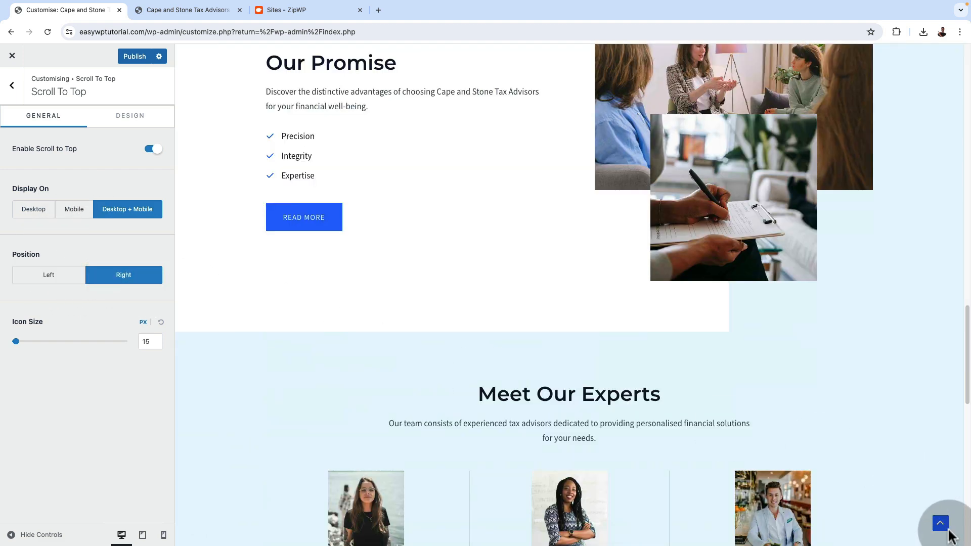
double_click(154, 343)
mouse_move(15, 341)
left_mouse_down()
mouse_move(40, 348)
mouse_move(9, 349)
mouse_move(21, 349)
left_mouse_up()
left_click(153, 343)
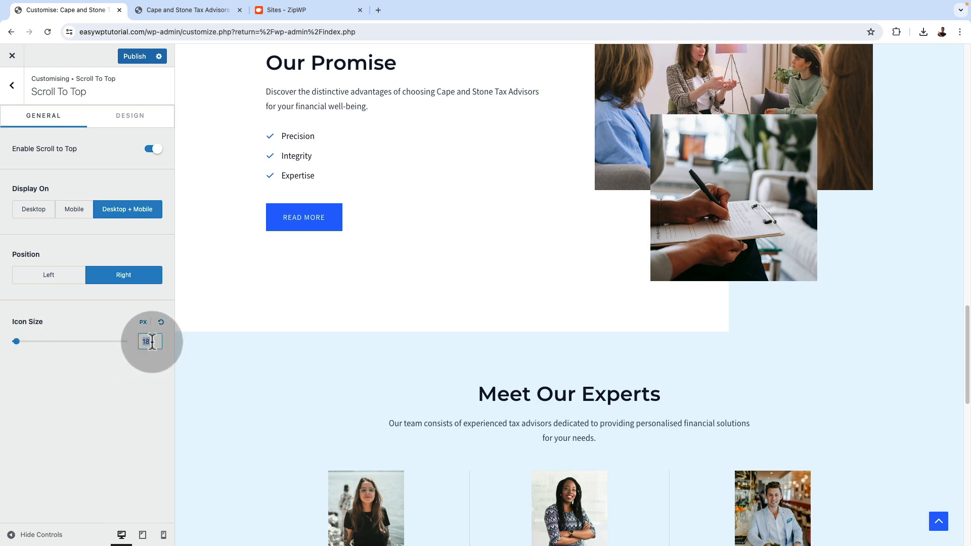
type("12")
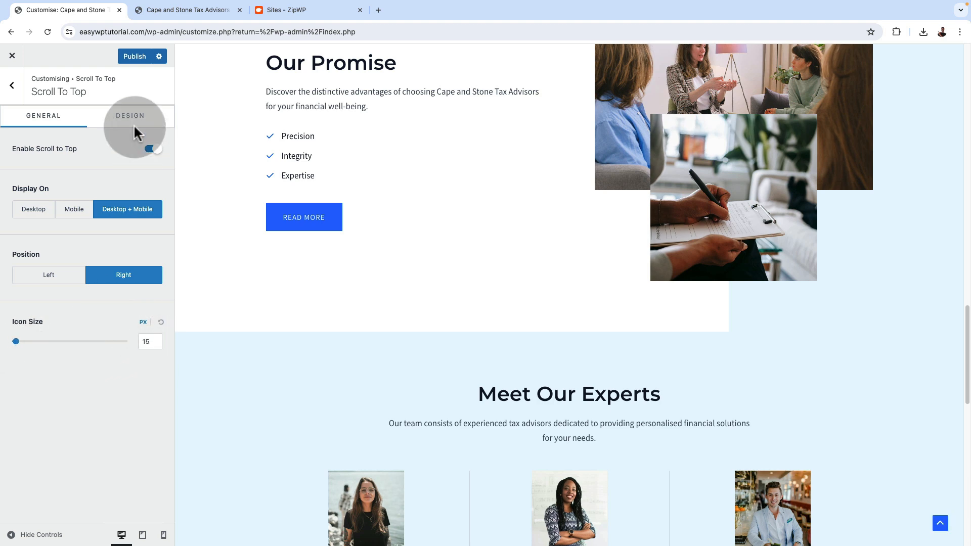
Review the scroll-to-top button's colour and border radius settings and publish the theme changes
left_click(134, 119)
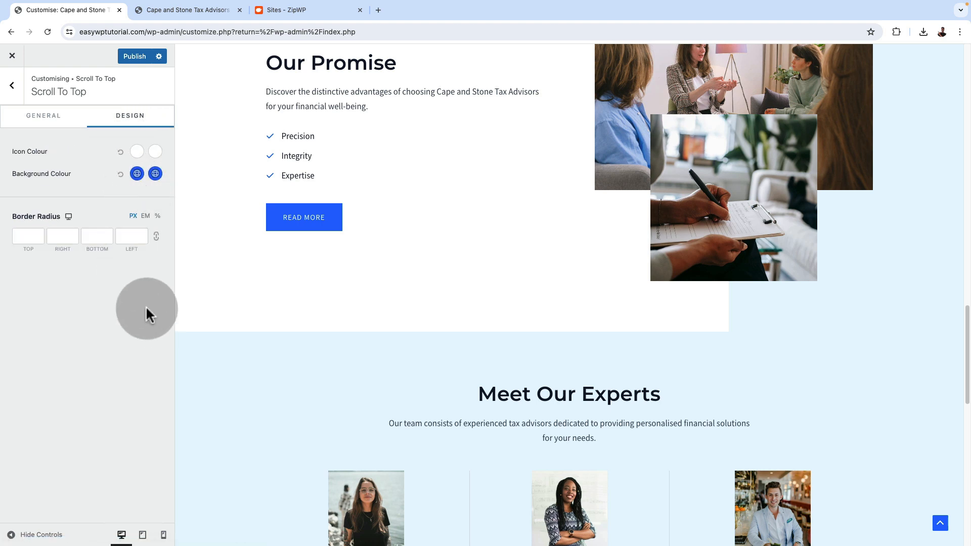
left_click(18, 96)
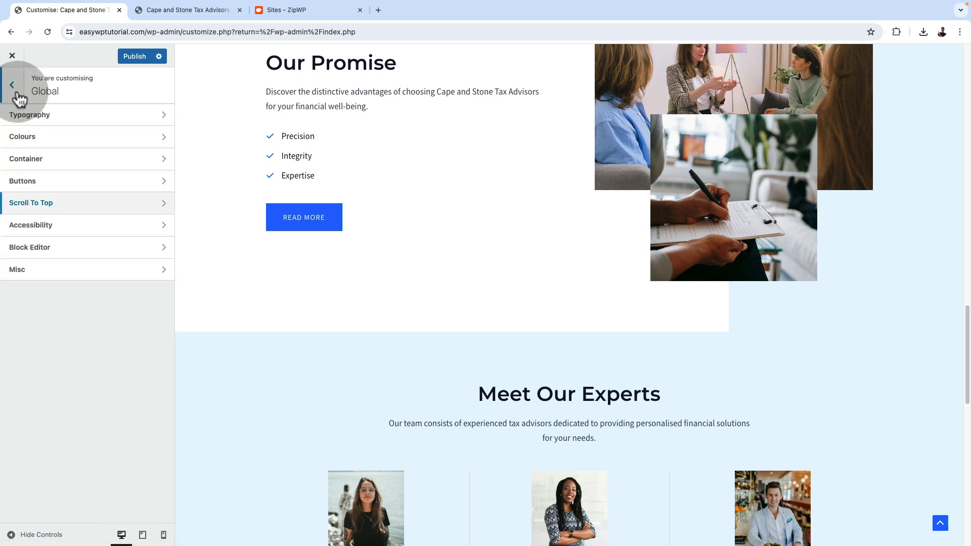
left_click(19, 97)
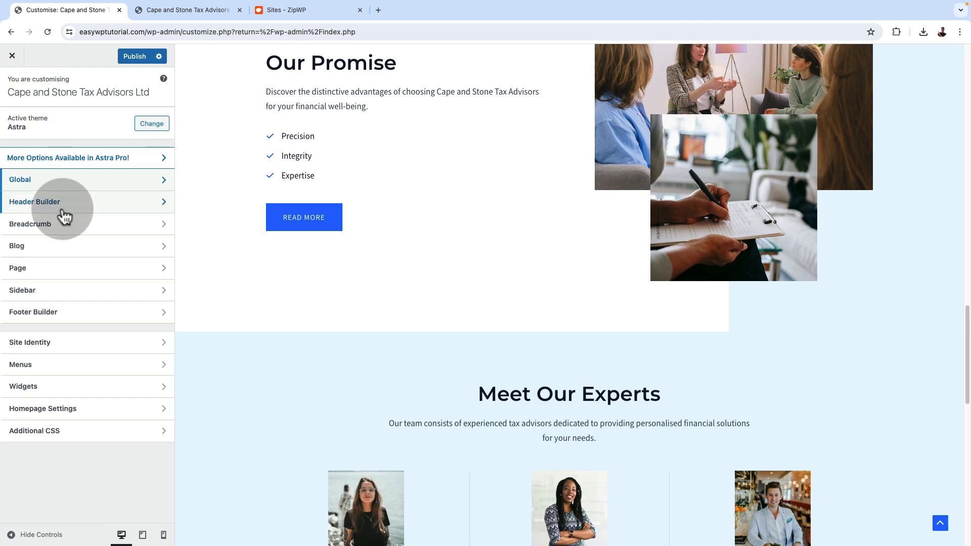
left_click(129, 57)
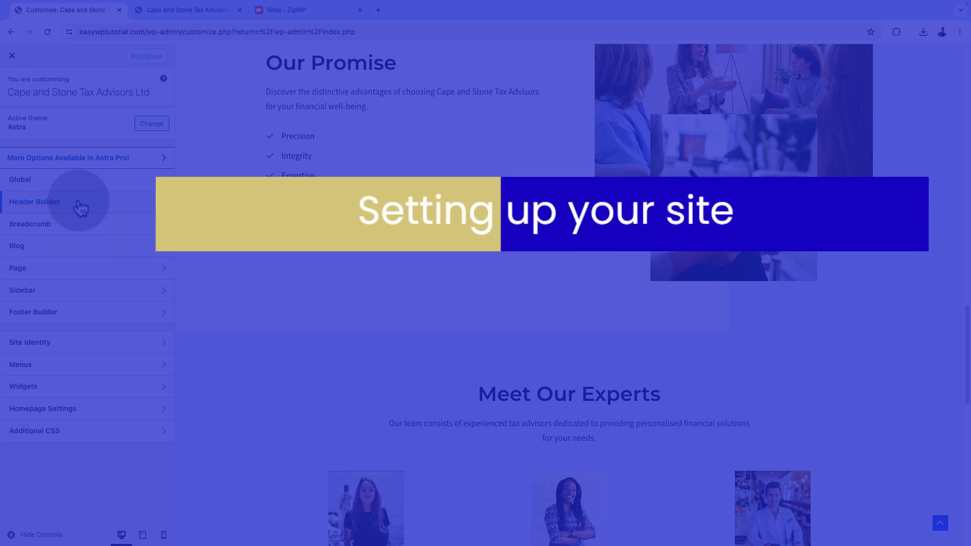
Try the centred header preset, and apply the preset with the site title left and the menu and social icons right
left_click(77, 201)
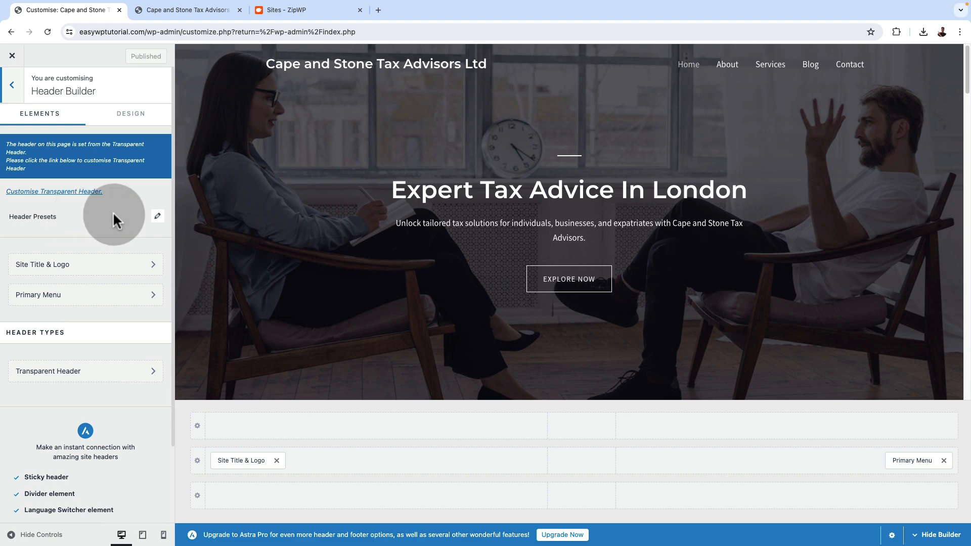
left_click(157, 217)
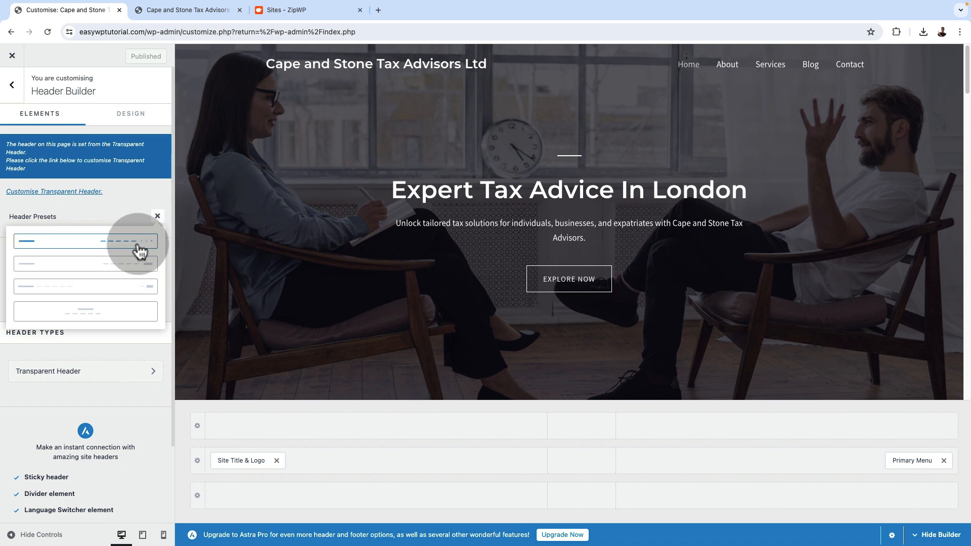
left_click(119, 314)
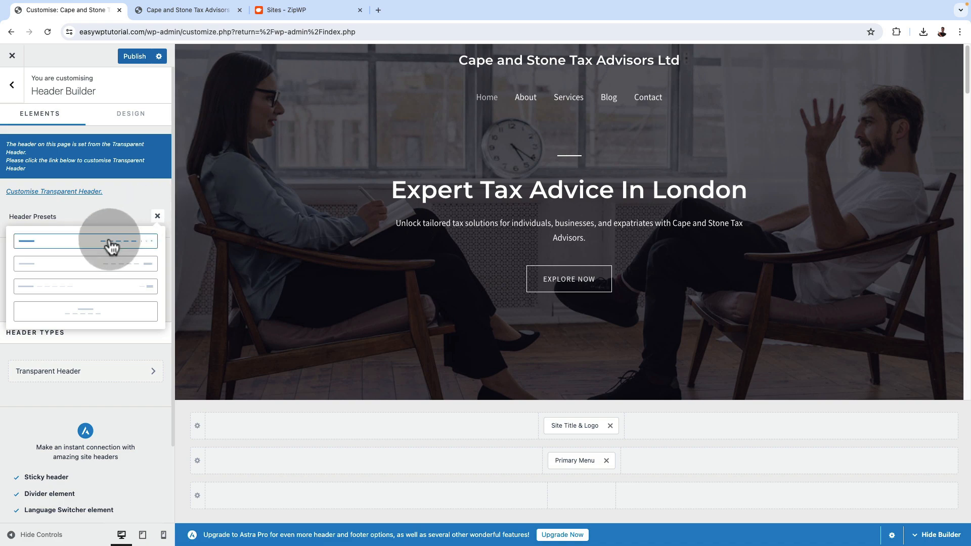
left_click(81, 248)
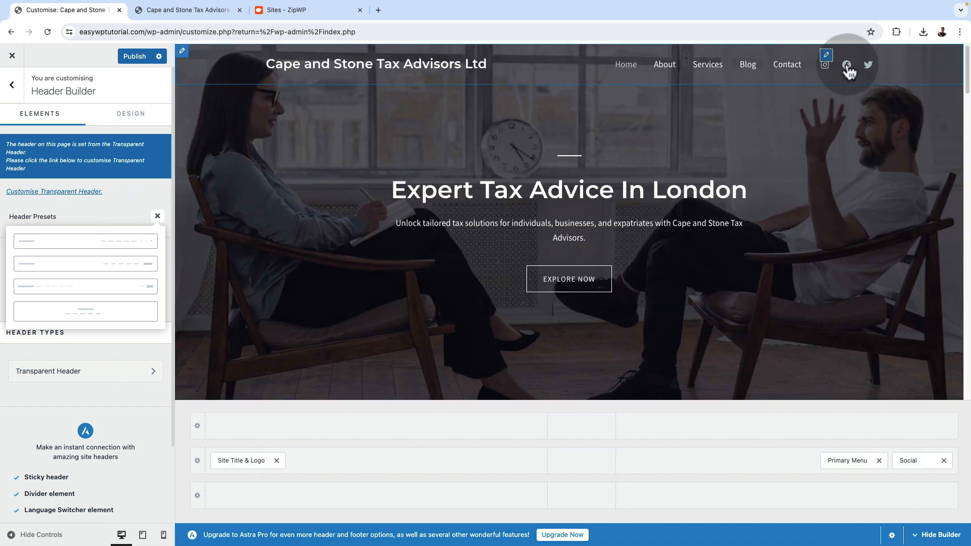
left_click(67, 351)
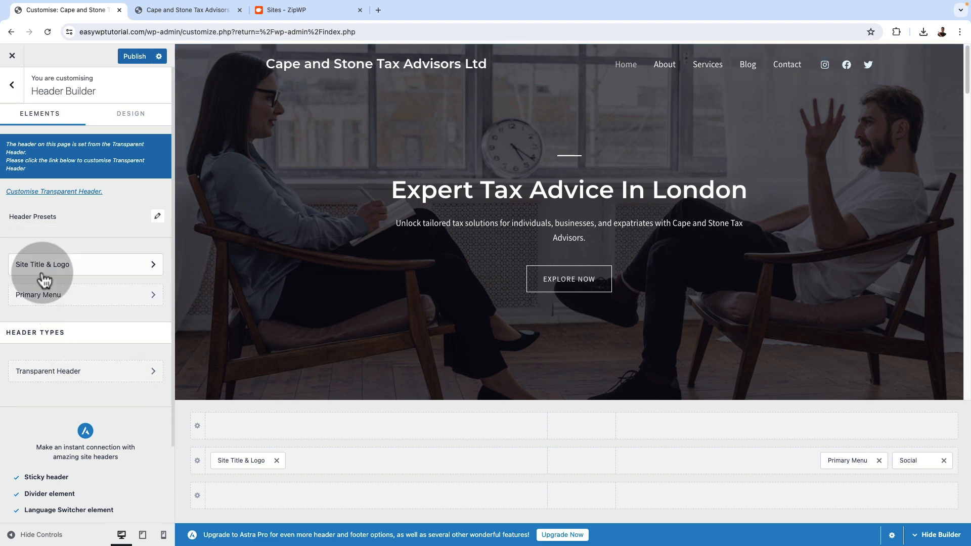
Add the tagline "helping clients navigate tax complexities" in the header's Site Title & Logo settings
left_click(71, 272)
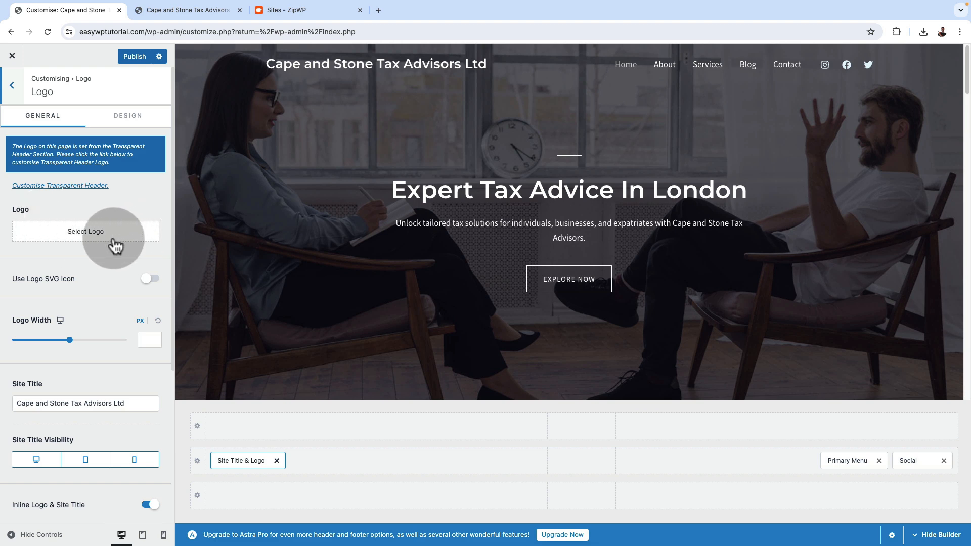
scroll(165, 390, "down", 1)
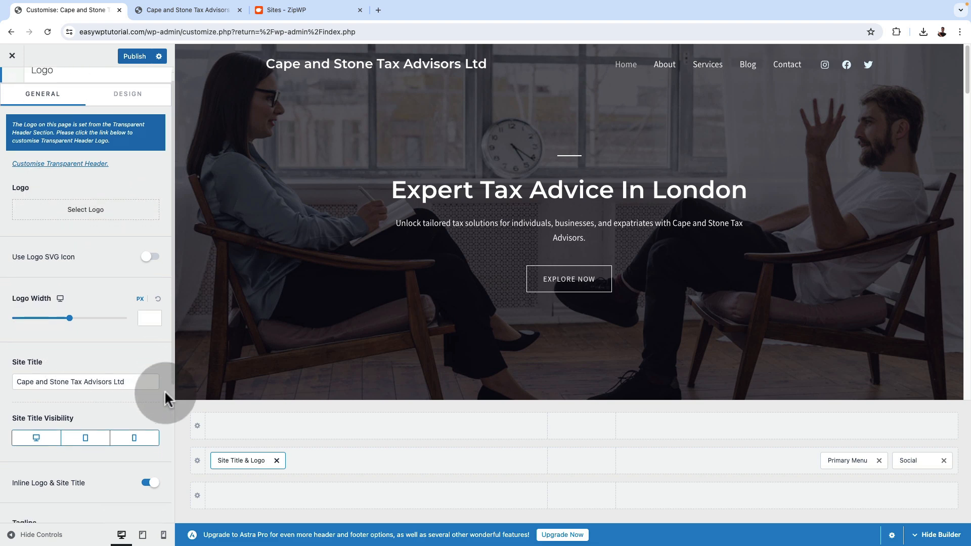
scroll(121, 382, "down", 2)
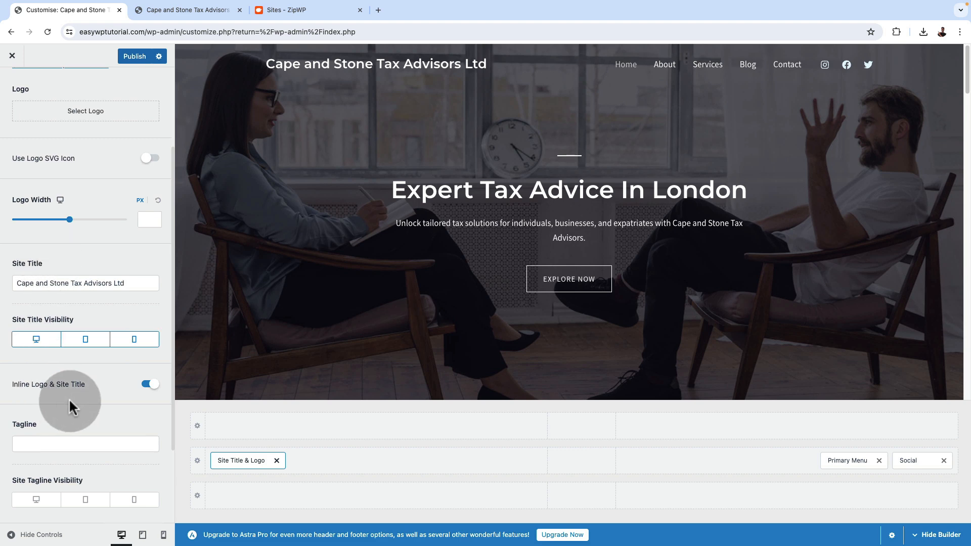
scroll(68, 399, "down", 3)
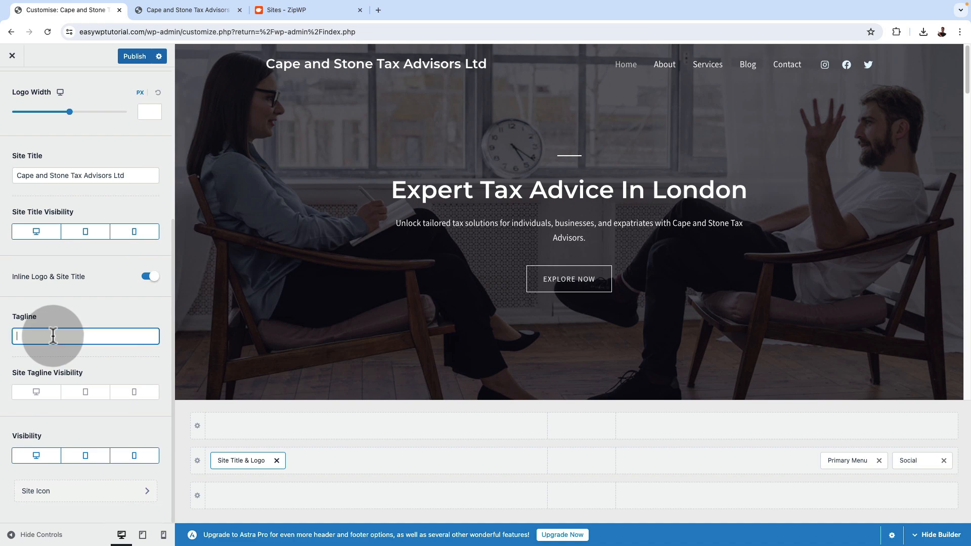
type("helping clients navigate tax complexities")
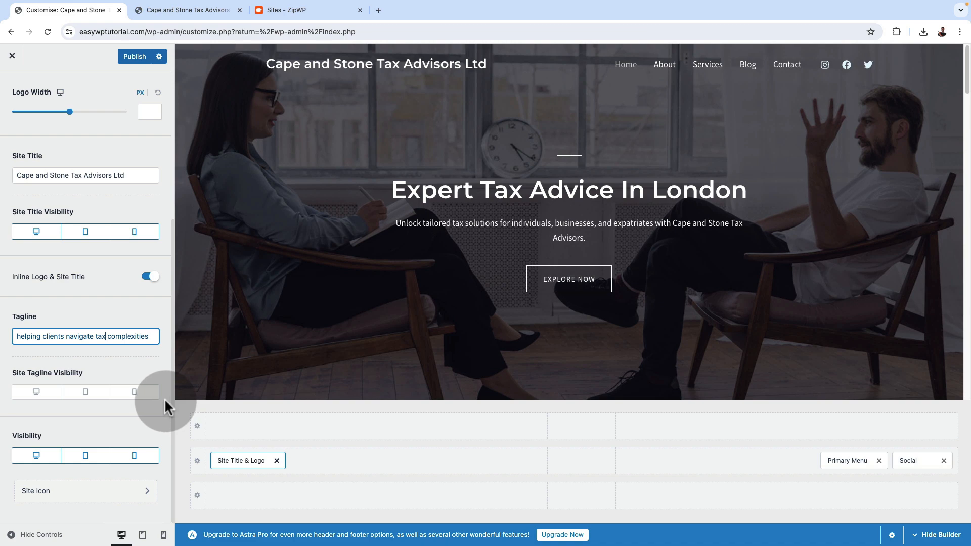
Look at the site icon option and review the remaining logo, title and tagline visibility settings
left_click(66, 490)
left_click(64, 259)
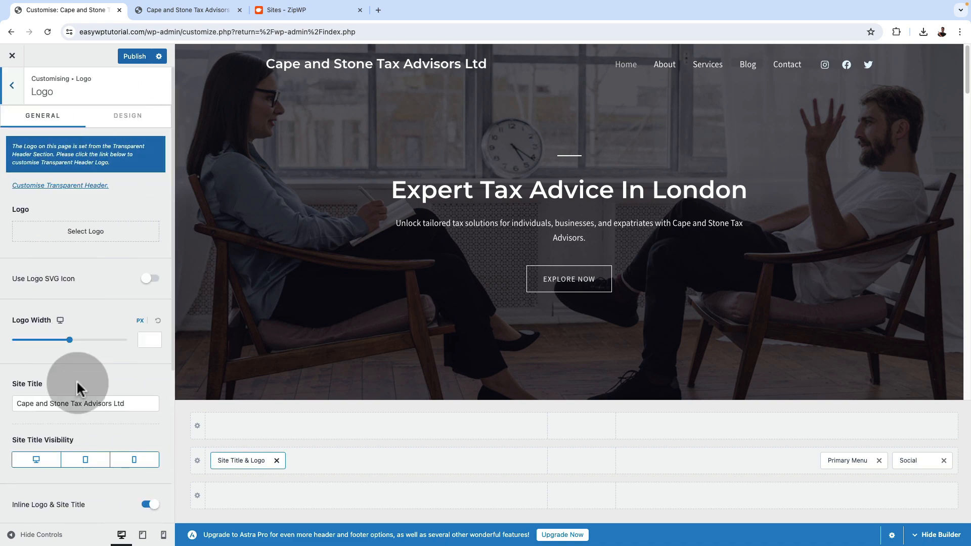
scroll(80, 423, "down", 5)
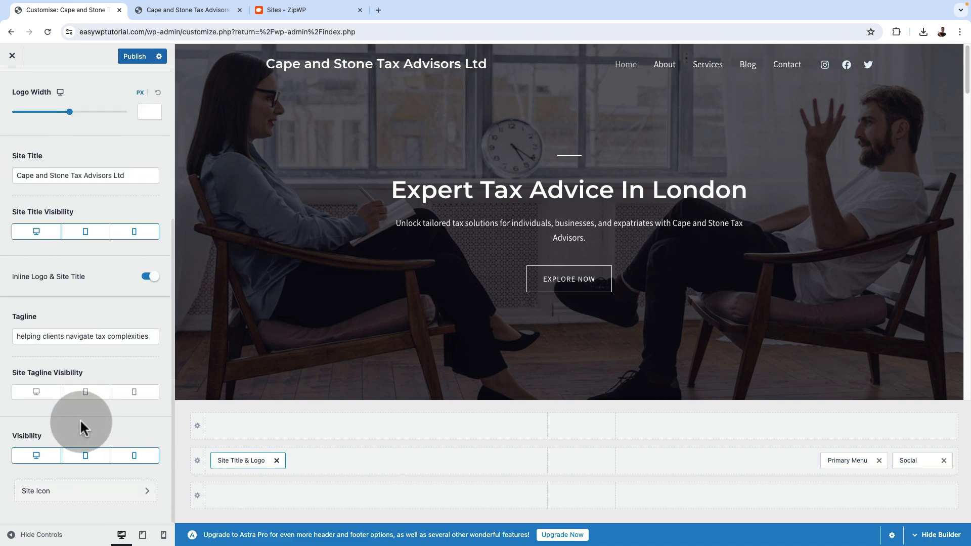
scroll(78, 344, "up", 5)
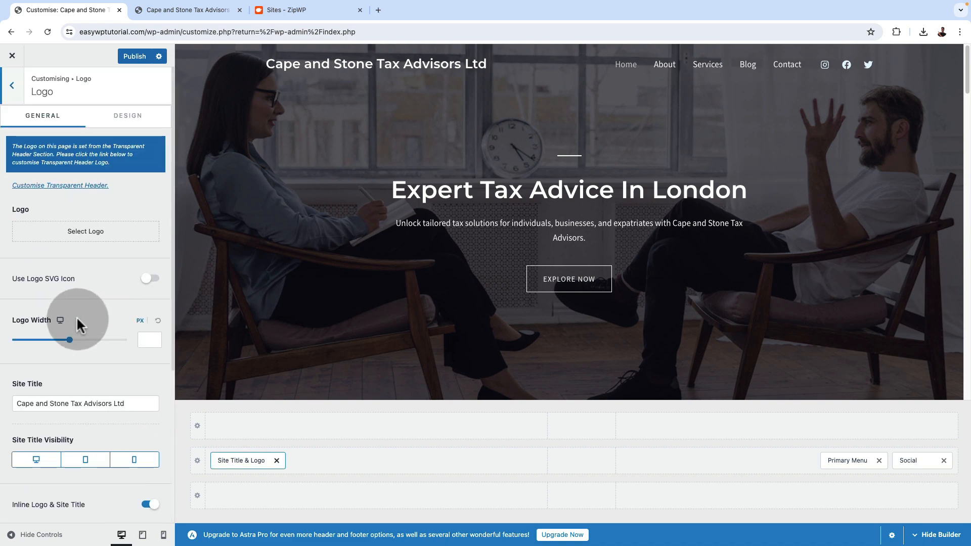
left_click(15, 90)
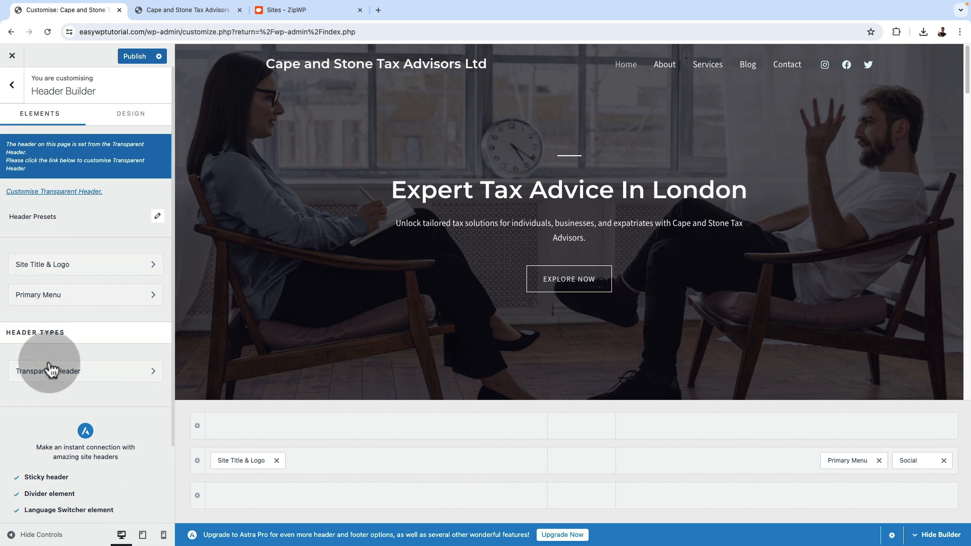
Review the Transparent Header settings and check the header on the homepage, the Blog page and the first blog post
left_click(48, 368)
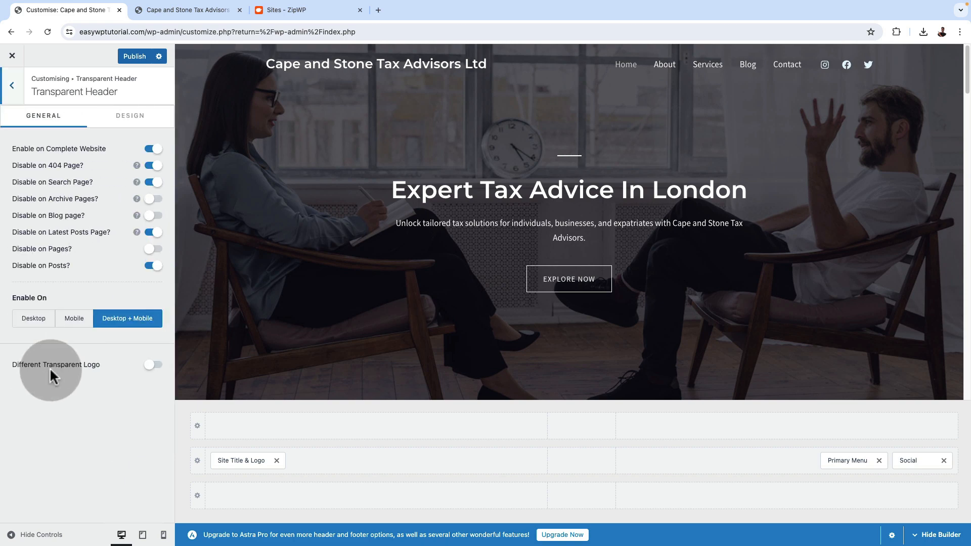
scroll(499, 300, "down", 7)
scroll(497, 297, "up", 1)
scroll(498, 298, "up", 6)
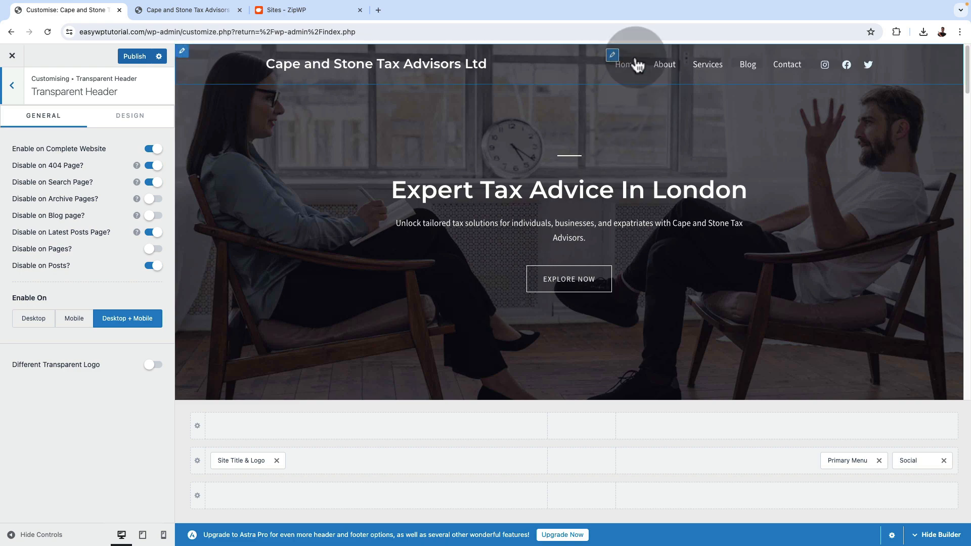
left_click(748, 64)
scroll(384, 323, "down", 2)
scroll(369, 338, "down", 3)
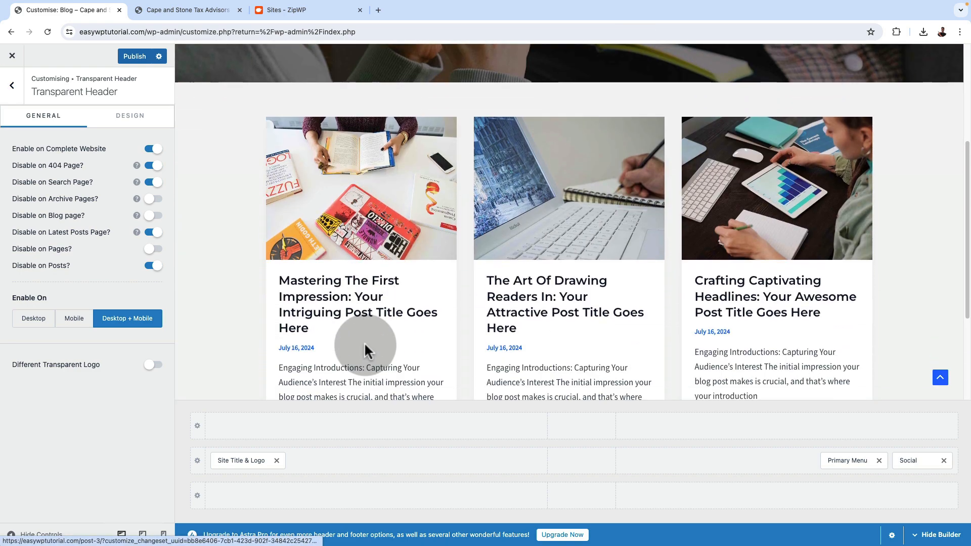
left_click(351, 282)
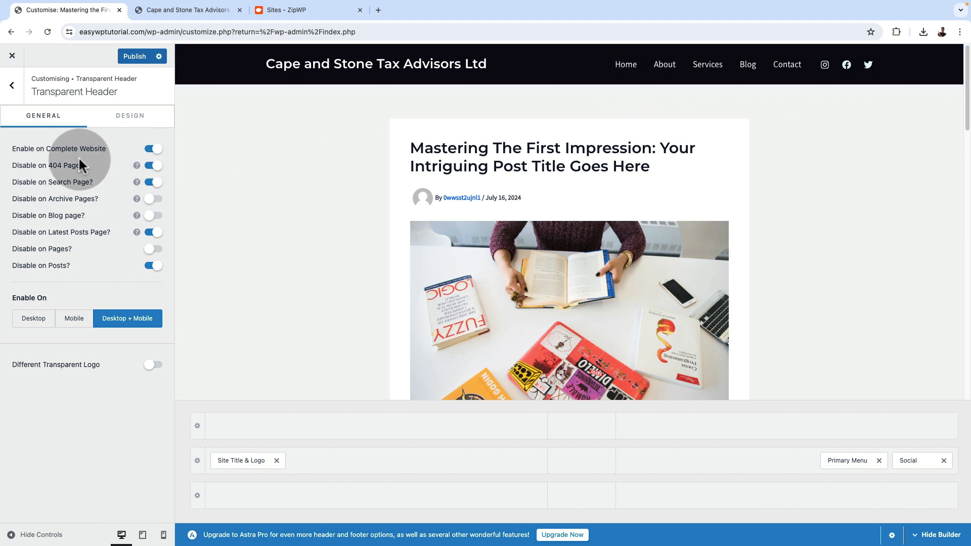
Check the header on the About, Services, Contact and Blog pages and publish the header and tagline changes
left_click(665, 70)
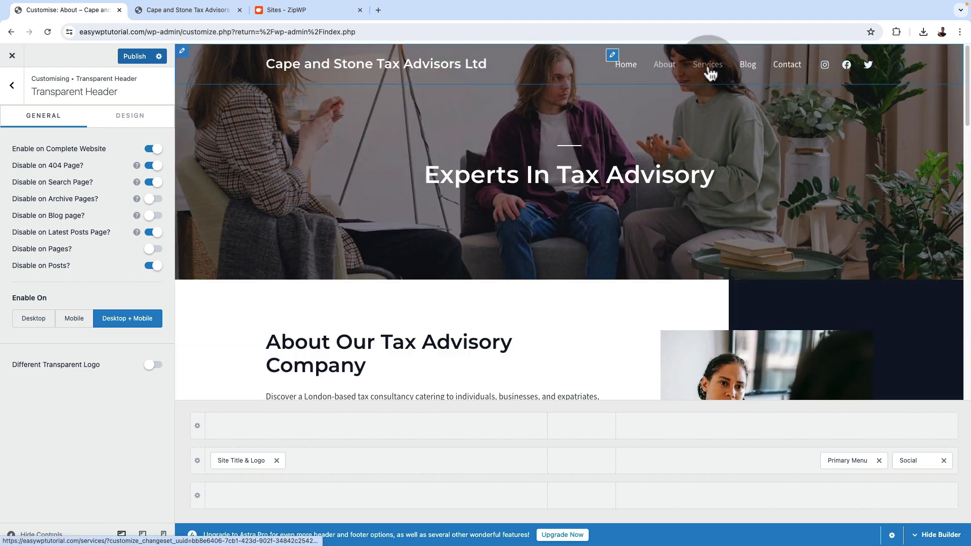
left_click(707, 68)
left_click(784, 68)
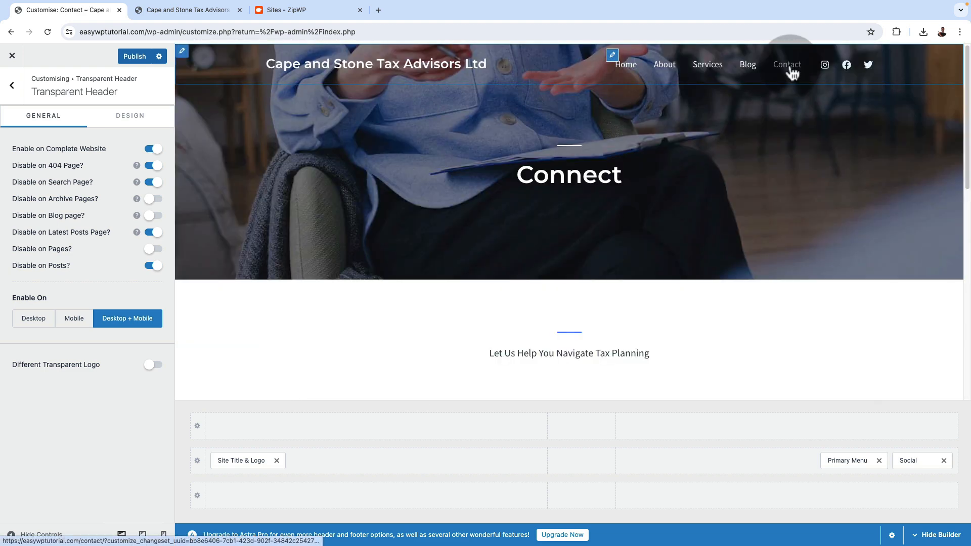
left_click(747, 64)
left_click(132, 57)
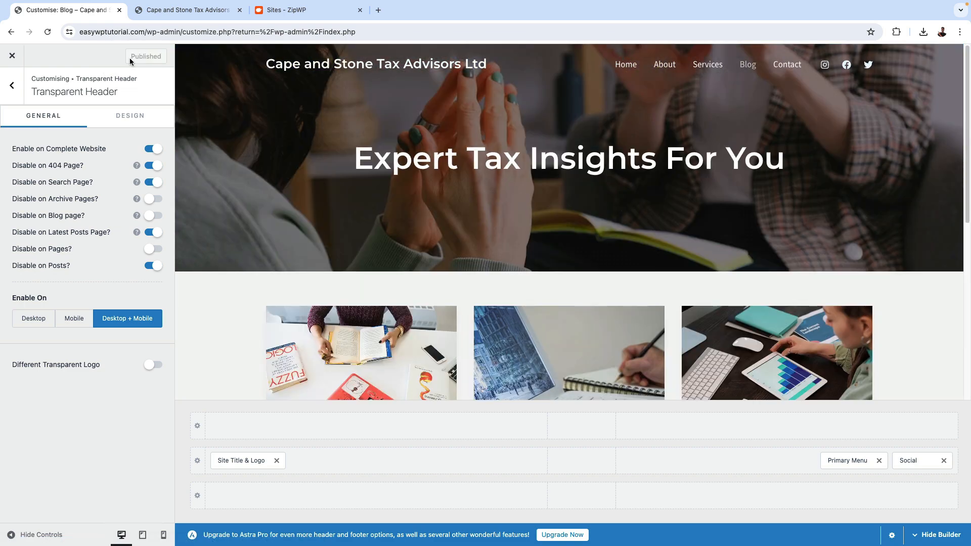
Examine the footer in the Blog page preview and open the Footer Menu settings in the Footer Builder
left_click(14, 94)
left_click(14, 83)
scroll(386, 342, "down", 4)
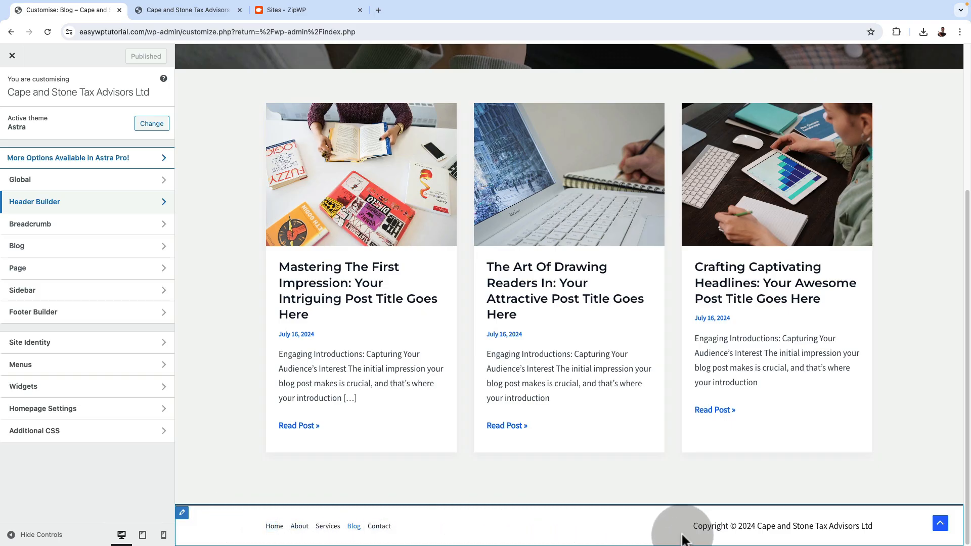
left_click(824, 509)
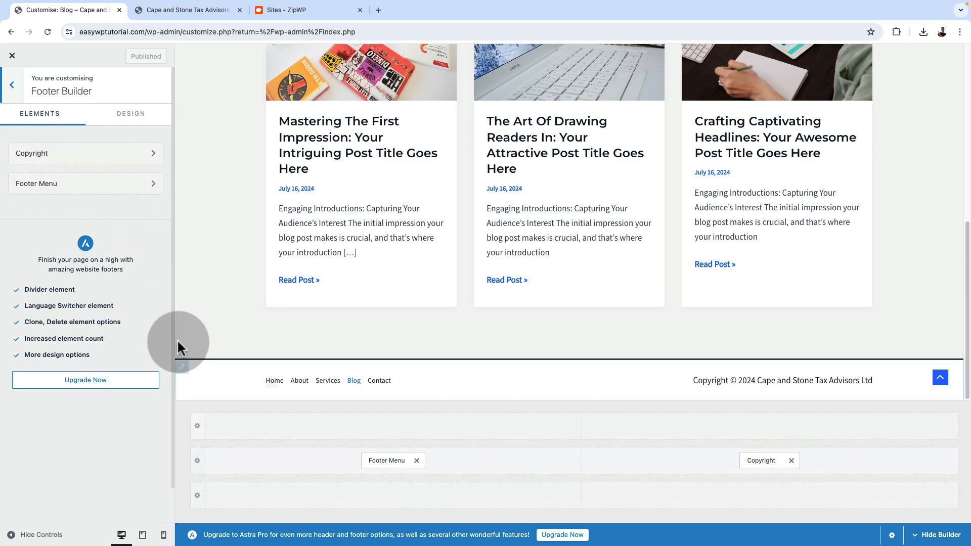
left_click(35, 185)
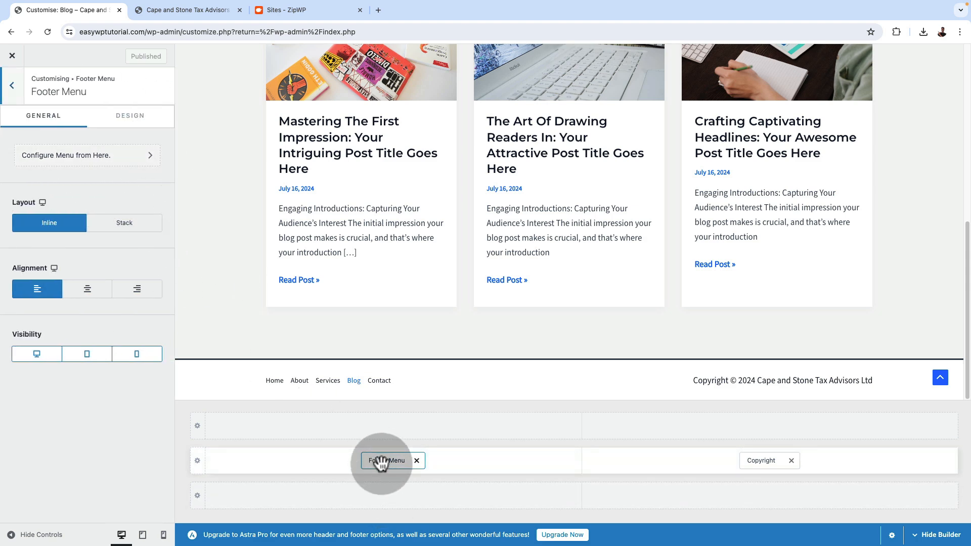
Review the theme's menu locations from the footer menu settings and open the Primary Menu's assigned menu for editing
left_click(97, 156)
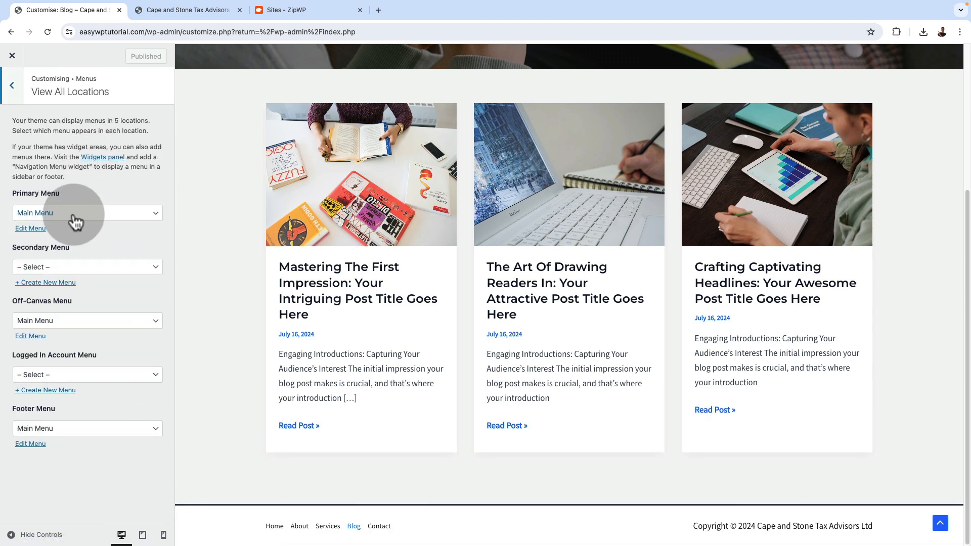
left_click(76, 221)
left_click(75, 215)
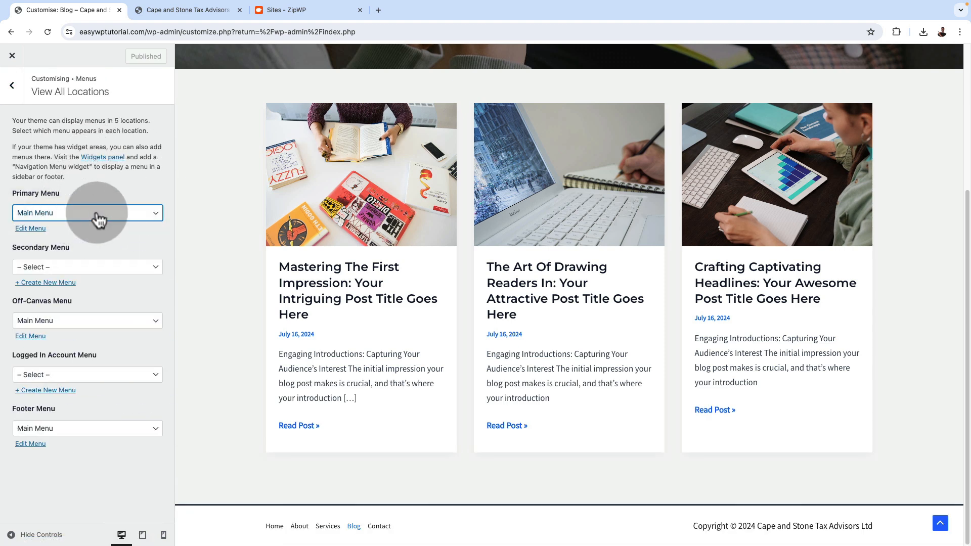
left_click(34, 228)
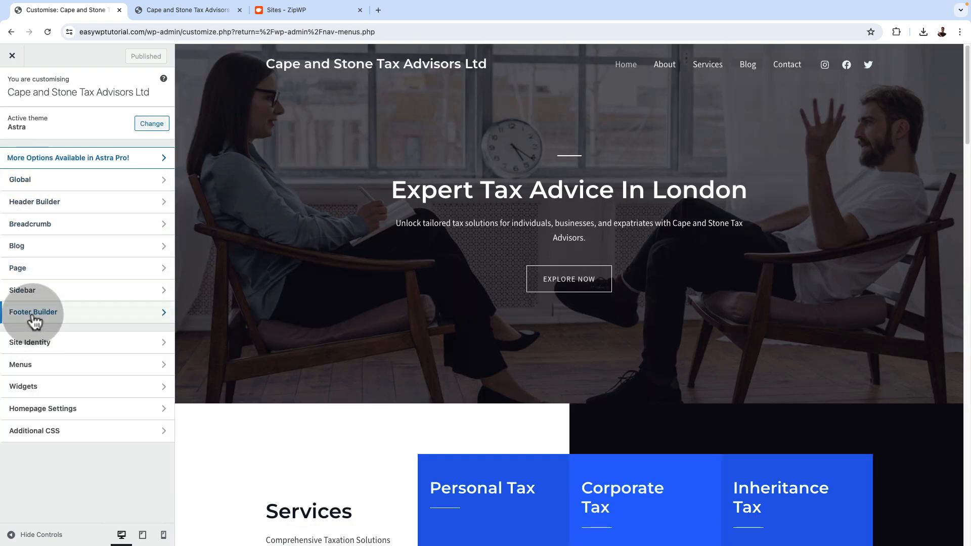
Review the elements that can be added to the primary footer row and its column and layout settings in the Footer Builder
left_click(33, 312)
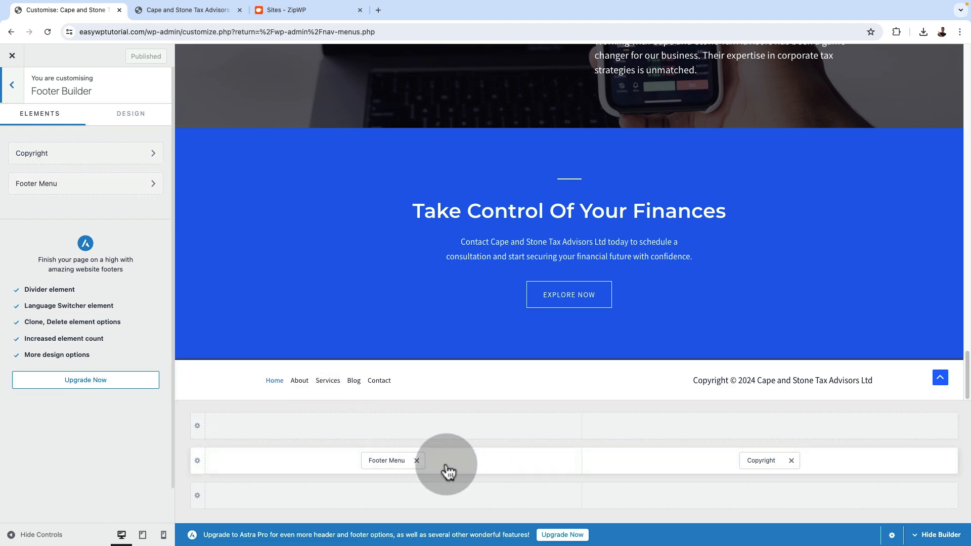
left_click(325, 461)
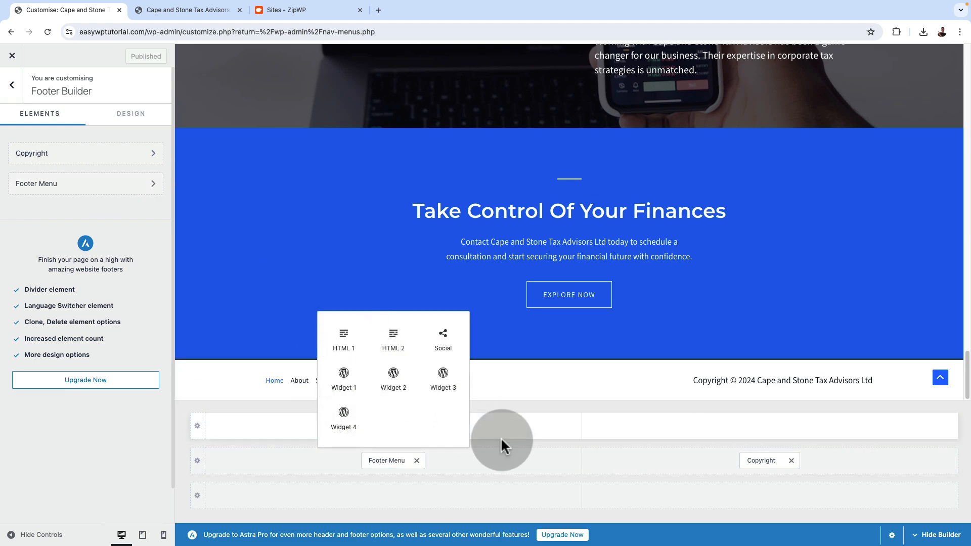
left_click(704, 462)
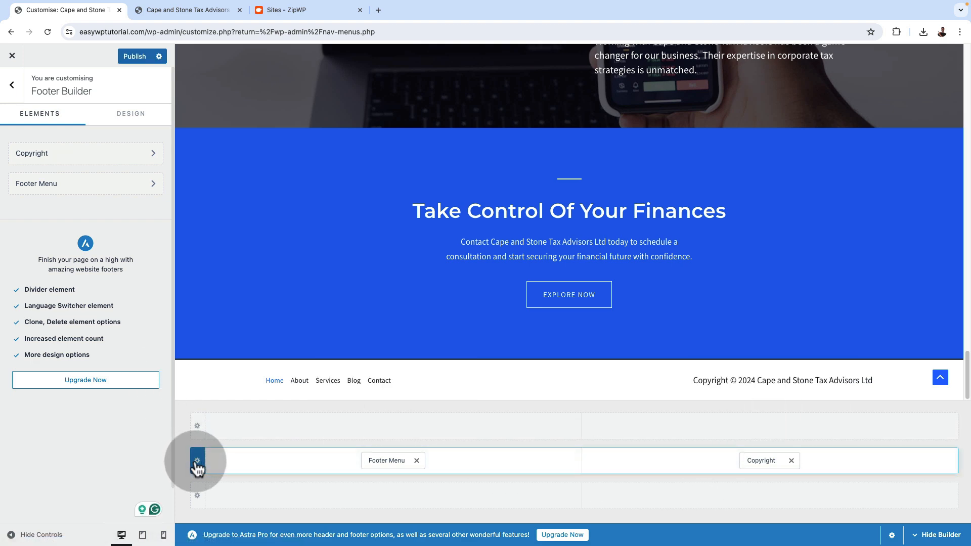
left_click(197, 461)
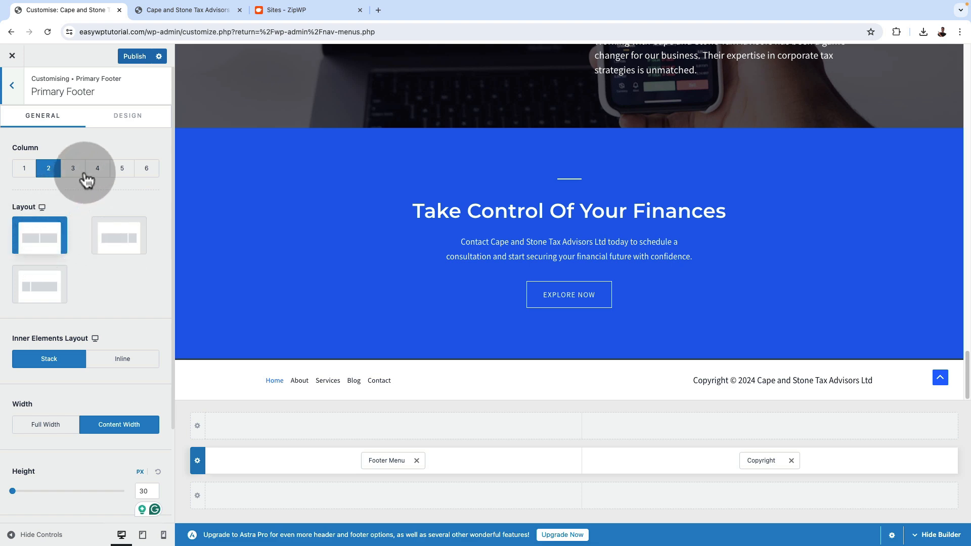
left_click(97, 171)
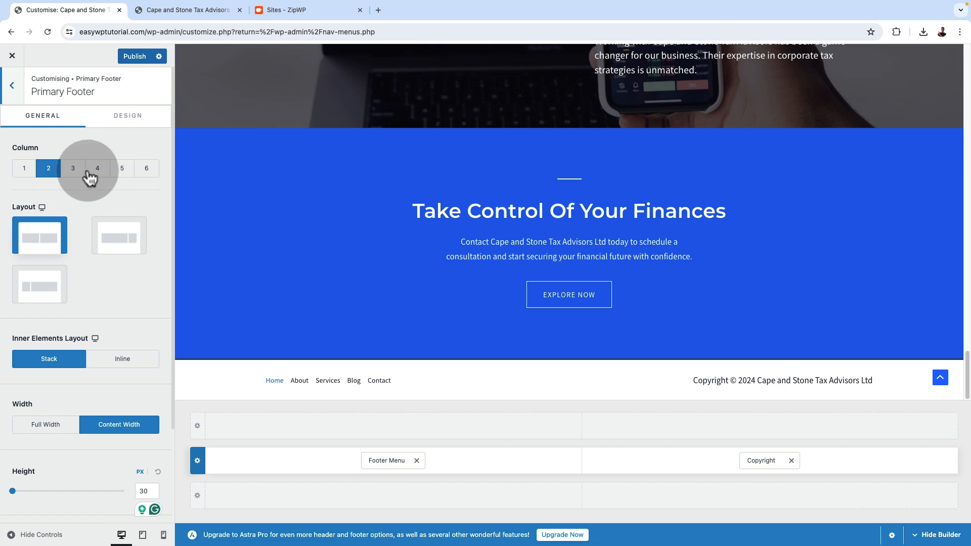
left_click(96, 170)
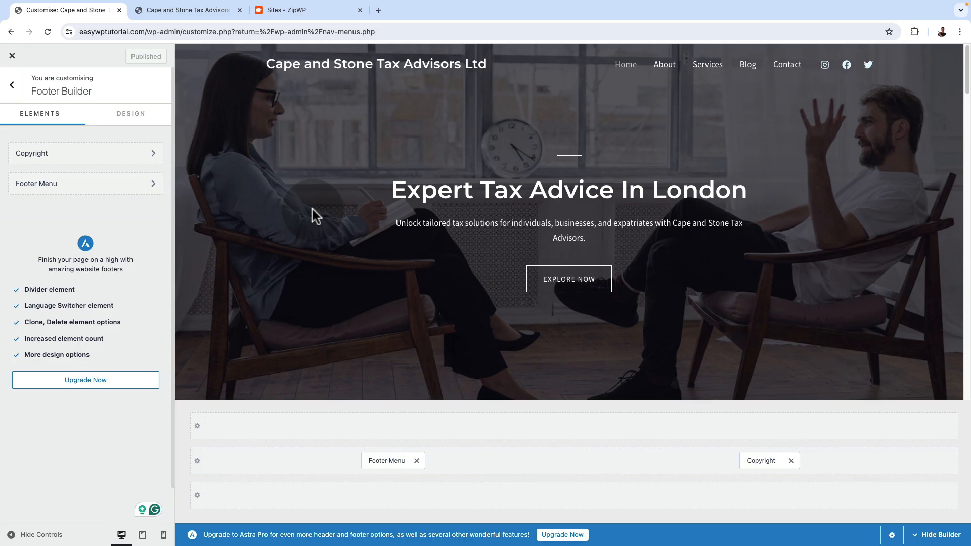
Switch to Photopea by opening photopea.com in a new browser tab
left_click(196, 11)
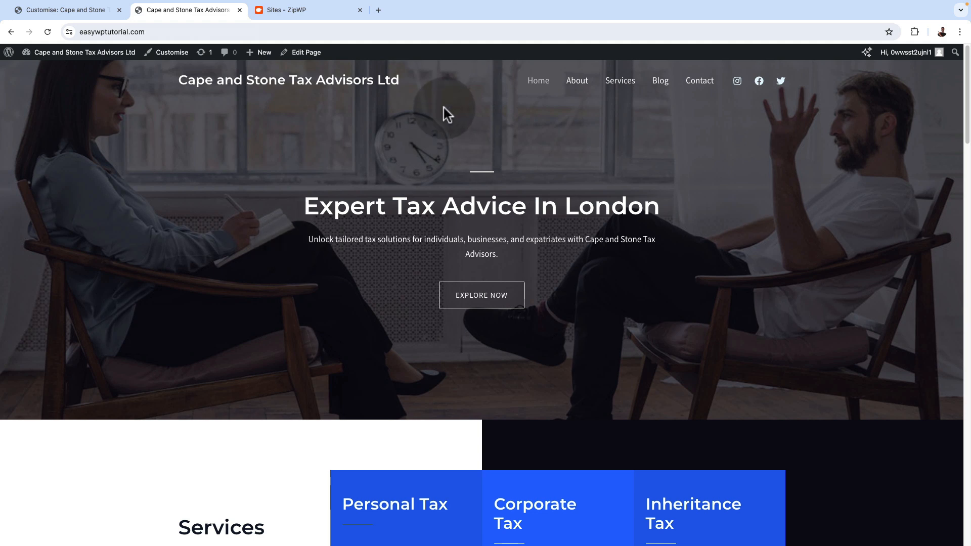
left_click(378, 11)
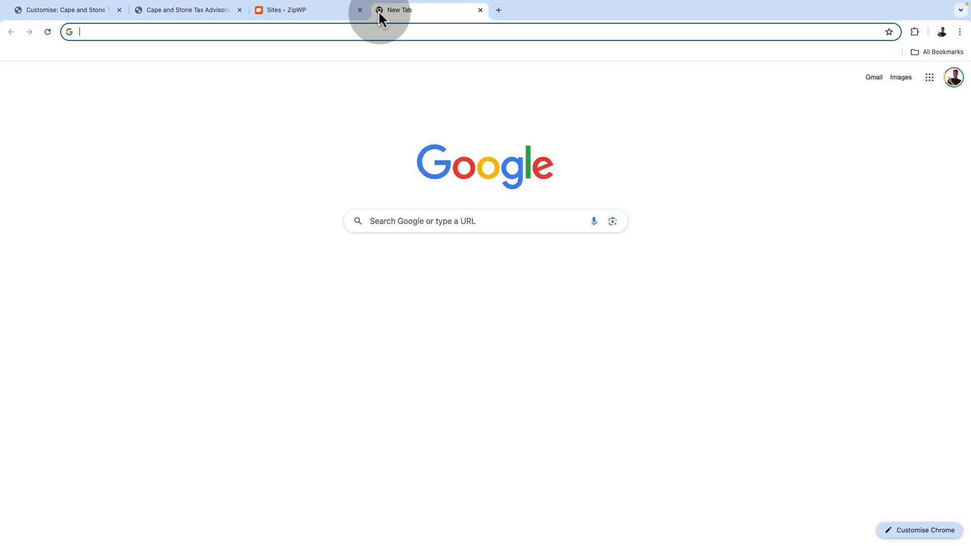
type("pho")
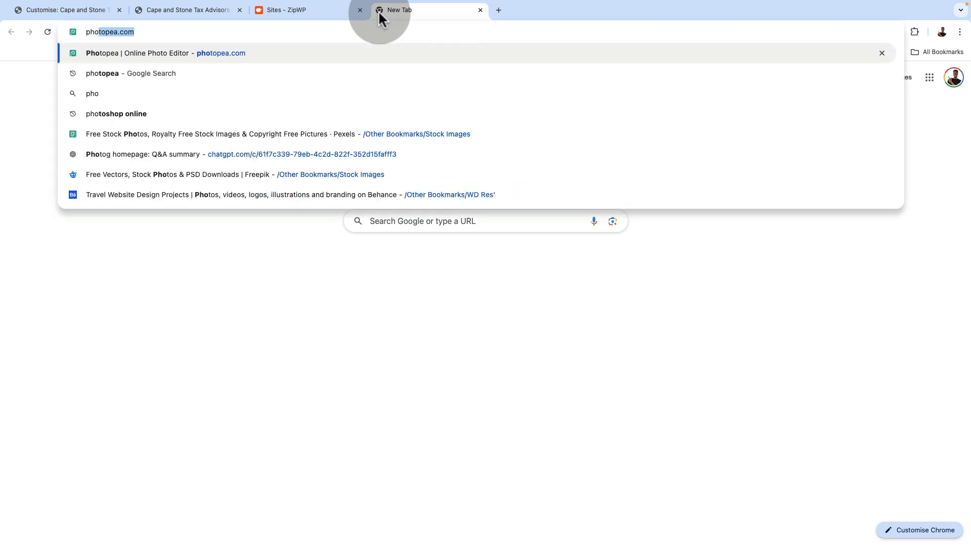
key("Return")
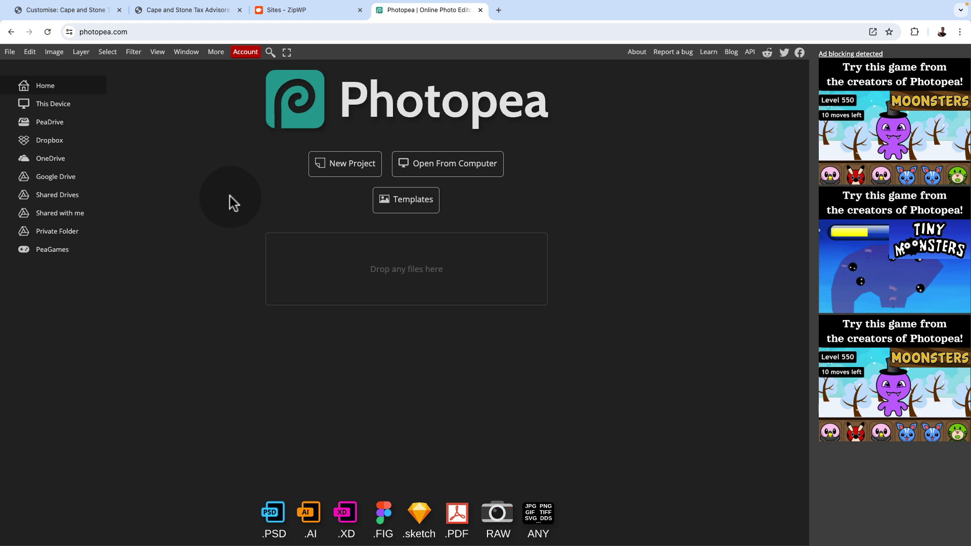
Create a new 500 × 500 pixel project with a white background for the logo
left_click(342, 170)
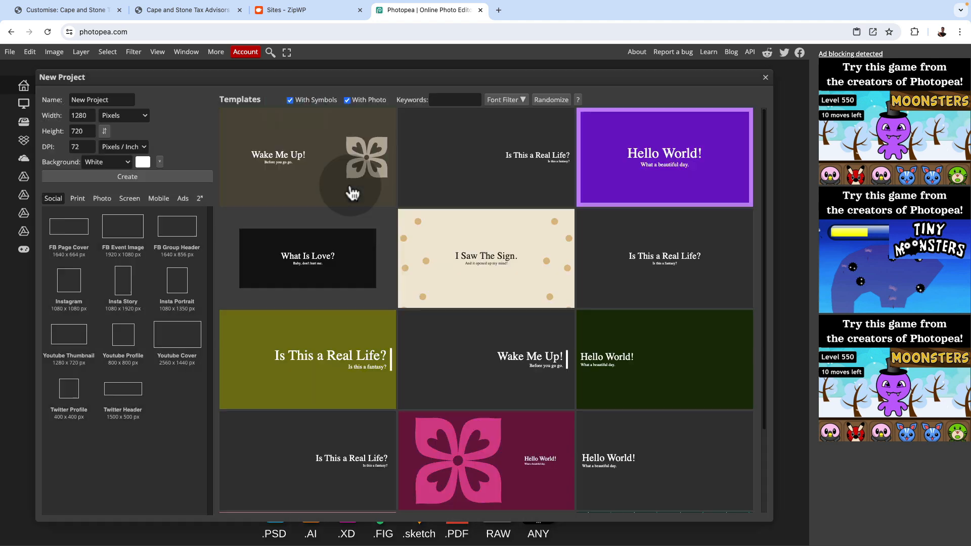
left_click(79, 115)
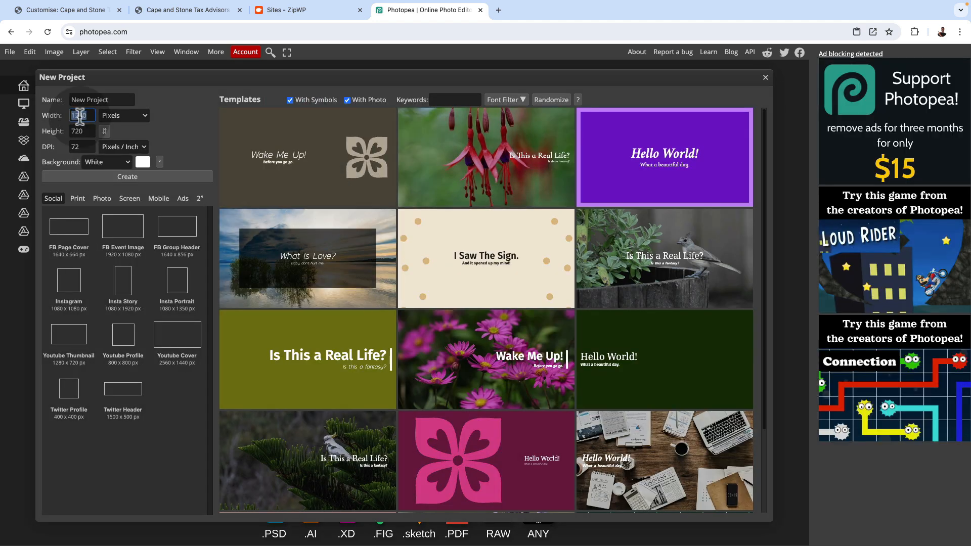
type("500")
left_click(76, 130)
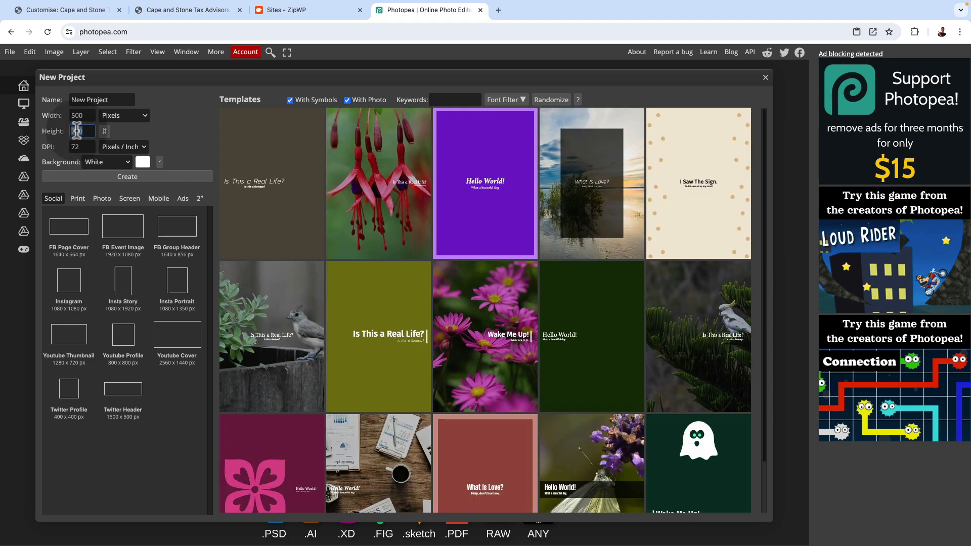
type("50")
left_click(127, 177)
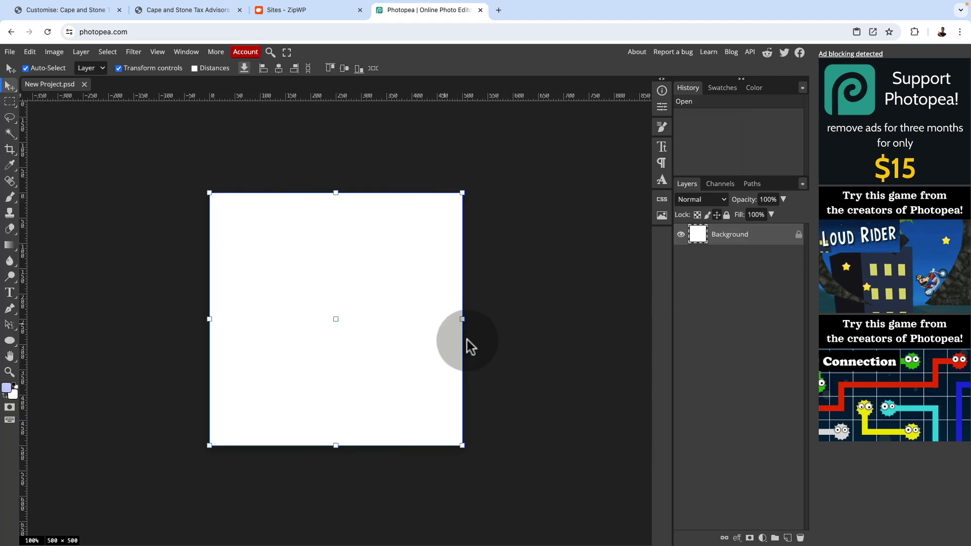
left_click(500, 371)
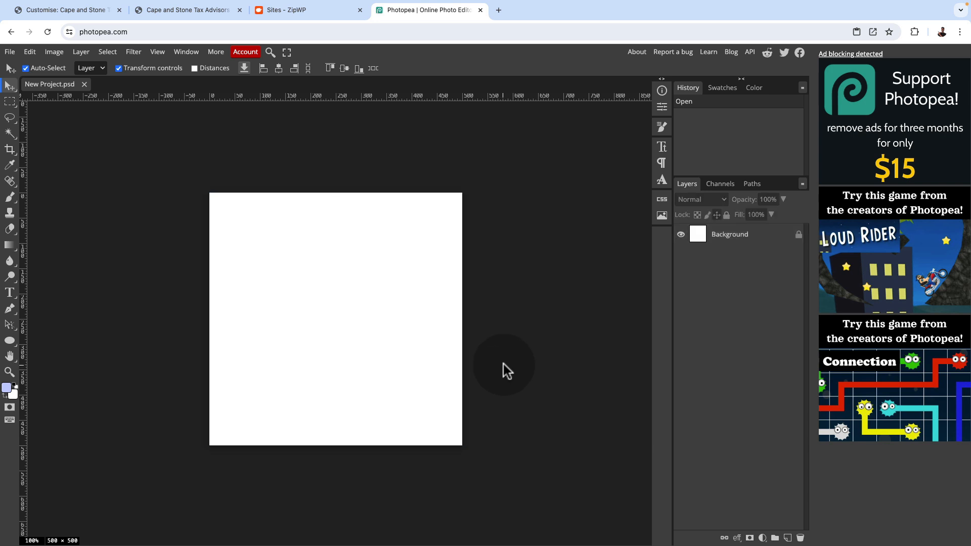
Check the site title on the website and add a text layer with the letter C in Outfit Bold, 24 px, on the blank canvas
left_click(162, 9)
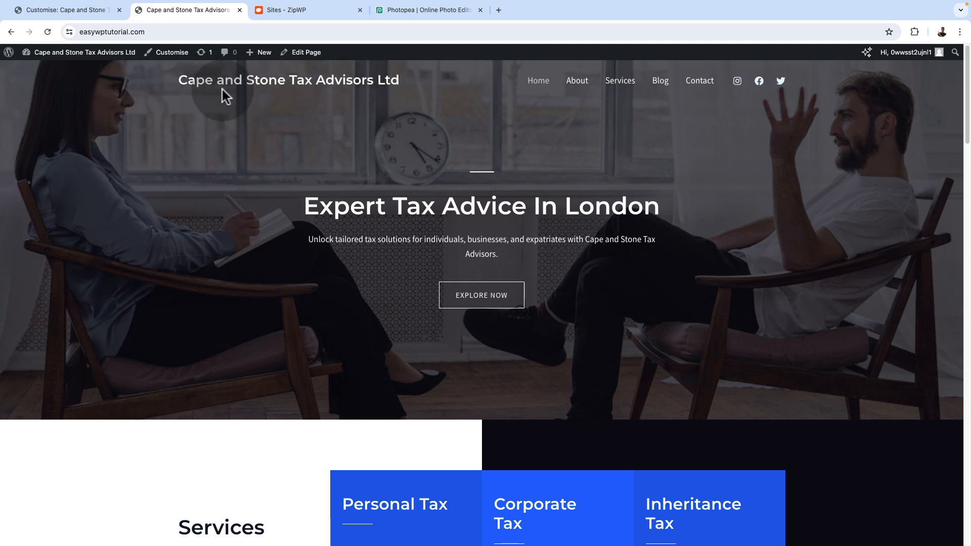
left_click(429, 11)
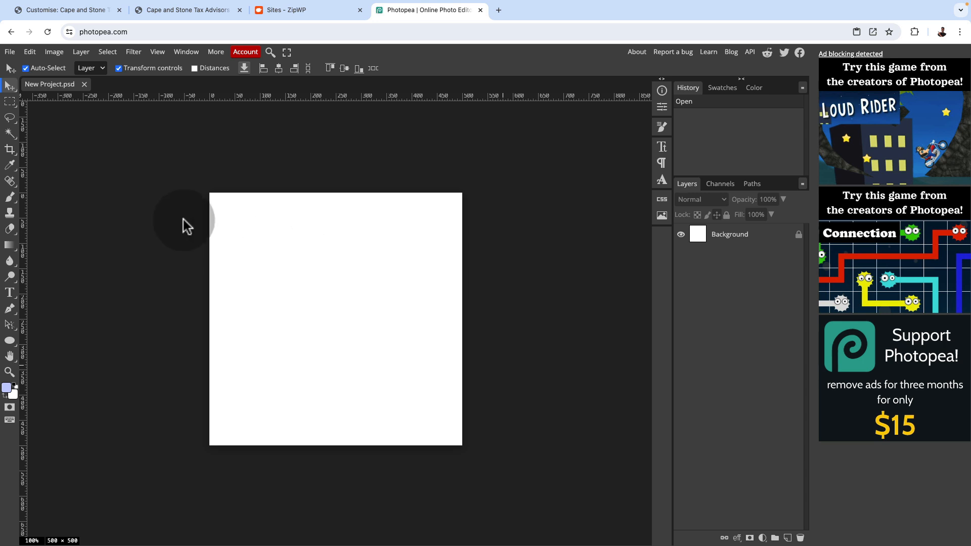
left_click(9, 295)
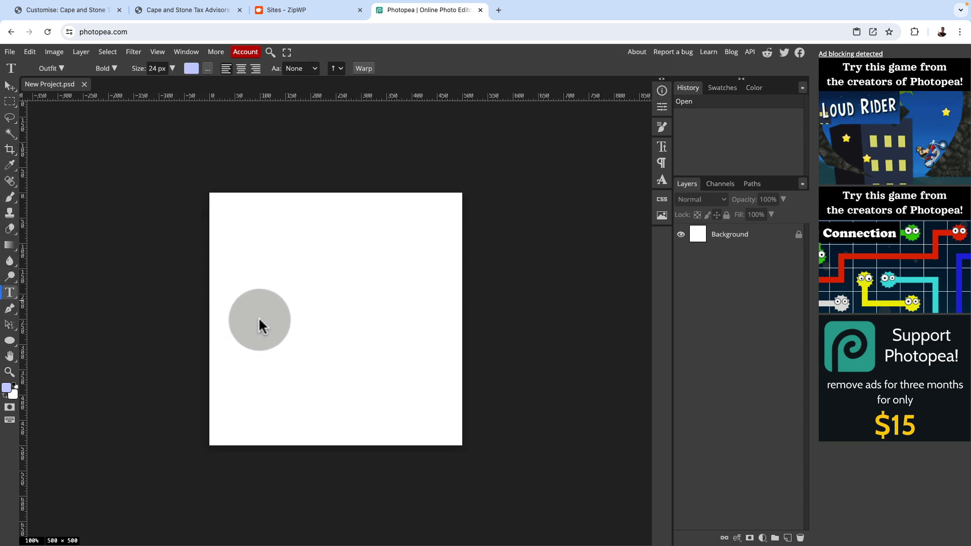
left_click(60, 67)
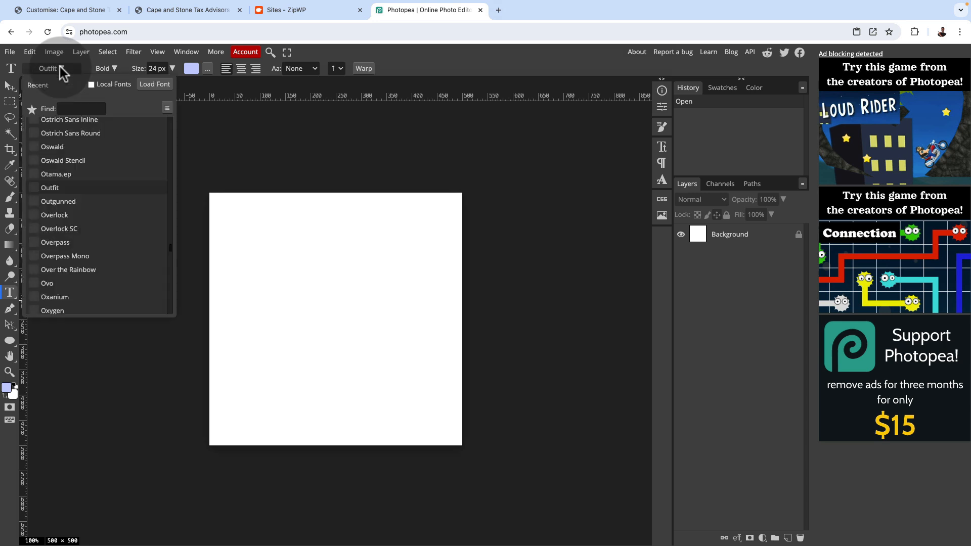
left_click(60, 67)
left_click(259, 299)
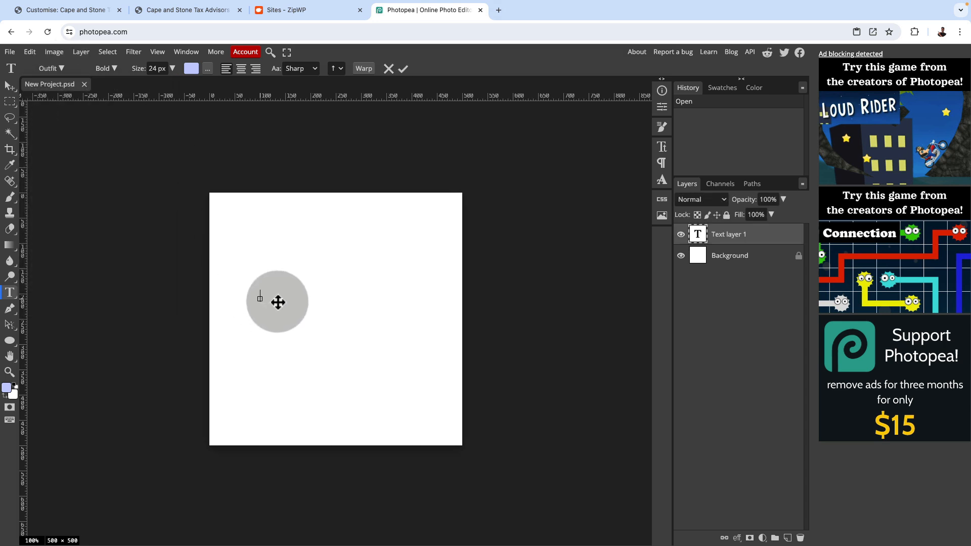
type("C")
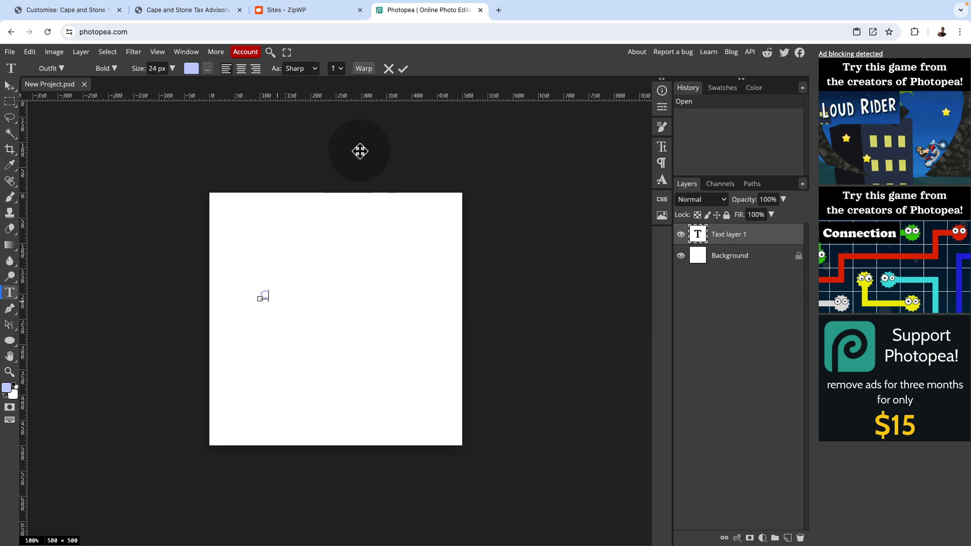
left_click(402, 69)
Add two more text layers to the right of the C, one with an ampersand (&) and one with the letter S
left_click(312, 291)
type("S")
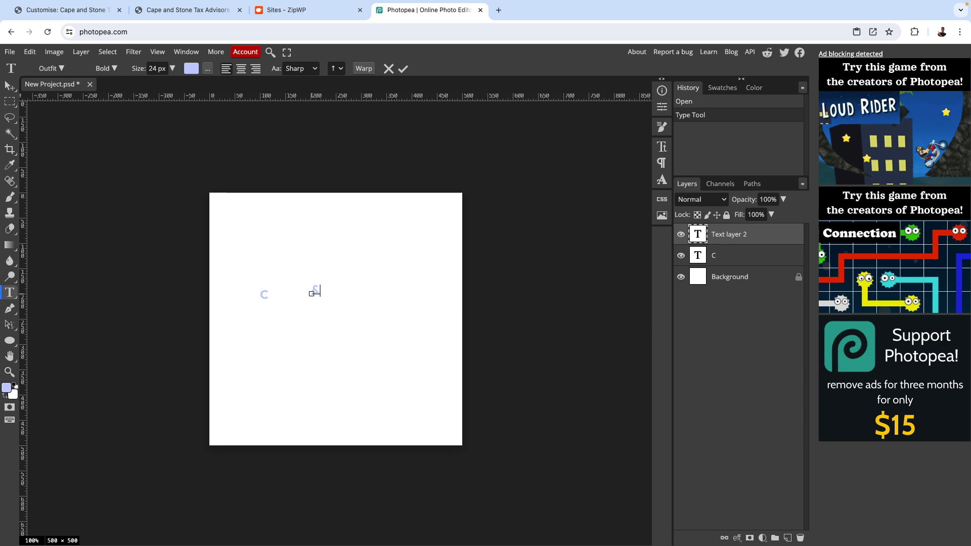
left_click(403, 69)
left_click(368, 315)
left_click(357, 304)
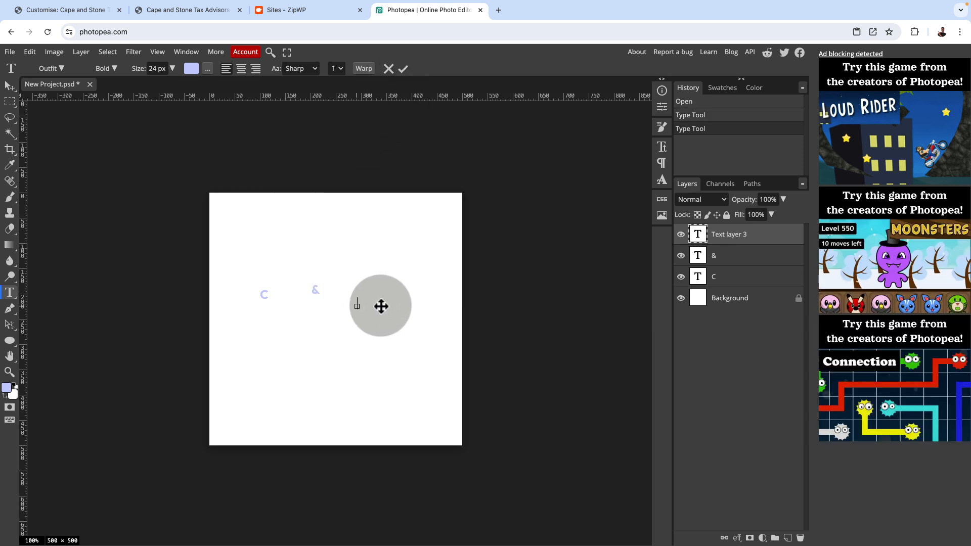
type("S")
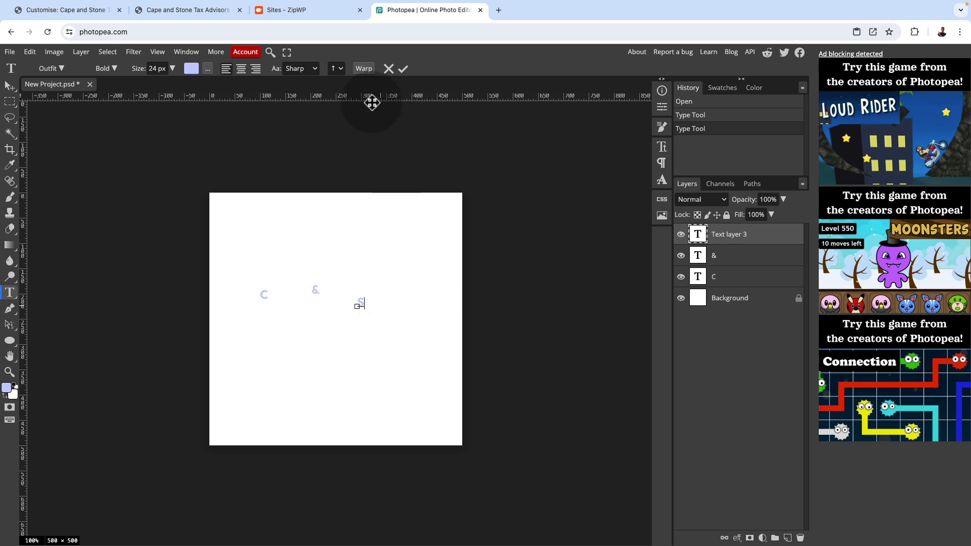
left_click(405, 69)
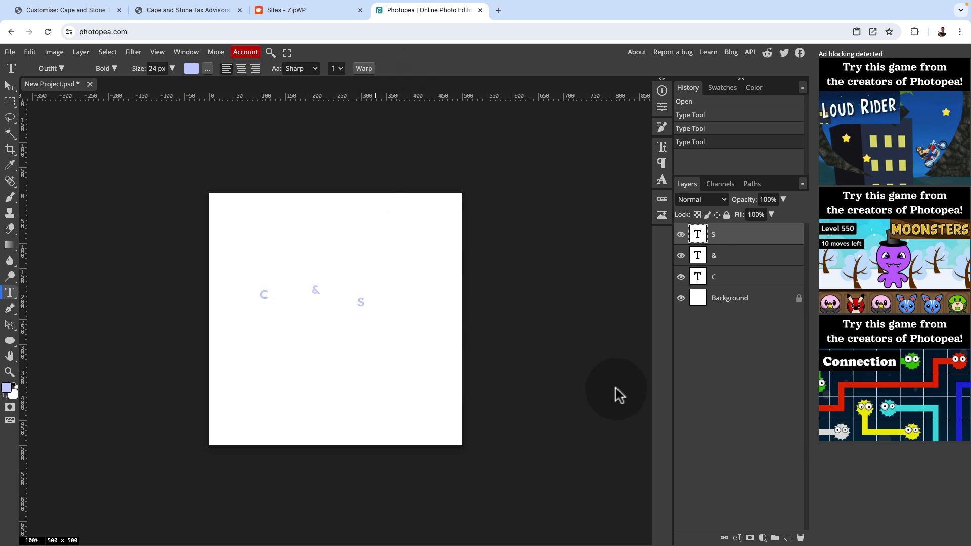
Scale the letter C proportionally to about 712% in the left half of the canvas
left_click(730, 259)
left_click(728, 278)
left_click(730, 261)
left_click(726, 237)
left_click(728, 263)
left_click(729, 277)
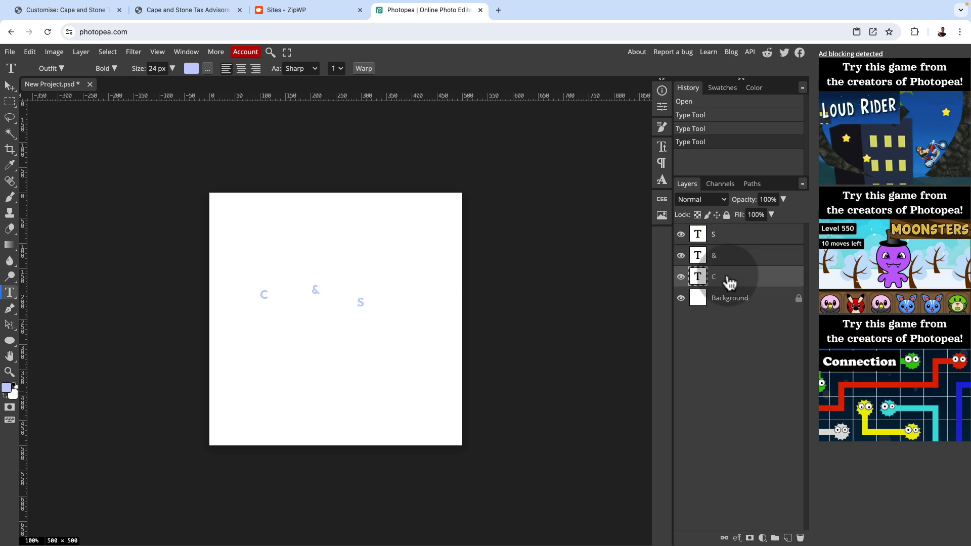
left_click(10, 86)
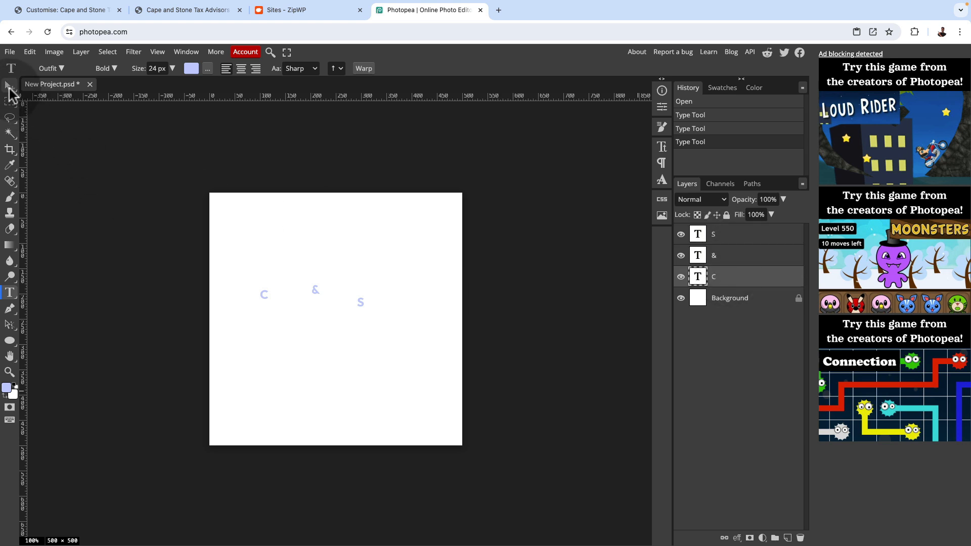
left_click(280, 322)
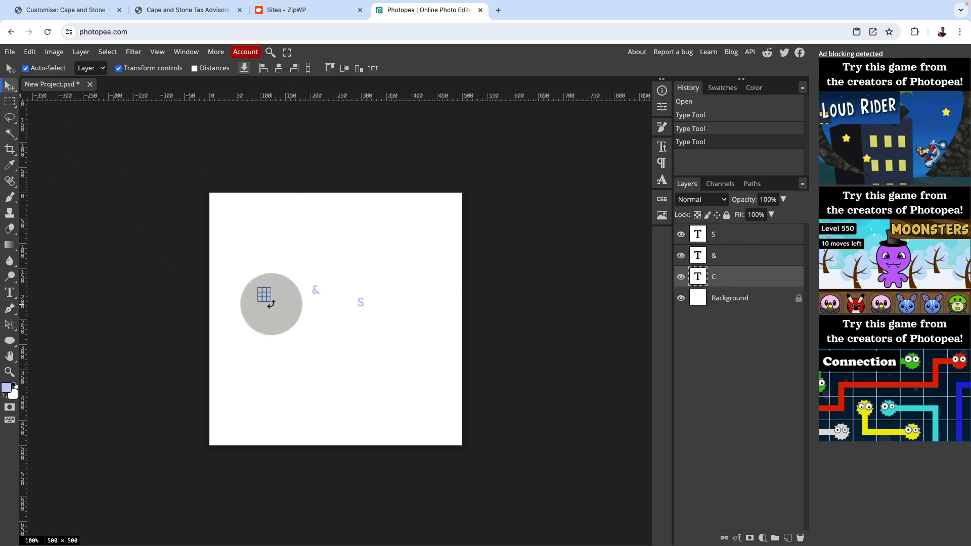
left_click_drag(270, 299, 281, 324)
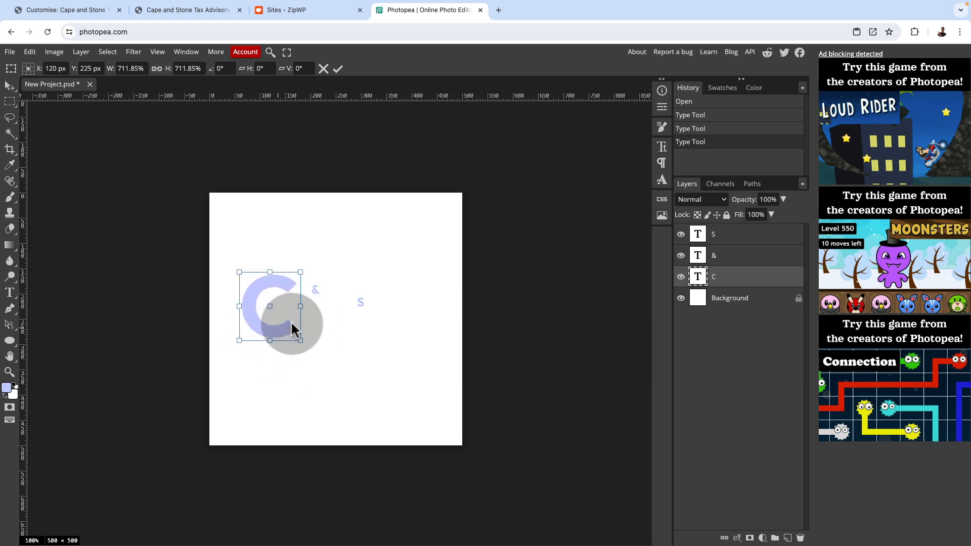
left_click(338, 68)
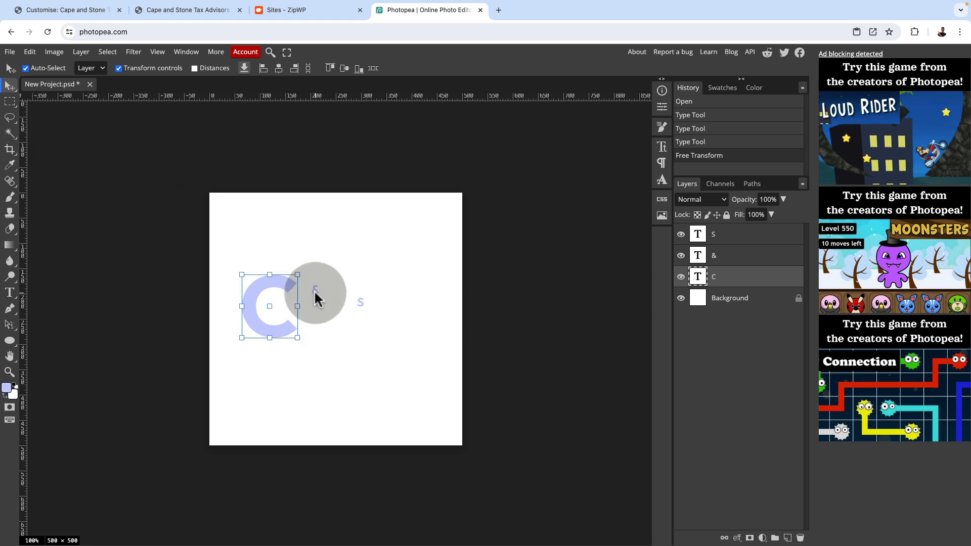
Scale the ampersand to about 379% and move it against the lower right edge of the C
left_click(313, 291)
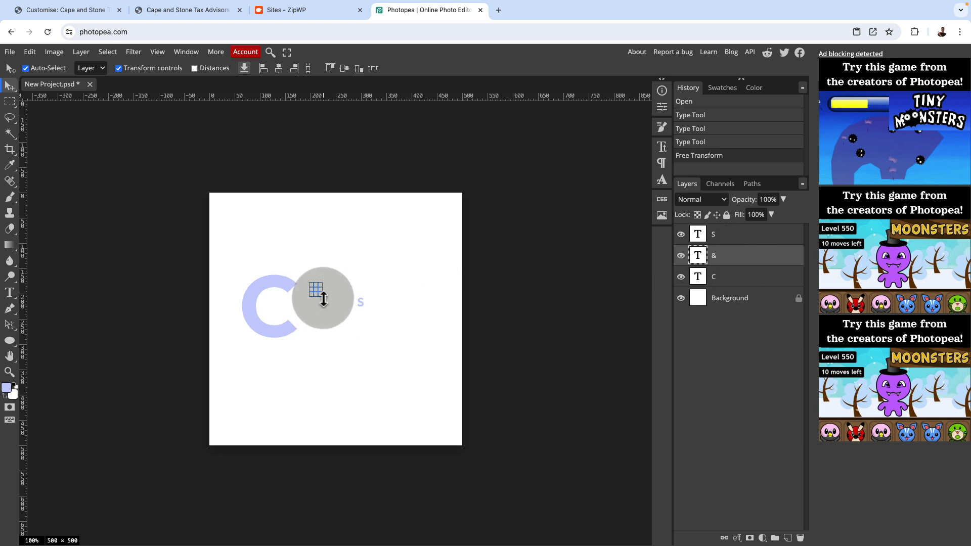
left_click_drag(320, 297, 346, 319)
left_click_drag(331, 311, 306, 319)
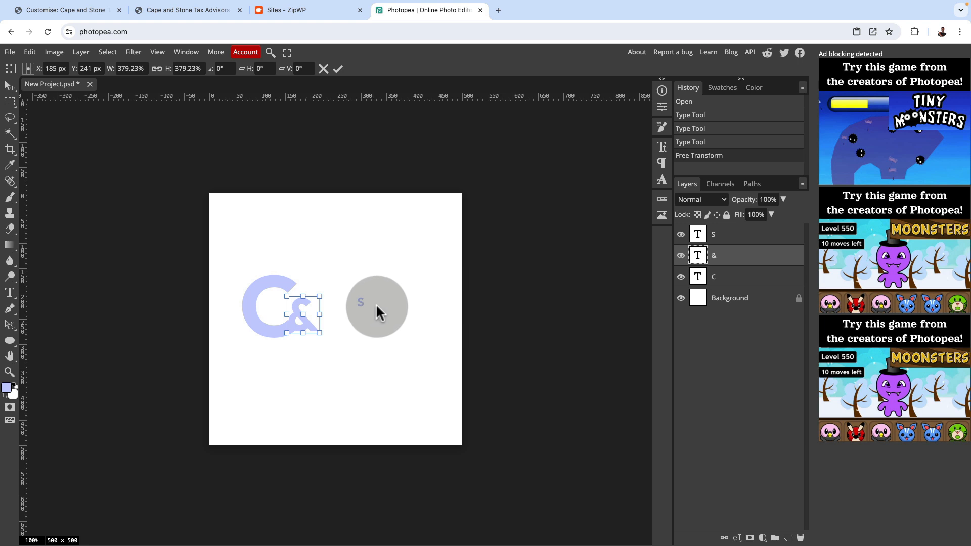
Enlarge the S beside the ampersand to roughly match the C and set its font size to 180 px
left_click(728, 238)
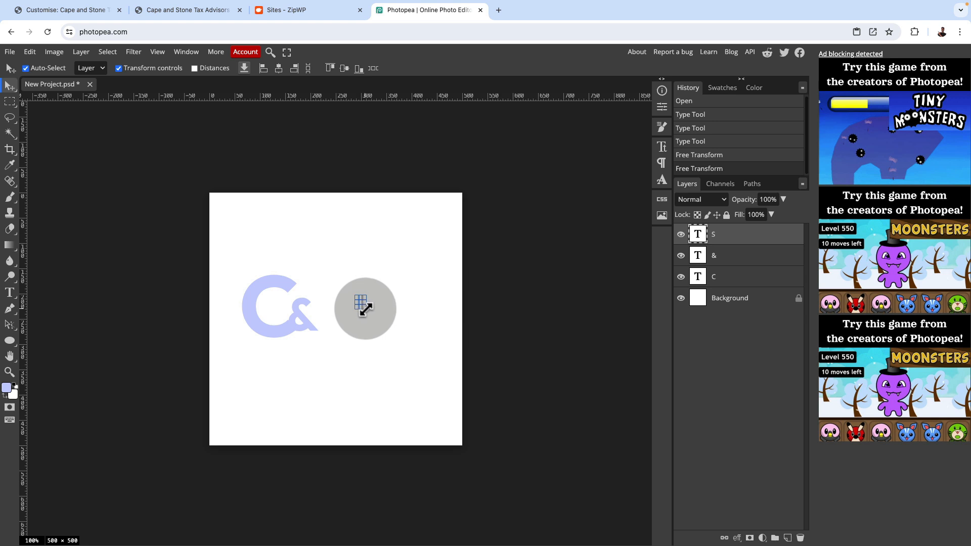
mouse_move(354, 306)
left_mouse_down()
mouse_move(275, 366)
mouse_move(375, 305)
mouse_move(366, 319)
left_mouse_up()
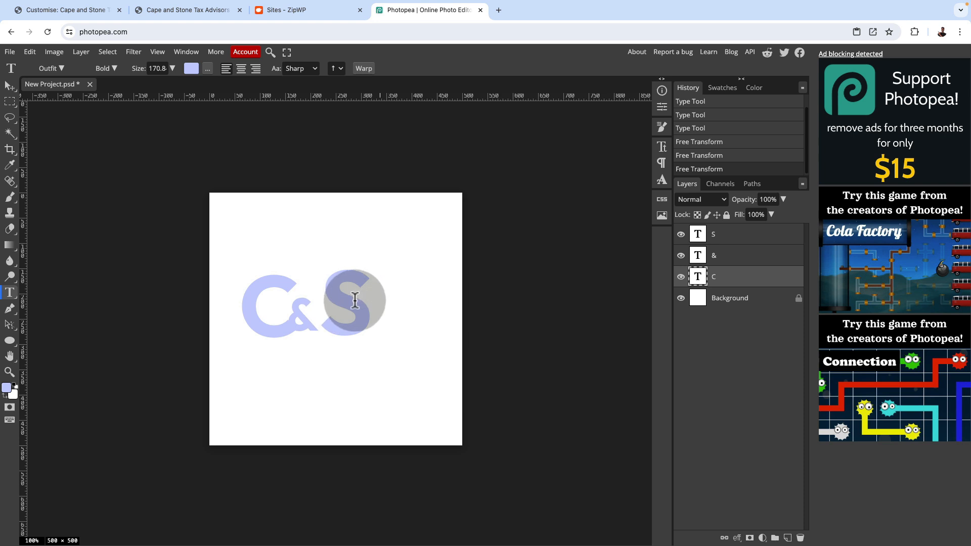
left_click(355, 300)
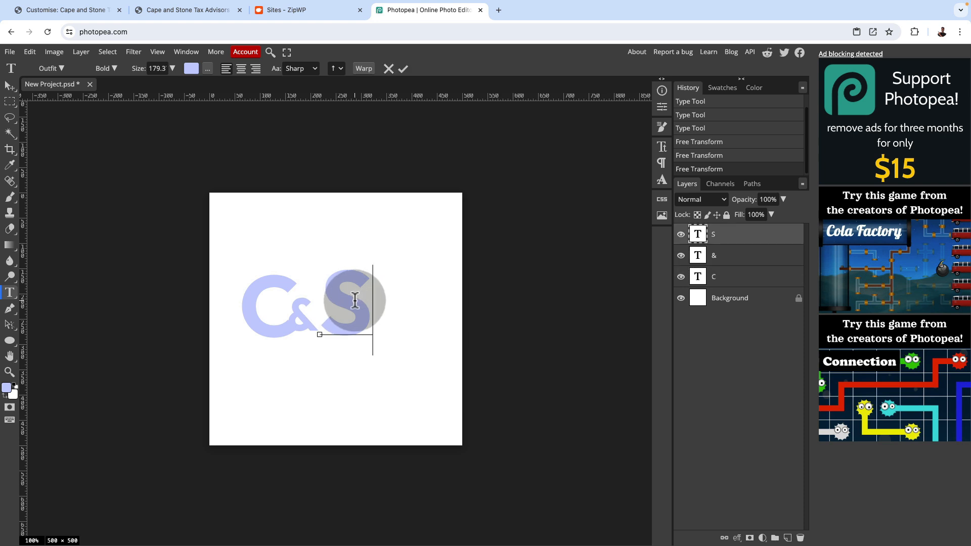
double_click(354, 299)
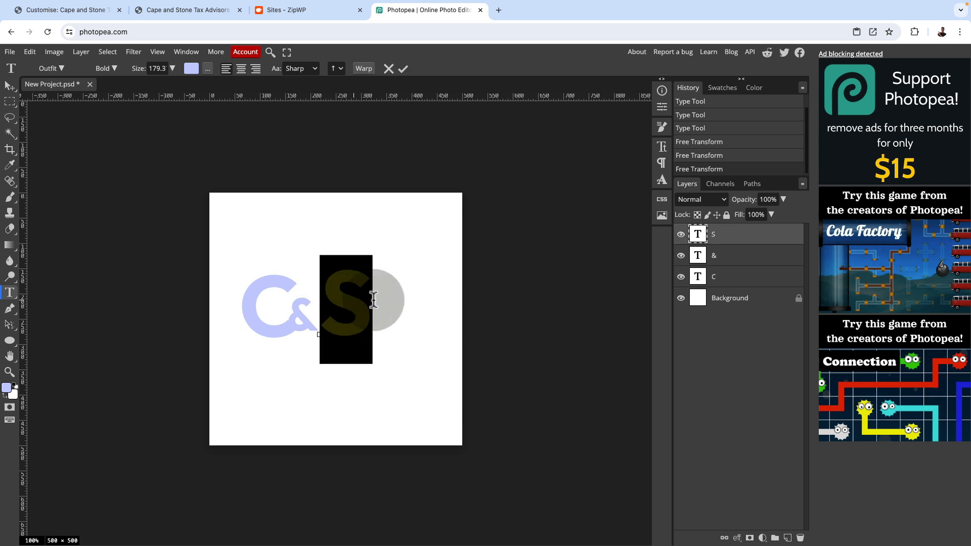
left_click(155, 68)
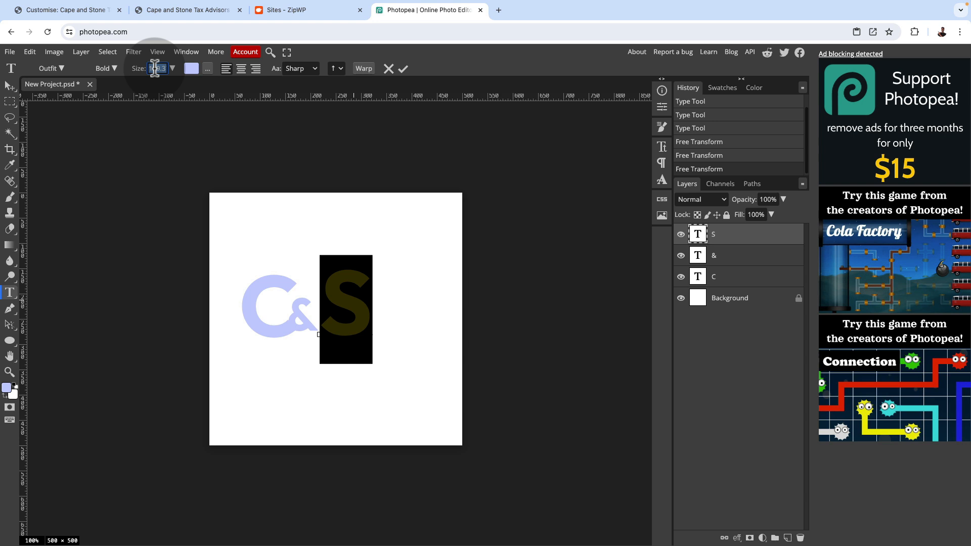
type("180 p")
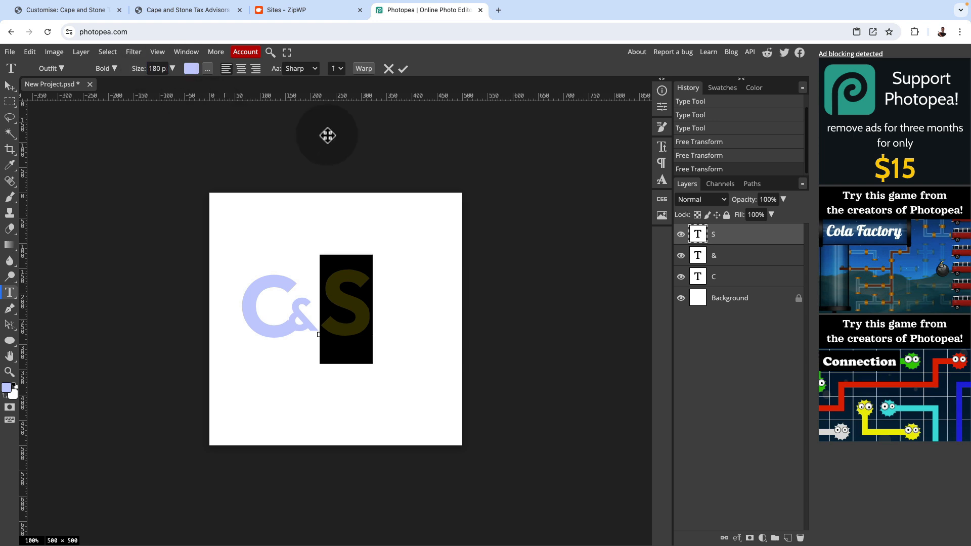
left_click(403, 69)
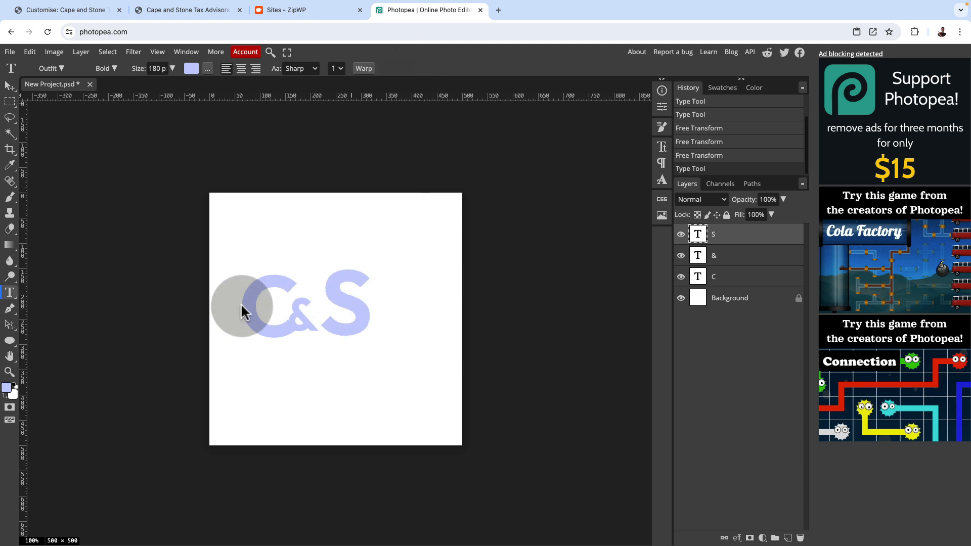
Set the font size of the letter C to 180 px
left_click(259, 304)
left_click(156, 70)
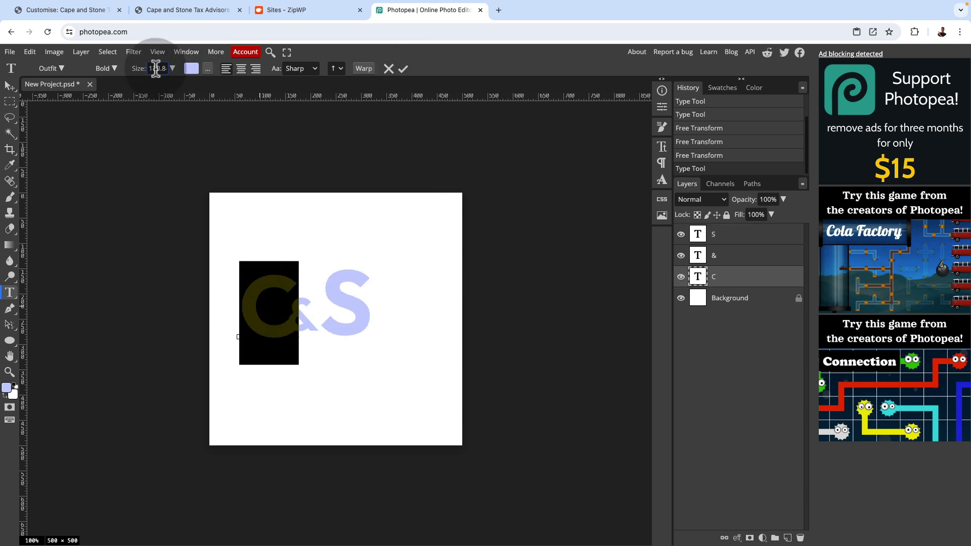
type("180 p")
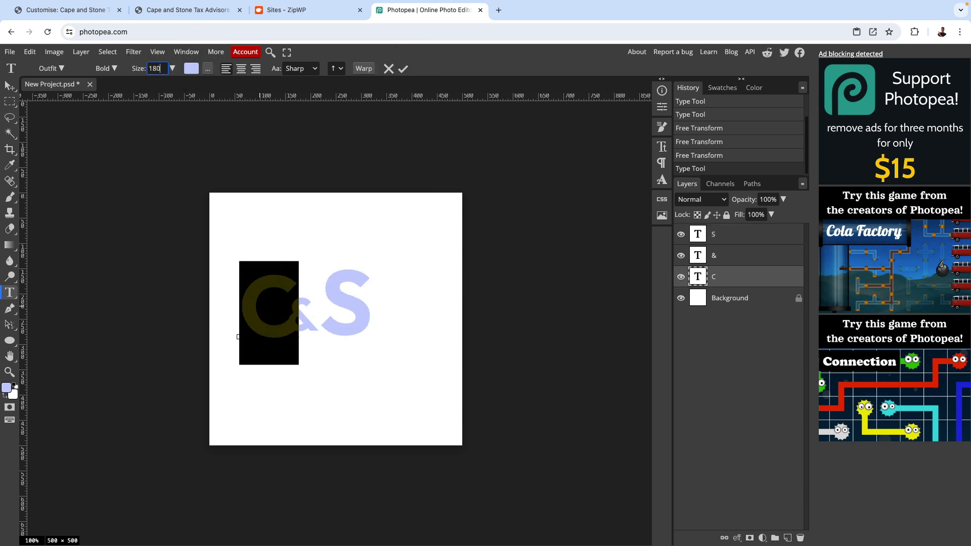
left_click(403, 69)
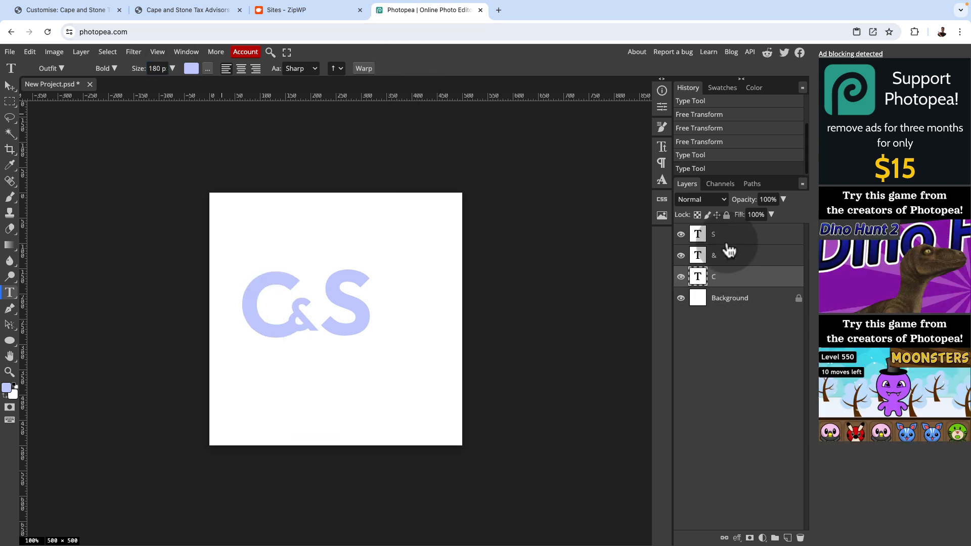
Move the C, ampersand and S together toward the canvas centre and scale them proportionally to nearly the full canvas width
left_click(10, 86)
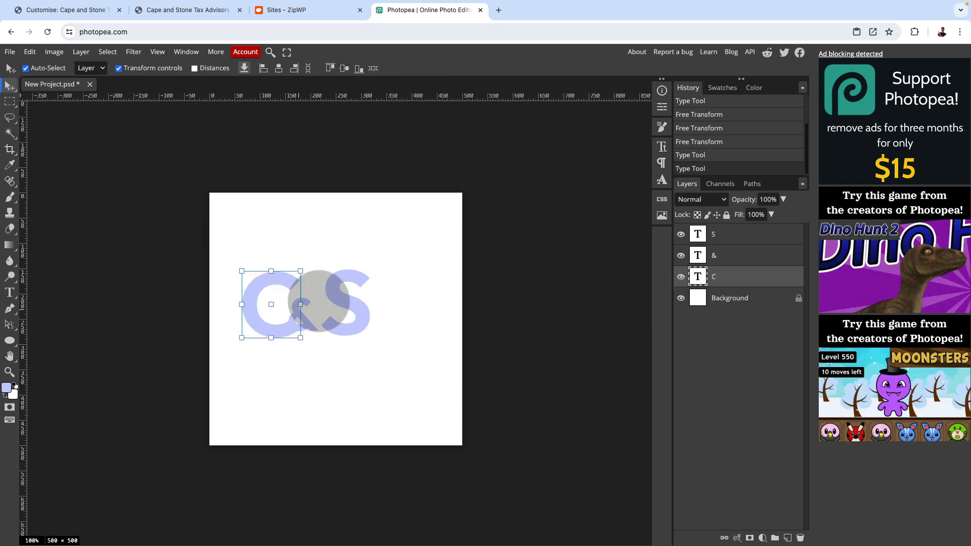
left_click_drag(393, 259, 248, 286)
left_click_drag(413, 333, 290, 336)
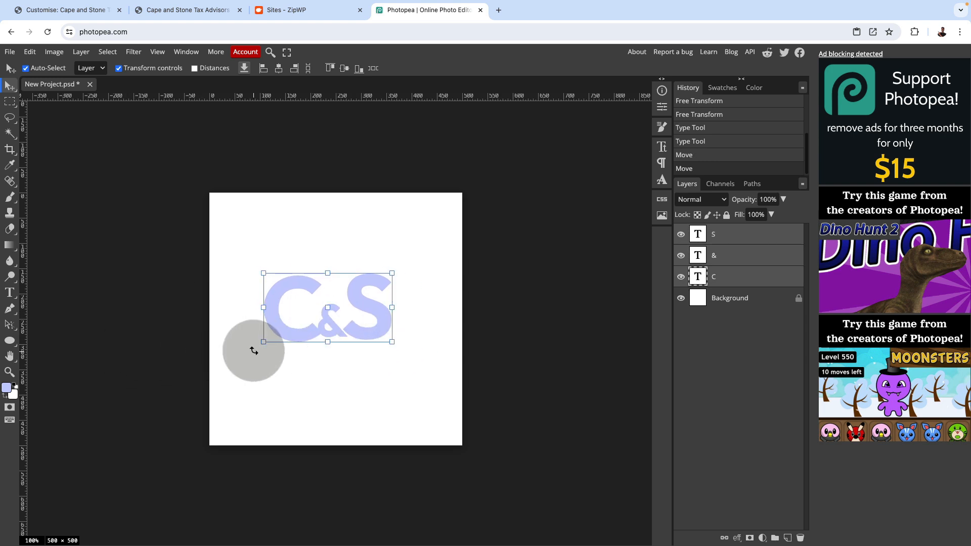
left_click_drag(261, 342, 214, 368)
left_click_drag(390, 369, 433, 412)
left_click(337, 68)
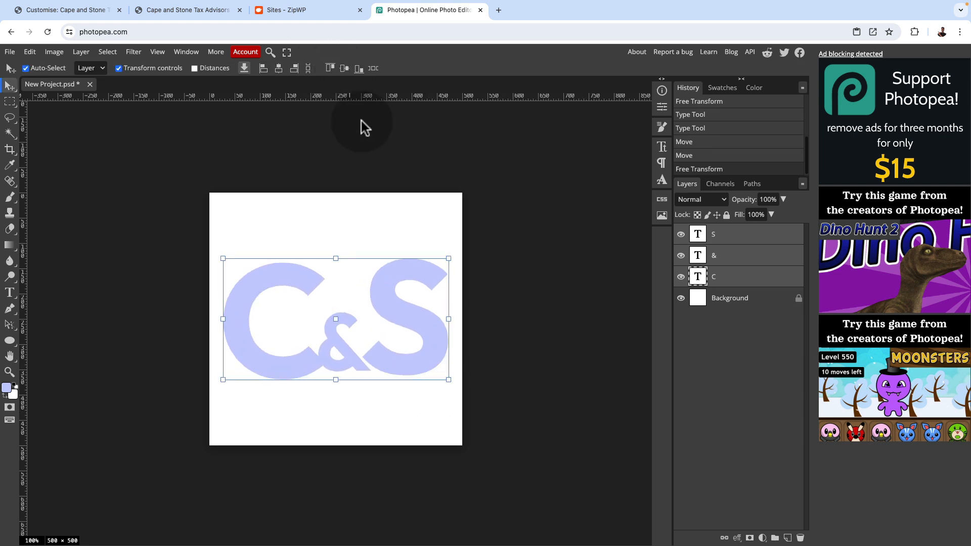
Bring the C, ampersand and S together so they overlap, and resize the ampersand to about 101% width and 95% height
left_click(382, 407)
left_click(354, 359)
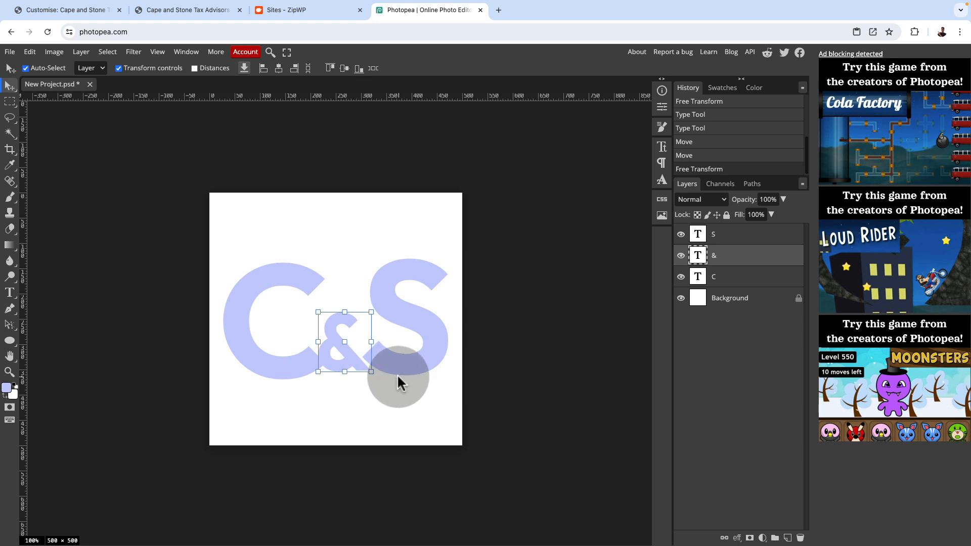
scroll(397, 376, "up", 3)
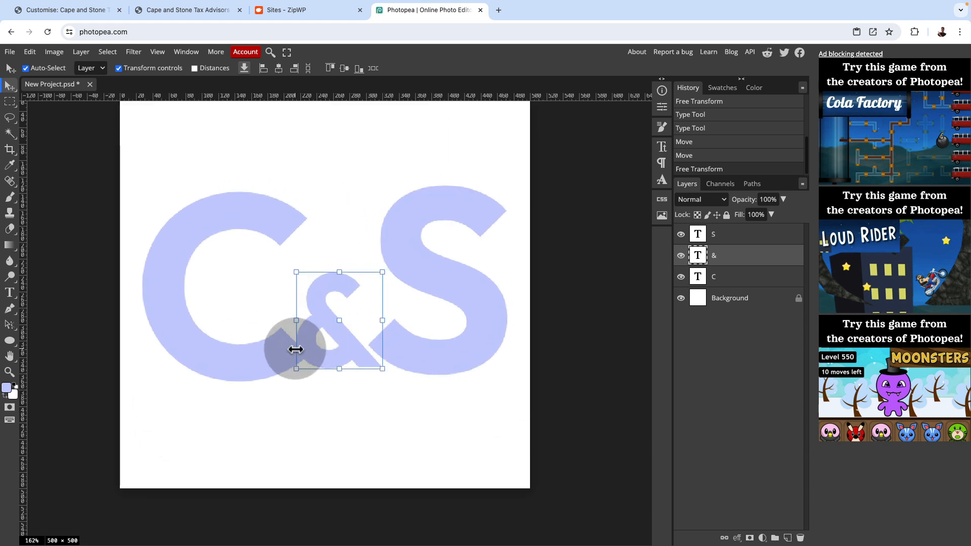
scroll(303, 352, "up", 2)
scroll(303, 352, "down", 3)
scroll(320, 378, "down", 2)
scroll(318, 378, "up", 4)
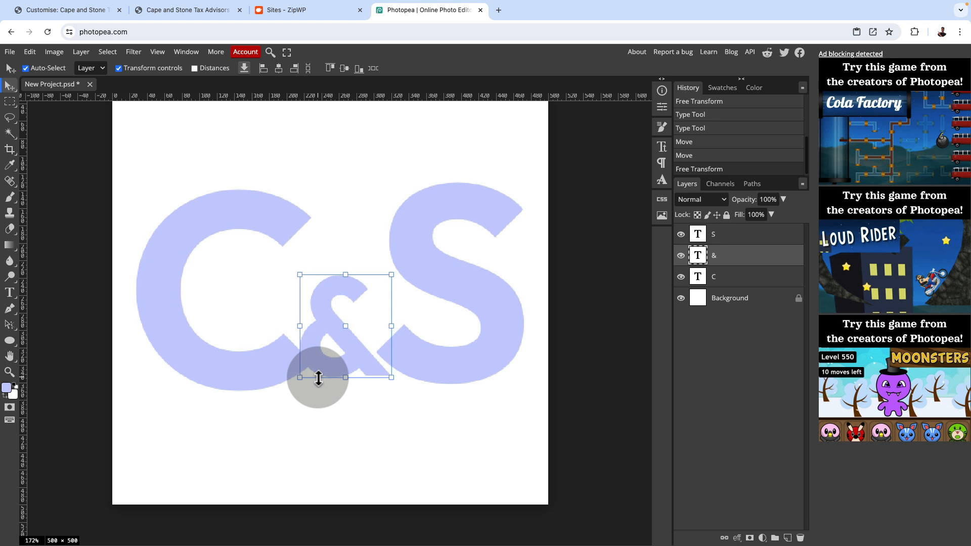
scroll(303, 321, "up", 1)
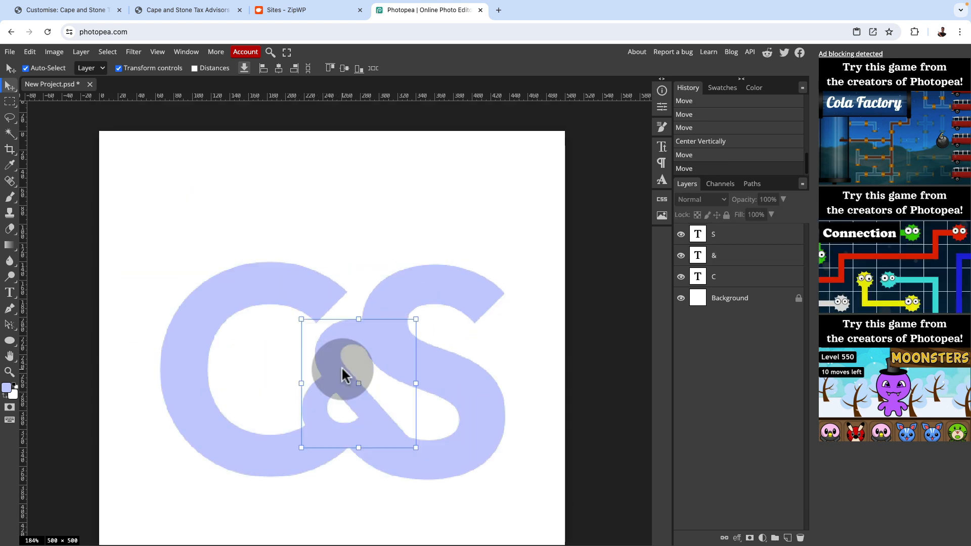
left_click(341, 366)
left_click_drag(415, 319, 416, 325)
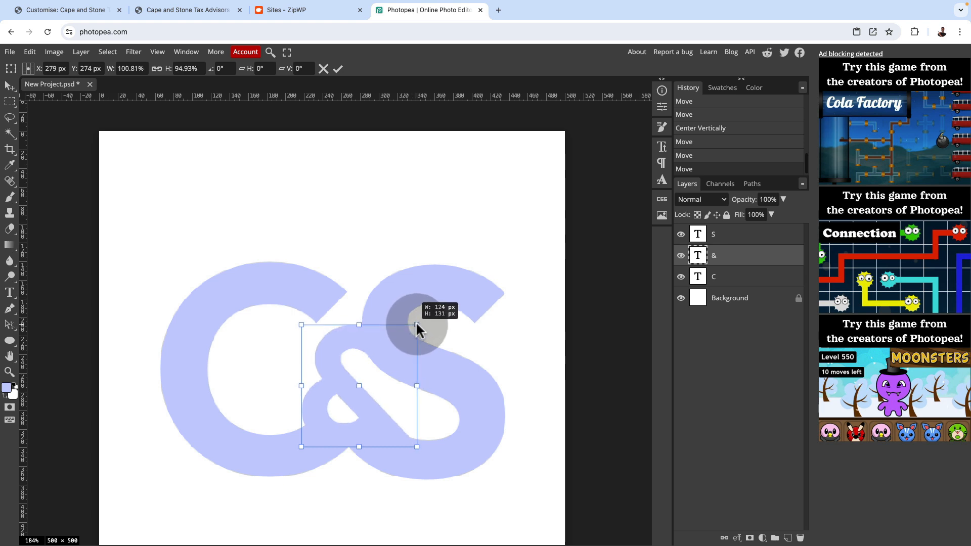
left_click(338, 69)
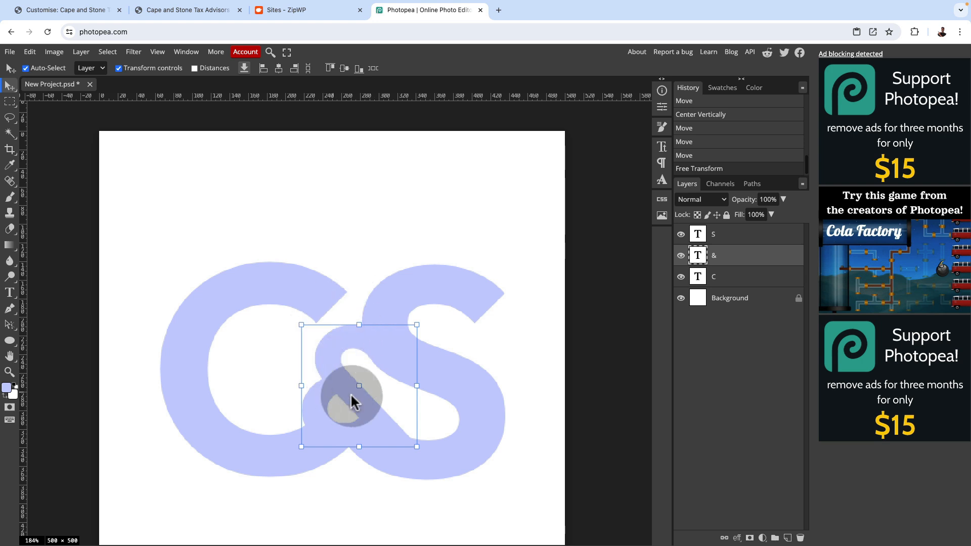
Change the text colour of the letter S to white (ffffff)
left_click(230, 299)
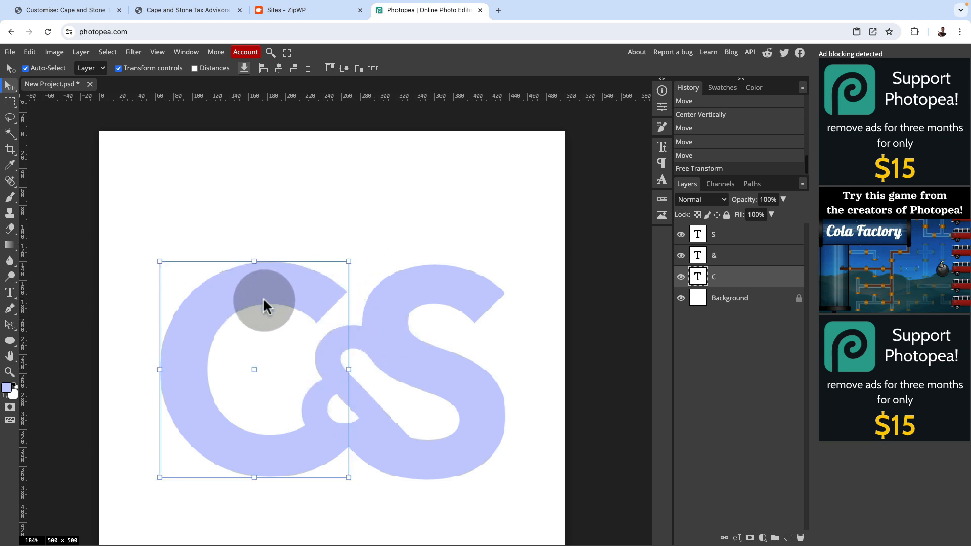
left_click(455, 305)
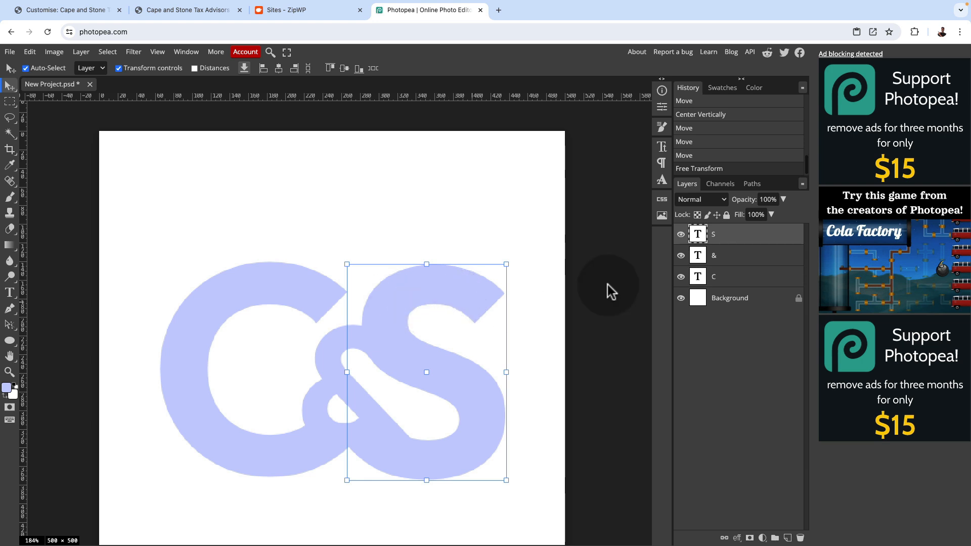
double_click(698, 235)
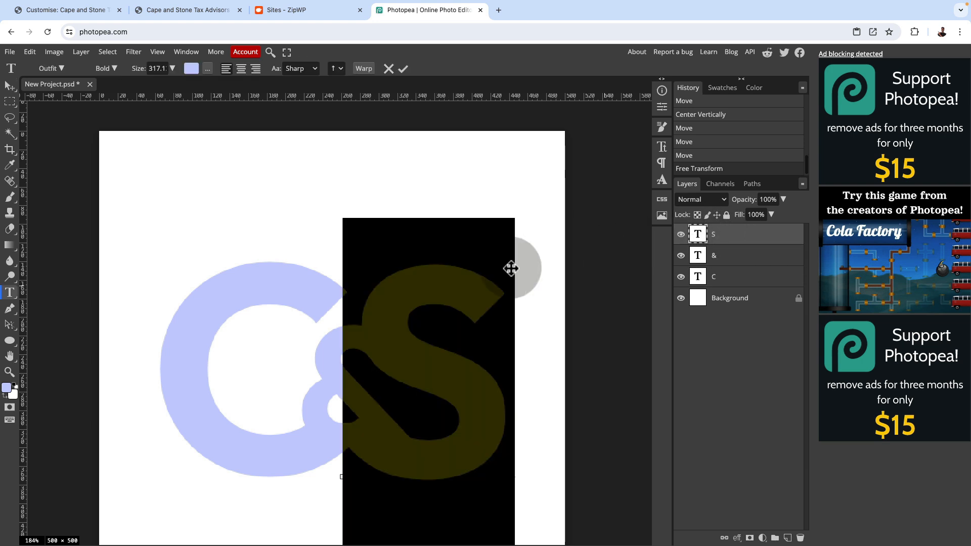
left_click(192, 68)
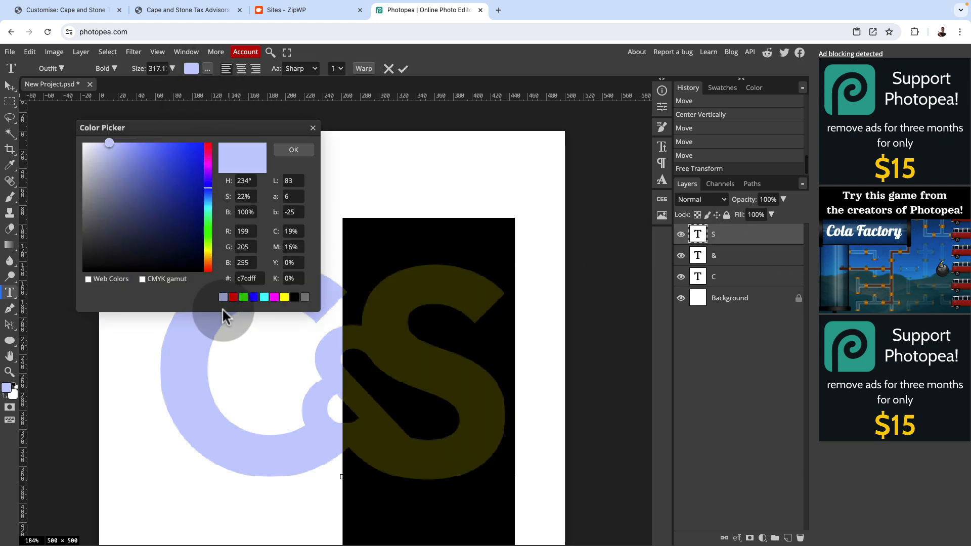
mouse_move(98, 147)
left_mouse_down()
mouse_move(173, 191)
mouse_move(158, 171)
mouse_move(101, 165)
mouse_move(79, 144)
left_mouse_up()
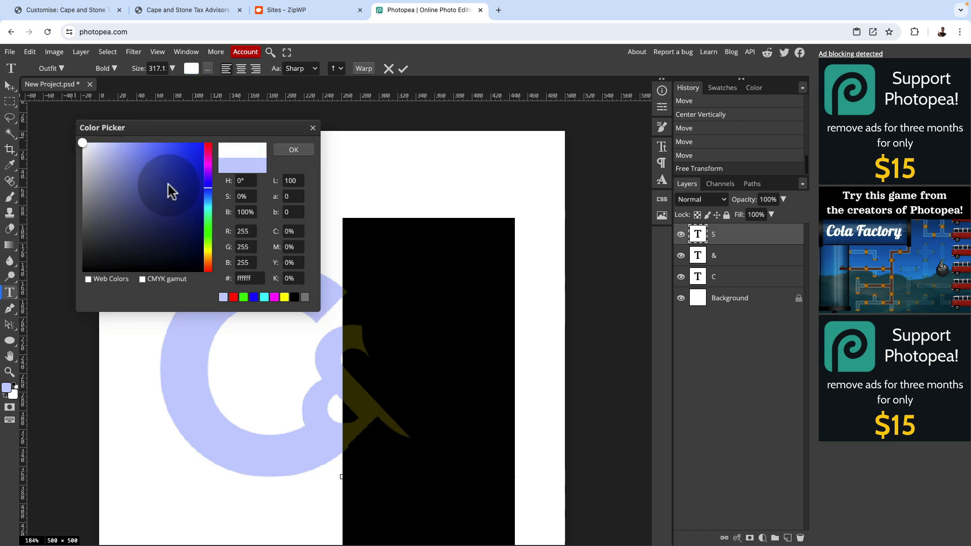
left_click(293, 150)
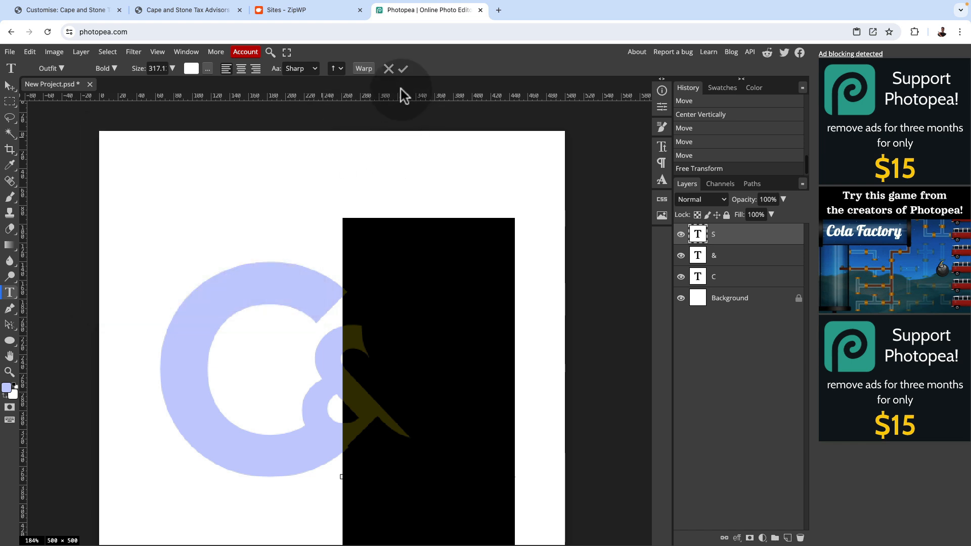
left_click(403, 68)
key("v")
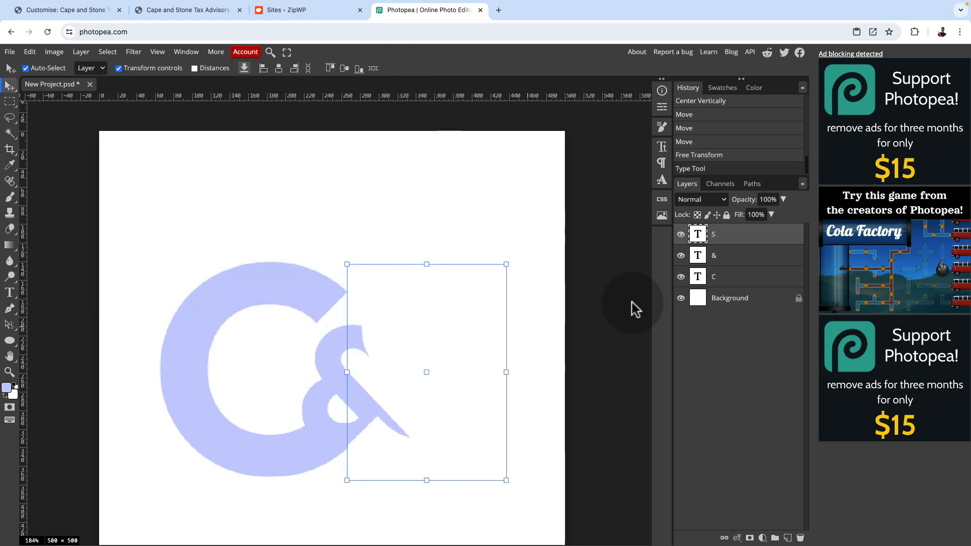
Recolour the letter C white (ffffff), leaving the ampersand in its light blue
left_click(737, 279)
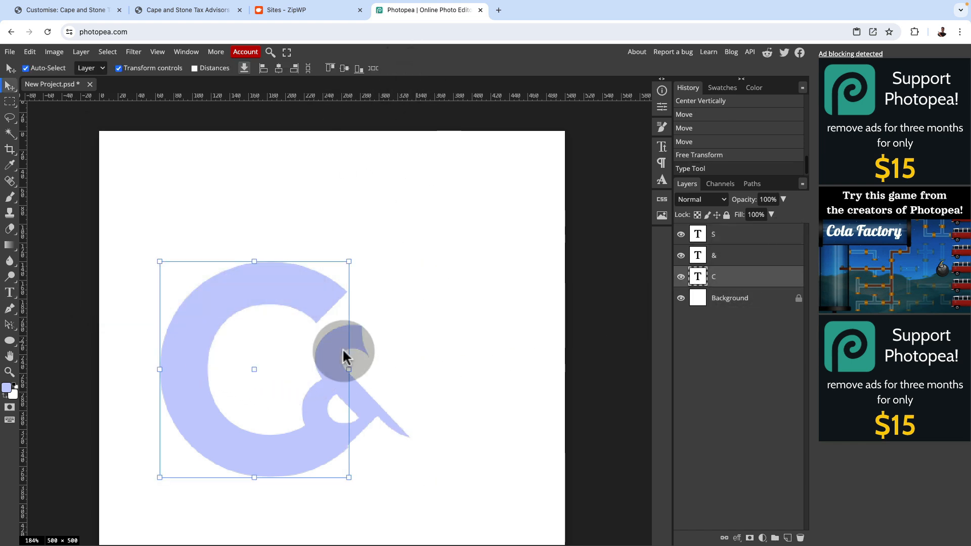
left_click(9, 292)
double_click(175, 334)
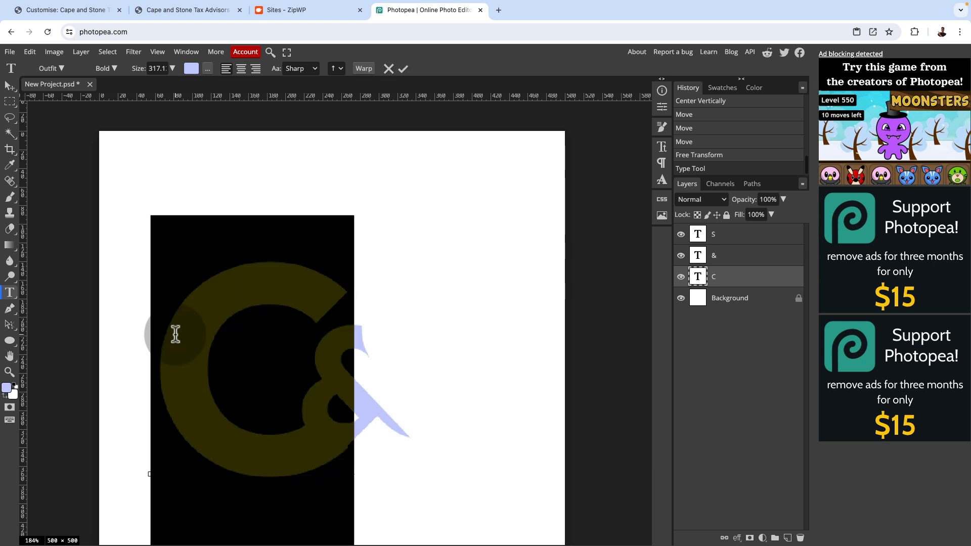
left_click(192, 70)
mouse_move(114, 151)
left_mouse_down()
mouse_move(72, 159)
mouse_move(48, 132)
left_mouse_up()
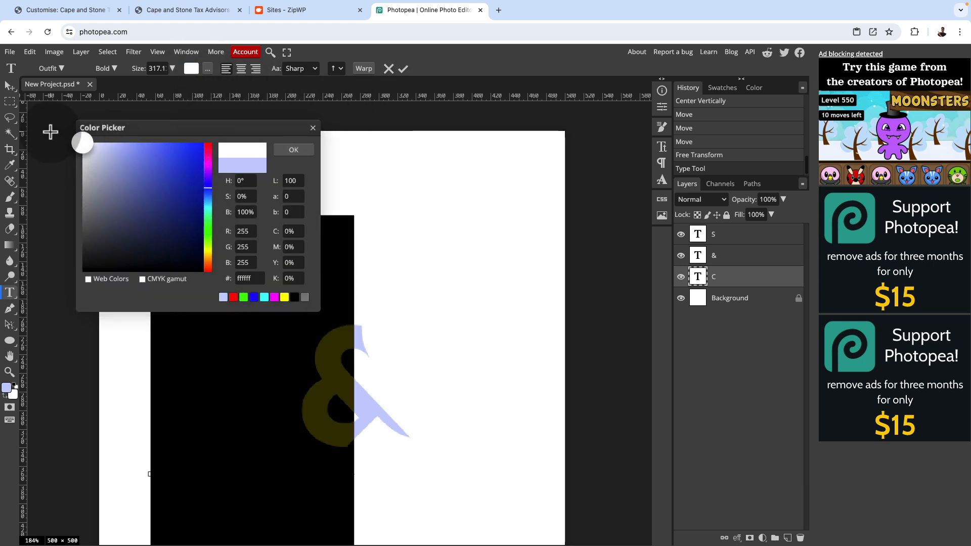
left_click(294, 151)
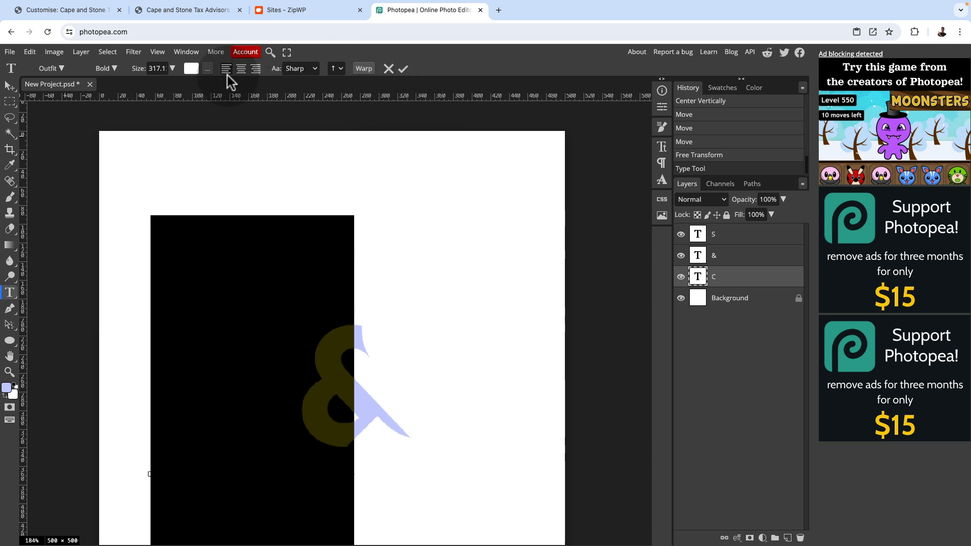
left_click(403, 69)
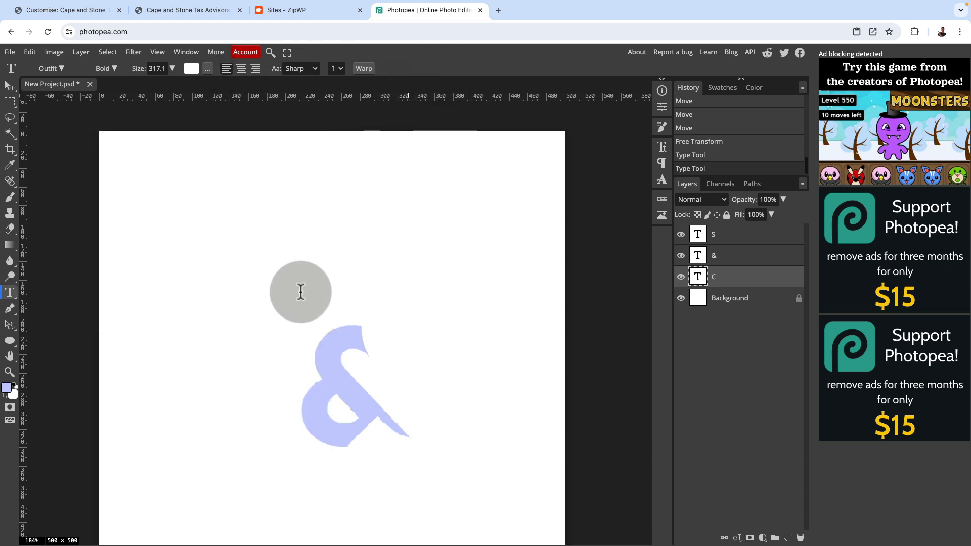
left_click(10, 86)
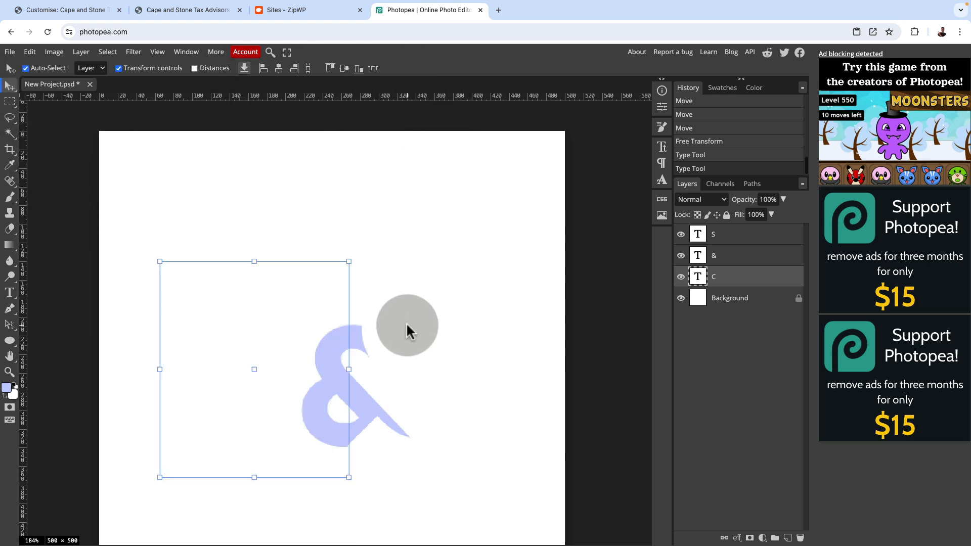
Hide the Background layer and scale the C, ampersand and S together to about 128.6%, nearly filling the canvas width
scroll(407, 329, "down", 2)
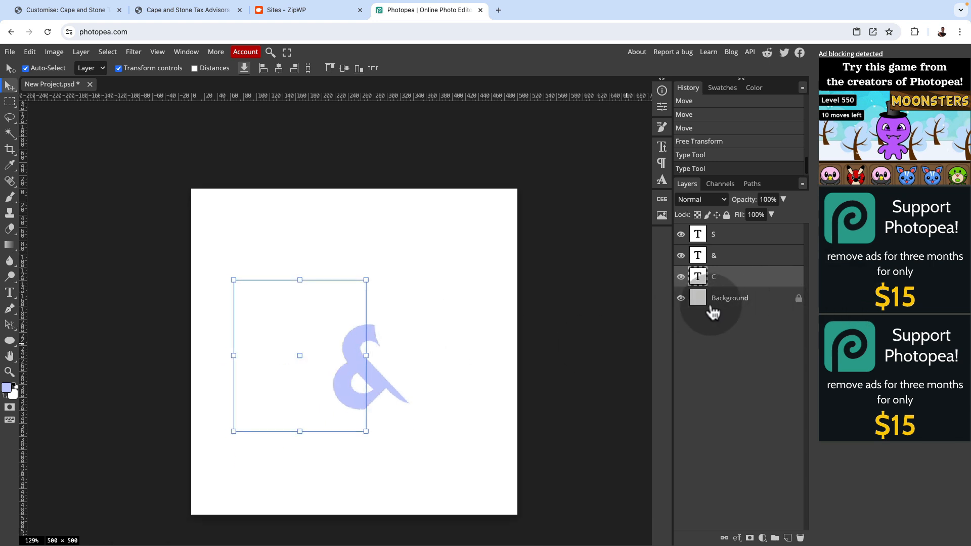
left_click(680, 298)
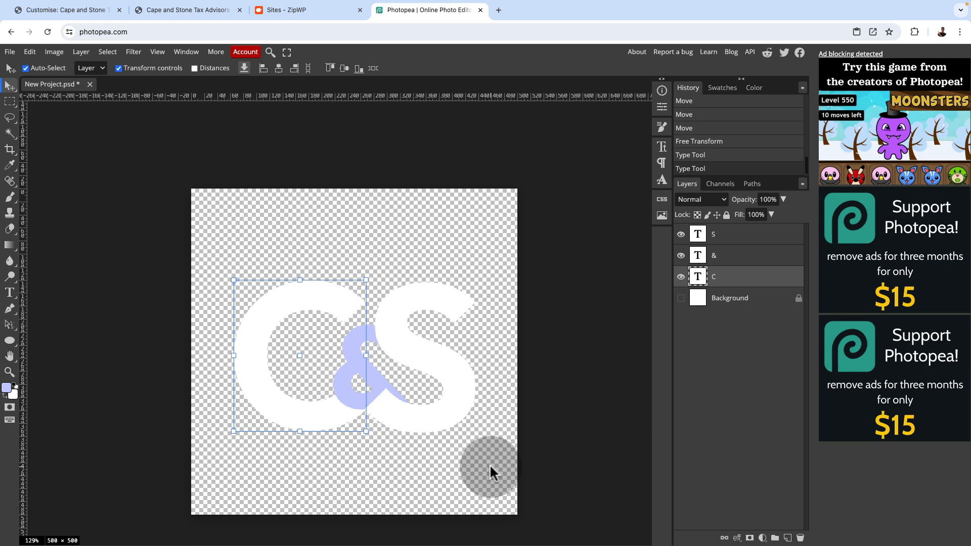
left_click_drag(498, 487, 172, 296)
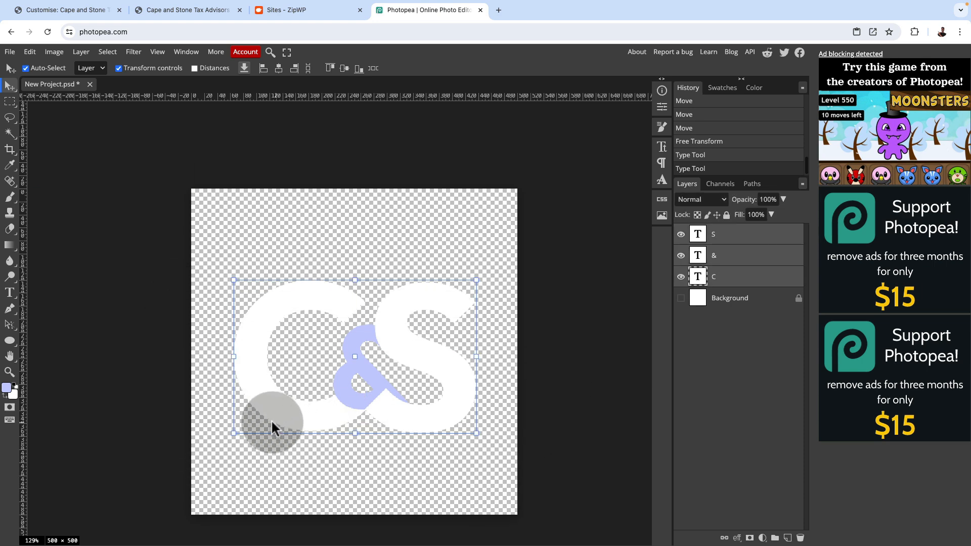
left_click_drag(233, 433, 196, 456)
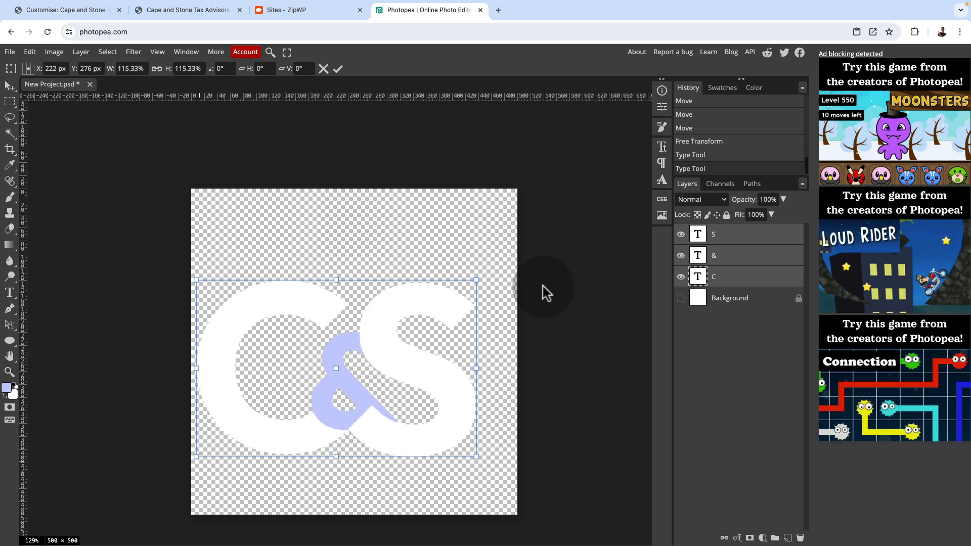
left_click_drag(476, 280, 508, 260)
left_click_drag(454, 367, 454, 363)
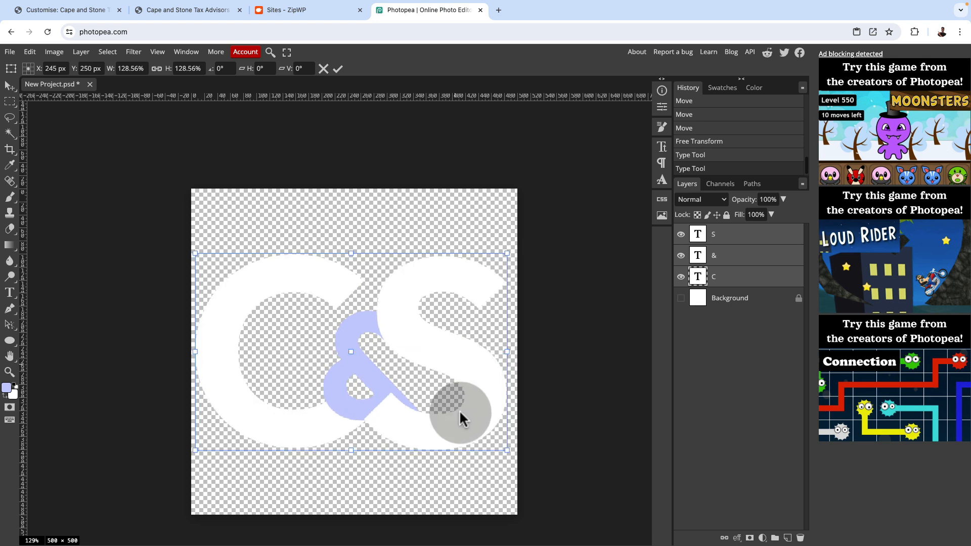
left_click(338, 69)
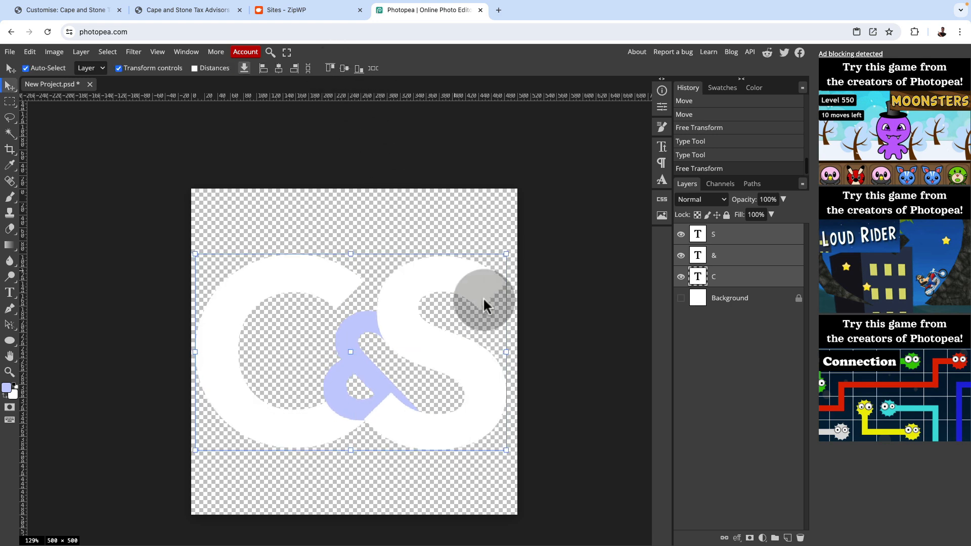
left_click(600, 397)
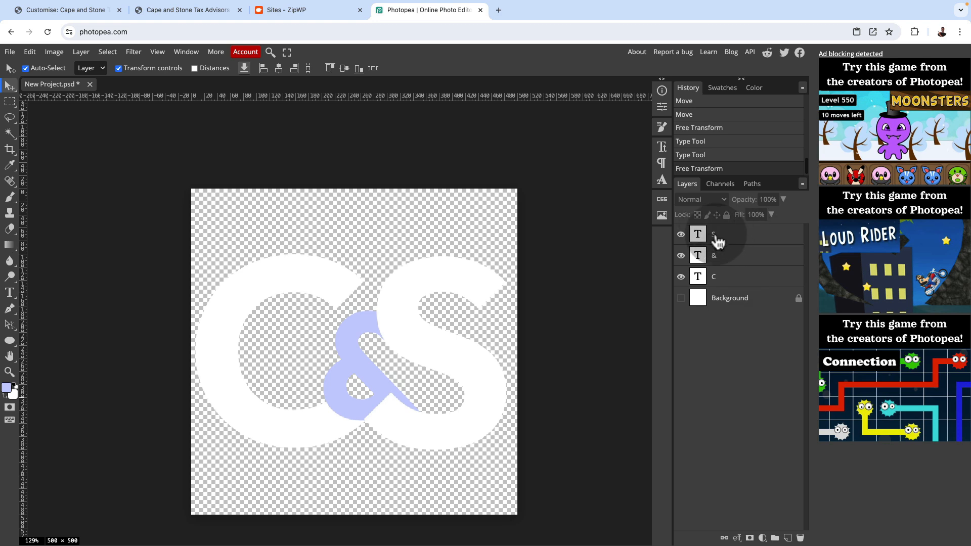
Change the text colour of the letter S to blue (0000ff)
double_click(697, 233)
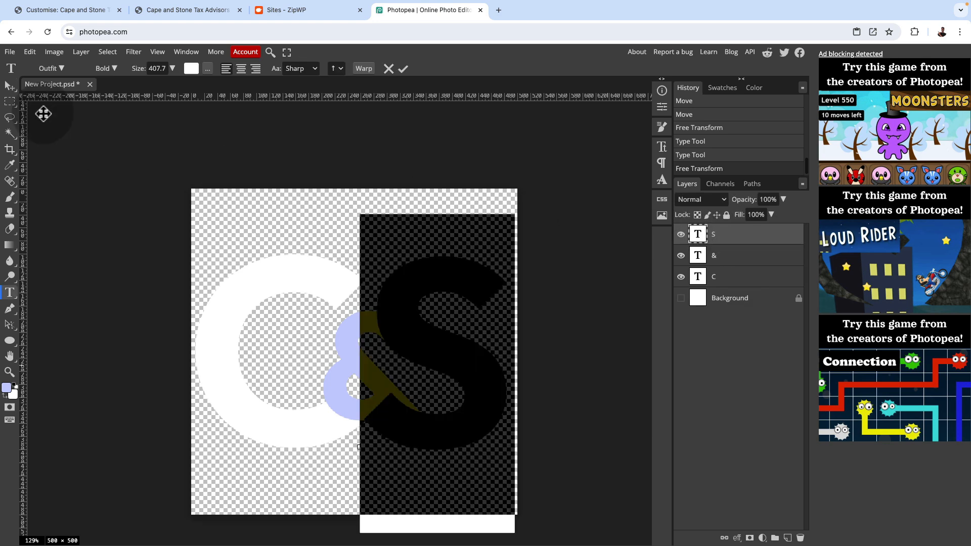
left_click(191, 69)
left_click(253, 297)
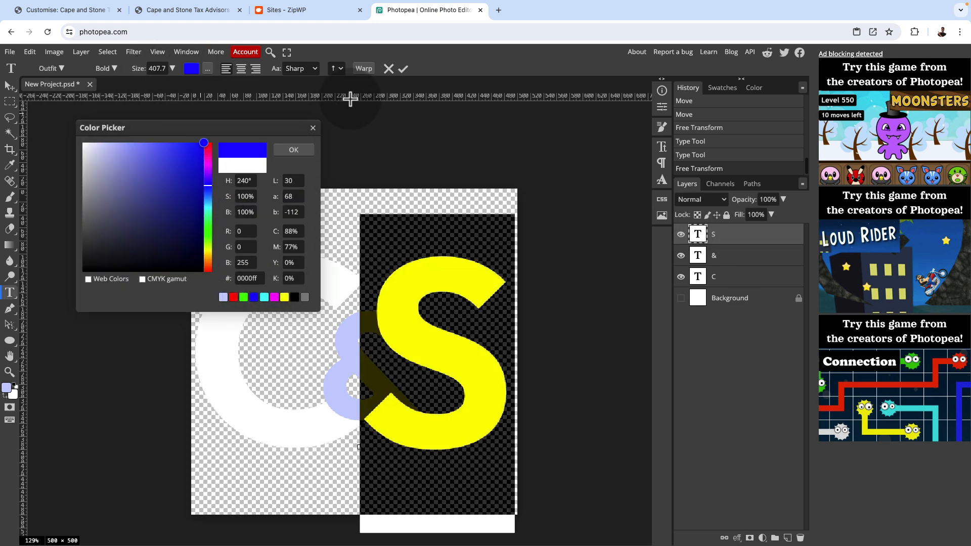
left_click(402, 69)
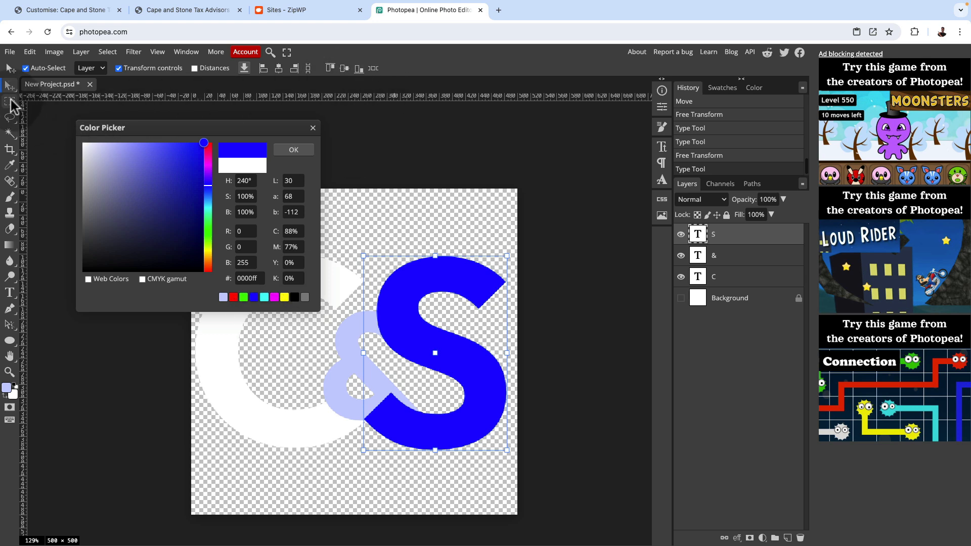
left_click(296, 154)
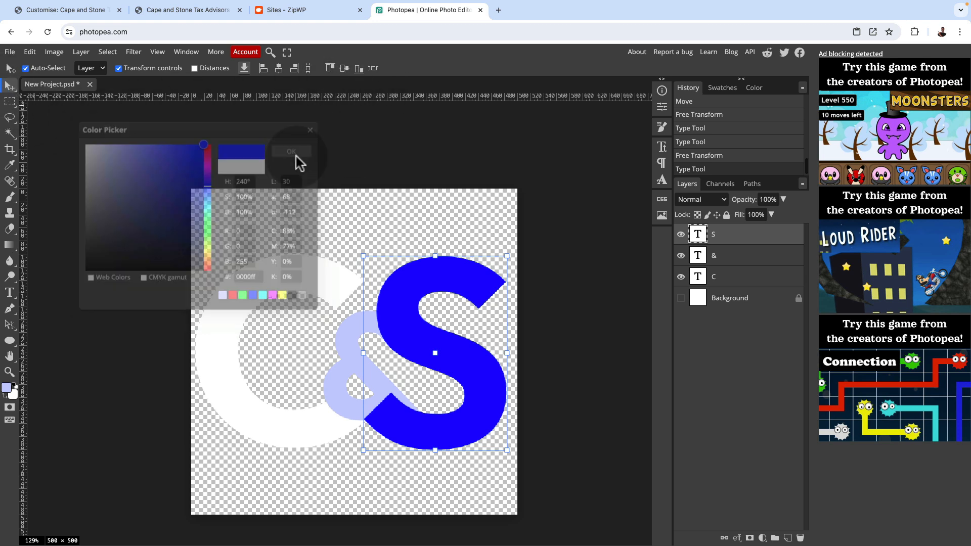
Recolour the letter C blue (0000ff) to match the S
left_click(9, 292)
double_click(225, 326)
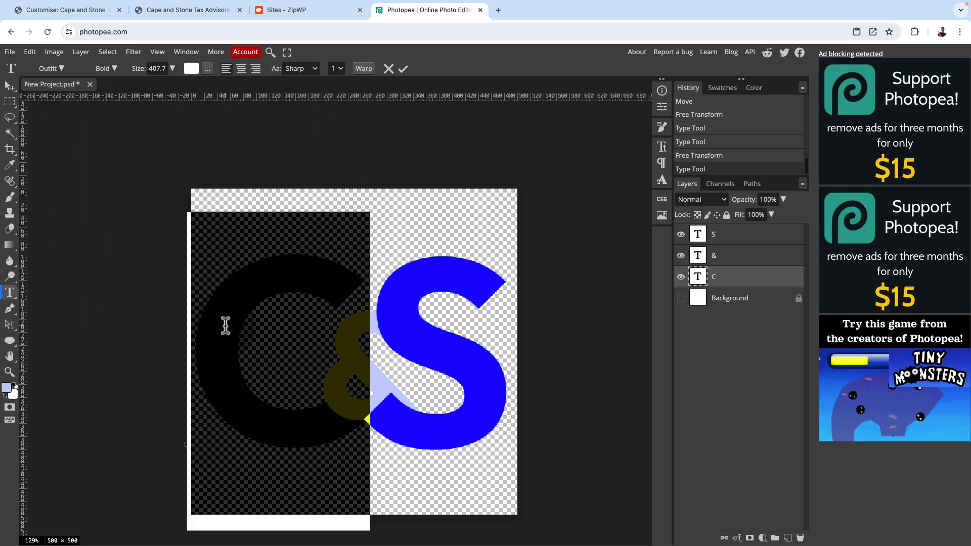
left_click(191, 68)
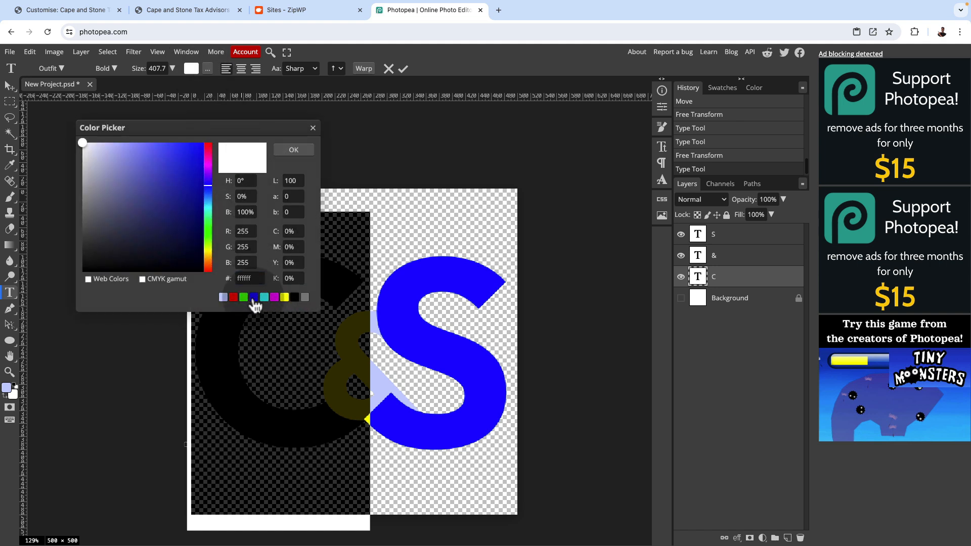
left_click(284, 297)
left_click(294, 149)
left_click(402, 68)
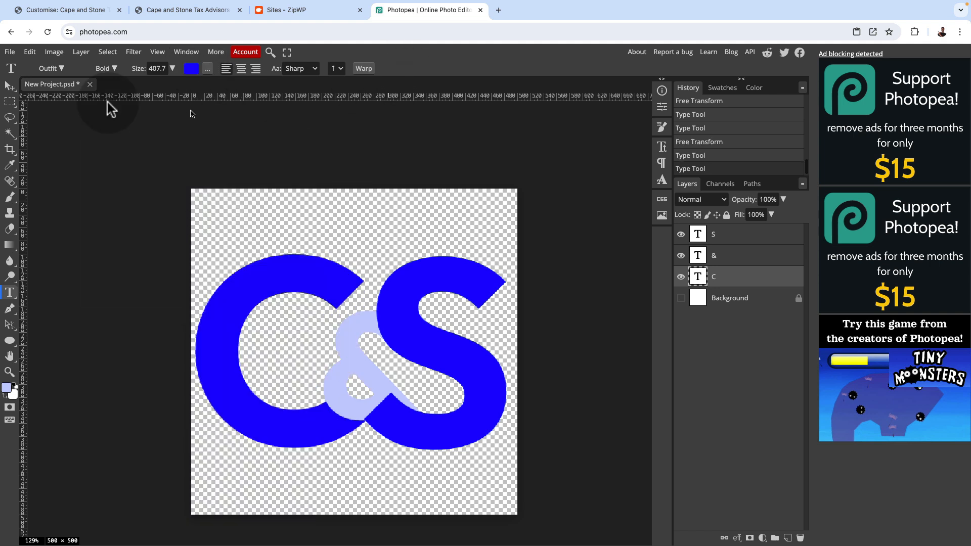
left_click(9, 86)
Show the white Background layer and inspect the overlapping blue letters and ampersand against it
left_click(681, 298)
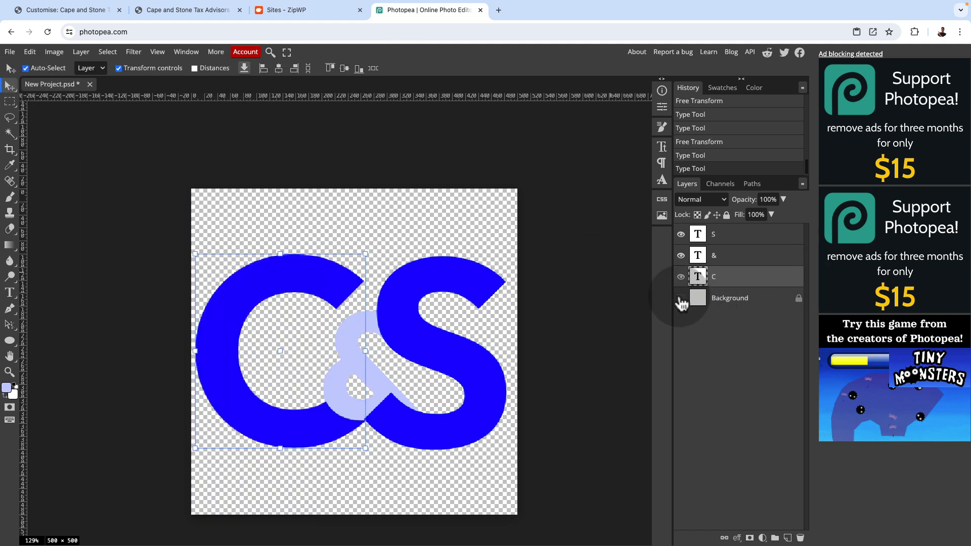
scroll(334, 365, "up", 5)
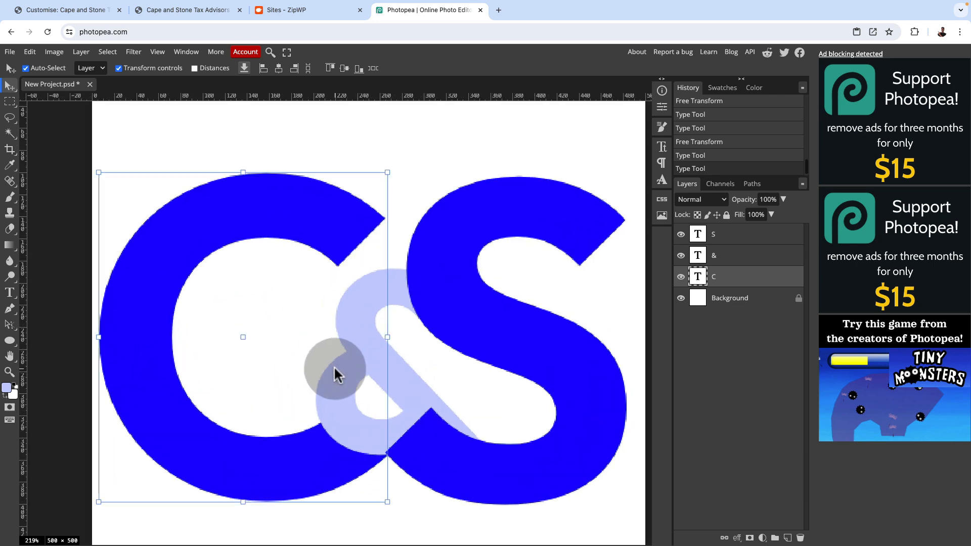
scroll(334, 365, "down", 2)
scroll(334, 366, "down", 3)
left_click(331, 422)
scroll(331, 421, "up", 3)
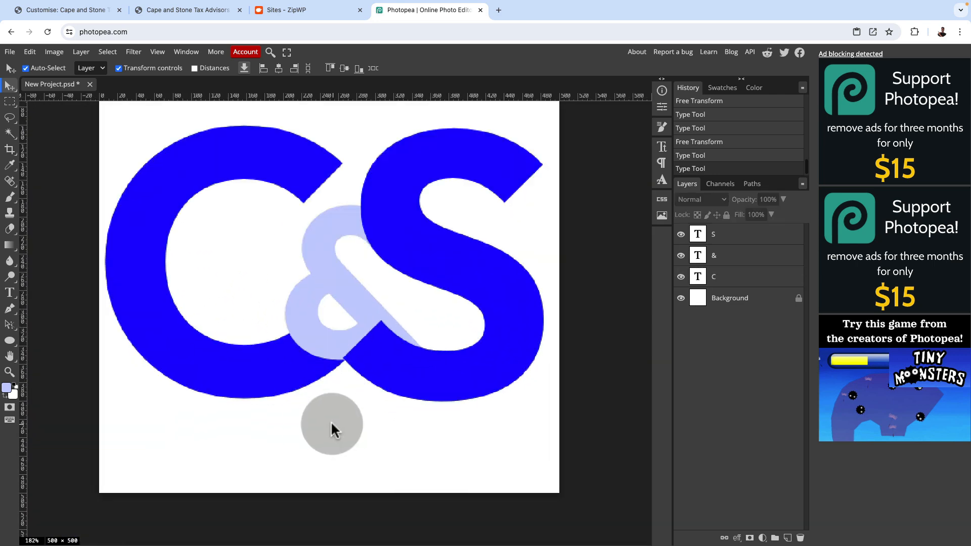
Try stacking the ampersand layer above the S and below the C, and return it to between the two letters
left_click(738, 258)
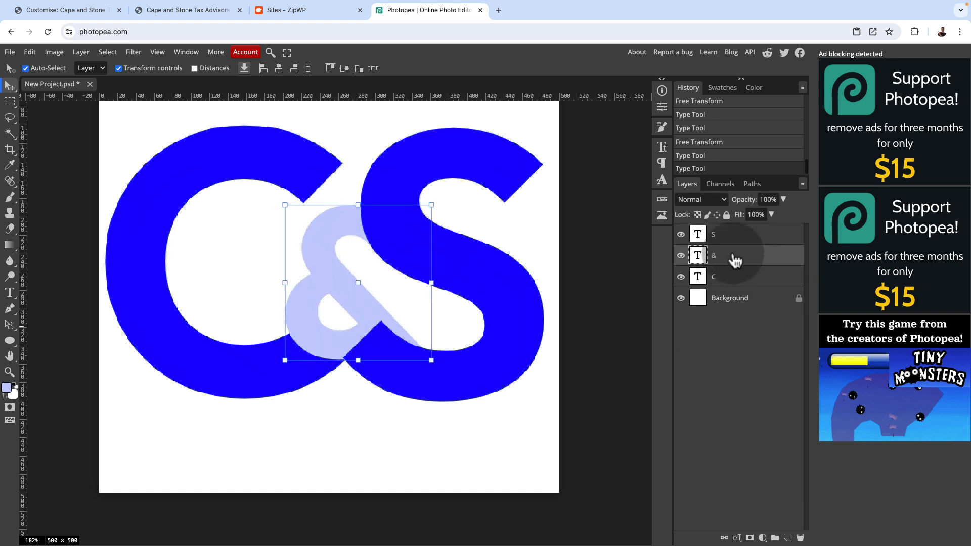
left_click_drag(733, 258, 730, 228)
left_click(571, 457)
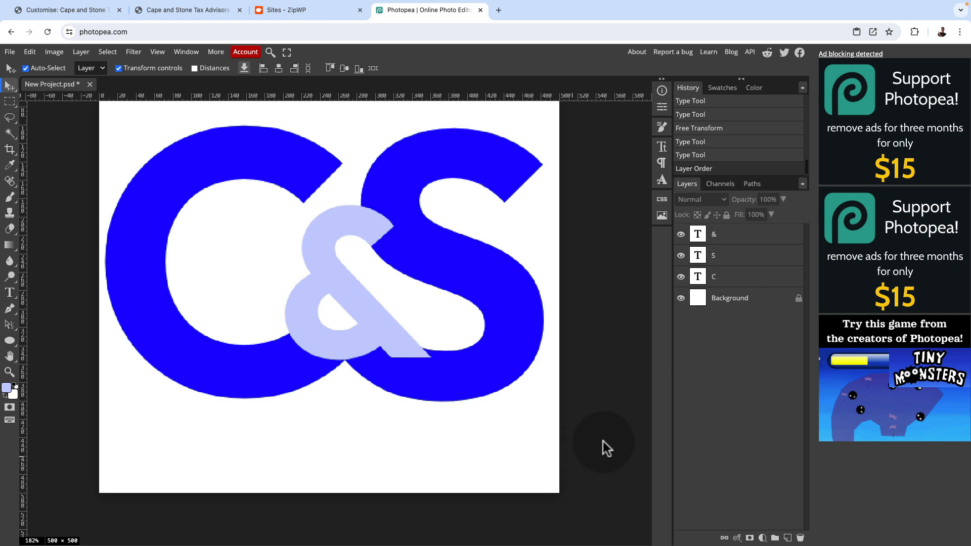
left_click_drag(730, 235, 730, 281)
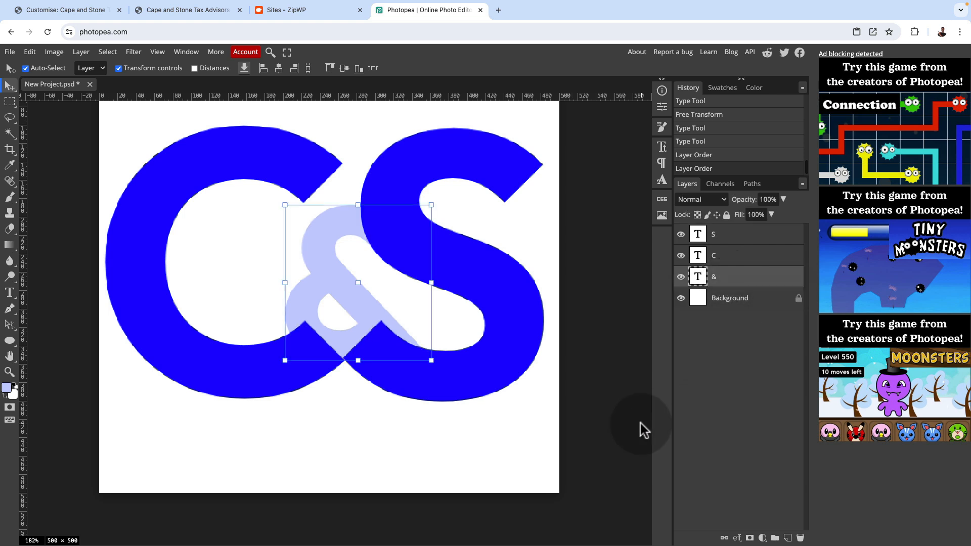
key("ctrl+z")
left_click_drag(738, 233, 743, 256)
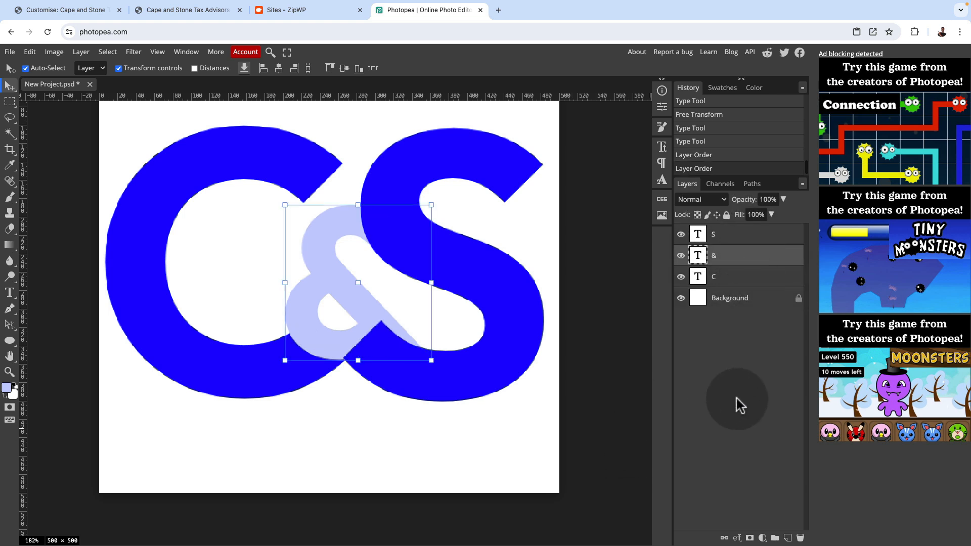
left_click(534, 431)
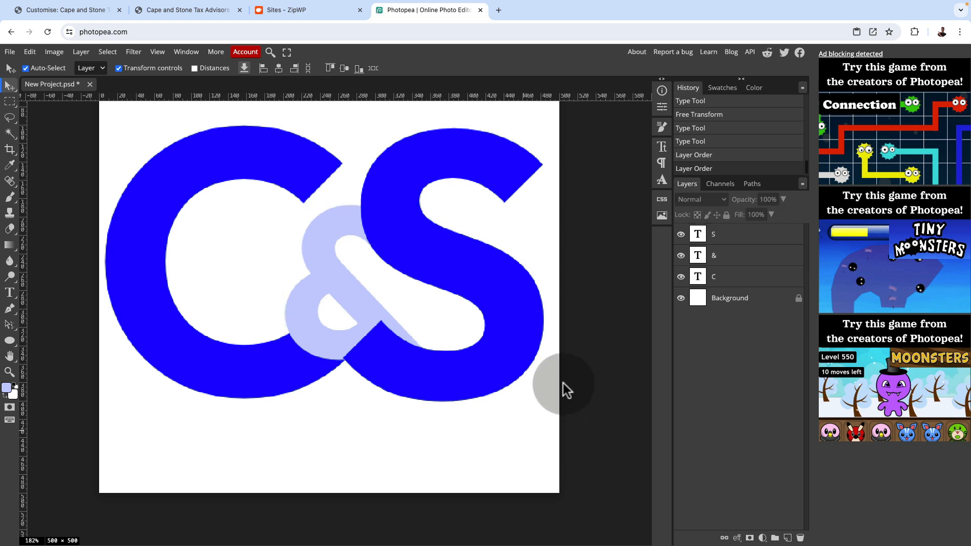
Hide the Background layer so the canvas is transparent behind the logo
scroll(406, 364, "down", 3)
scroll(406, 364, "down", 2)
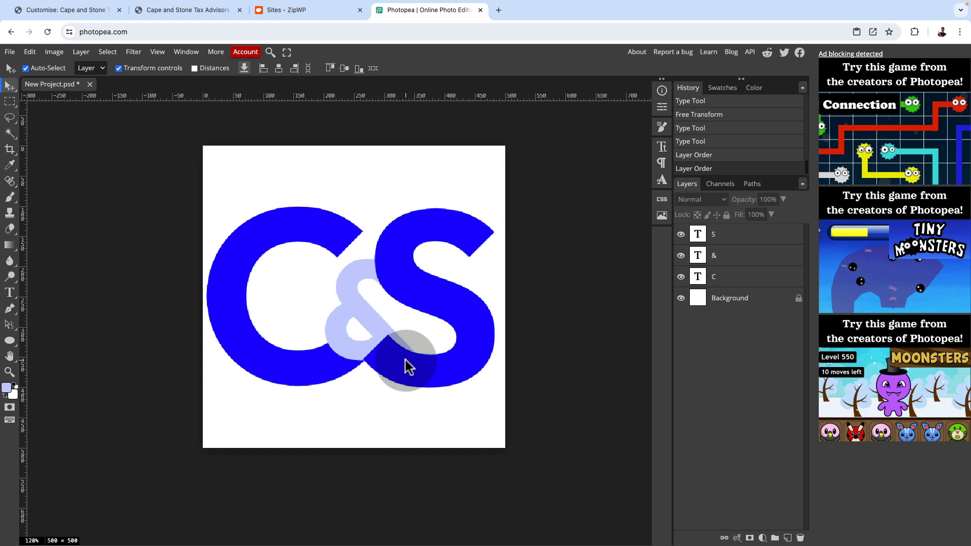
left_click(680, 298)
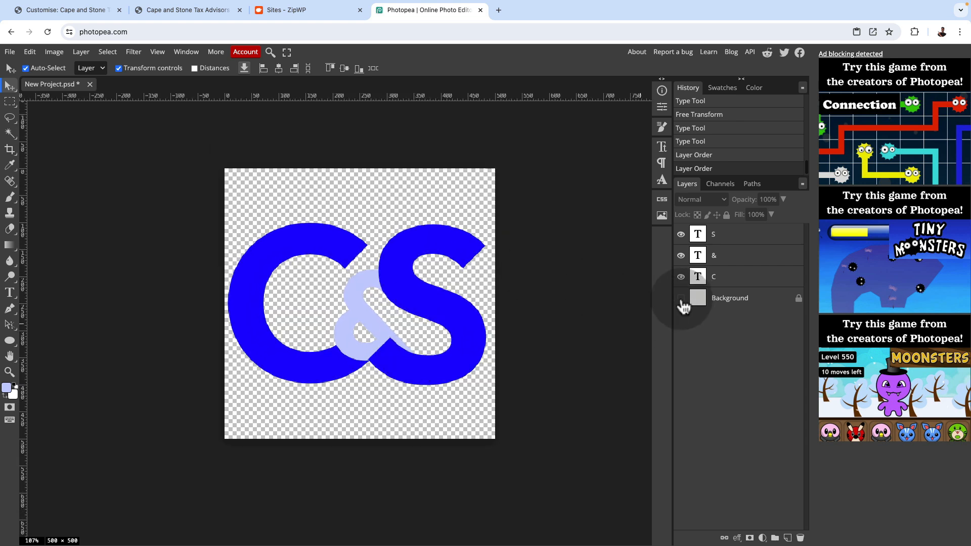
Change the text colour of the letter C back to white
left_click(11, 293)
double_click(278, 287)
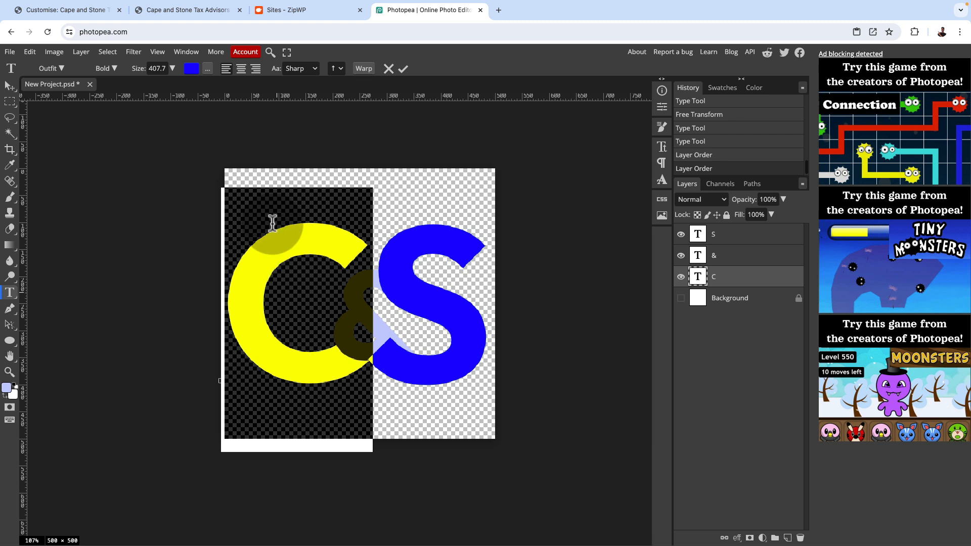
left_click(191, 68)
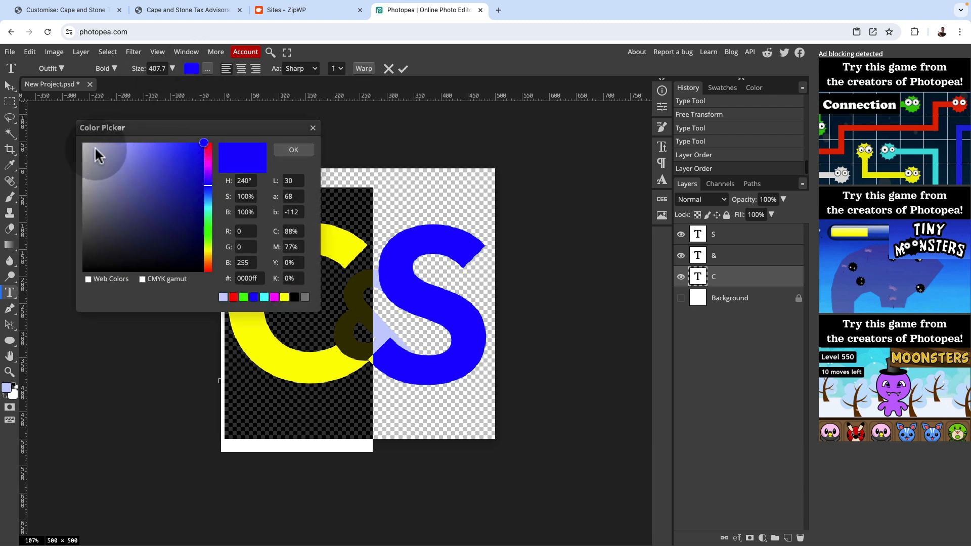
left_click_drag(91, 147, 43, 121)
left_click(295, 149)
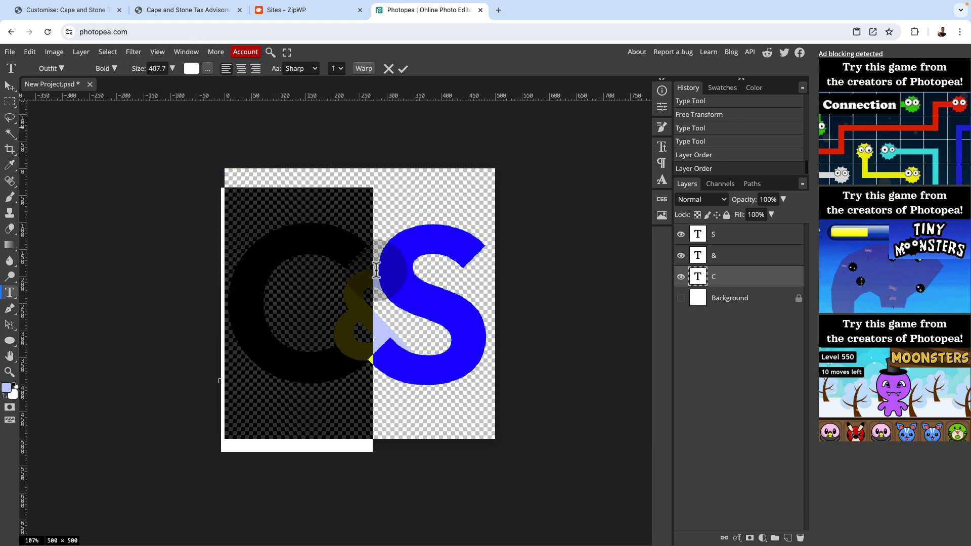
left_click(403, 69)
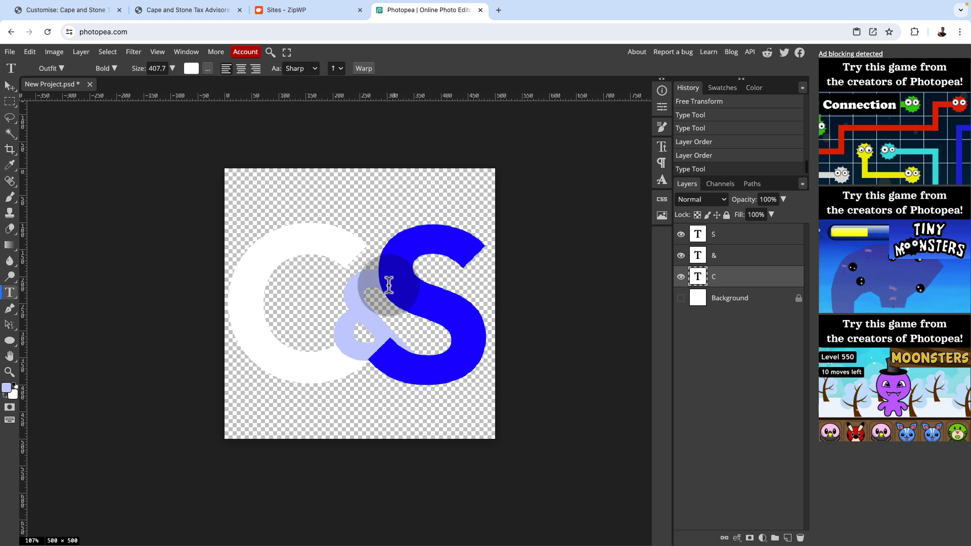
Change the letter S back to white and deselect it
double_click(469, 292)
left_click(192, 70)
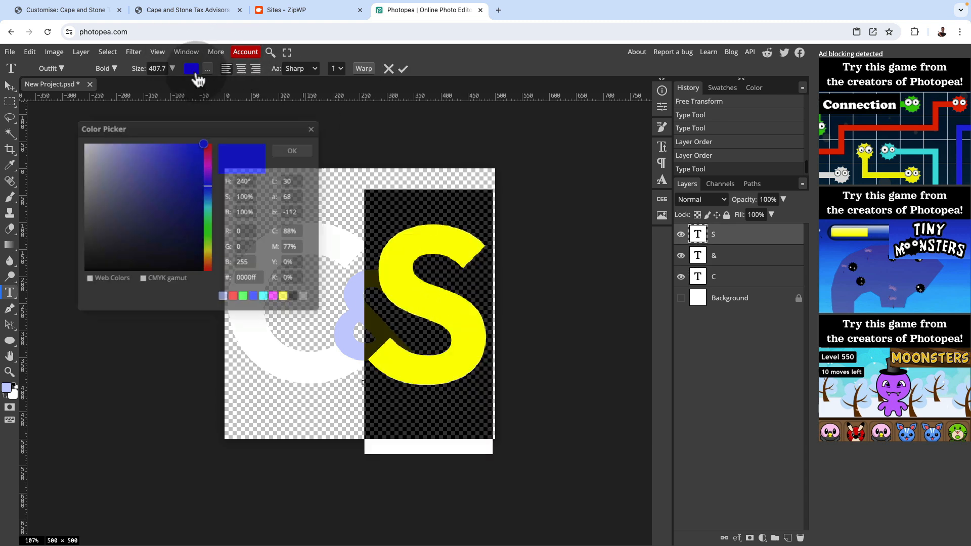
left_click_drag(99, 166, 49, 130)
left_click(301, 150)
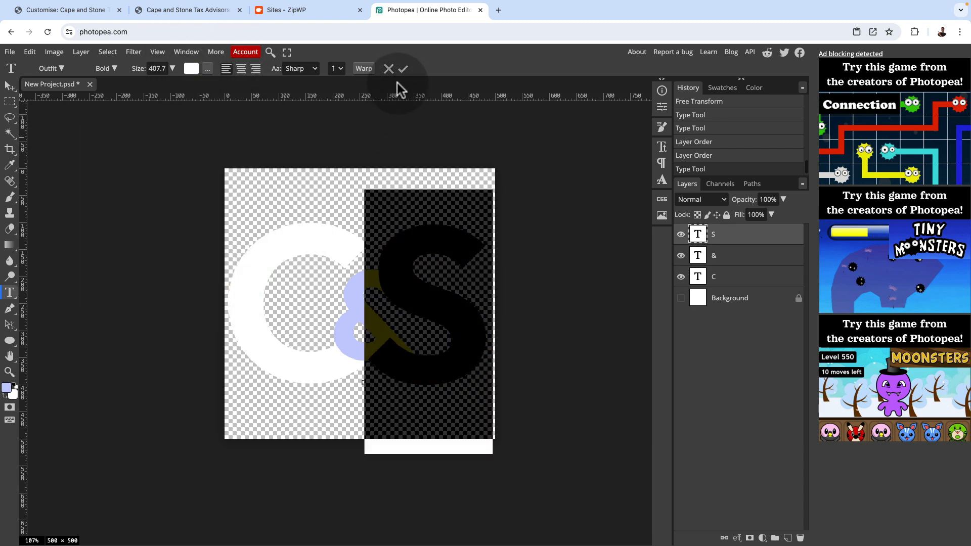
left_click(403, 69)
left_click(9, 85)
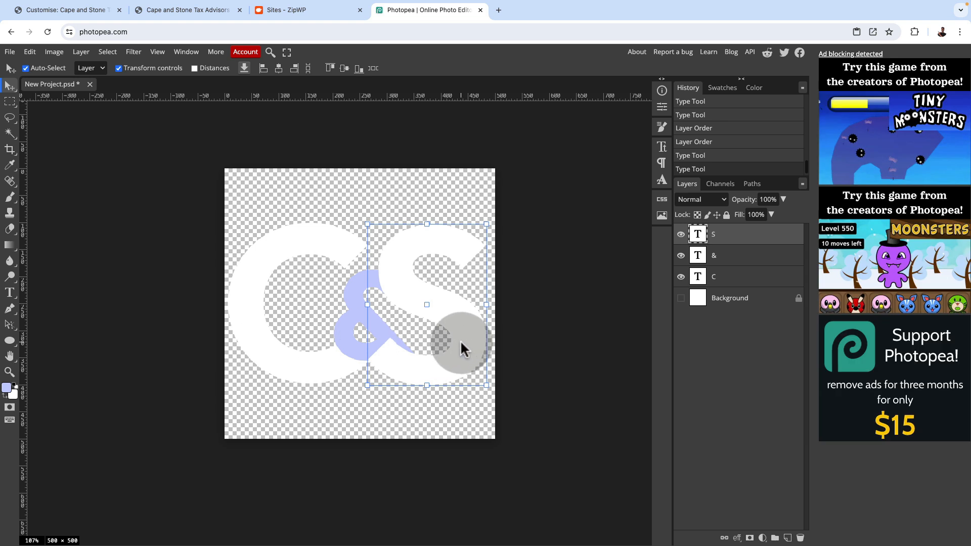
left_click(551, 343)
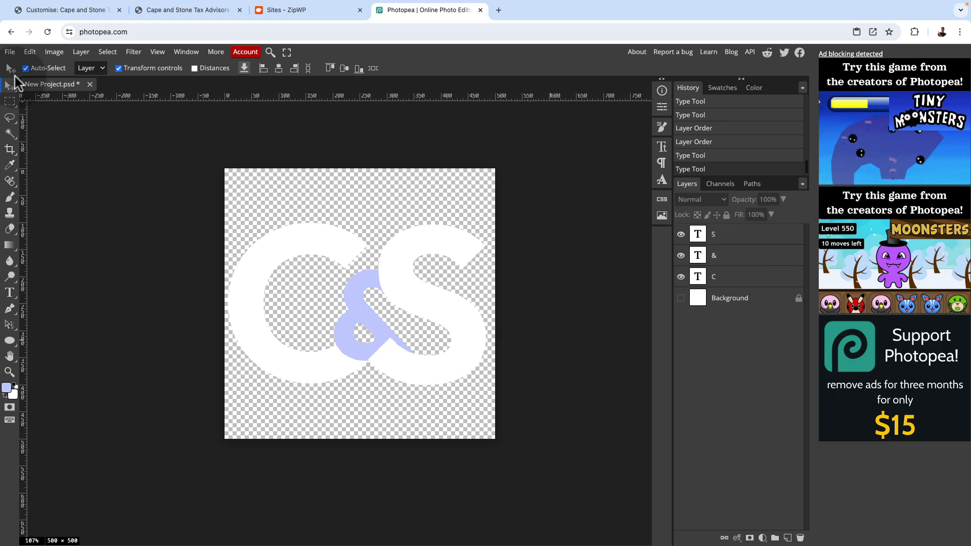
Export the 500 × 500 px logo as an SVG file with a name starting with C&S, and dismiss the ad-blocker notice
left_click(9, 51)
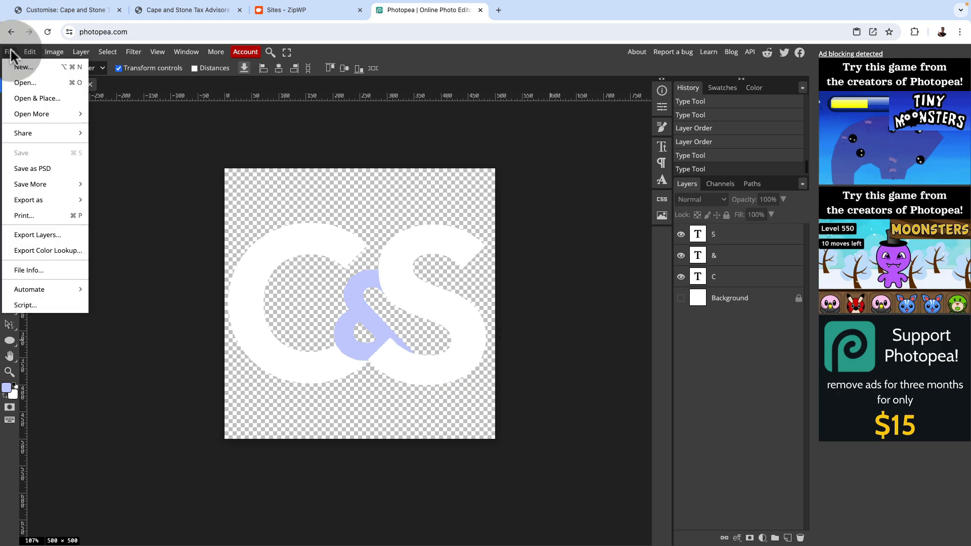
left_click(35, 200)
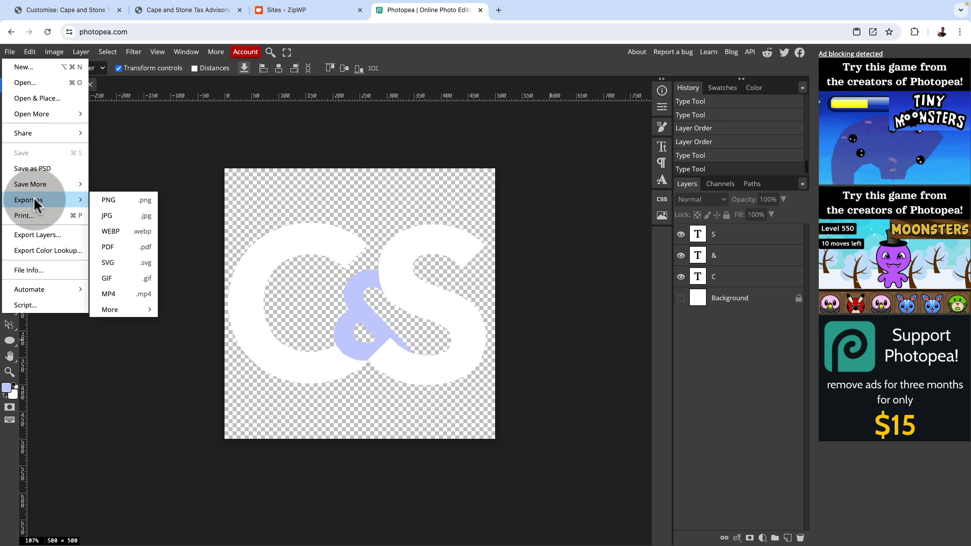
left_click(123, 263)
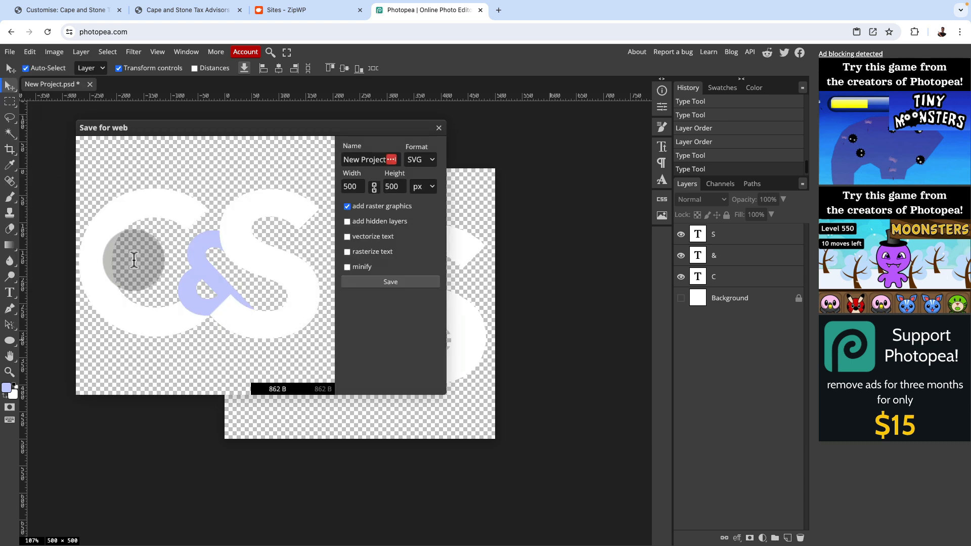
type("C&S log")
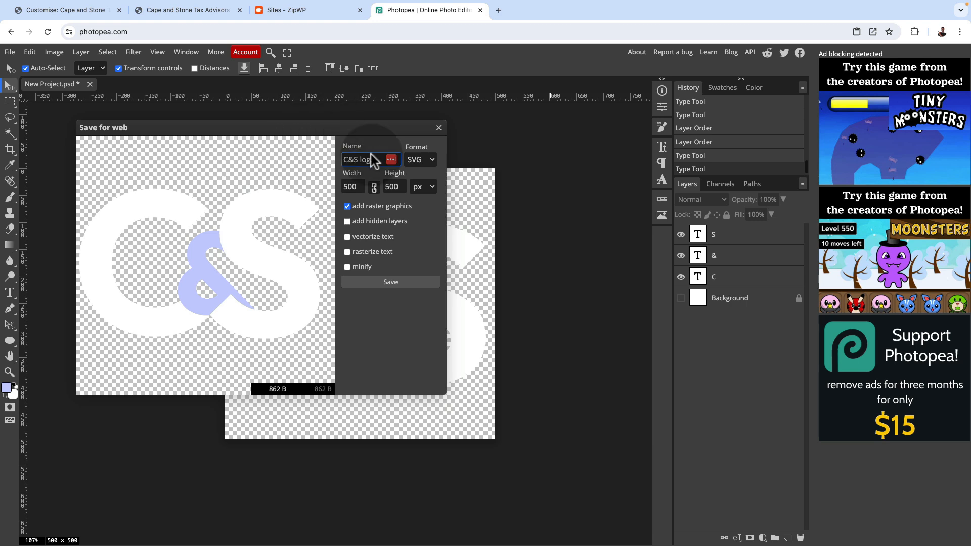
left_click(390, 287)
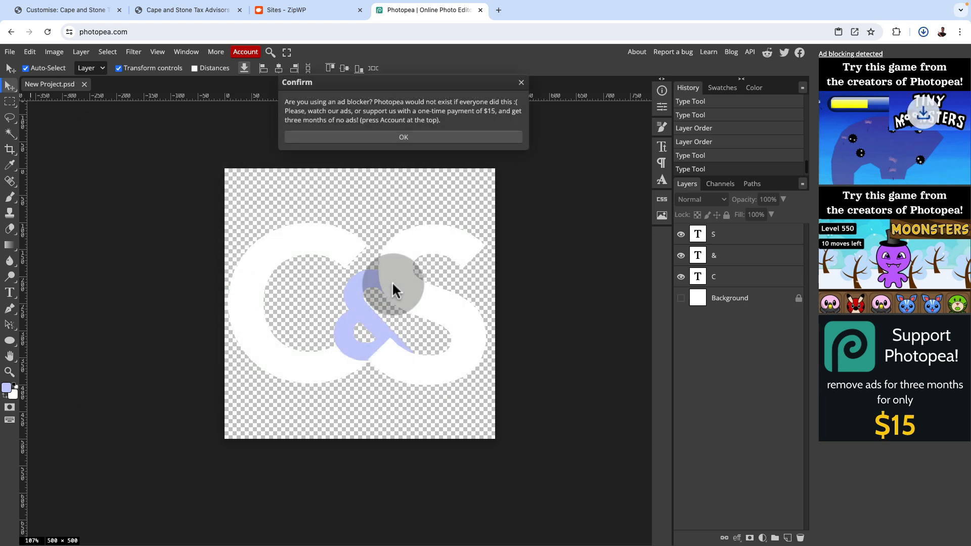
left_click(512, 232)
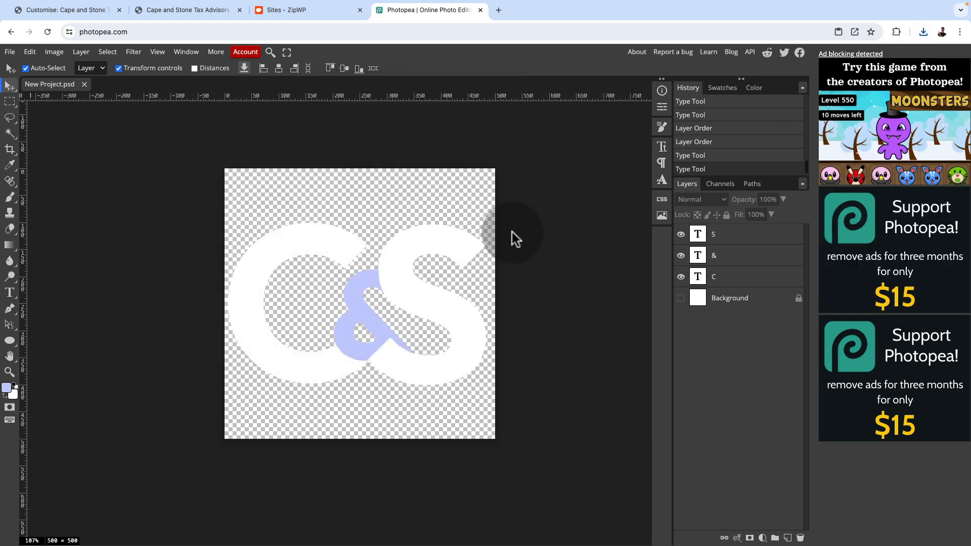
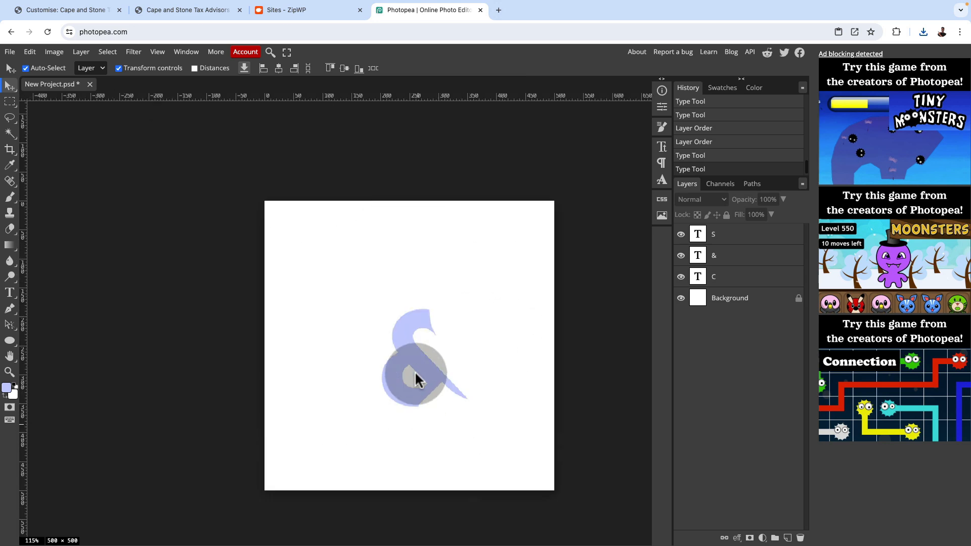
scroll(415, 367, "up", 10)
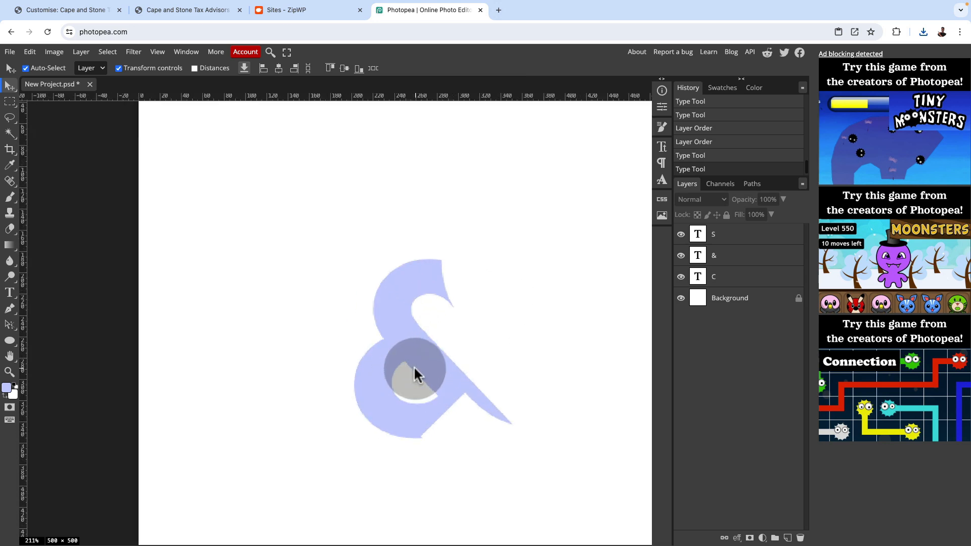
scroll(403, 360, "up", 5)
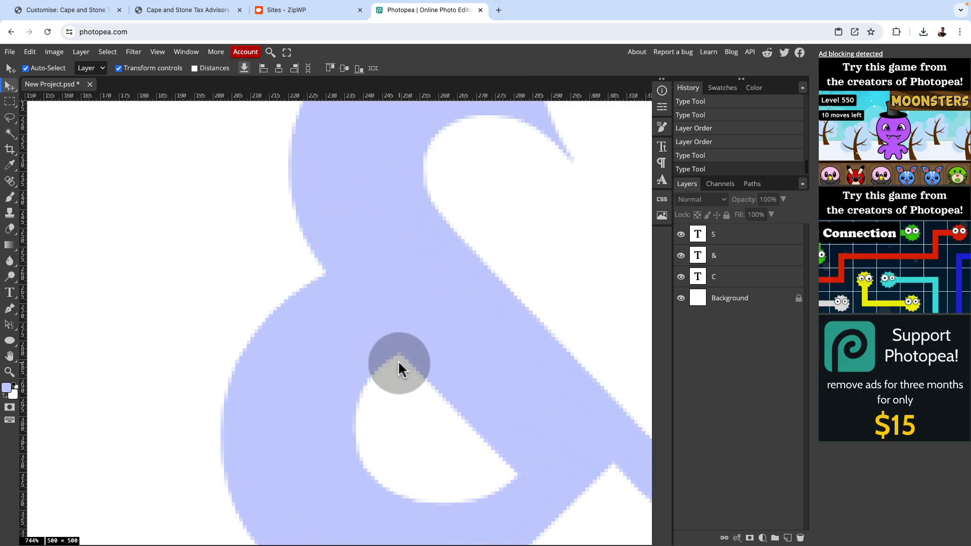
scroll(400, 365, "down", 12)
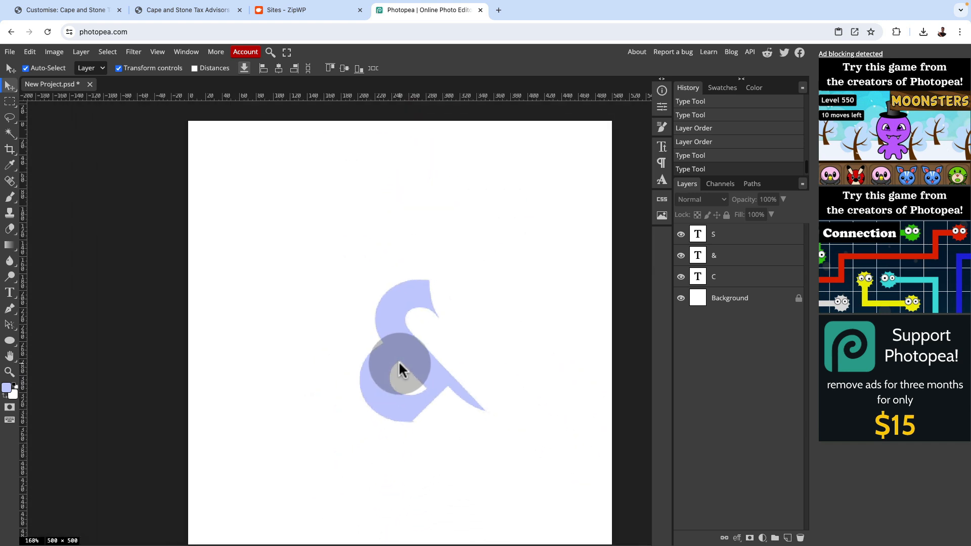
scroll(399, 365, "down", 1)
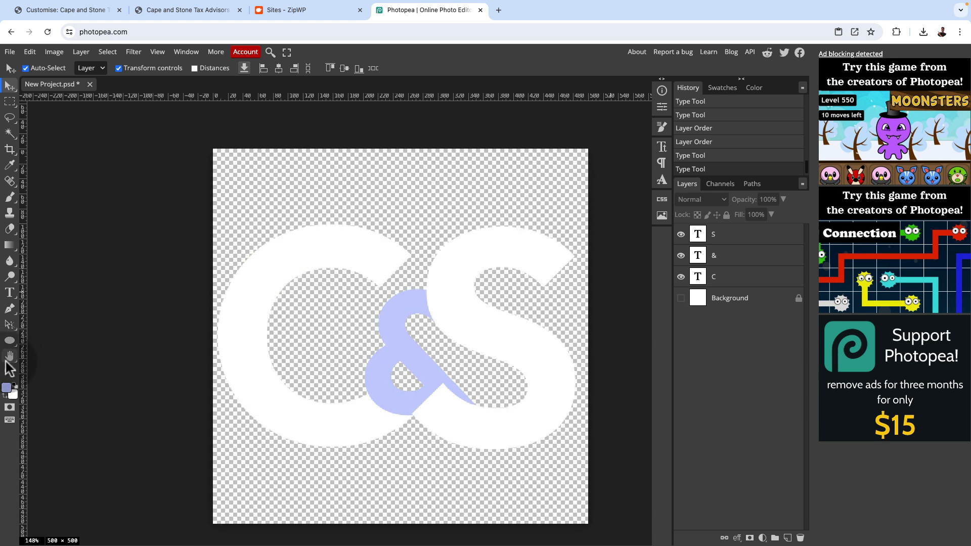
Change the text colour of the letter C to blue (0000ff)
left_click(9, 293)
left_click_drag(214, 321, 381, 320)
left_click(191, 68)
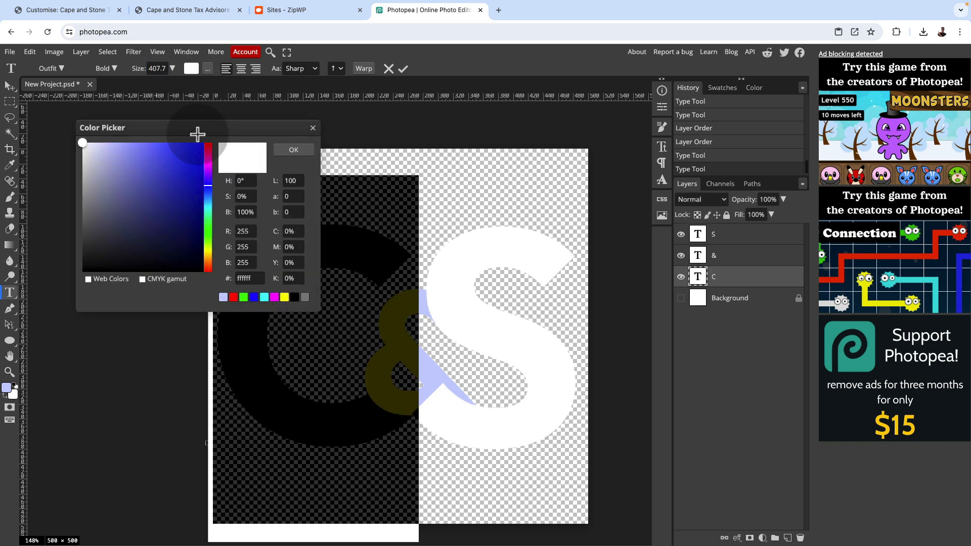
left_click(254, 297)
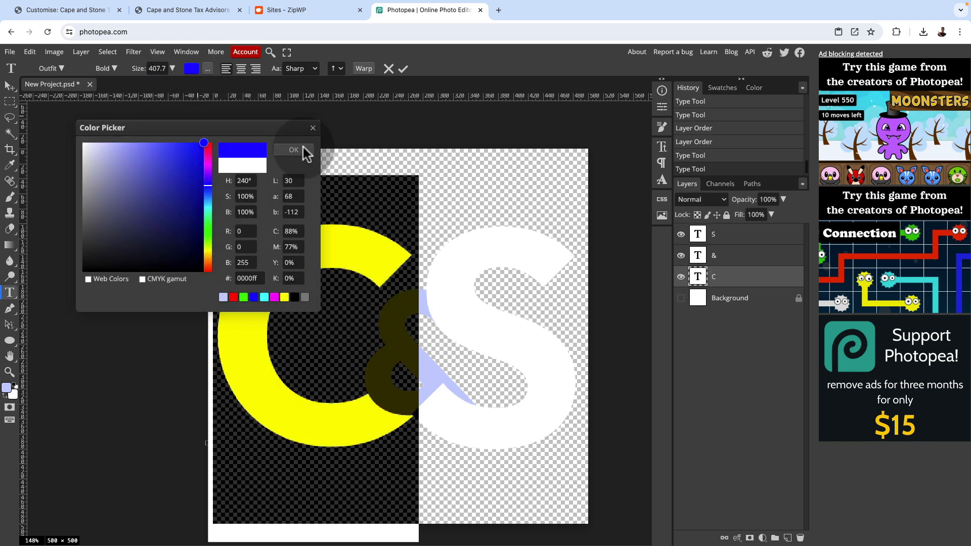
left_click(304, 151)
left_click(402, 69)
Change the text colour of the letter S to the same blue (0000ff)
left_click_drag(434, 329, 528, 347)
left_click(192, 68)
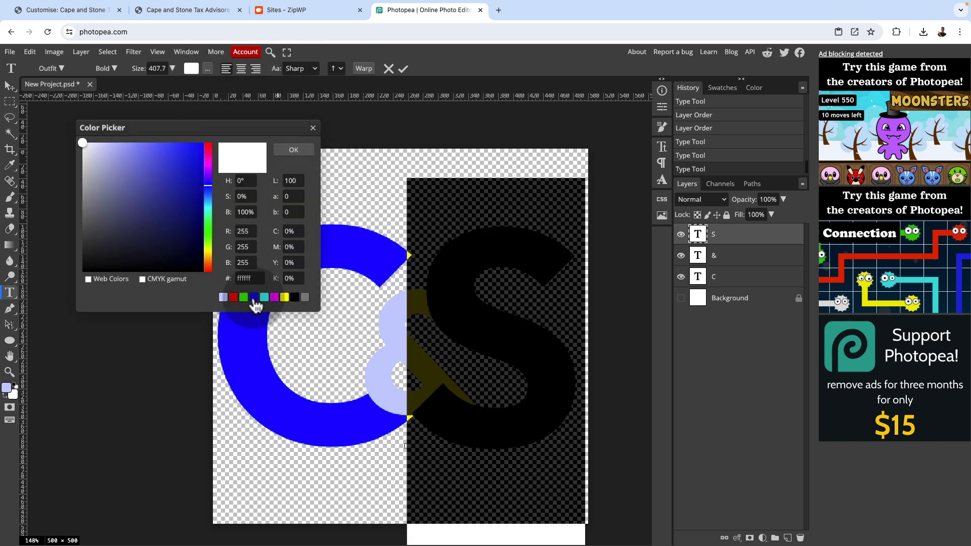
left_click(254, 297)
left_click(294, 149)
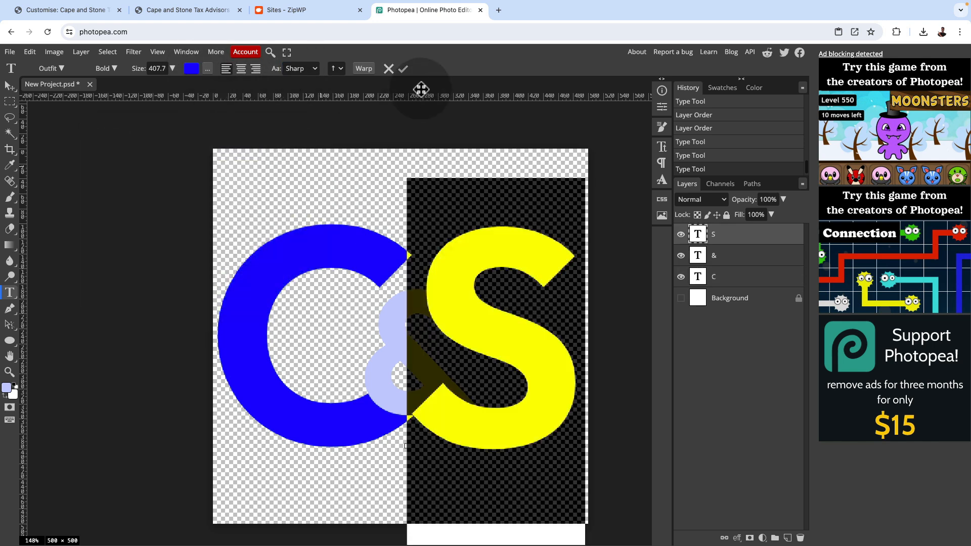
left_click(403, 69)
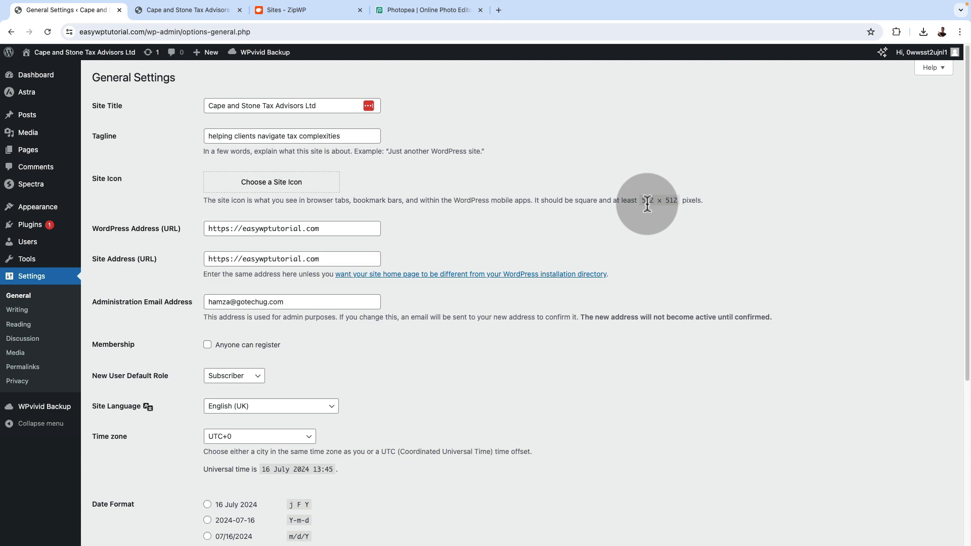
In Photopea, set the canvas size to 512 × 512 pixels and centre the three letters together on the enlarged canvas
left_click(415, 10)
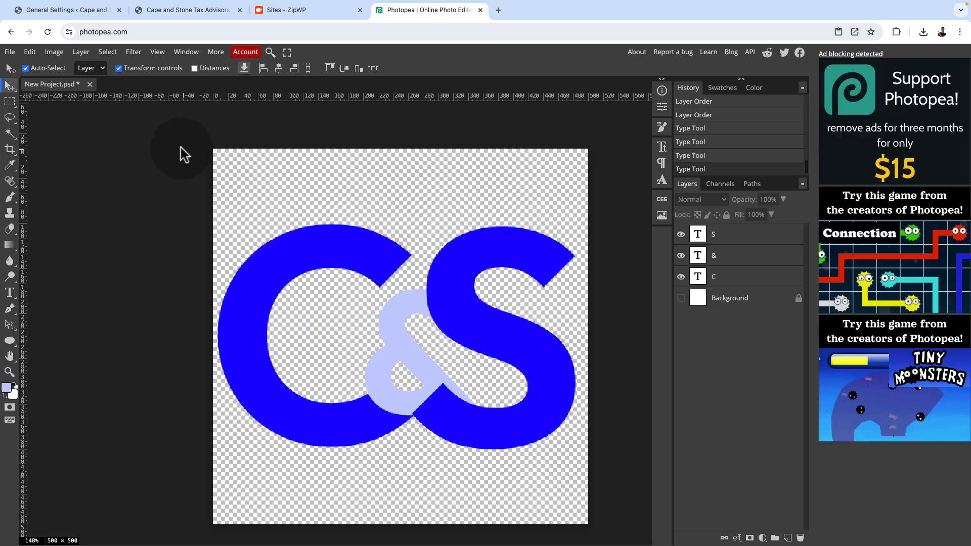
left_click(52, 52)
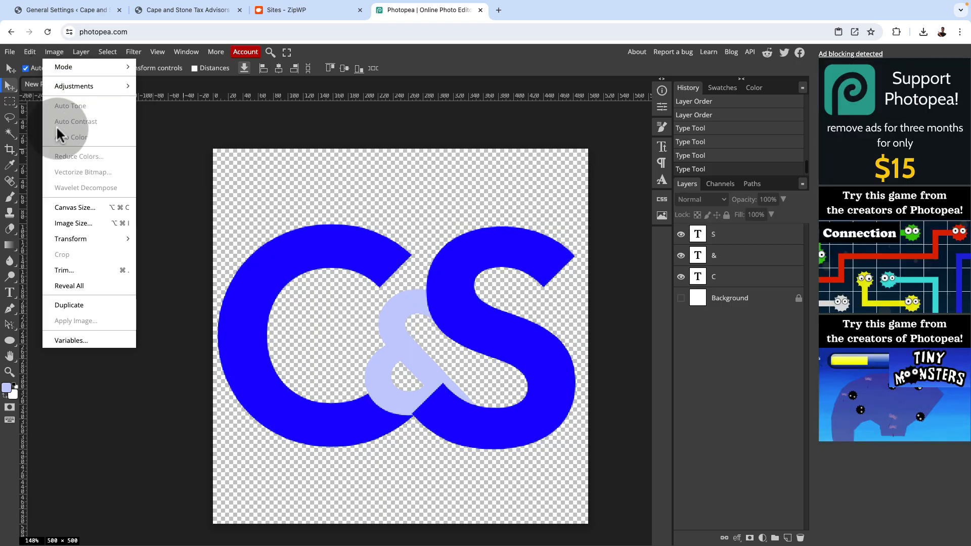
left_click(64, 207)
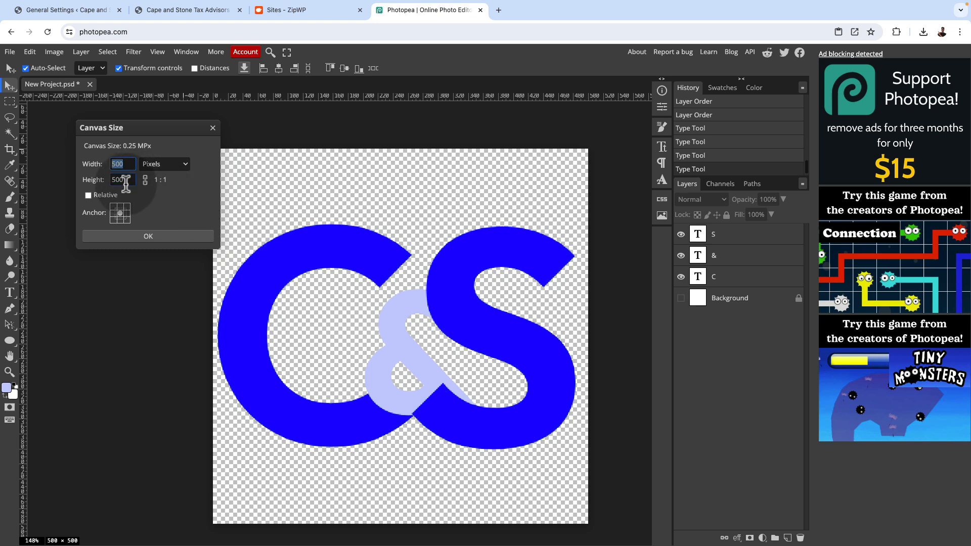
type("512")
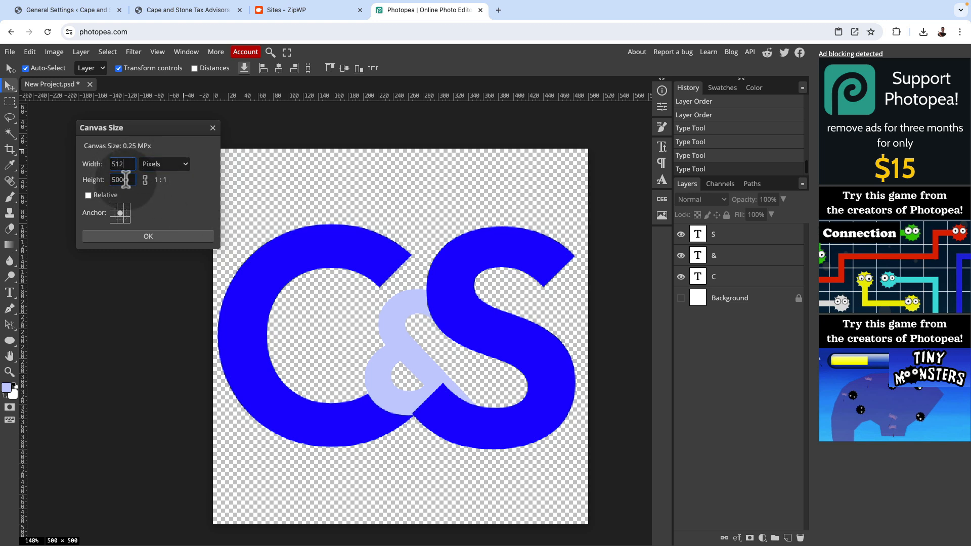
key("Tab")
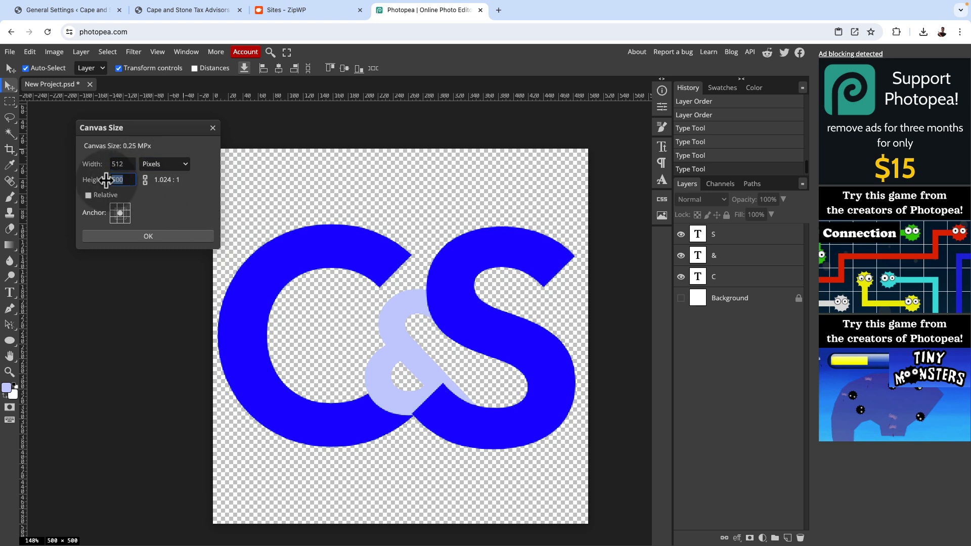
type("51")
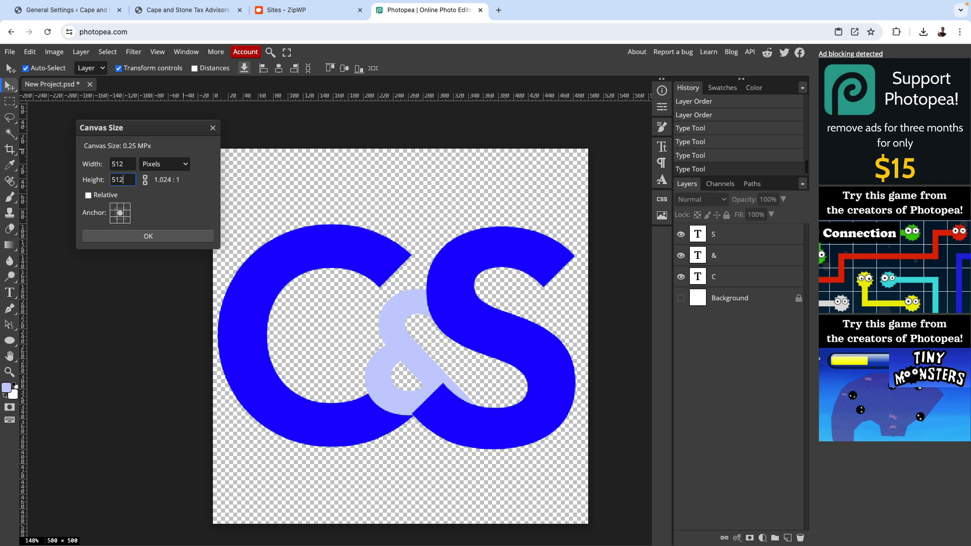
type("2")
left_click(156, 236)
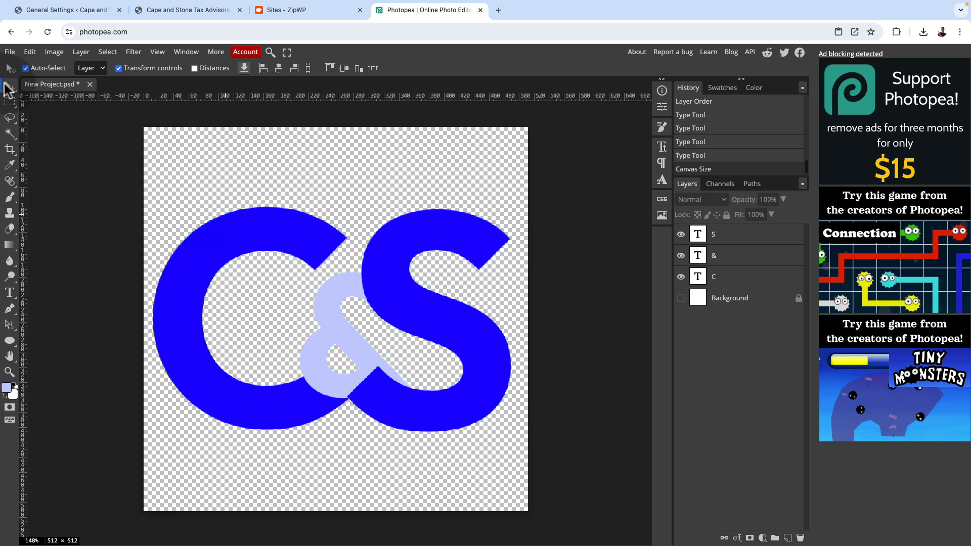
left_click_drag(124, 210, 507, 446)
left_click_drag(489, 392, 493, 391)
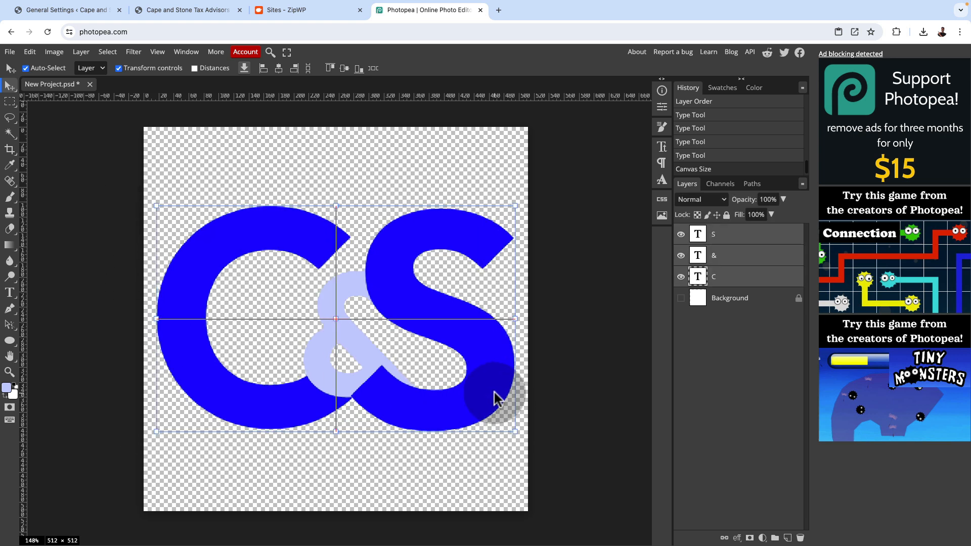
Export the blue logo as a 512 × 512 px PNG named "C&S favicon"
left_click(9, 51)
mouse_move(39, 202)
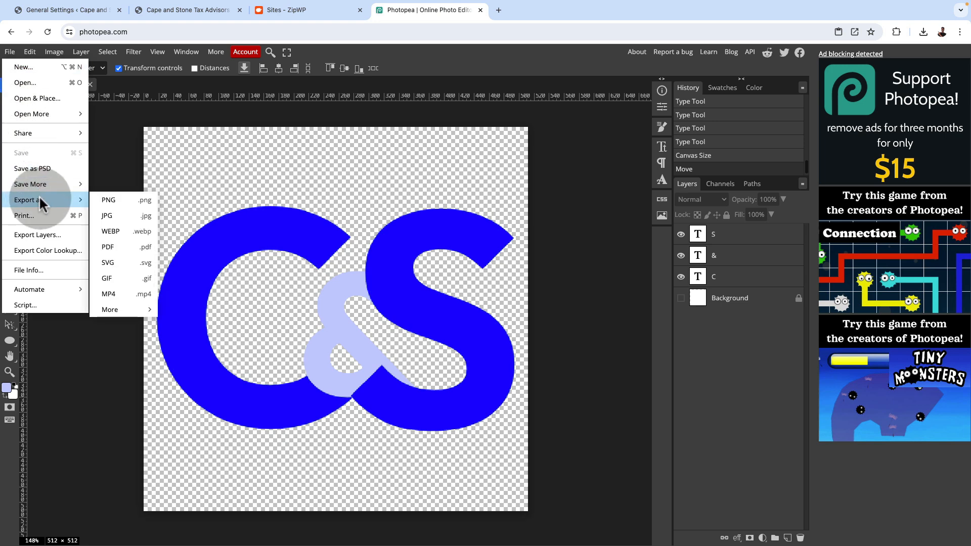
left_click(134, 201)
type("C&S favicon")
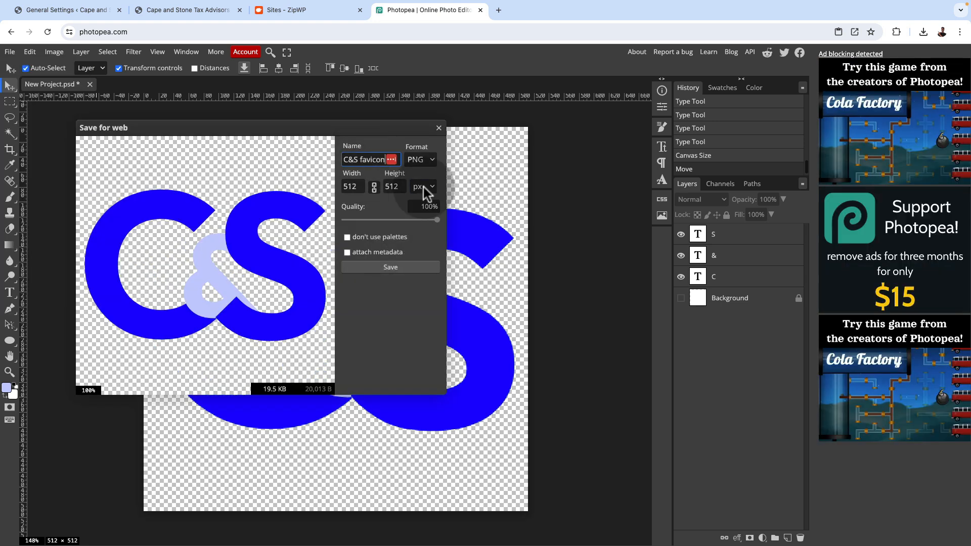
left_click(410, 268)
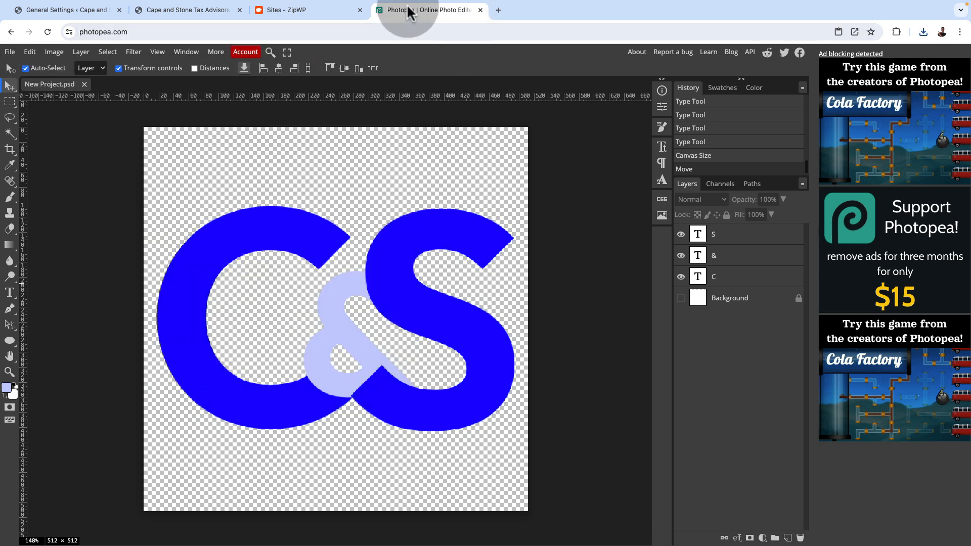
In the WordPress general settings, upload C&S favicon.png from the Desktop as the image for the site icon
left_click(59, 11)
mouse_move(41, 81)
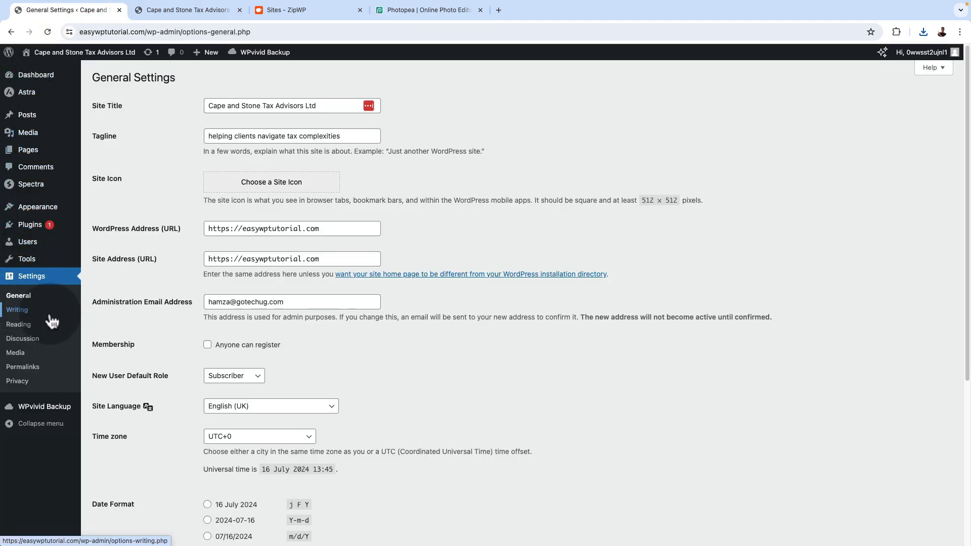
left_click(279, 186)
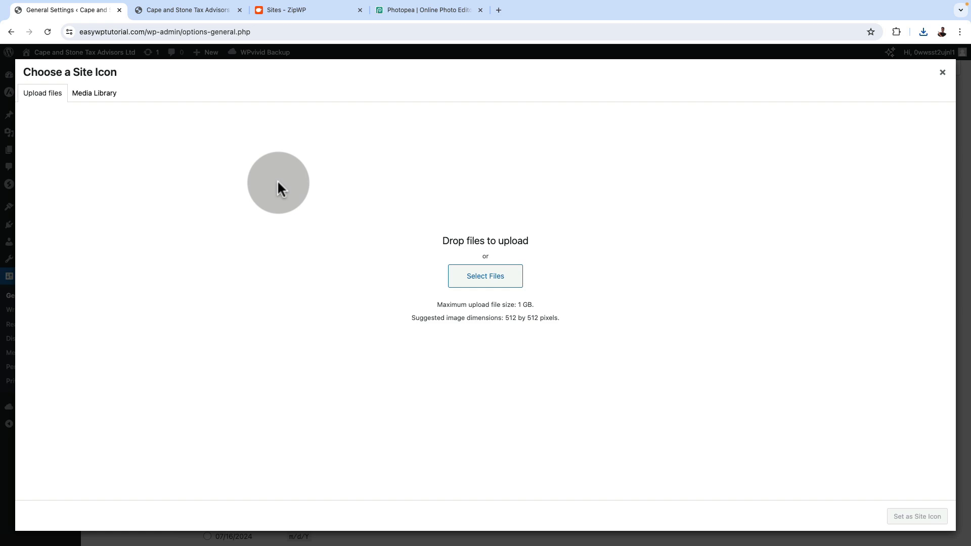
left_click(493, 279)
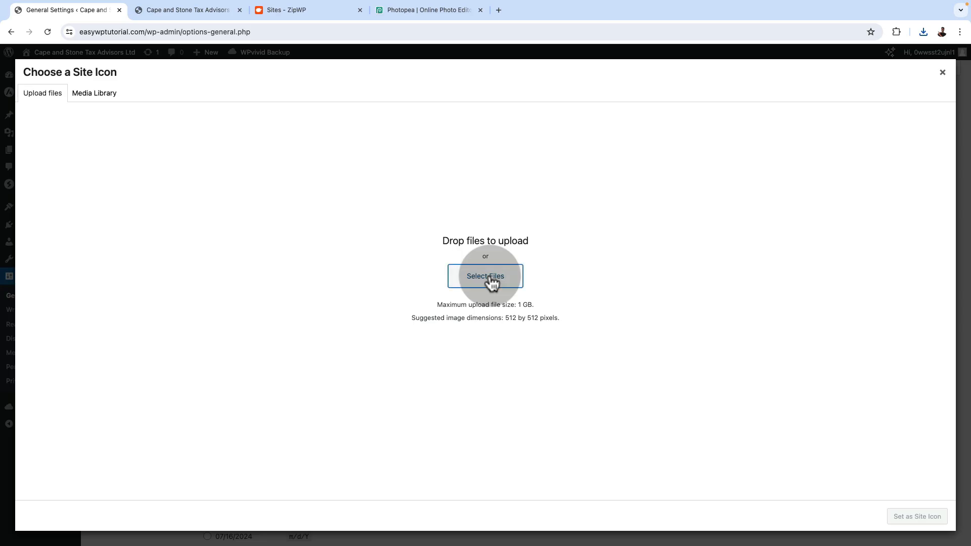
left_click(494, 281)
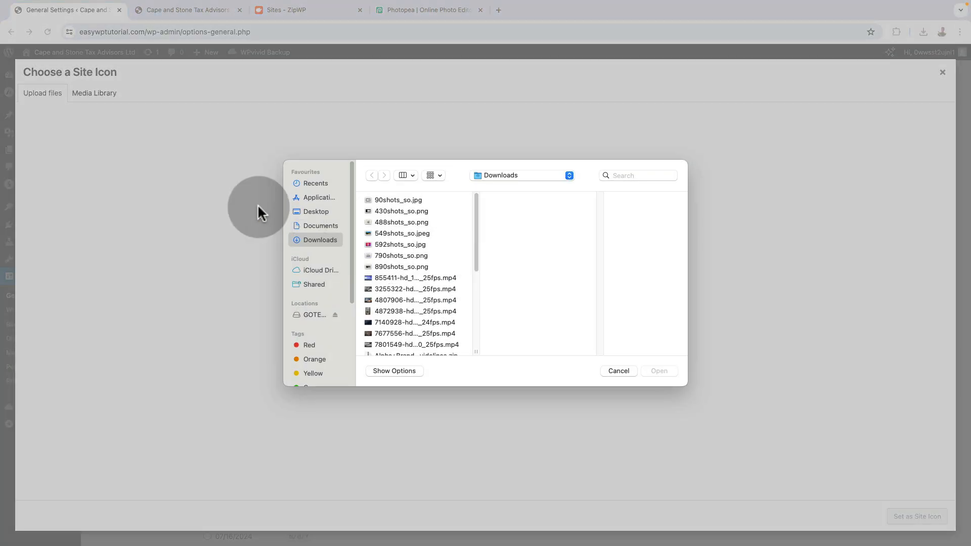
left_click(320, 212)
left_click(392, 211)
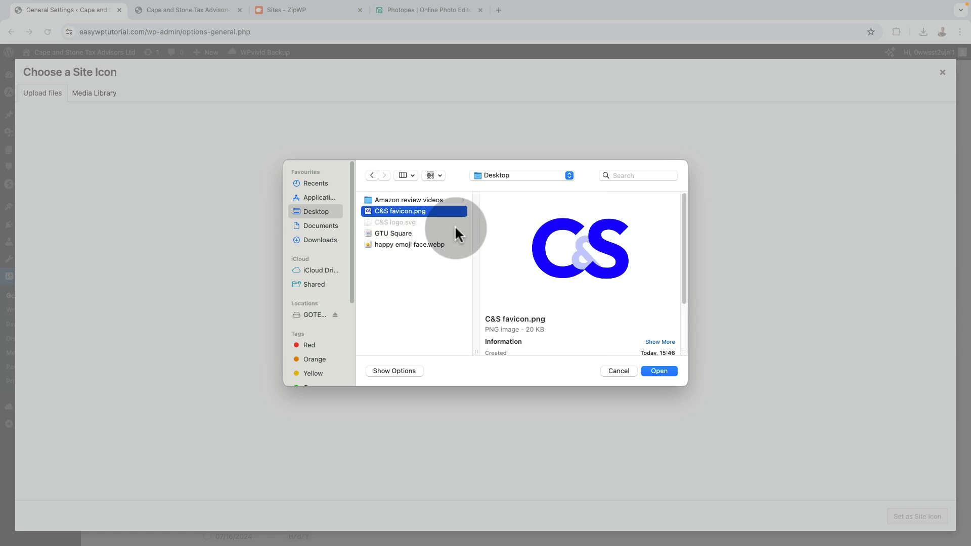
left_click(660, 371)
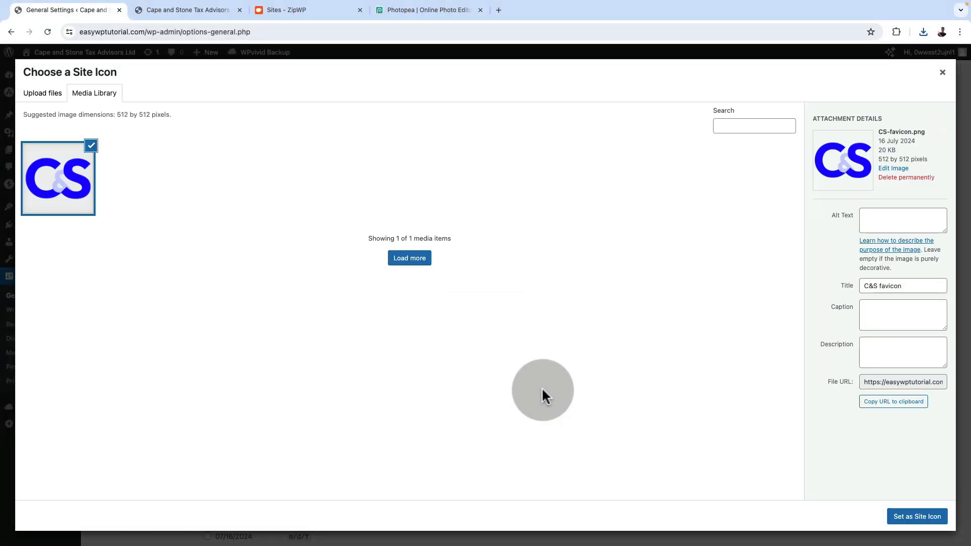
Copy the uploaded image's title "C&S favicon" into its alt text
triple_click(870, 285)
key("ctrl+c")
left_click(871, 218)
key("ctrl+v")
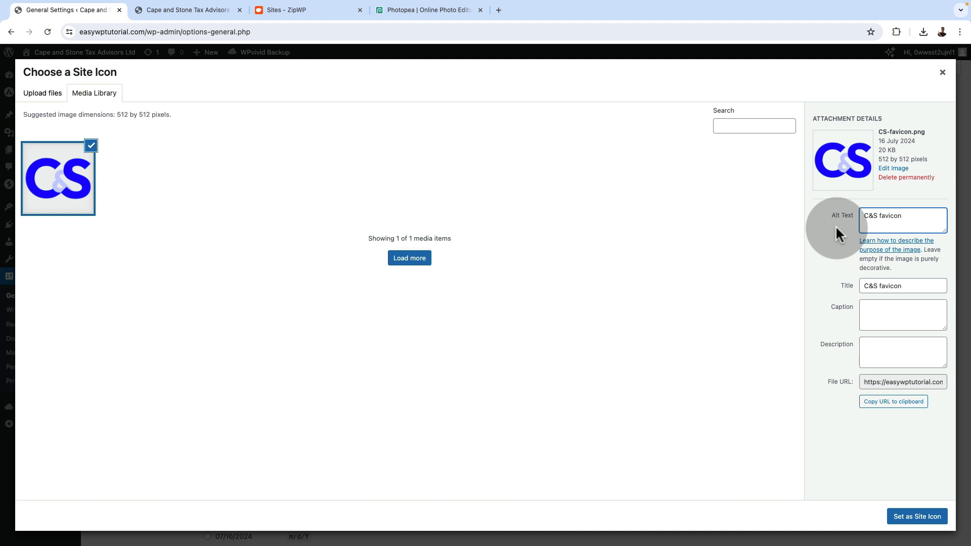
Save the general settings with the uploaded favicon as the site icon and check it on the live website
left_click(916, 517)
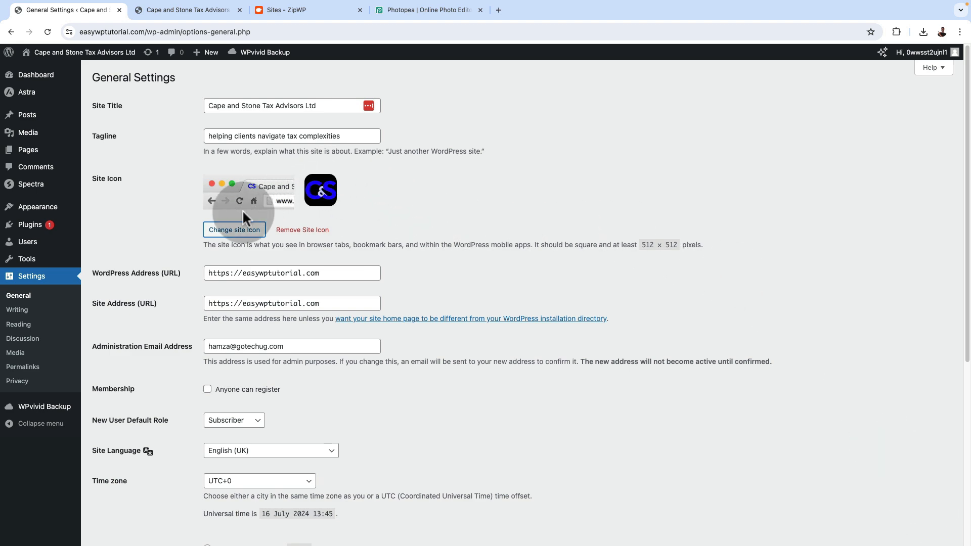
scroll(203, 354, "down", 6)
left_click(113, 494)
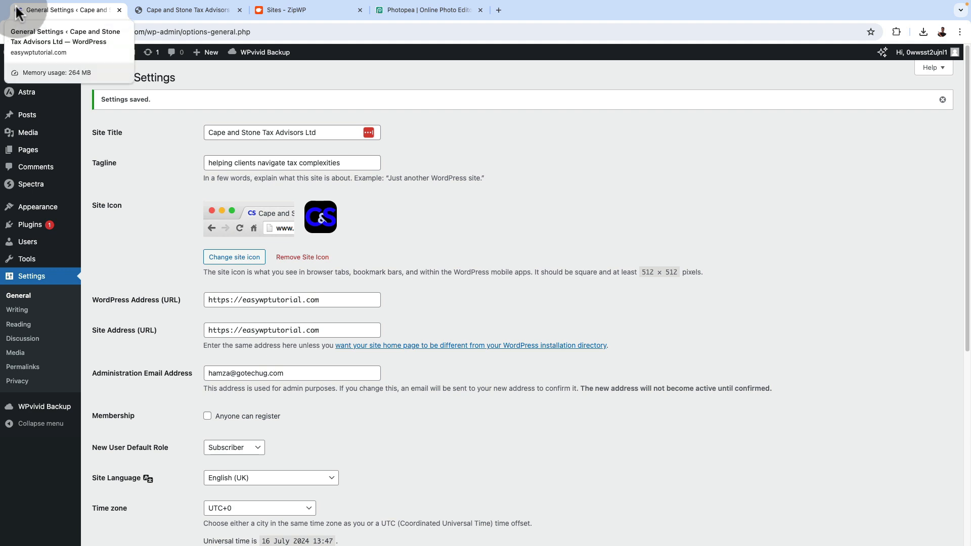
left_click(171, 9)
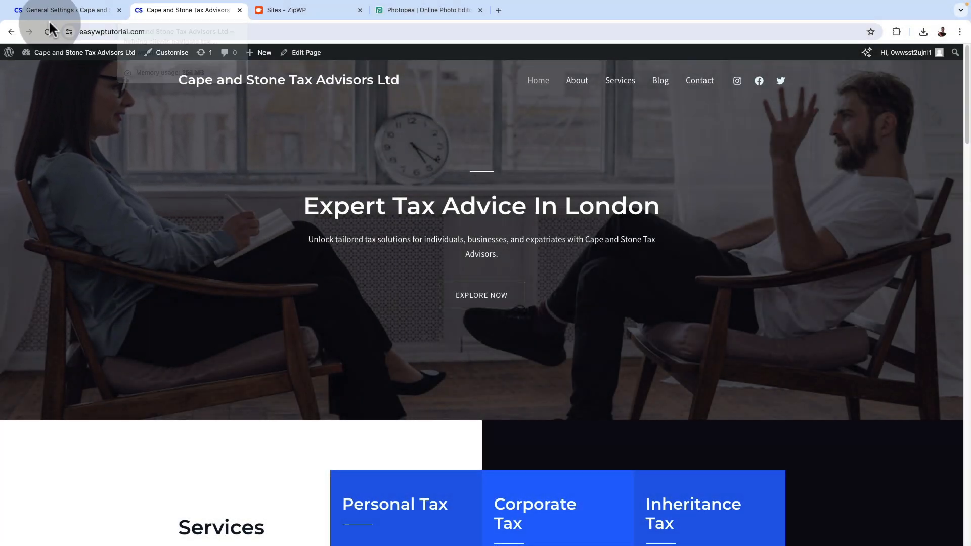
Open the site title and logo settings under Site Identity in the theme customiser and enable the logo SVG icon
left_click(42, 13)
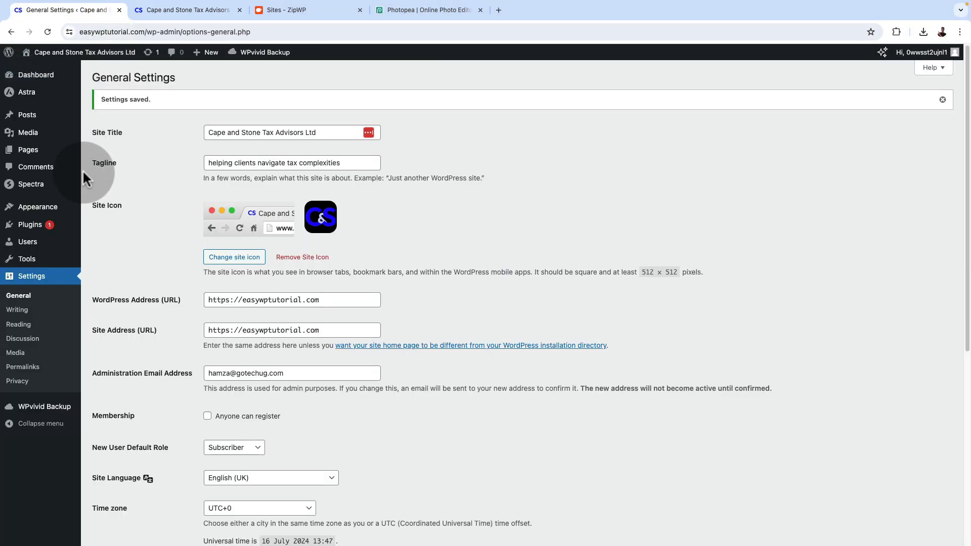
mouse_move(43, 210)
left_click(113, 239)
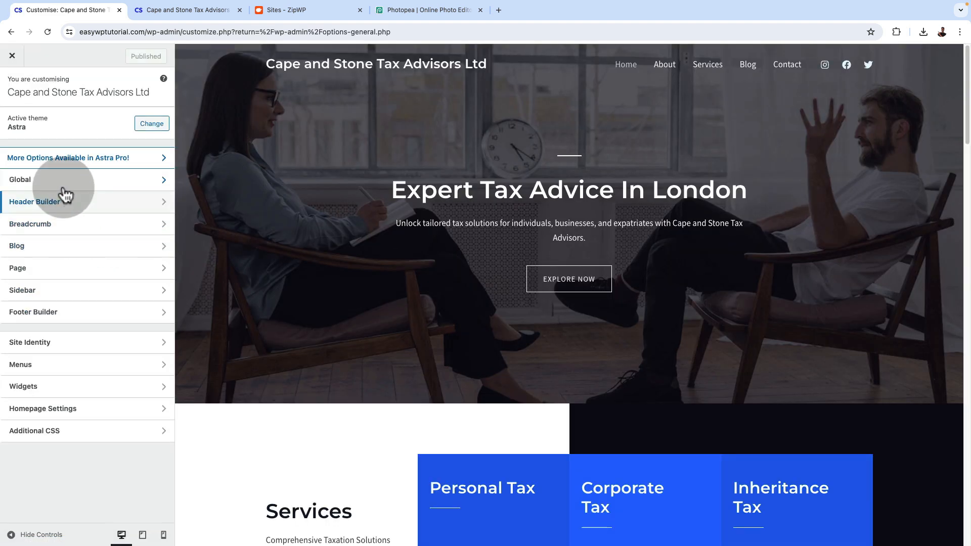
left_click(71, 342)
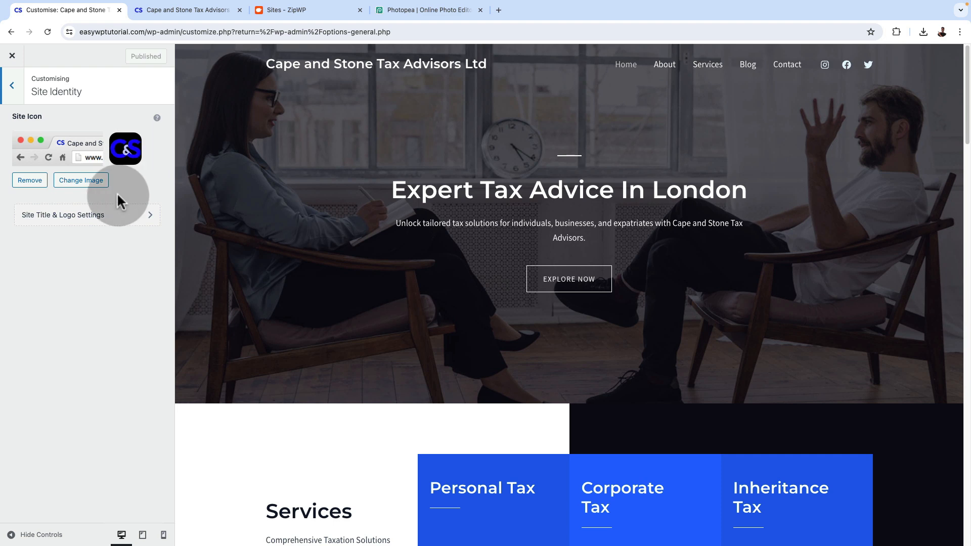
left_click(114, 215)
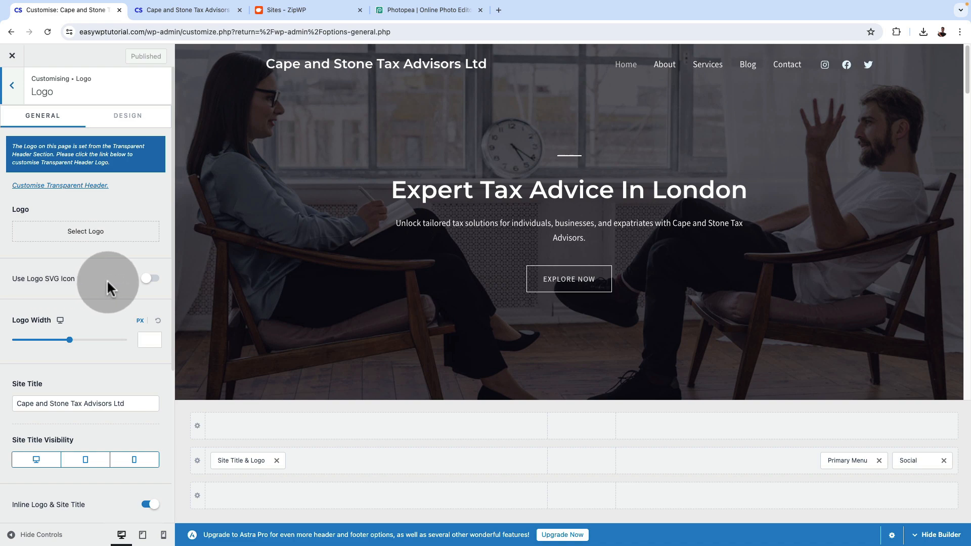
left_click(152, 280)
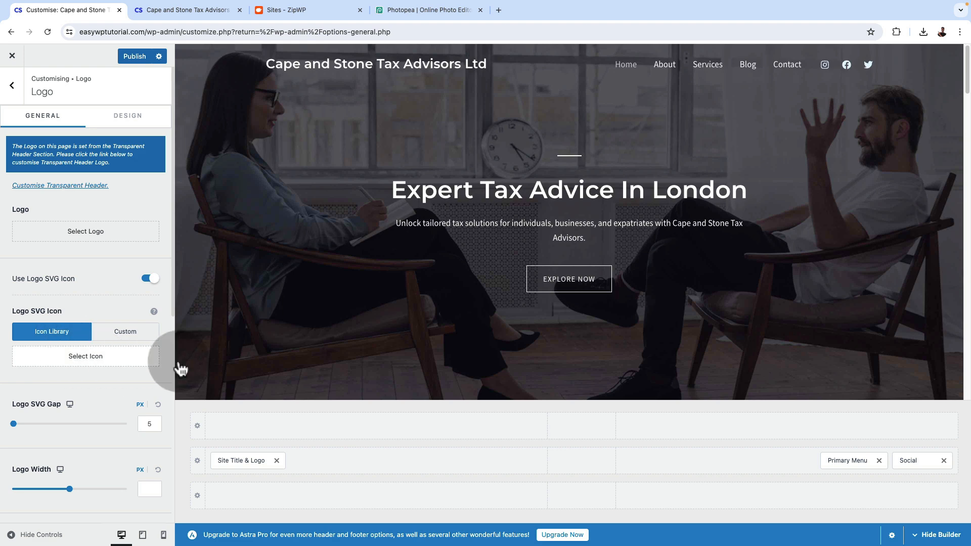
Check the icon library available for the logo SVG icon, then switch the icon source to Custom
left_click(140, 360)
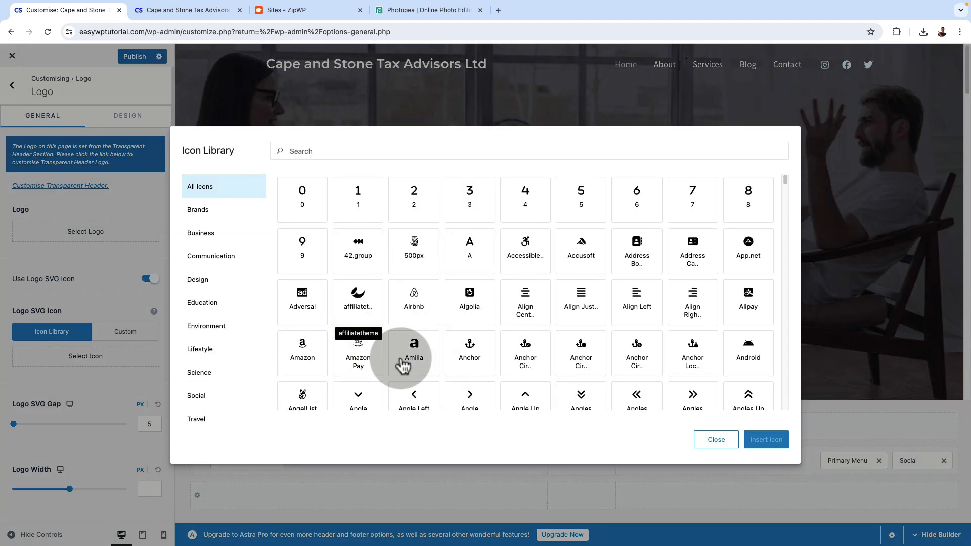
left_click(716, 439)
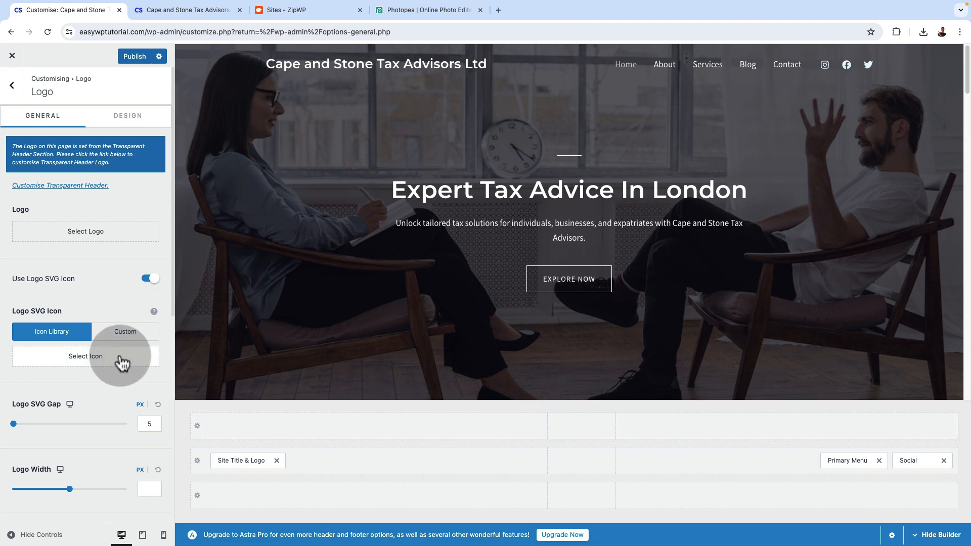
left_click(125, 333)
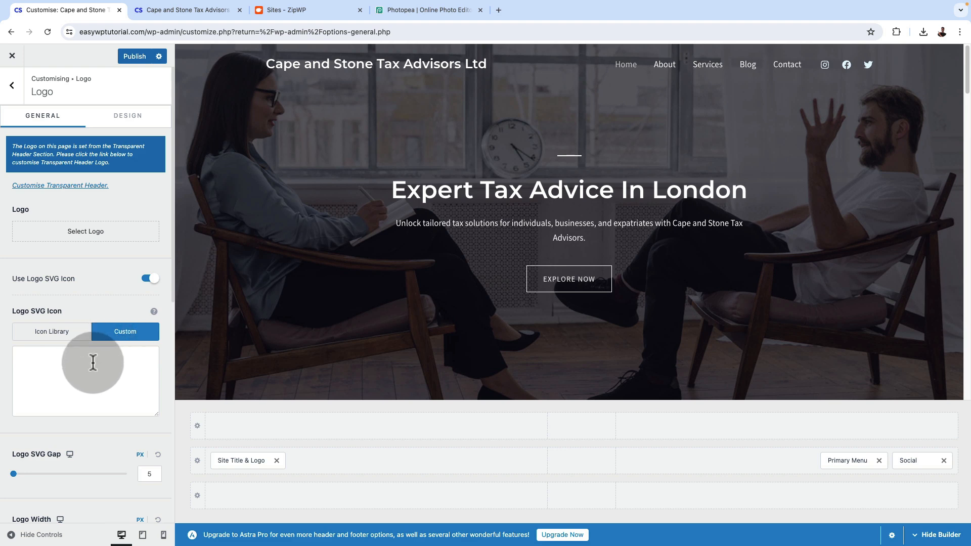
mouse_move(155, 309)
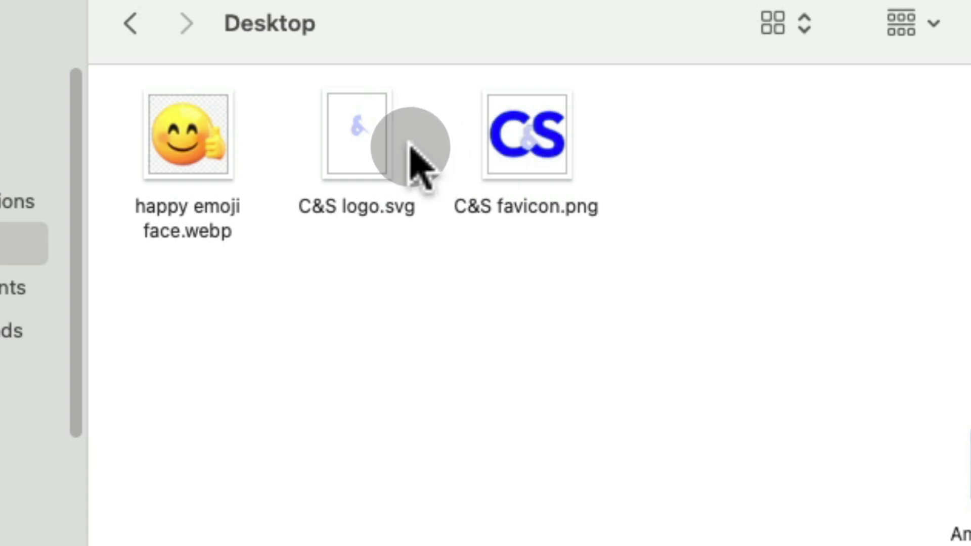
Open C&S logo.svg from the Desktop in the browser and inspect its root svg element
double_click(354, 162)
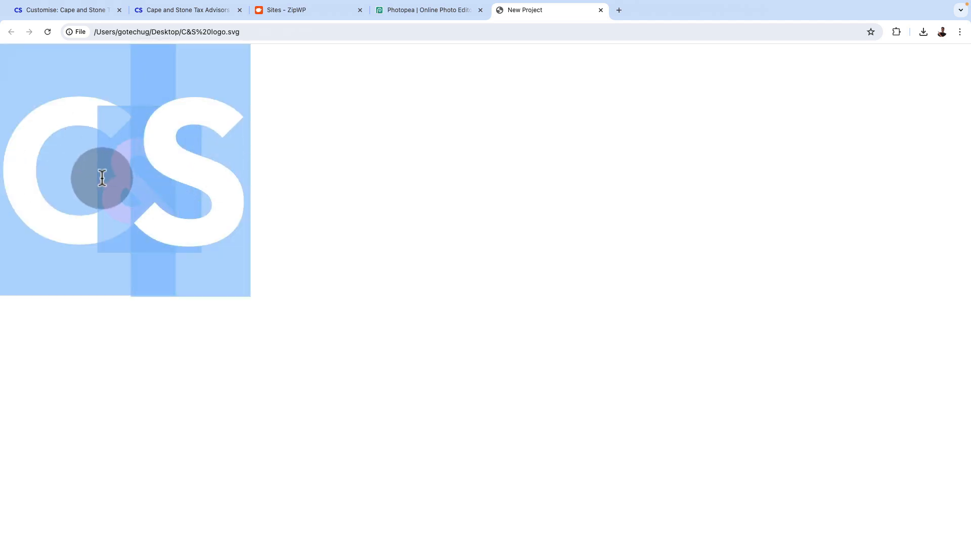
right_click(151, 156)
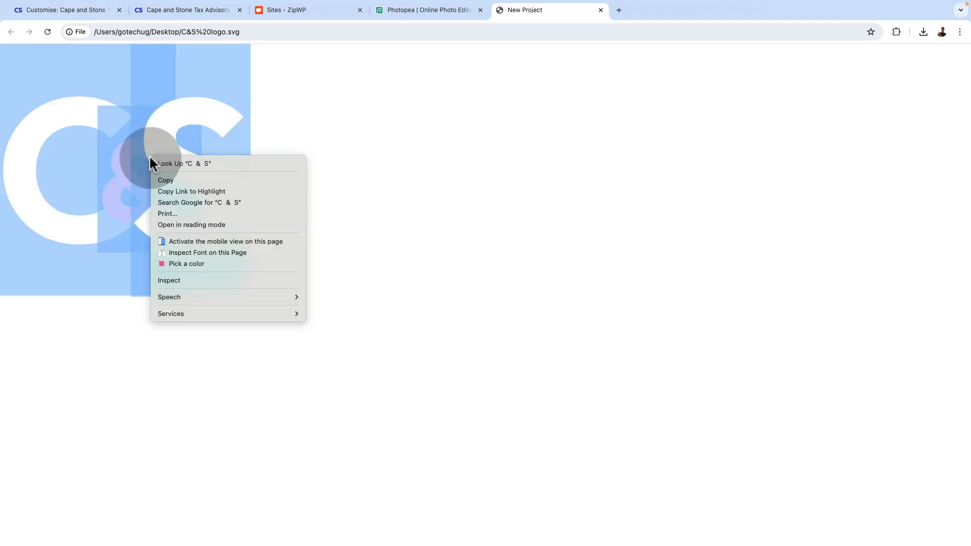
left_click(182, 280)
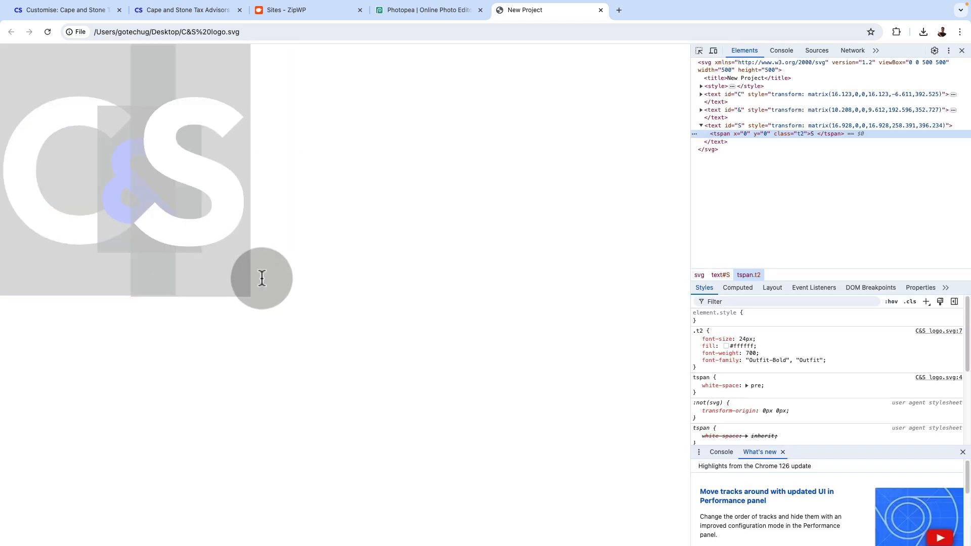
left_click(759, 67)
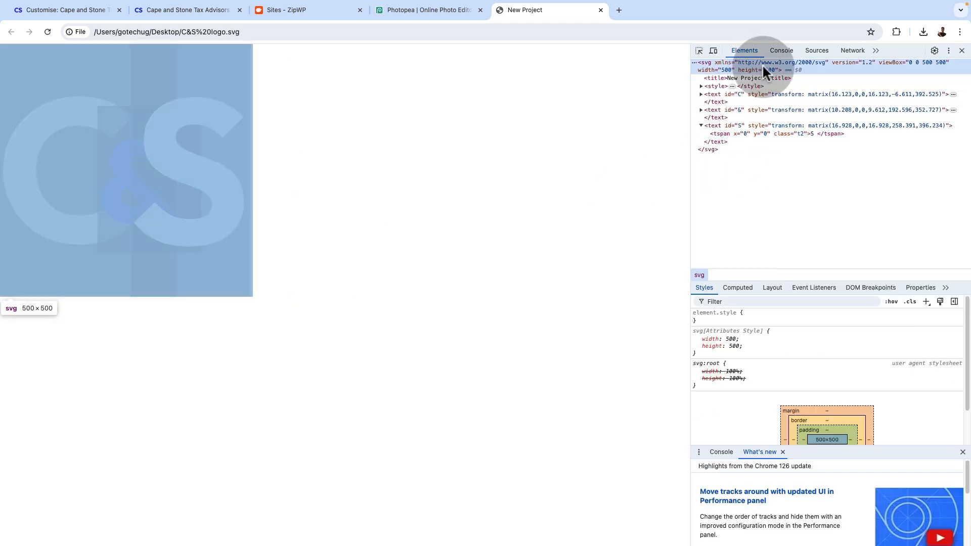
Open the root svg element for HTML editing and copy its complete code, from the opening to the closing svg tag
right_click(695, 61)
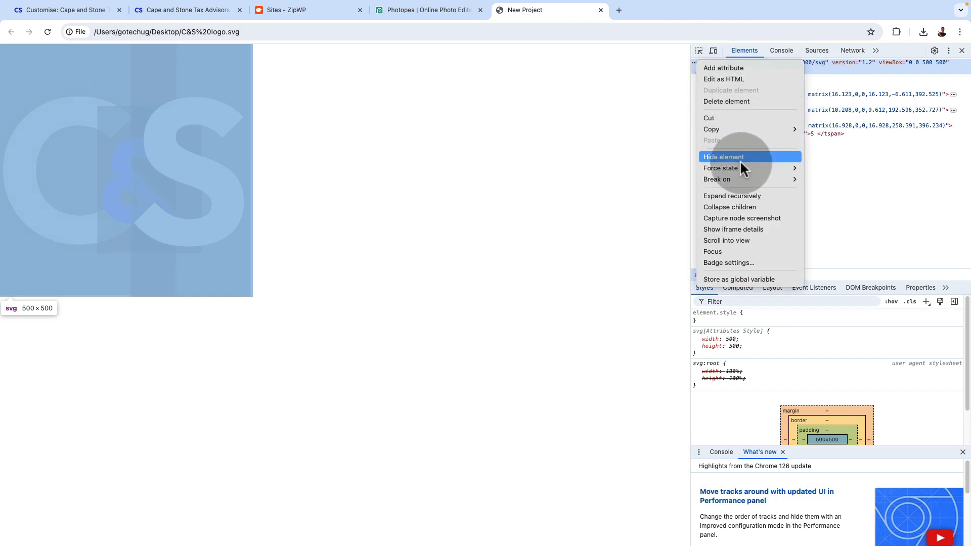
left_click(743, 77)
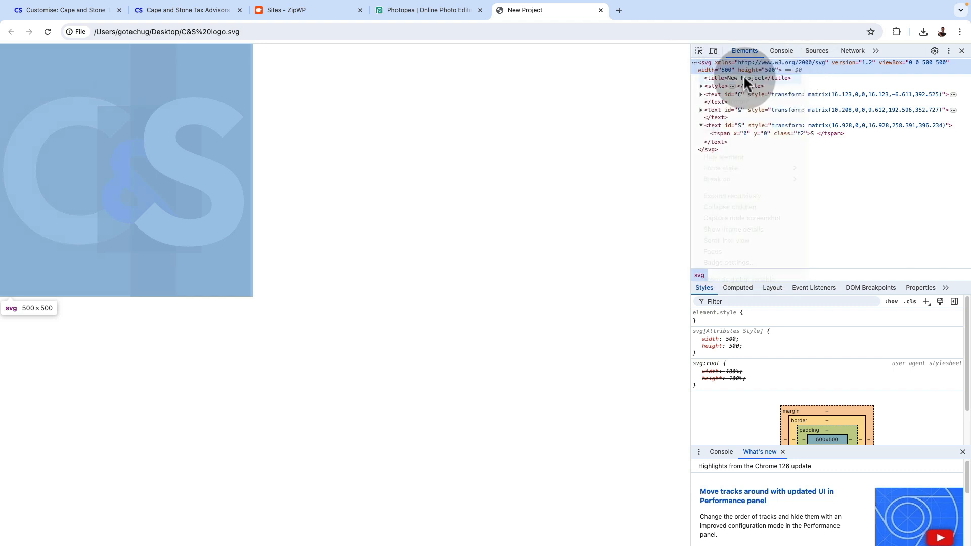
left_click_drag(701, 65, 762, 207)
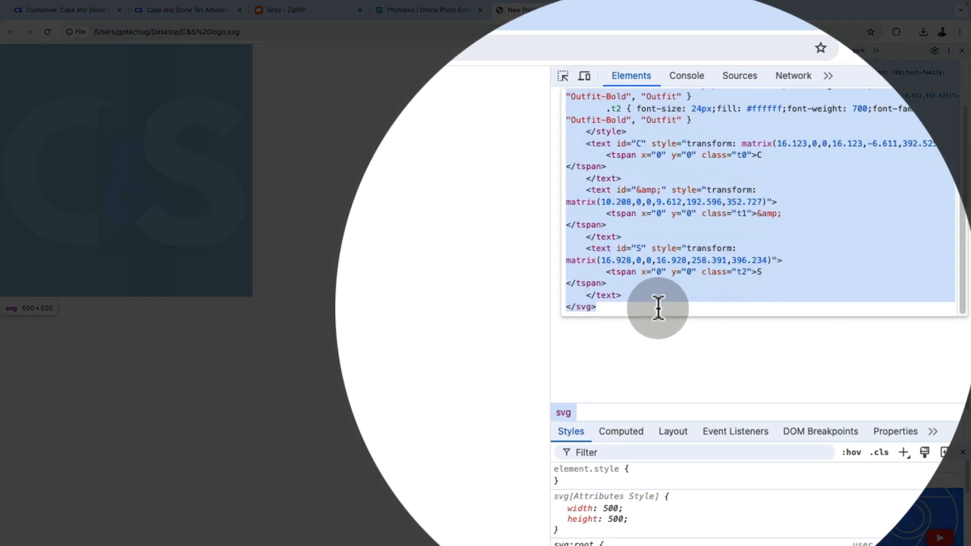
scroll(757, 184, "up", 3)
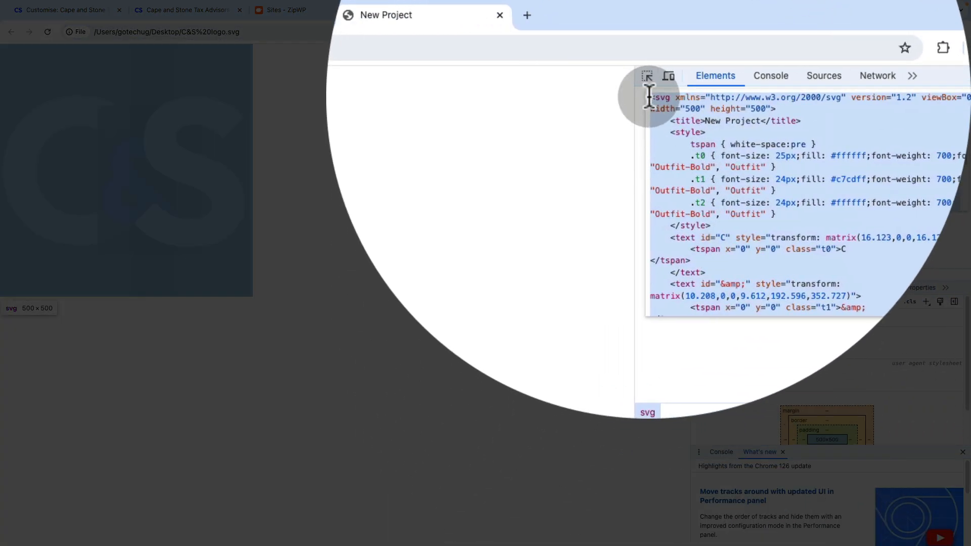
scroll(649, 283, "down", 3)
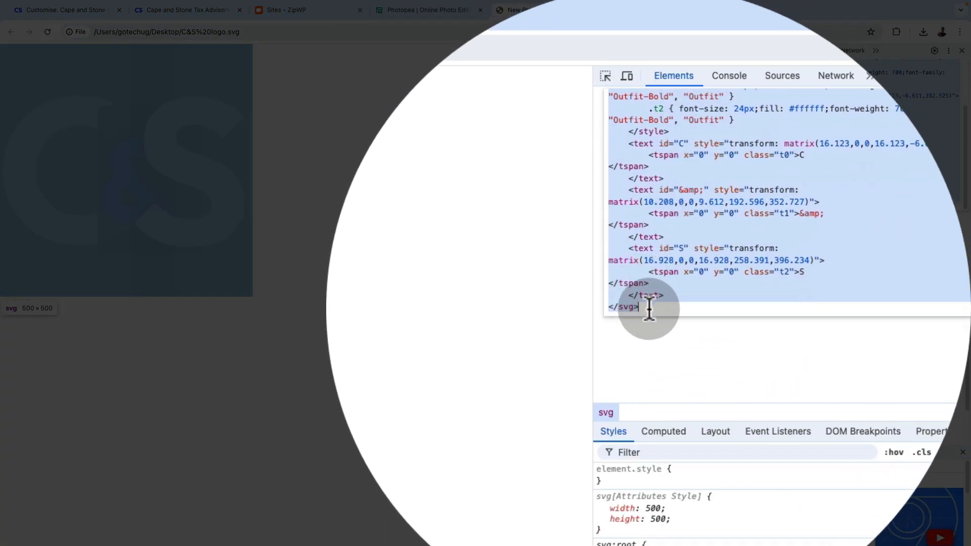
scroll(657, 283, "up", 3)
scroll(765, 120, "down", 3)
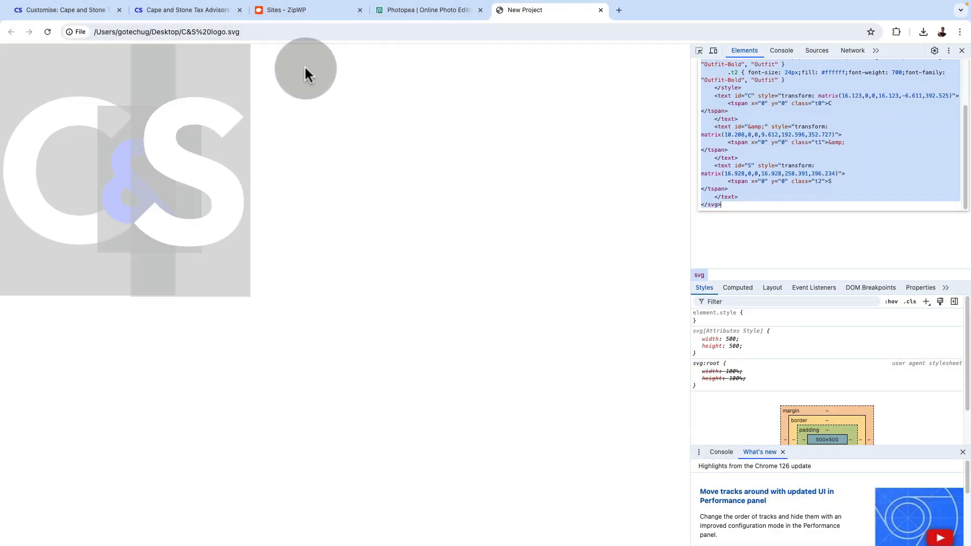
Paste the copied SVG code as the custom logo SVG icon in the theme customiser and set the logo SVG gap to 0 px
left_click(53, 11)
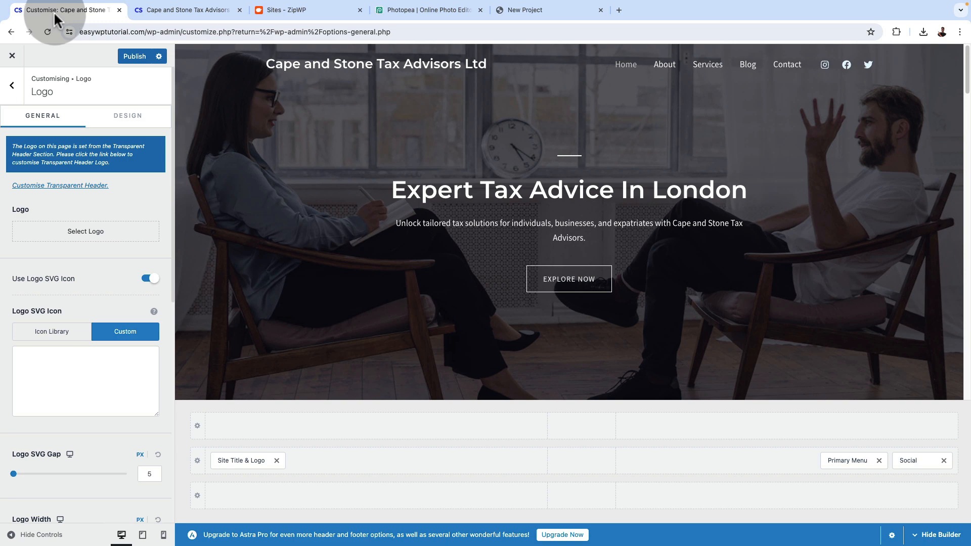
left_click(22, 402)
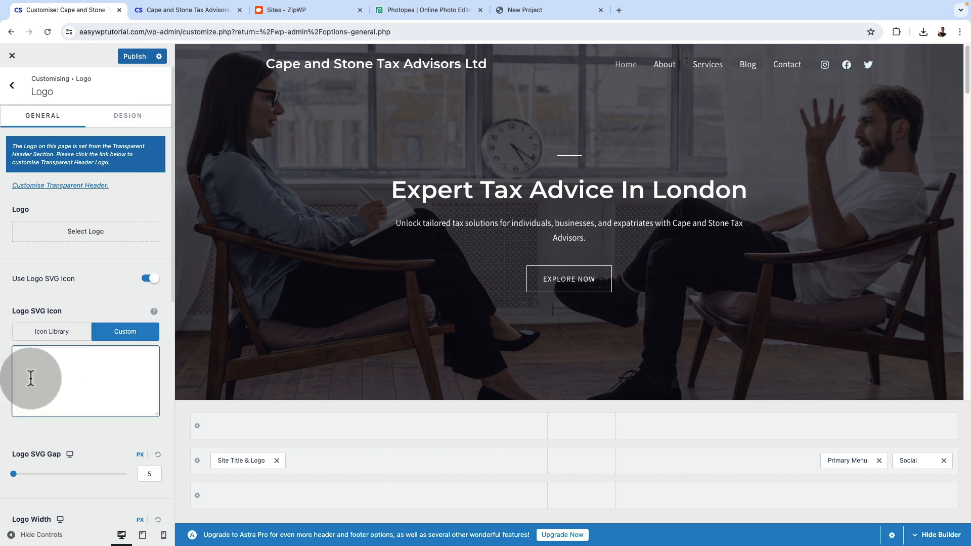
key("ctrl+v")
left_click_drag(100, 339, 35, 338)
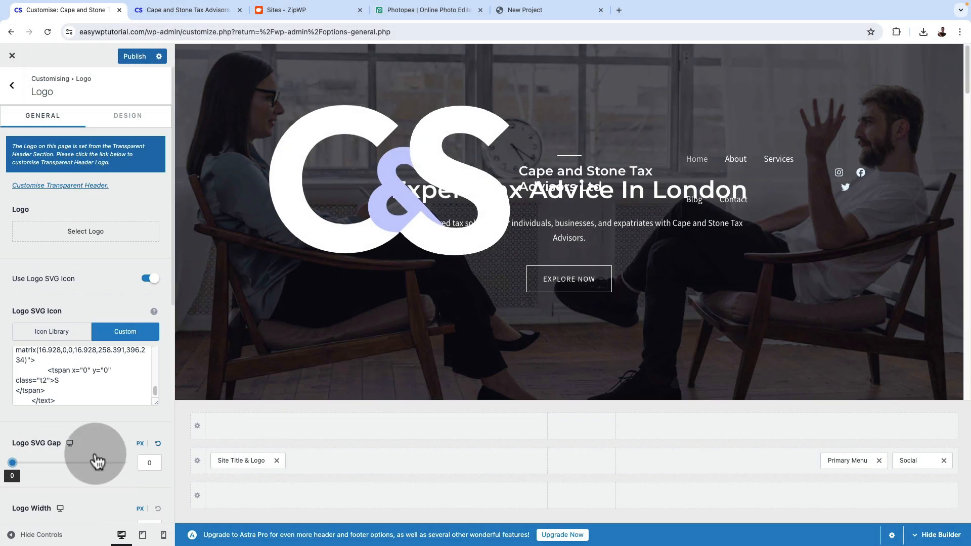
Set the desktop logo width to 100 px
scroll(96, 474, "down", 3)
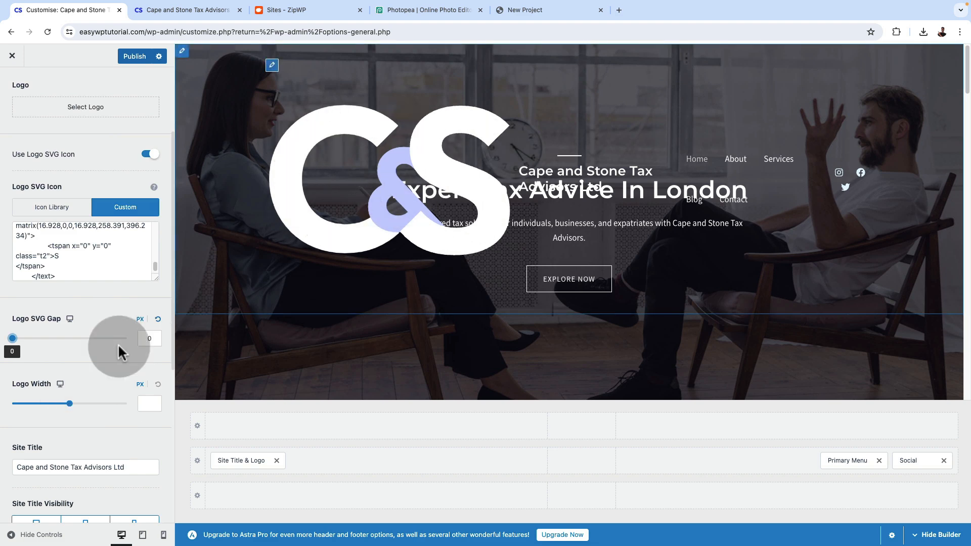
left_click_drag(69, 403, 32, 404)
double_click(146, 404)
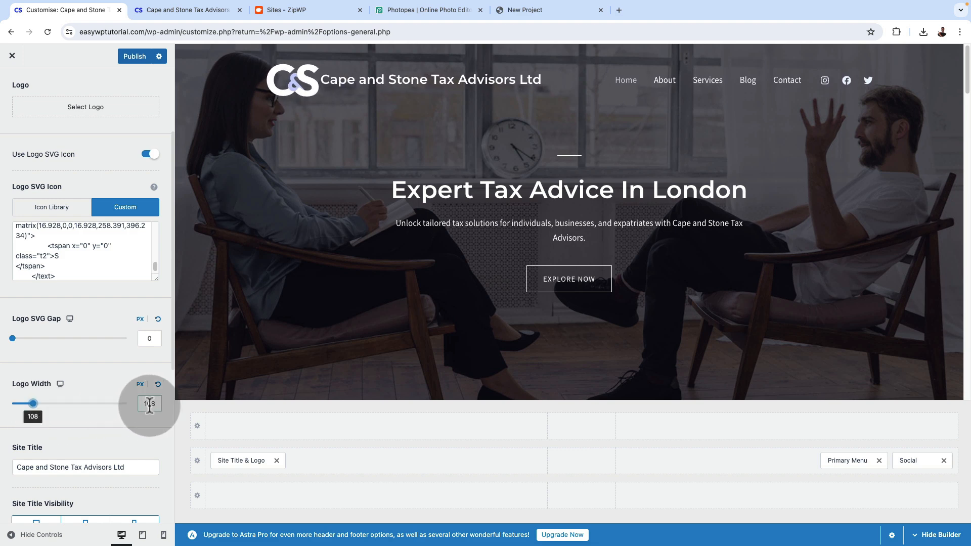
type("4")
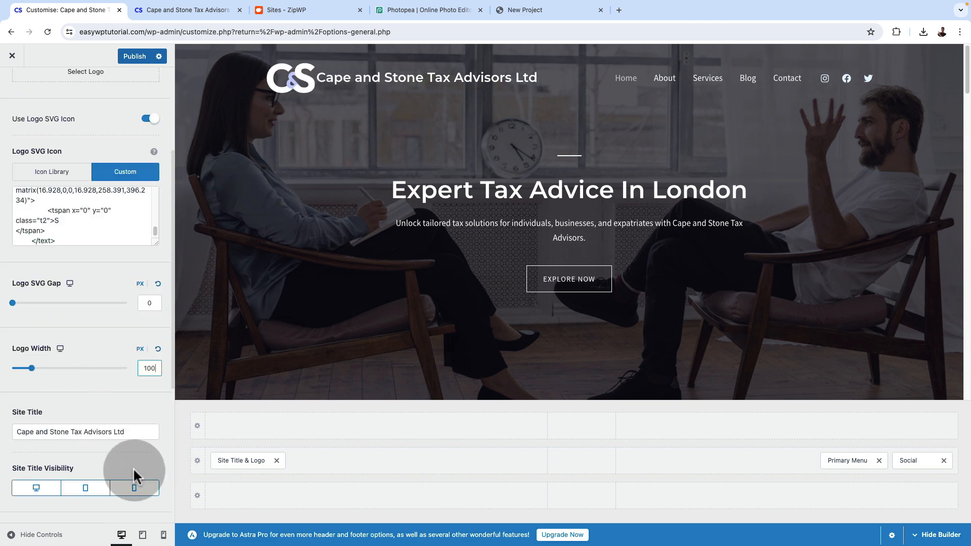
Hide the site title on desktop, tablet and mobile, checking the header in each device preview
scroll(133, 464, "down", 1)
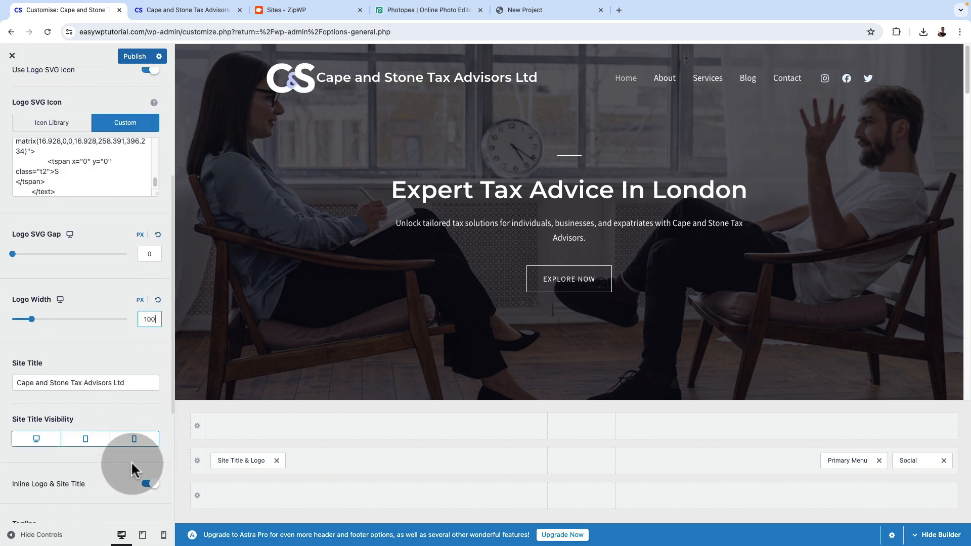
left_click(36, 439)
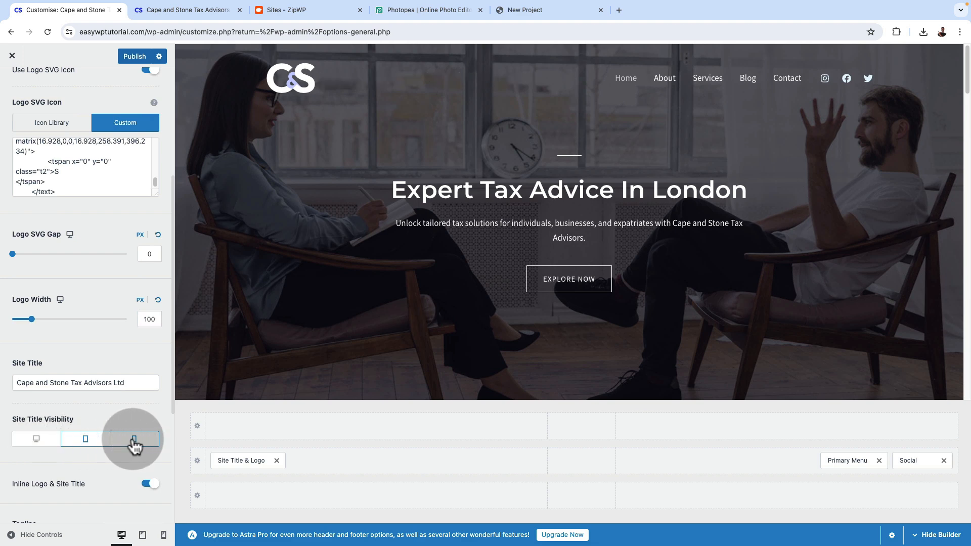
left_click(143, 536)
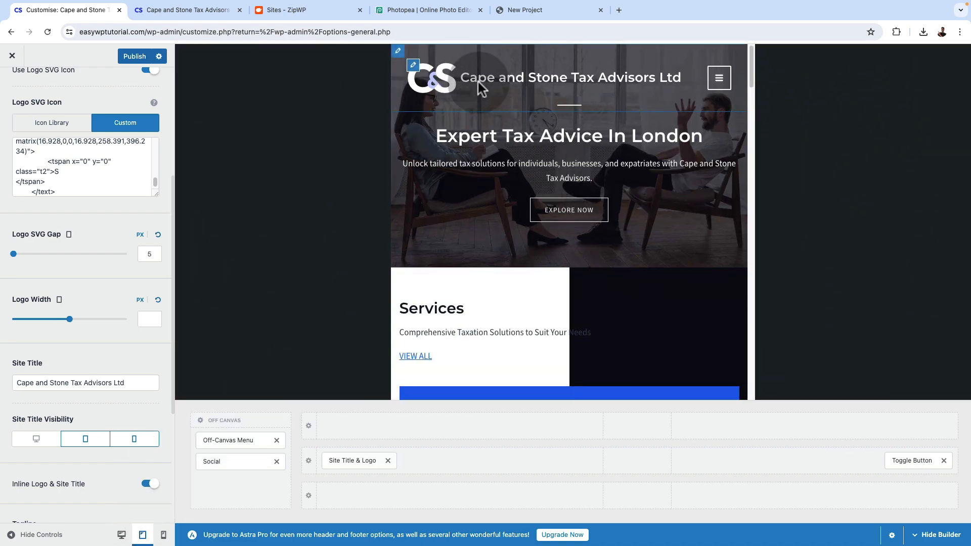
left_click(84, 445)
left_click(164, 534)
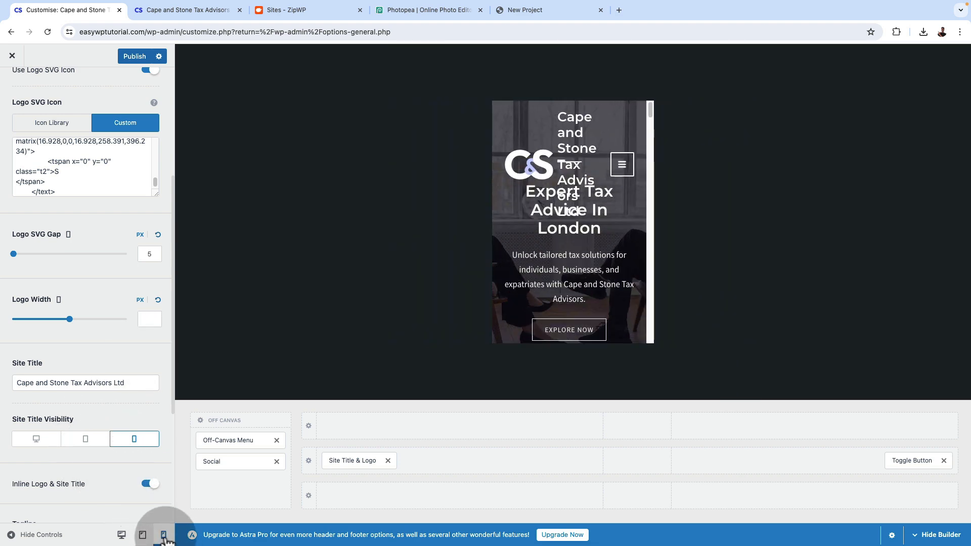
left_click(137, 443)
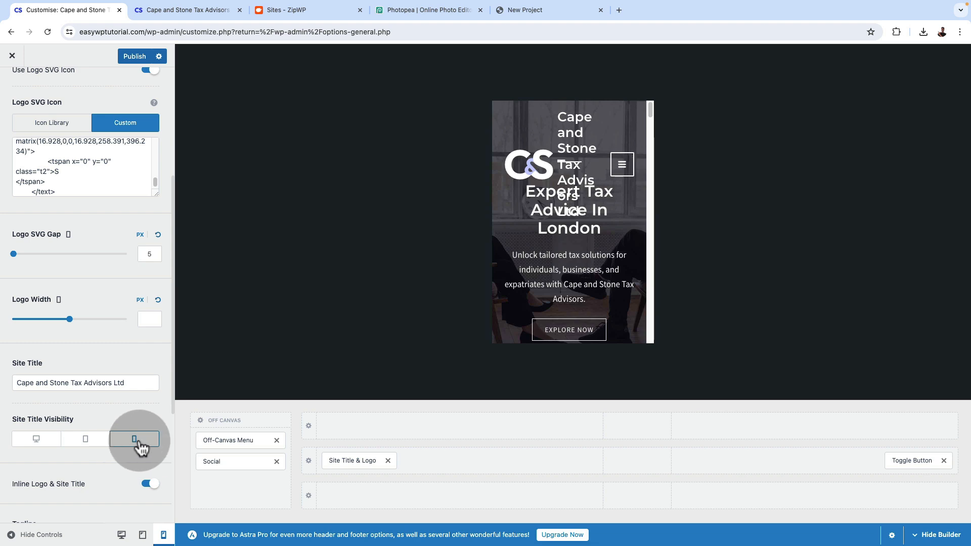
left_click(140, 444)
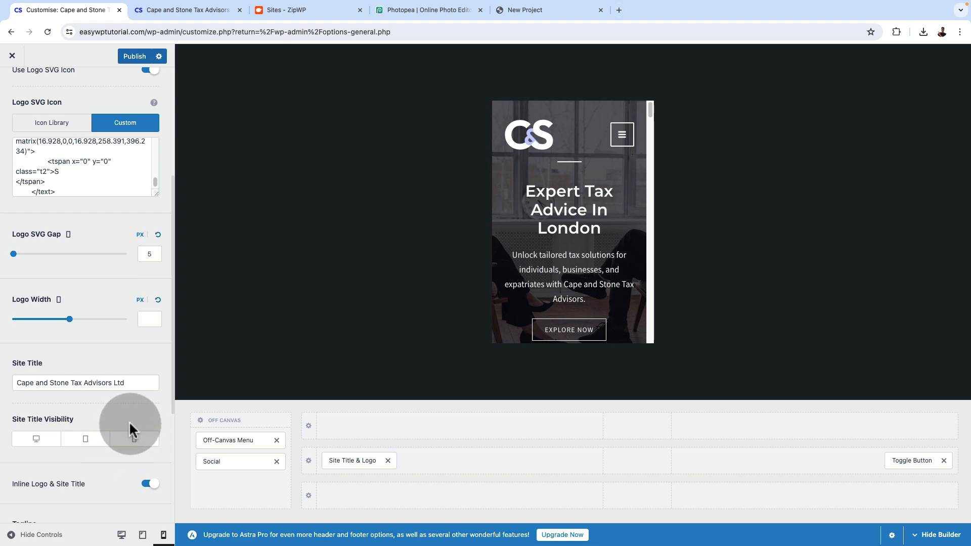
Set the logo width for the mobile view to 80 px
left_click_drag(71, 324, 28, 319)
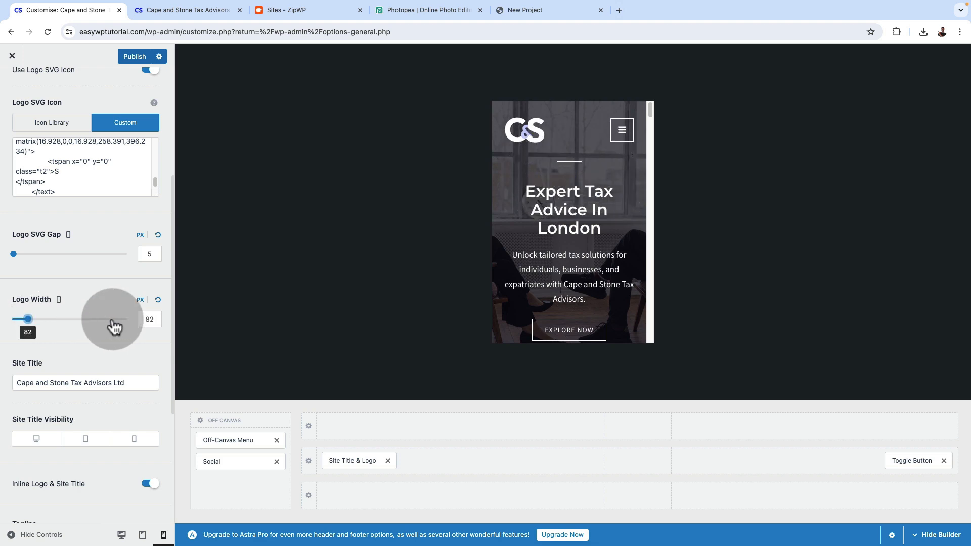
double_click(145, 318)
type("80")
left_click(141, 310)
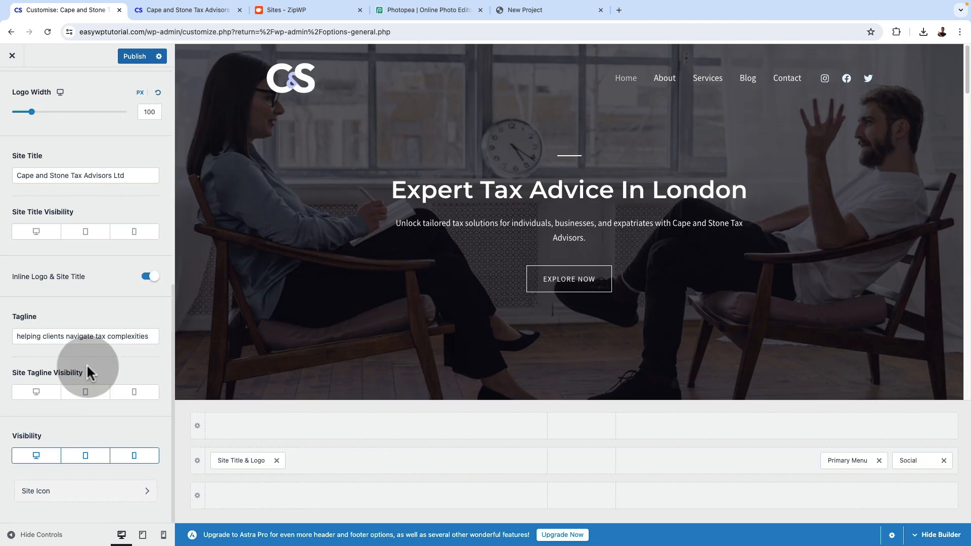
Publish the logo changes and check the header logo on the reloaded live website
scroll(86, 363, "up", 8)
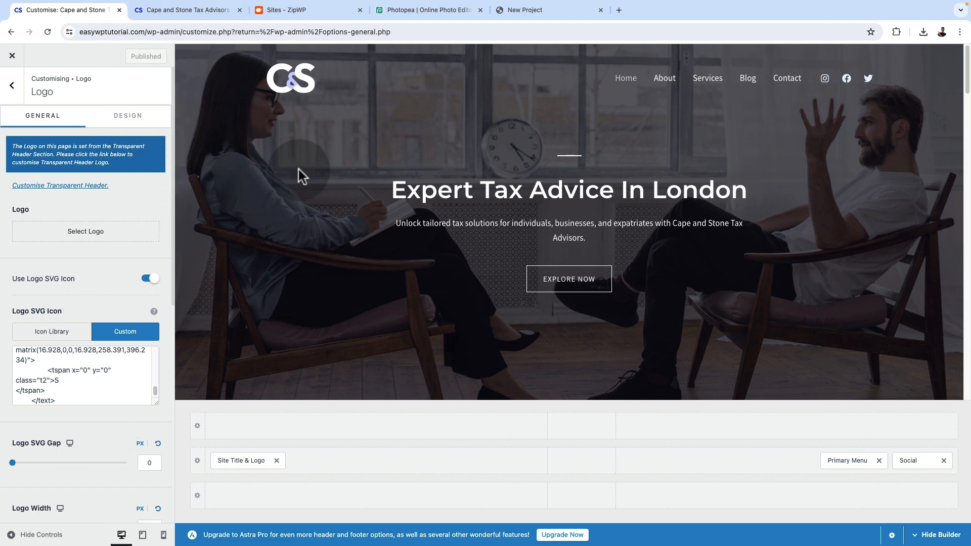
left_click(199, 10)
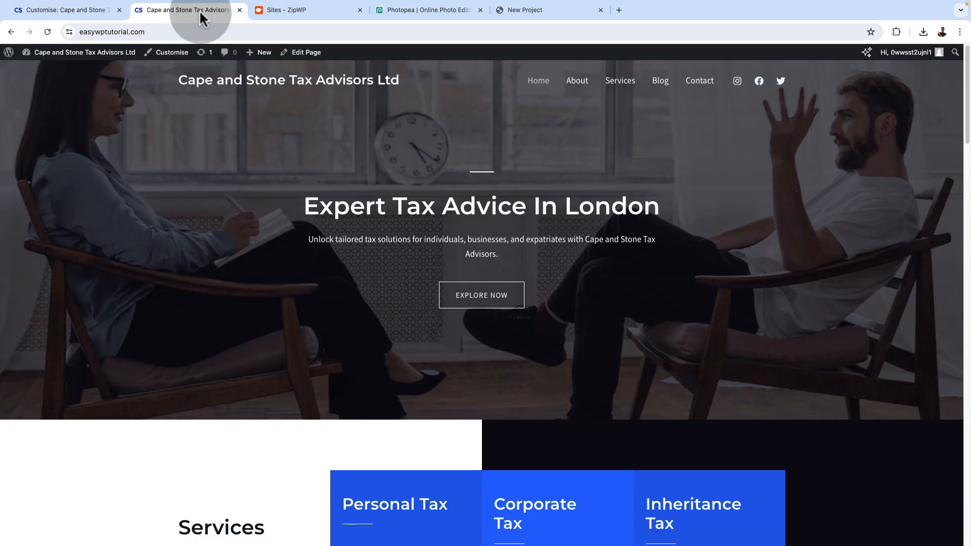
left_click(47, 32)
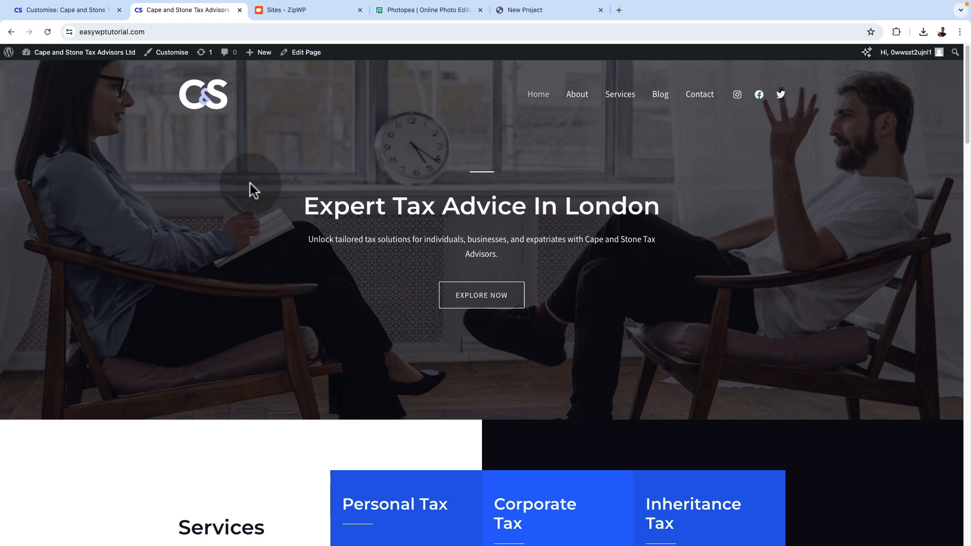
scroll(250, 183, "down", 3)
scroll(250, 184, "up", 3)
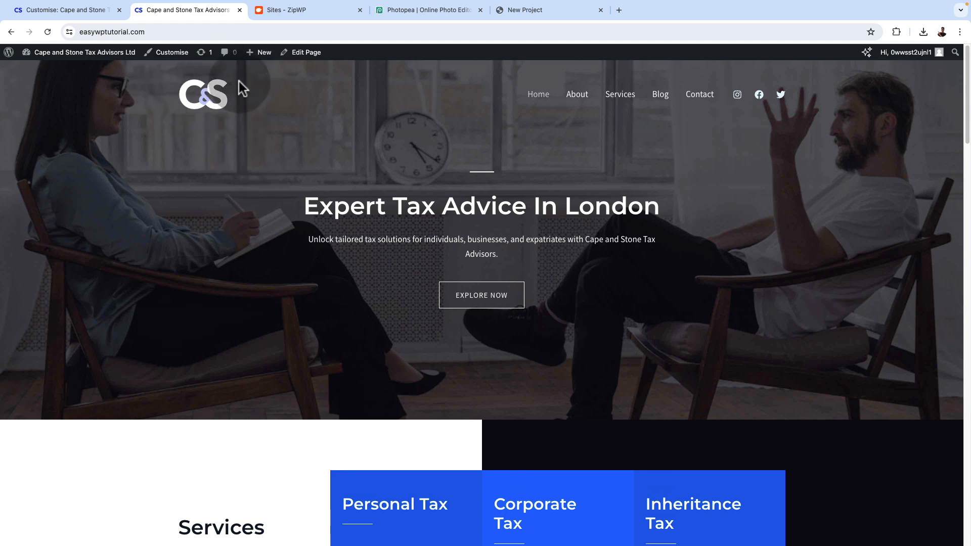
Magnify the live website's SVG logo, then the C&S design in Photopea, to compare the sharpness of their edges
key("ctrl+plus")
key("ctrl+plus")
key("ctrl+plus")
key("ctrl+plus")
key("ctrl+plus")
key("ctrl+plus")
key("ctrl+plus")
key("ctrl+plus")
key("ctrl+plus")
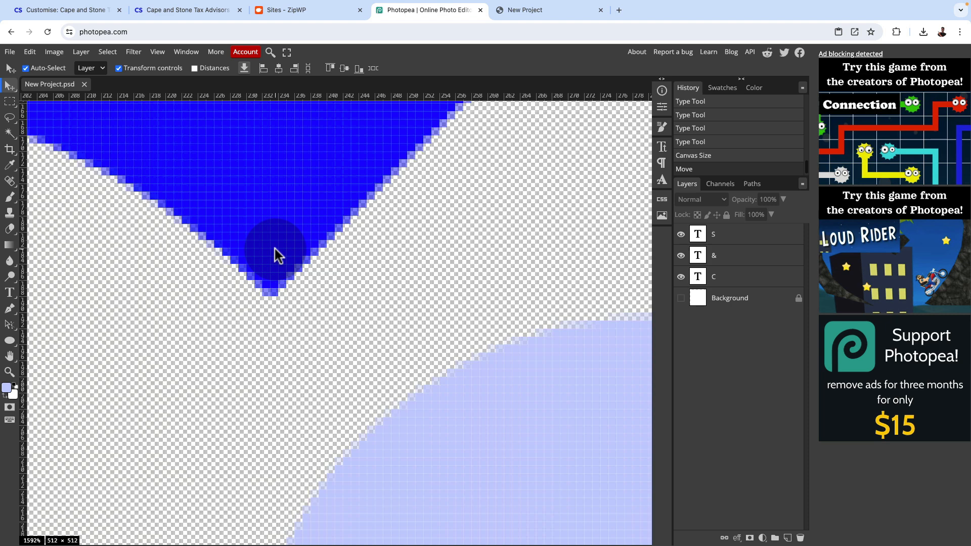
scroll(275, 249, "up", 3)
scroll(275, 251, "down", 4)
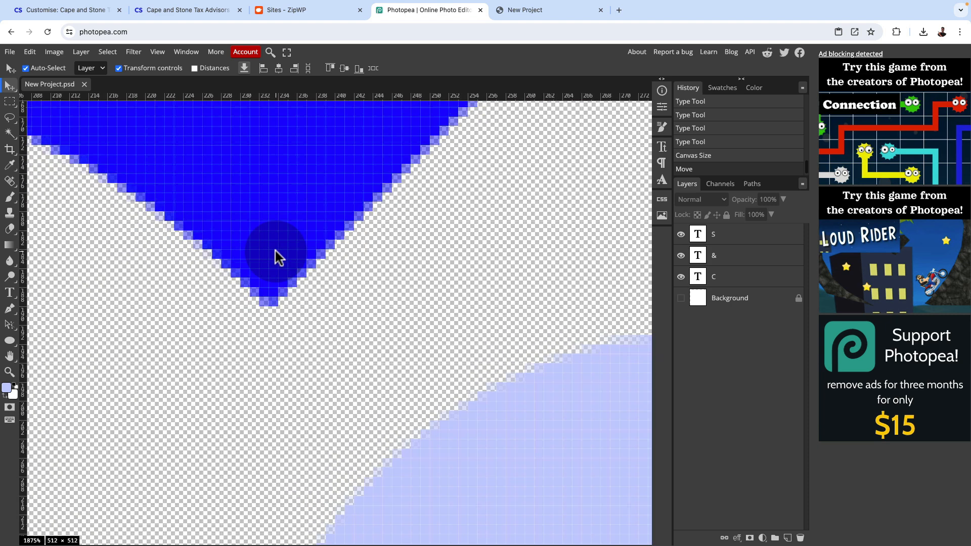
scroll(275, 251, "down", 4)
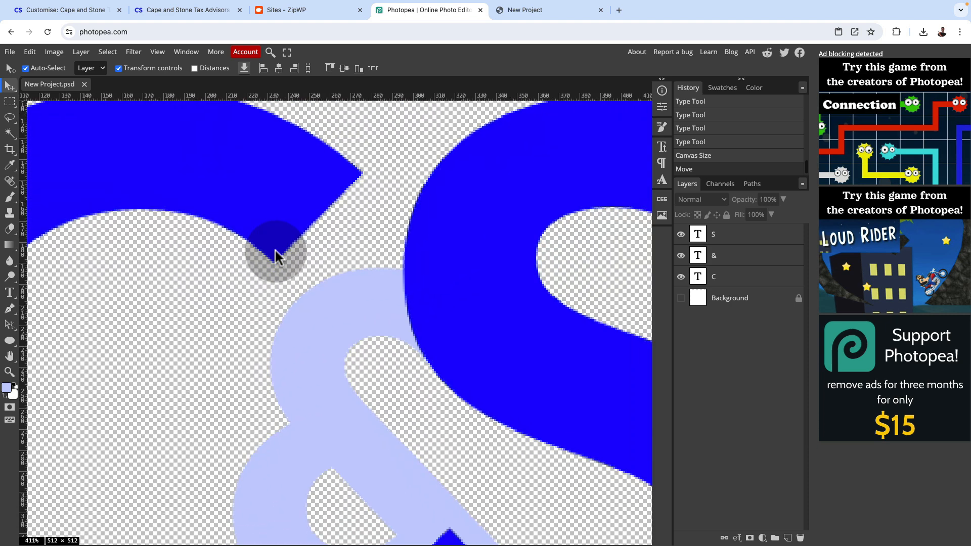
Return the live website to 100% zoom and close the Photopea and C&S SVG logo pages
scroll(275, 251, "down", 2)
key("super+minus")
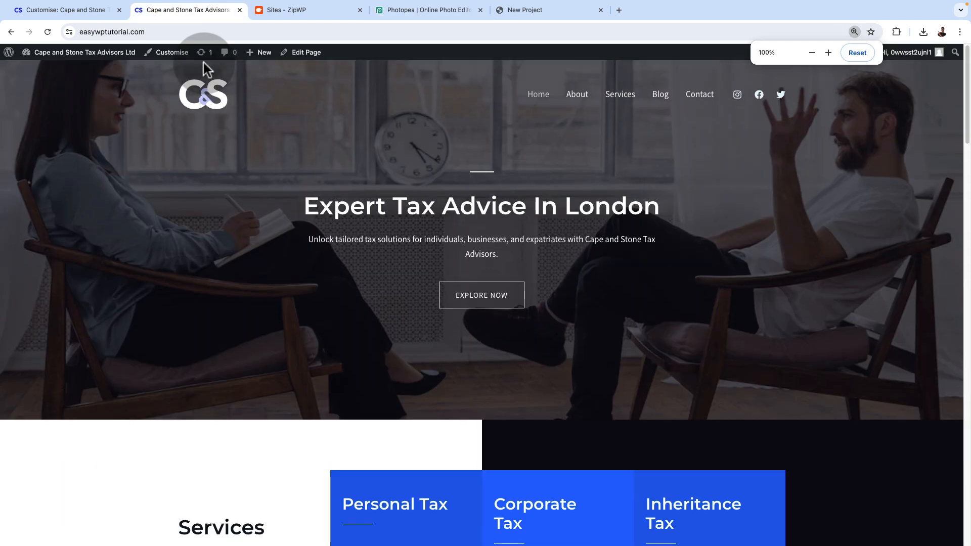
left_click(448, 7)
left_click(479, 9)
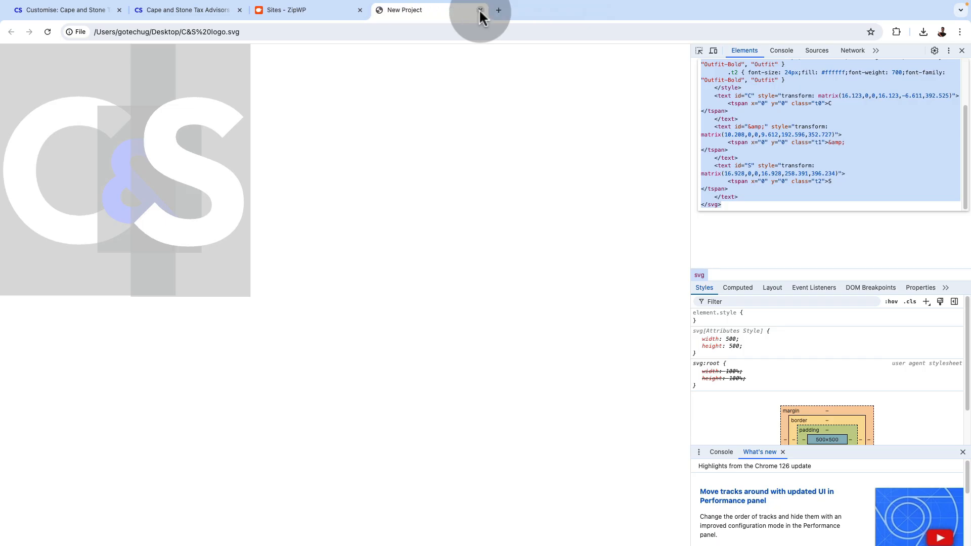
left_click(479, 10)
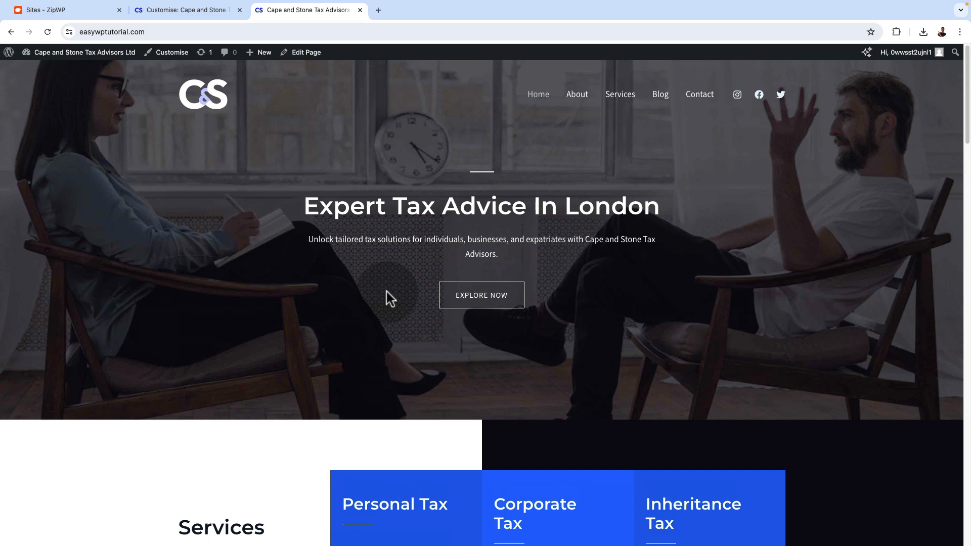
Look through the live homepage's sections down to the client testimonials and back up
scroll(386, 292, "down", 8)
scroll(386, 291, "down", 9)
scroll(387, 292, "down", 5)
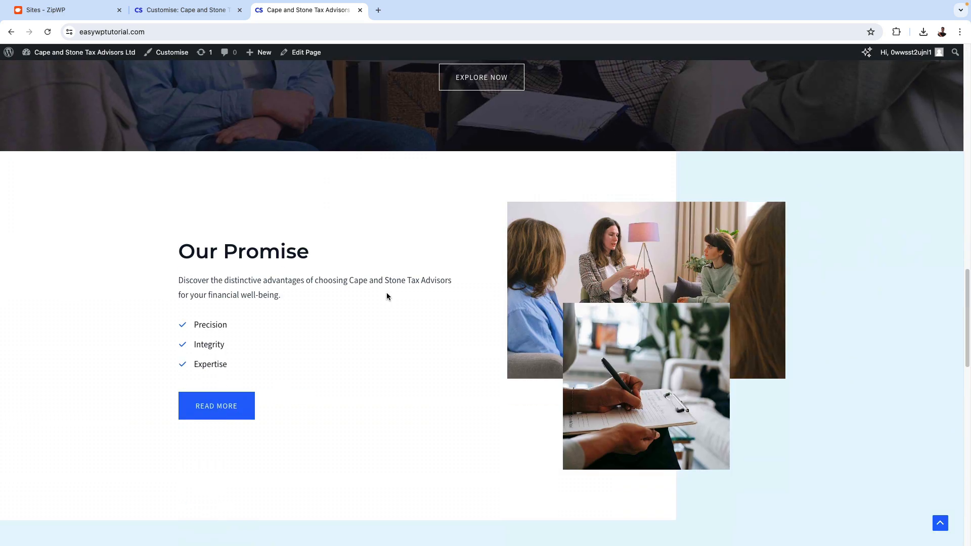
scroll(386, 293, "down", 14)
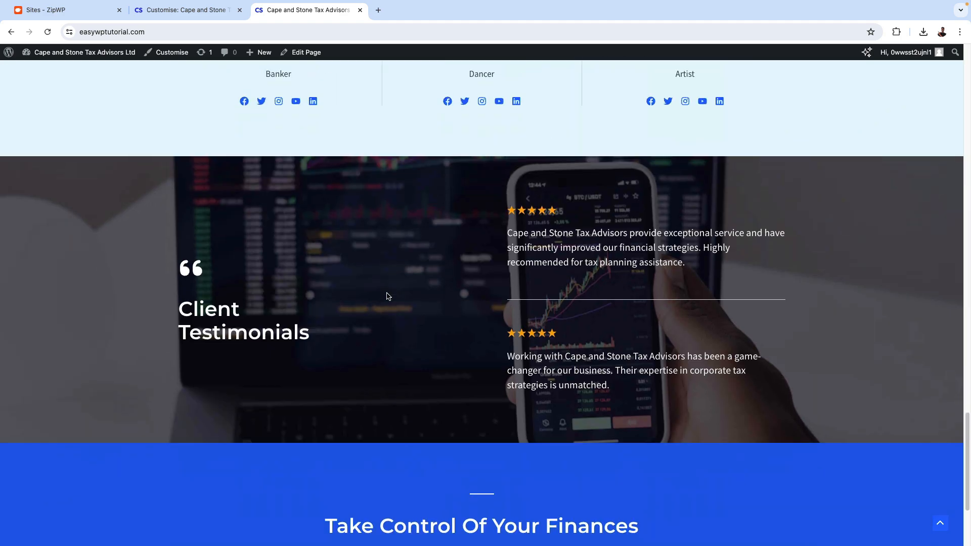
scroll(386, 292, "up", 16)
scroll(386, 293, "up", 18)
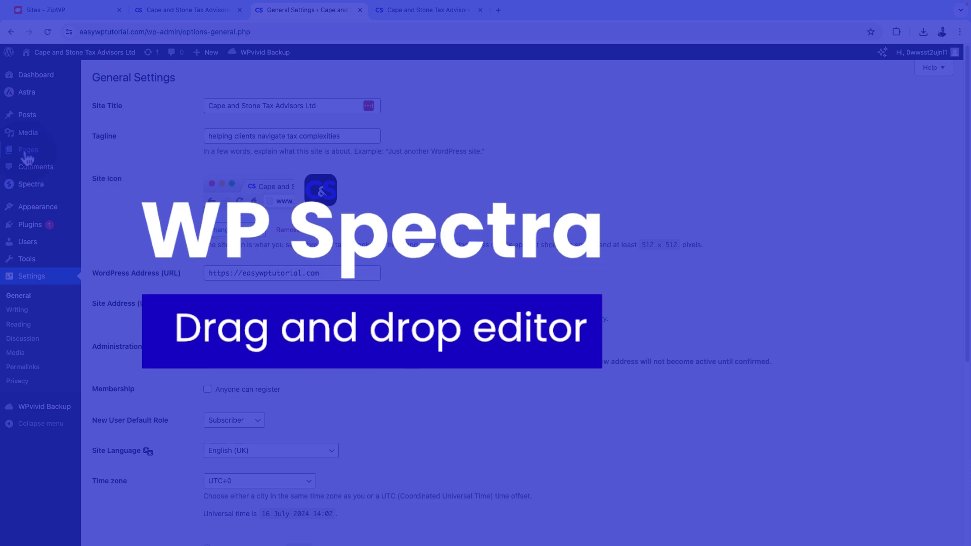
Open the Home front page in the WordPress block editor from the pages list and dismiss the welcome guide
mouse_move(65, 150)
left_click(96, 153)
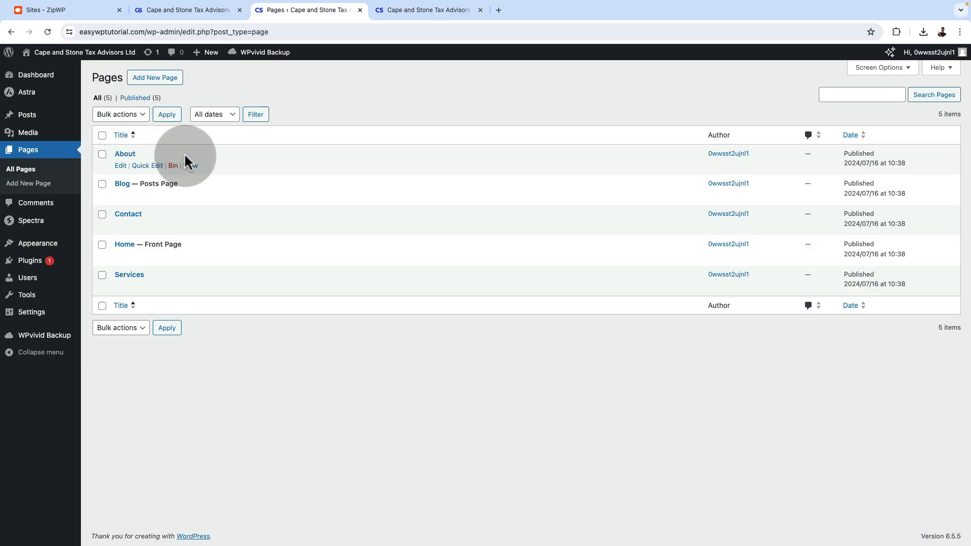
mouse_move(130, 252)
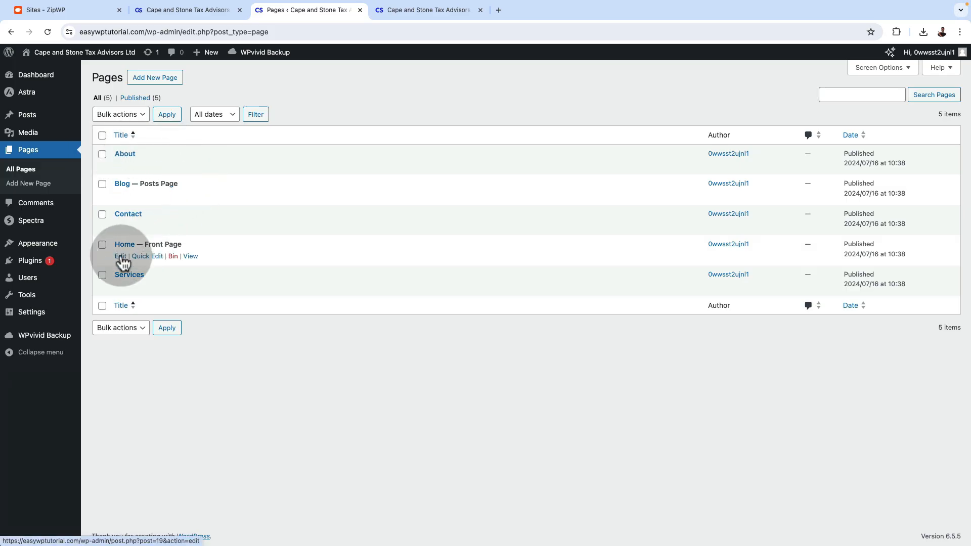
left_click(121, 257, "super")
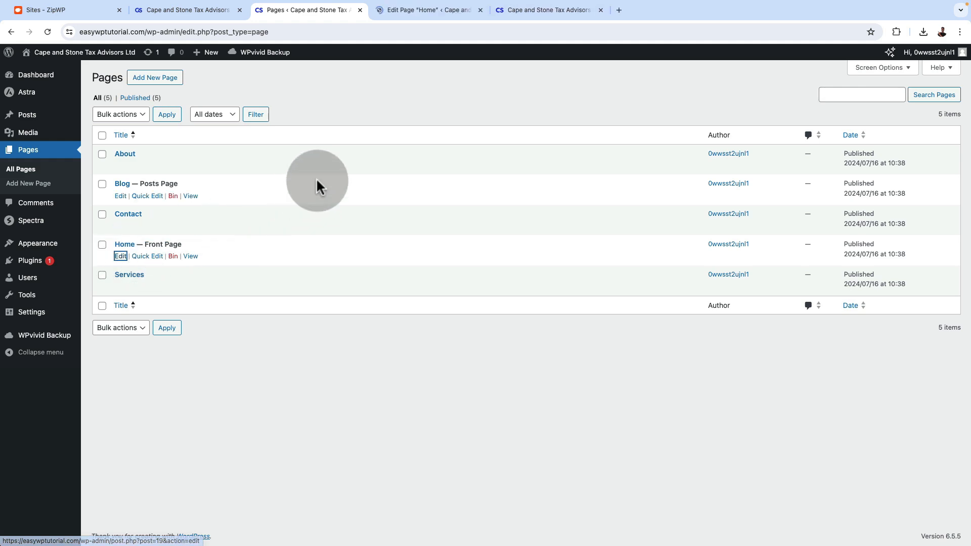
left_click(418, 10)
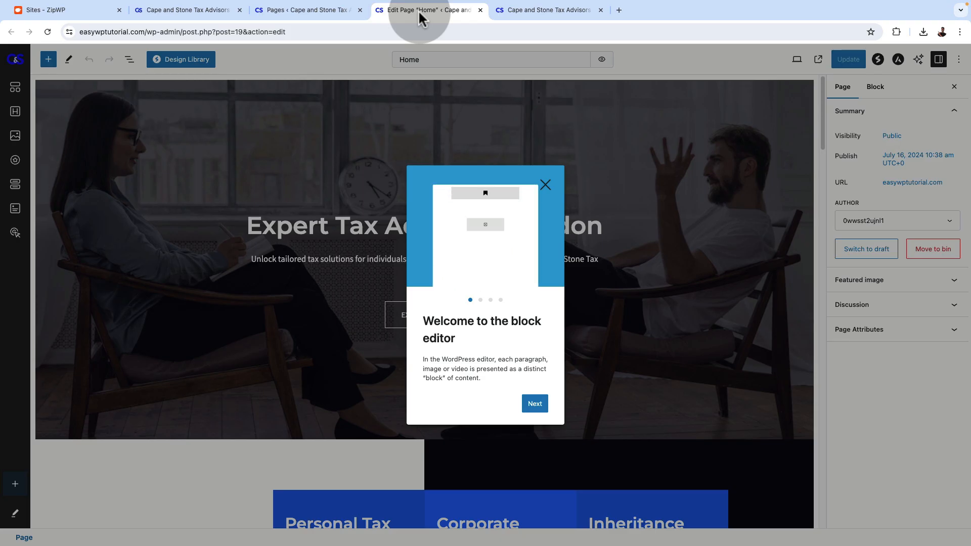
left_click(544, 185)
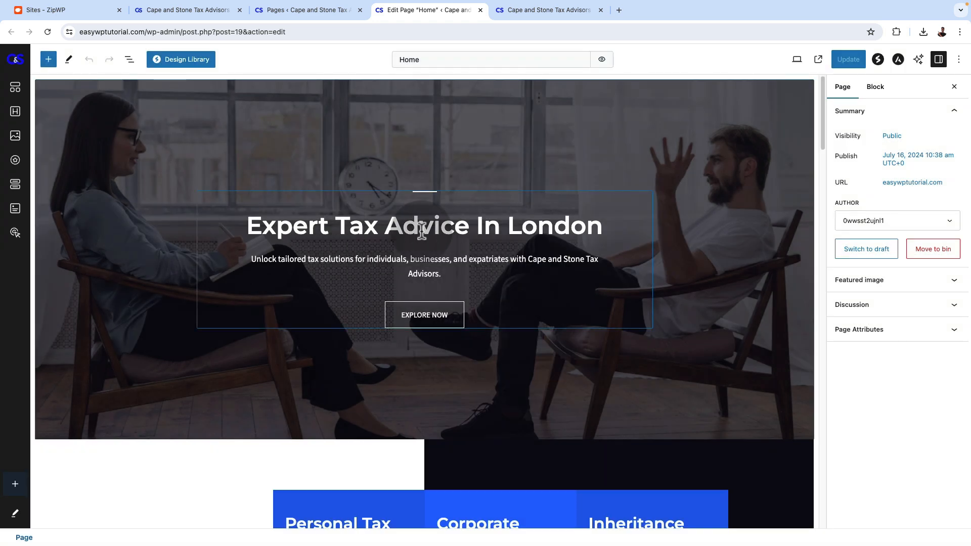
Select the Services section's container and look through the Home page down to the closing Take Control Of Your Finances banner
left_click(404, 226)
left_click_drag(377, 227, 406, 226)
scroll(422, 263, "down", 6)
left_click(404, 159)
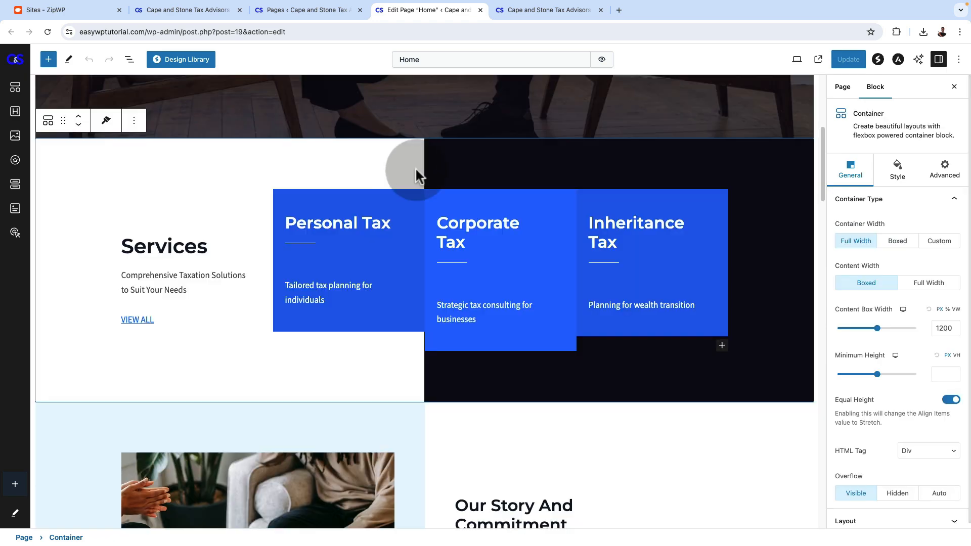
scroll(426, 354, "down", 6)
left_click(432, 347)
scroll(396, 405, "down", 12)
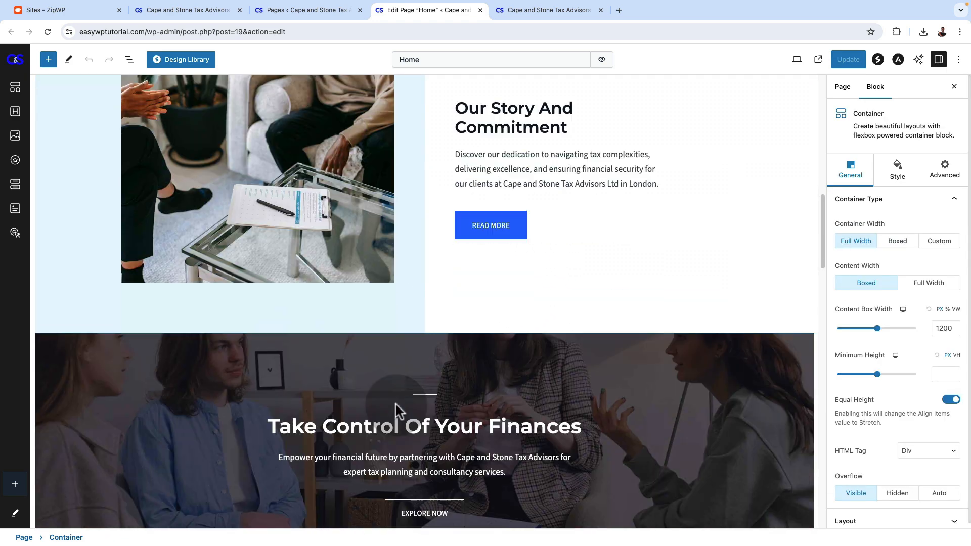
scroll(398, 395, "down", 15)
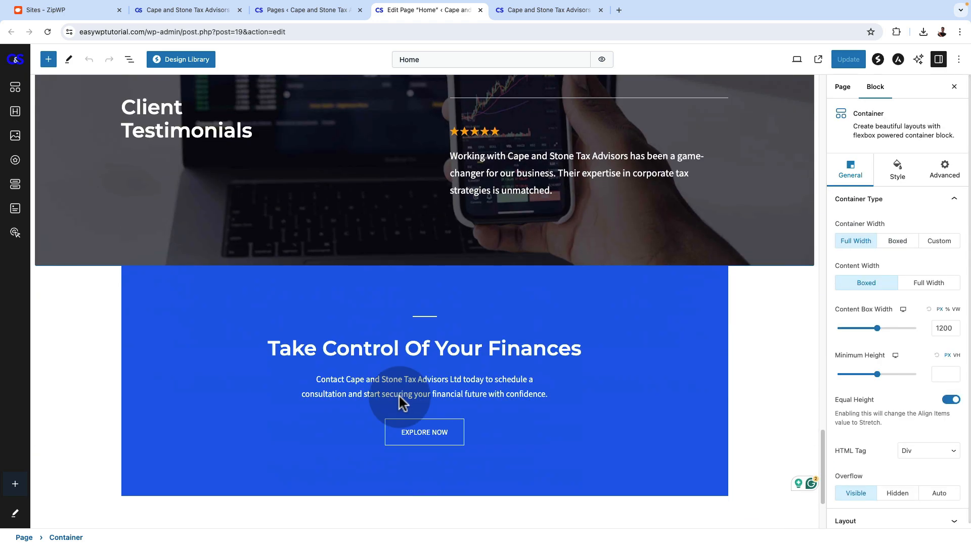
left_click(521, 160)
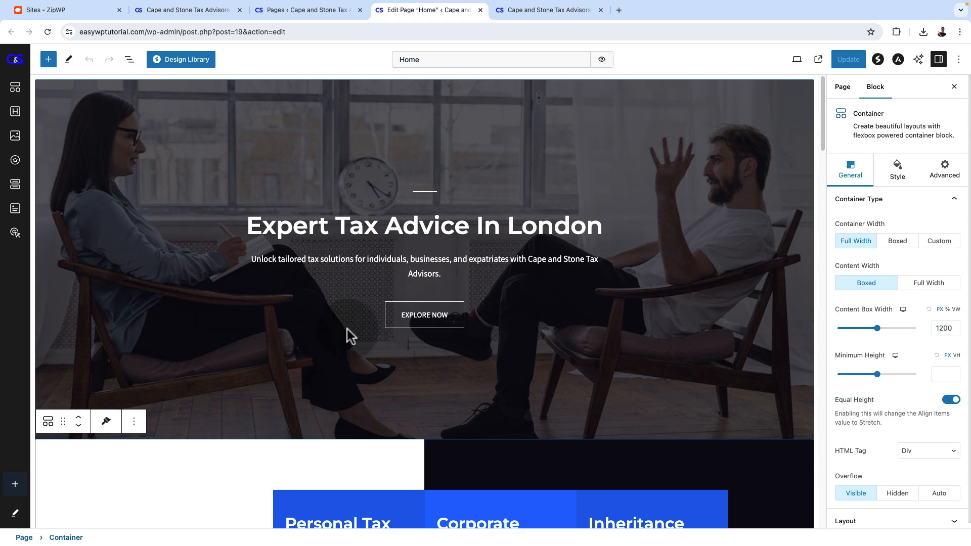
Review the upper sections of the Home page again and display its container structure in List View
scroll(348, 337, "down", 9)
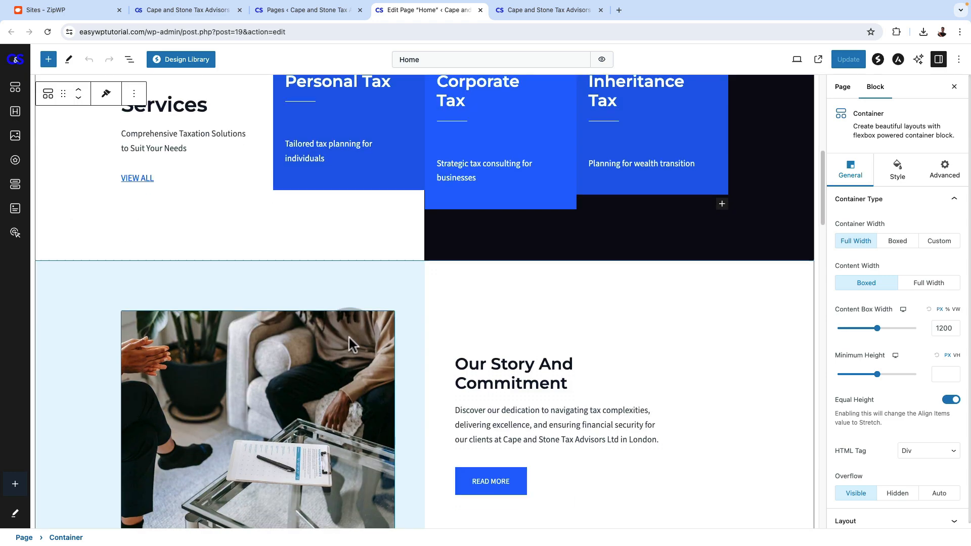
scroll(349, 337, "down", 5)
scroll(349, 337, "up", 3)
scroll(349, 338, "down", 9)
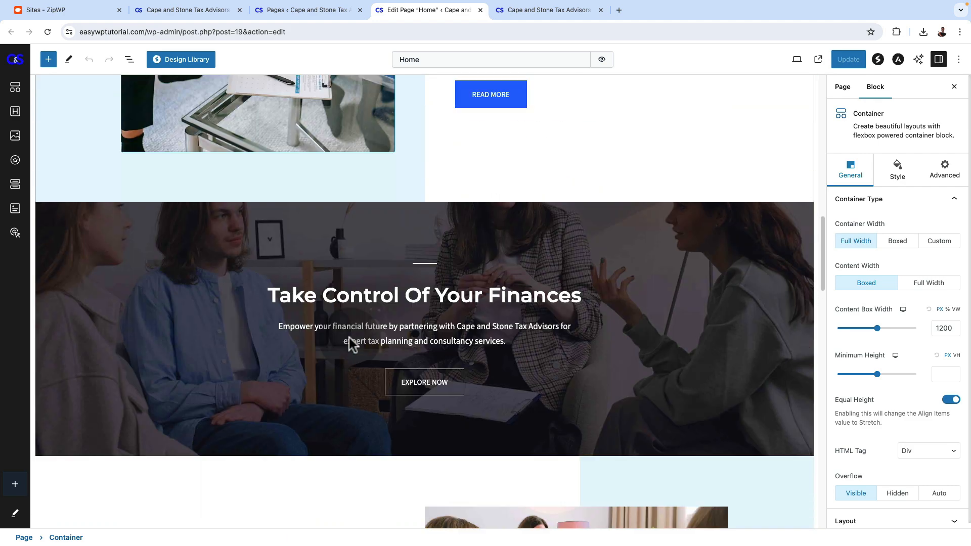
scroll(353, 340, "up", 10)
left_click(129, 59)
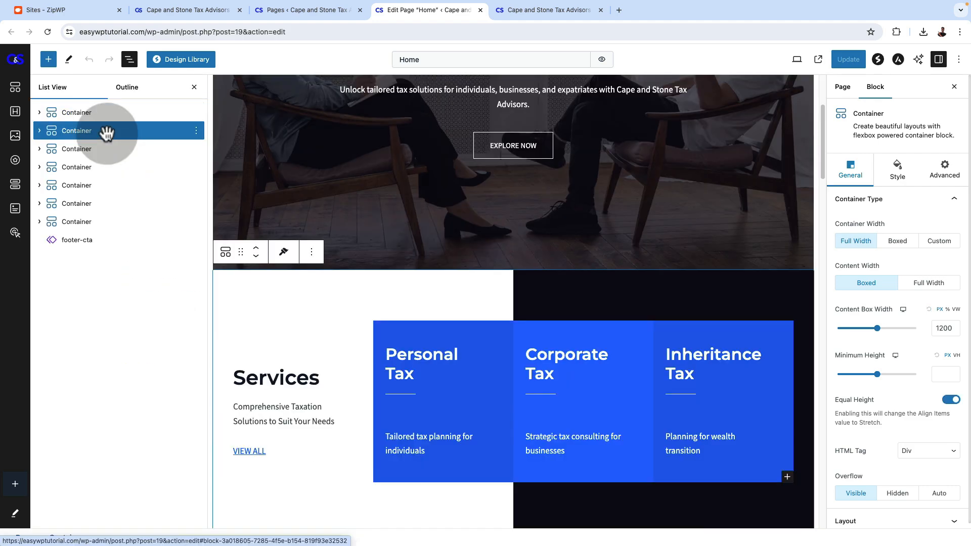
Go back to the WordPress admin pages list and open the Spectra plugin's dashboard
left_click(280, 11)
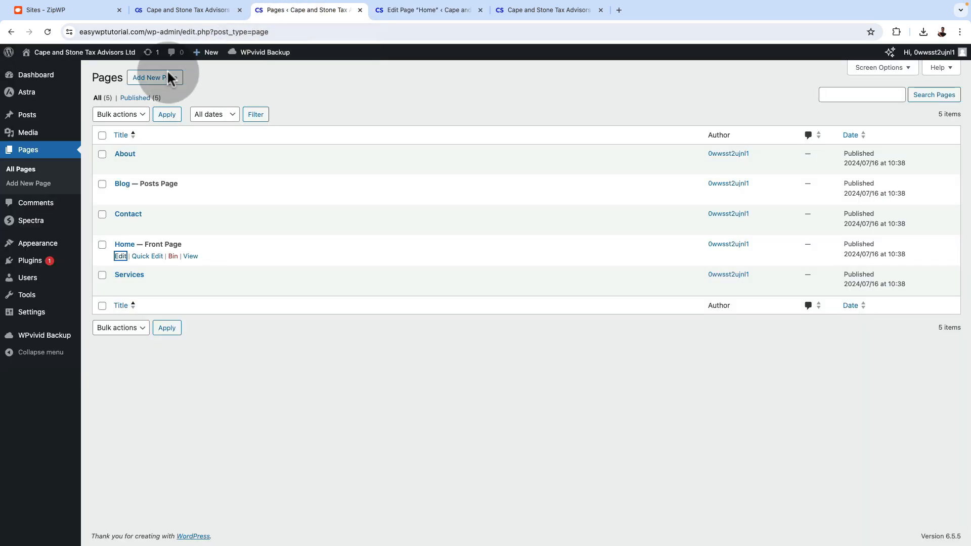
mouse_move(36, 226)
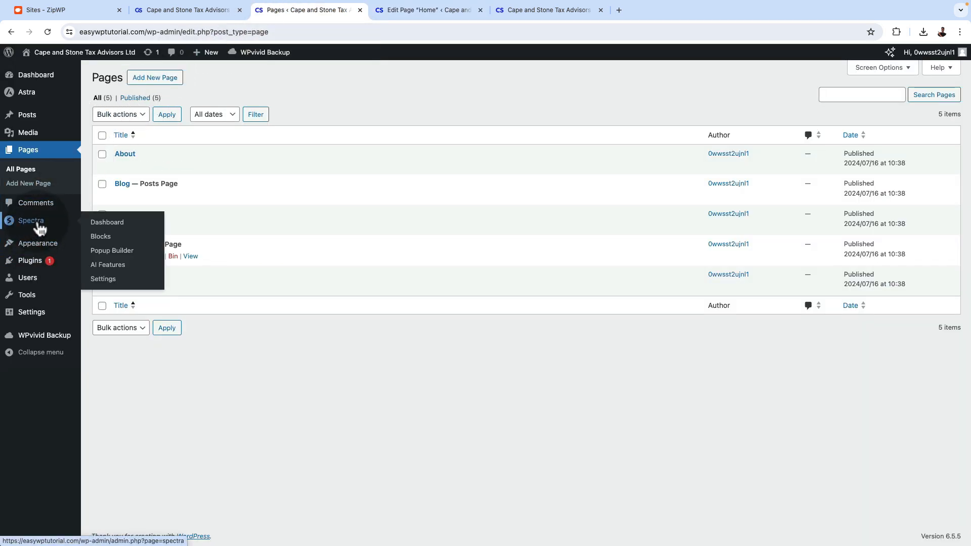
left_click(107, 225)
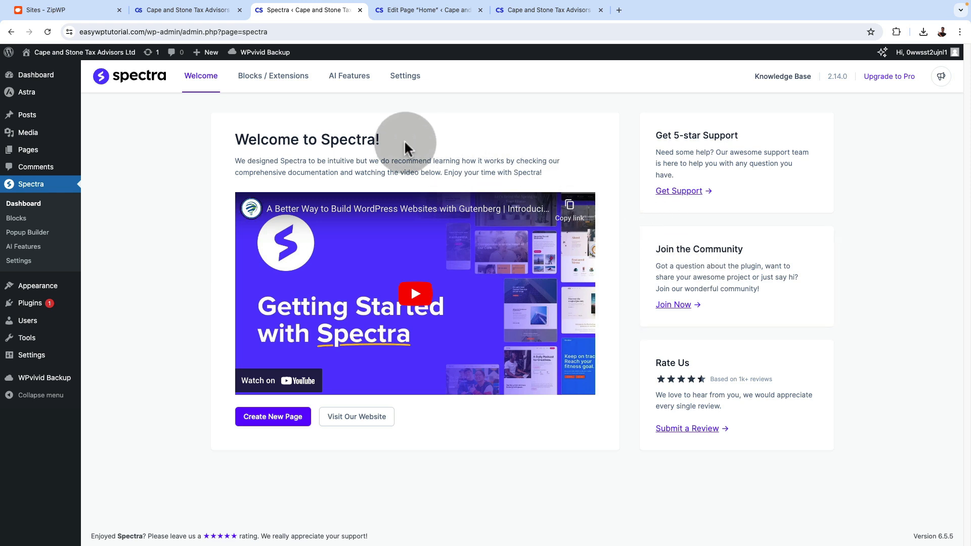
Examine the full list of Spectra blocks and extensions, including which are enabled and which require Pro
left_click(278, 78)
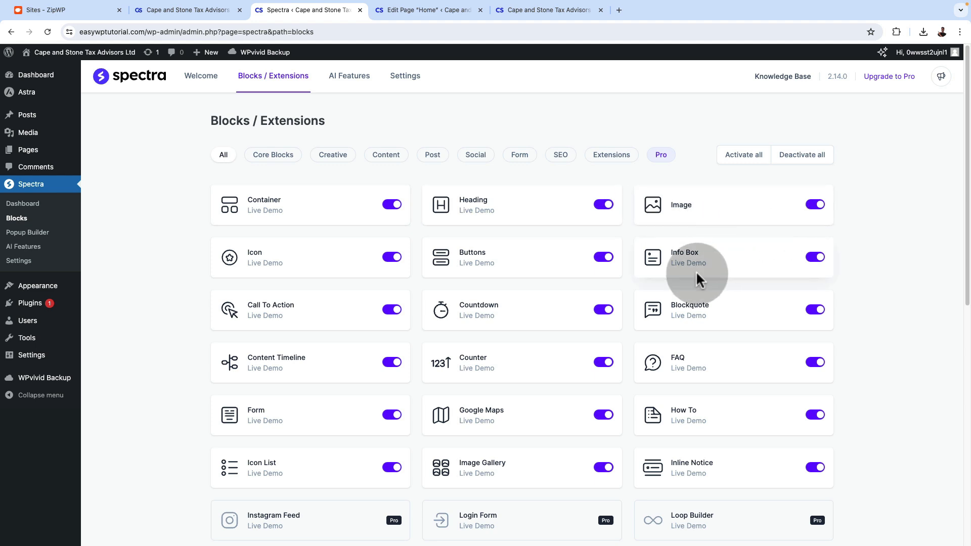
scroll(732, 314, "down", 4)
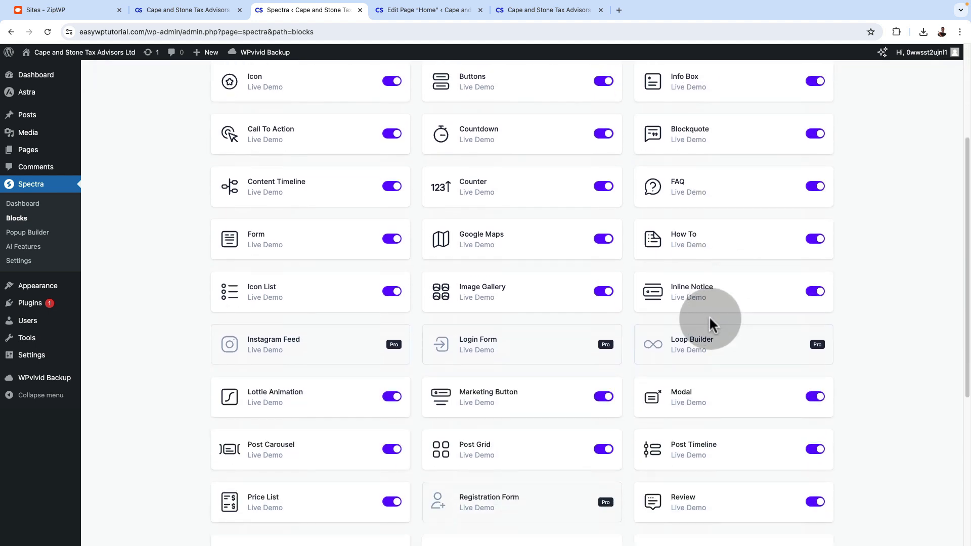
scroll(321, 332, "down", 5)
scroll(843, 191, "up", 2)
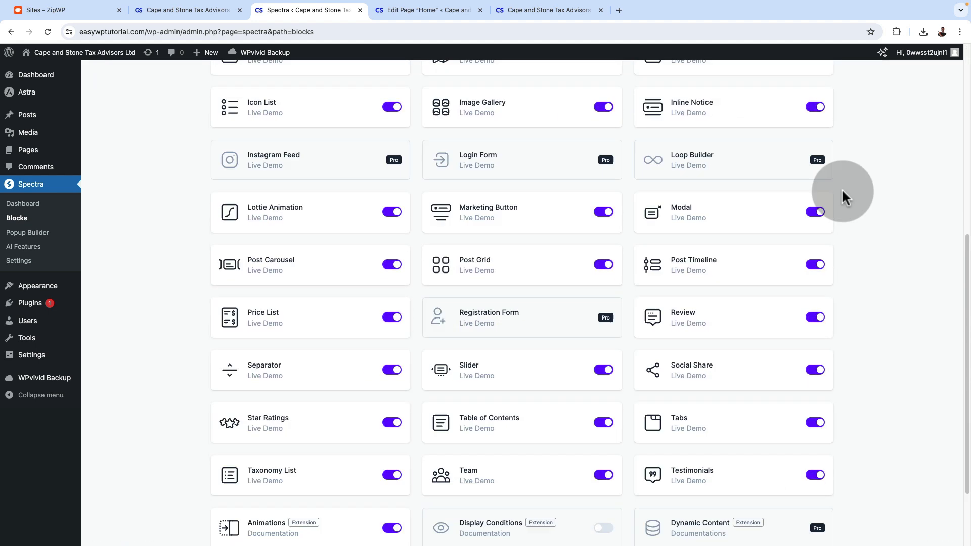
scroll(843, 196, "down", 2)
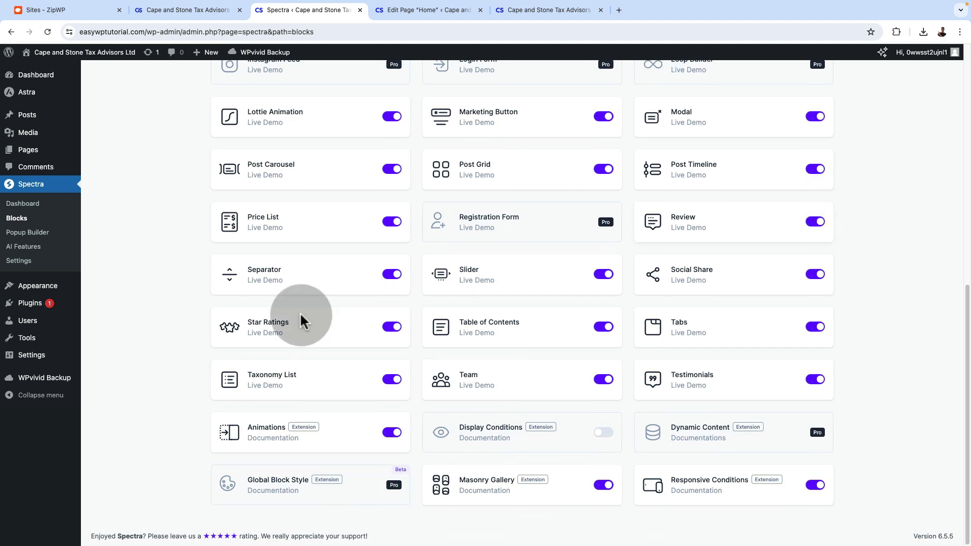
scroll(705, 422, "up", 9)
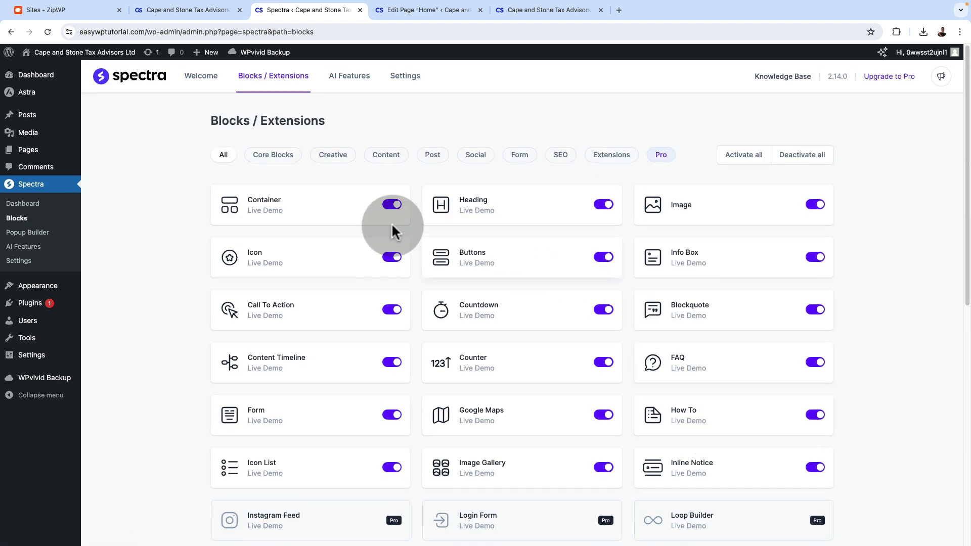
Filter the Spectra blocks by the Core Blocks, Creative and Content categories in turn
left_click(267, 156)
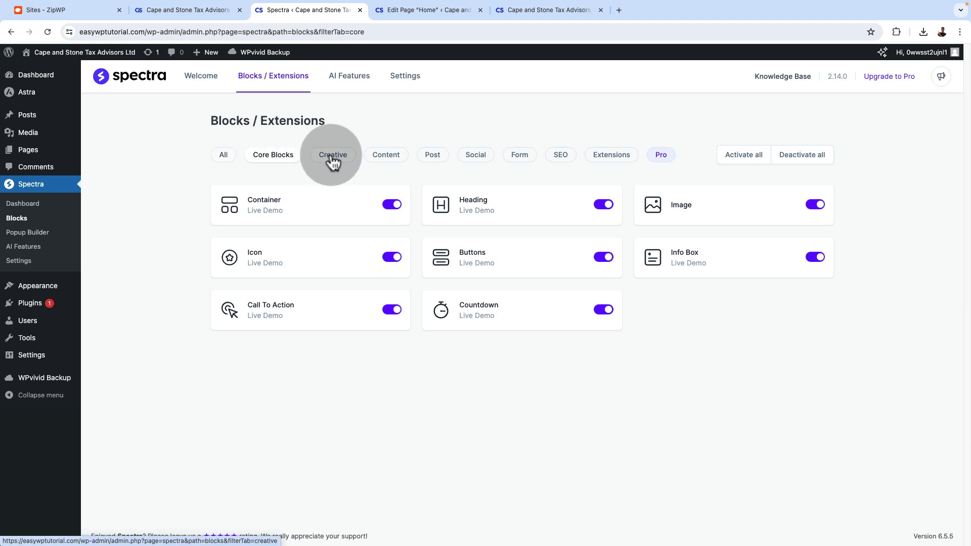
left_click(332, 161)
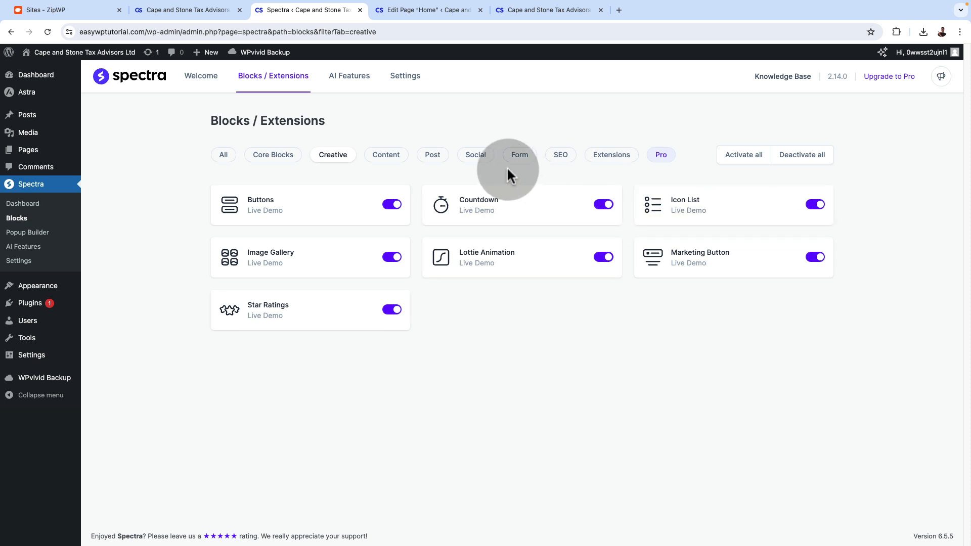
left_click(379, 164)
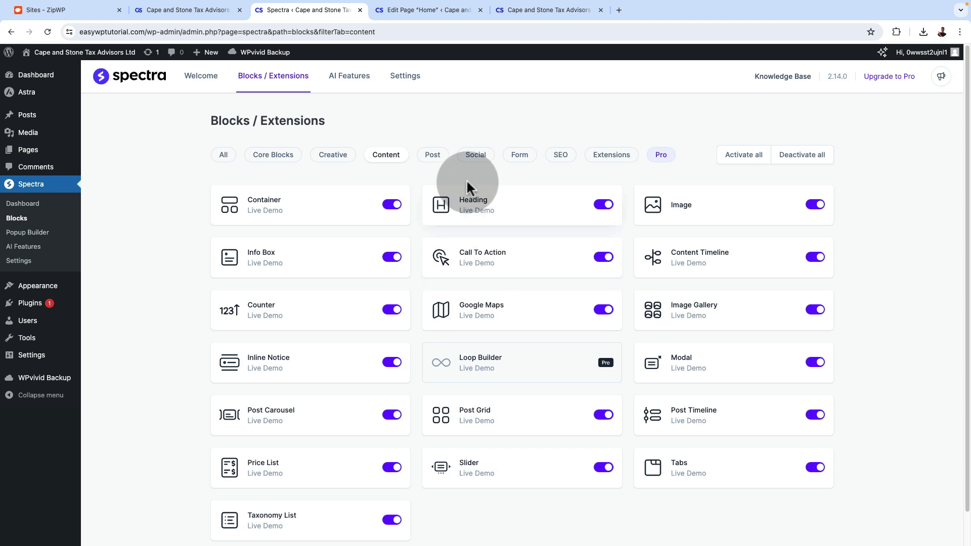
Review Spectra's AI Features page and the Editor Options in its settings
left_click(358, 85)
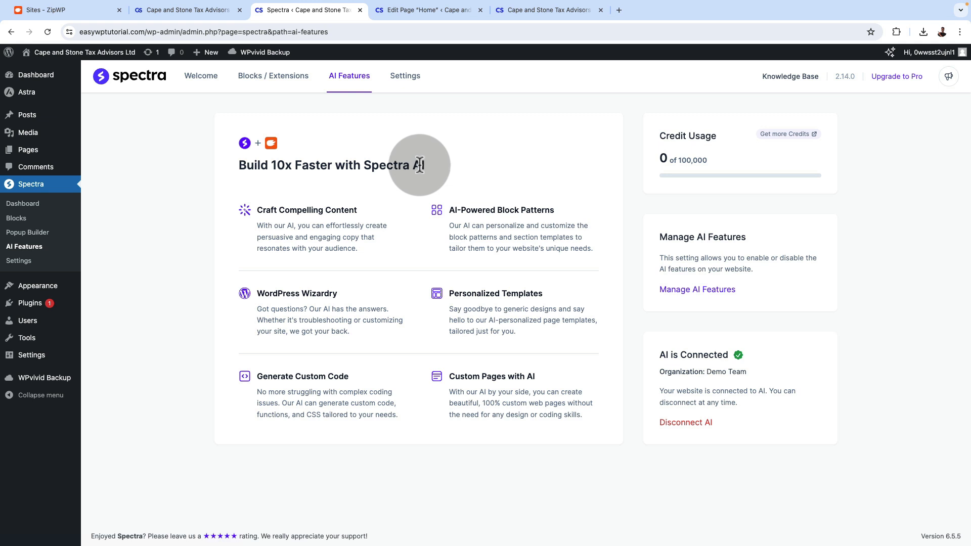
left_click(404, 81)
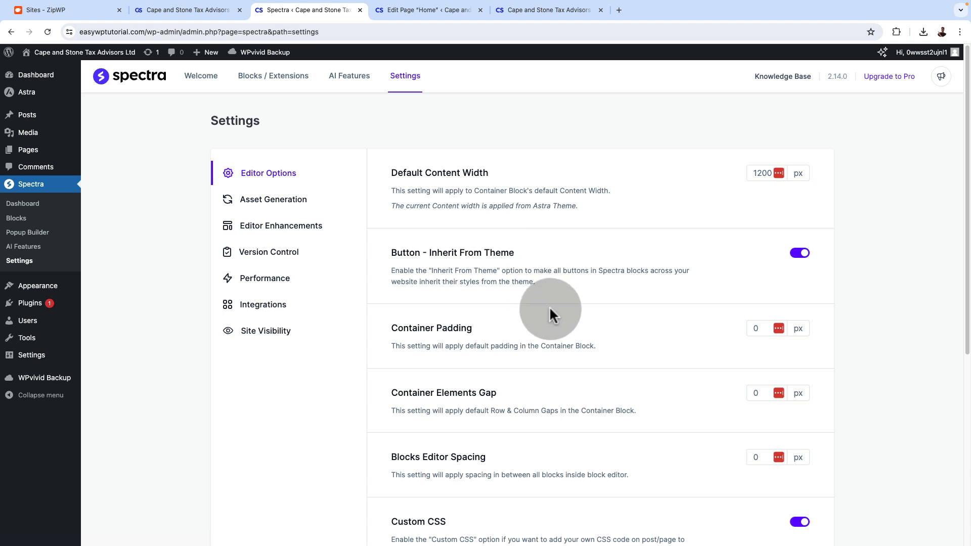
scroll(549, 309, "down", 1)
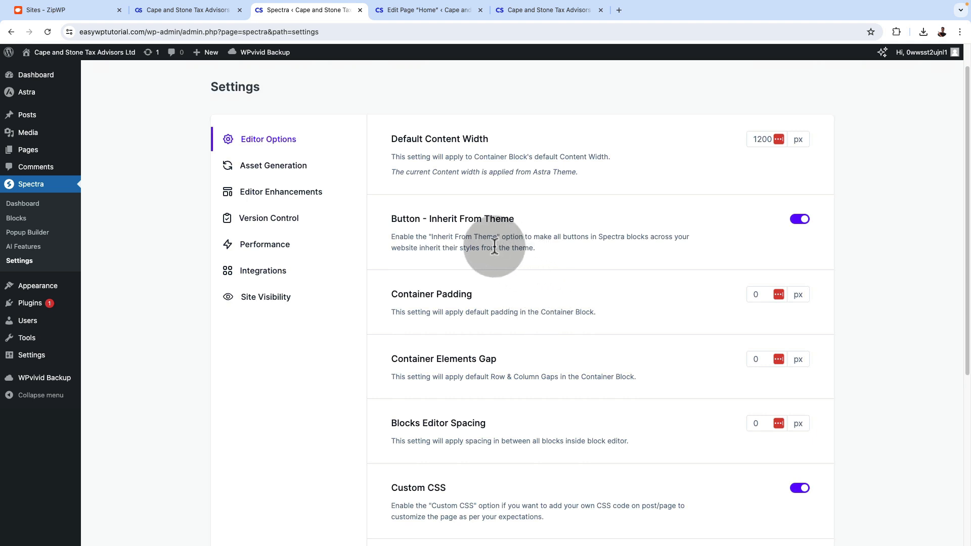
Check Spectra's Site Visibility settings for the Coming Soon and Maintenance modes, and return to Editor Options
left_click(265, 297)
left_click(266, 161)
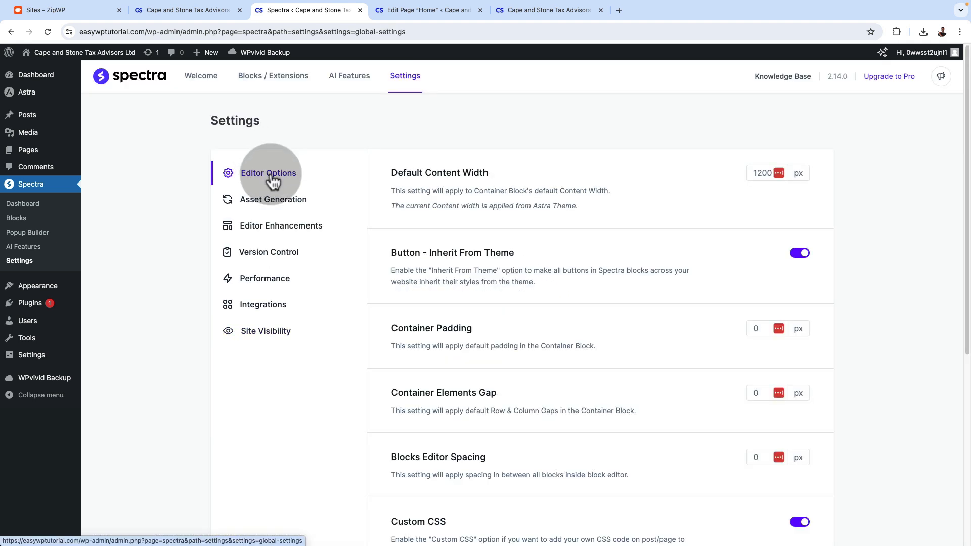
left_click(264, 337)
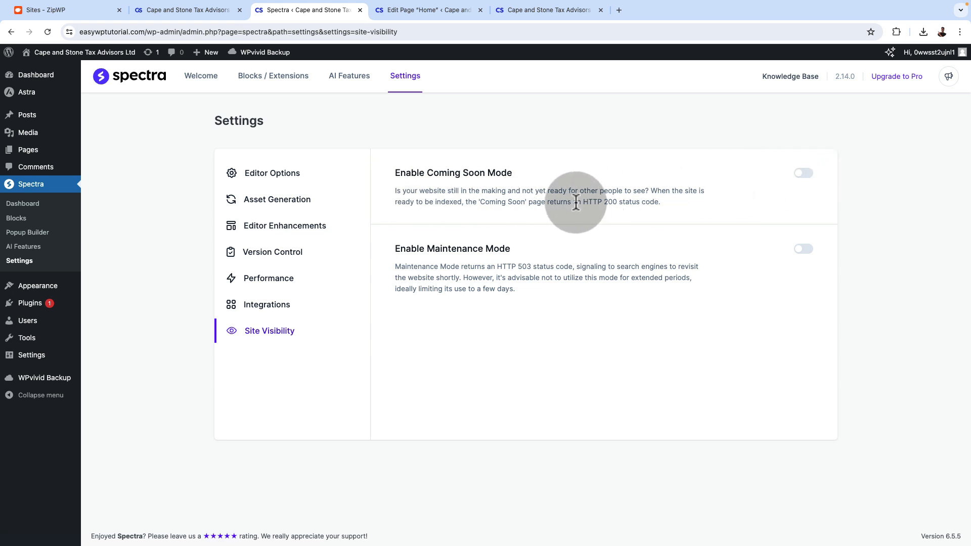
left_click(275, 178)
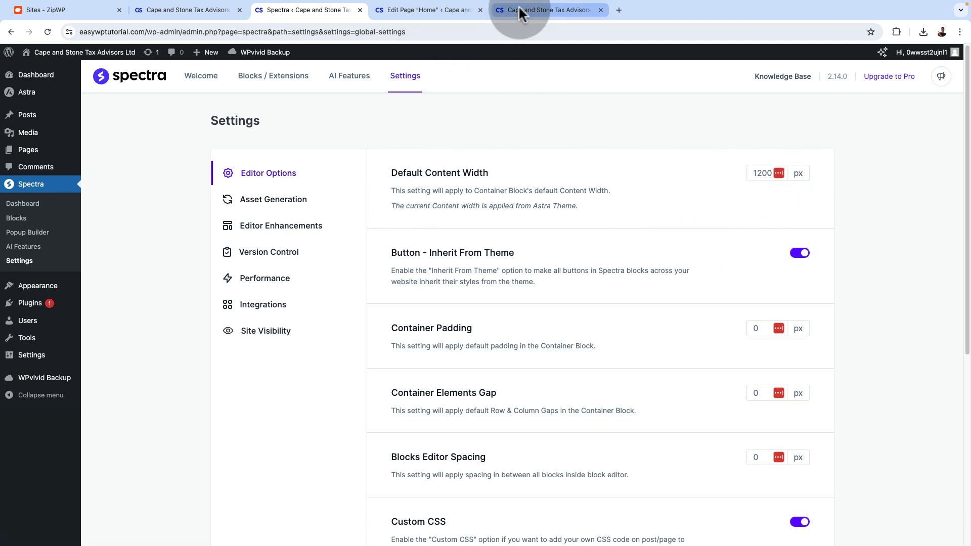
Compare the section widths on the live homepage and in the Home page editor with Spectra's Default Content Width setting
left_click(543, 9)
scroll(318, 415, "down", 3)
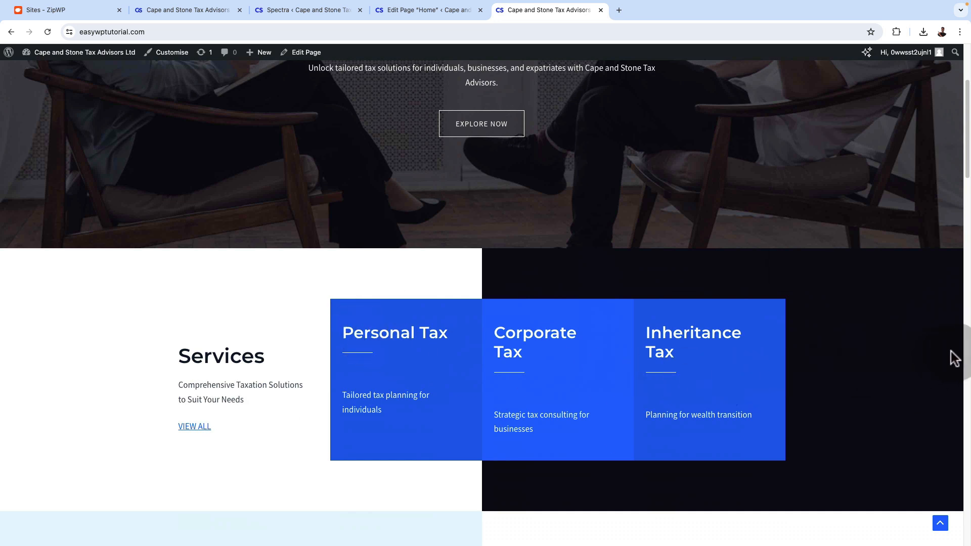
left_click(395, 11)
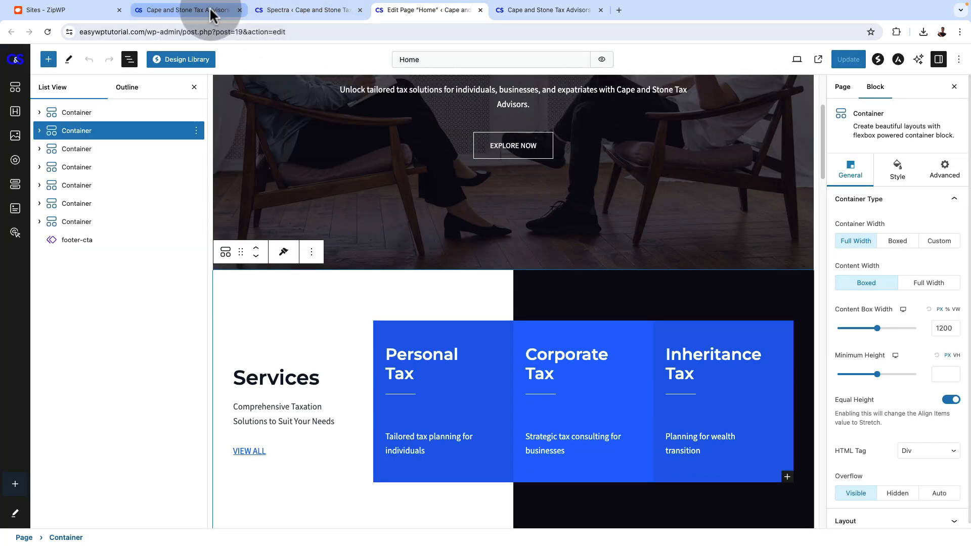
left_click(299, 10)
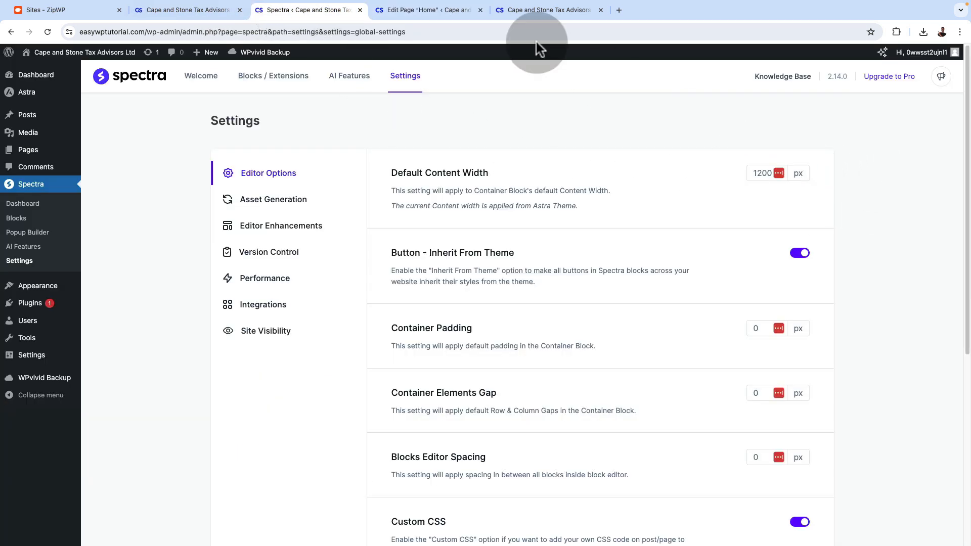
left_click(474, 11)
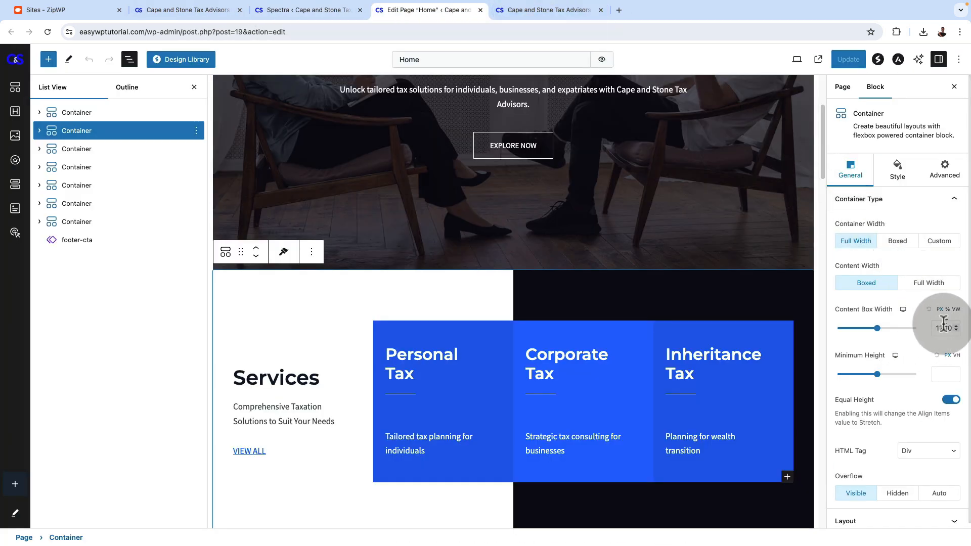
left_click(310, 10)
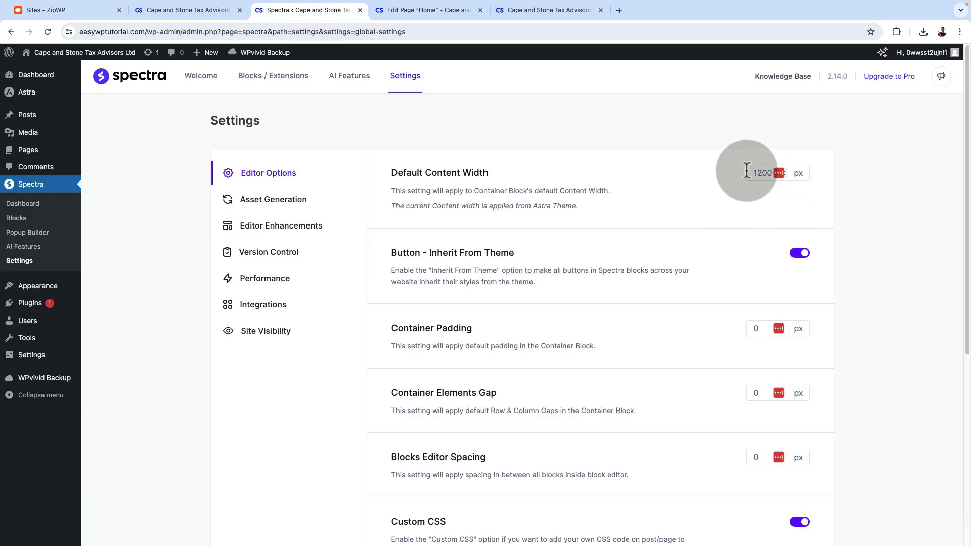
Review the remaining Editor Options in Spectra's settings, along with its Version Control and Performance settings
scroll(681, 258, "down", 3)
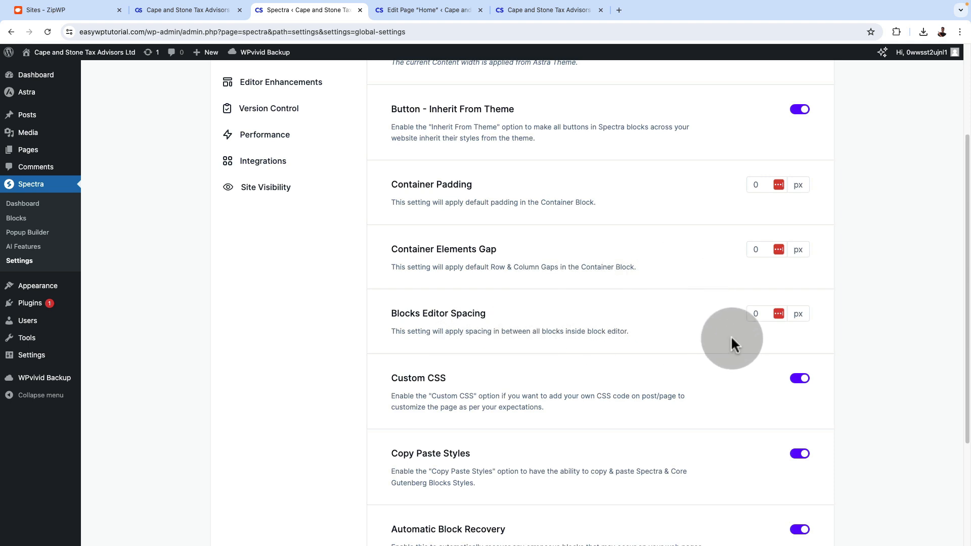
scroll(732, 341, "down", 2)
scroll(731, 341, "down", 2)
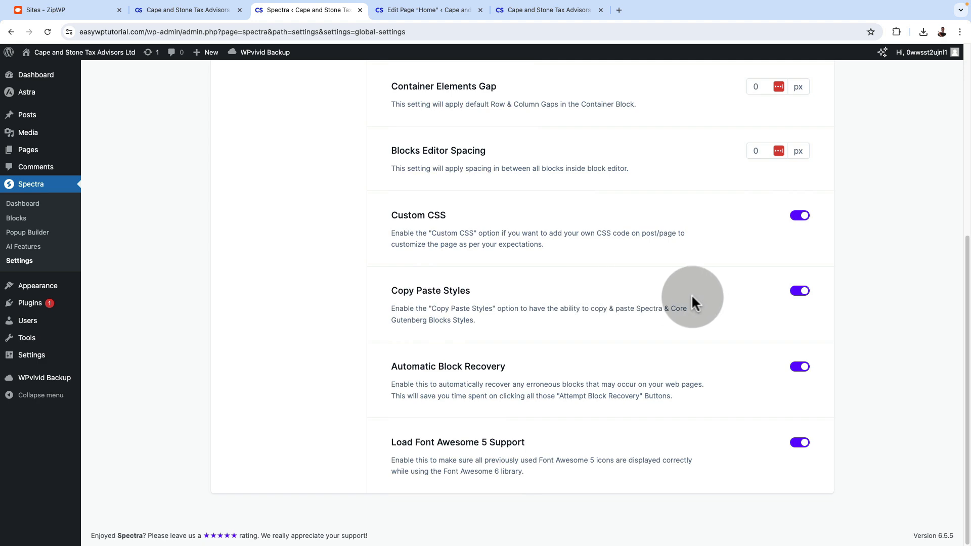
scroll(691, 304, "up", 1)
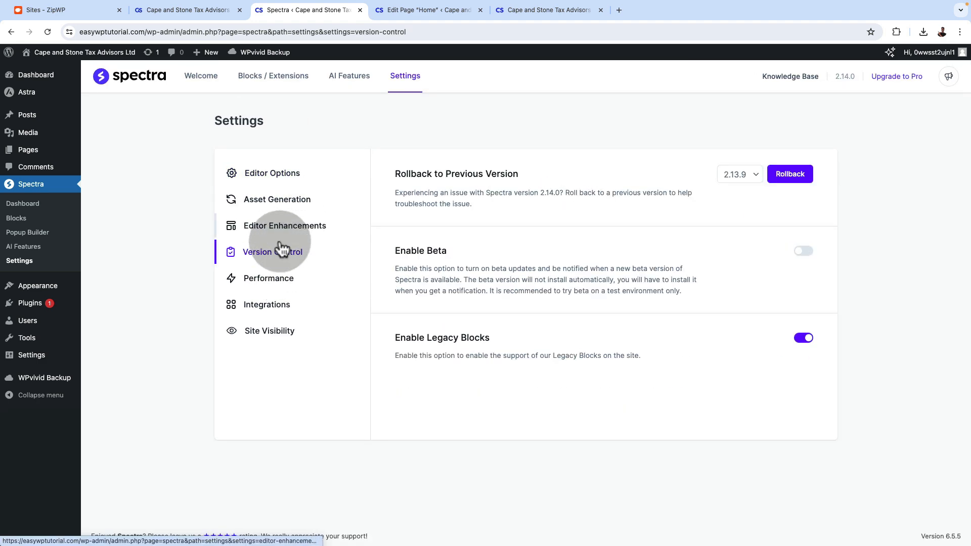
left_click(273, 284)
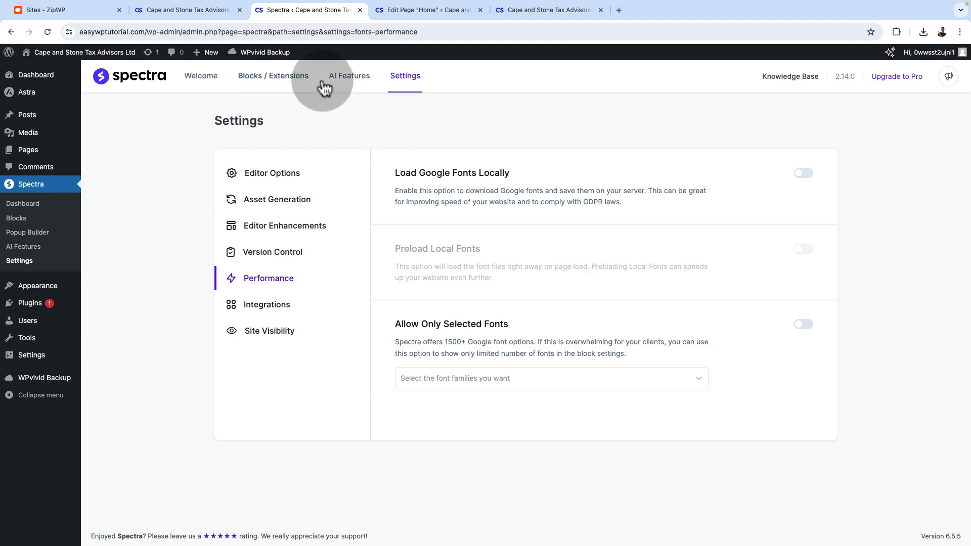
Browse the Contact Form and FAQ patterns in the Home page's Design Library, and close the library
left_click(406, 12)
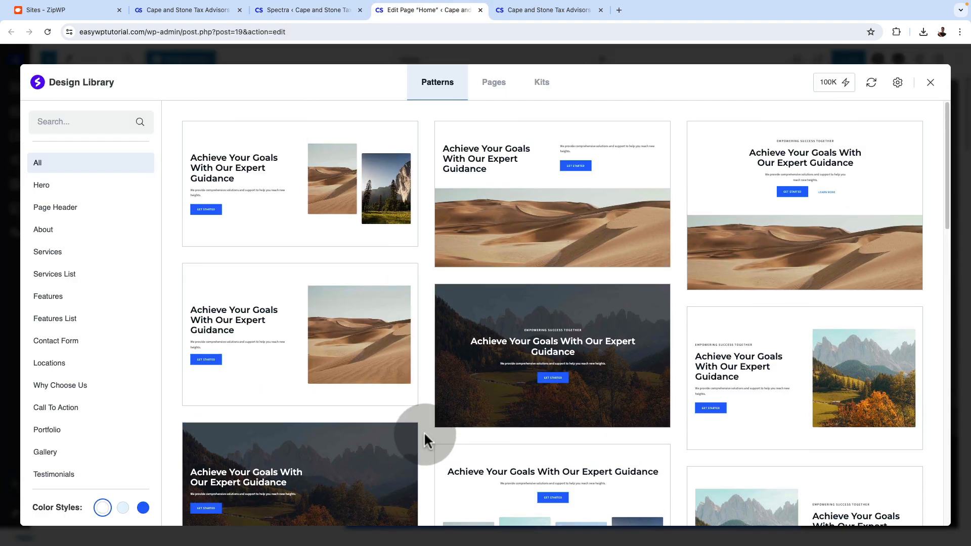
scroll(424, 430, "down", 3)
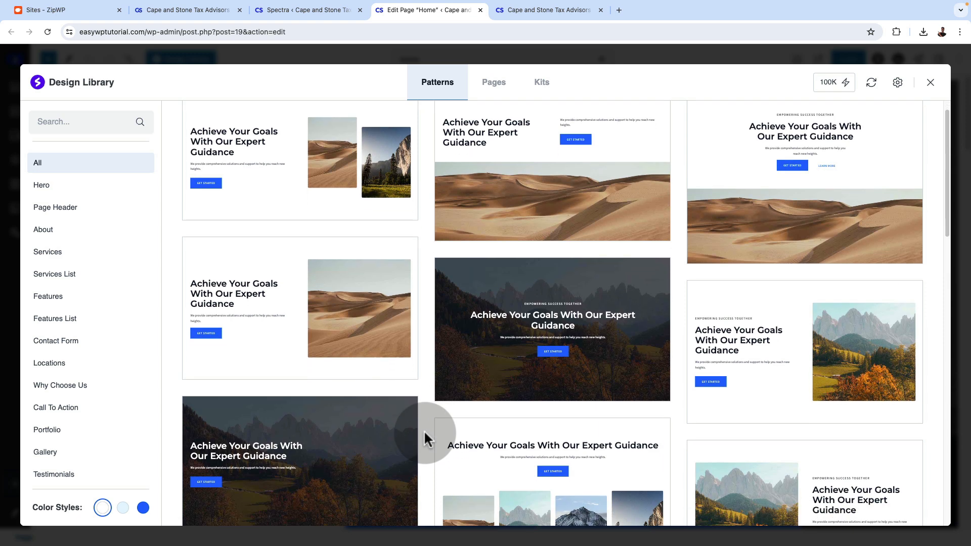
left_click(84, 342)
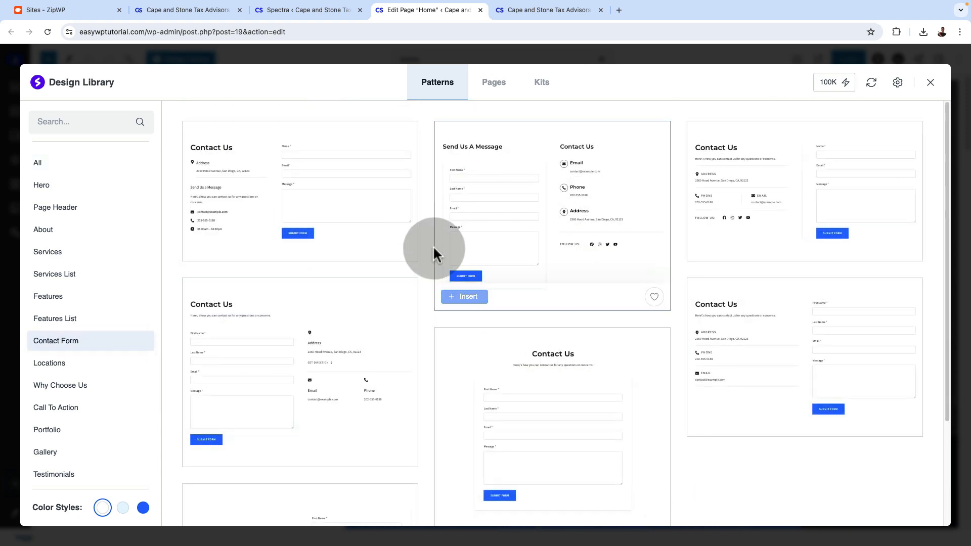
scroll(106, 453, "down", 2)
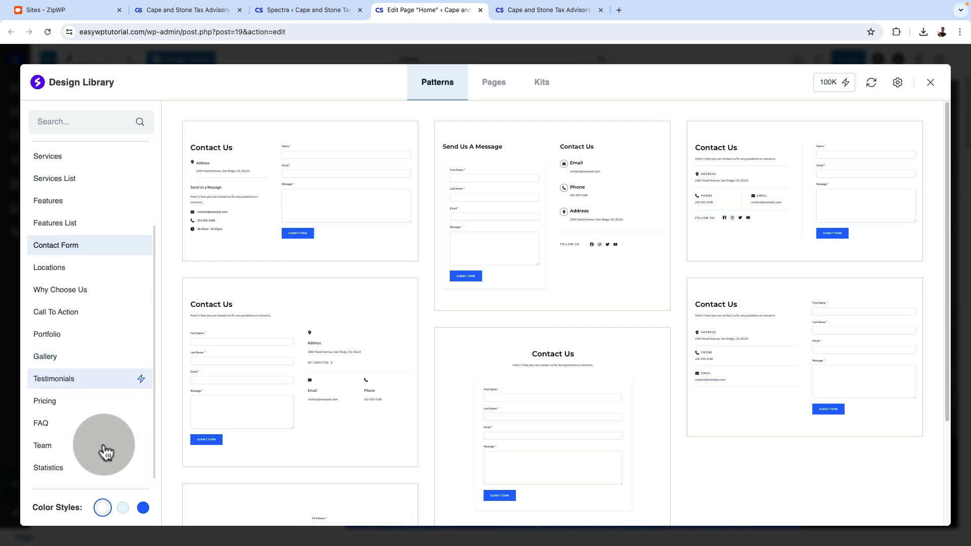
left_click(90, 427)
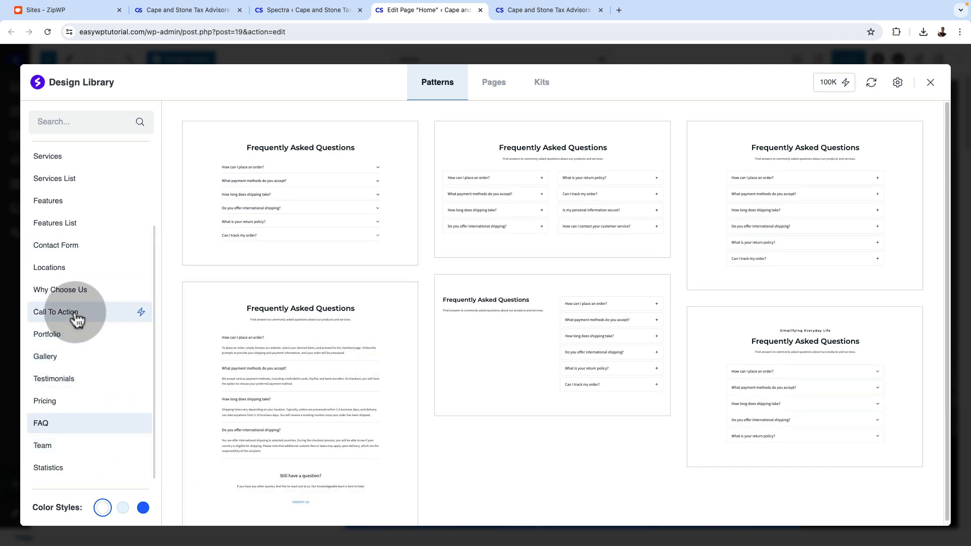
key("Escape")
left_click(129, 60)
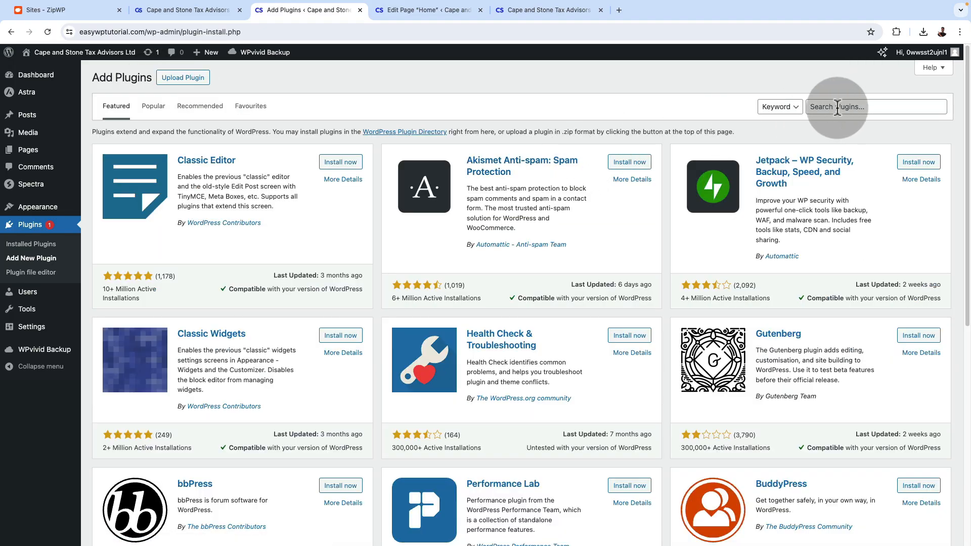
Search the plugin directory for "slider", and install and activate Smart Slider 3
left_click(836, 107)
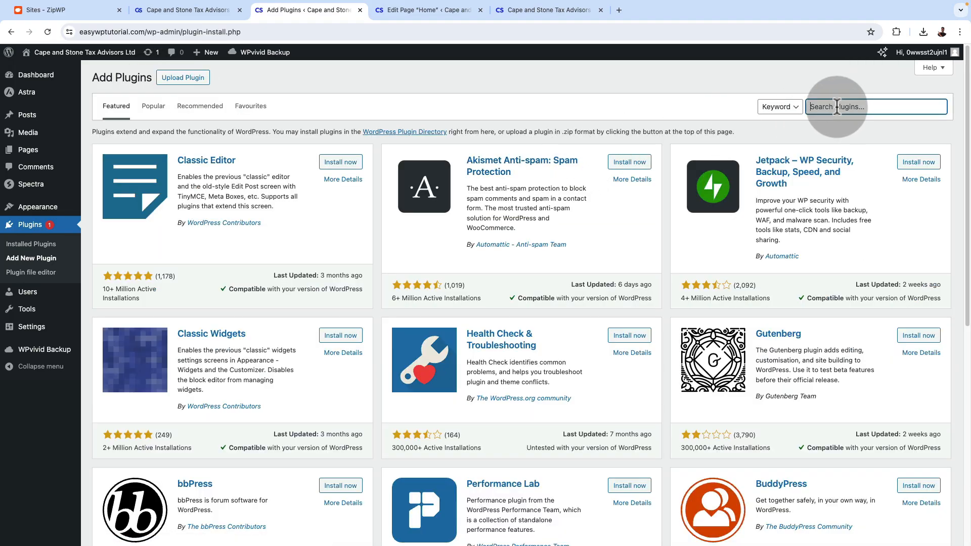
type("slider")
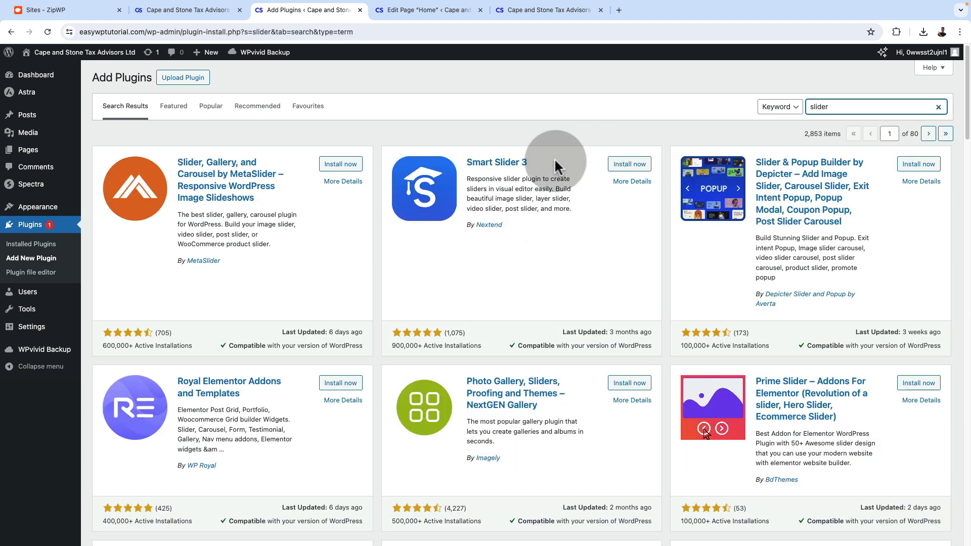
left_click(622, 166)
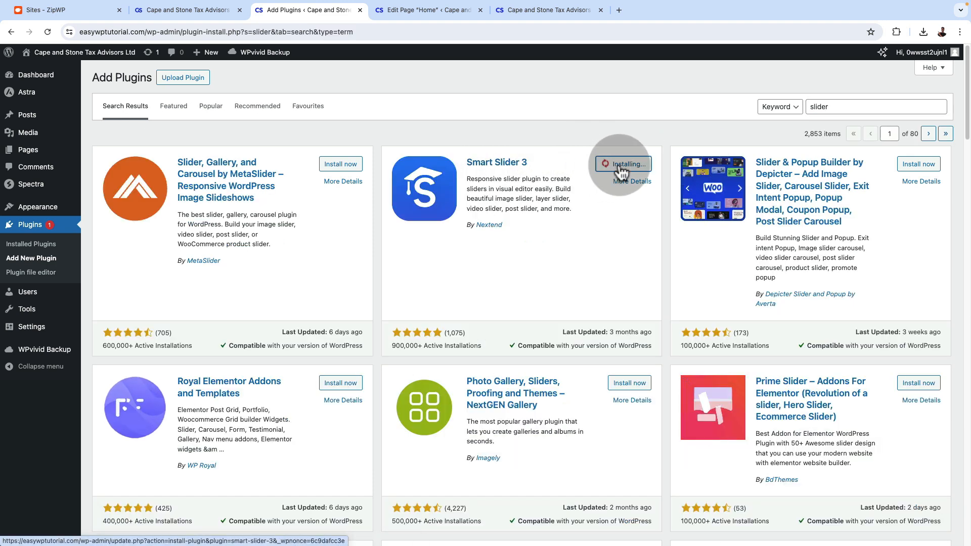
left_click(630, 171)
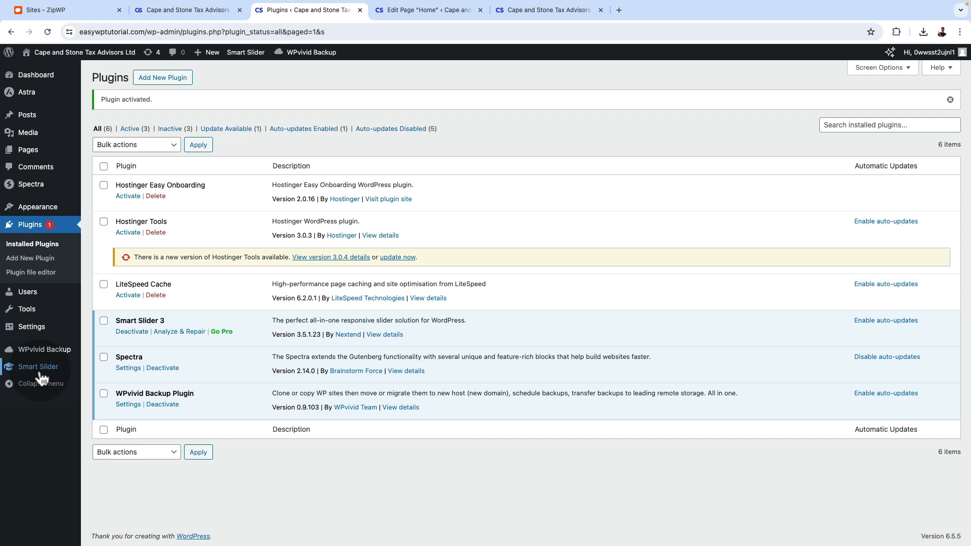
Open the Smart Slider dashboard and dismiss its welcome screen permanently
mouse_move(31, 371)
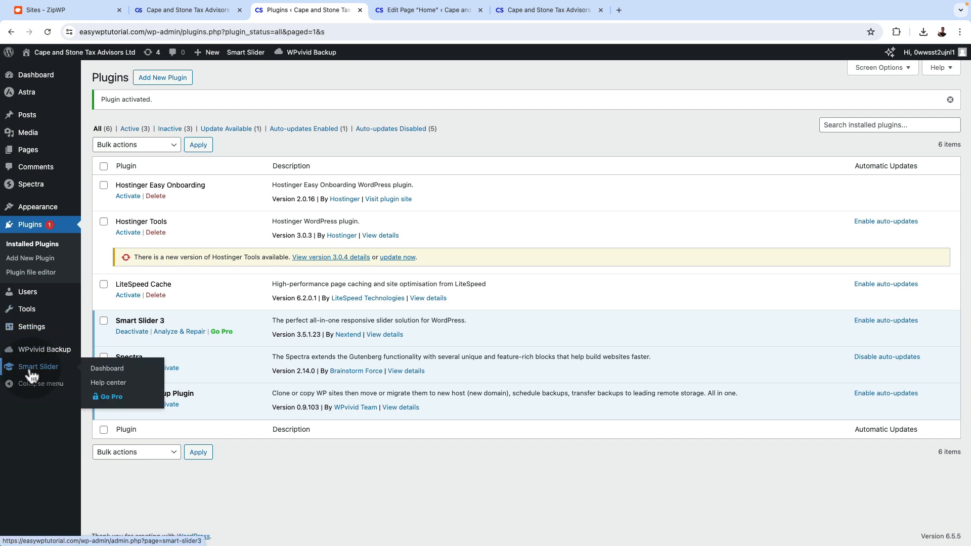
left_click(113, 368)
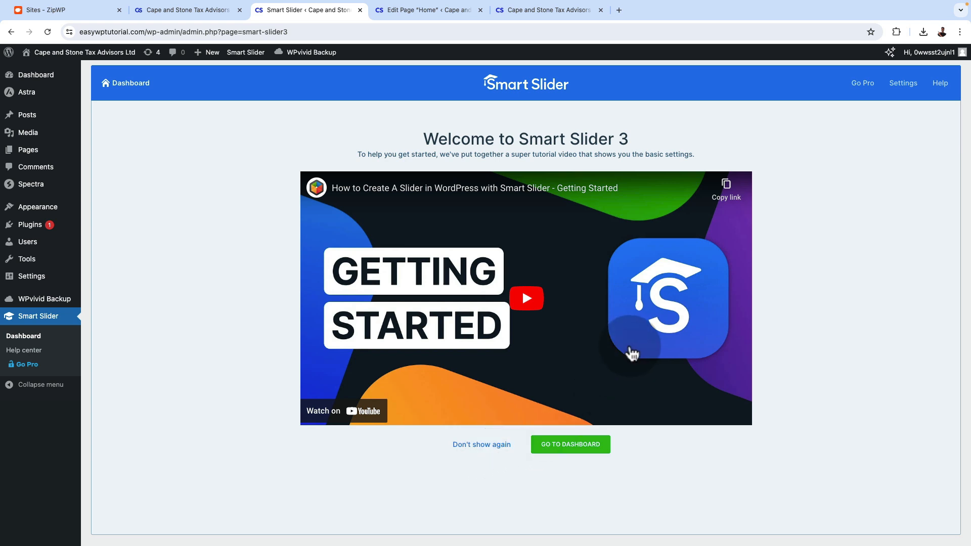
left_click(486, 445)
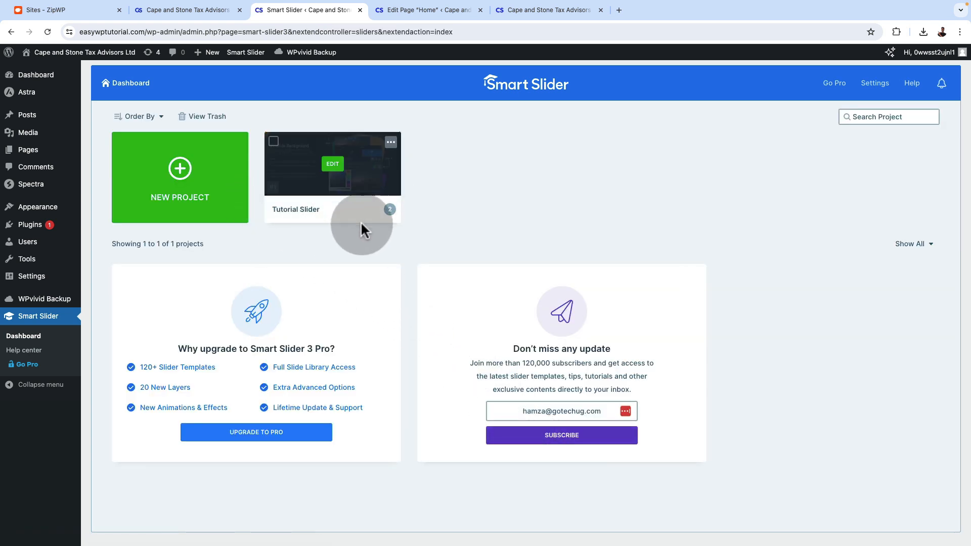
Create a new simple slider project named My project, 1200 px wide and 800 px high, with the Full width layout
left_click(181, 172)
left_click(411, 237)
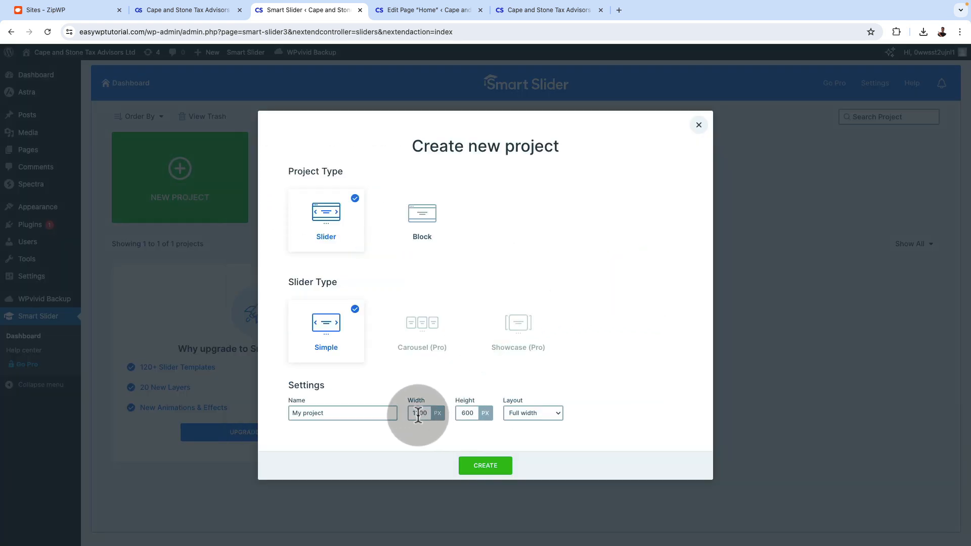
double_click(460, 413)
type("8")
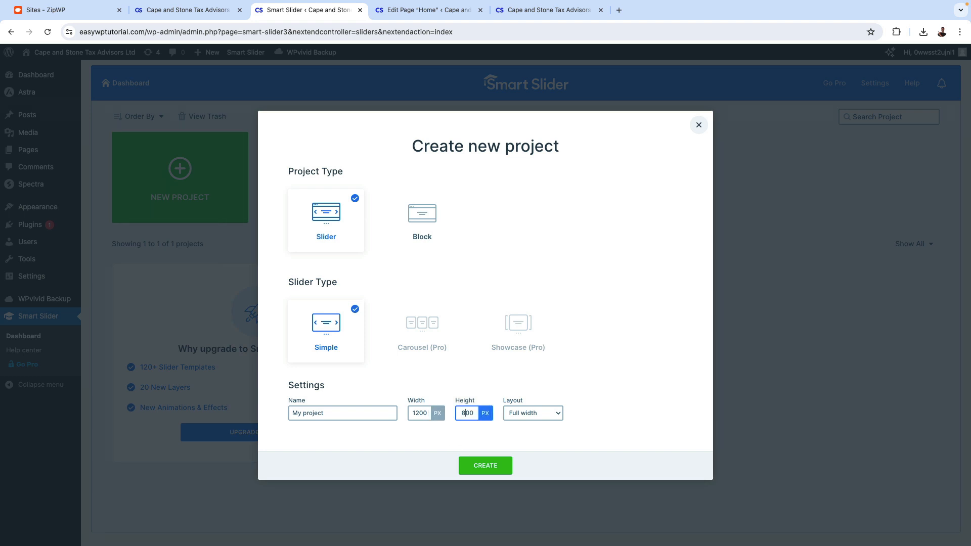
left_click(545, 416)
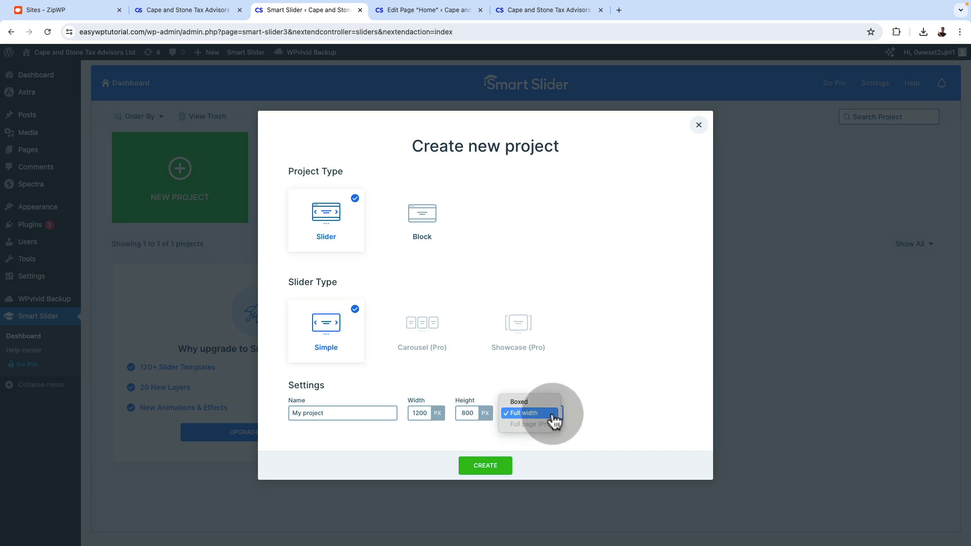
left_click(591, 417)
left_click(486, 465)
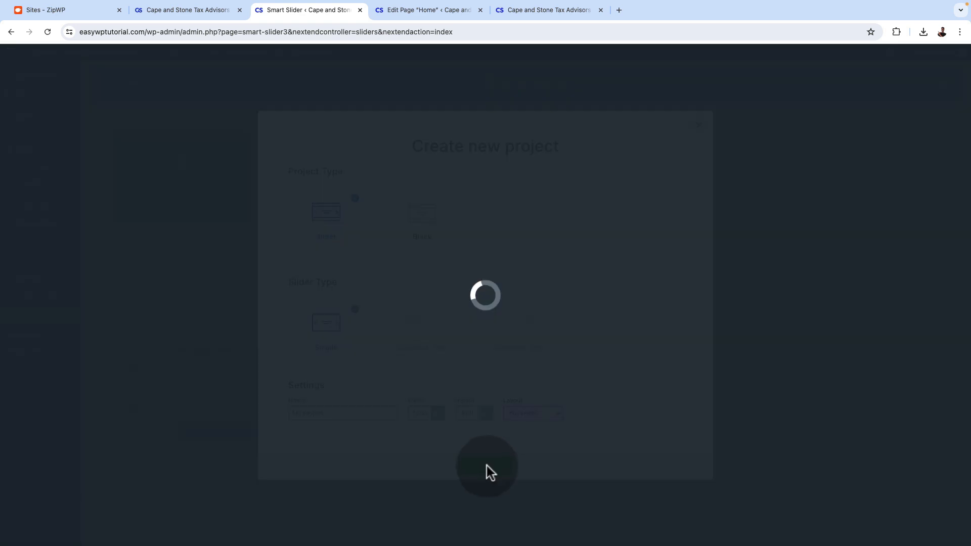
Add a blank slide to the slider project and open its content settings in the slide editor
left_click(221, 133)
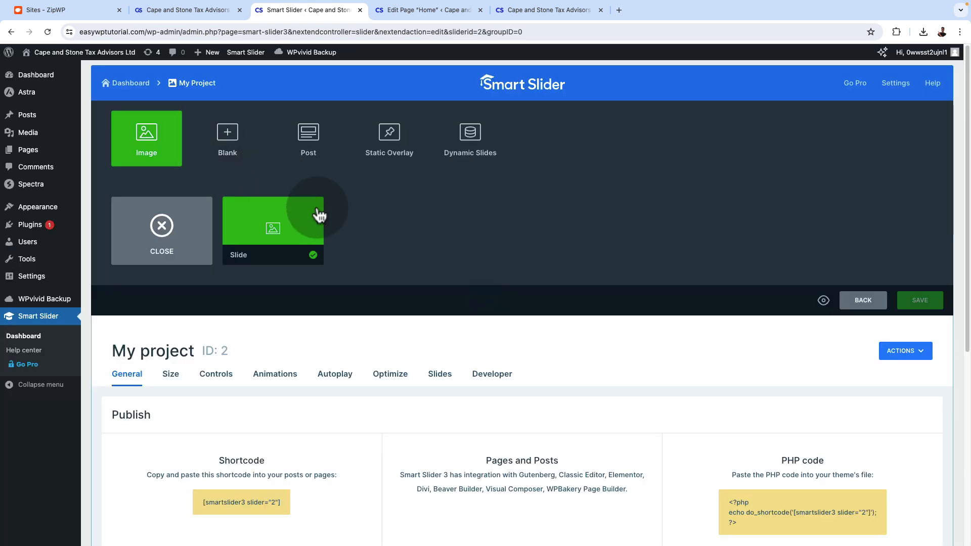
left_click(289, 237)
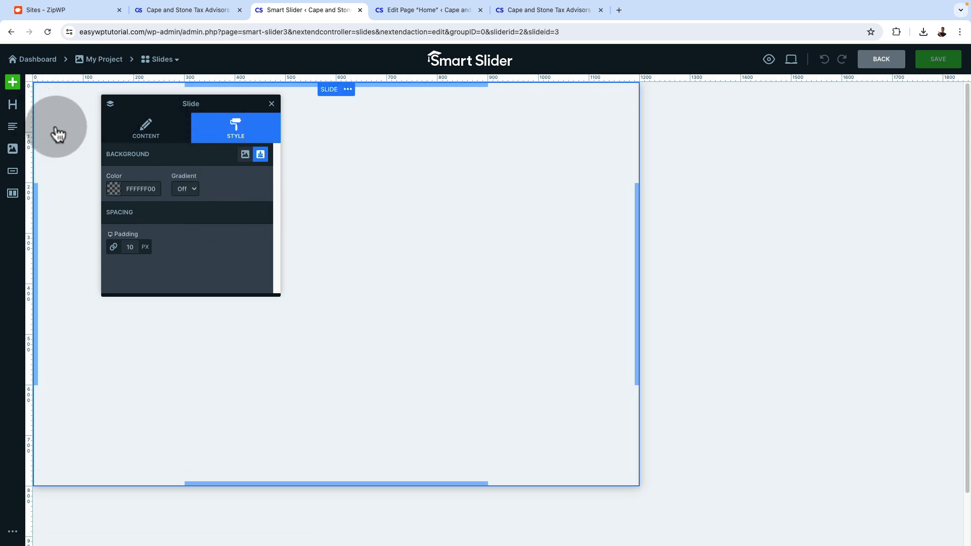
left_click(329, 96)
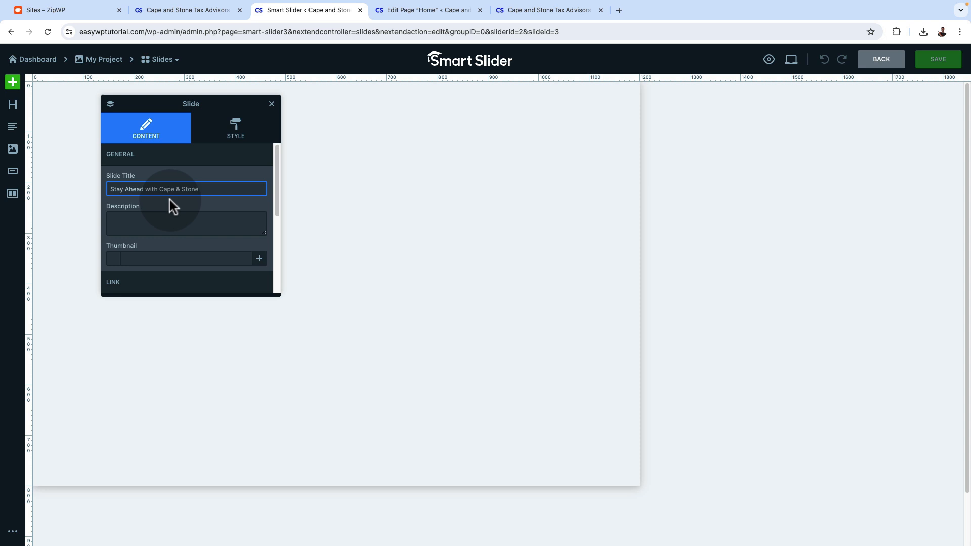
Set the slide title to "Stay Ahead with Cape & Stone" and look through the slide's other content settings
left_click(132, 190)
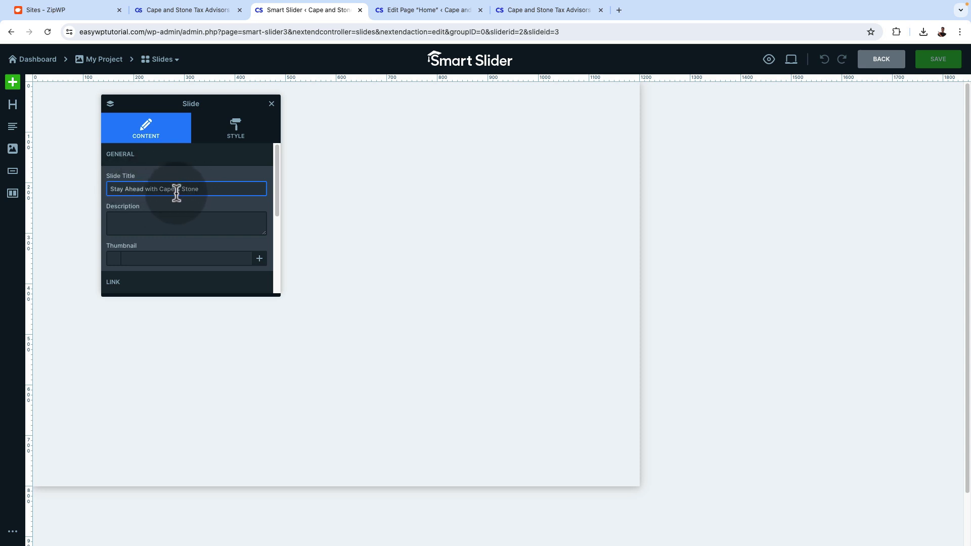
triple_click(202, 189)
scroll(193, 237, "down", 3)
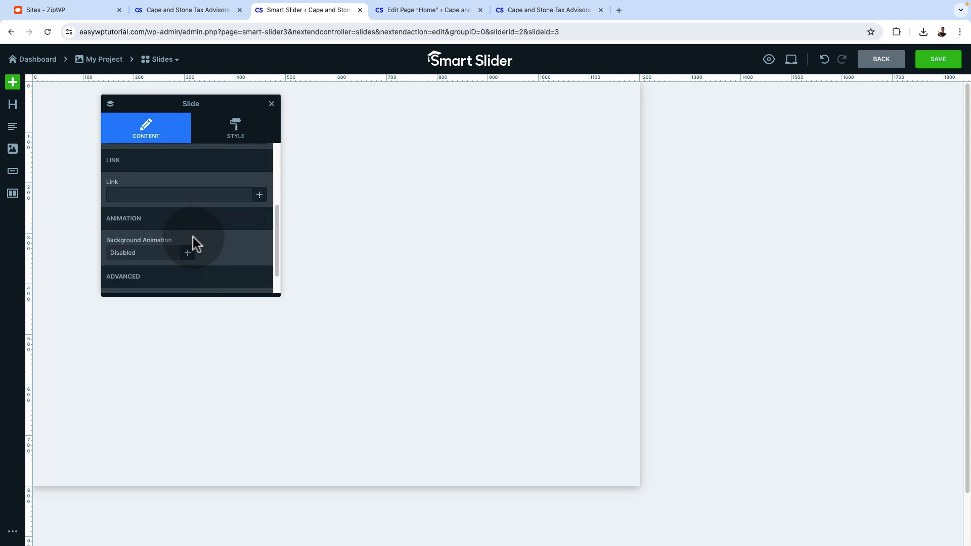
scroll(253, 241, "down", 3)
scroll(252, 238, "up", 5)
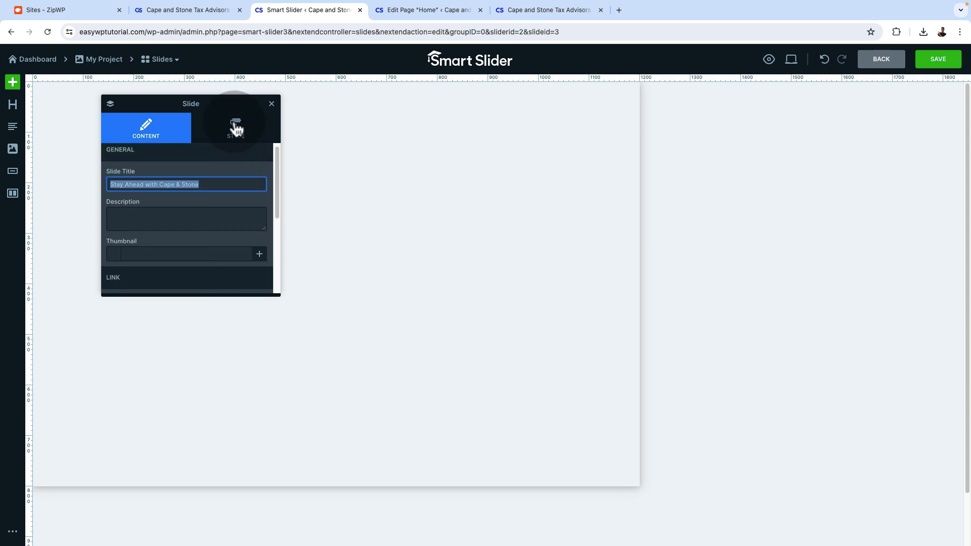
Set the slide background to the couple-talking-with-psychologist photo from the media library and close the slide settings
left_click(236, 129)
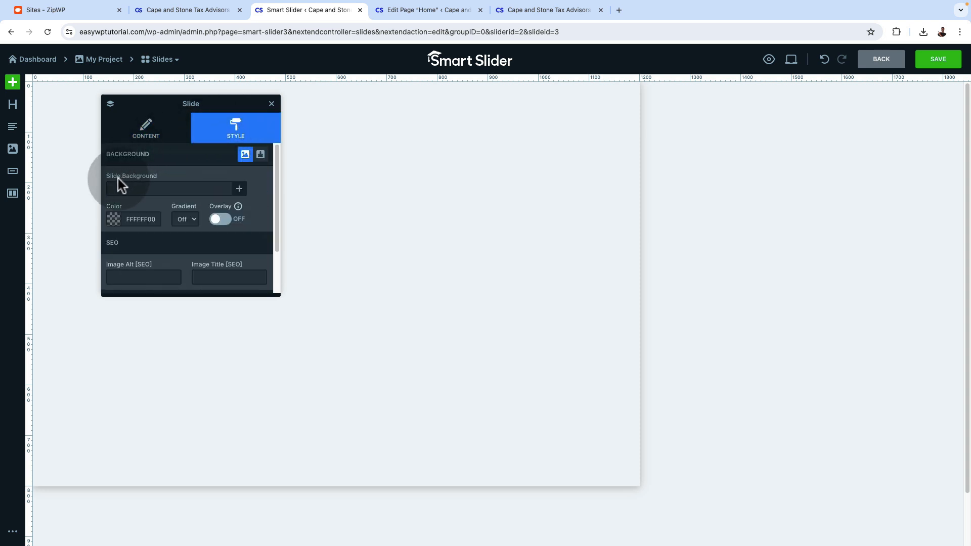
left_click(239, 190)
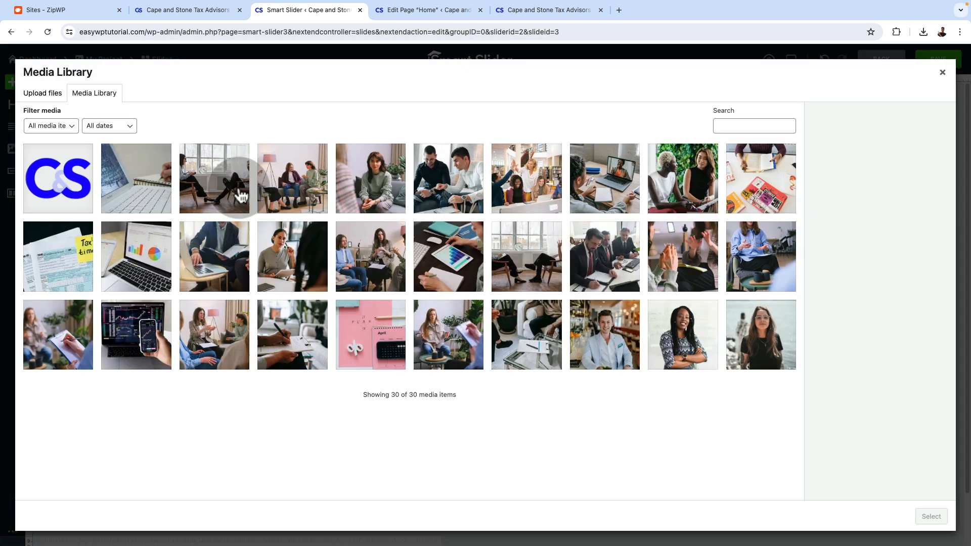
left_click(310, 200)
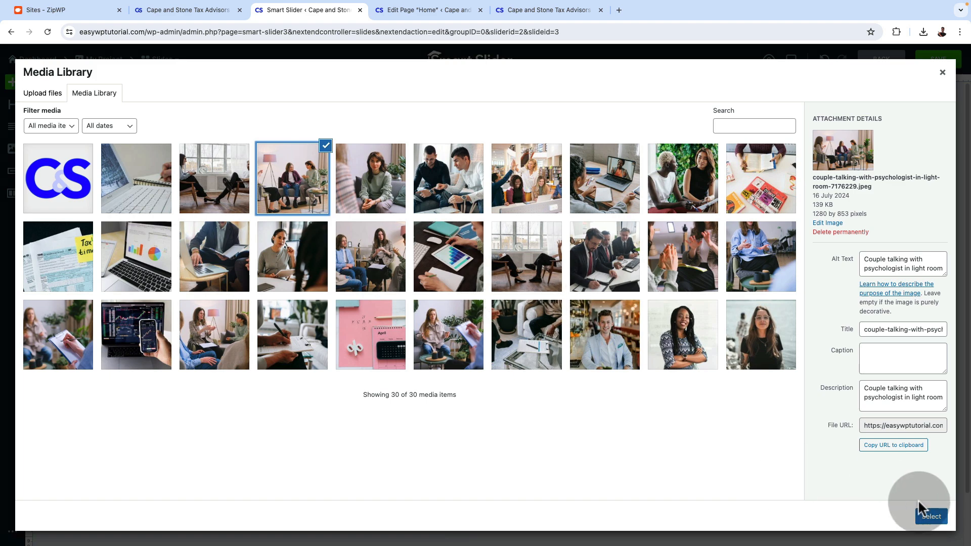
left_click(931, 517)
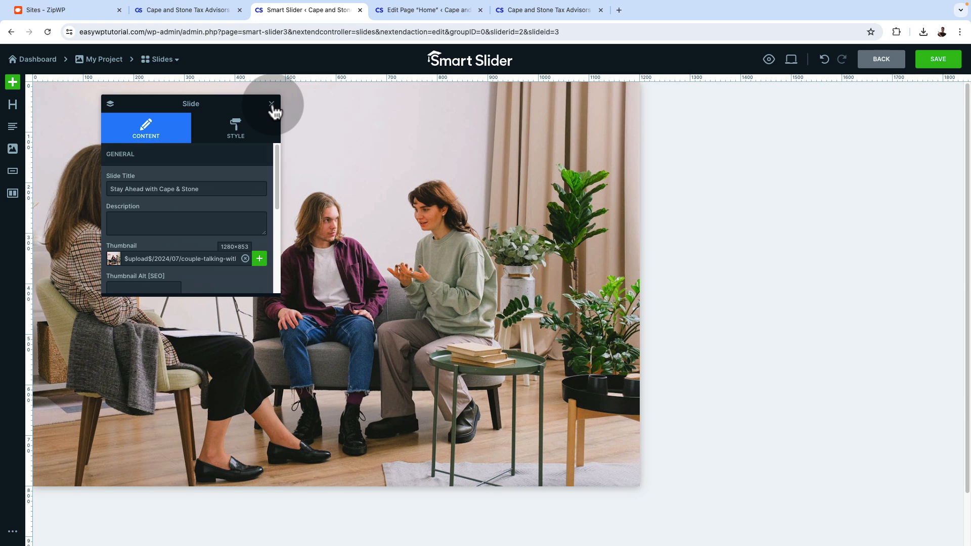
left_click(272, 104)
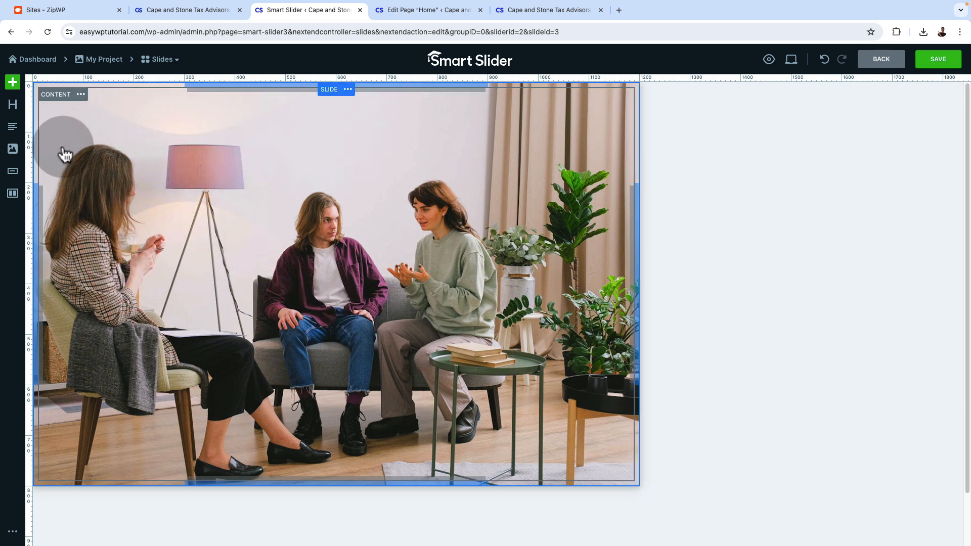
Add a row with two 50% columns to the slide and select its first column for editing
left_click(12, 83)
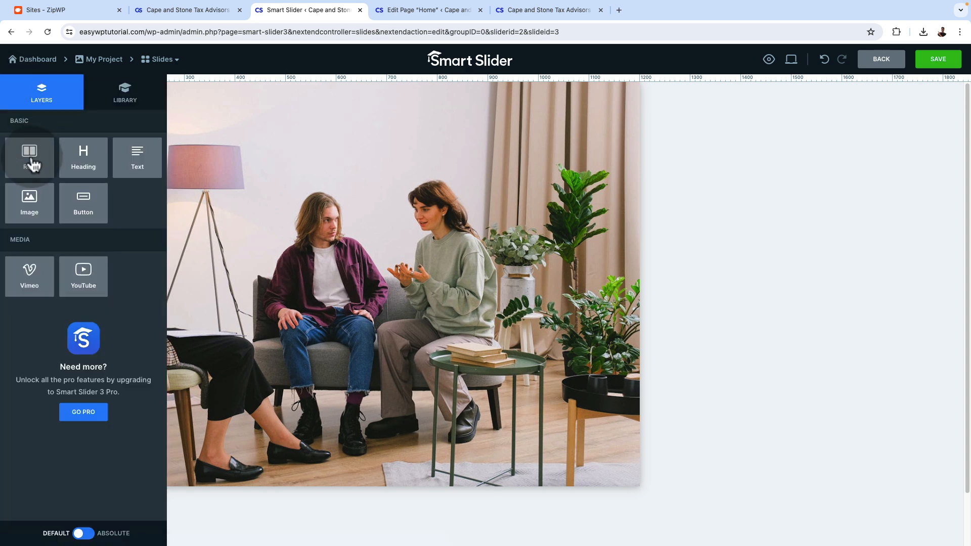
left_click(30, 164)
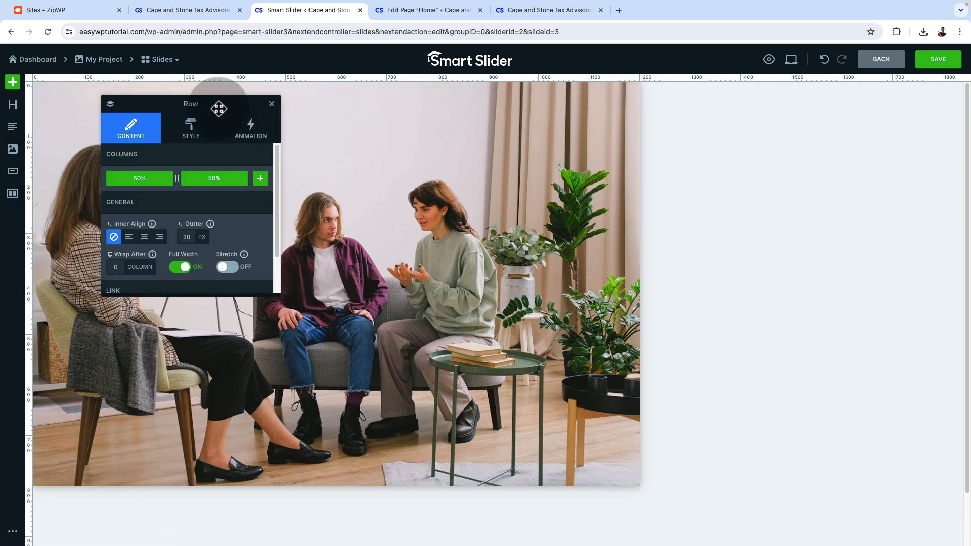
left_click_drag(219, 108, 472, 135)
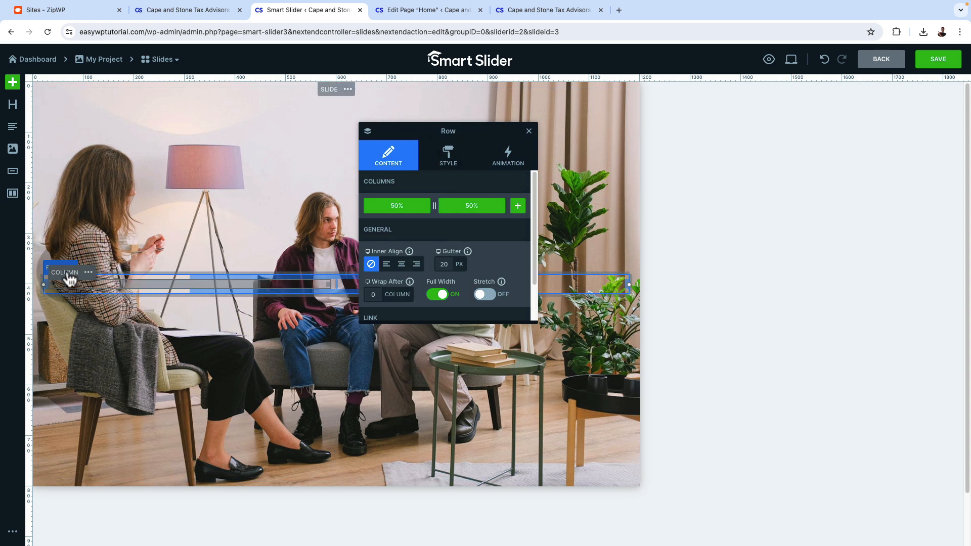
left_click(64, 279)
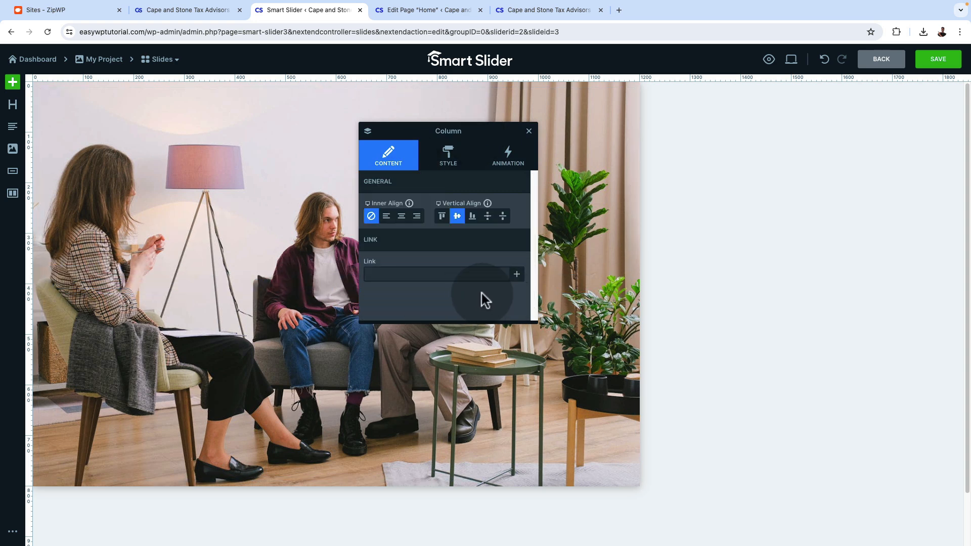
left_click(427, 273)
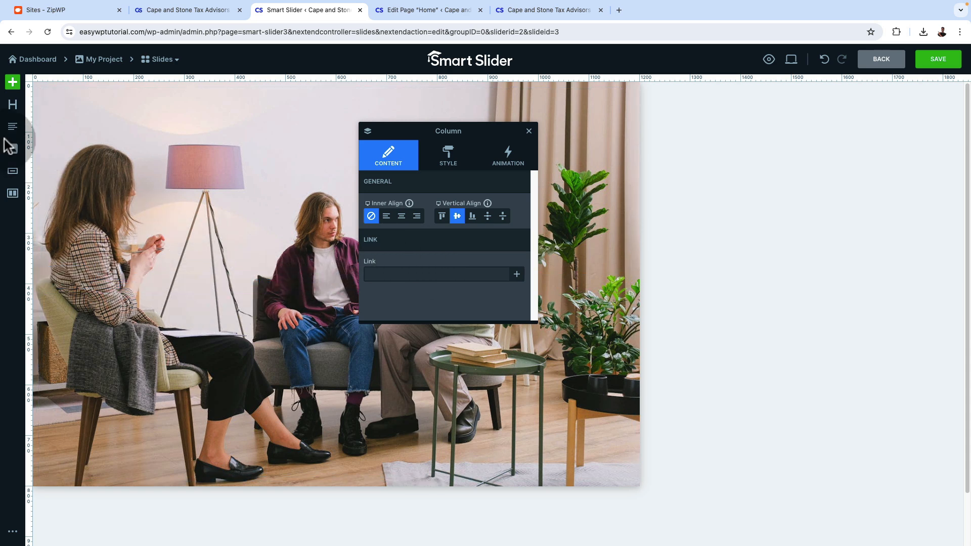
Insert a heading layer, a text layer and a button layer into the row's first column
left_click(13, 106)
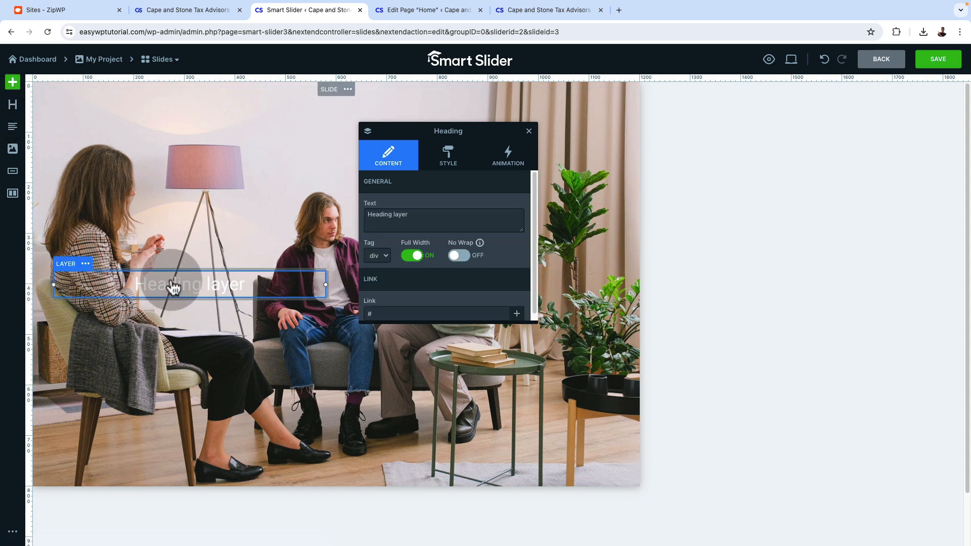
left_click(12, 132)
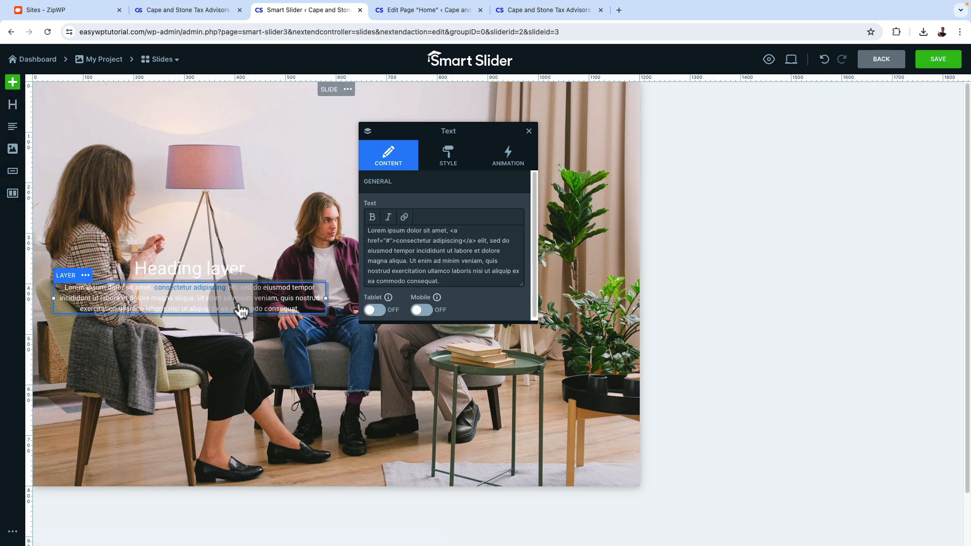
left_click(13, 172)
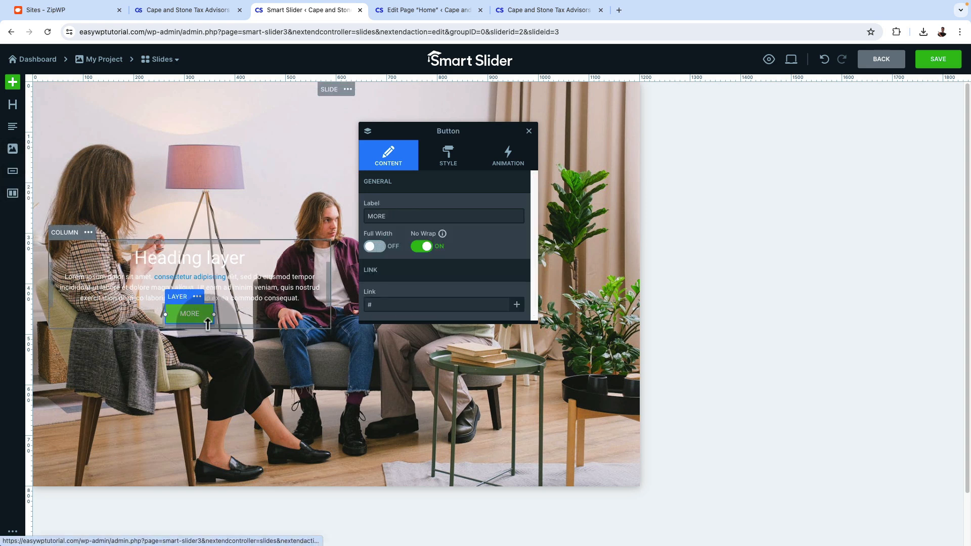
Left-align the first column's content and give the column a horizontal gradient background starting from semi-transparent black 00000049
left_click(66, 234)
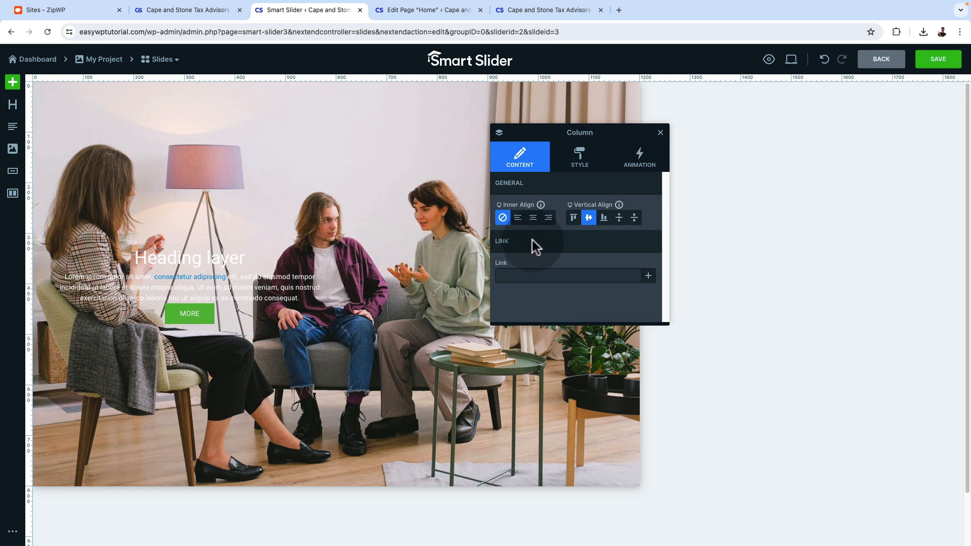
left_click(517, 218)
left_click(581, 160)
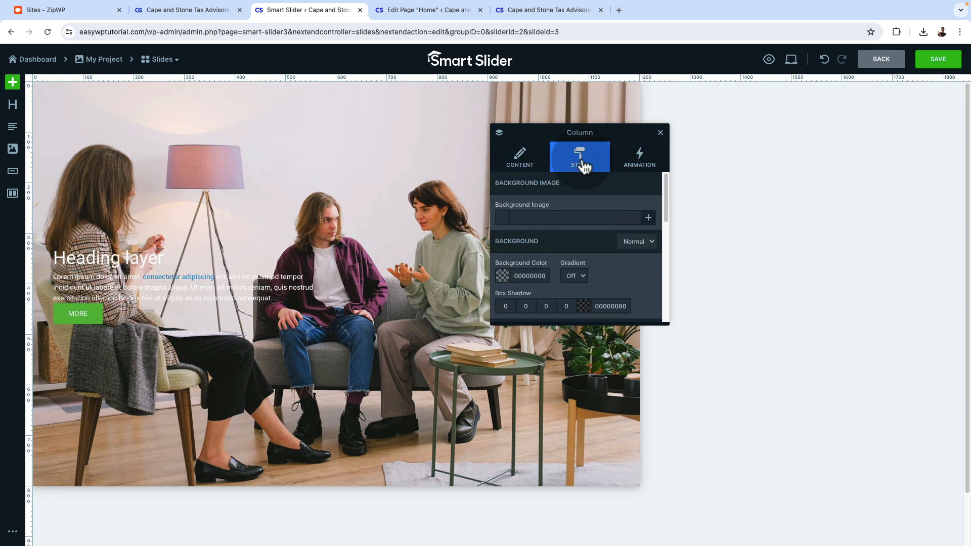
scroll(621, 272, "down", 1)
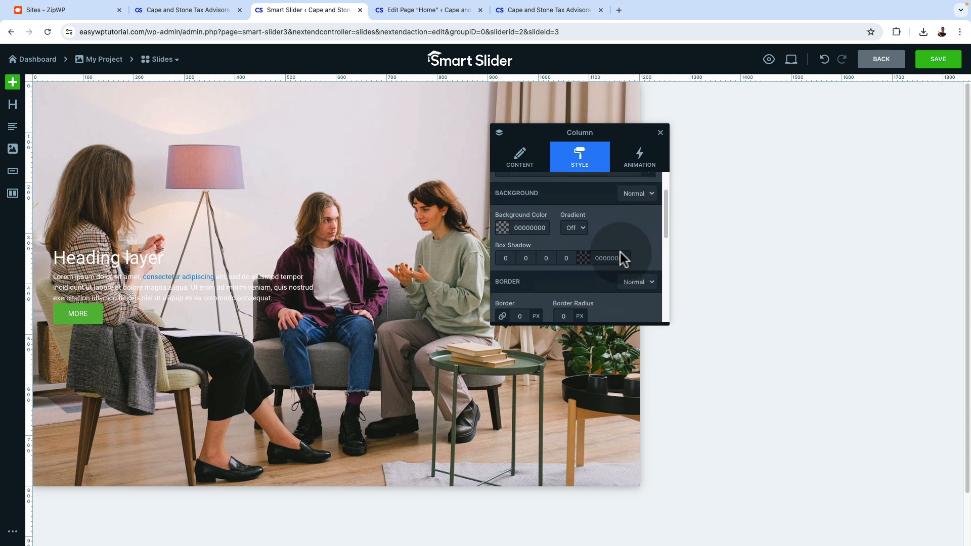
left_click(579, 228)
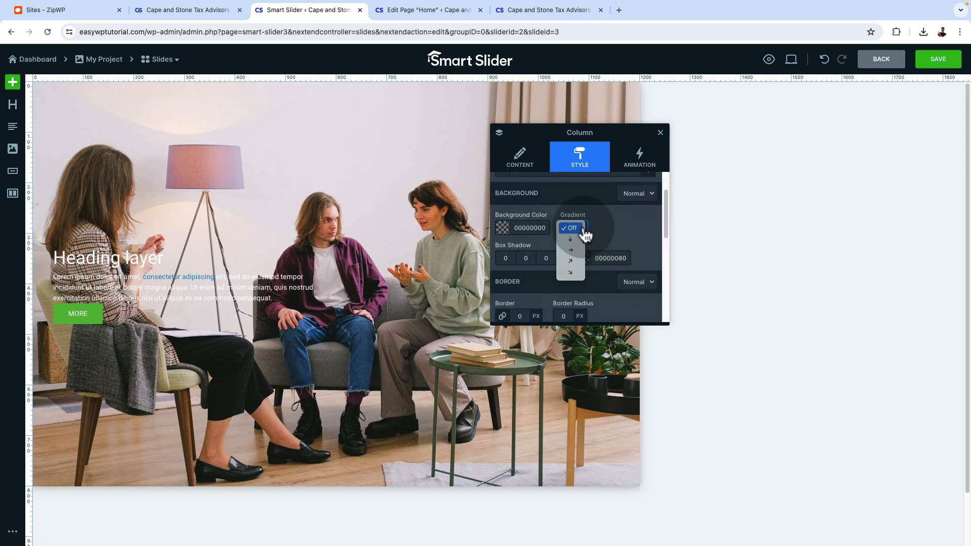
left_click(571, 251)
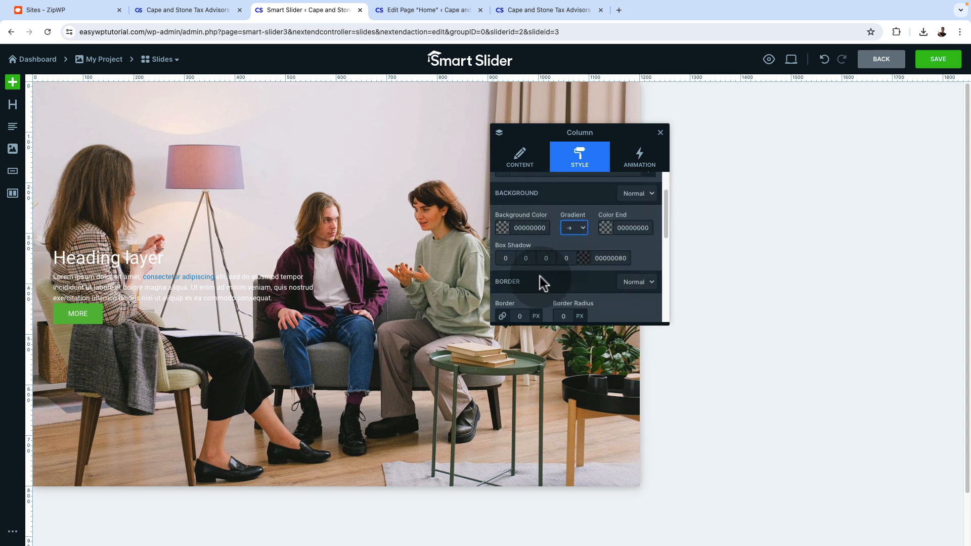
left_click(503, 224)
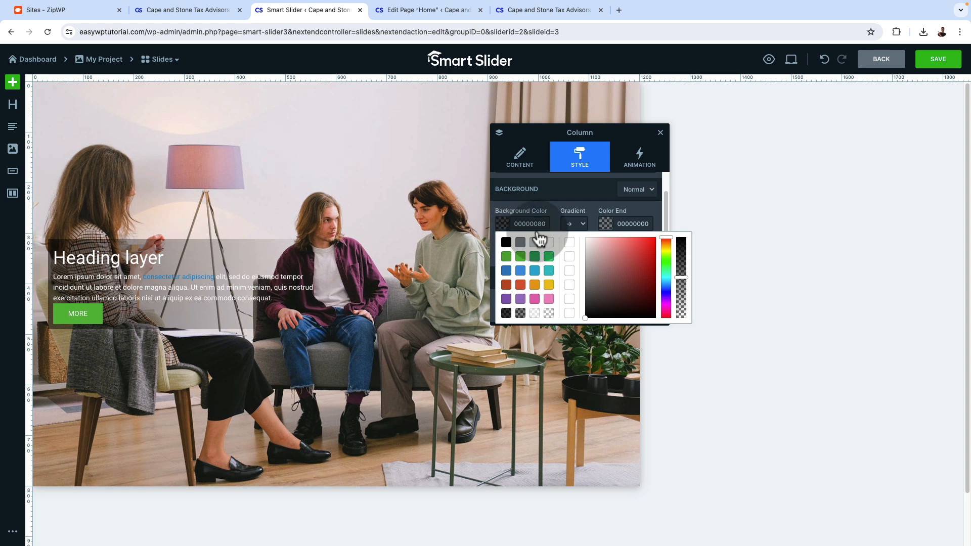
mouse_move(681, 278)
left_mouse_down()
mouse_move(680, 233)
mouse_move(683, 338)
mouse_move(682, 295)
left_mouse_up()
left_click(608, 299)
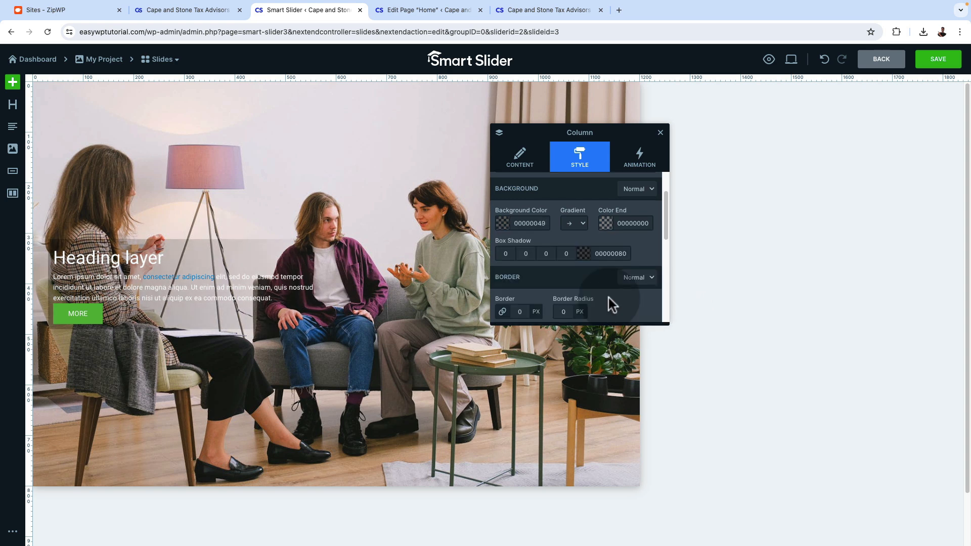
Set the first column's padding to 30 px
scroll(608, 298, "down", 2)
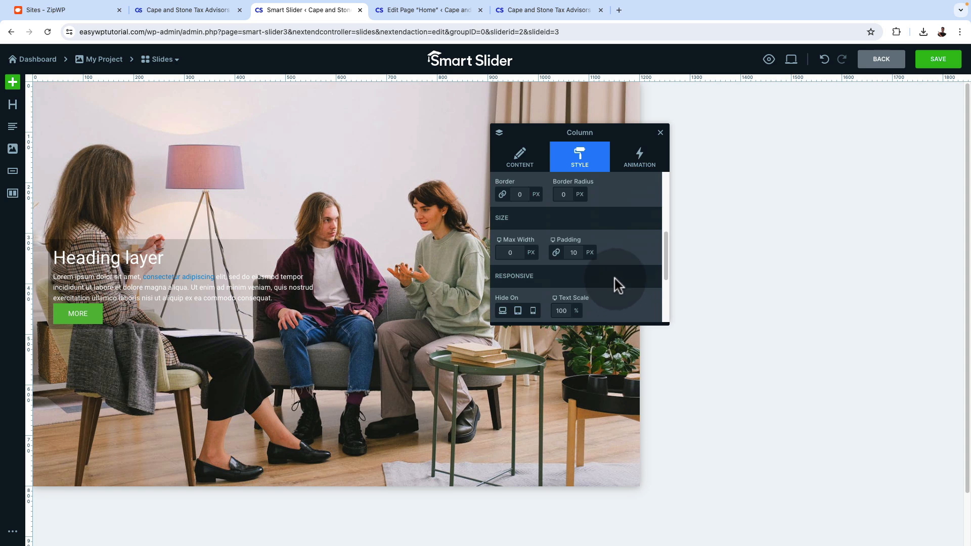
left_click(573, 252)
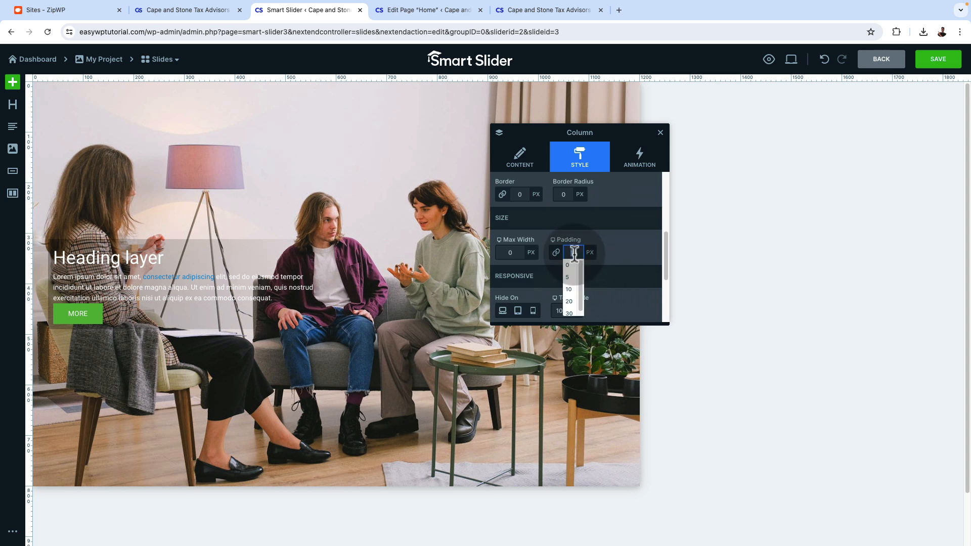
left_click(570, 313)
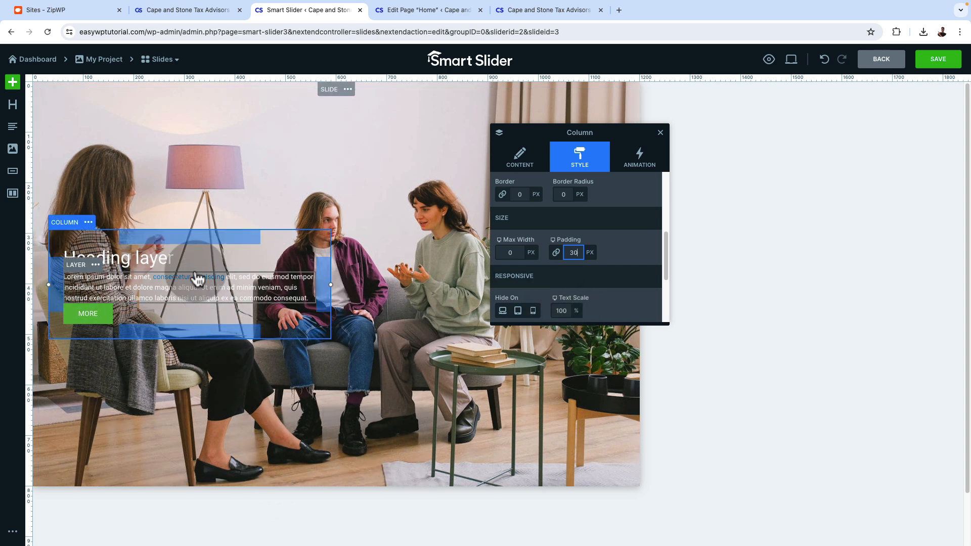
Replace the heading layer's text with "Stay Ahead with Cape & Stone"
scroll(527, 192, "up", 3)
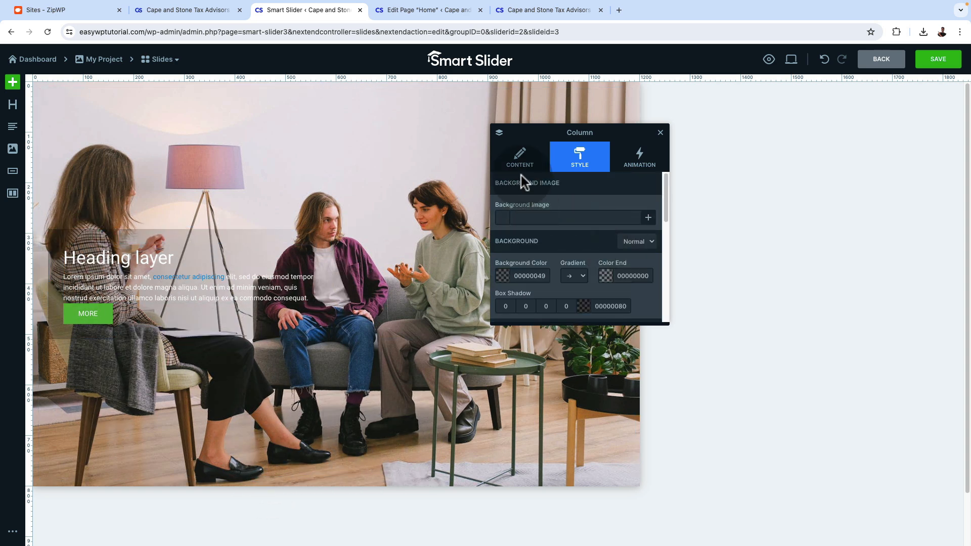
left_click(515, 161)
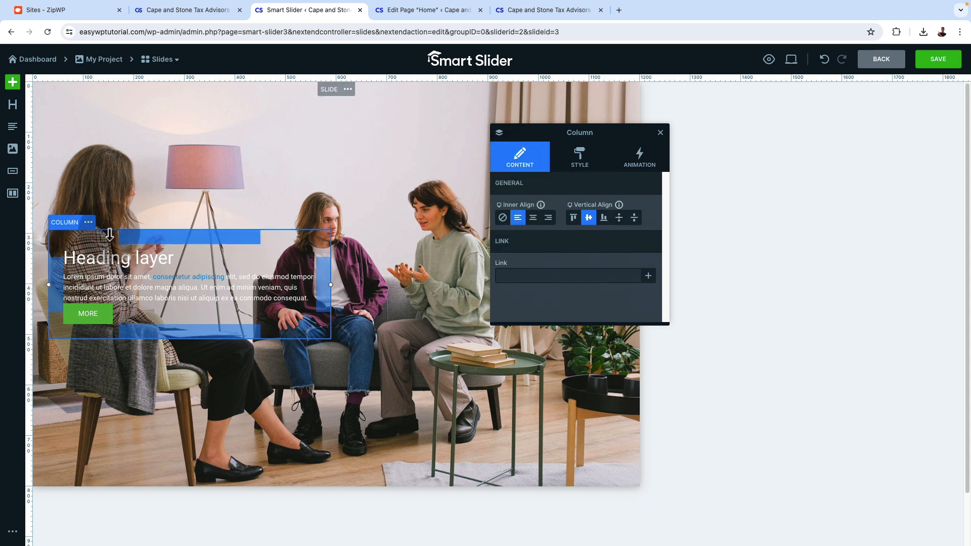
left_click(96, 270)
triple_click(558, 216)
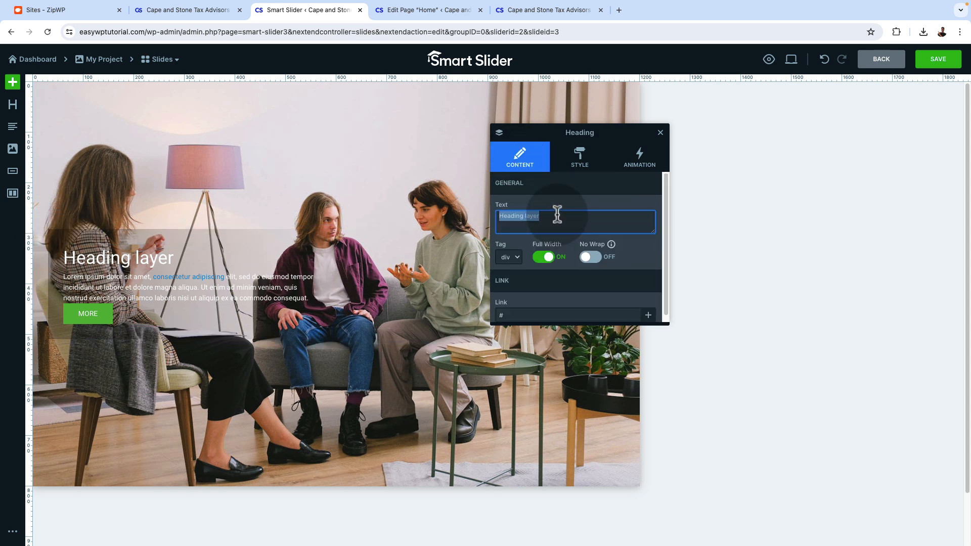
type("Stay Ahead with Cape & Stone")
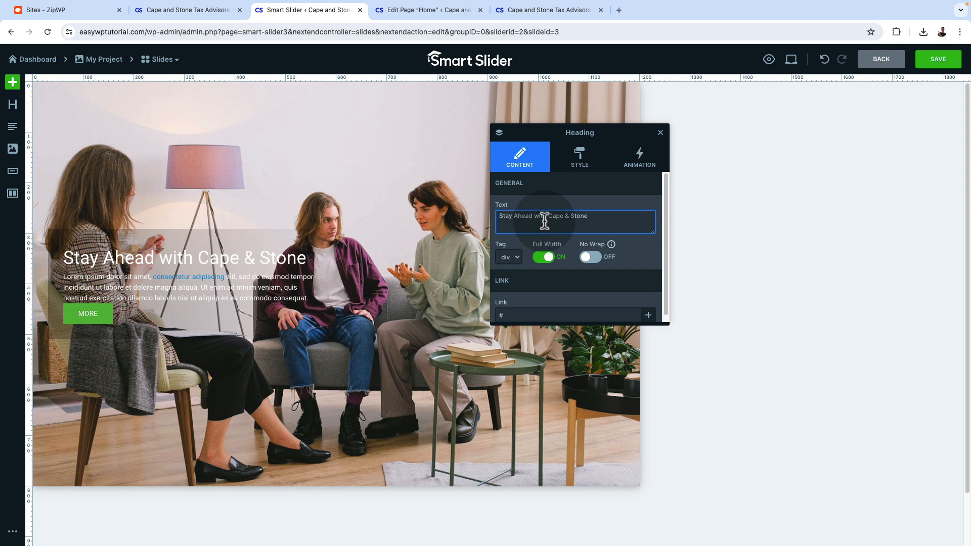
Replace the placeholder paragraph below the heading with "Expert Tax Planning for a Secure Financial Future."
left_click(240, 292)
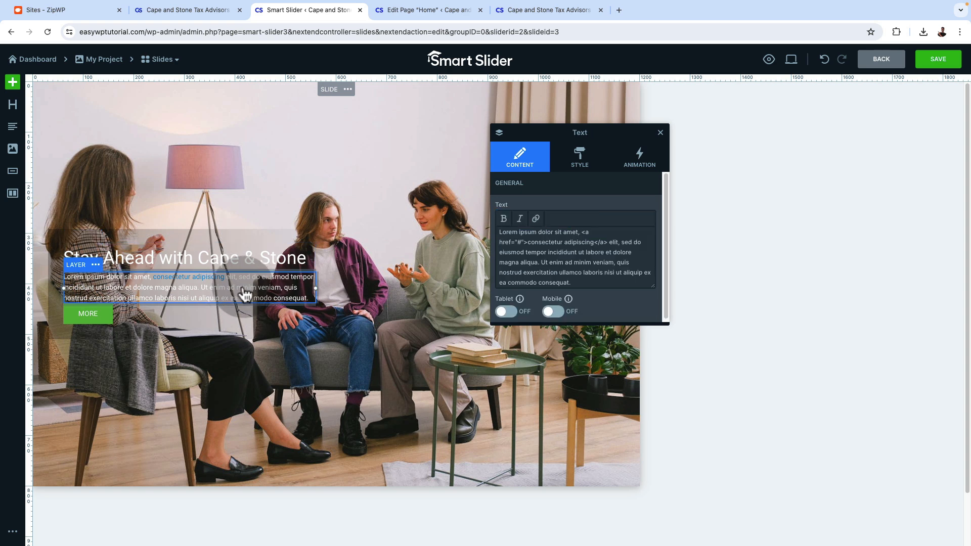
left_click(547, 263)
key("ctrl+a")
type("Expert Tax Planning for a Secure Financial Future")
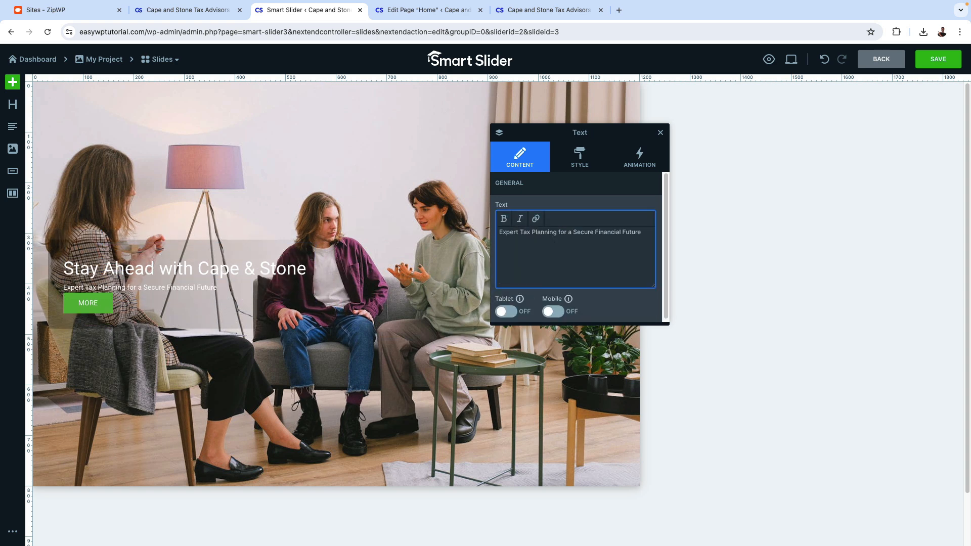
Change the slide button's label to "Start Today"
left_click(76, 305)
double_click(518, 217)
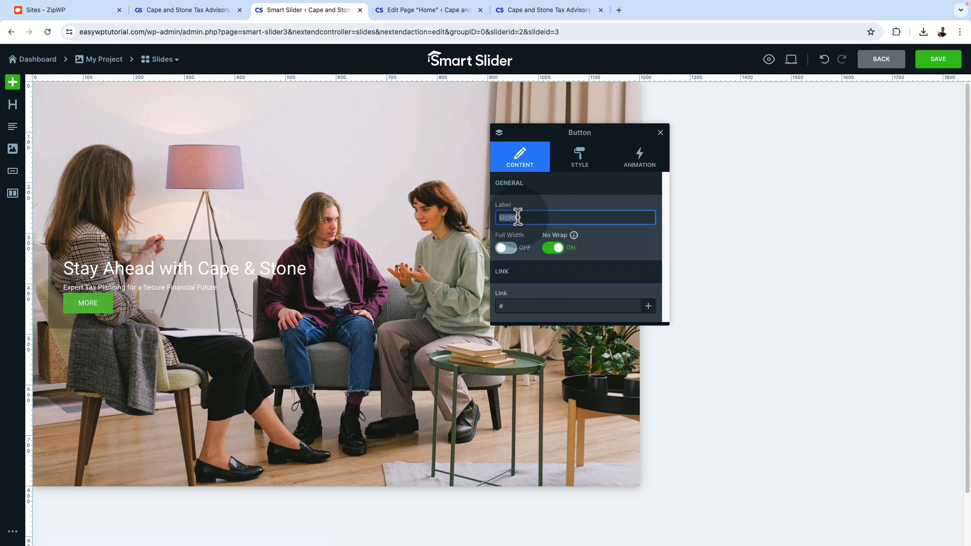
type("Start Today")
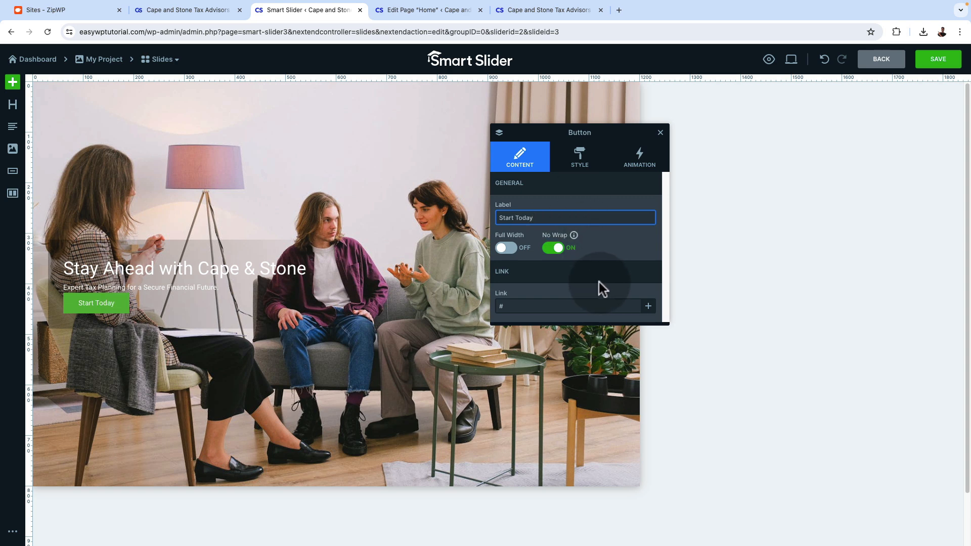
Link the Start Today button to the site's Contact page
left_click(648, 307)
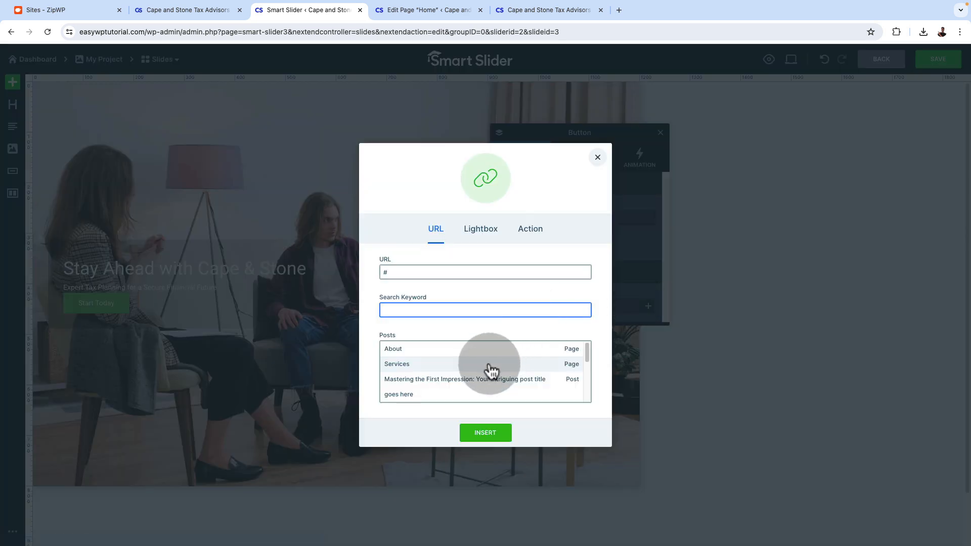
scroll(490, 370, "down", 5)
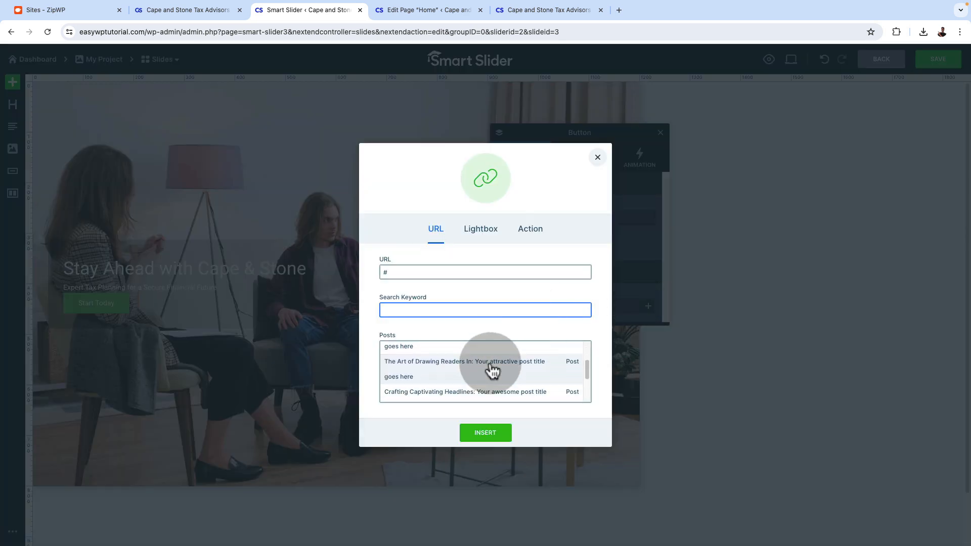
scroll(492, 370, "down", 2)
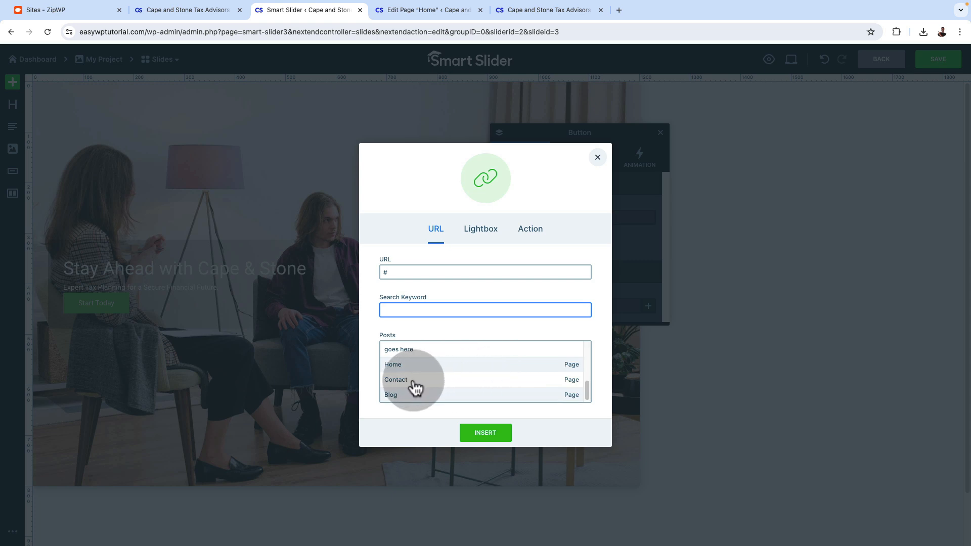
left_click(406, 386)
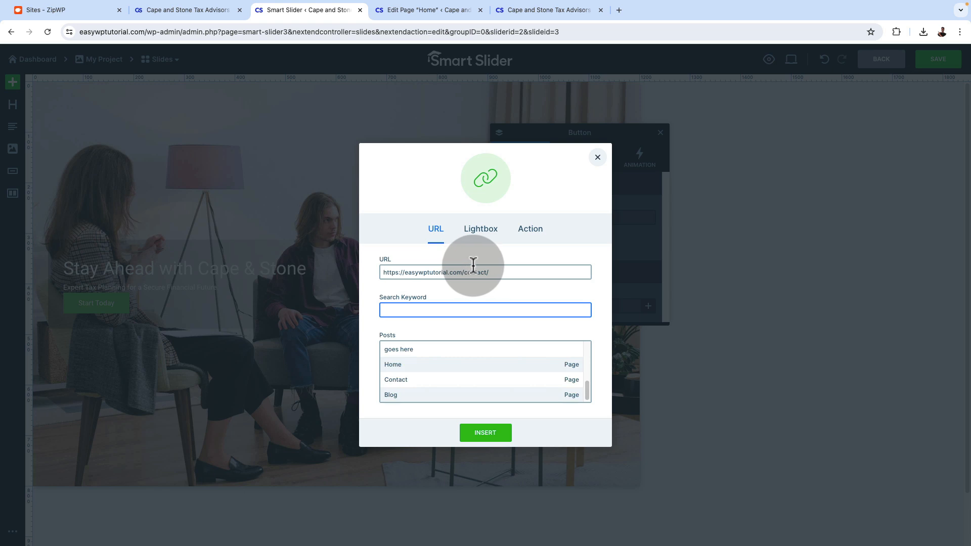
left_click(486, 434)
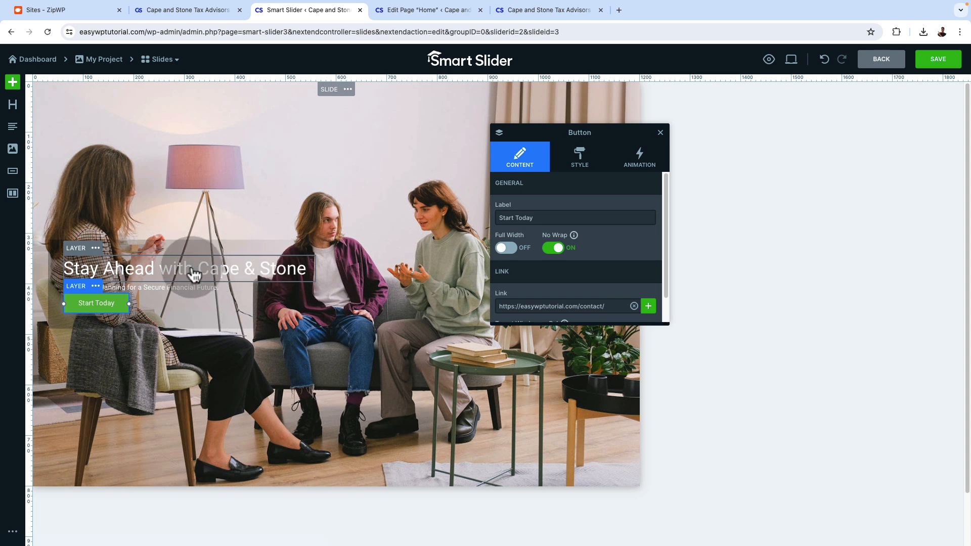
Check the heading style on the live homepage and set the slide heading's font family to Montserrat
left_click(145, 276)
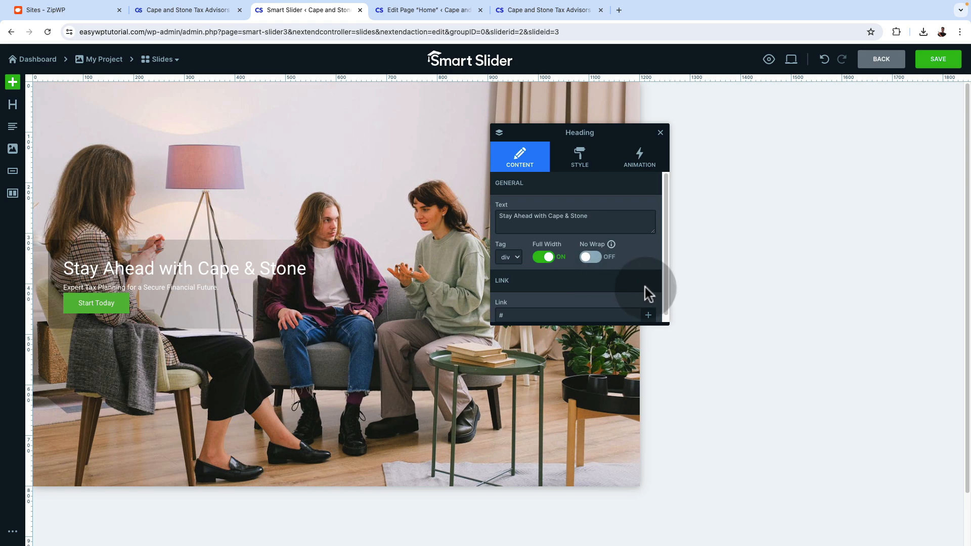
left_click(523, 4)
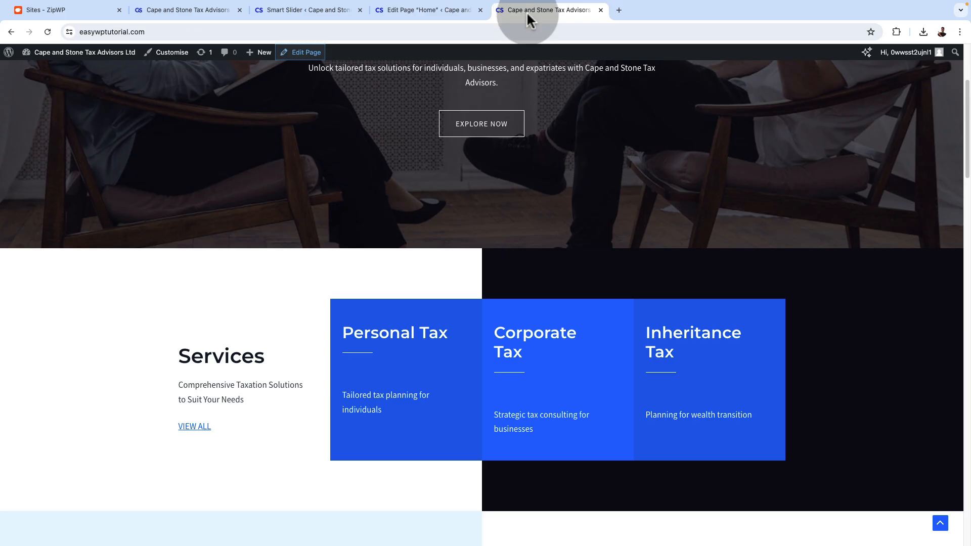
scroll(486, 202, "up", 5)
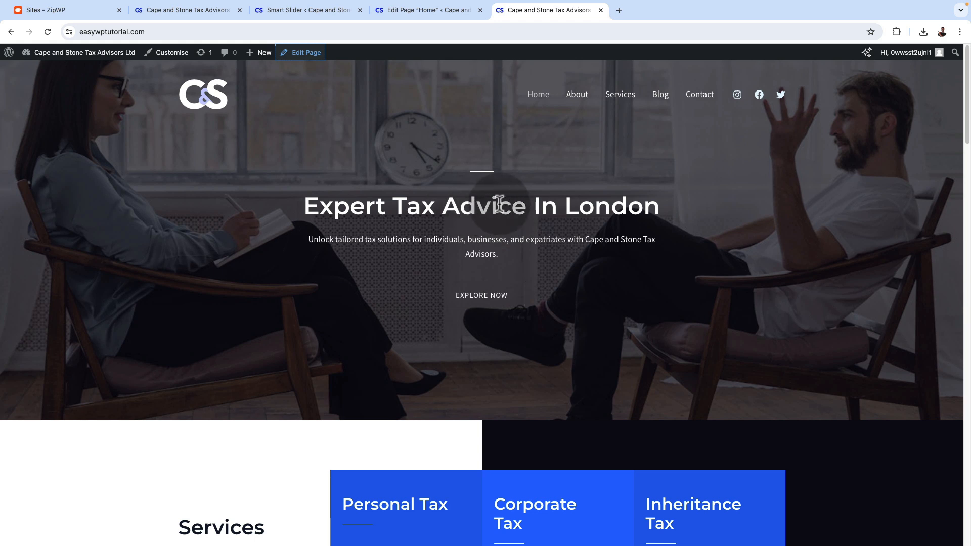
left_click(306, 10)
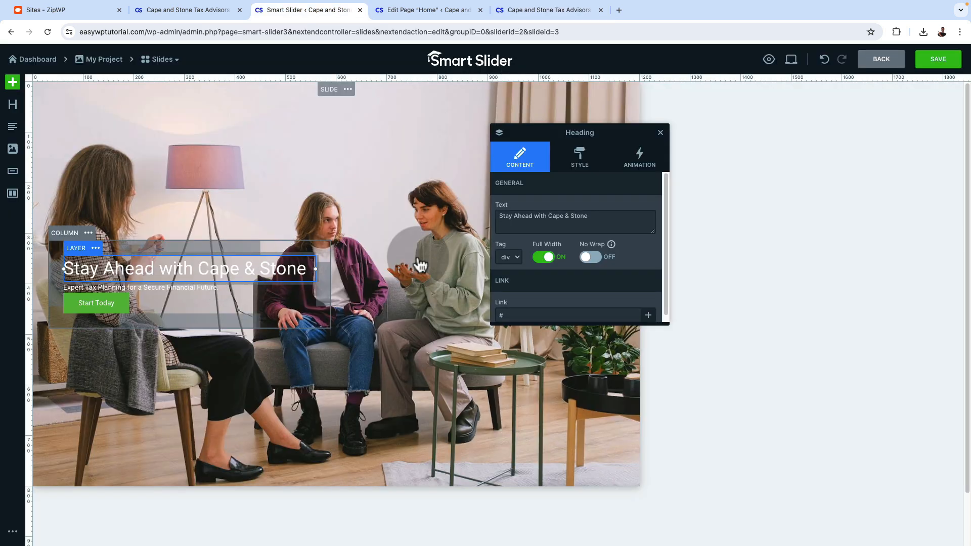
left_click(585, 166)
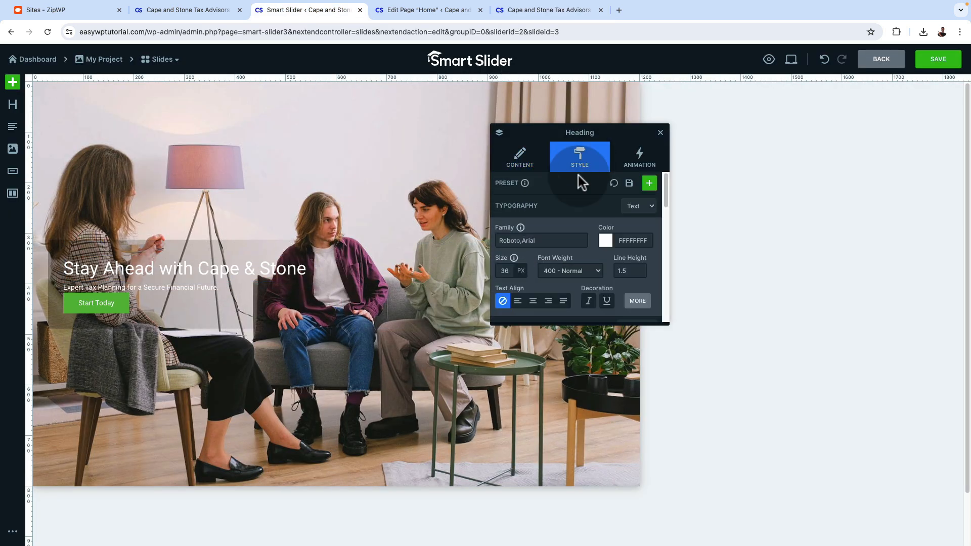
left_click(542, 240)
scroll(548, 268, "down", 5)
scroll(550, 271, "down", 5)
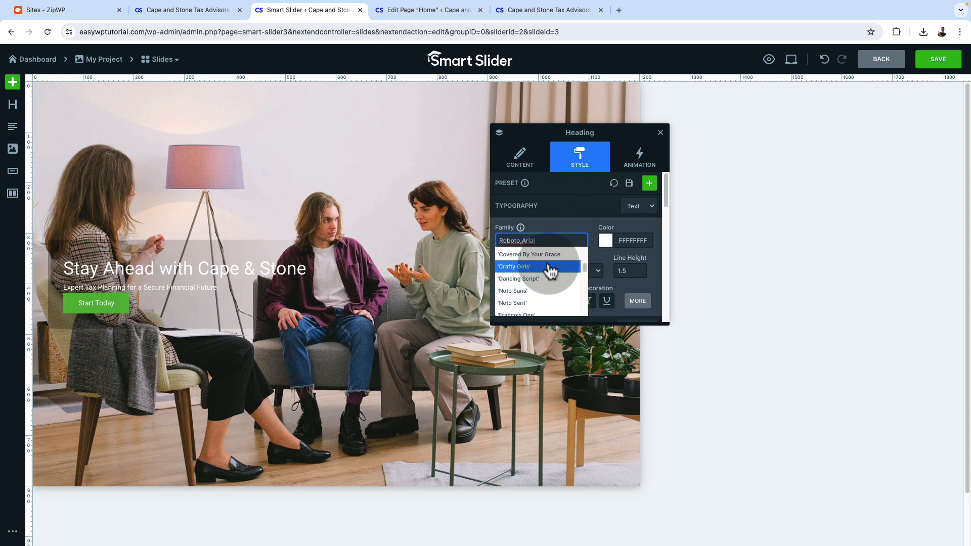
scroll(550, 271, "up", 3)
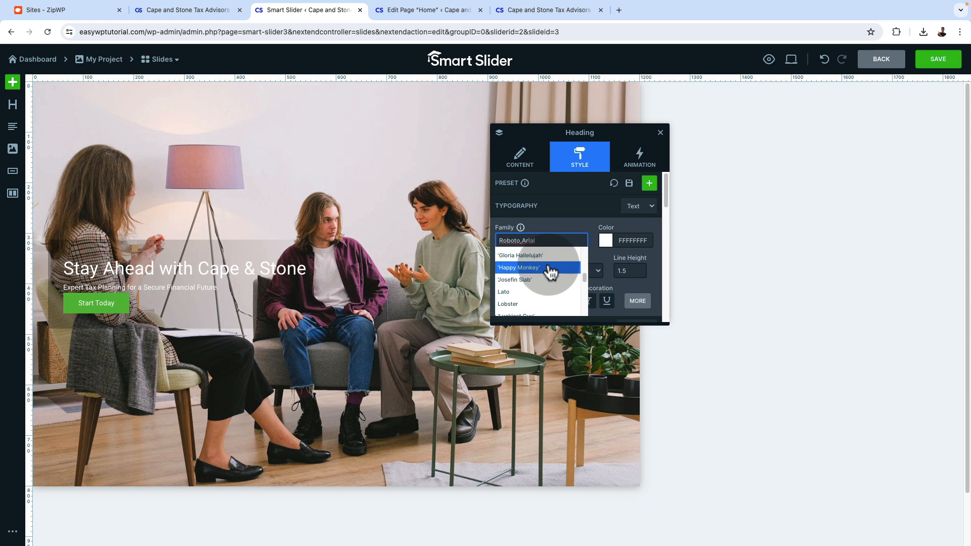
left_click(541, 280)
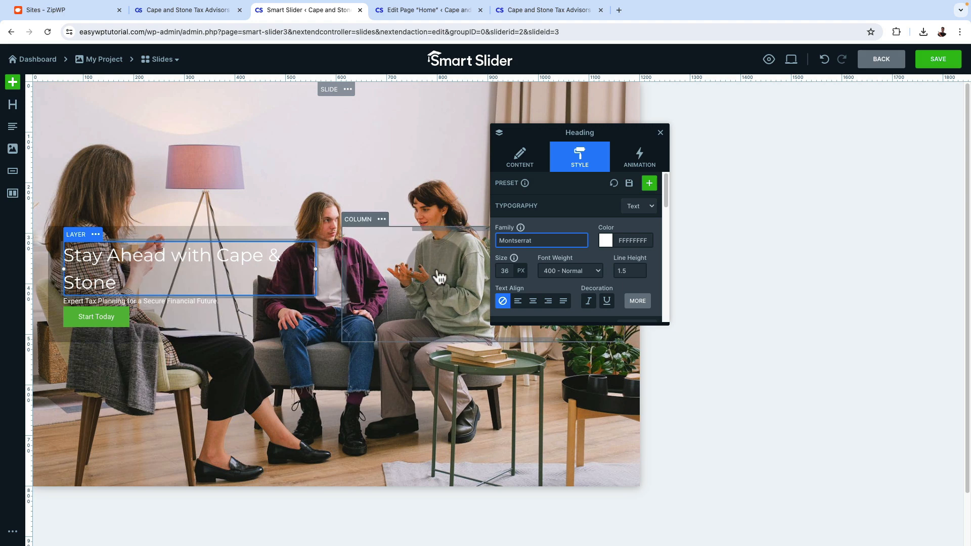
Set the slide heading's font size to 45 px and its line height to 1.2
mouse_move(506, 269)
mouse_move(512, 289)
left_mouse_down()
mouse_move(525, 289)
mouse_move(510, 291)
left_mouse_up()
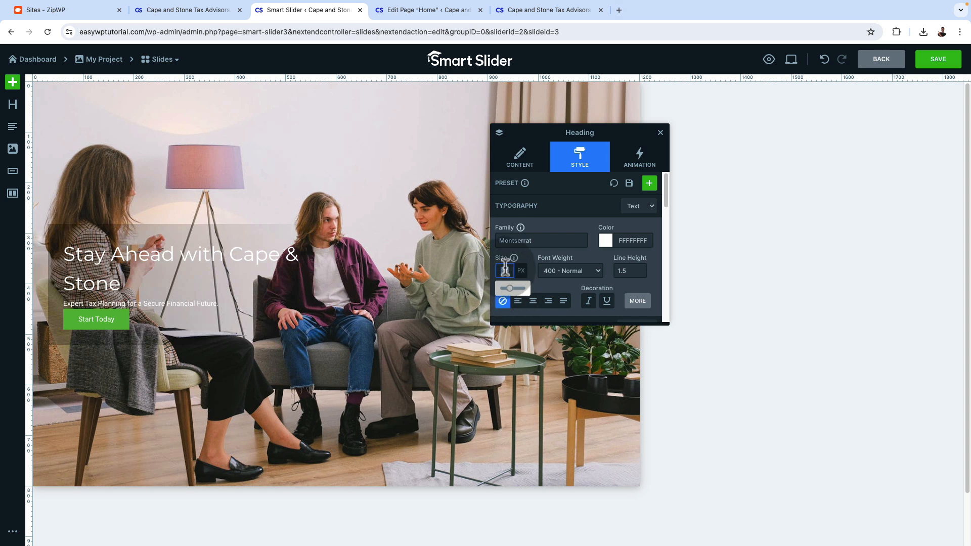
type("45")
left_click(539, 269)
left_click(530, 267)
left_click(623, 272)
left_click(635, 219)
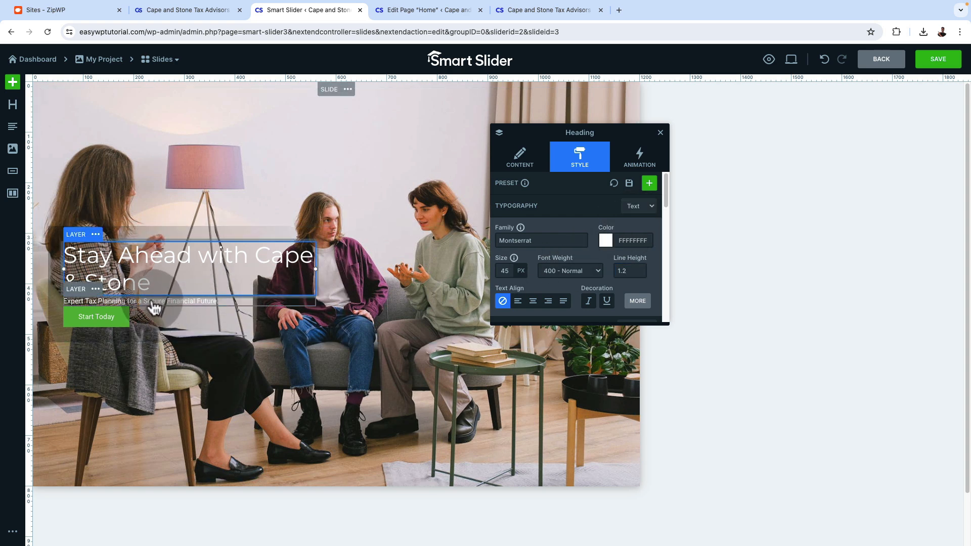
Set the paragraph below the heading to Montserrat at 18 px
left_click(154, 306)
left_click(536, 241)
scroll(528, 308, "down", 2)
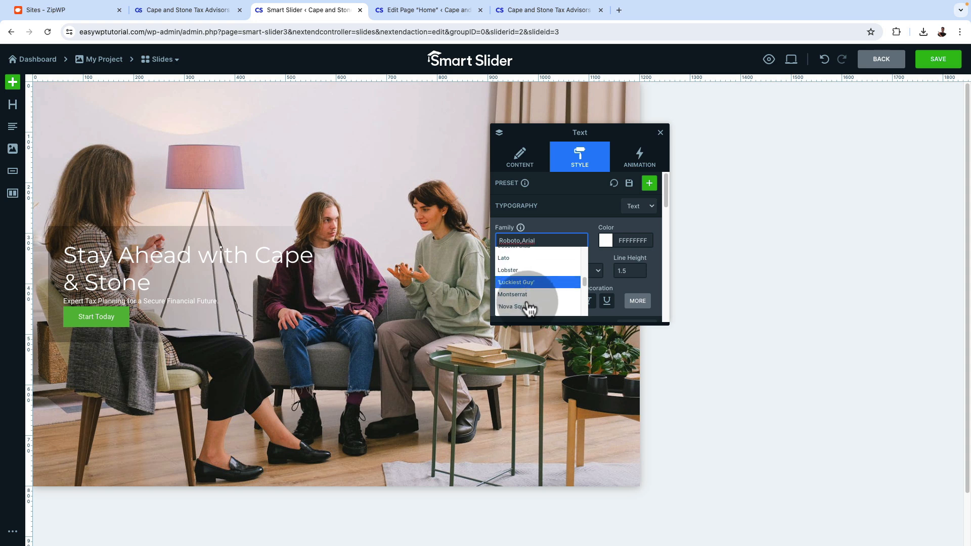
left_click(527, 302)
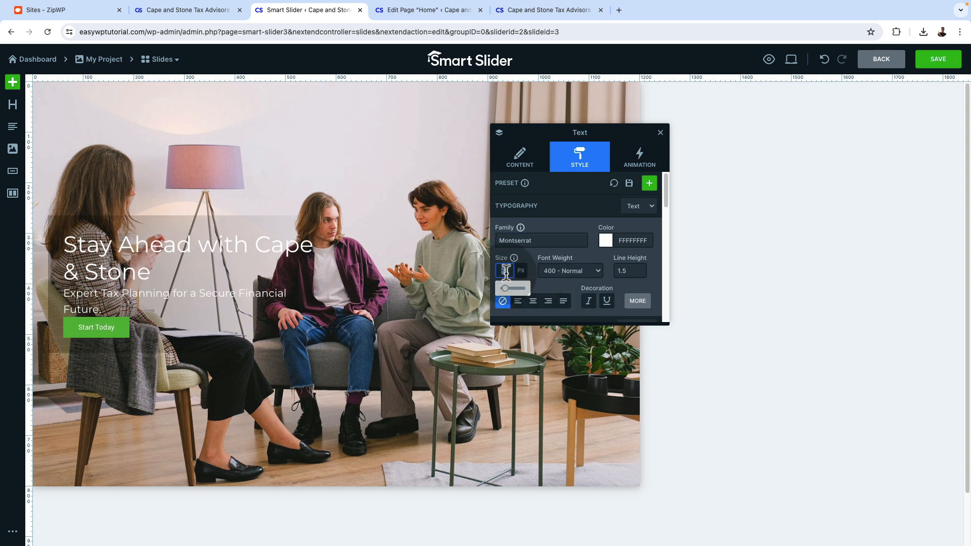
type("18")
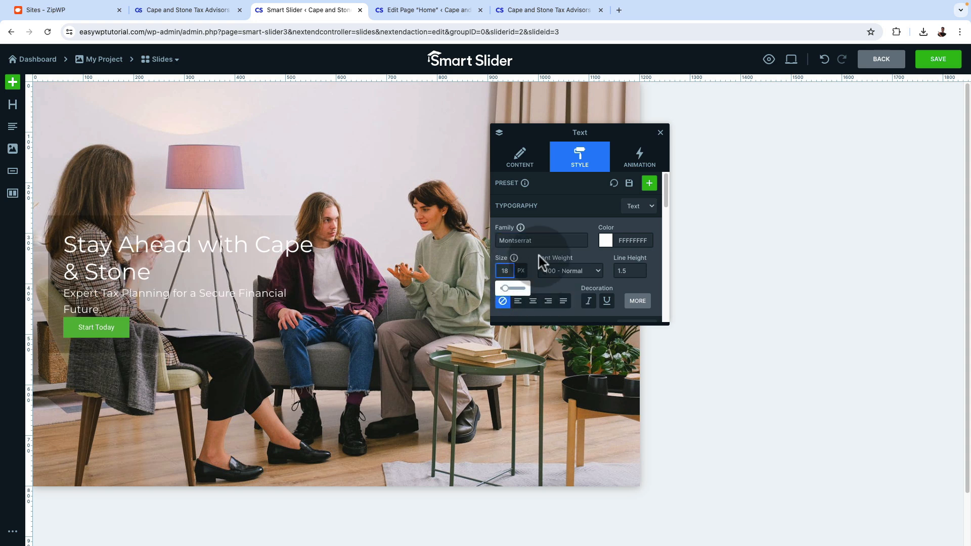
left_click(527, 258)
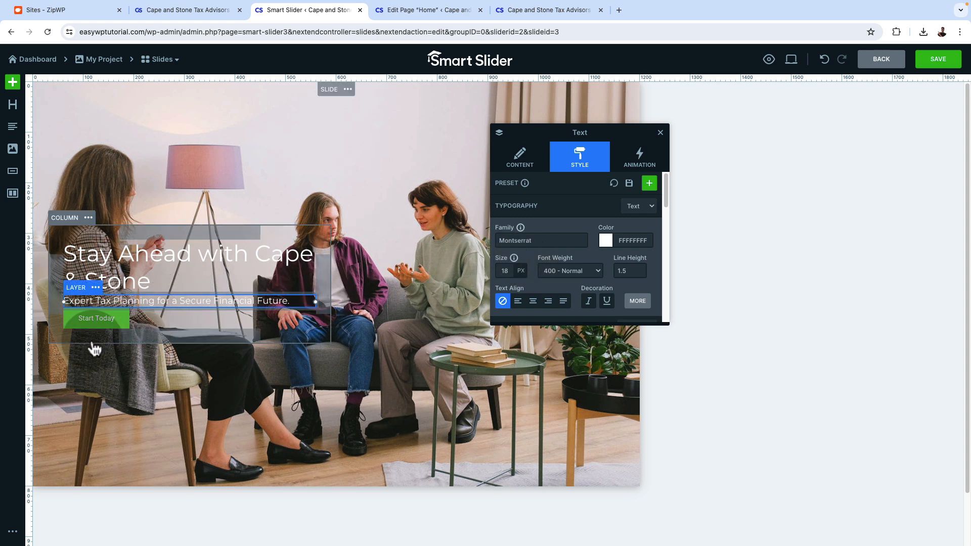
Set the Start Today button's text to Montserrat at 18 px
left_click(99, 320)
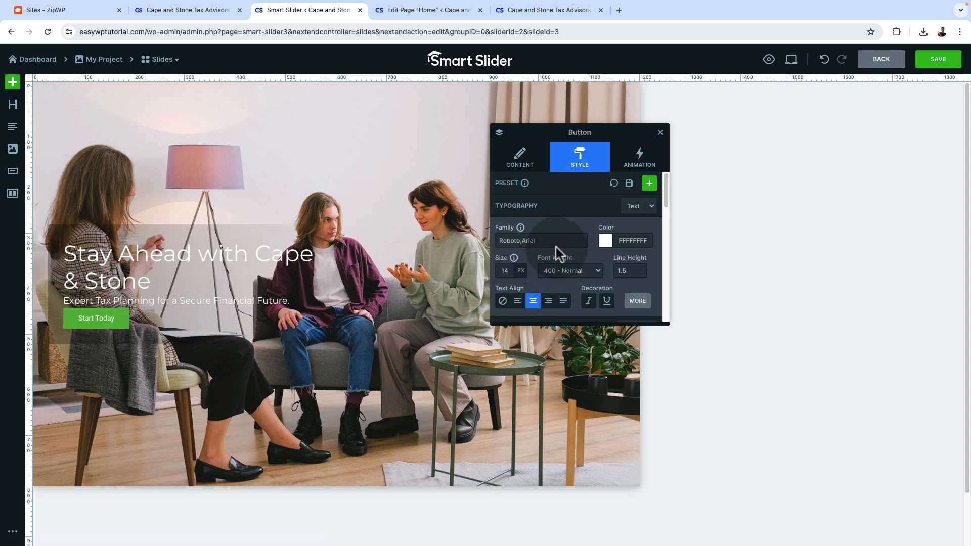
double_click(536, 239)
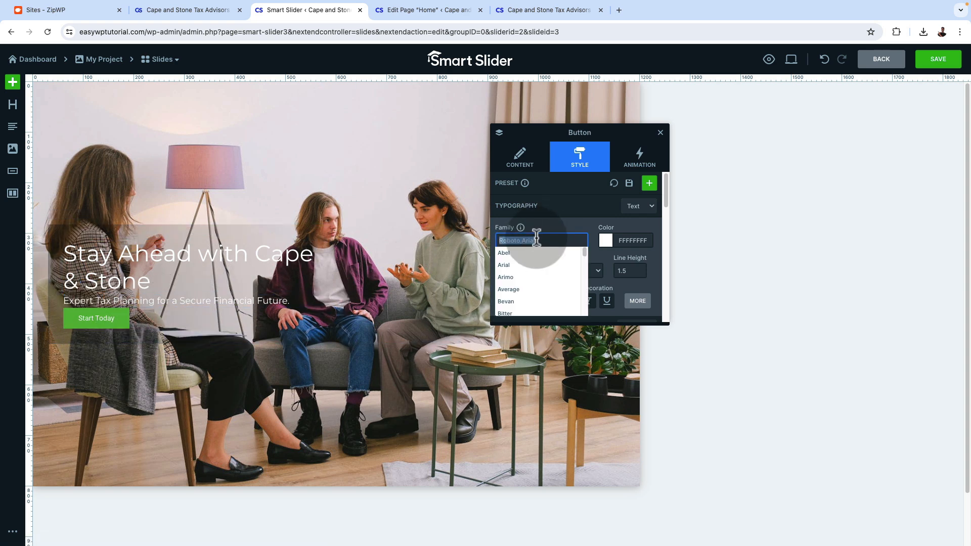
type("mont")
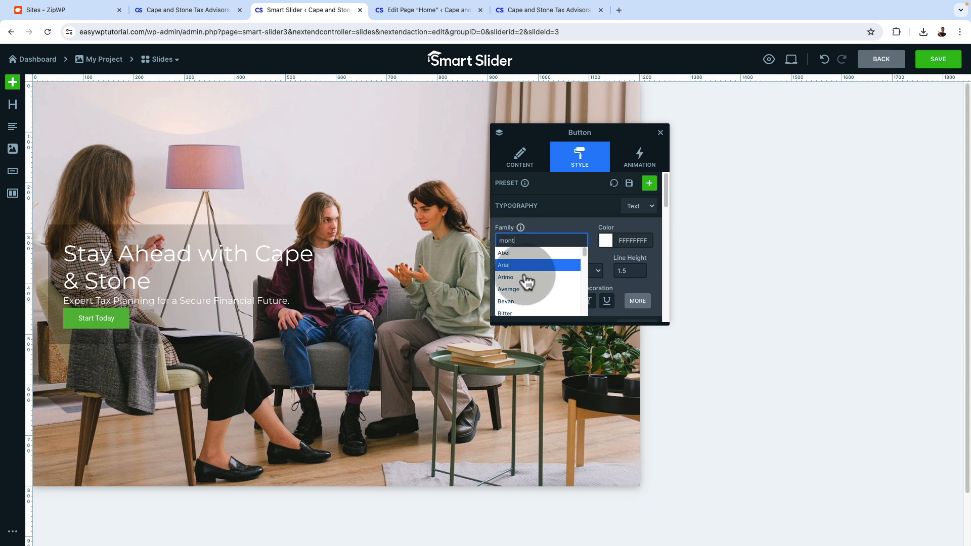
left_click(535, 293)
mouse_move(508, 273)
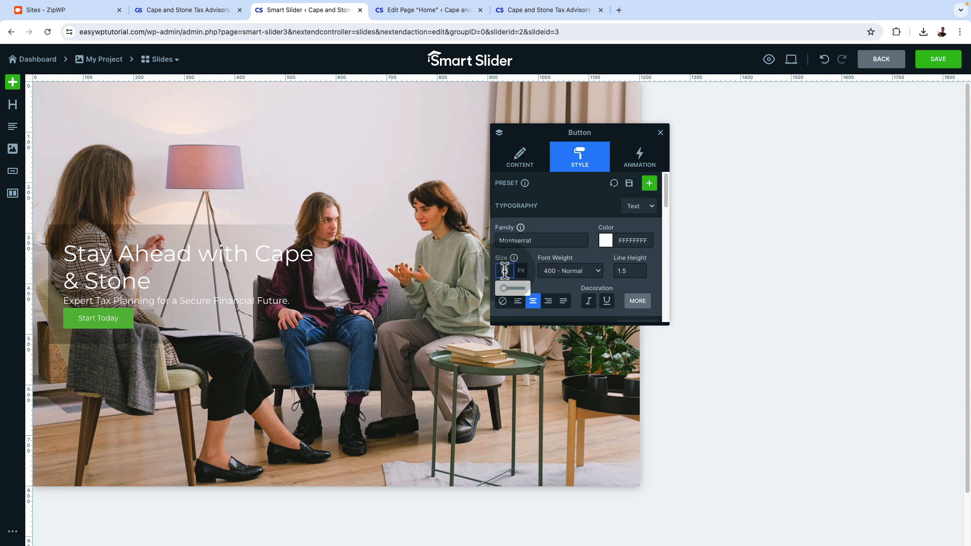
type("18")
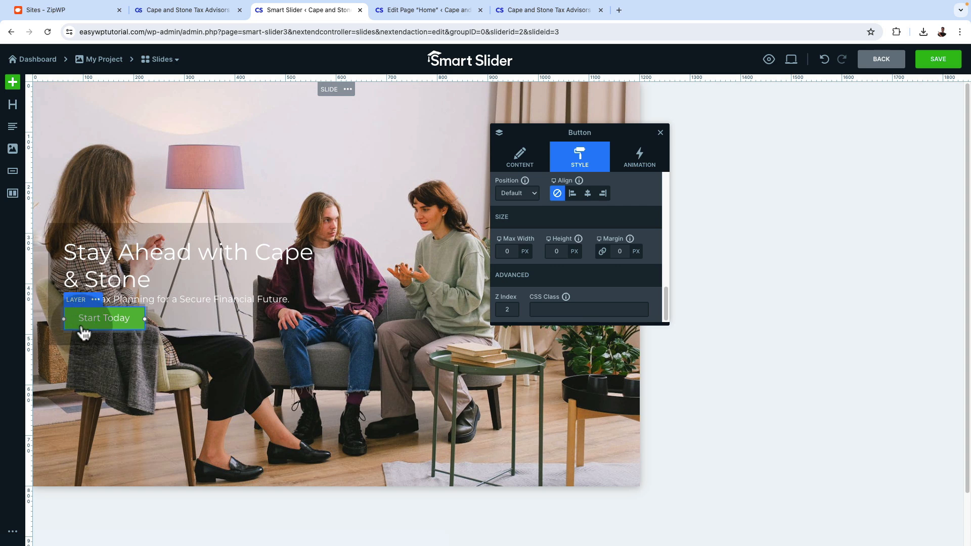
Sample the blue of the service boxes on the live homepage and use it as the Start Today button's background color
left_click(589, 173)
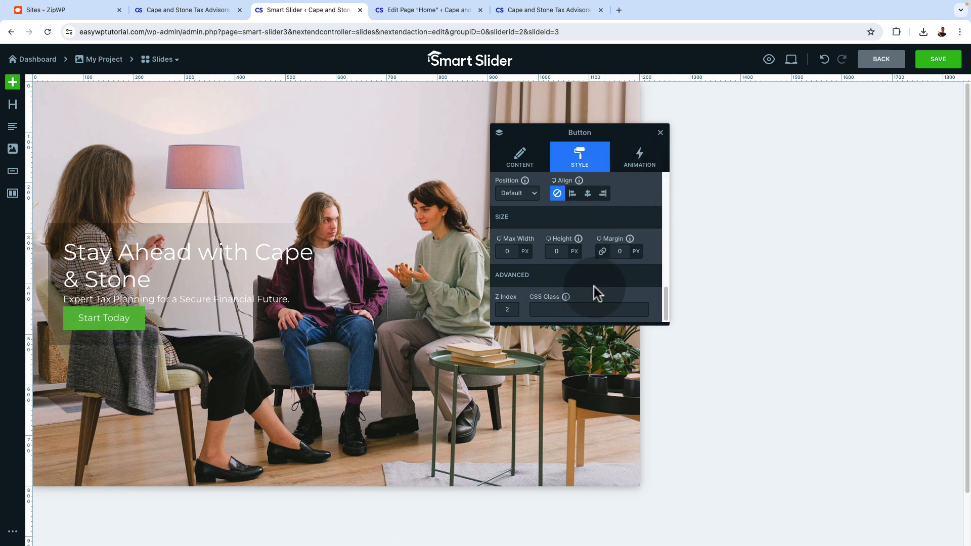
scroll(594, 273, "up", 5)
scroll(564, 236, "down", 5)
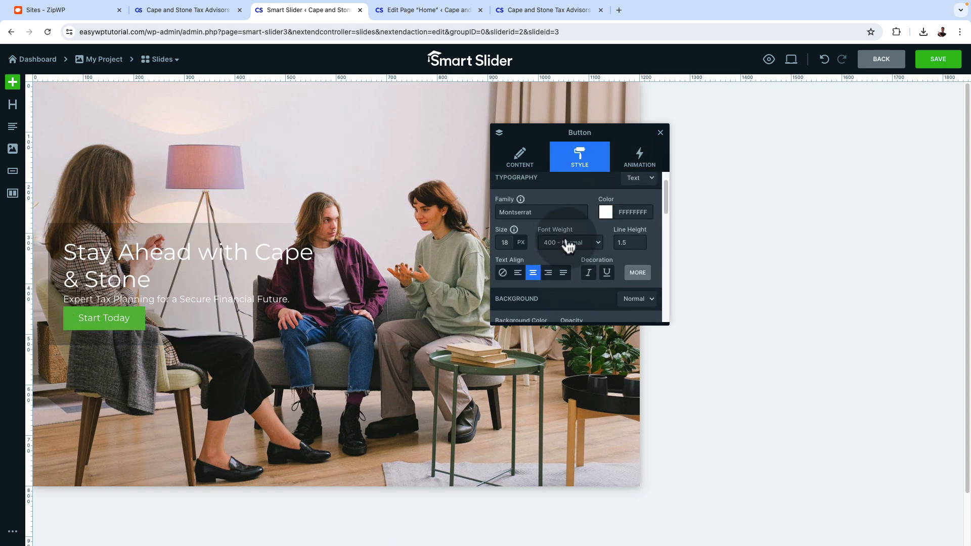
scroll(565, 237, "up", 2)
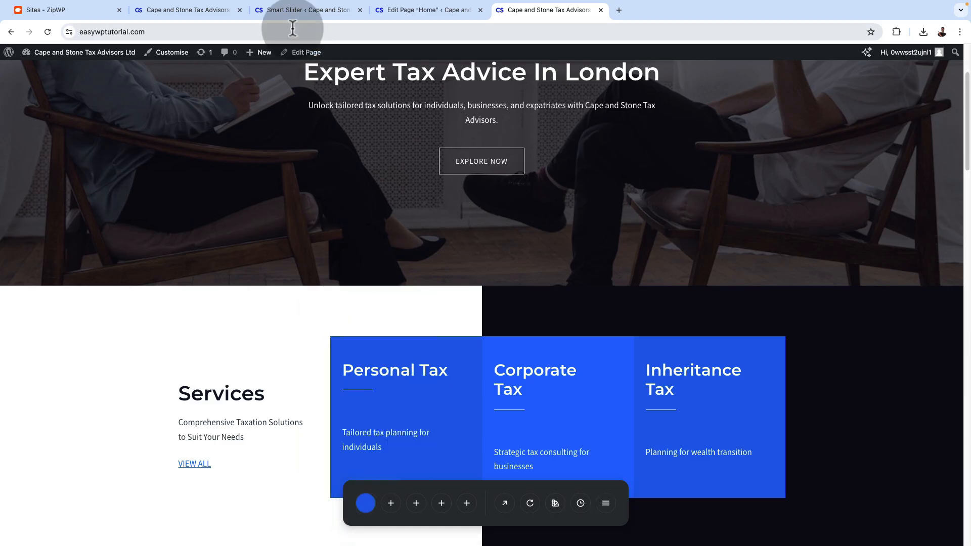
left_click(281, 11)
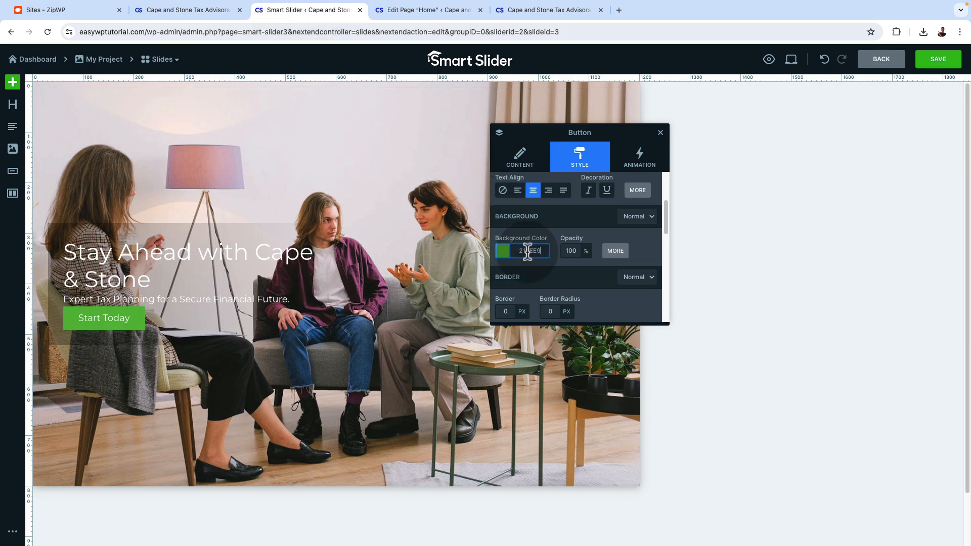
Set the paragraph layer's line height to 2, add a little space around it, and save the slide
left_click(170, 299)
mouse_move(170, 316)
left_mouse_down()
mouse_move(171, 339)
mouse_move(170, 315)
left_mouse_up()
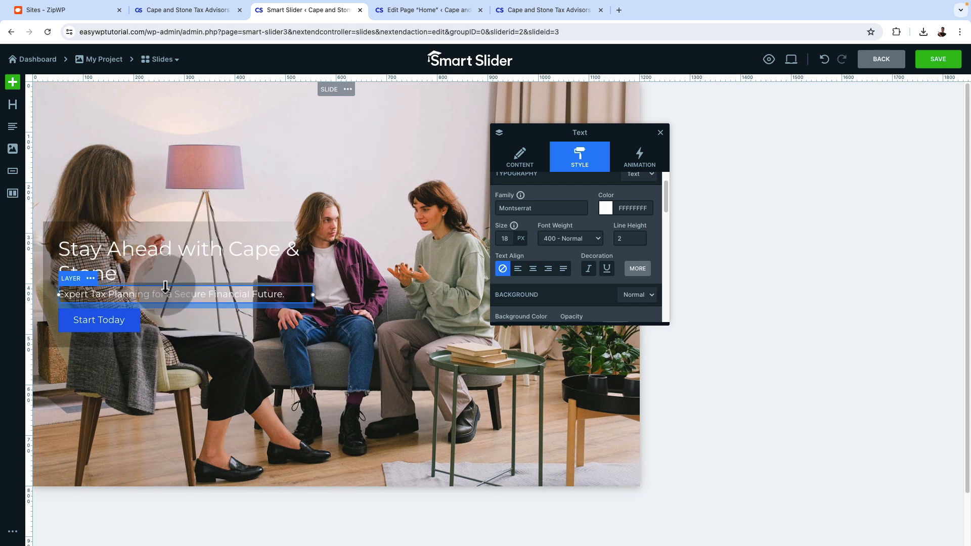
left_click_drag(165, 284, 166, 290)
left_click(936, 60)
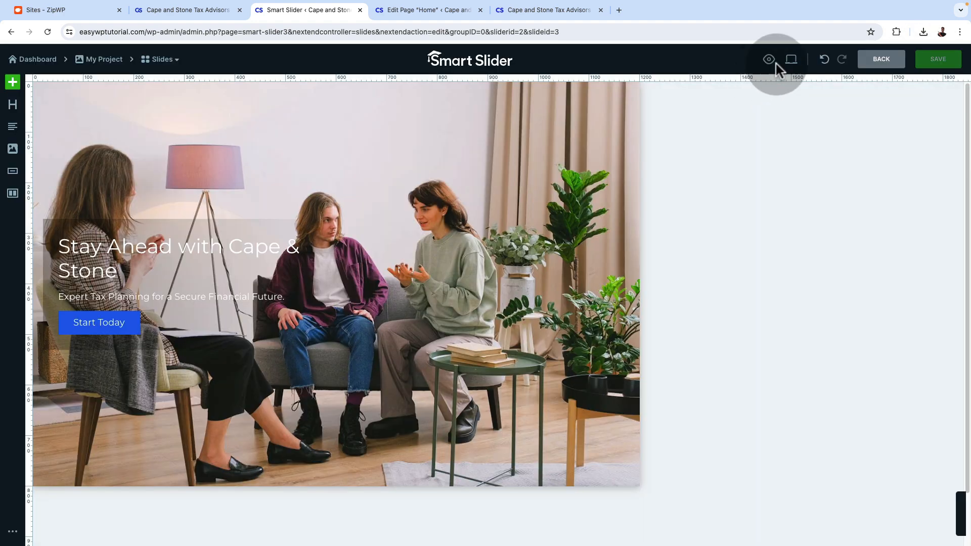
Preview the slide in its desktop state and return to the editor
left_click(771, 61)
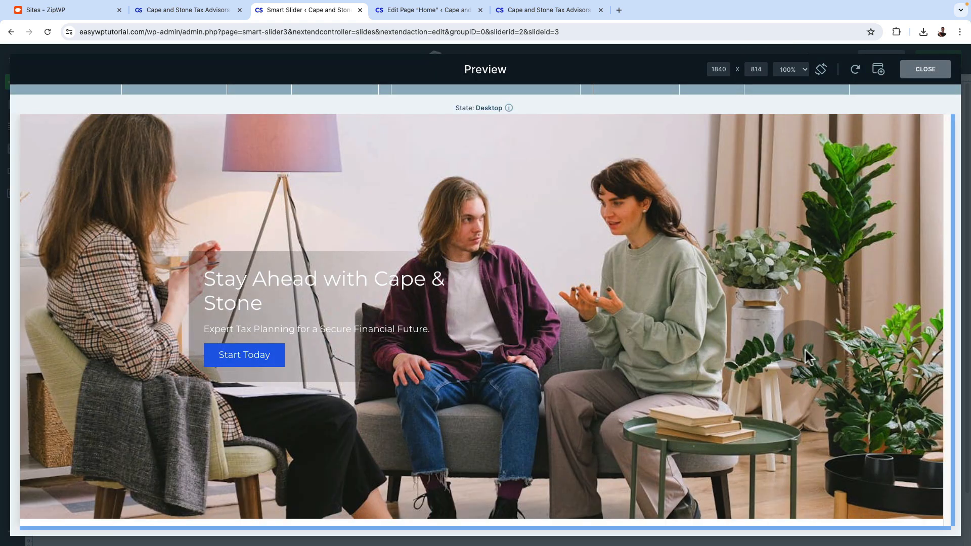
left_click(915, 70)
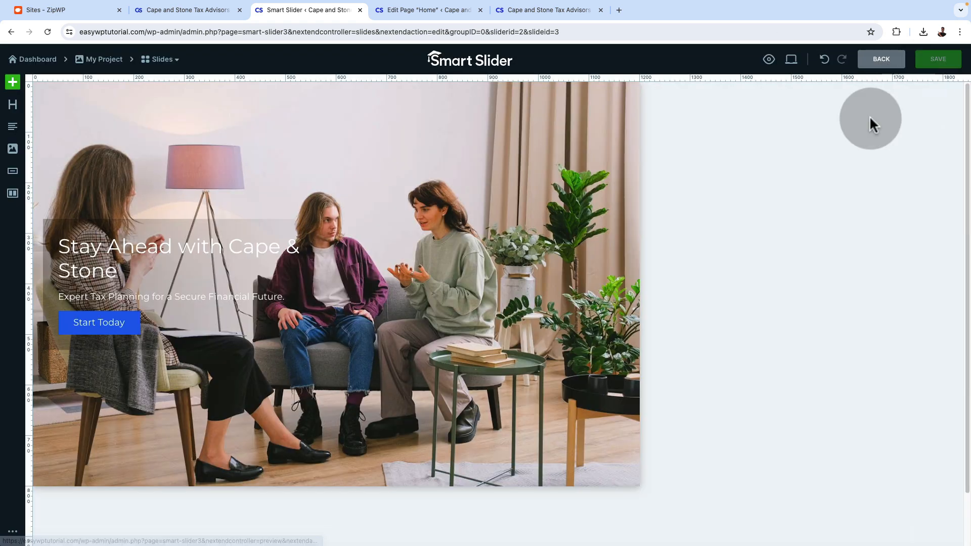
left_click(638, 190)
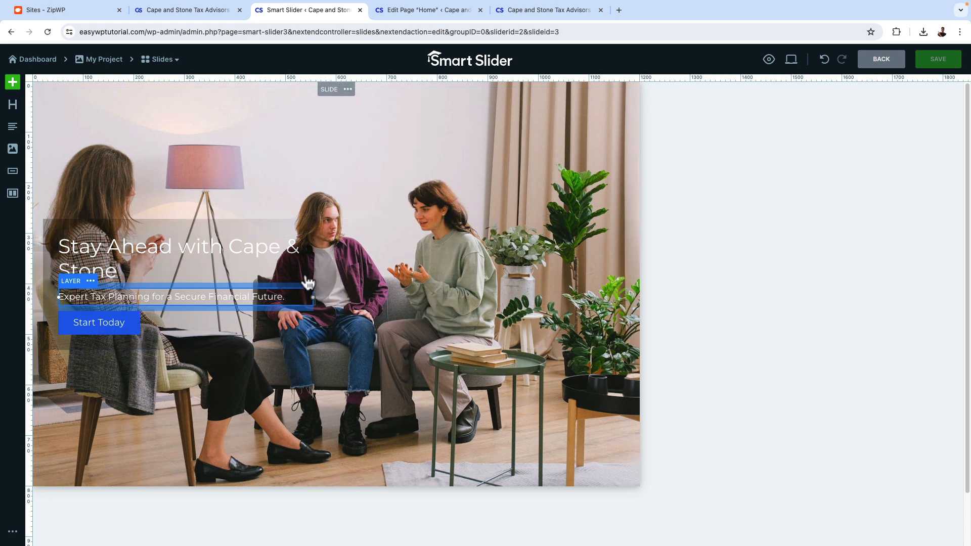
Duplicate the "Stay Ahead with Cape & Stone" slide
left_click(162, 60)
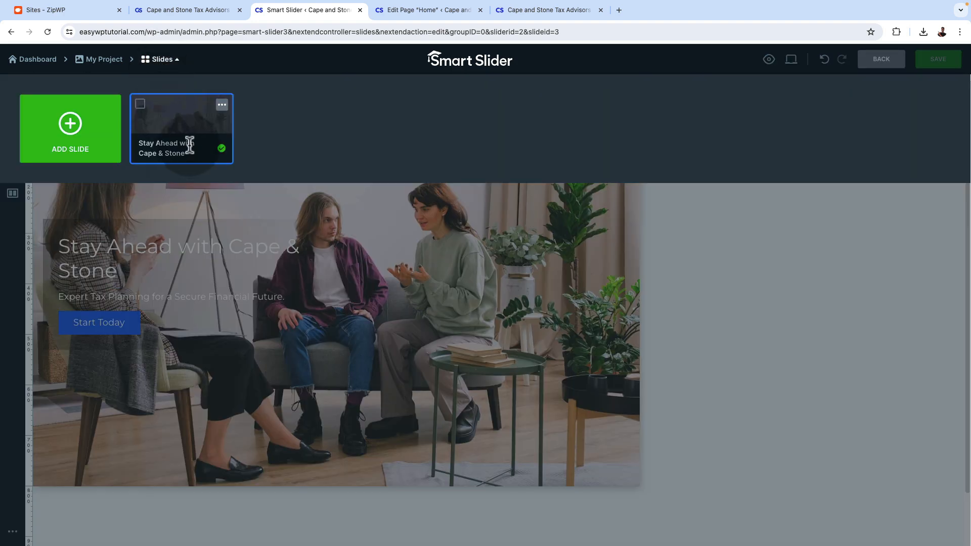
left_click(221, 104)
left_click(204, 126)
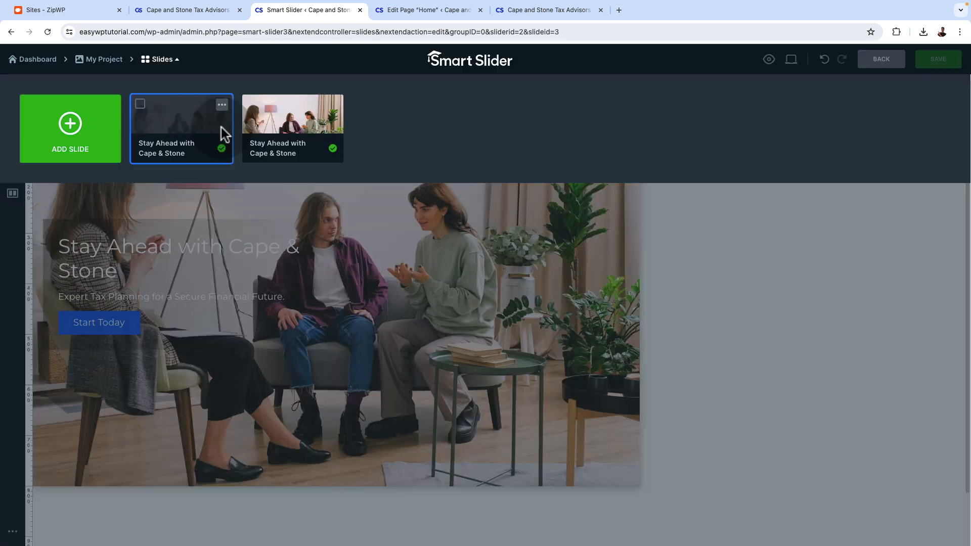
Open the duplicated slide and replace its background with the close-up photo of clasped hands in a consultation
left_click(292, 116)
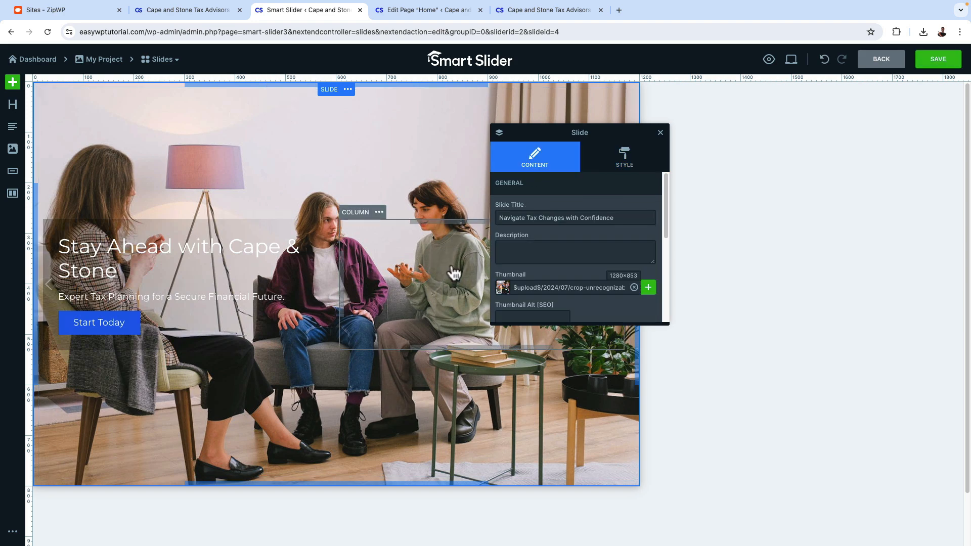
left_click(624, 157)
scroll(593, 272, "down", 2)
scroll(592, 272, "up", 2)
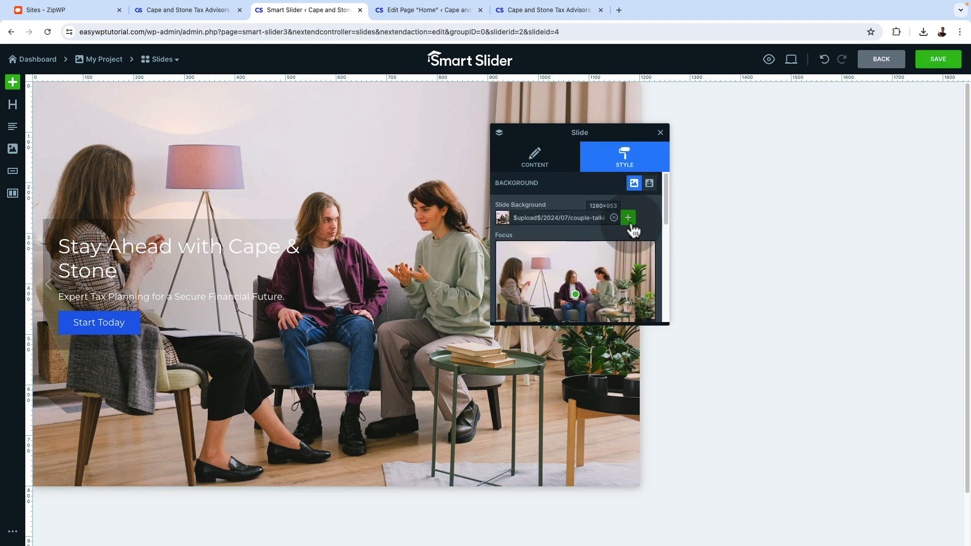
left_click(627, 219)
left_click(674, 256)
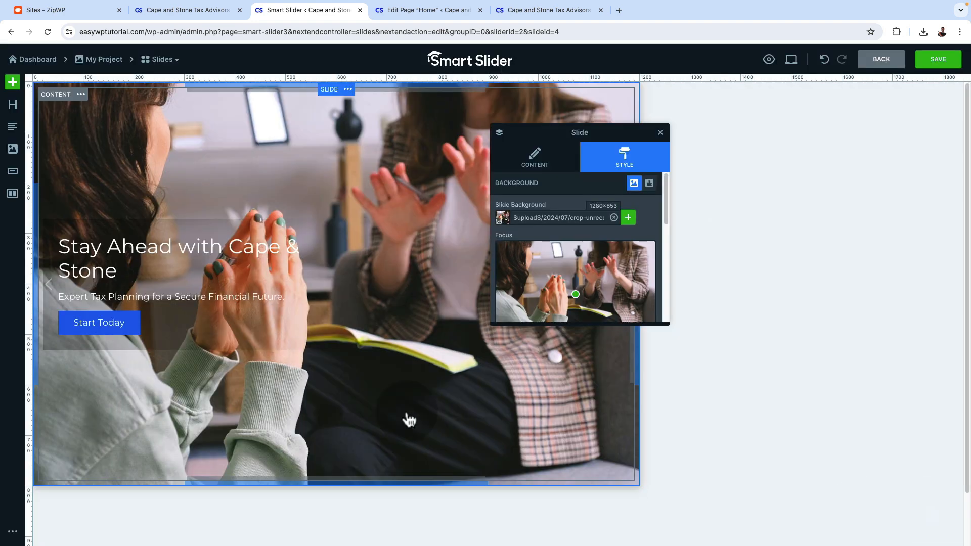
Change the slide's heading to "Navigate Tax Changes with Confidence" and its text to "Understand the Latest Tax Updates and What They Mean for You"
left_click(177, 256)
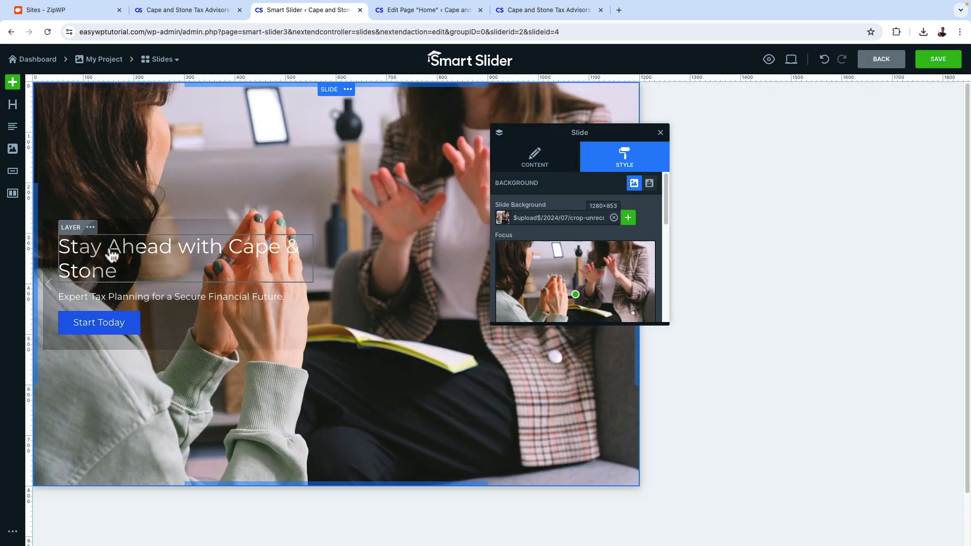
triple_click(572, 216)
type("Navigate Tax Changes with Confidence")
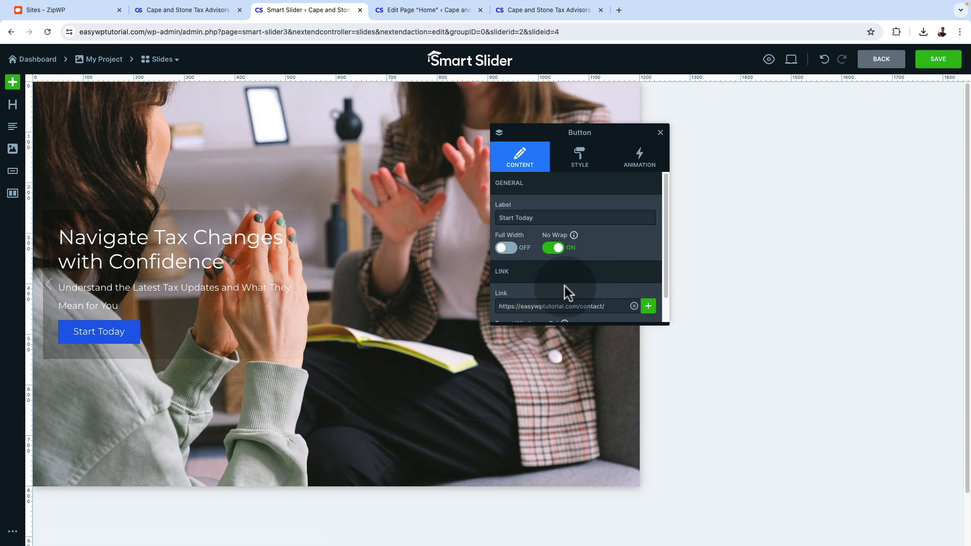
Change the slide button's label to "Read Our Guide" and save the slide
scroll(568, 292, "down", 1)
double_click(520, 190)
type("Read Our Guide")
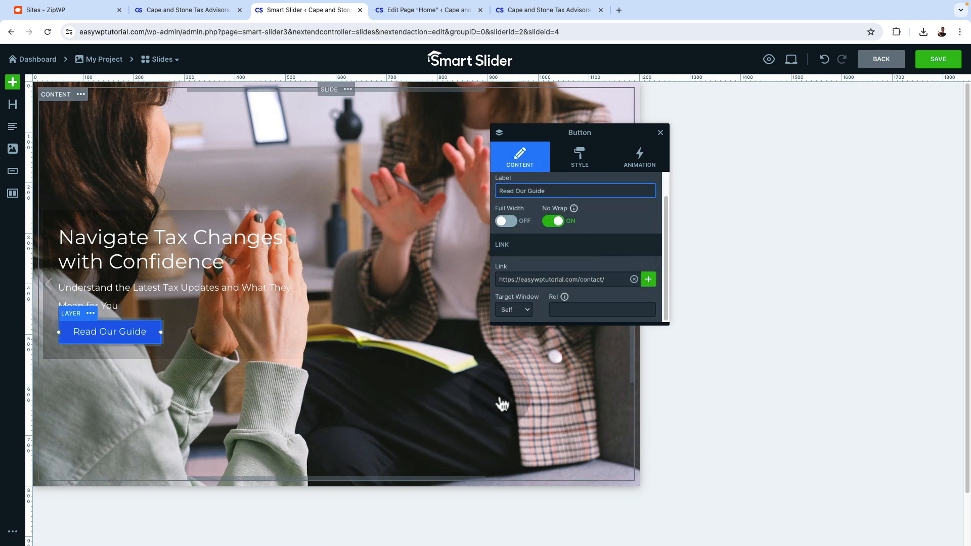
left_click(661, 133)
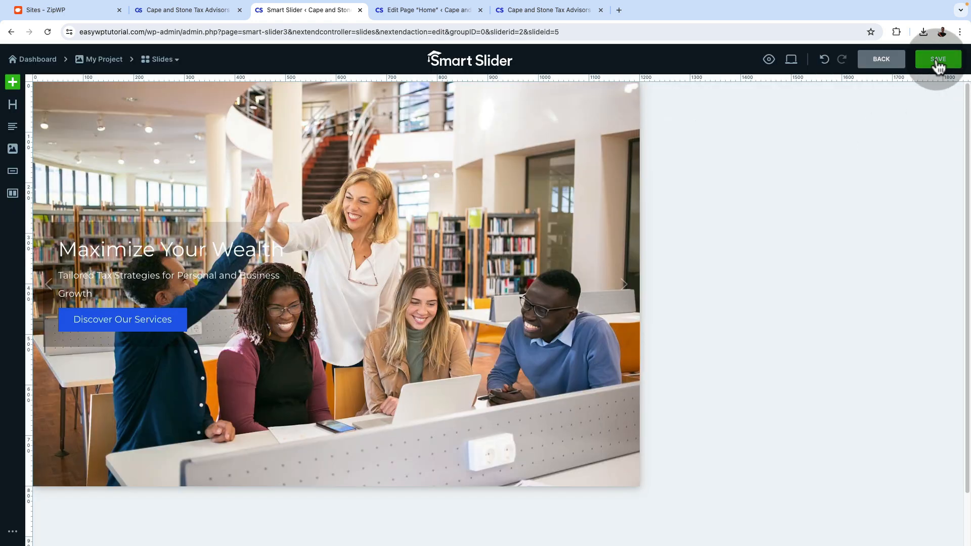
left_click(938, 61)
Add a third slide headed "Maximize Your Wealth" with the text "Tailored Tax Strategies for Personal and Business Growth" and a "Discover Our Services" button
left_click(481, 162)
left_click(419, 166)
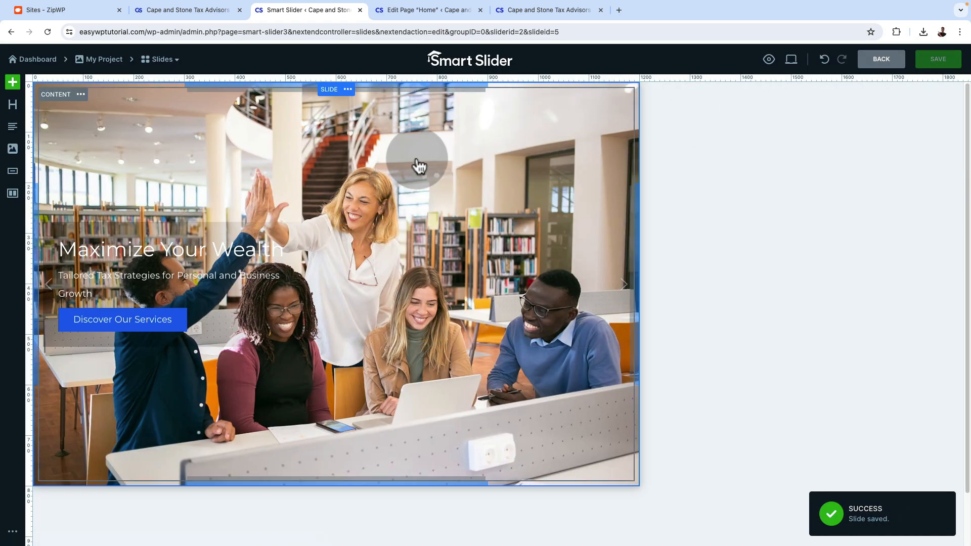
left_click(170, 60)
left_click(293, 111)
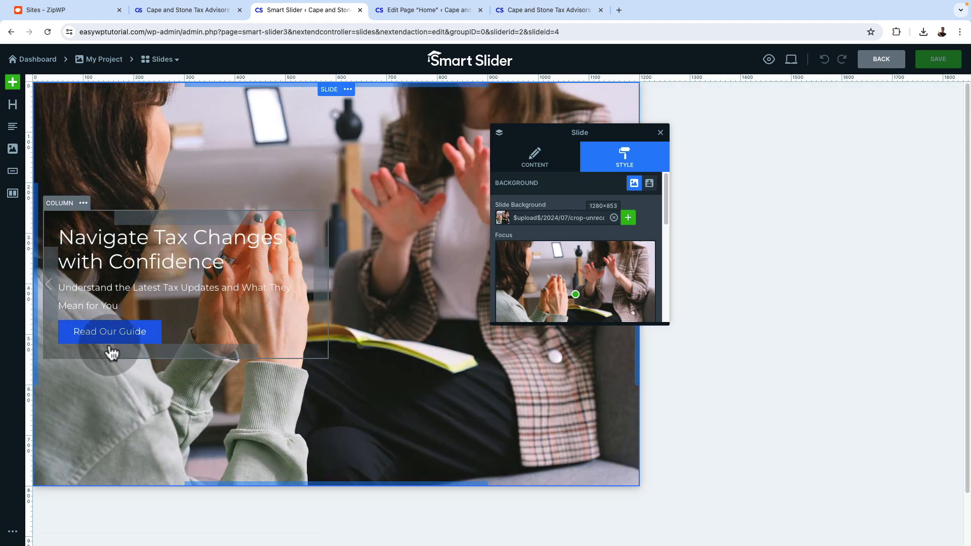
left_click(105, 337)
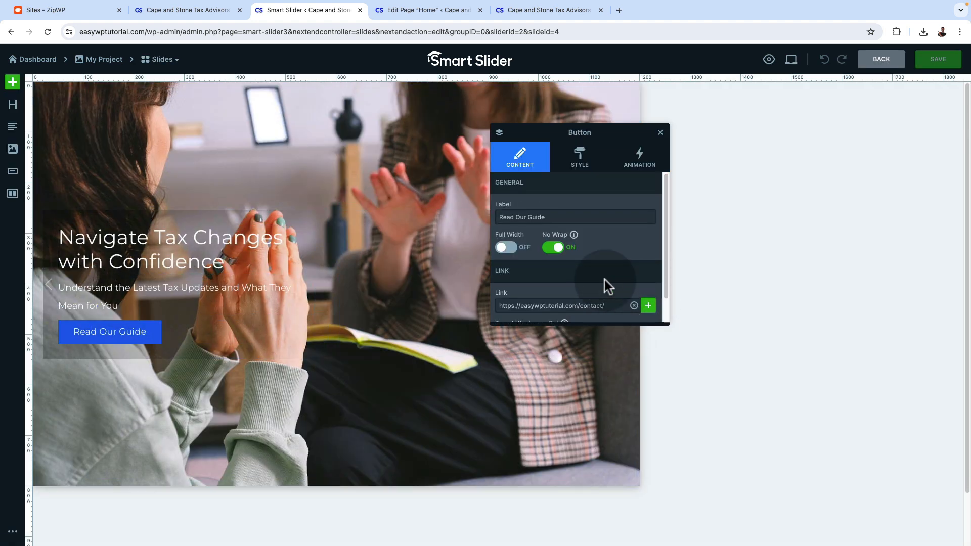
scroll(604, 282, "down", 1)
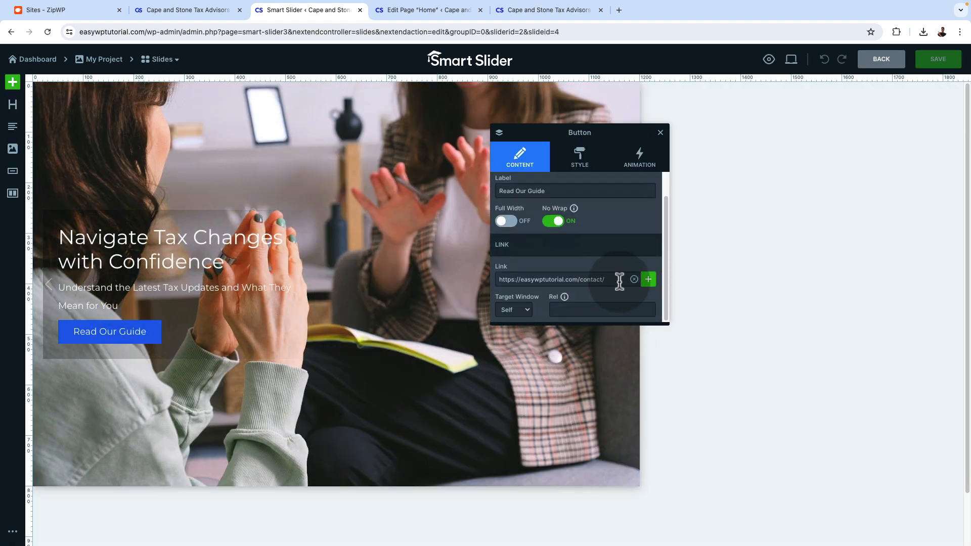
left_click(647, 280)
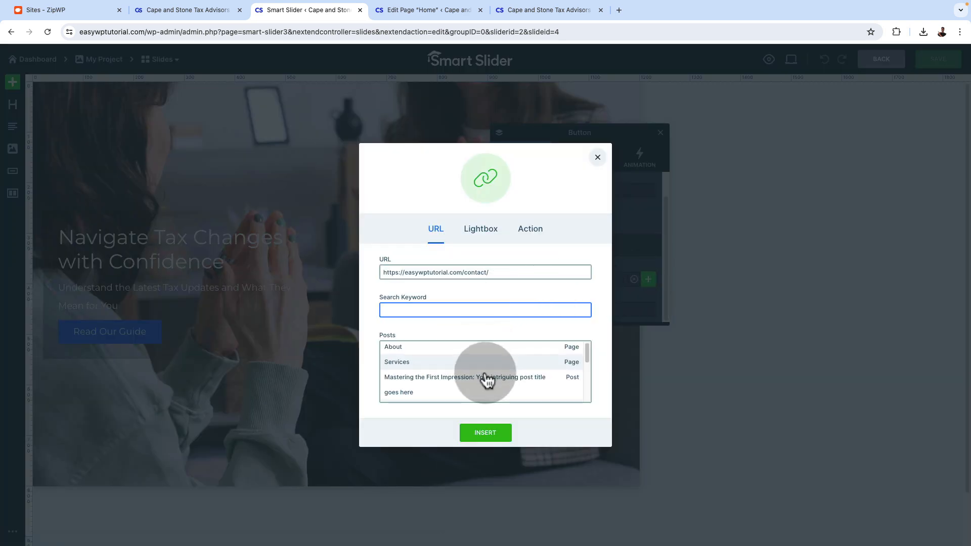
scroll(487, 380, "down", 1)
scroll(488, 380, "down", 2)
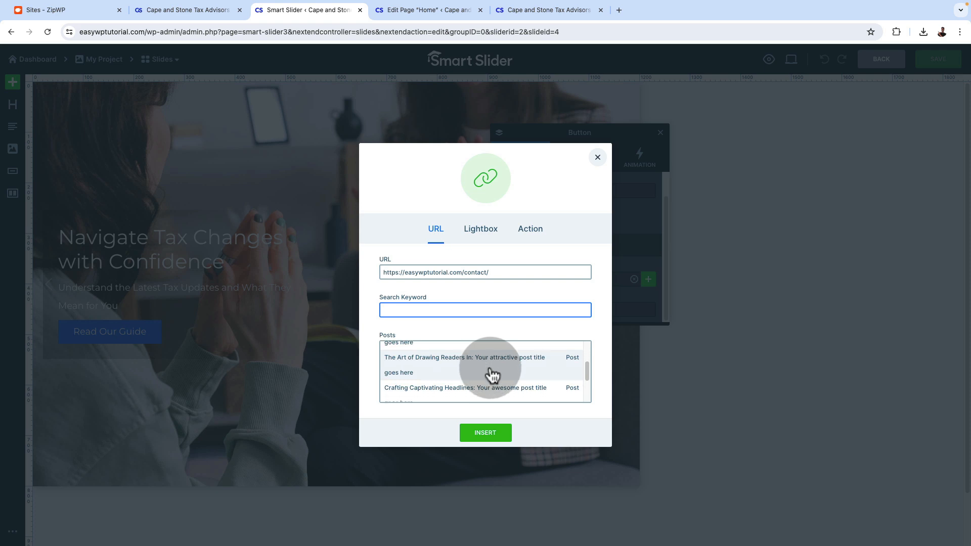
scroll(491, 375, "down", 2)
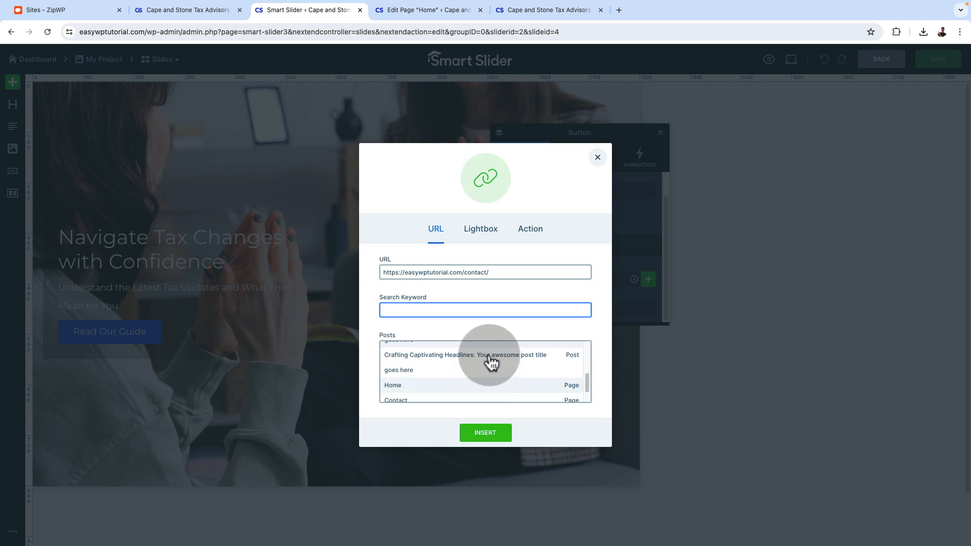
scroll(490, 361, "up", 5)
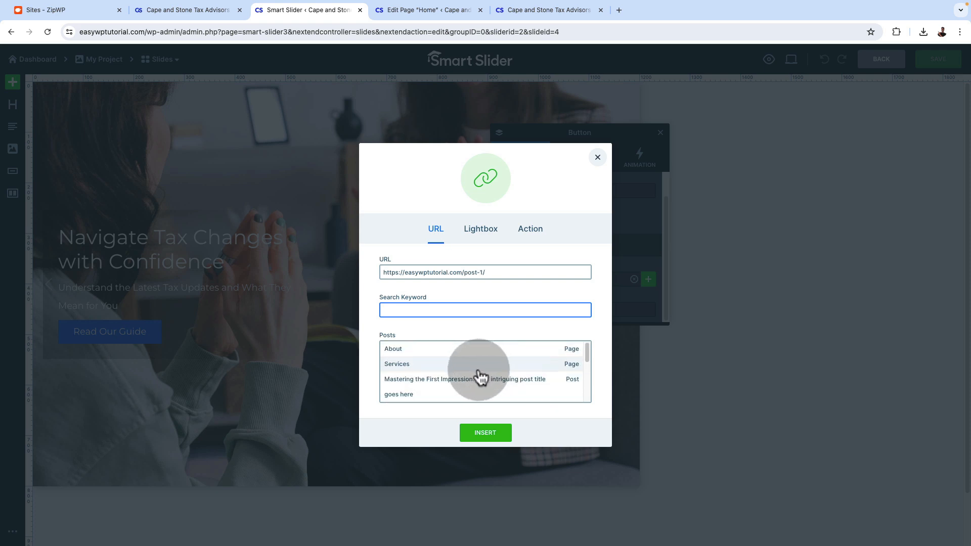
left_click(484, 433)
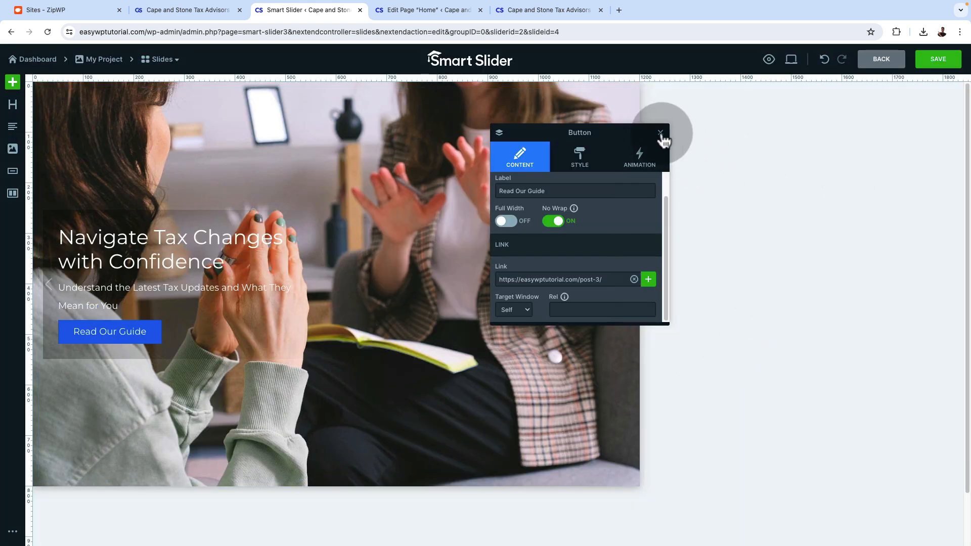
left_click(659, 132)
left_click(936, 60)
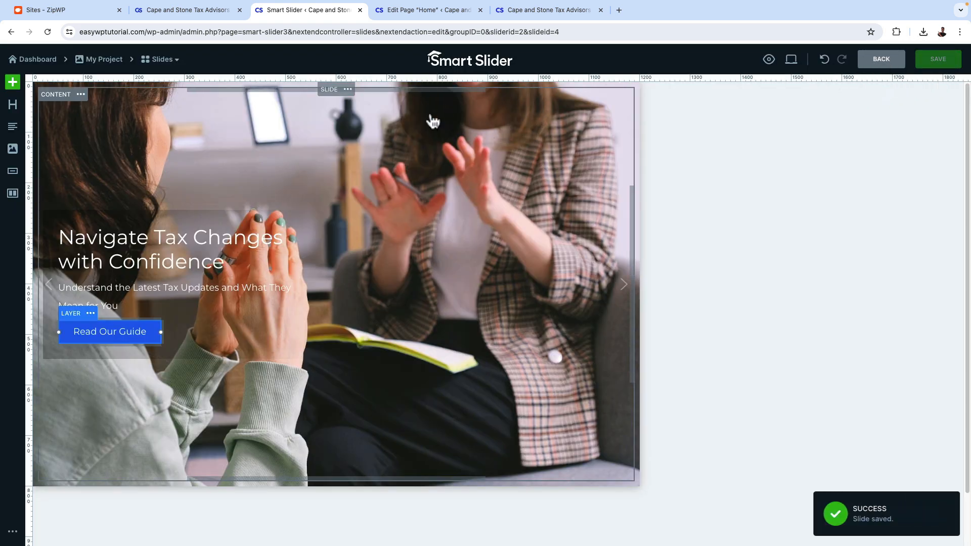
Switch to the Home page editor and reload it
left_click(404, 10)
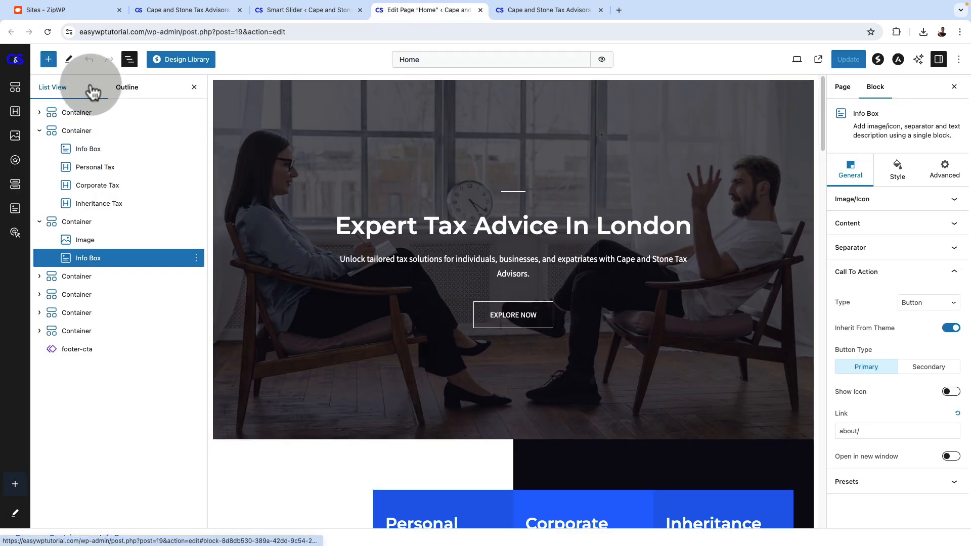
scroll(455, 303, "down", 5)
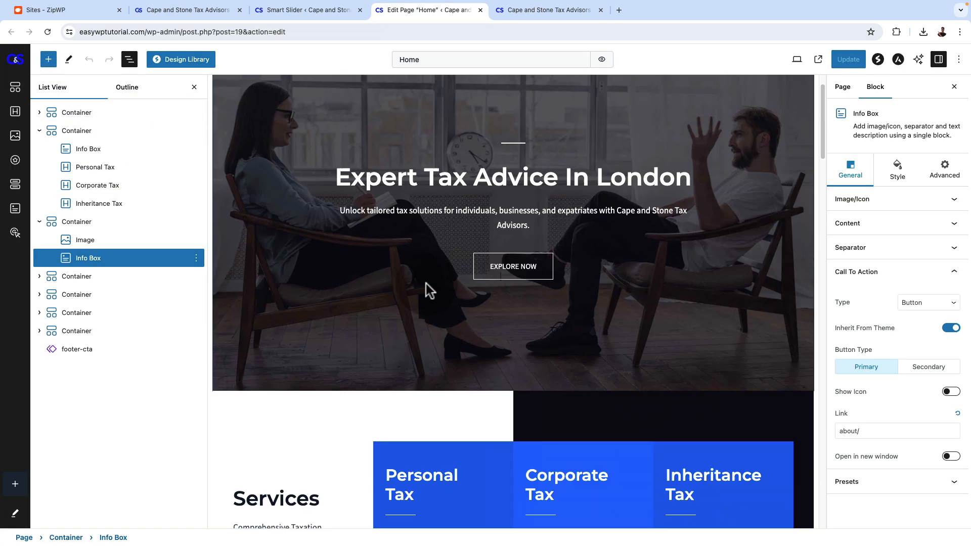
scroll(447, 296, "up", 5)
left_click(47, 32)
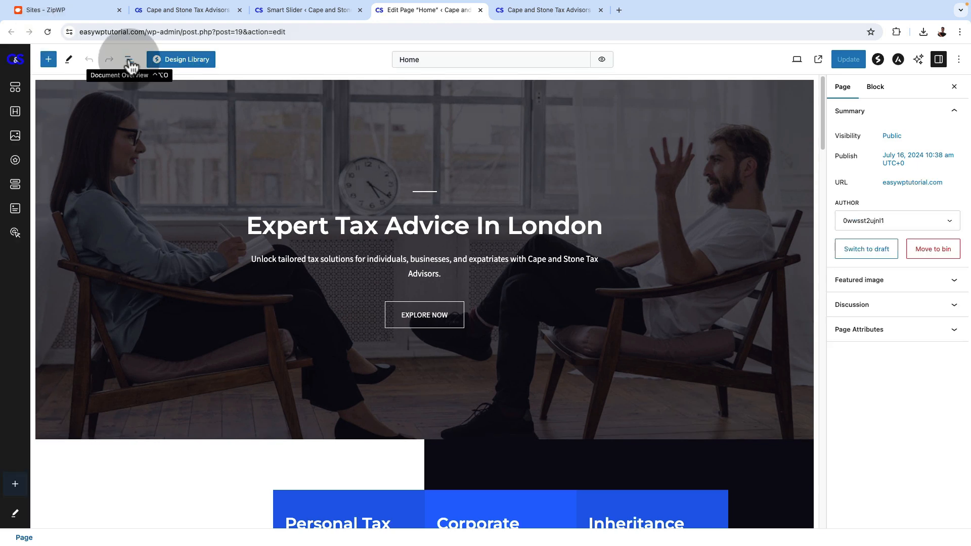
left_click(131, 64)
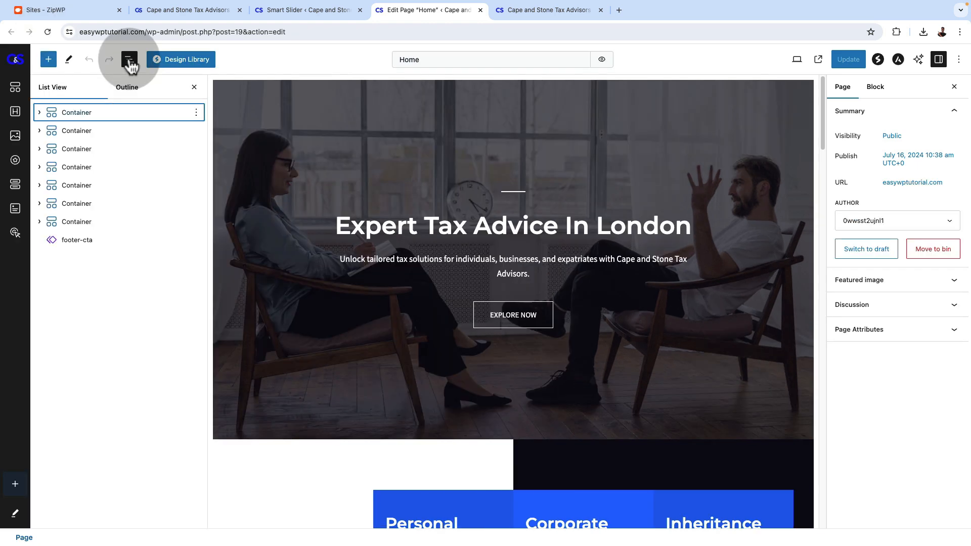
Insert a Smart Slider 3 block on the Home page and assign the "My project" slider to it
left_click(48, 60)
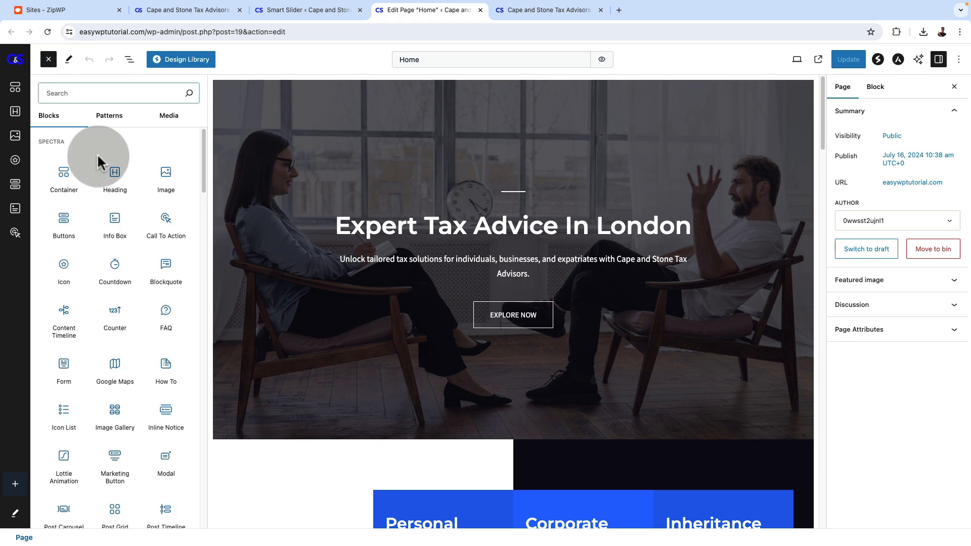
type("slid")
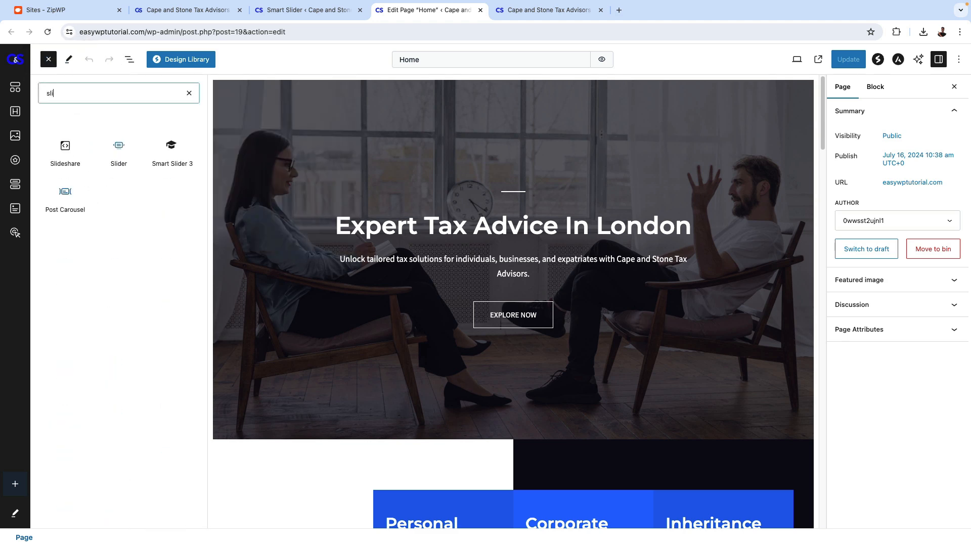
left_click(170, 156)
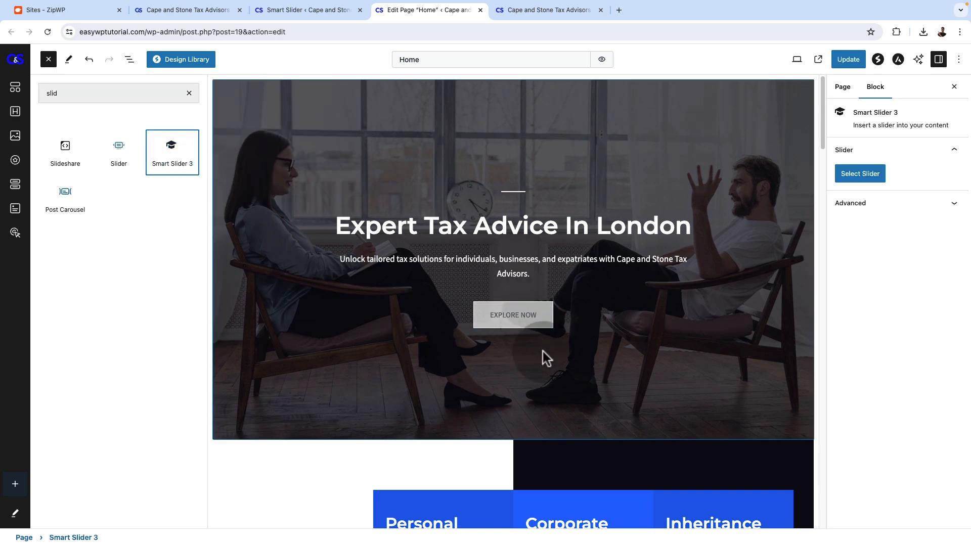
scroll(541, 343, "down", 10)
scroll(541, 350, "down", 15)
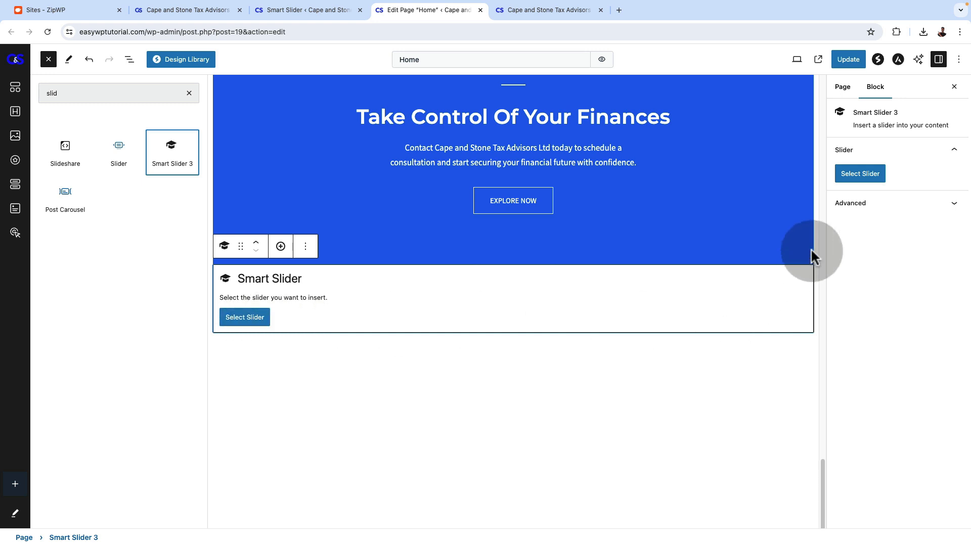
left_click(862, 175)
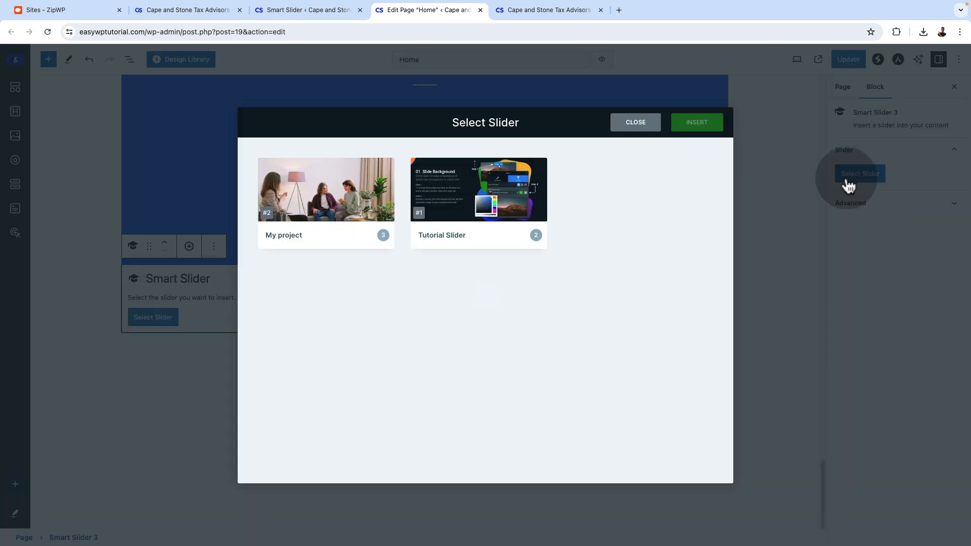
left_click(293, 235)
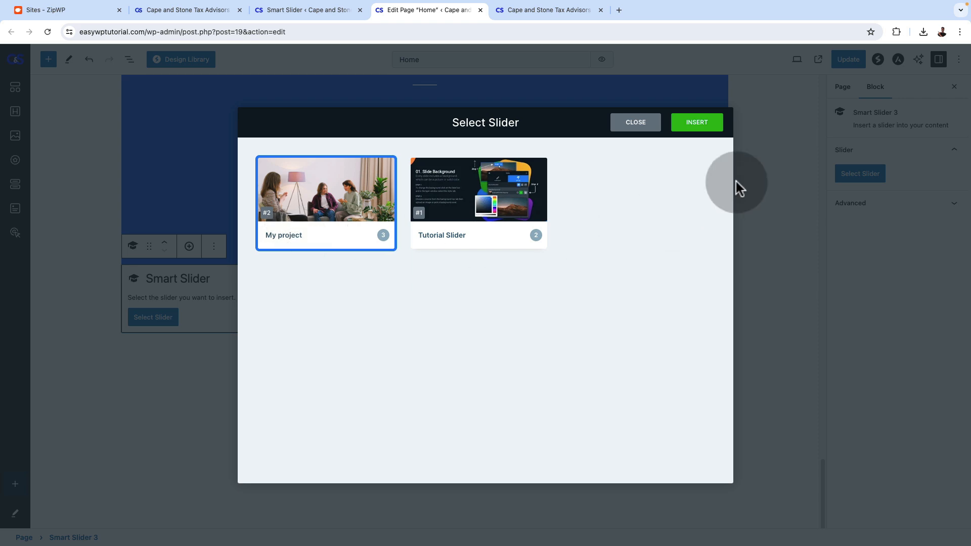
left_click(692, 133)
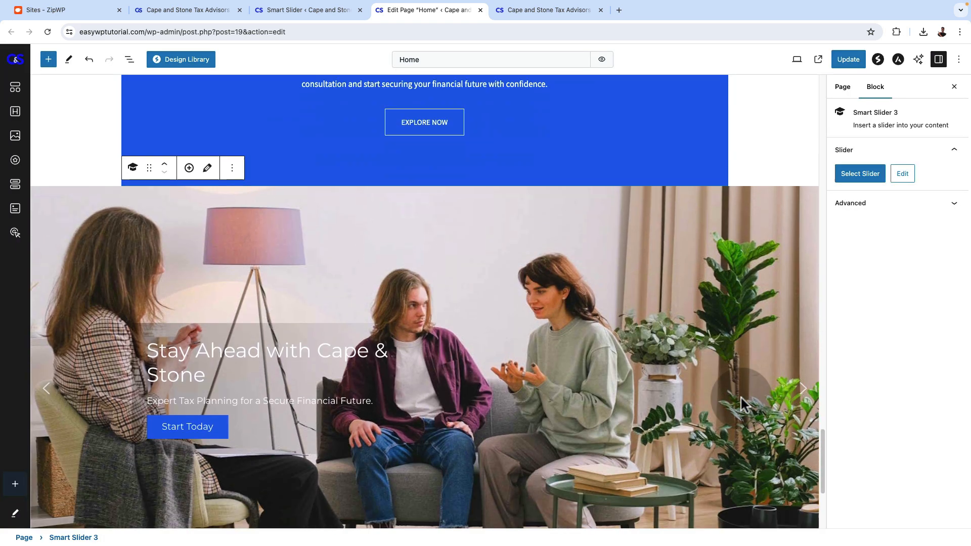
Move the Smart Slider 3 block above all the containers of the Home page and update the page
scroll(742, 398, "up", 5)
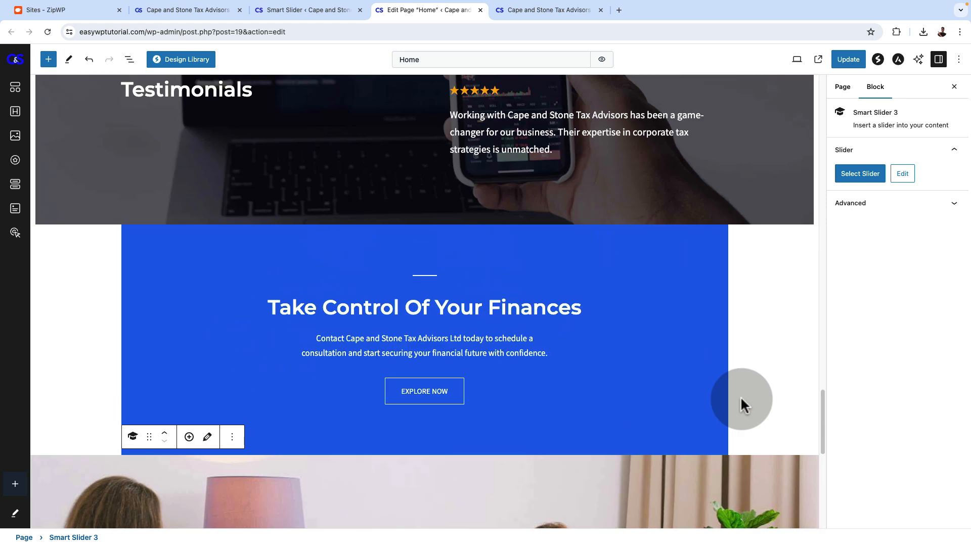
left_click(129, 60)
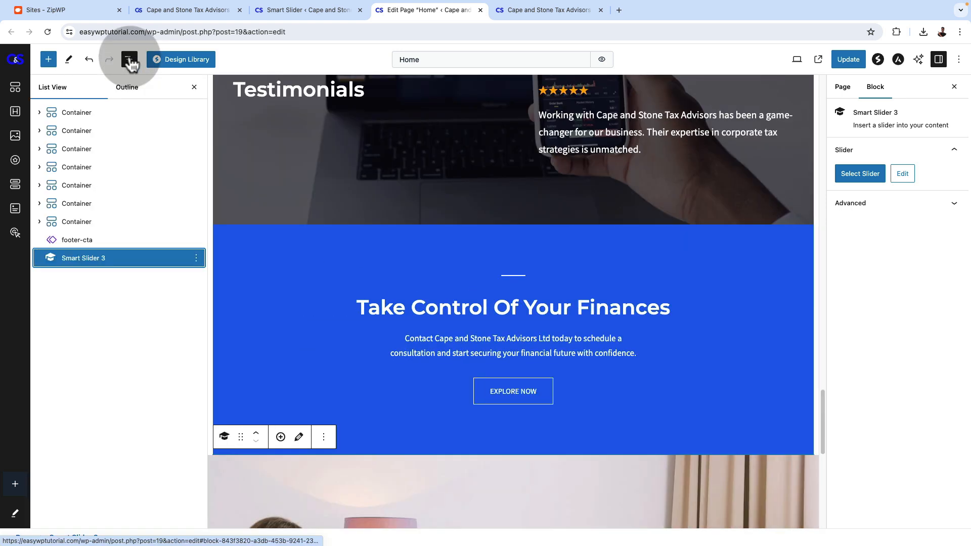
left_click_drag(105, 260, 118, 104)
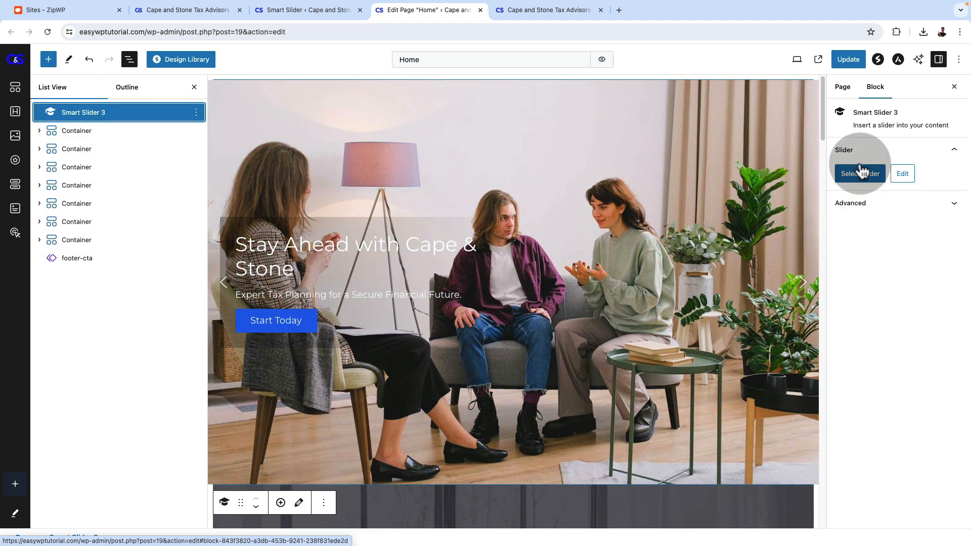
Reload the live homepage and step through the slider's slides to check how they look
left_click(525, 9)
scroll(168, 305, "up", 7)
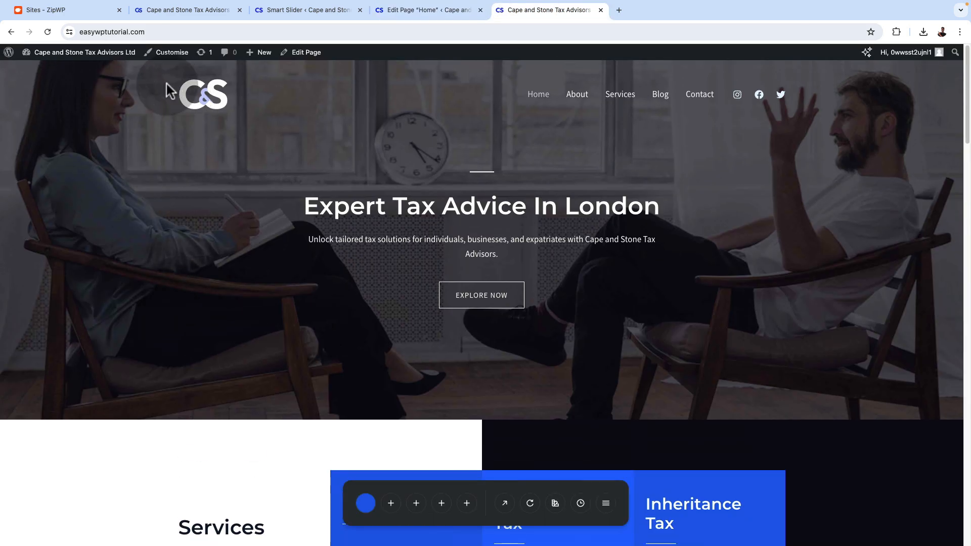
left_click(47, 31)
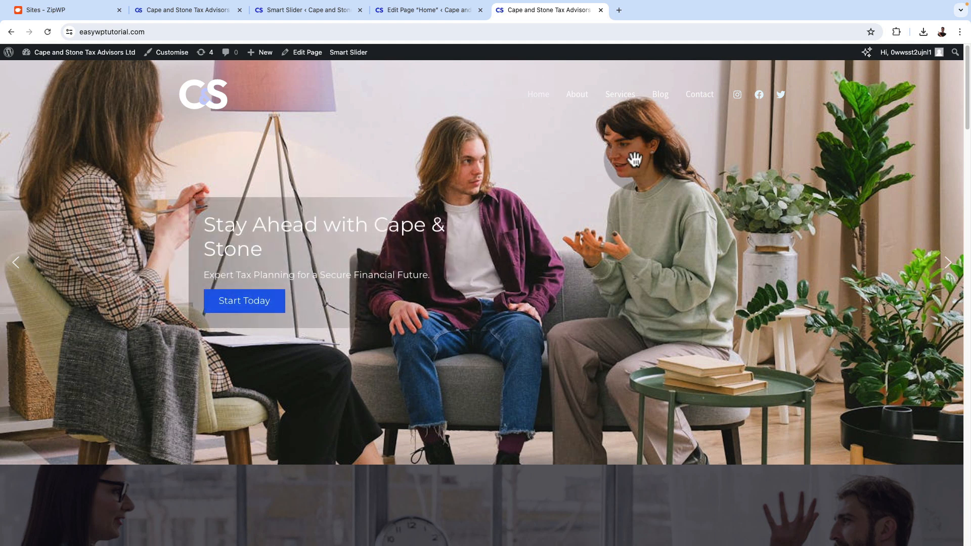
left_click(946, 265)
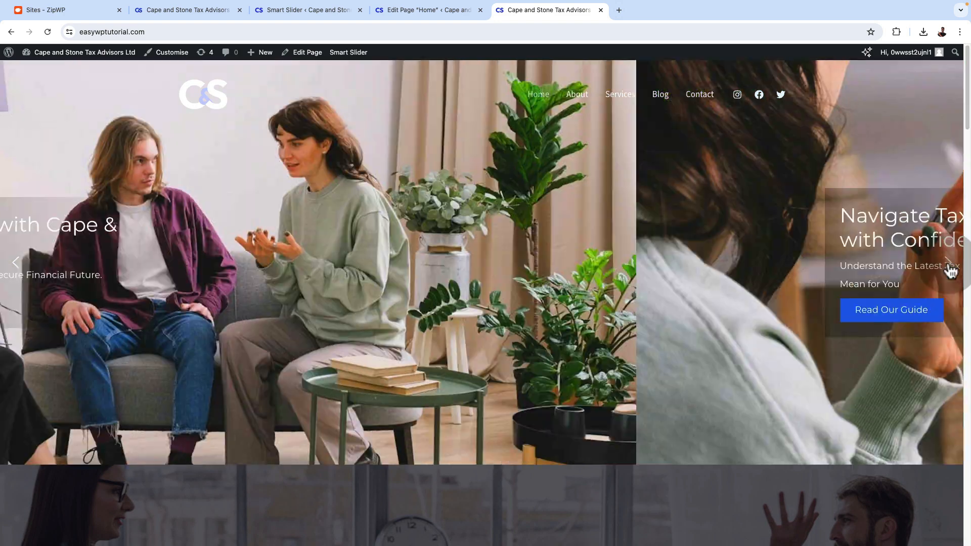
left_click(948, 268)
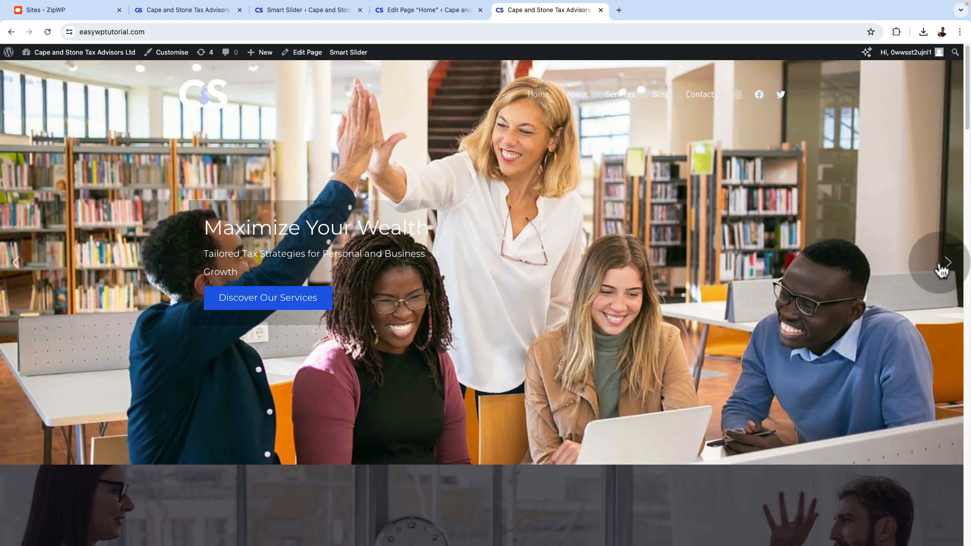
left_click_drag(242, 231, 286, 275)
left_click(243, 264)
left_click(944, 275)
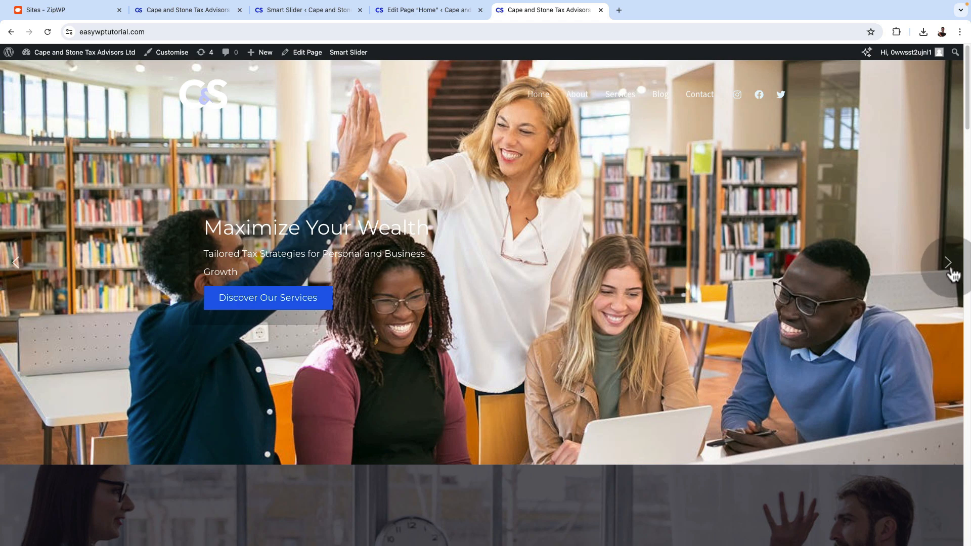
scroll(843, 328, "down", 5)
scroll(843, 329, "up", 5)
scroll(843, 328, "up", 1)
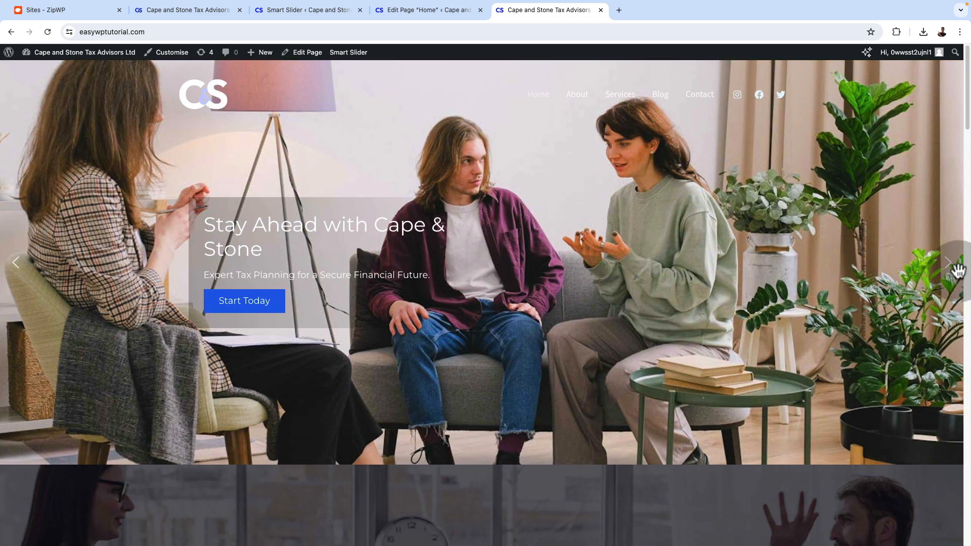
Switch to the Smart Slider editor and turn on the background overlay for the "Navigate Tax Changes with Confidence" slide
left_click(298, 11)
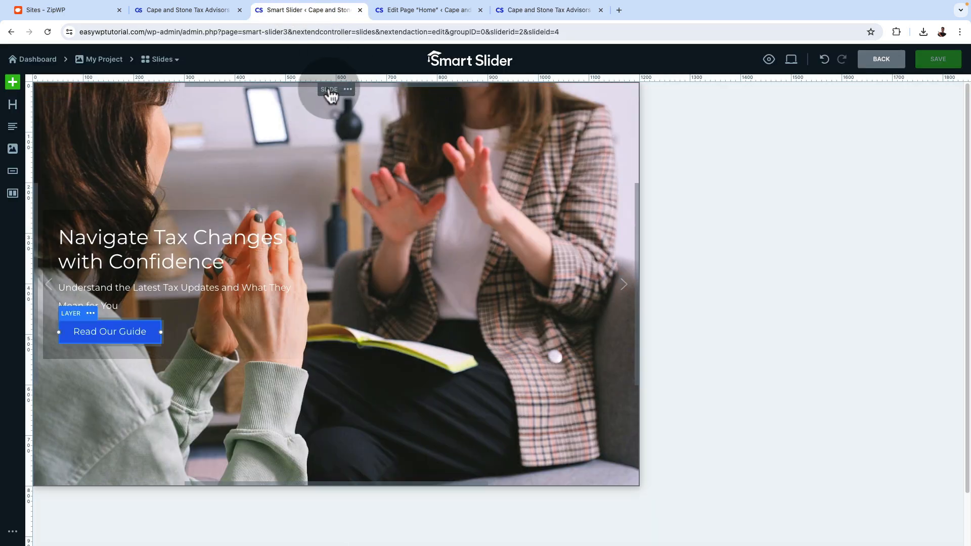
left_click(329, 89)
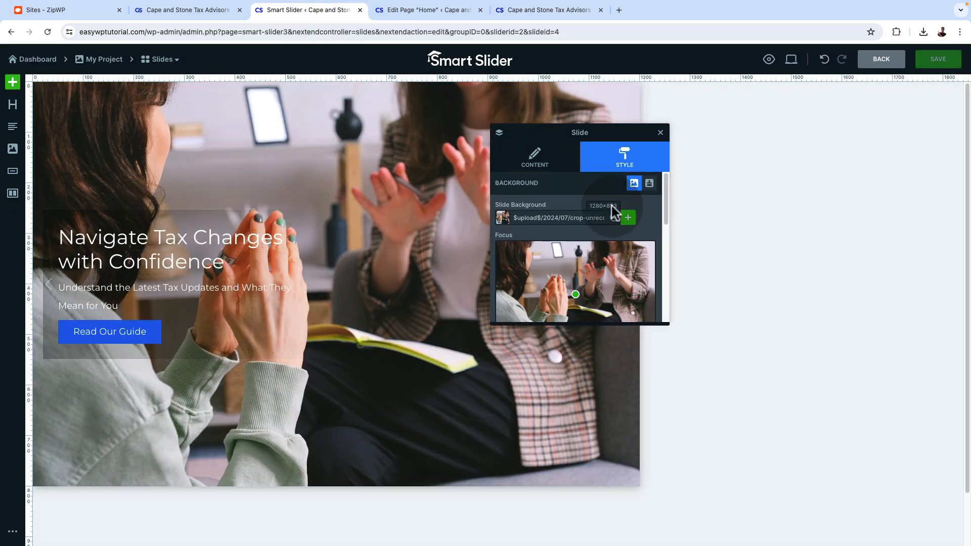
scroll(625, 241, "down", 3)
scroll(625, 242, "down", 2)
left_click(613, 289)
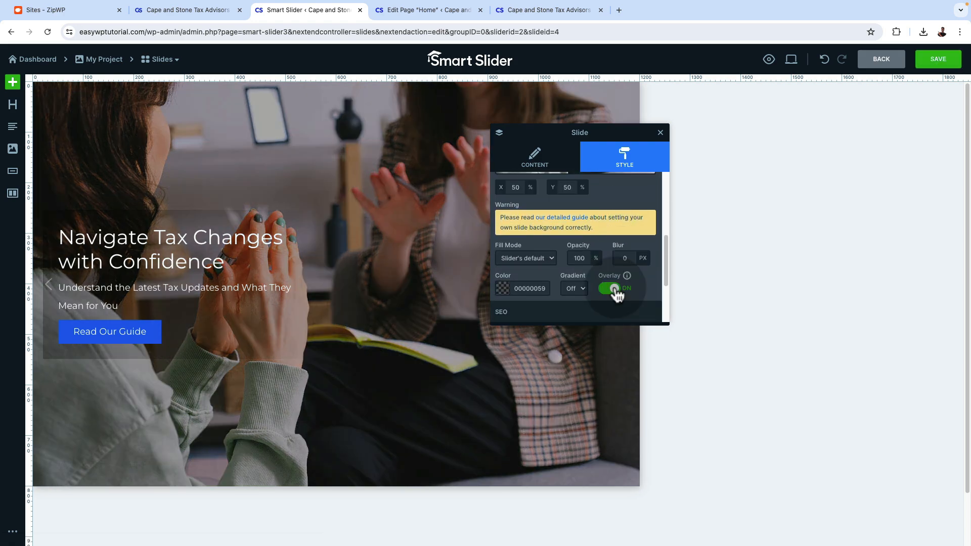
left_click(605, 296)
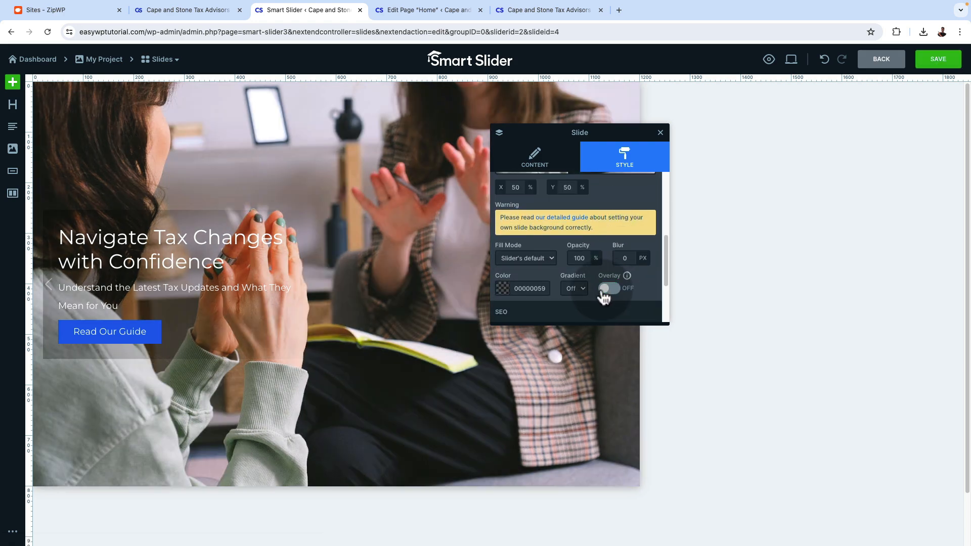
left_click(617, 294)
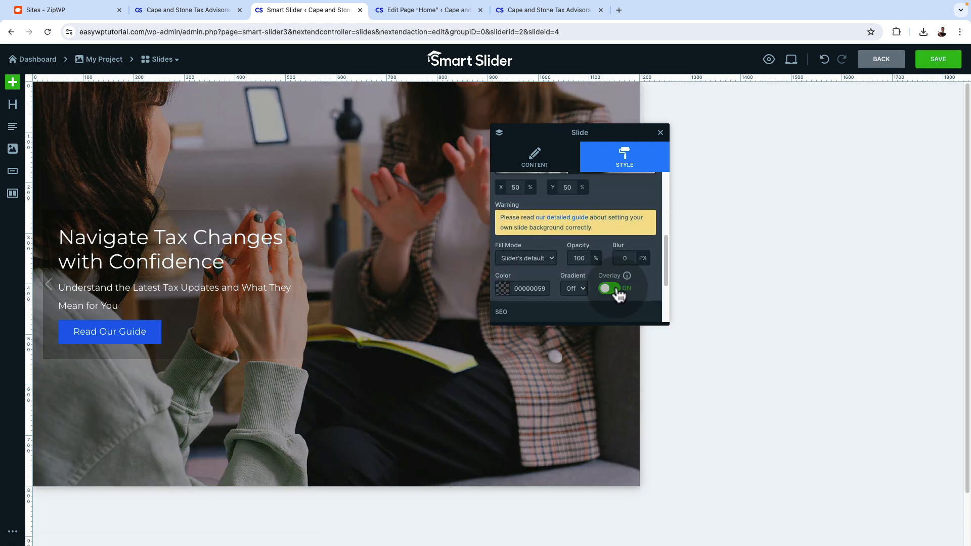
Try solid black and orange-red overlay colours on the slide's background, and return the overlay colour to 00000059
left_click(506, 296)
left_click(507, 308)
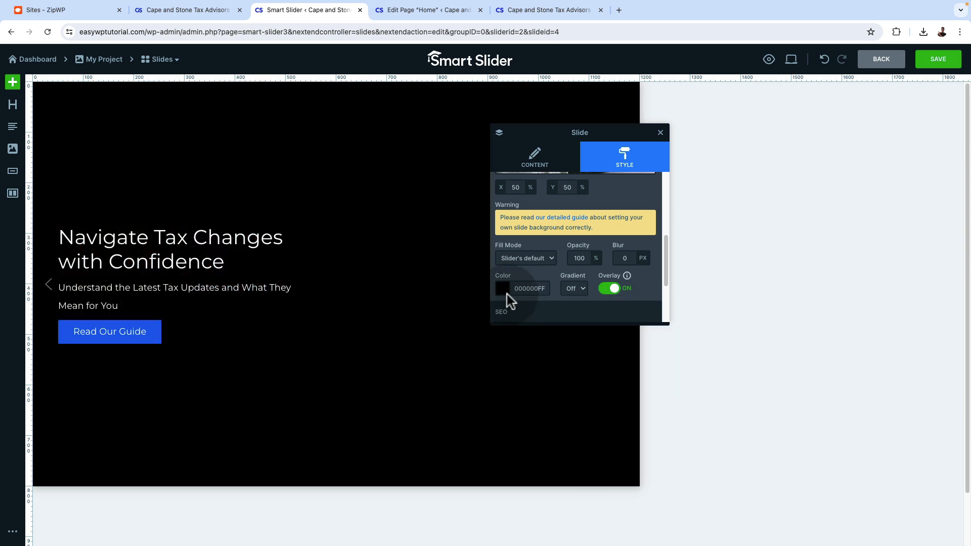
left_click(508, 297)
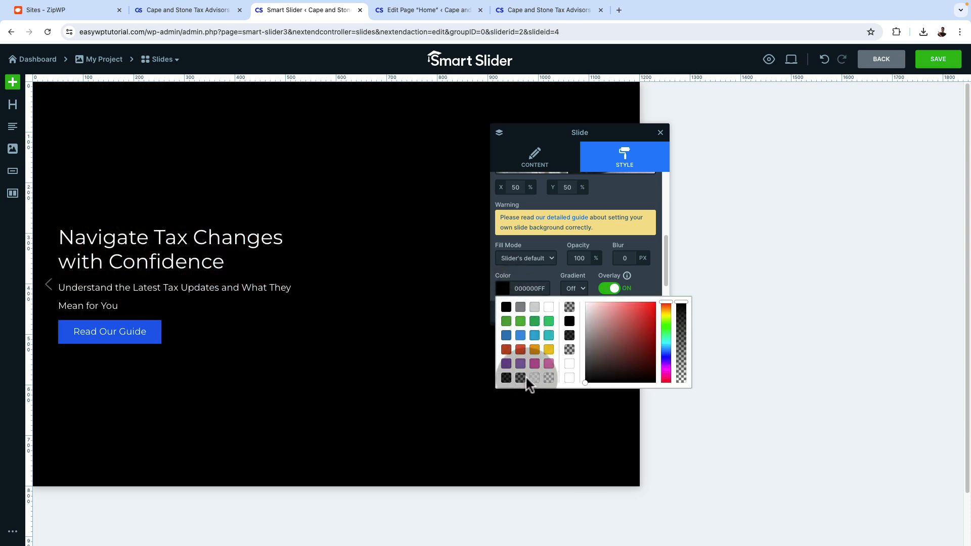
left_click(521, 351)
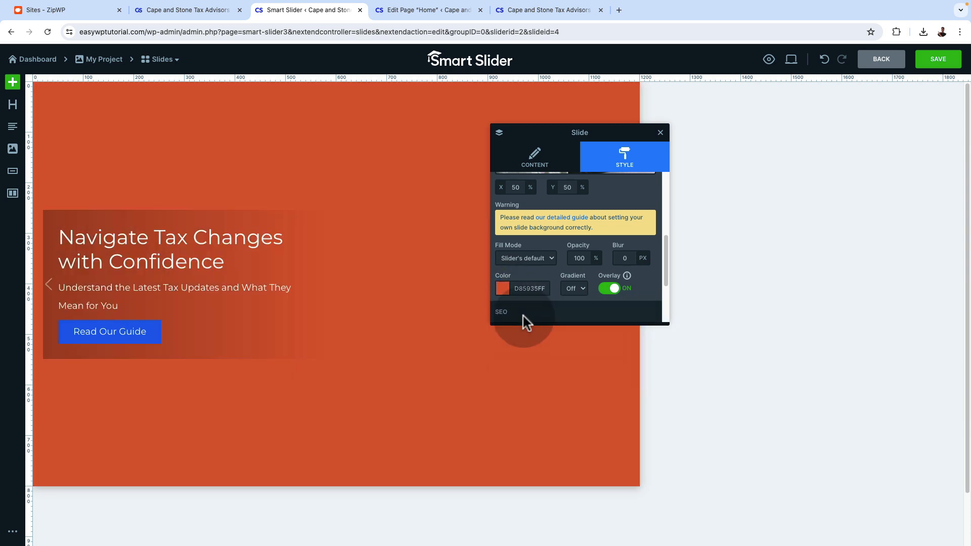
left_click(504, 295)
left_click(547, 354)
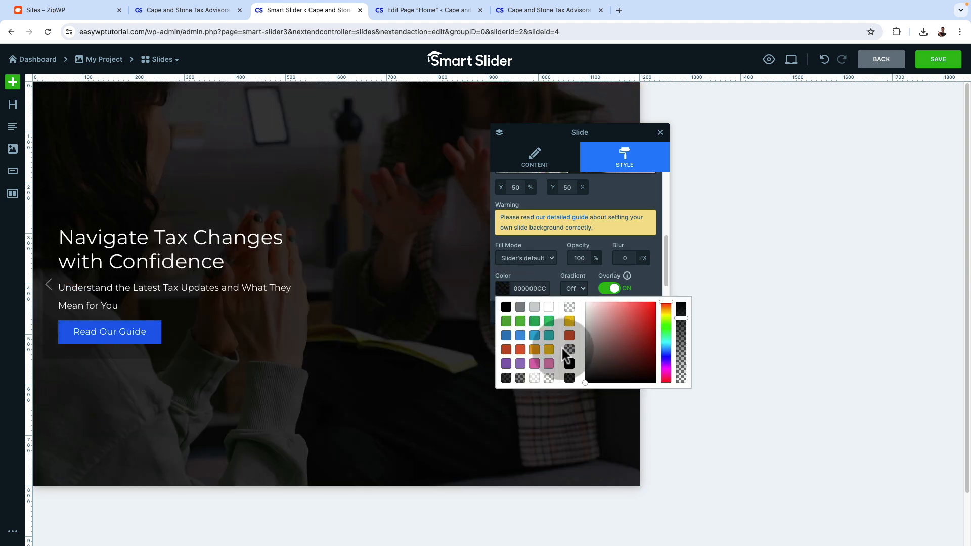
left_click(569, 351)
left_click(640, 327)
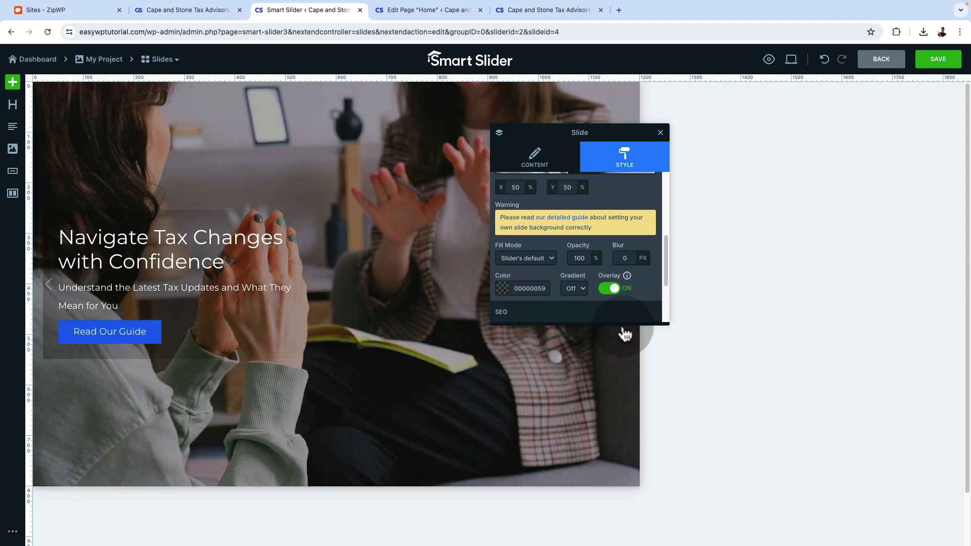
Keep the semi-transparent black overlay colour and save the "Navigate Tax Changes with Confidence" slide
left_click(503, 289)
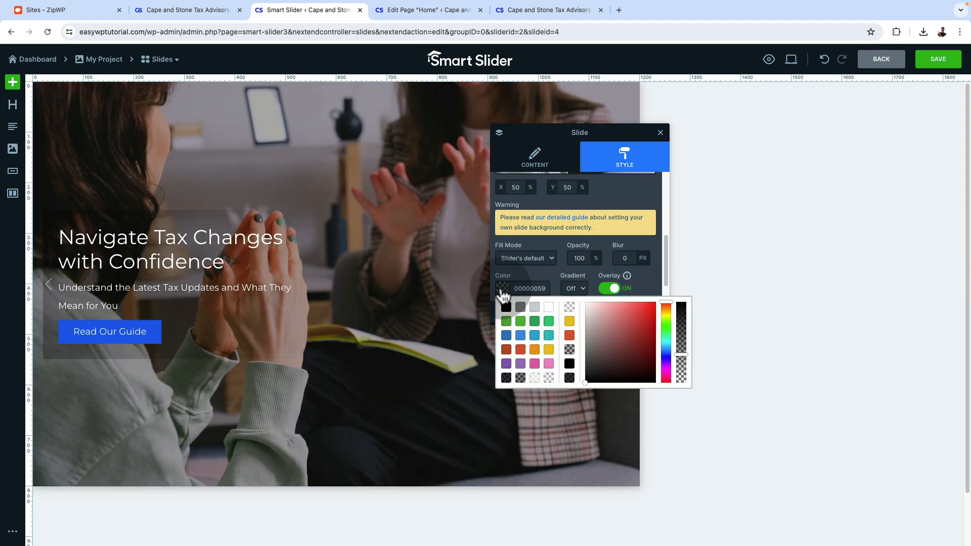
left_click(581, 260)
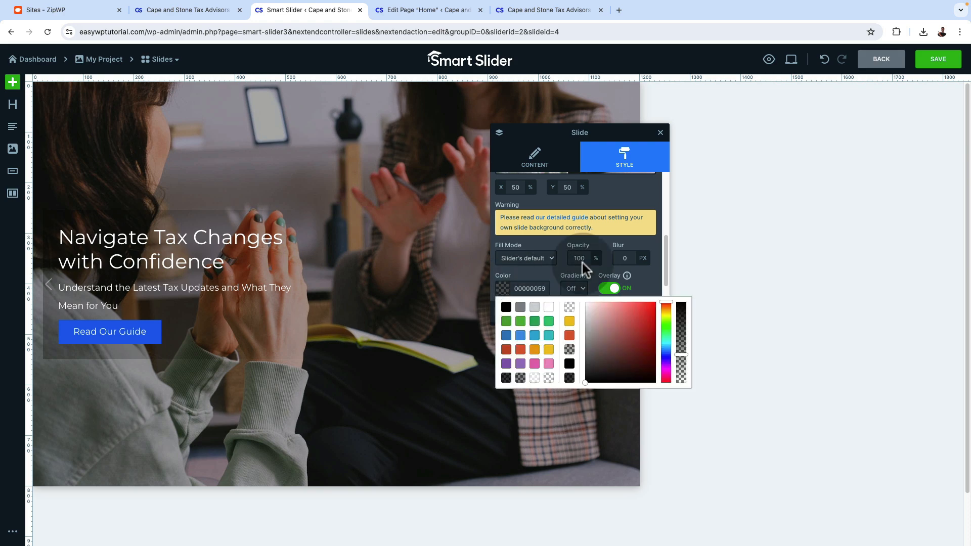
left_click(650, 190)
left_click(936, 64)
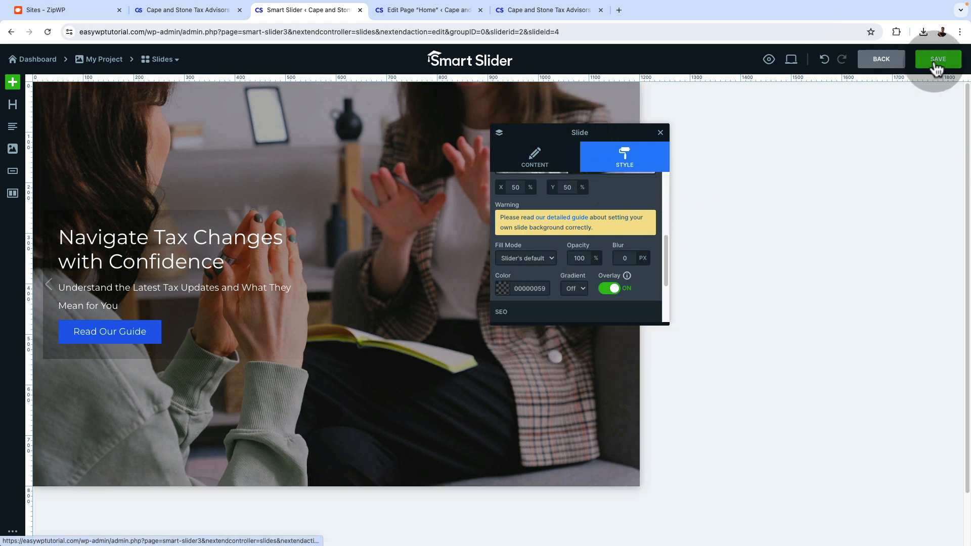
Turn on the background overlay of the "Stay Ahead with Cape & Stone" slide with colour 00000059 and save it
left_click(173, 63)
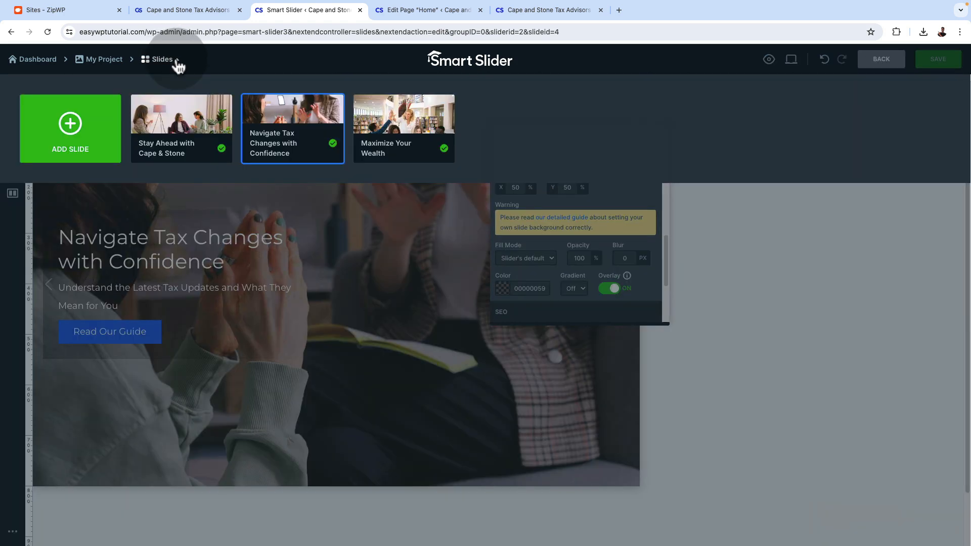
left_click(181, 115)
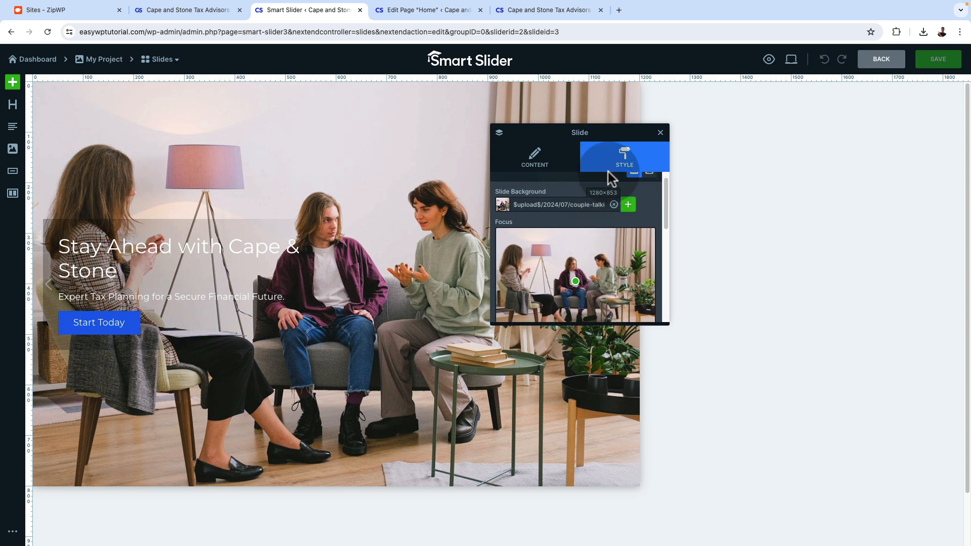
scroll(597, 262, "down", 3)
scroll(596, 262, "down", 2)
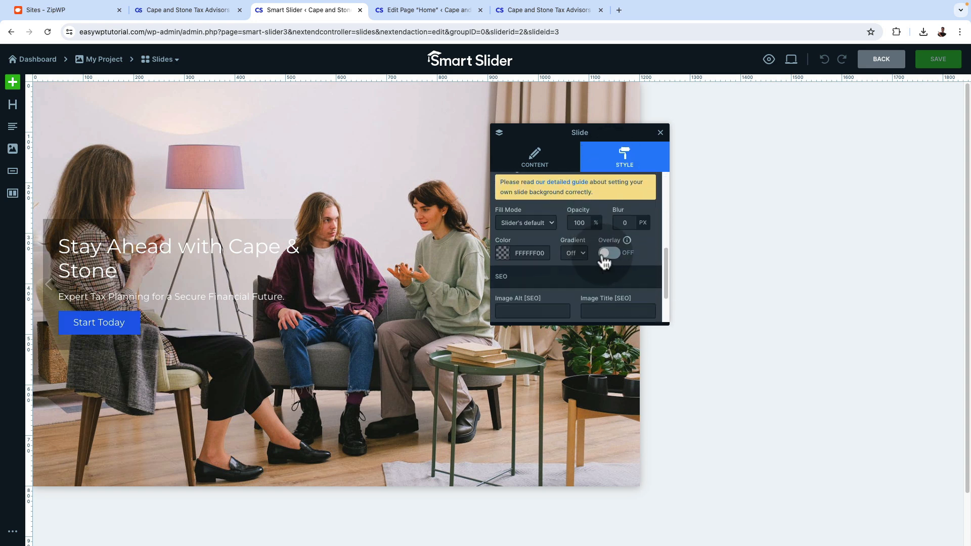
left_click(502, 260)
left_click(569, 311)
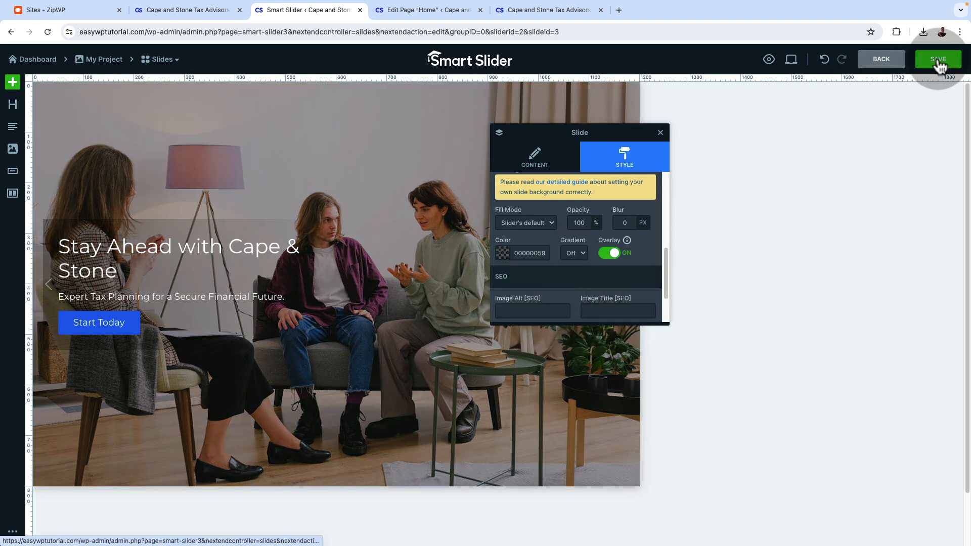
left_click(938, 59)
Turn on the background overlay of the "Maximize Your Wealth" slide with colour 00000059 and save it
left_click(164, 59)
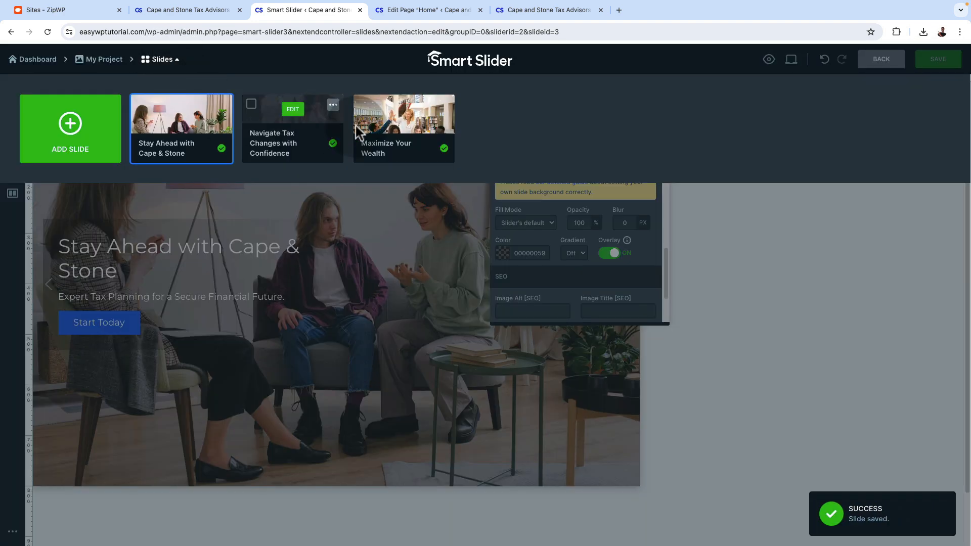
left_click(404, 109)
scroll(616, 278, "down", 3)
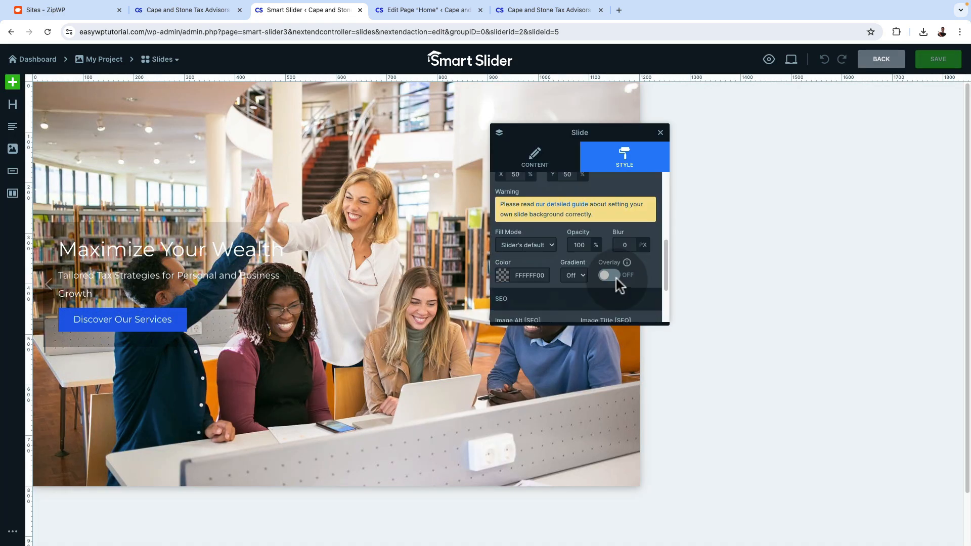
left_click(609, 278)
scroll(613, 280, "down", 1)
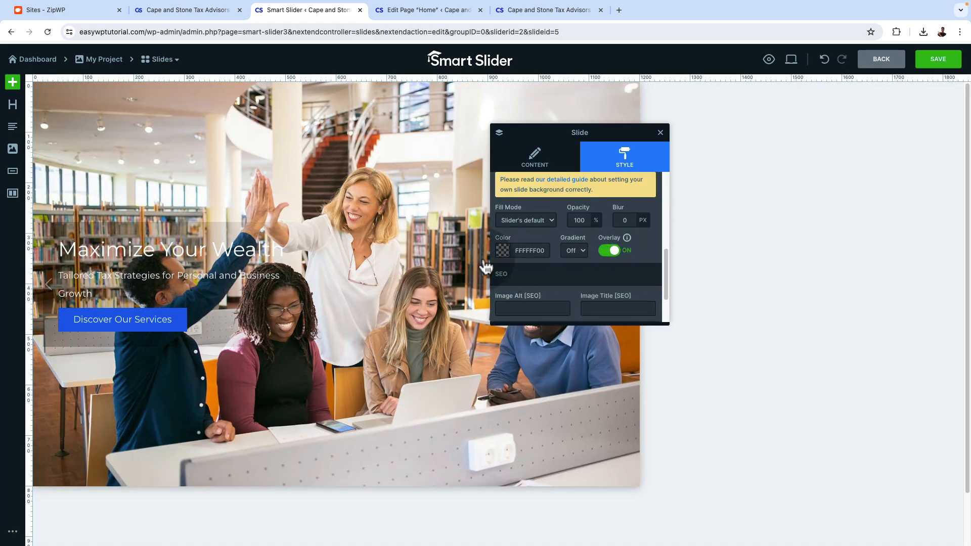
left_click(503, 255)
left_click(569, 321)
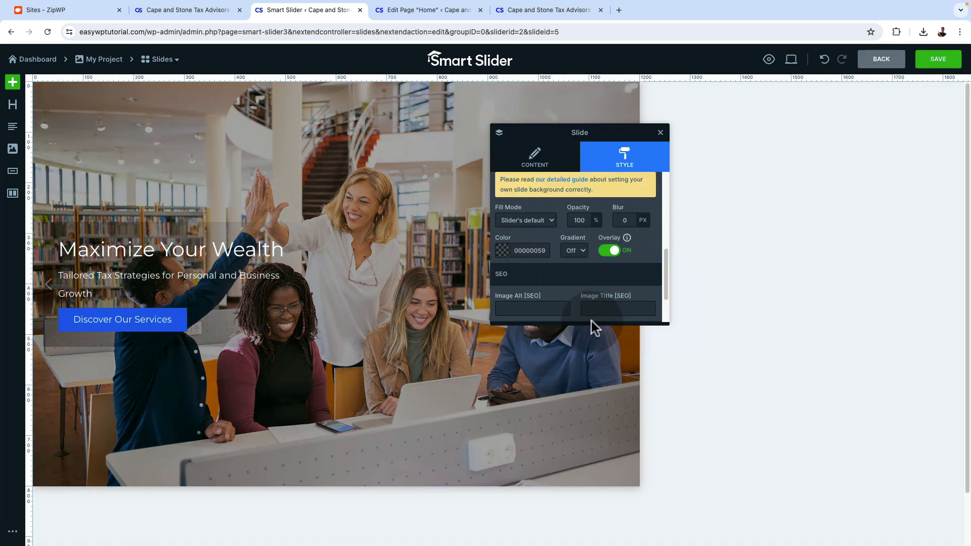
left_click(933, 62)
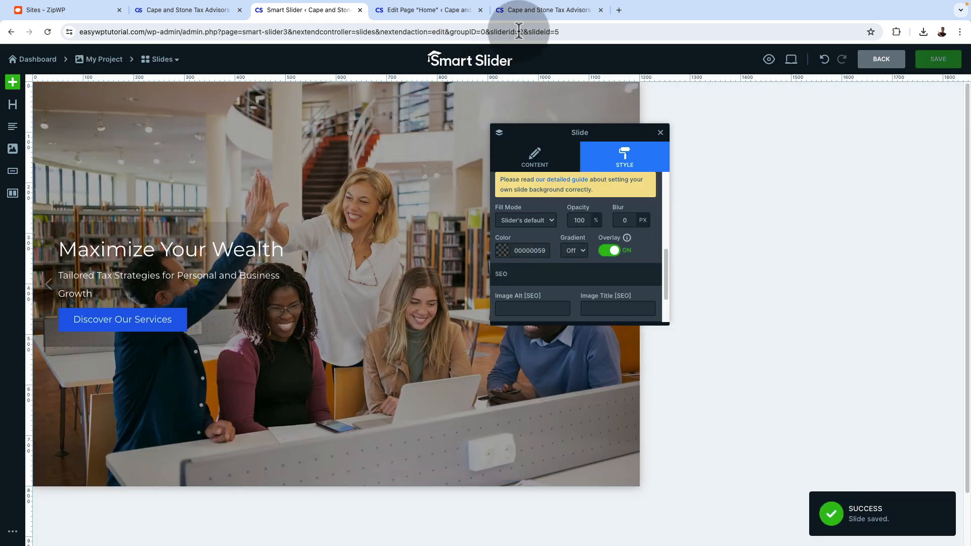
Reload the live homepage, test the first slide's "Start Today" link, and return to the homepage
left_click(524, 11)
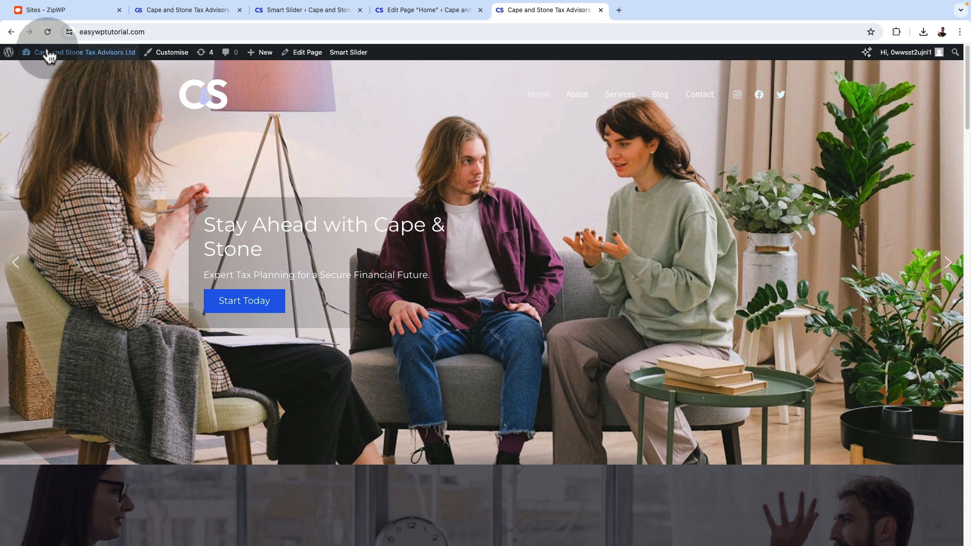
left_click(45, 33)
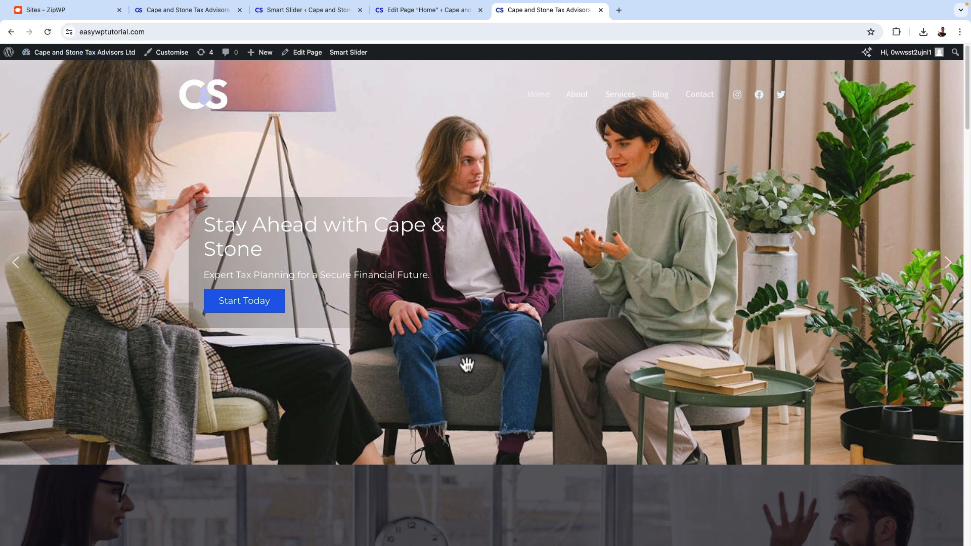
left_click(45, 32)
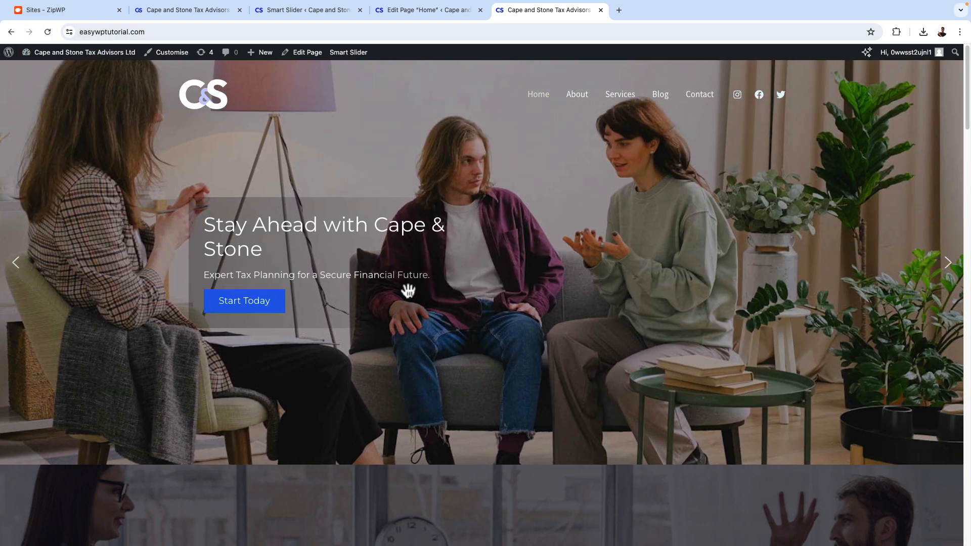
left_click(238, 306)
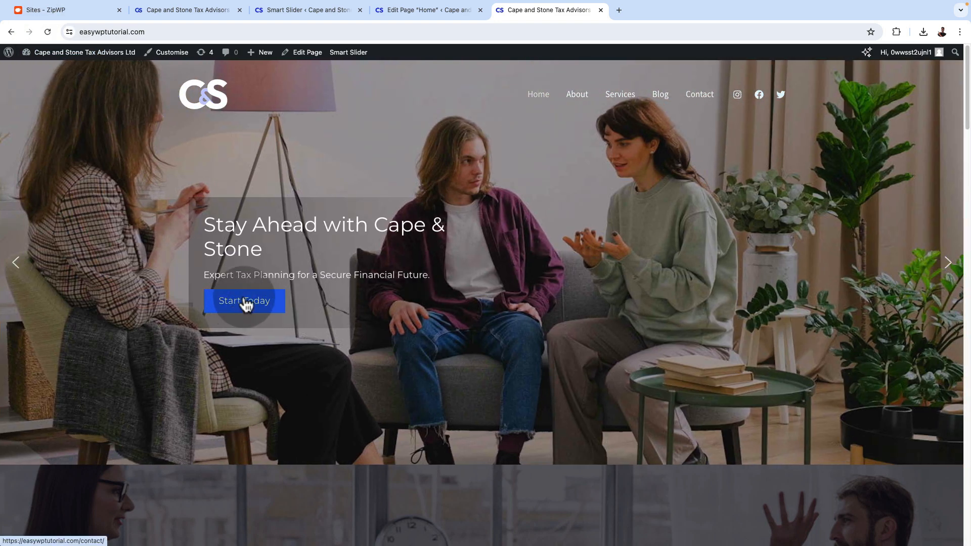
left_click(248, 306)
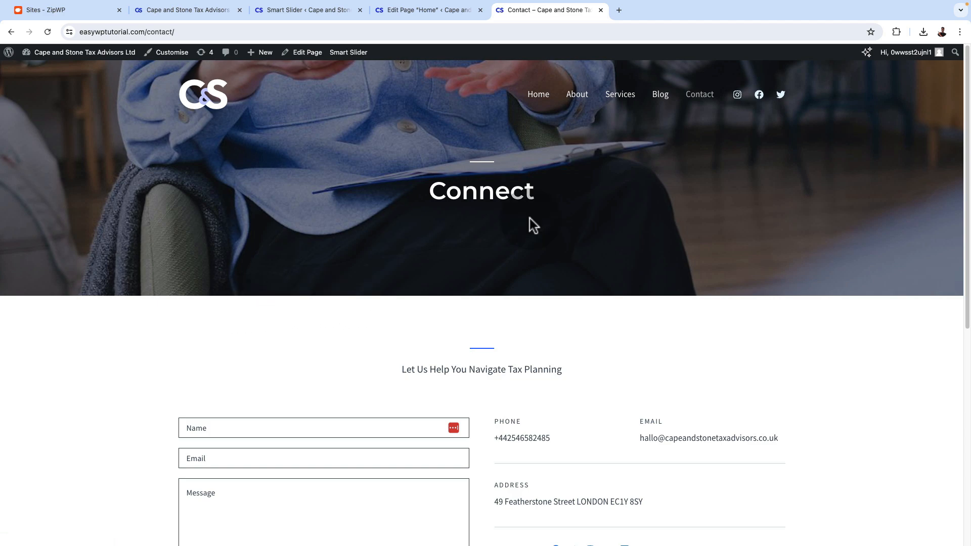
left_click(538, 95)
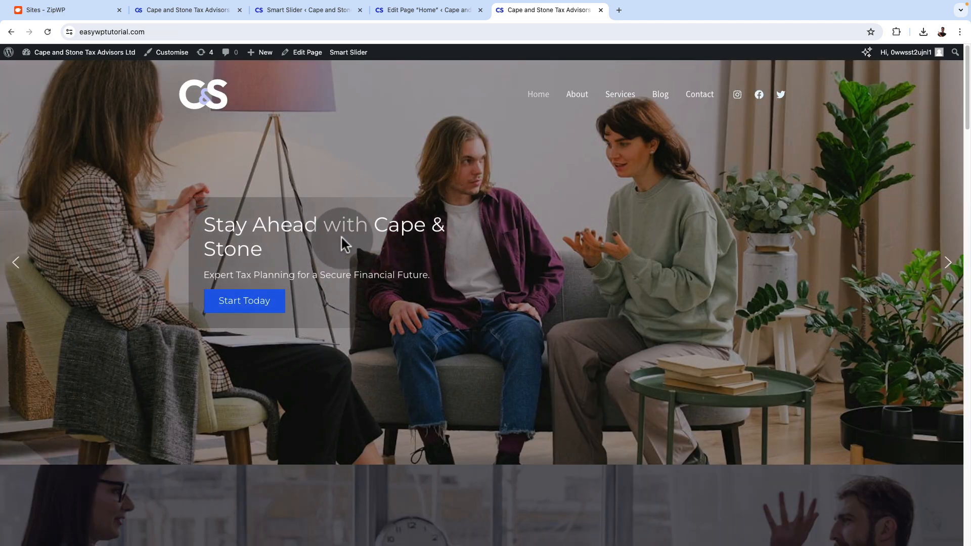
Step through the remaining slides on the live homepage and test the "Read Our Guide" and "Discover Our Services" links
left_click(947, 263)
left_click(248, 314)
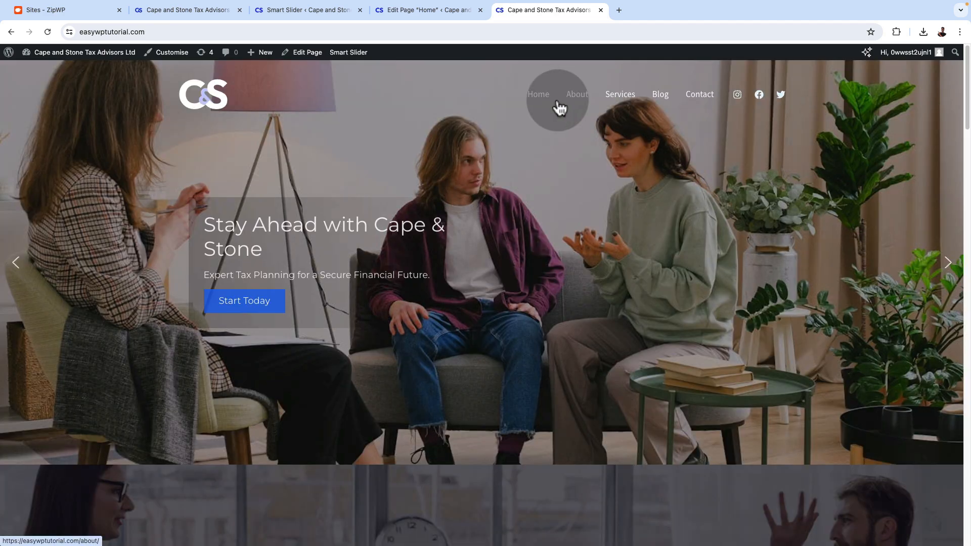
left_click(949, 266)
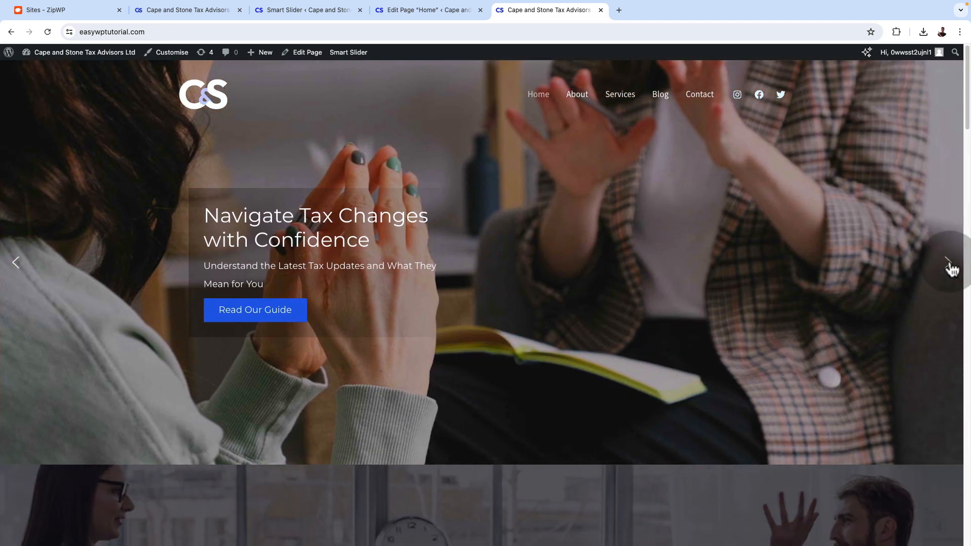
left_click(948, 266)
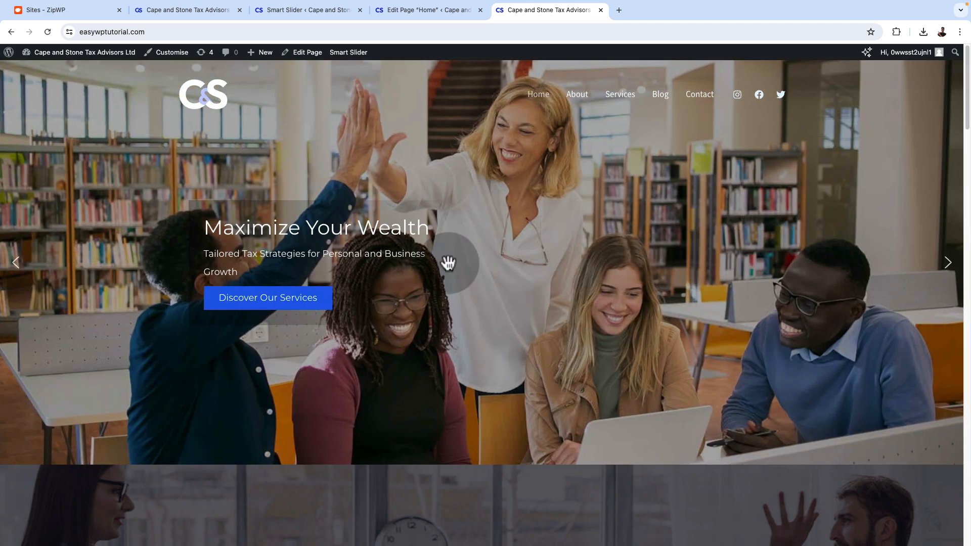
left_click(285, 299)
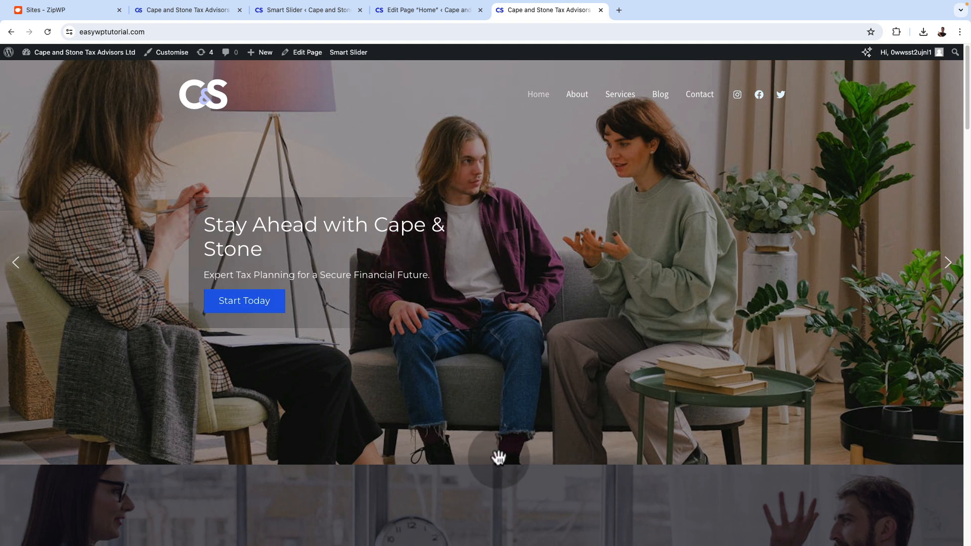
Open the slider's general settings from the slide editor and rename the slider as "Cape and Stone Slider"
left_click(393, 10)
left_click(305, 14)
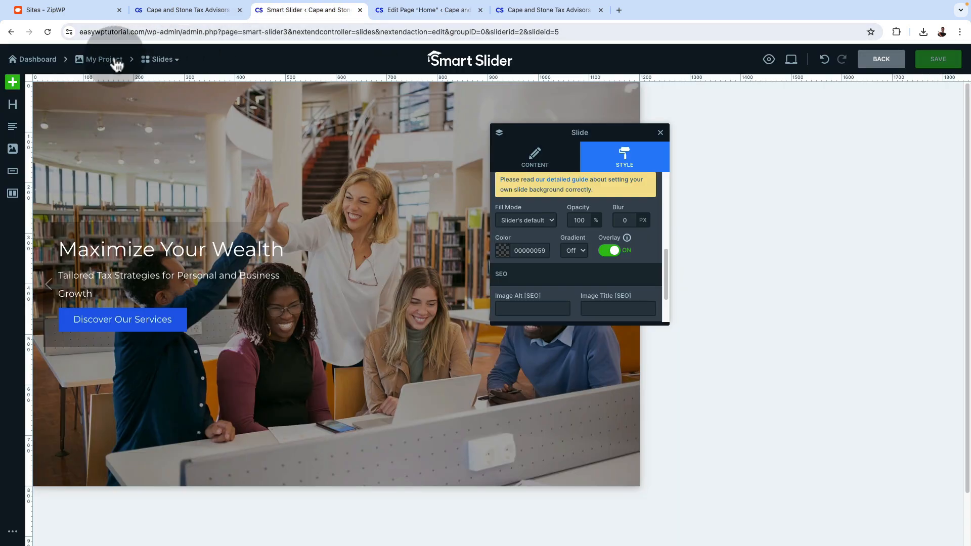
left_click(94, 63)
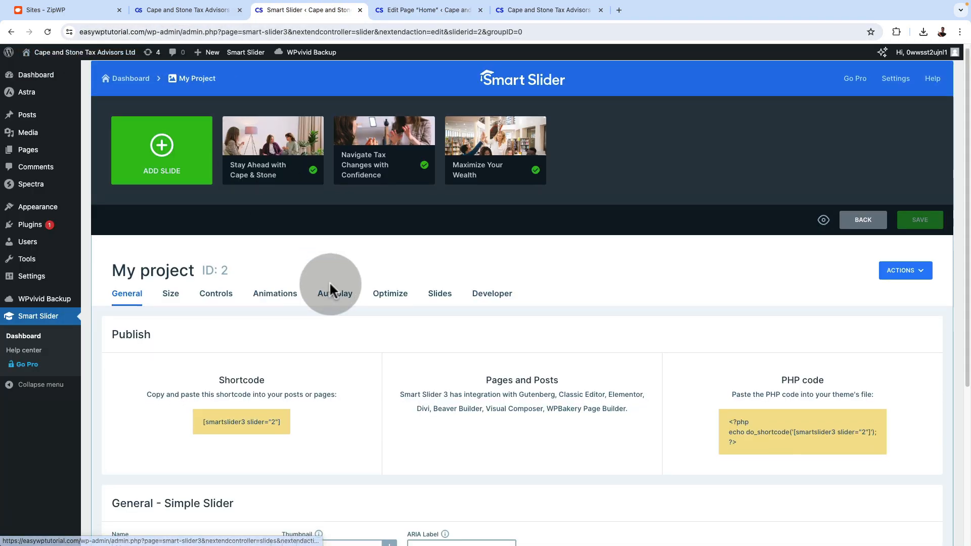
scroll(329, 293, "down", 5)
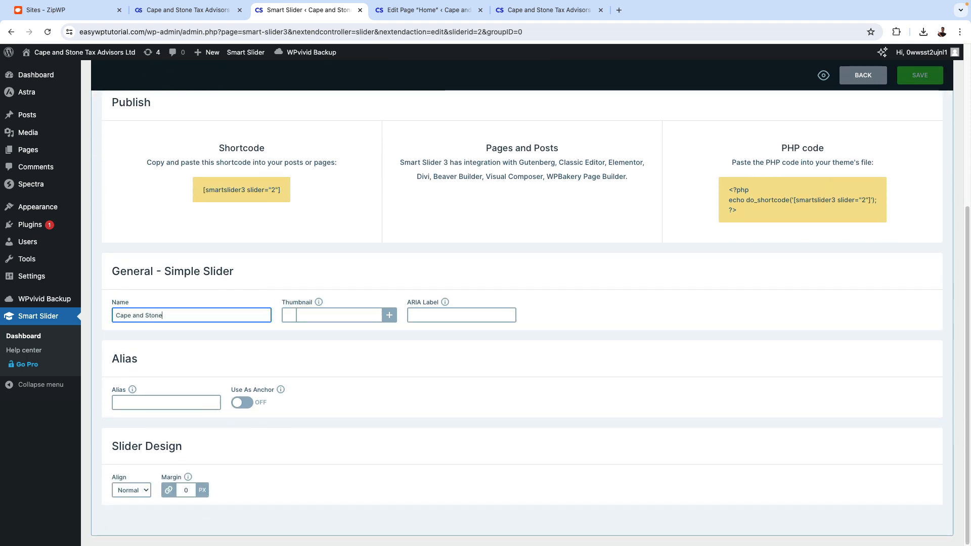
scroll(229, 234, "up", 3)
left_click(230, 235)
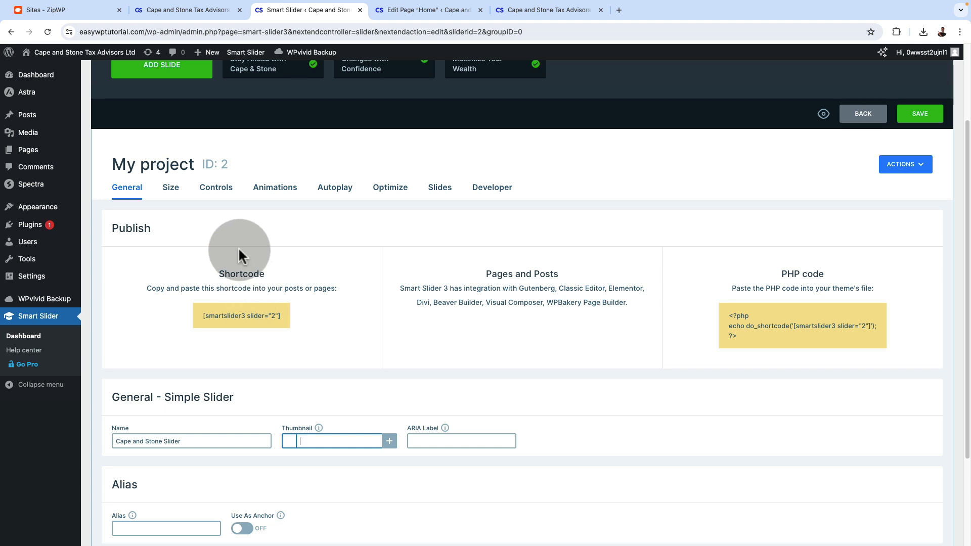
Look over the slider's size and layout settings, turn on bullets among its controls and save the slider
left_click(171, 188)
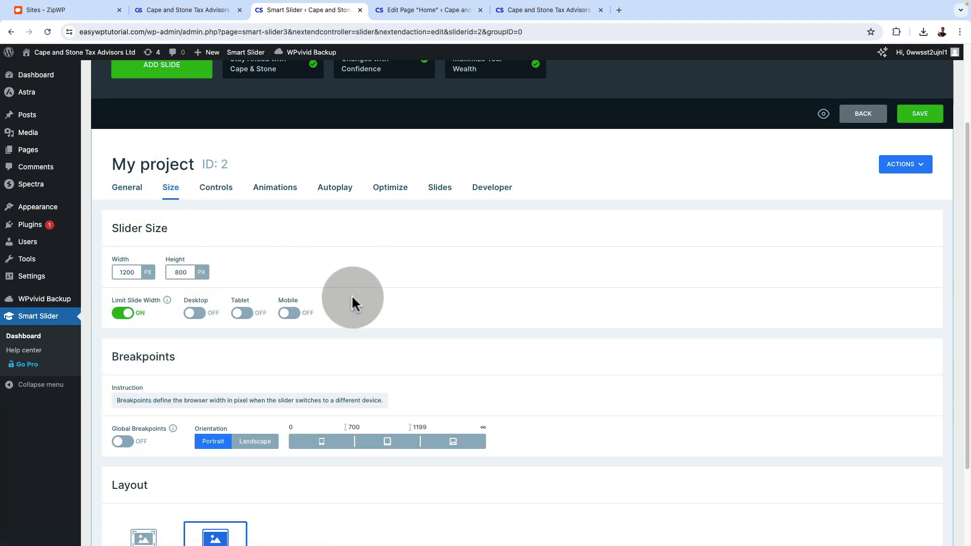
scroll(404, 320, "down", 2)
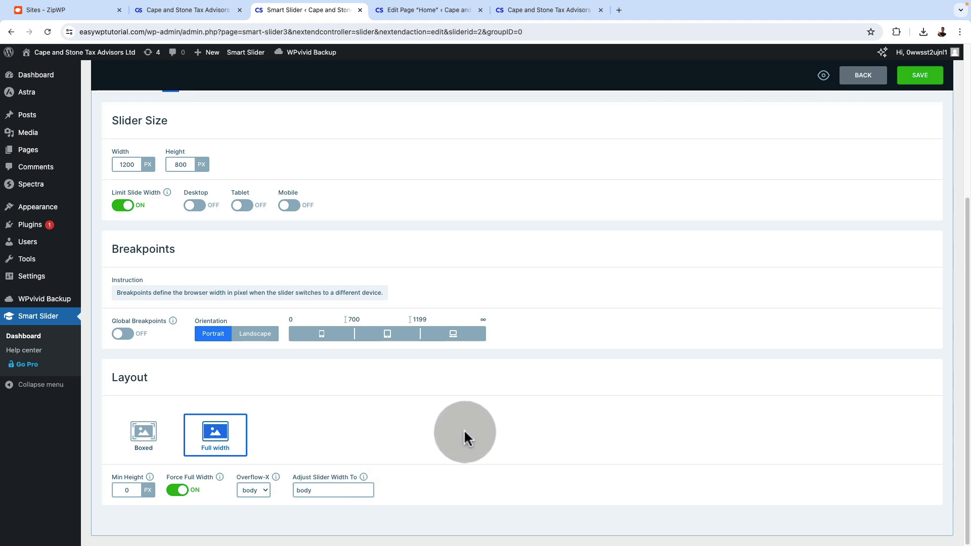
scroll(516, 435, "up", 4)
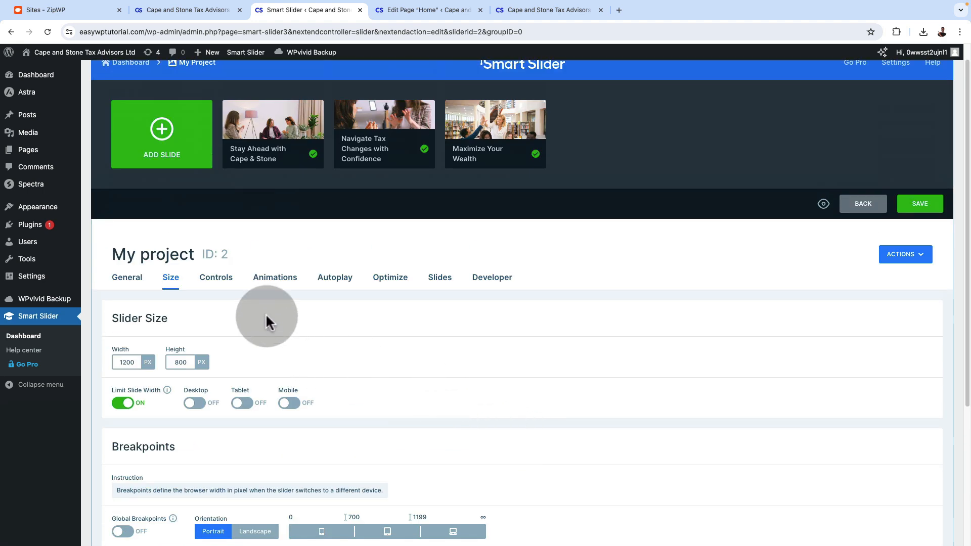
left_click(221, 280)
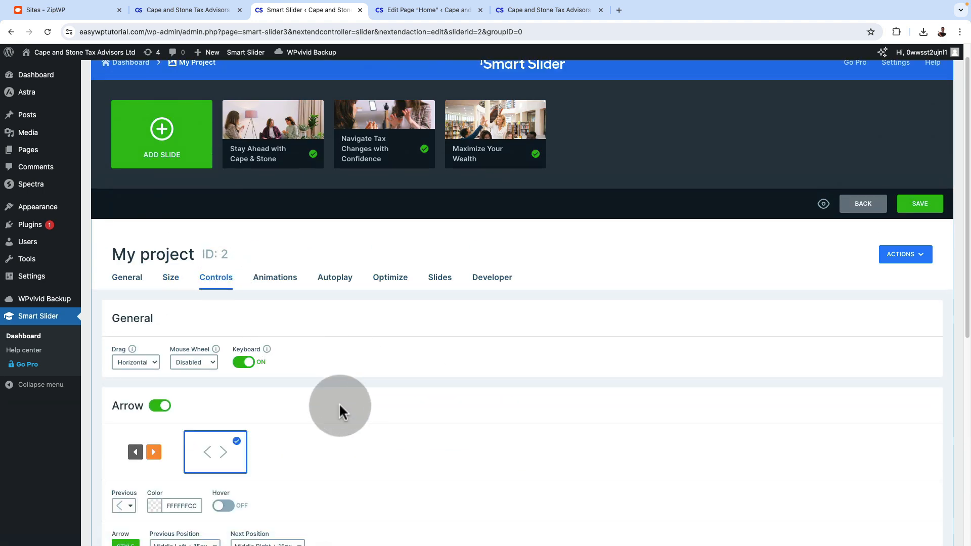
scroll(339, 402, "down", 3)
scroll(342, 402, "down", 5)
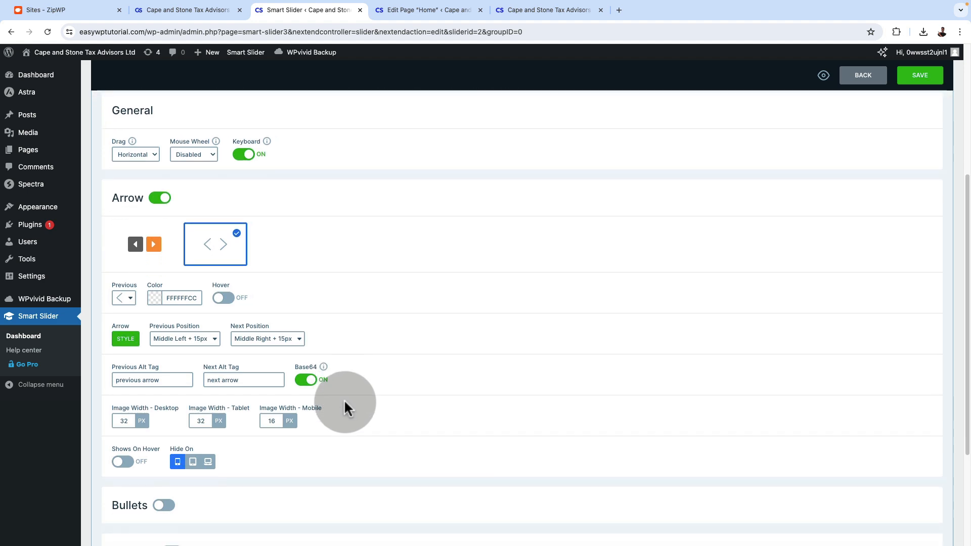
left_click(163, 357)
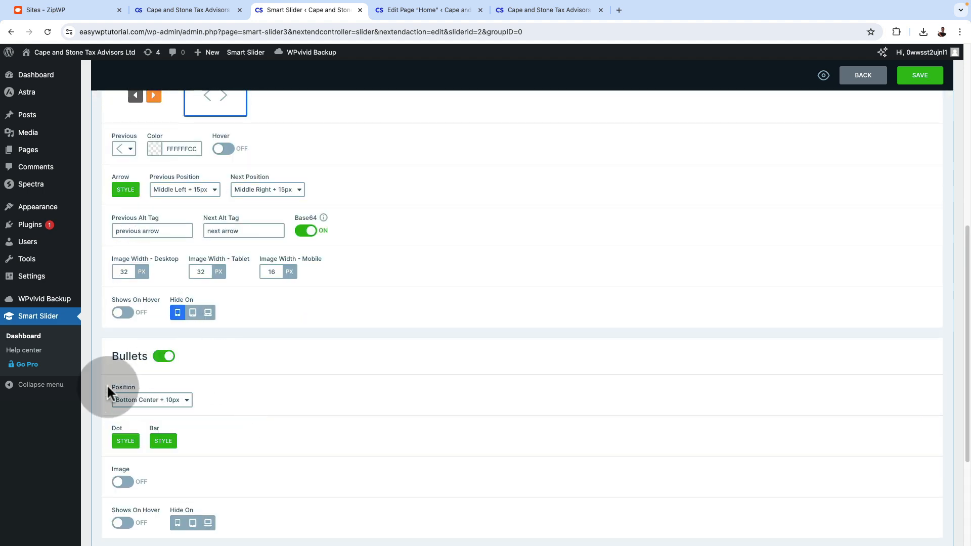
scroll(325, 427, "down", 3)
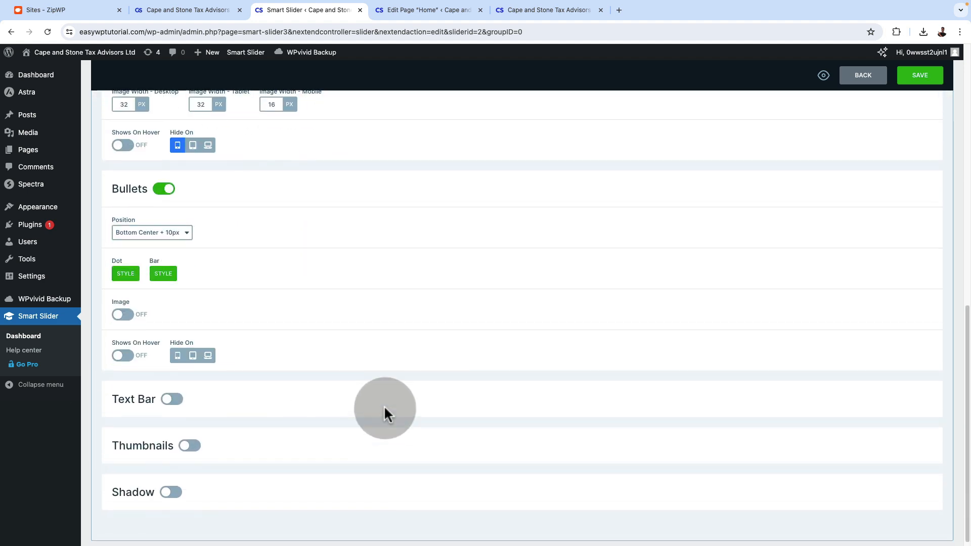
scroll(606, 324, "up", 10)
left_click(920, 226)
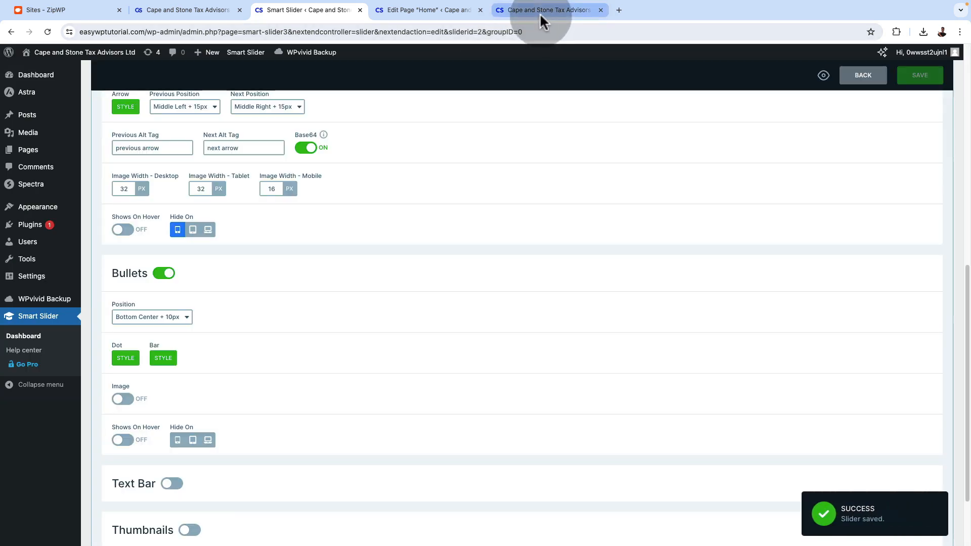
Test the slider's navigation bullets and next arrow on the live homepage
left_click(538, 11)
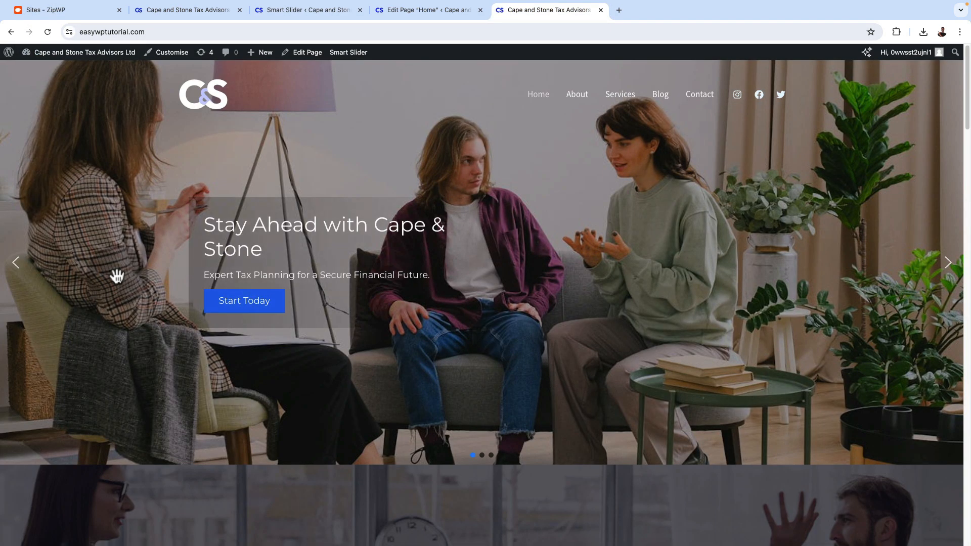
left_click(489, 456)
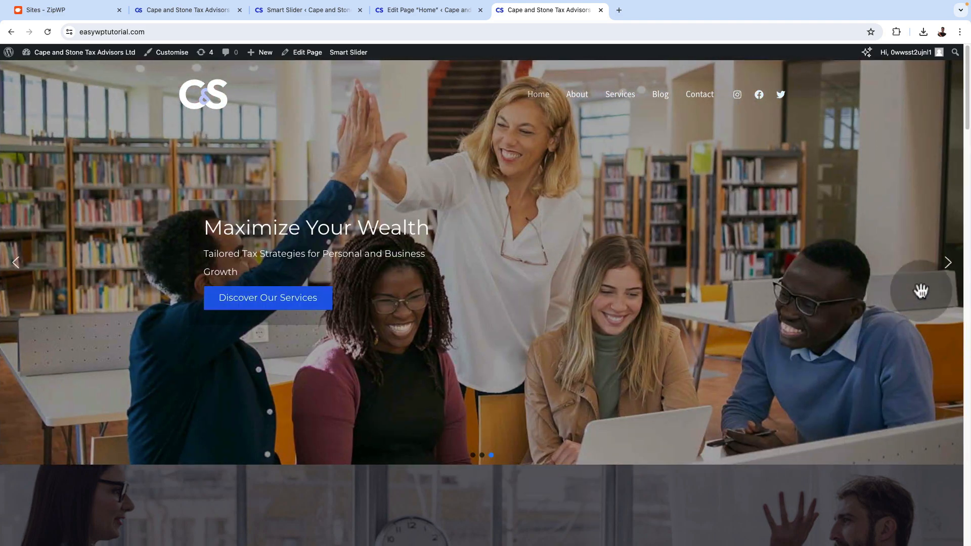
left_click(952, 269)
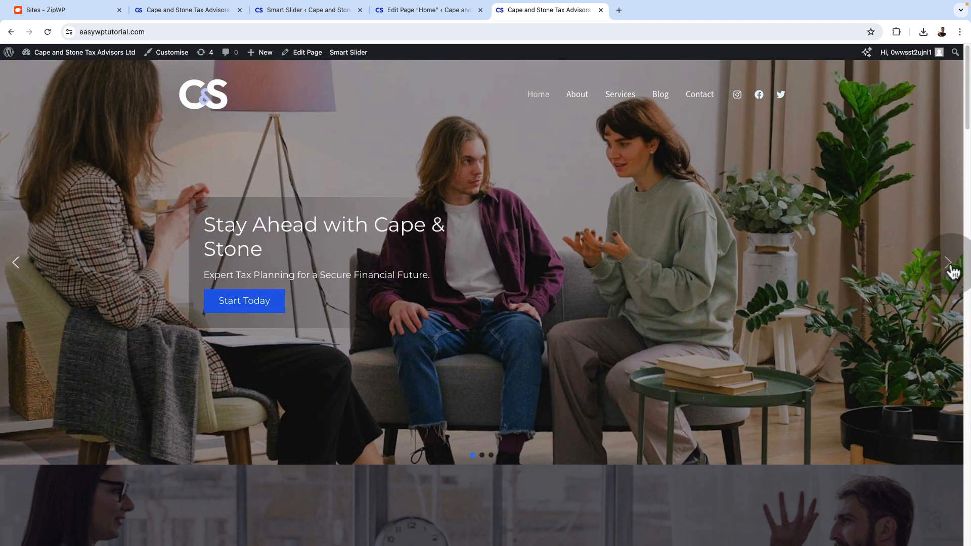
left_click(953, 271)
left_click(435, 113)
Return to the slider's settings and review the arrow and bullet control options
left_click(285, 12)
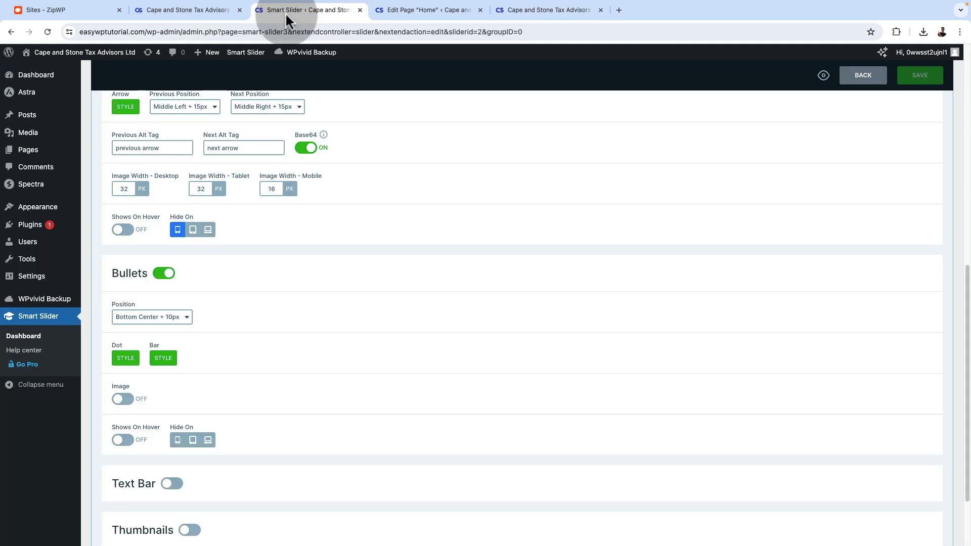
left_click(291, 277)
scroll(292, 278, "up", 5)
scroll(291, 278, "down", 2)
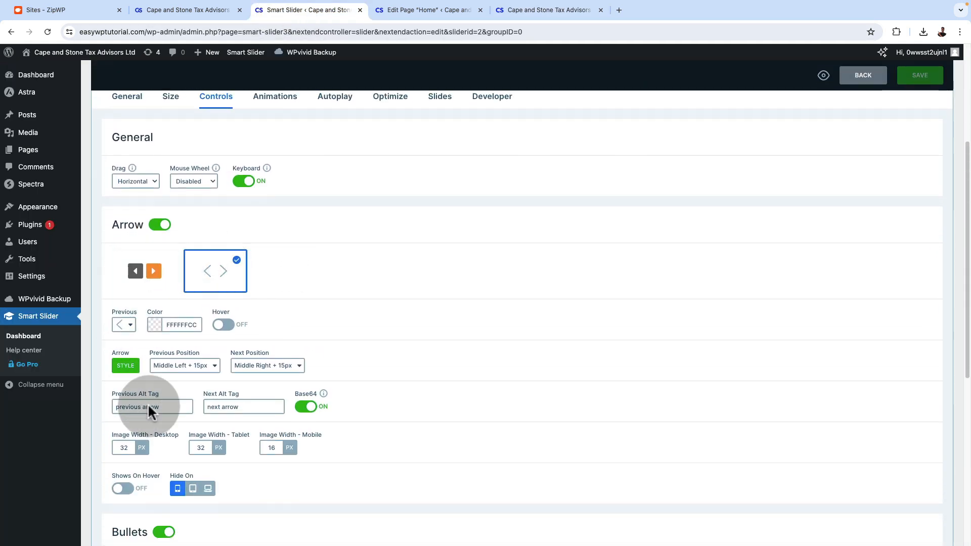
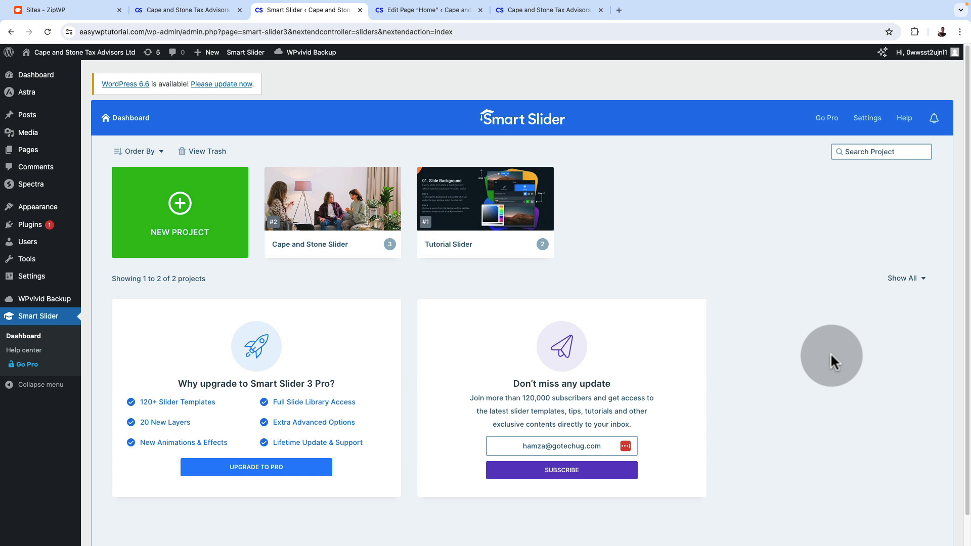
Open the Cape and Stone Slider project for editing and look over its settings page
mouse_move(376, 242)
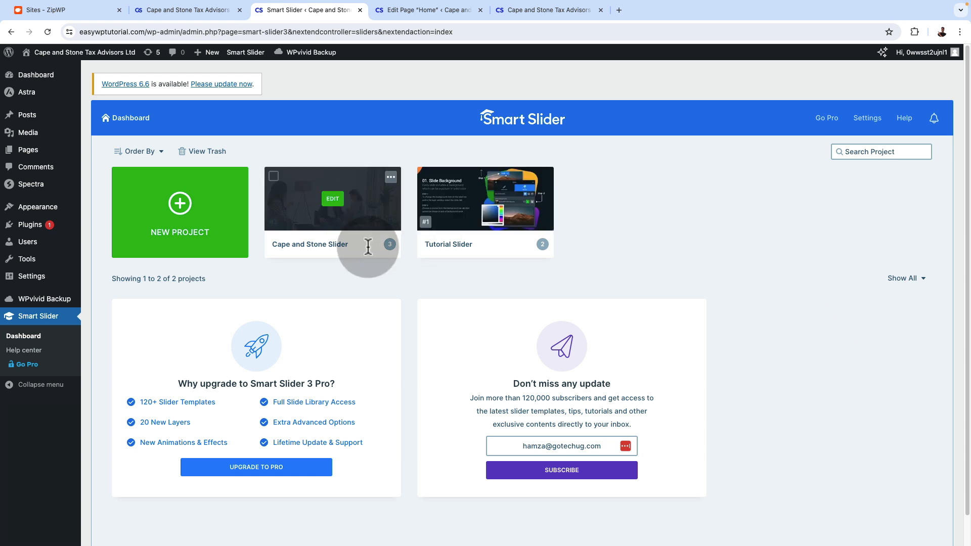
left_click(333, 202)
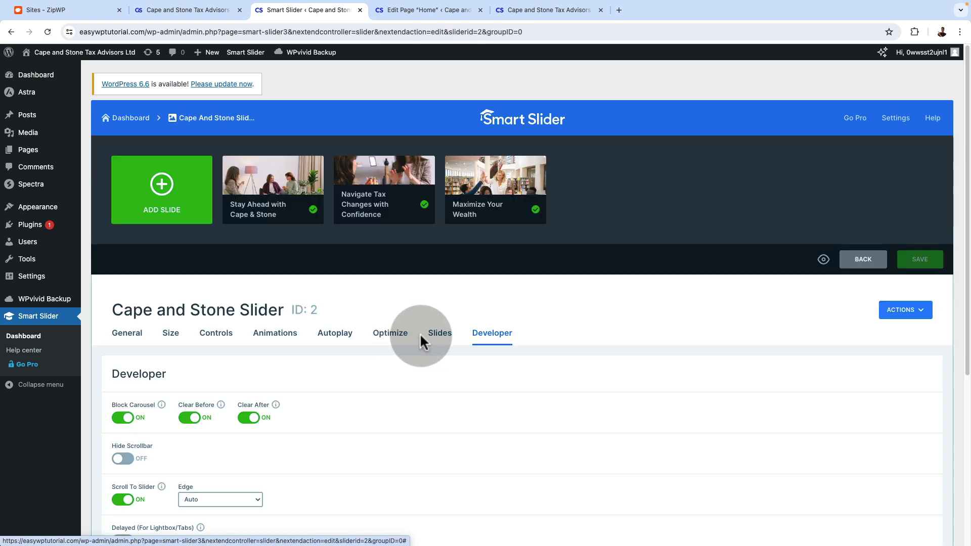
scroll(553, 360, "down", 2)
scroll(553, 359, "up", 1)
scroll(552, 356, "up", 1)
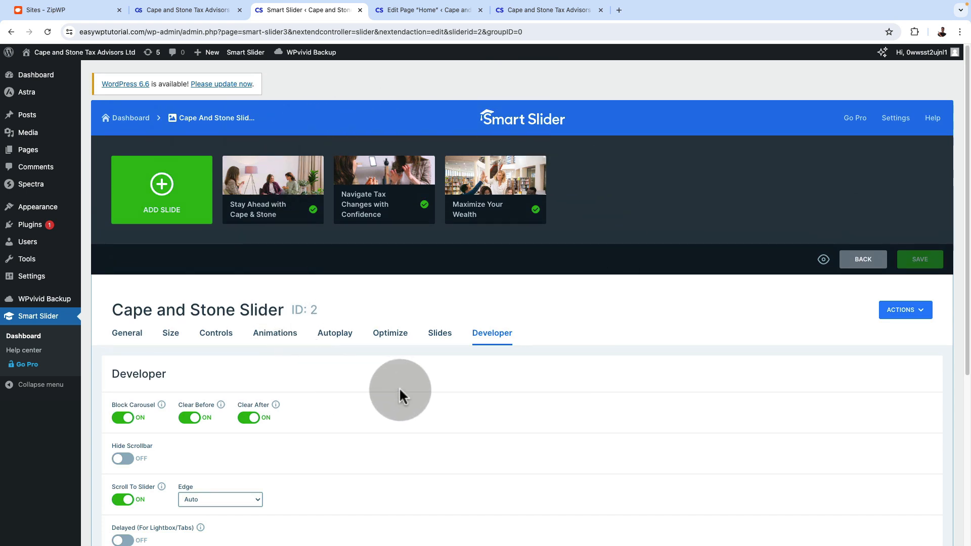
Go through all the slides of the live homepage slider on desktop, and view the page in the mobile phone preview
left_click(523, 10)
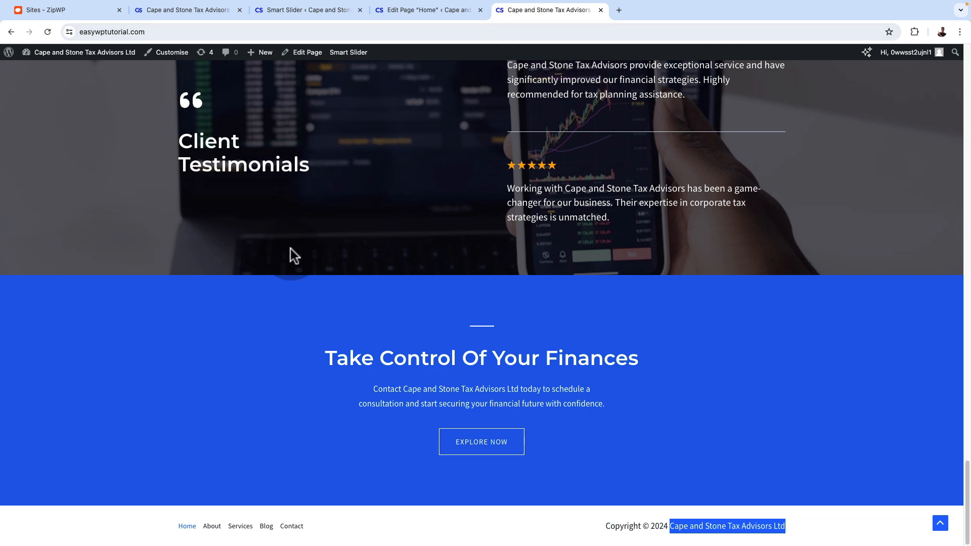
scroll(295, 304, "up", 10)
scroll(295, 314, "up", 15)
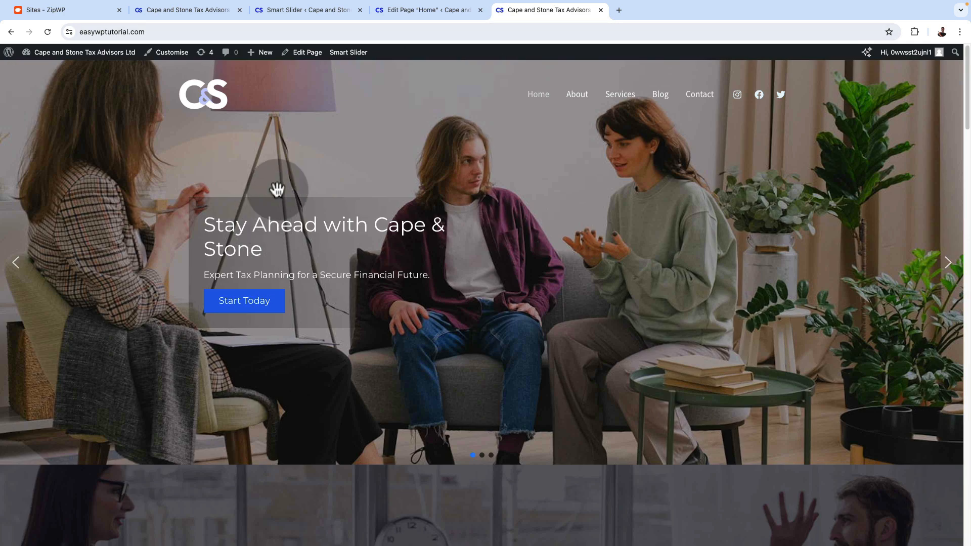
left_click(548, 102)
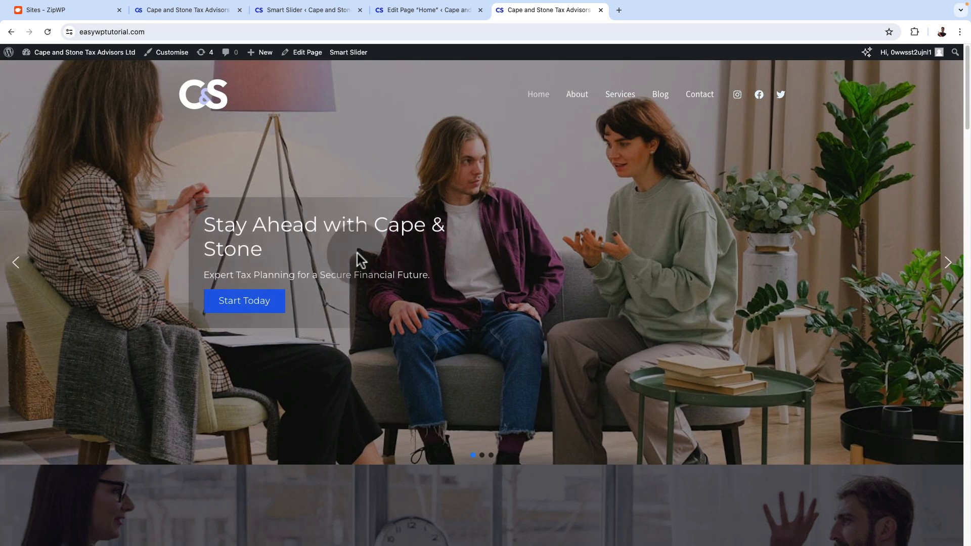
left_click(481, 456)
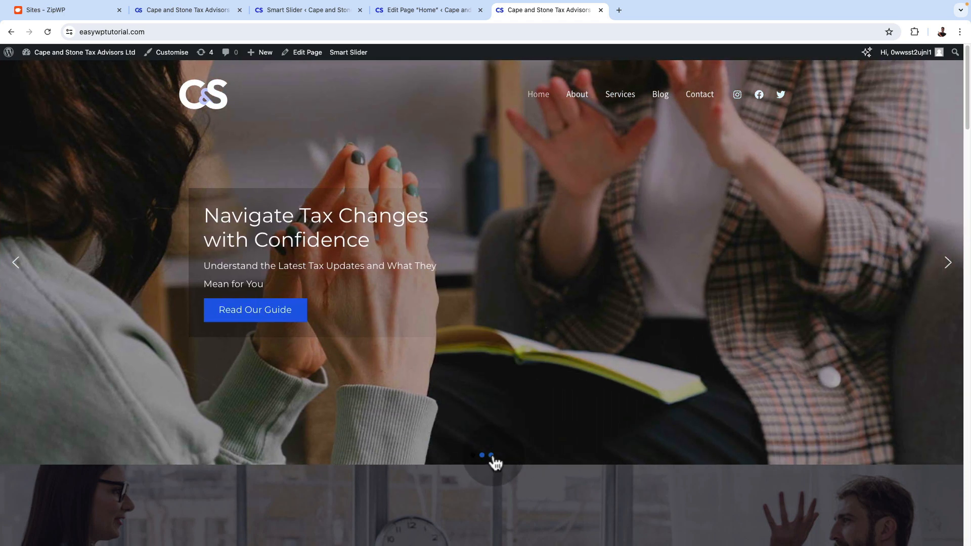
left_click(471, 458)
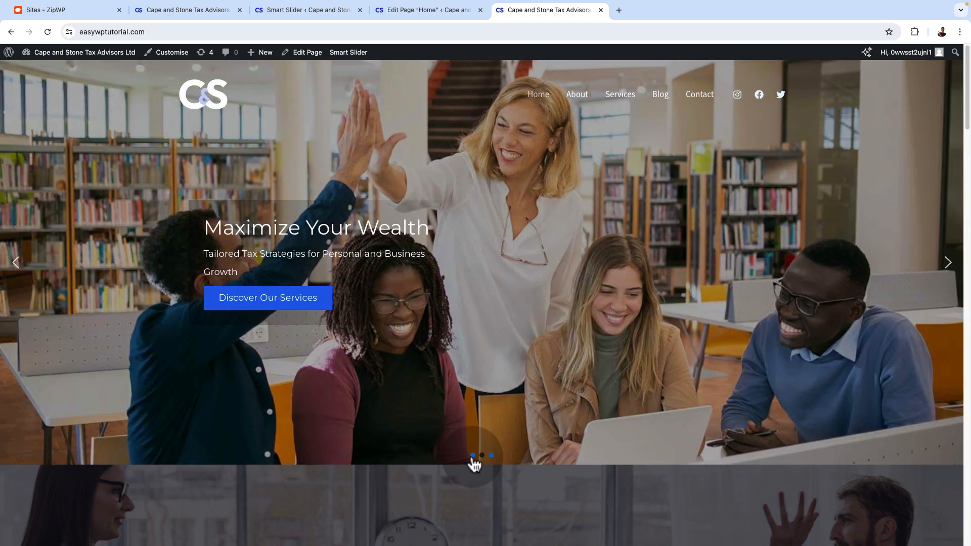
left_click(473, 457)
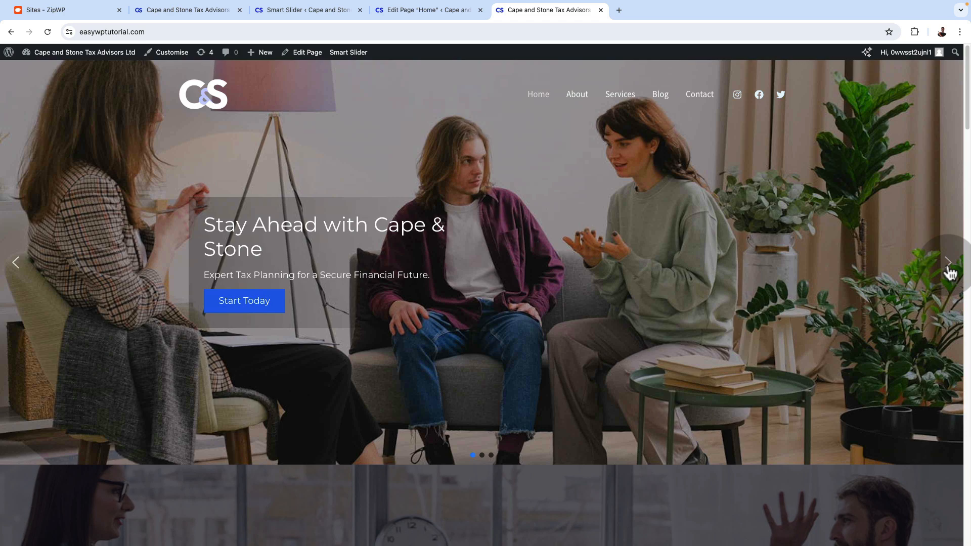
left_click(948, 268)
left_click(948, 269)
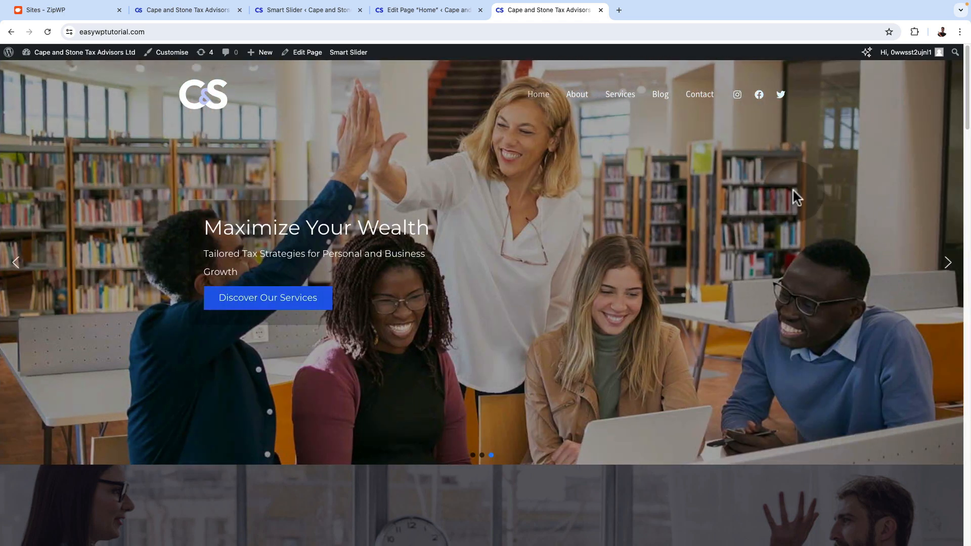
left_click(914, 31)
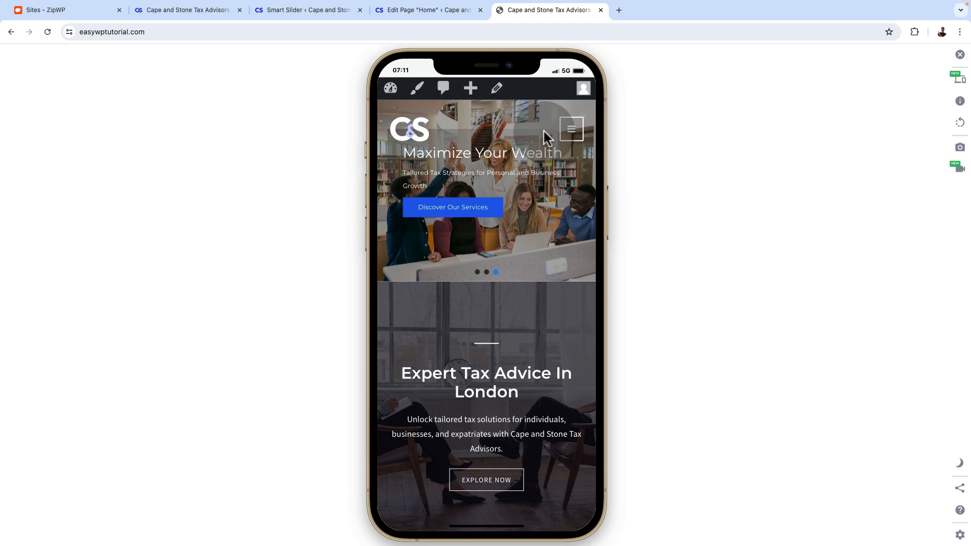
Return to the Cape and Stone Slider and open its "Maximize Your Wealth" slide in the slide editor
left_click(400, 11)
left_click(309, 10)
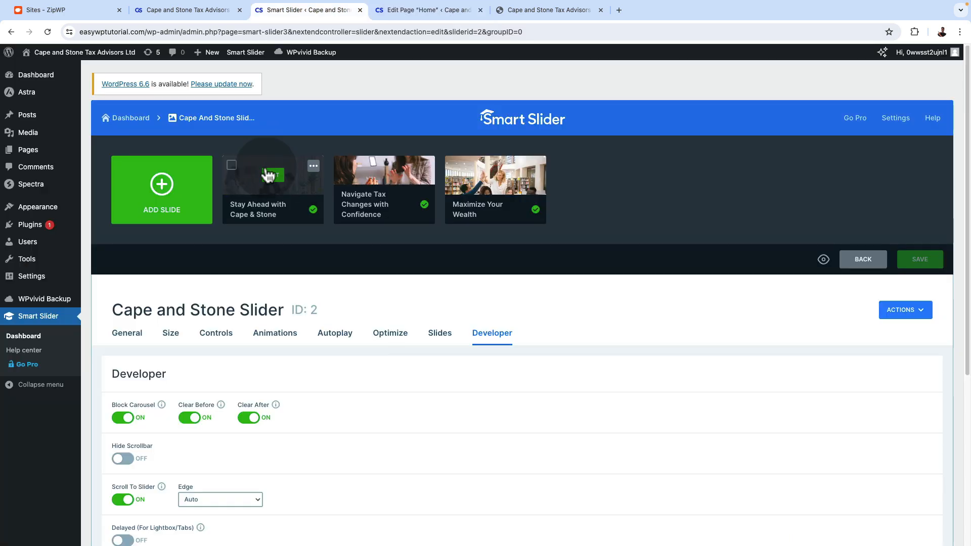
left_click(512, 197)
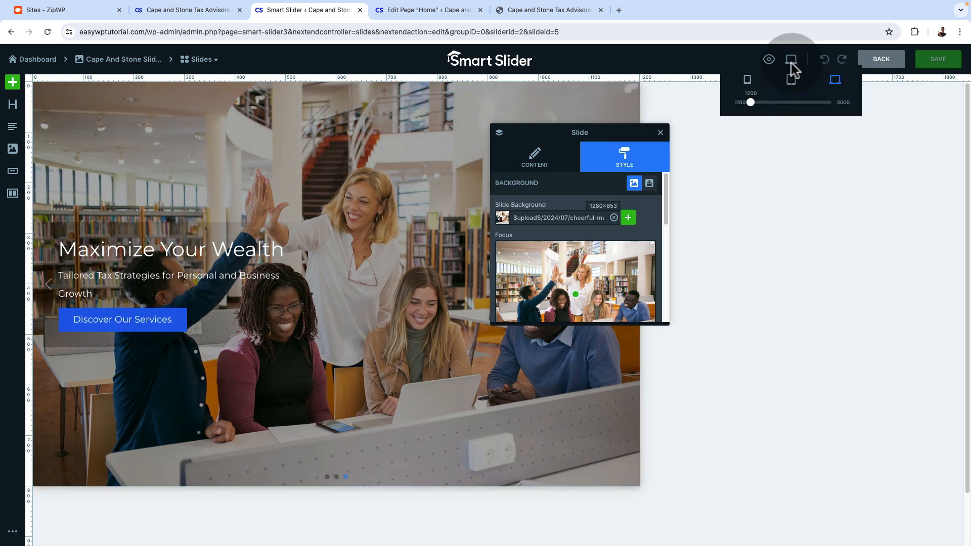
Switch the slide to the mobile layout and increase the content area's top padding to move the text lower
left_click(747, 81)
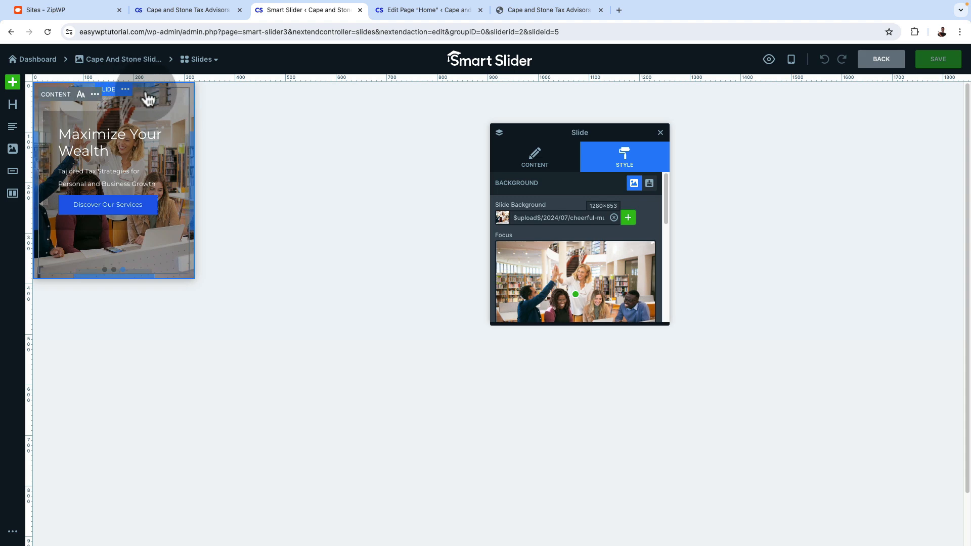
left_click(145, 95)
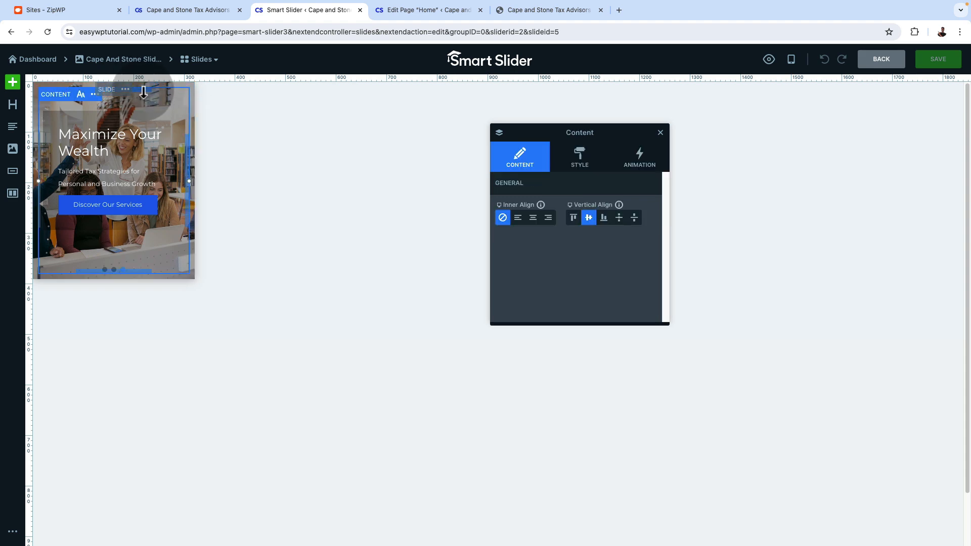
left_click_drag(143, 90, 142, 120)
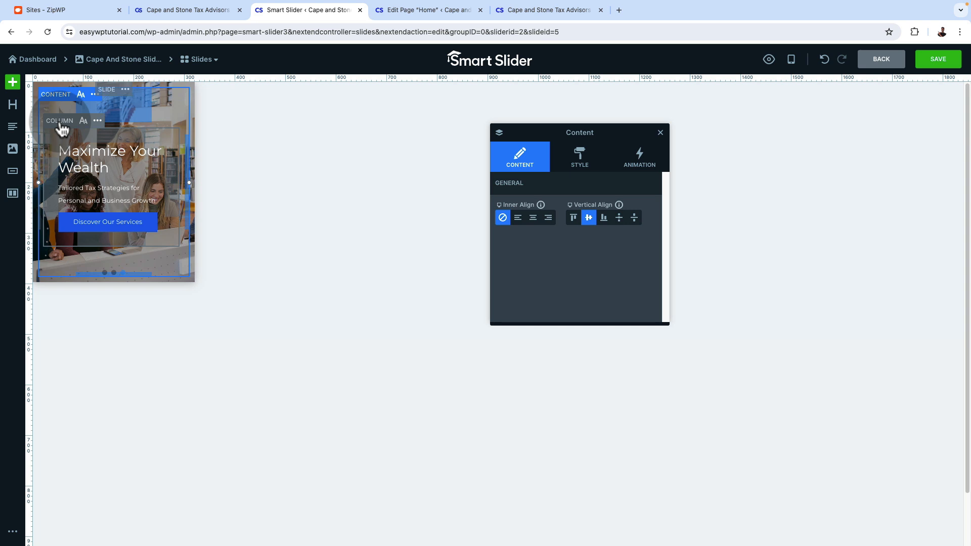
Set the text column's padding to 10 px in the mobile layout and save the slide
left_click(60, 121)
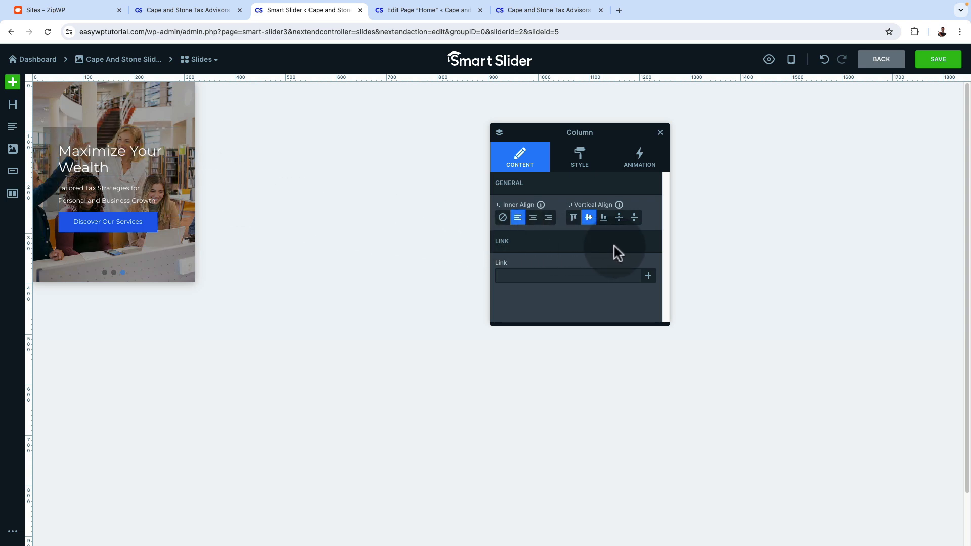
left_click(580, 169)
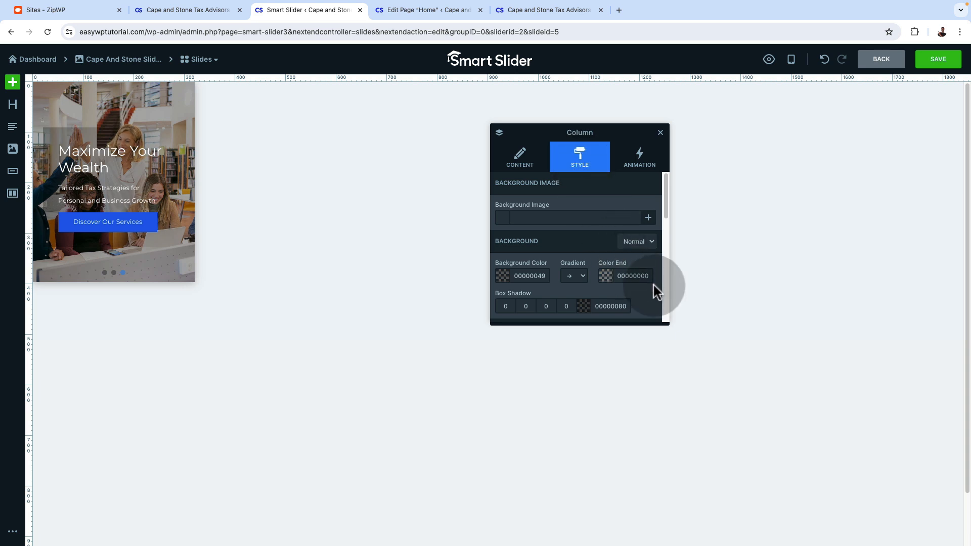
scroll(653, 286, "down", 5)
scroll(579, 262, "down", 3)
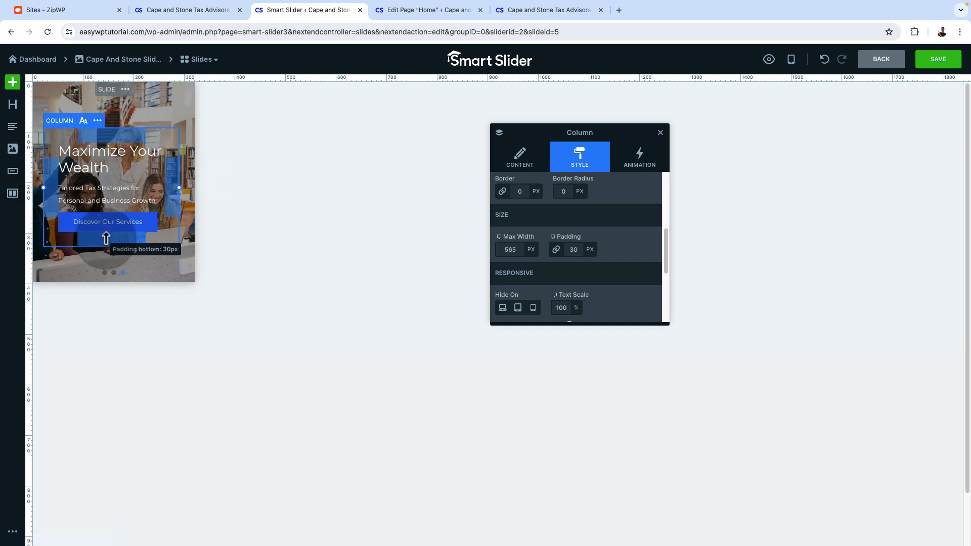
left_click(573, 250)
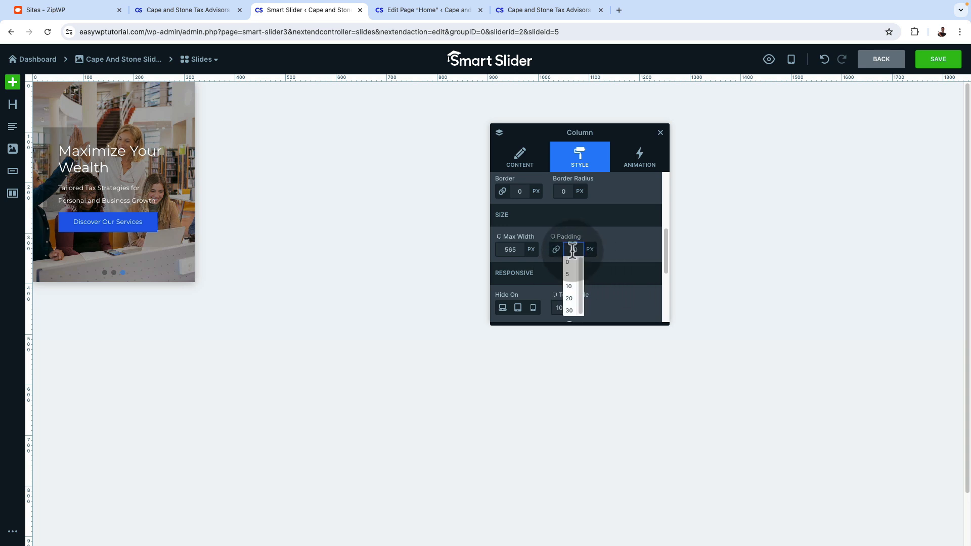
left_click(568, 286)
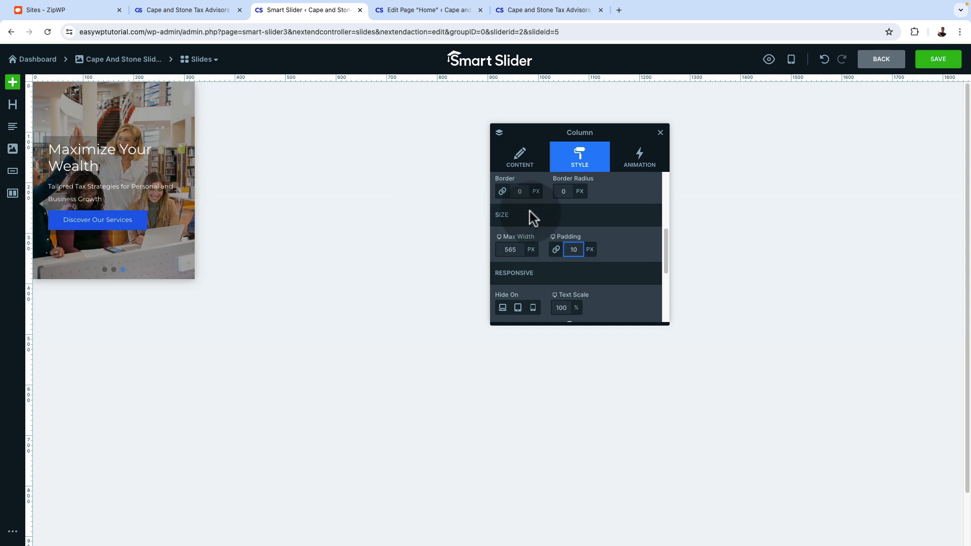
left_click(942, 63)
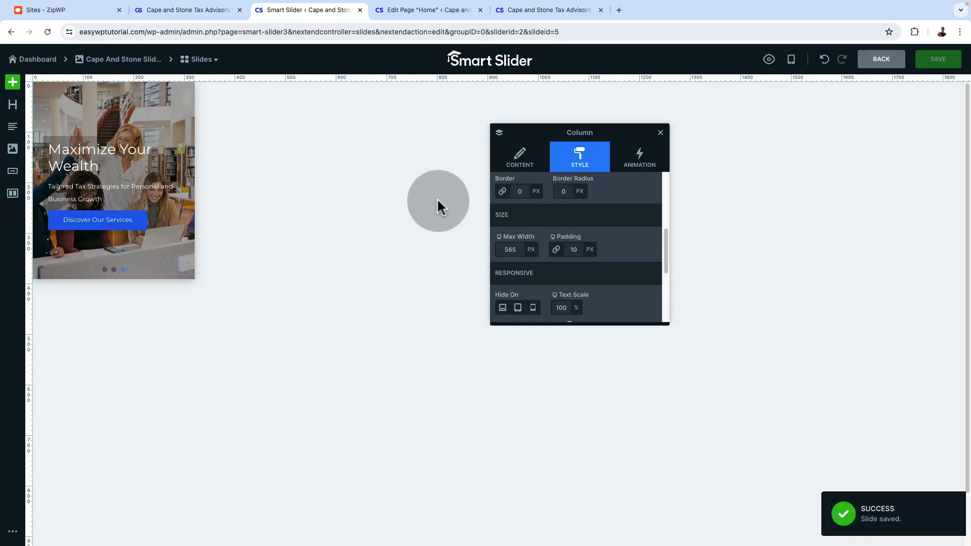
Check the first two slides of the live homepage slider in the mobile phone preview
left_click(539, 10)
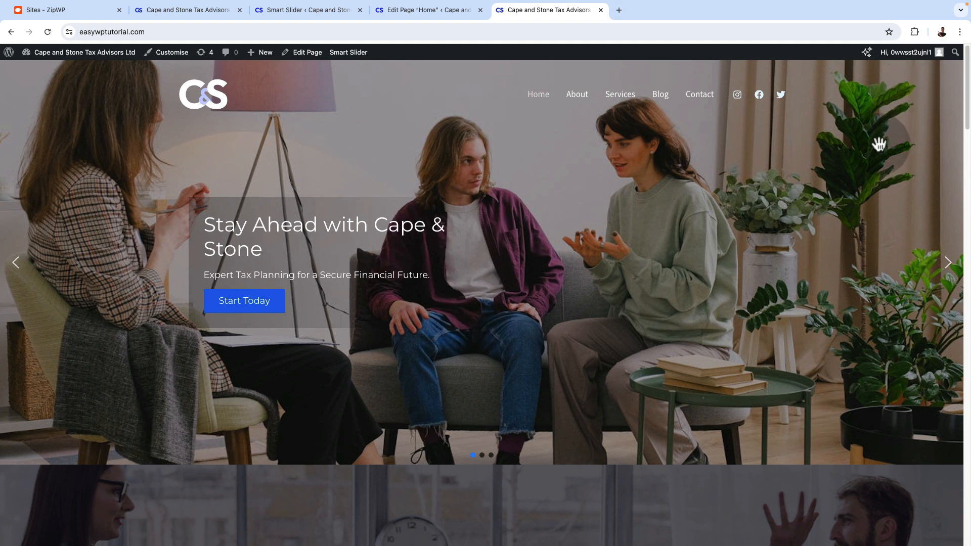
left_click(914, 31)
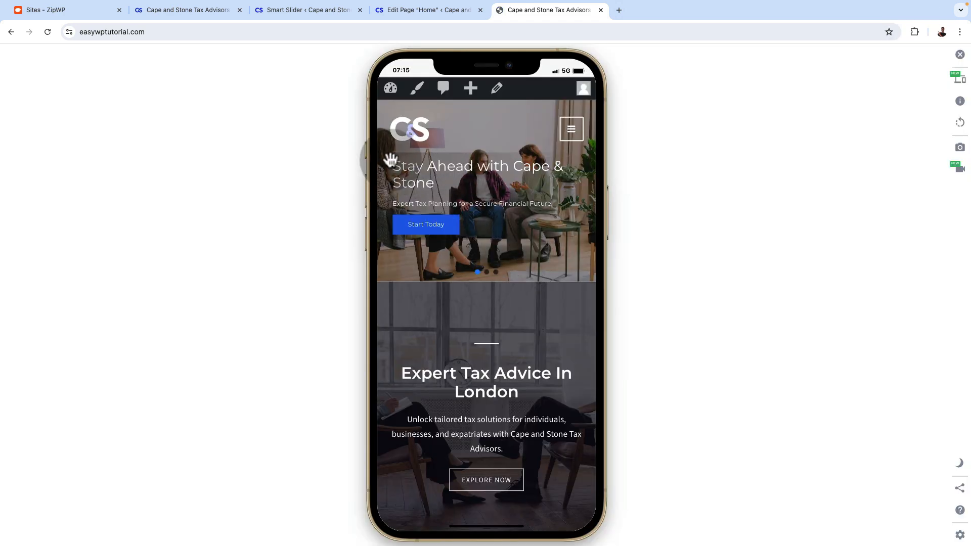
left_click(485, 274)
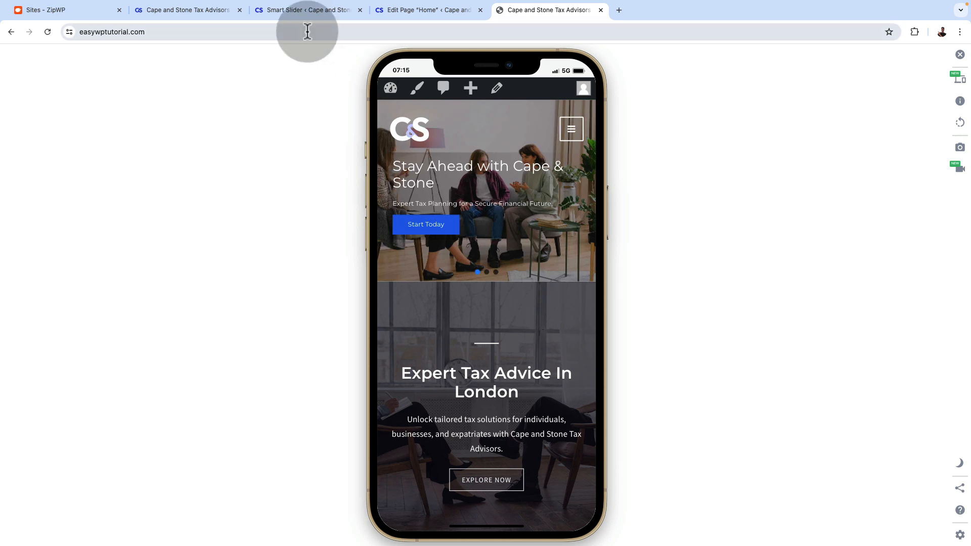
Return to the slide editor and check the slide's tablet and desktop layouts
left_click(300, 10)
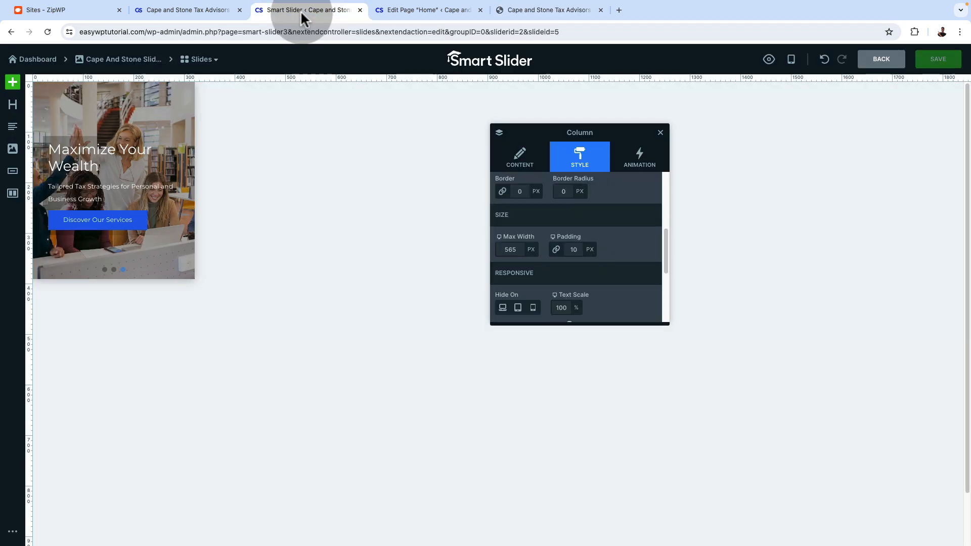
left_click(791, 60)
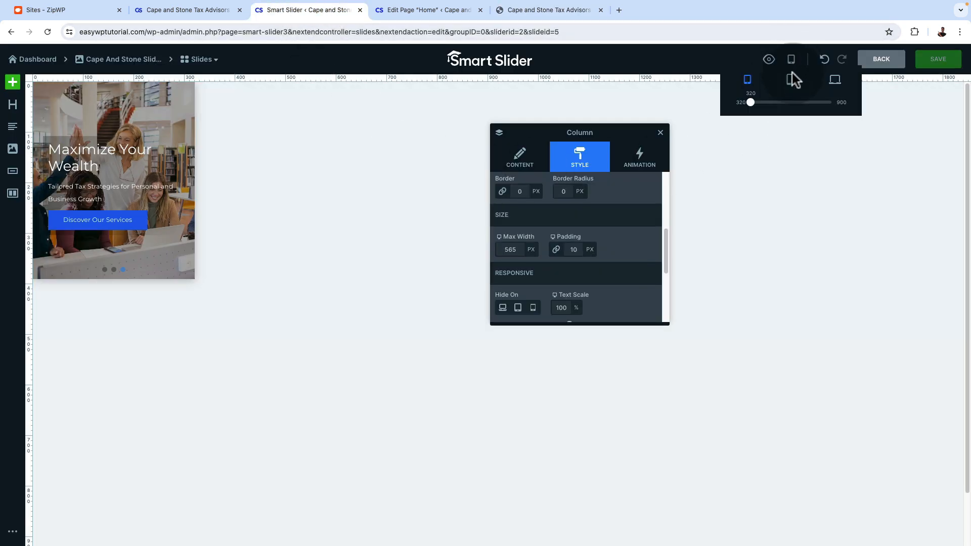
left_click(791, 80)
left_click(835, 85)
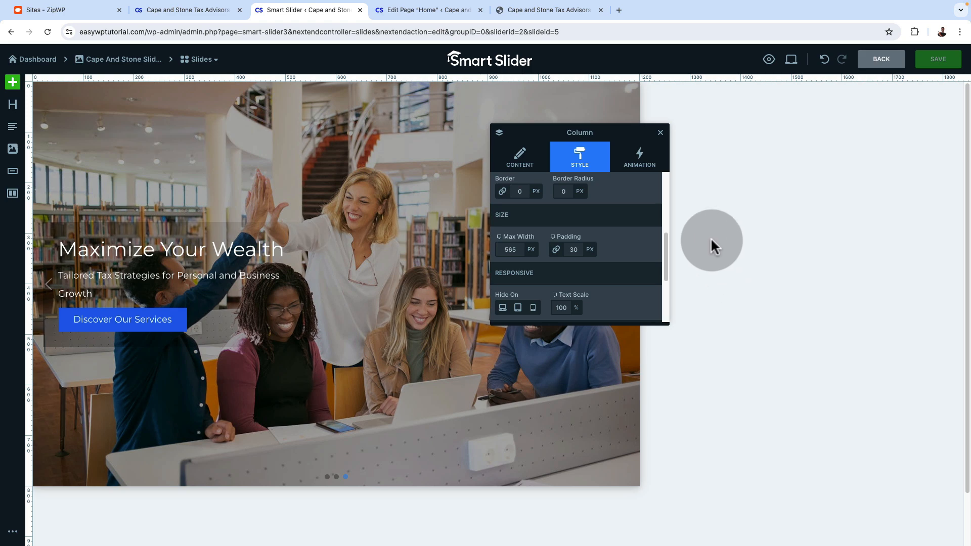
Review the live homepage on desktop from the slider through the team and testimonials sections to the footer
left_click(550, 11)
scroll(680, 321, "down", 3)
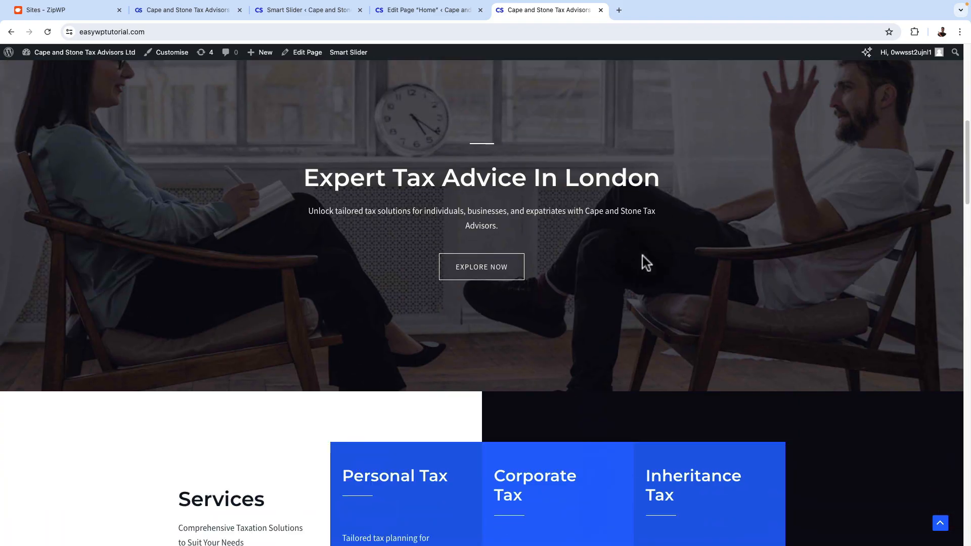
scroll(488, 217, "up", 3)
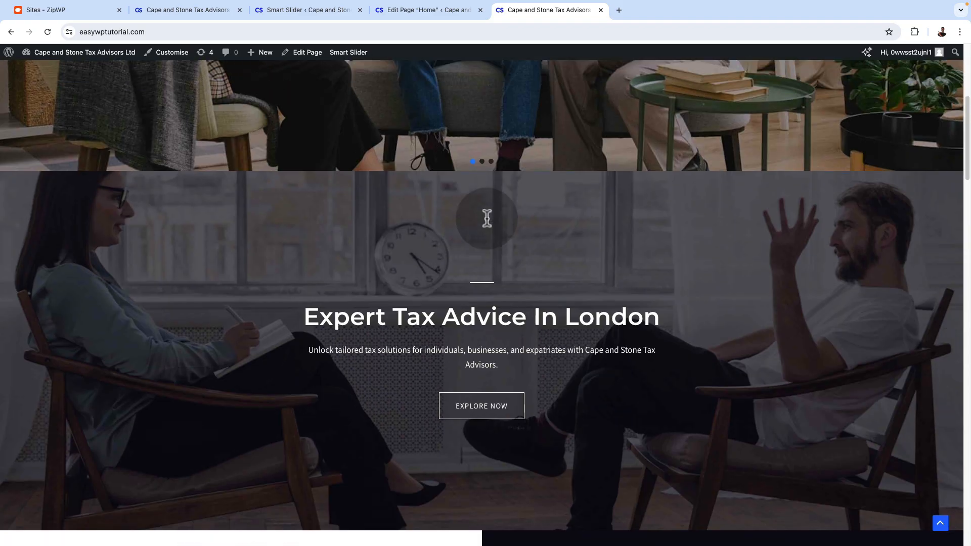
scroll(487, 227, "up", 4)
scroll(520, 401, "down", 14)
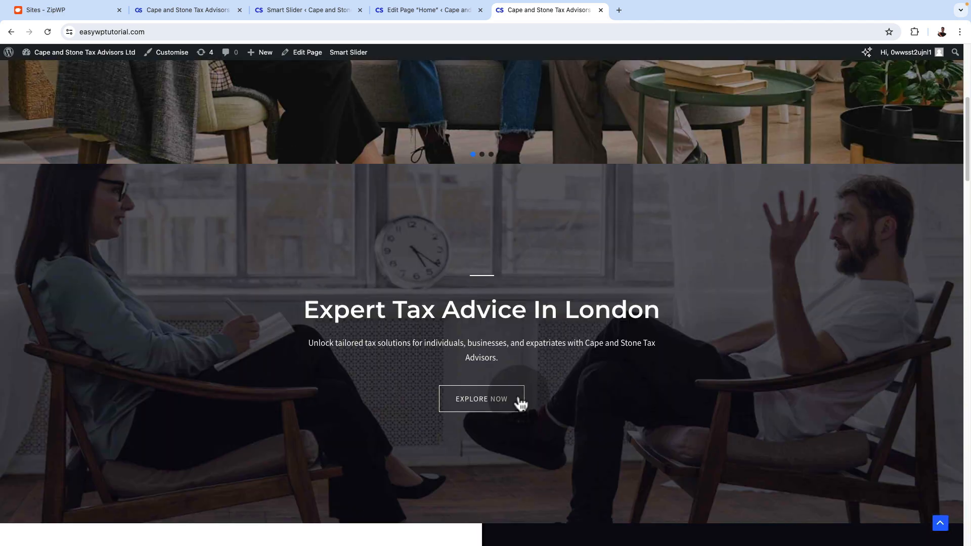
scroll(617, 368, "down", 10)
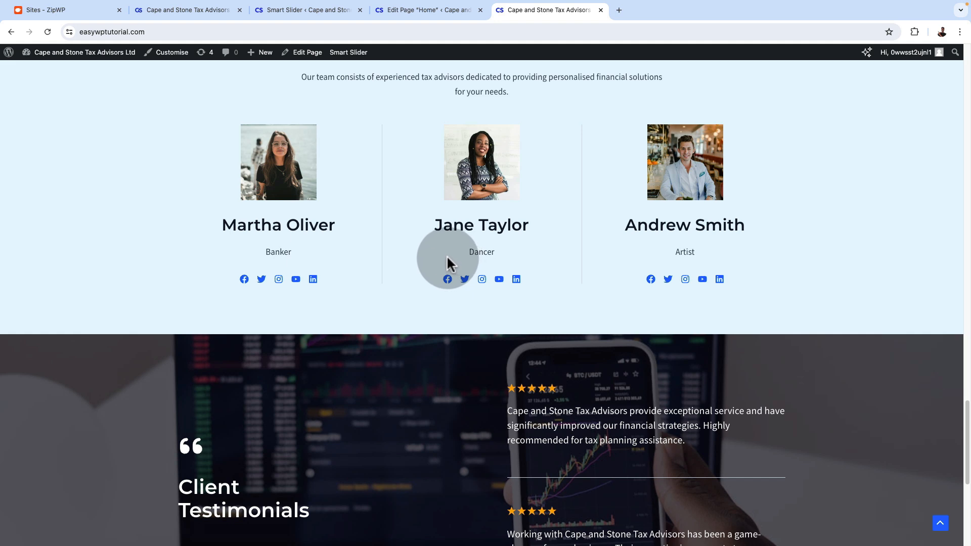
scroll(431, 298, "down", 4)
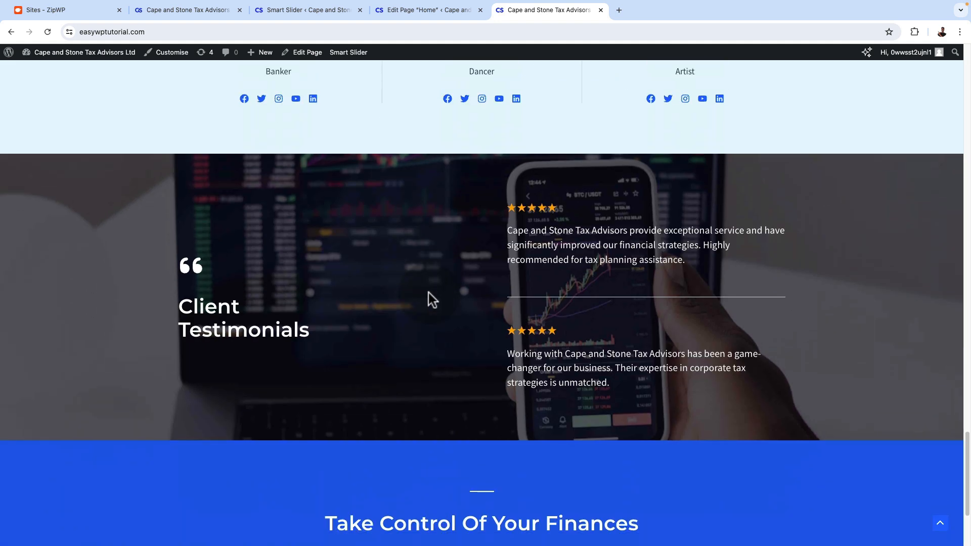
scroll(479, 292, "down", 2)
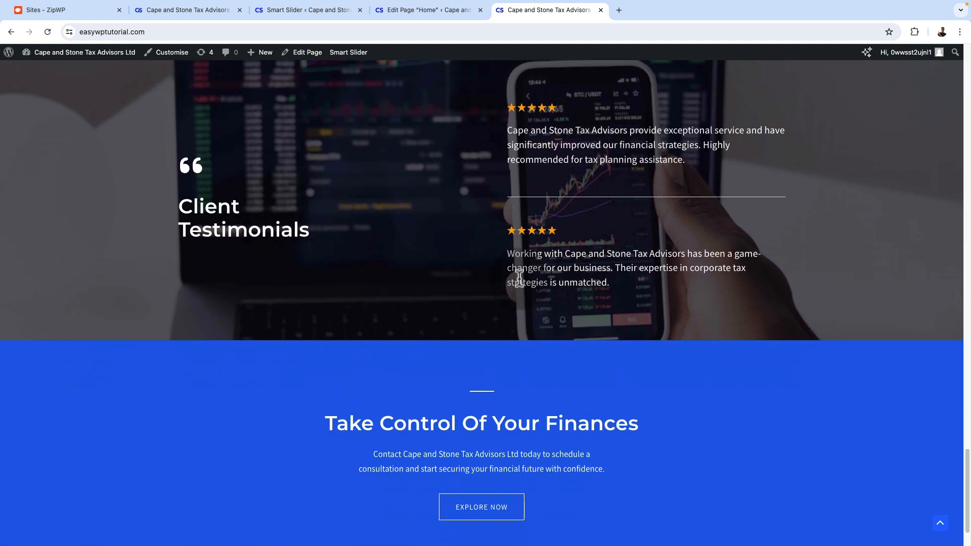
scroll(537, 293, "down", 1)
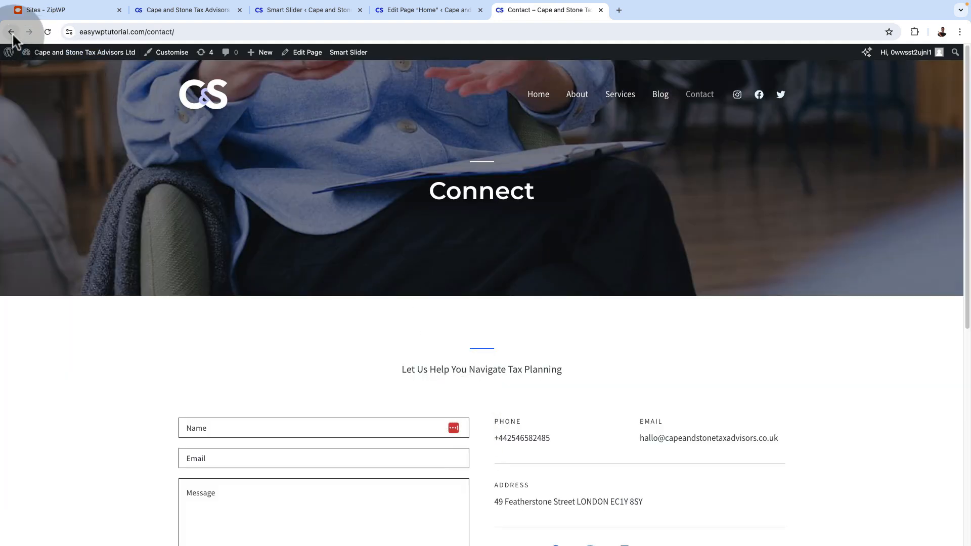
Close the tab with the WordPress pages list and reload the Home page in the block editor
left_click(11, 32)
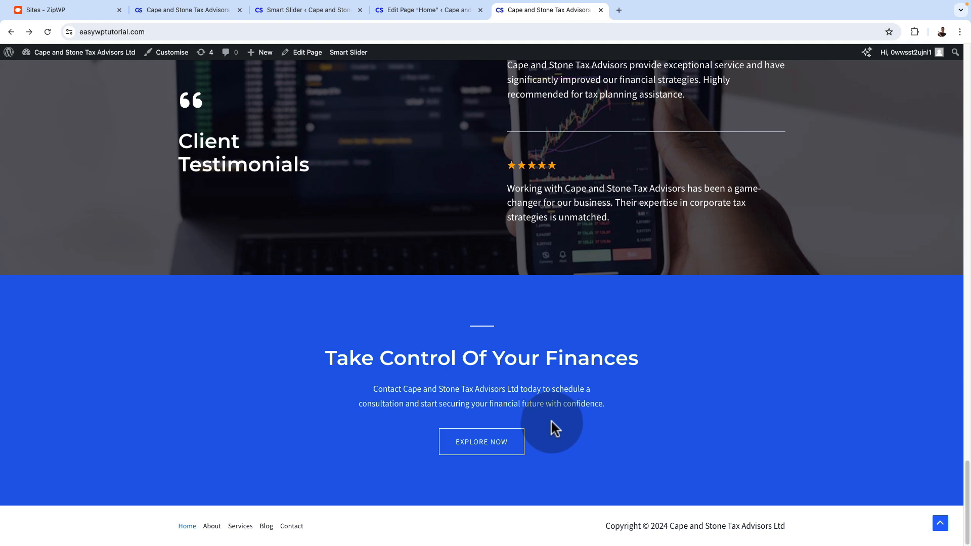
left_click(395, 11)
left_click(300, 11)
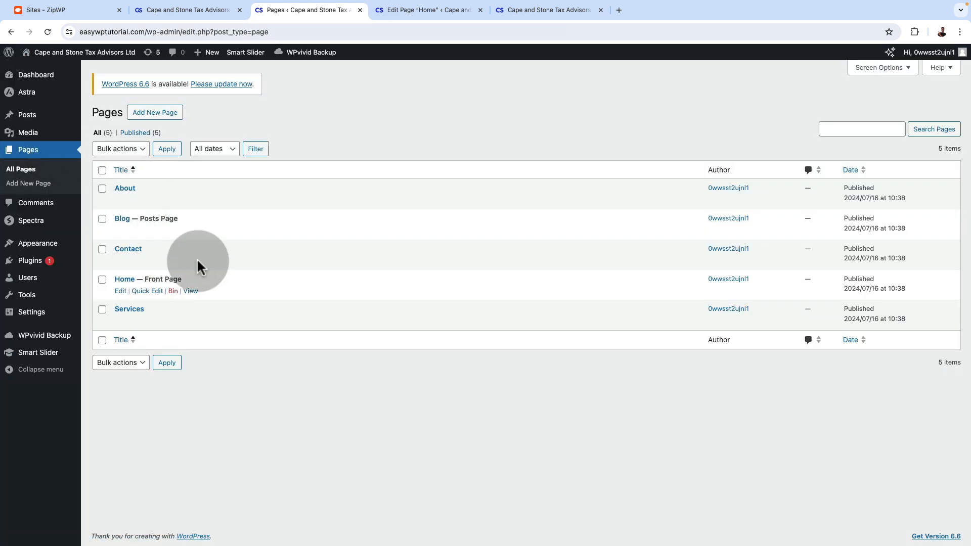
left_click(360, 10)
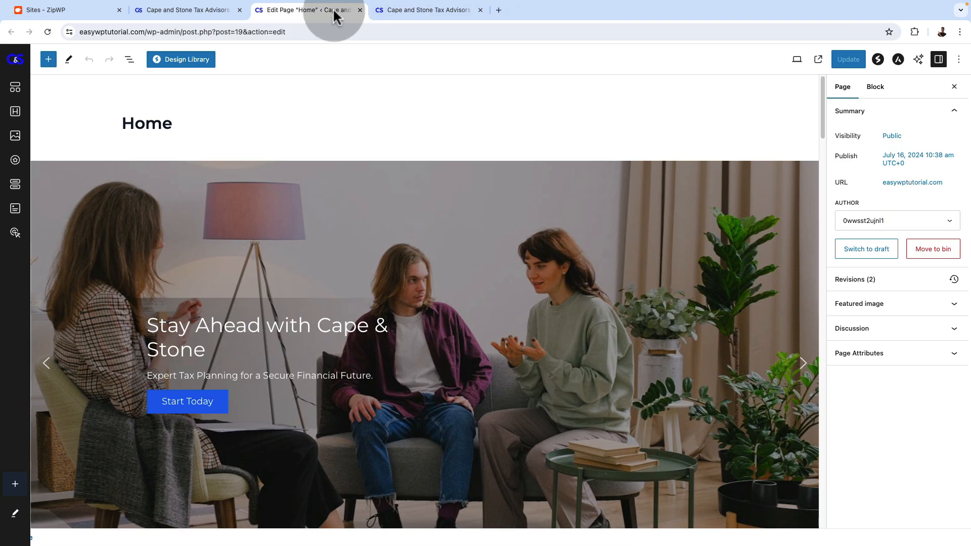
left_click(47, 31)
Delete the "Expert Tax Advice In London" container below the slider on the Home page
scroll(409, 294, "down", 7)
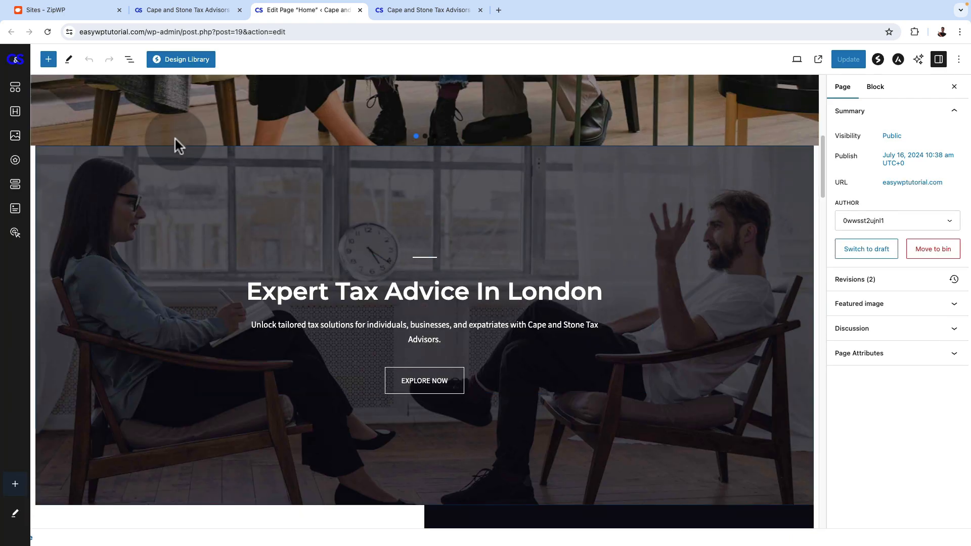
left_click(129, 60)
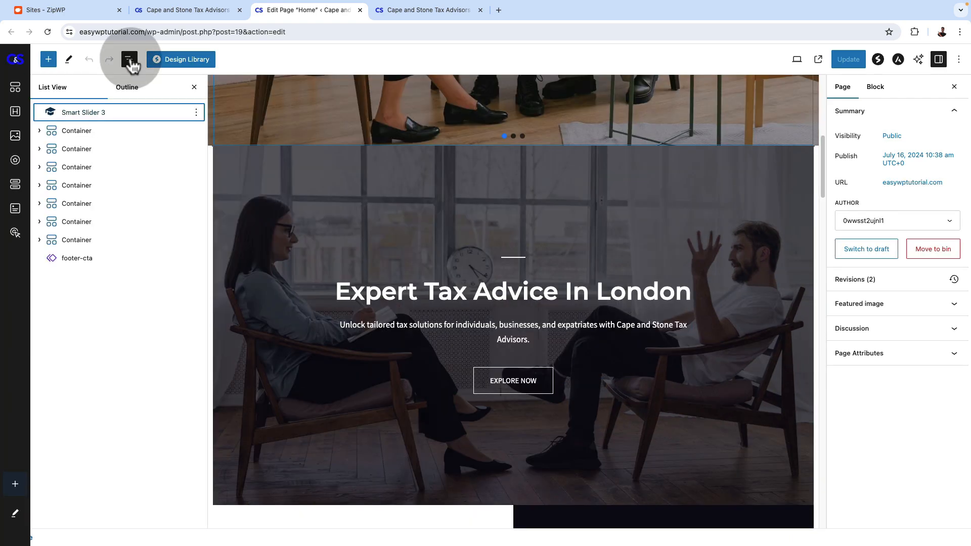
left_click(84, 131)
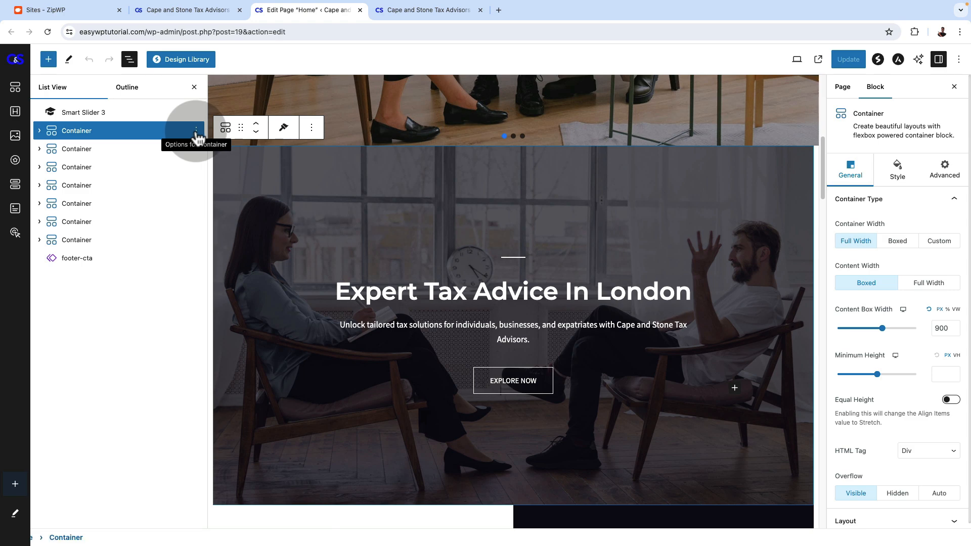
left_click(196, 131)
left_click(208, 334)
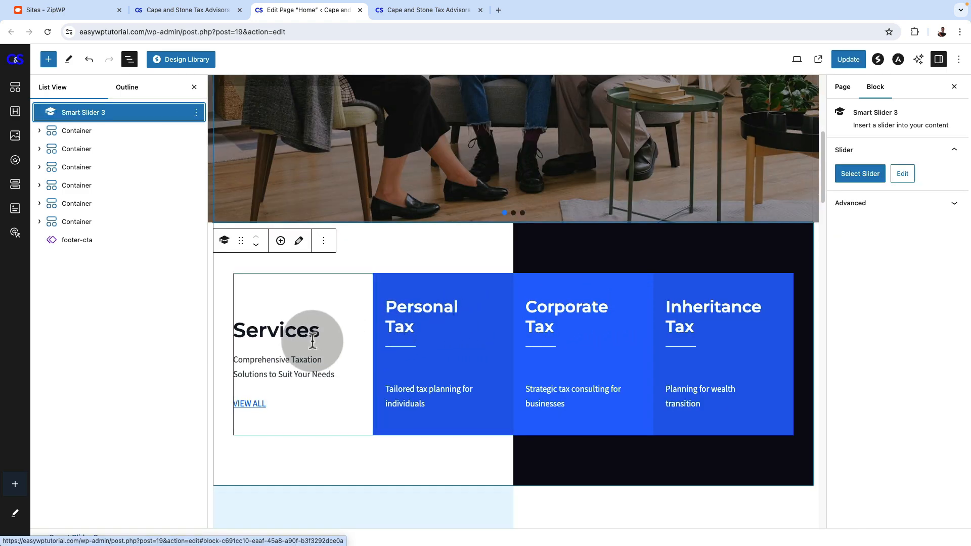
Inspect the editable headings and descriptions of the Inheritance Tax, Corporate Tax and Personal Tax boxes in the Services section
scroll(310, 338, "down", 1)
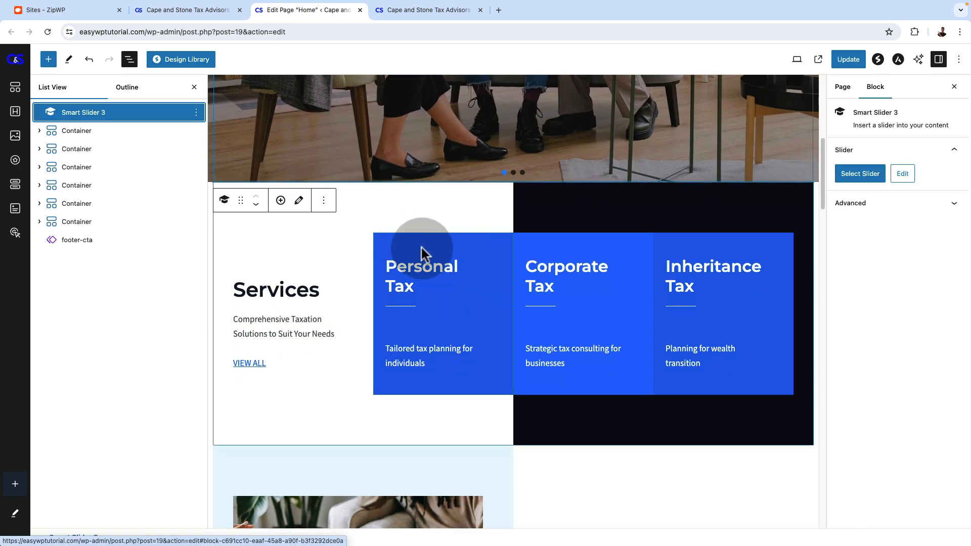
left_click(690, 266)
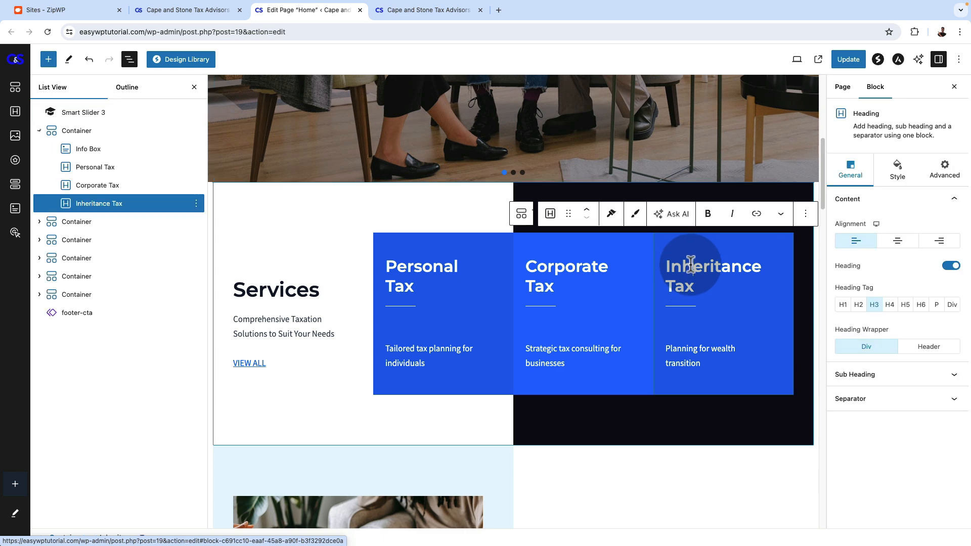
left_click(684, 284)
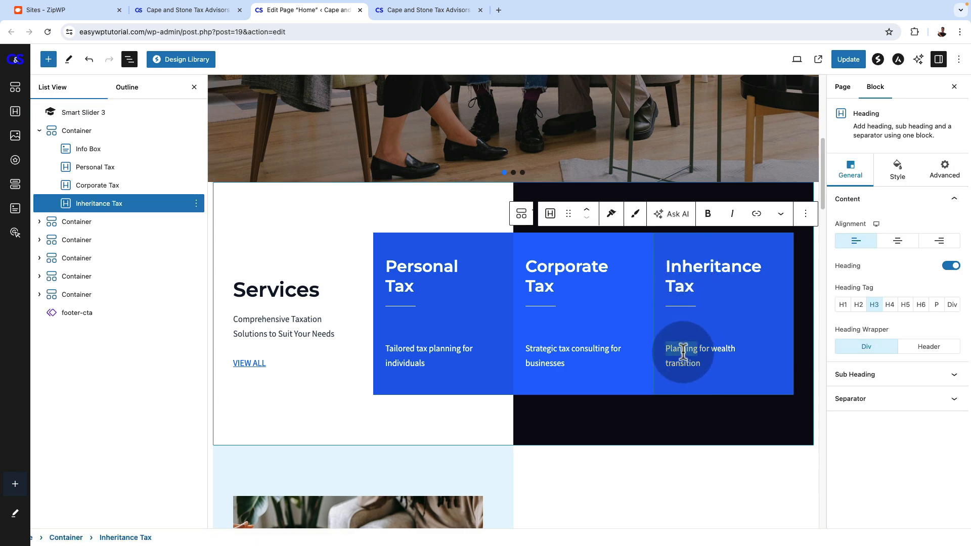
left_click_drag(684, 363, 704, 363)
left_click(563, 364)
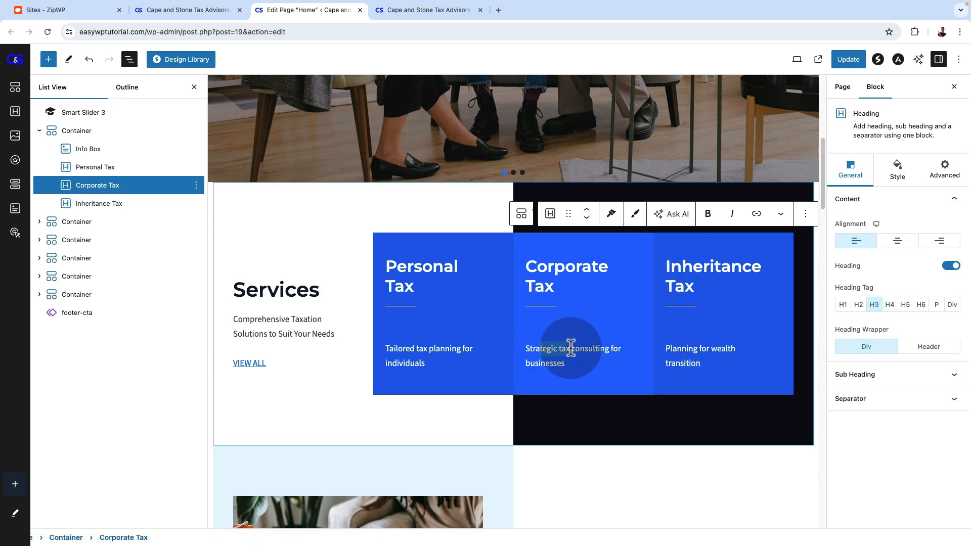
left_click(422, 267)
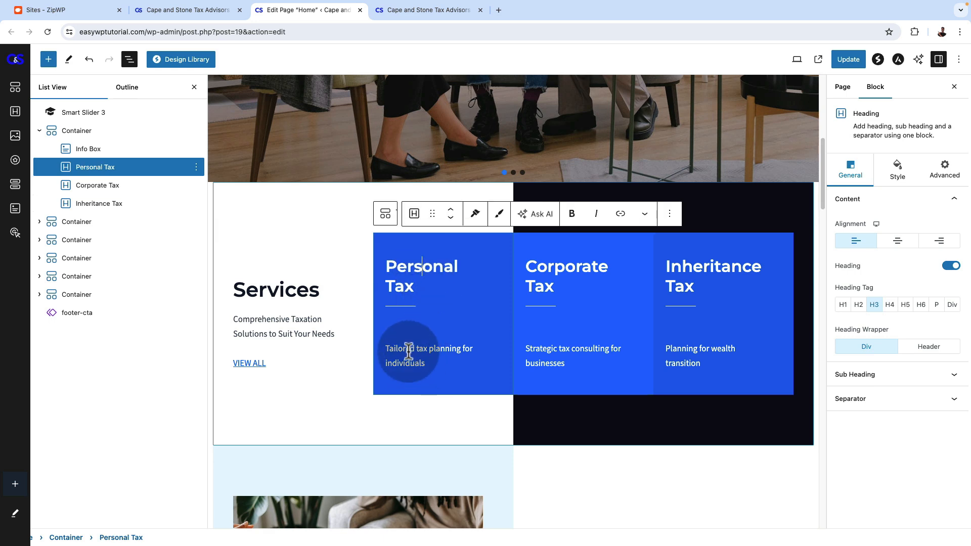
Replace the image beside "Our Story And Commitment" with woman-looking-at-a-graph-on-a-digital-tablet-6476577.jpeg from the media library
scroll(502, 403, "down", 6)
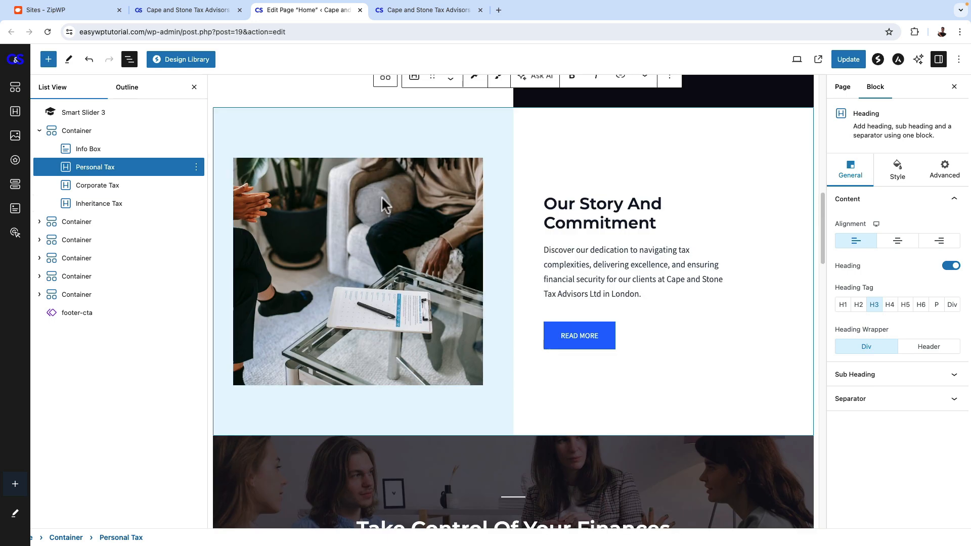
left_click(382, 199)
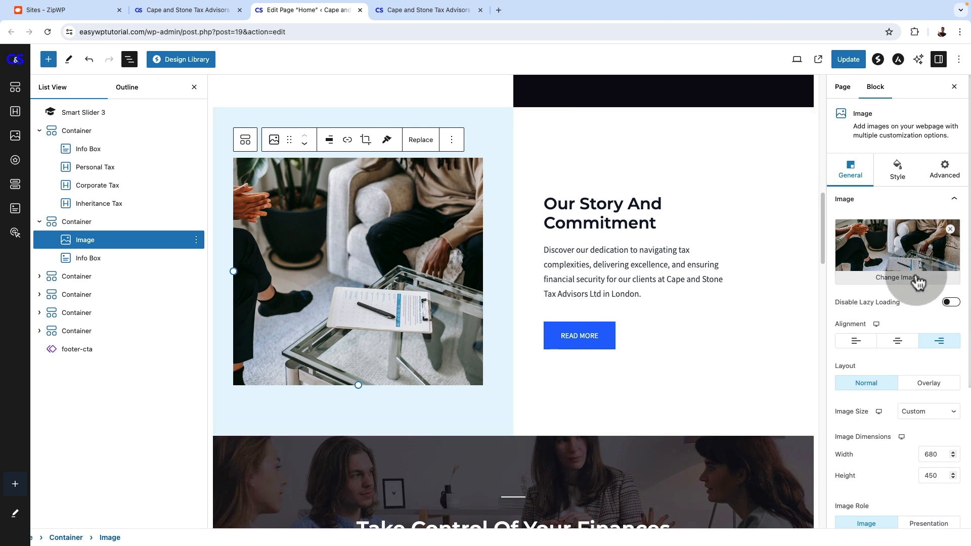
left_click(916, 275)
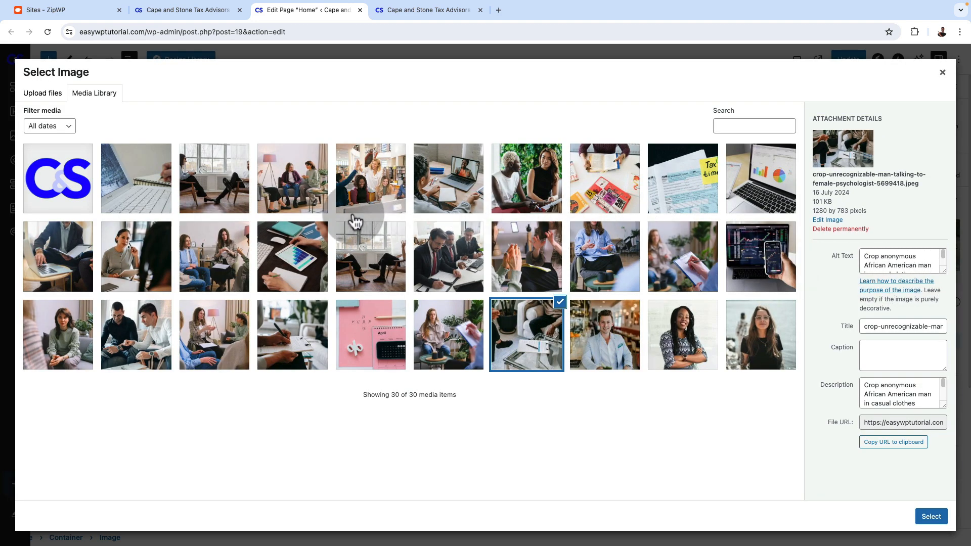
left_click(301, 267)
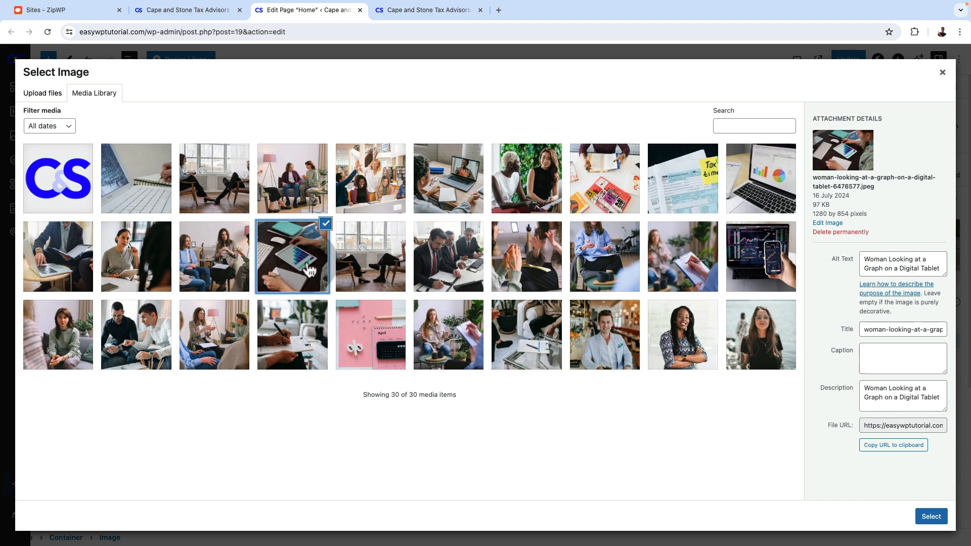
left_click(931, 516)
Change the background image of the "Take Control Of Your Finances" container to the media library photo of someone writing on a clipboard
scroll(644, 384, "down", 5)
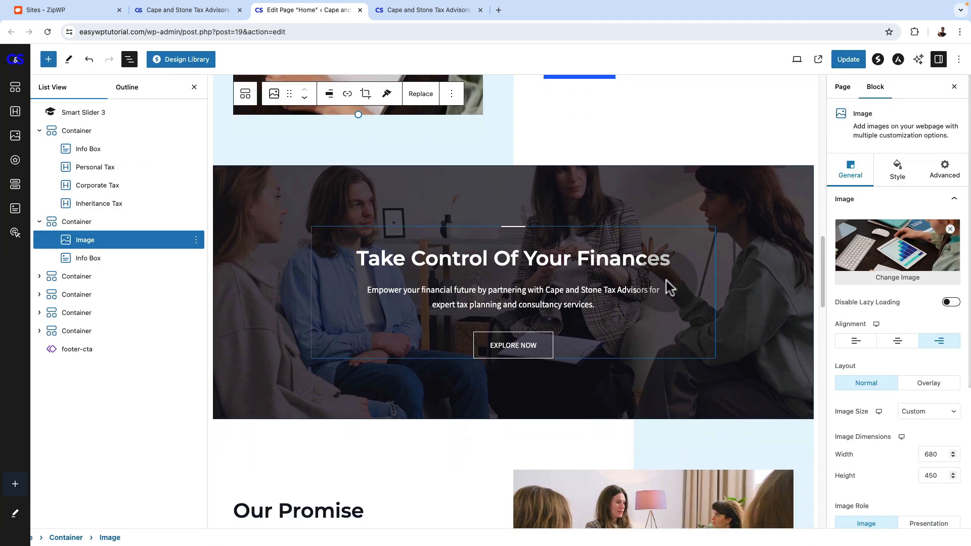
left_click(524, 177)
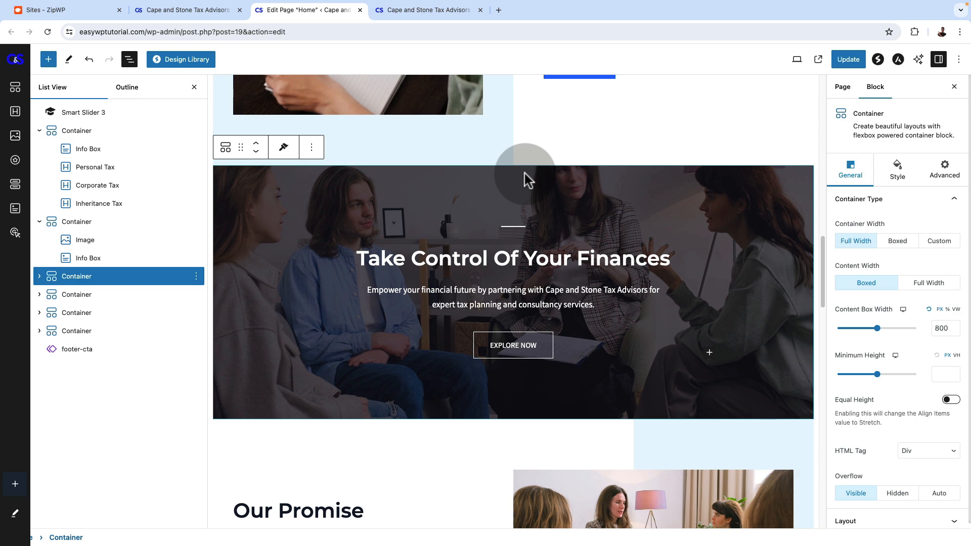
left_click(903, 174)
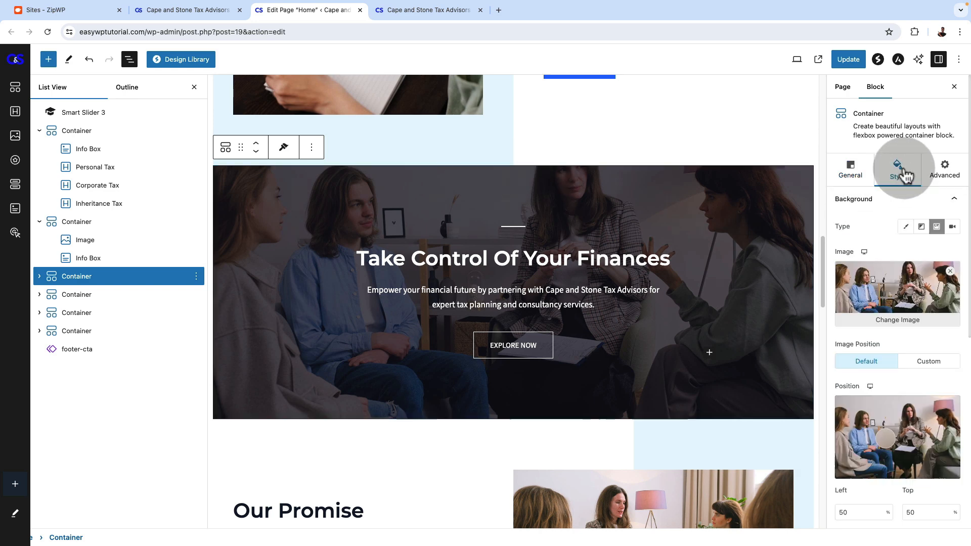
left_click(908, 321)
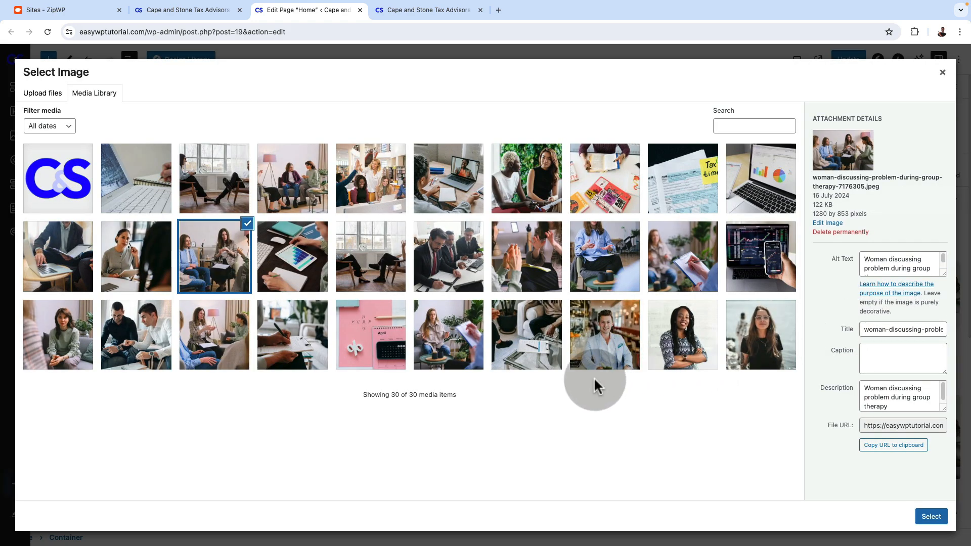
left_click(602, 276)
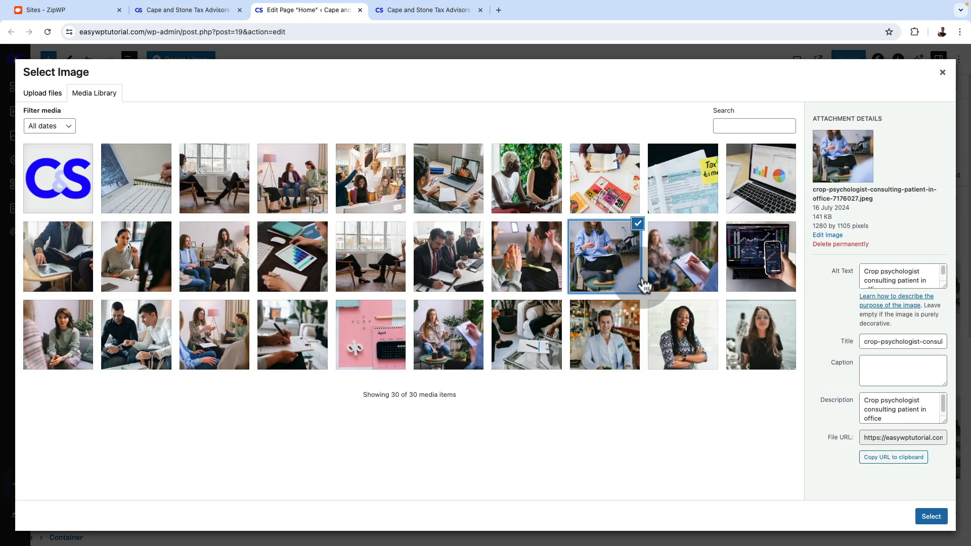
left_click(680, 260)
left_click(930, 516)
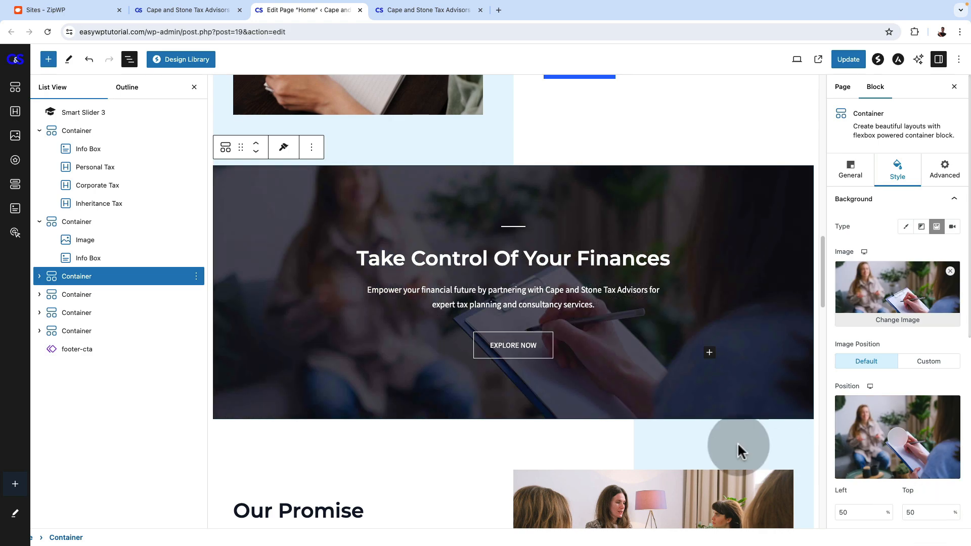
Rename the container holding the "Meet Our Experts" section to "Cape and Stone Team"
scroll(678, 404, "down", 10)
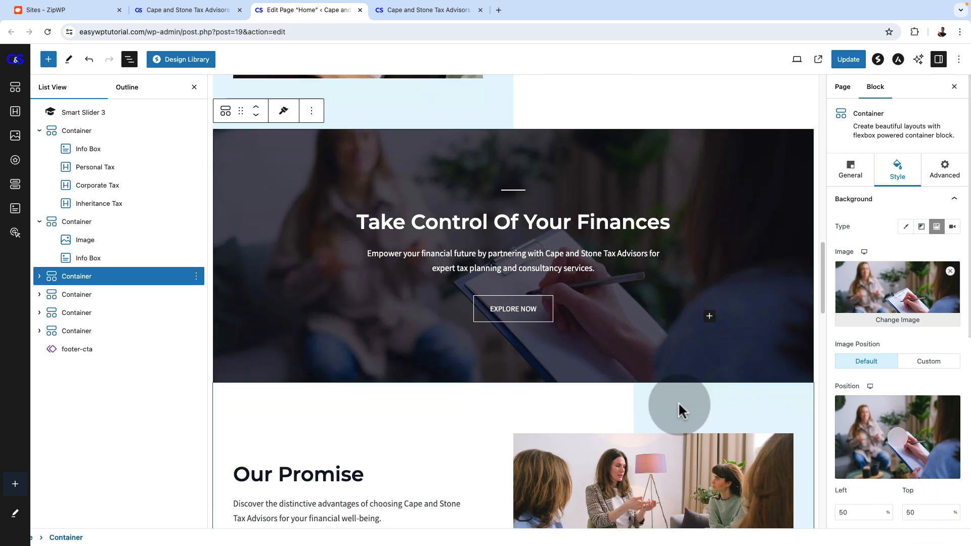
scroll(362, 240, "up", 5)
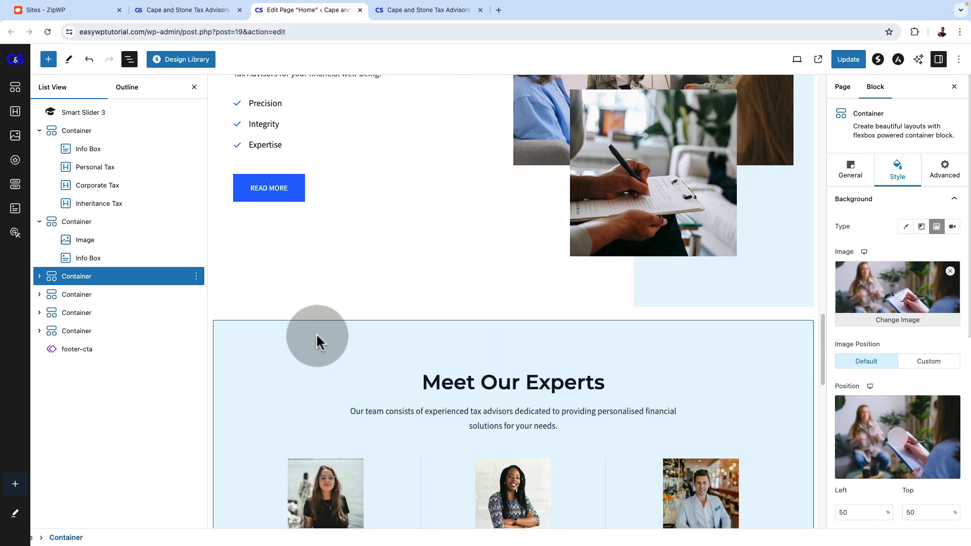
left_click(339, 336)
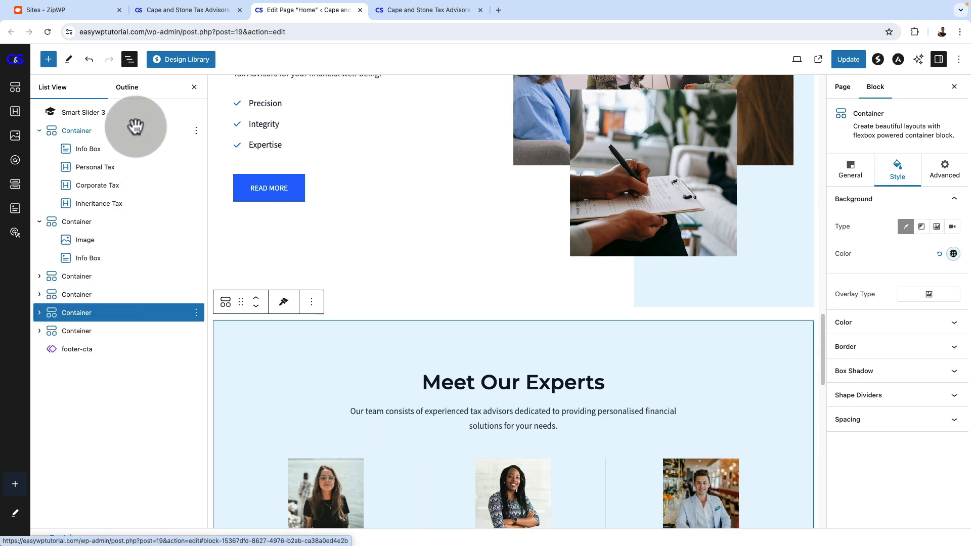
scroll(501, 383, "down", 3)
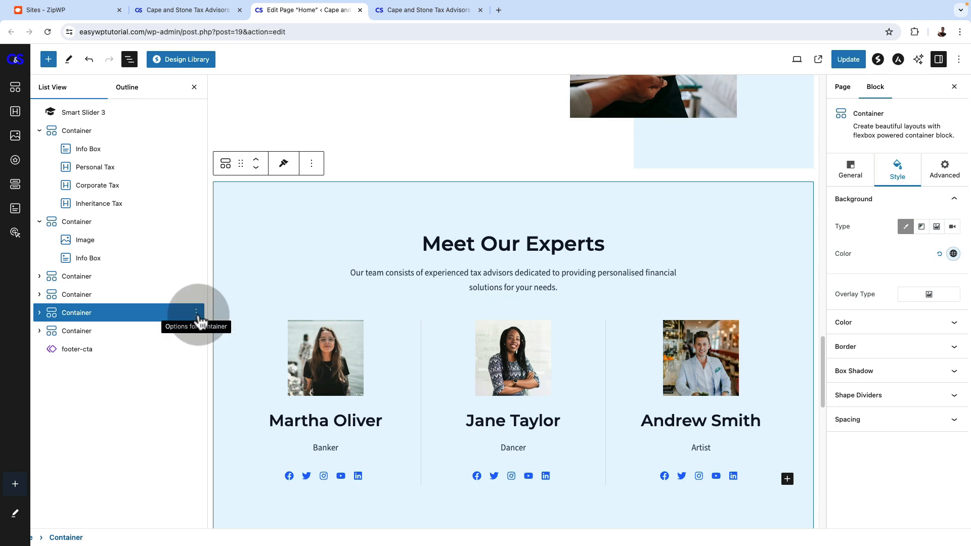
left_click(197, 314)
left_click(207, 456)
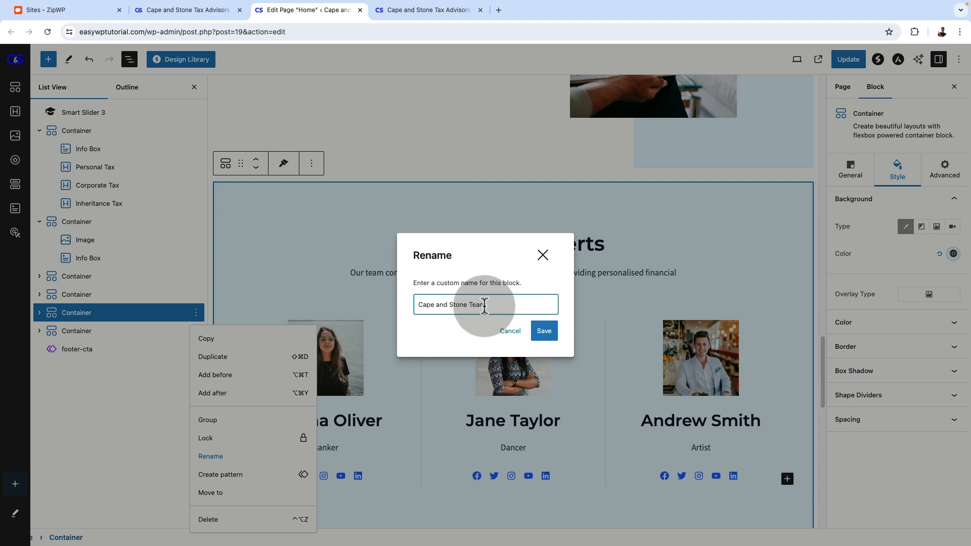
left_click(543, 331)
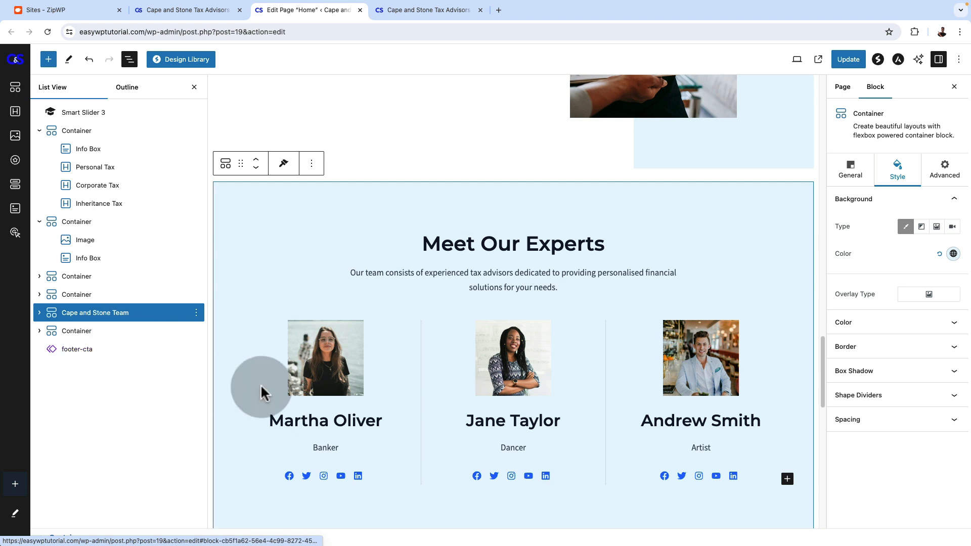
Examine the structure of the Cape and Stone Team container: its heading, the inner container and the three team member containers
scroll(407, 425, "down", 2)
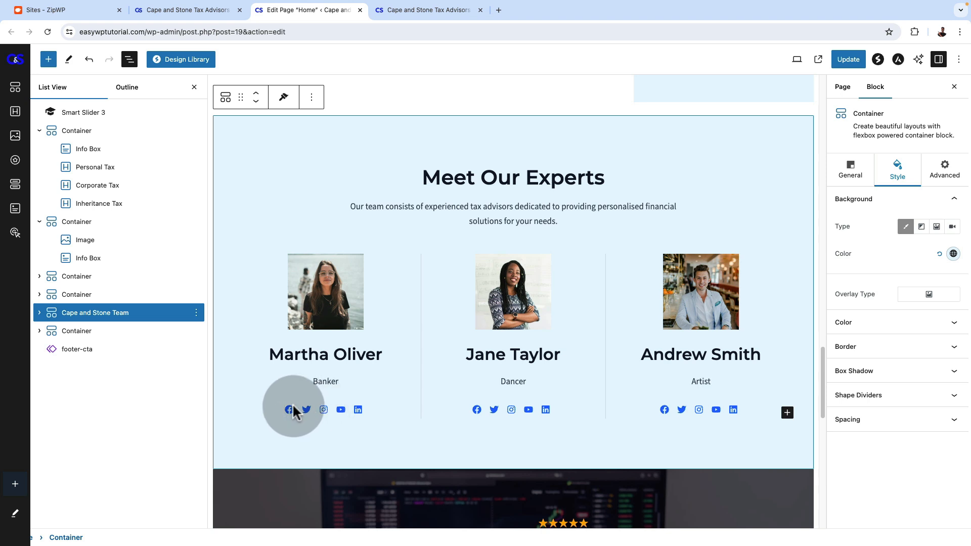
left_click(40, 314)
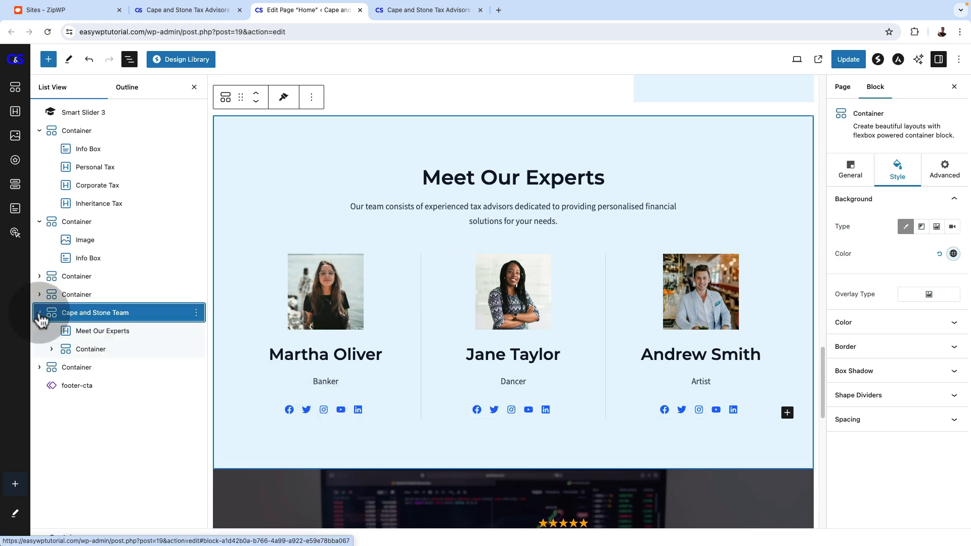
left_click(71, 331)
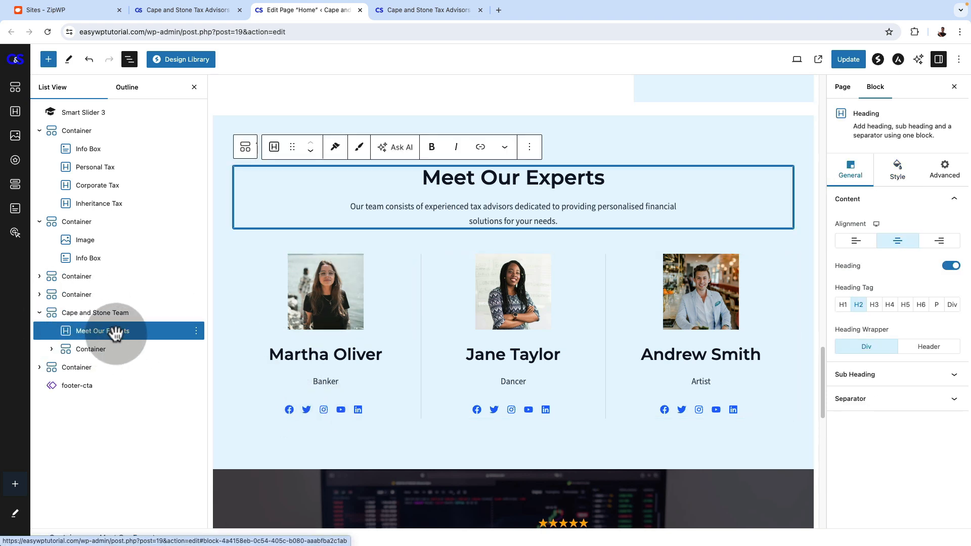
left_click(54, 350)
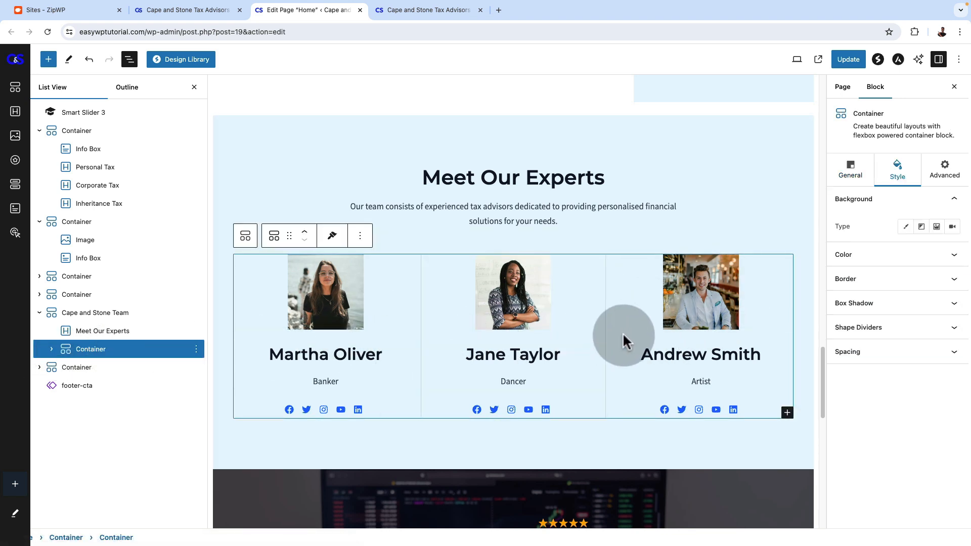
left_click(51, 350)
left_click(130, 368)
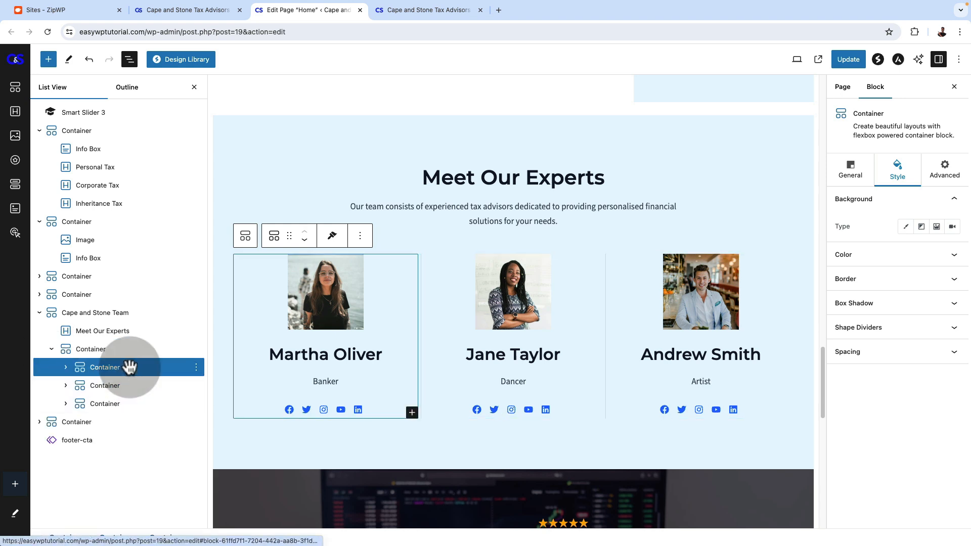
left_click(124, 388)
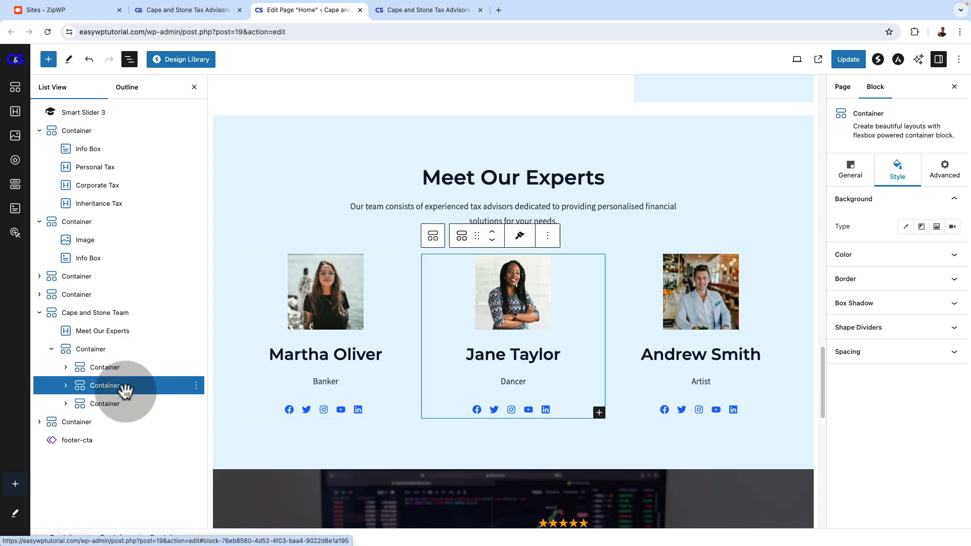
left_click(123, 407)
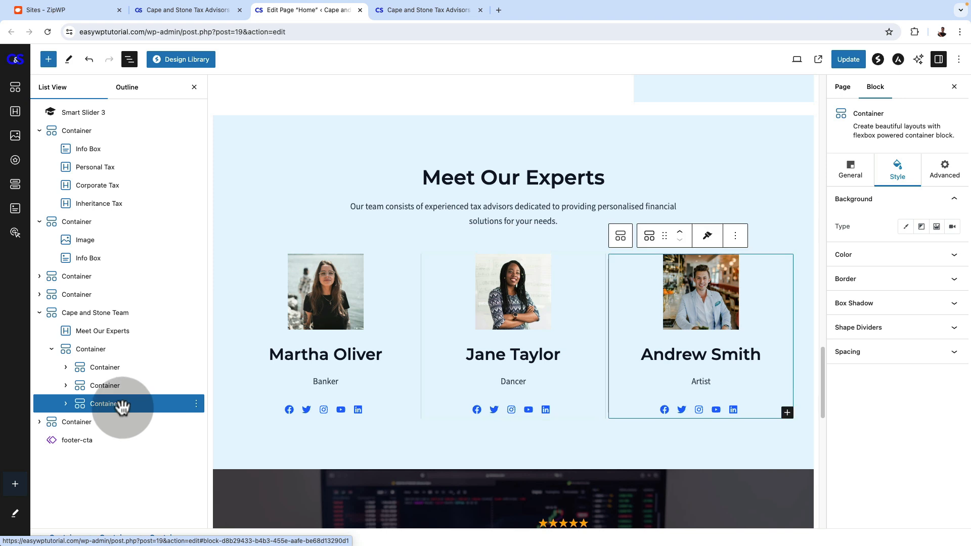
Examine the image, heading and icon list inside the first team member's container
left_click(66, 368)
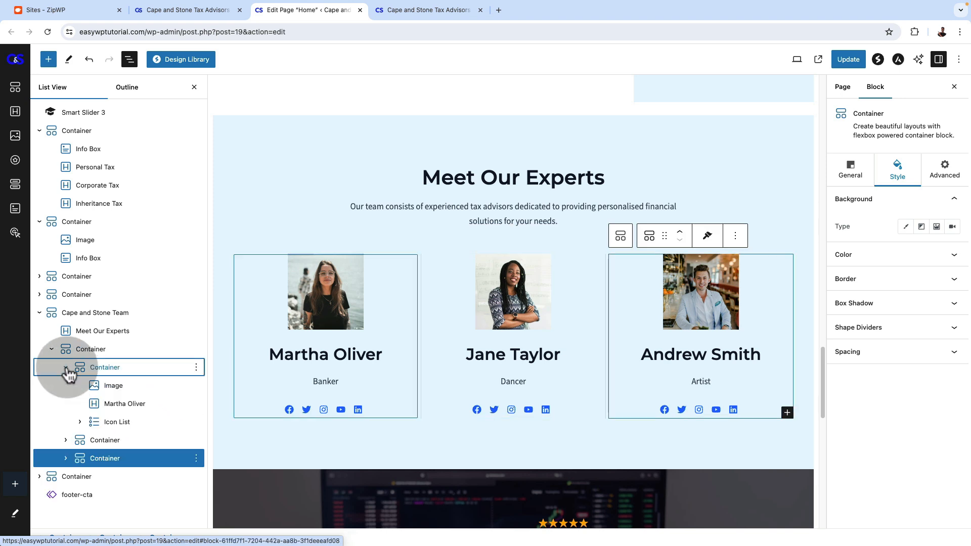
left_click(115, 387)
left_click(124, 403)
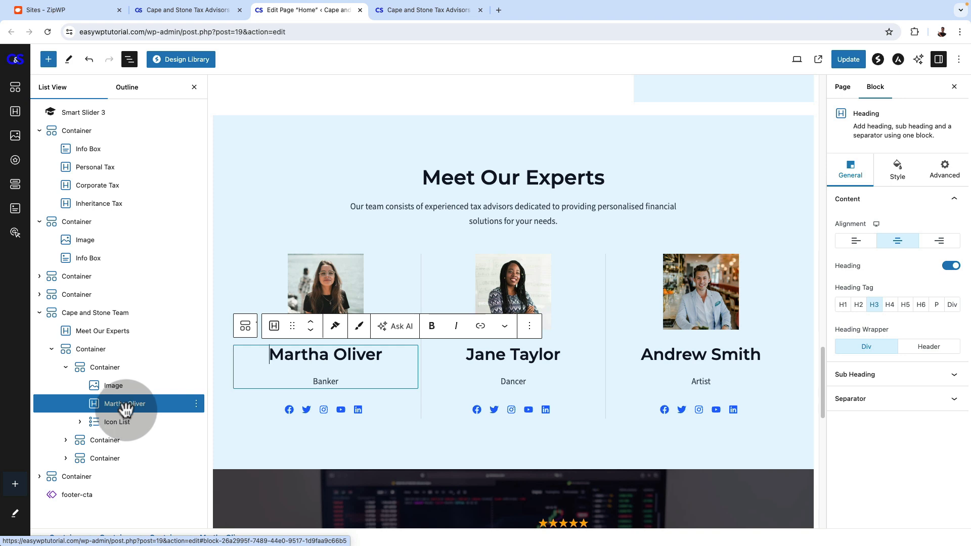
left_click(126, 423)
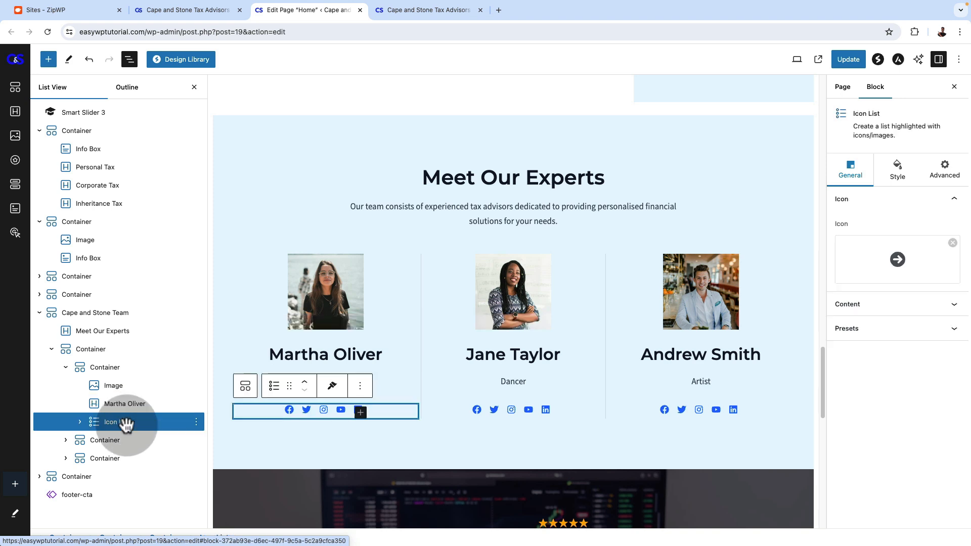
Add an extra item to the first team member's icon list and browse the icon library for its icon
left_click(359, 412)
scroll(360, 412, "down", 3)
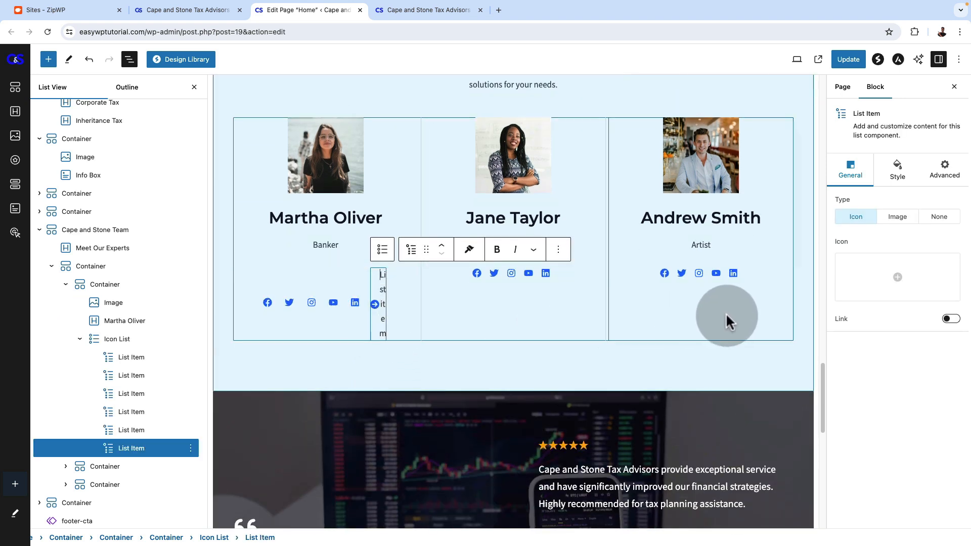
left_click(898, 297)
left_click(458, 292)
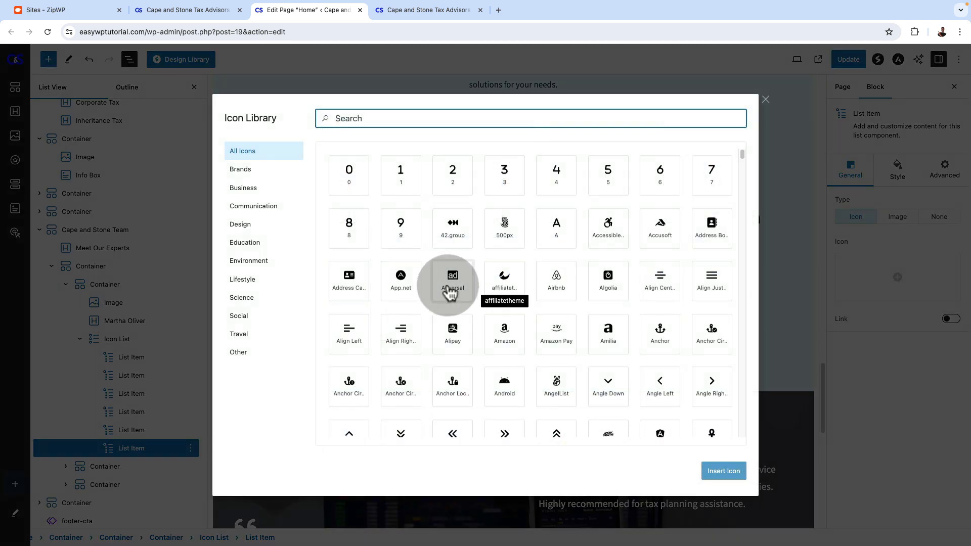
left_click(765, 101)
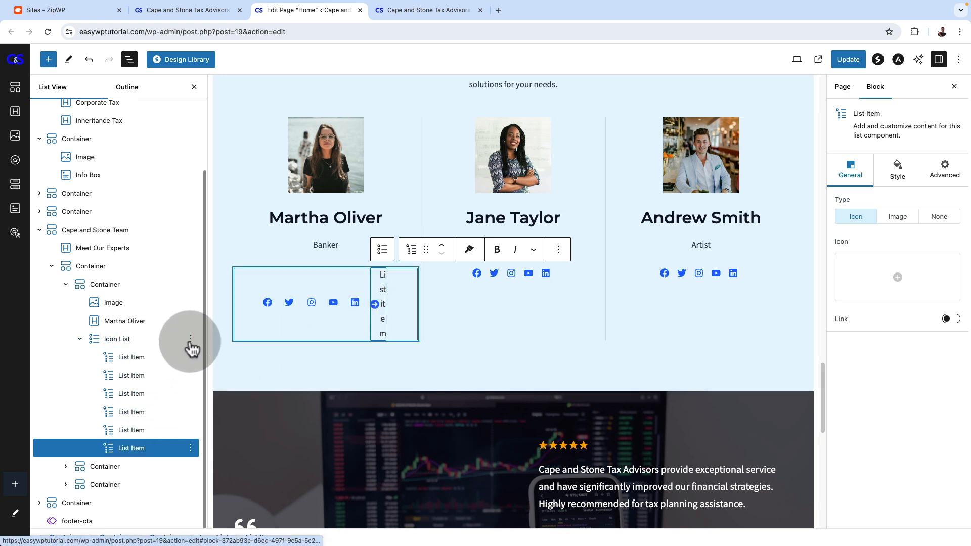
Delete the social media icon lists from all three team member containers
right_click(191, 344)
left_click(202, 313)
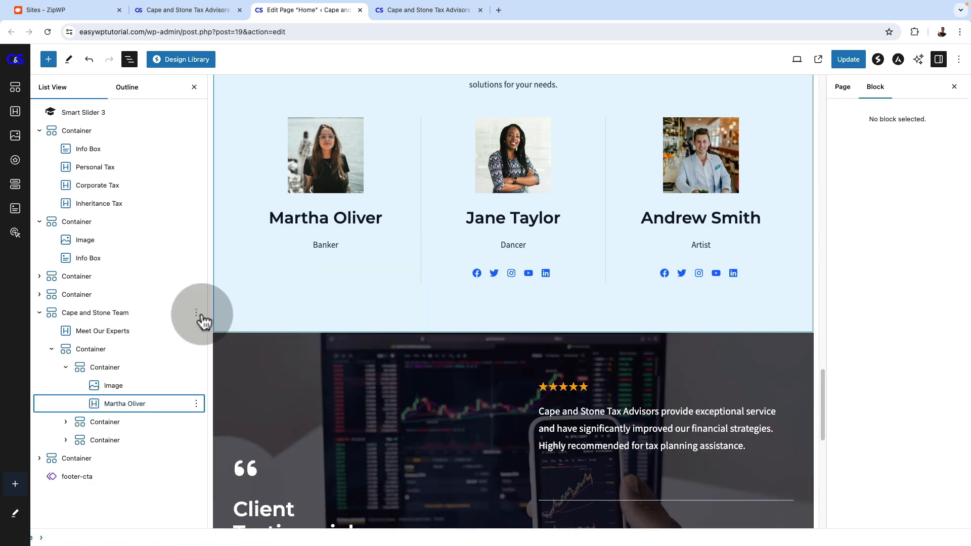
left_click(451, 277)
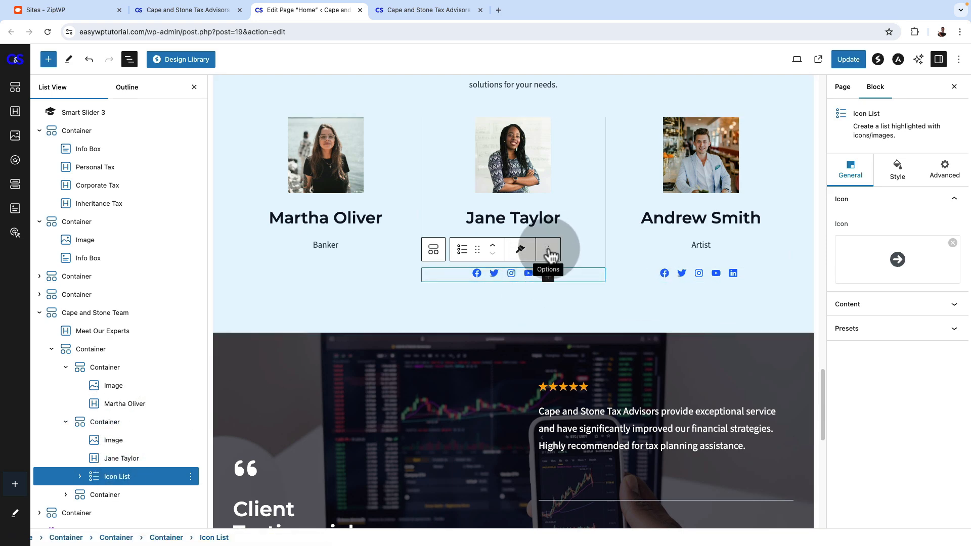
left_click(548, 249)
left_click(557, 463)
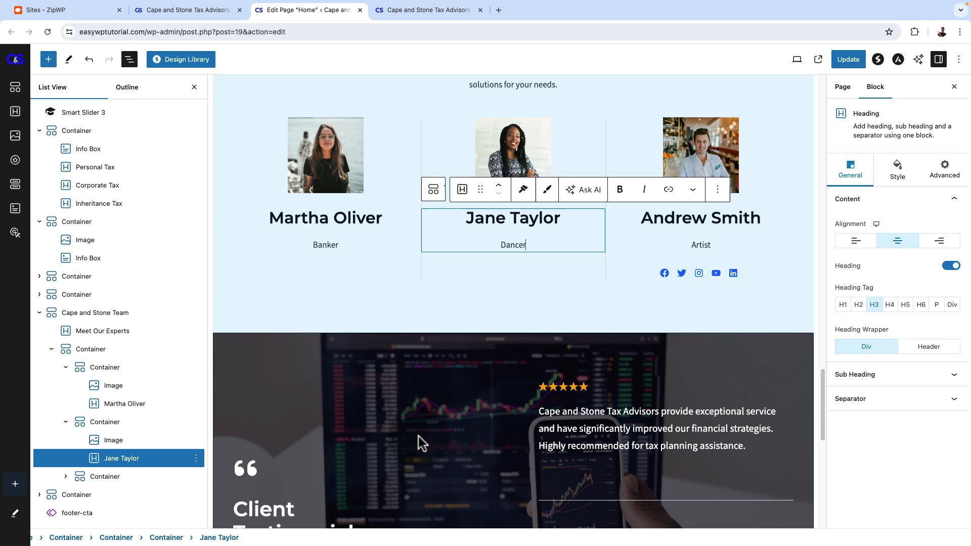
left_click(637, 276)
left_click(191, 485)
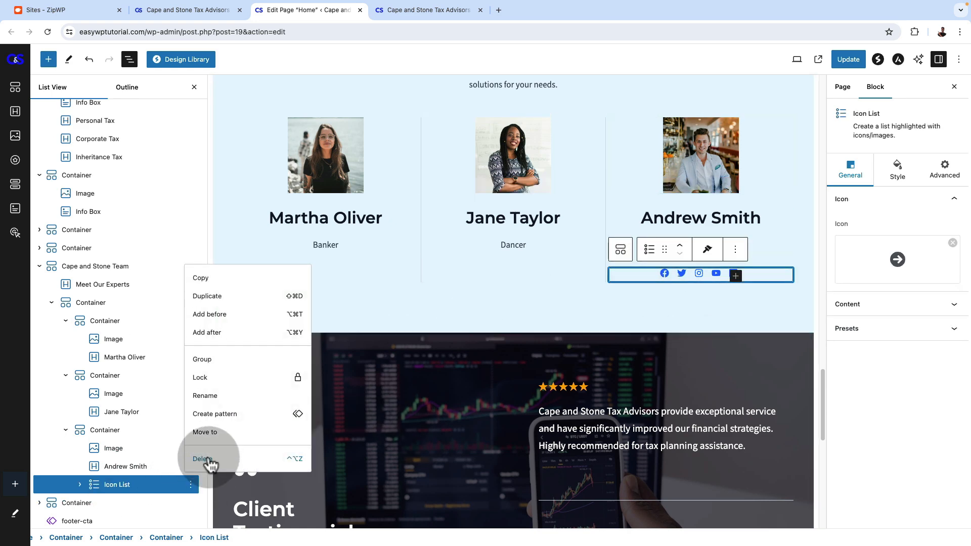
left_click(203, 458)
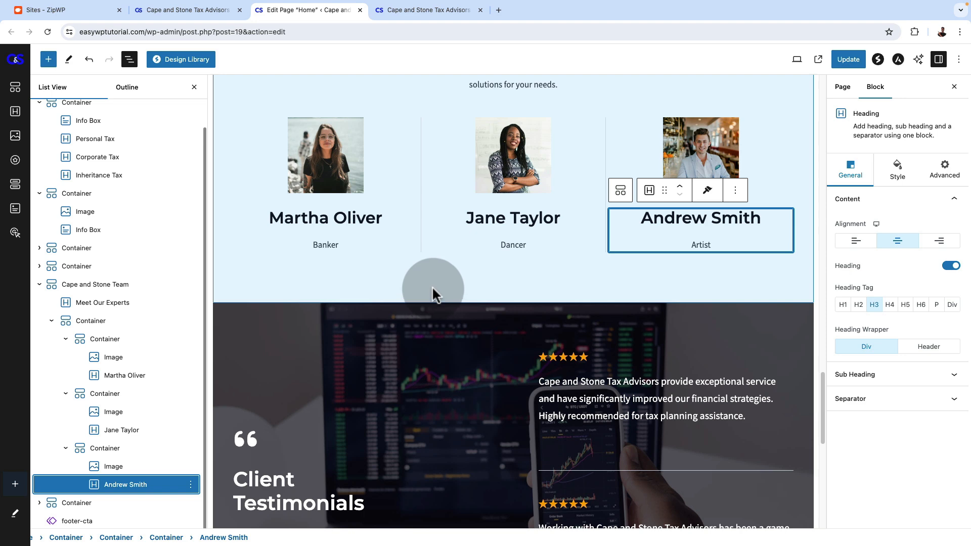
Change the first team member's job title to "Overall Tax Expert"
left_click(321, 245)
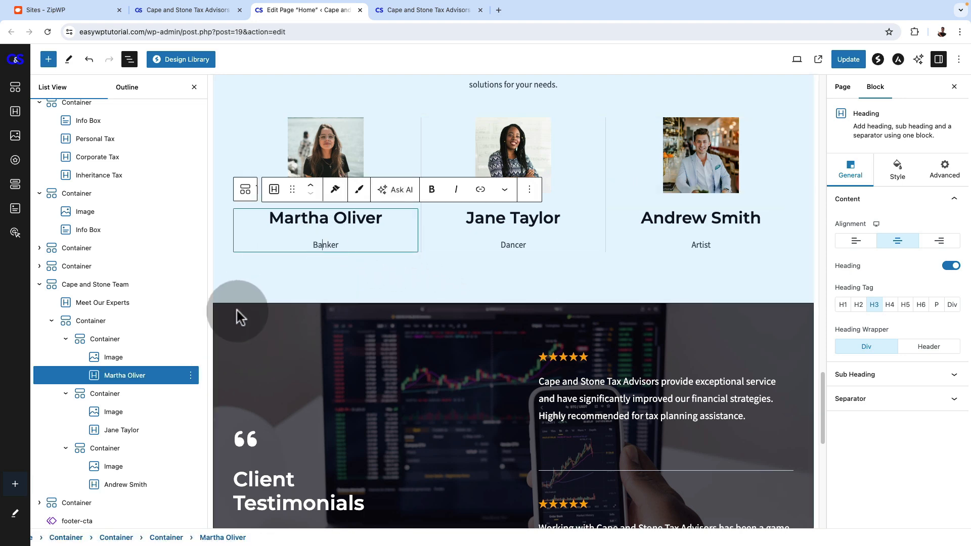
double_click(325, 244)
type("Tax Expert")
left_click(310, 244)
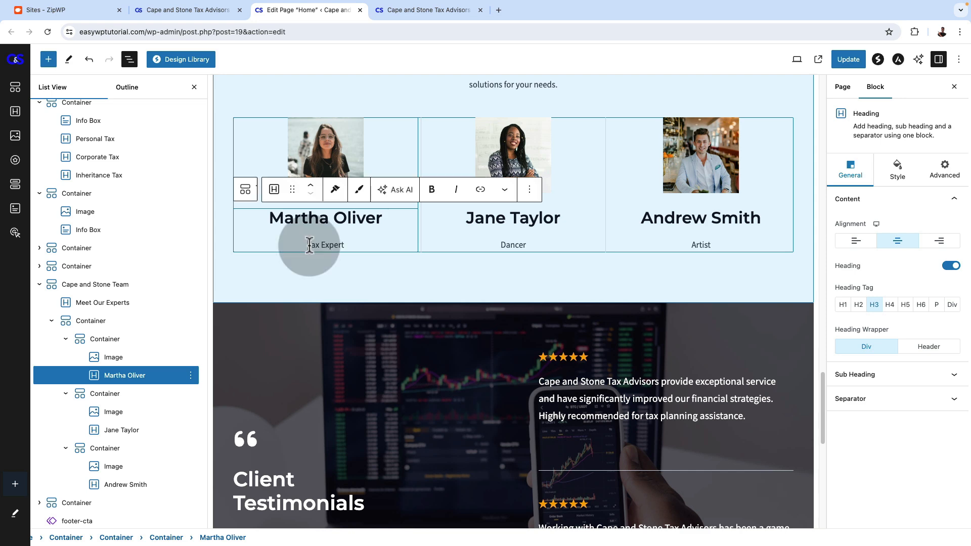
type("Overral")
Change the second team member's job title to "Corporate Tax" and the third's to "Inheritance Tax"
left_click(520, 239)
double_click(509, 245)
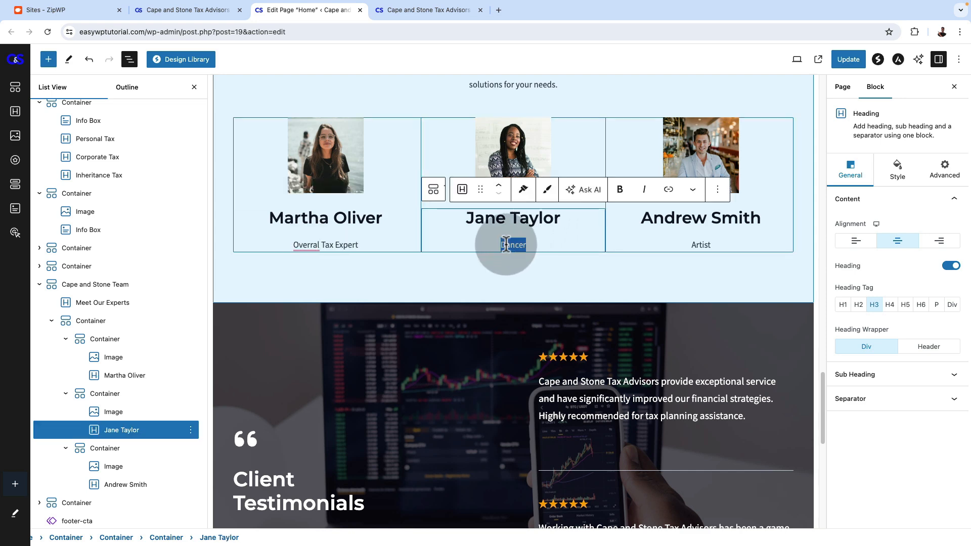
scroll(556, 202, "down", 1)
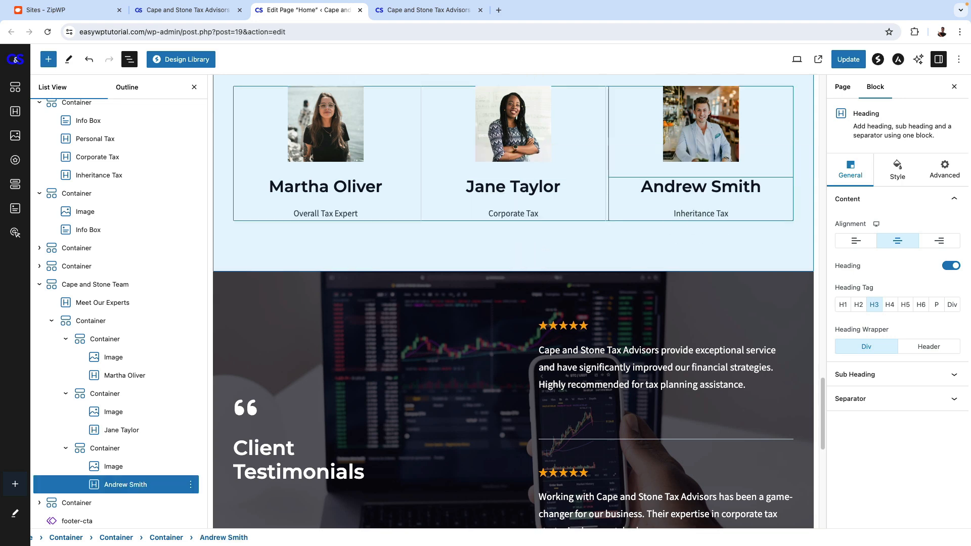
Check the image settings of the first team member's photo and update the page
scroll(359, 245, "up", 4)
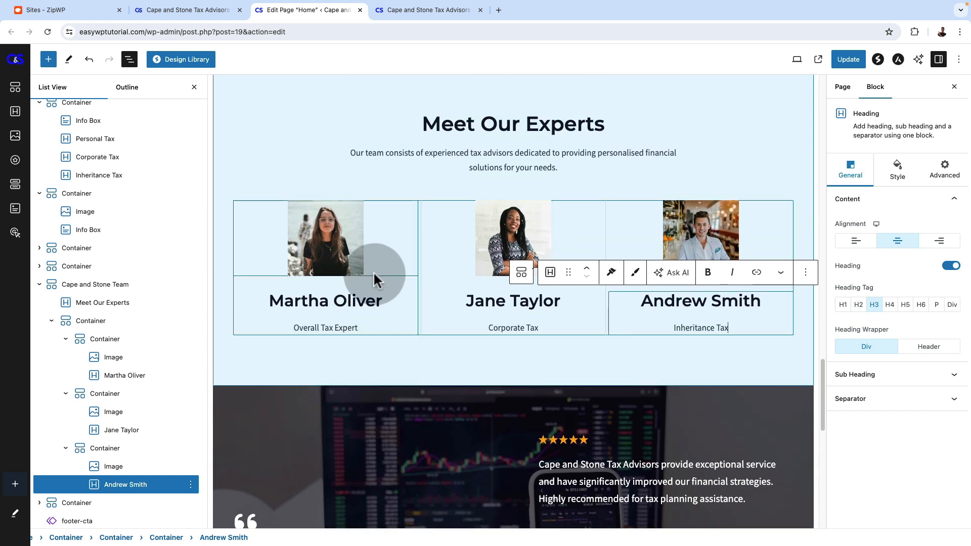
left_click(329, 237)
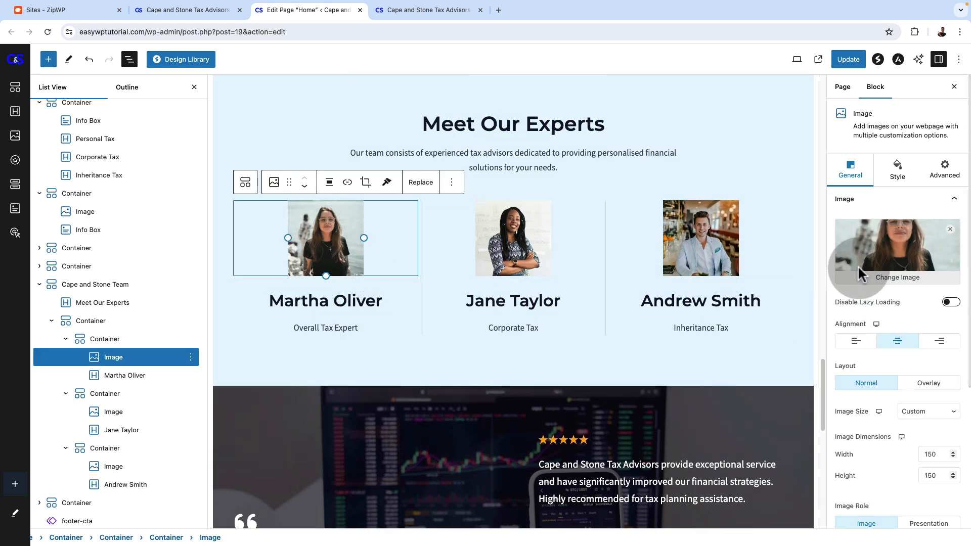
left_click(895, 283)
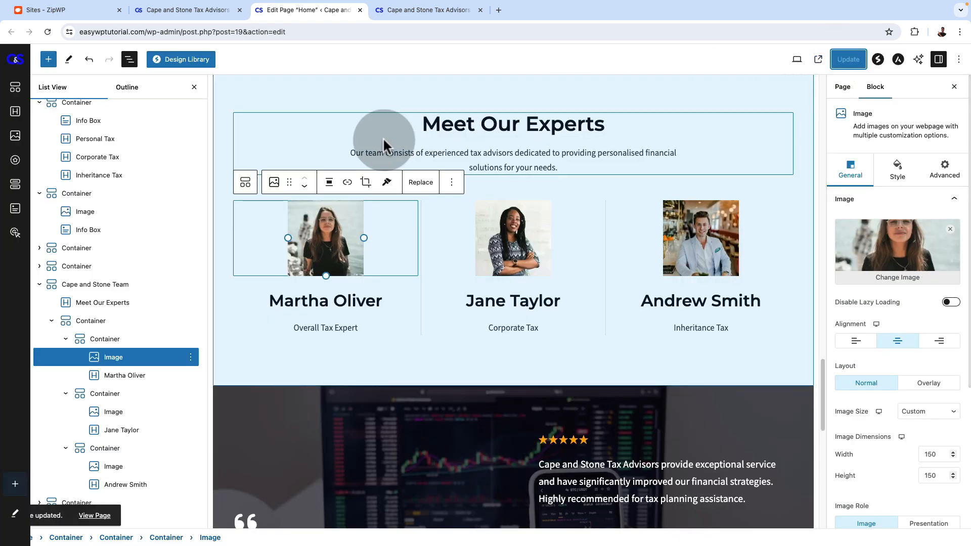
Review the live homepage from the slider and services through the team section to the client testimonials
left_click(409, 10)
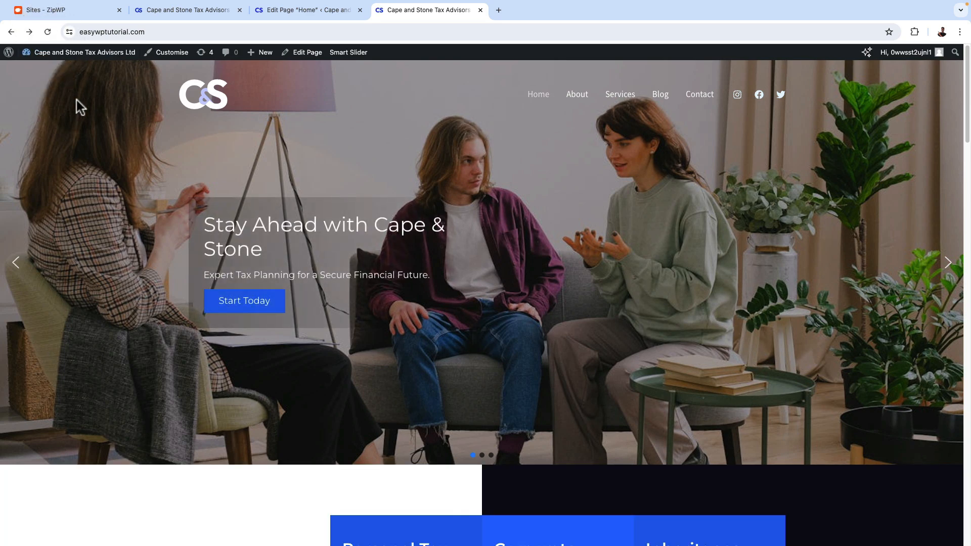
scroll(854, 262, "down", 5)
scroll(854, 262, "up", 5)
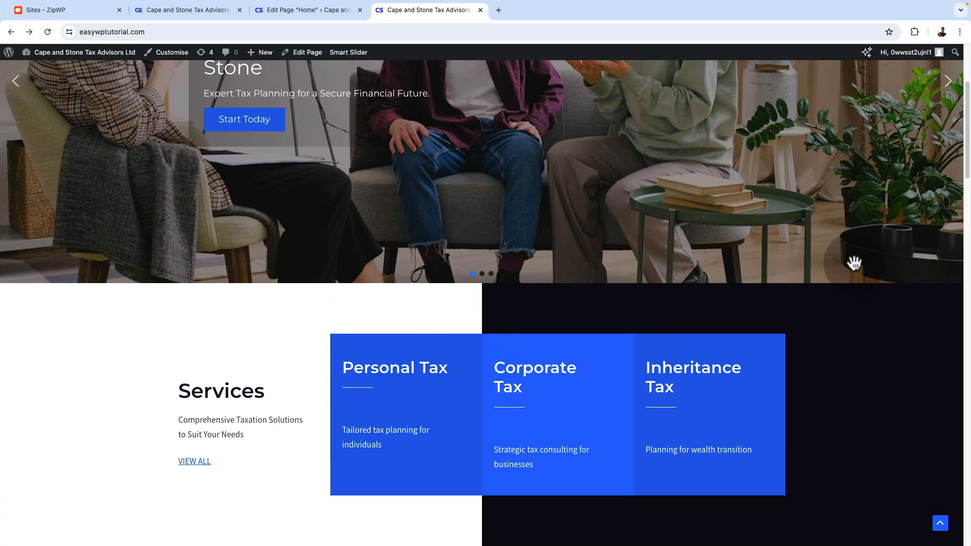
scroll(656, 342, "down", 7)
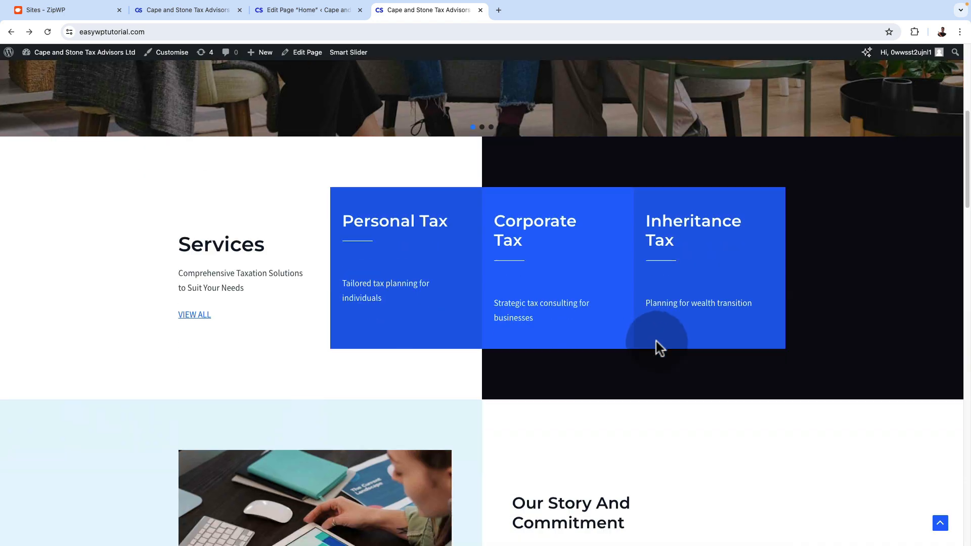
scroll(777, 320, "down", 15)
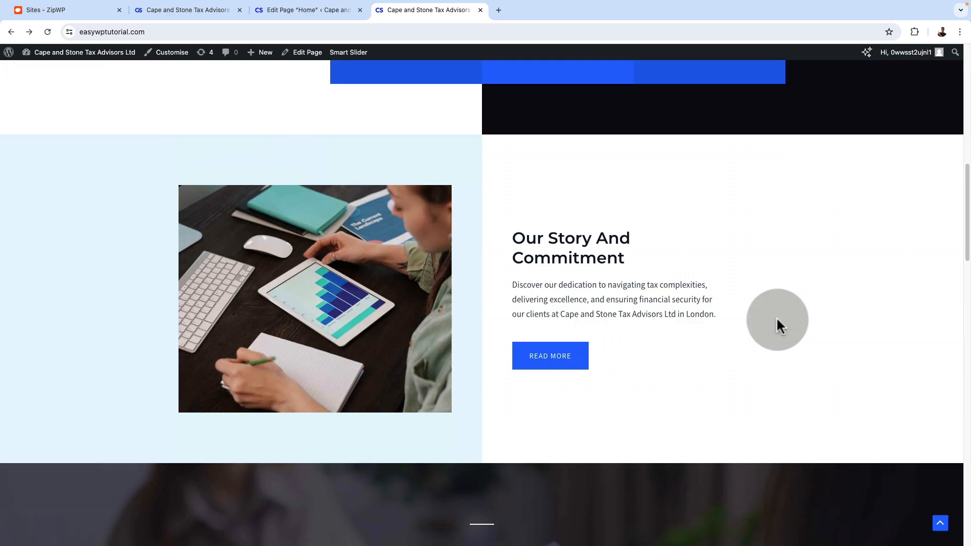
scroll(777, 318, "down", 11)
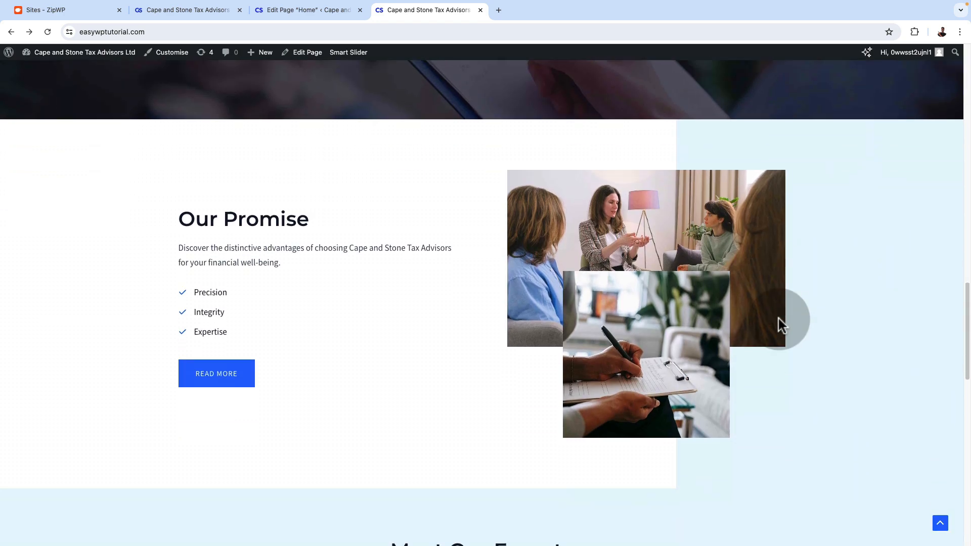
scroll(778, 319, "up", 11)
scroll(777, 315, "up", 15)
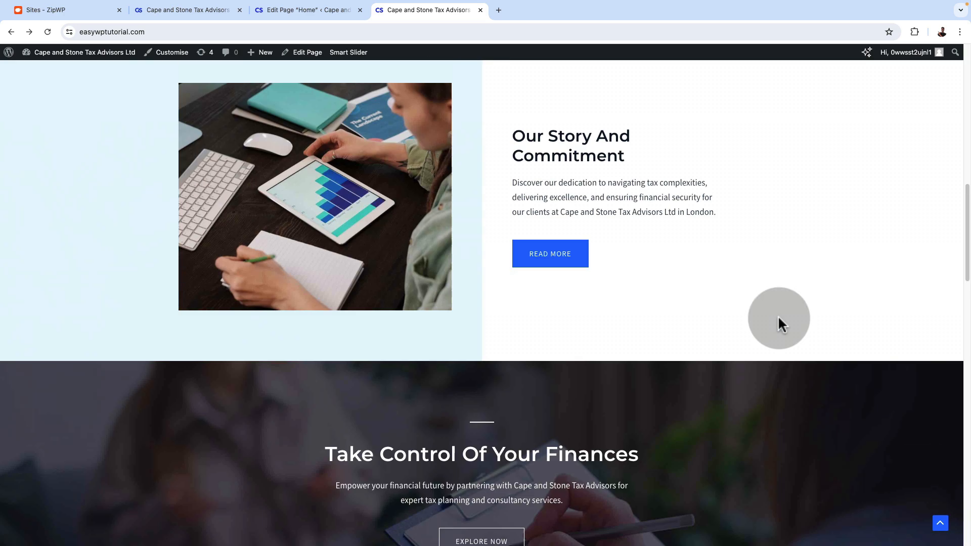
scroll(303, 439, "down", 20)
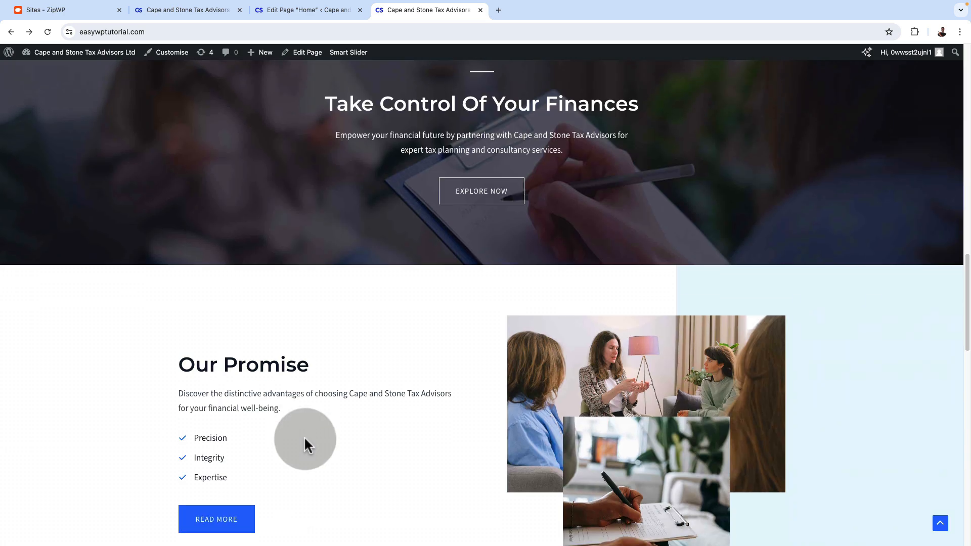
scroll(309, 429, "down", 6)
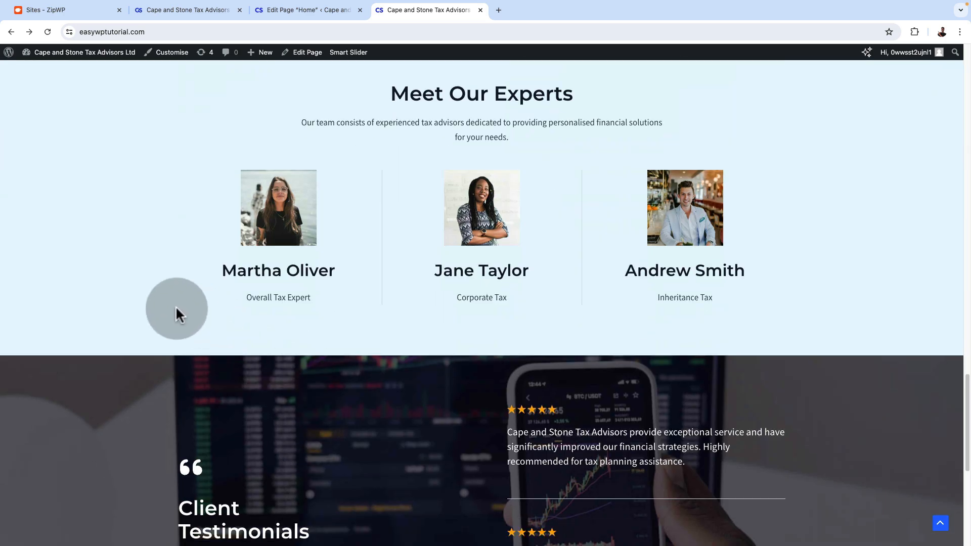
scroll(721, 302, "down", 5)
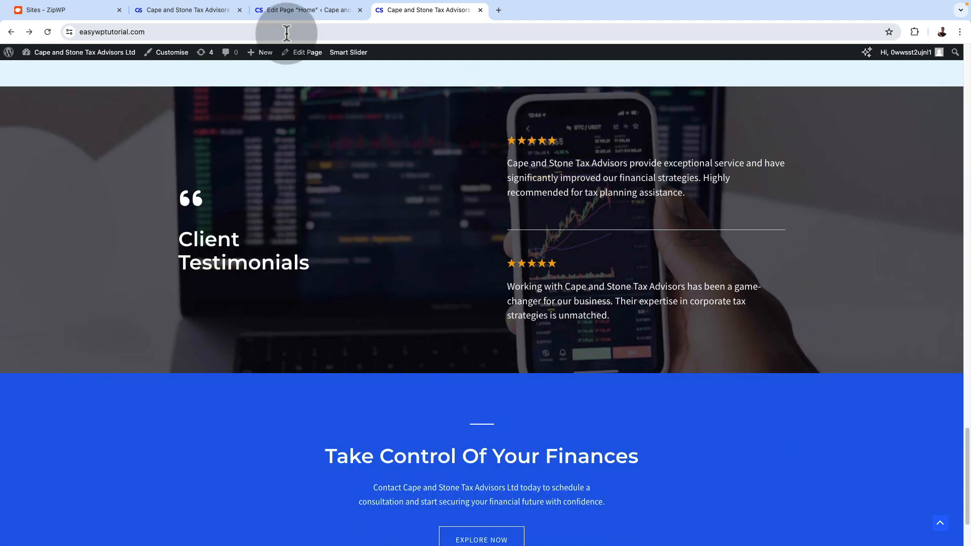
Return to the page editor and insert a Container with the two-row, six-cell layout below the Client Testimonials section
left_click(283, 10)
scroll(432, 351, "down", 5)
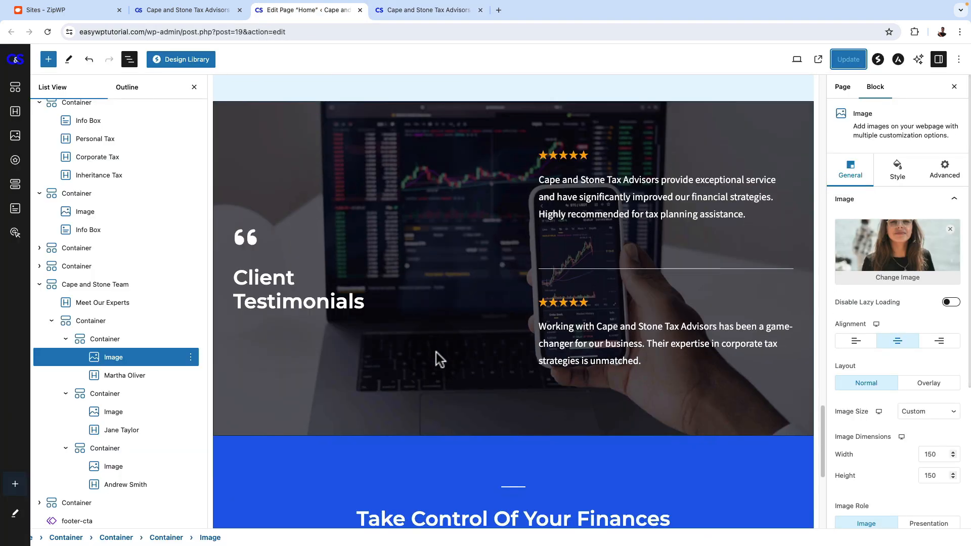
scroll(436, 350, "down", 6)
left_click(447, 340)
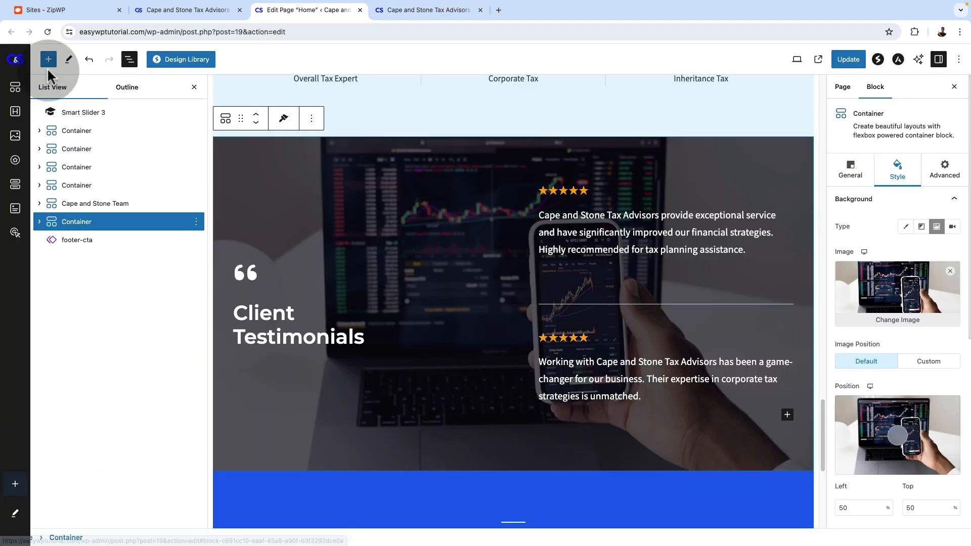
left_click(48, 63)
left_click(64, 177)
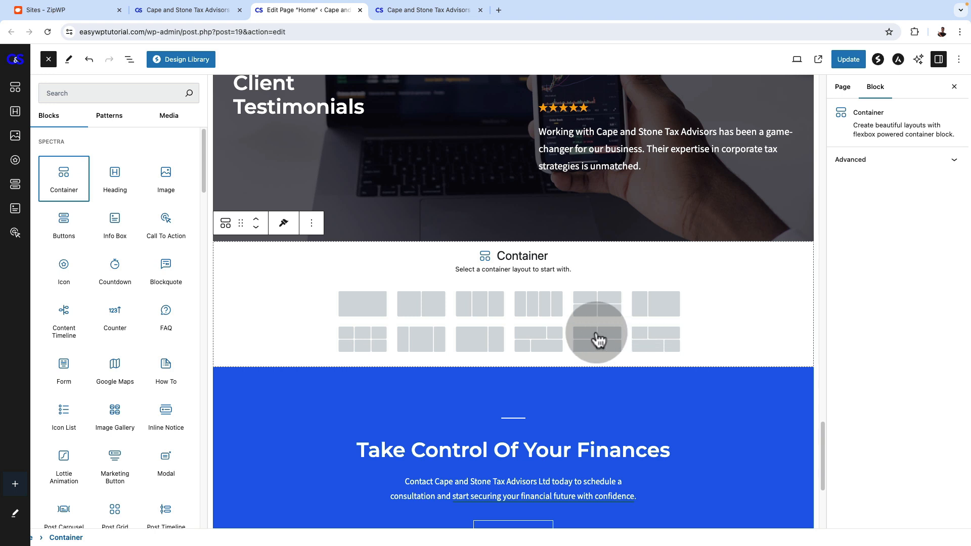
left_click(373, 335)
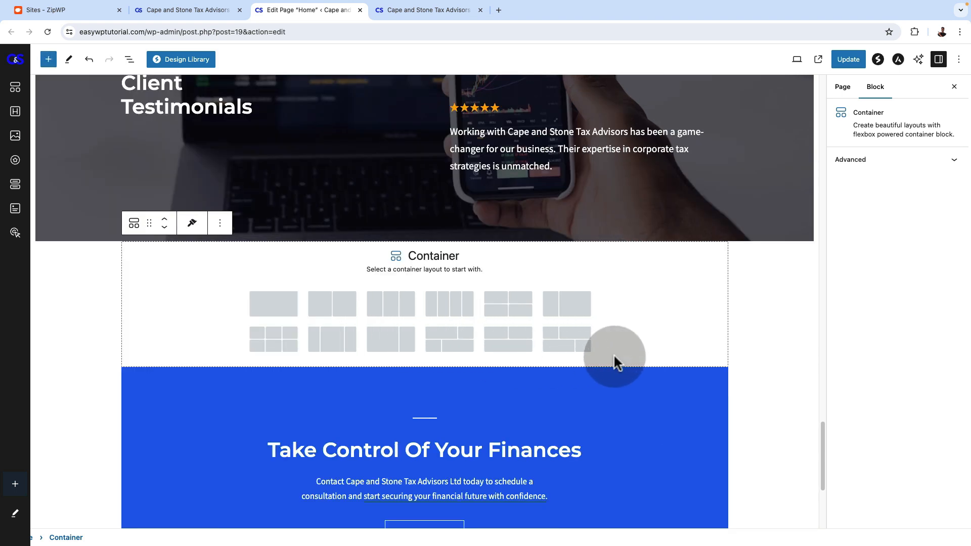
left_click(291, 348)
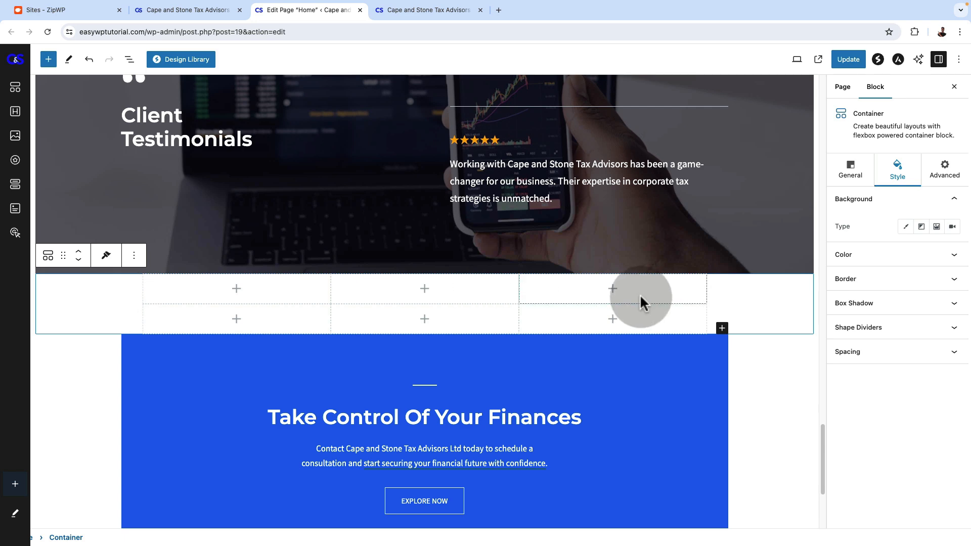
Delete the empty six-cell container below the Client Testimonials section
left_click(134, 256)
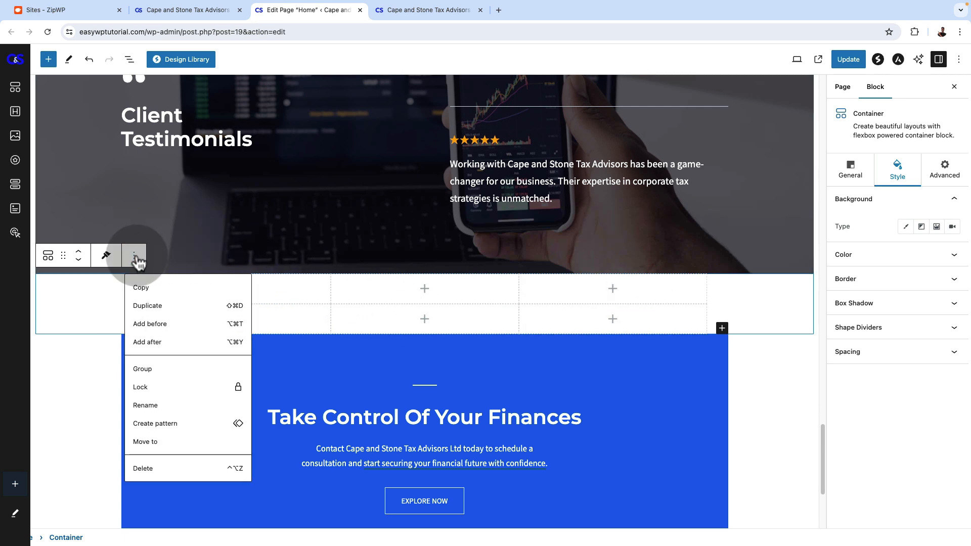
left_click(144, 471)
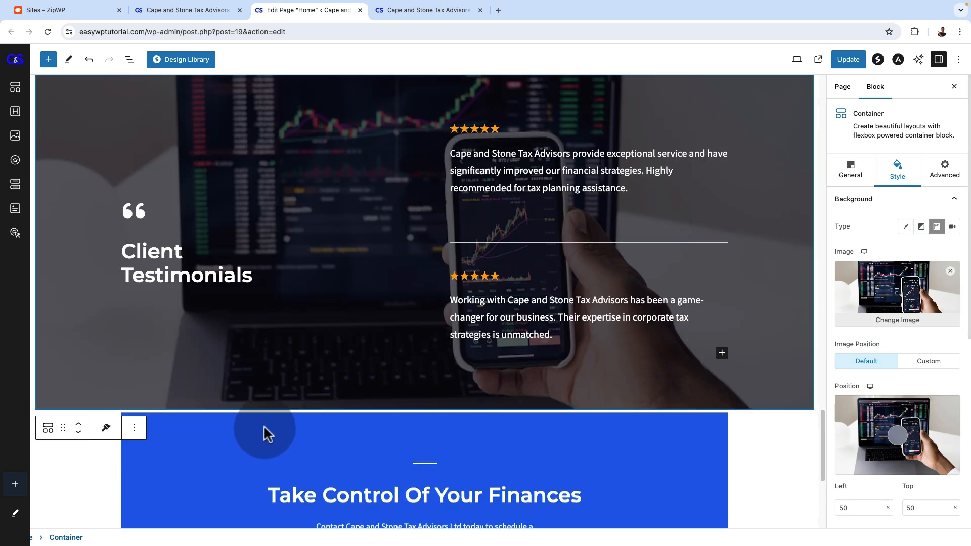
scroll(518, 257, "up", 5)
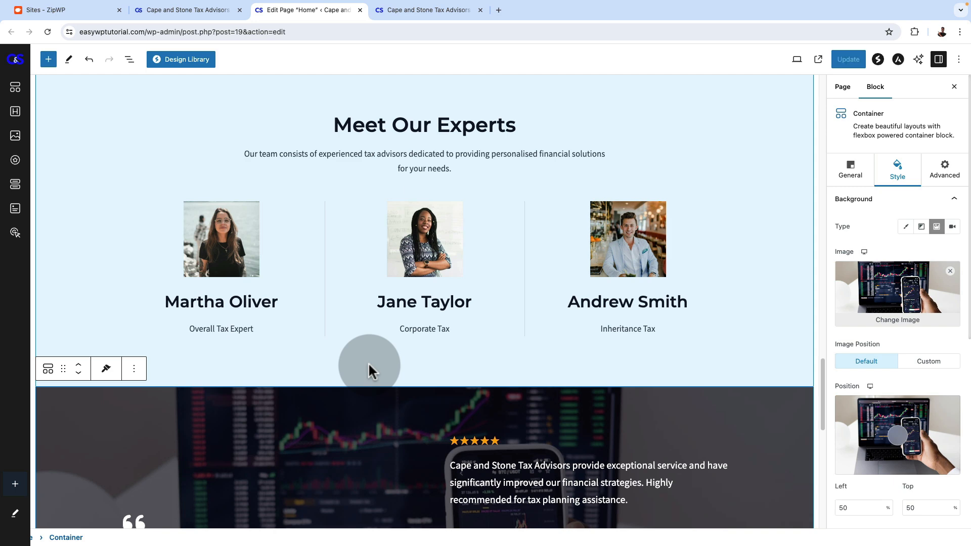
Open the Design Library and browse the patterns in the Testimonials category
scroll(395, 369, "down", 7)
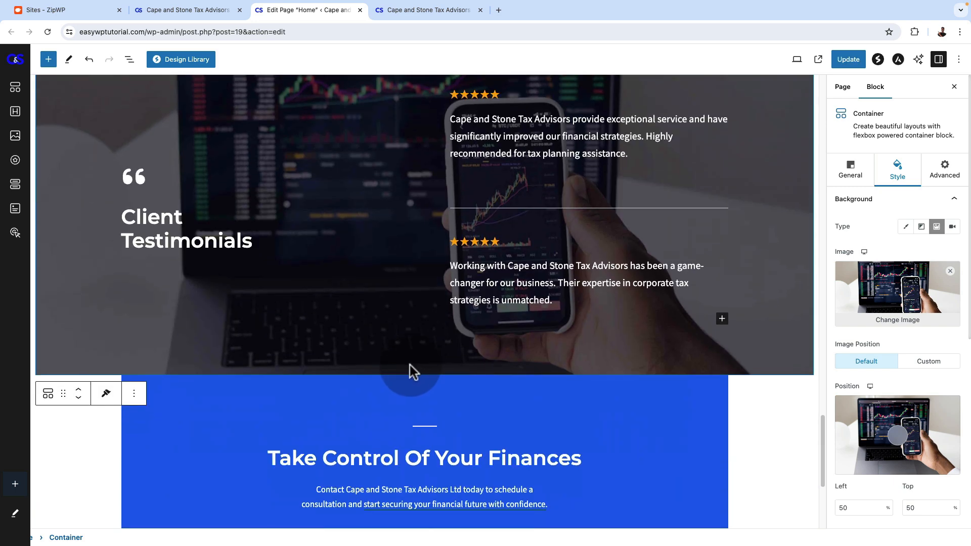
left_click(191, 63)
scroll(91, 318, "down", 3)
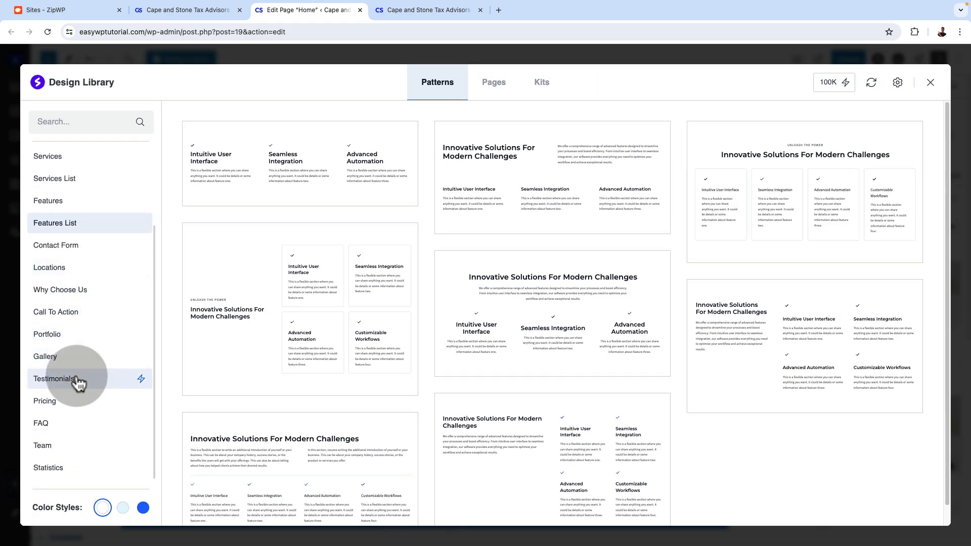
left_click(77, 383)
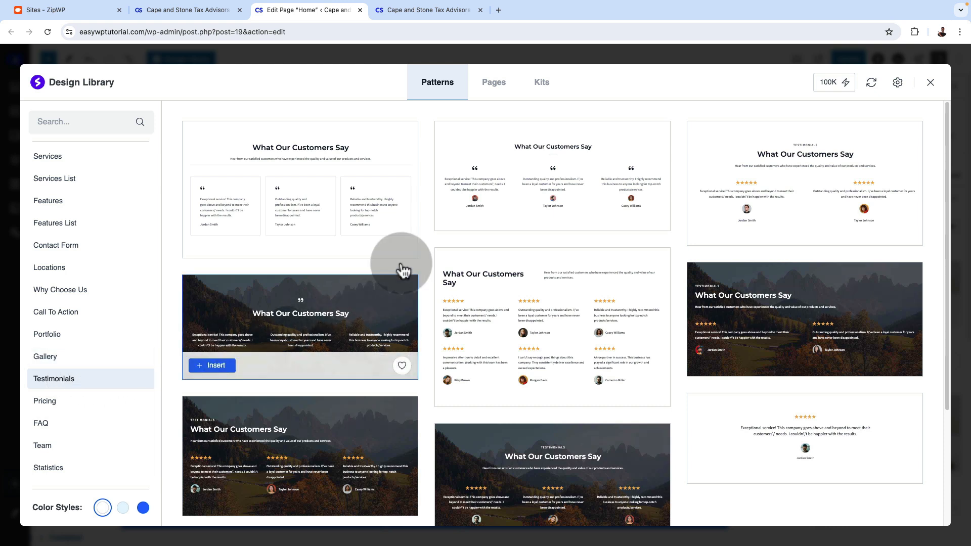
mouse_move(859, 362)
scroll(812, 438, "down", 3)
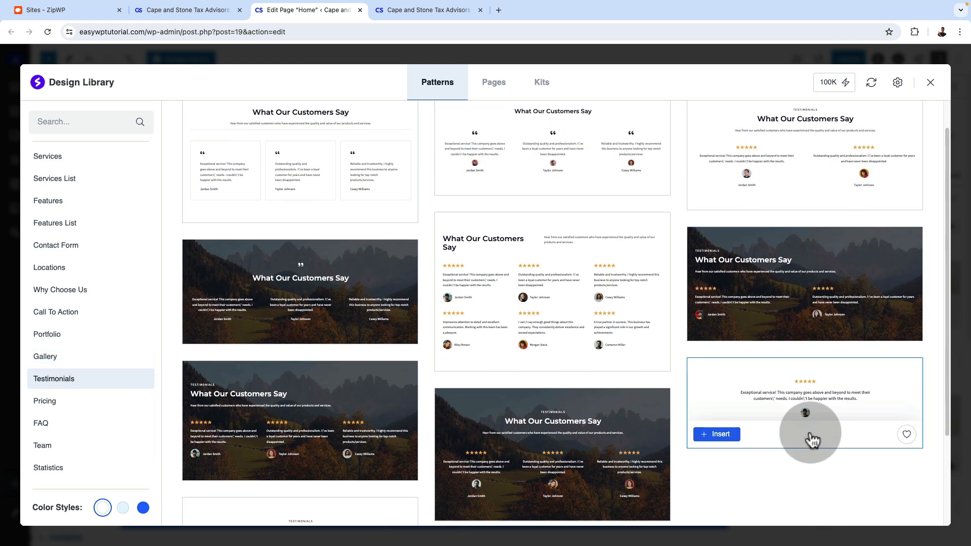
scroll(452, 390, "down", 2)
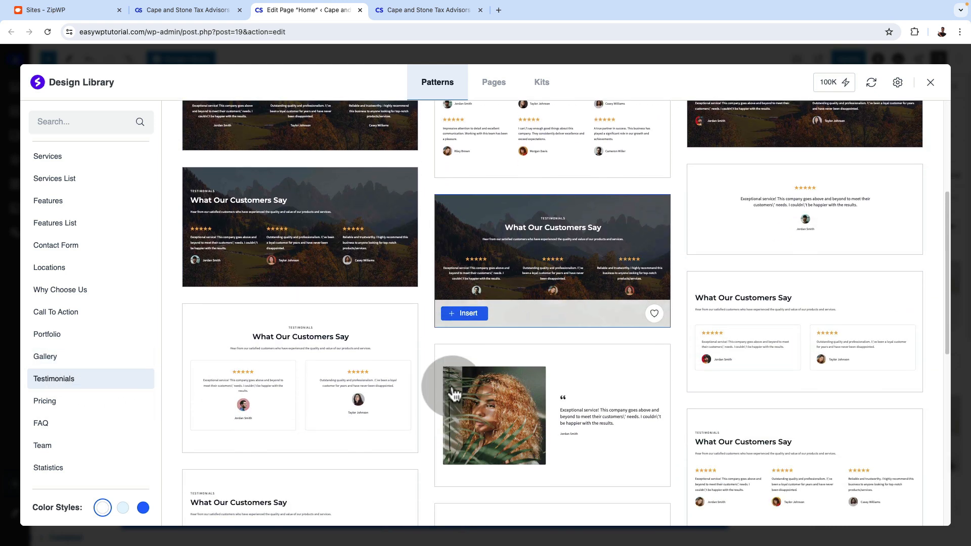
Check Client Testimonials on the live homepage, and insert the left-aligned "What Our Customers Say" pattern with three bordered cards below that section in the editor
key("ctrl+Tab")
scroll(619, 339, "down", 1)
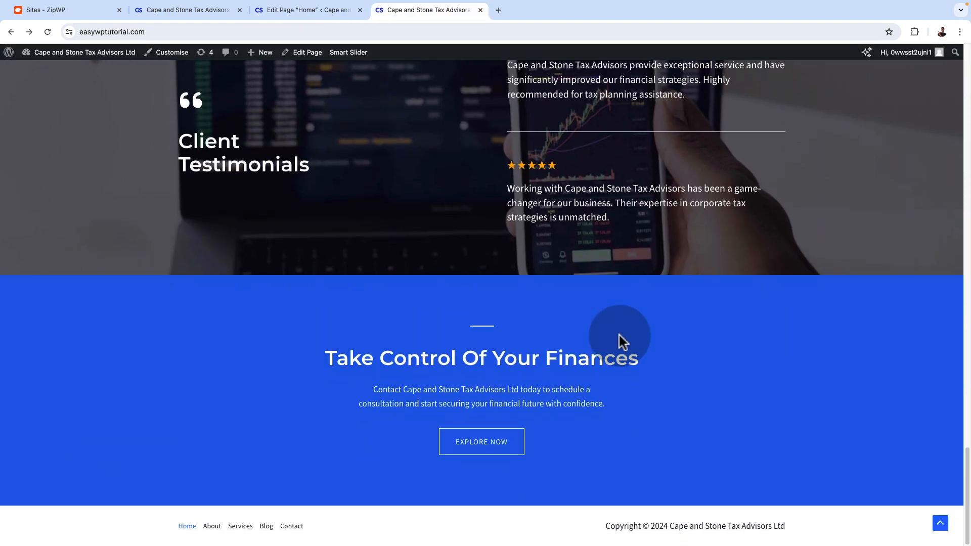
scroll(621, 342, "up", 6)
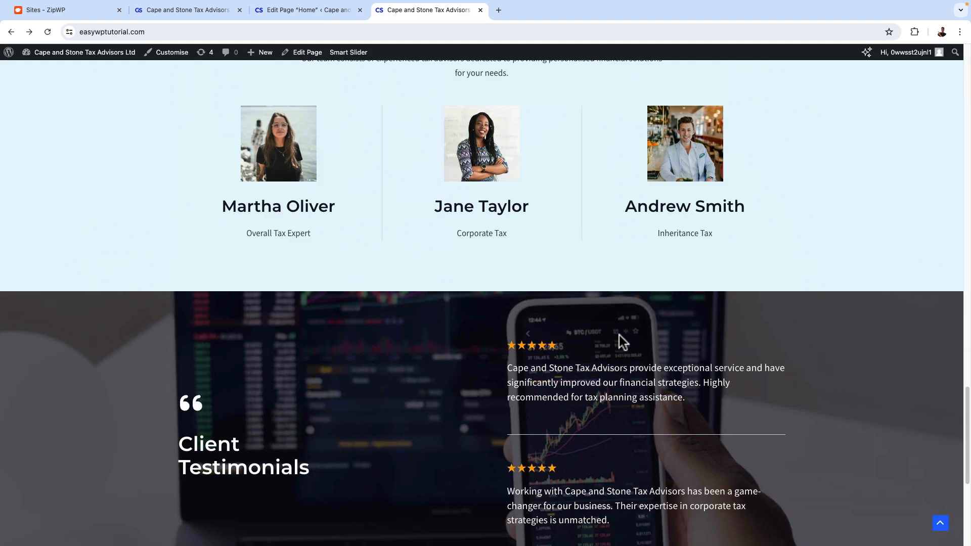
scroll(618, 340, "down", 6)
scroll(618, 341, "up", 7)
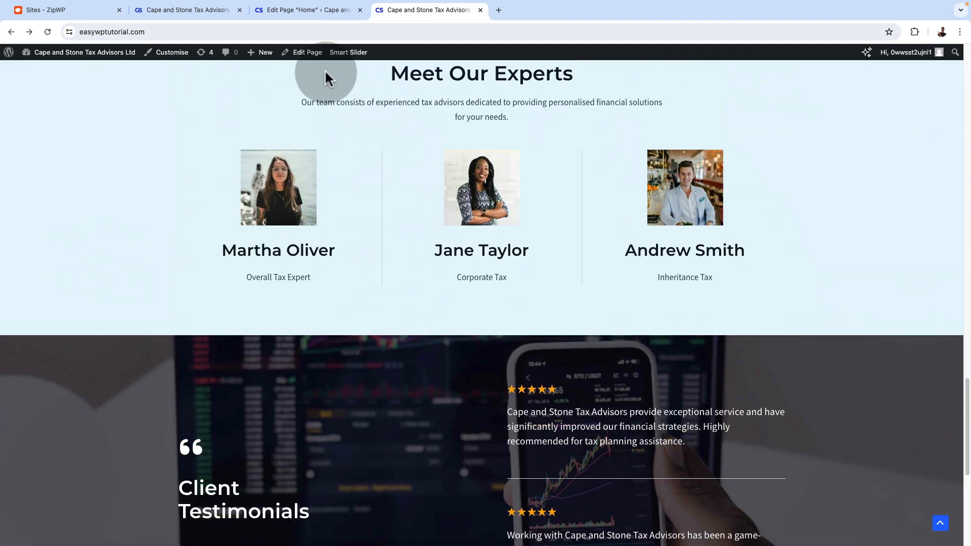
left_click(287, 9)
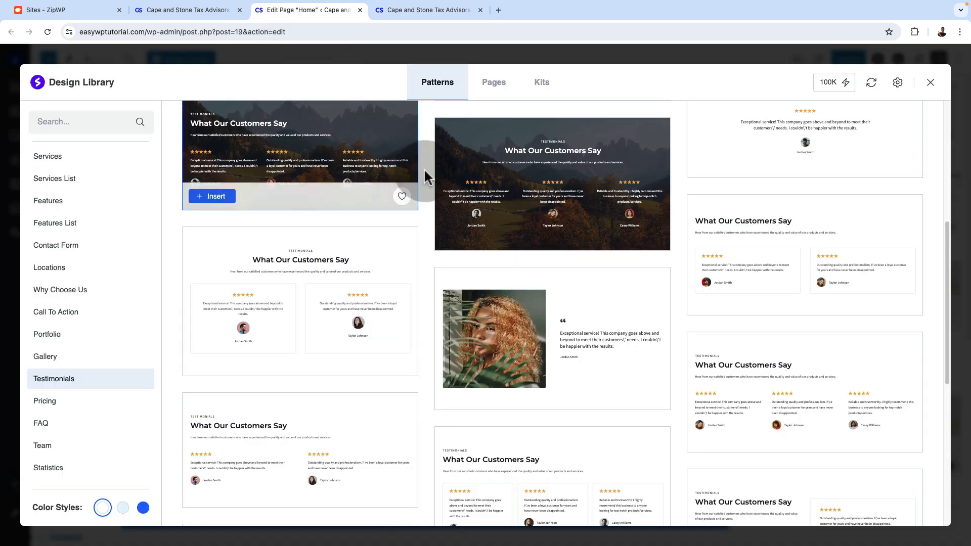
scroll(429, 276, "down", 5)
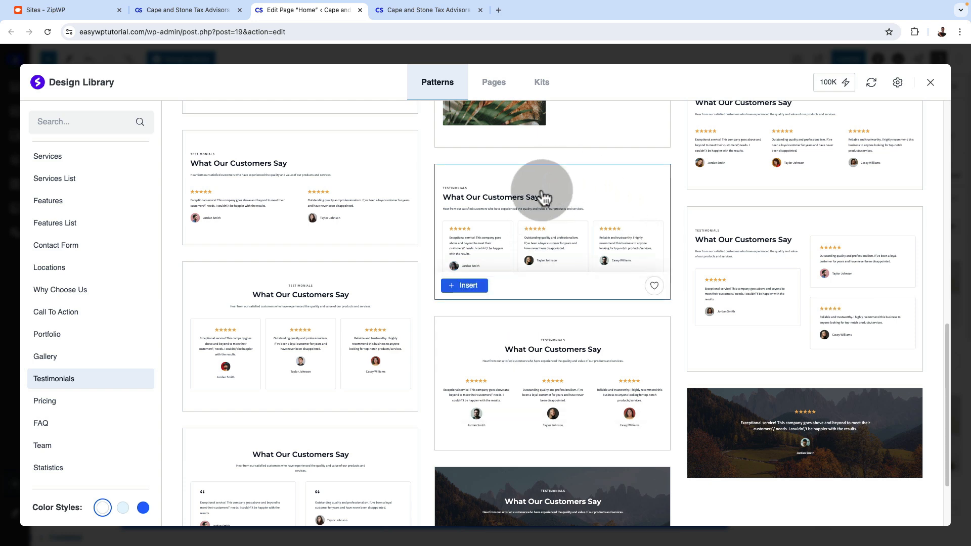
left_click(473, 290)
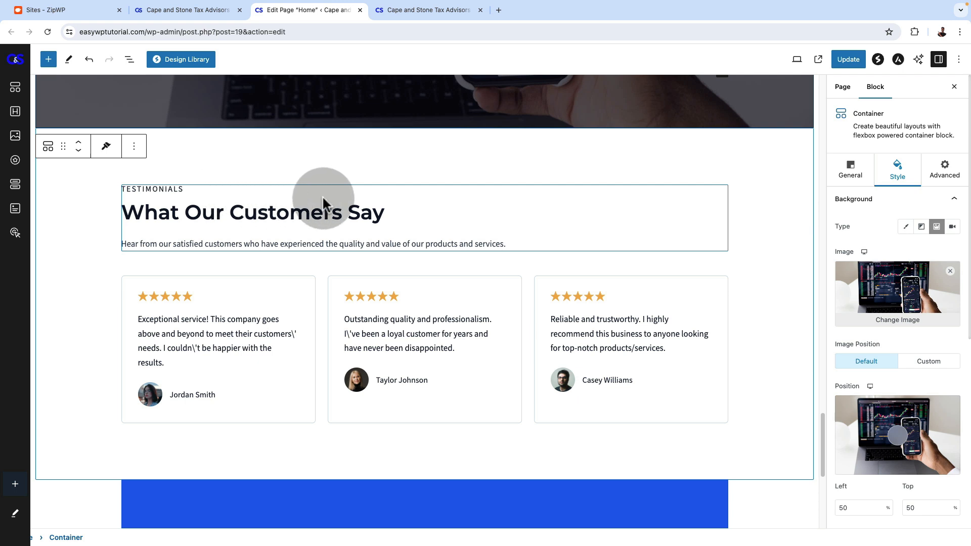
Inspect the new testimonials section's heading, the first card's star rating, review text and reviewer name, and the second card's review text
left_click(230, 198)
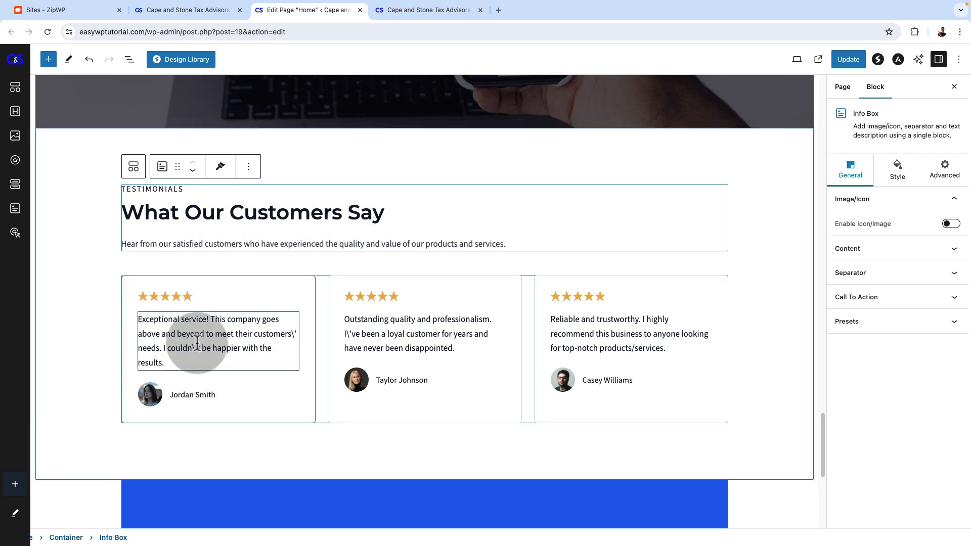
left_click(204, 295)
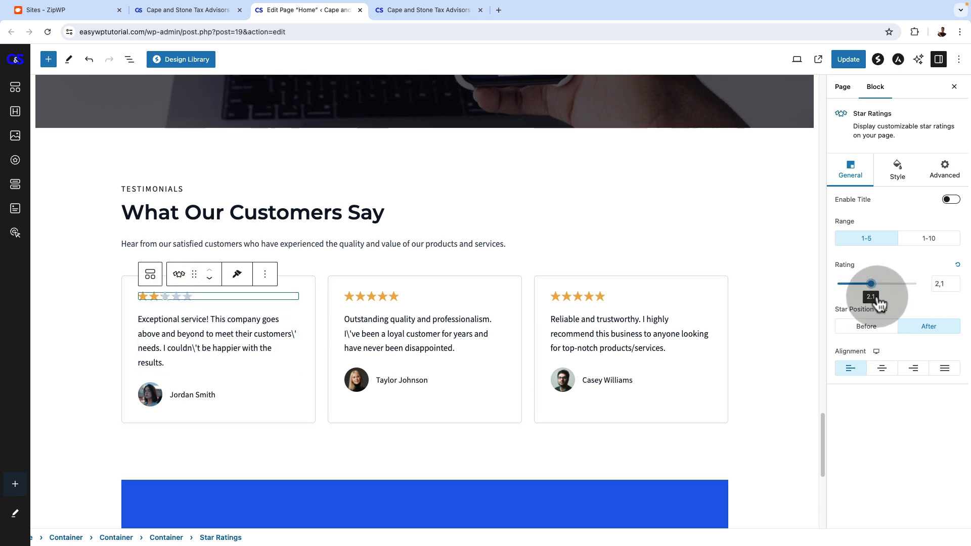
left_click(260, 357)
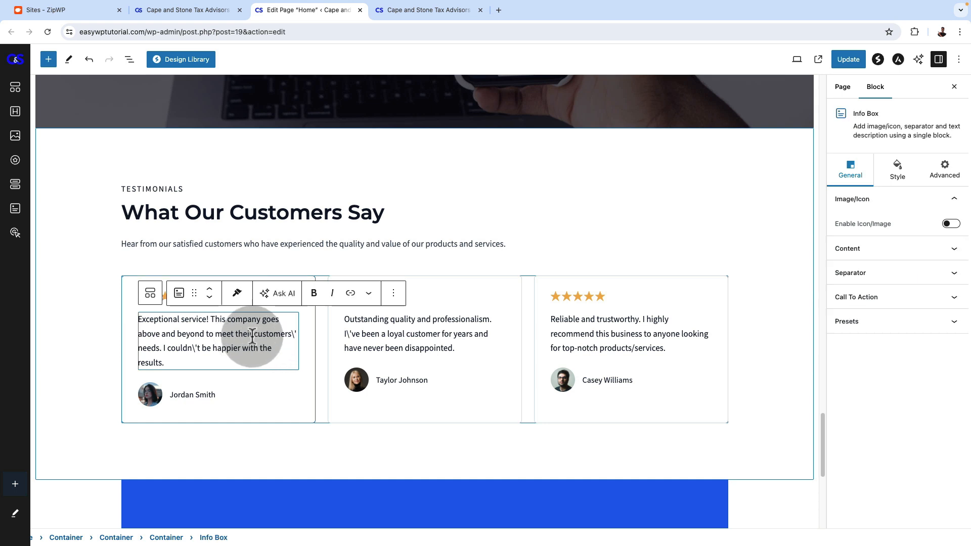
triple_click(252, 336)
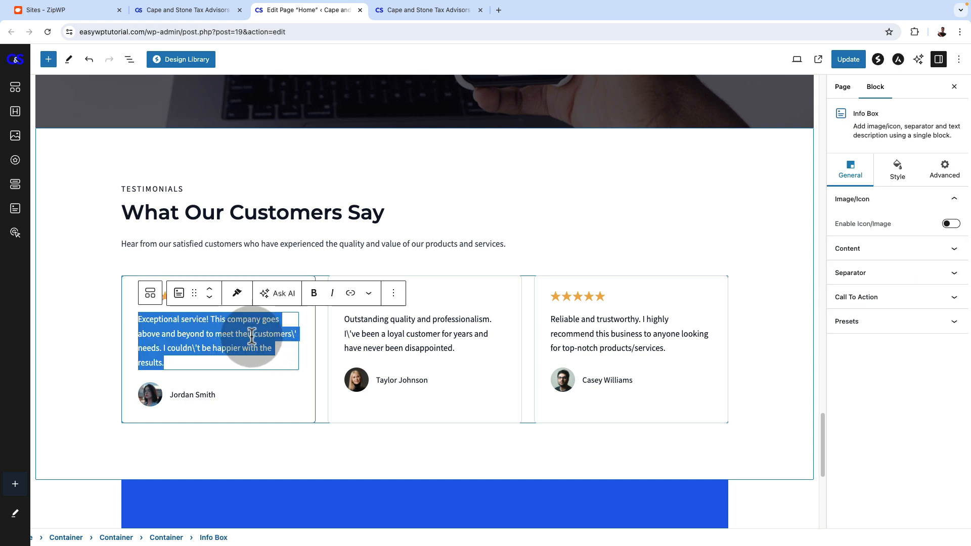
left_click(194, 396)
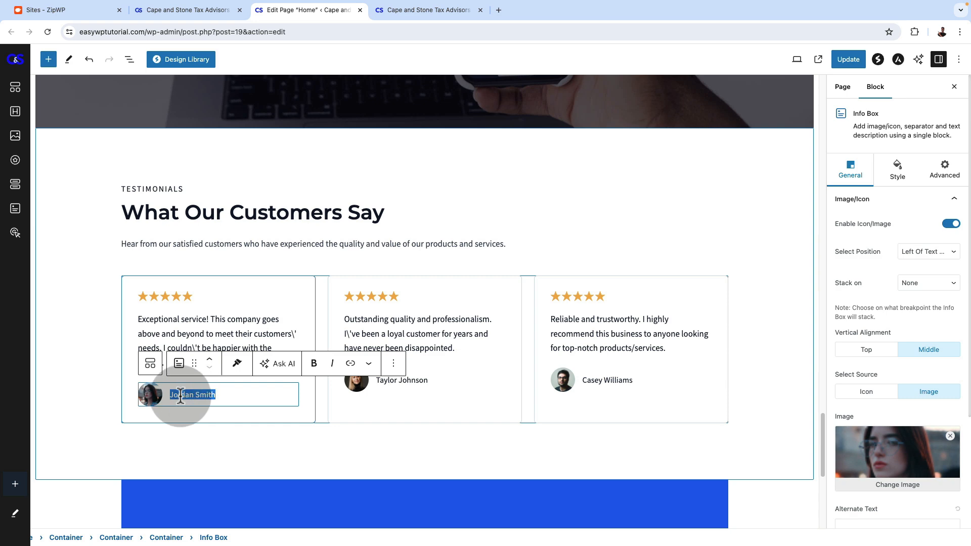
left_click(420, 333)
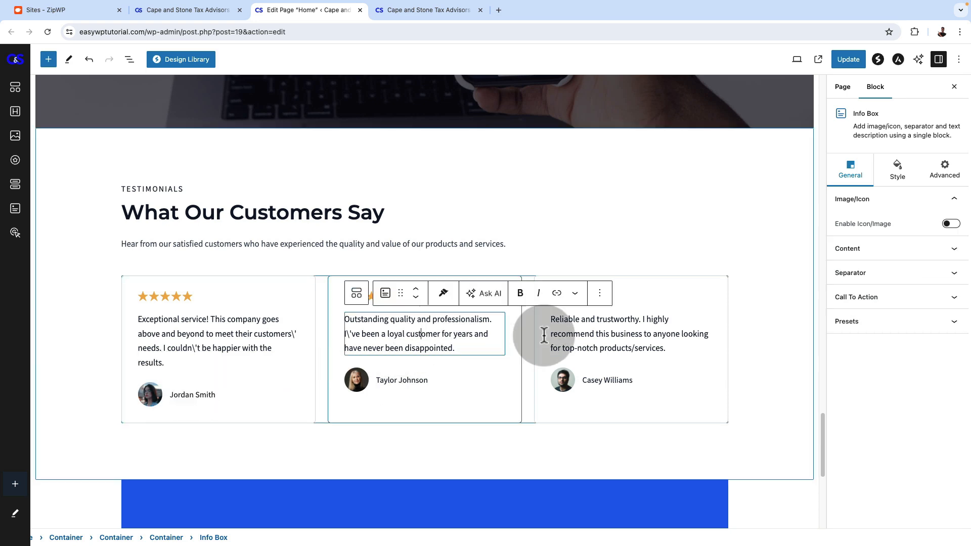
Preview the Design Library's testimonial patterns in the light blue and solid blue color styles, and close the library without inserting one
scroll(662, 331, "up", 4)
scroll(653, 347, "down", 5)
scroll(541, 407, "up", 1)
left_click(175, 65)
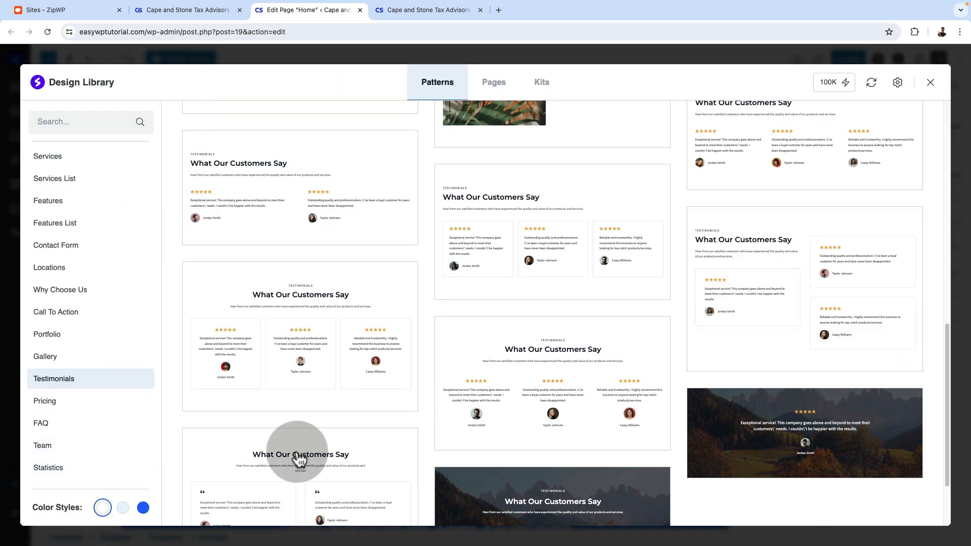
left_click(123, 508)
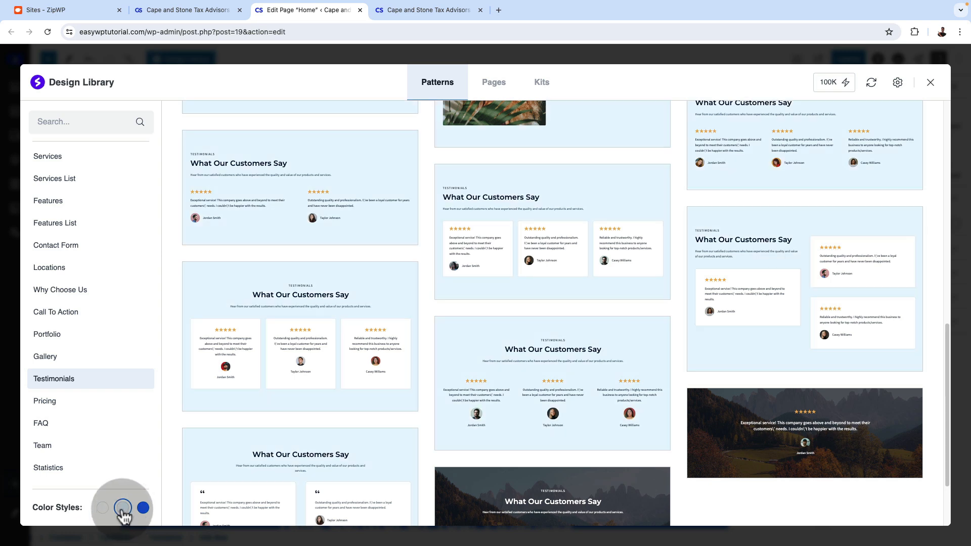
mouse_move(613, 362)
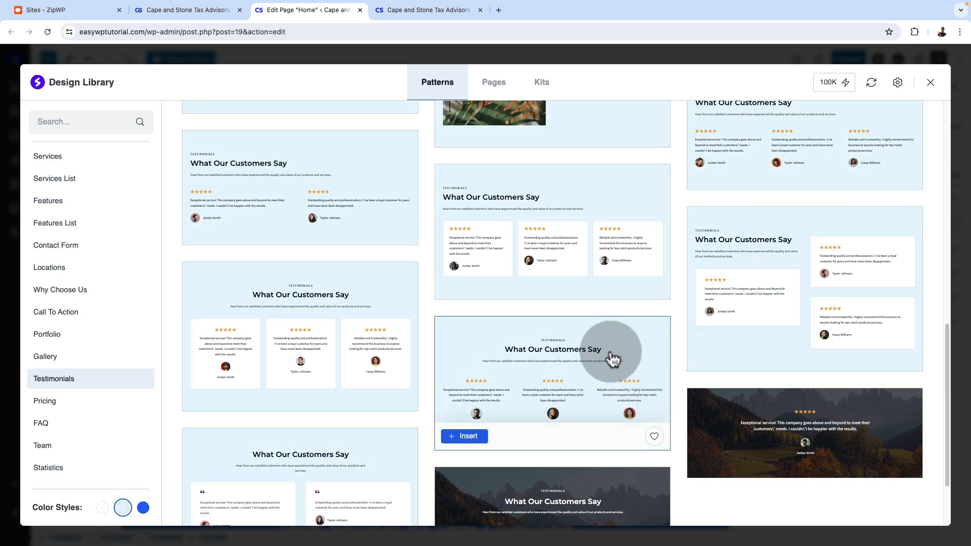
left_click(143, 509)
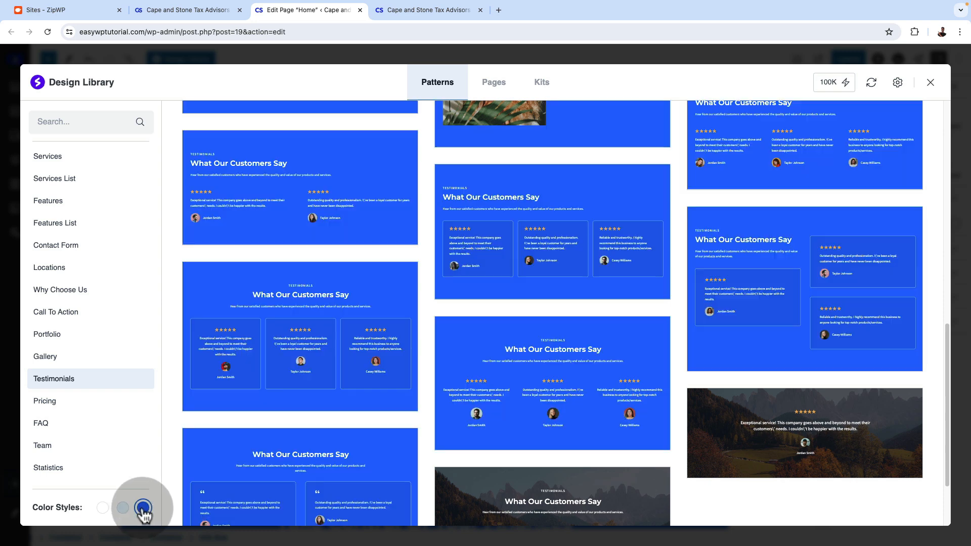
scroll(353, 418, "up", 3)
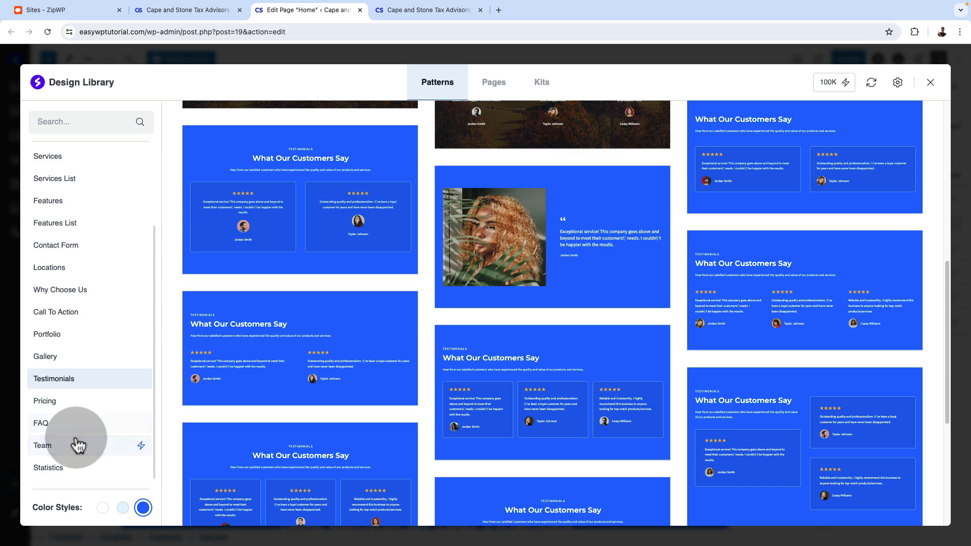
scroll(78, 442, "up", 2)
scroll(79, 440, "down", 2)
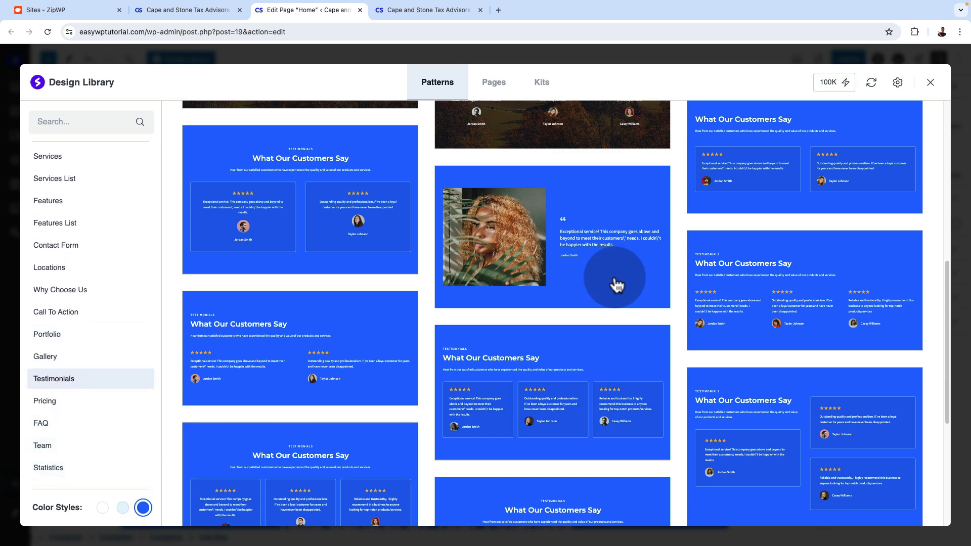
left_click(930, 83)
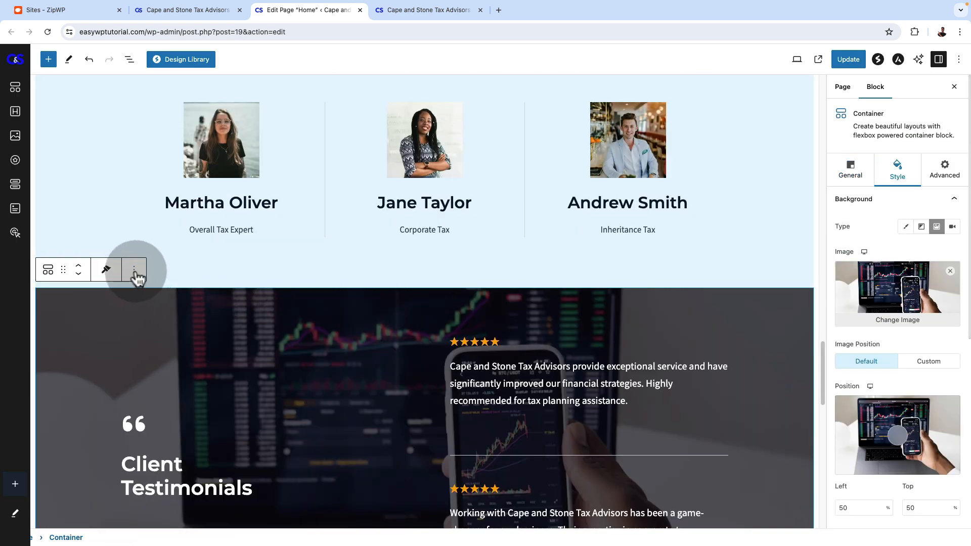
Delete the old Client Testimonials container with the background photo and update the page
left_click(135, 272)
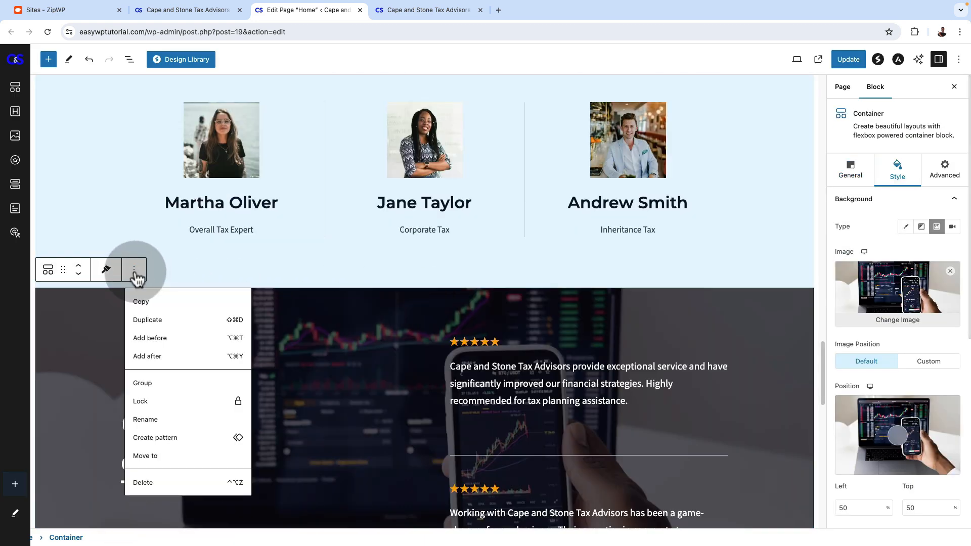
left_click(167, 480)
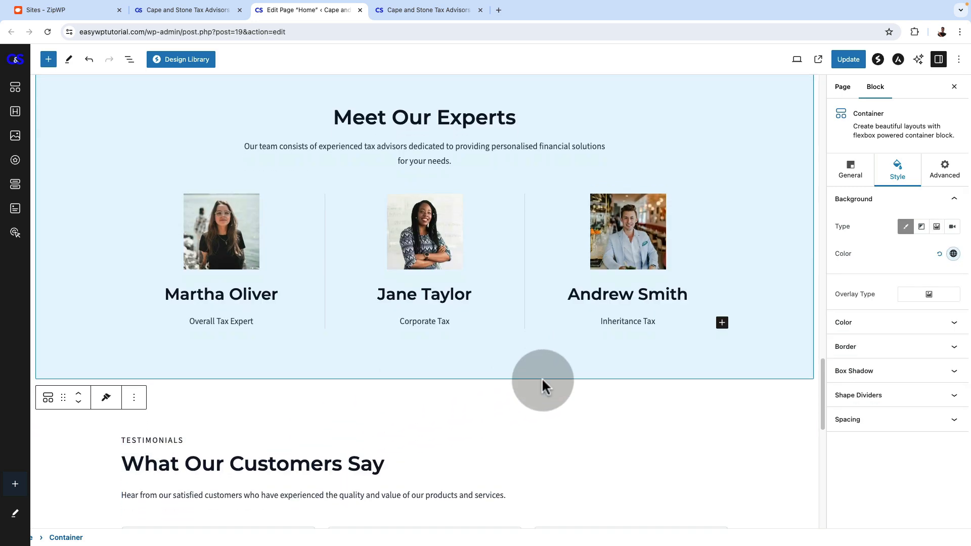
scroll(541, 377, "down", 7)
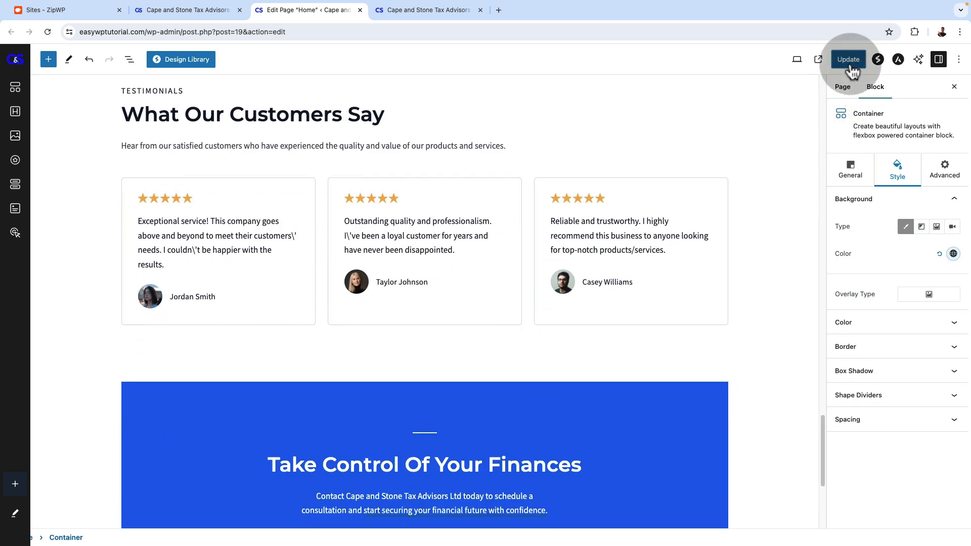
left_click(849, 63)
Reload the live homepage and review the new "What Our Customers Say" section, the closing call to action and the sections up to Services
left_click(408, 12)
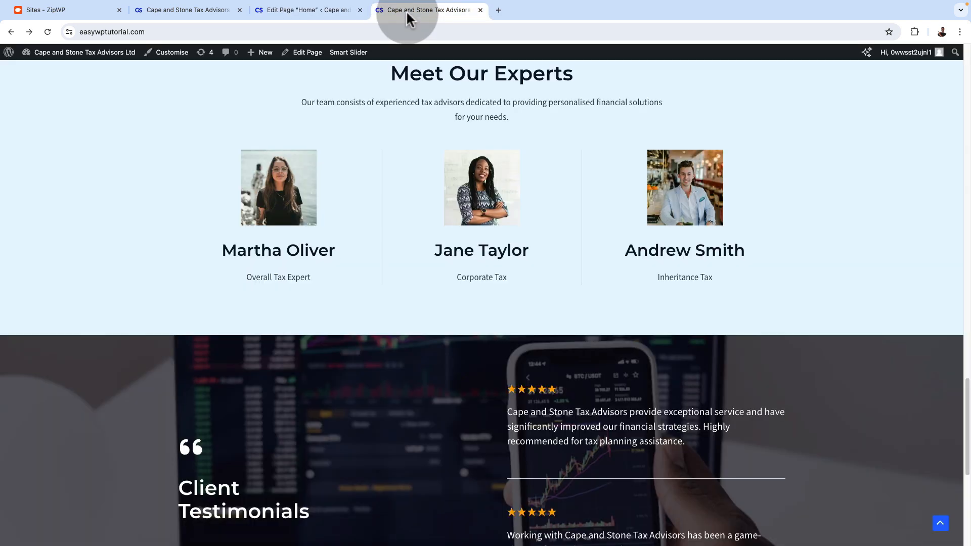
left_click(47, 32)
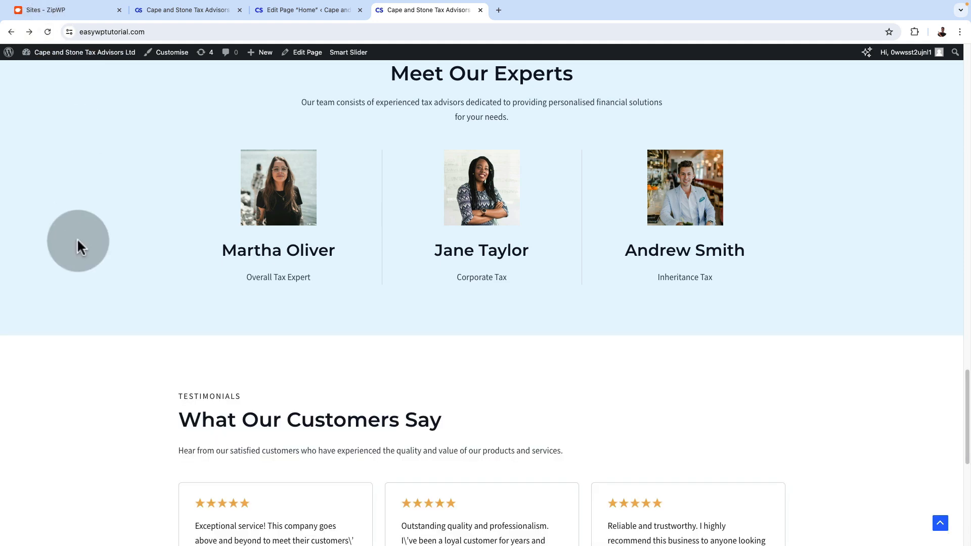
scroll(89, 273, "down", 1)
scroll(89, 273, "down", 5)
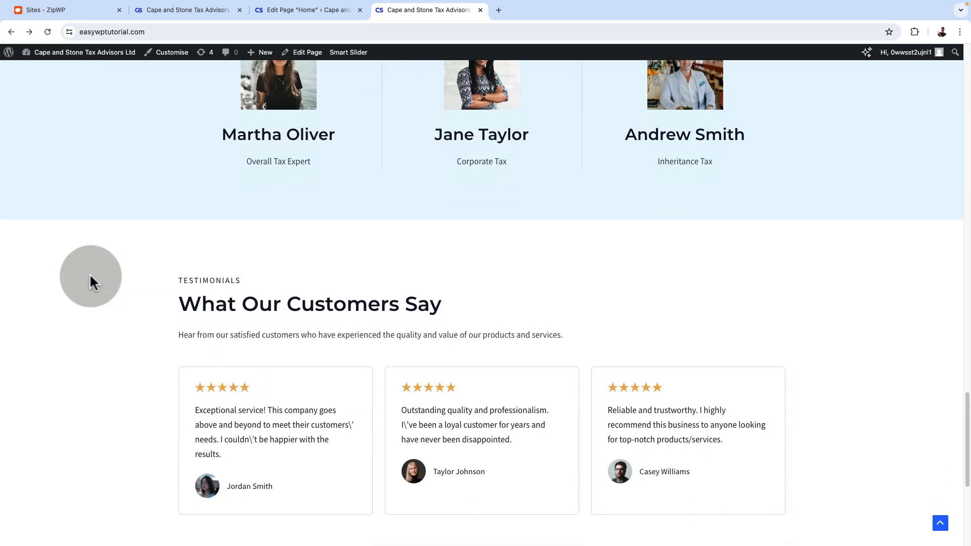
scroll(663, 372, "up", 3)
scroll(662, 374, "down", 5)
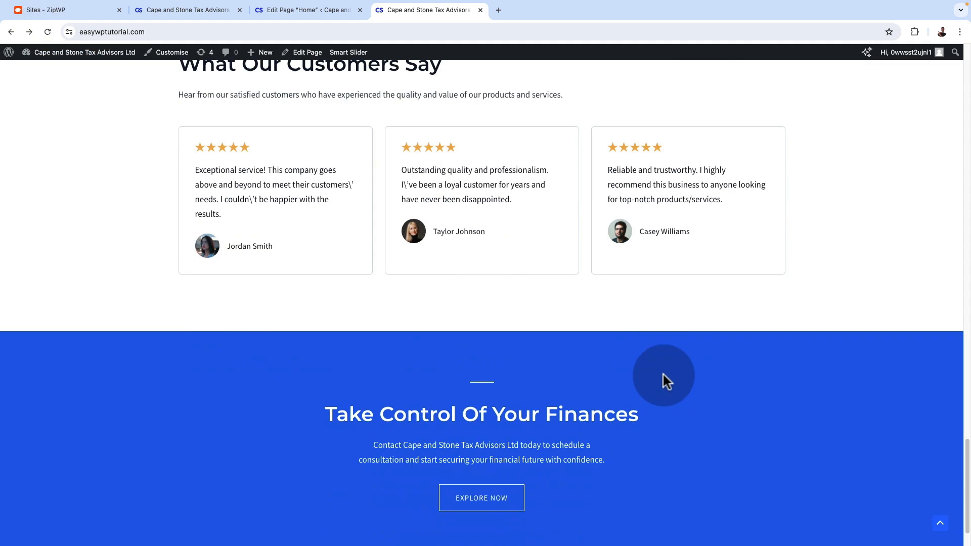
scroll(663, 374, "up", 4)
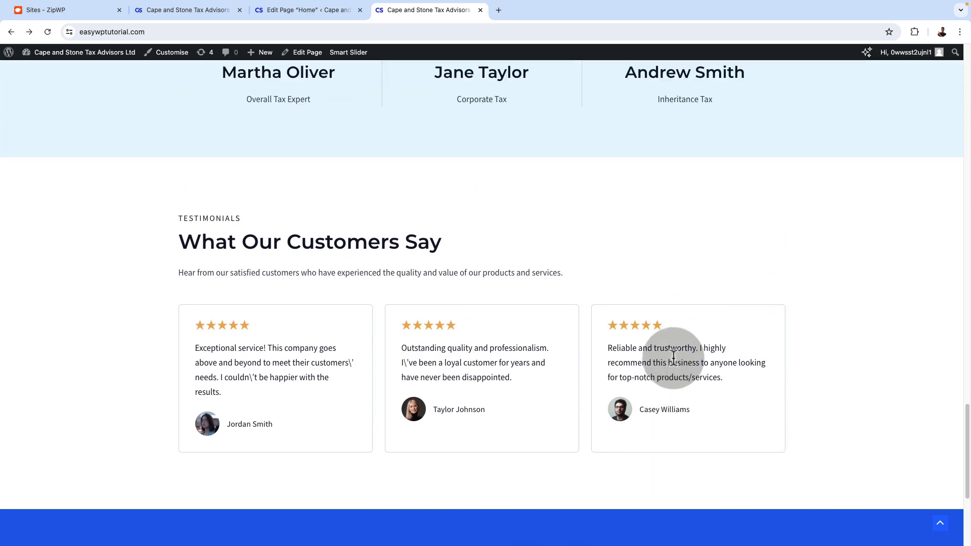
scroll(668, 360, "up", 4)
scroll(676, 354, "up", 8)
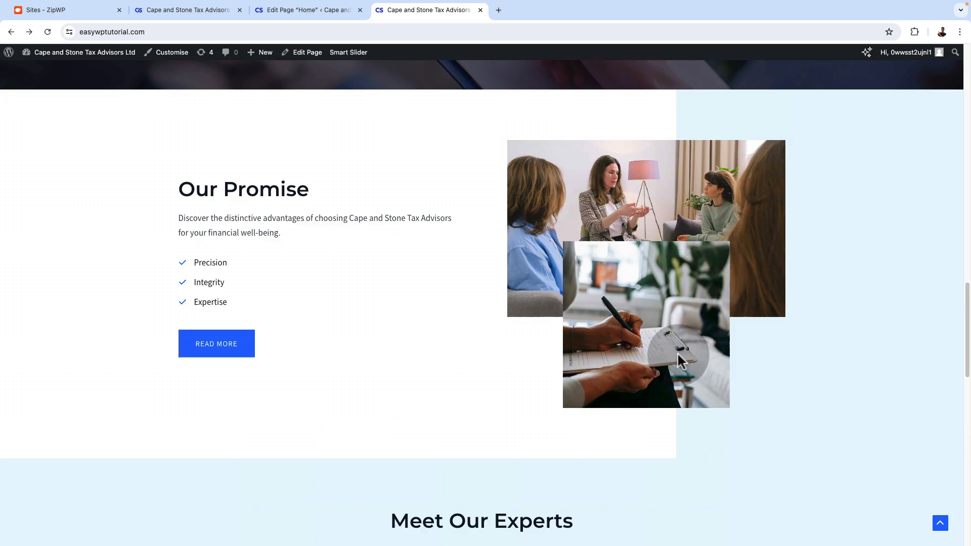
scroll(678, 353, "up", 8)
scroll(677, 354, "up", 9)
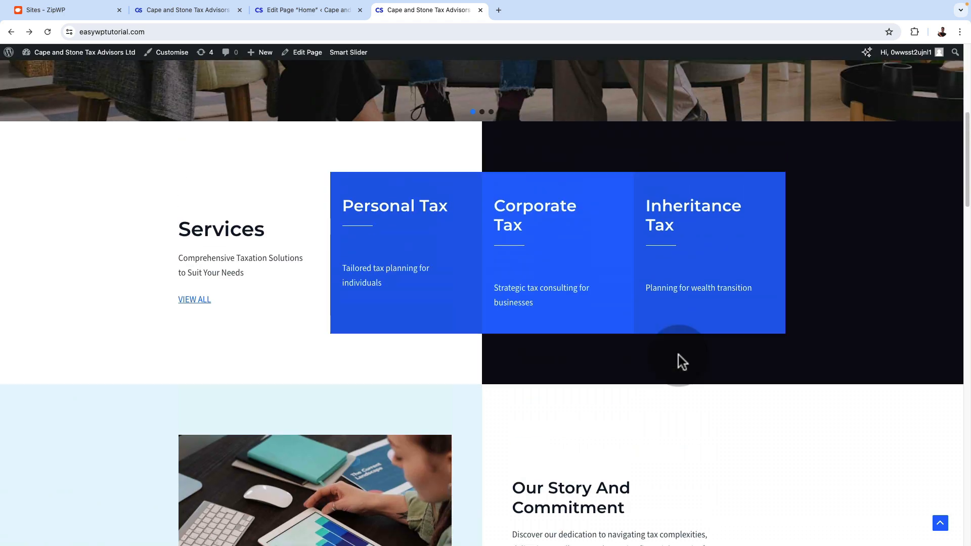
scroll(677, 354, "down", 14)
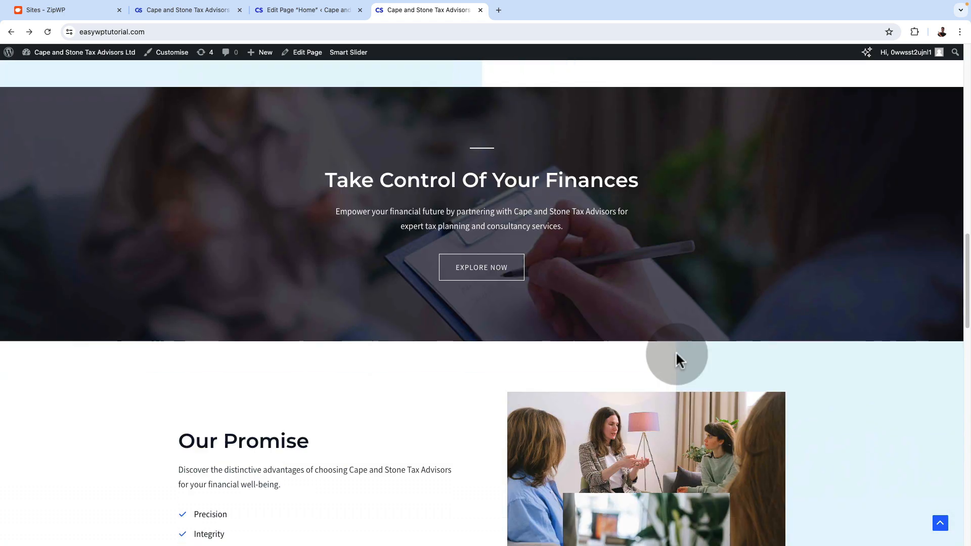
Review the live homepage from the "Take Control Of Your Finances" banner through Our Promise, Meet Our Experts and testimonials to the footer
left_click_drag(336, 174, 696, 285)
scroll(695, 285, "down", 10)
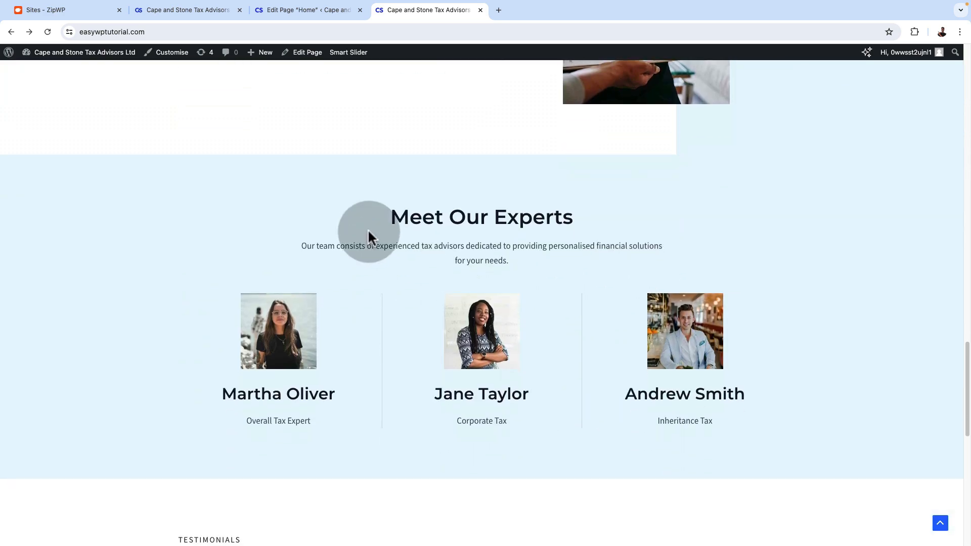
left_click_drag(369, 234, 640, 264)
scroll(640, 264, "down", 6)
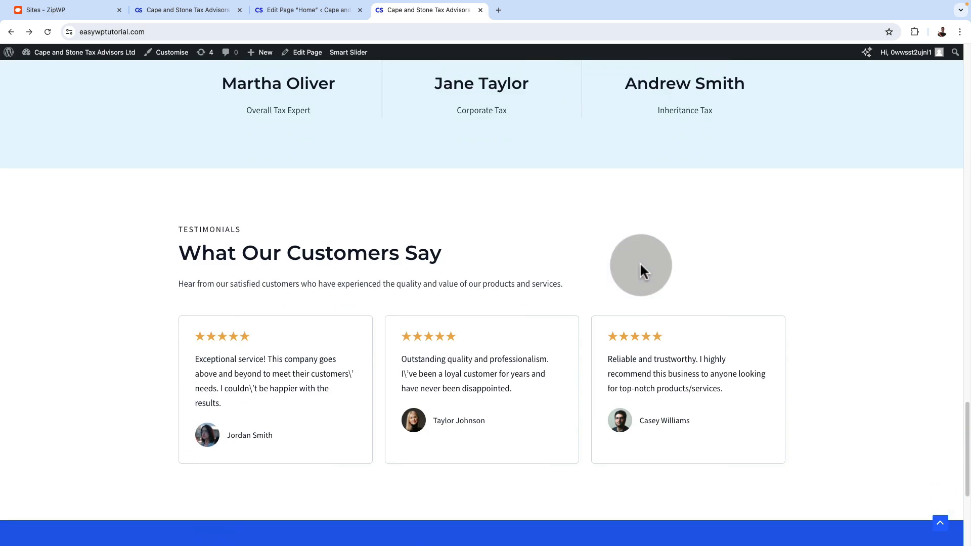
scroll(433, 281, "down", 5)
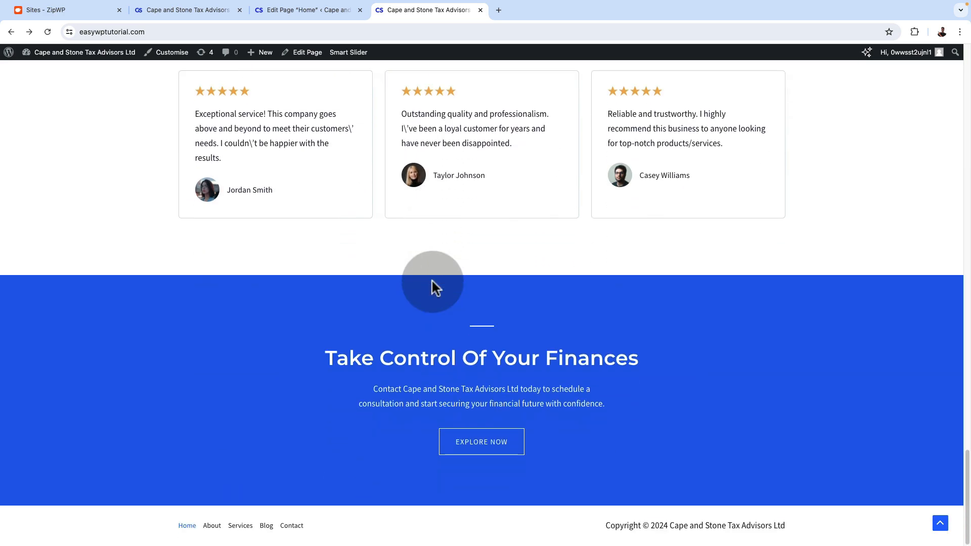
scroll(433, 281, "up", 7)
scroll(432, 286, "up", 10)
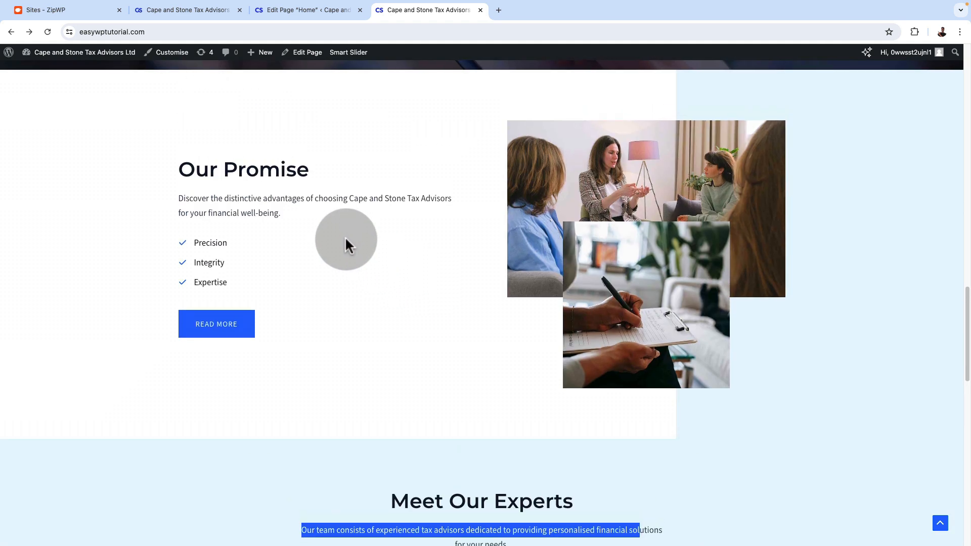
scroll(559, 379, "down", 10)
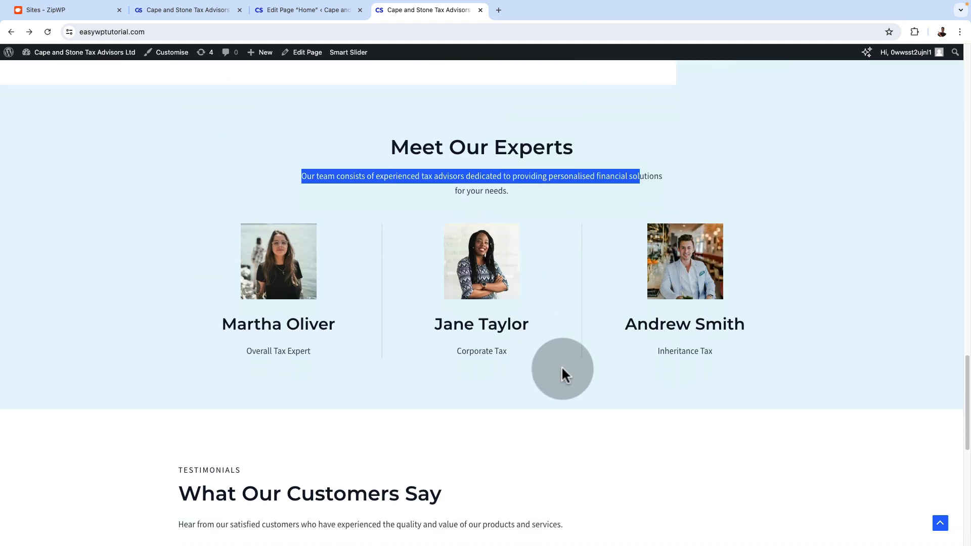
scroll(560, 367, "down", 1)
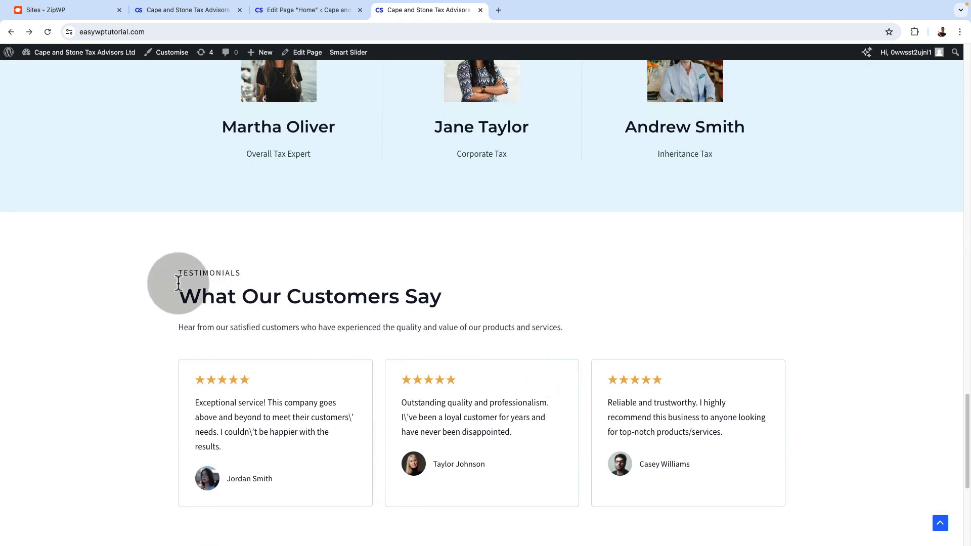
Centre-align the Info Box holding the "What Our Customers Say" heading and description in the Home page editor, and update the page
left_click(309, 10)
scroll(257, 124, "up", 2)
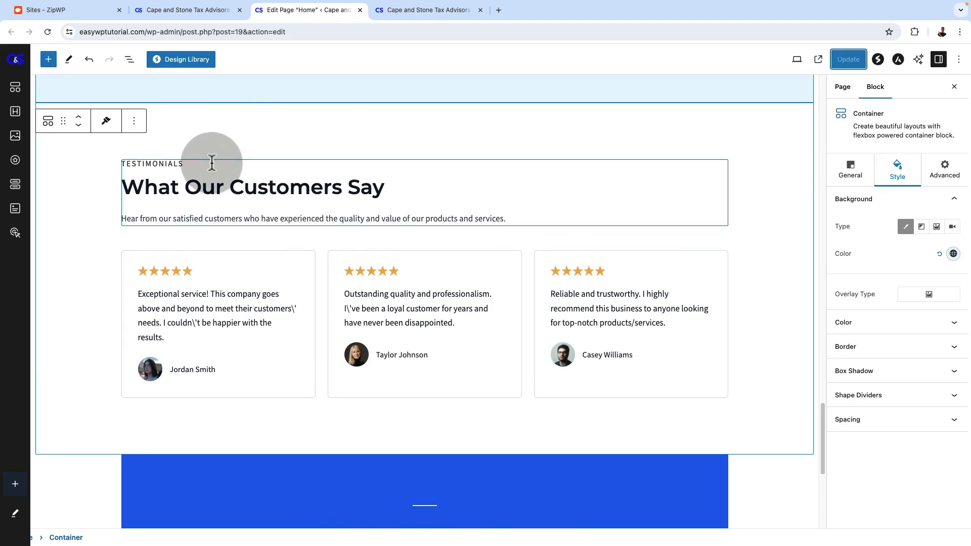
left_click(212, 167)
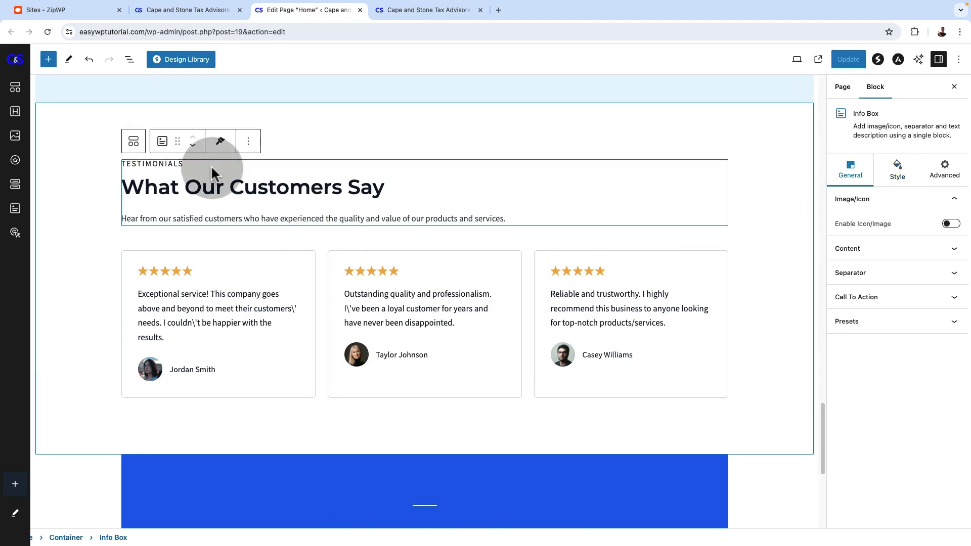
left_click(860, 198)
left_click(867, 225)
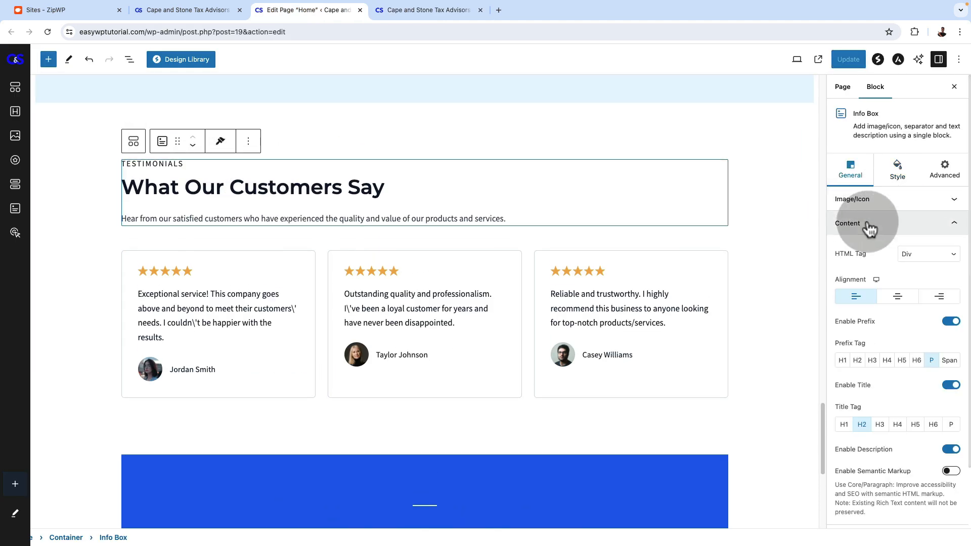
left_click(895, 298)
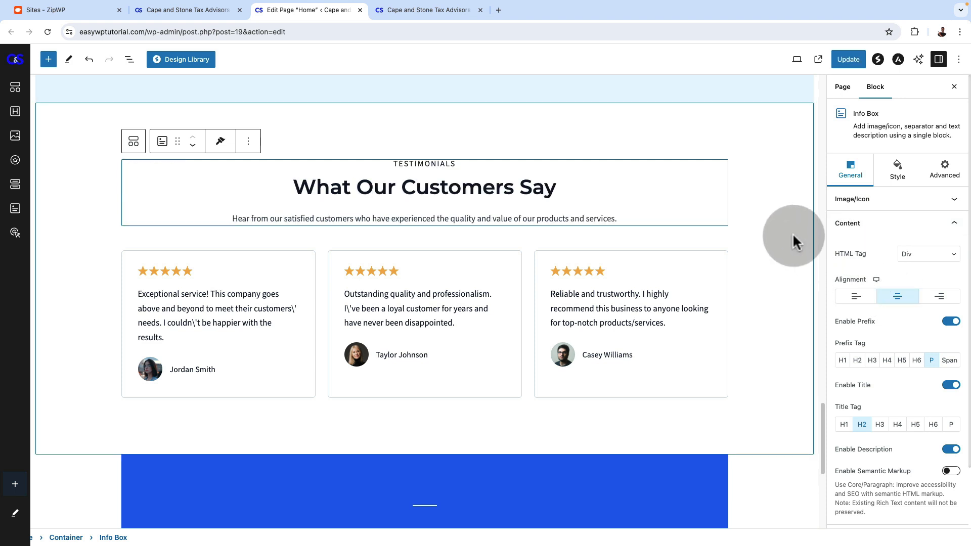
left_click(750, 135)
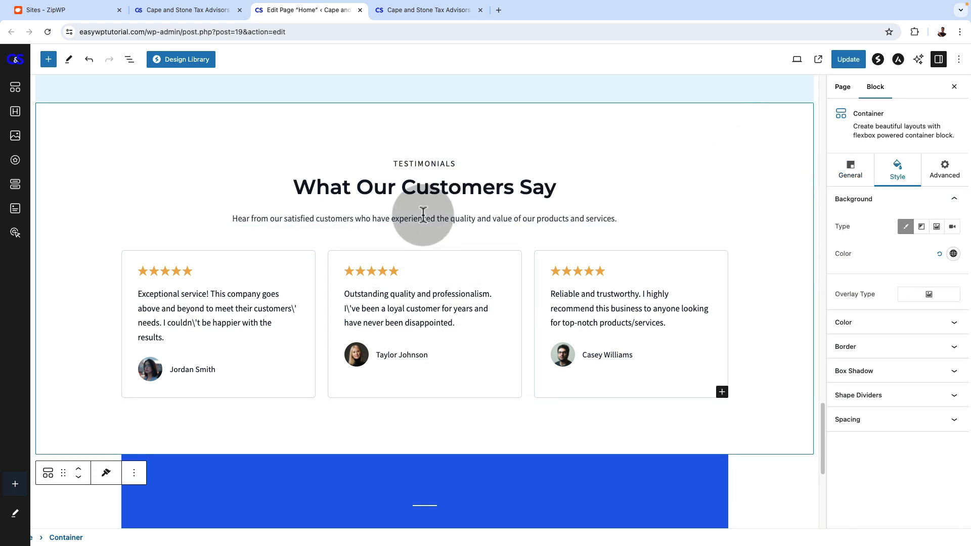
left_click(848, 60)
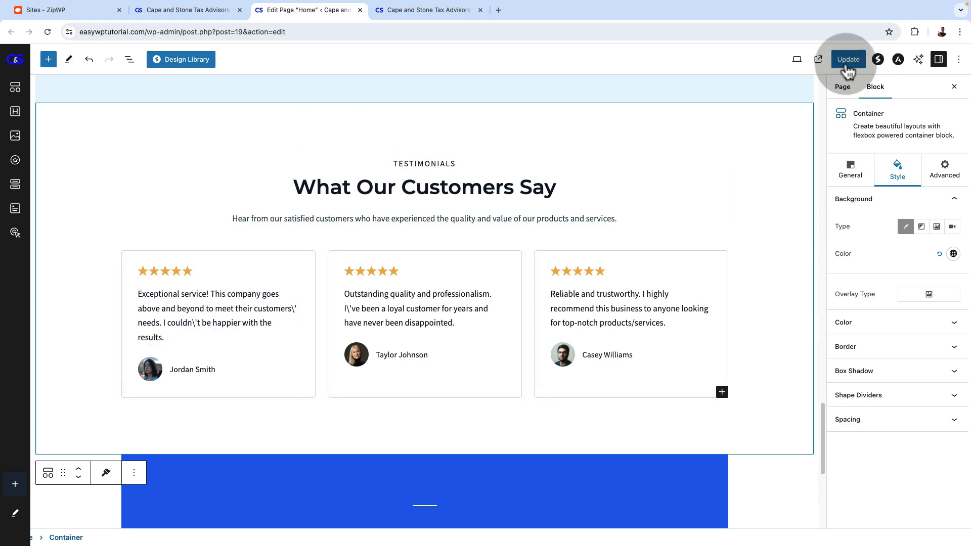
Reload the live homepage and check the alignment of the testimonials heading and the closing call to action
left_click(424, 19)
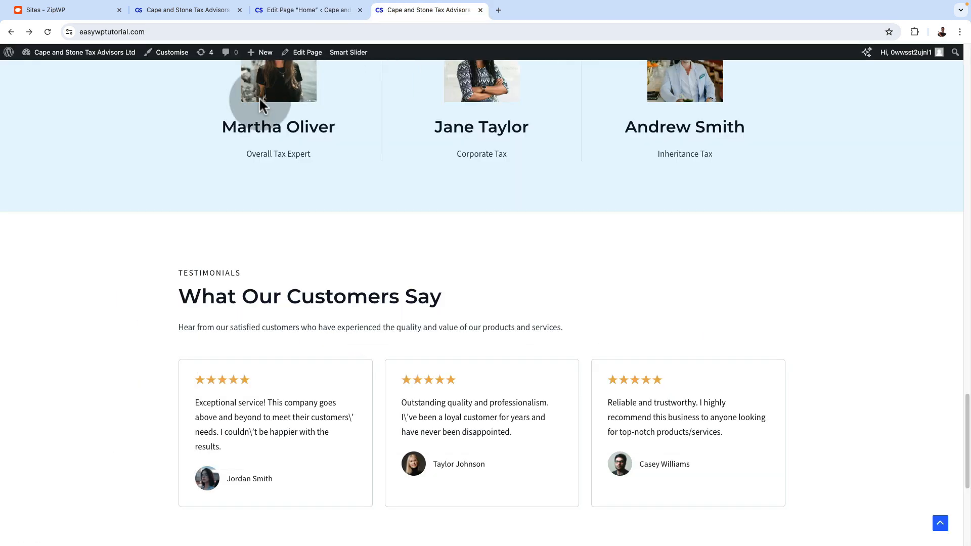
left_click(48, 32)
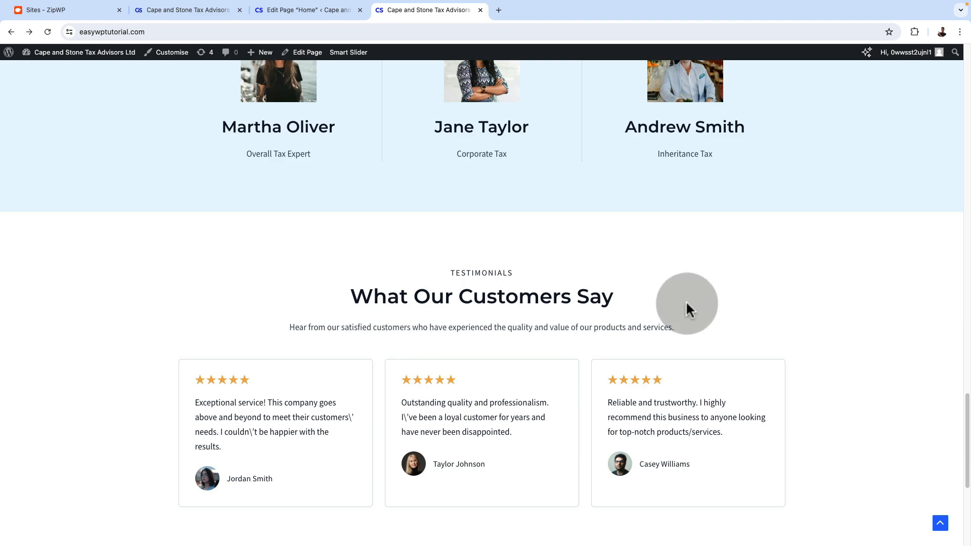
scroll(672, 303, "down", 6)
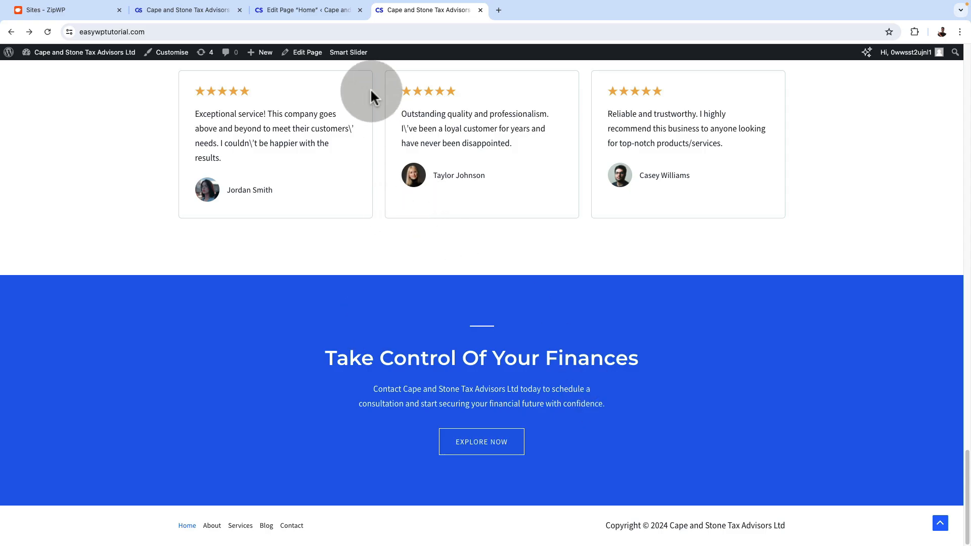
scroll(533, 292, "up", 20)
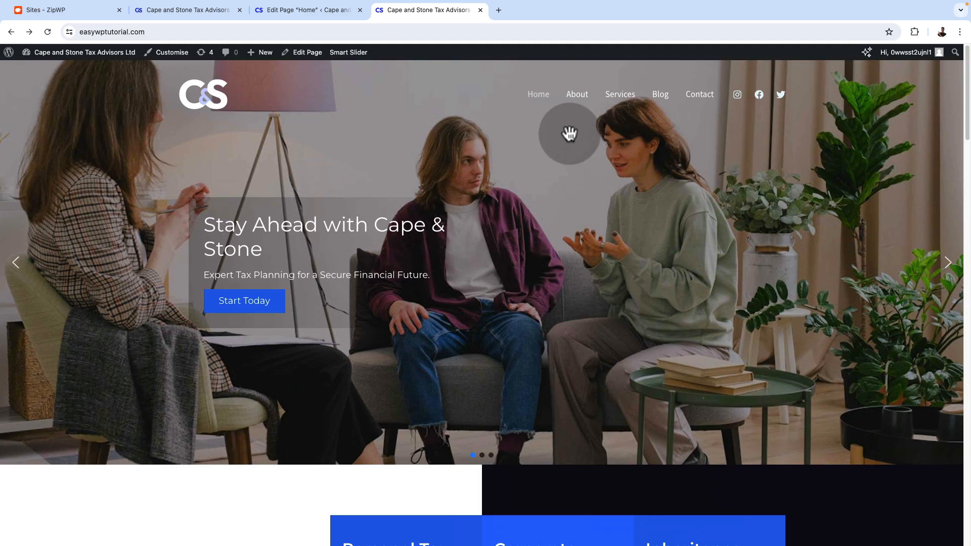
Check the closing call to action at the end of the live About, Services and Contact pages
left_click(576, 96)
scroll(534, 353, "down", 10)
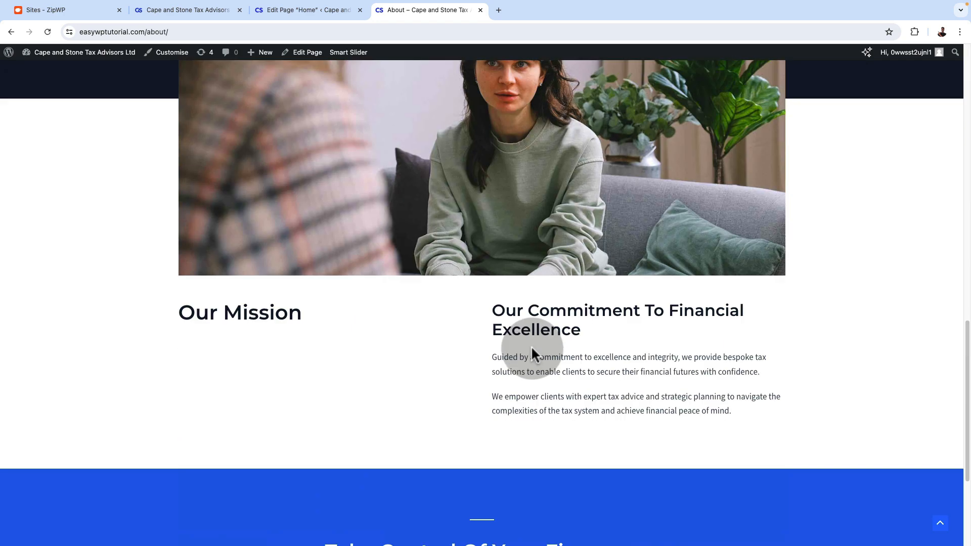
scroll(532, 347, "down", 4)
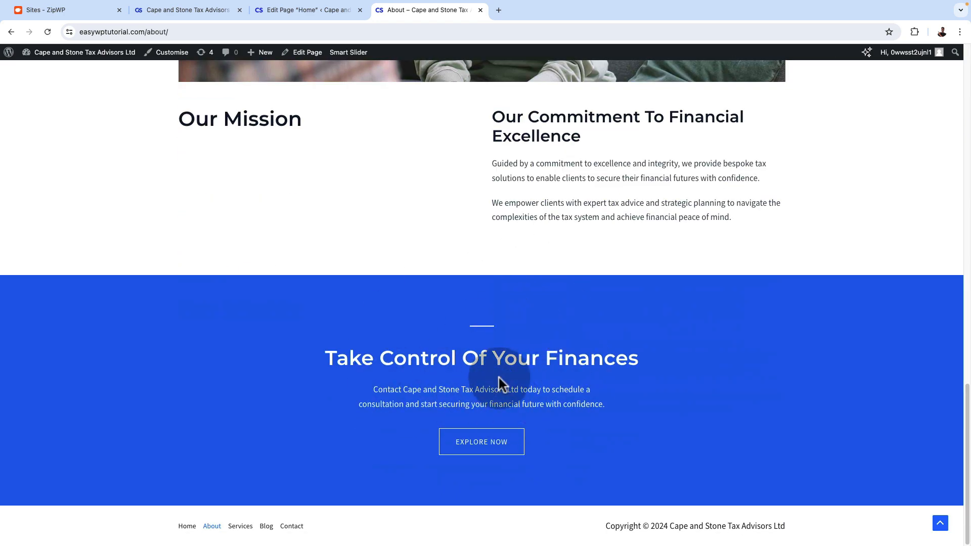
scroll(497, 381, "up", 15)
left_click(619, 95)
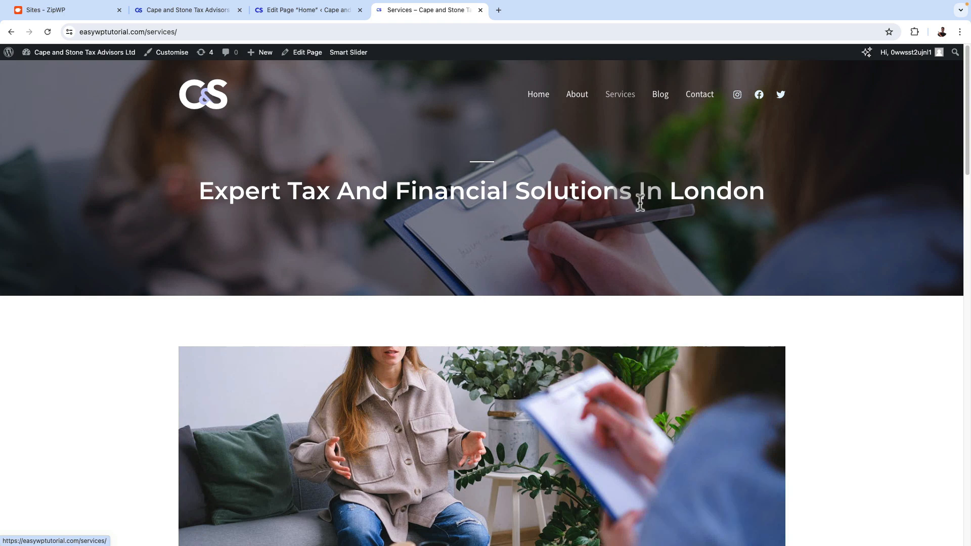
scroll(629, 442, "down", 20)
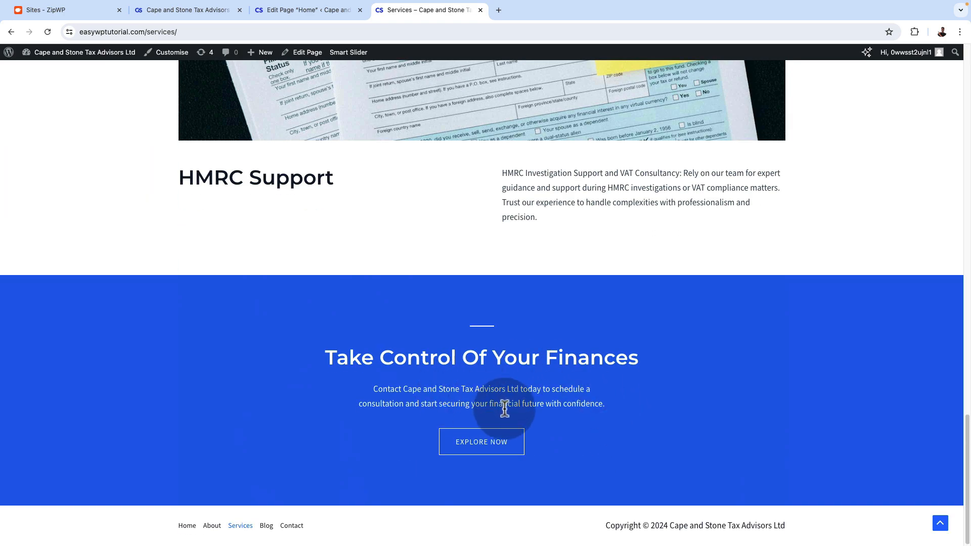
scroll(556, 374, "up", 20)
left_click(698, 98)
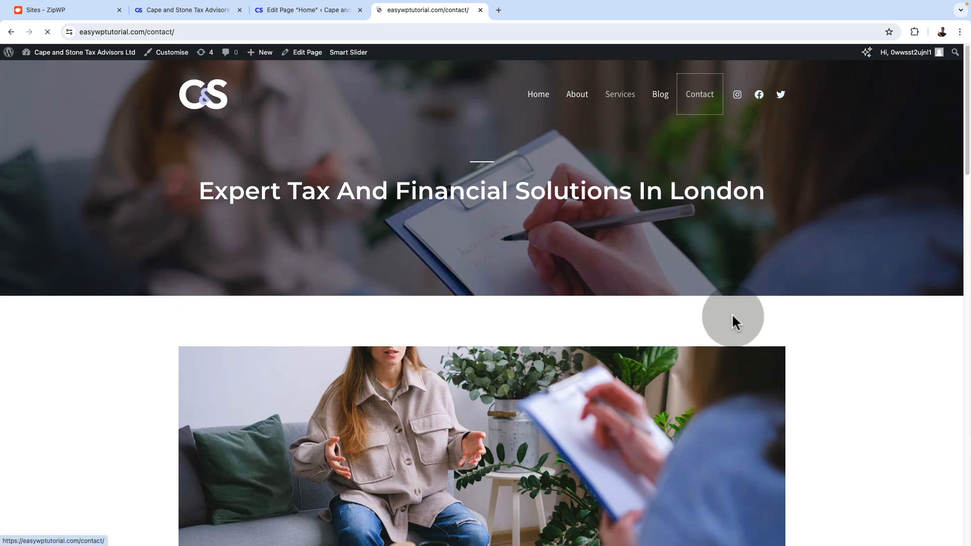
scroll(702, 448, "down", 8)
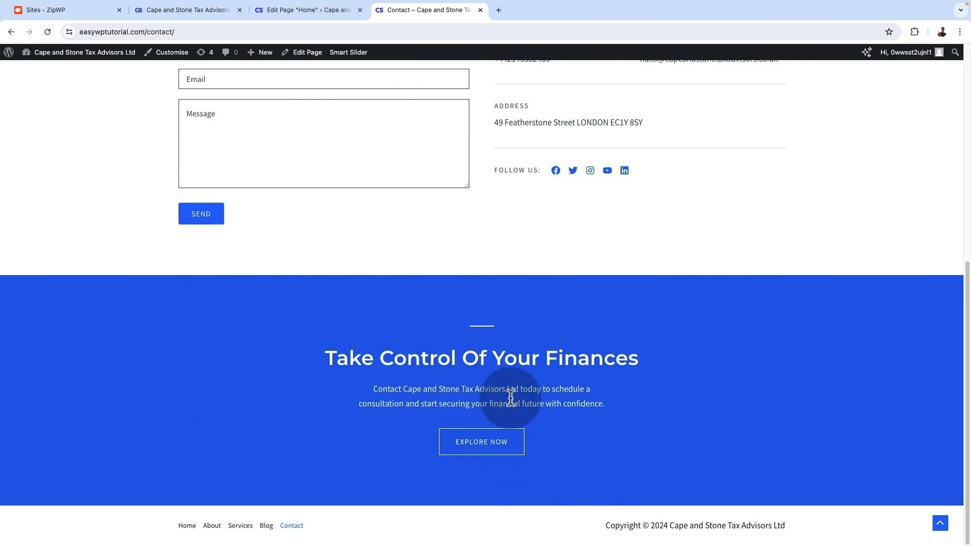
Select the closing call-to-action block in the Home page editor and examine its entry in the page's block structure
left_click(290, 10)
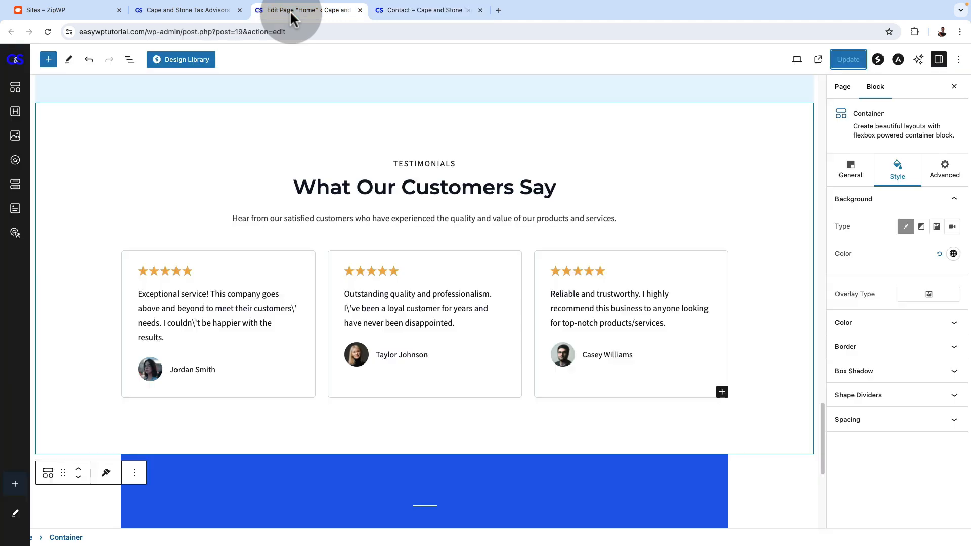
scroll(420, 465, "down", 5)
left_click(338, 353)
left_click(129, 59)
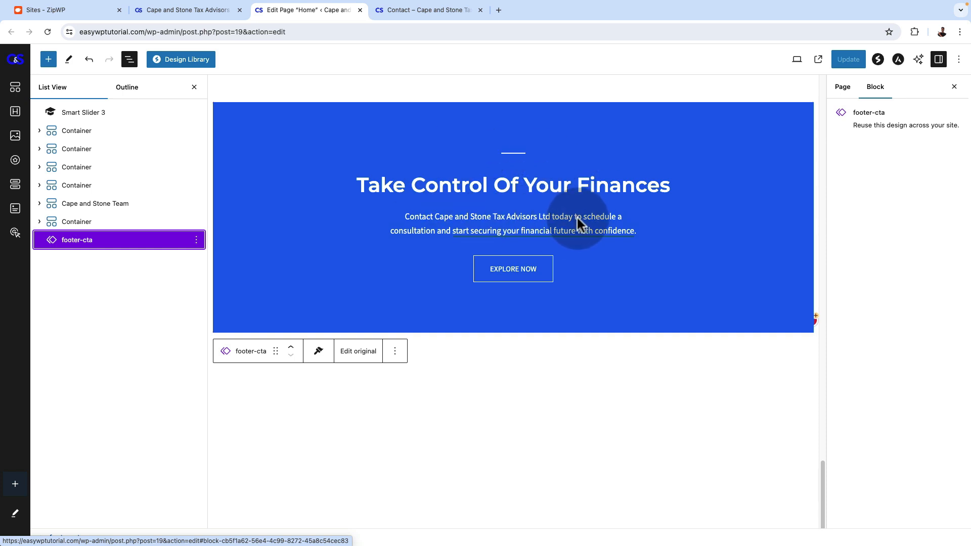
scroll(577, 217, "up", 1)
scroll(506, 303, "down", 1)
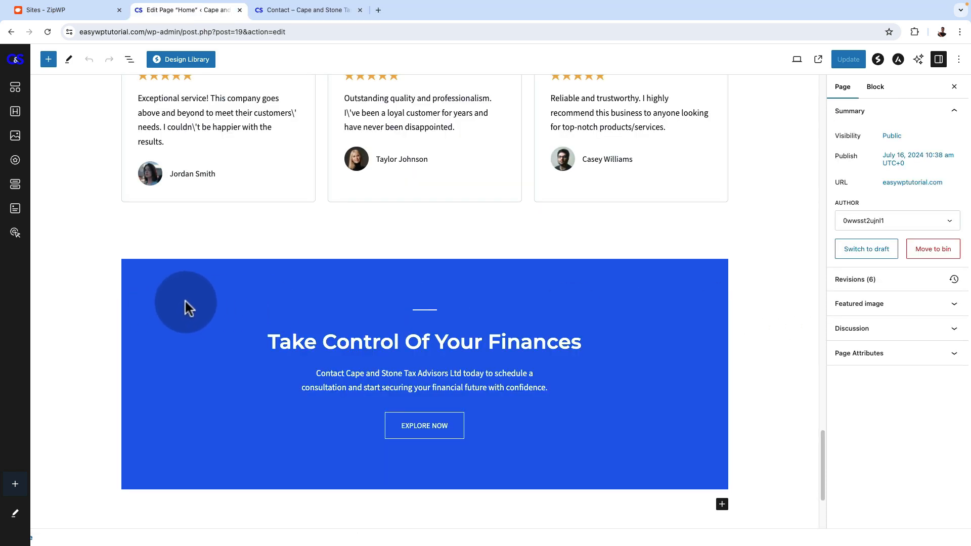
Select the footer-cta block and look up its saved pattern among the site's own patterns
left_click(185, 302)
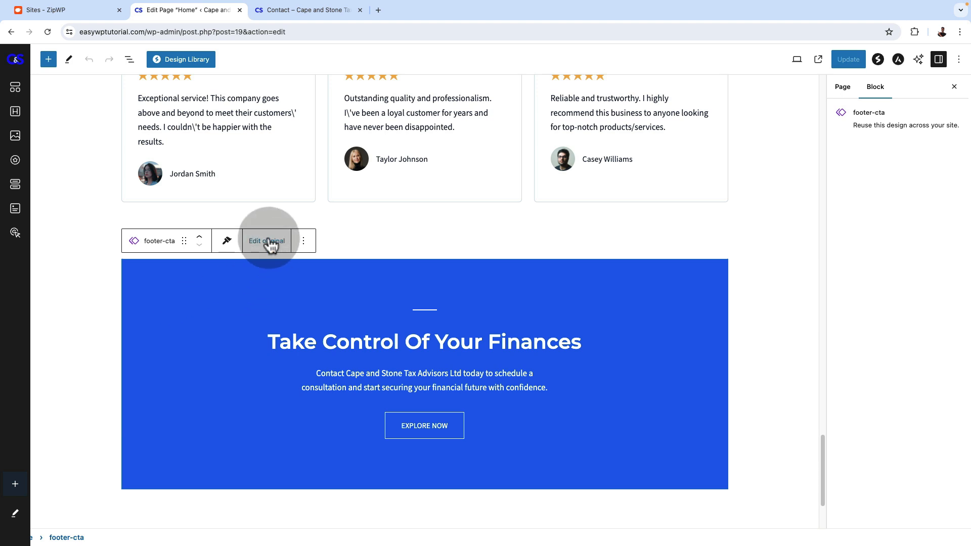
left_click(51, 65)
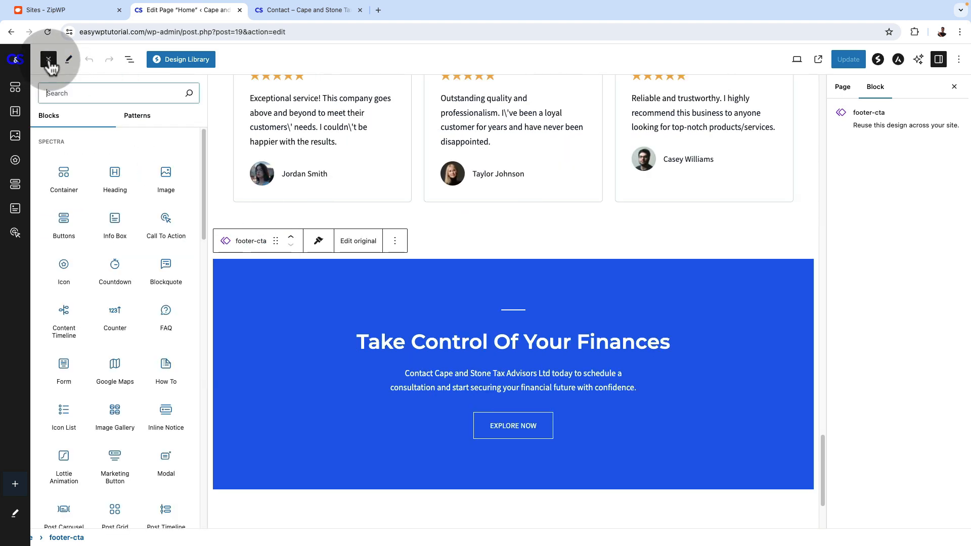
left_click(96, 124)
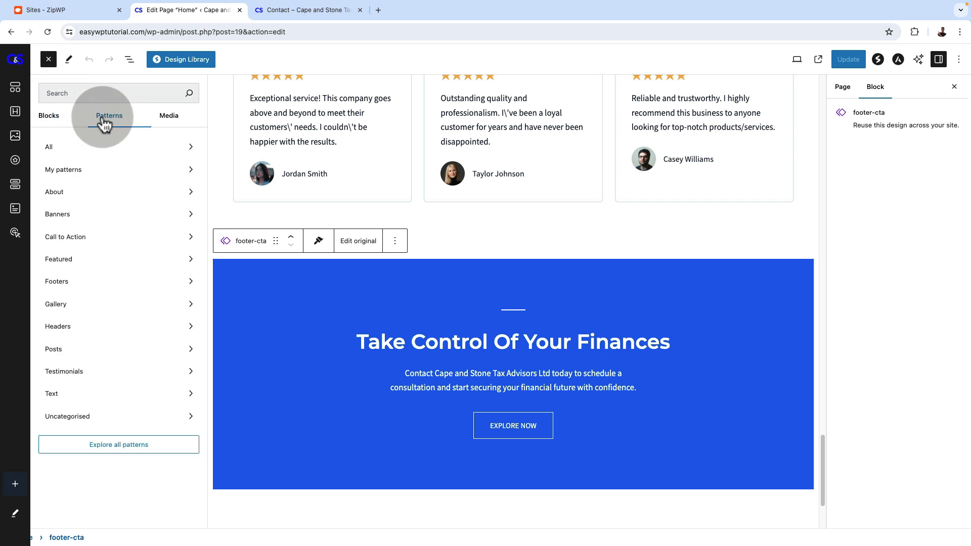
left_click(91, 172)
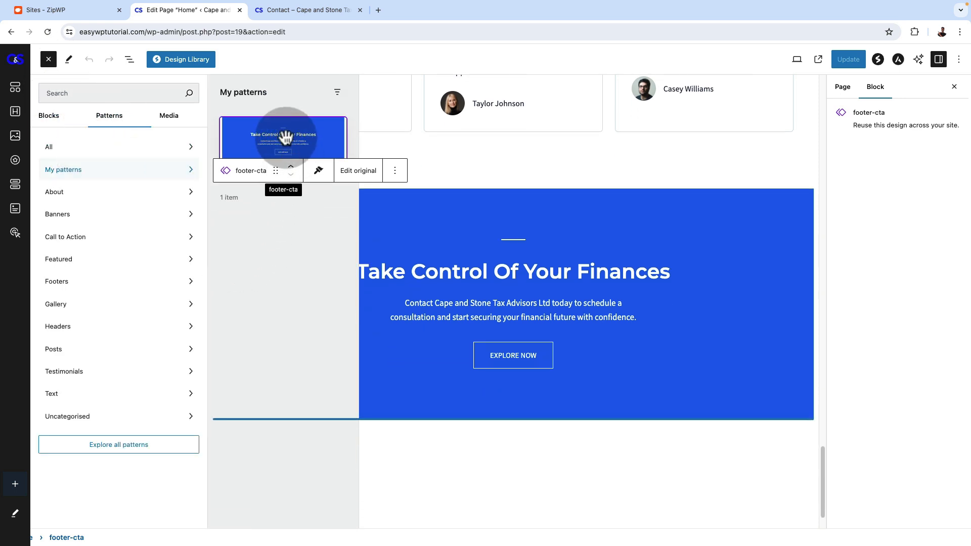
Set the original footer-cta pattern's heading to "Join Our Newsletter" and rewrite its description to promote the newsletter's tax industry updates and weekly tips and tricks
left_click(359, 172)
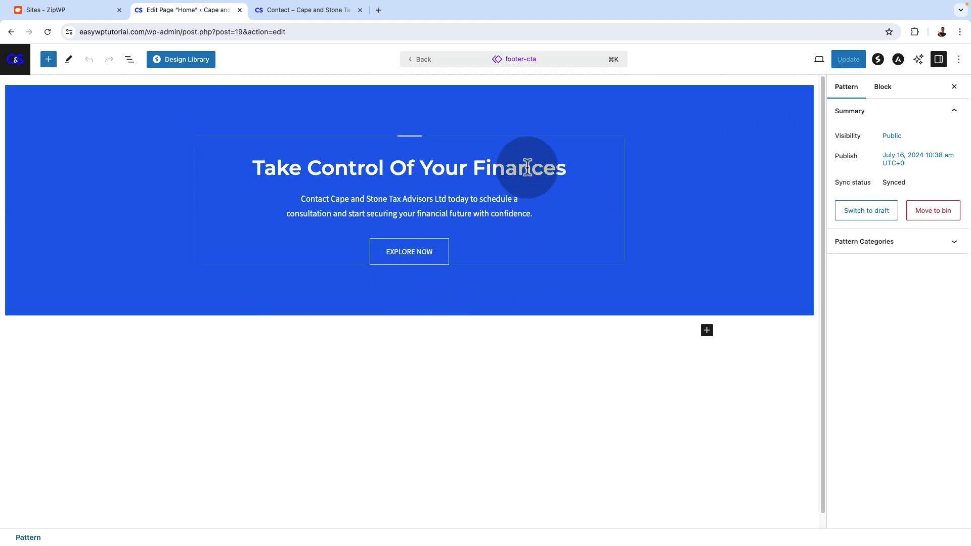
left_click(337, 163)
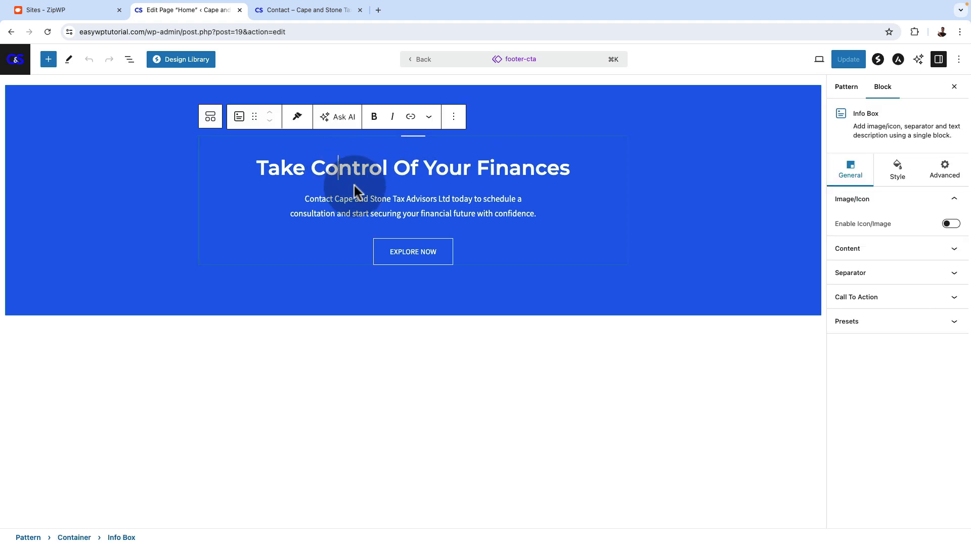
triple_click(418, 212)
left_click(332, 157)
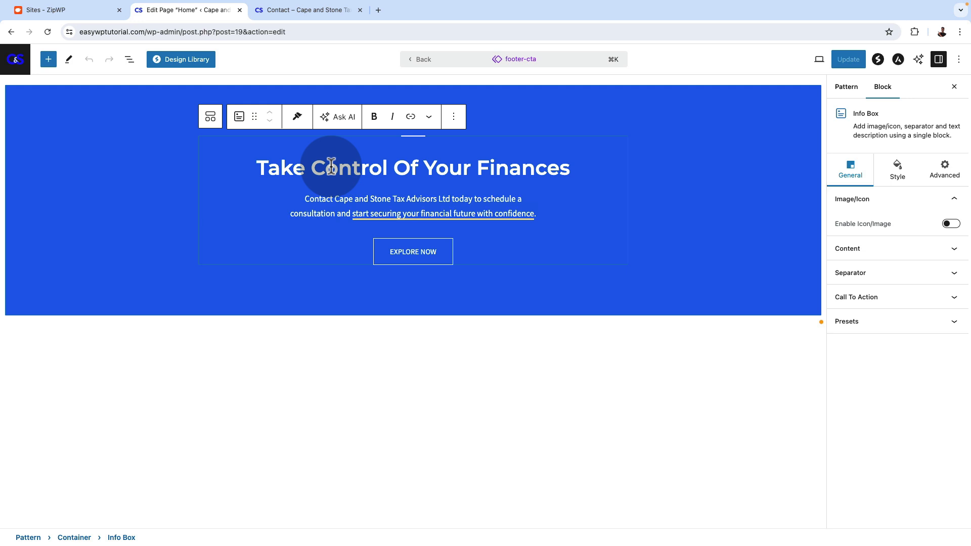
triple_click(369, 169)
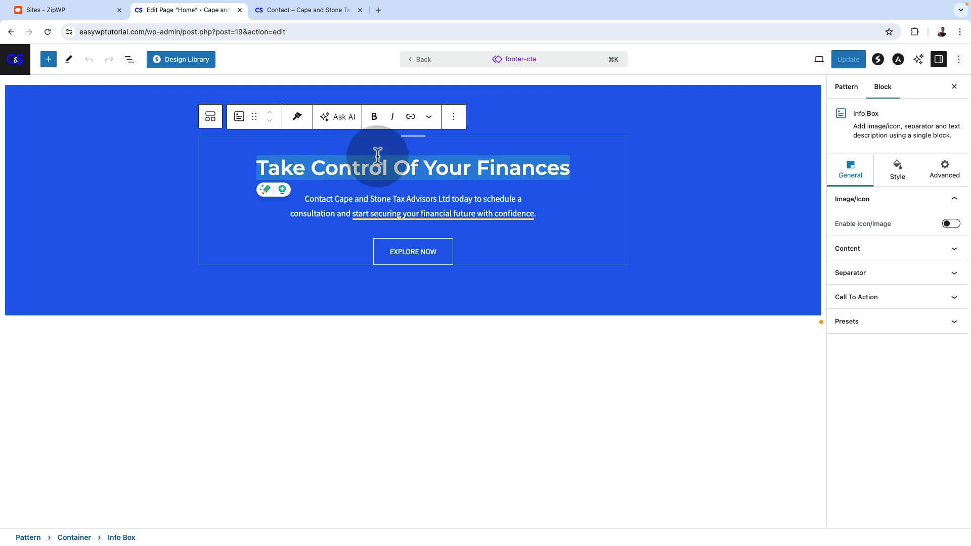
type("Join Our Newsletter")
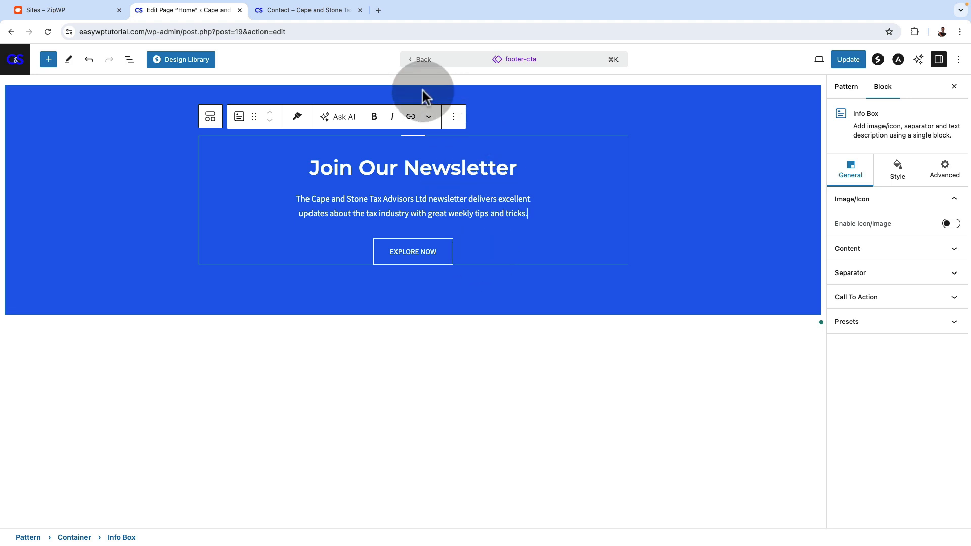
Open gotechug.com/aweber in a new browser tab and look over the AWeber landing page
left_click(378, 11)
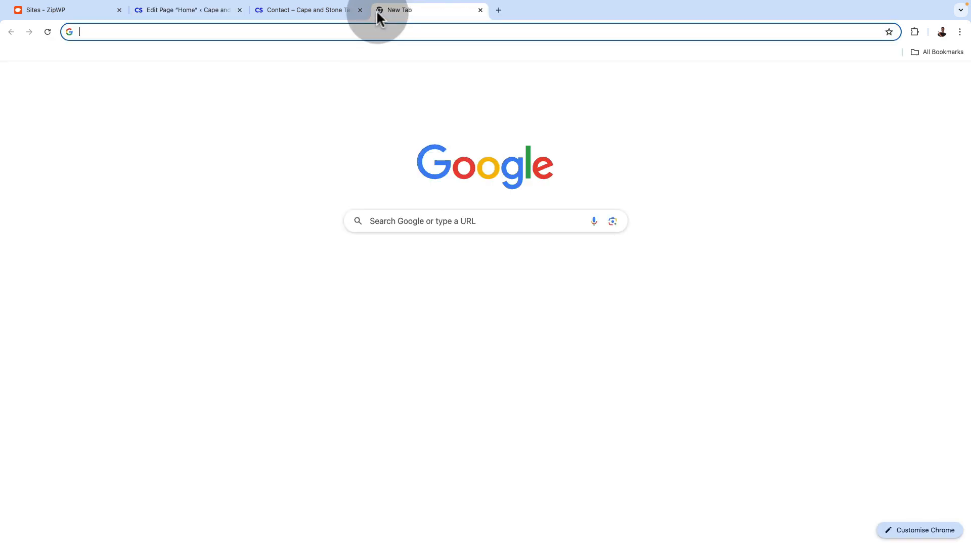
type("gotech")
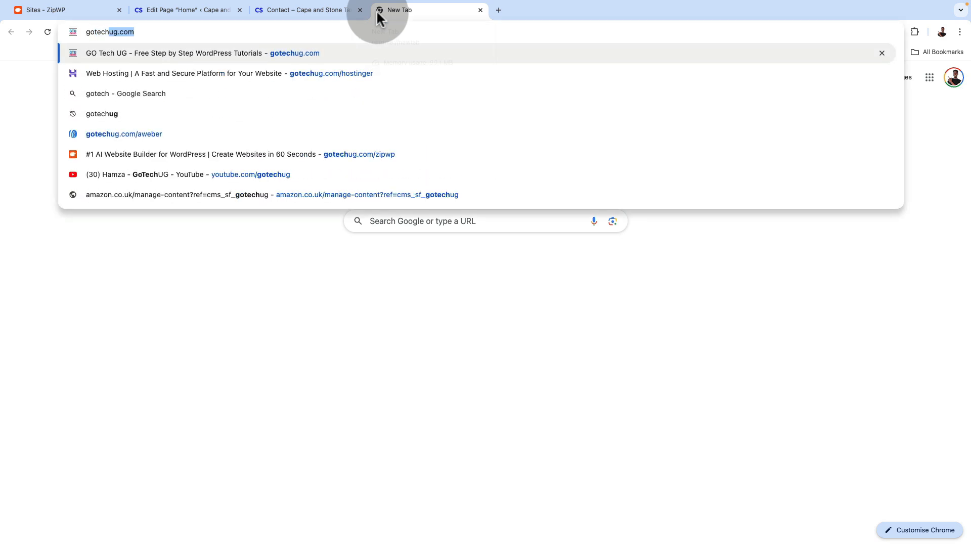
type("ug.com/awe")
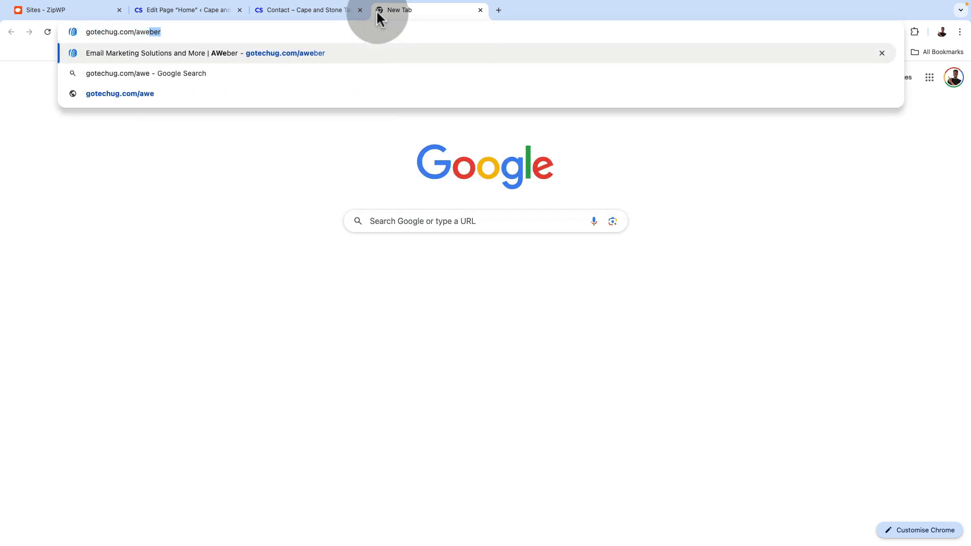
key("Return")
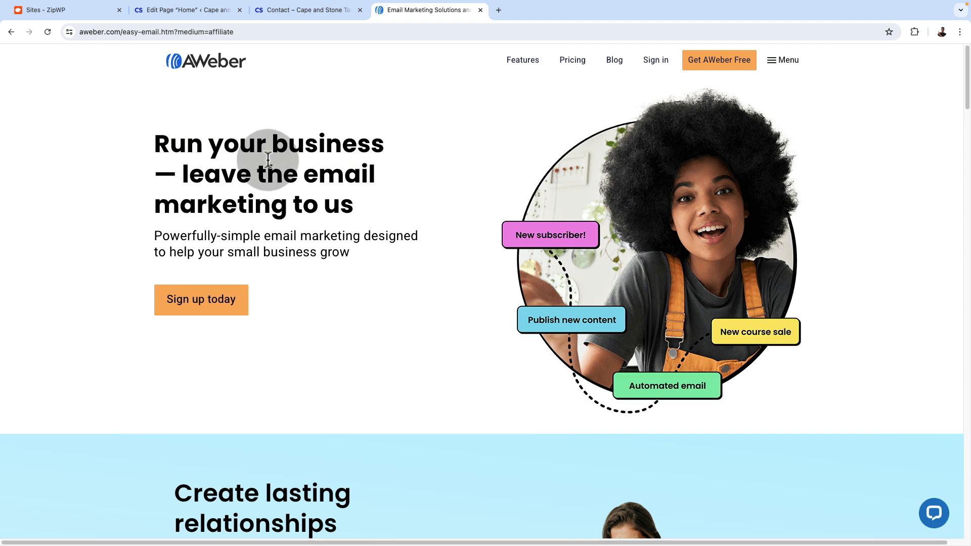
scroll(414, 256, "down", 1)
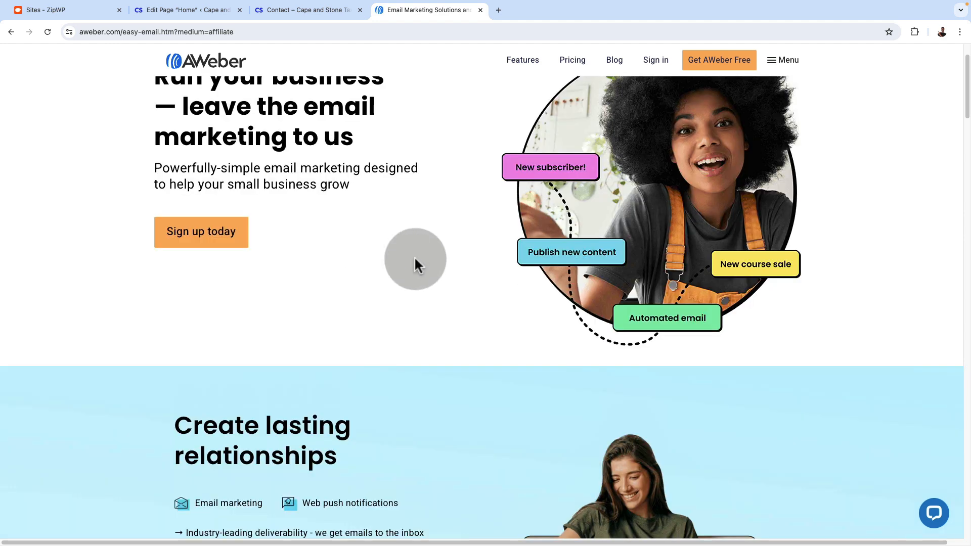
scroll(414, 258, "up", 1)
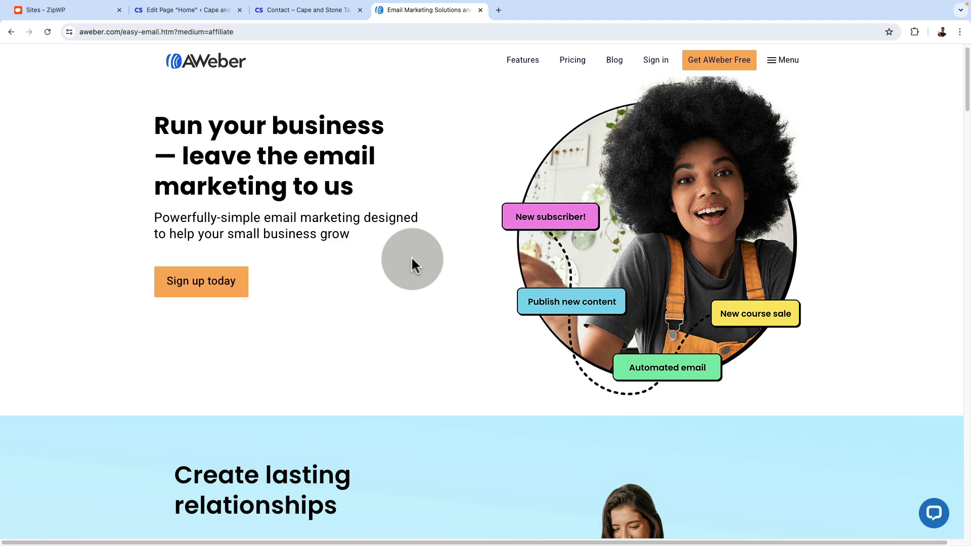
Open AWeber's pricing page and compare the features and prices of the Unlimited, Plus, Lite and Free plans
left_click(573, 70)
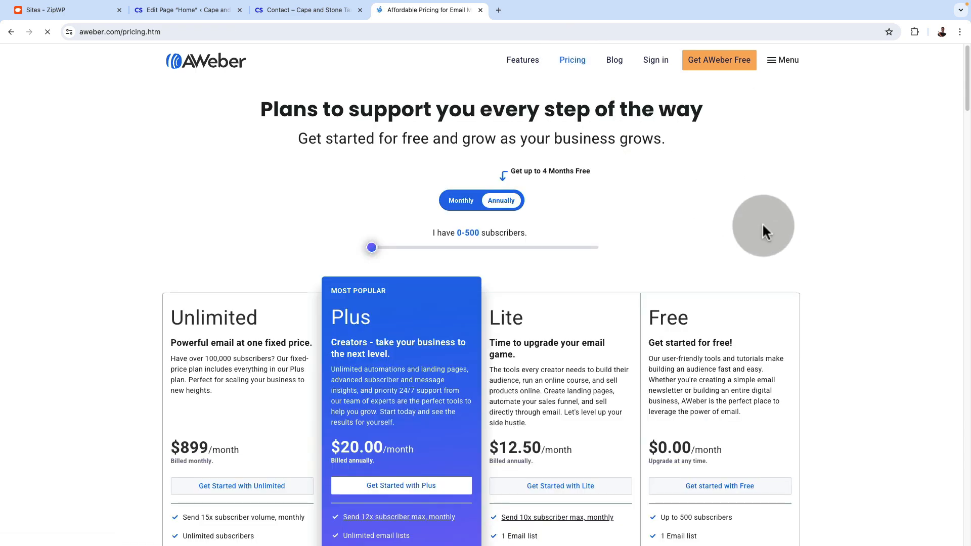
scroll(839, 342, "down", 3)
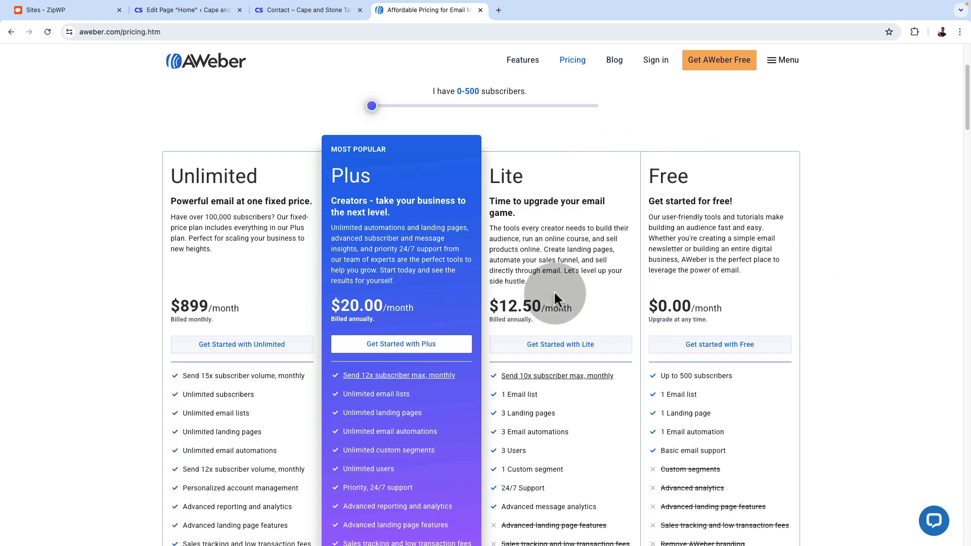
scroll(554, 293, "down", 1)
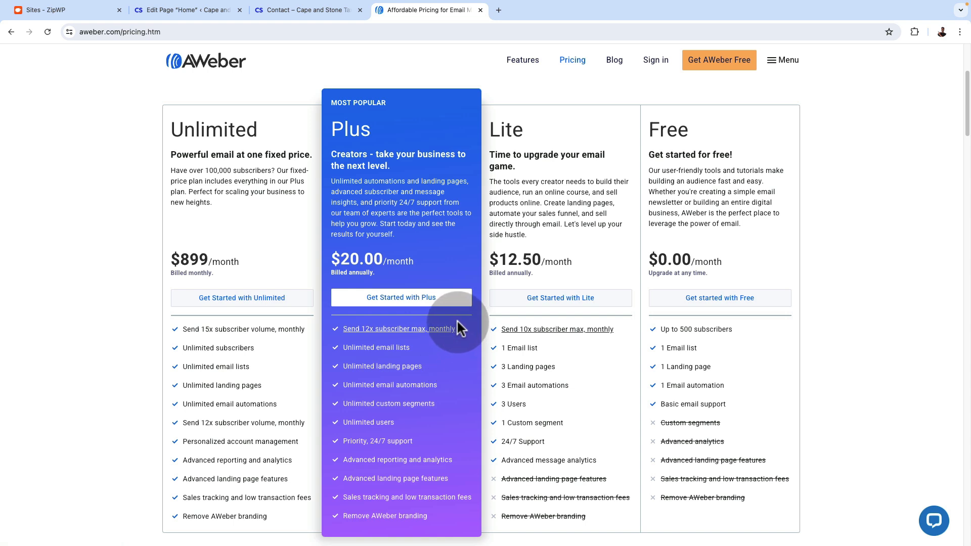
Start the sign-up for the AWeber Plus plan and review the billing options and payment fields of its order form
left_click(403, 301)
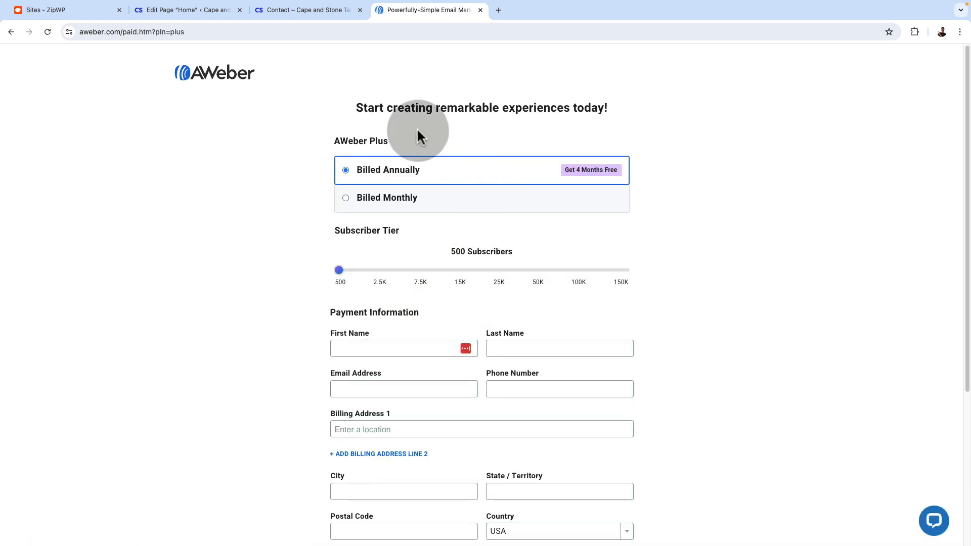
scroll(293, 451, "down", 3)
scroll(292, 448, "down", 3)
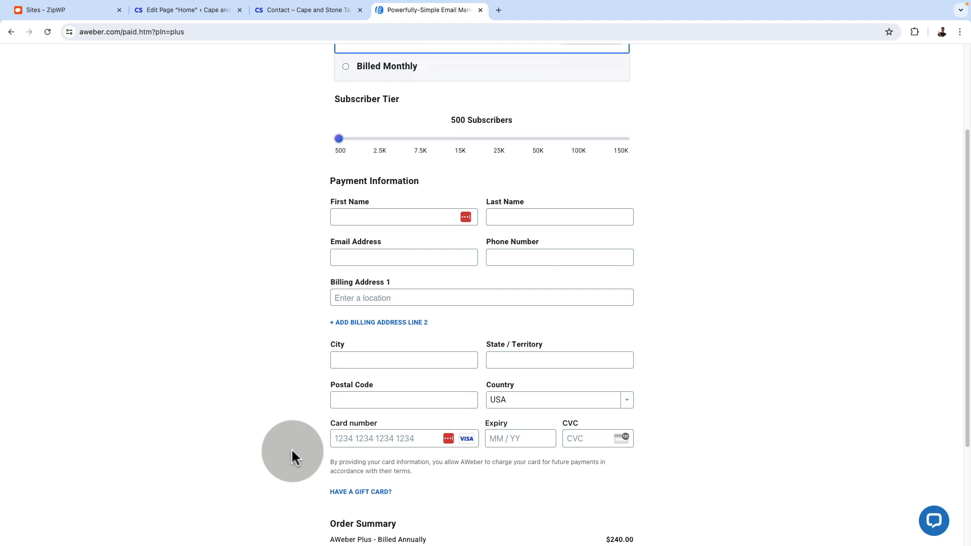
scroll(292, 447, "up", 5)
scroll(292, 451, "up", 1)
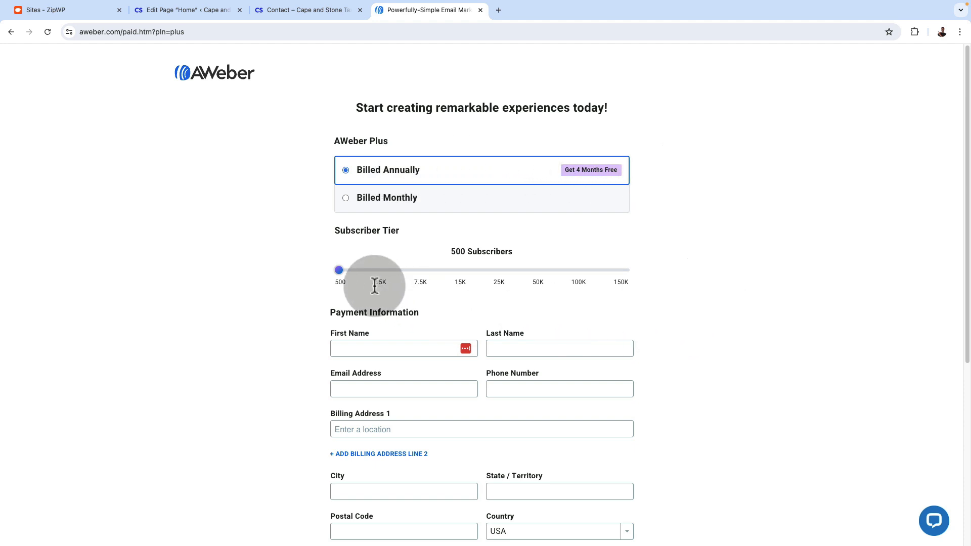
Check the annually billed AWeber Plus order total for the 2,500 and 35,000 subscriber tiers
left_click_drag(339, 270, 382, 280)
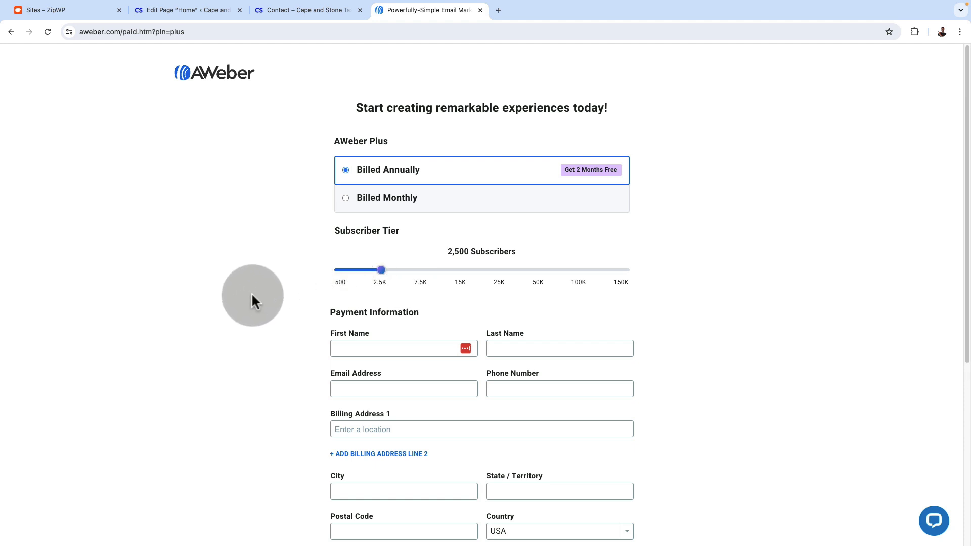
scroll(261, 368, "down", 2)
scroll(260, 364, "down", 5)
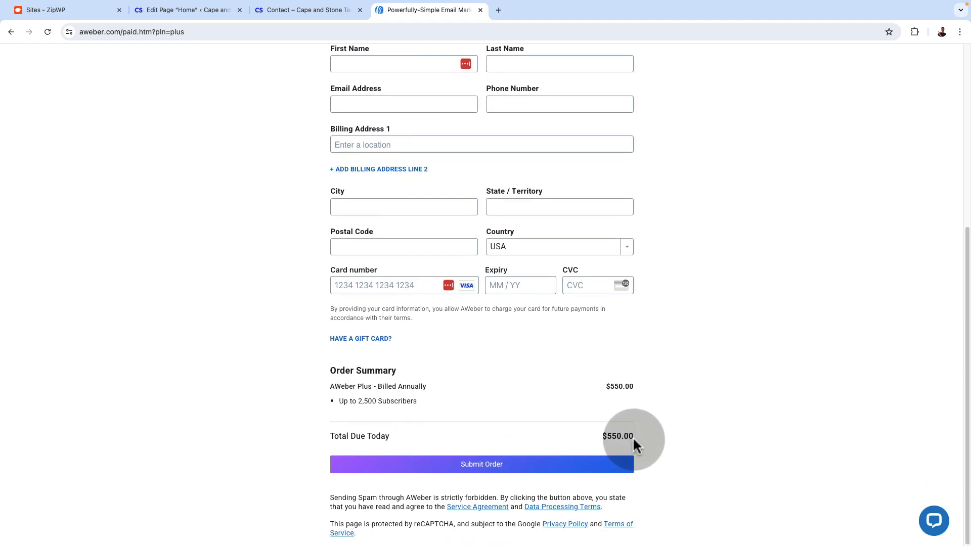
scroll(698, 437, "up", 5)
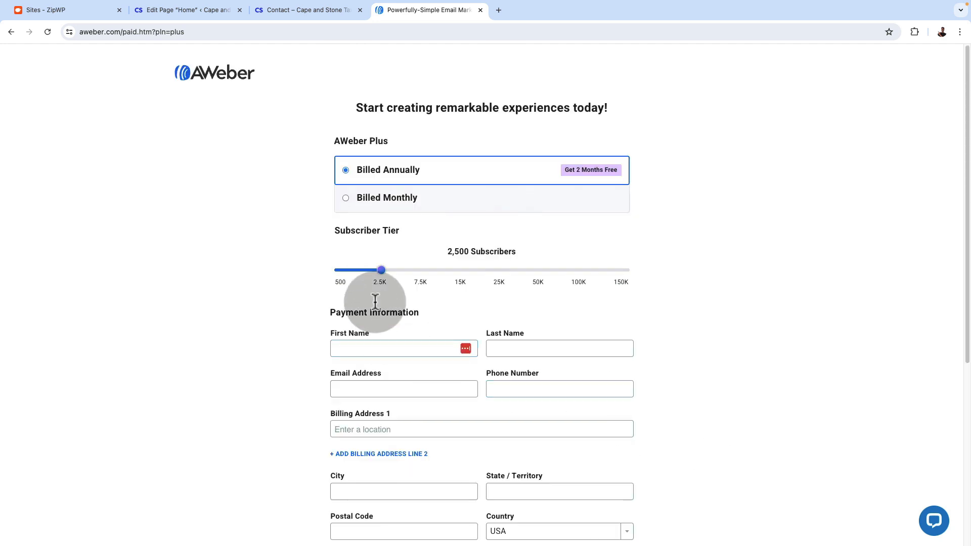
left_click_drag(381, 273, 542, 282)
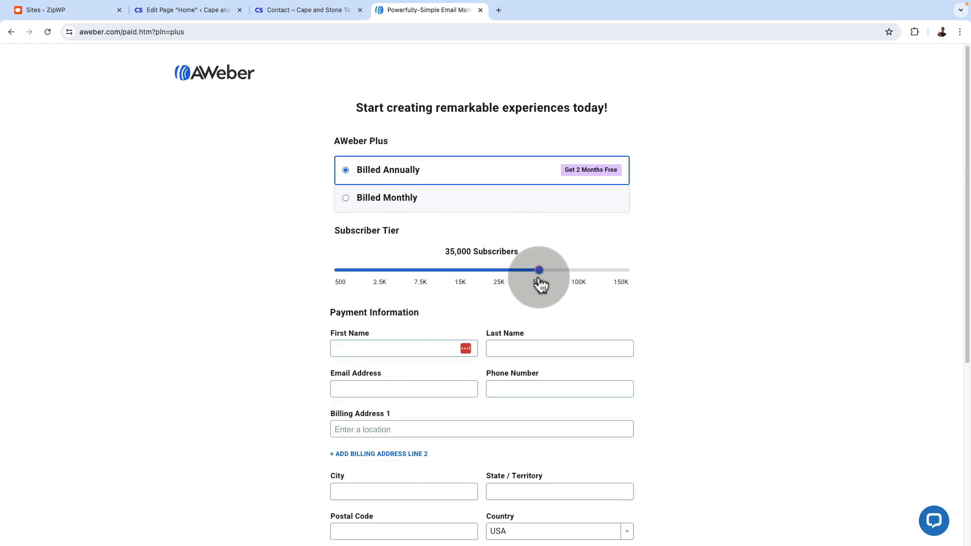
scroll(693, 418, "down", 1)
scroll(692, 413, "down", 5)
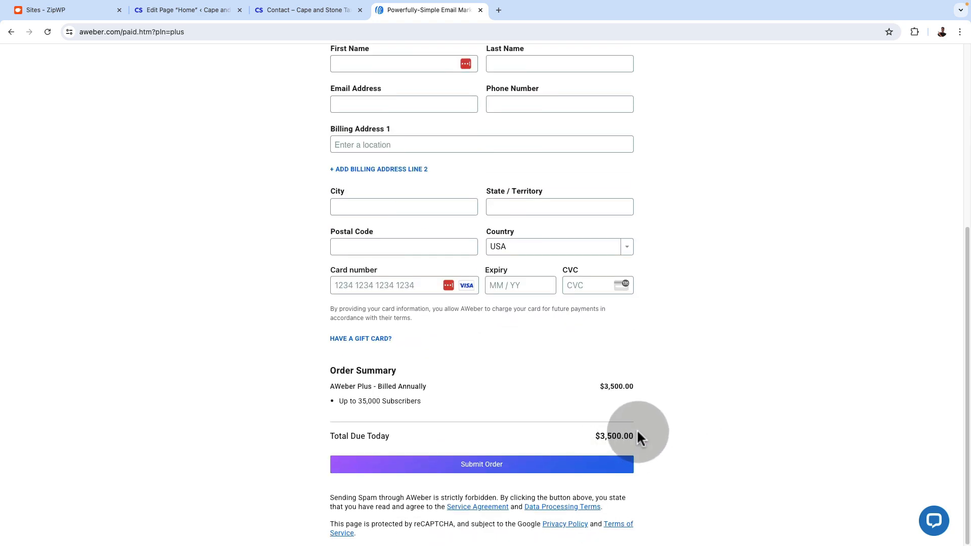
scroll(614, 433, "up", 5)
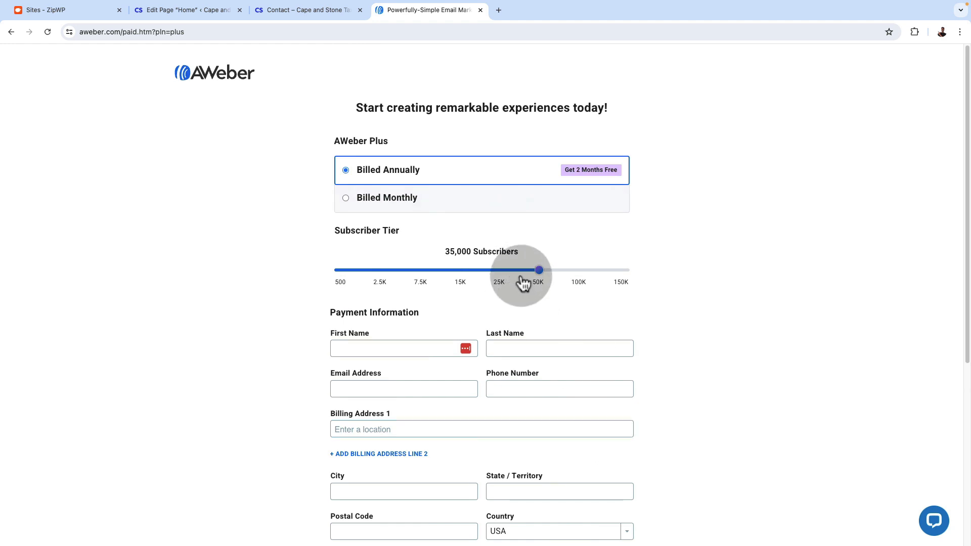
Return the subscriber tier to 500 and review the Plus order form and its order summary
left_click_drag(539, 273, 331, 275)
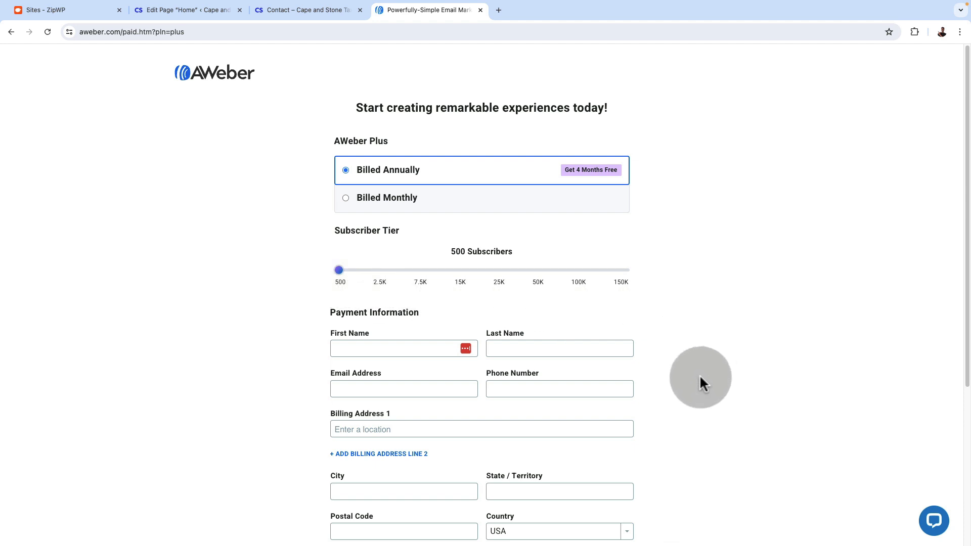
scroll(321, 219, "down", 2)
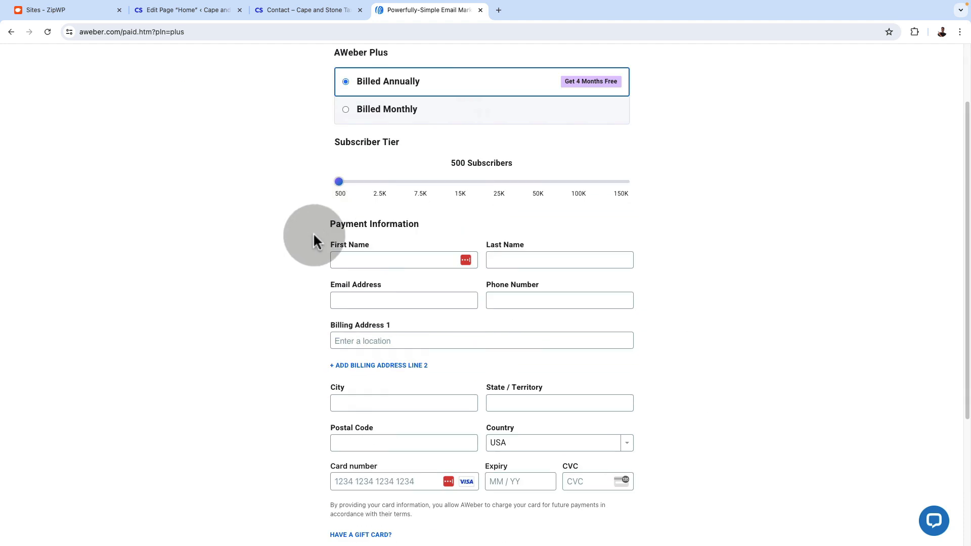
scroll(314, 238, "up", 2)
mouse_move(341, 275)
left_mouse_down()
mouse_move(430, 284)
mouse_move(337, 285)
left_mouse_up()
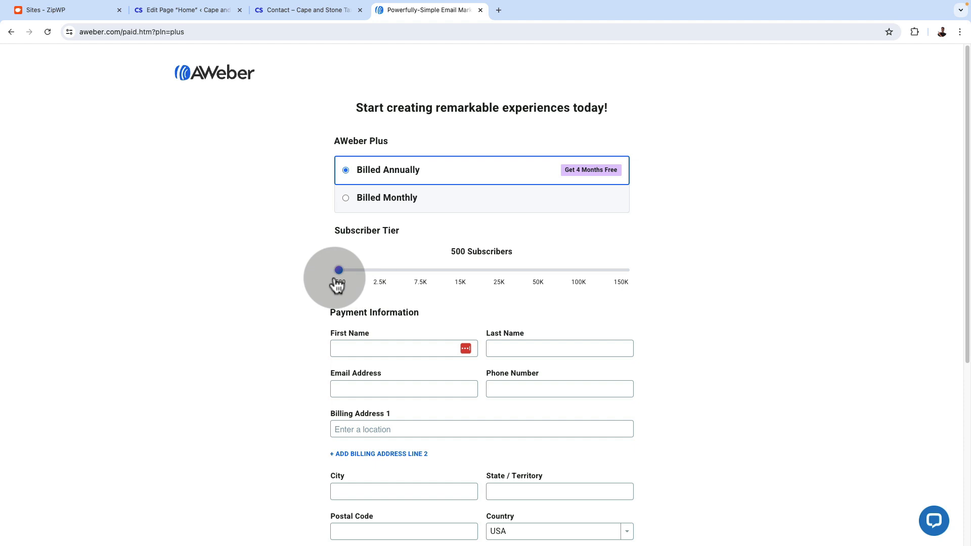
scroll(434, 404, "down", 4)
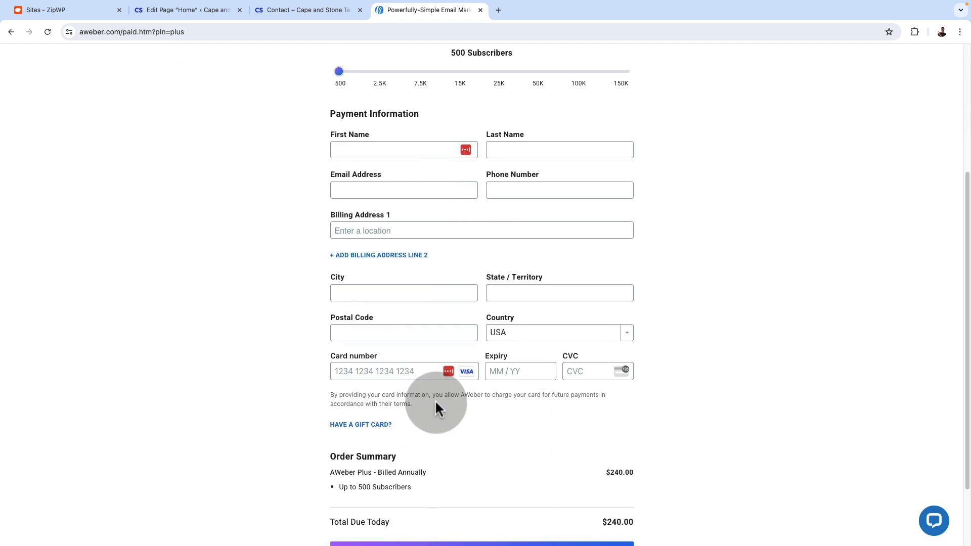
scroll(504, 384, "up", 1)
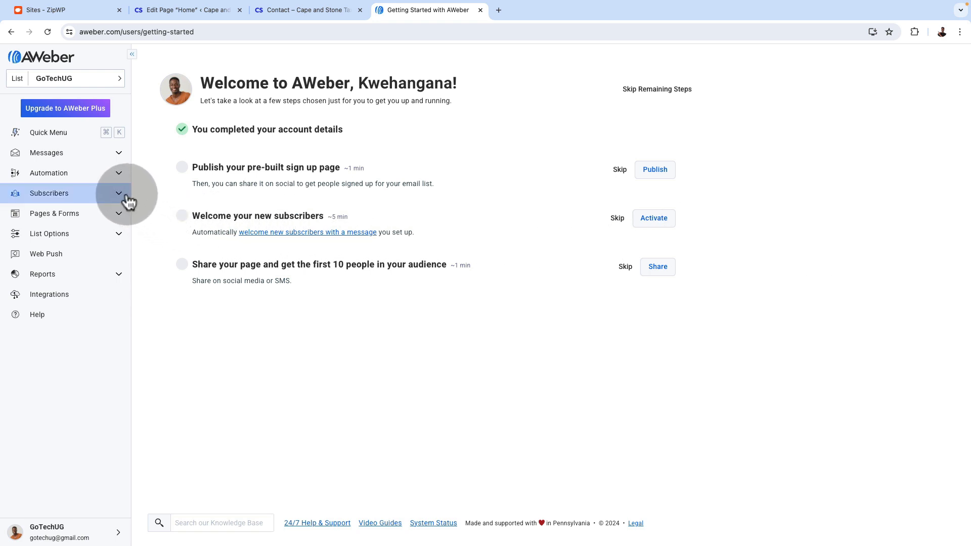
Create a new AWeber sign-up form intended for a website rather than a landing page
left_click(121, 219)
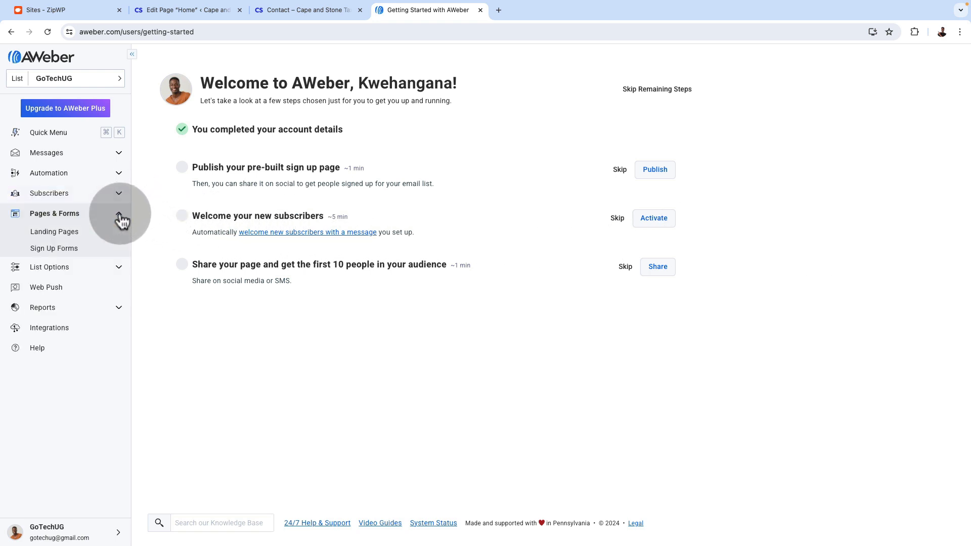
left_click(76, 253)
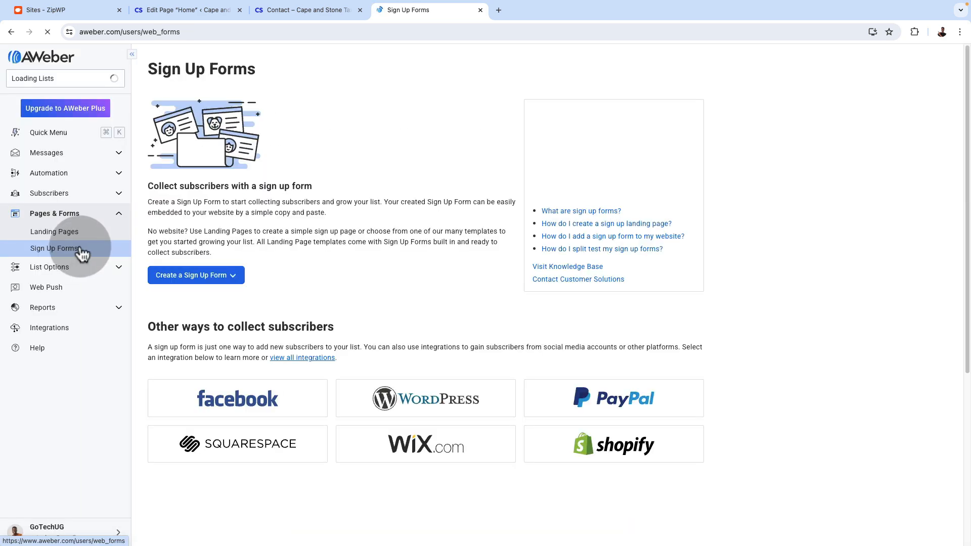
left_click(217, 279)
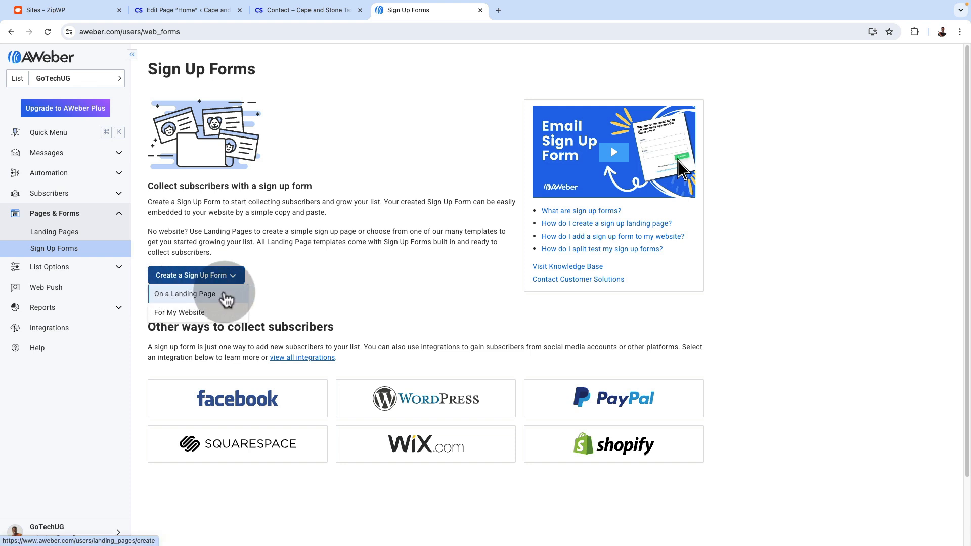
left_click(178, 313)
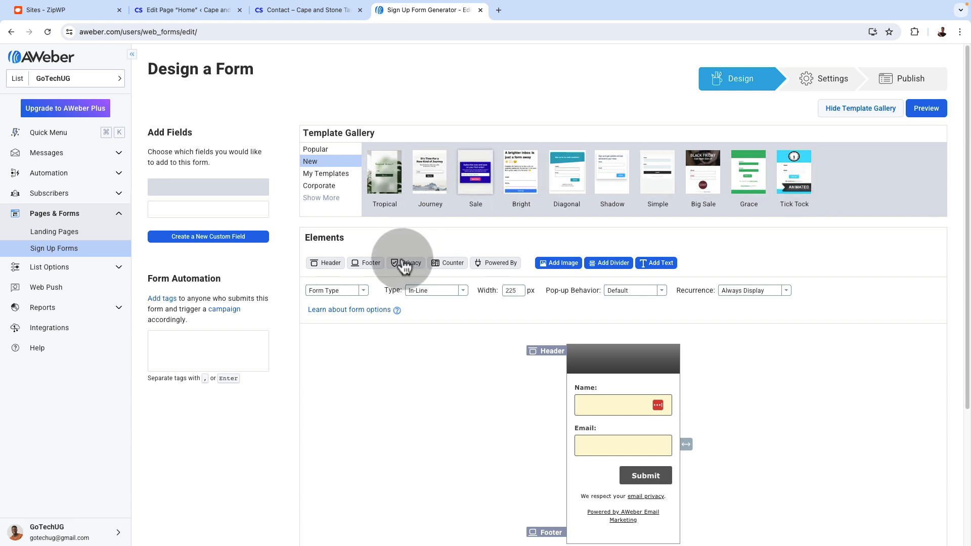
Load the Bright template into the sign-up form and look over the resulting layout
left_click(527, 174)
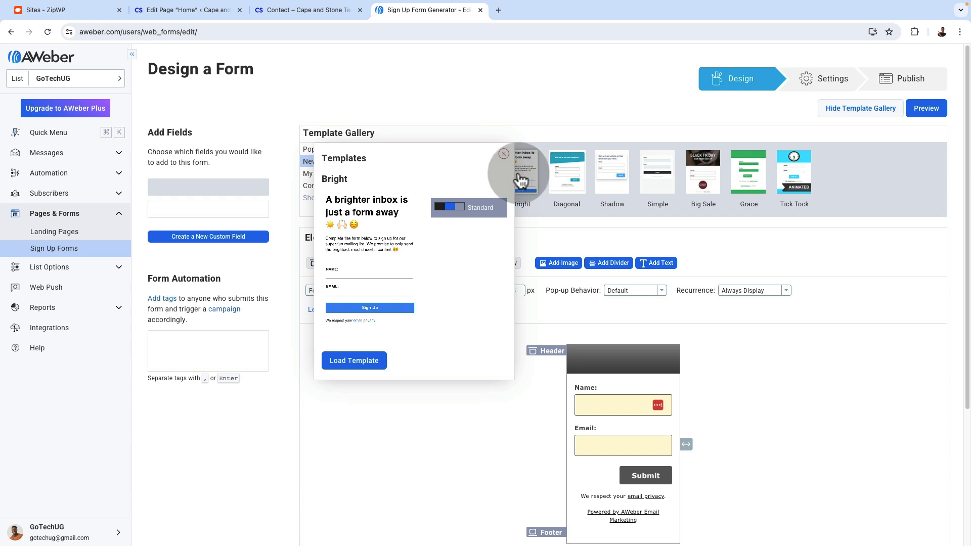
left_click(364, 361)
scroll(788, 374, "down", 1)
scroll(787, 374, "down", 2)
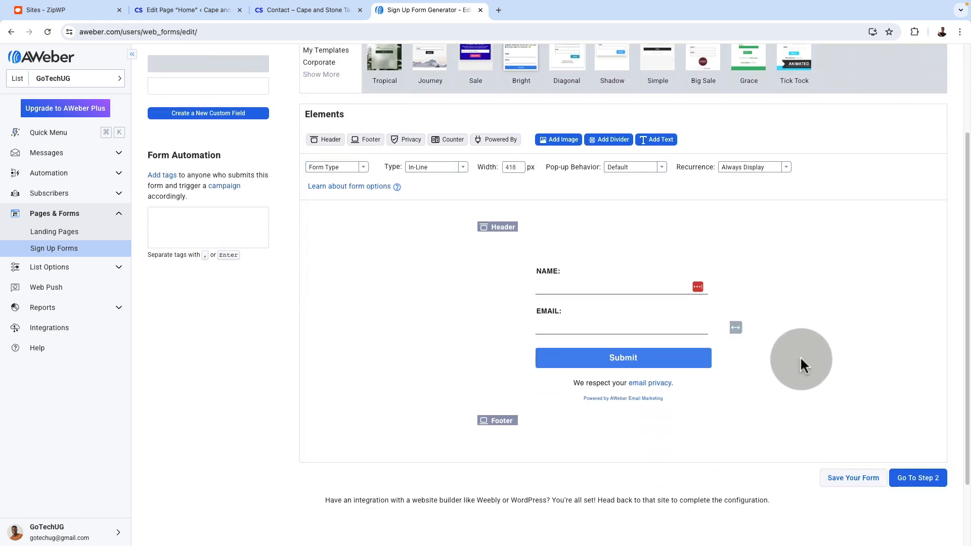
Delete the header and the footer from the sign-up form
mouse_move(648, 278)
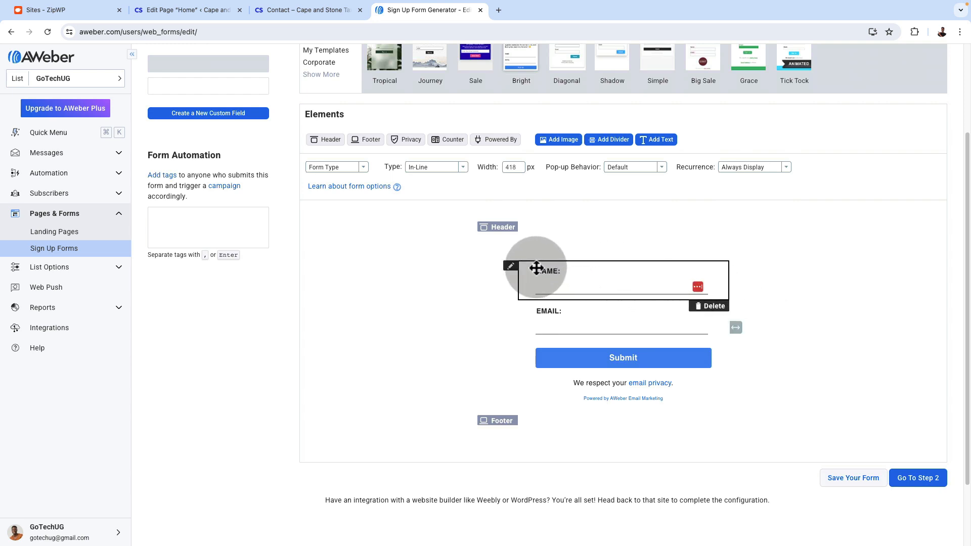
mouse_move(501, 232)
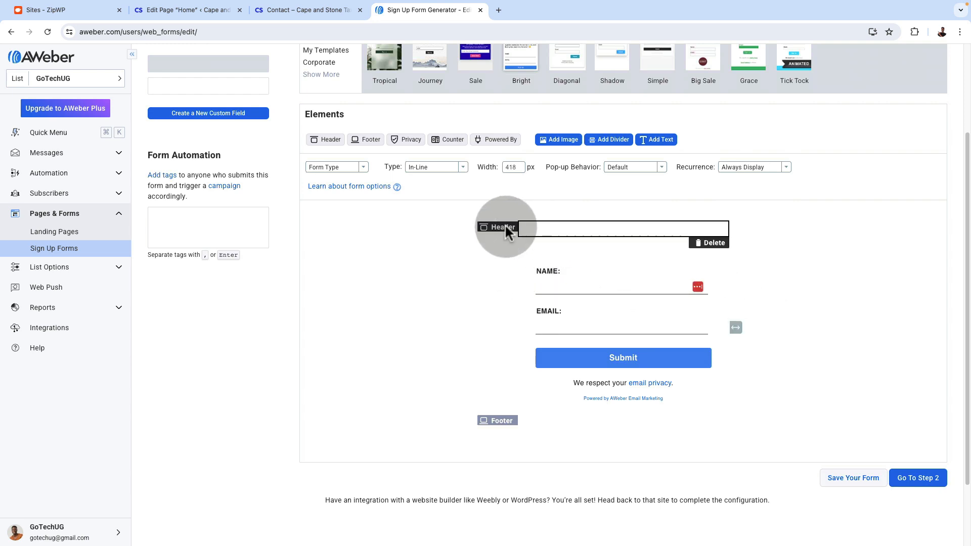
left_click(499, 232)
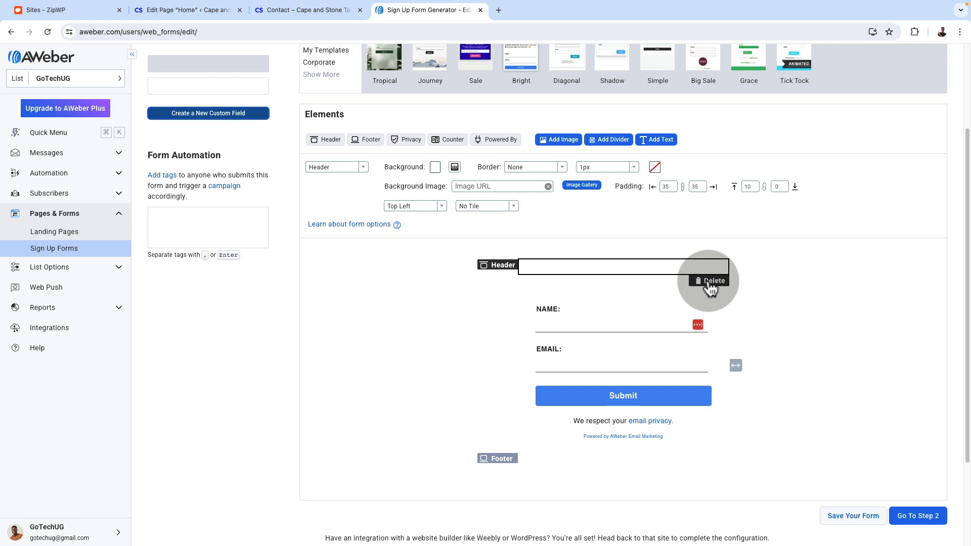
left_click(705, 281)
mouse_move(569, 445)
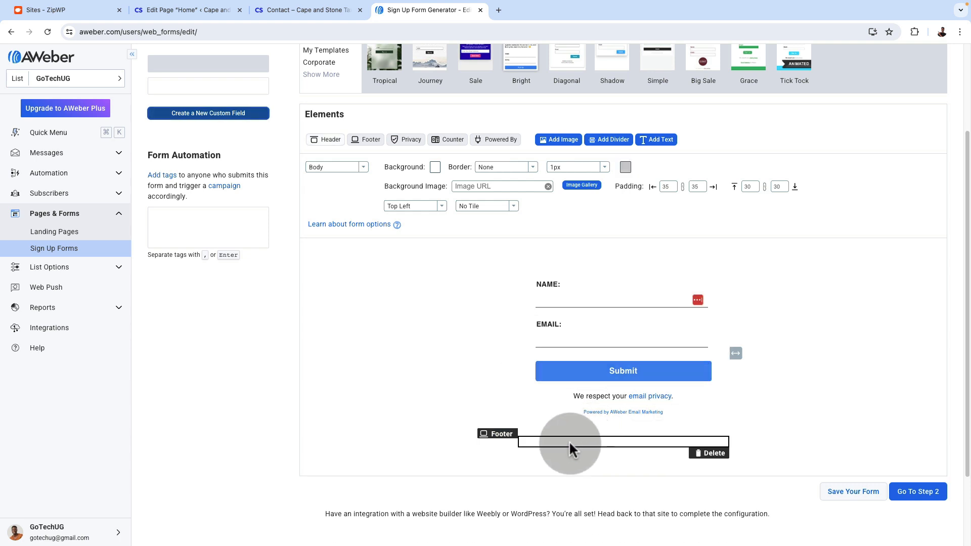
left_click(708, 452)
Delete the Powered By line and the Name field from the sign-up form
mouse_move(696, 403)
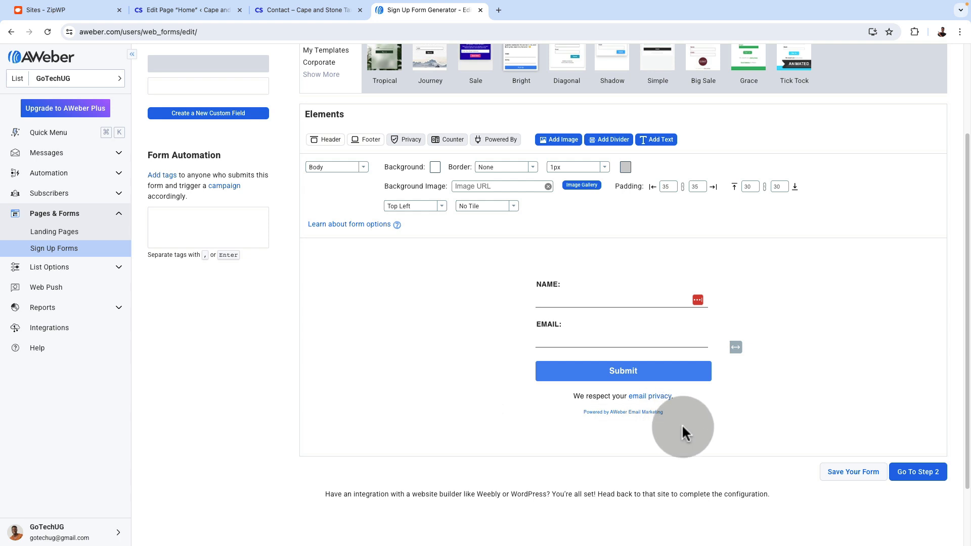
left_click(708, 426)
mouse_move(715, 302)
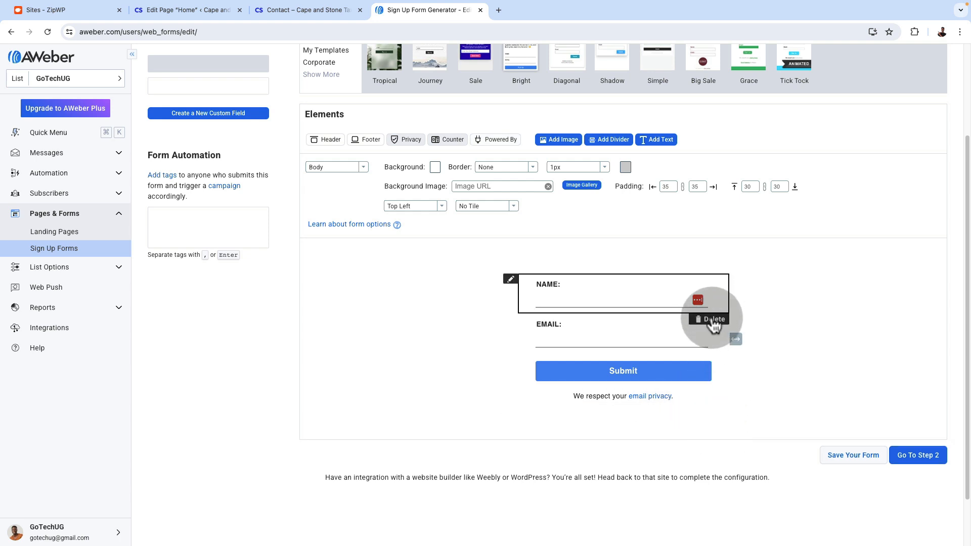
left_click(712, 320)
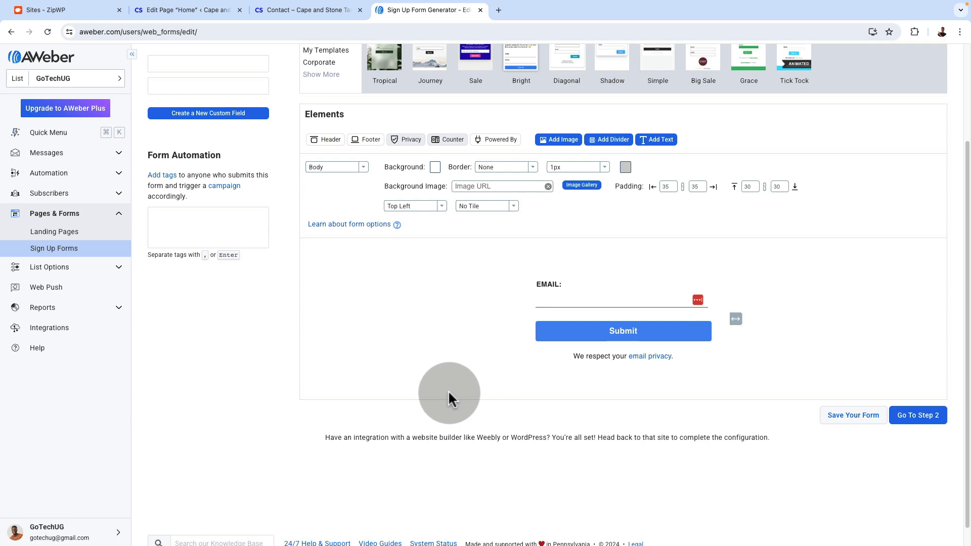
Set the Submit button's font to Arial
left_click(627, 331)
mouse_move(546, 254)
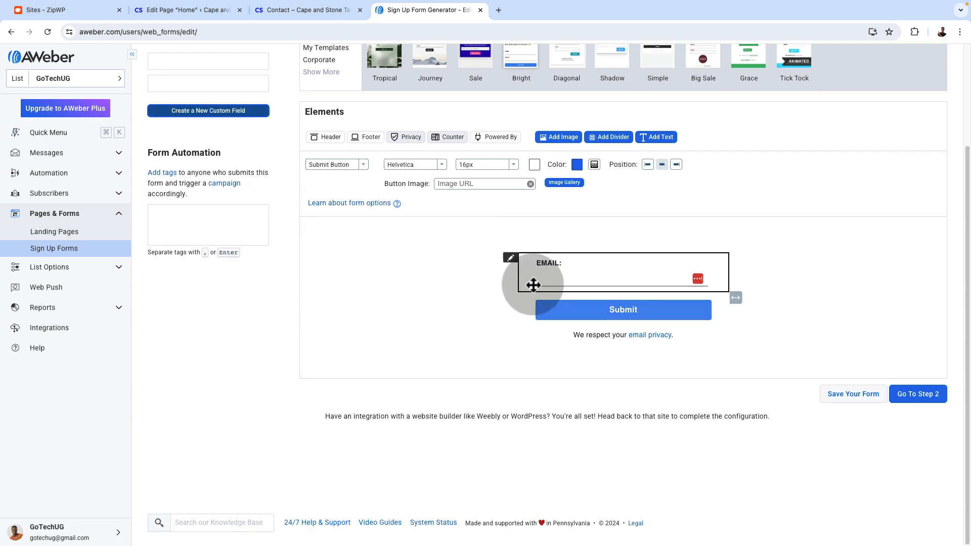
mouse_move(512, 300)
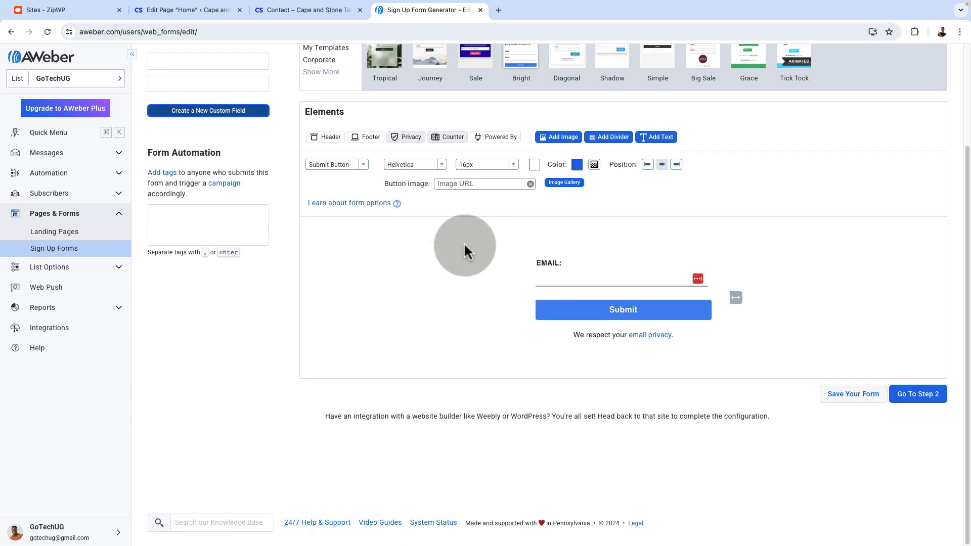
left_click(404, 167)
left_click(402, 302)
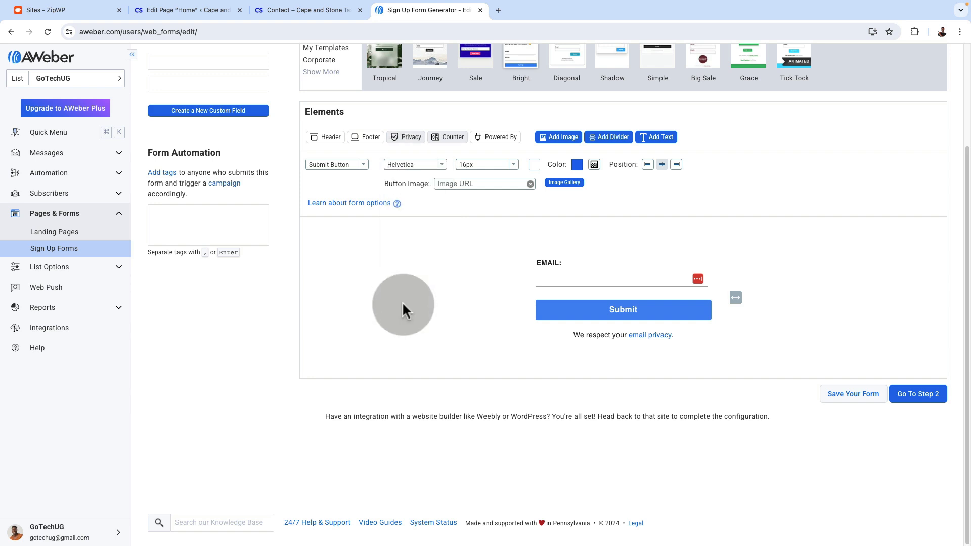
left_click(411, 172)
left_click(411, 187)
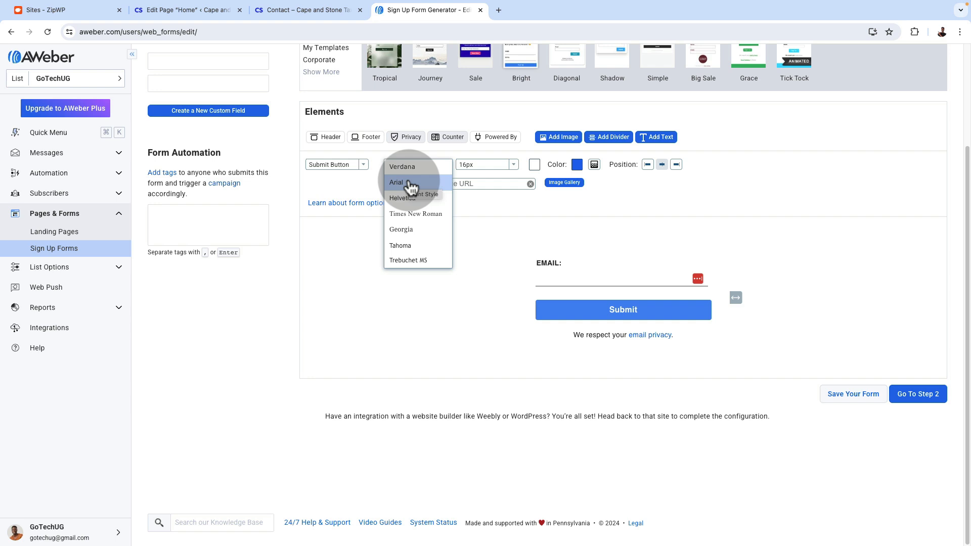
left_click(411, 187)
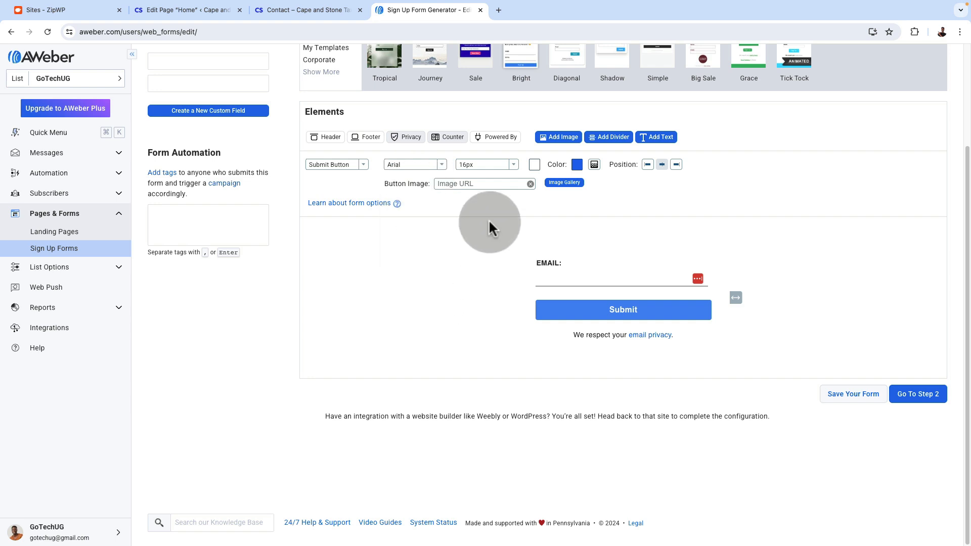
Try an 18px font size on the Submit button and return it to 16px
left_click(472, 167)
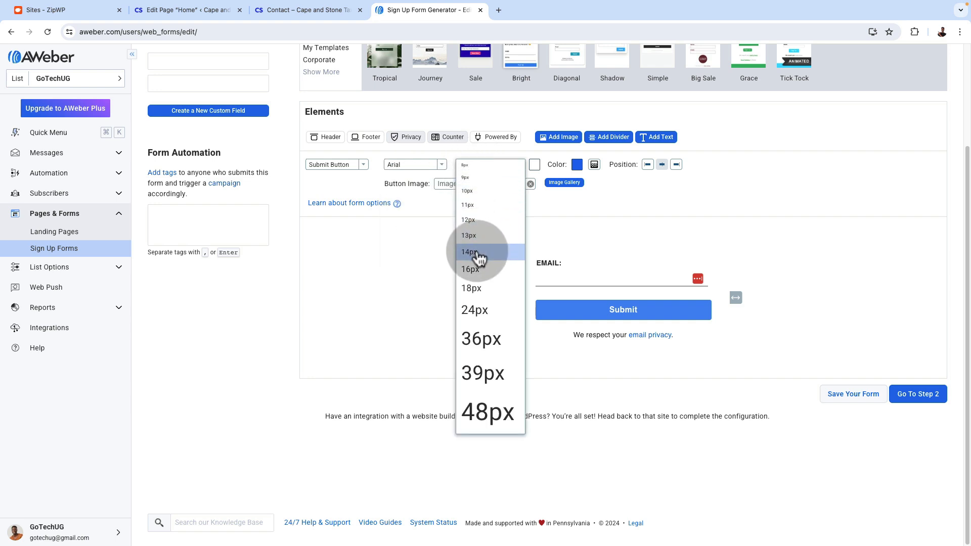
left_click(479, 289)
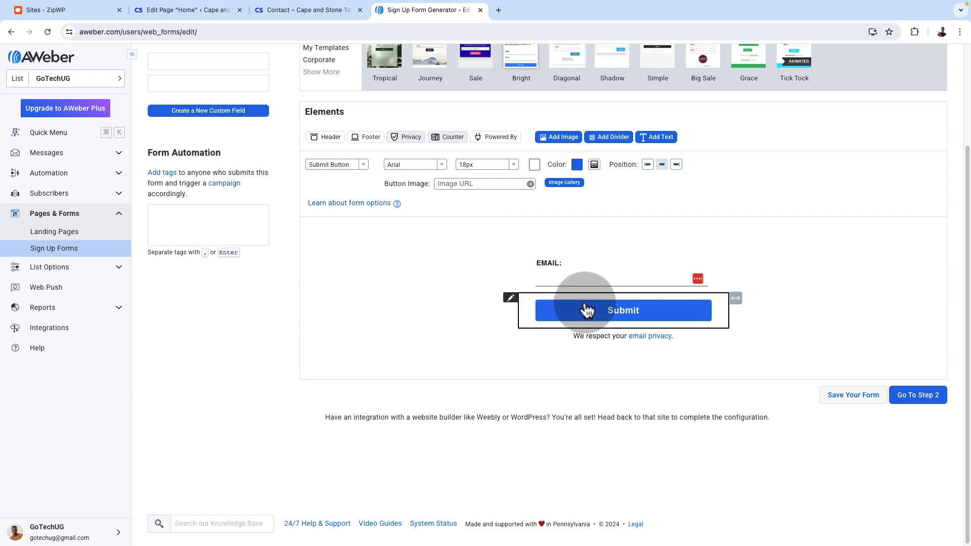
left_click(484, 171)
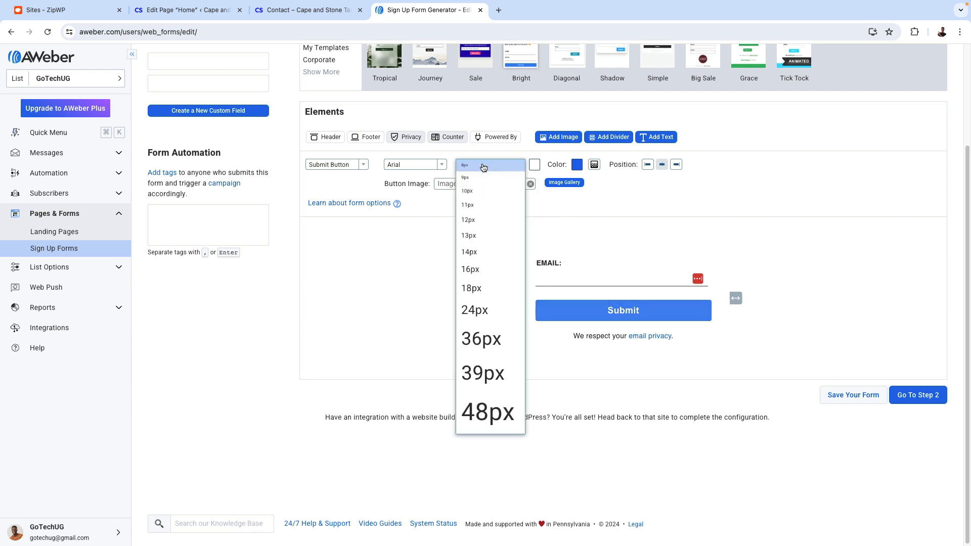
left_click(484, 270)
Check the blue call-to-action section on the website's Contact page and set the sign-up form's label colour to white
left_click(564, 274)
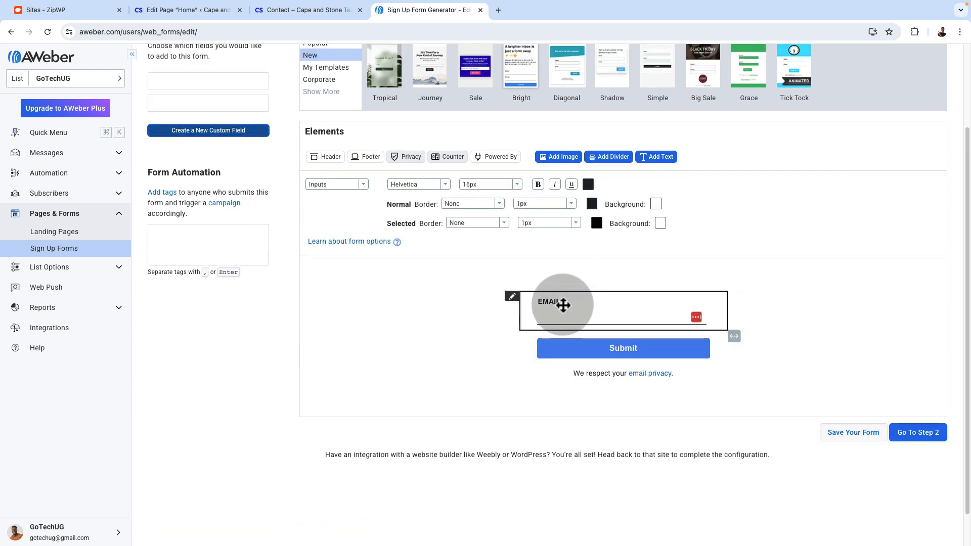
left_click(566, 331)
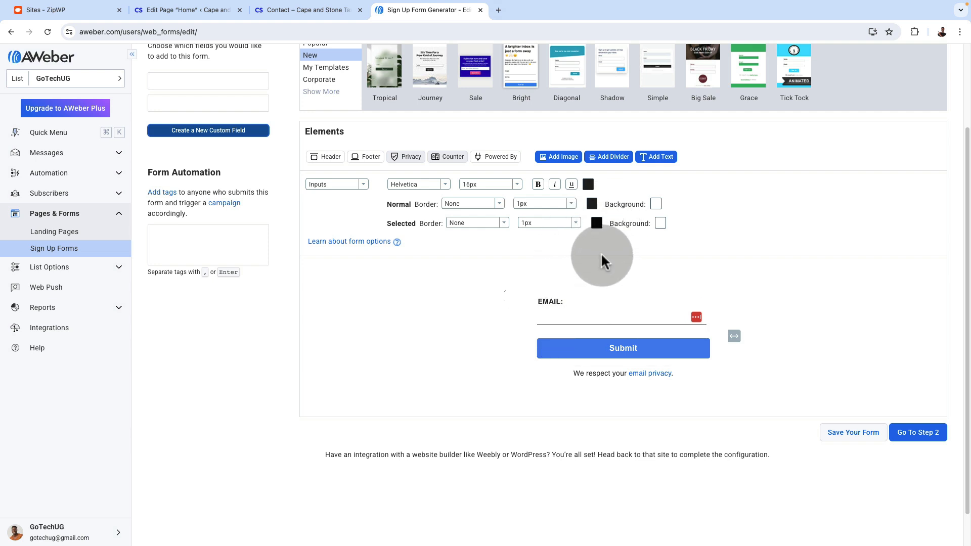
left_click(325, 11)
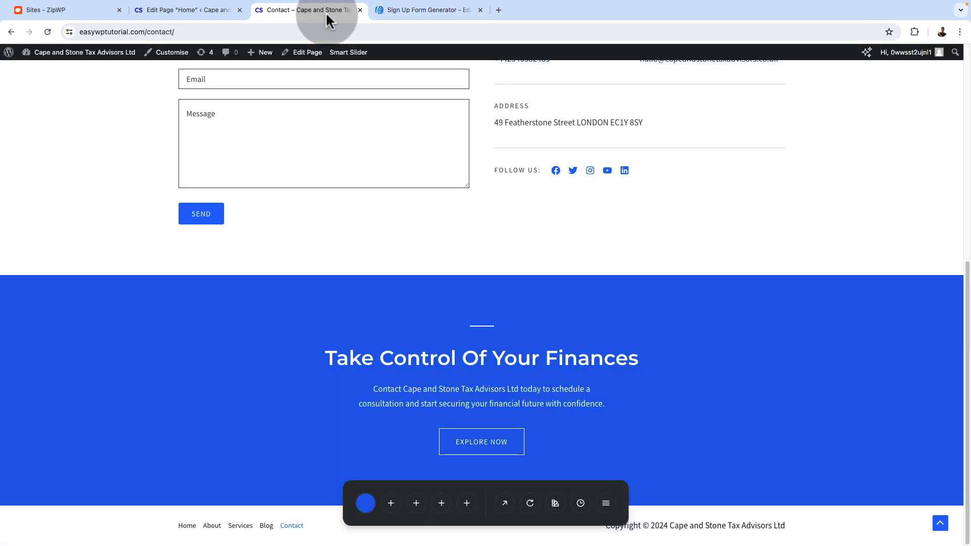
left_click(417, 16)
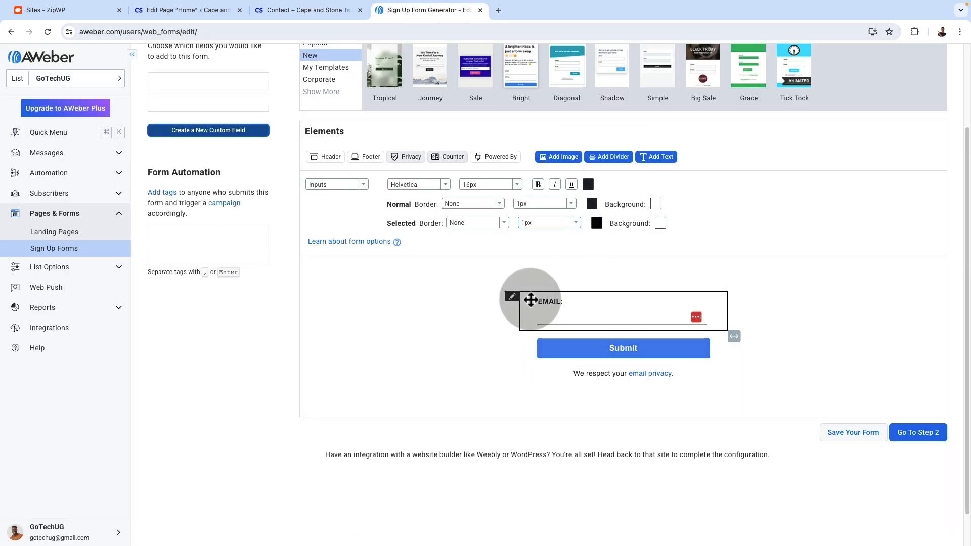
left_click(360, 188)
left_click(351, 221)
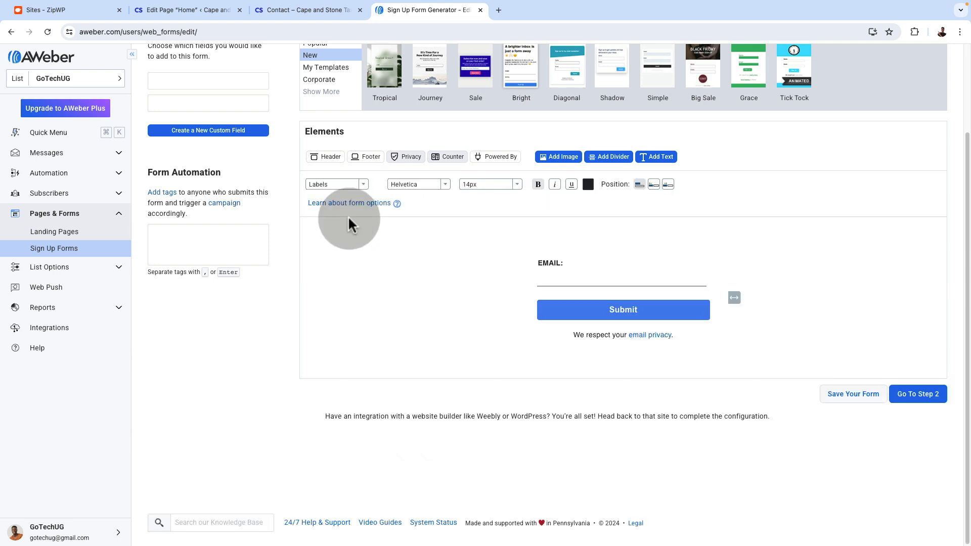
left_click(587, 185)
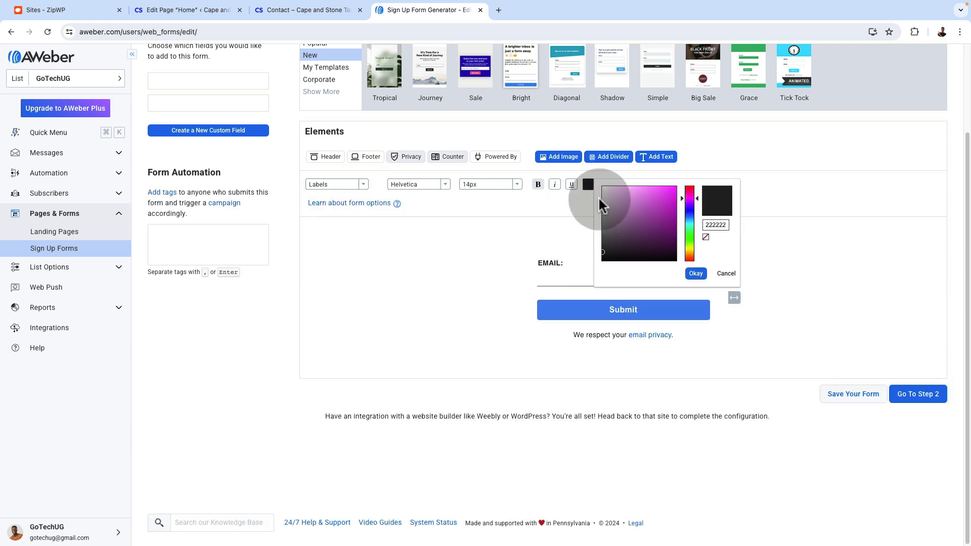
left_click(693, 274)
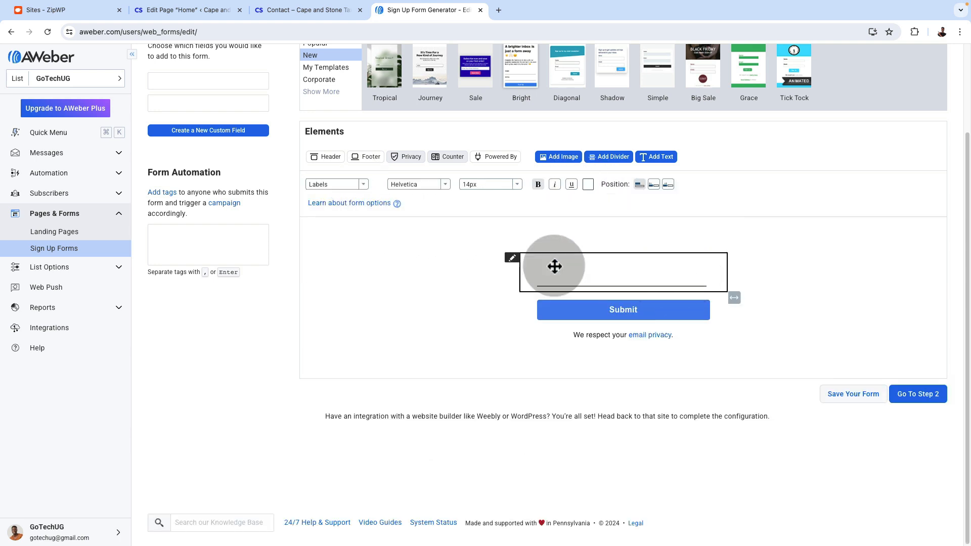
Set the Submit button's text colour to the website's blue
left_click(362, 186)
left_click(345, 269)
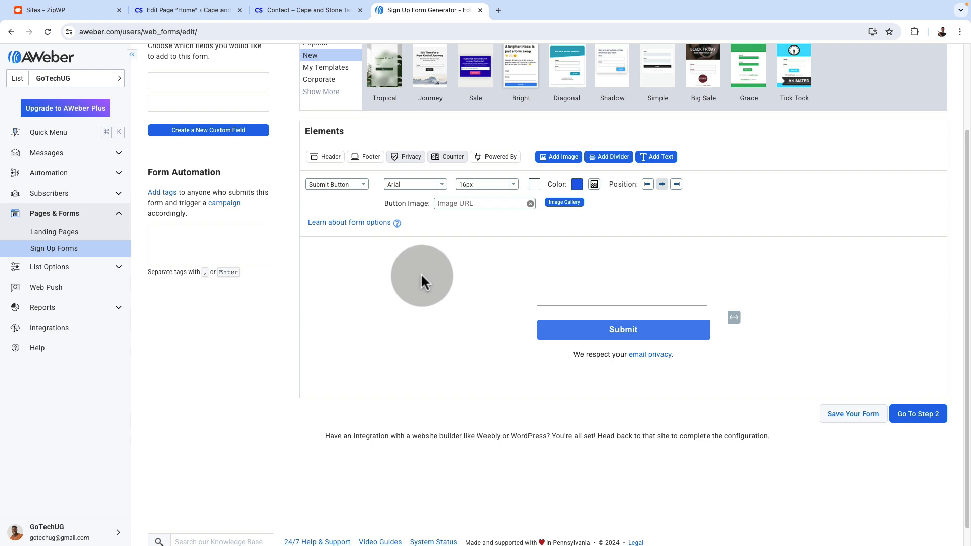
left_click(534, 186)
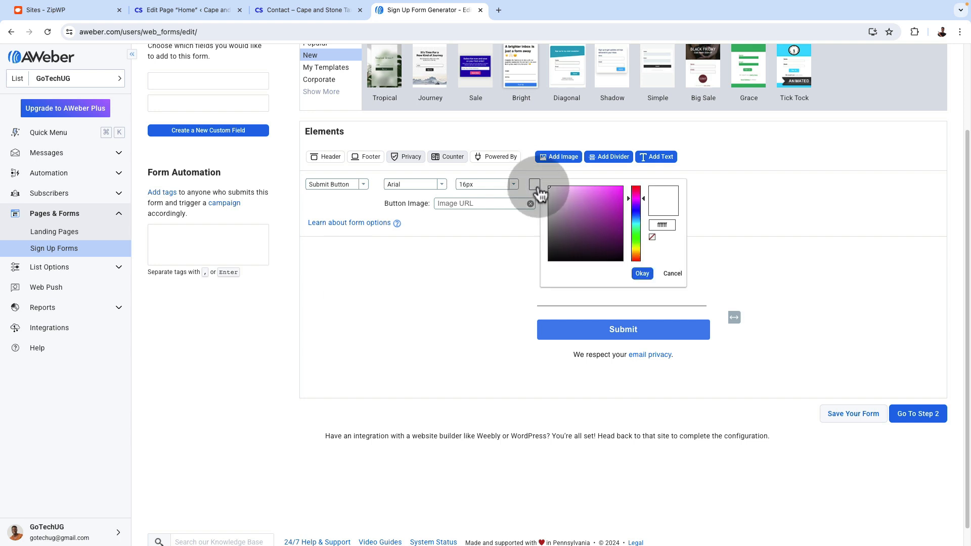
left_click(658, 224)
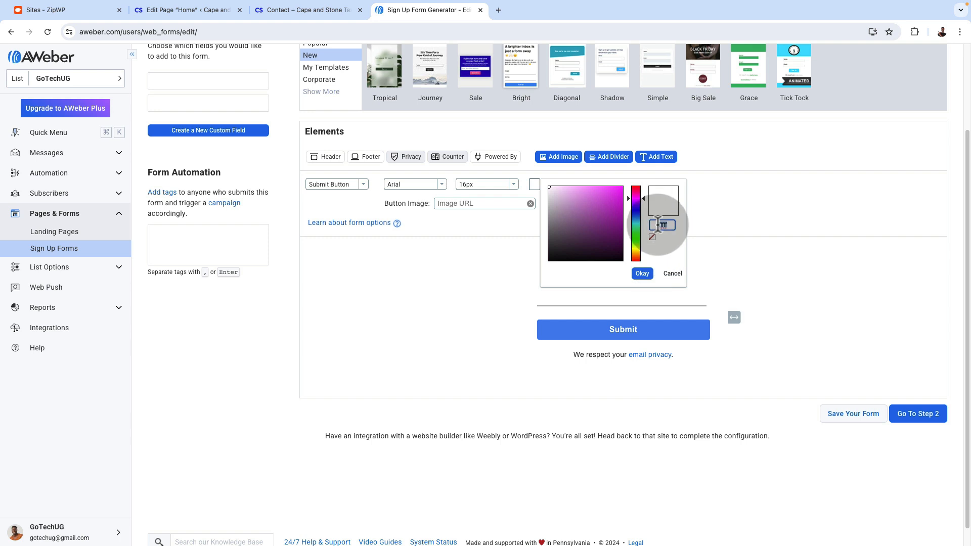
type("215EE9")
left_click(639, 273)
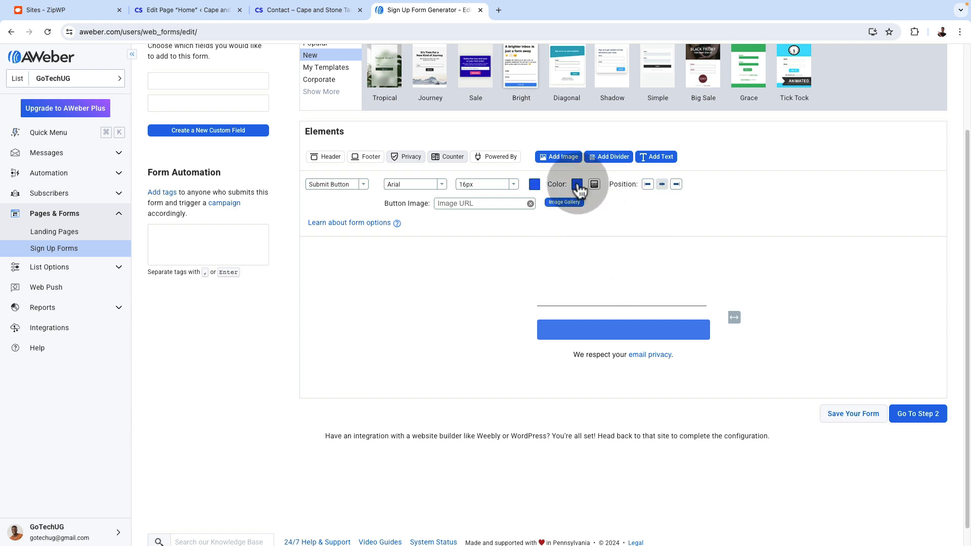
Set the Submit button's background colour to white and compare the form with the website's blue call-to-action section
left_click(577, 185)
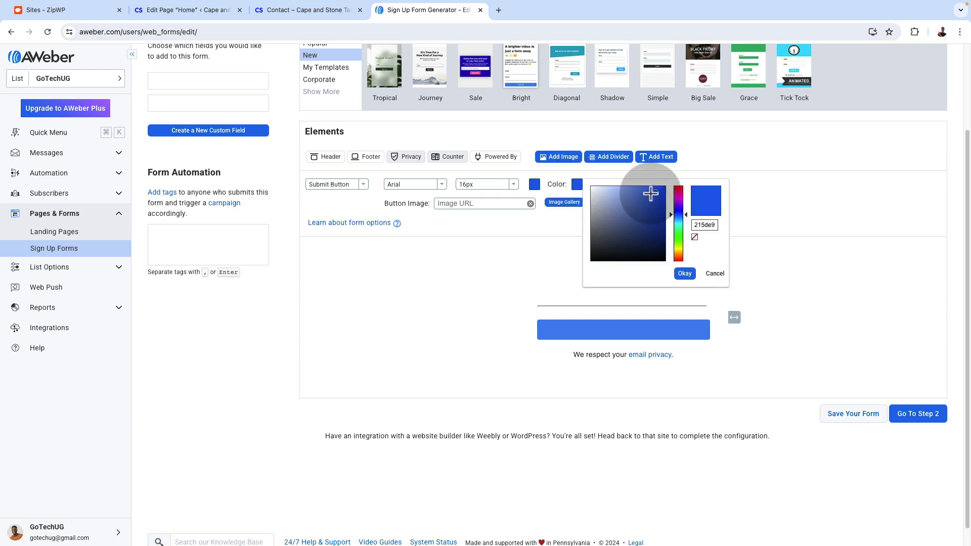
left_click(538, 185)
left_click(684, 273)
left_click(789, 385)
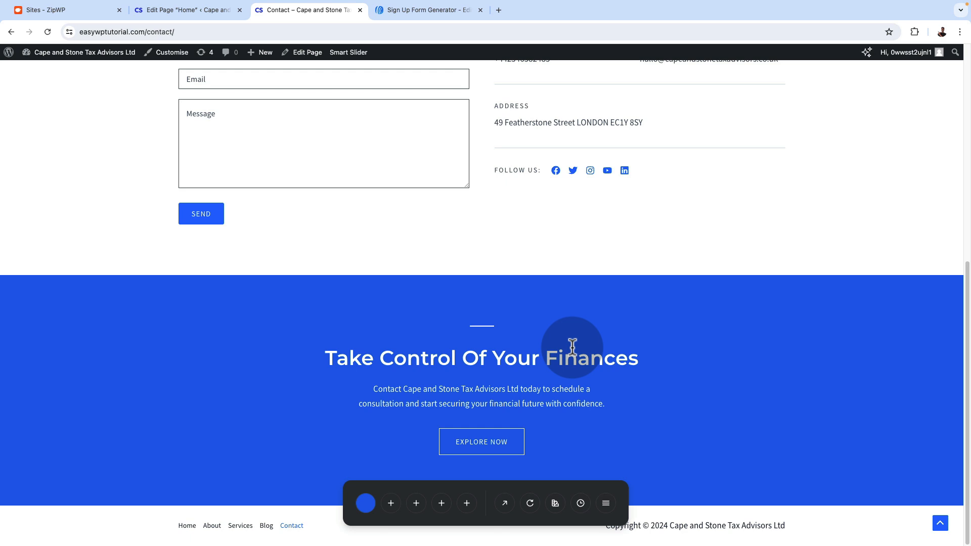
left_click(429, 9)
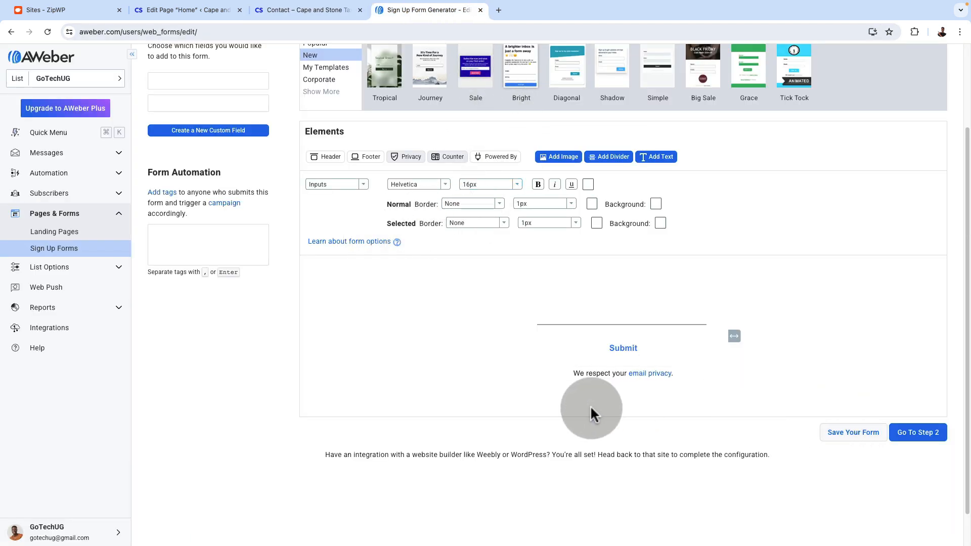
Proceed to the form settings and name the form Cape and Stone Newsletter
scroll(617, 412, "up", 2)
left_click(913, 470)
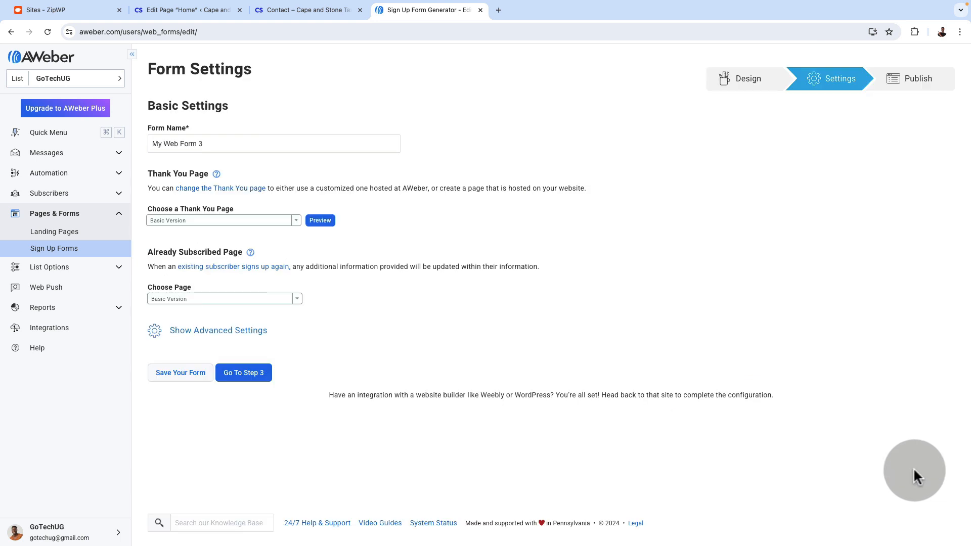
triple_click(228, 144)
type("Cape and Stone Newsletter")
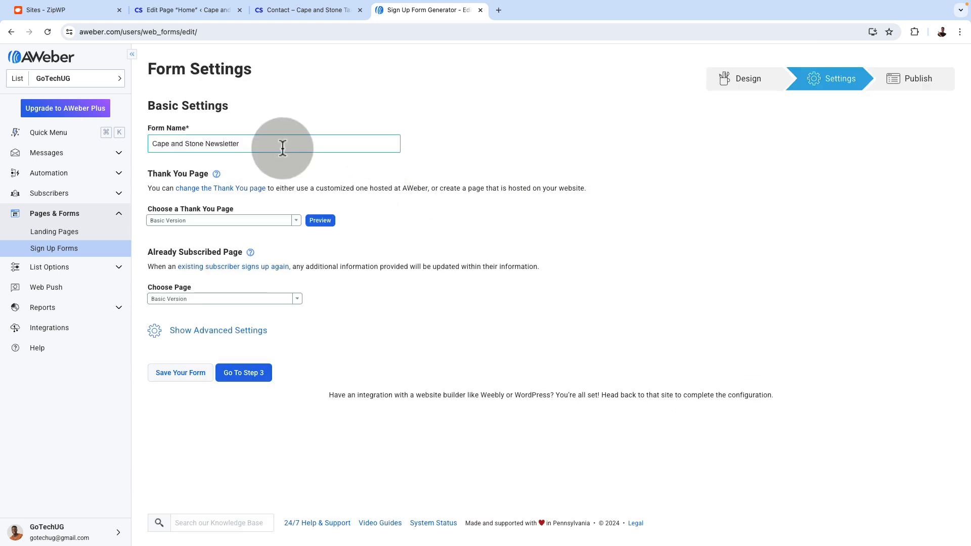
left_click_drag(283, 148, 186, 140)
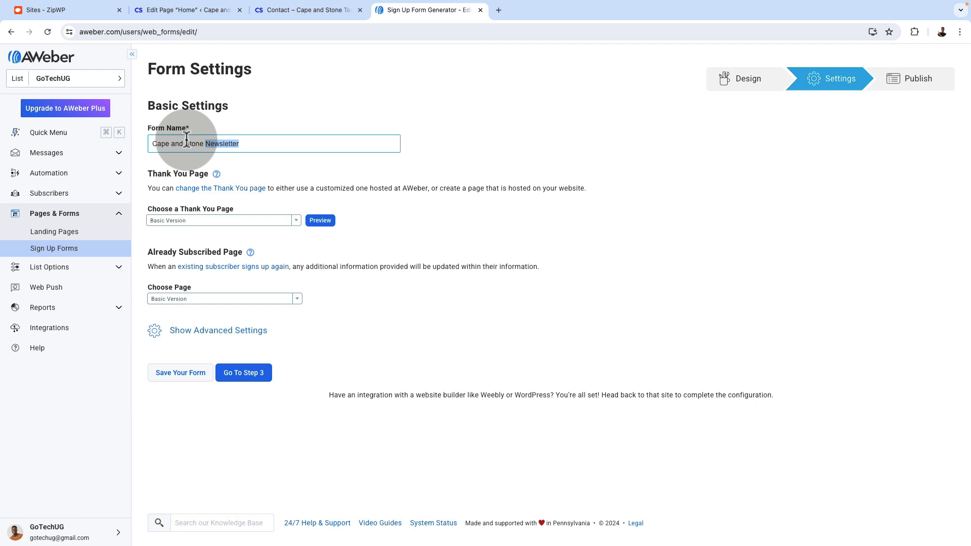
left_click(408, 304)
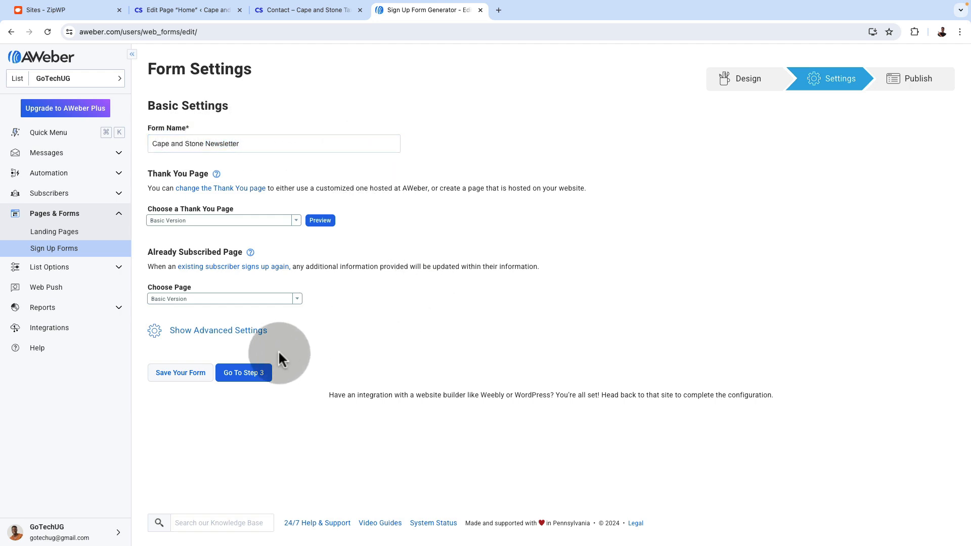
Continue to publishing, save the form and choose to install it on the website yourself
left_click(237, 374)
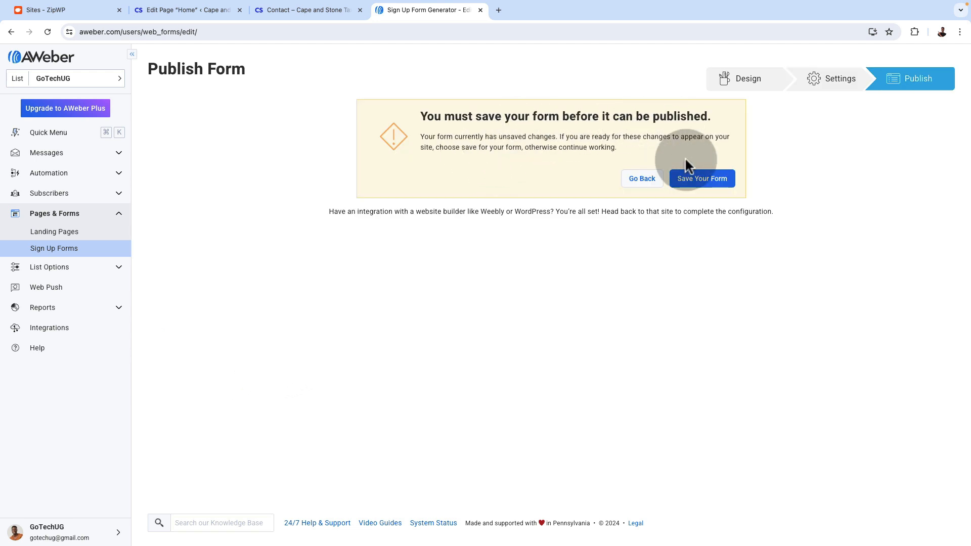
left_click(697, 182)
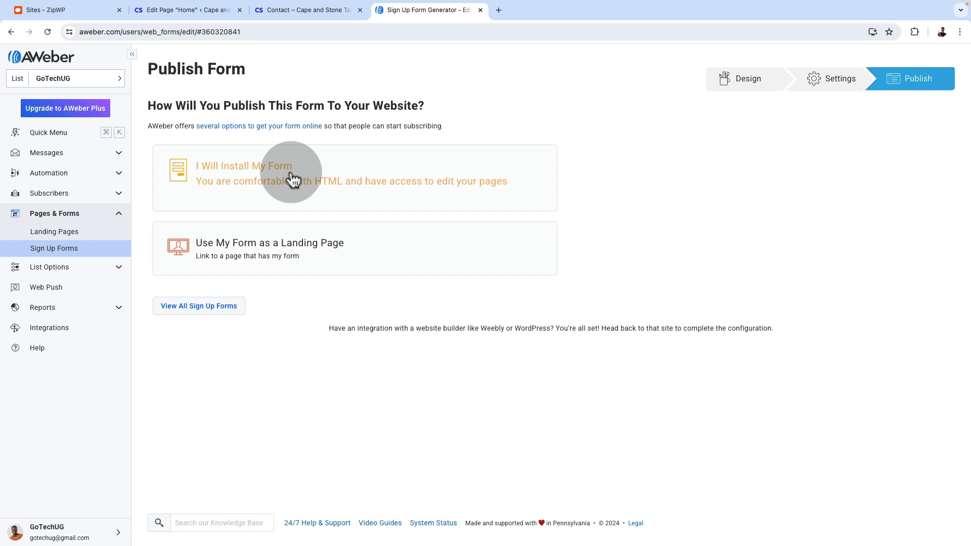
left_click(293, 180)
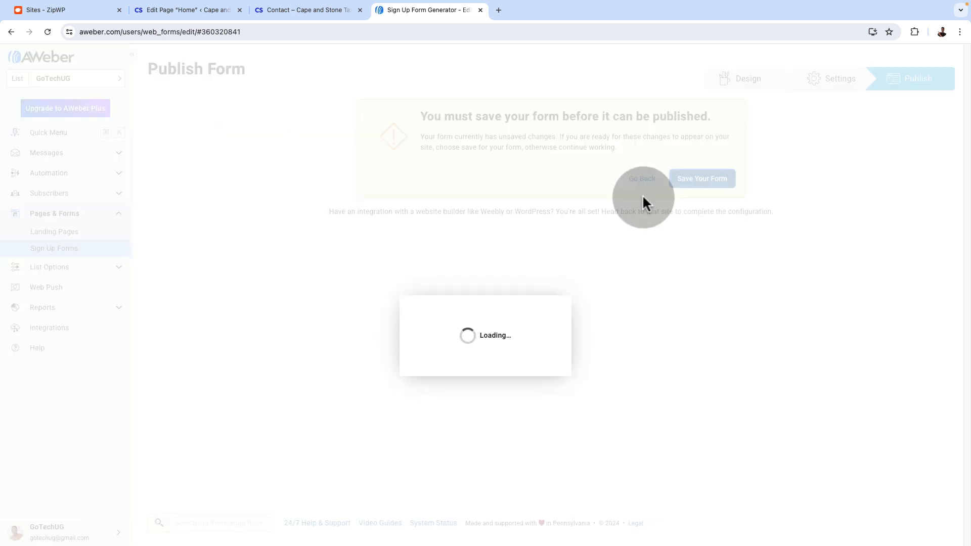
Choose the Raw HTML Version of the published form and copy its entire code
left_click(264, 248)
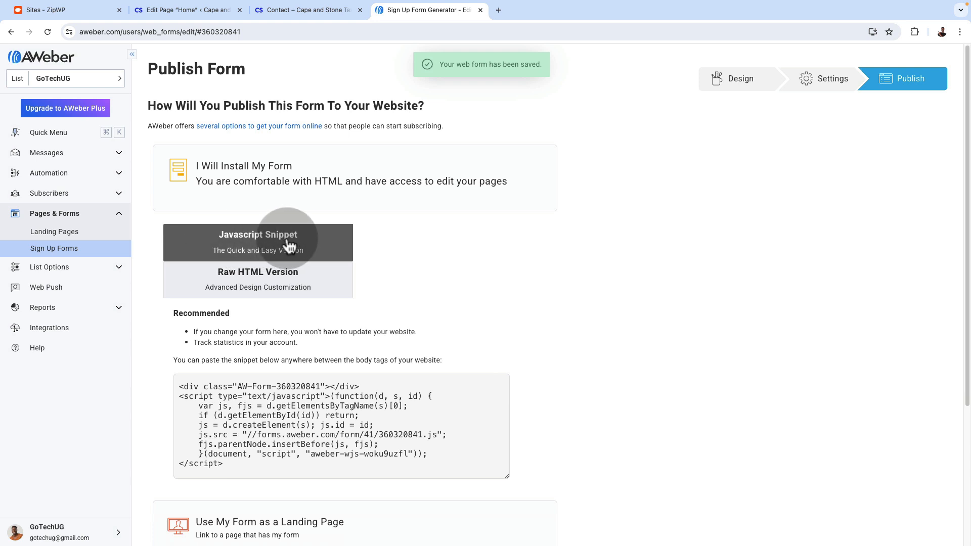
left_click(252, 288)
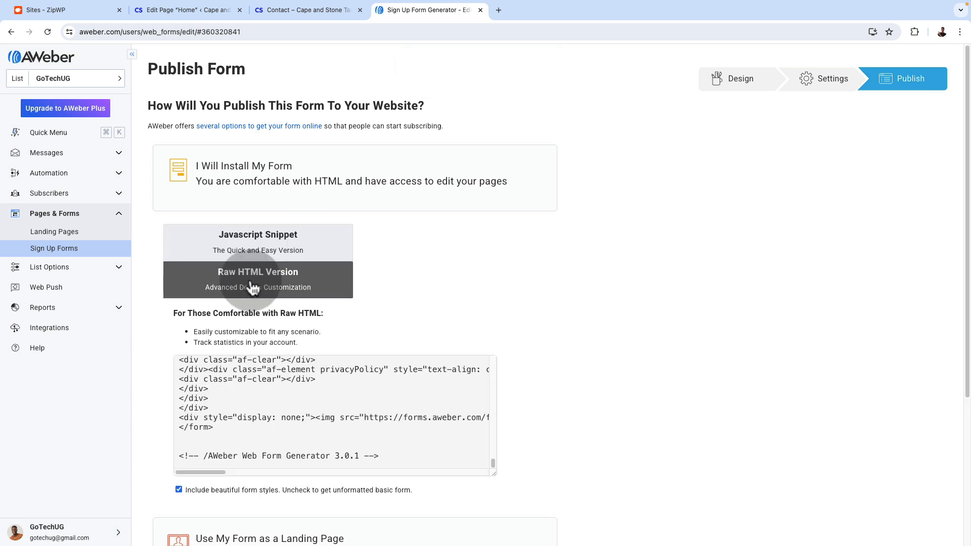
left_click(269, 418, "shift")
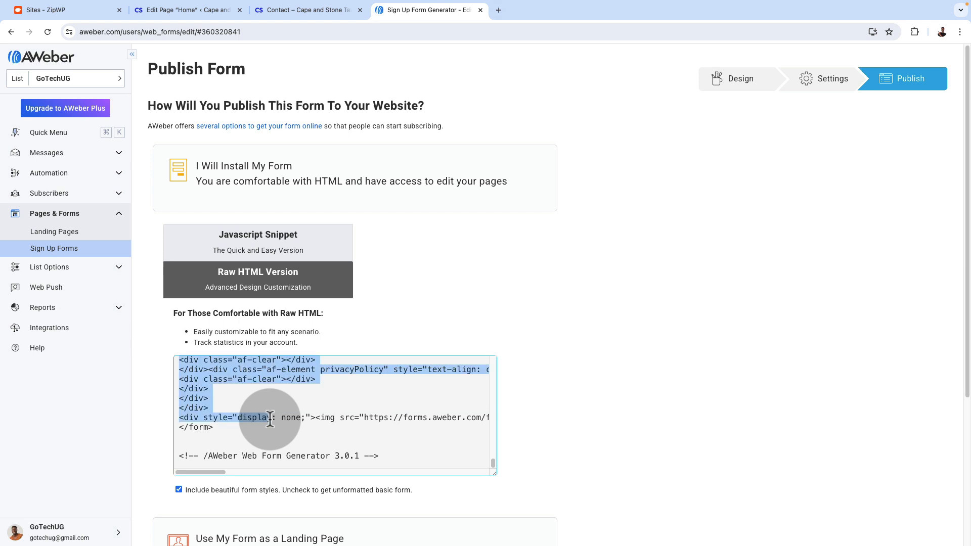
triple_click(270, 418)
key("super+a")
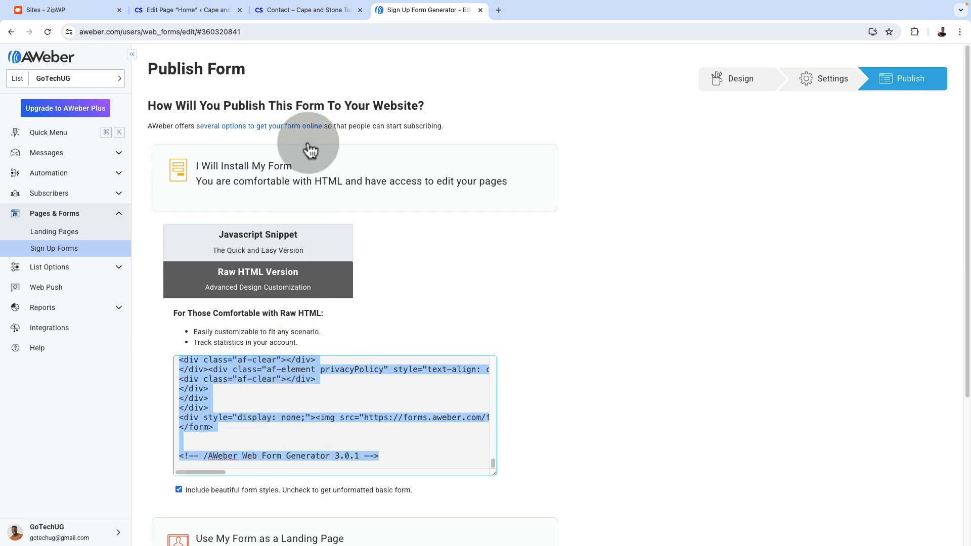
Switch to the WordPress page editor and add a Custom HTML block below the newsletter info box in the footer-cta pattern
left_click(172, 10)
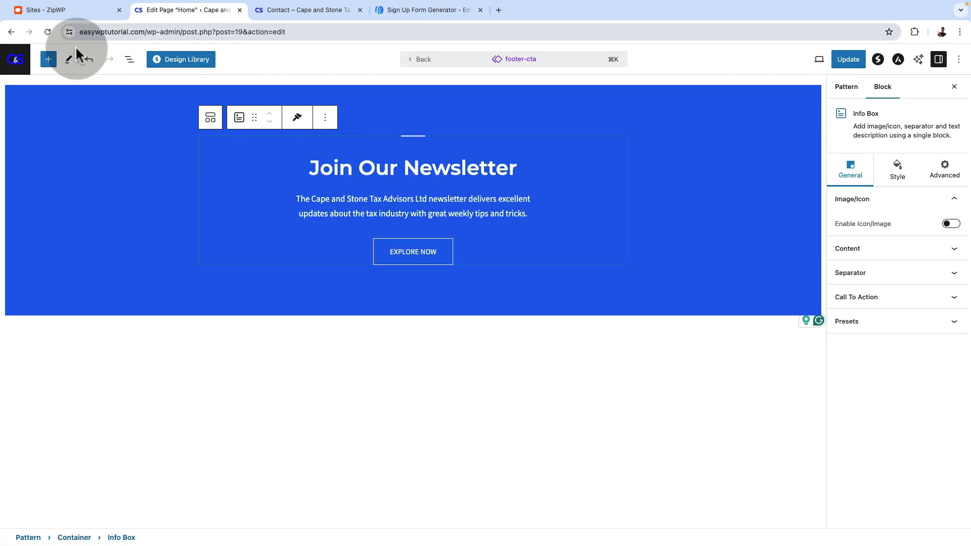
left_click(49, 59)
left_click(52, 92)
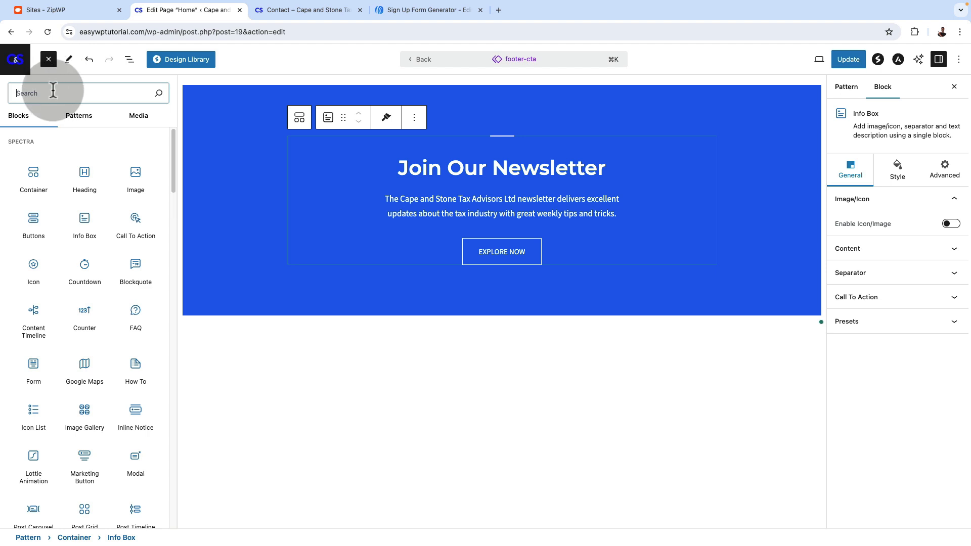
type("htm")
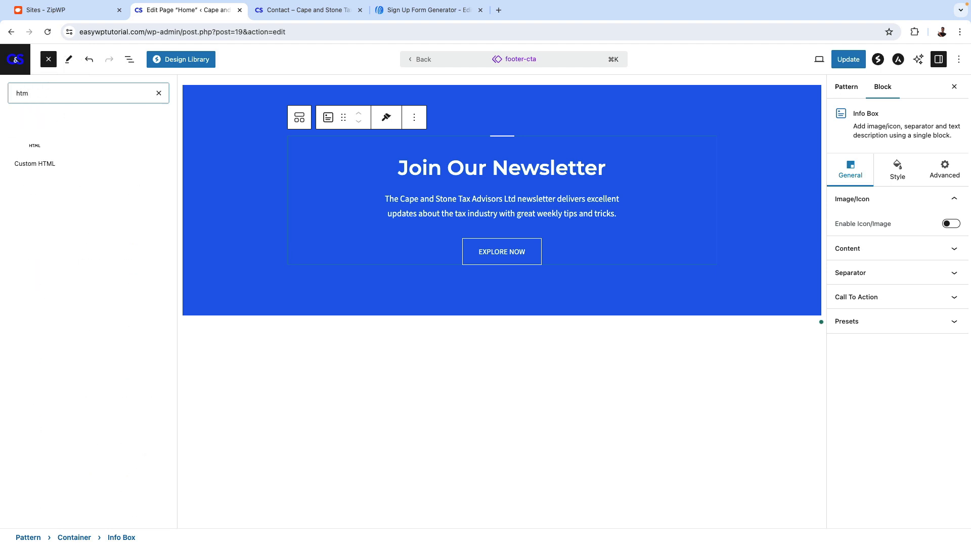
left_click(60, 169)
left_click(391, 278)
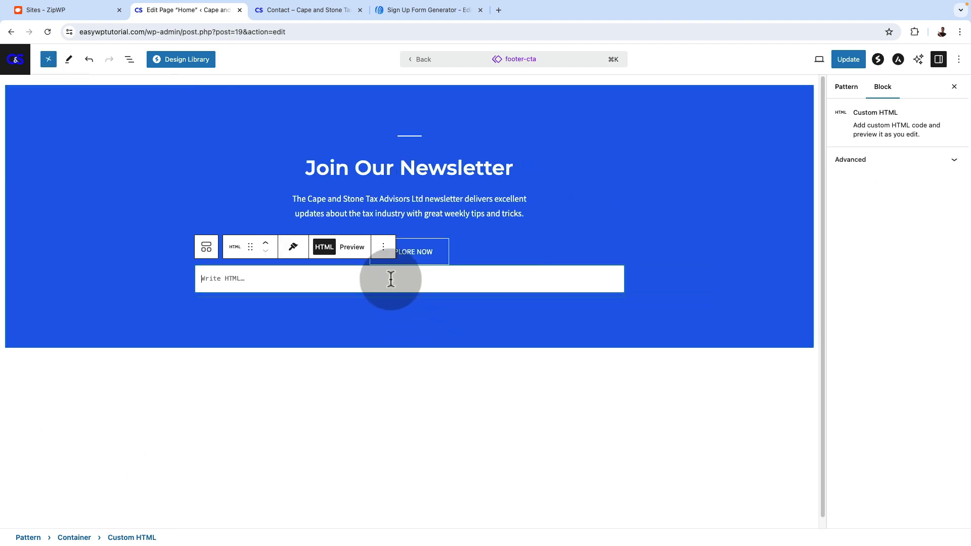
Paste the AWeber form code into the Custom HTML block, preview it and update the pattern
key("super+v")
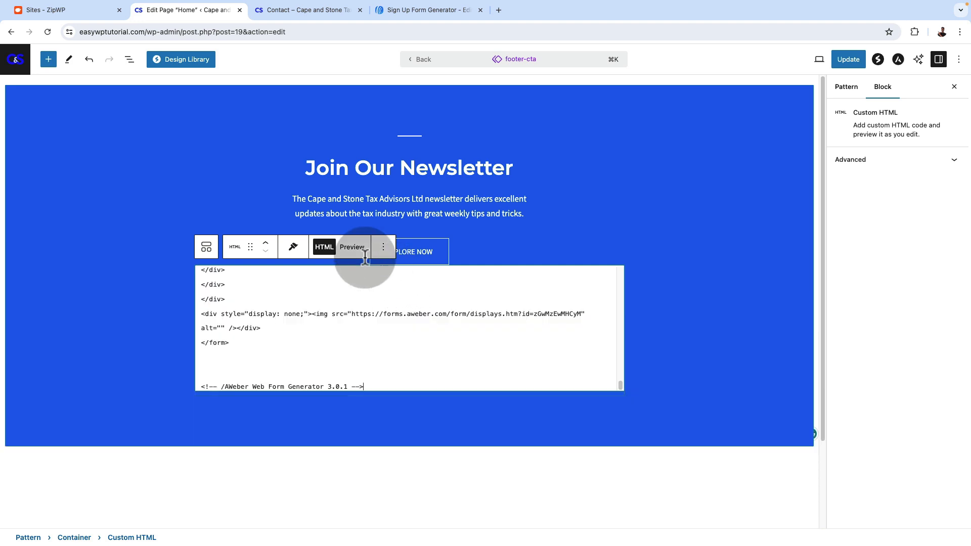
left_click(350, 246)
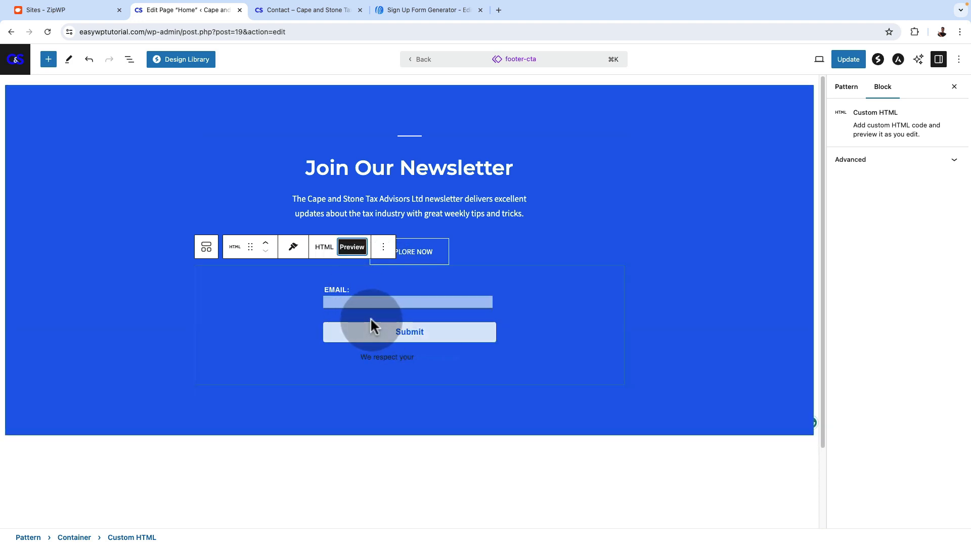
left_click(848, 59)
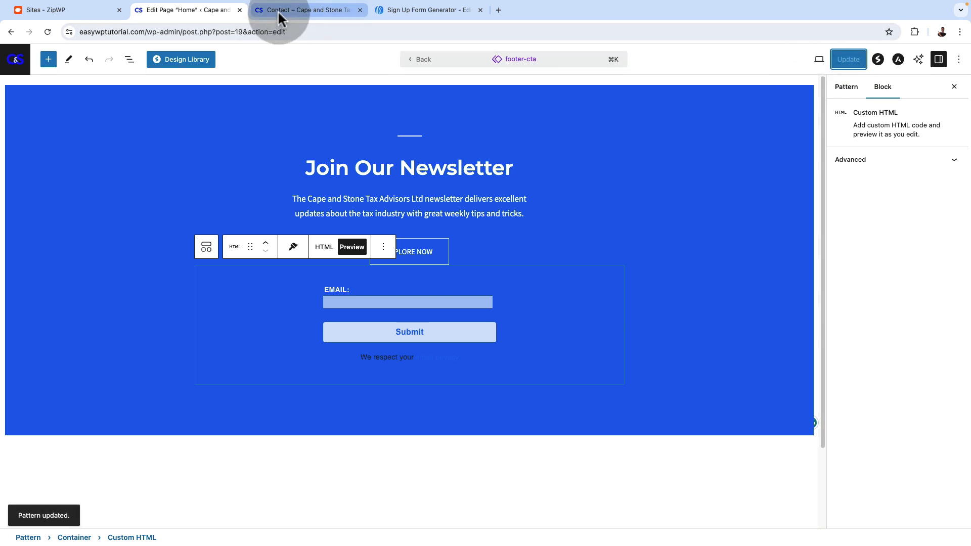
Reload the live Contact page and check the embedded form's email field and button in the newsletter section
left_click(277, 10)
left_click(46, 32)
scroll(140, 417, "down", 10)
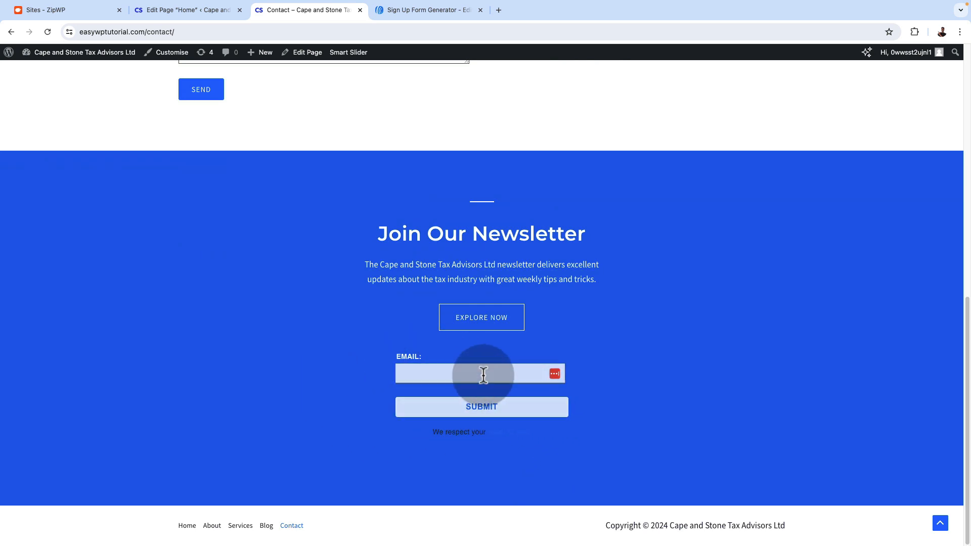
left_click(483, 376)
left_click(354, 392)
left_click(481, 372)
left_click(314, 417)
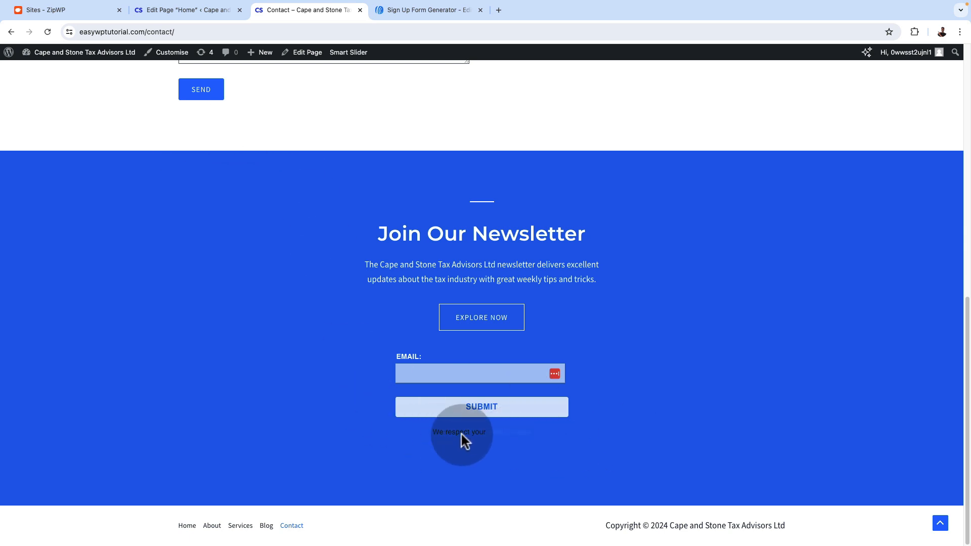
Return to the AWeber form design and set the privacy policy's link colour to white (ffffff)
left_click(411, 16)
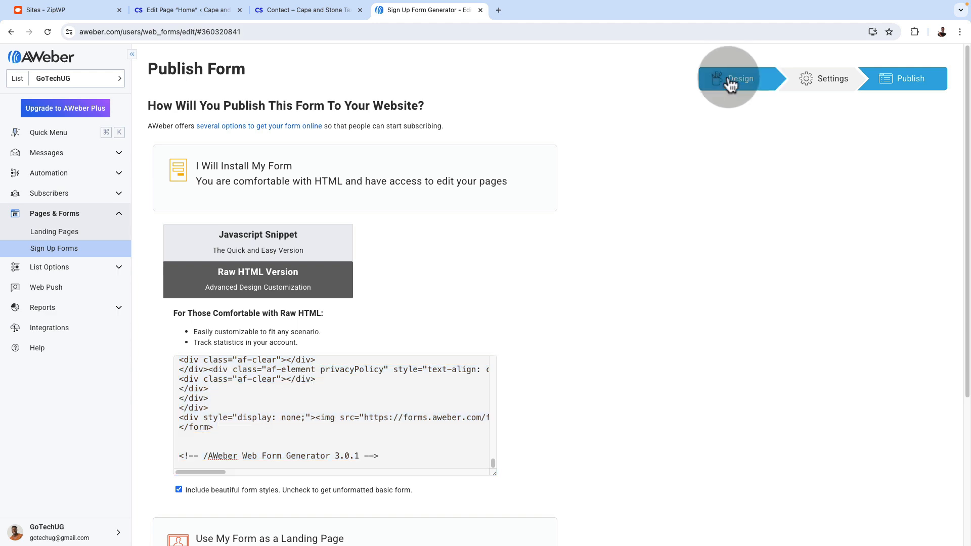
left_click(731, 78)
mouse_move(573, 480)
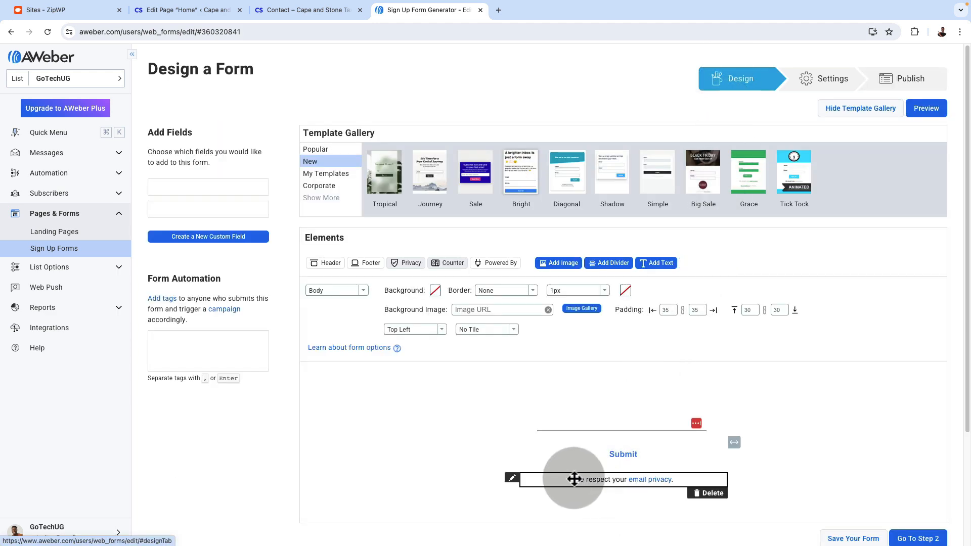
left_click(512, 477)
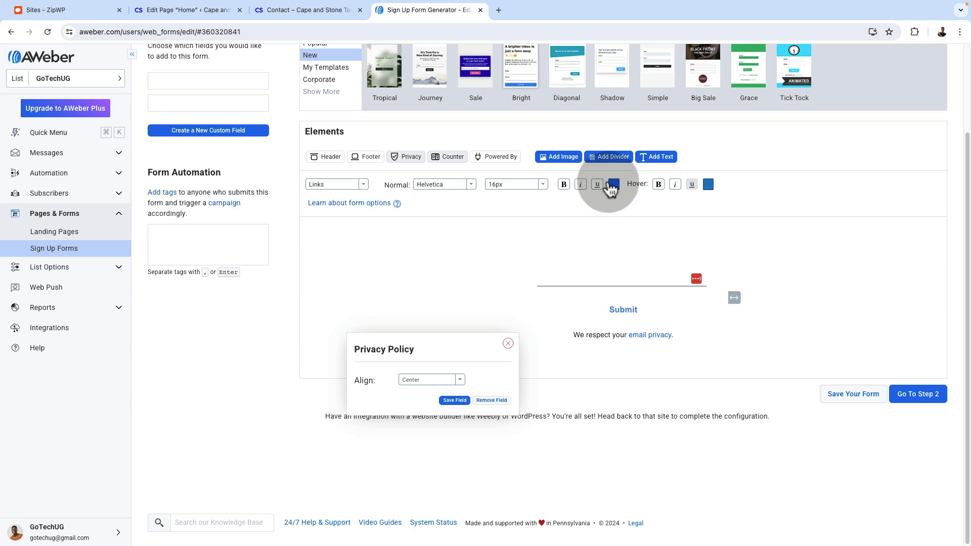
left_click(613, 186)
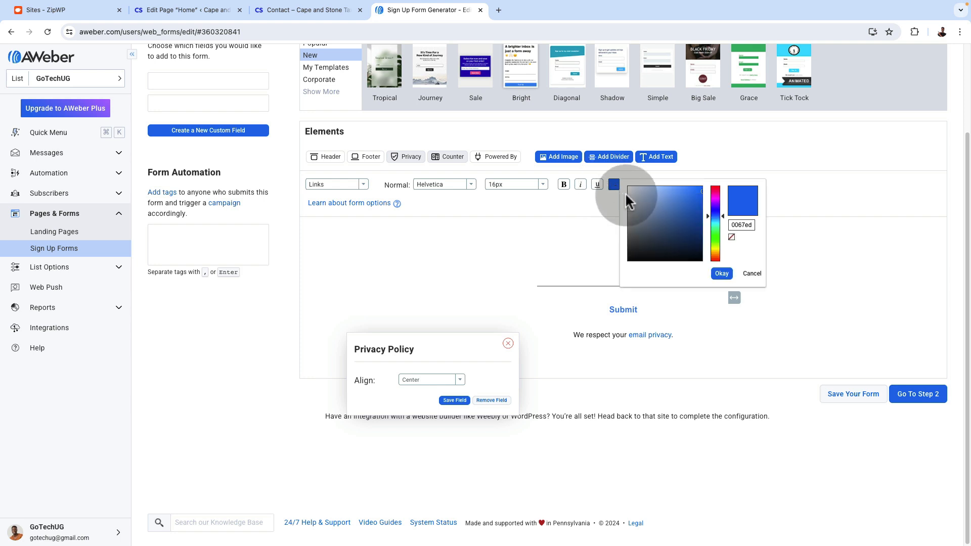
left_click_drag(632, 195, 618, 189)
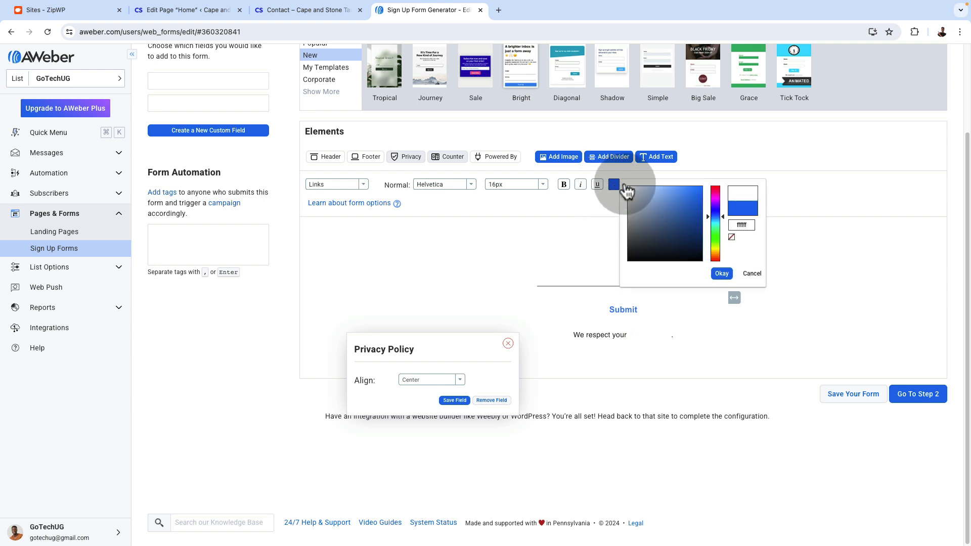
left_click(721, 273)
Change the Submit button's text to "Join Newsletter" and save the field
left_click(541, 310)
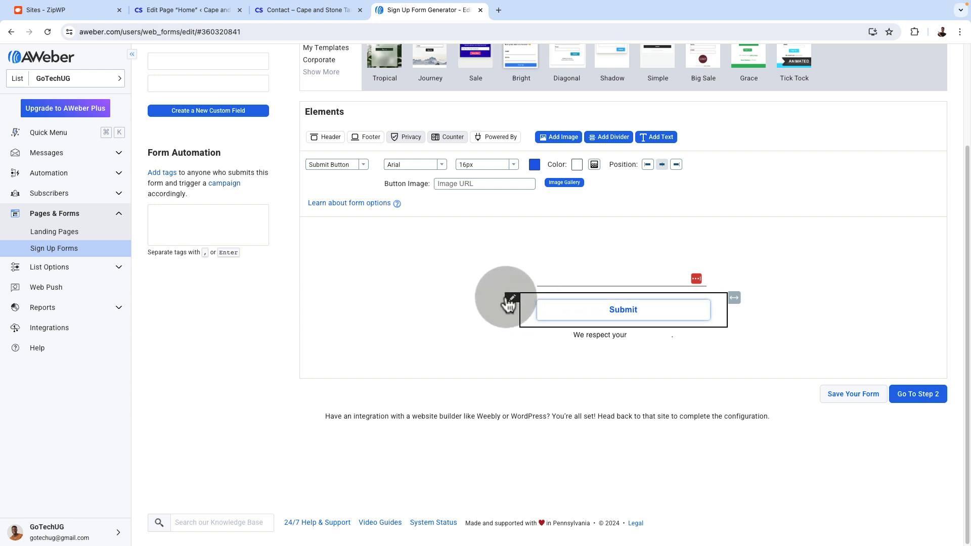
left_click(622, 309)
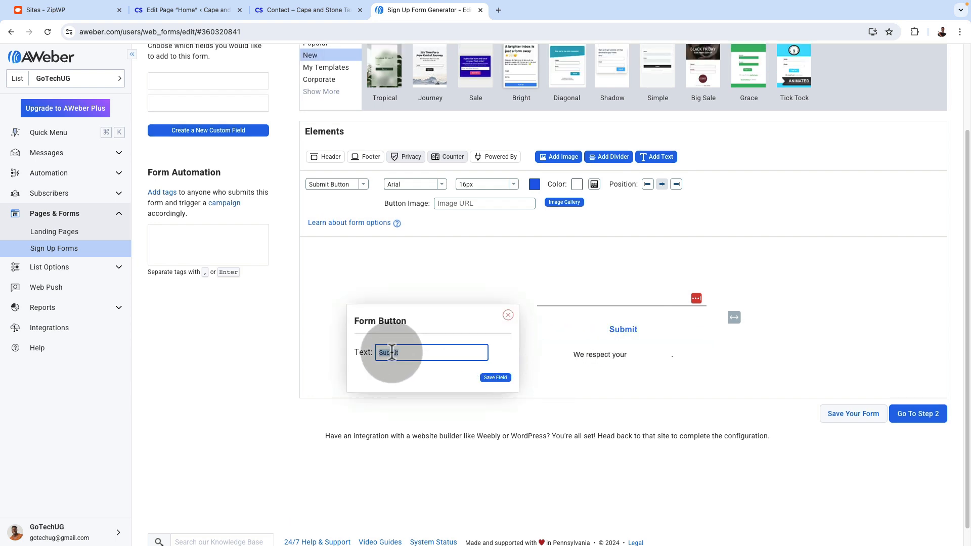
type("Join Newsletter")
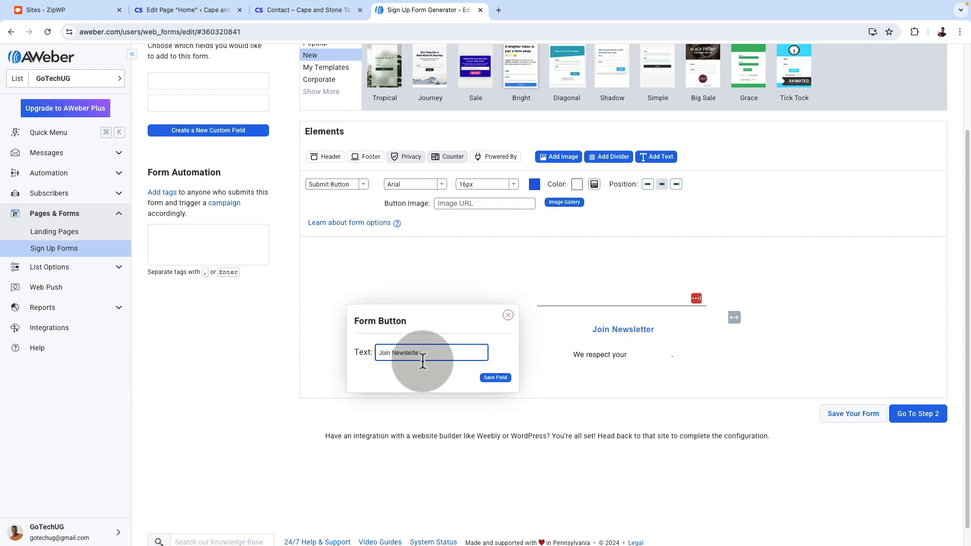
left_click(495, 378)
Proceed through the settings to publishing, save the modified form and copy its entire raw HTML code
left_click(896, 422)
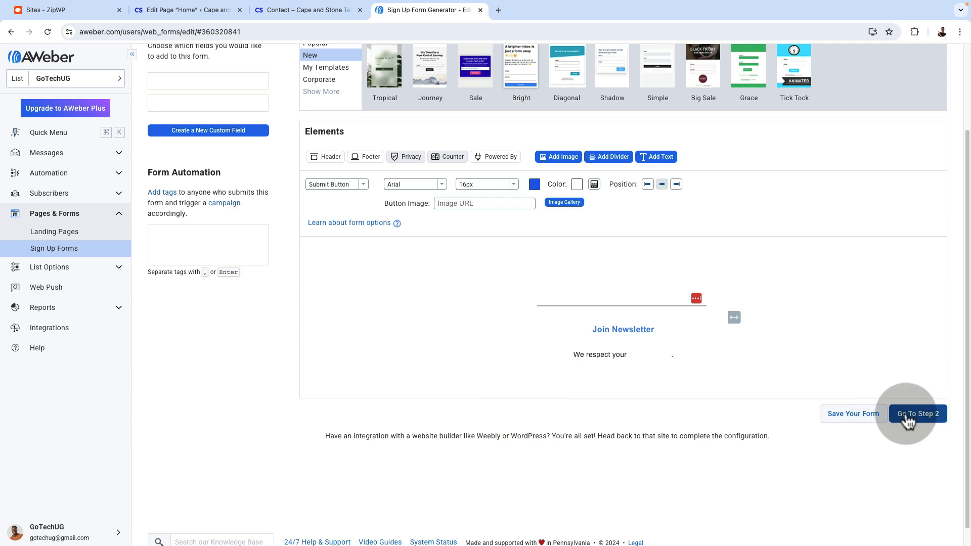
scroll(672, 313, "down", 3)
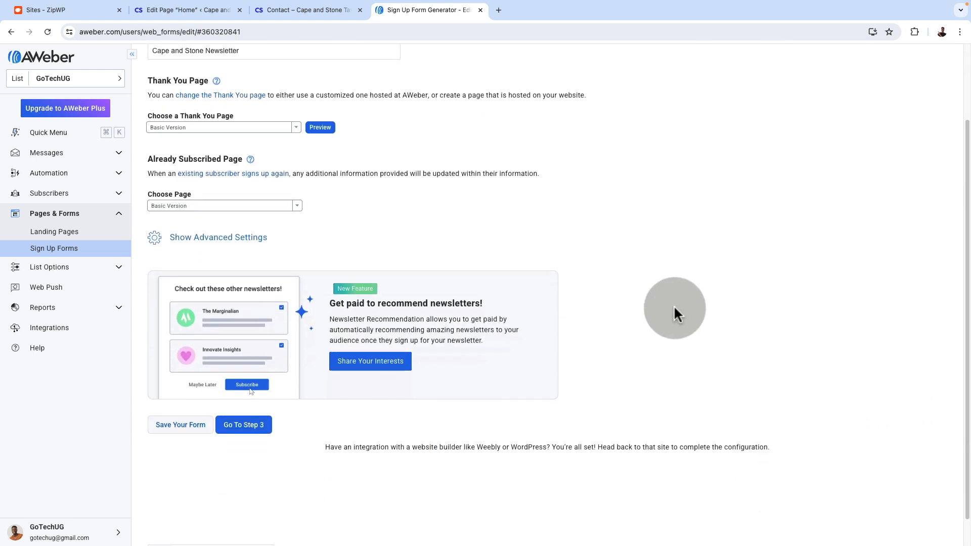
left_click(249, 404)
left_click(723, 180)
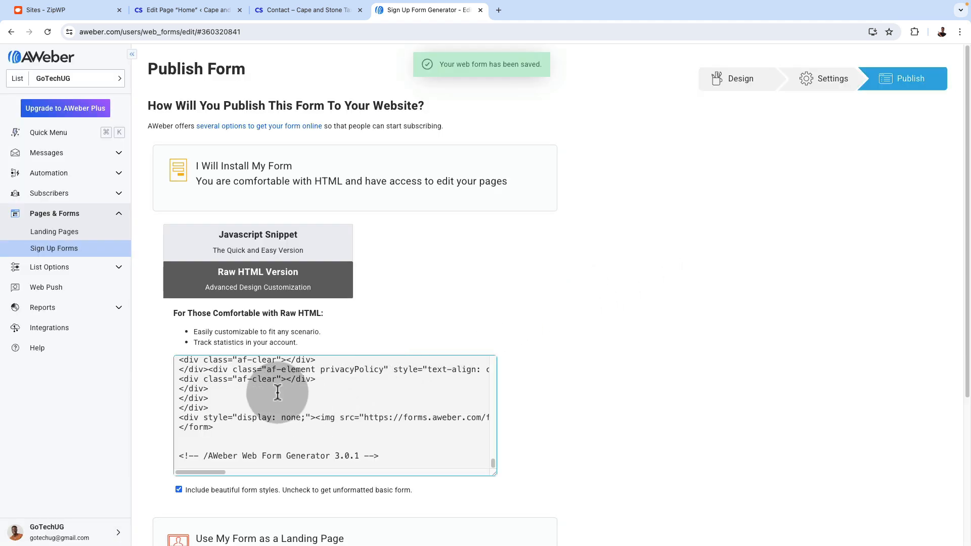
left_click(264, 407)
triple_click(264, 407)
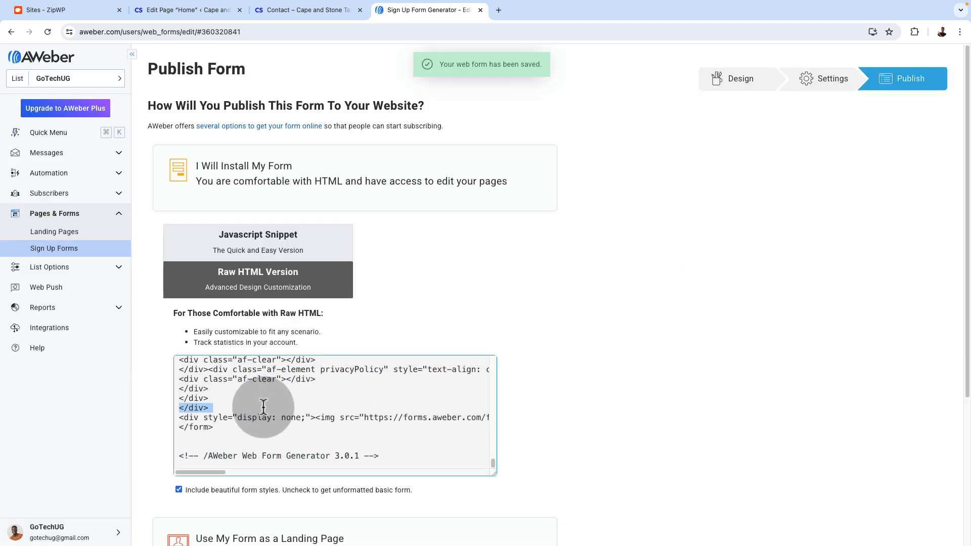
key("super+a")
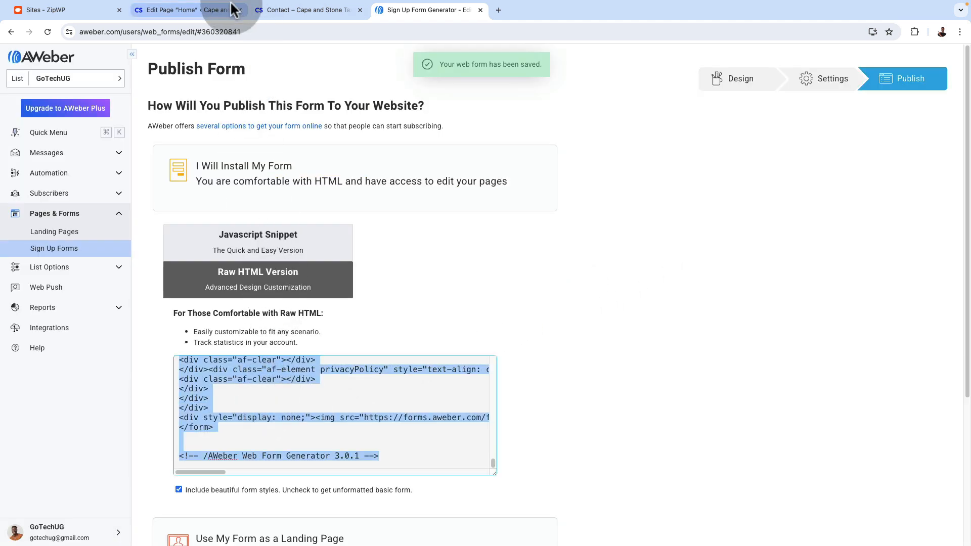
Replace the code in the footer-cta pattern's Custom HTML block with the new form code, preview it and update the pattern
left_click(190, 14)
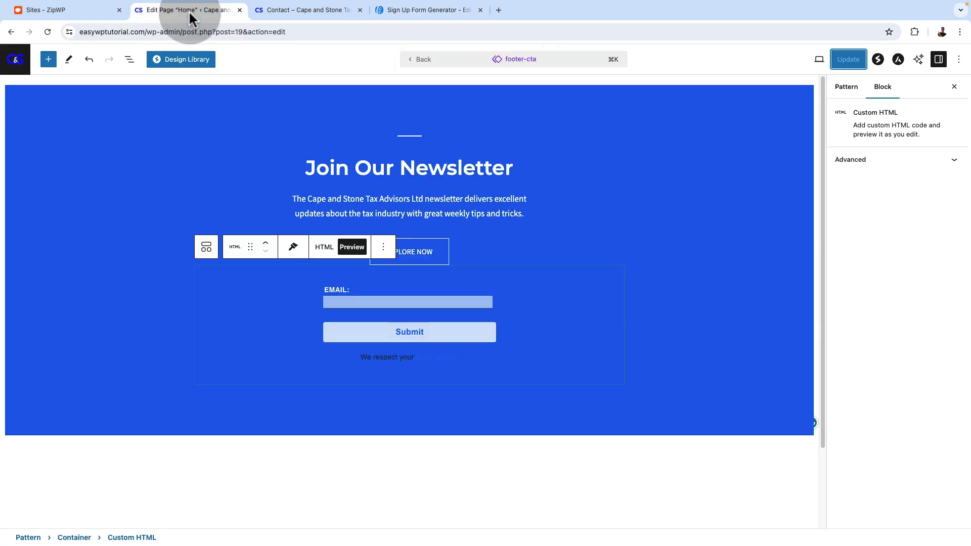
left_click(324, 247)
key("super+a")
key("super+v")
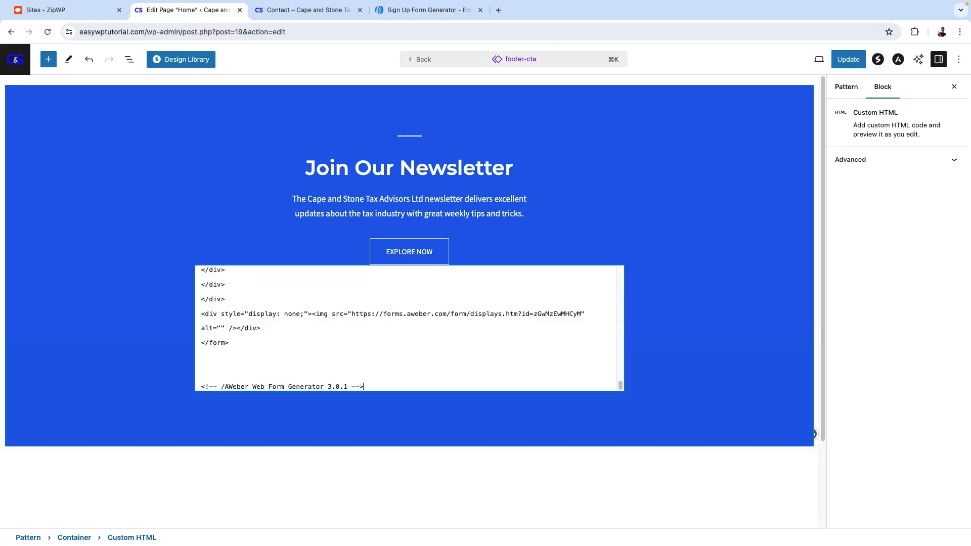
left_click(354, 249)
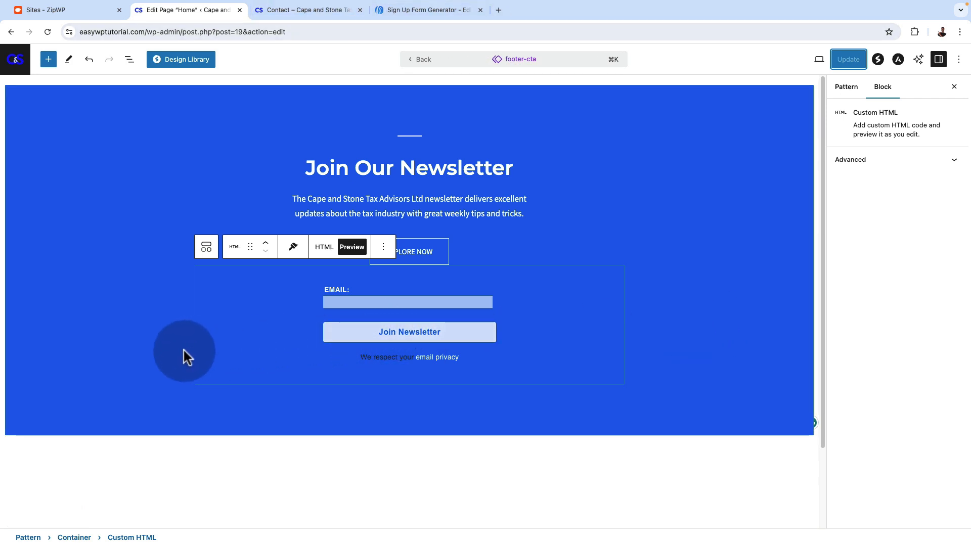
Remove the Explore Now button by setting the newsletter info box's call to action type to None
left_click(158, 304)
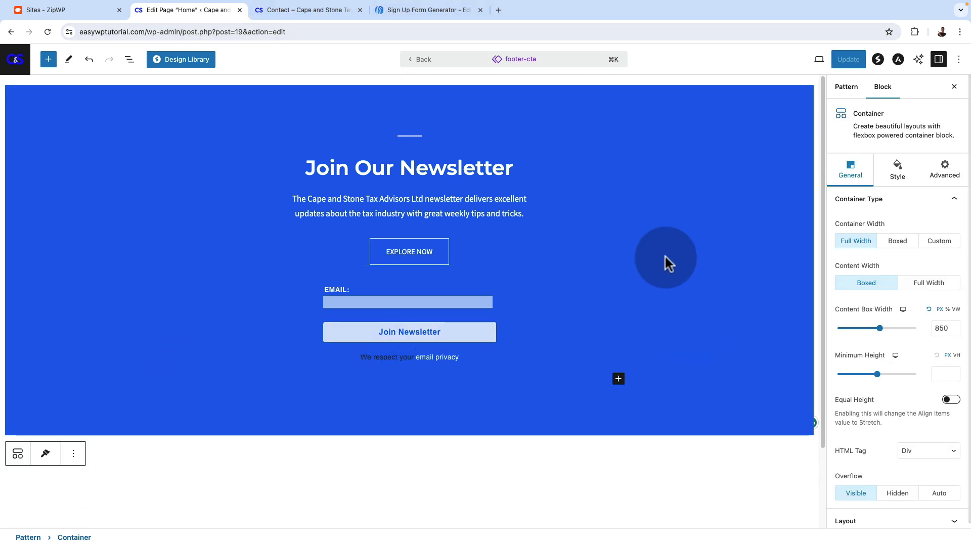
left_click(416, 212)
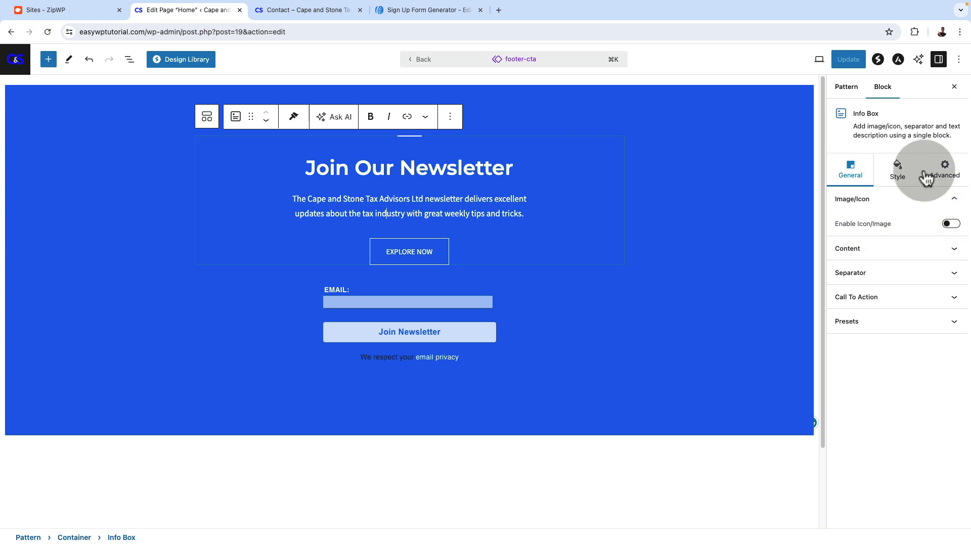
left_click(884, 90)
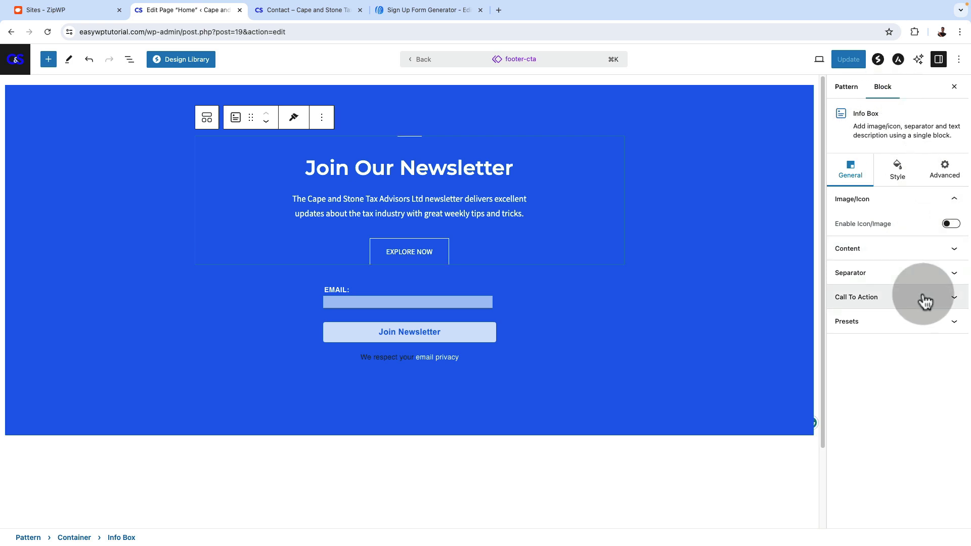
left_click(921, 301)
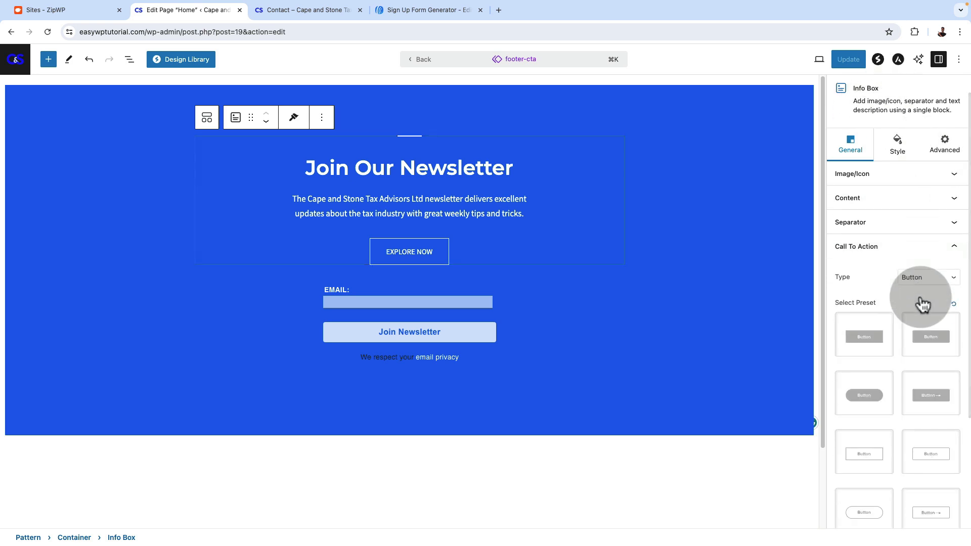
left_click(921, 151)
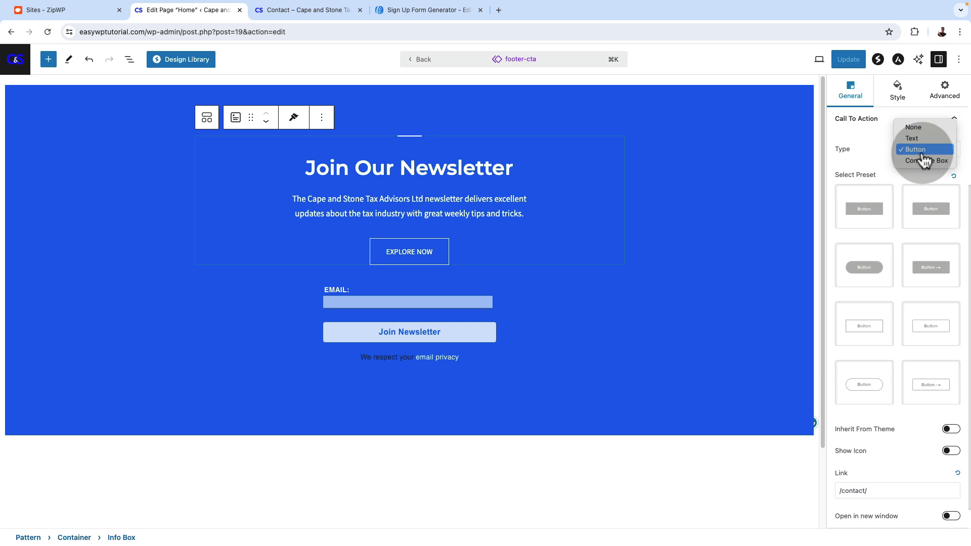
left_click(916, 128)
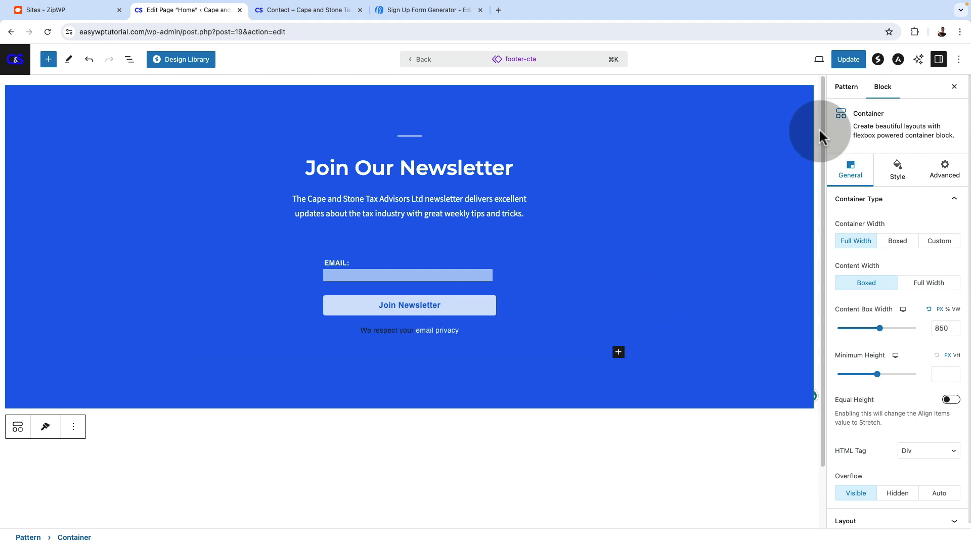
Save the updated footer-cta pattern and check the newsletter sign-up form at the foot of the live home page
left_click(848, 59)
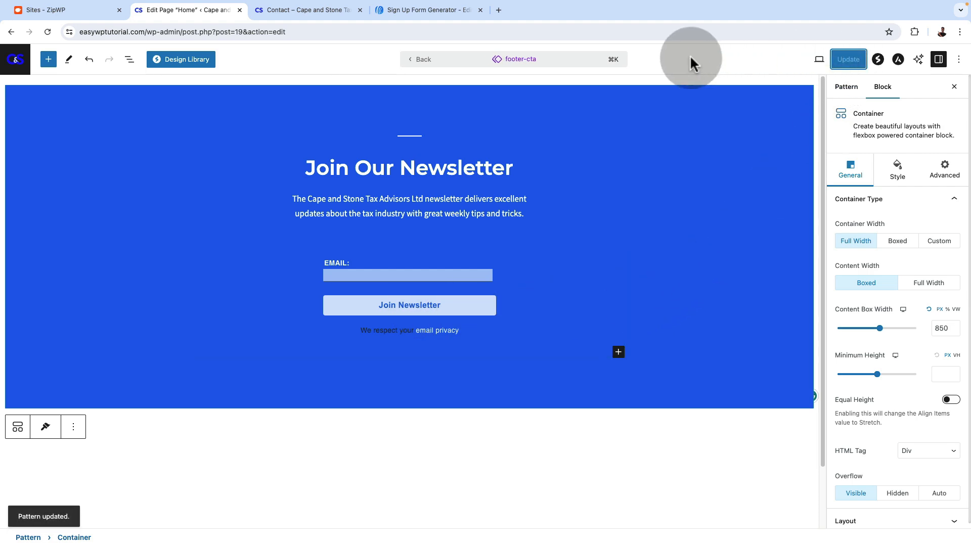
left_click(295, 10)
scroll(249, 192, "up", 10)
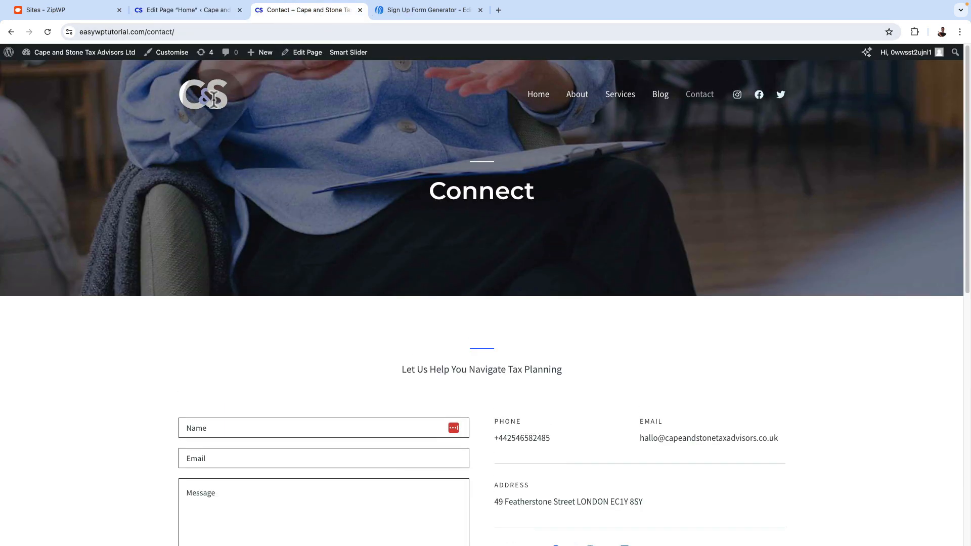
scroll(769, 312, "down", 20)
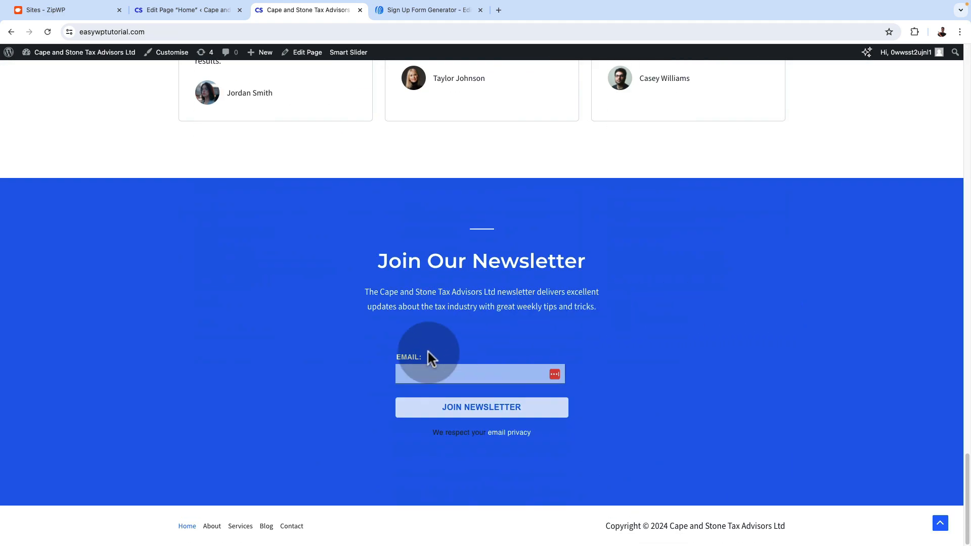
left_click(442, 372)
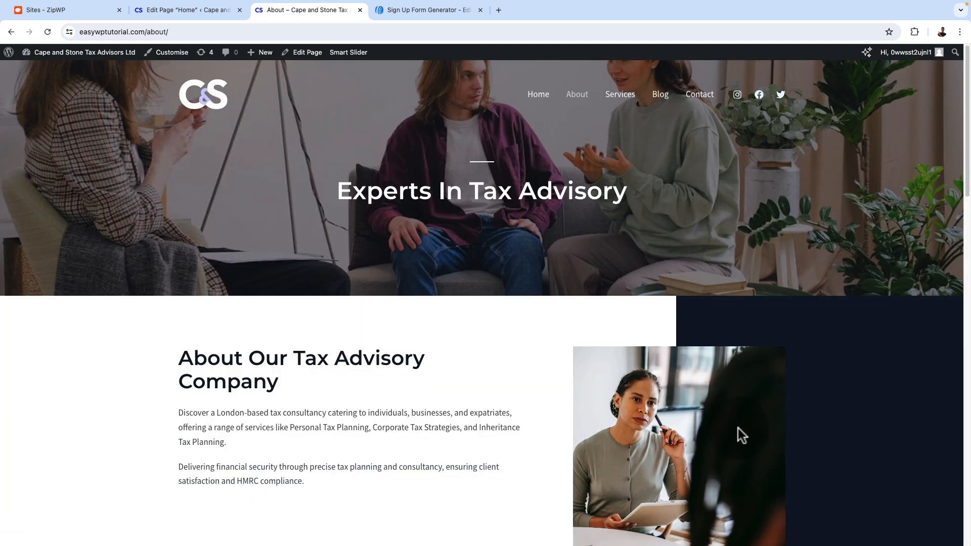
Check the newsletter sign-up footer on the live About, Services and Contact pages
scroll(738, 428, "down", 15)
scroll(723, 416, "down", 3)
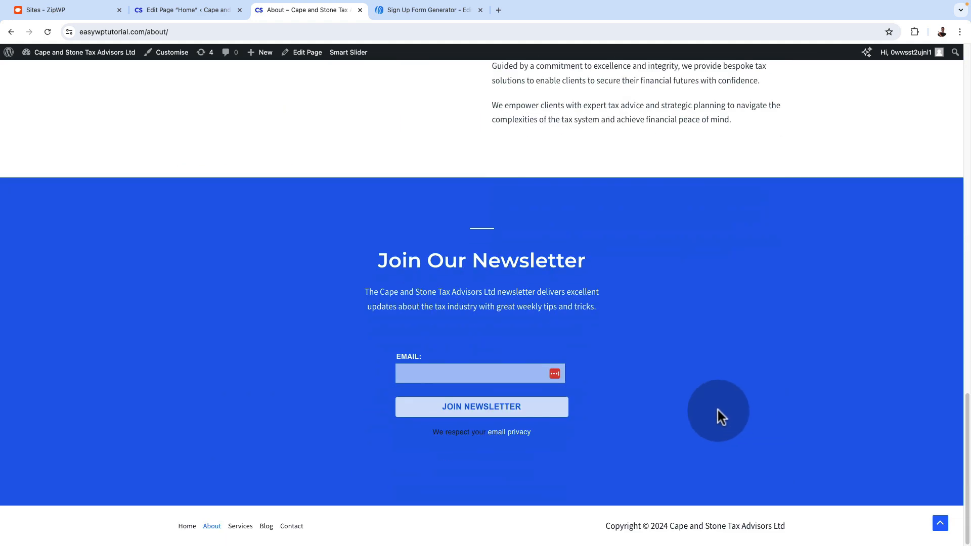
scroll(573, 398, "up", 20)
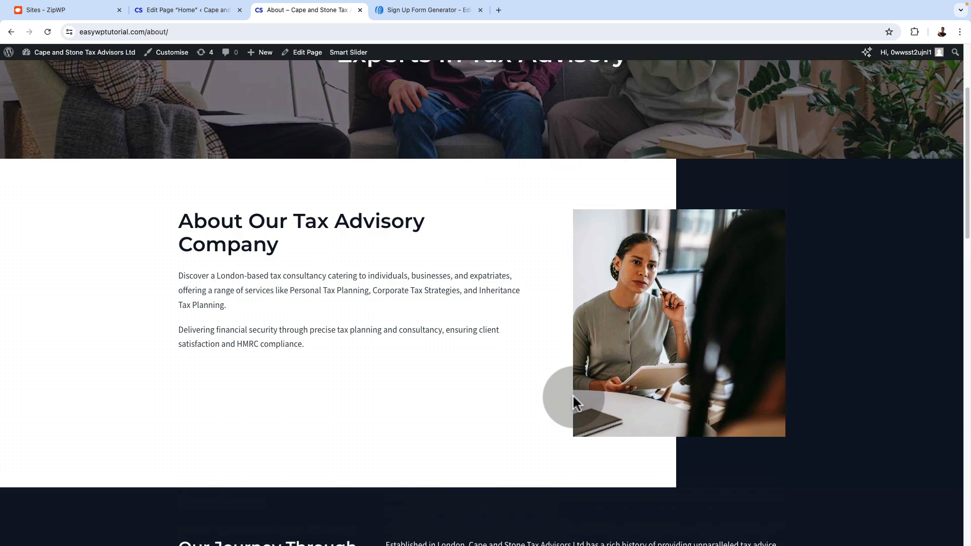
left_click(619, 98)
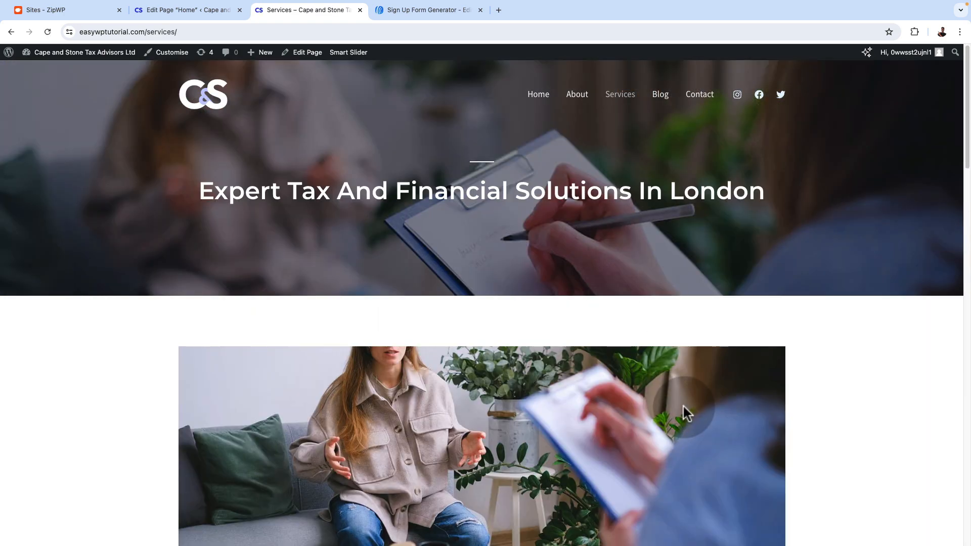
scroll(680, 403, "down", 20)
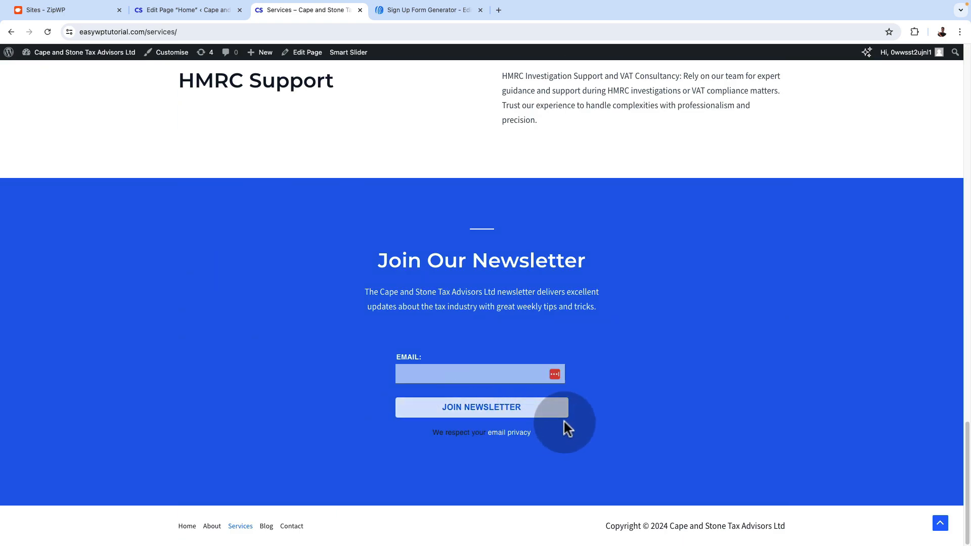
left_click(940, 525)
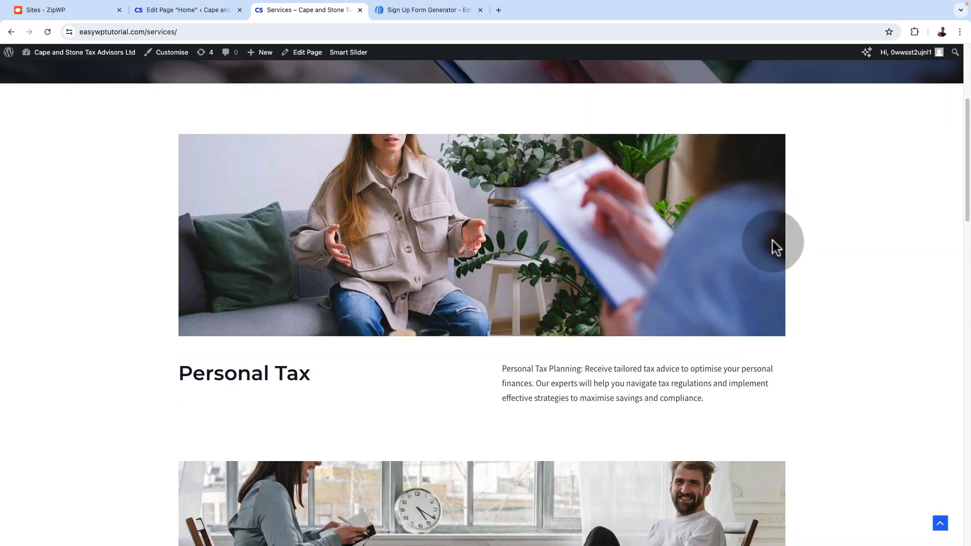
scroll(832, 425, "down", 20)
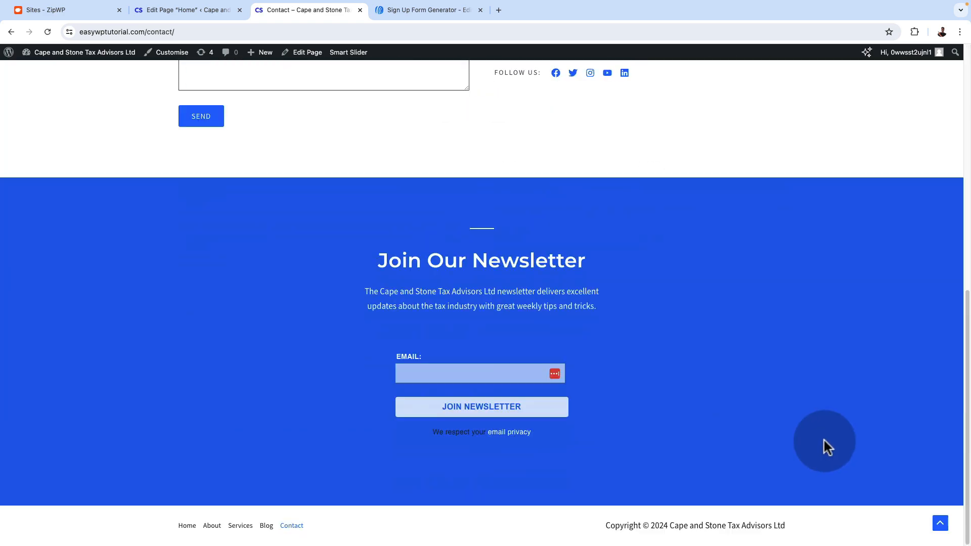
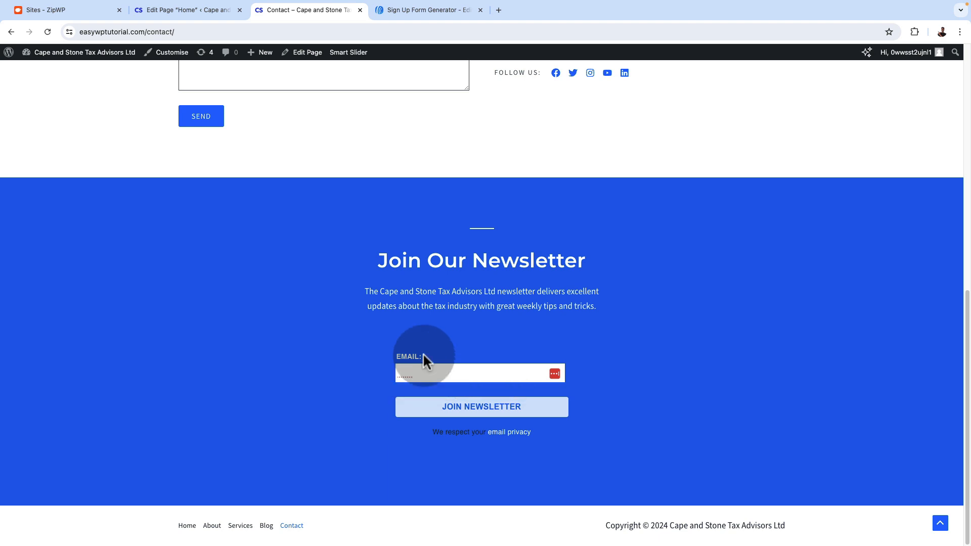
Switch to the AWeber form designer and set the text colour of the sign-up form's input fields to black
left_click(418, 12)
left_click(336, 290)
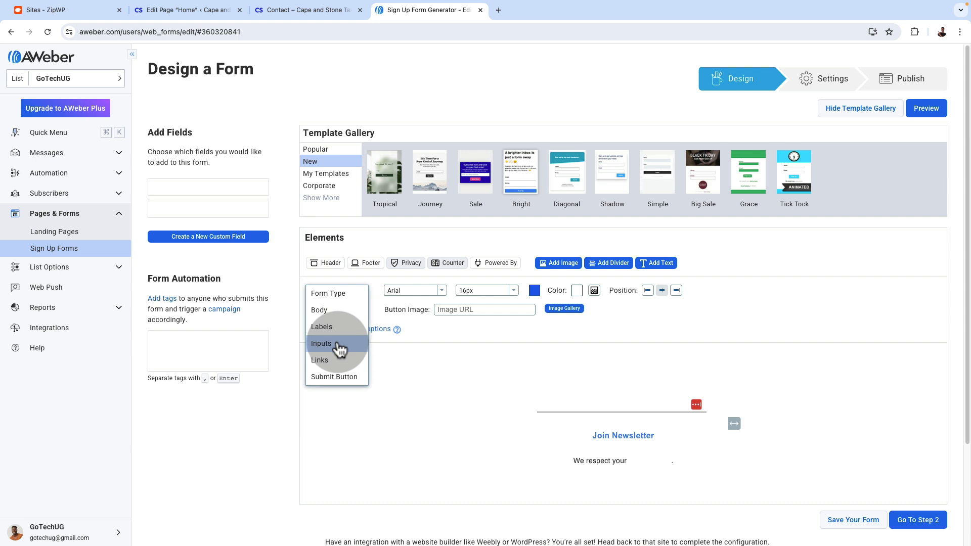
left_click(328, 342)
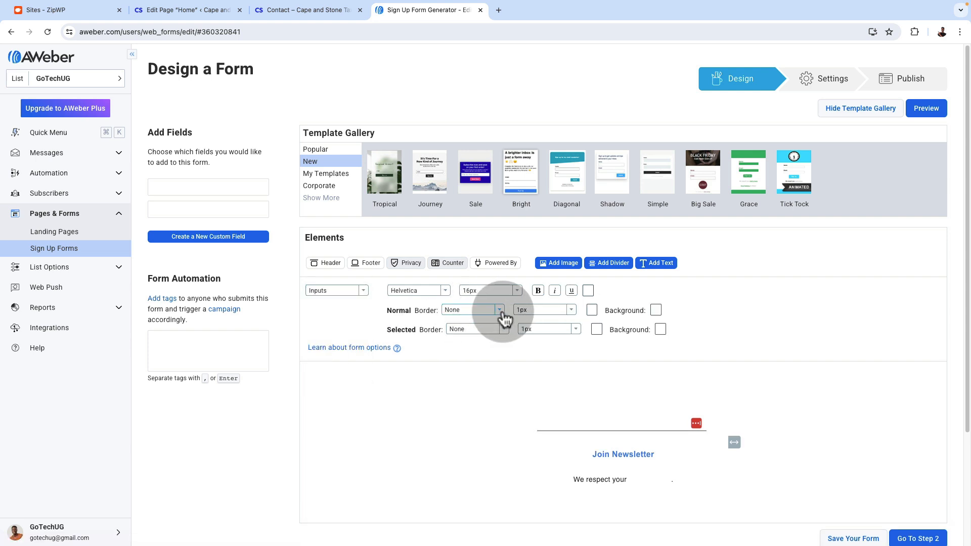
left_click(591, 309)
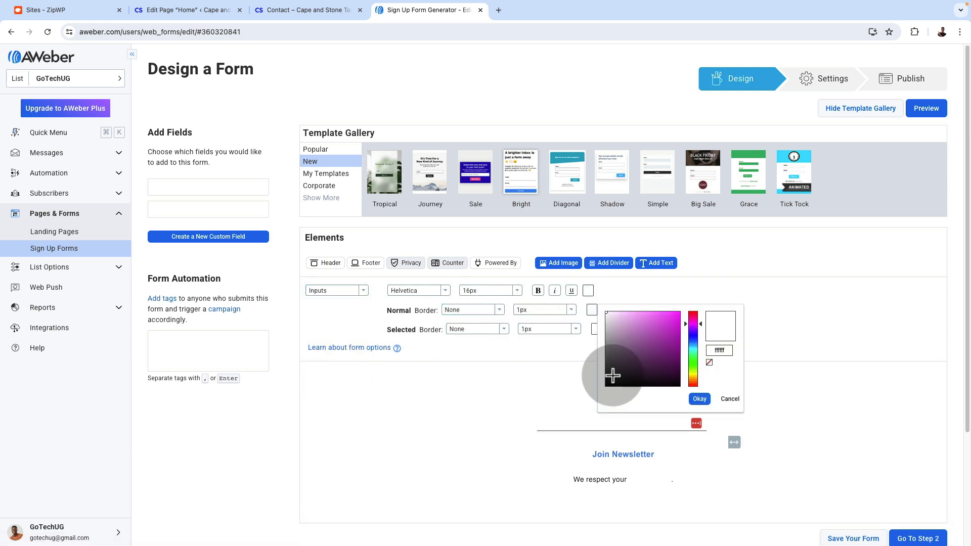
left_click_drag(612, 375, 600, 388)
scroll(905, 494, "down", 2)
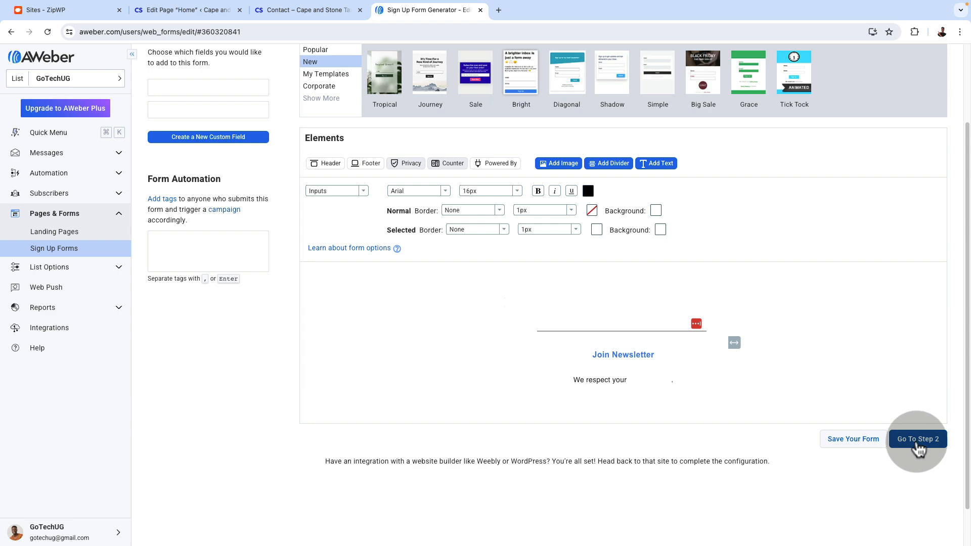
Save the sign-up form through to its publish stage and copy its raw HTML code
left_click(861, 439)
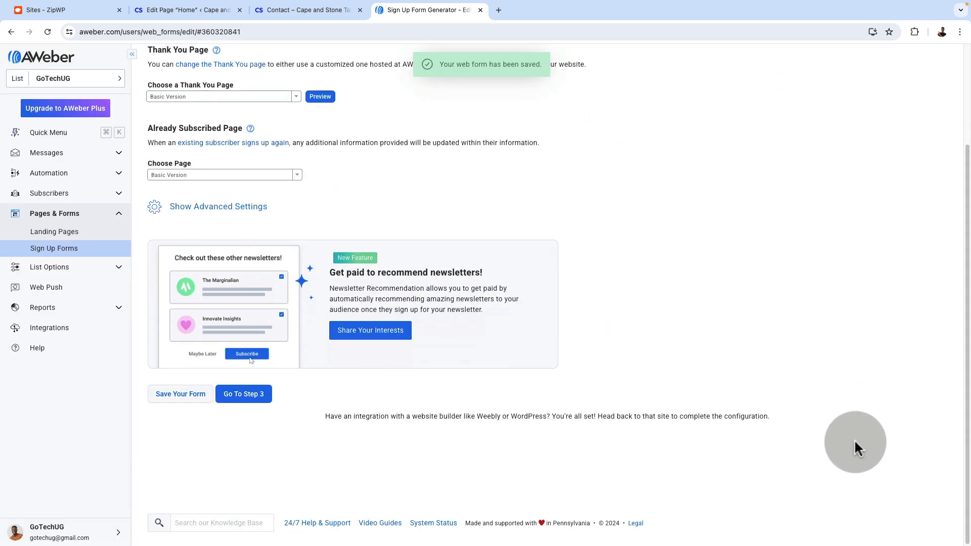
left_click(248, 394)
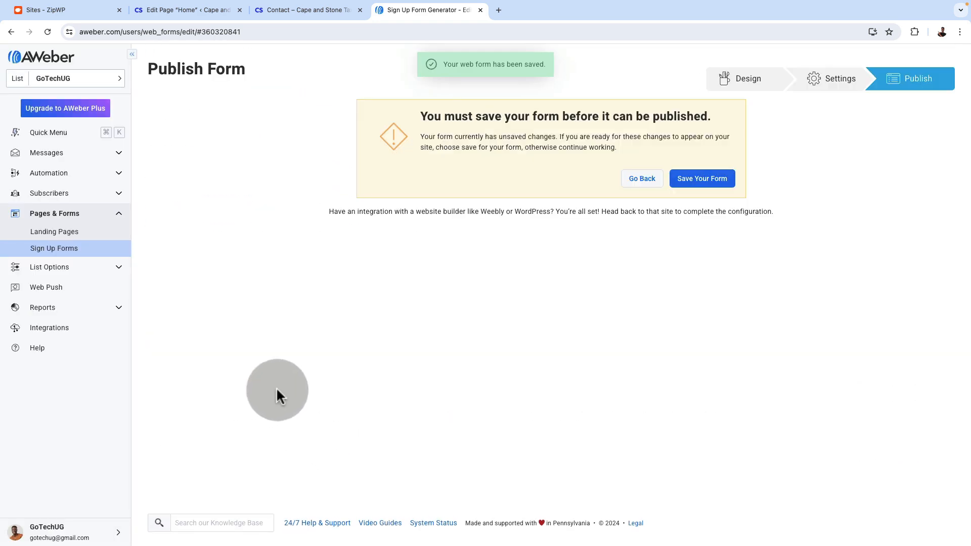
left_click(697, 180)
left_click(283, 399)
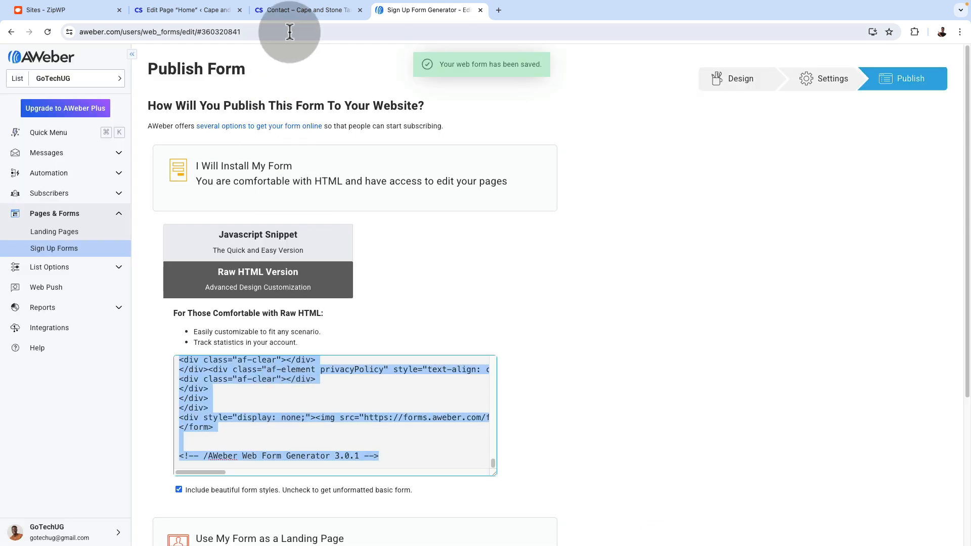
Replace the code in the footer-cta pattern's Custom HTML block with the copied AWeber form code
left_click(195, 10)
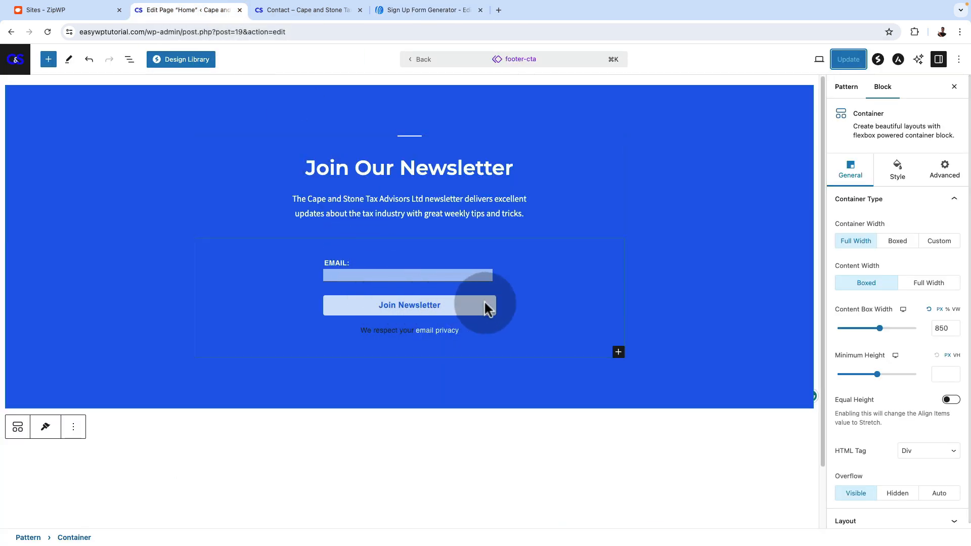
left_click(530, 279)
left_click(324, 220)
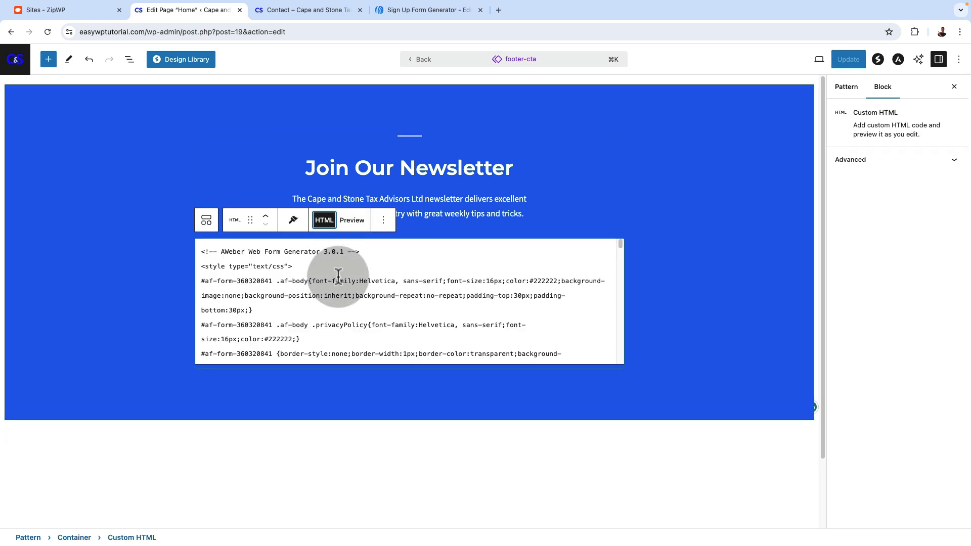
left_click(337, 302)
key("ctrl+a")
key("BackSpace")
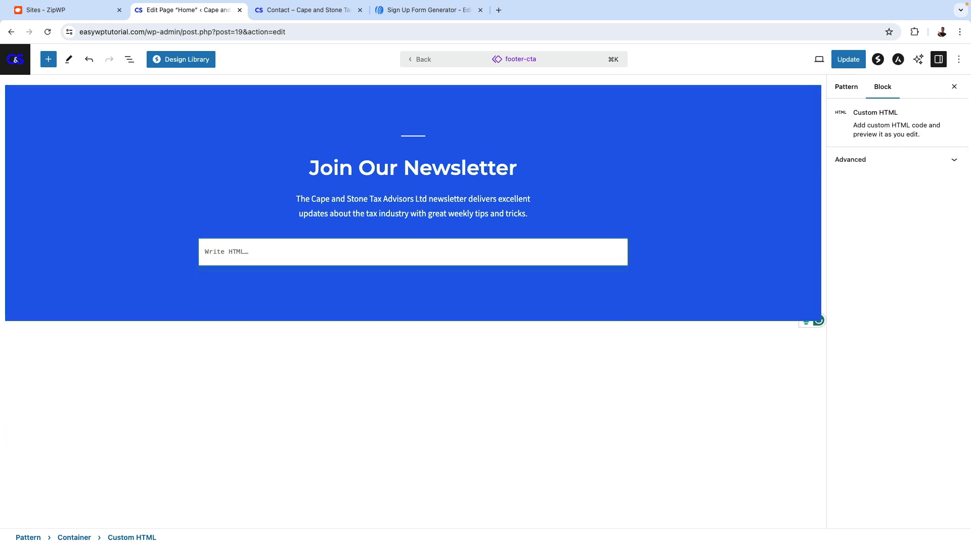
key("ctrl+v")
Preview the form, test its email field with "dsfadfafas", clear the test text and update the footer-cta pattern
left_click(352, 220)
left_click(363, 277)
type("dsfadfafas")
left_click(364, 277)
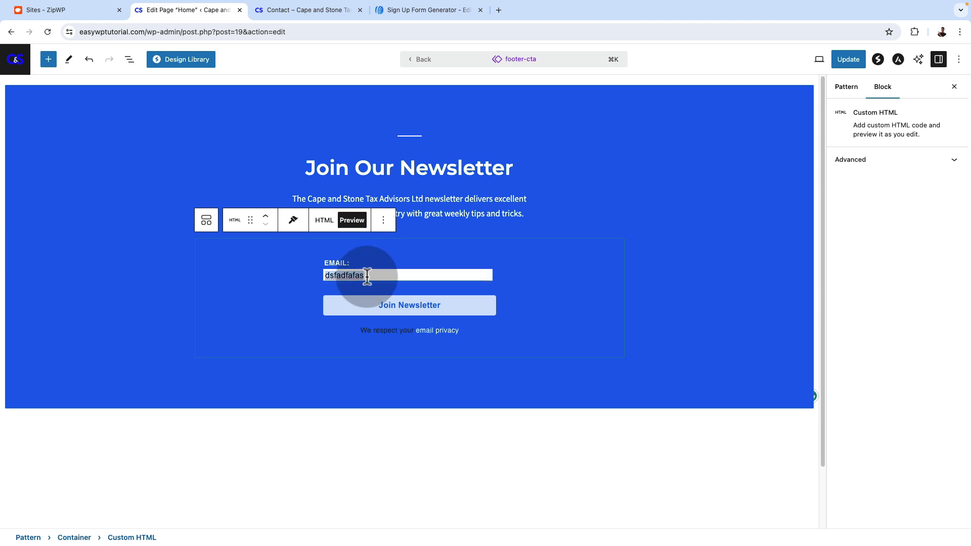
key("BackSpace")
left_click(849, 59)
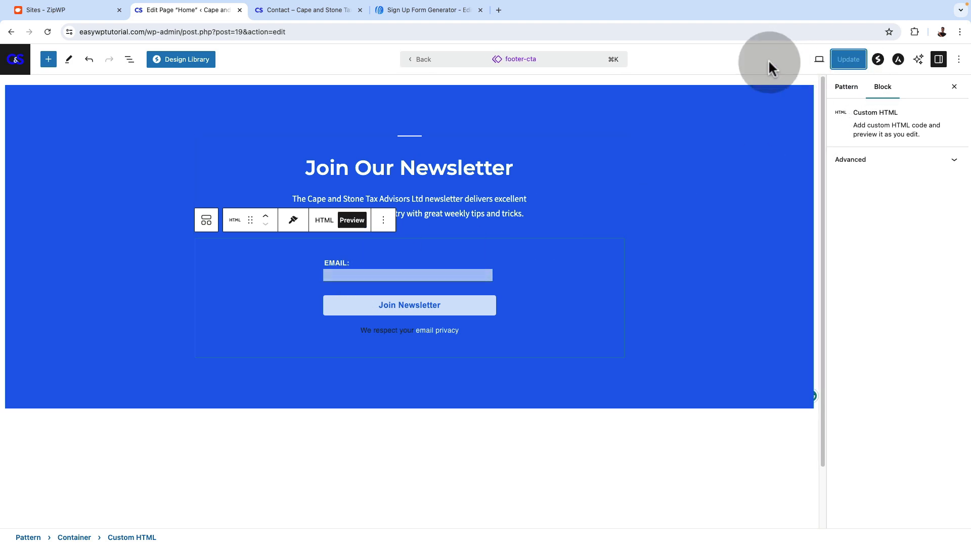
Open the live home page and submit a test email address through the newsletter form in its footer
left_click(312, 10)
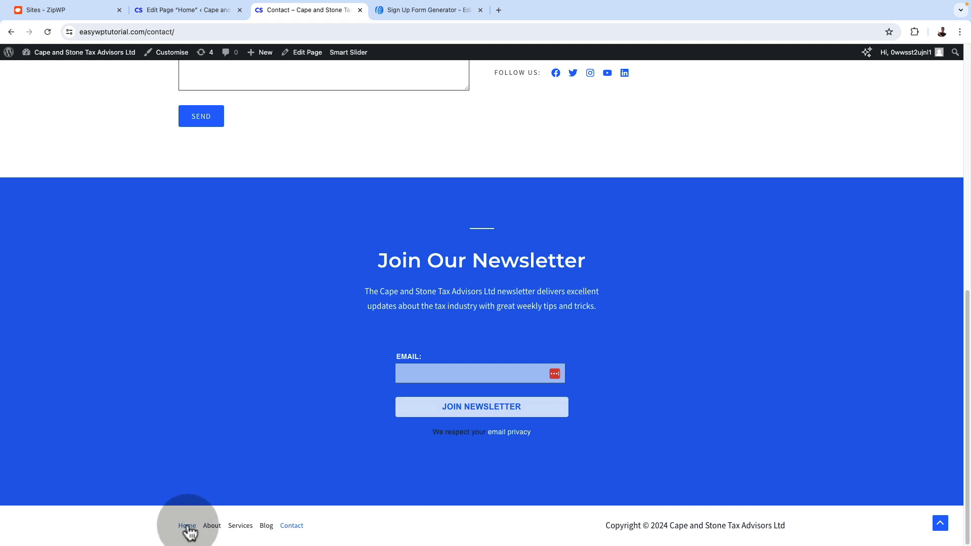
scroll(245, 485, "down", 20)
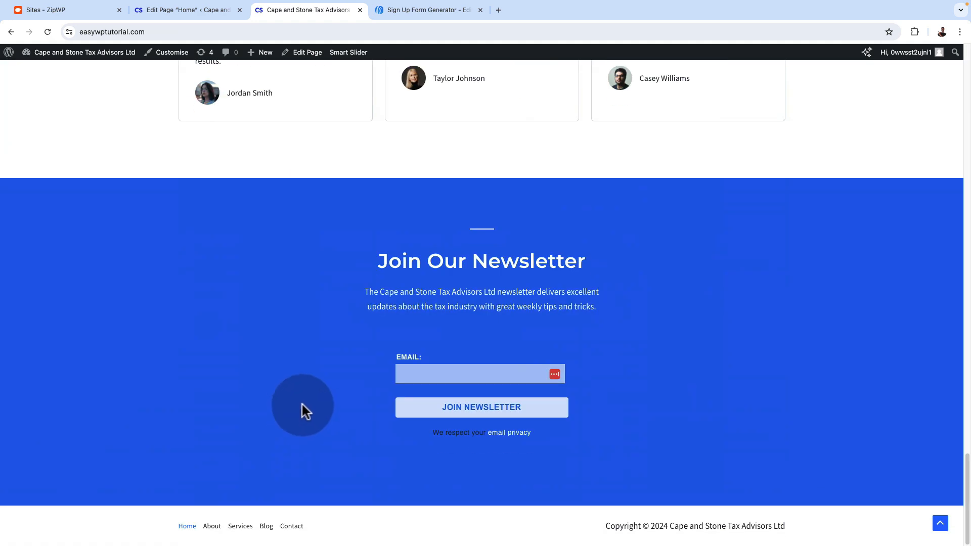
left_click(427, 367)
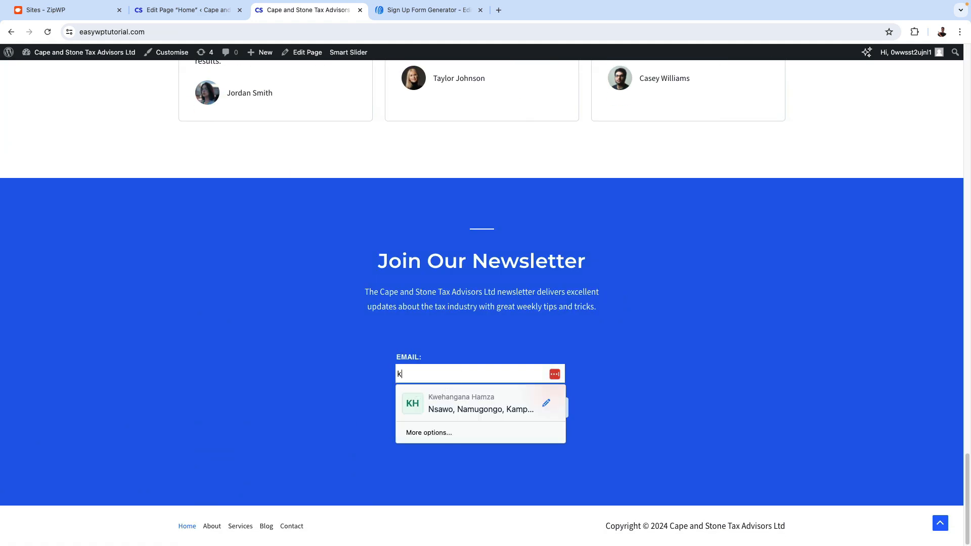
left_click(666, 361)
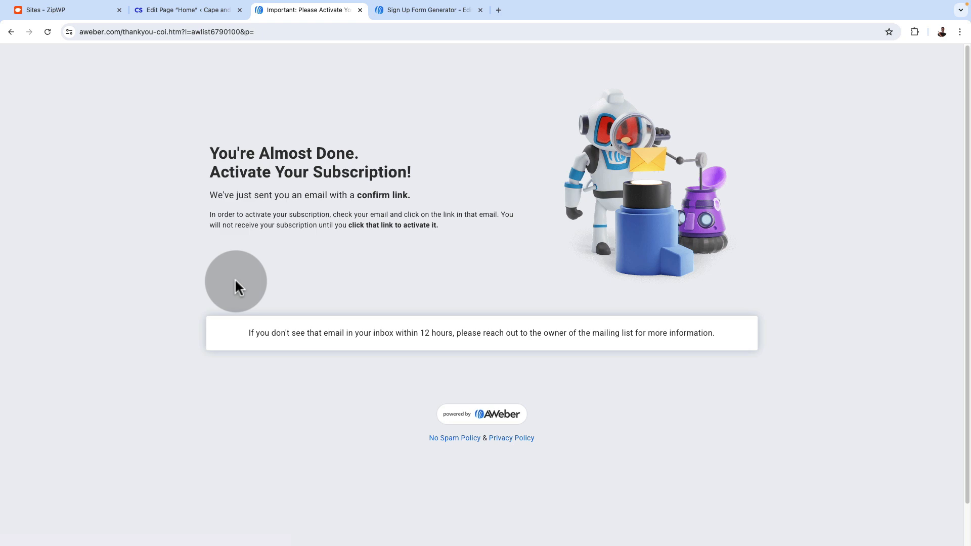
Open the Outlook mailbox in a new tab, confirm the subscription from AWeber's email and close the extra tabs
left_click(426, 10)
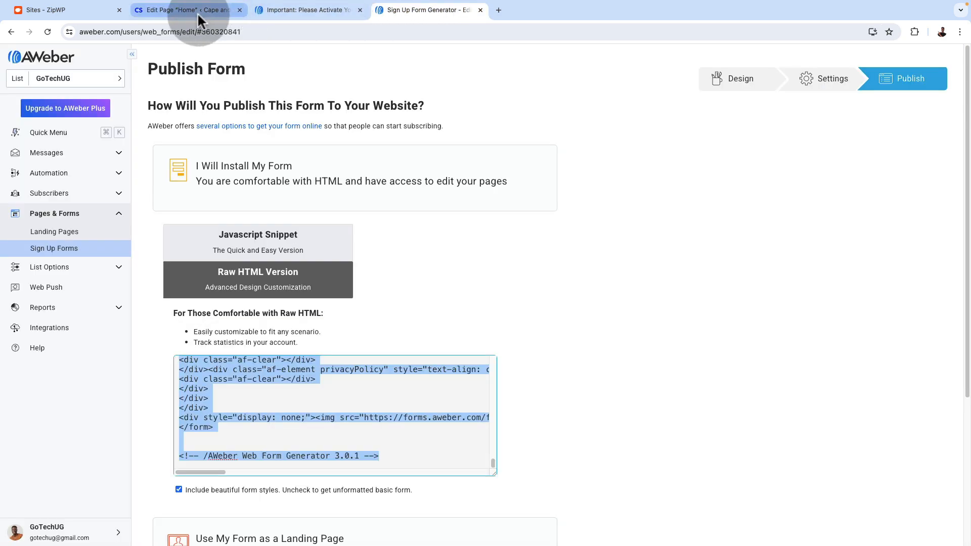
left_click(498, 10)
type("out")
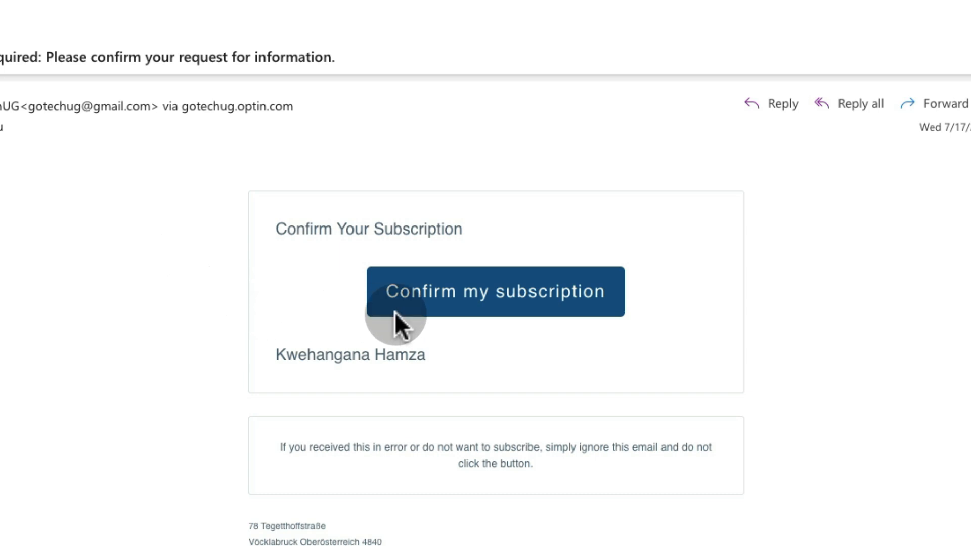
left_click(432, 296)
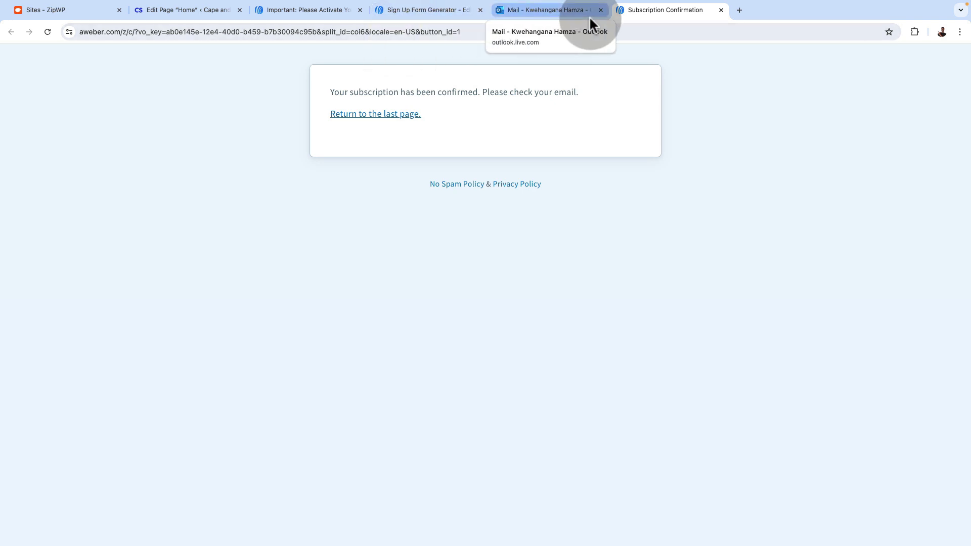
left_click(601, 11)
left_click(609, 10)
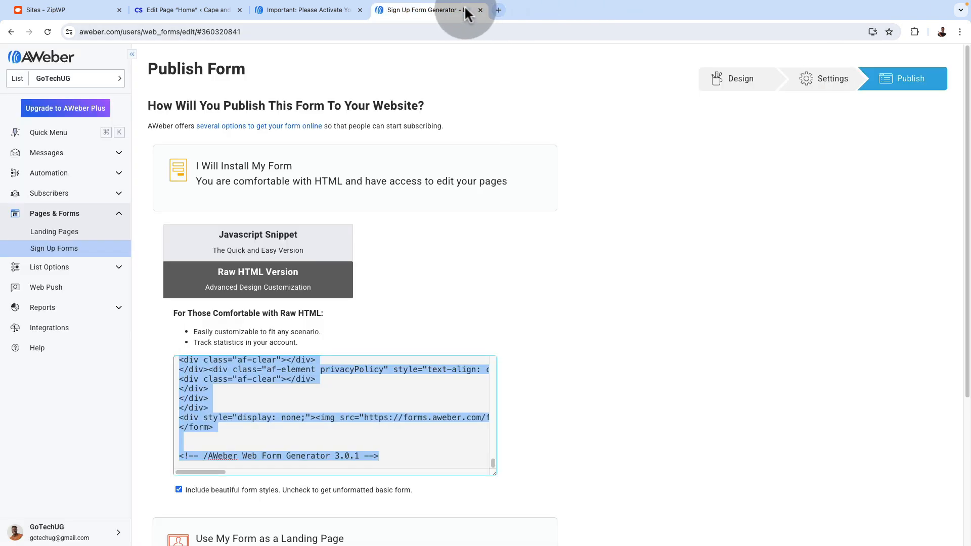
Check the AWeber subscribers list for the newly confirmed subscriber and return to the WordPress editor
left_click(72, 198)
left_click(62, 212)
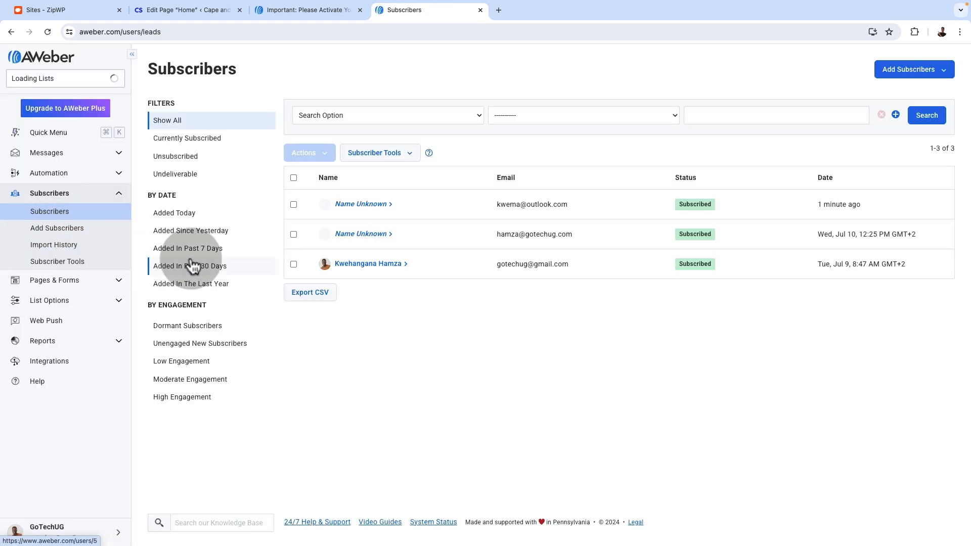
left_click(368, 219)
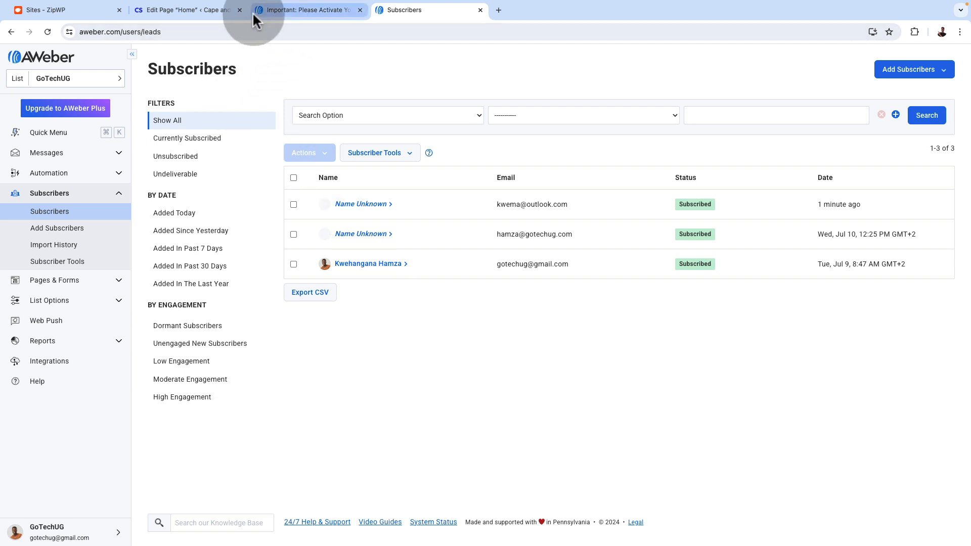
left_click(189, 11)
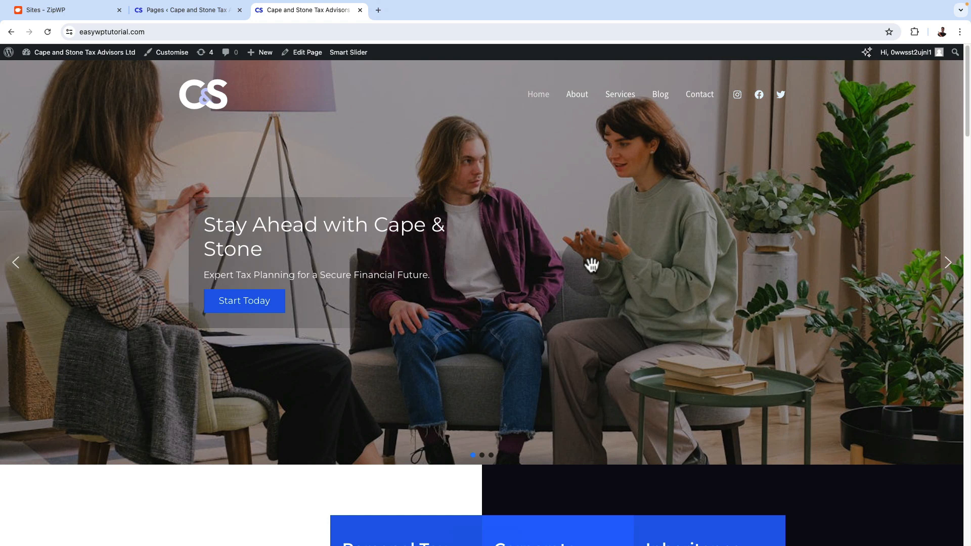
Review the sections of the live home page down to the newsletter sign-up and the footer menu
scroll(591, 262, "down", 12)
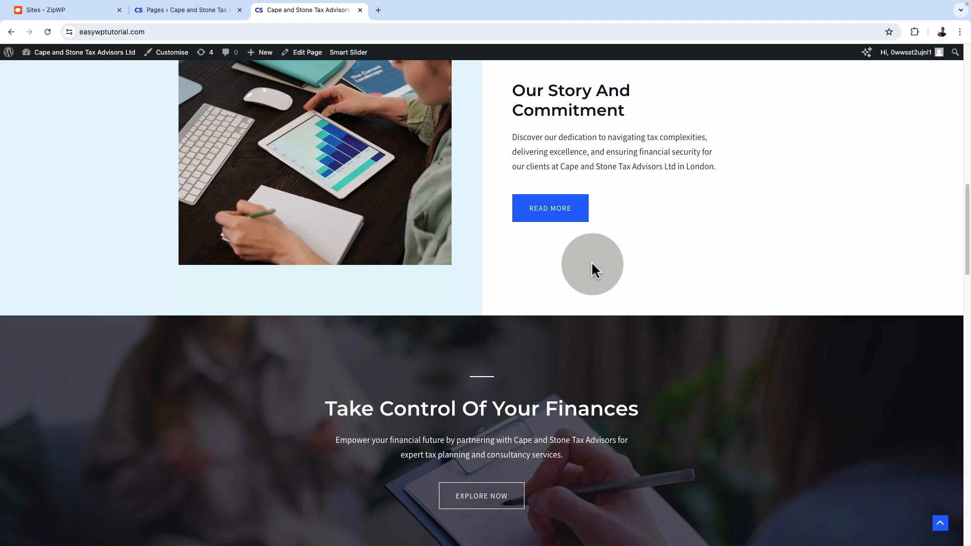
scroll(592, 266, "down", 7)
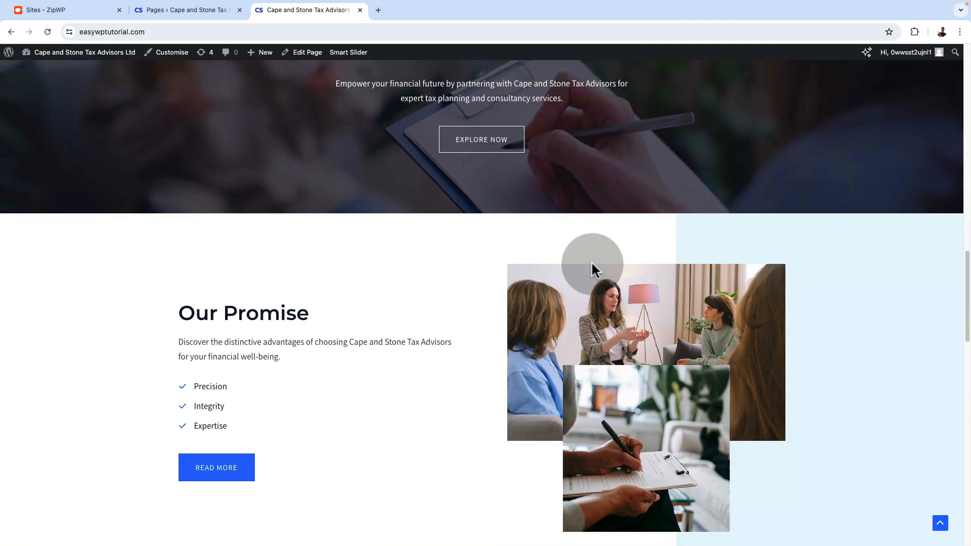
scroll(591, 266, "down", 7)
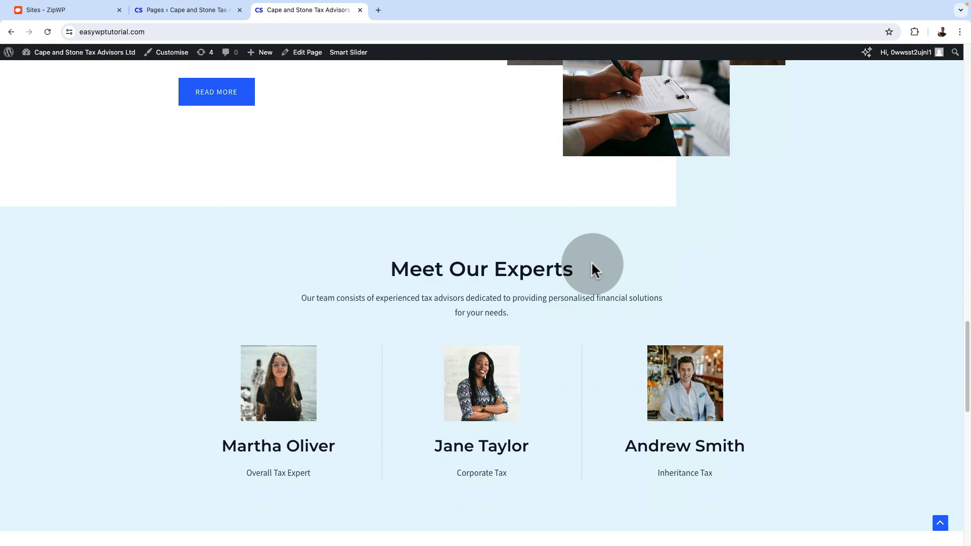
scroll(592, 264, "down", 2)
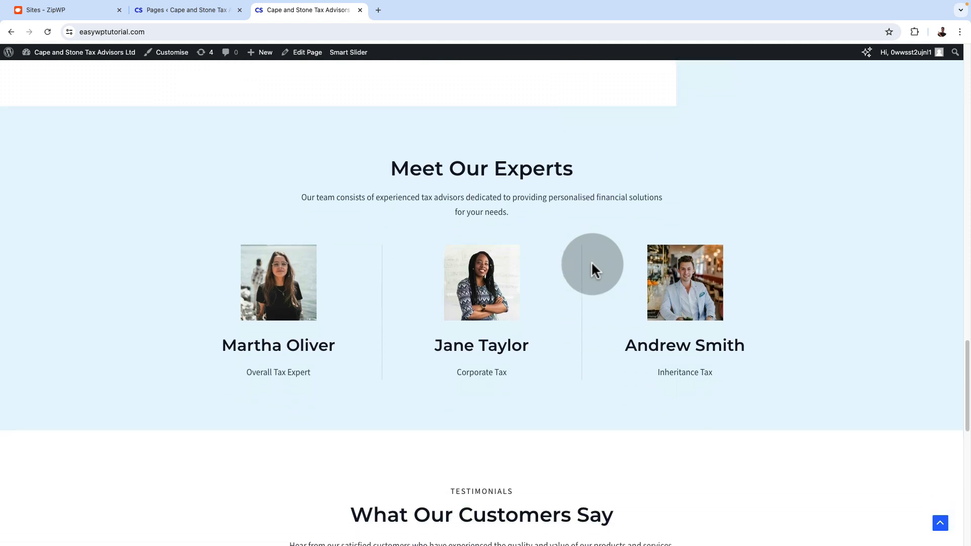
scroll(592, 264, "down", 8)
scroll(591, 264, "down", 4)
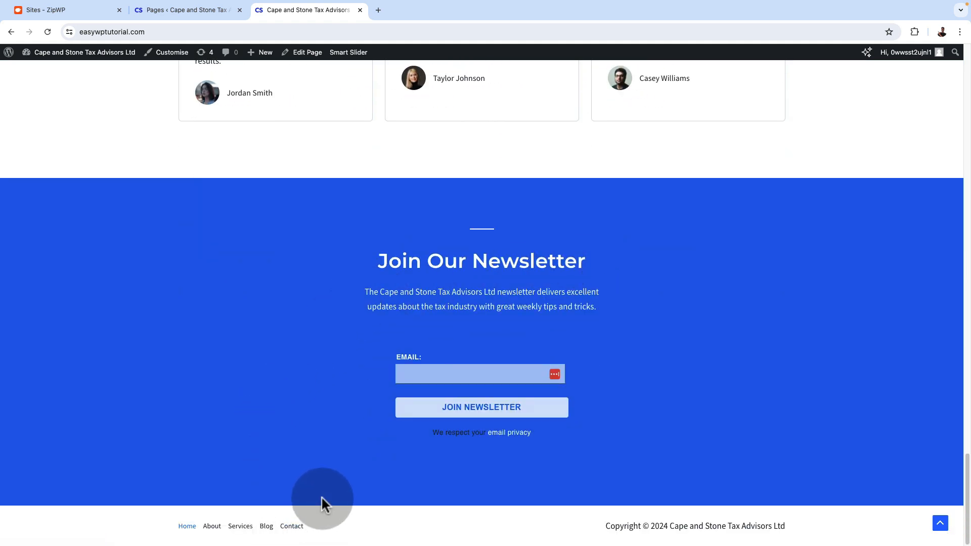
scroll(298, 307, "up", 13)
scroll(299, 307, "up", 10)
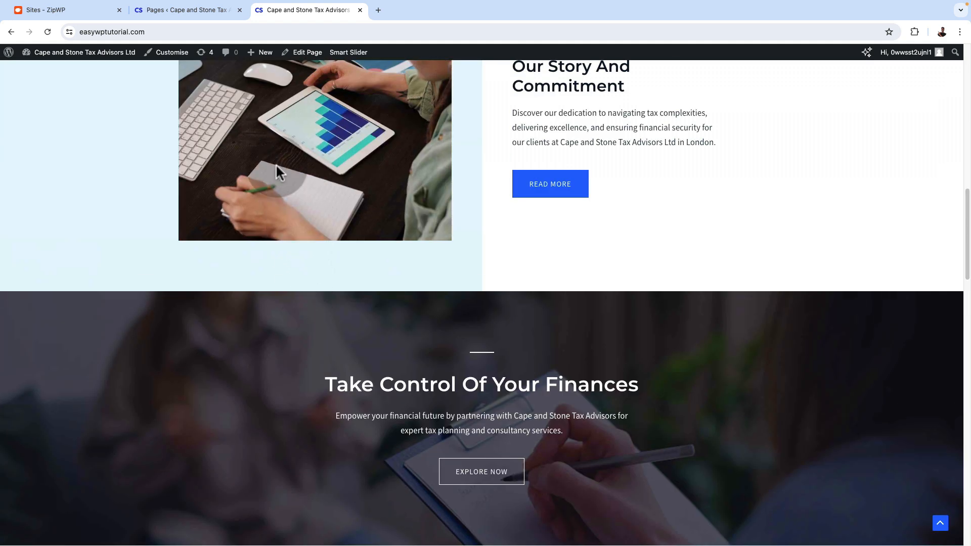
Add a new WordPress page titled "Privacy Policy"
left_click(171, 10)
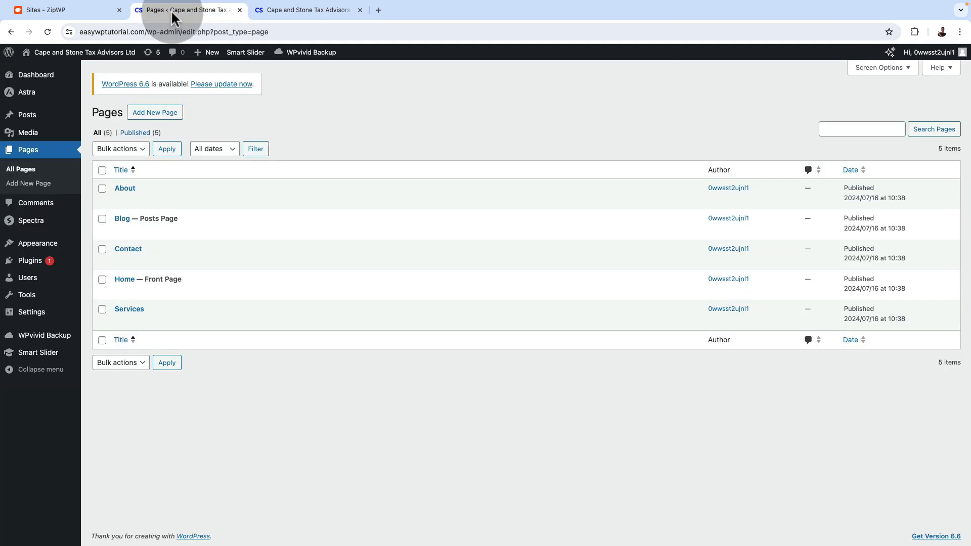
left_click(151, 117)
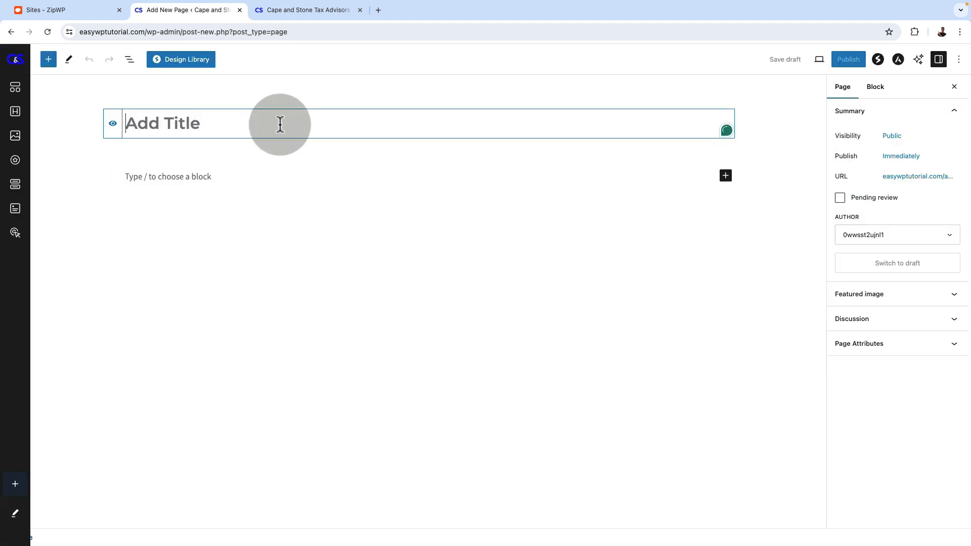
type("Privacy Policy")
left_click(231, 180)
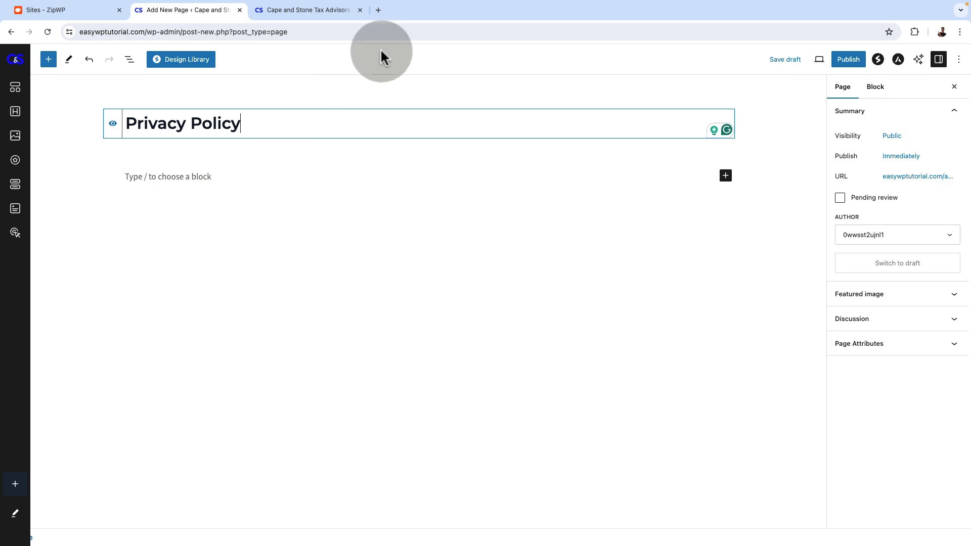
Search Google in a new tab for "privacy policy generator"
left_click(378, 10)
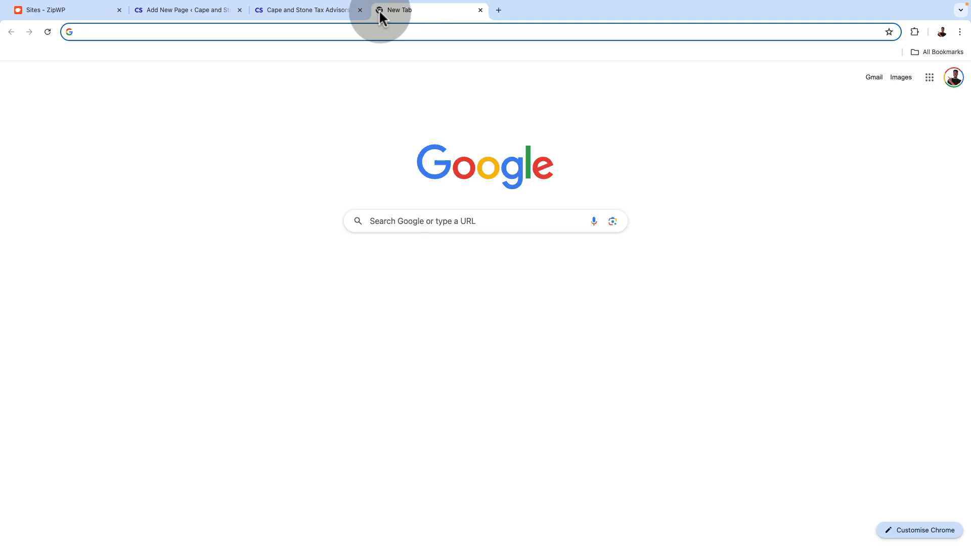
type("privacy")
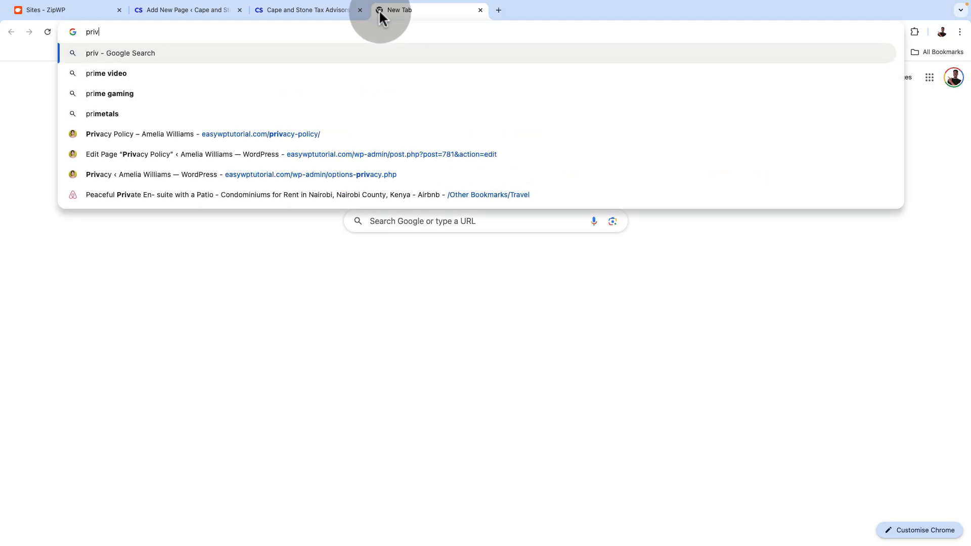
key("Down")
key("Down")
key("Down")
key("Down")
key("Return")
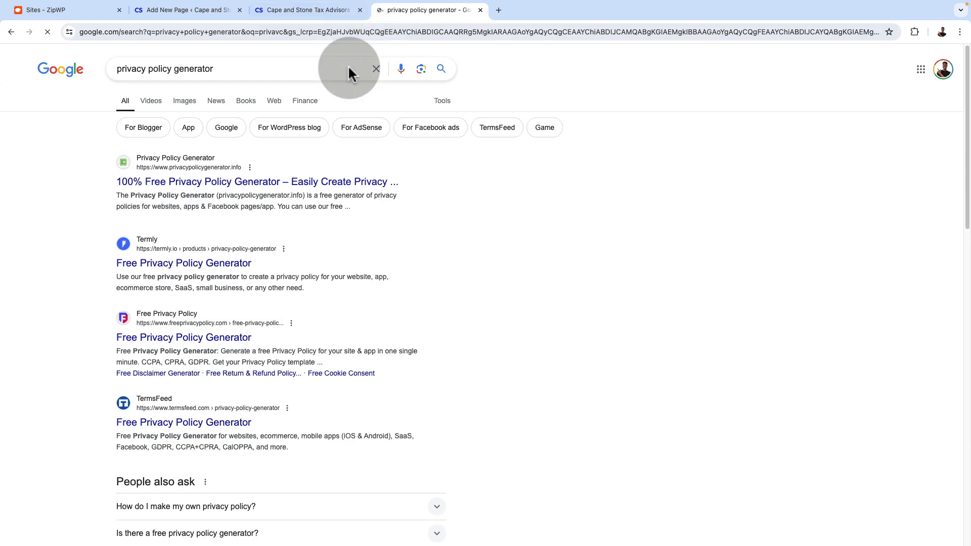
Look through the privacy policy generator search results and the ChatGPT privacy policy draft
scroll(516, 447, "down", 4)
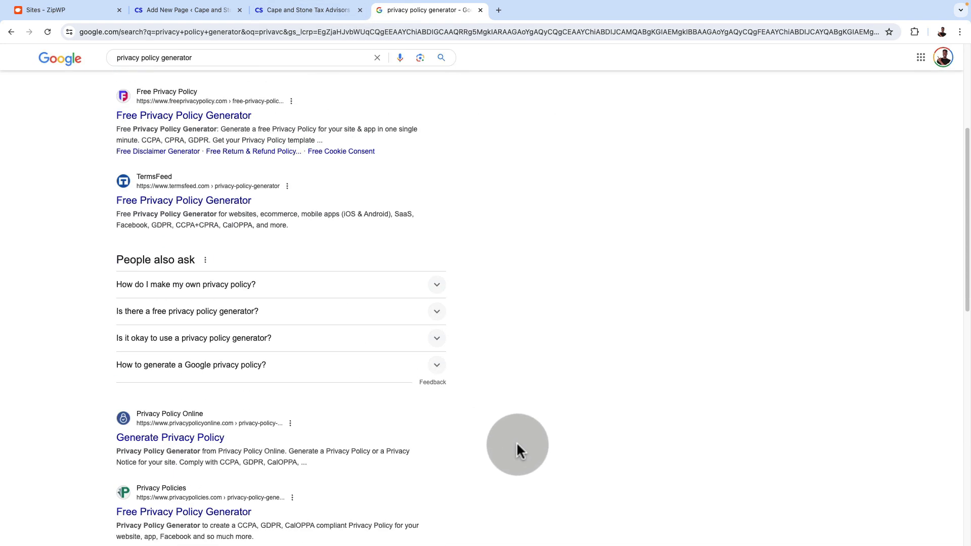
scroll(516, 446, "up", 4)
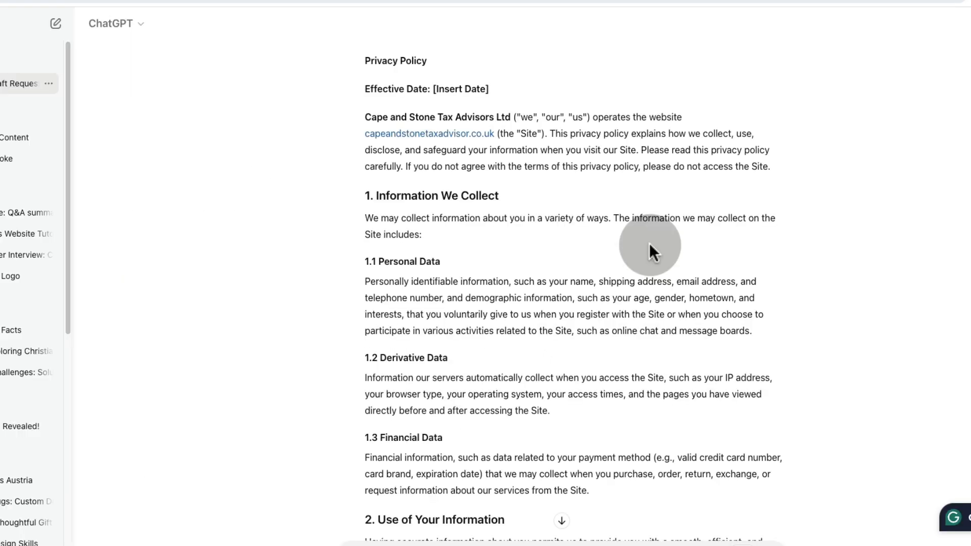
scroll(648, 243, "up", 1)
scroll(648, 248, "down", 1)
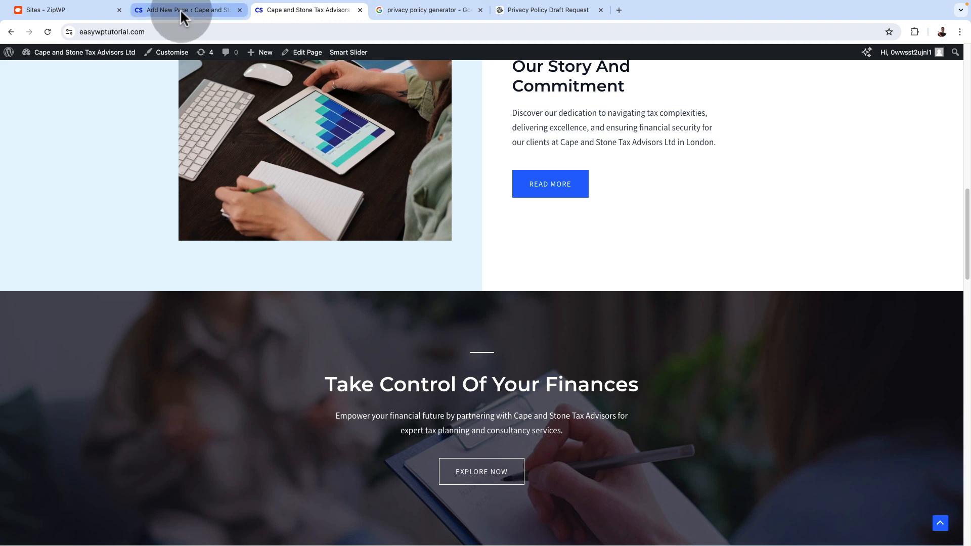
Paste the ChatGPT privacy policy draft into the body of the WordPress Privacy Policy page
left_click(180, 9)
left_click(174, 177)
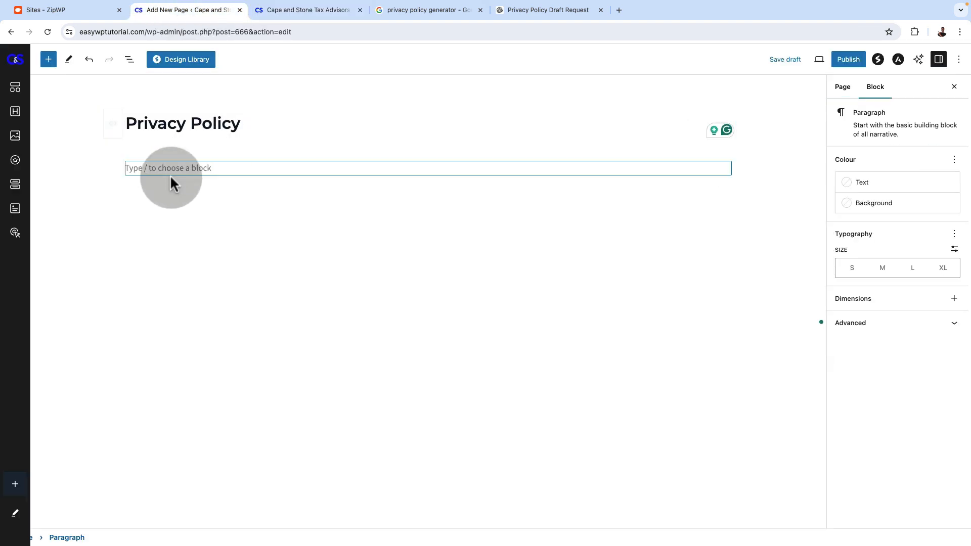
key("ctrl+v")
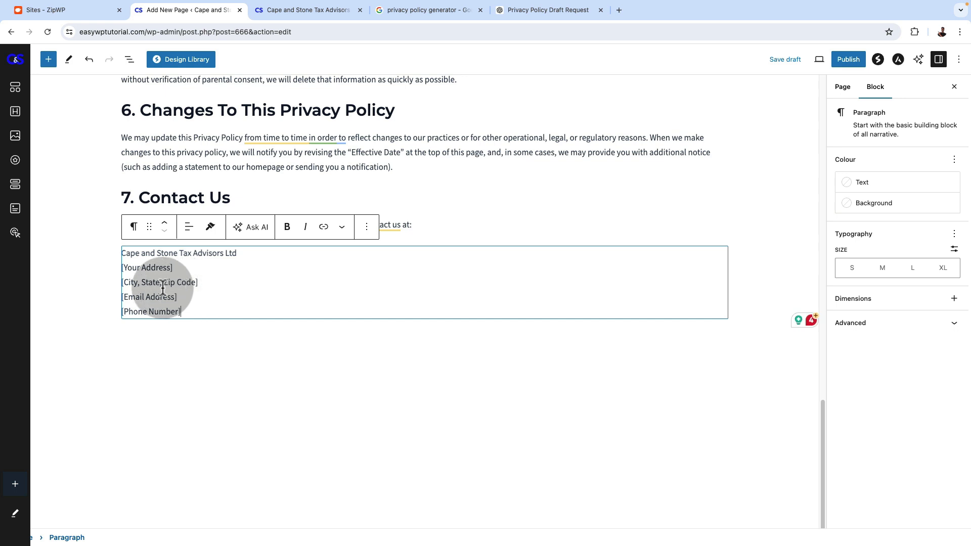
Review the pasted policy text, checking the placeholders for the contact address and the effective date
left_click_drag(124, 268, 162, 267)
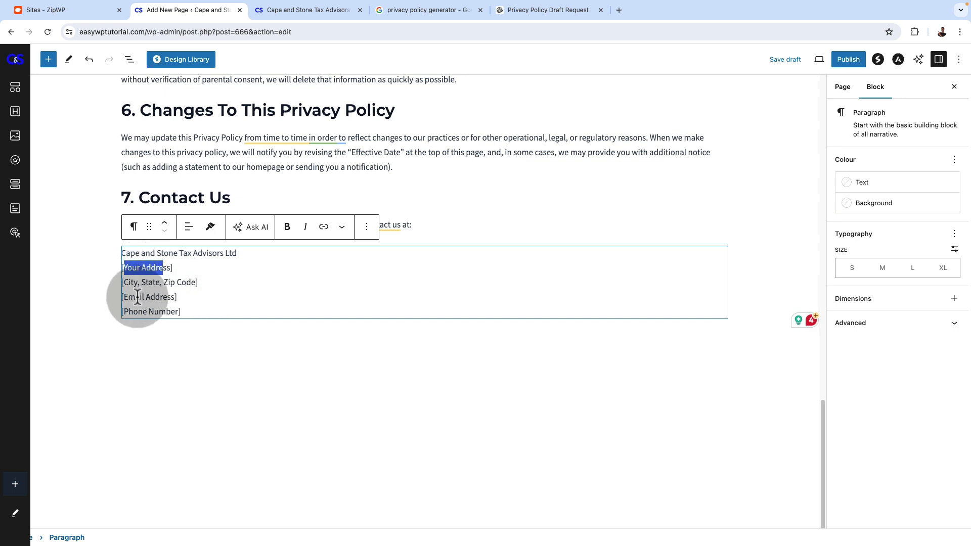
scroll(223, 313, "up", 10)
scroll(224, 314, "up", 15)
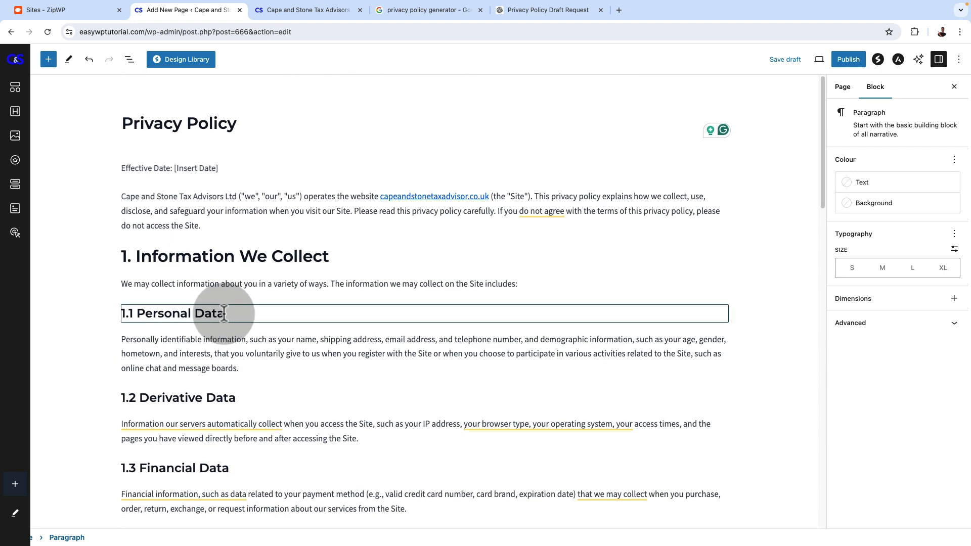
left_click(178, 168)
left_click_drag(178, 169, 214, 168)
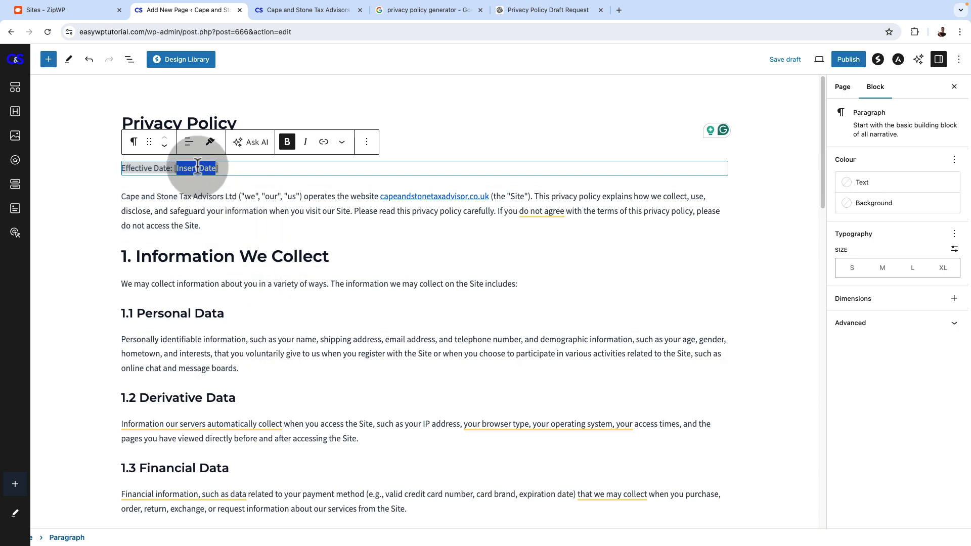
left_click(191, 169)
scroll(368, 352, "down", 5)
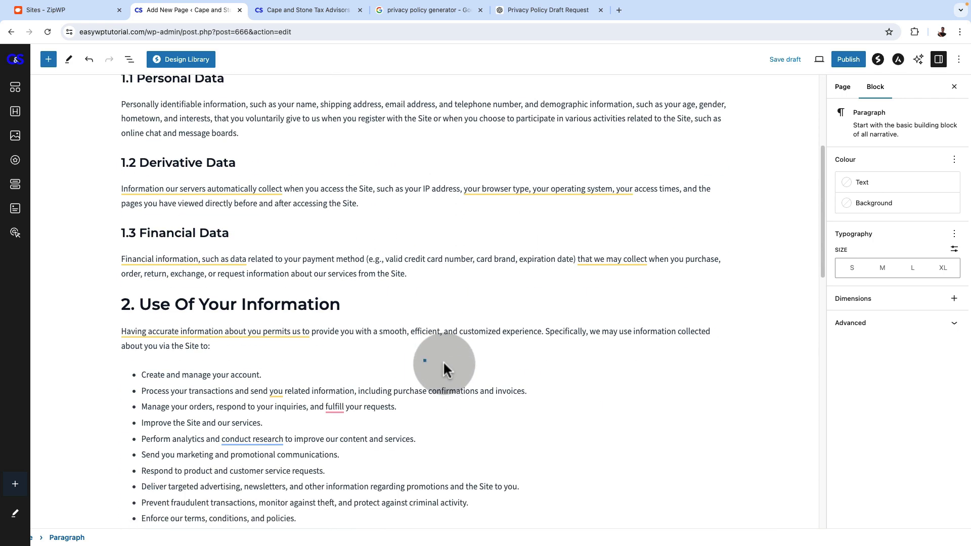
scroll(443, 360, "down", 5)
scroll(441, 360, "down", 8)
scroll(440, 360, "up", 15)
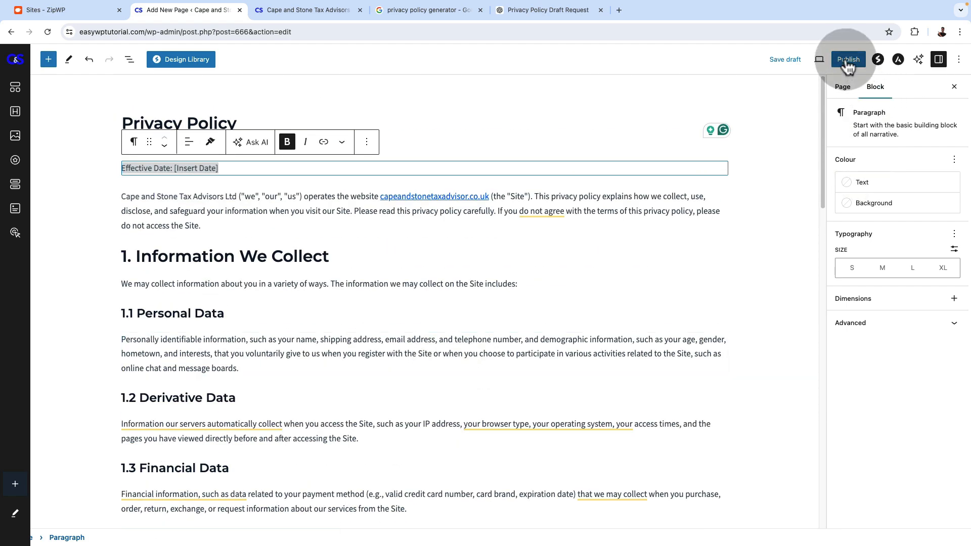
Publish the Privacy Policy page and view it on the live site
left_click(847, 60)
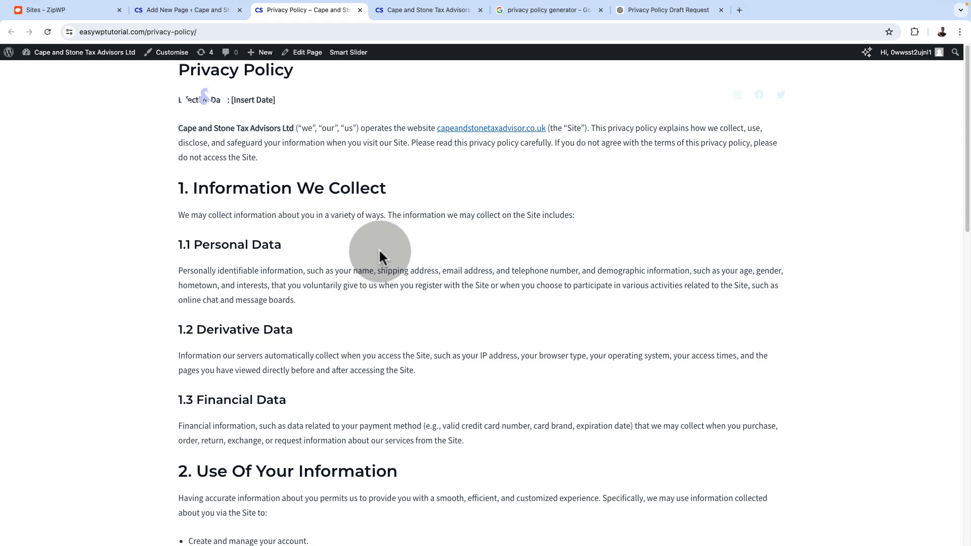
scroll(373, 247, "down", 8)
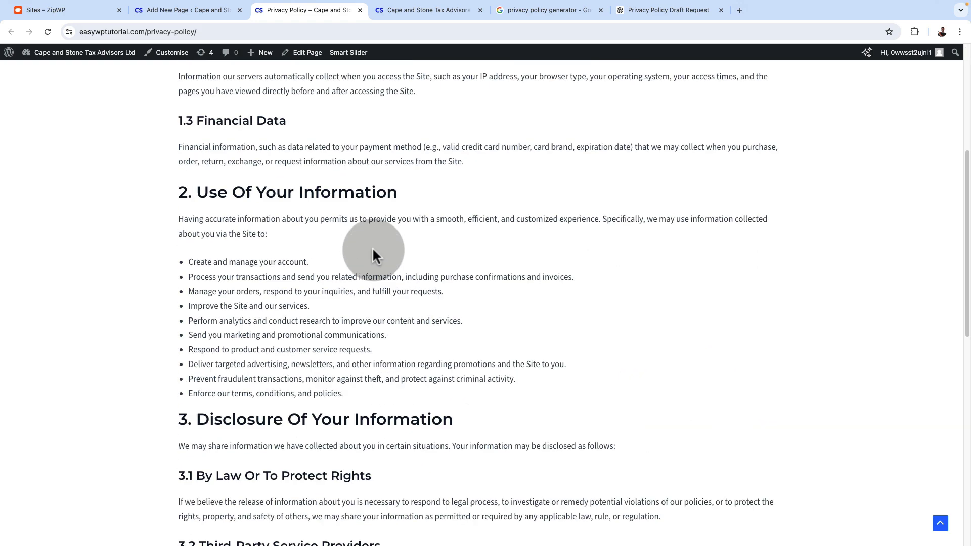
scroll(371, 247, "up", 8)
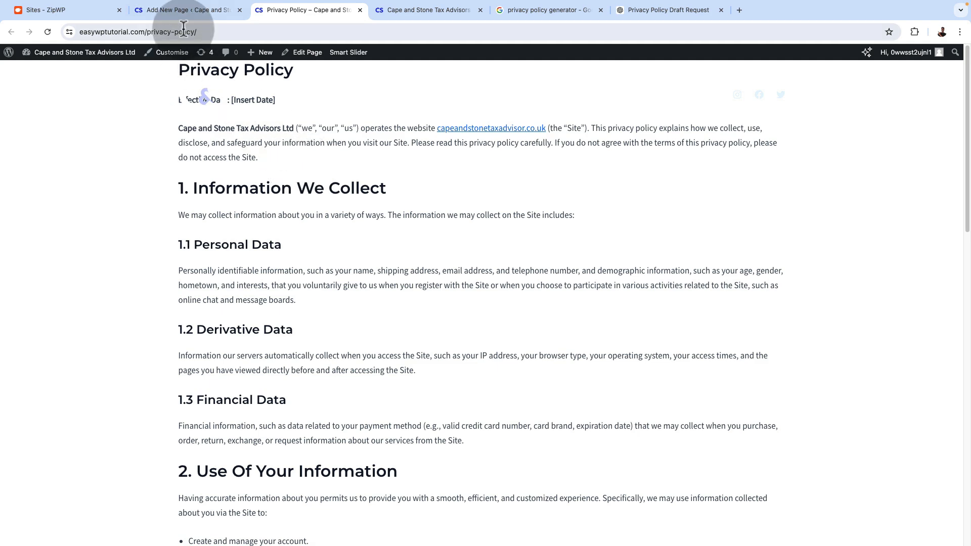
Set the page's Transparent Header to Disabled in the Astra advanced settings and update the page
left_click(184, 10)
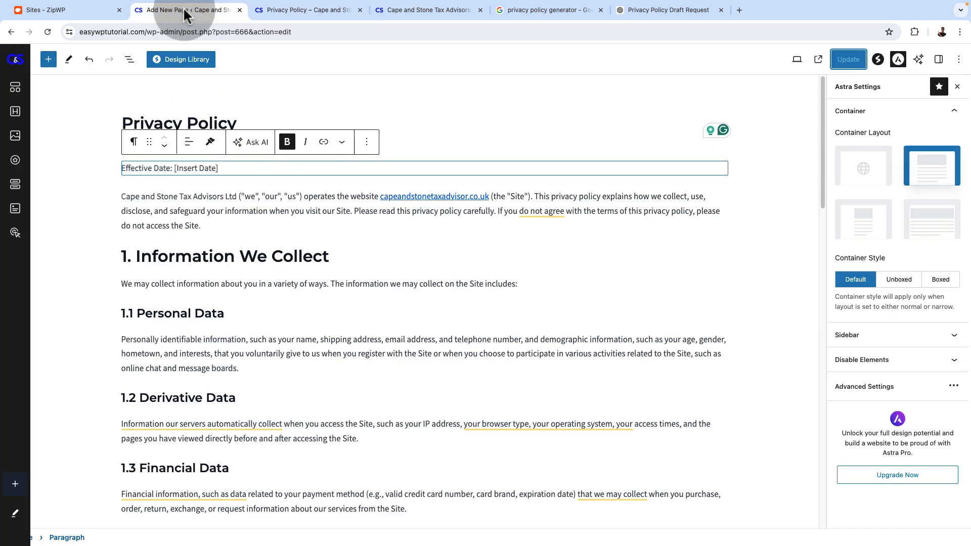
left_click(303, 210)
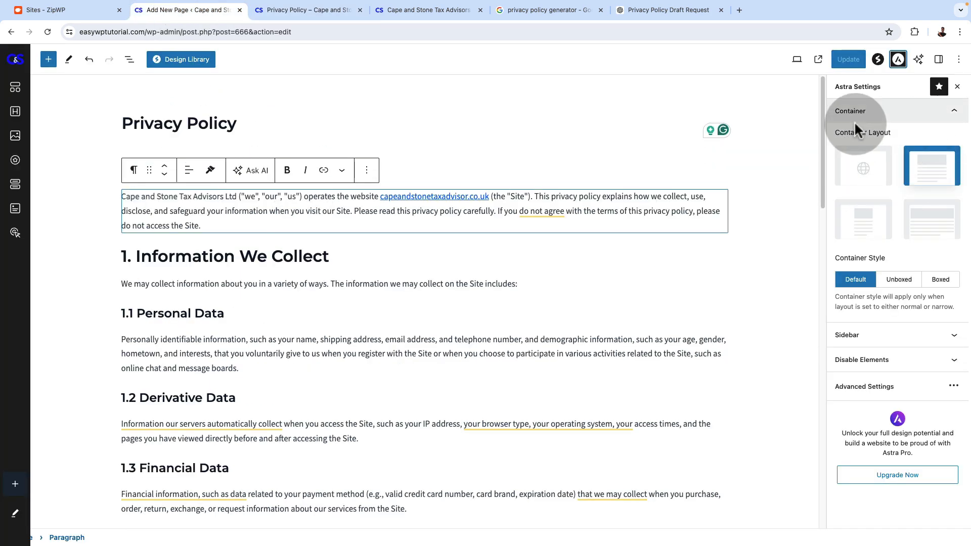
left_click(853, 220)
left_click(929, 225)
left_click(931, 165)
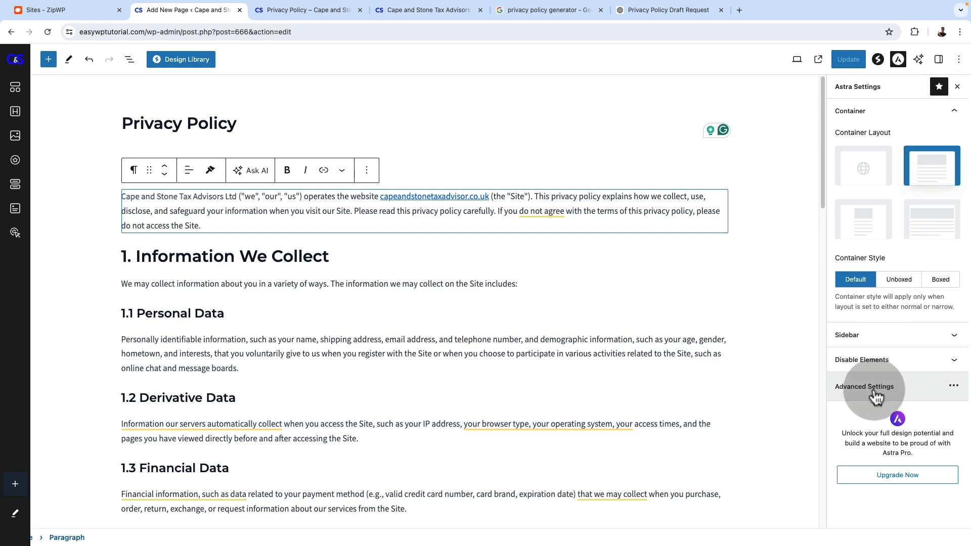
left_click(953, 386)
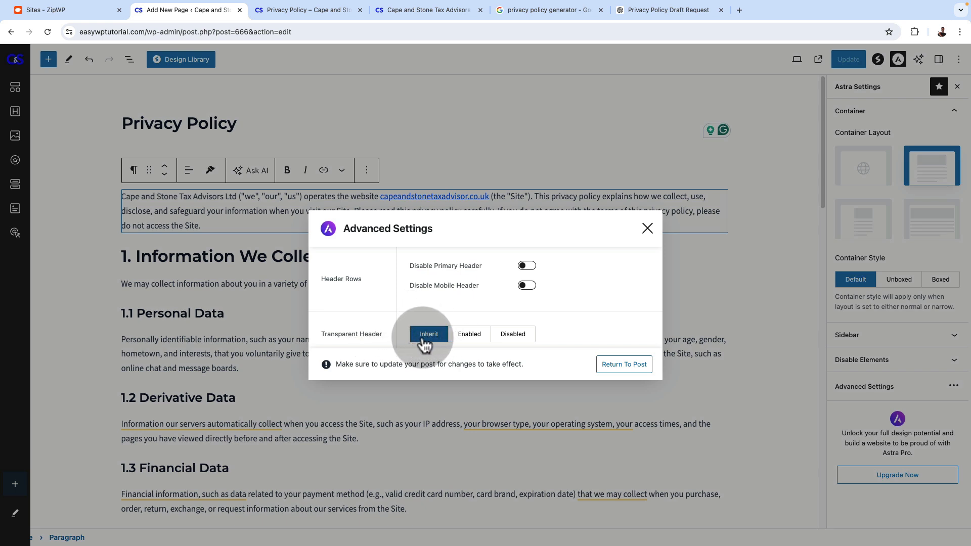
left_click(517, 339)
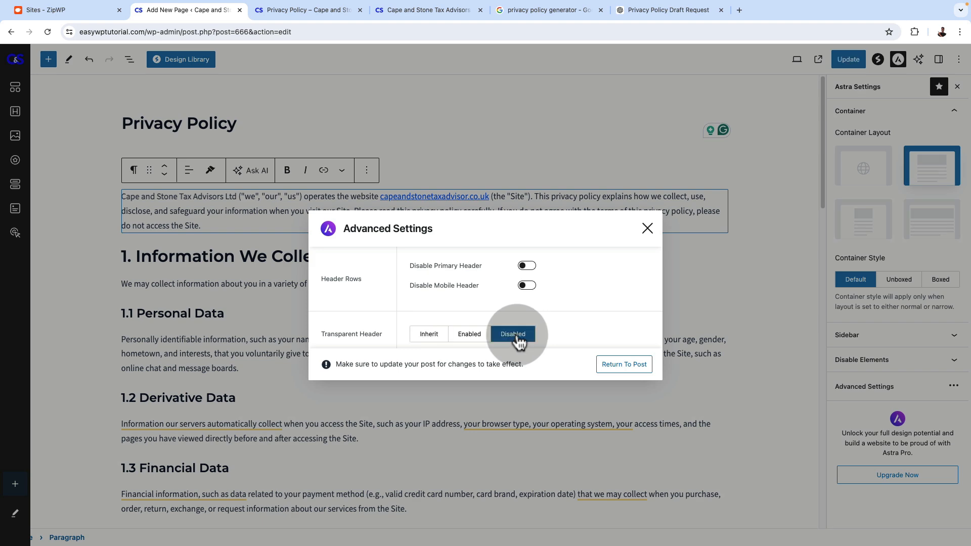
left_click(640, 365)
left_click(842, 60)
Check the header and opening content of the live Privacy Policy page
left_click(309, 11)
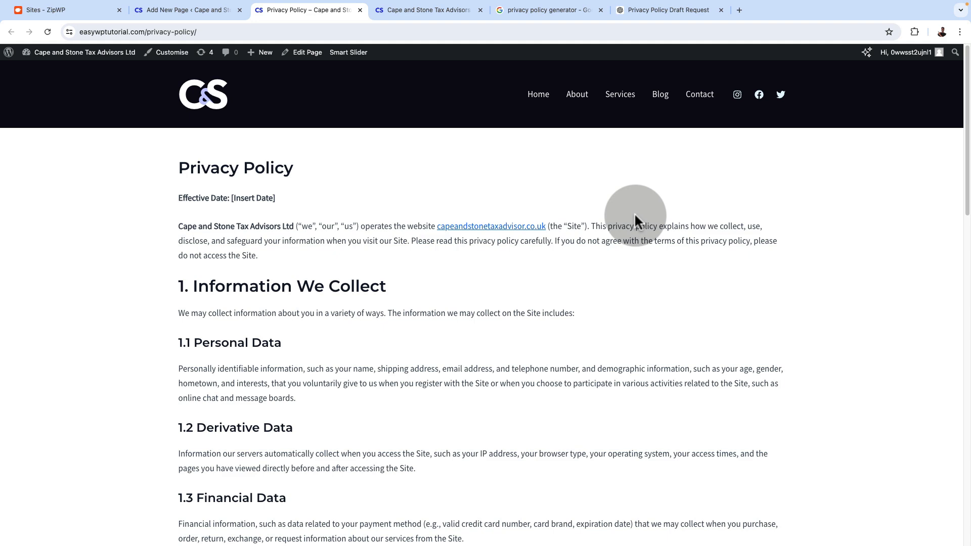
scroll(634, 218, "down", 8)
scroll(635, 218, "up", 8)
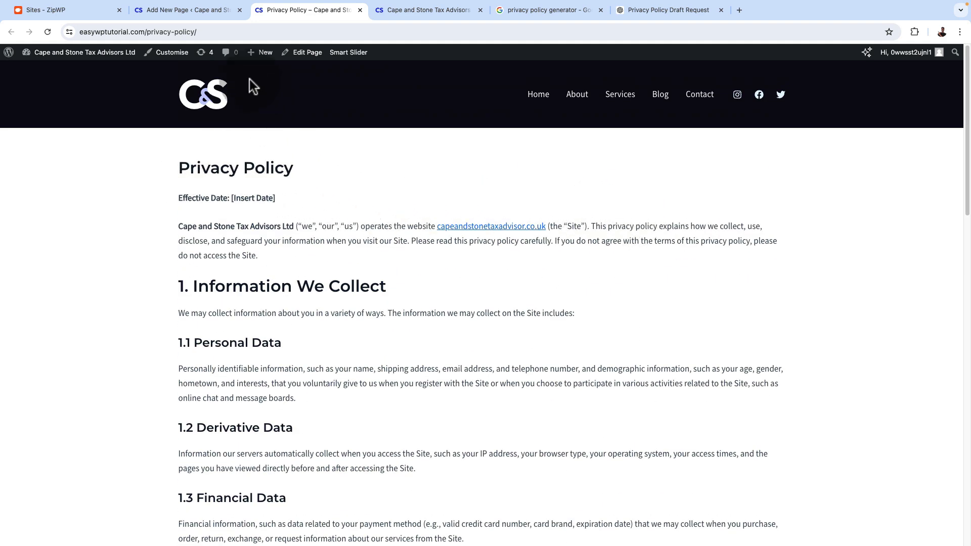
Hide the Privacy Policy page's title, update the page and reload its live version
left_click(188, 11)
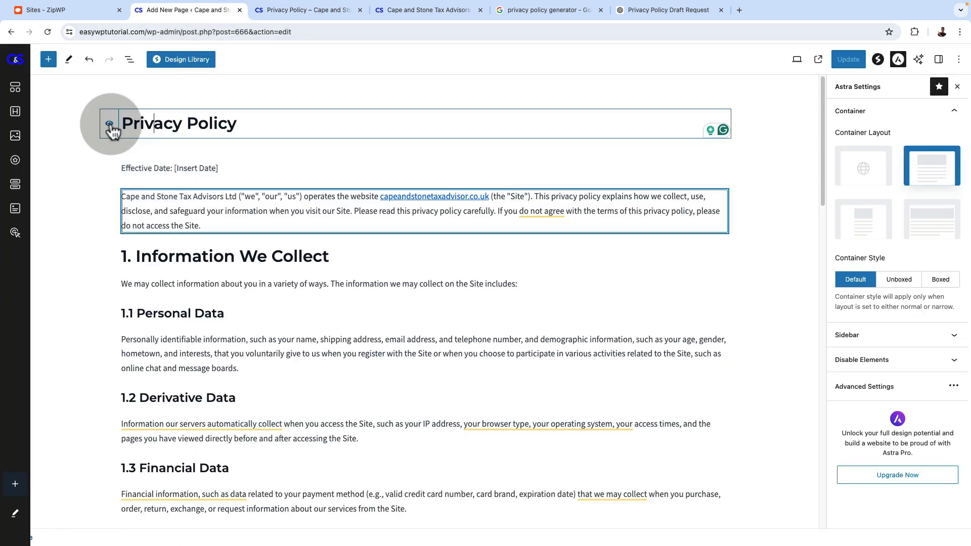
left_click(110, 123)
left_click(847, 59)
left_click(298, 11)
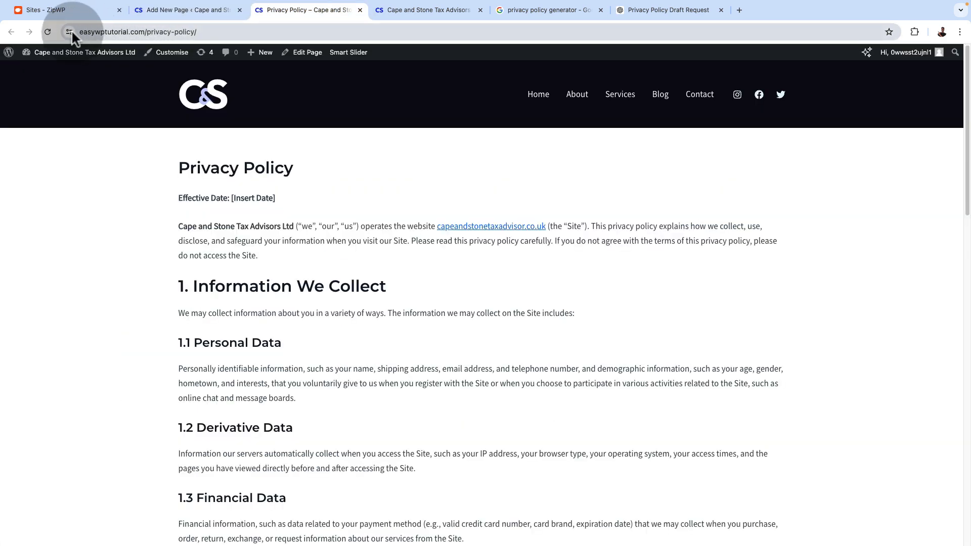
left_click(47, 31)
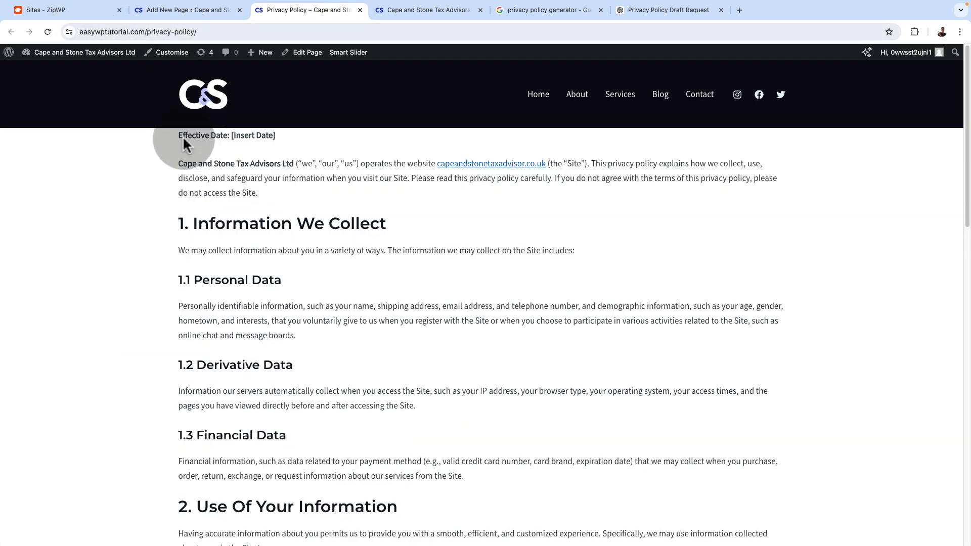
Make the Privacy Policy page's title visible again, update the page and reload its live version
left_click(175, 13)
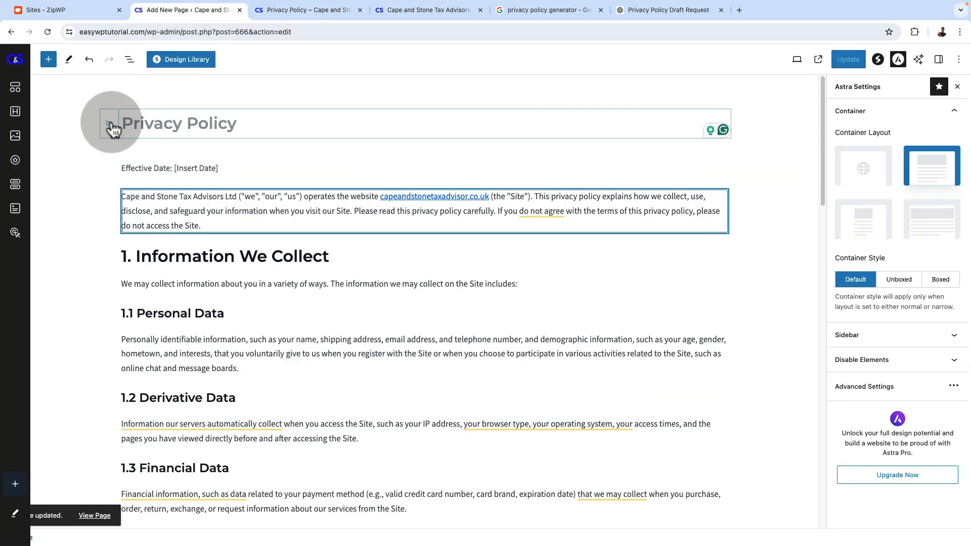
left_click(111, 125)
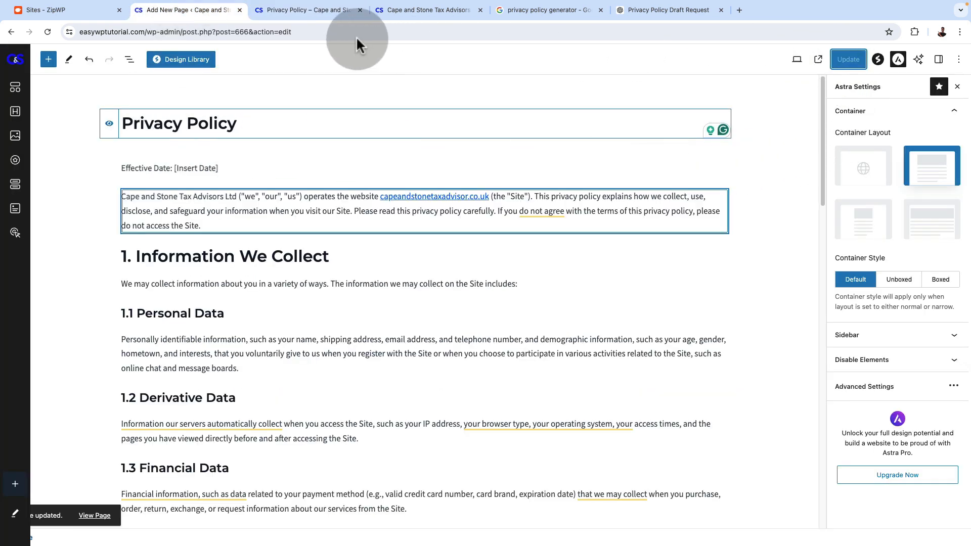
left_click(317, 12)
left_click(44, 32)
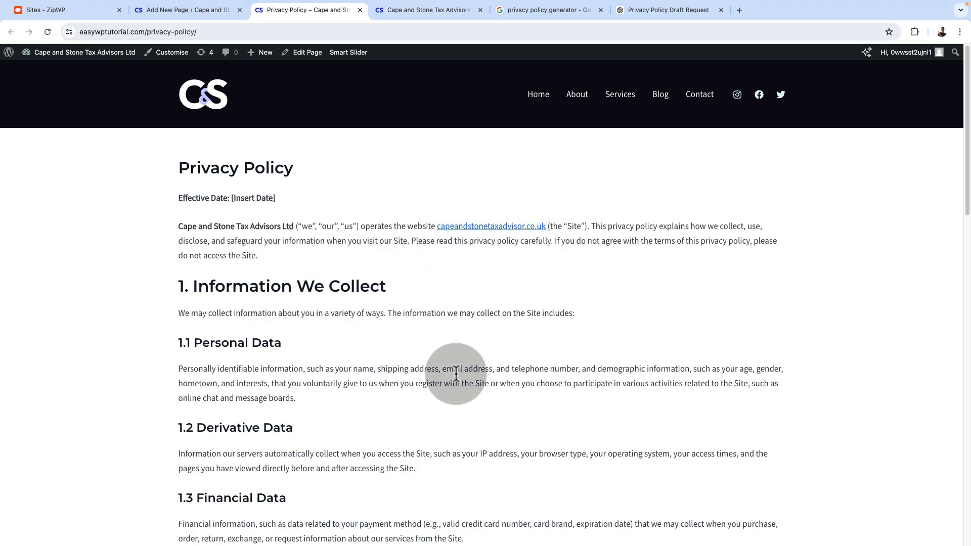
Review the live Privacy Policy page down to the contact details and the footer menu
scroll(452, 379, "down", 20)
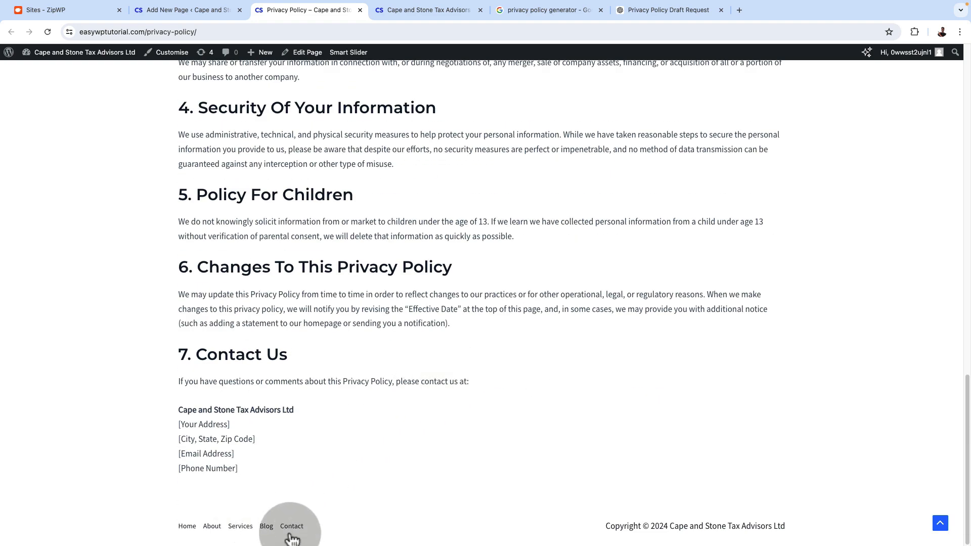
scroll(559, 470, "up", 15)
scroll(559, 469, "up", 8)
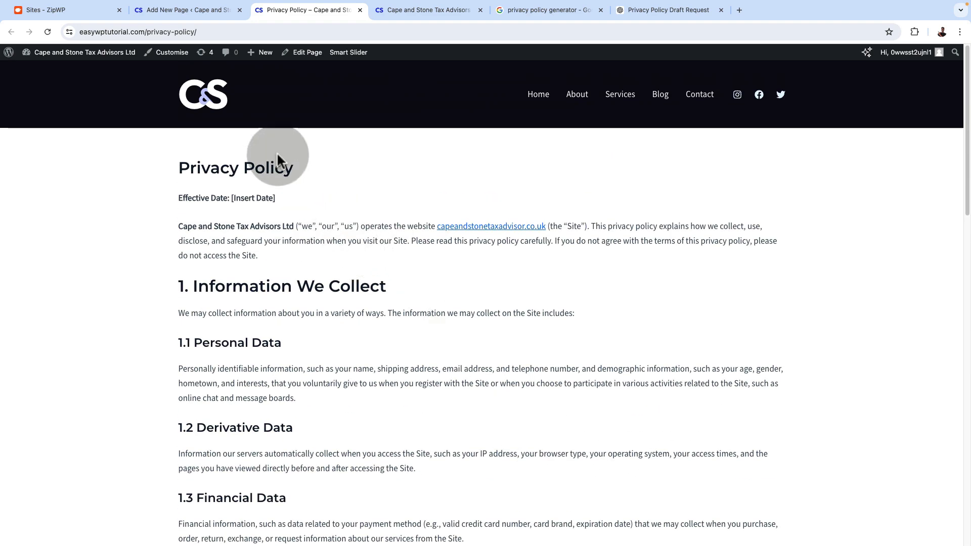
Create a new WordPress navigation menu named "Footer Menu" and assign it to the Footer Menu display location
left_click(199, 11)
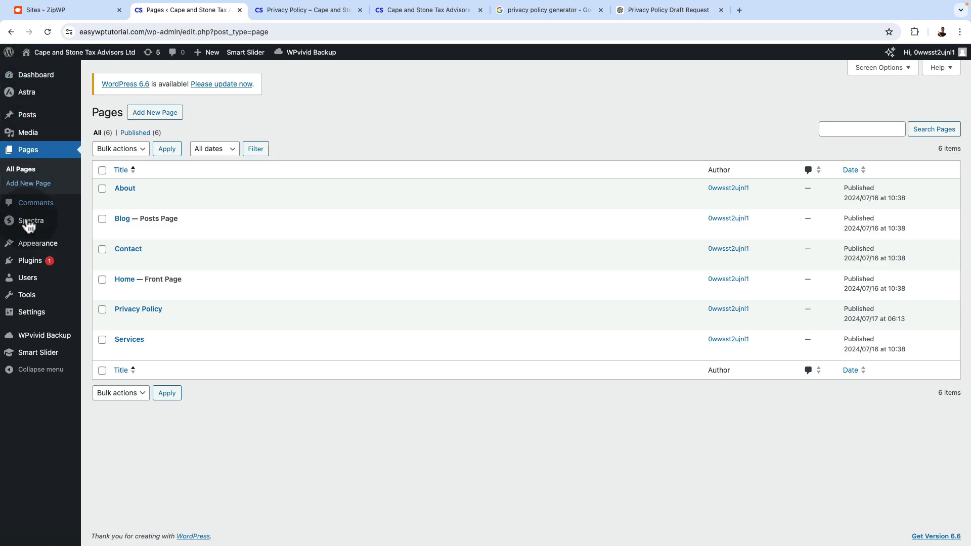
mouse_move(29, 248)
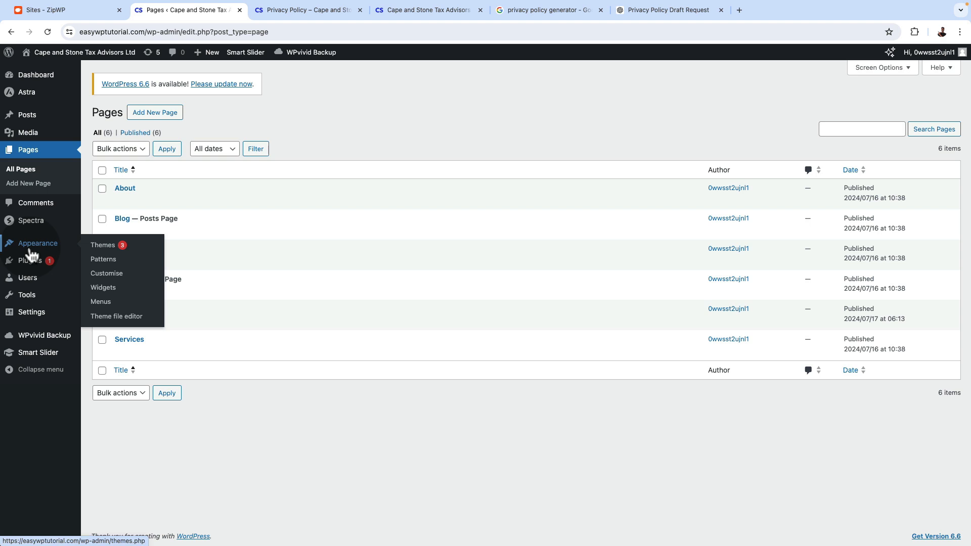
left_click(101, 302)
scroll(617, 304, "down", 1)
scroll(615, 299, "down", 1)
left_click(208, 150)
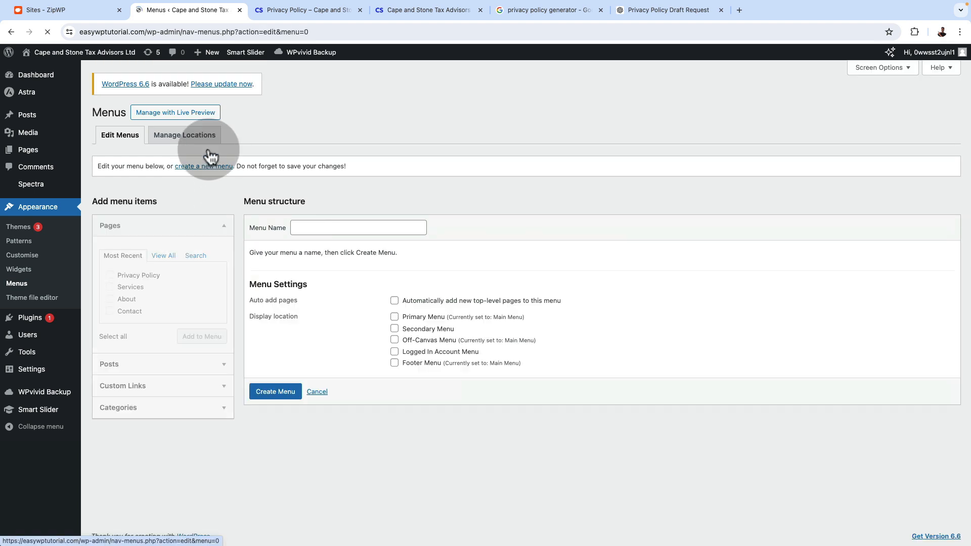
left_click(317, 225)
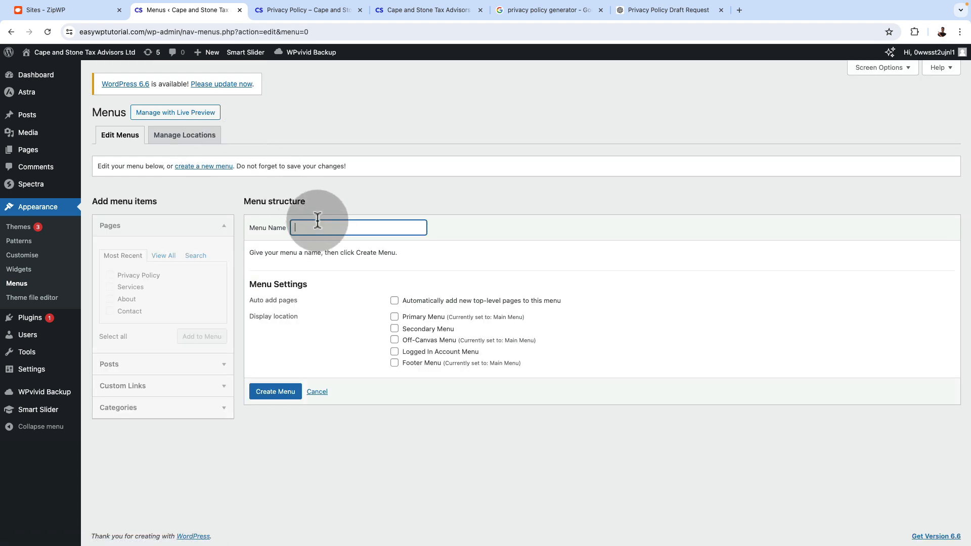
type("Menu")
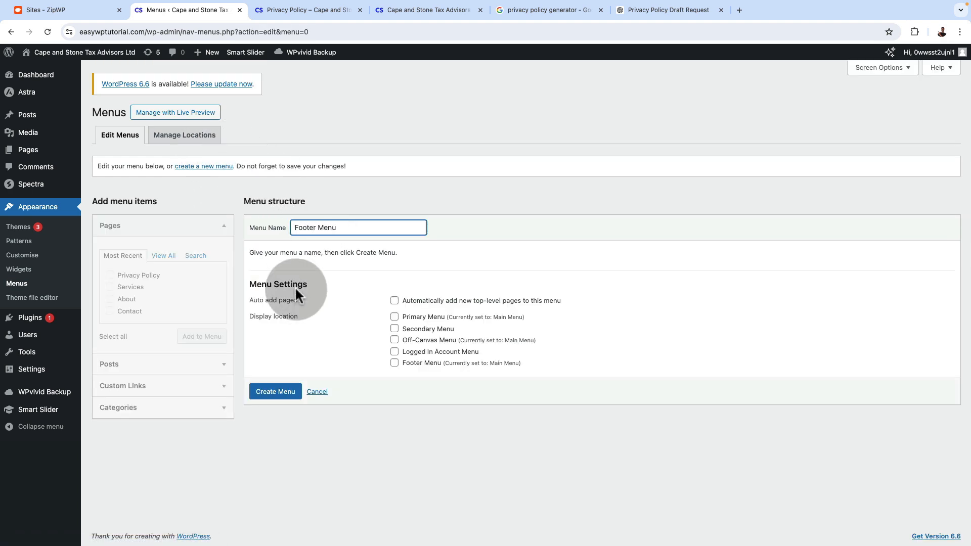
left_click(278, 397)
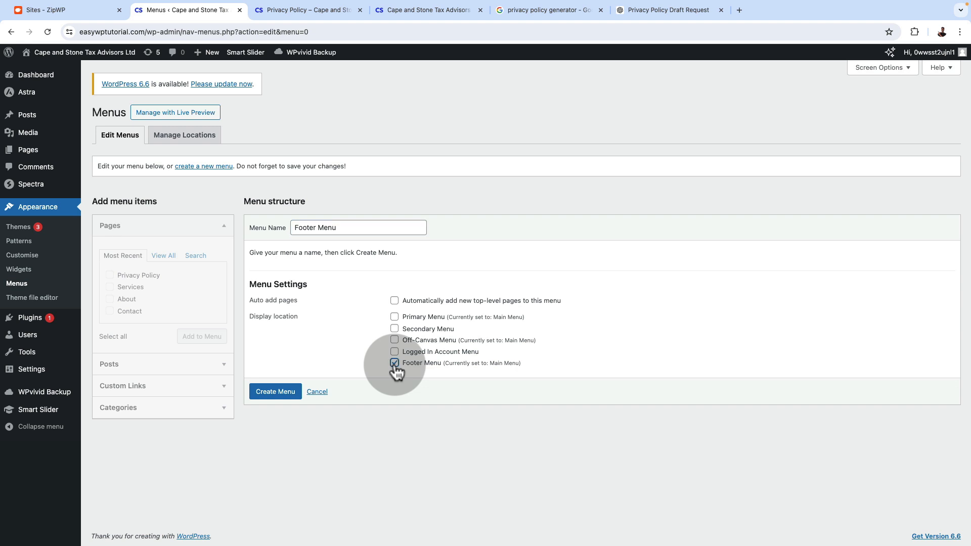
left_click(275, 394)
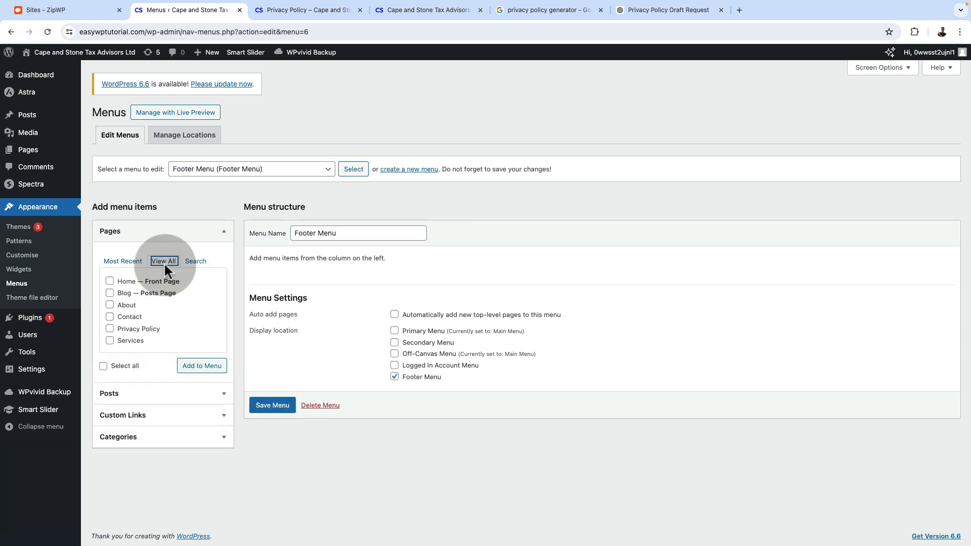
Add the Privacy Policy, About and Contact pages to the Footer Menu and save the menu
left_click(169, 260)
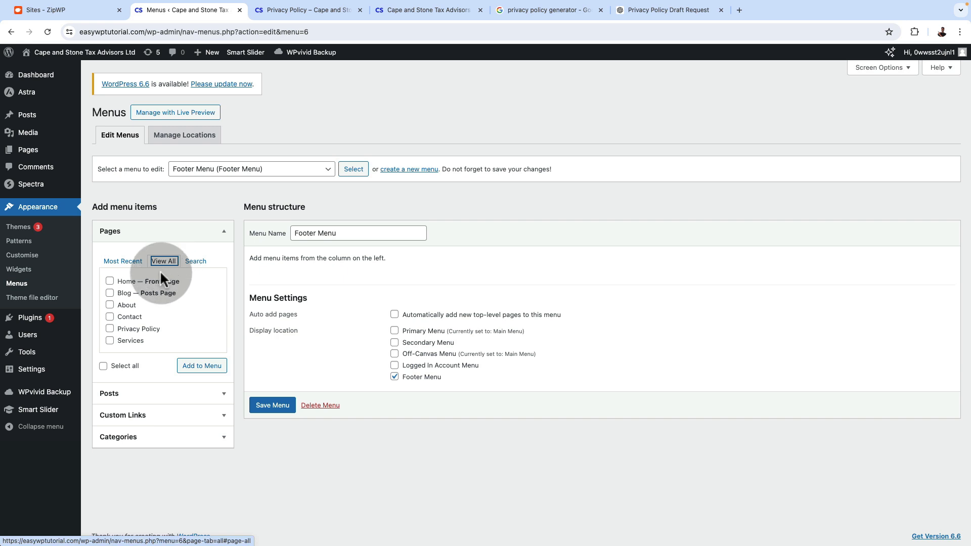
left_click(109, 329)
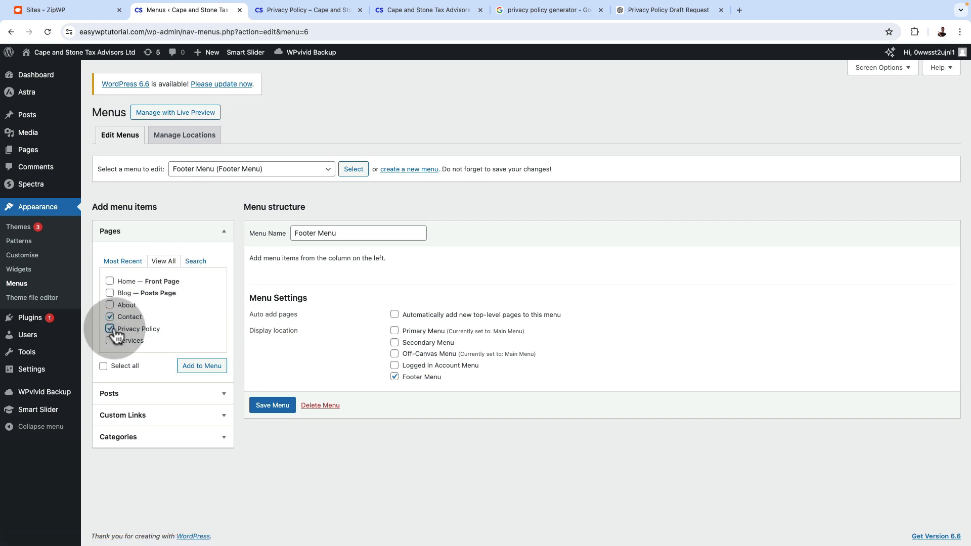
left_click(110, 315)
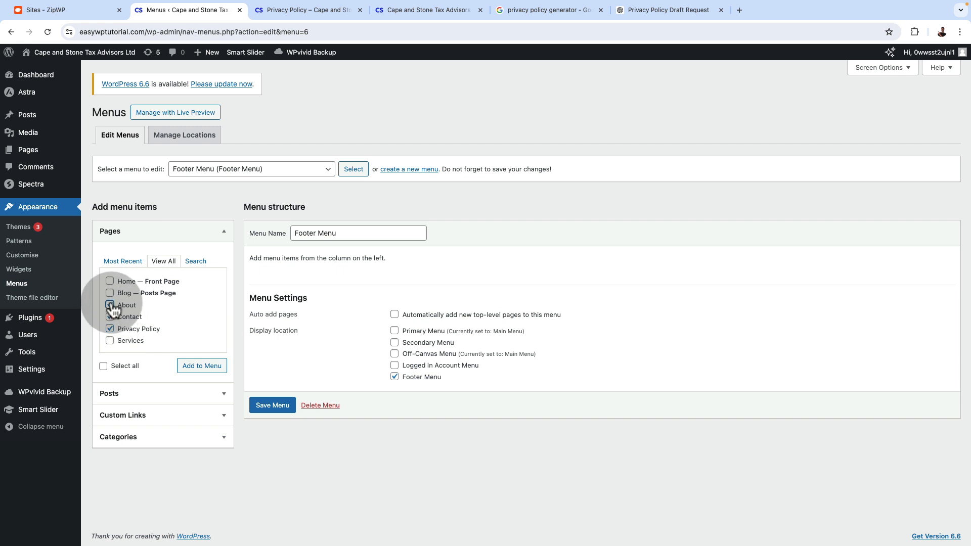
left_click(201, 365)
left_click_drag(308, 355, 377, 306)
scroll(540, 328, "down", 2)
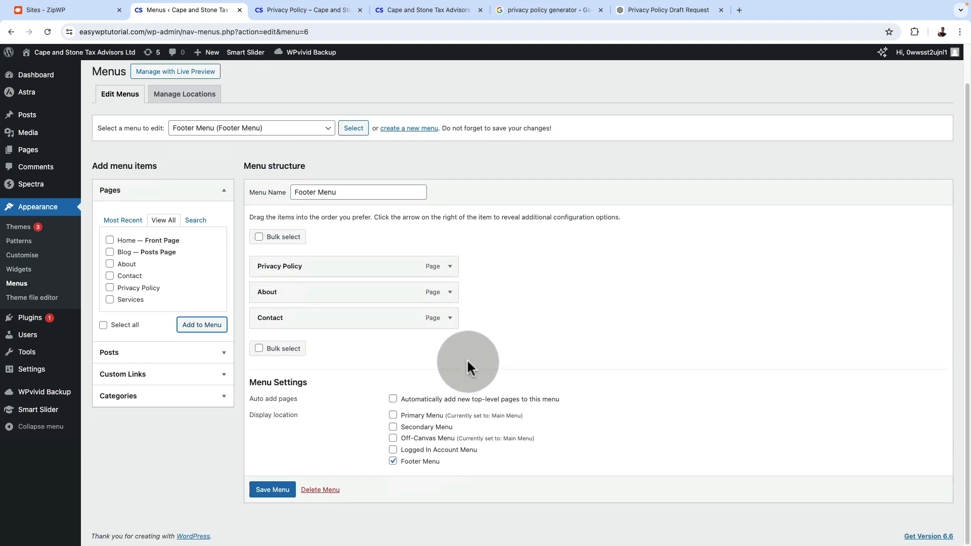
left_click(273, 490)
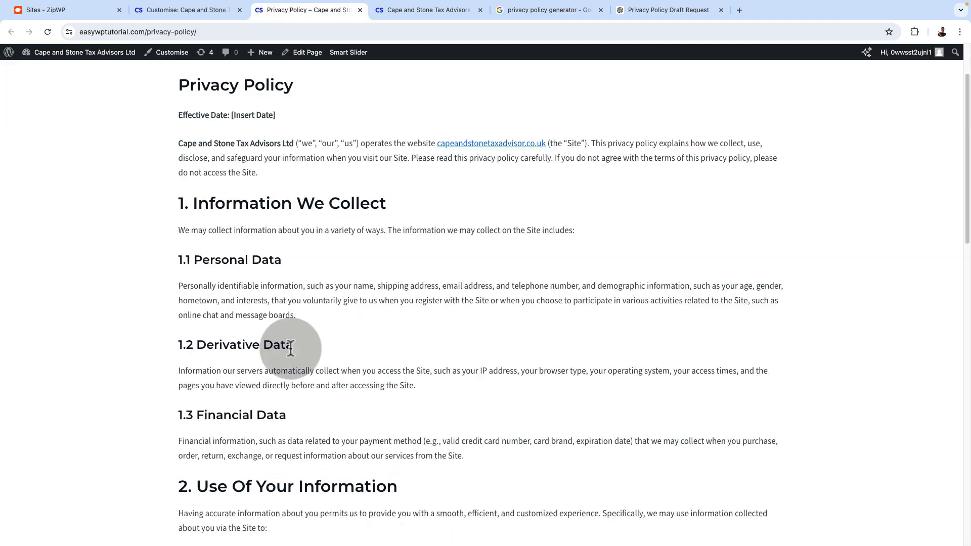
Check the footer menu on the live home page and follow its About and Privacy Policy links
scroll(289, 347, "down", 10)
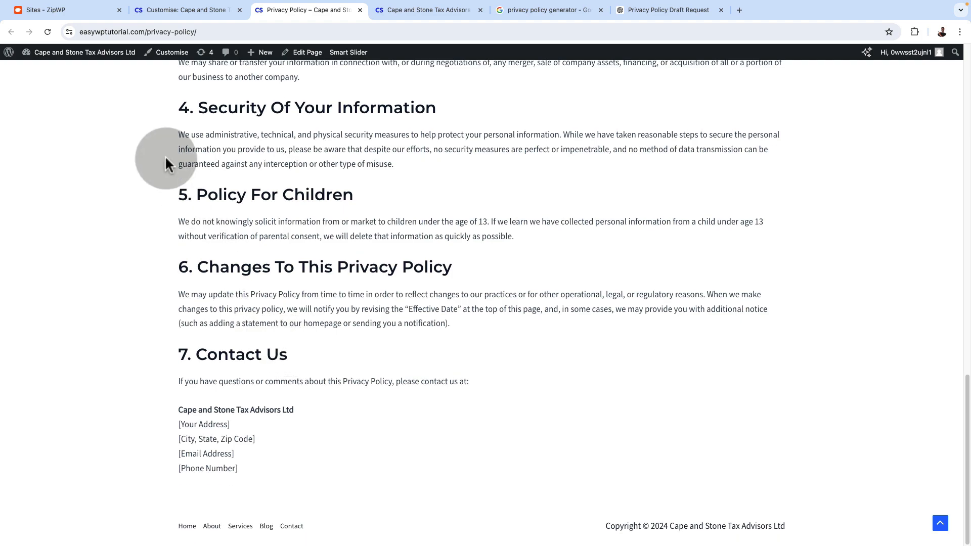
scroll(193, 316, "up", 15)
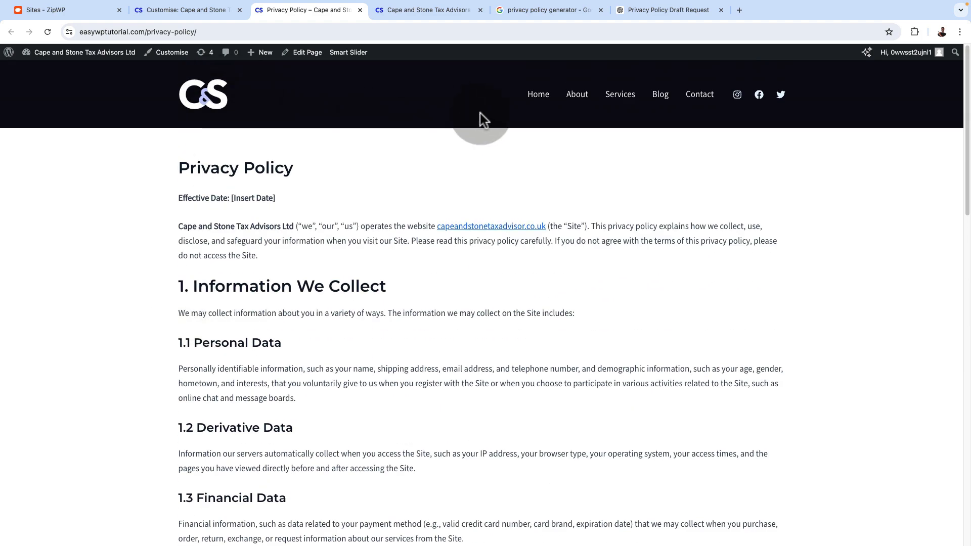
left_click(539, 95)
scroll(101, 361, "down", 10)
scroll(113, 367, "down", 15)
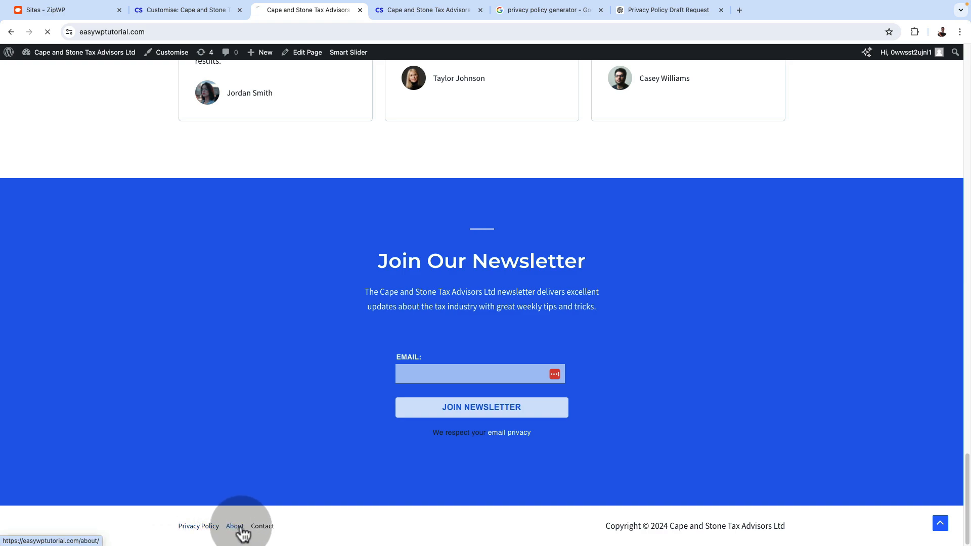
scroll(243, 534, "down", 10)
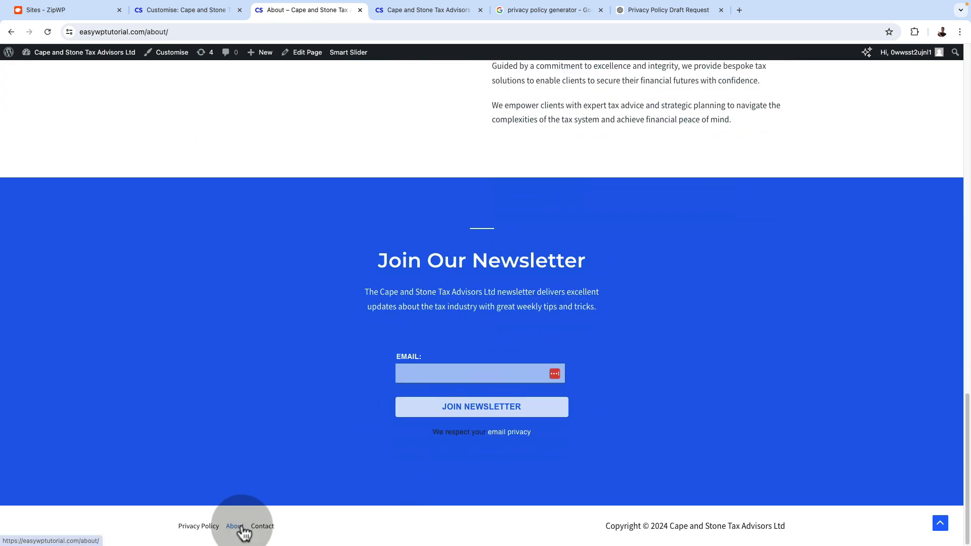
left_click(202, 528)
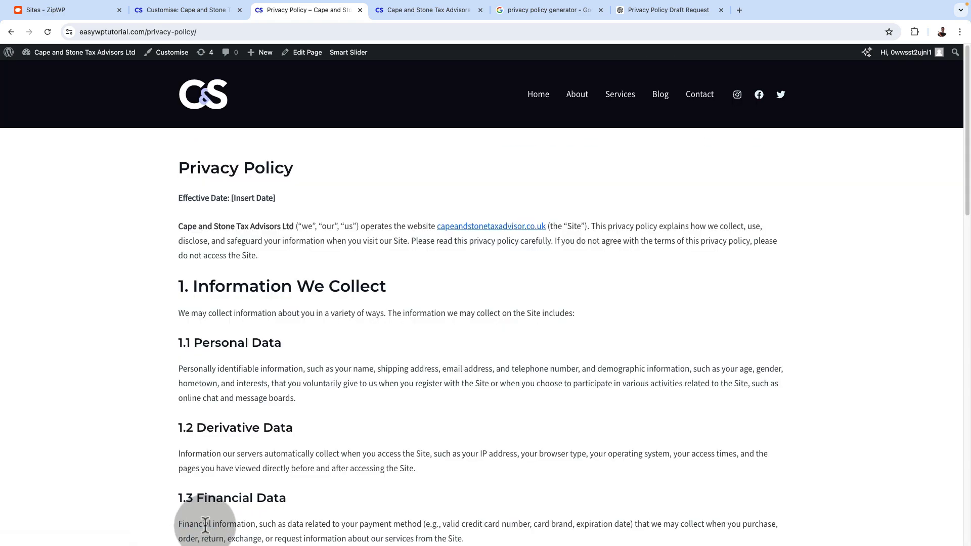
scroll(203, 525, "down", 20)
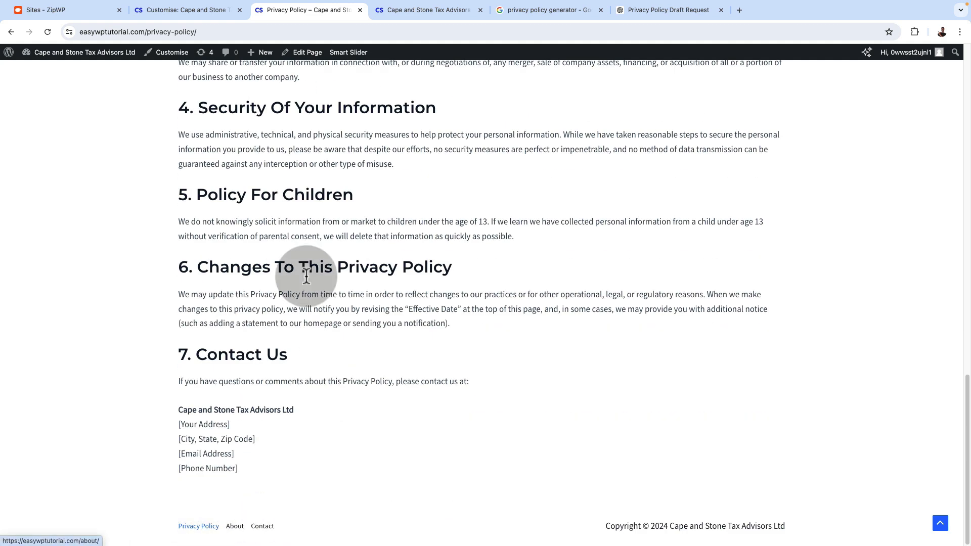
Open the Footer Menu element's menu configuration in the Customizer and check which menu is assigned to the Footer Menu location
left_click(159, 12)
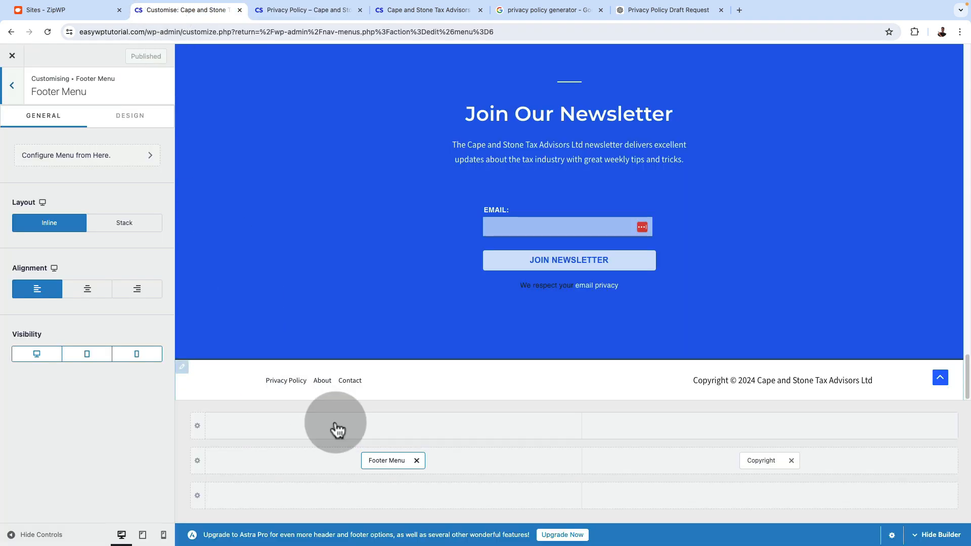
left_click(378, 460)
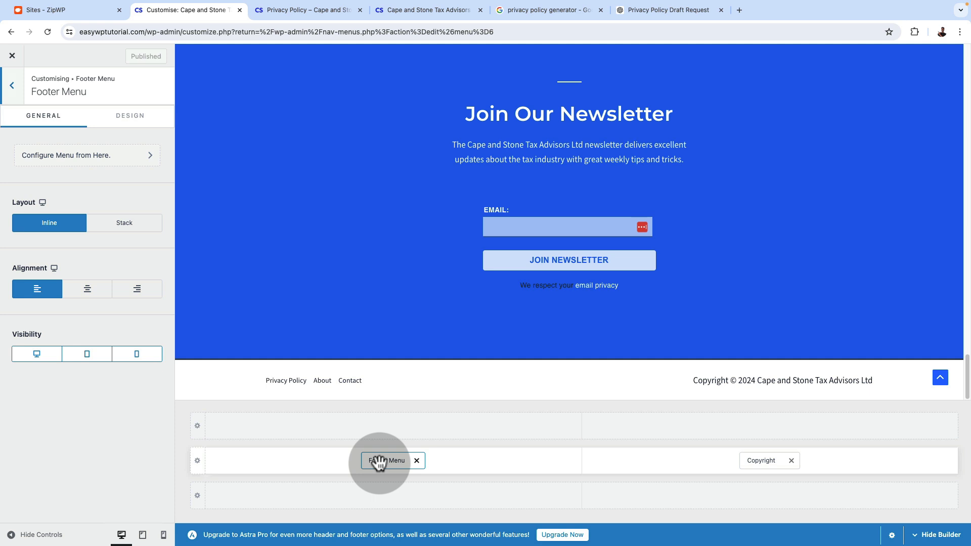
left_click(75, 159)
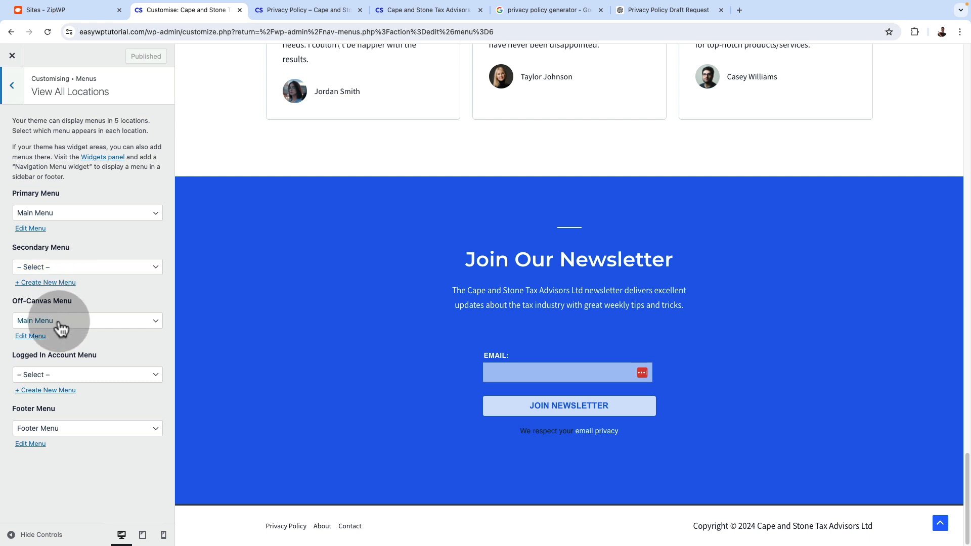
left_click(53, 429)
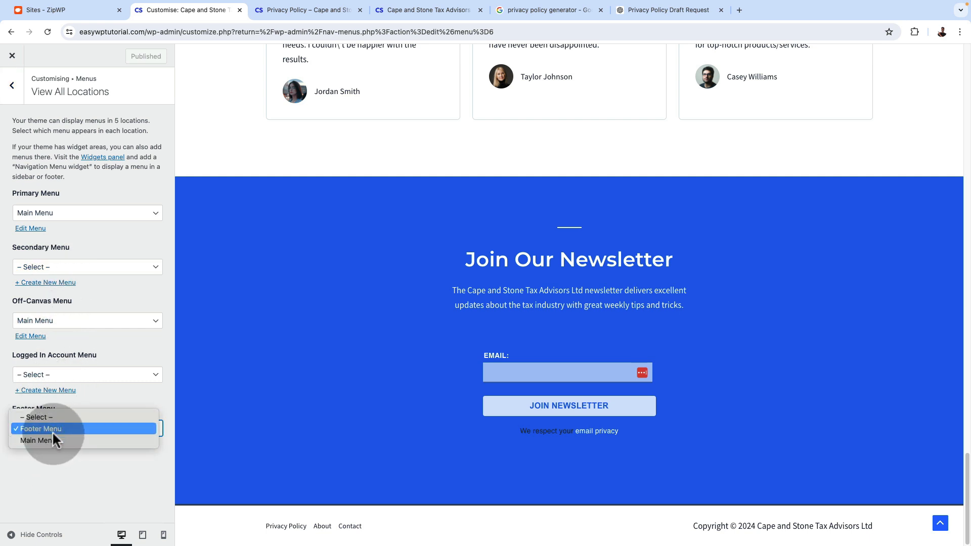
left_click(56, 468)
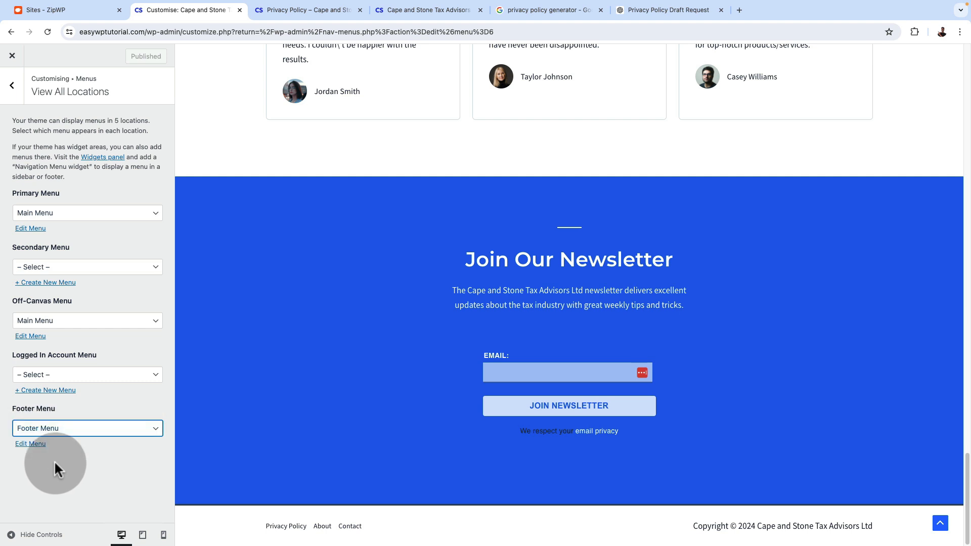
left_click(390, 388)
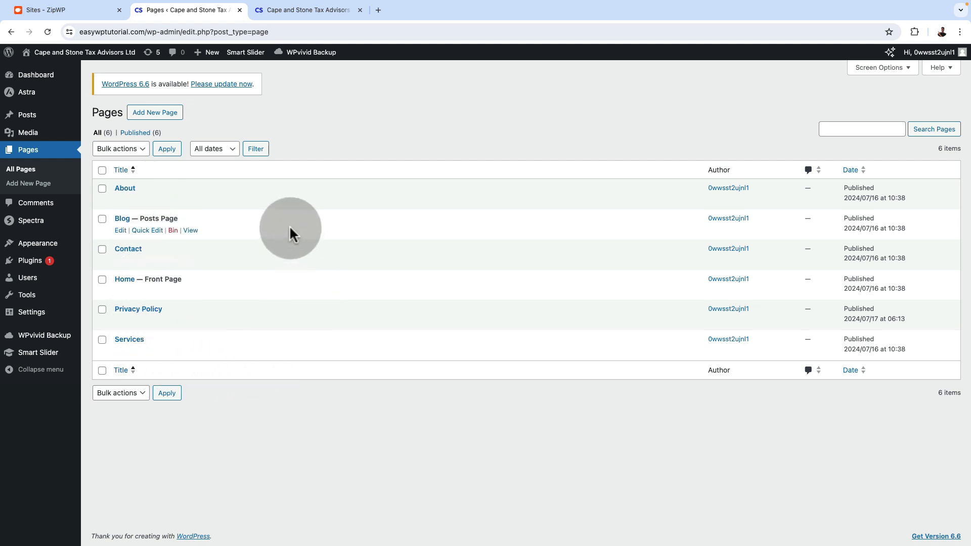
Open the live About page and review its sections down to the newsletter sign-up
key("ctrl+Tab")
left_click(581, 98)
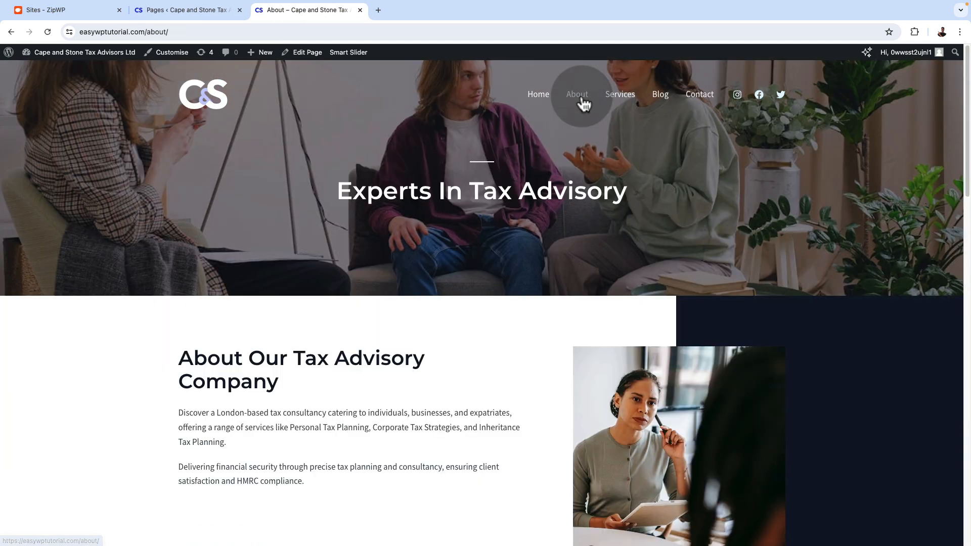
scroll(520, 268, "down", 5)
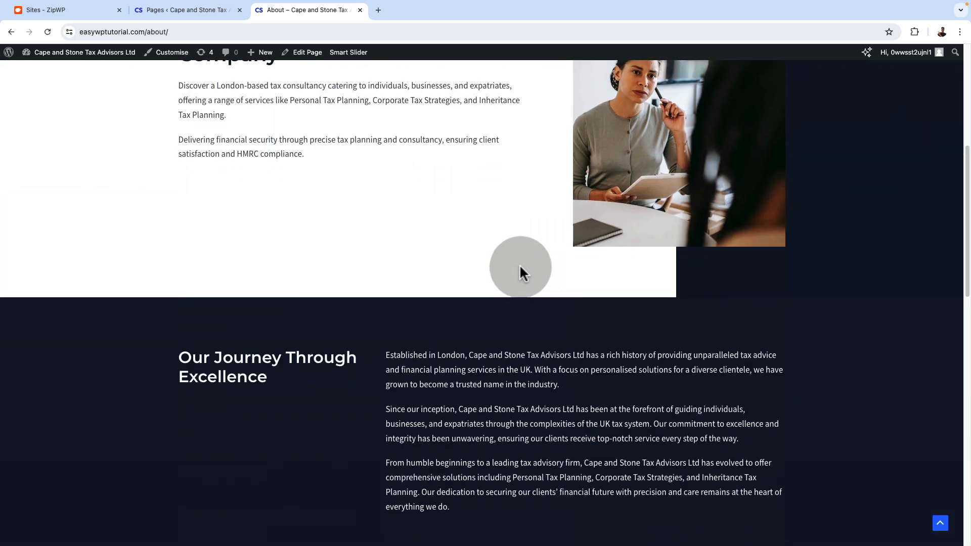
scroll(520, 266, "down", 10)
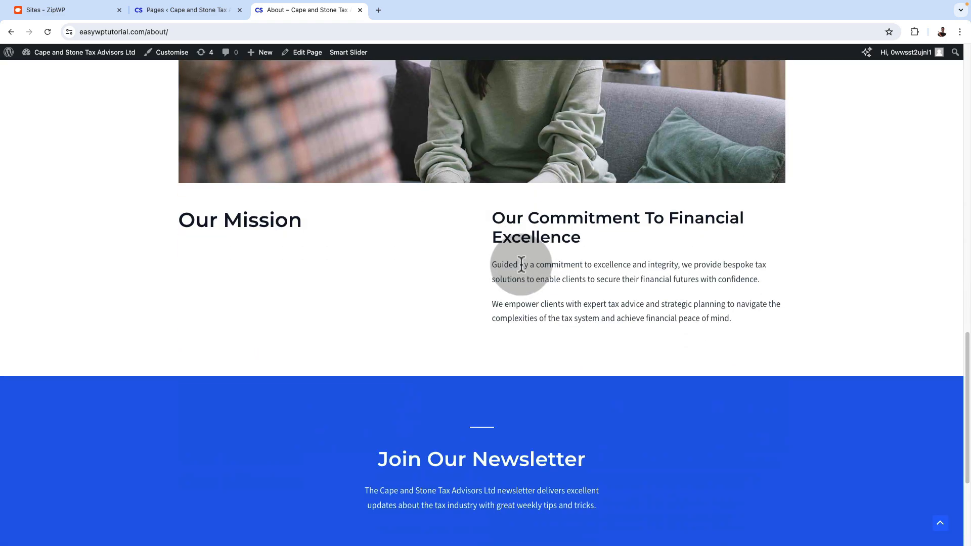
scroll(521, 265, "up", 15)
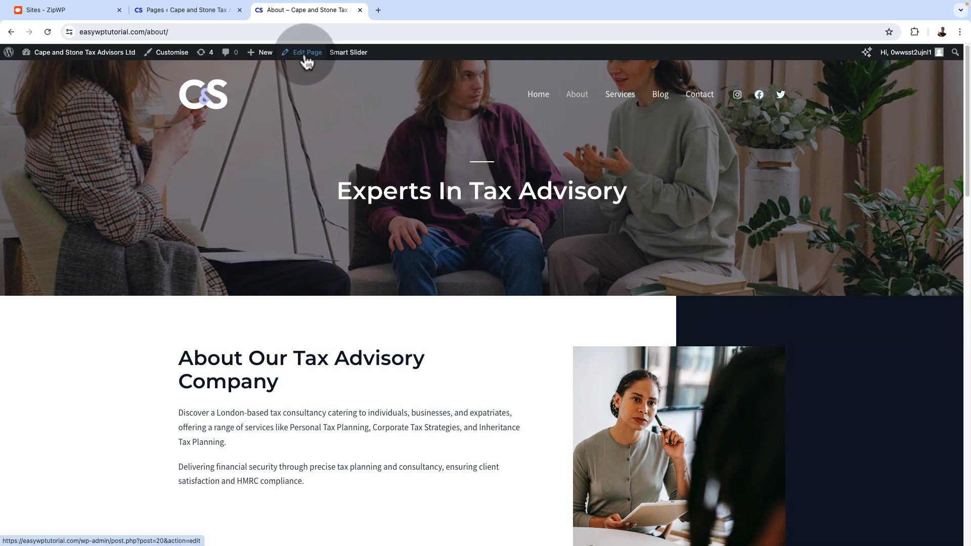
Open the About page in the block editor from its live view
left_click(203, 12)
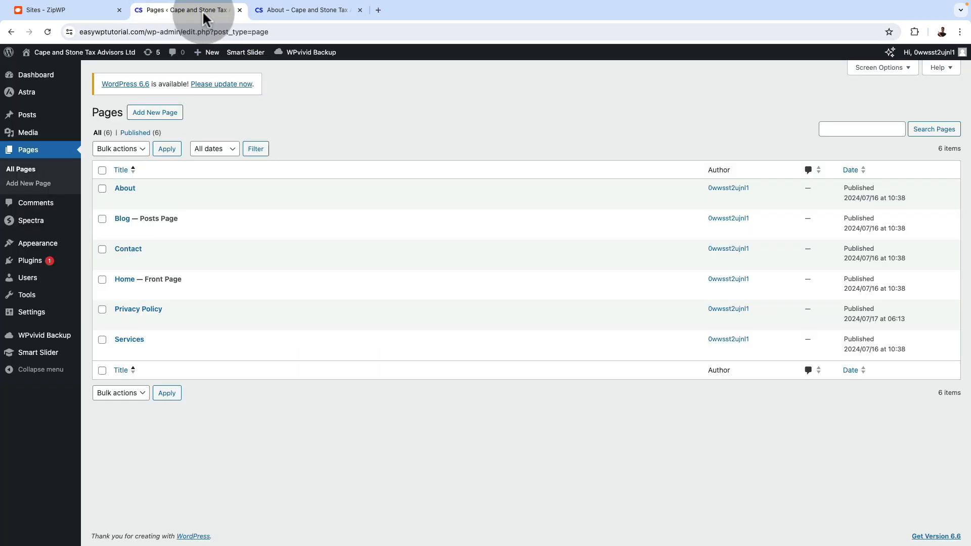
mouse_move(118, 297)
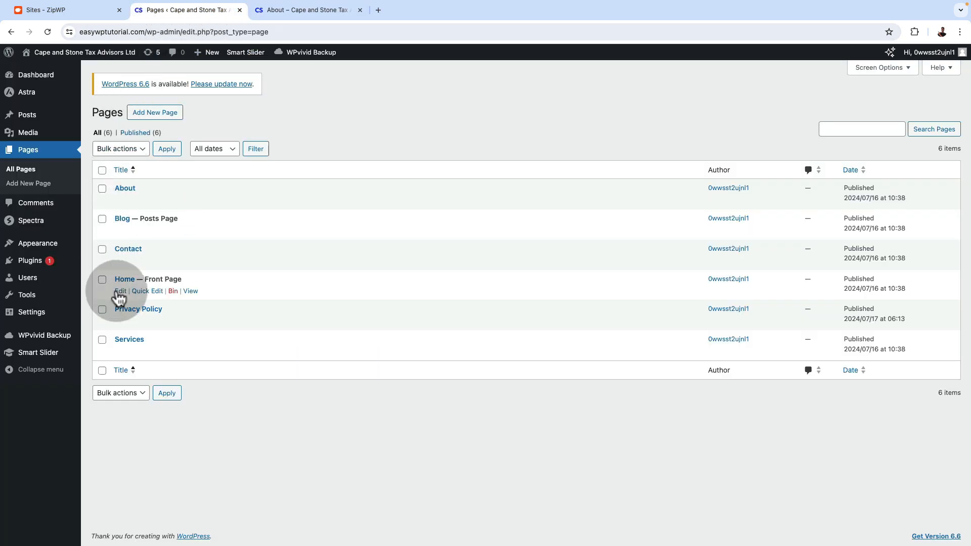
mouse_move(122, 202)
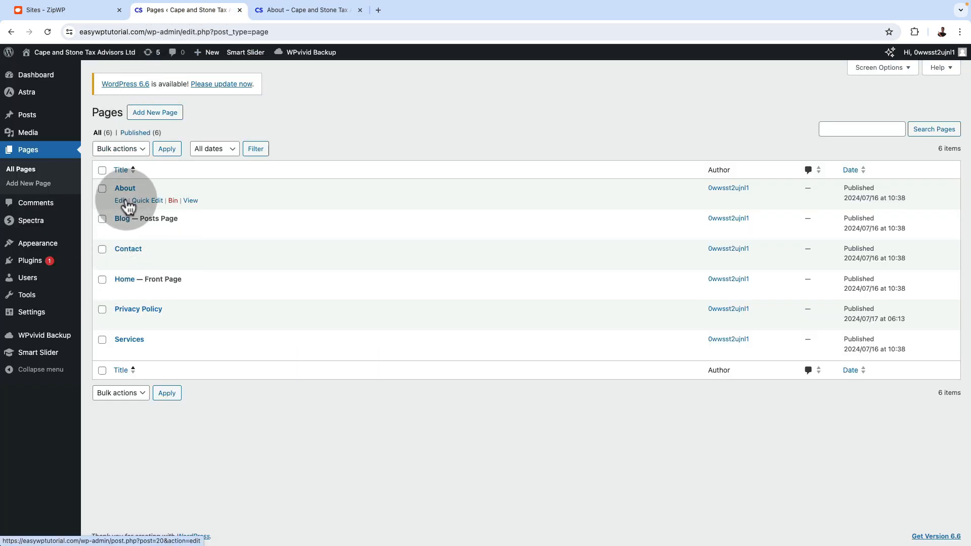
left_click(296, 12)
left_click(306, 54)
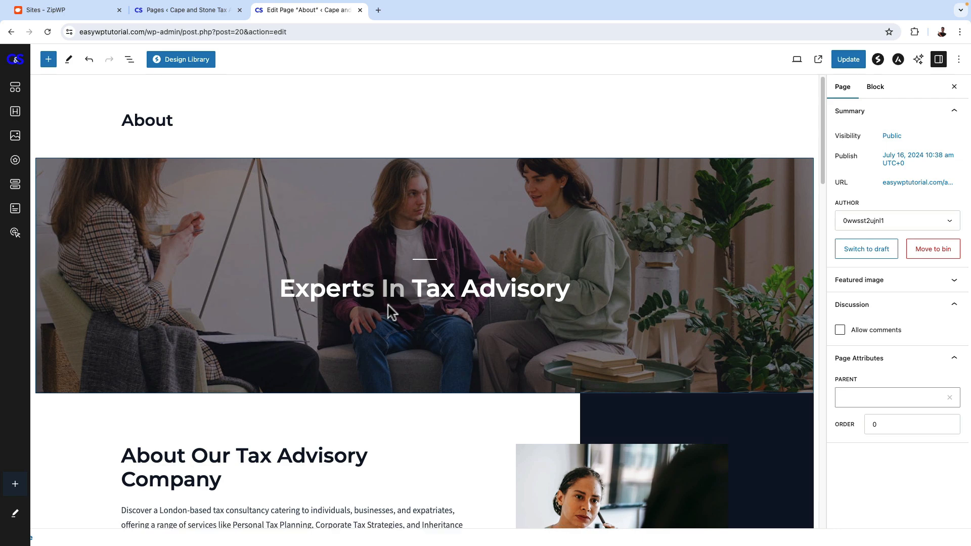
Examine the About page's editable heading and text blocks from the hero down to the newsletter section
scroll(387, 305, "down", 3)
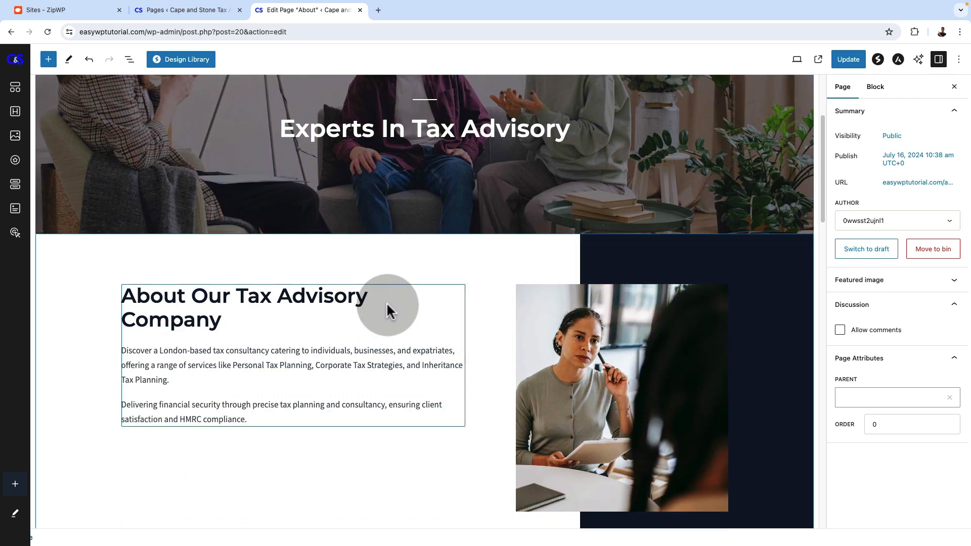
scroll(386, 303, "down", 8)
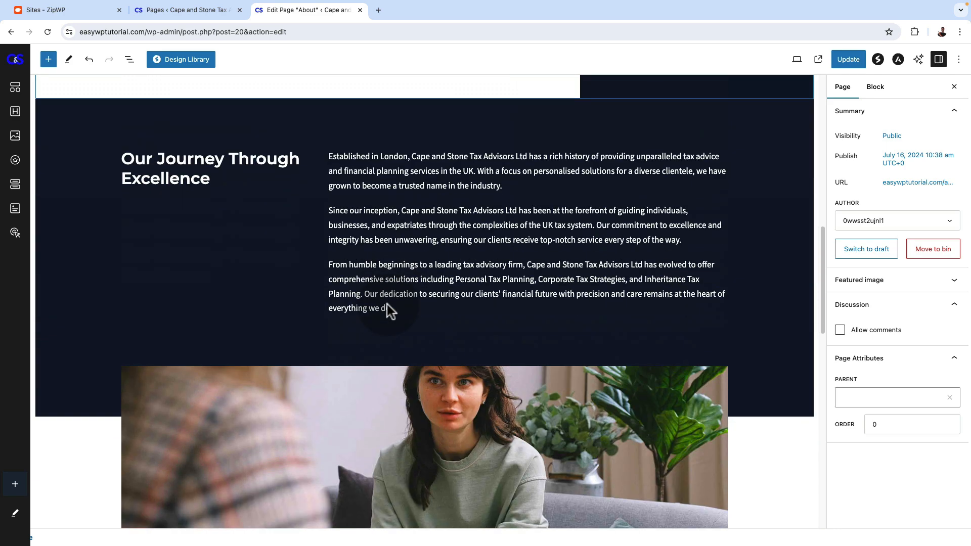
left_click(387, 304)
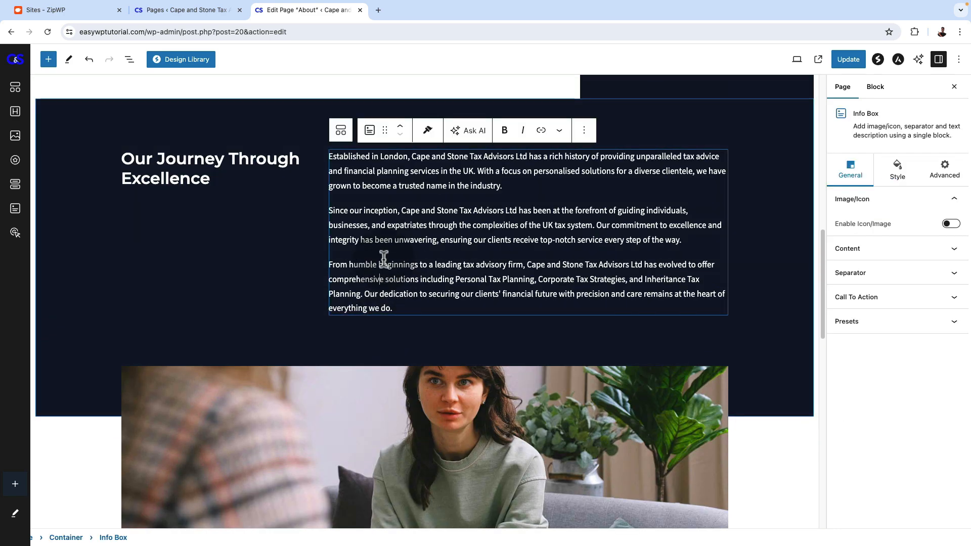
left_click_drag(378, 210, 461, 226)
left_click(202, 166)
scroll(294, 324, "down", 6)
left_click(470, 322)
scroll(489, 375, "down", 6)
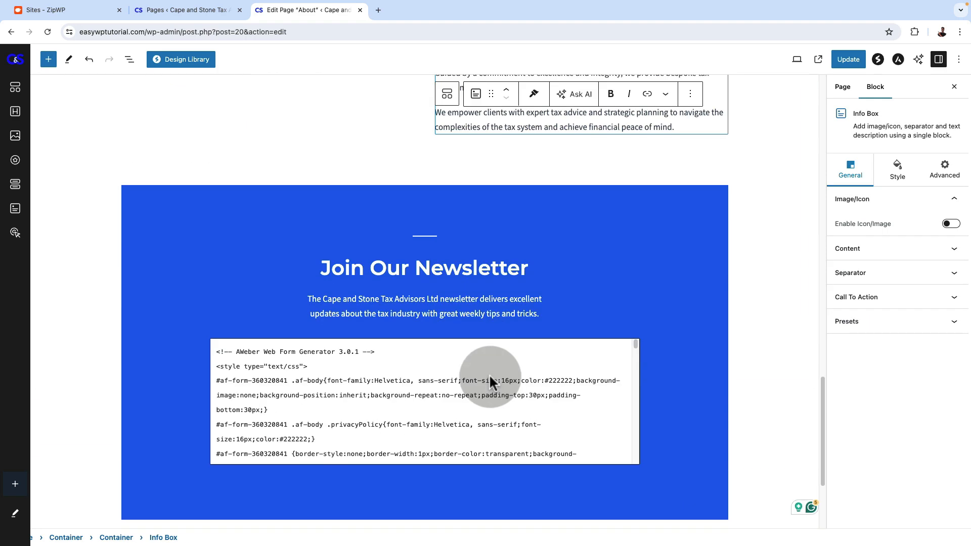
scroll(489, 376, "up", 15)
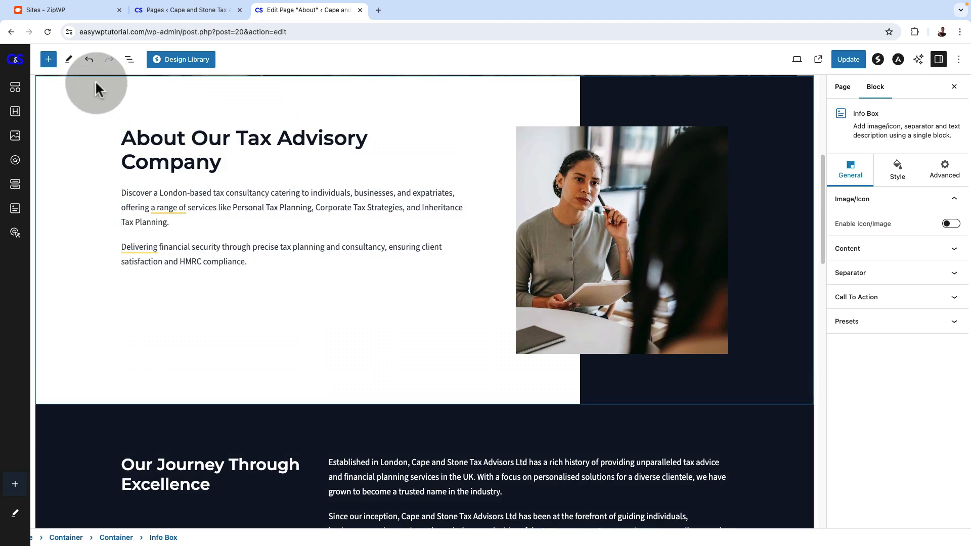
Show the About page's block list and inspect its containers and the footer-cta block one by one
left_click(131, 61)
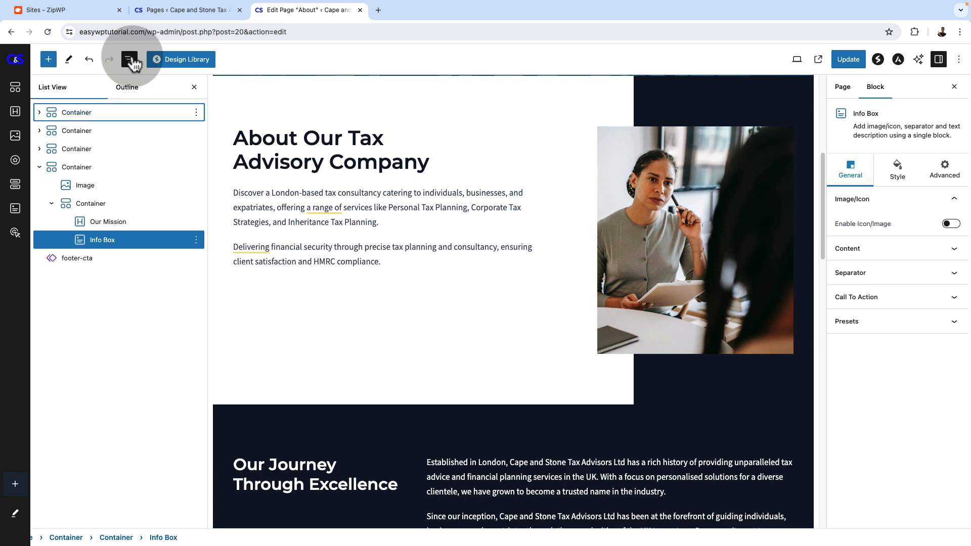
left_click(97, 130)
left_click(97, 150)
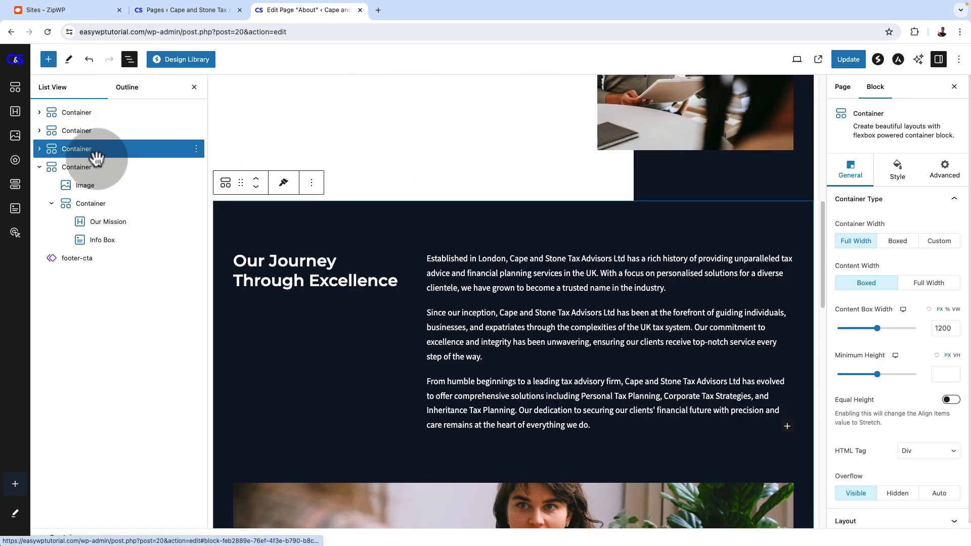
left_click(93, 167)
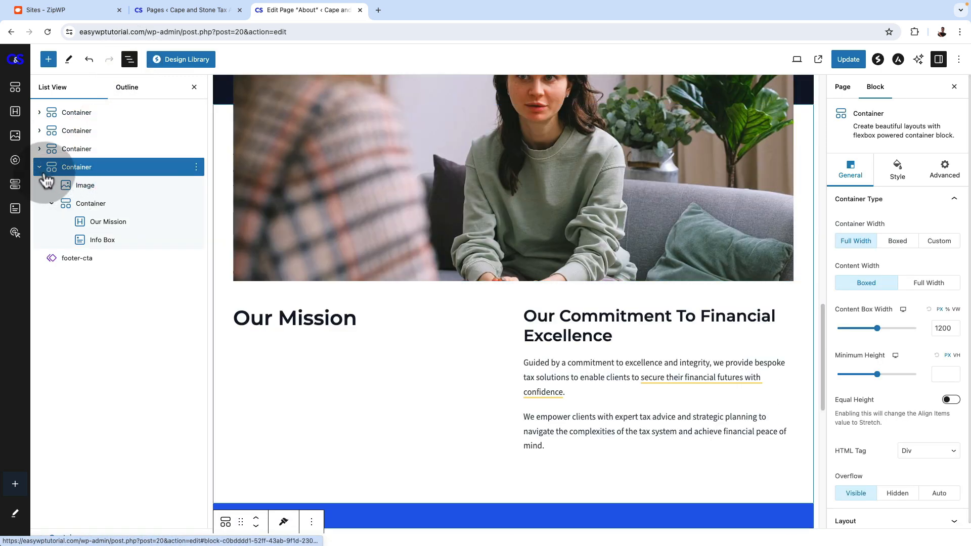
left_click(39, 167)
left_click(96, 186)
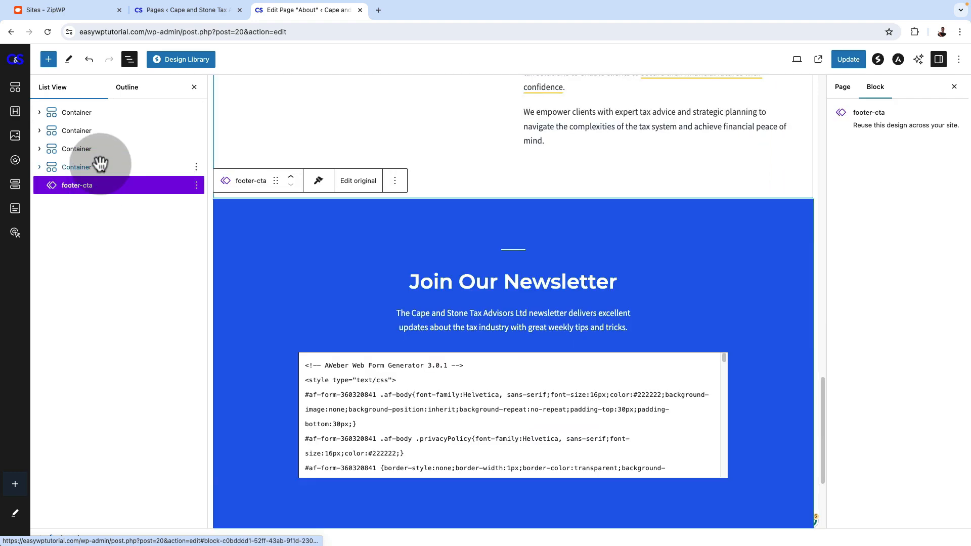
left_click(97, 164)
left_click(104, 149)
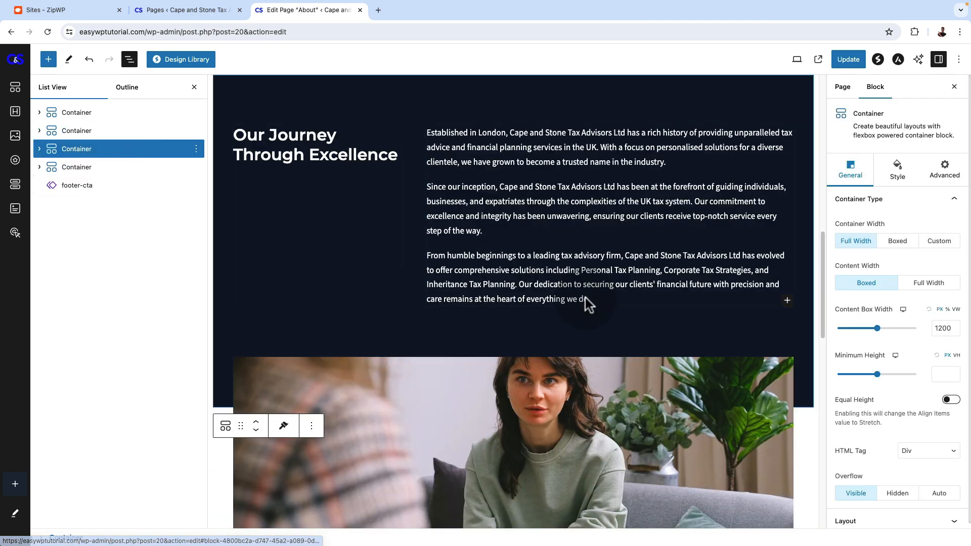
scroll(586, 298, "up", 15)
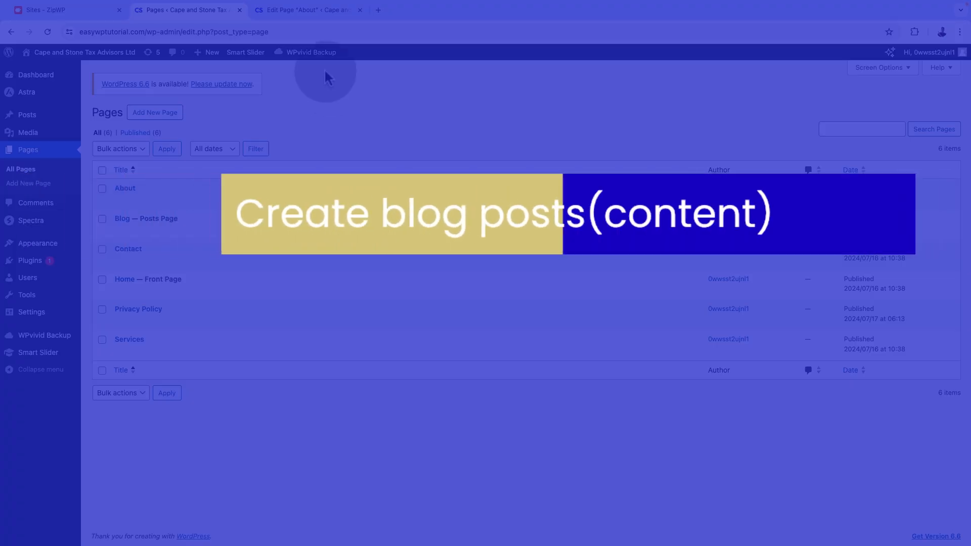
Leave the About page's block editor and discard its unsaved changes
left_click(295, 7)
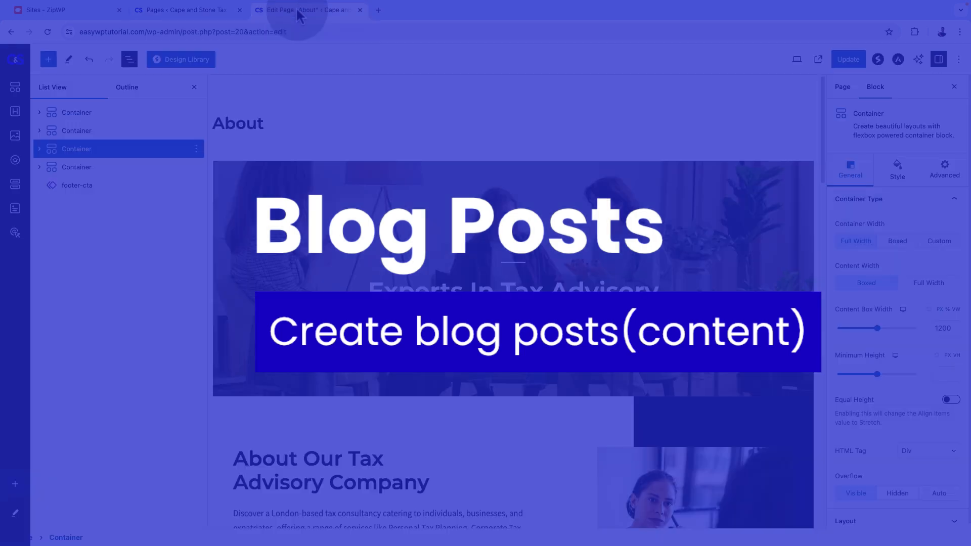
left_click(13, 62)
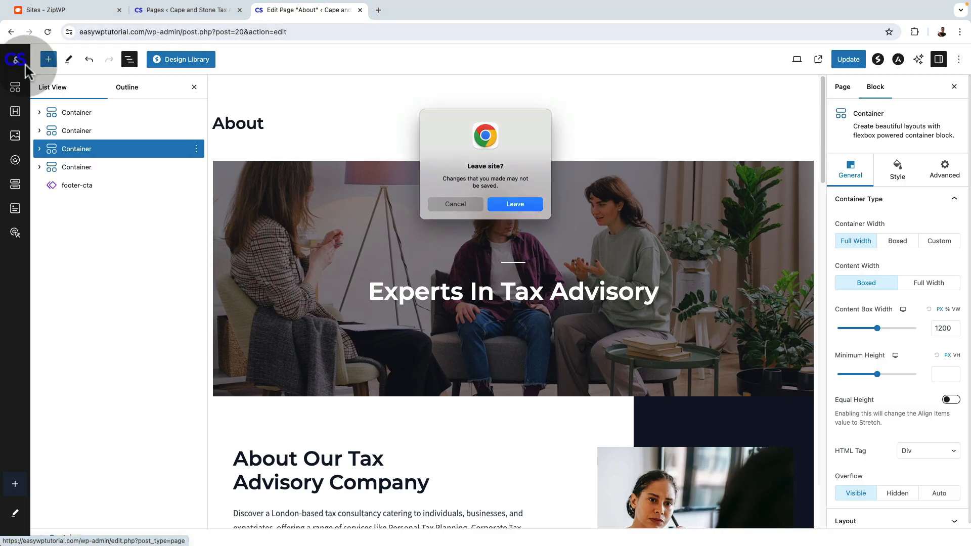
left_click(515, 203)
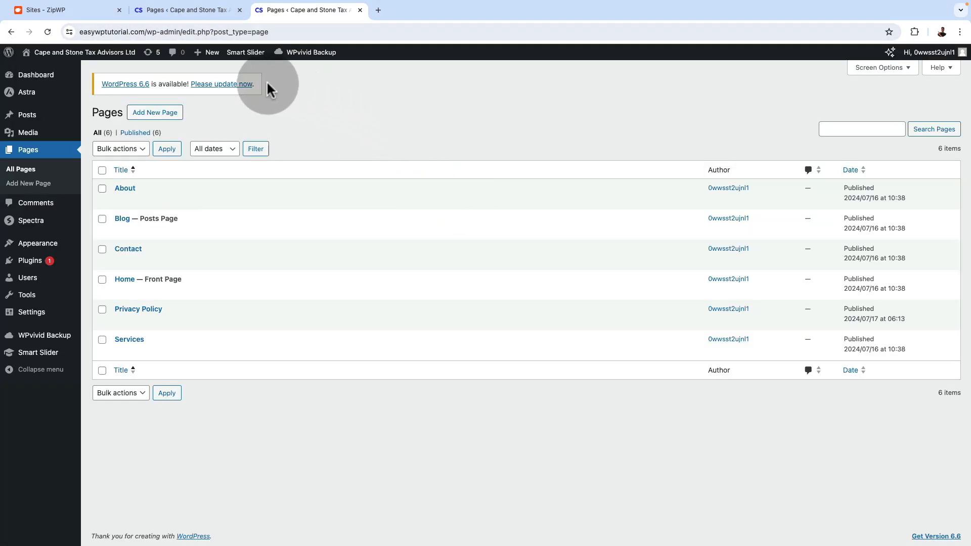
Open the live site's Blog page and review its post cards down to the footer
mouse_move(63, 53)
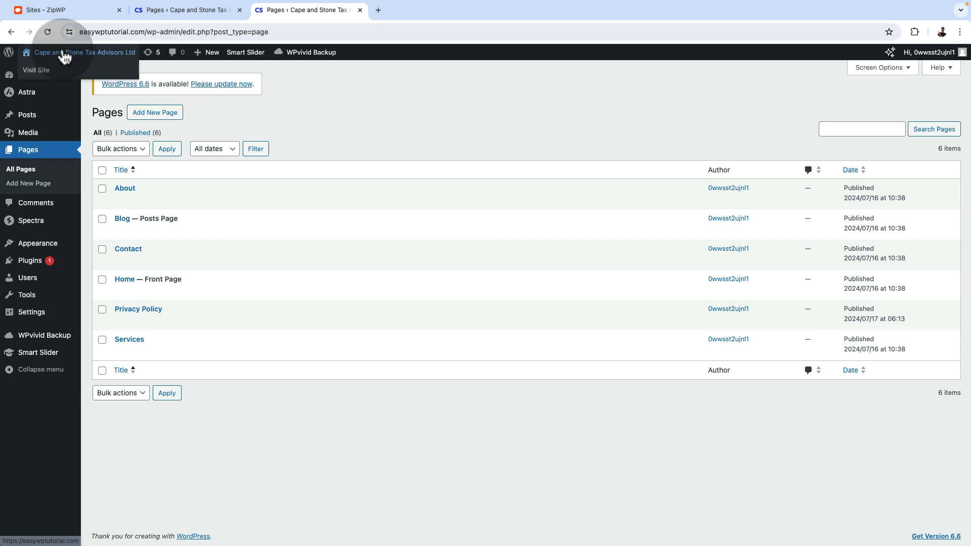
left_click(28, 65)
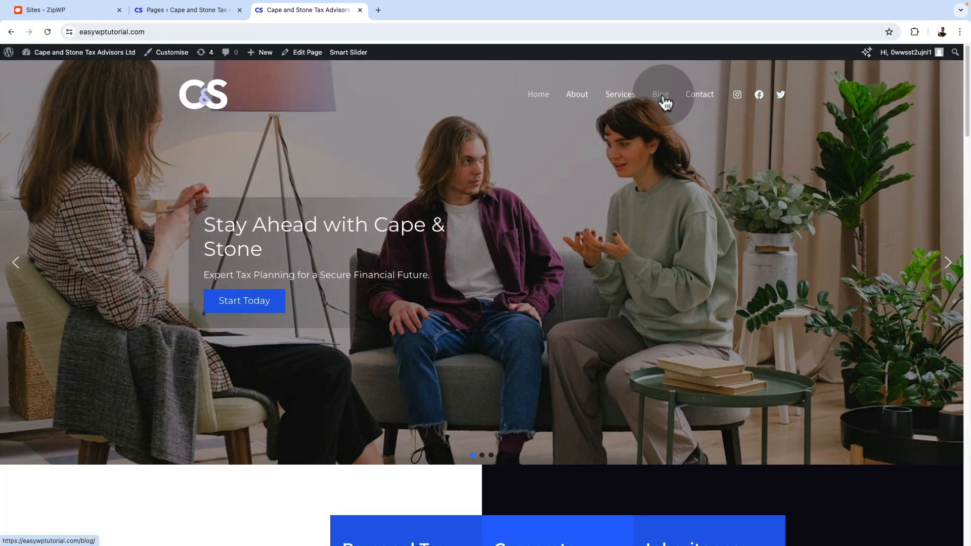
left_click(662, 99)
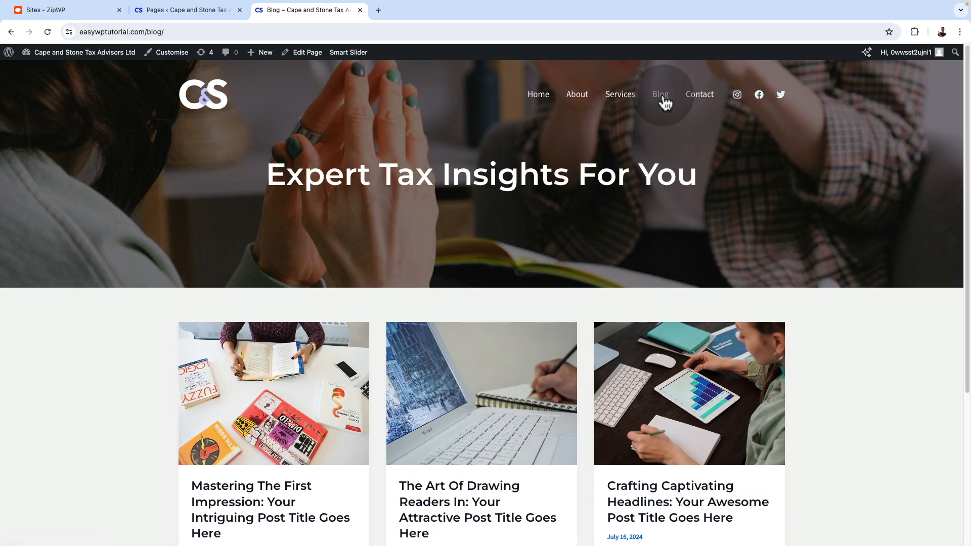
scroll(203, 424, "down", 2)
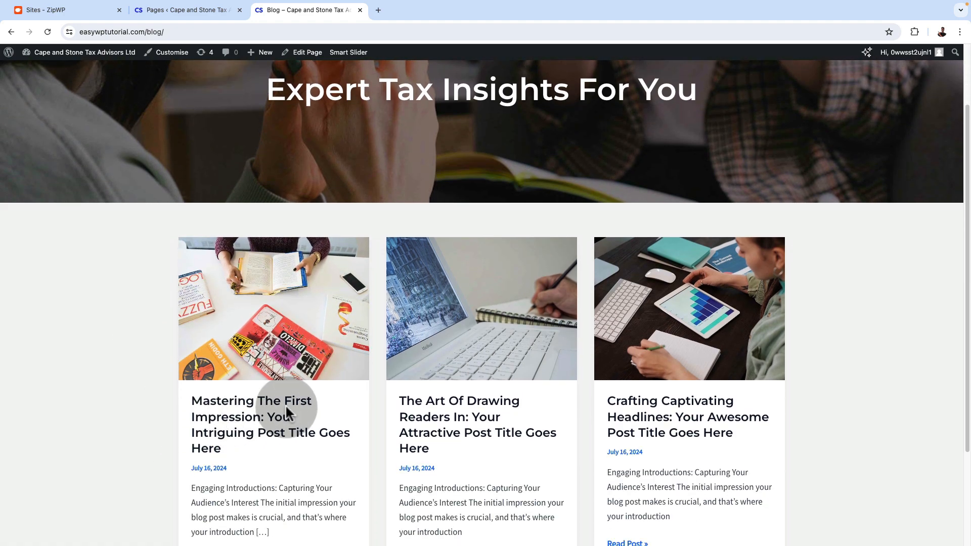
scroll(722, 402, "down", 2)
scroll(747, 394, "down", 1)
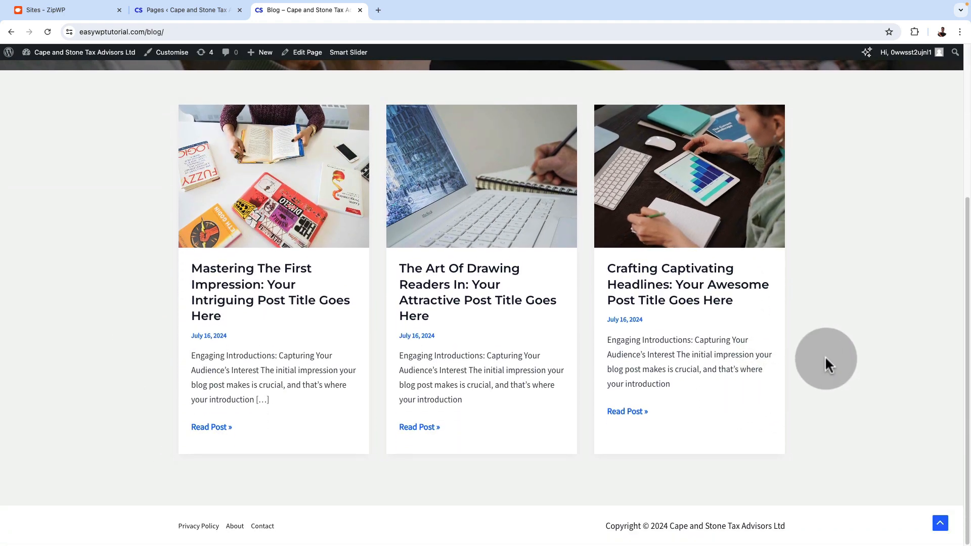
Open the "Mastering The First Impression" post and examine its layout from the title down to the comment form
left_click(233, 293)
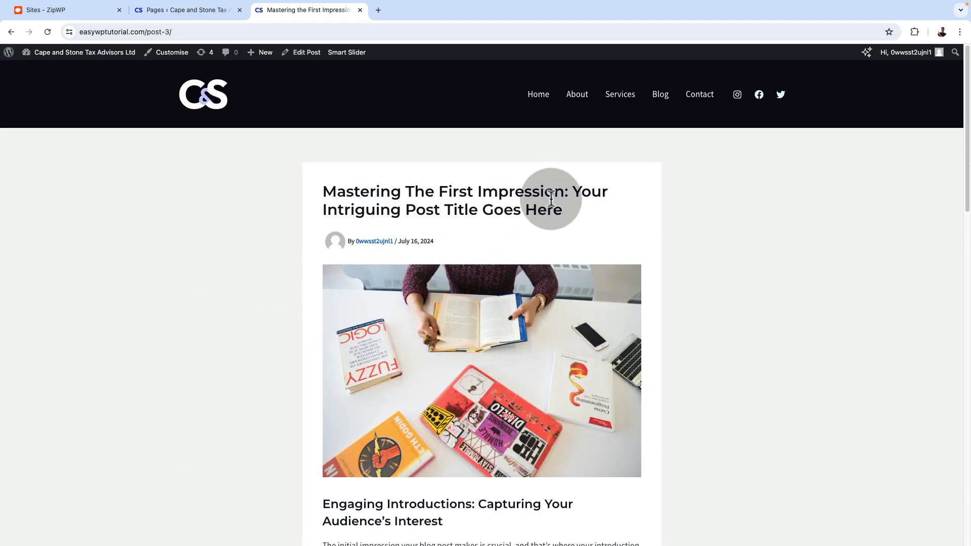
scroll(532, 409, "down", 2)
scroll(534, 417, "down", 13)
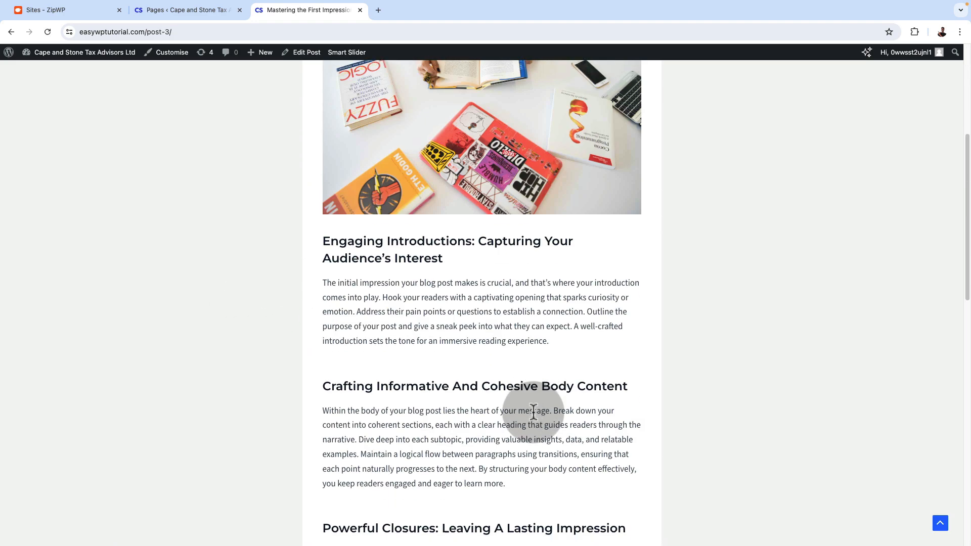
scroll(533, 417, "down", 3)
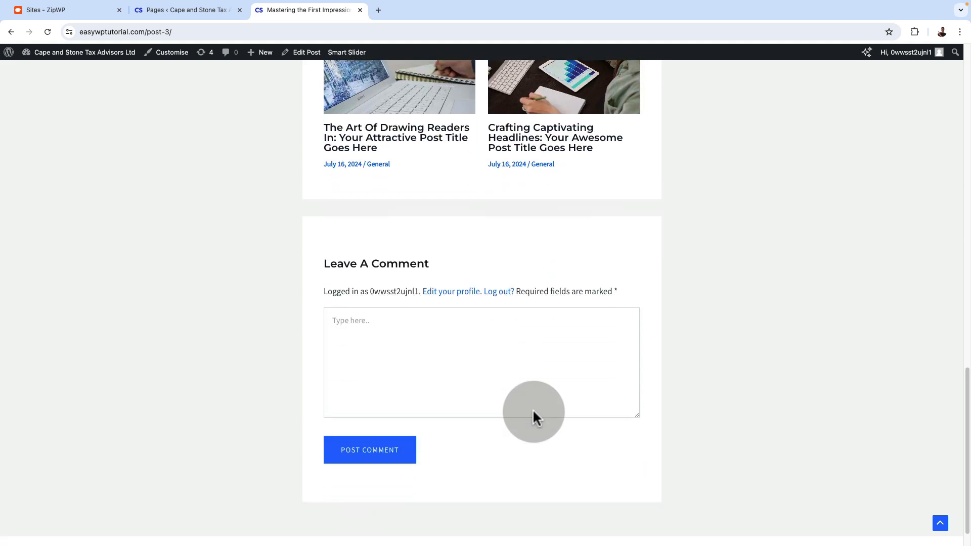
scroll(550, 475, "down", 2)
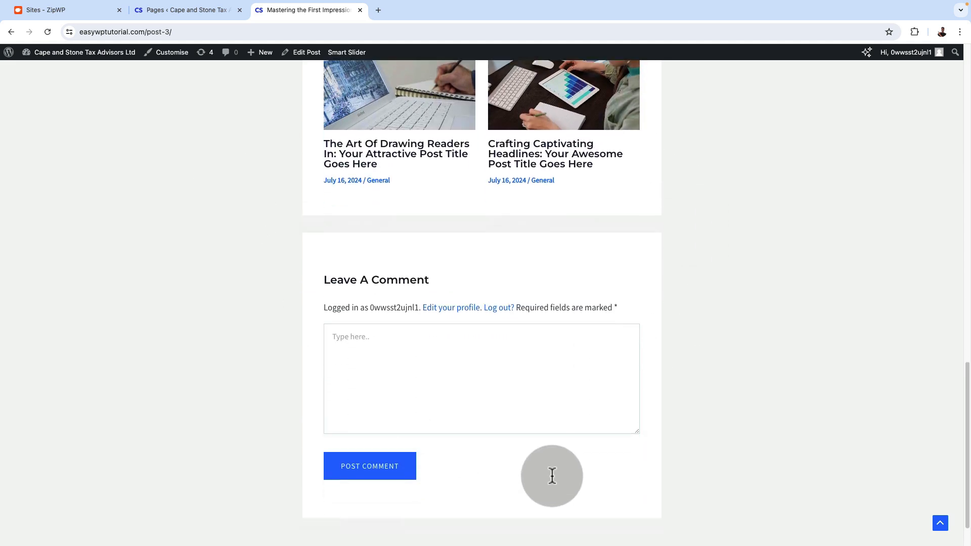
scroll(550, 476, "up", 15)
scroll(549, 470, "up", 4)
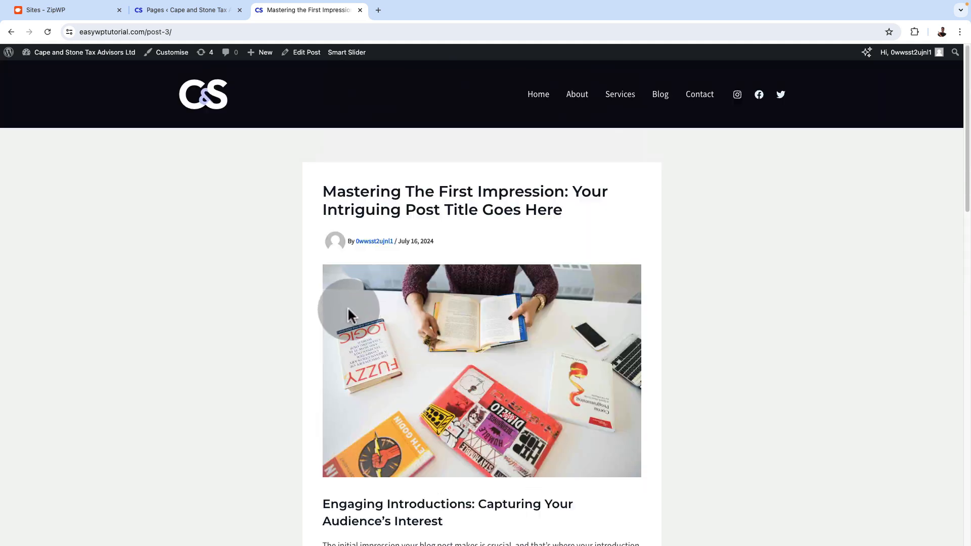
Create a new blog post in the site's admin area and title it "Navigate Tax Changes With Confidence"
left_click(160, 18)
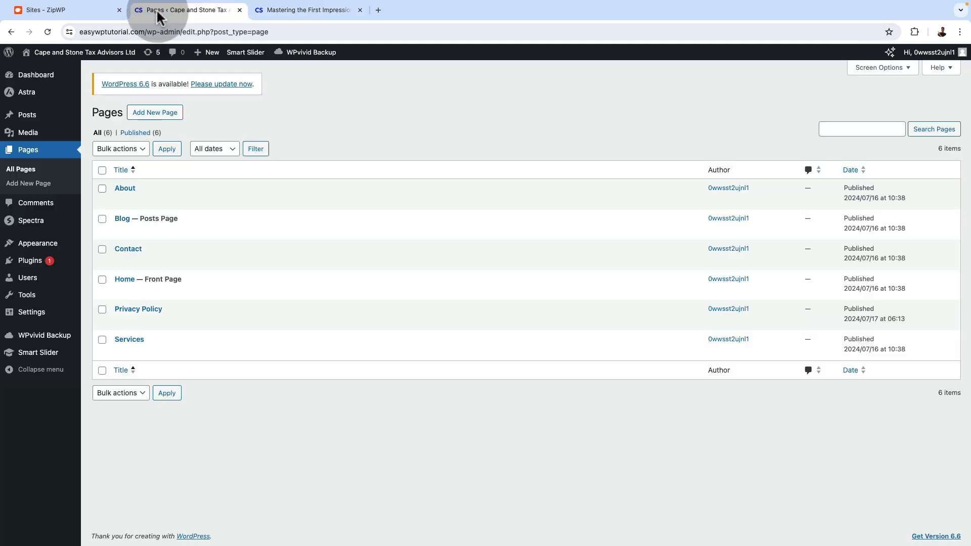
left_click(35, 119)
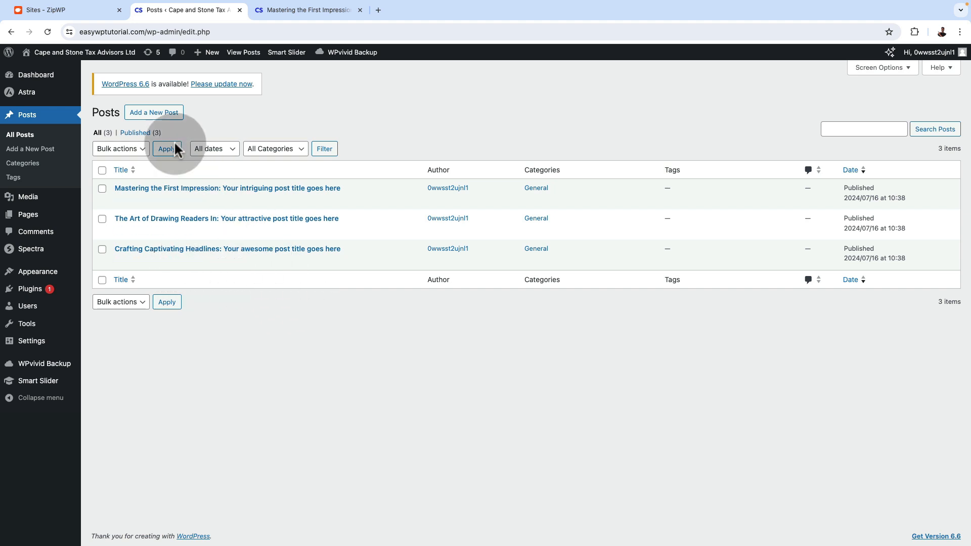
left_click(149, 121)
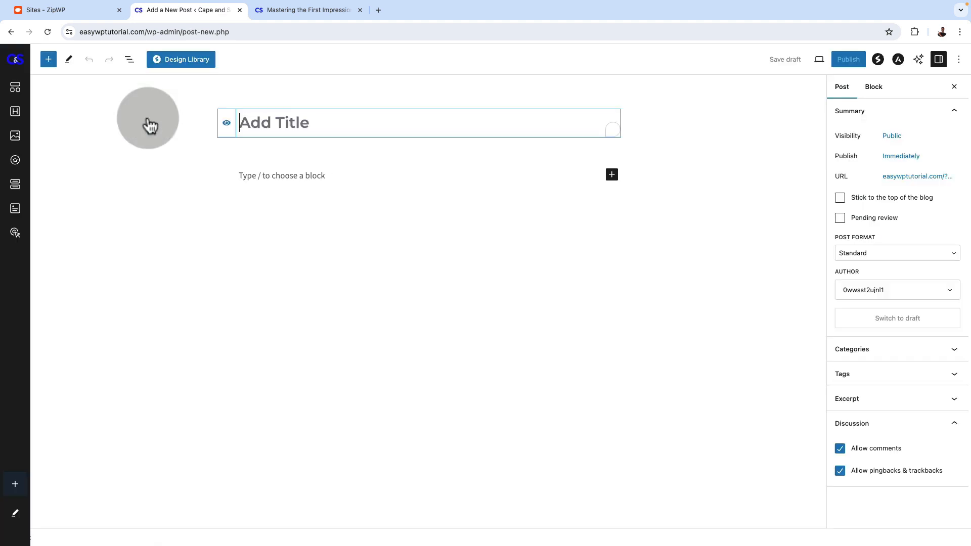
left_click(279, 133)
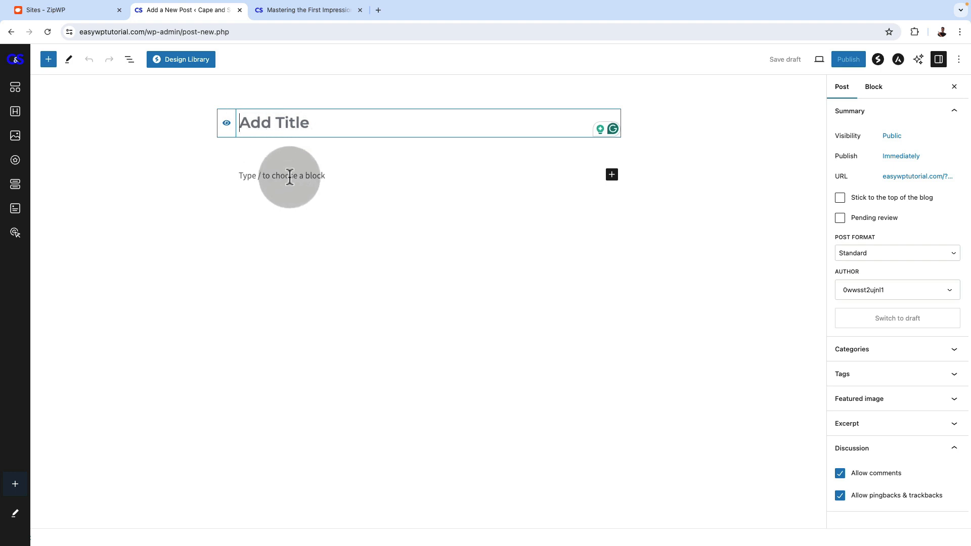
type("Navigate Tax Changes With Confidence")
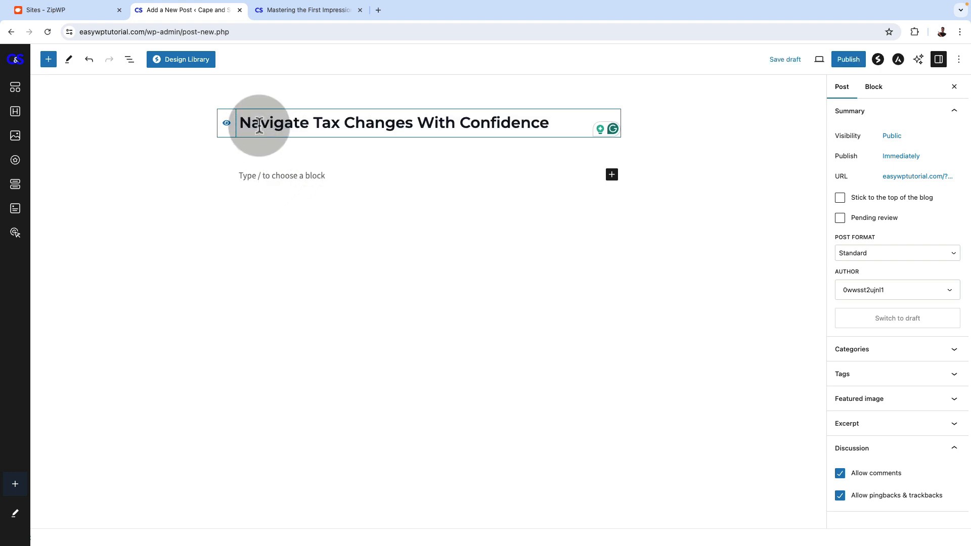
left_click_drag(228, 122, 455, 123)
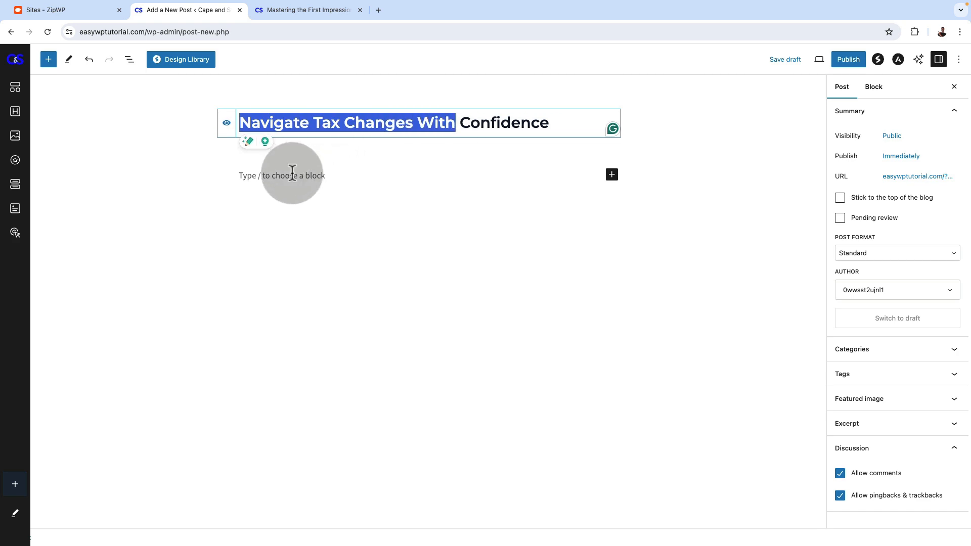
Paste the prepared tax update article into the new post's body and return to its beginning
left_click(293, 173)
key("ctrl+v")
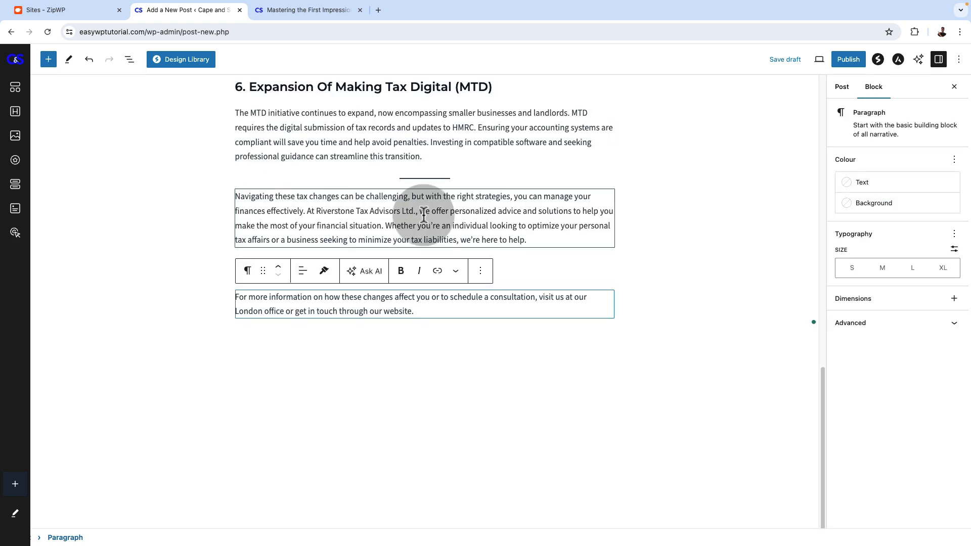
left_click(534, 128)
scroll(535, 127, "up", 20)
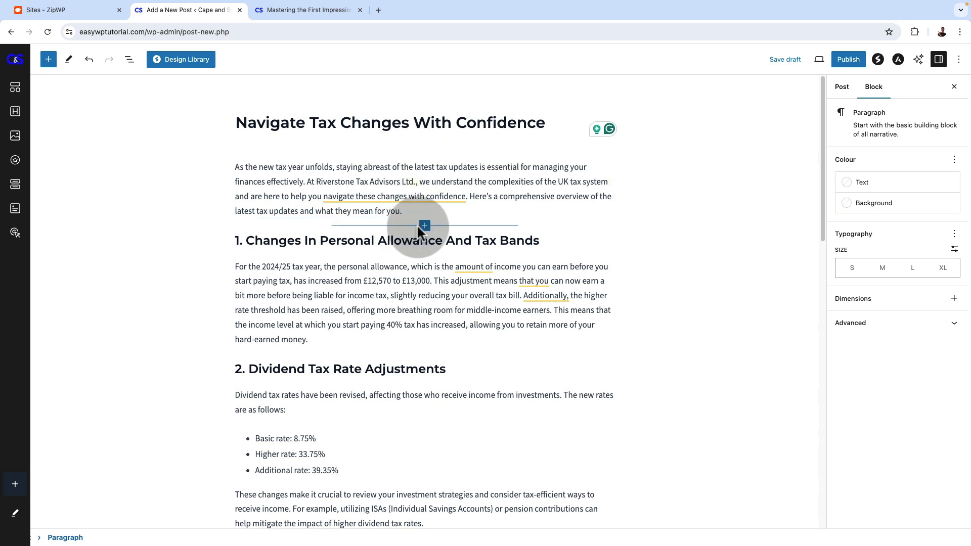
Add a trial paragraph reading "Type that content" below the introduction, and delete that block
left_click(425, 226)
left_click(371, 298)
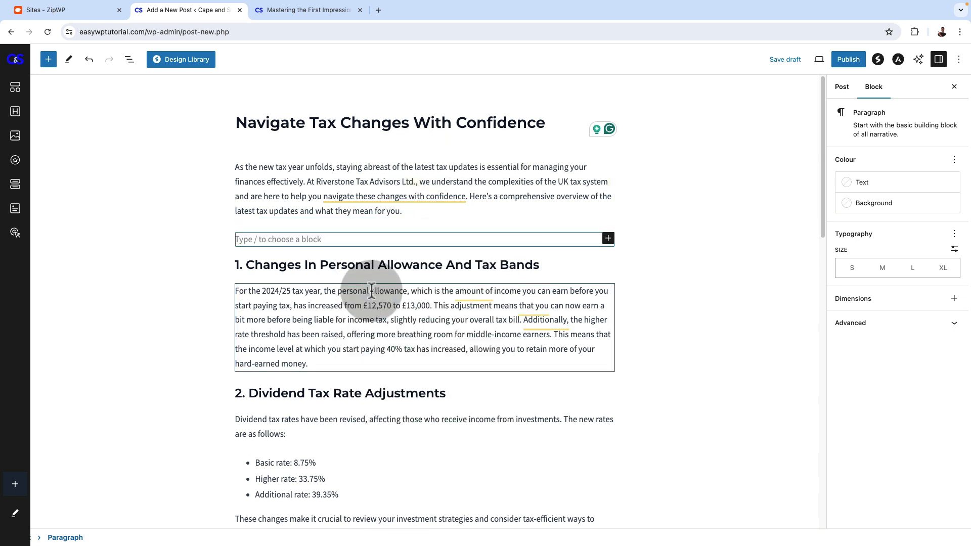
type("Th")
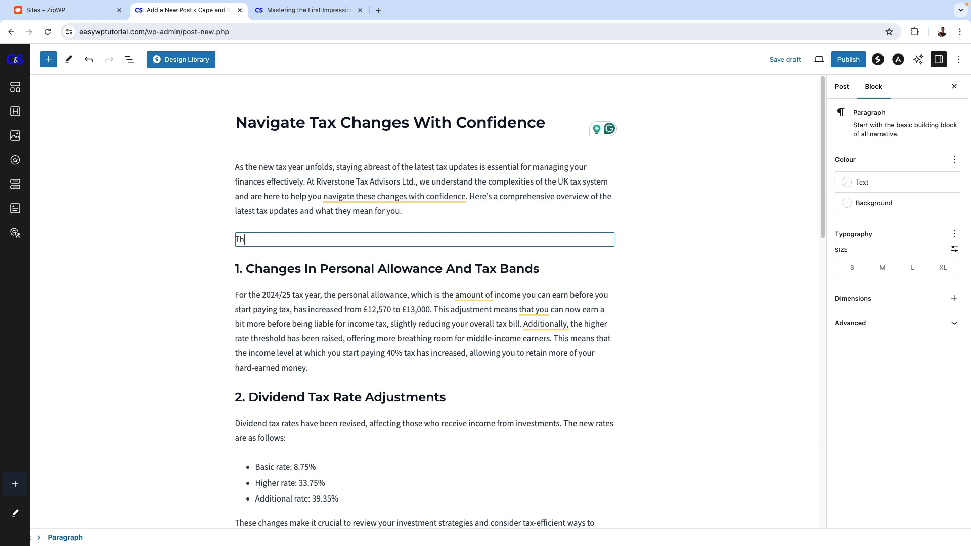
type("ype that content")
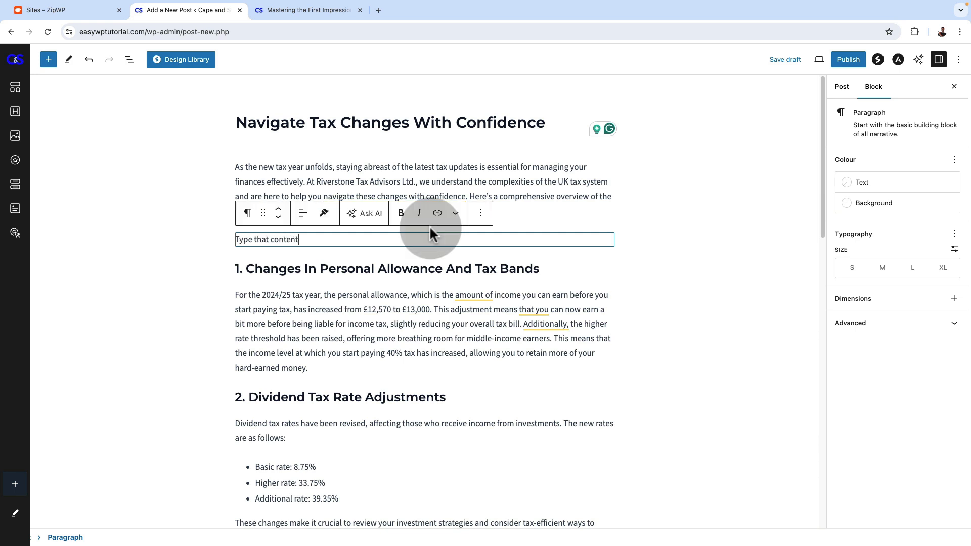
left_click(481, 213)
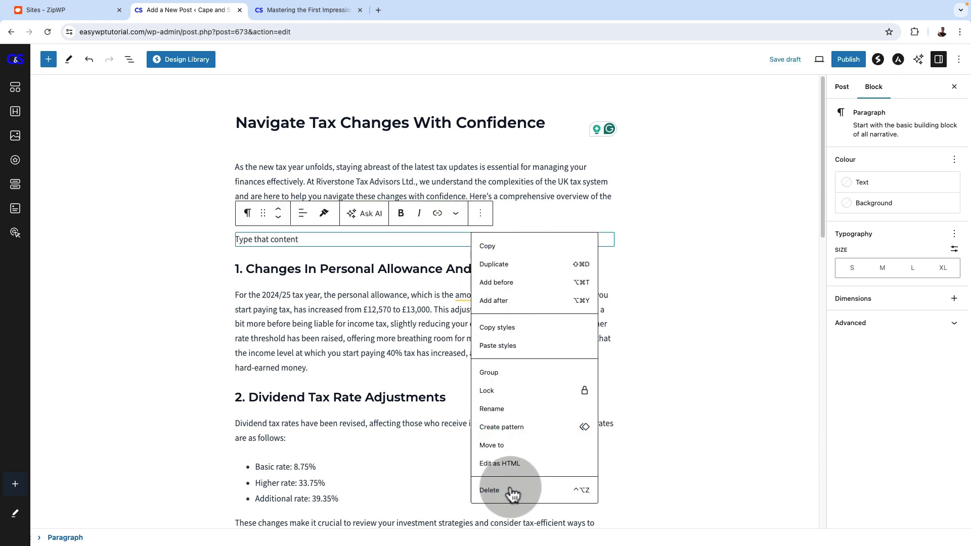
left_click(513, 491)
Give the paragraph starting "These changes make it crucial" the light blue Theme Colour 5 background
scroll(410, 390, "down", 3)
left_click(255, 347)
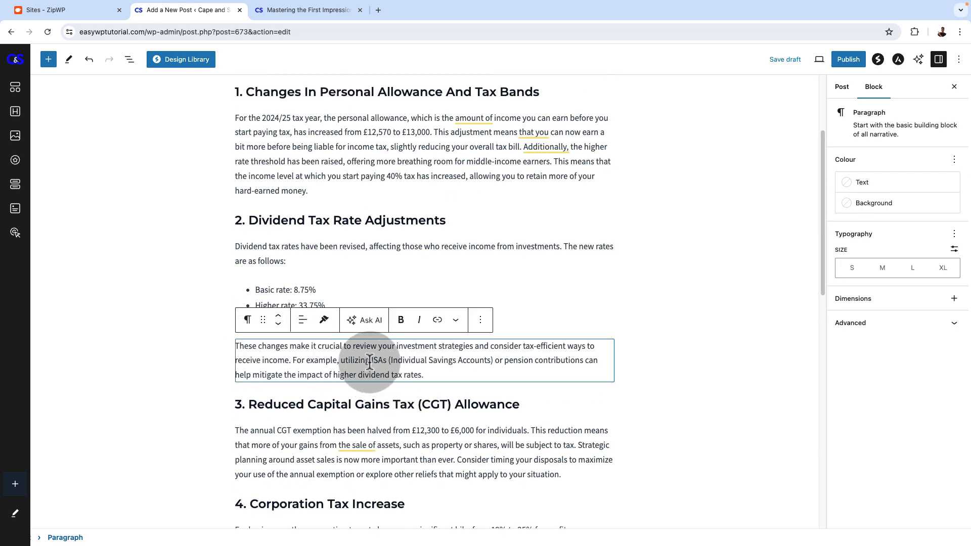
left_click(874, 205)
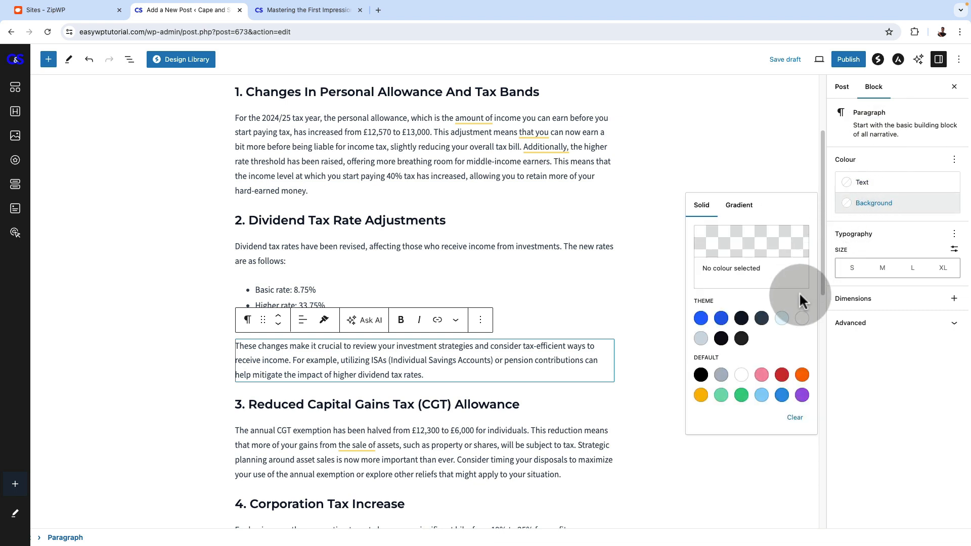
left_click(782, 321)
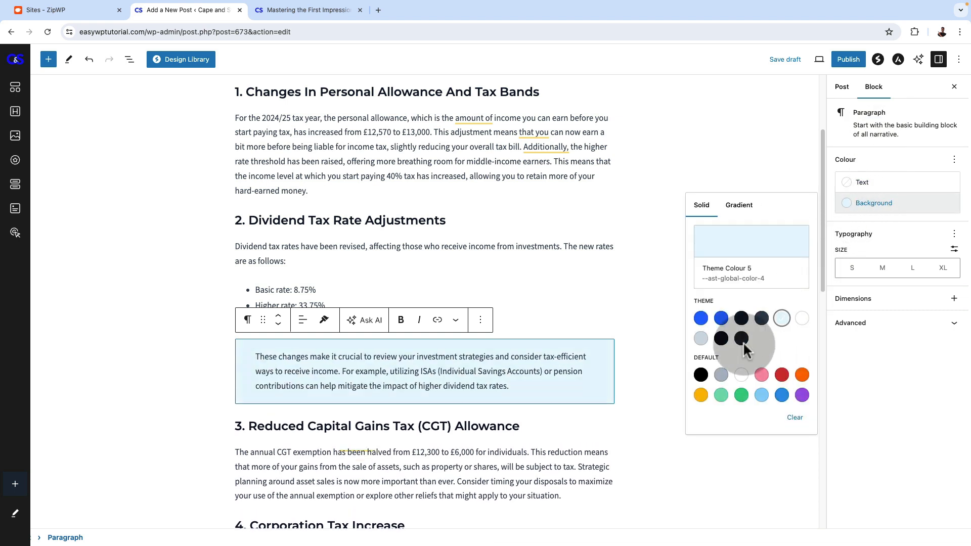
Insert a Quote block directly below the paragraph of section 3, "Reduced Capital Gains Tax (CGT) Allowance"
left_click(331, 460)
scroll(374, 425, "down", 5)
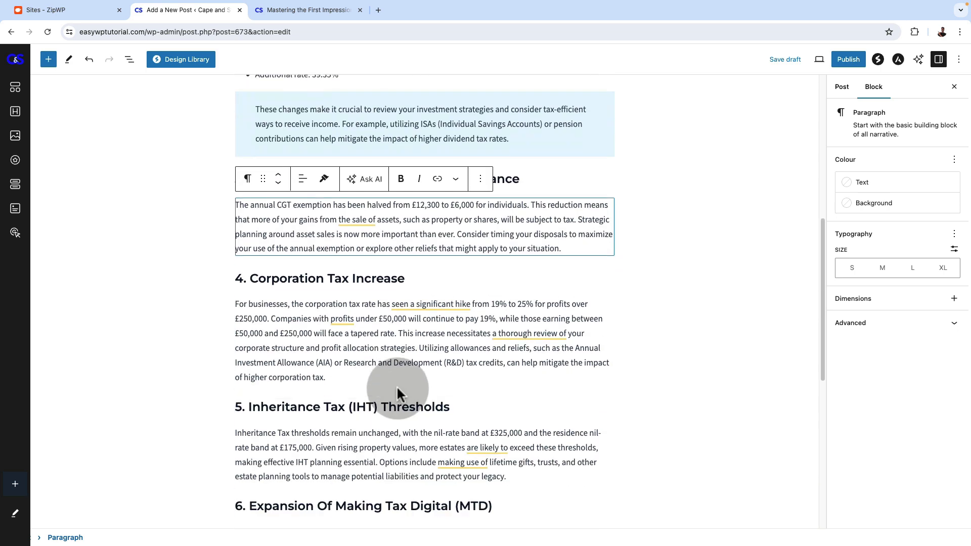
left_click(48, 59)
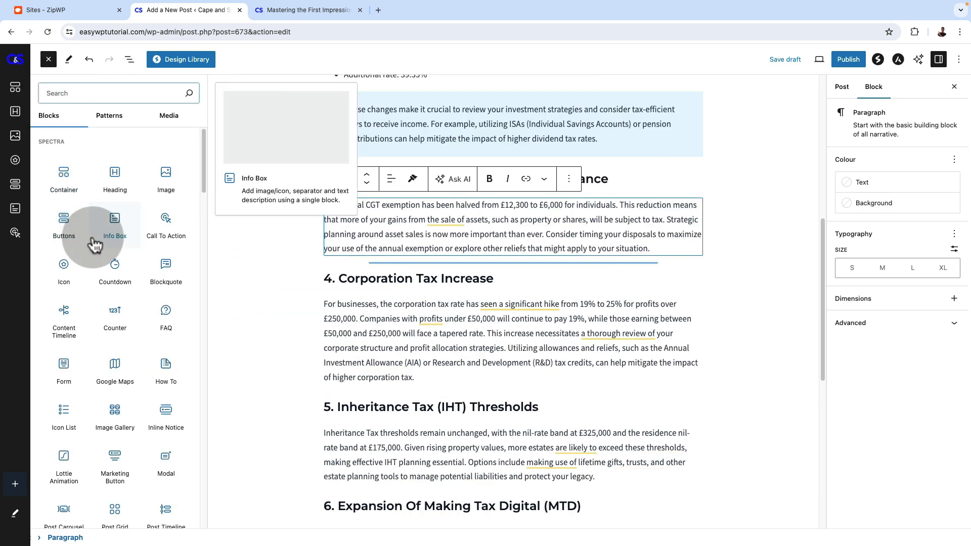
type("q")
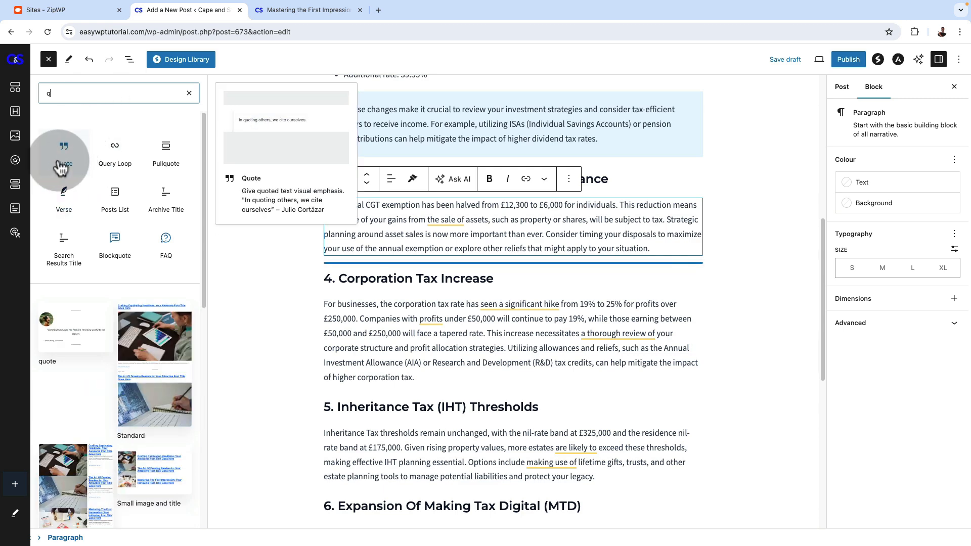
left_click(64, 154)
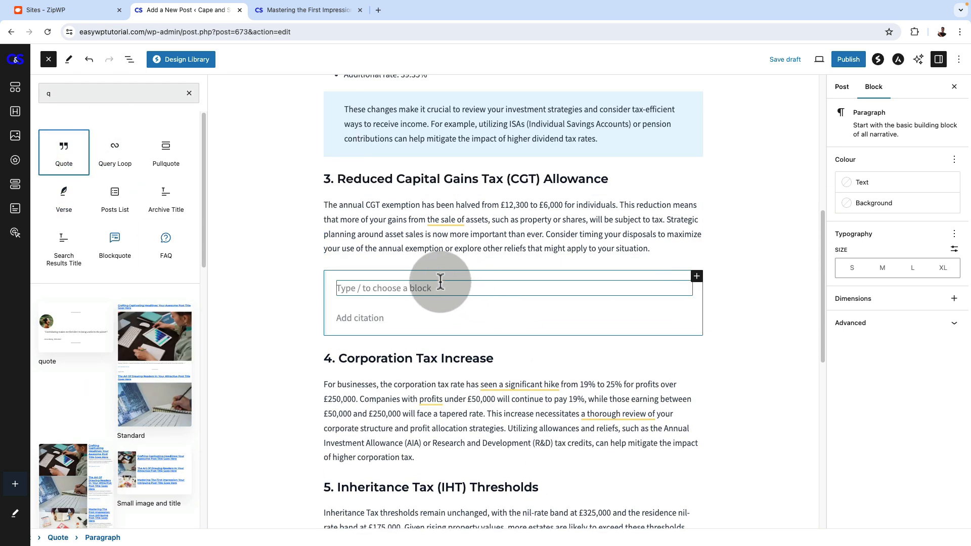
Fill the quote with "strategic planning around asset sales is now more important than ever"
left_click(283, 348)
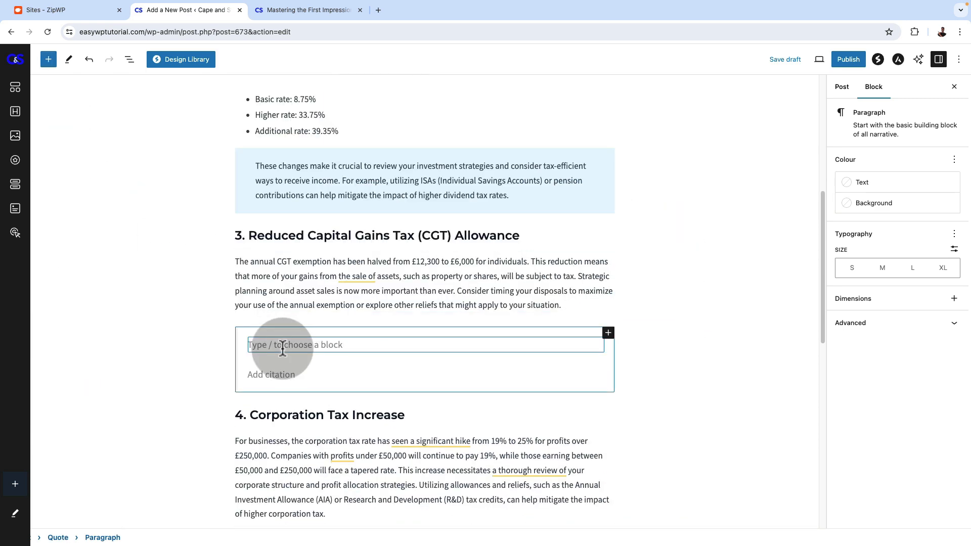
type("trategic planning around asset sales is now more important than ever")
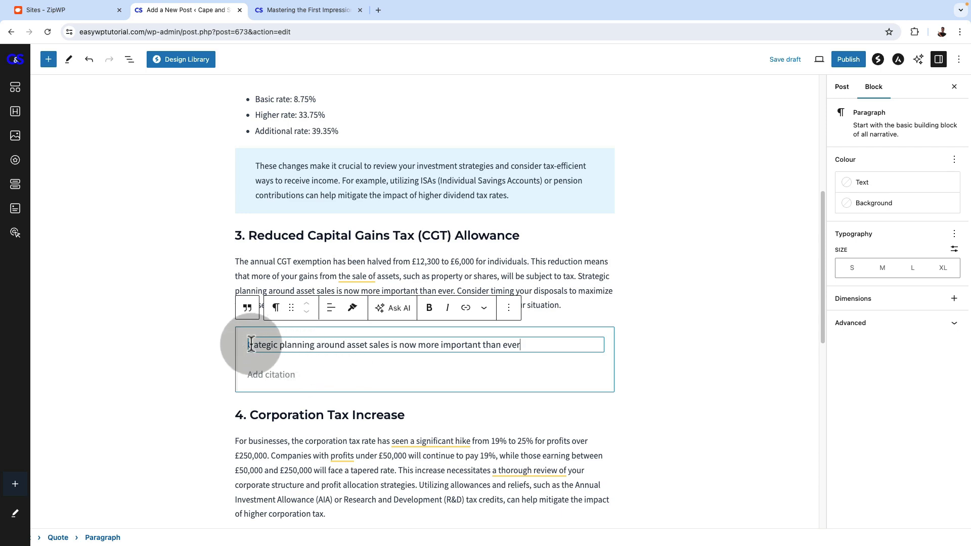
type("s")
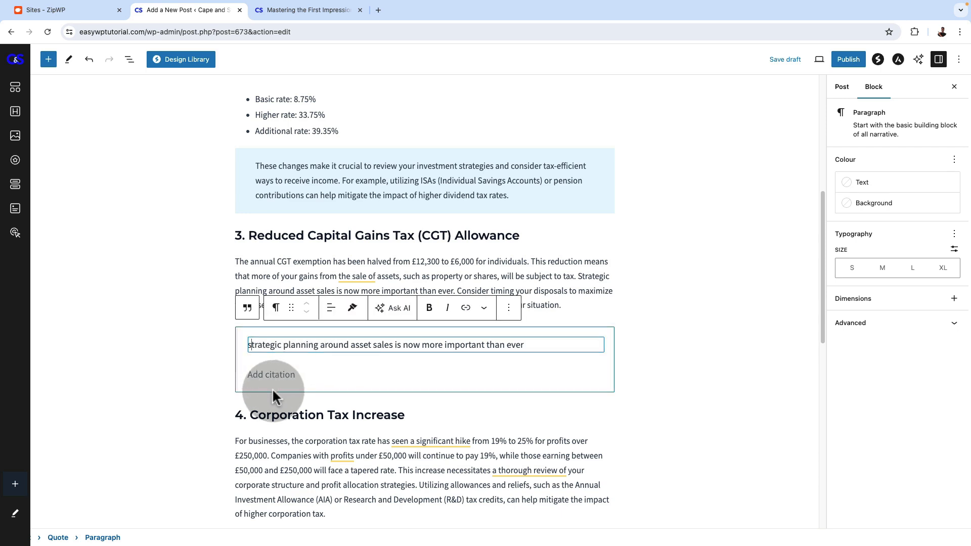
Enter the cited professor's title and name as the citation of the quote in section 3
left_click(275, 374)
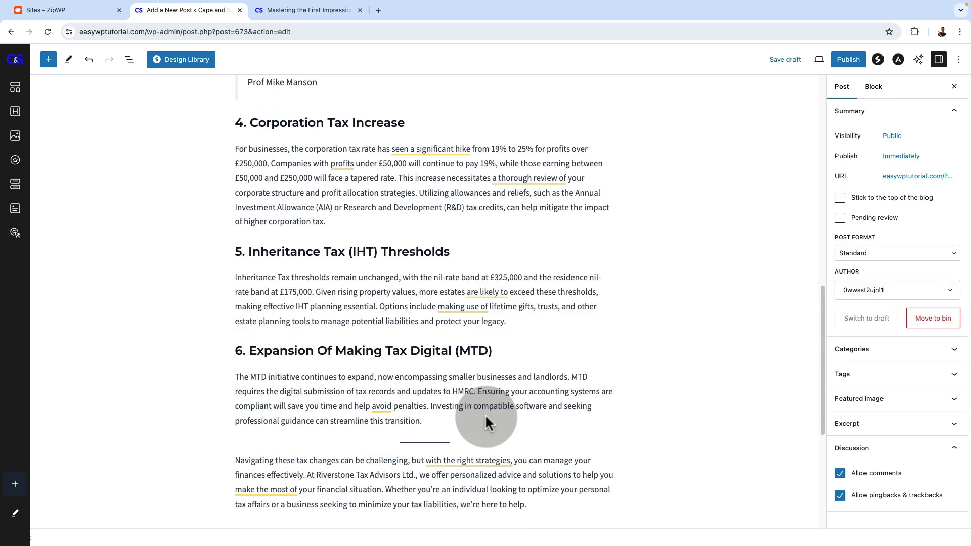
scroll(451, 368, "down", 3)
left_click(412, 302)
Insert an Image block between the section 1 paragraph and the "2. Dividend Tax Rate Adjustments" heading
scroll(433, 324, "up", 14)
scroll(409, 386, "down", 3)
scroll(393, 371, "up", 3)
left_click(424, 353)
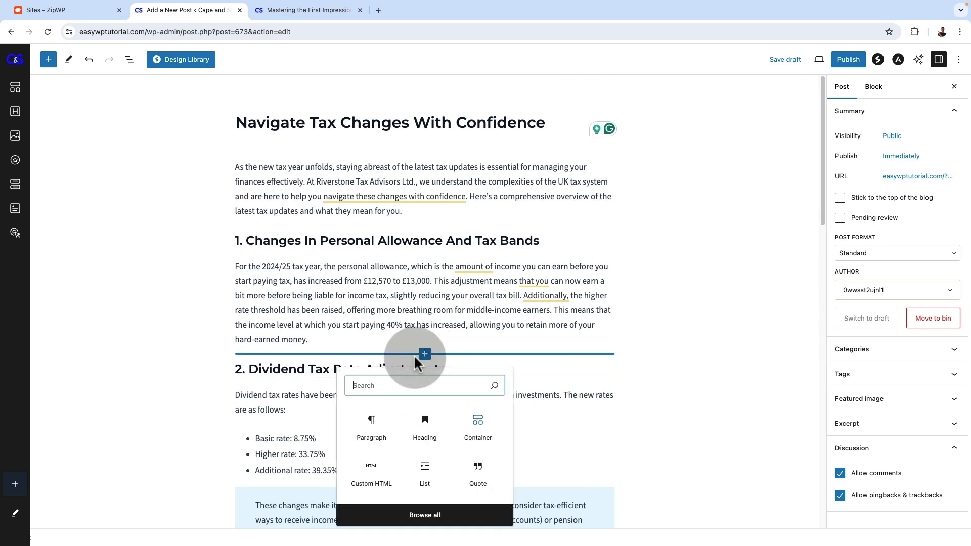
left_click(412, 385)
type("ima")
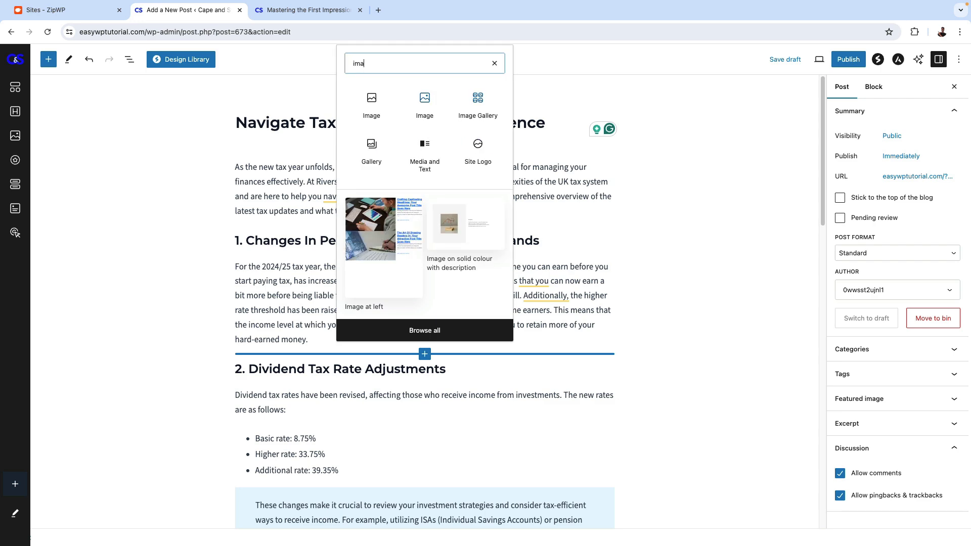
left_click(372, 104)
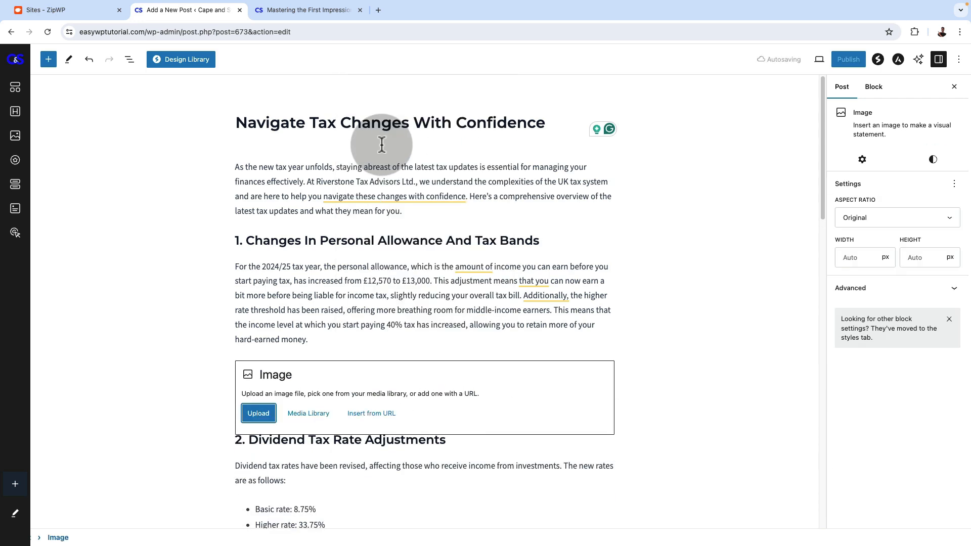
Fill the image block with the media library photo of two women talking in front of green foliage
left_click(308, 413)
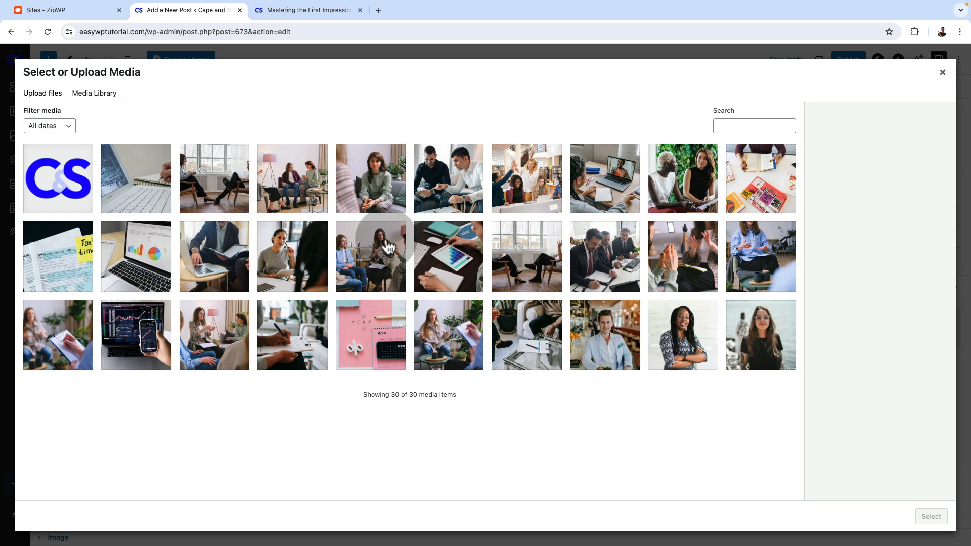
left_click(47, 346)
left_click(686, 205)
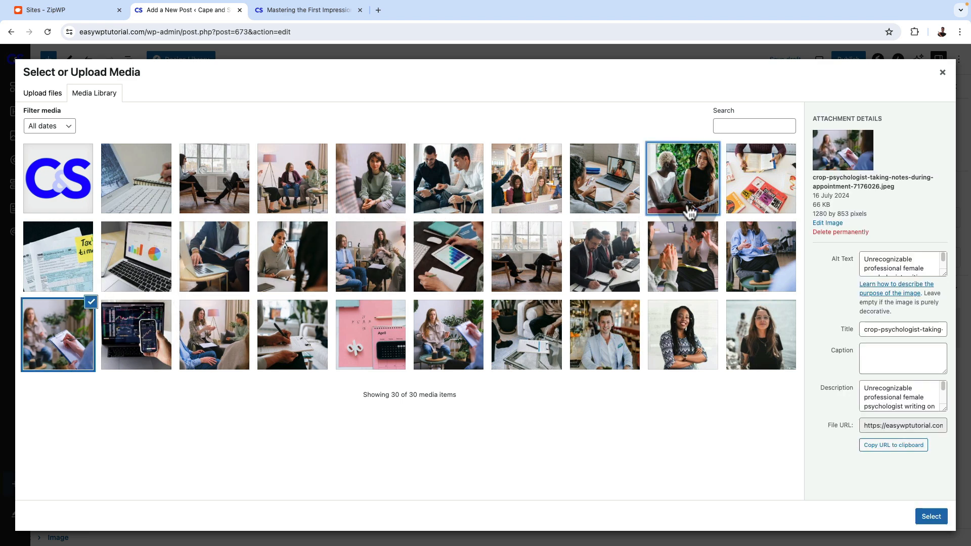
left_click(931, 516)
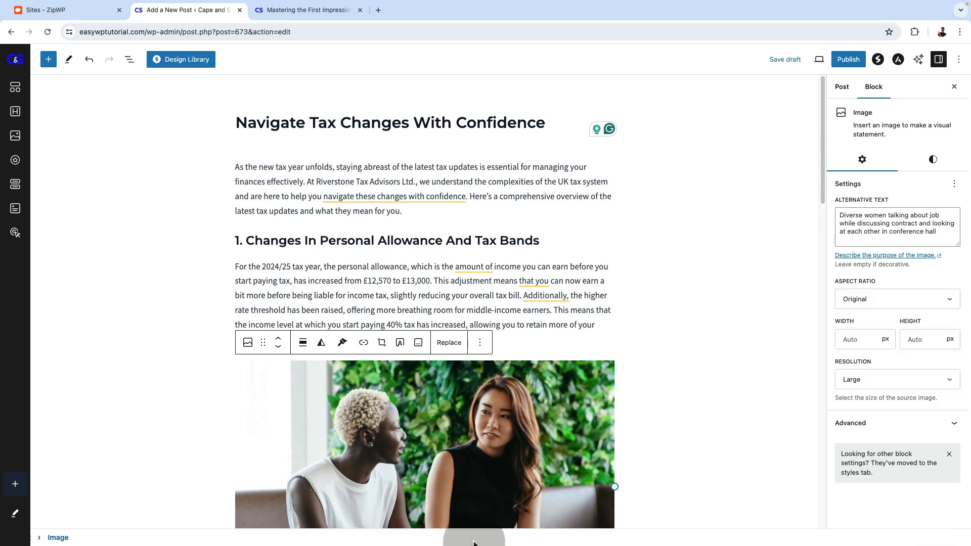
Link the words "allowances and reliefs" in the section 4 paragraph to the site's Services page
scroll(424, 377, "down", 15)
left_click(425, 377)
scroll(424, 370, "up", 10)
left_click(422, 386)
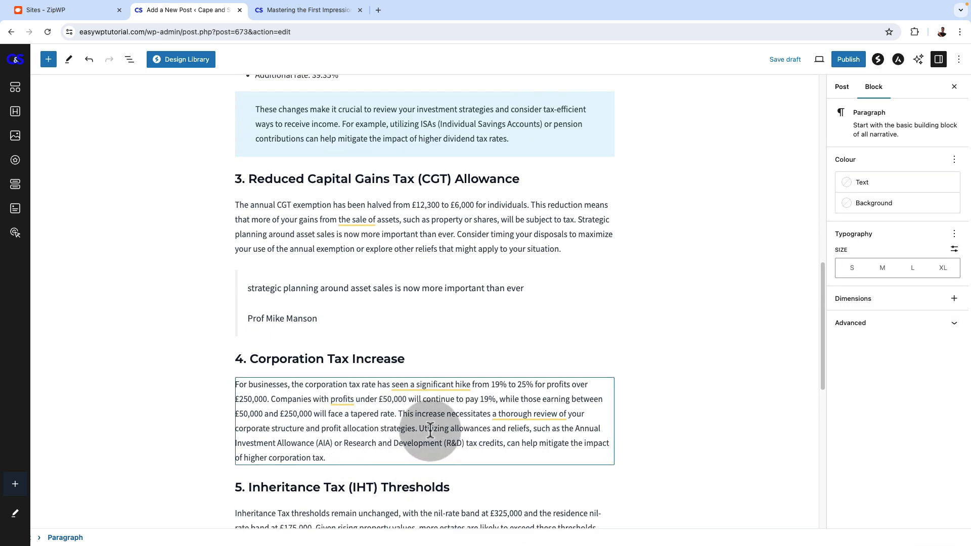
left_click_drag(450, 429, 526, 430)
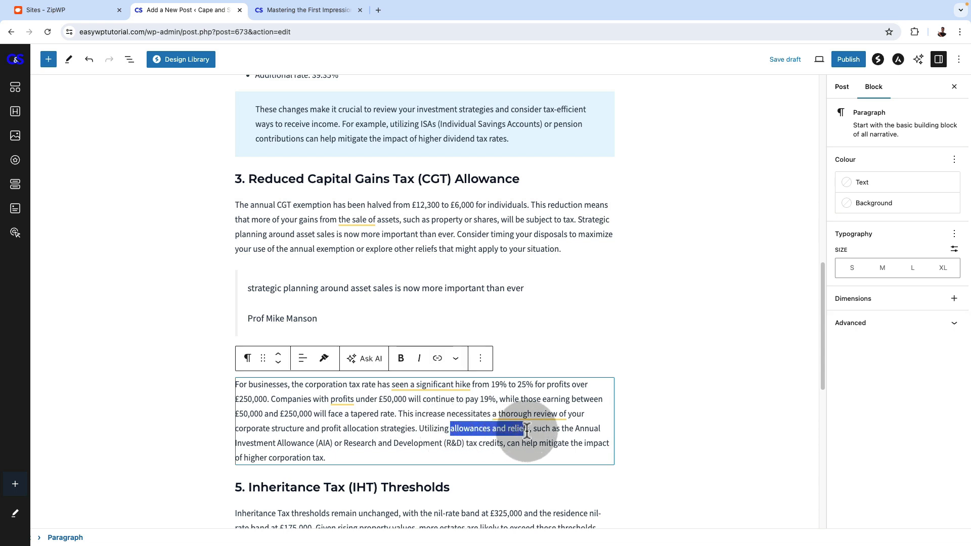
left_click(438, 359)
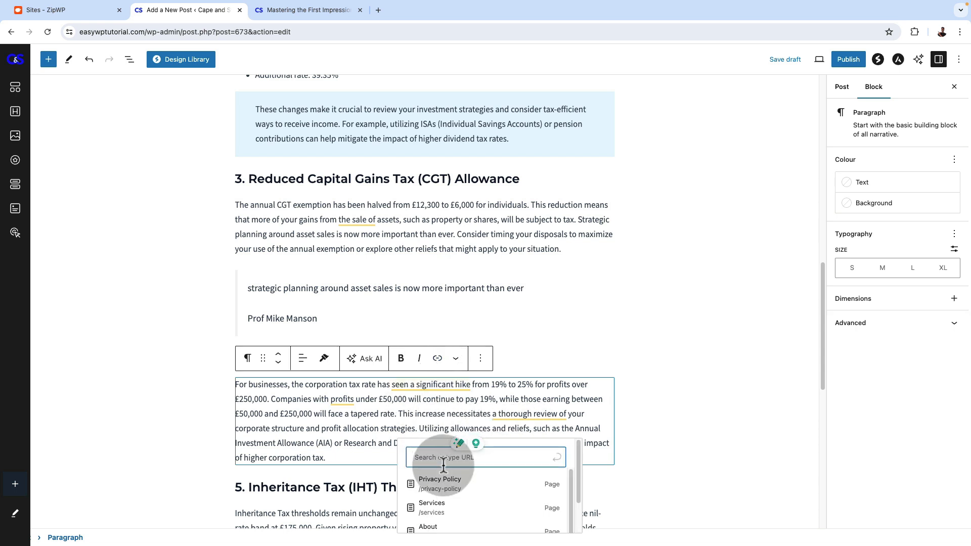
left_click(432, 507)
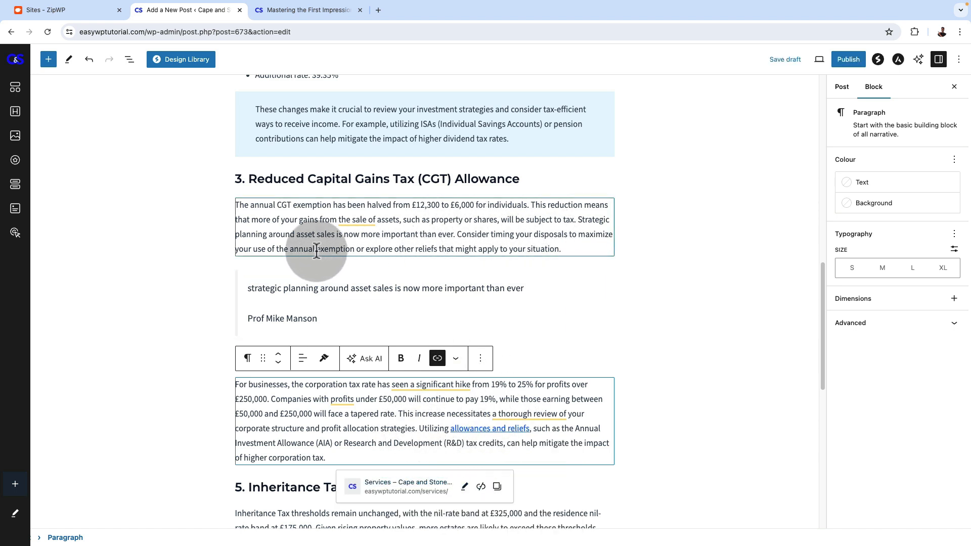
Link "Riverstone Tax Advisors Ltd" in the paragraph starting "Navigating these tax changes" to riverstonetax.com
scroll(315, 248, "down", 8)
left_click_drag(316, 290, 409, 290)
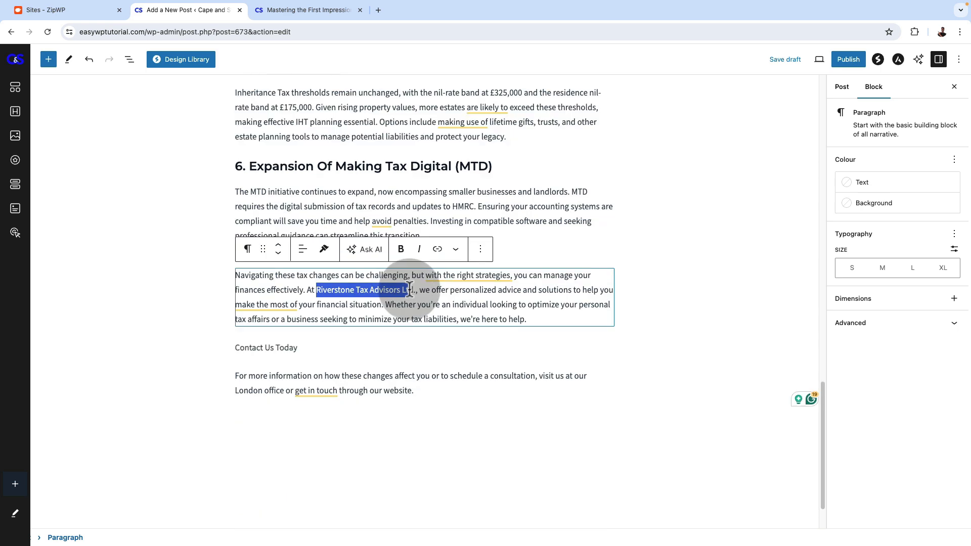
left_click(437, 249)
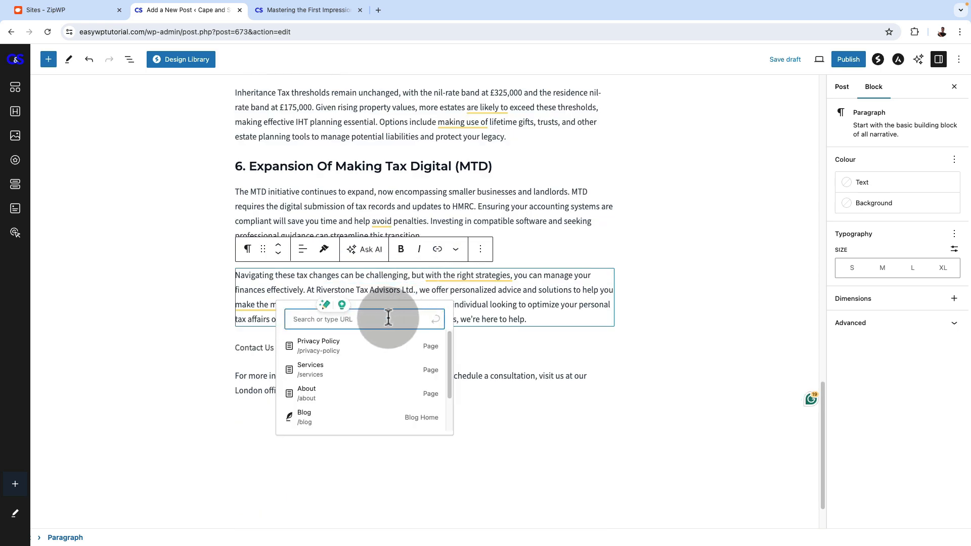
type("riverstonetax.com")
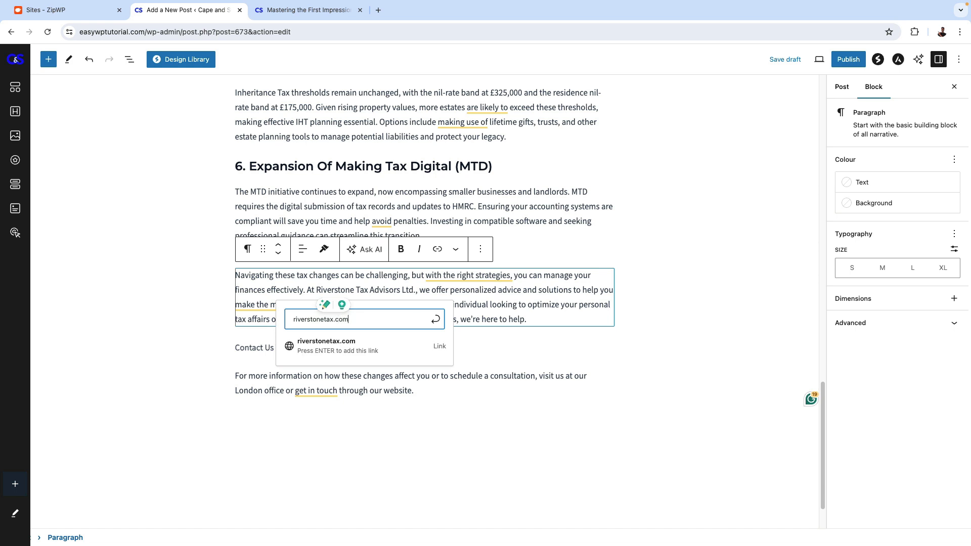
left_click(374, 350)
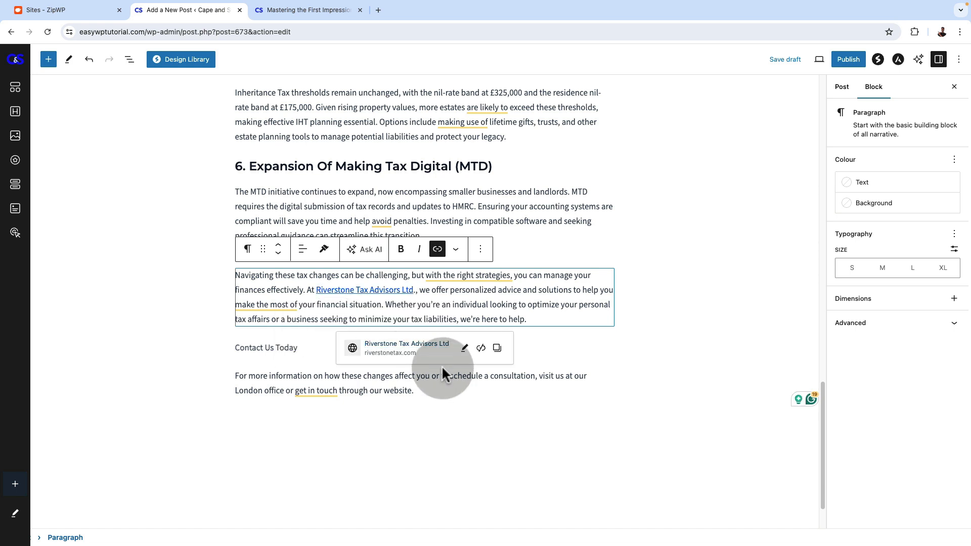
Set the "Riverstone Tax Advisors Ltd" link to open in a new tab and save the link
left_click(365, 290)
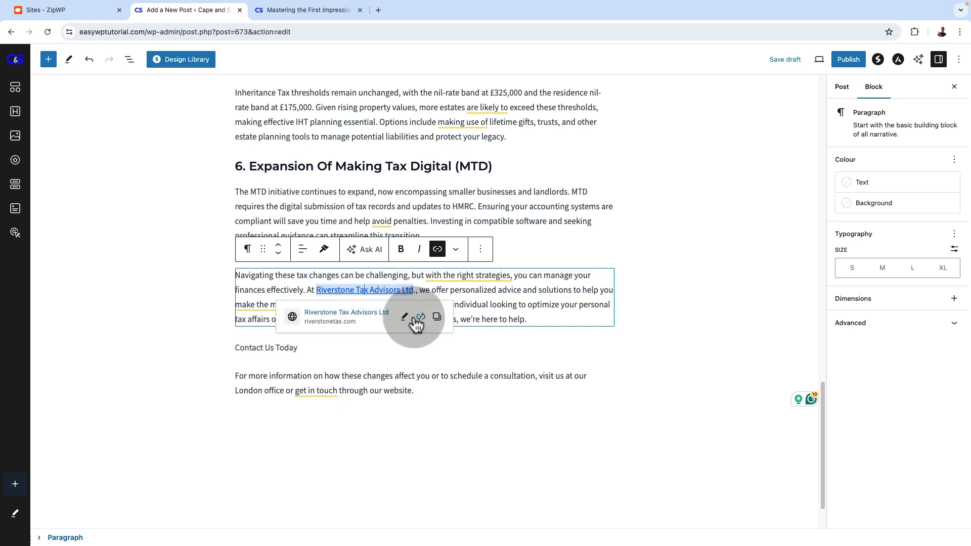
left_click(404, 317)
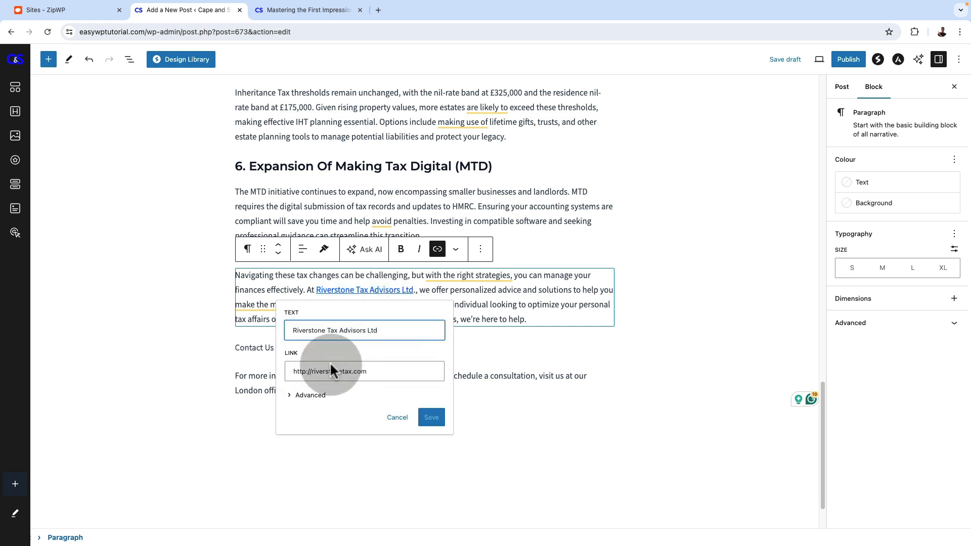
left_click(290, 400)
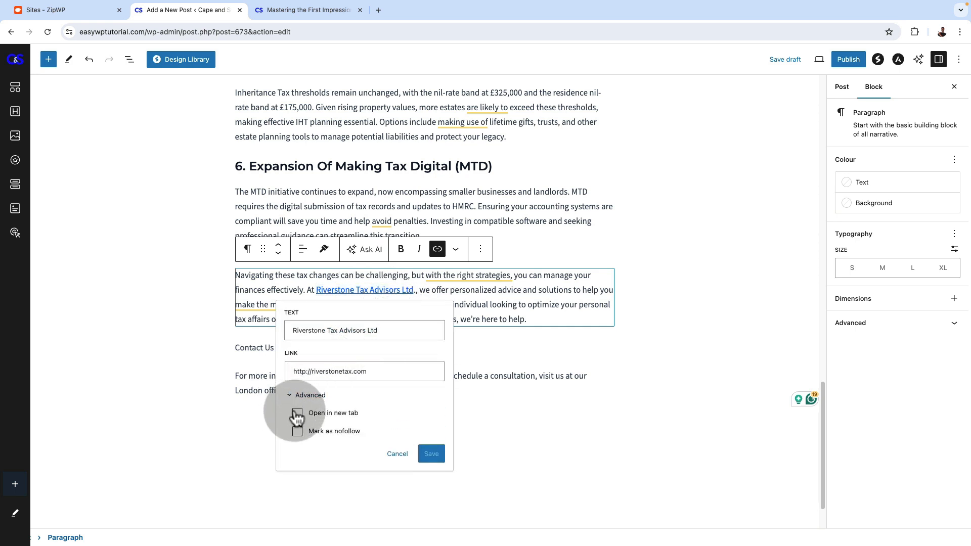
left_click(431, 453)
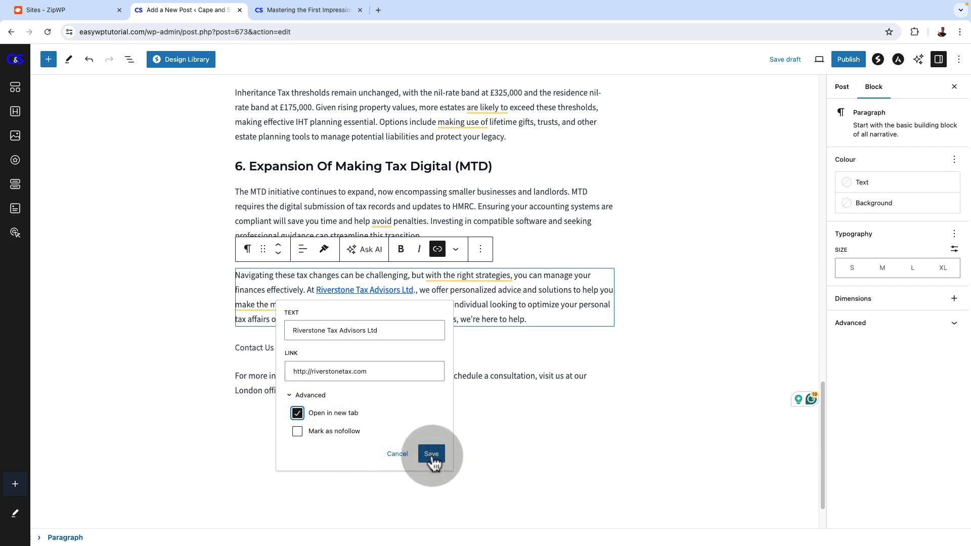
left_click(516, 204)
Look at the post's URL details in the post settings
scroll(498, 303, "up", 20)
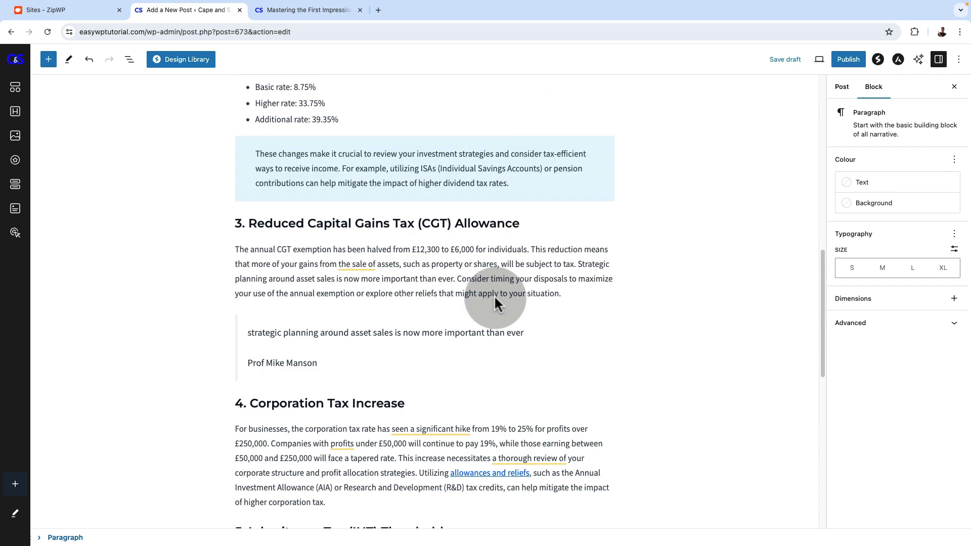
scroll(493, 347, "up", 2)
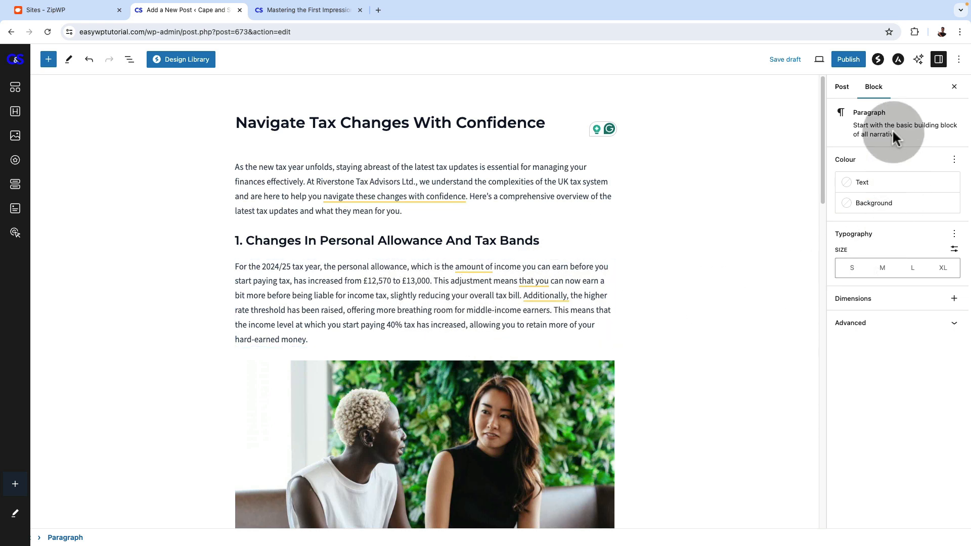
left_click(841, 89)
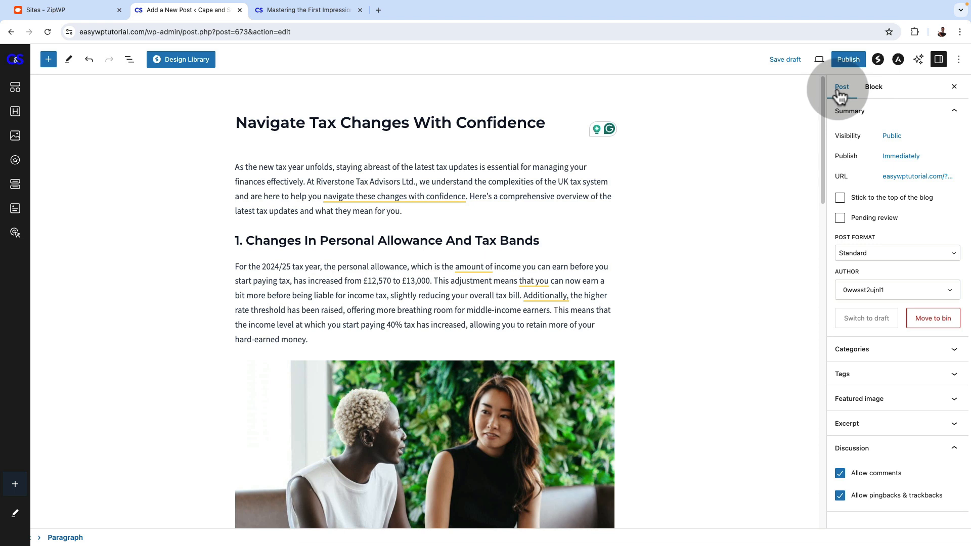
left_click(948, 178)
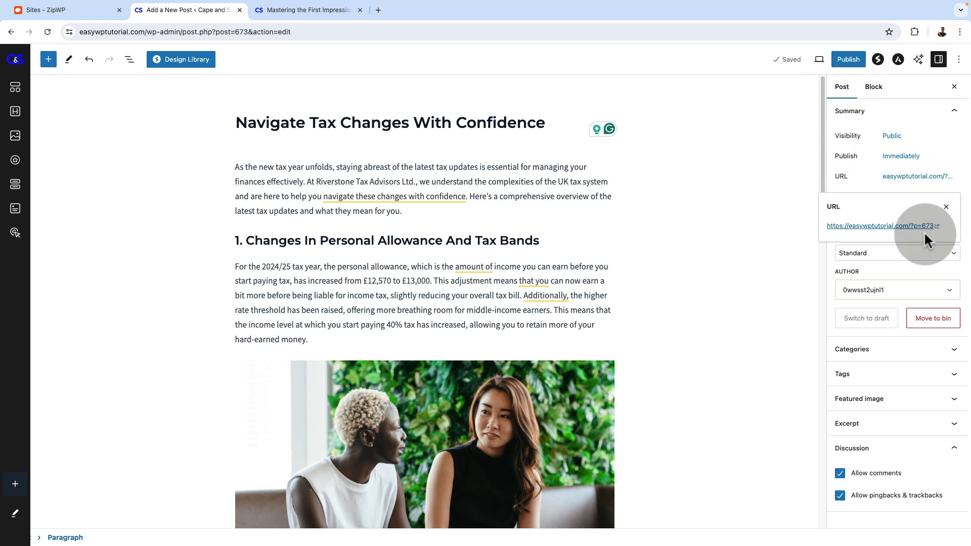
left_click(851, 171)
Save the draft, reload the editor, and open the post's permalink with its whole slug selected, leaving the slug unedited
left_click(782, 60)
left_click(46, 31)
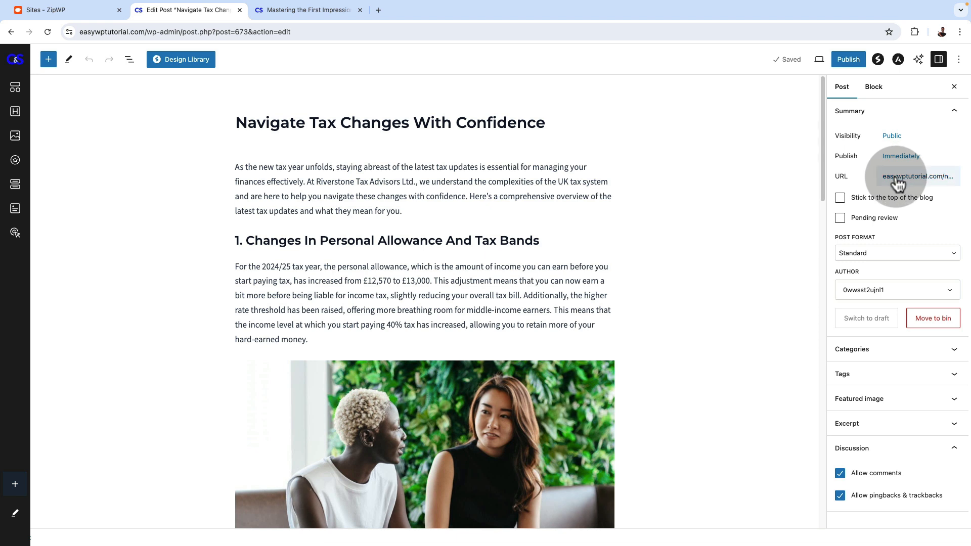
left_click(897, 182)
left_click(872, 241)
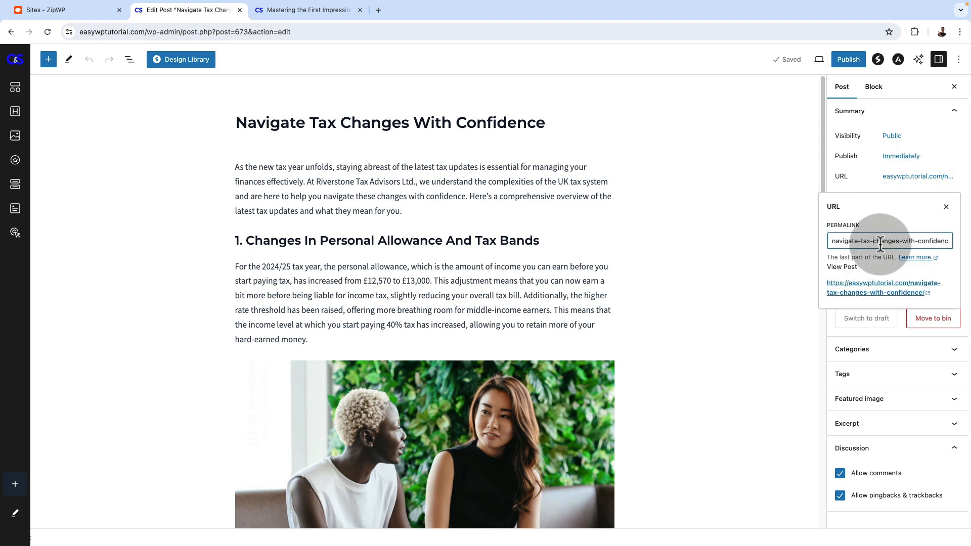
left_click(829, 241)
triple_click(867, 240)
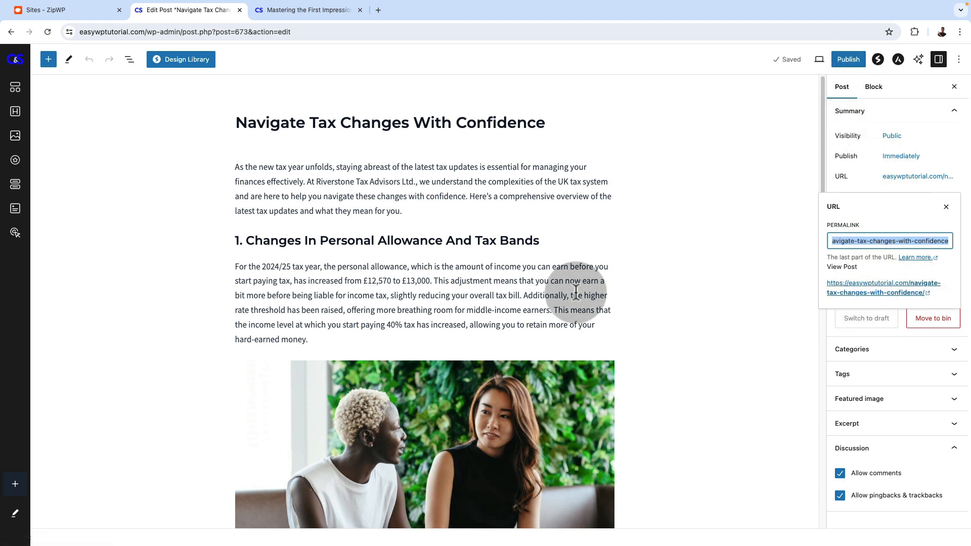
left_click(534, 241)
left_click(535, 188)
Create a new category "Tax News" and make it the post's only category, with General and Uncategorized unticked
left_click(842, 91)
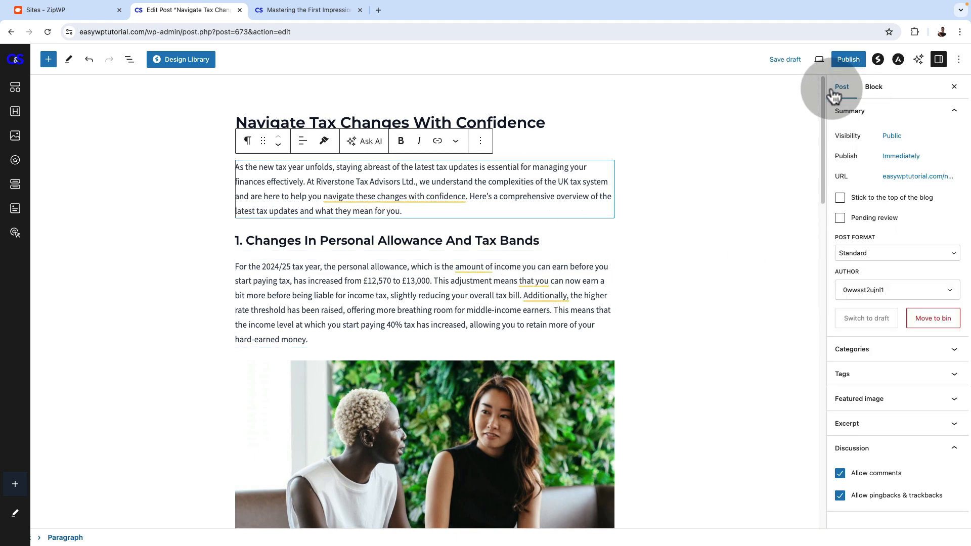
left_click(903, 352)
left_click(840, 388)
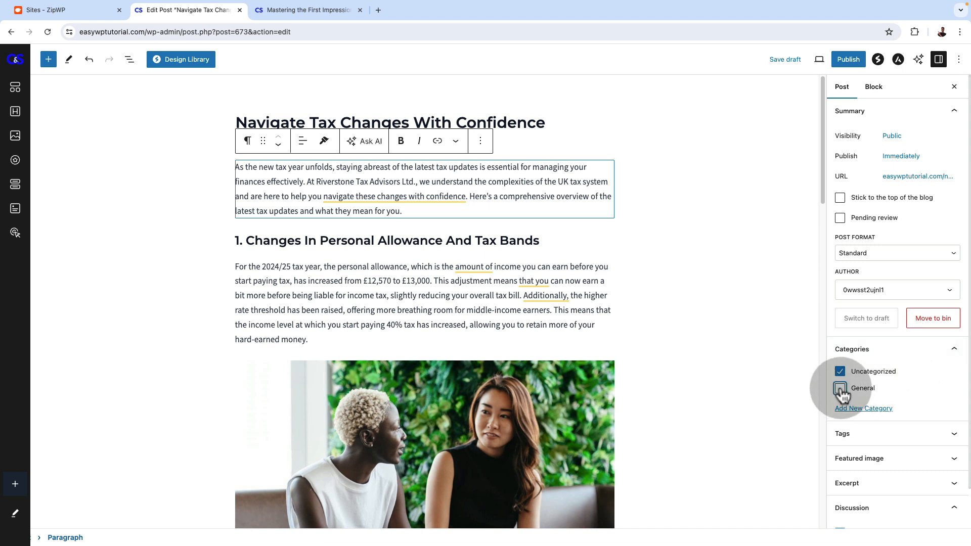
left_click(873, 410)
type("Tax News")
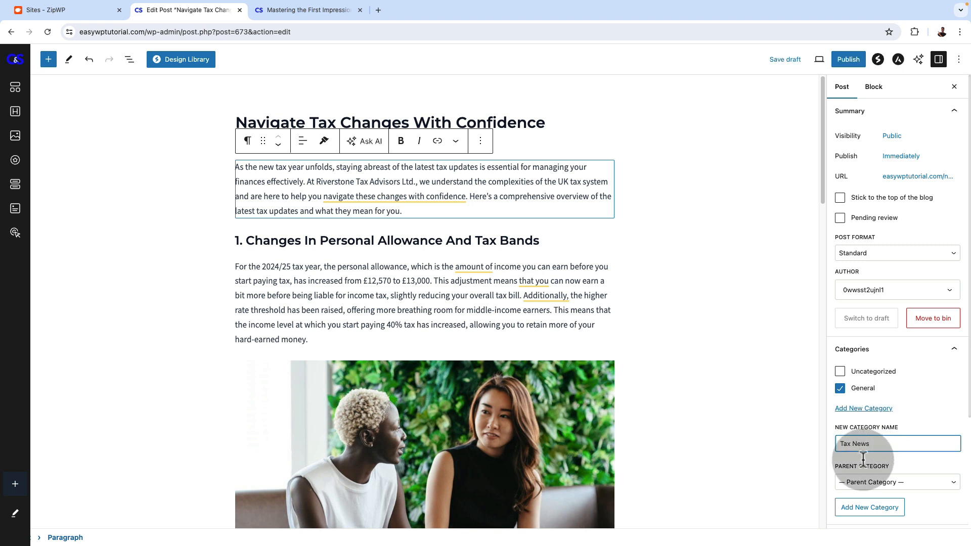
left_click(868, 507)
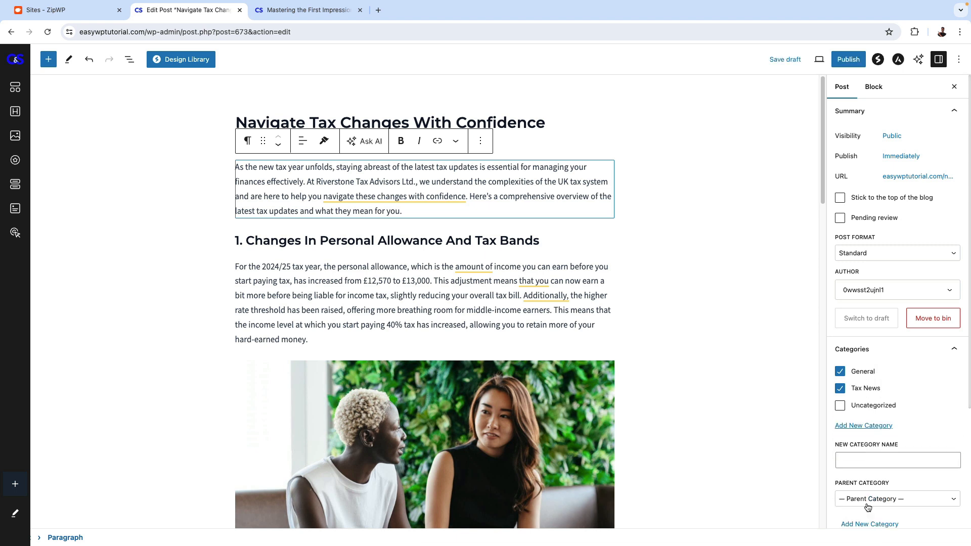
left_click(840, 372)
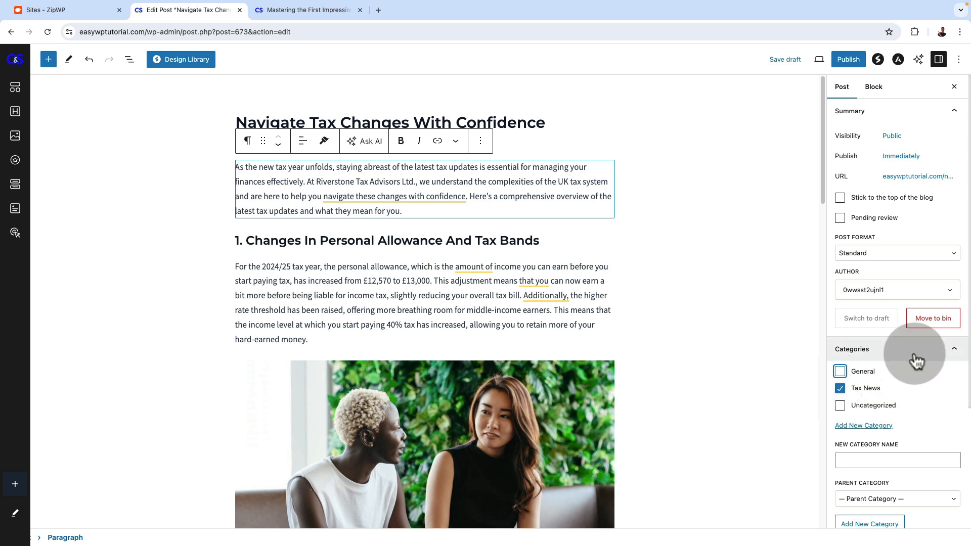
Set the media library photo of the laptop displaying charts, gray-and-black-laptop-computer-265087.jpeg, as the post's featured image
scroll(916, 392, "down", 3)
left_click(929, 419)
left_click(931, 418)
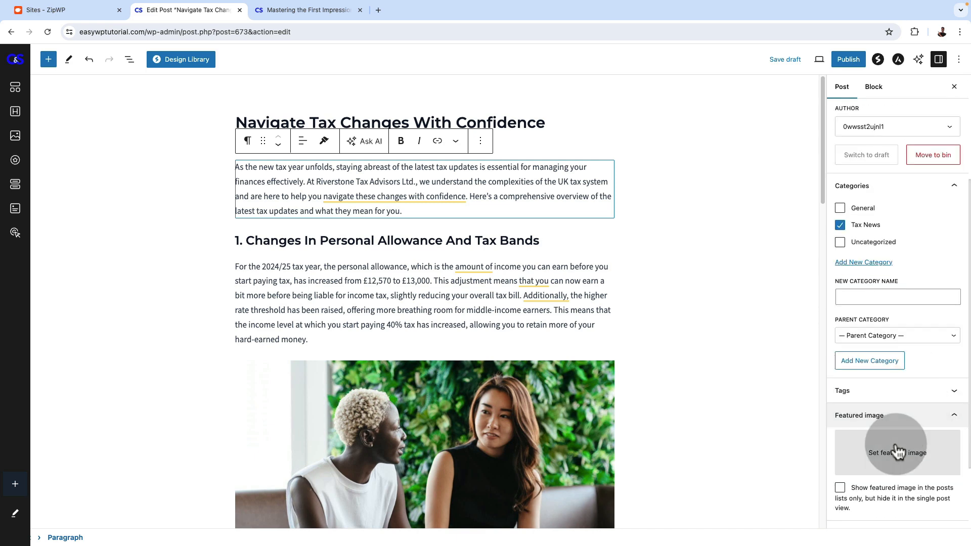
left_click(902, 450)
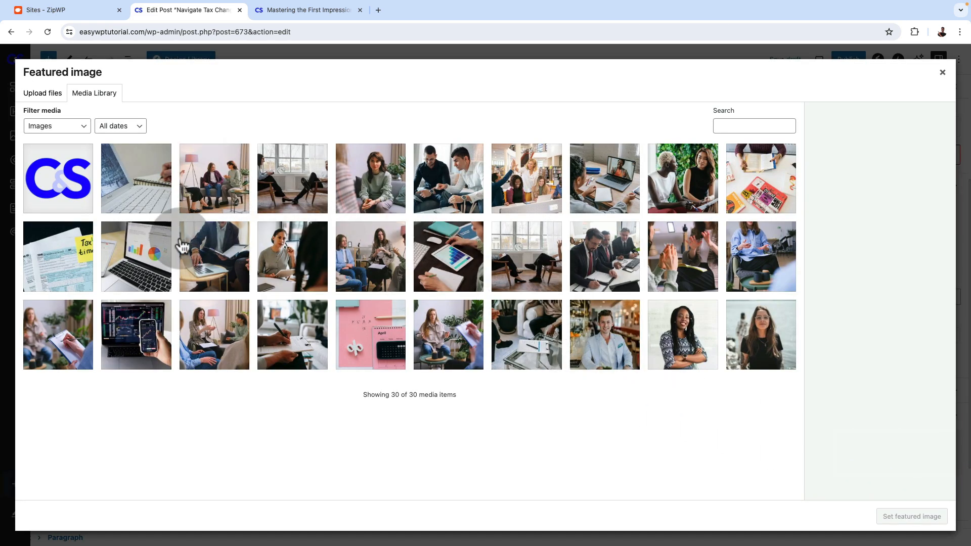
left_click(132, 268)
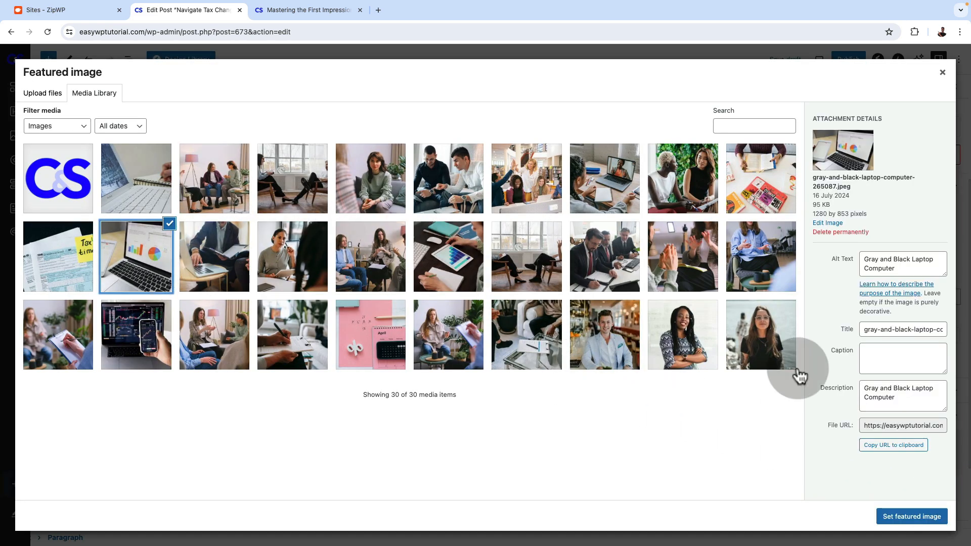
left_click(901, 518)
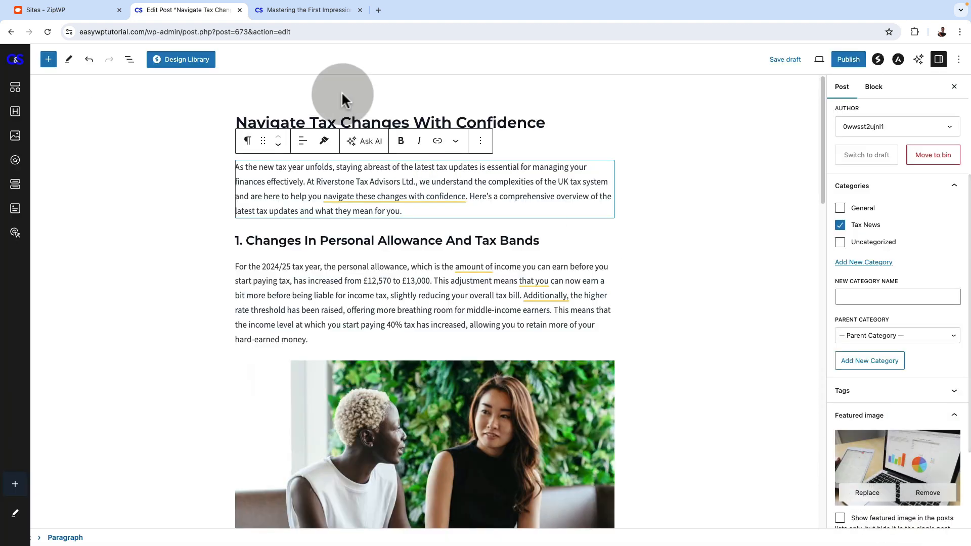
View the site's Blog page in the other browser tab
left_click(291, 10)
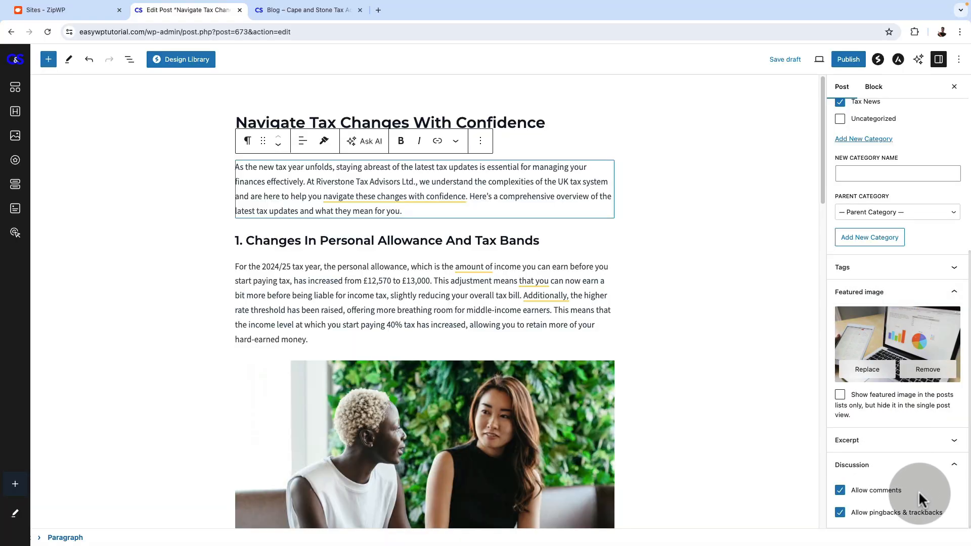
Collapse the Discussion settings and check which users are available as the post's author
left_click(953, 465)
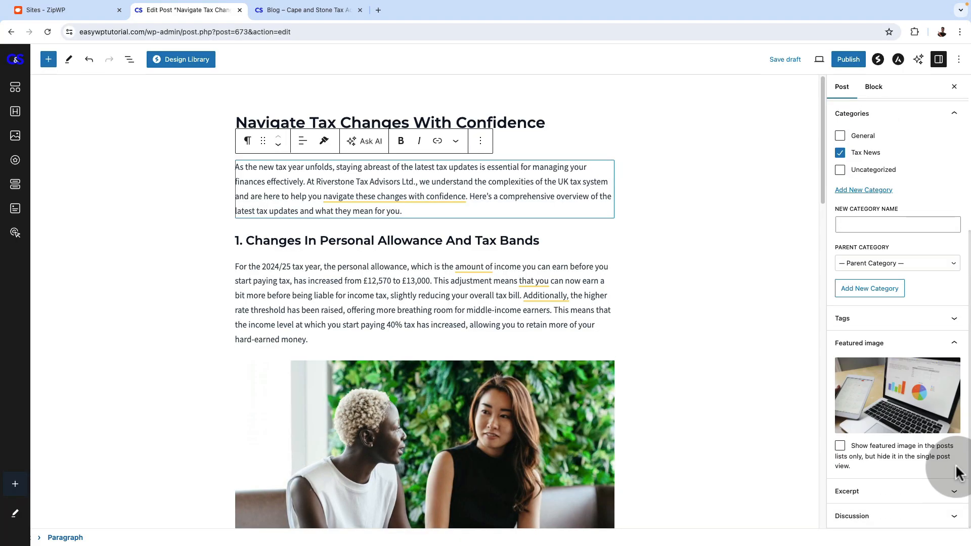
mouse_move(916, 427)
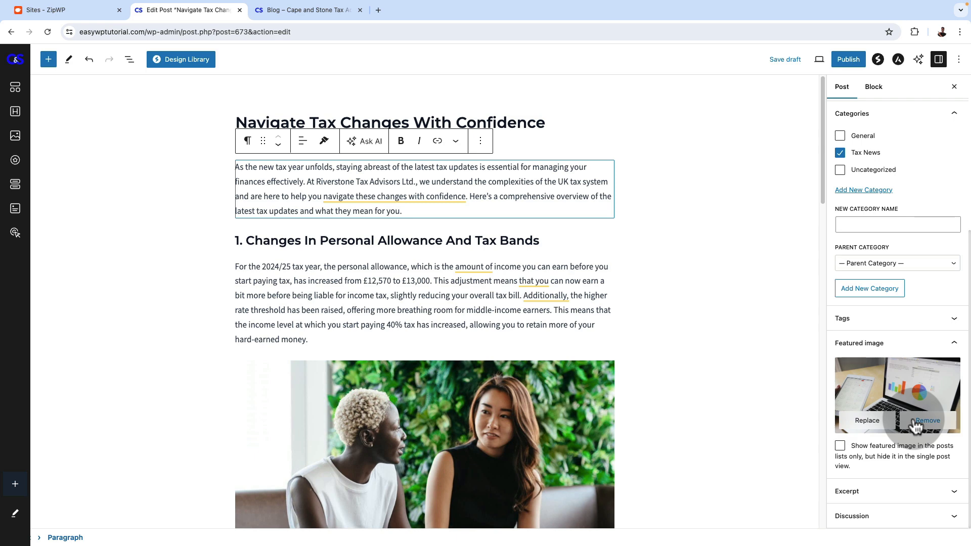
scroll(925, 354, "up", 3)
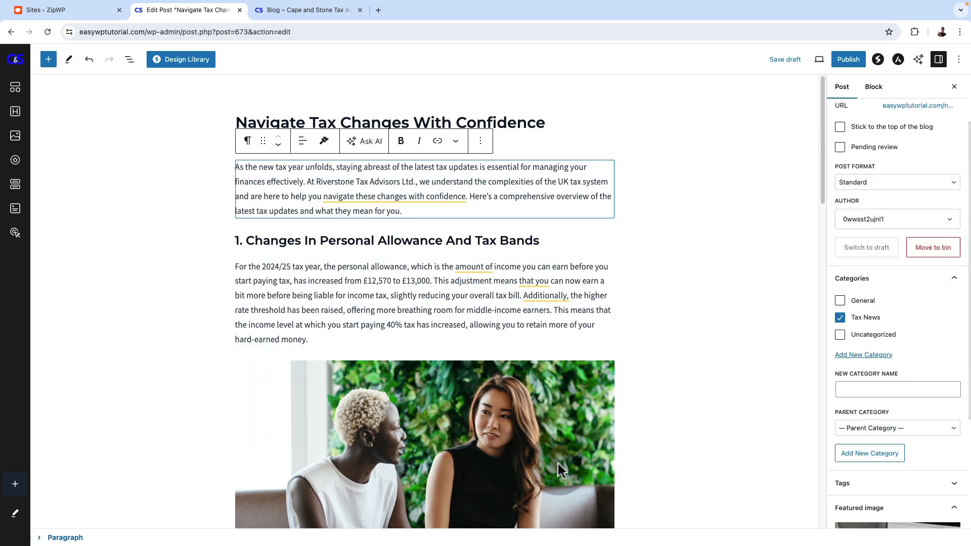
scroll(587, 438, "down", 8)
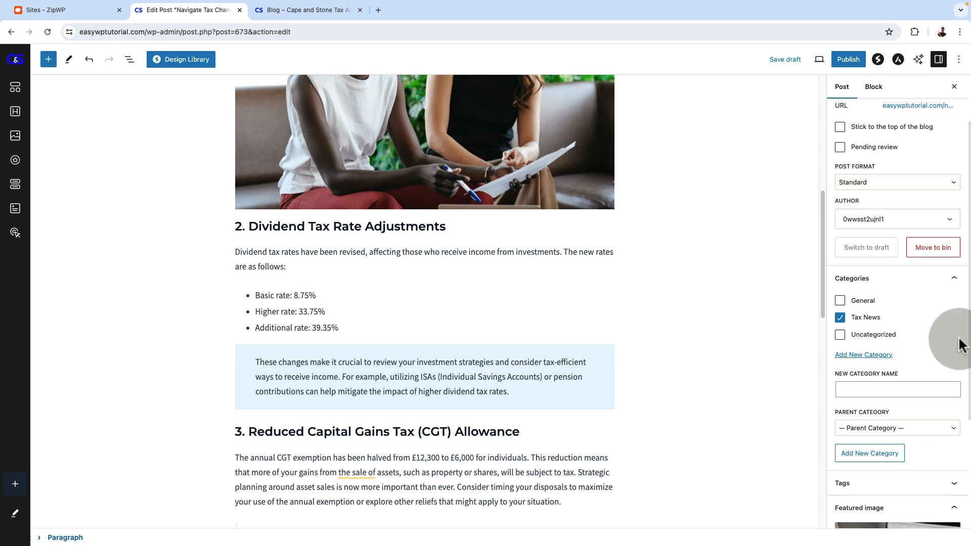
left_click(888, 290)
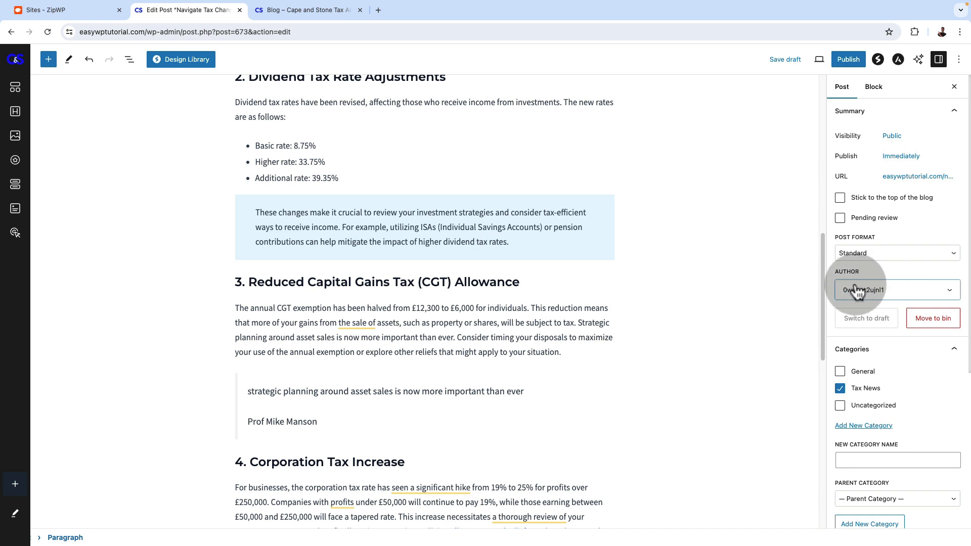
left_click(894, 292)
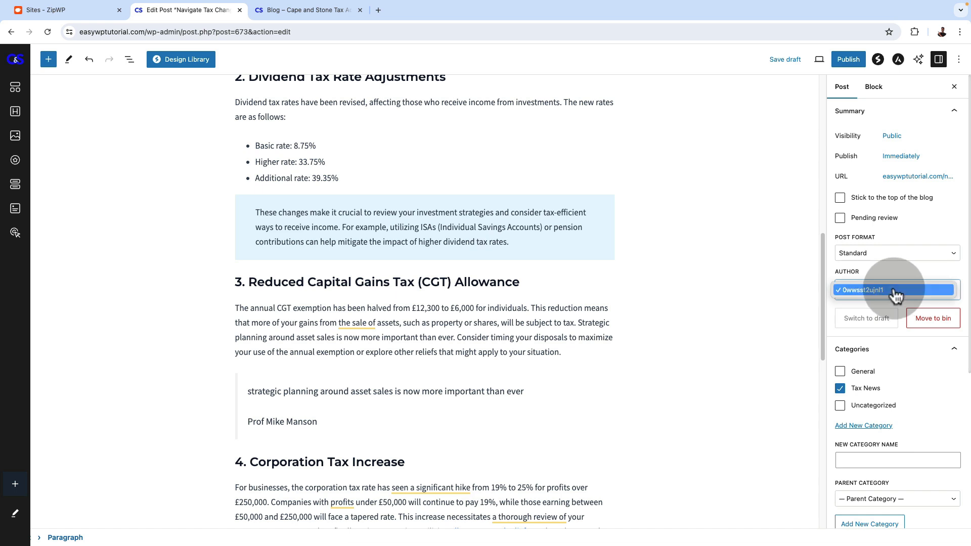
left_click(895, 294)
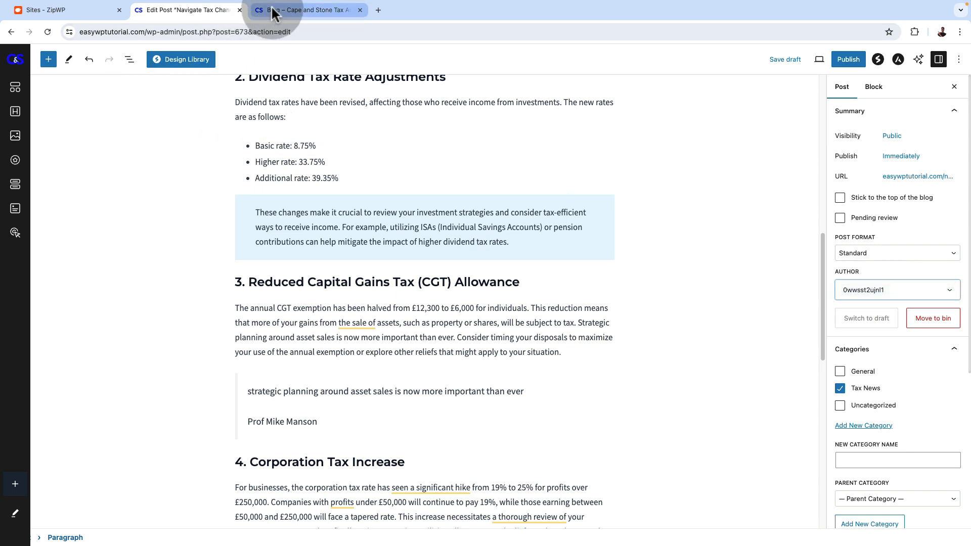
In the Blog page's browser tab, go to the site dashboard and open the administrator's profile from the list of all users
left_click(272, 11)
mouse_move(62, 60)
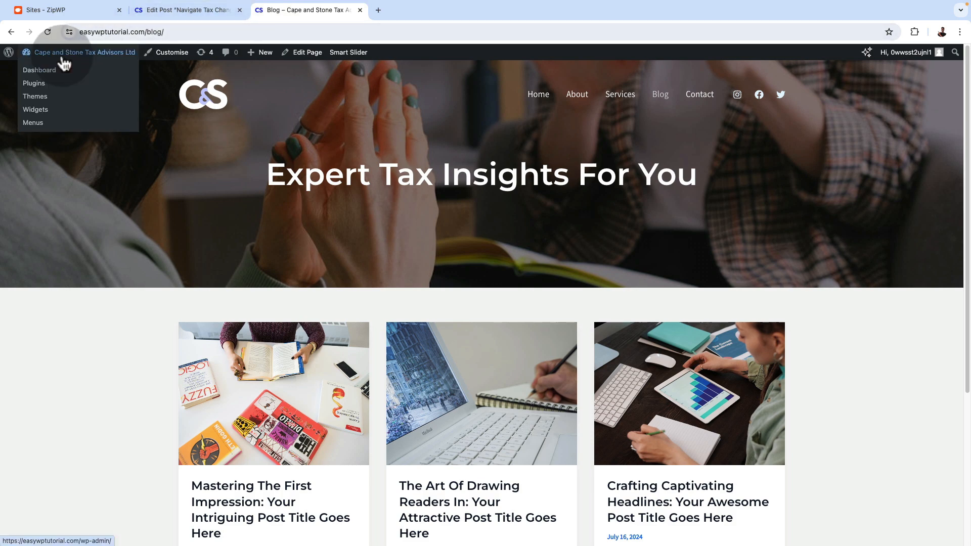
left_click(37, 71)
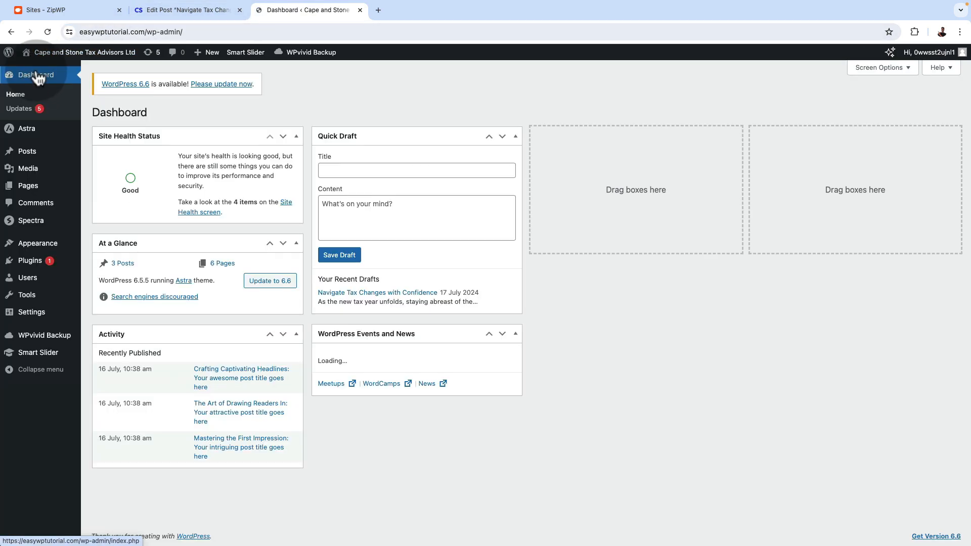
mouse_move(55, 279)
left_click(102, 283)
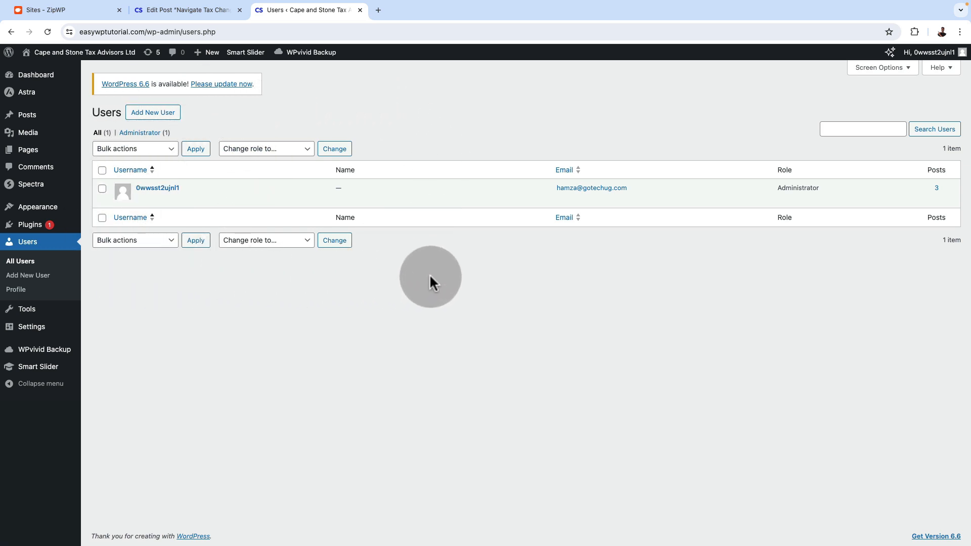
mouse_move(251, 188)
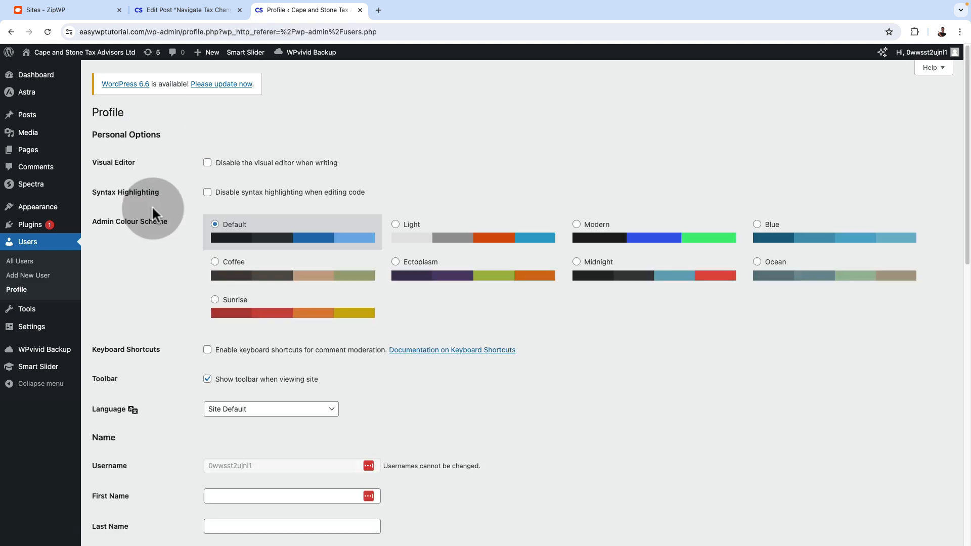
Fill in the administrator's first and last name, display them publicly as last name followed by first name, and update the profile
scroll(508, 375, "down", 5)
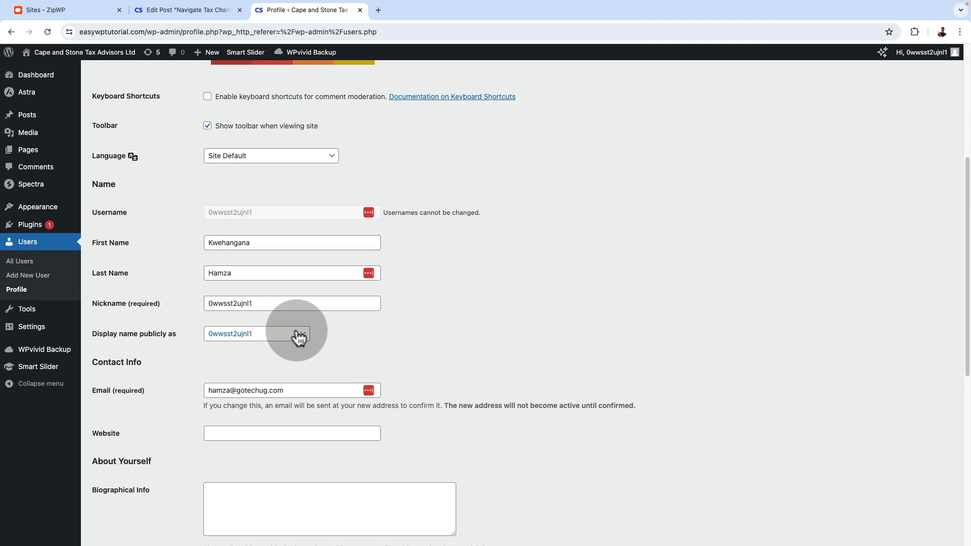
left_click(296, 338)
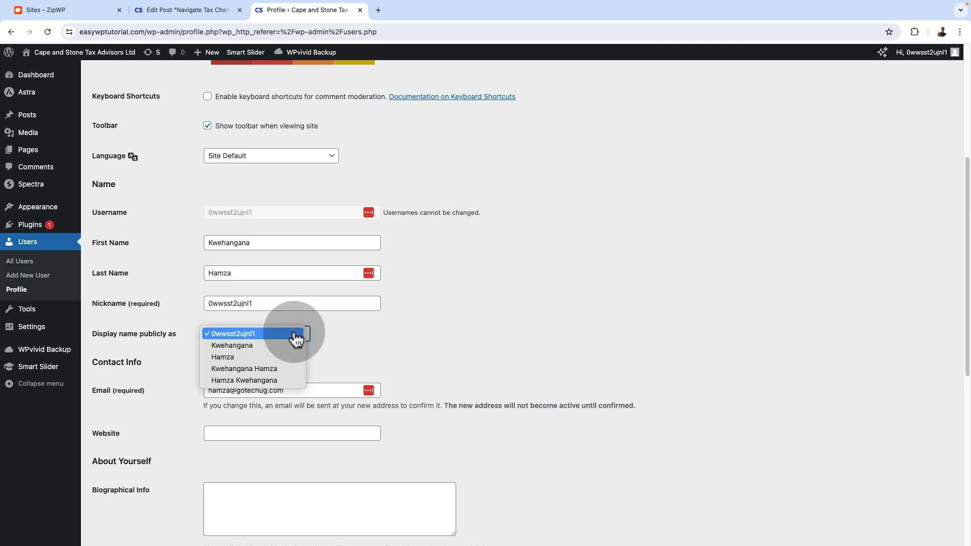
left_click(279, 381)
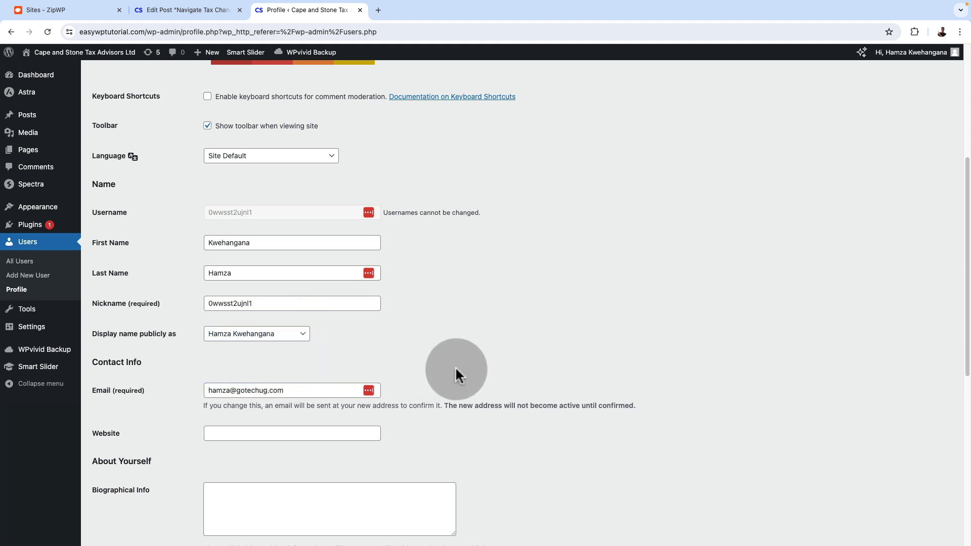
scroll(455, 366, "down", 4)
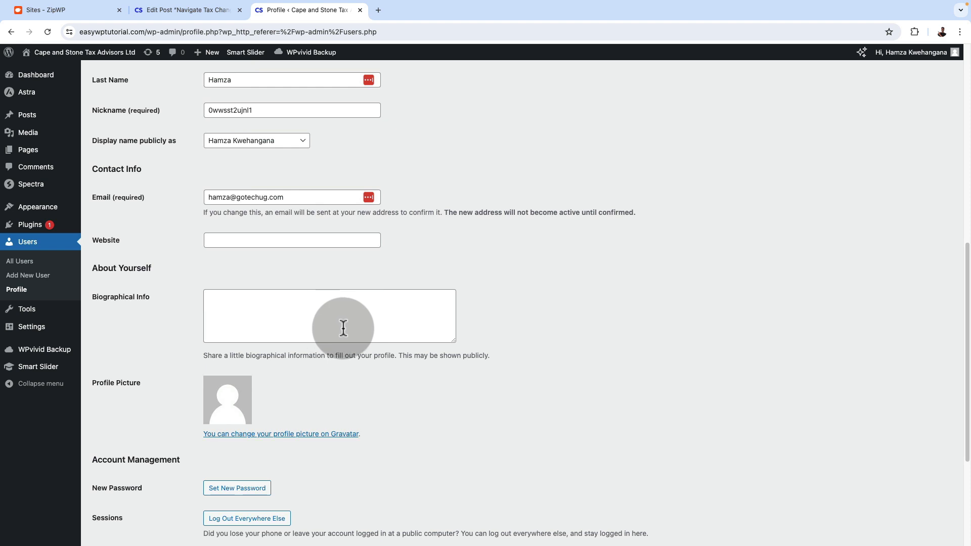
scroll(334, 387, "down", 1)
scroll(340, 389, "down", 3)
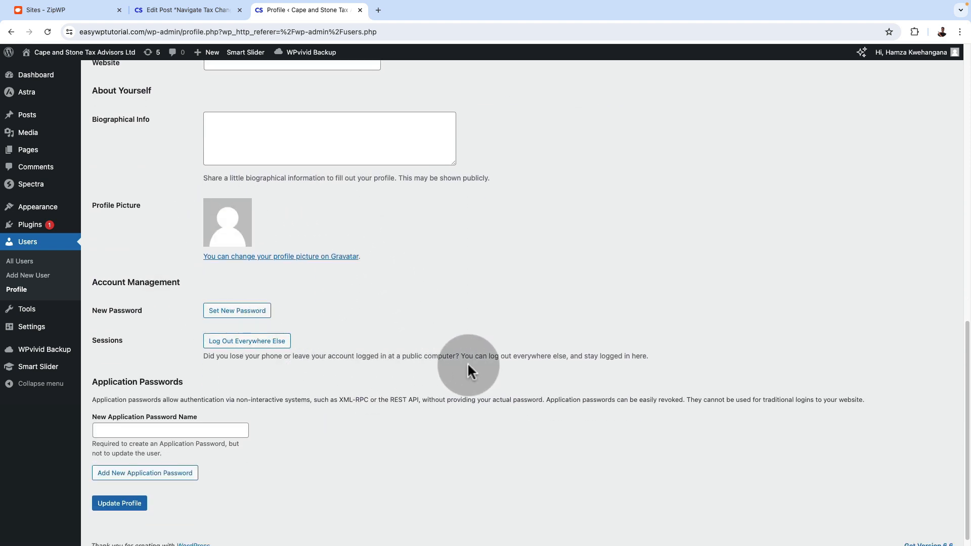
scroll(467, 362, "down", 1)
scroll(467, 362, "up", 10)
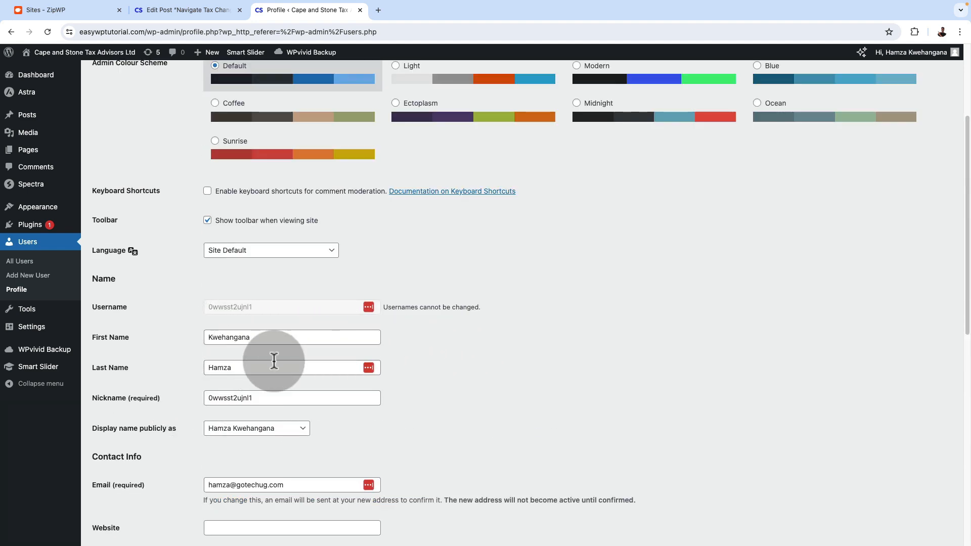
scroll(503, 412, "down", 1)
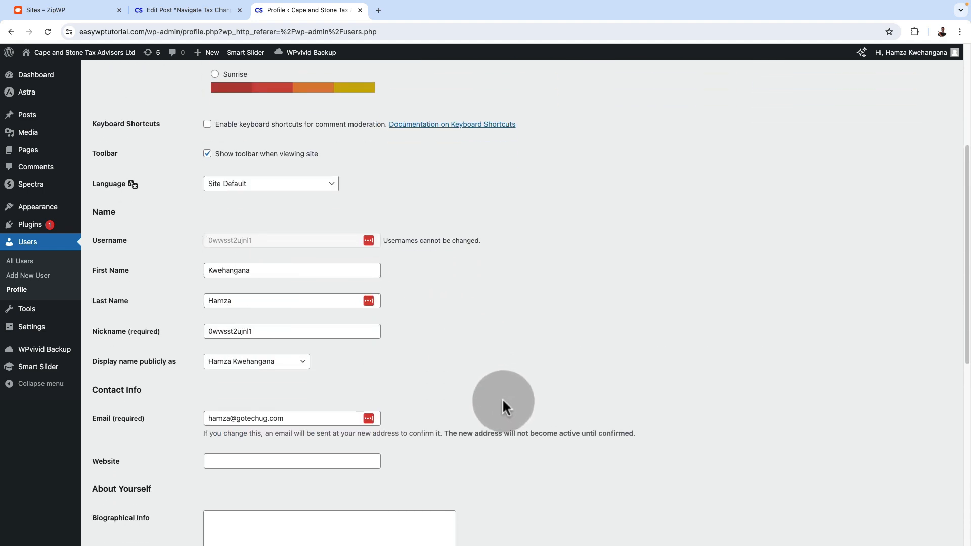
scroll(495, 383, "down", 6)
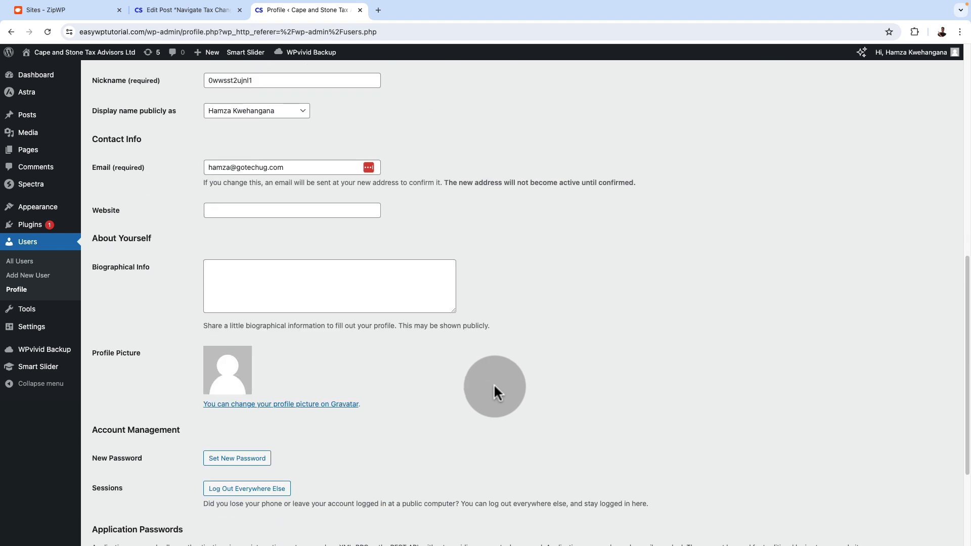
scroll(466, 395, "down", 1)
left_click(124, 493)
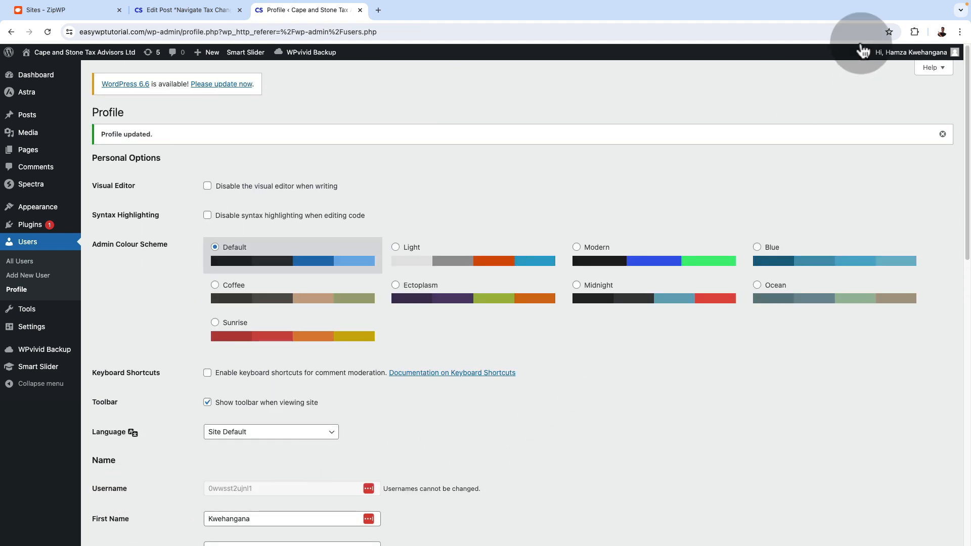
mouse_move(902, 57)
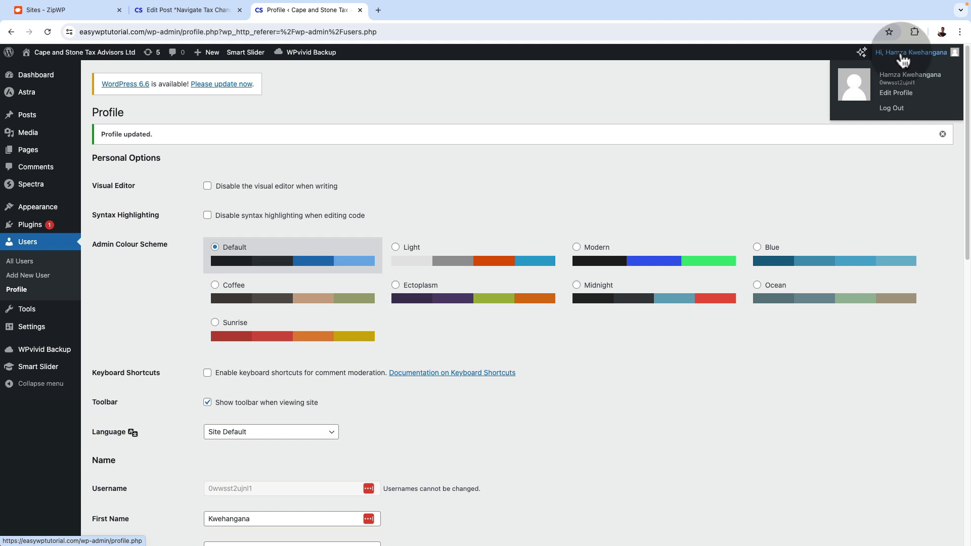
Return to the post editor, save the draft and reload the page to check the author choices
left_click(180, 10)
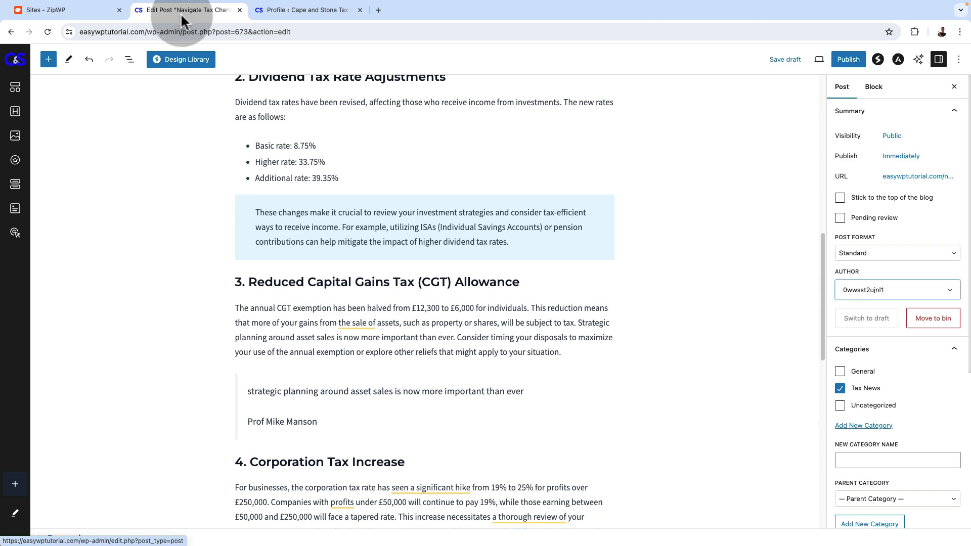
left_click(786, 60)
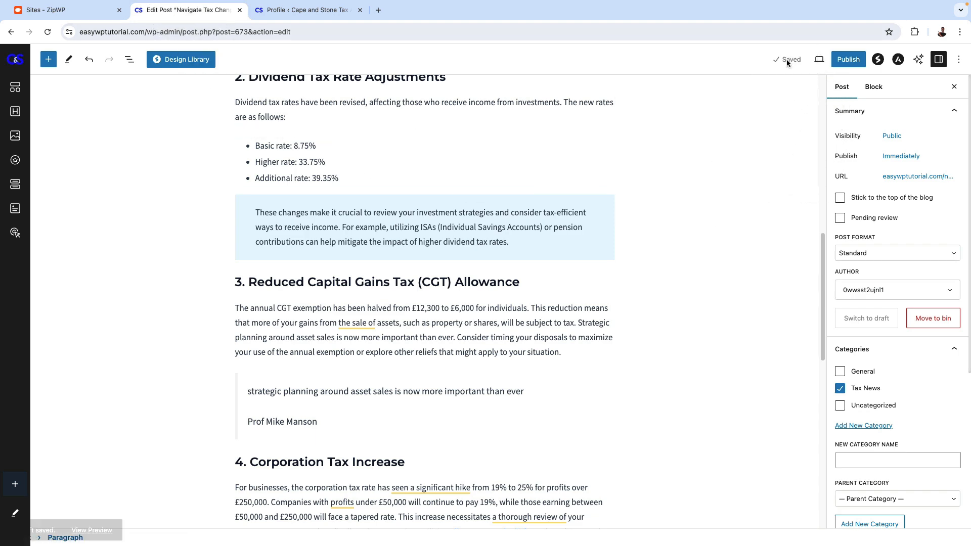
left_click(48, 32)
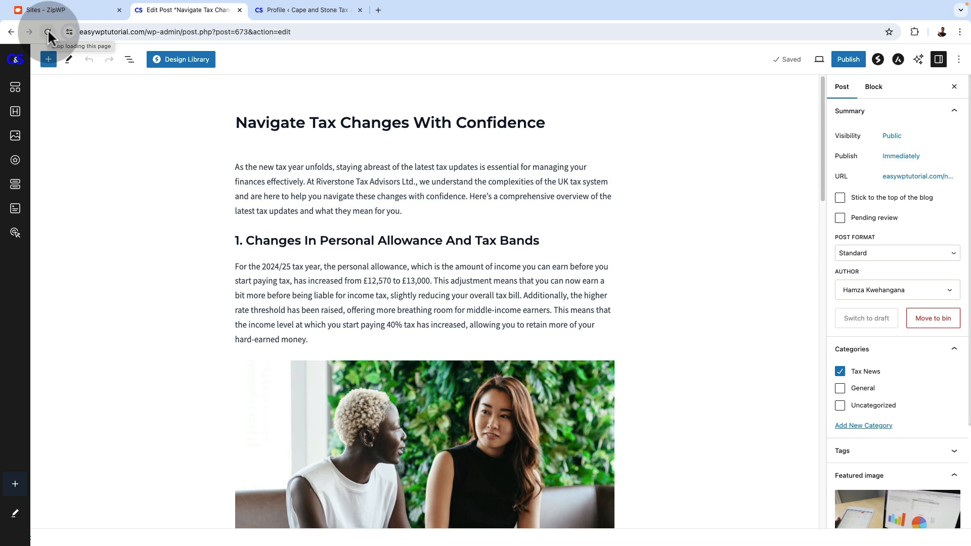
left_click(896, 293)
left_click(896, 291)
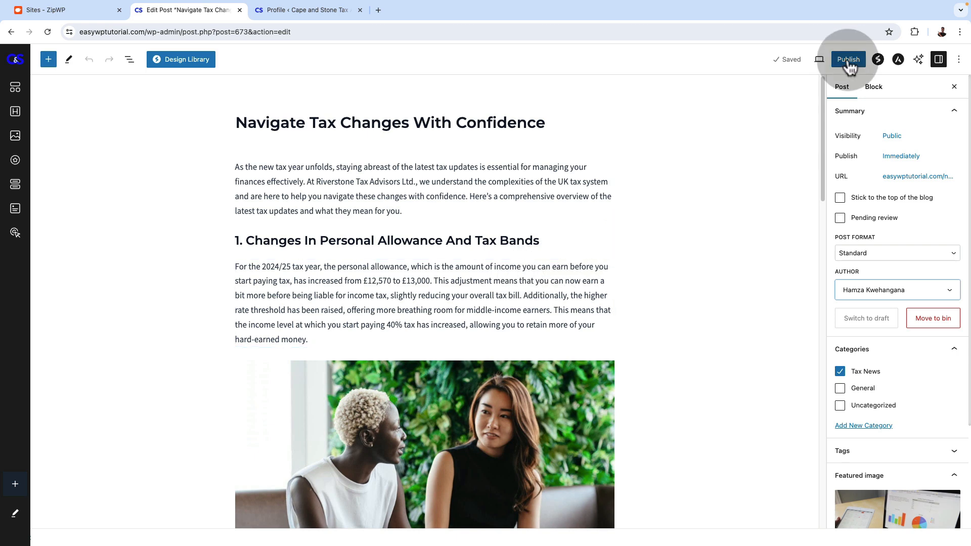
Publish the post "Navigate Tax Changes With Confidence" and view its live page in the new browser tab
left_click(848, 61)
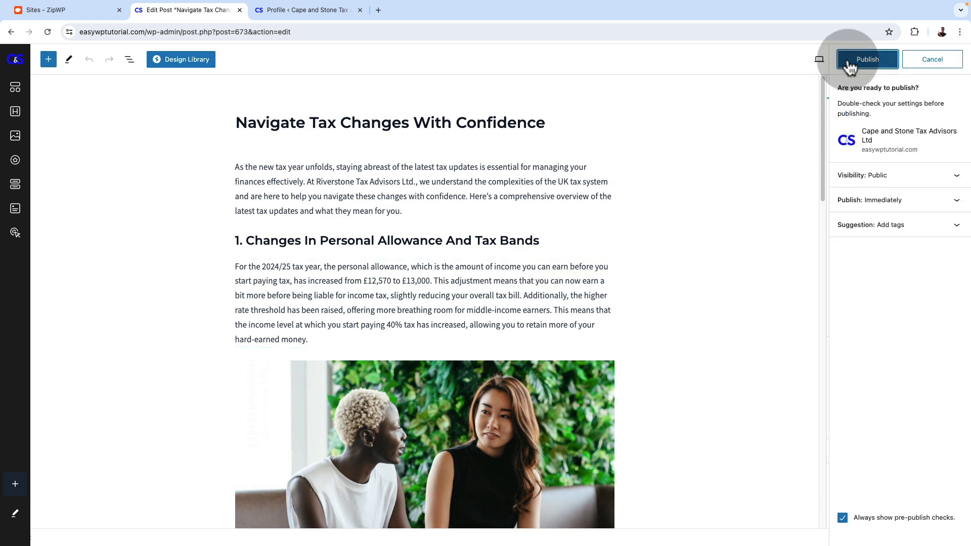
left_click(849, 64)
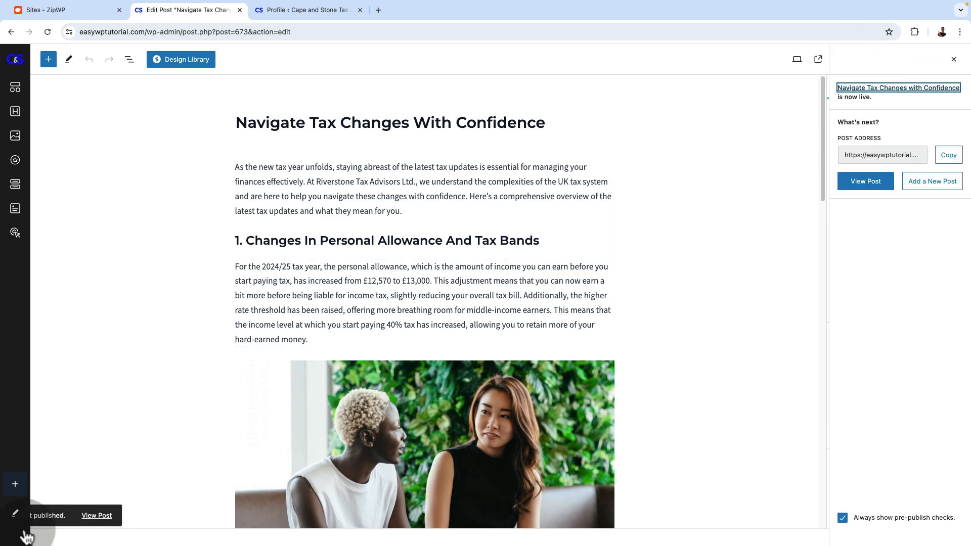
left_click(107, 515)
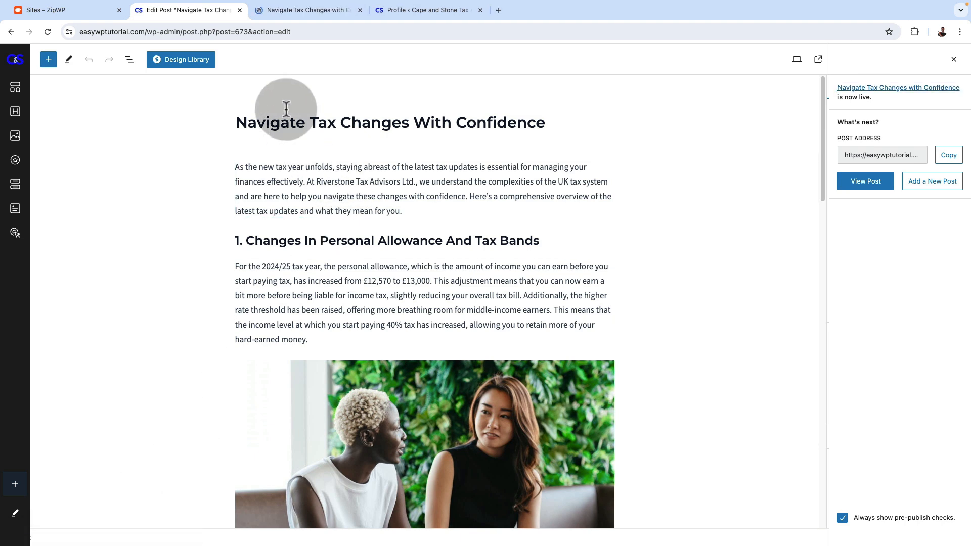
left_click(289, 12)
Examine the live post's title, author line, featured image and body formatting down through the Corporation Tax Increase section
left_click_drag(323, 191, 634, 192)
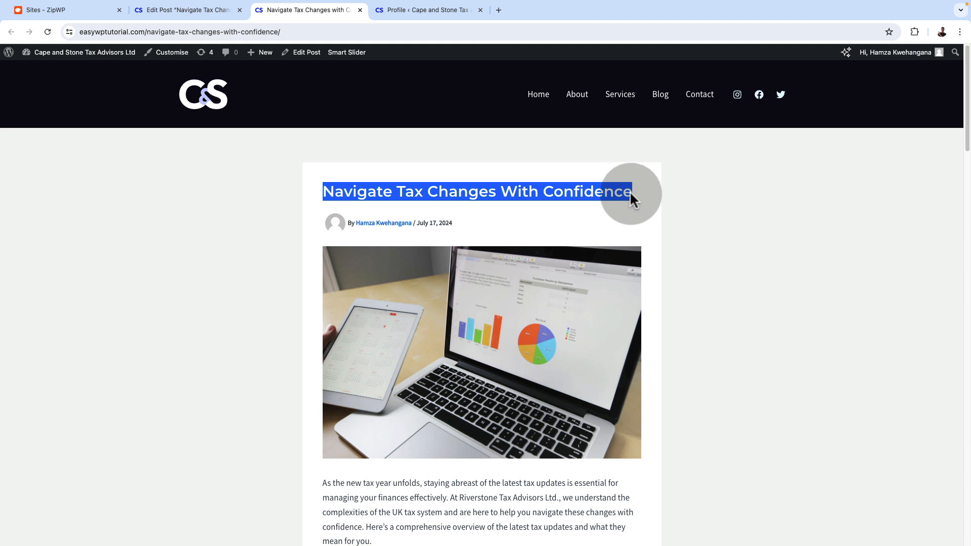
left_click(612, 191)
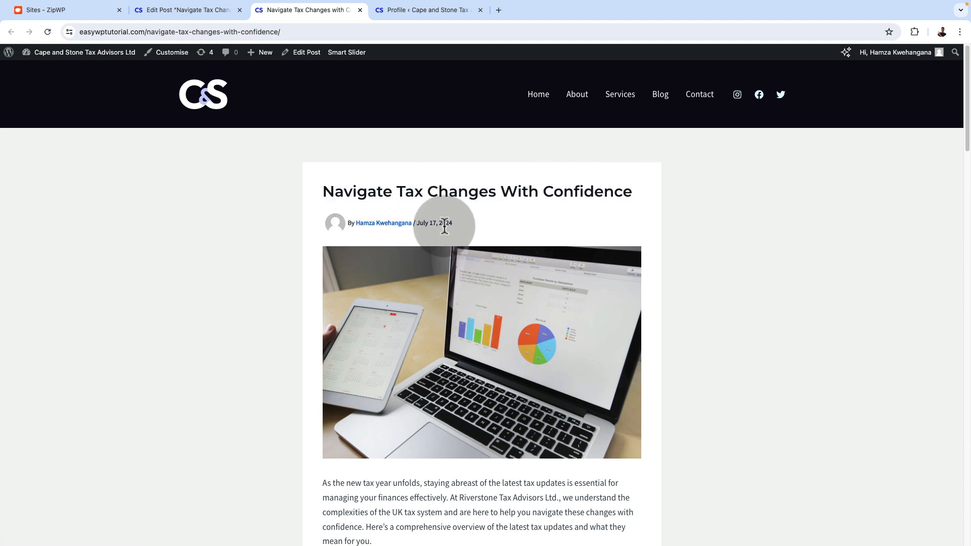
scroll(580, 290, "down", 3)
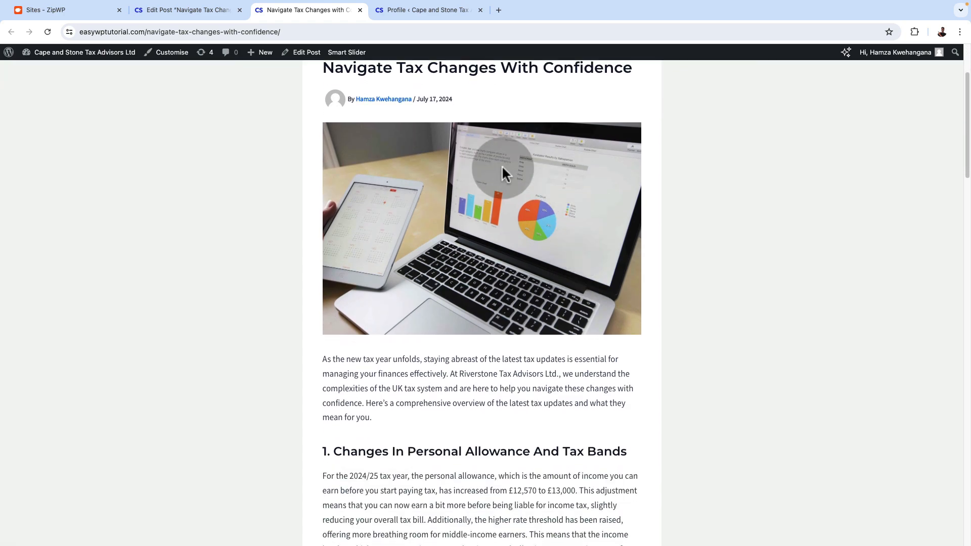
scroll(495, 338, "down", 9)
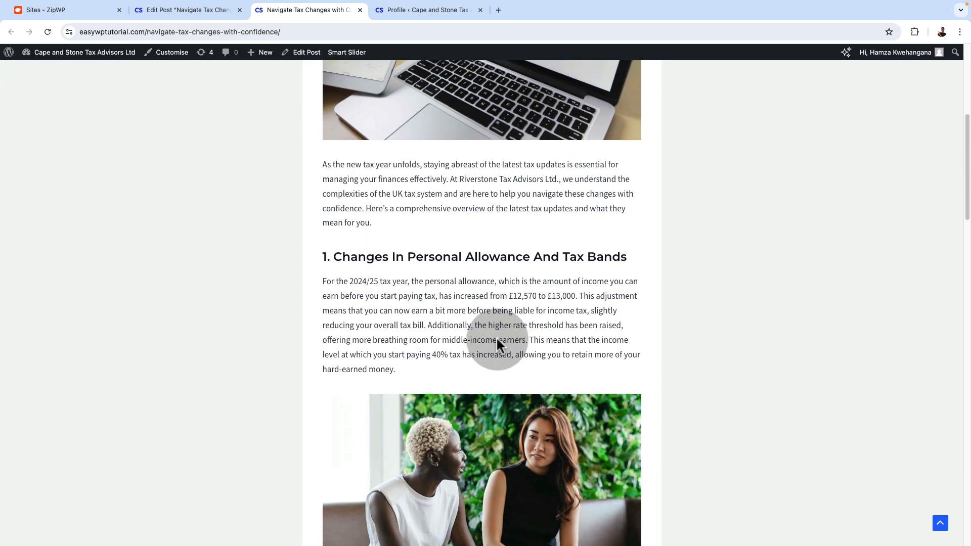
scroll(502, 280, "up", 1)
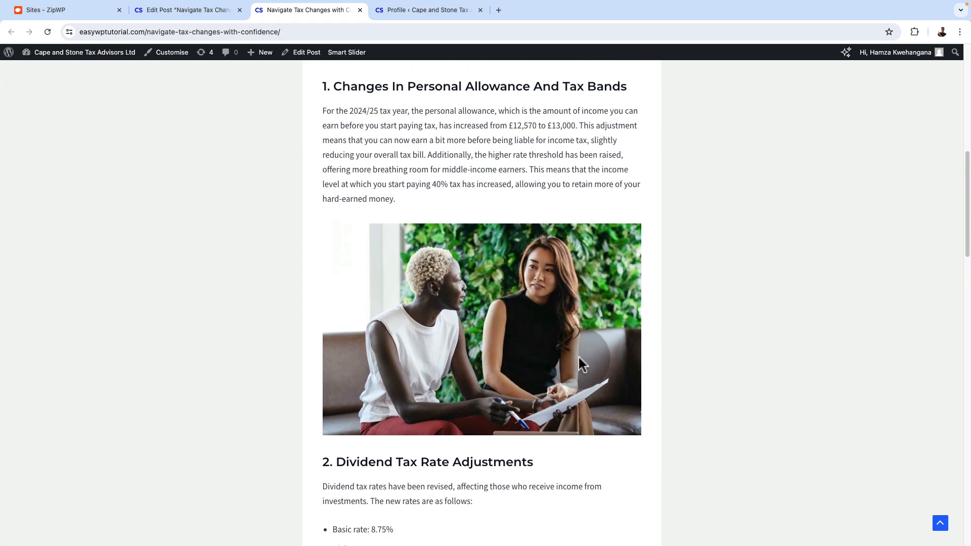
scroll(579, 356, "down", 5)
scroll(579, 357, "down", 5)
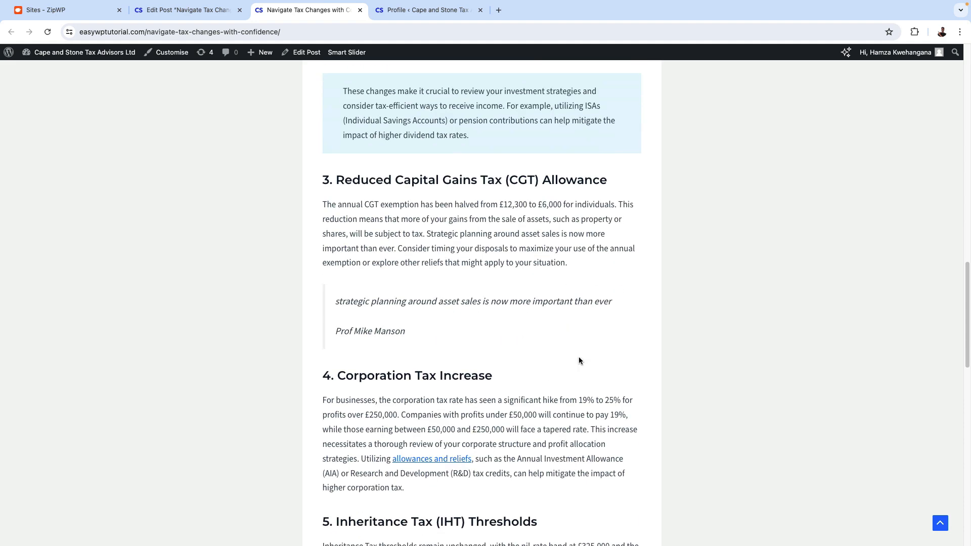
scroll(455, 400, "down", 2)
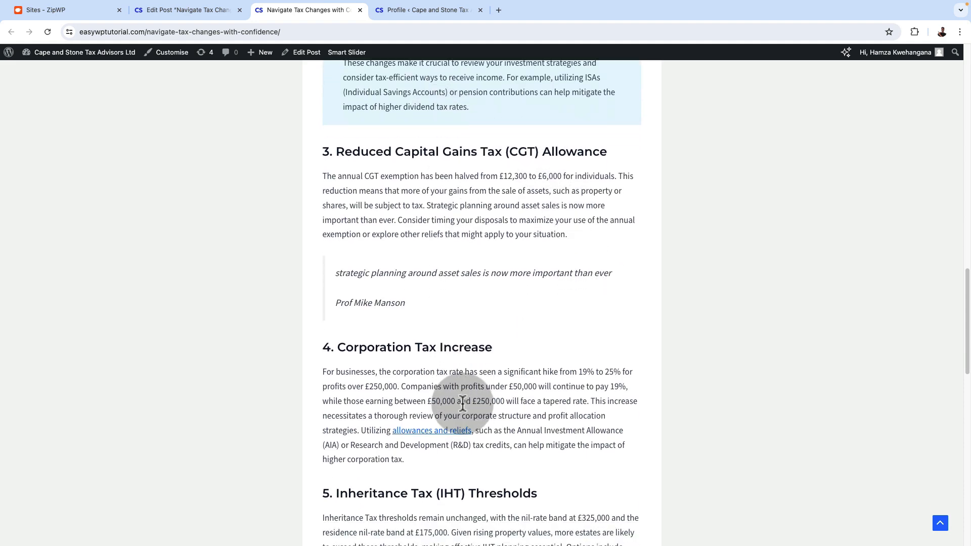
Examine the rest of the live post, from Inheritance Tax Thresholds to the closing contact paragraph and previous-post link
scroll(530, 383, "down", 8)
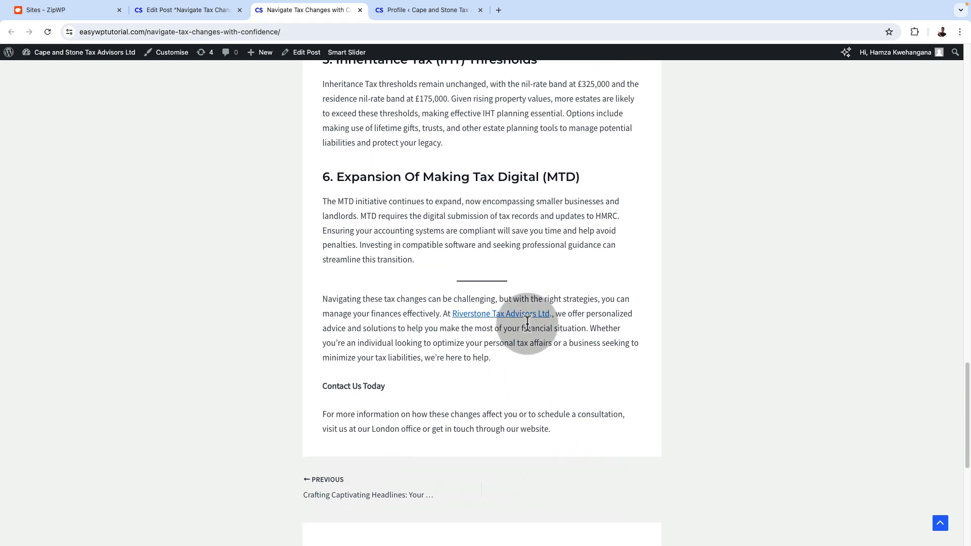
scroll(499, 360, "down", 6)
scroll(497, 362, "up", 20)
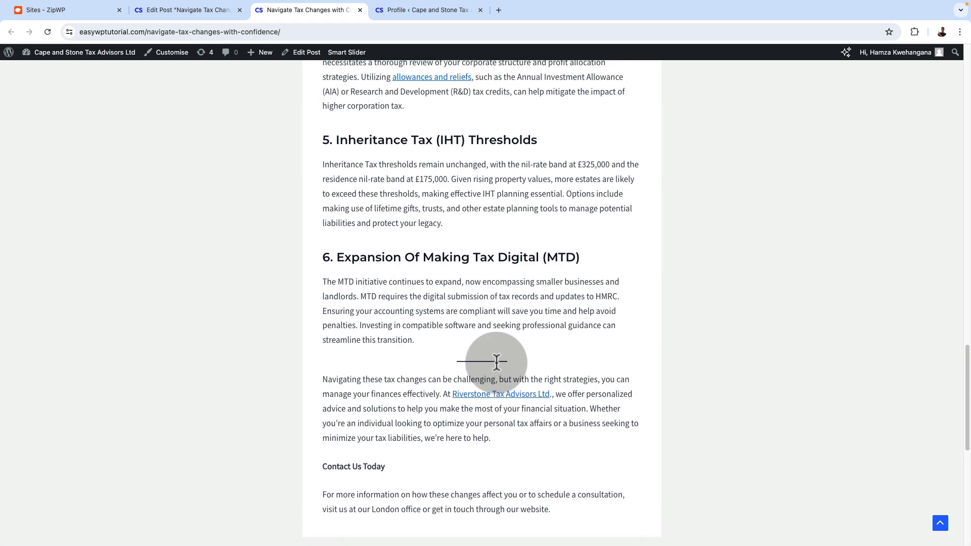
scroll(492, 362, "up", 2)
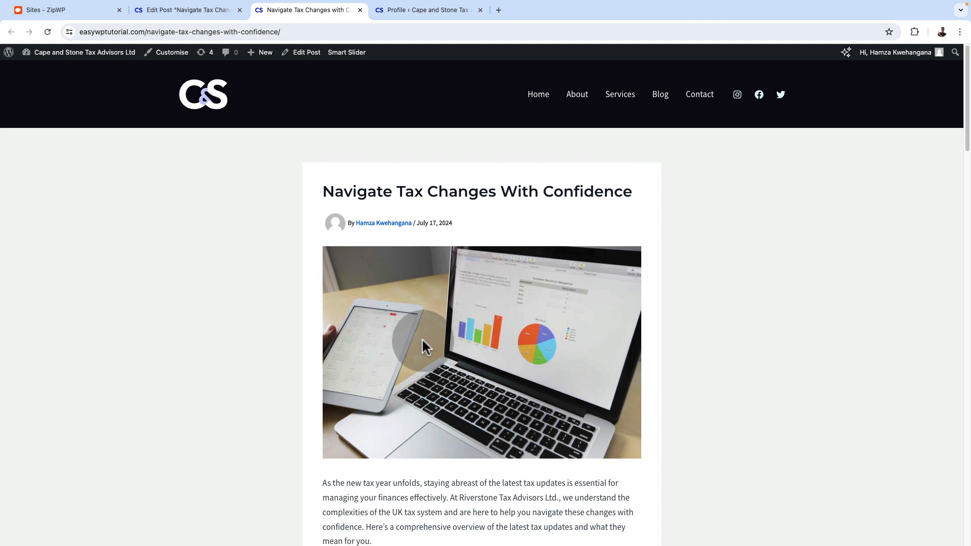
Open the theme customiser's Single Post settings for the blog and load "Navigate Tax Changes With Confidence" in the preview
mouse_move(76, 56)
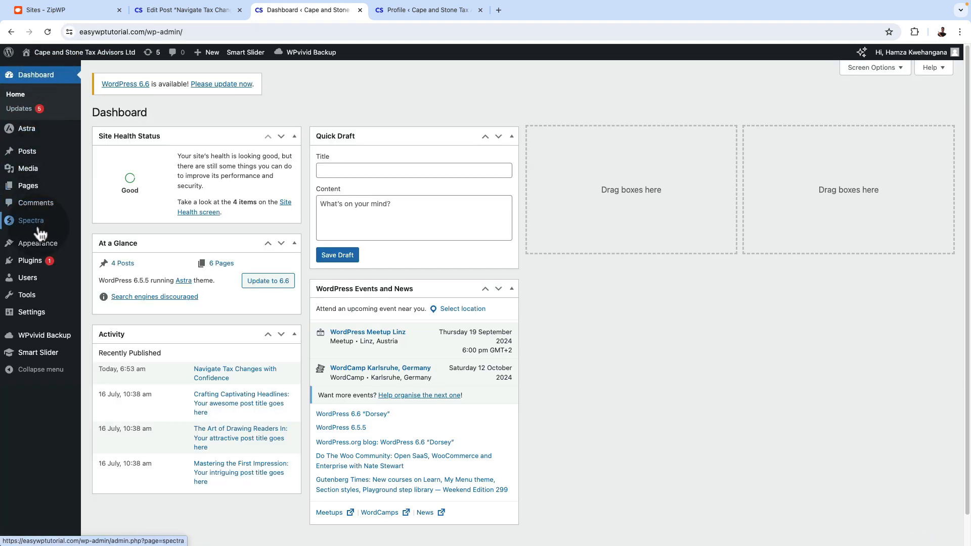
mouse_move(38, 243)
left_click(104, 274)
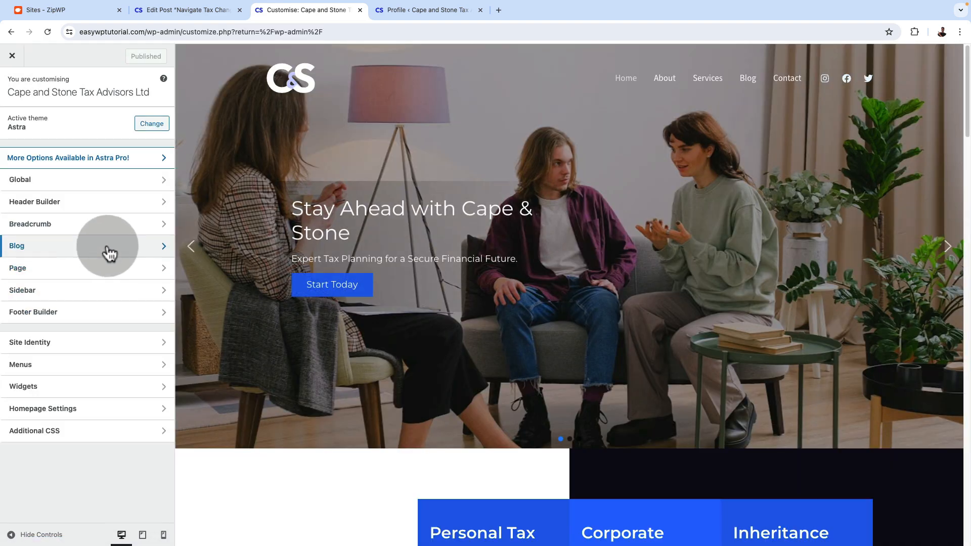
left_click(109, 251)
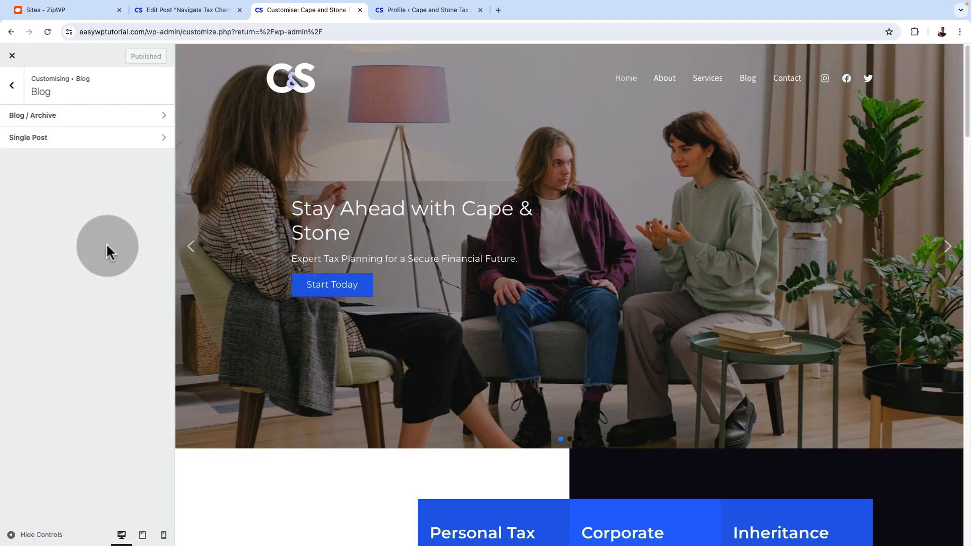
left_click(55, 140)
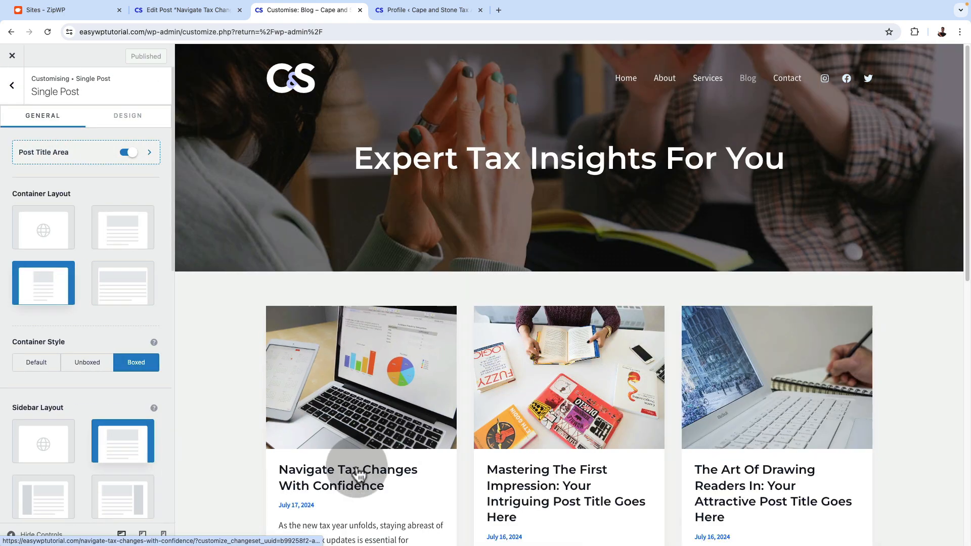
scroll(360, 457, "down", 1)
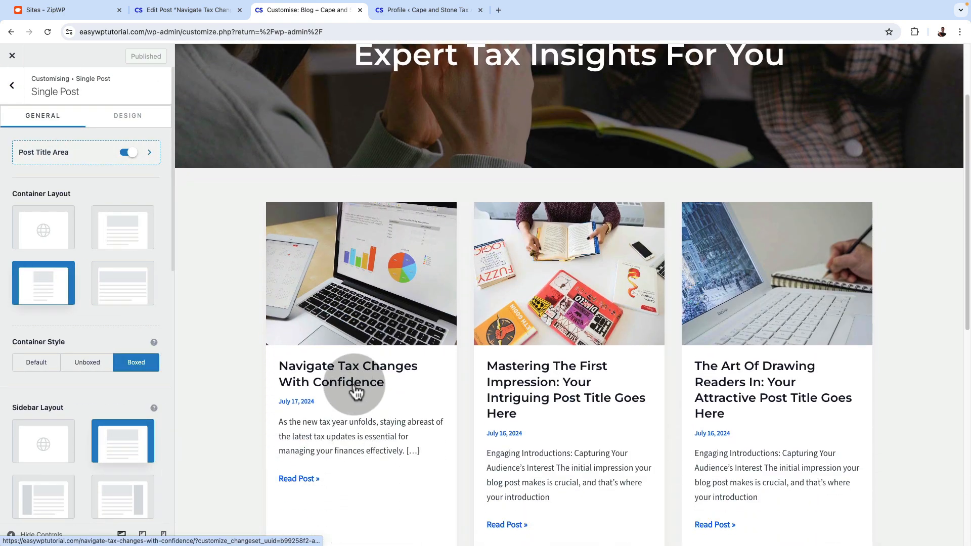
left_click(355, 387)
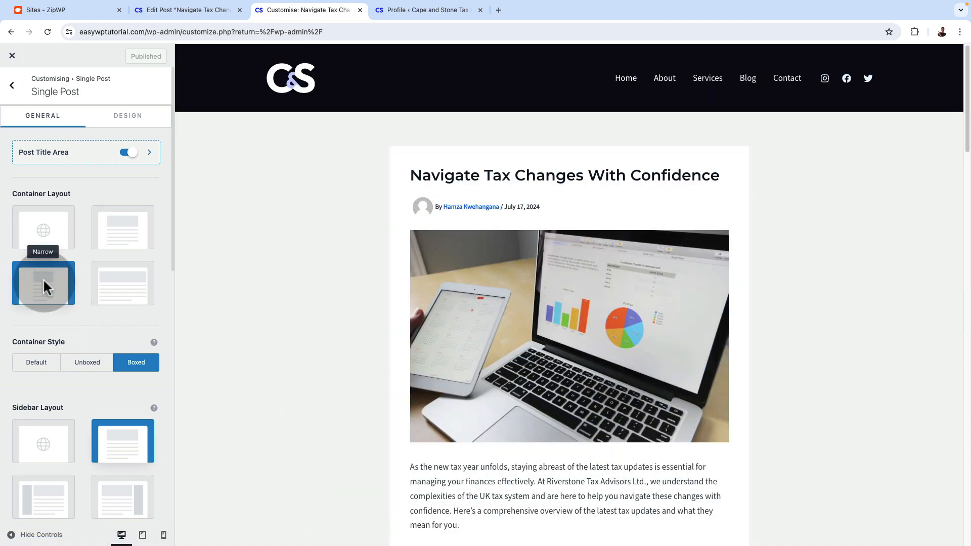
Try the wider container layout for single posts, and return to the Narrow layout
left_click(116, 230)
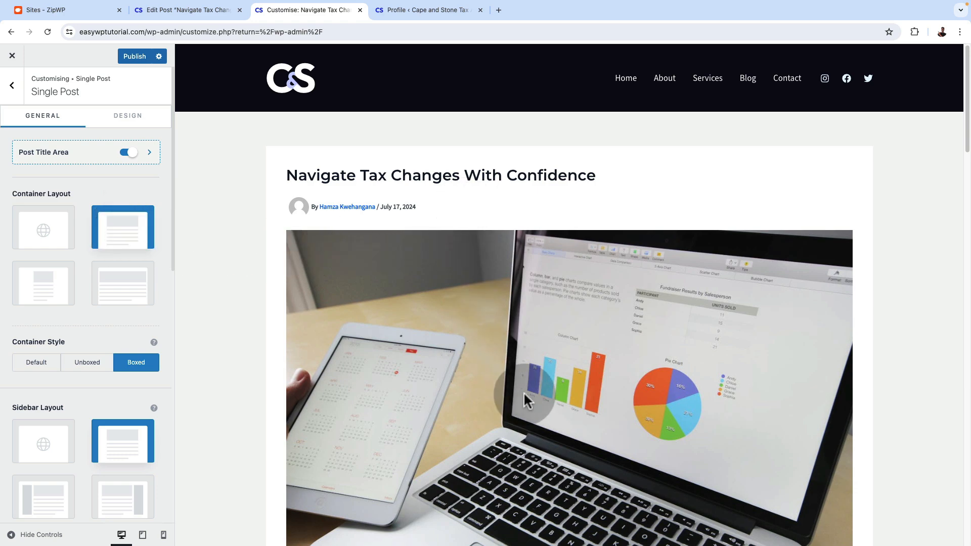
scroll(523, 392, "down", 10)
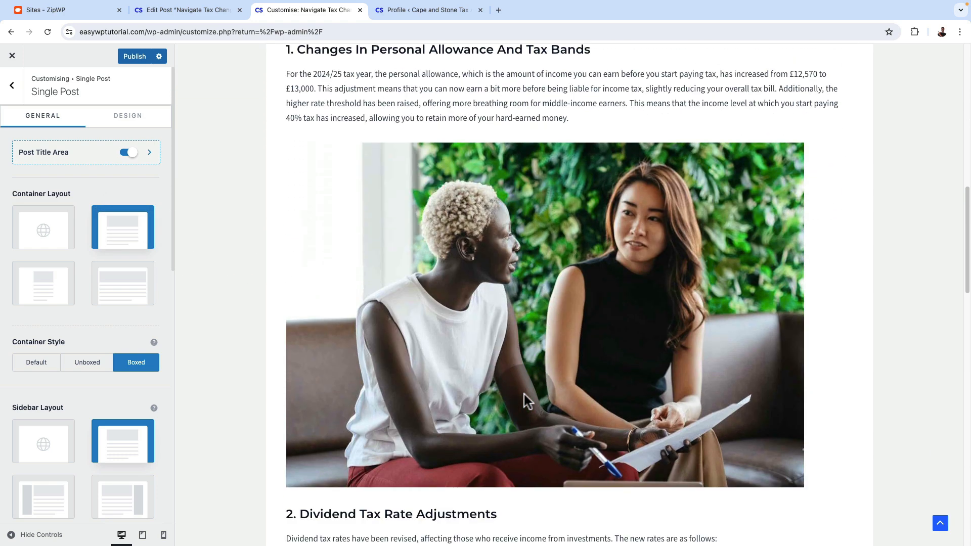
left_click(58, 290)
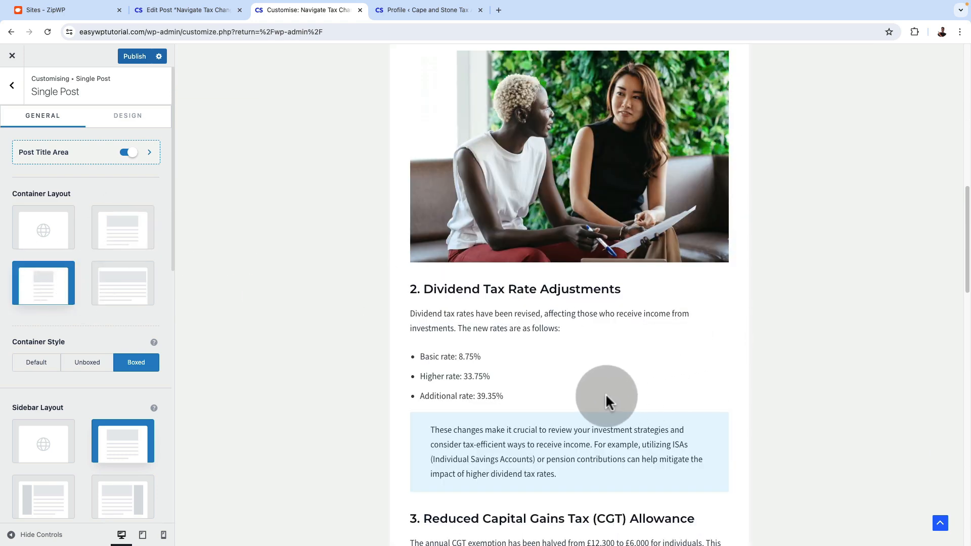
Examine the single post container, sidebar and content width options alongside the body of the post preview
scroll(607, 402, "down", 3)
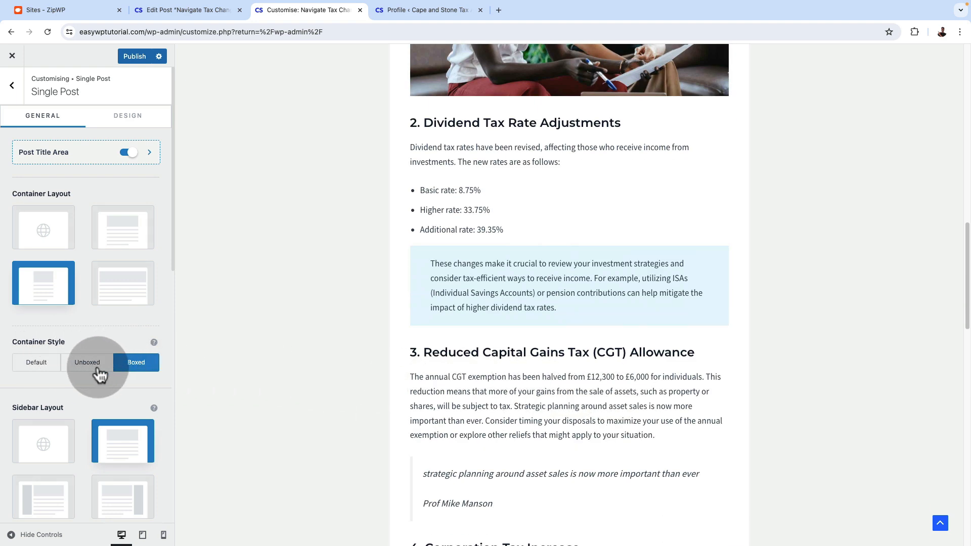
scroll(505, 405, "down", 2)
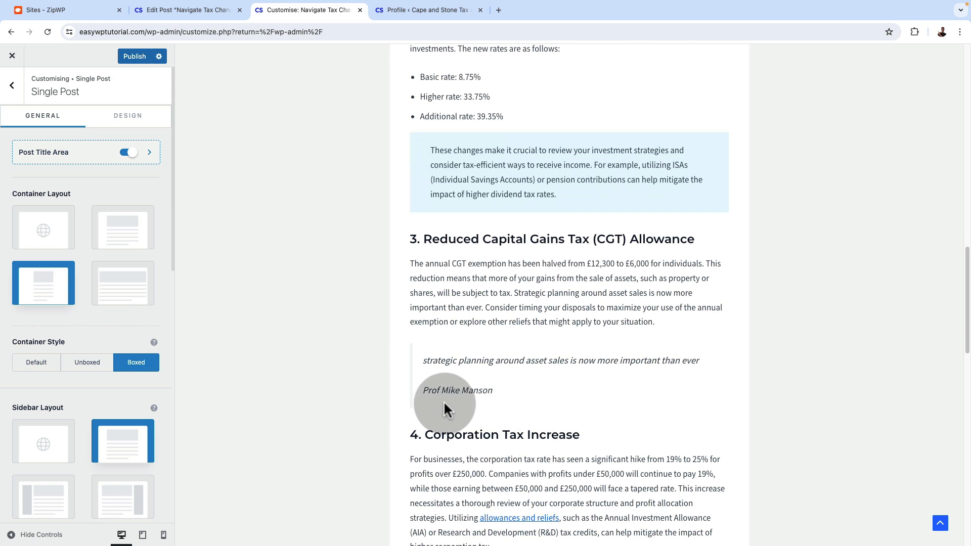
scroll(132, 472, "down", 2)
scroll(133, 472, "down", 1)
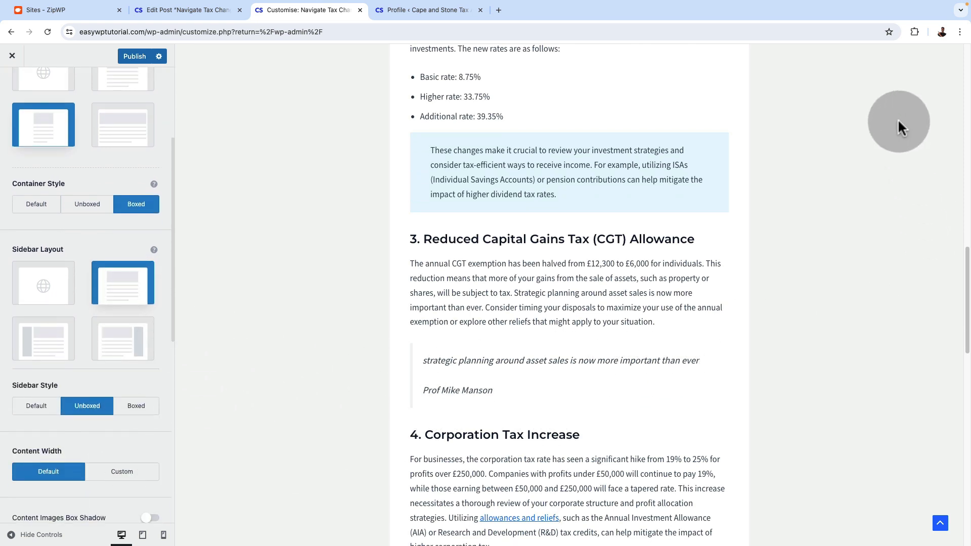
left_click(142, 373)
scroll(143, 485, "down", 7)
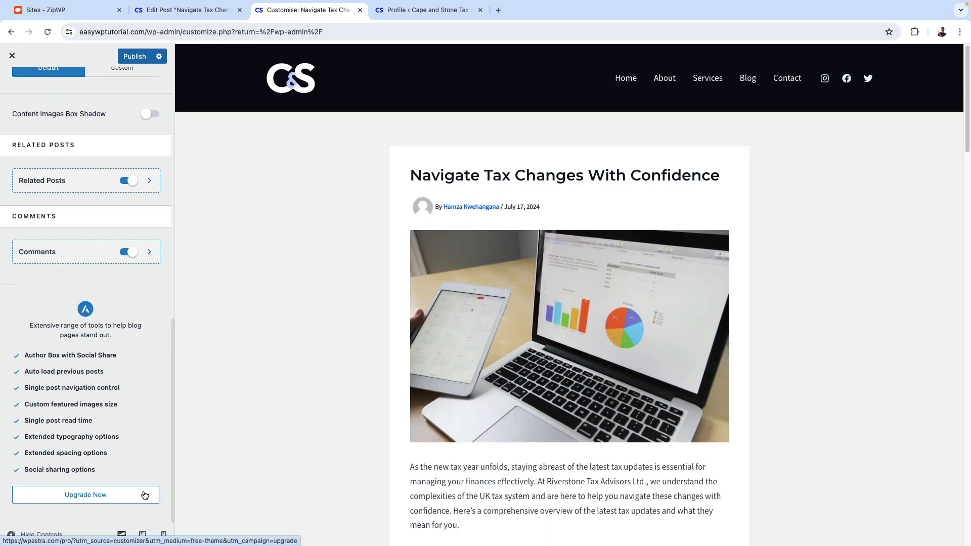
Compare the Related Posts and Comments options with the post navigation and comment form at the end of the preview
scroll(576, 427, "down", 20)
scroll(575, 423, "down", 15)
scroll(480, 232, "up", 2)
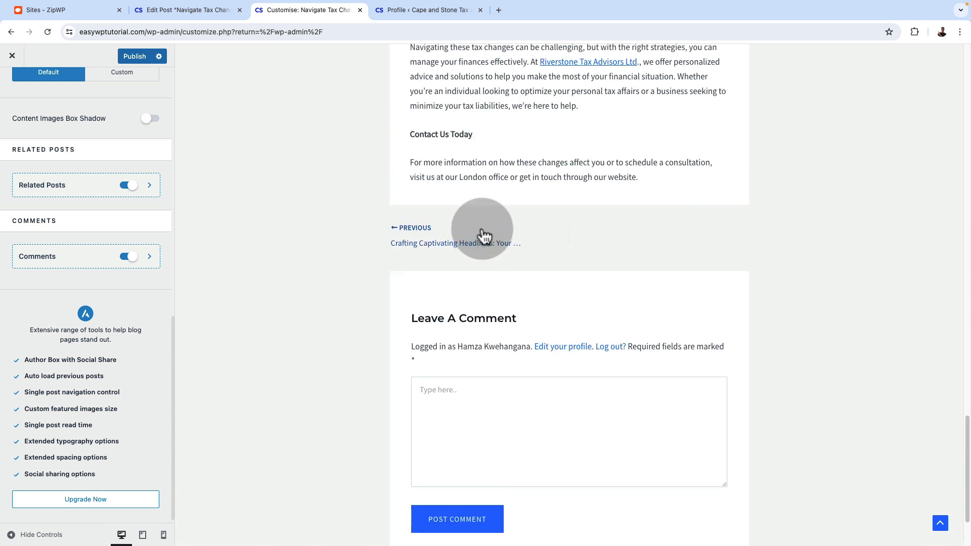
scroll(481, 242, "up", 2)
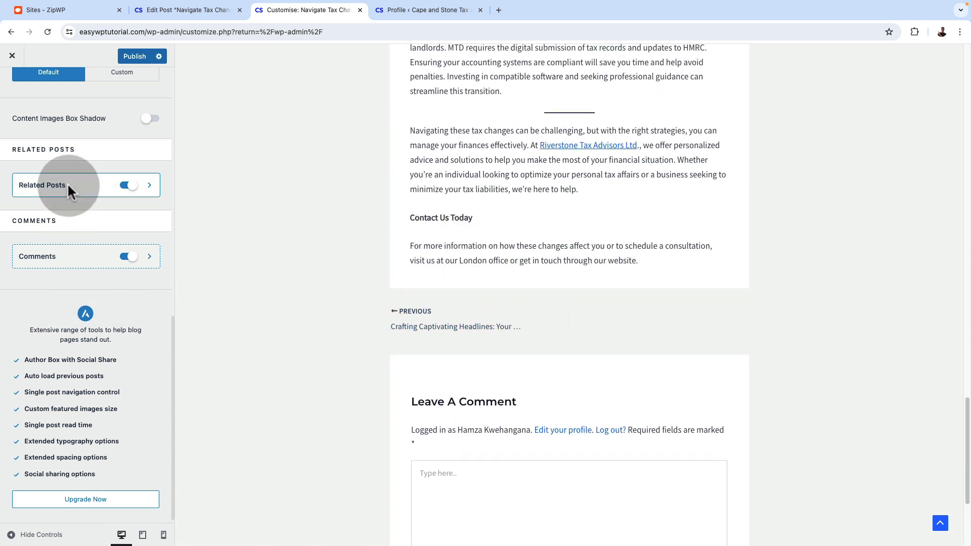
left_click(33, 254)
left_click(144, 259)
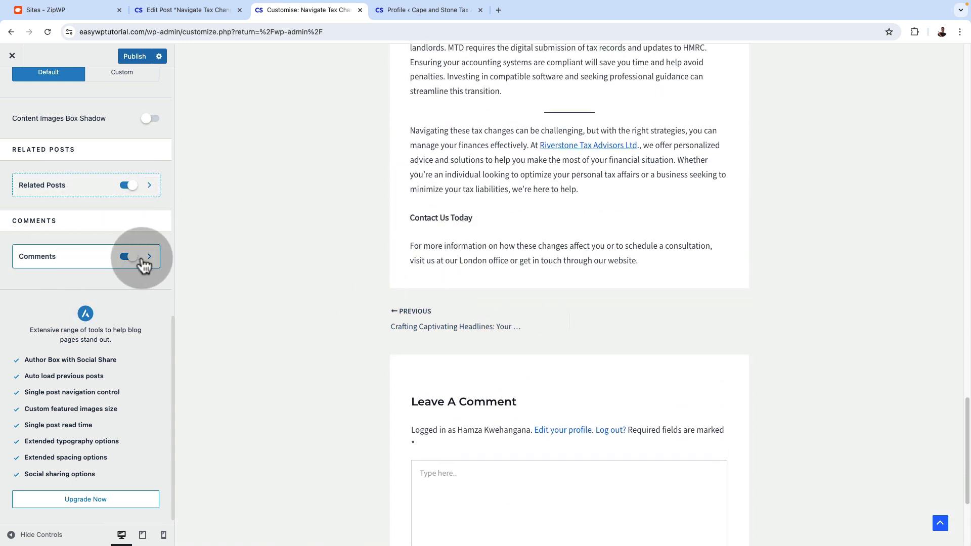
scroll(611, 416, "down", 3)
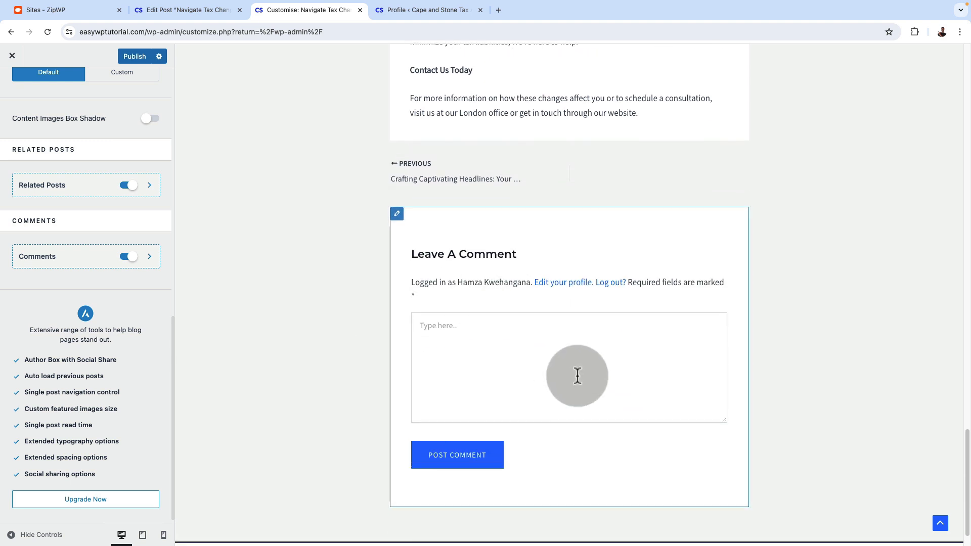
Open the Post Title Area settings for single posts and show the beginning of the post in the preview
scroll(132, 437, "up", 5)
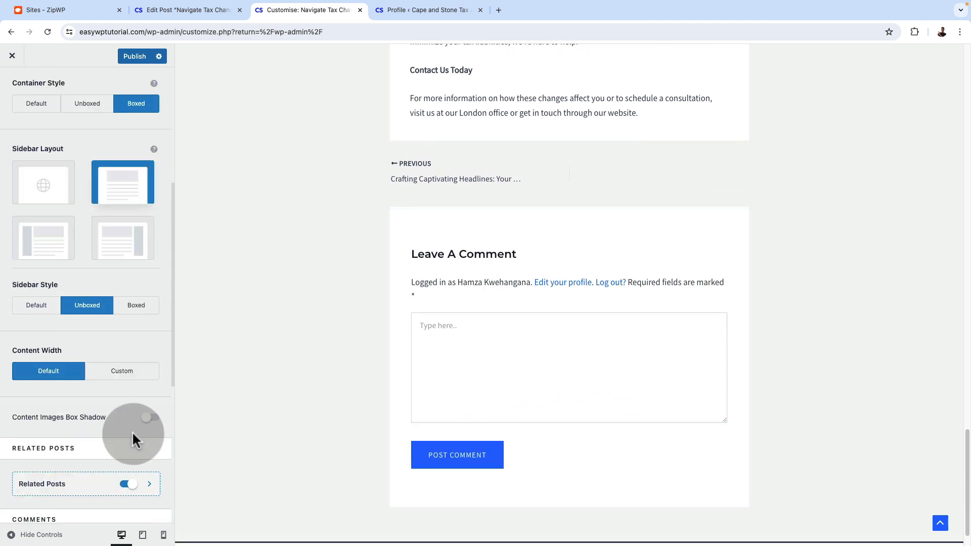
scroll(132, 437, "up", 5)
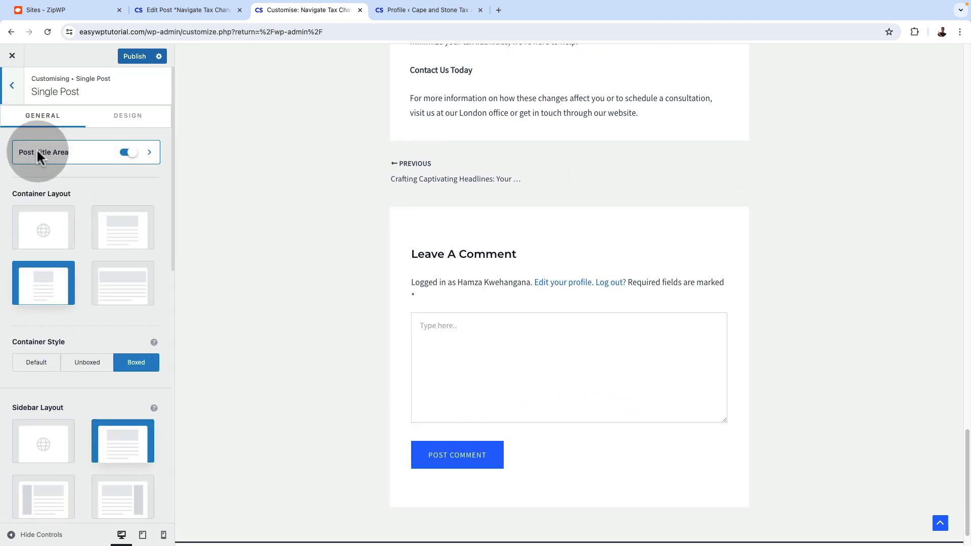
left_click(60, 154)
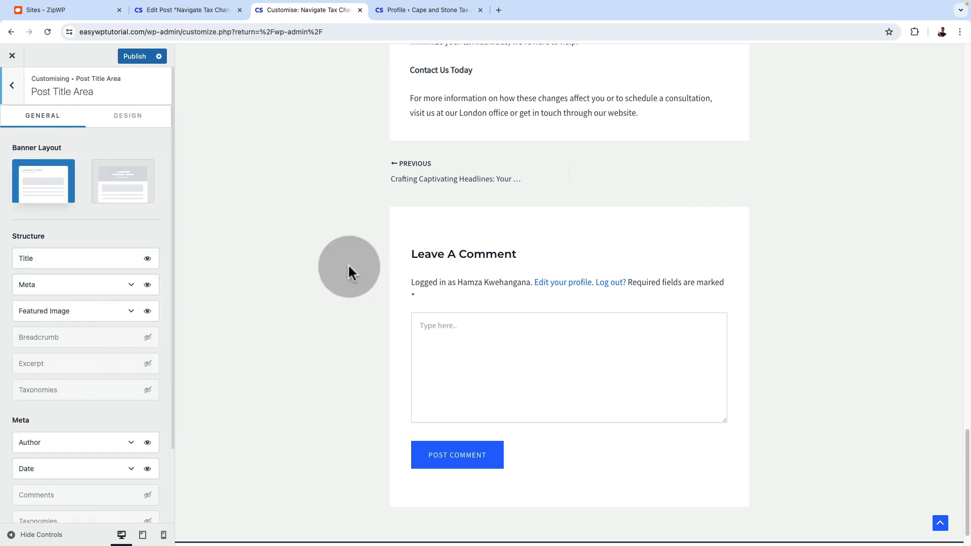
scroll(552, 455, "up", 20)
scroll(544, 431, "up", 8)
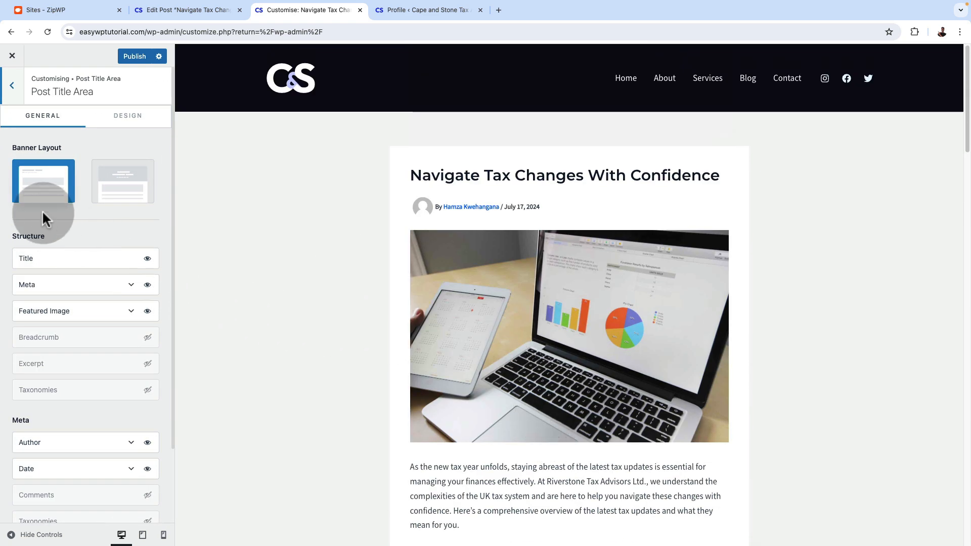
Try the full-width banner layout for the post title area, and return to the layout inside the content box
left_click(120, 181)
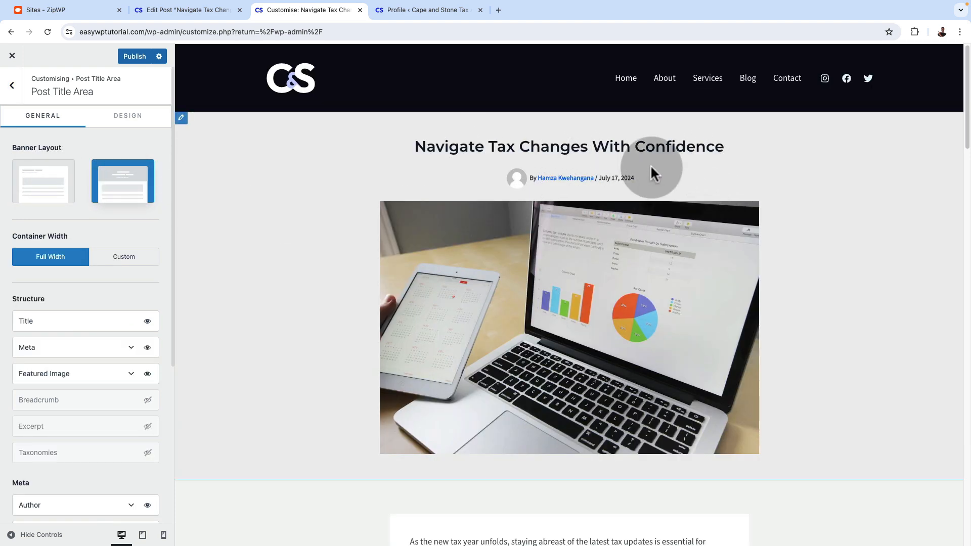
left_click(43, 196)
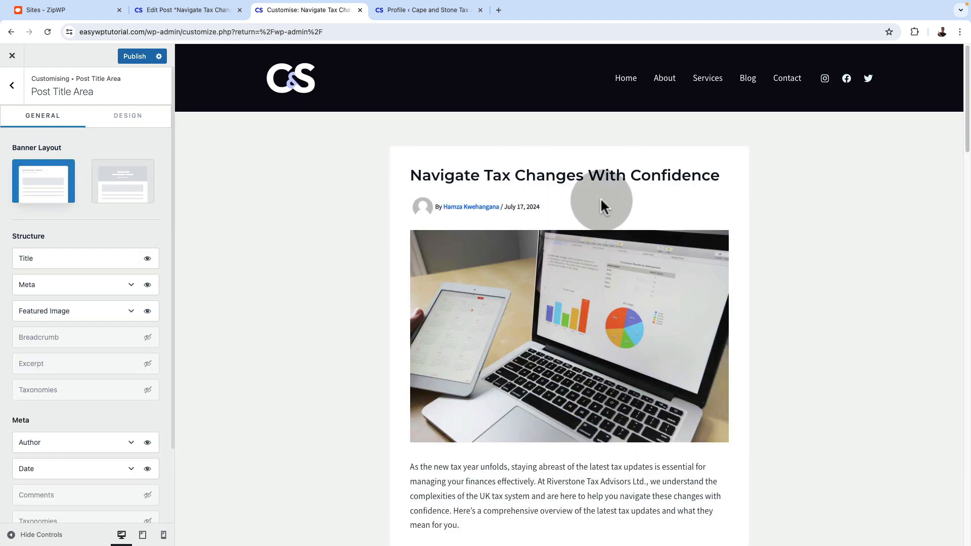
Move the Featured Image above the Title and Meta in the post title area's structure
scroll(46, 221, "down", 1)
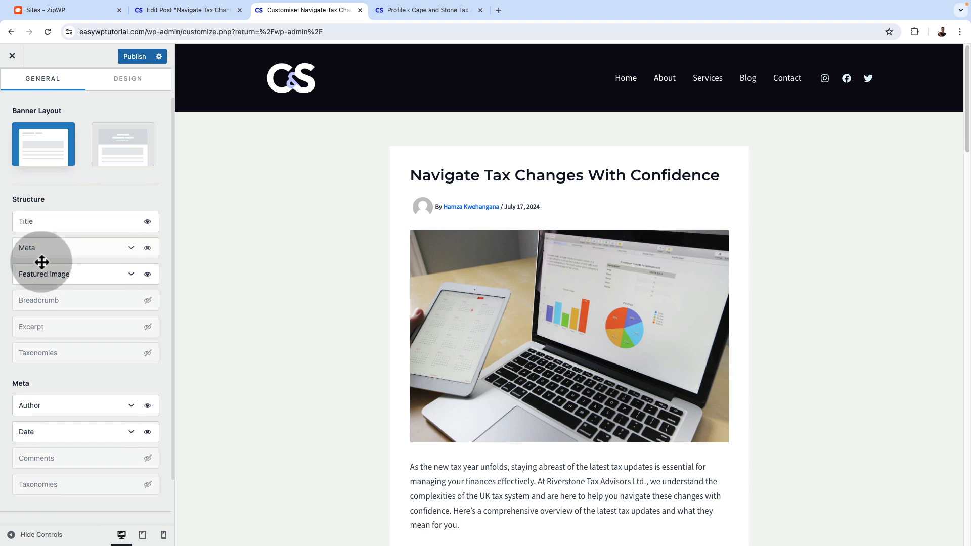
left_click_drag(43, 278, 43, 223)
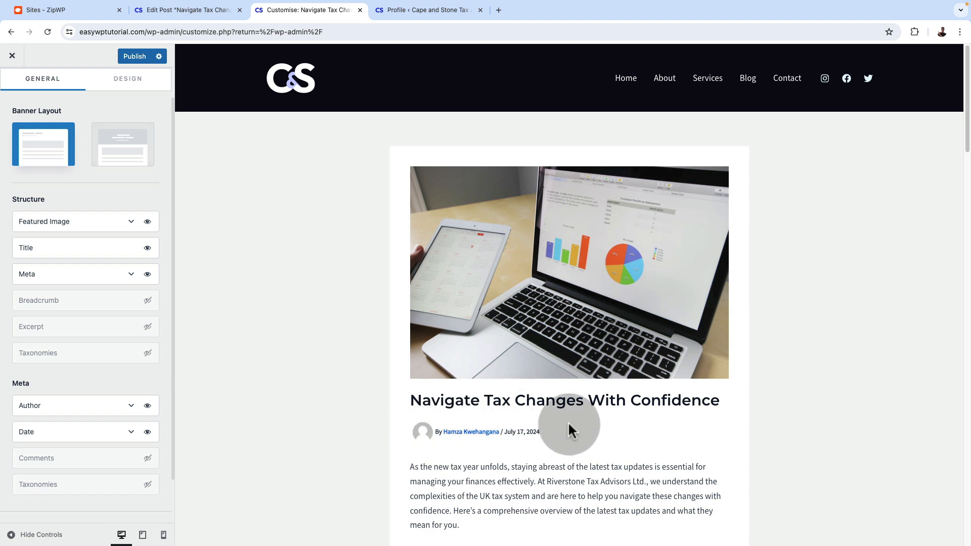
Expand the Meta element's divider options and try showing Comments in the post's meta line, then hide it again
left_click(131, 275)
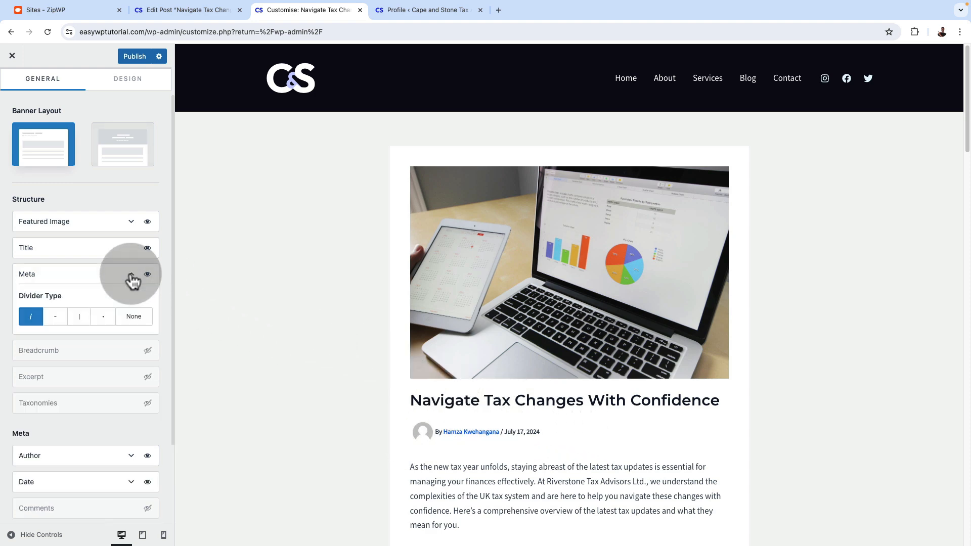
scroll(133, 281, "down", 1)
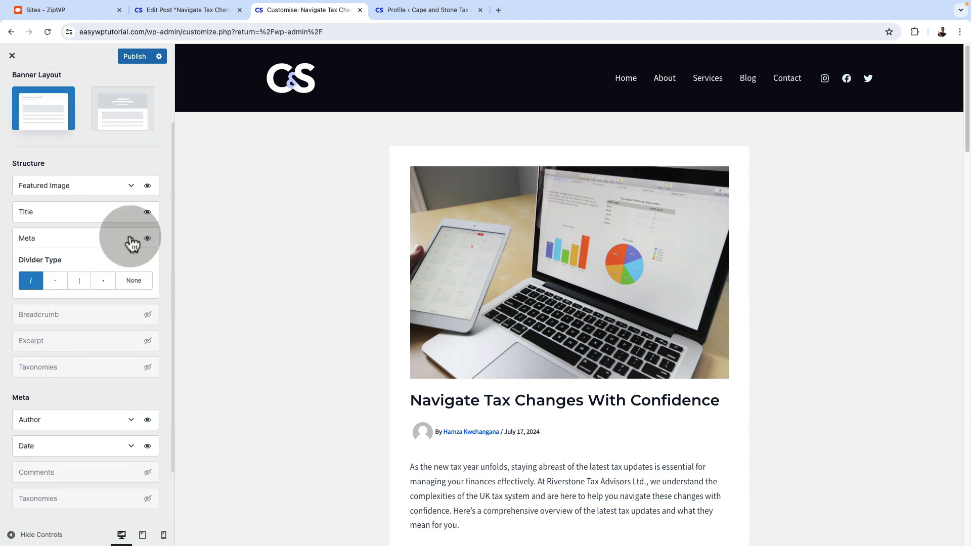
scroll(96, 407, "down", 2)
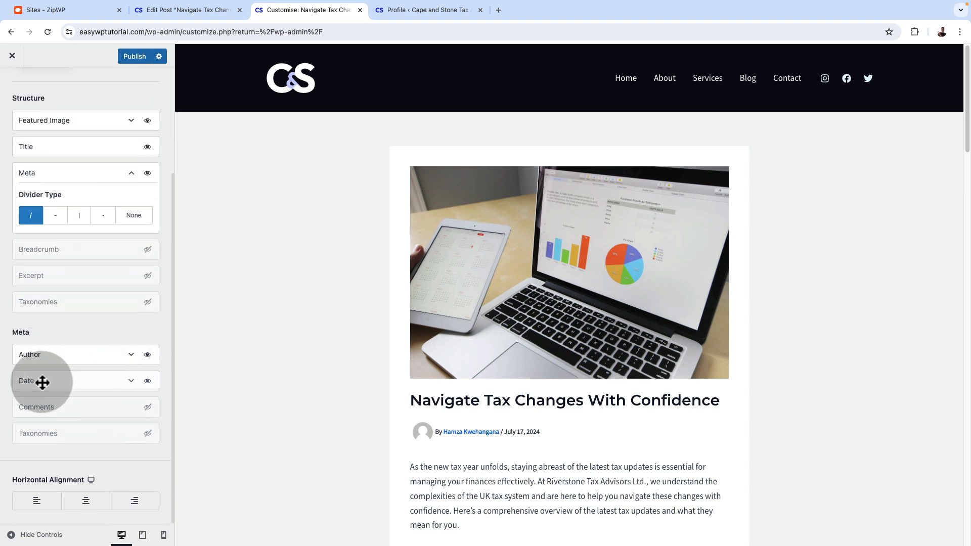
left_click(150, 413)
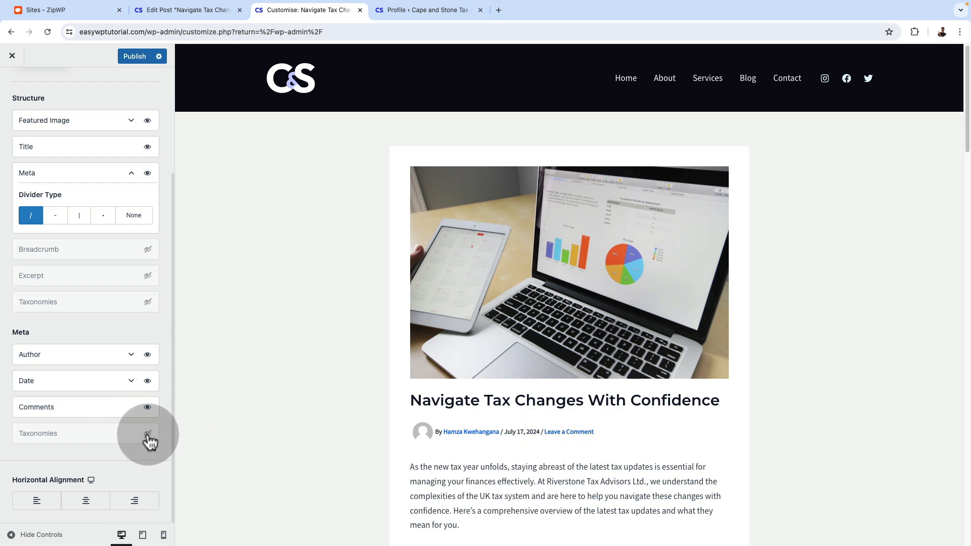
left_click(148, 408)
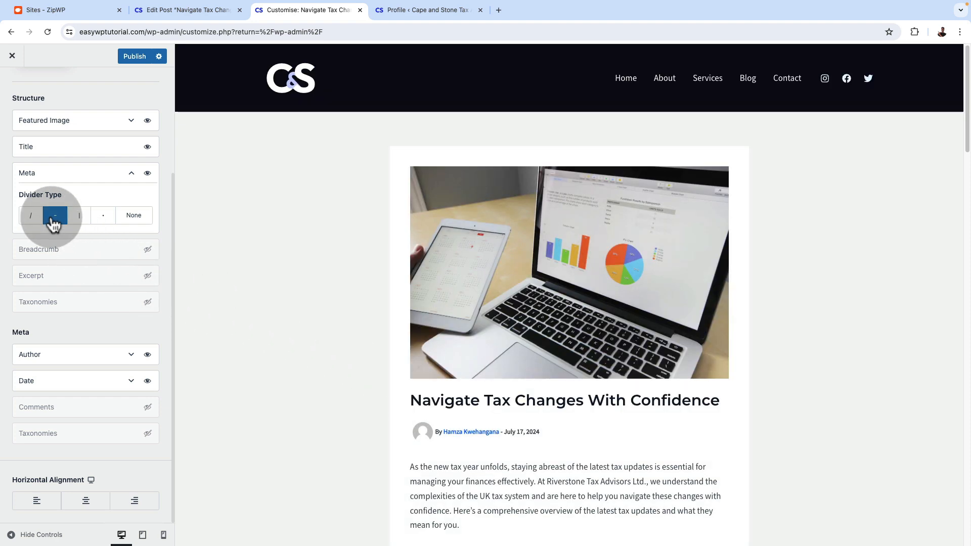
Try the dash and vertical bar as the meta divider type, and restore the slash
left_click(81, 219)
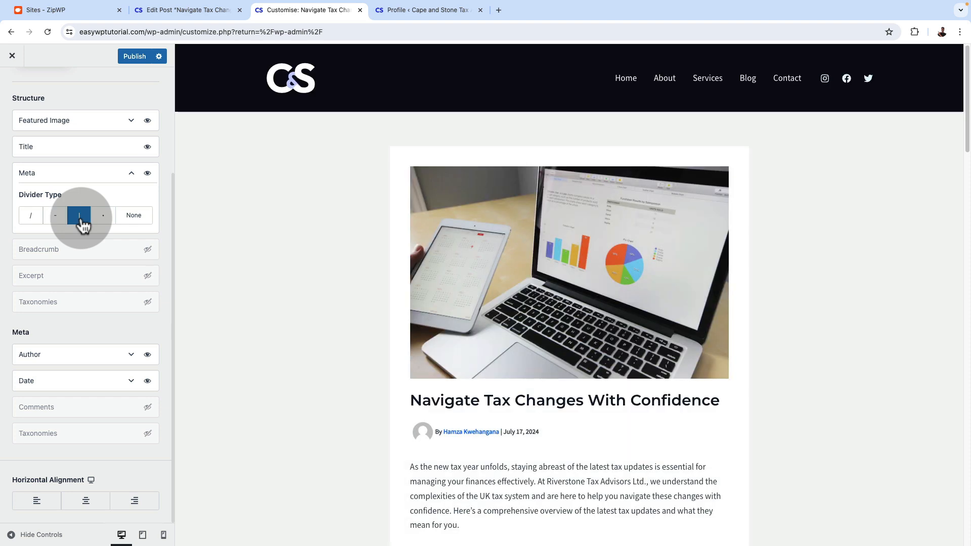
left_click(31, 217)
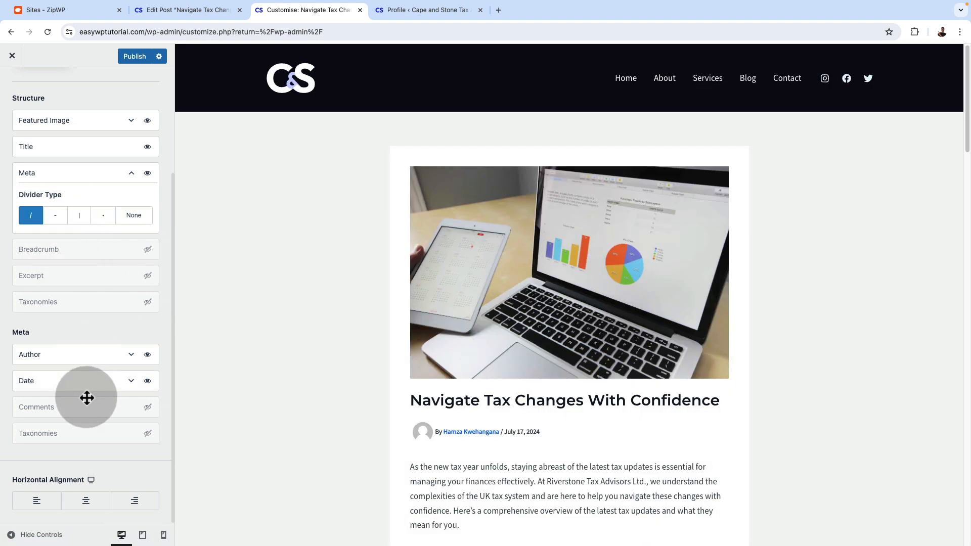
scroll(87, 397, "up", 3)
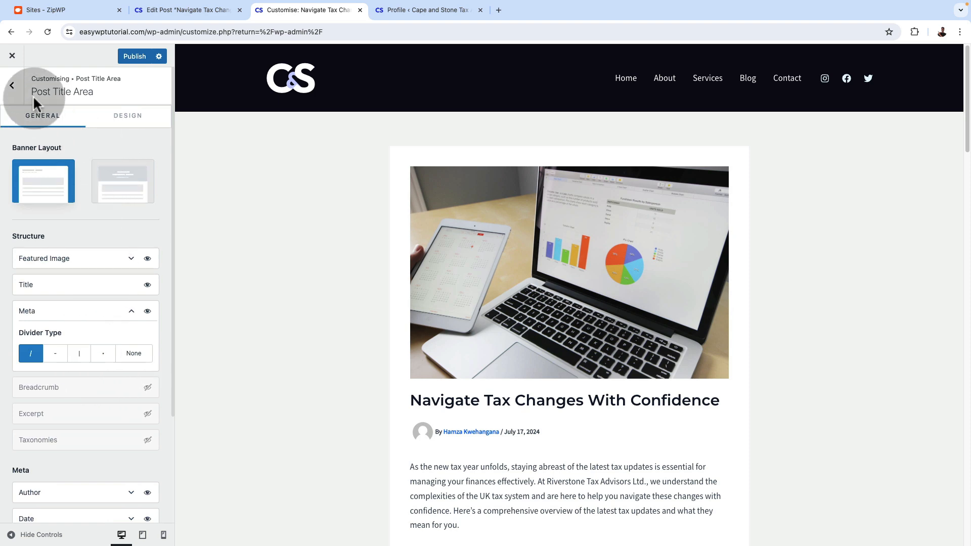
Open the single post's Related Posts settings and change the section title to "More Posts"
left_click(15, 90)
scroll(96, 400, "down", 10)
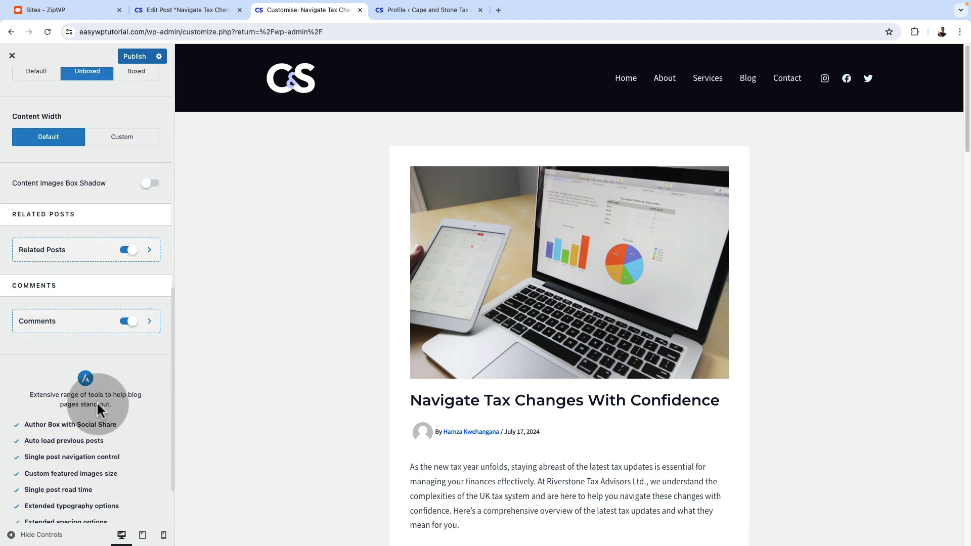
scroll(117, 417, "up", 3)
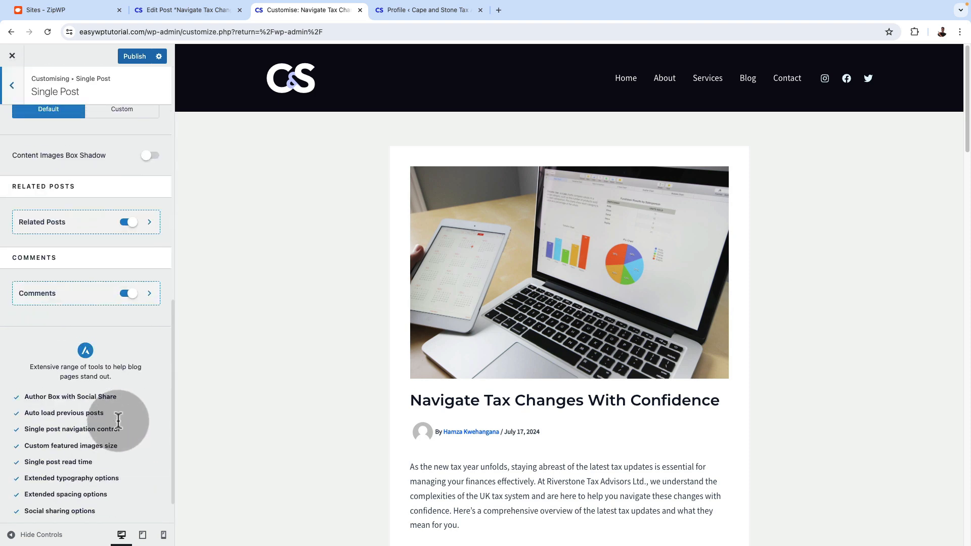
left_click(77, 271)
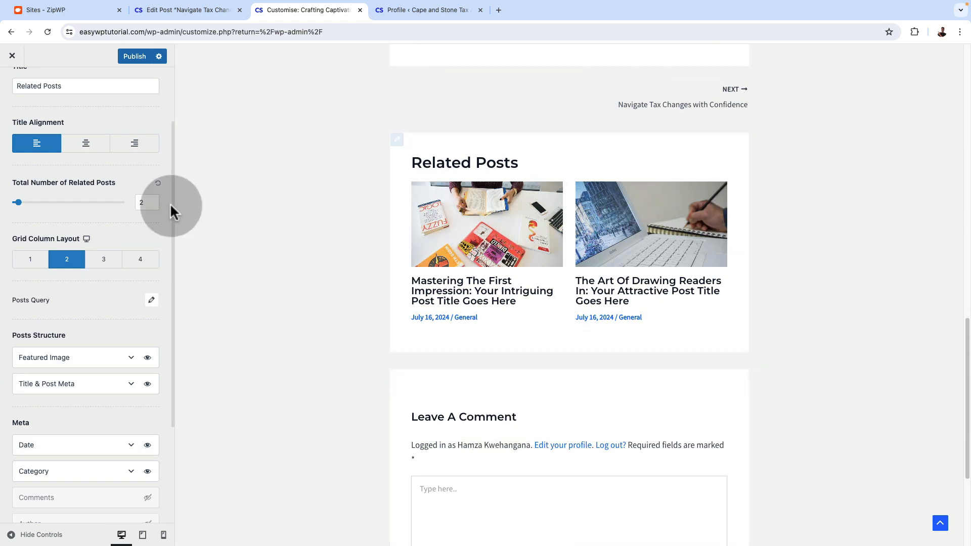
scroll(103, 283, "up", 3)
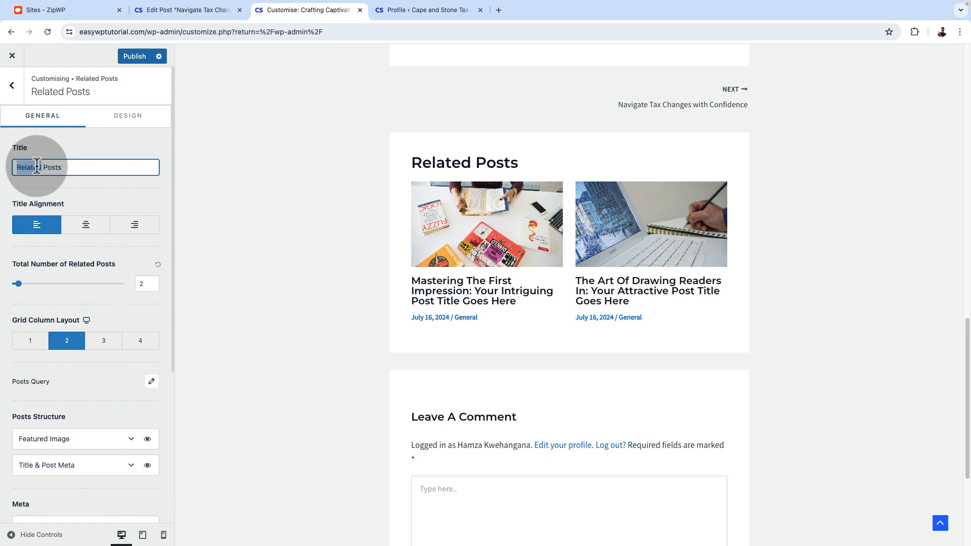
type("Mor")
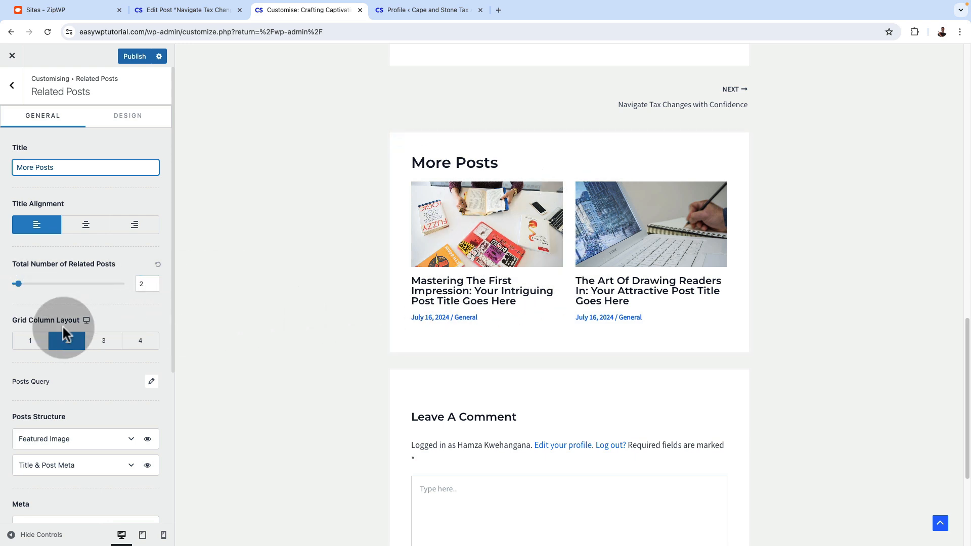
Try the one-column grid layout for the related posts, and return to two columns
left_click(31, 342)
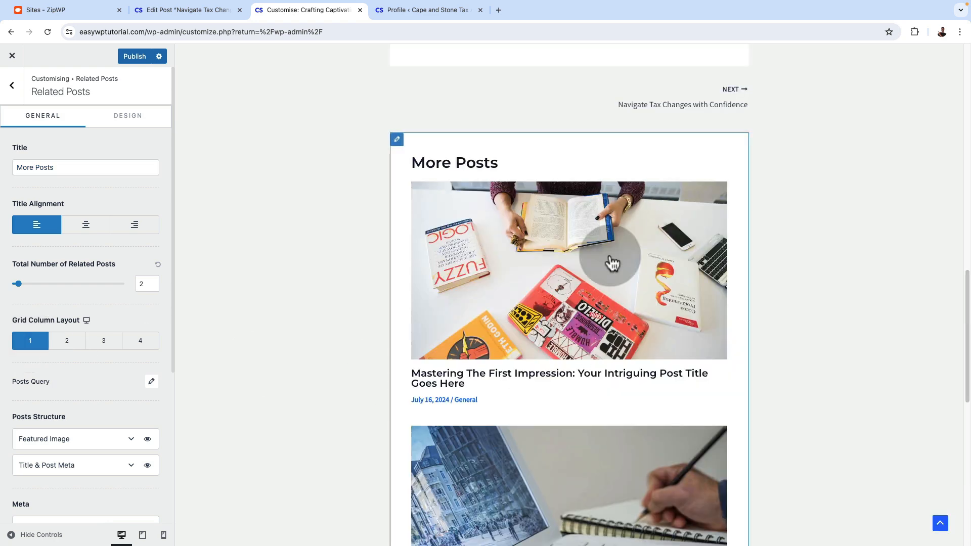
left_click(106, 343)
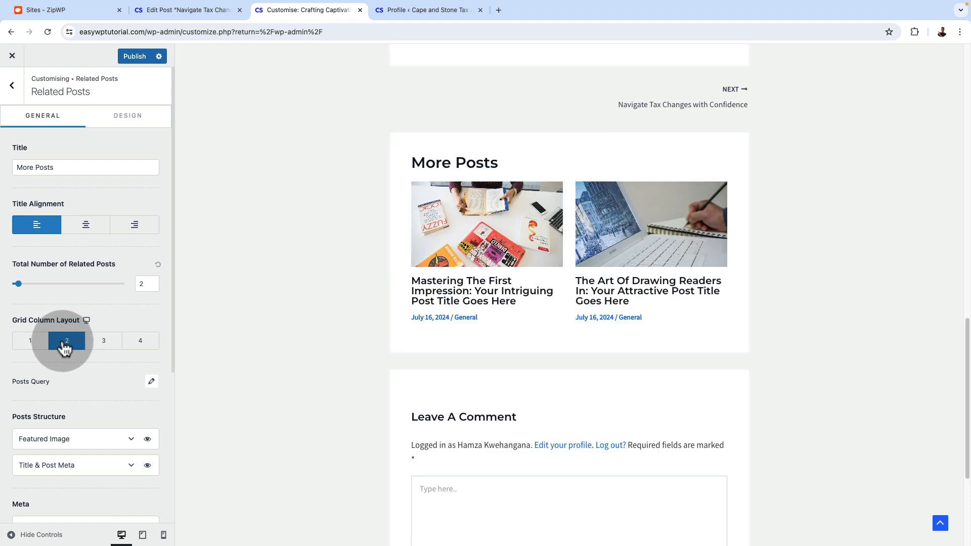
Review the related posts' query options, including the available Order by choices, keeping Date selected, and close them
scroll(119, 405, "down", 1)
left_click(151, 362)
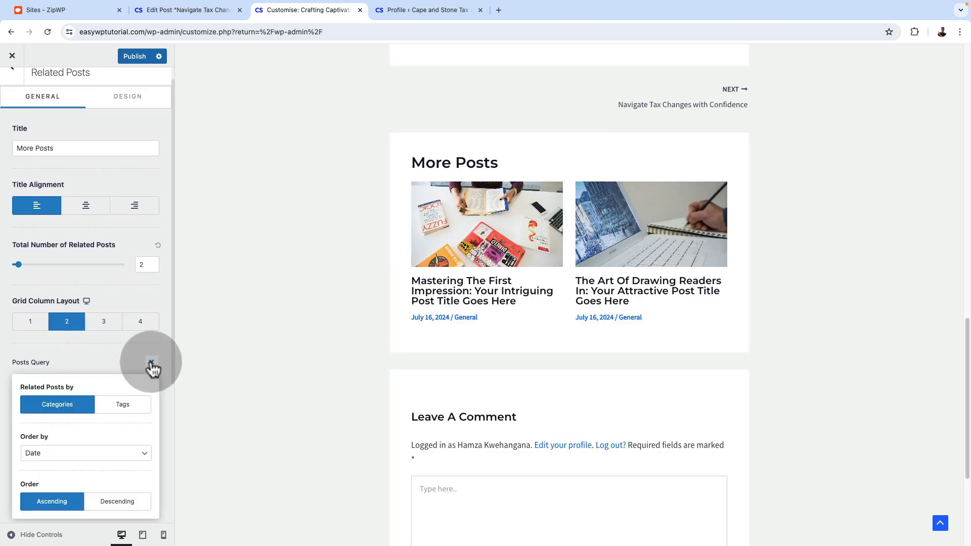
scroll(128, 361, "down", 5)
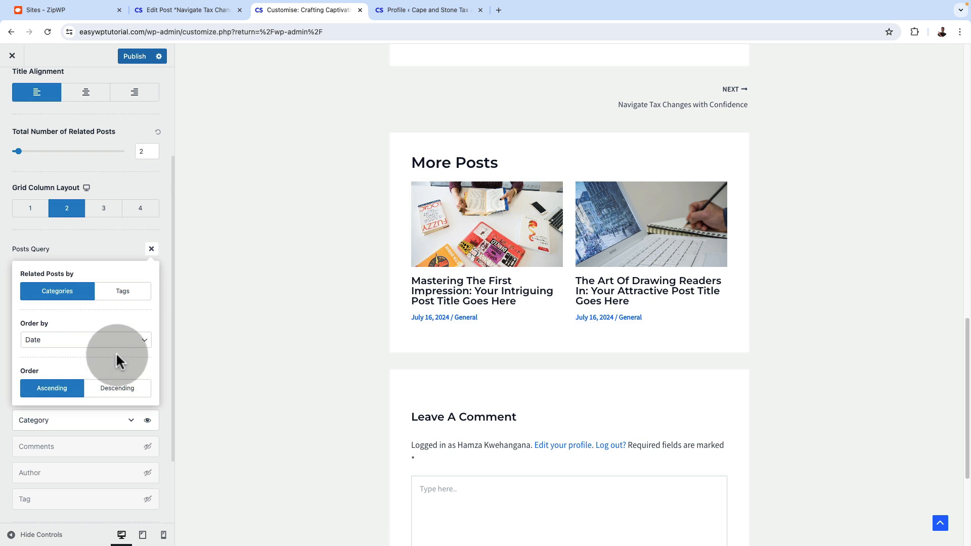
left_click(129, 346)
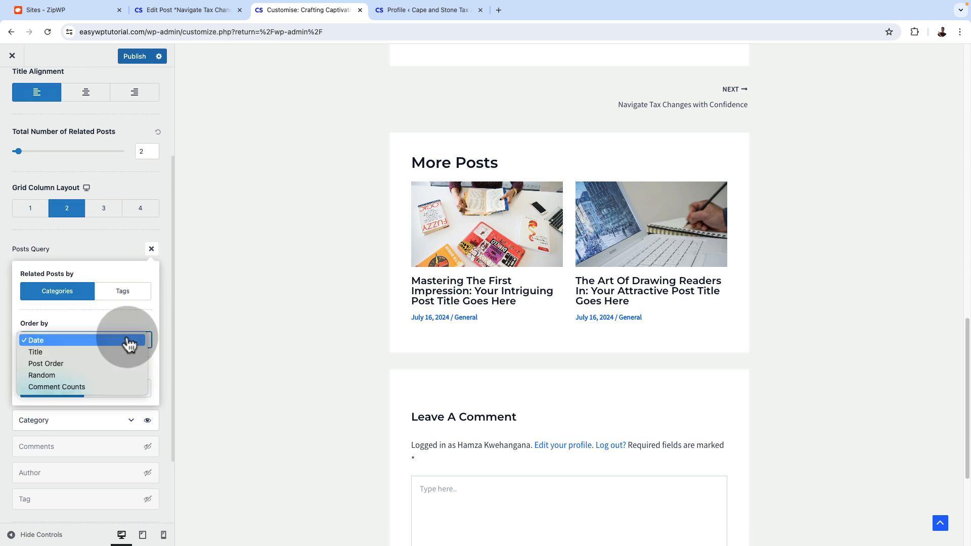
left_click(127, 257)
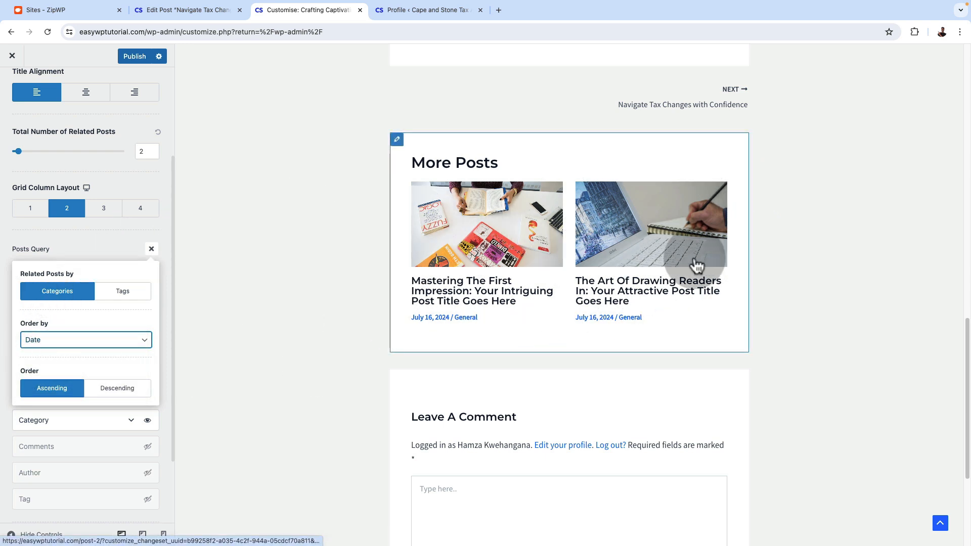
left_click(151, 249)
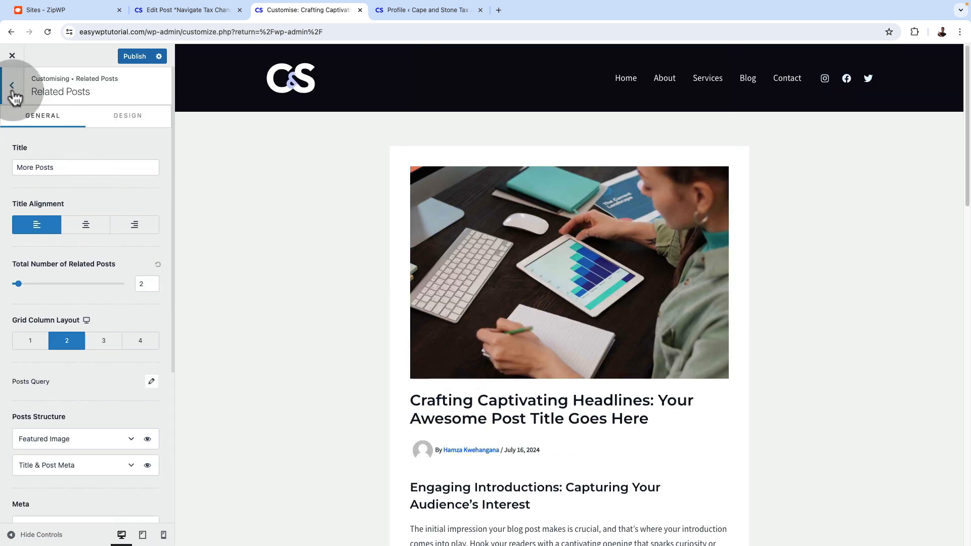
Leave the single post settings, open the Blog / Archive settings and load the Blog page in the preview
left_click(11, 86)
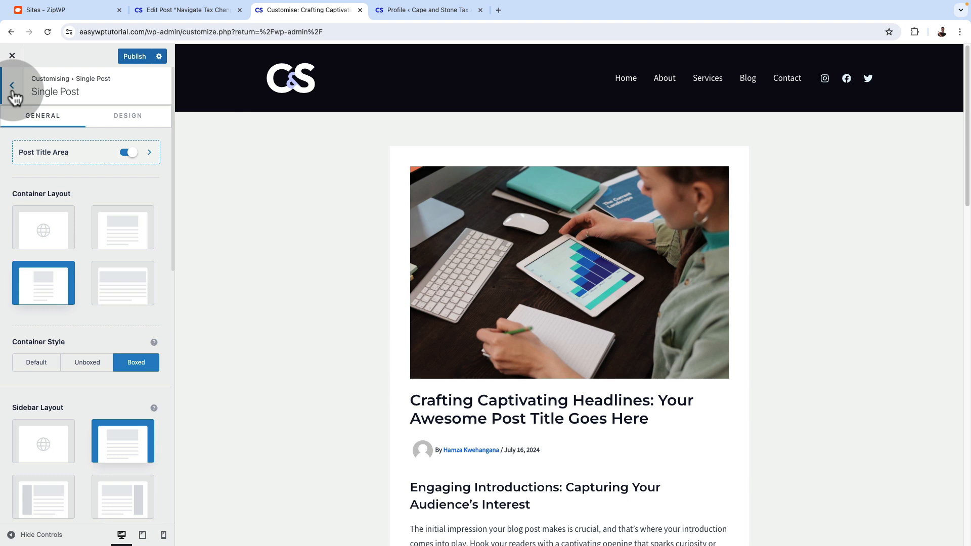
left_click(12, 87)
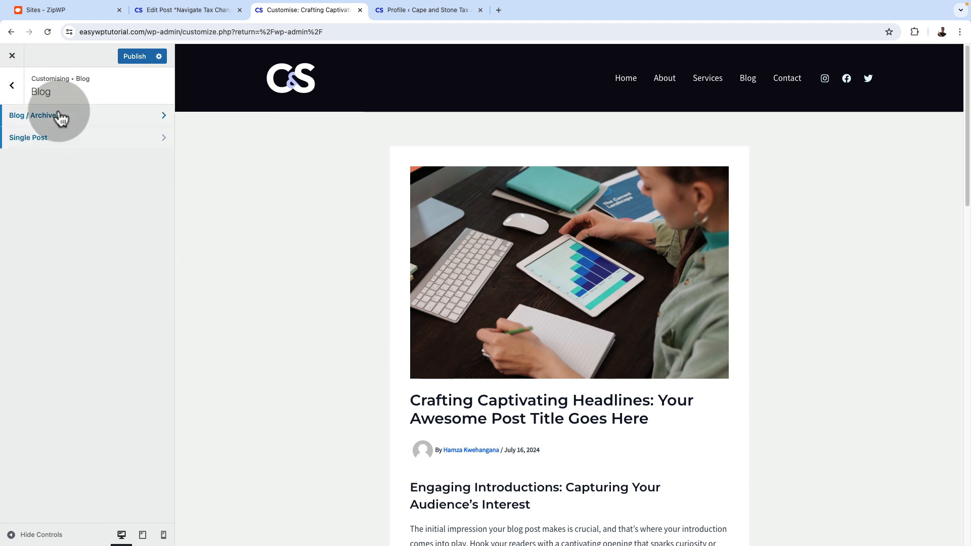
left_click(61, 117)
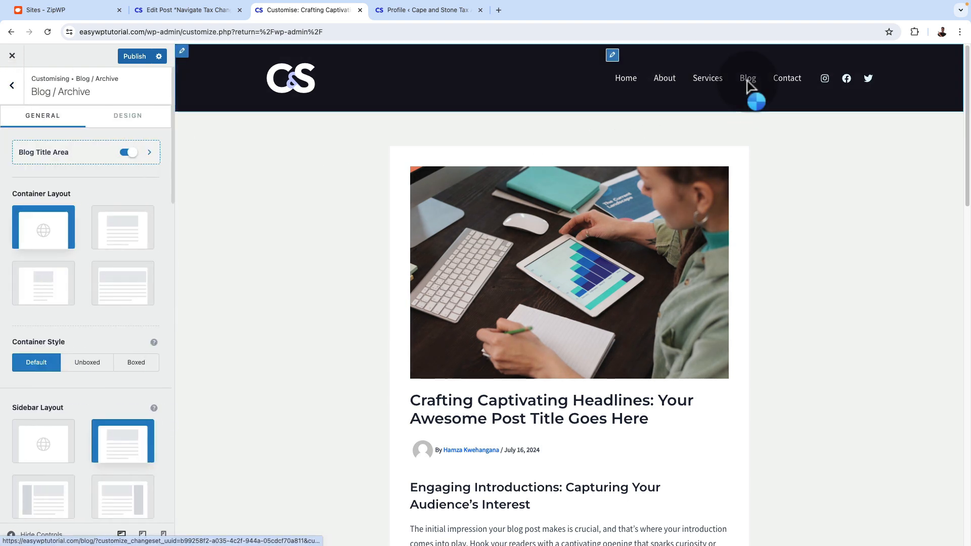
left_click(747, 81)
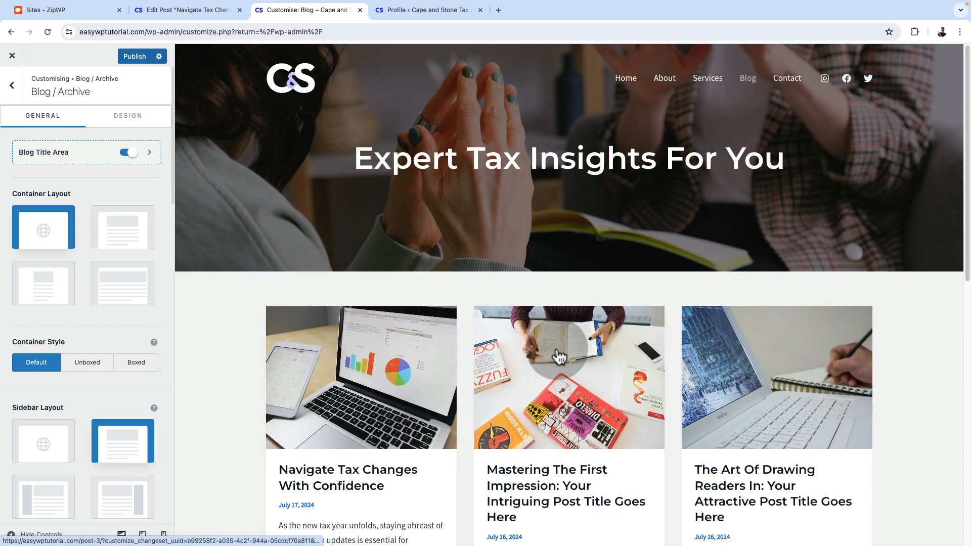
Try the List and Cover layouts for the blog archive, and return to the Grid layout
scroll(558, 356, "down", 5)
scroll(76, 349, "down", 4)
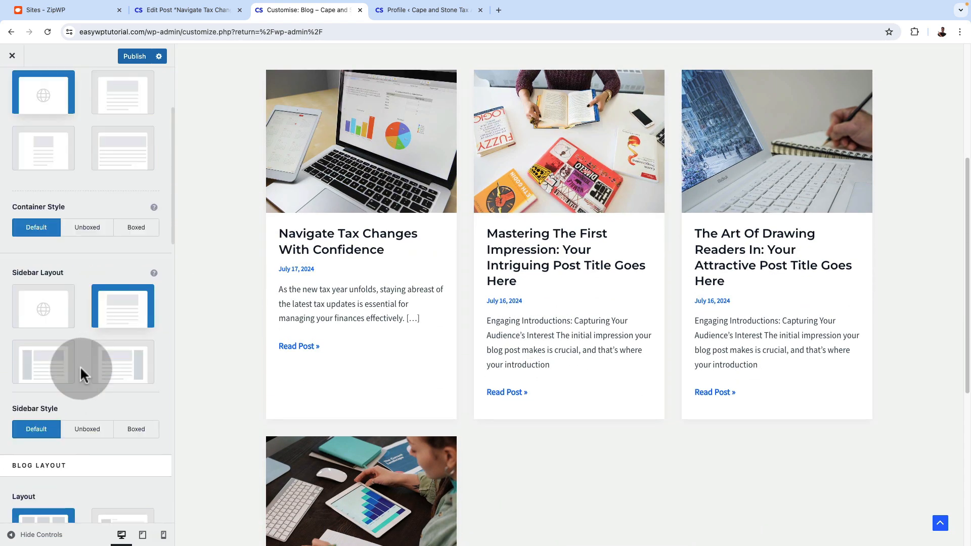
scroll(84, 376, "down", 3)
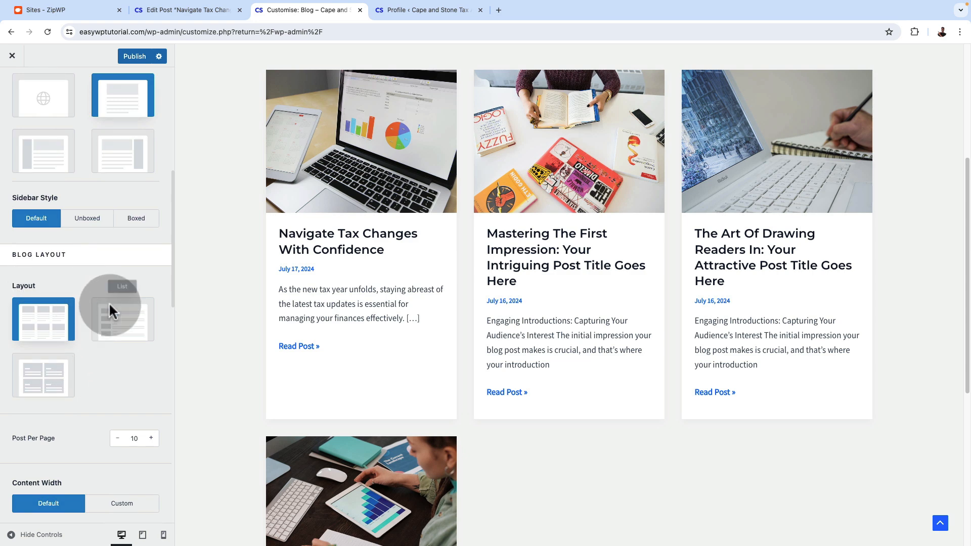
left_click(111, 320)
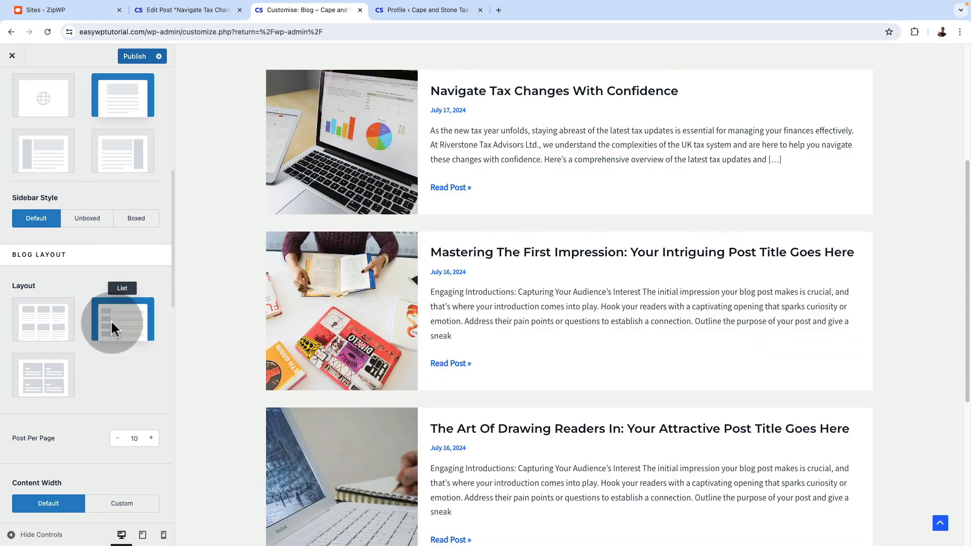
scroll(533, 444, "down", 3)
left_click(41, 376)
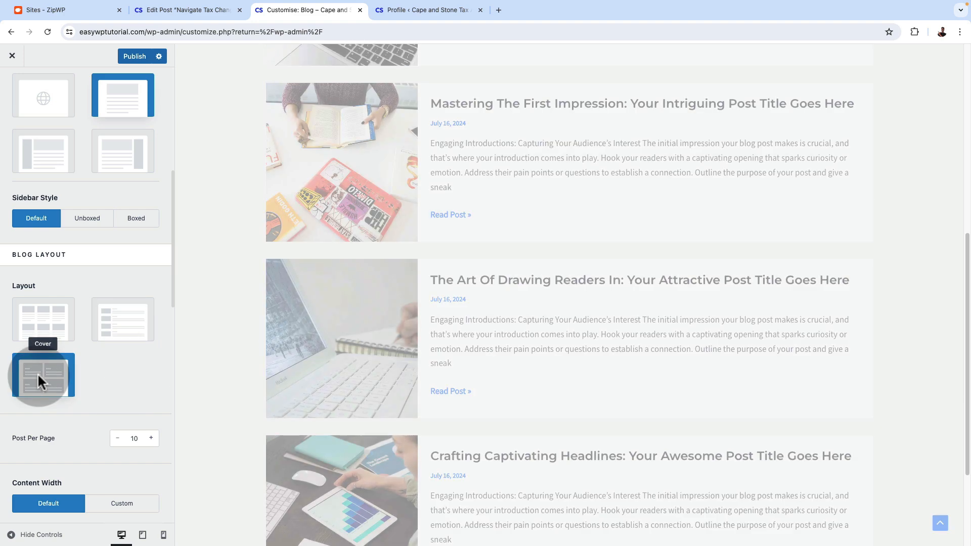
scroll(445, 369, "up", 7)
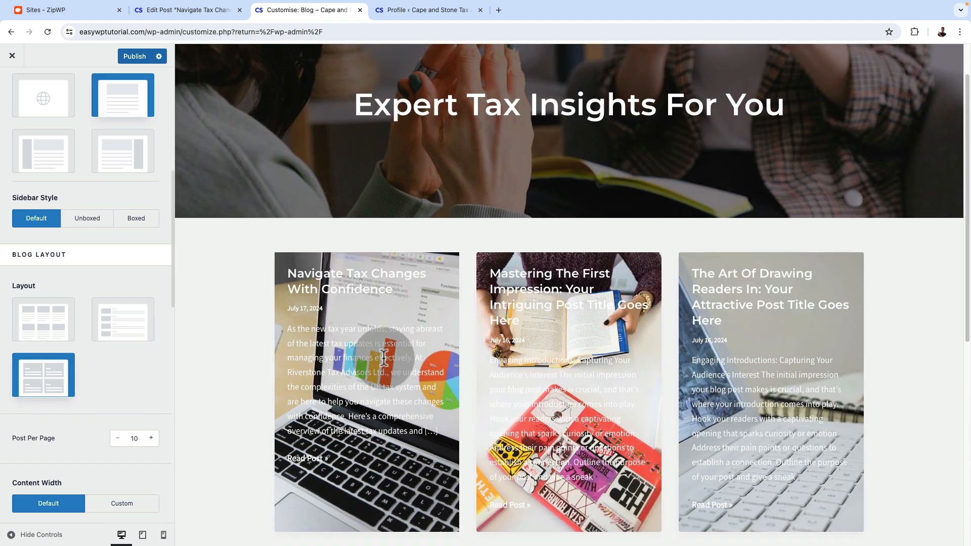
left_click(38, 308)
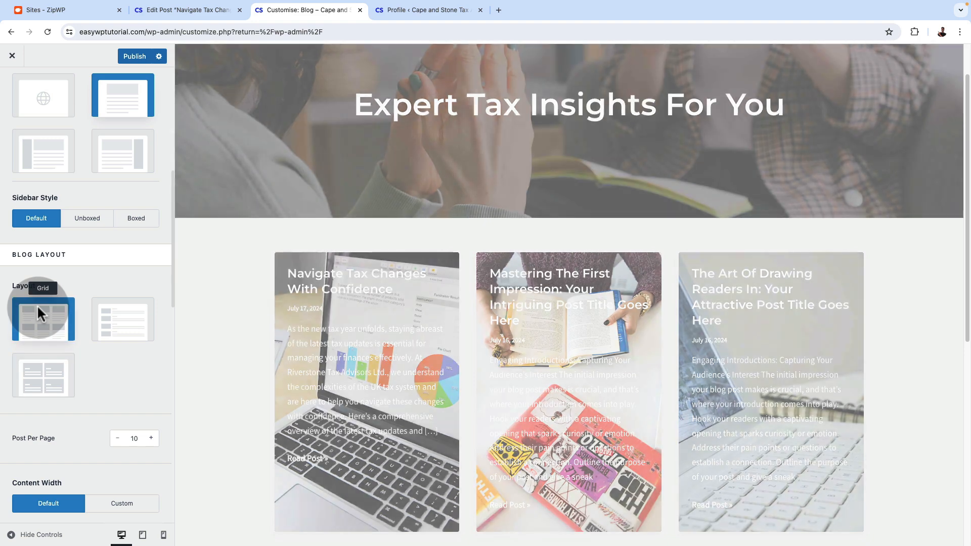
Examine the blog grid's post cards in the preview alongside the archive's Post Elements settings
scroll(405, 372, "down", 8)
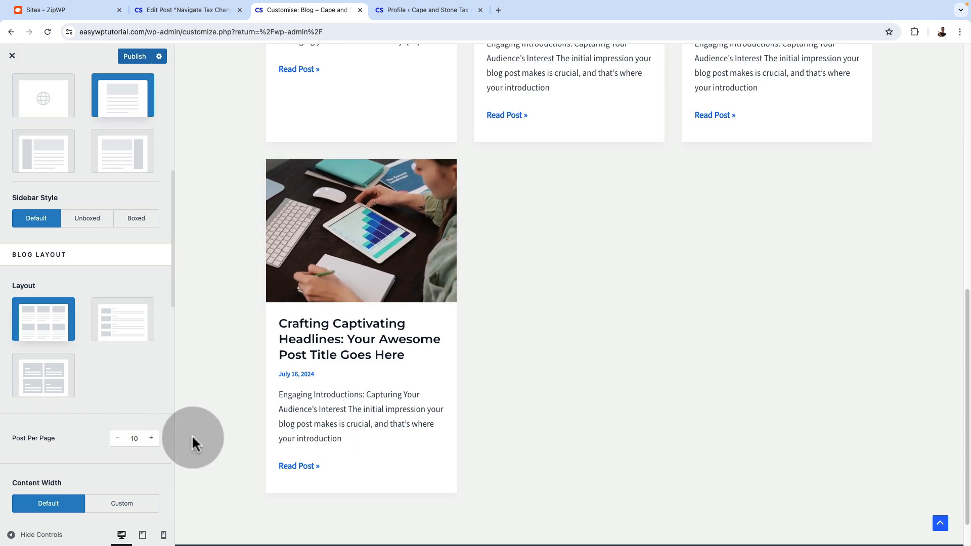
scroll(89, 457, "down", 6)
scroll(464, 413, "up", 10)
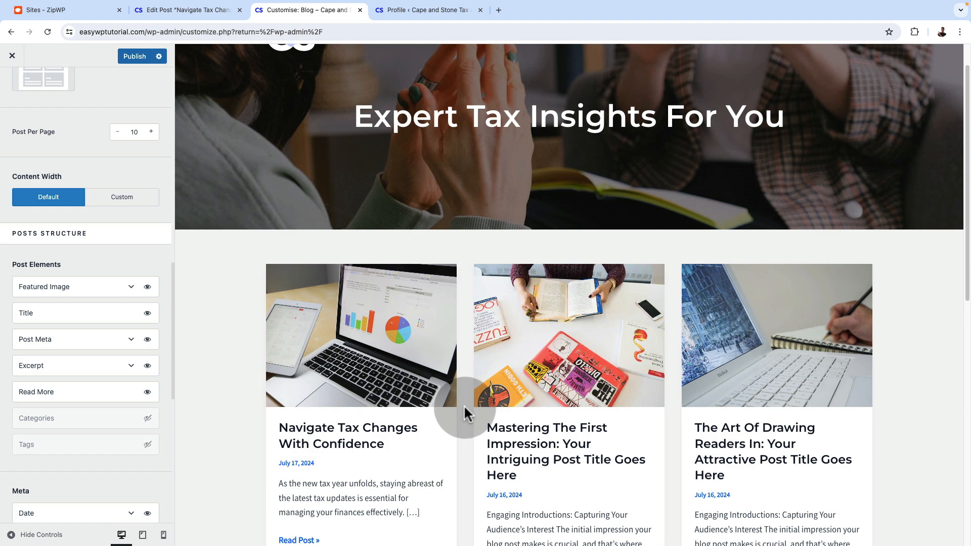
scroll(463, 404, "down", 3)
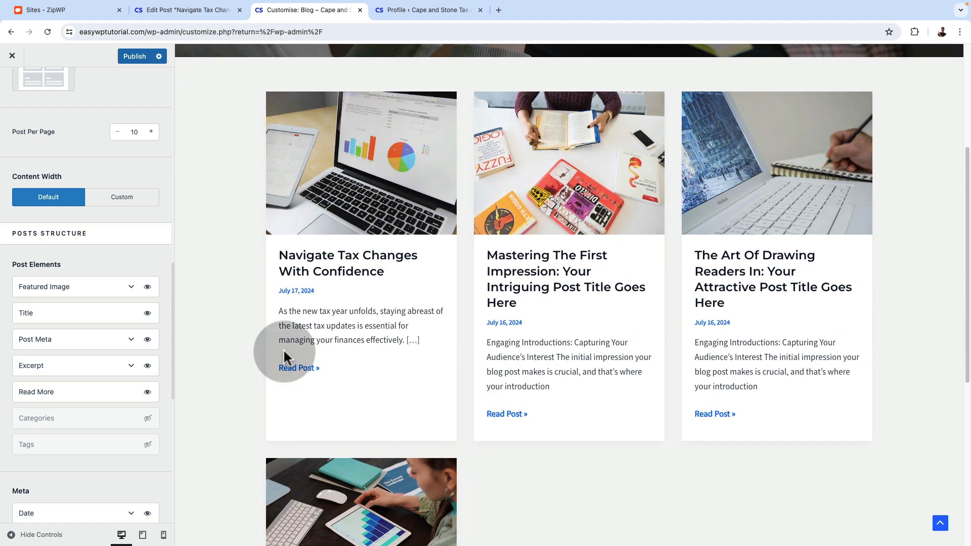
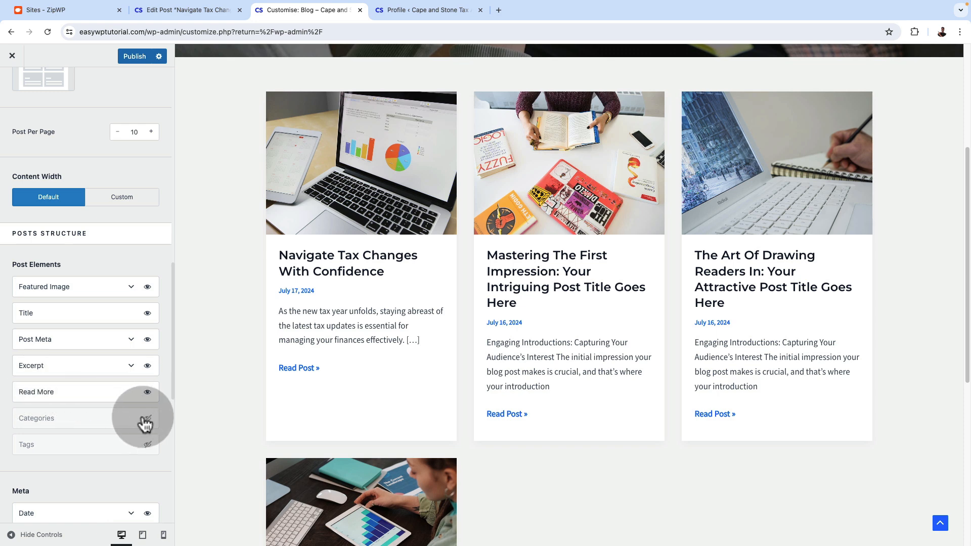
Examine the blog archive preview's banner and post cards alongside the Blog / Archive general settings
scroll(354, 389, "up", 3)
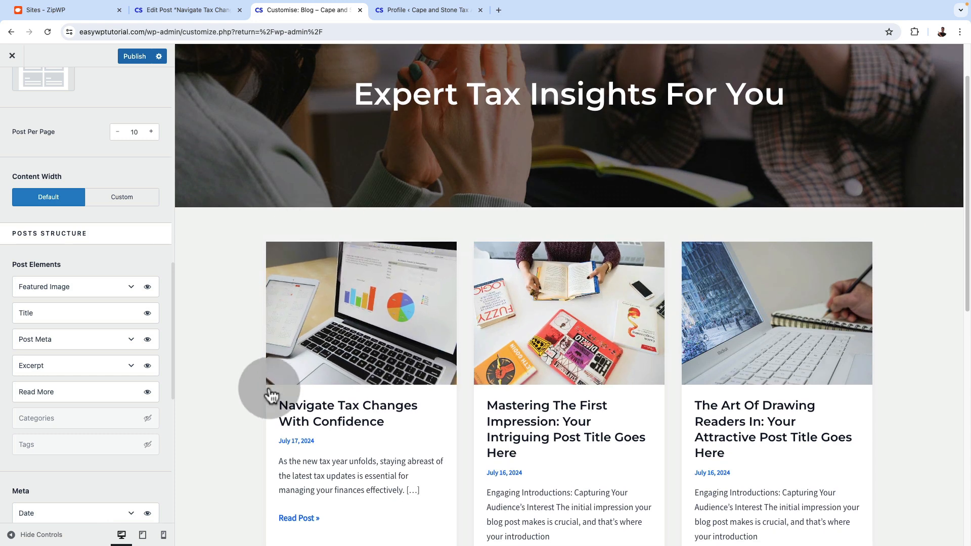
scroll(440, 387, "down", 1)
scroll(66, 395, "up", 7)
scroll(75, 395, "up", 5)
scroll(347, 318, "up", 2)
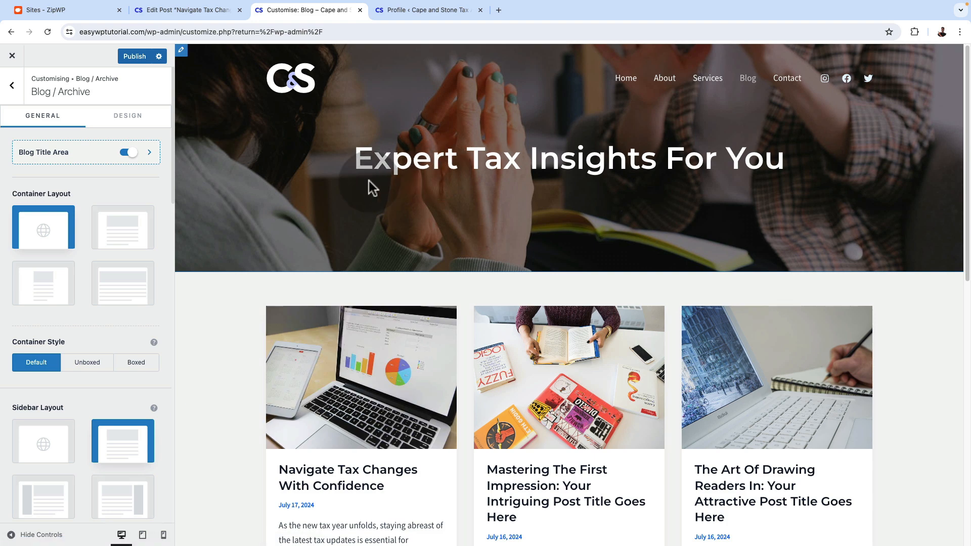
scroll(251, 359, "down", 3)
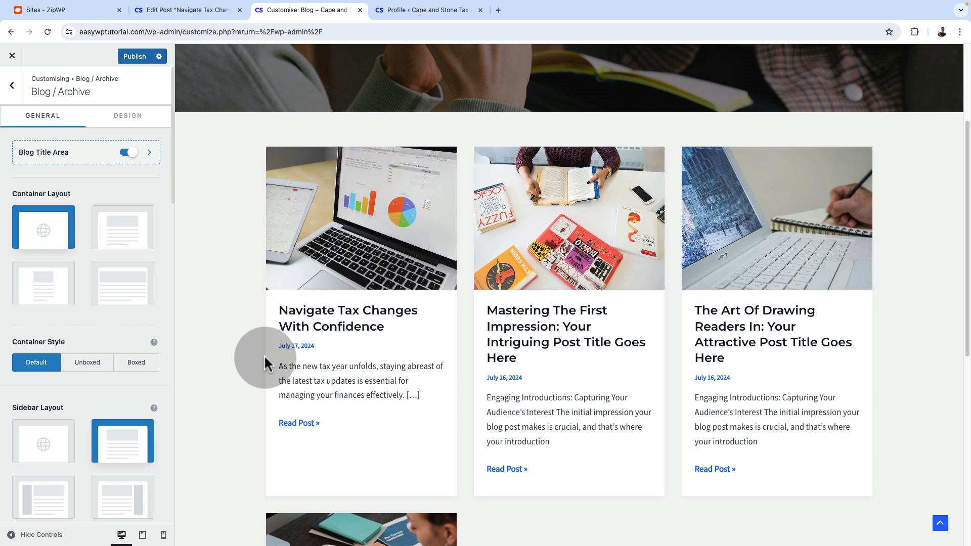
Check the Blog Title Area settings, leave the Blog / Archive settings and publish the customisations
left_click(71, 152)
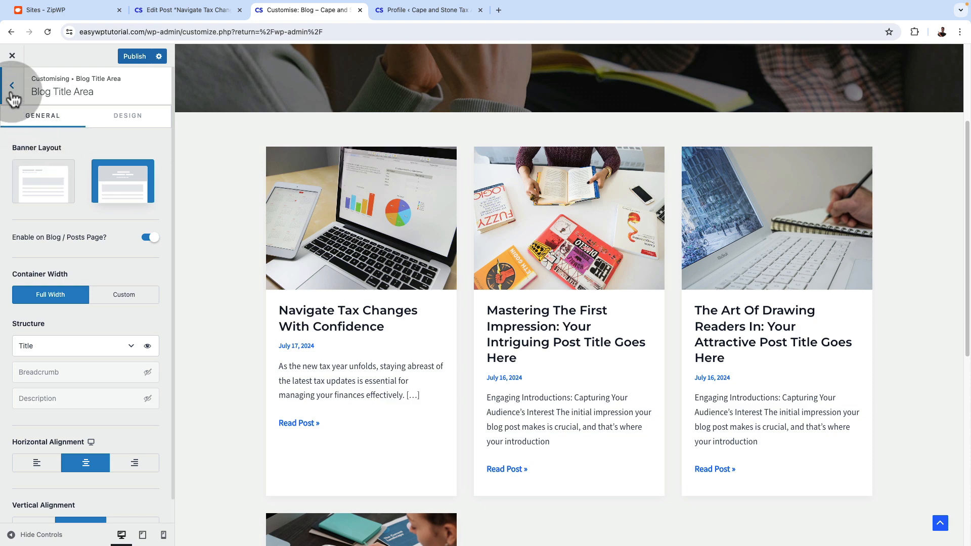
left_click(12, 86)
scroll(469, 288, "up", 3)
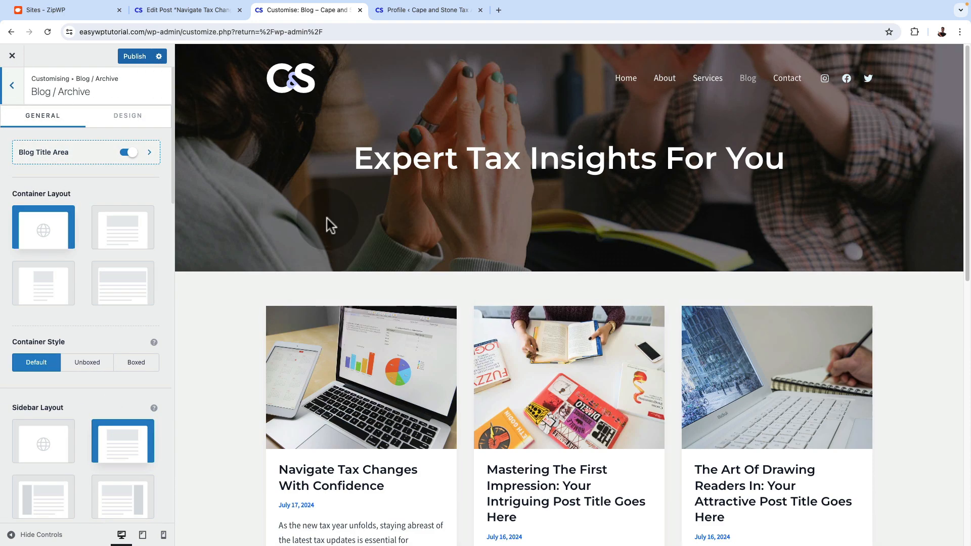
left_click(12, 86)
left_click(134, 57)
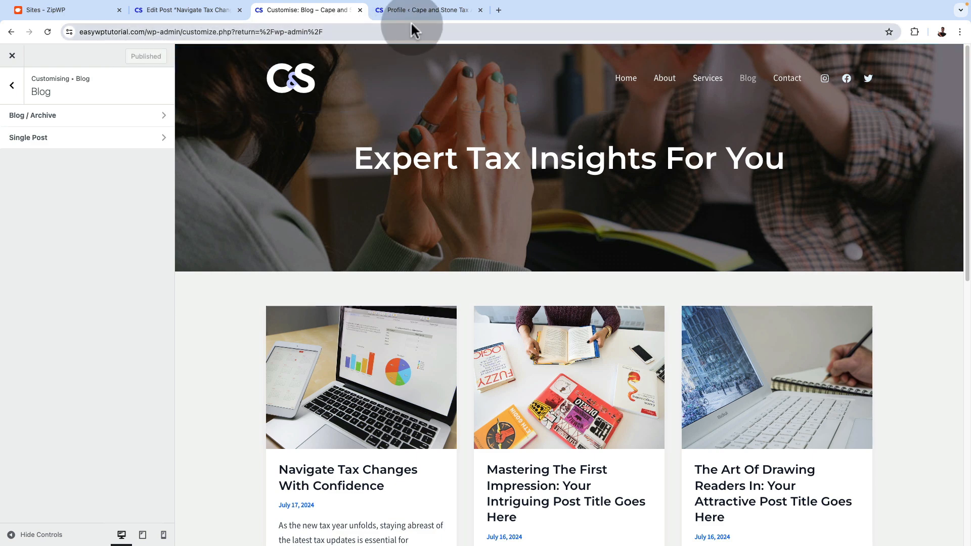
Switch to the browser tab with the admin profile, visit the live site and open its Blog page
left_click(424, 9)
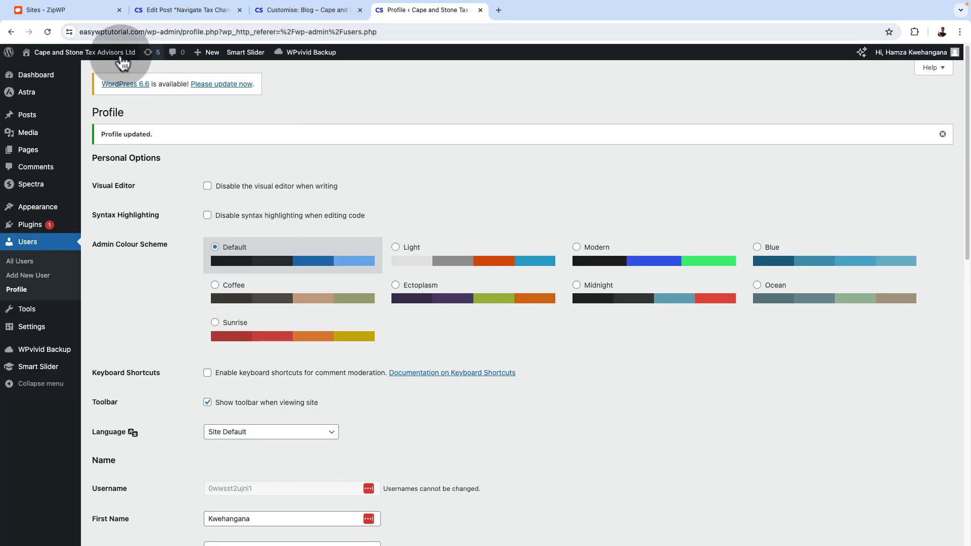
left_click(25, 53)
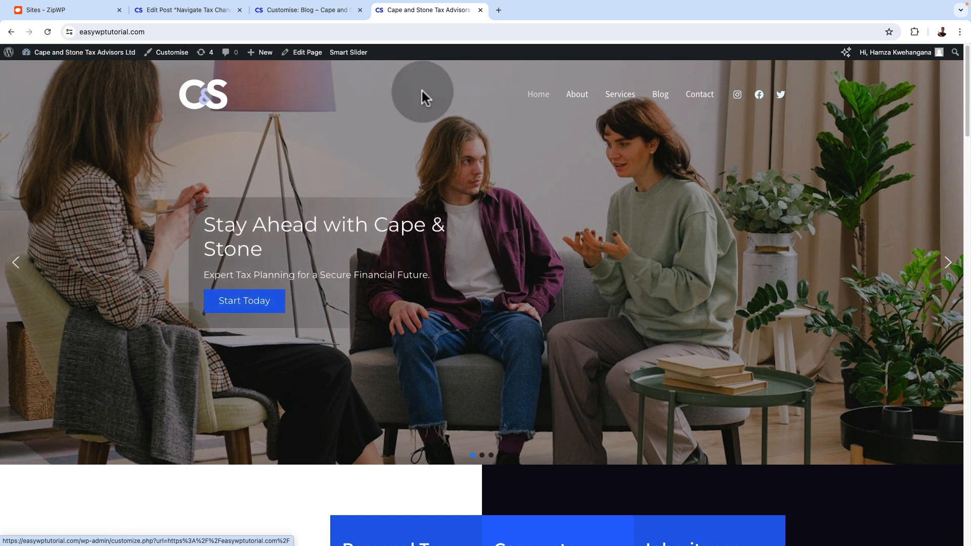
left_click(667, 100)
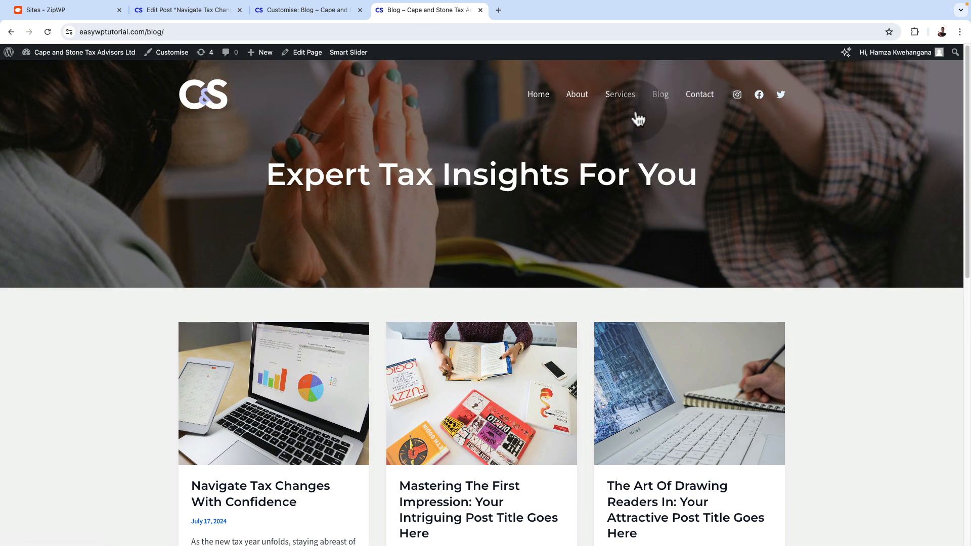
Open the "Navigate Tax Changes With Confidence" post from the live blog and read through its published layout
scroll(515, 234, "down", 3)
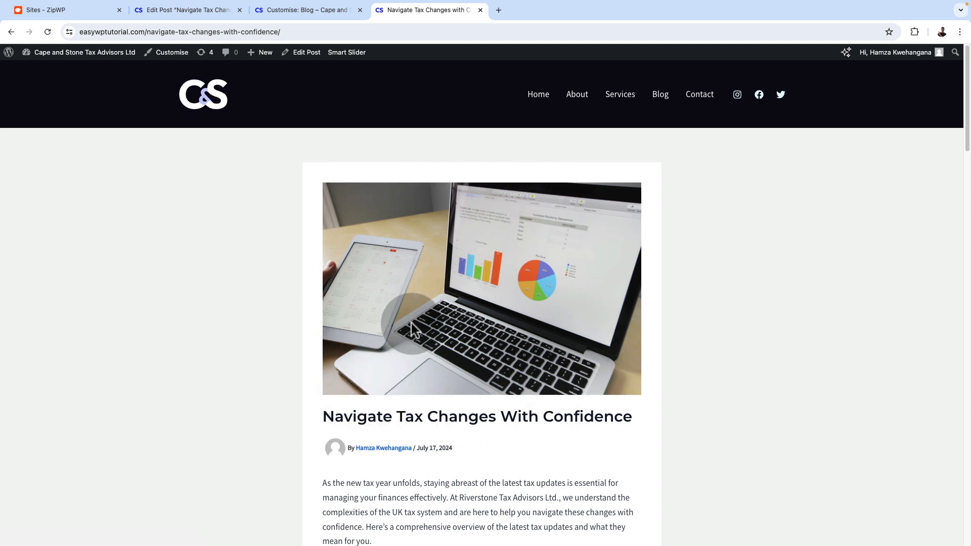
scroll(411, 328, "down", 4)
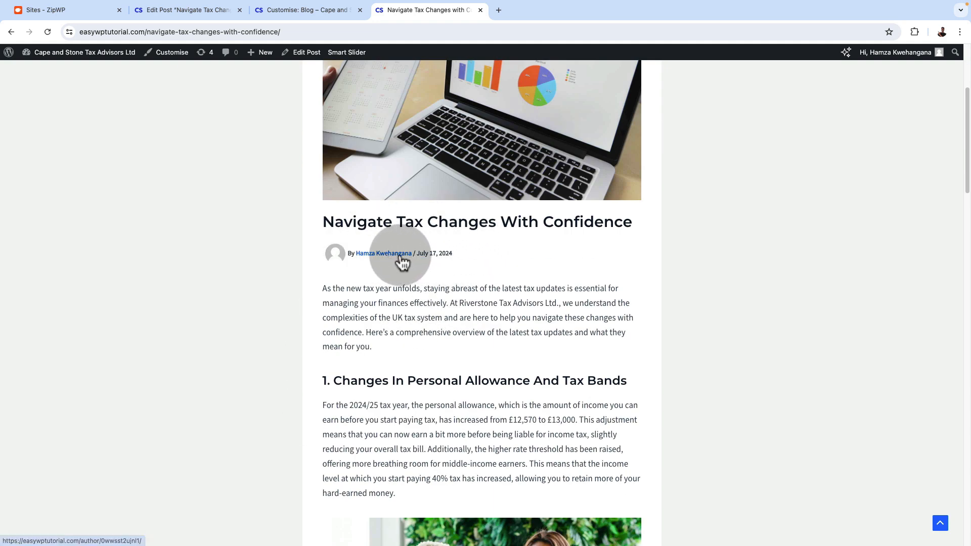
scroll(436, 328, "down", 15)
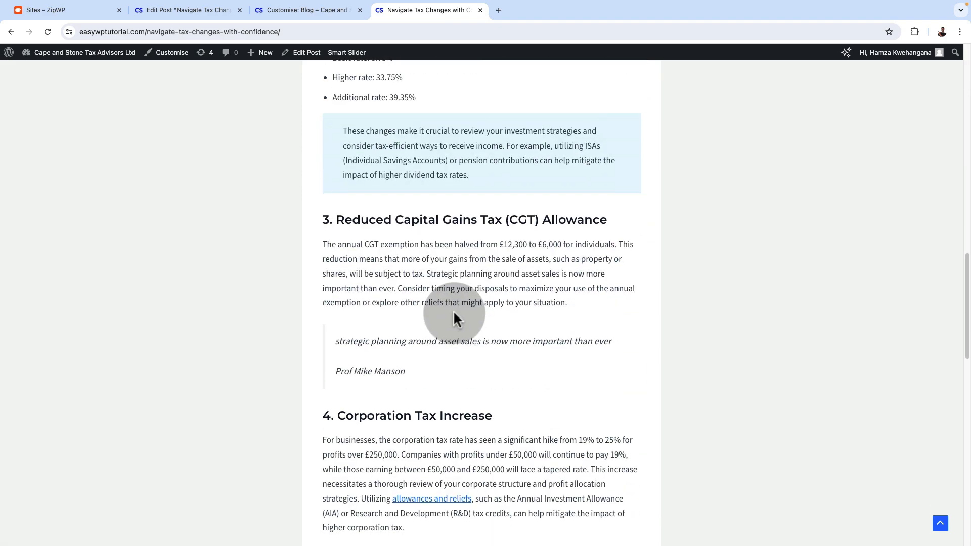
scroll(455, 316, "down", 10)
scroll(458, 311, "down", 5)
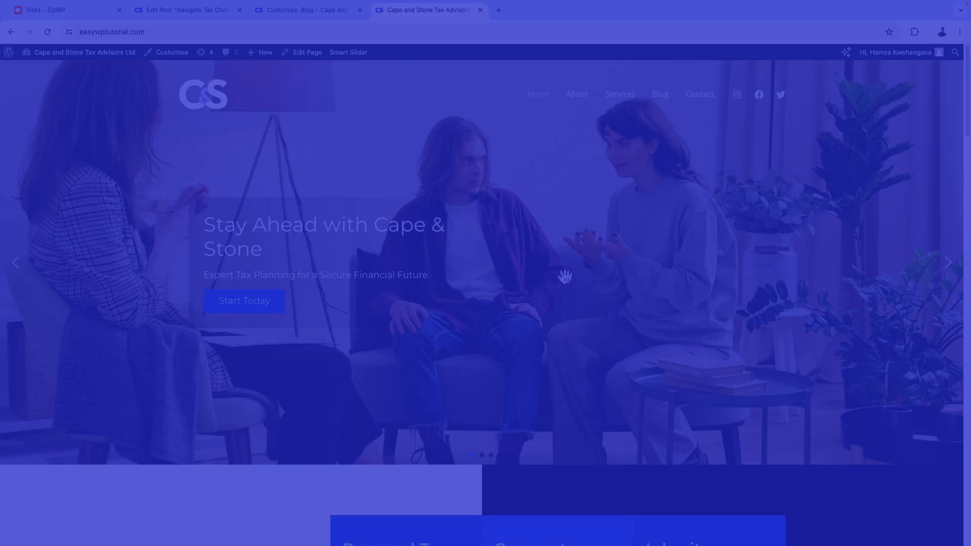
Open the live Contact page and examine its contact form, contact details and social links
left_click(700, 96)
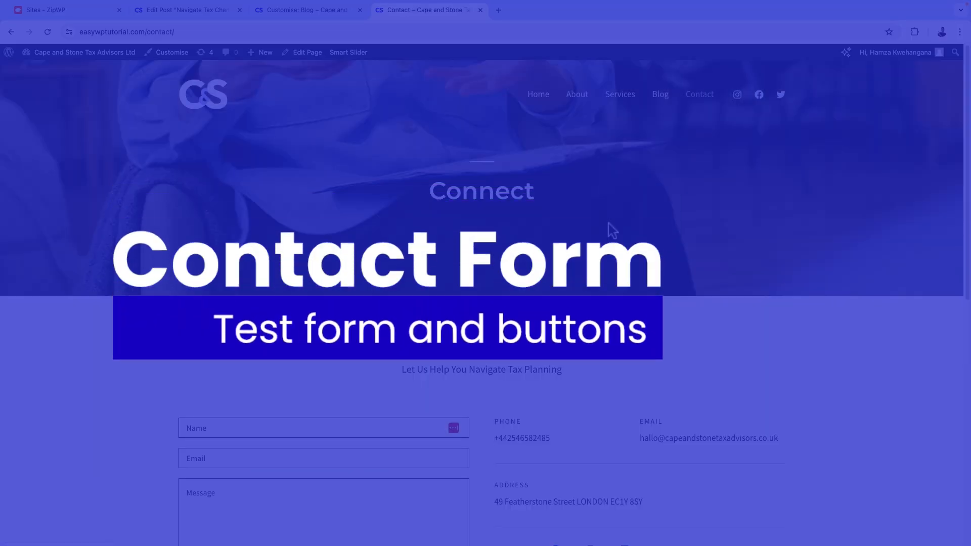
scroll(642, 187, "down", 5)
left_click(245, 207)
left_click(653, 249)
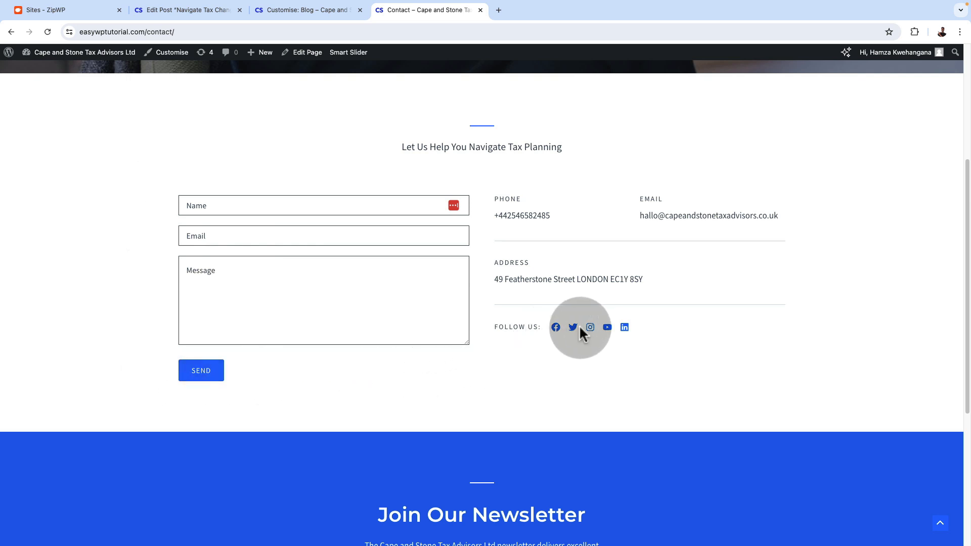
Open the Contact page for editing and select the contact form block
scroll(711, 324, "up", 5)
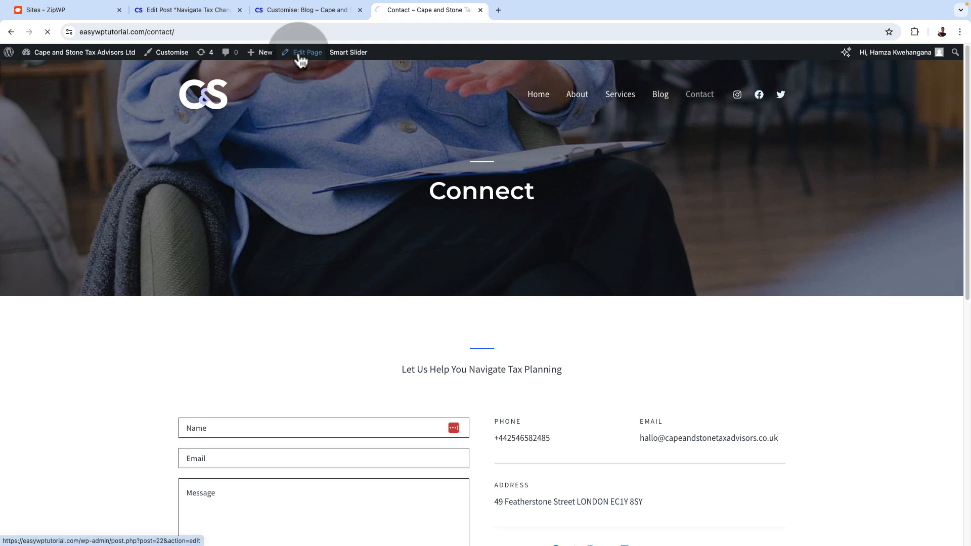
scroll(454, 337, "down", 6)
scroll(454, 342, "down", 1)
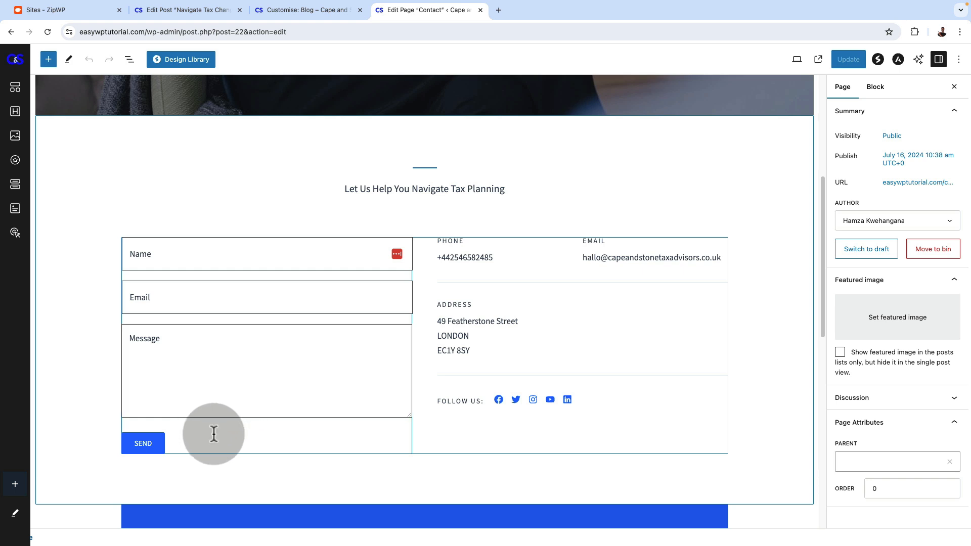
left_click(226, 397)
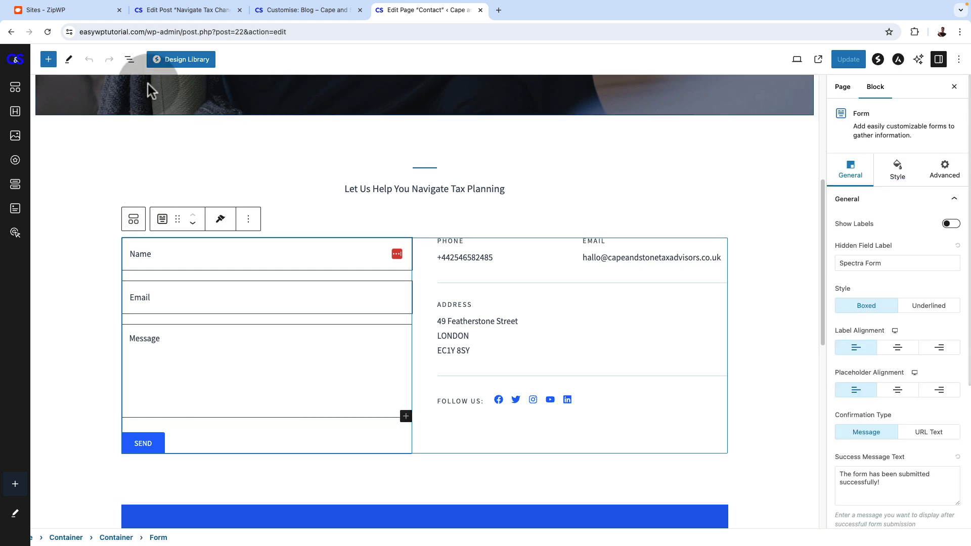
Inspect the settings of the form's Name, Email and Textarea fields in the block structure, and the form's own General settings
left_click(130, 61)
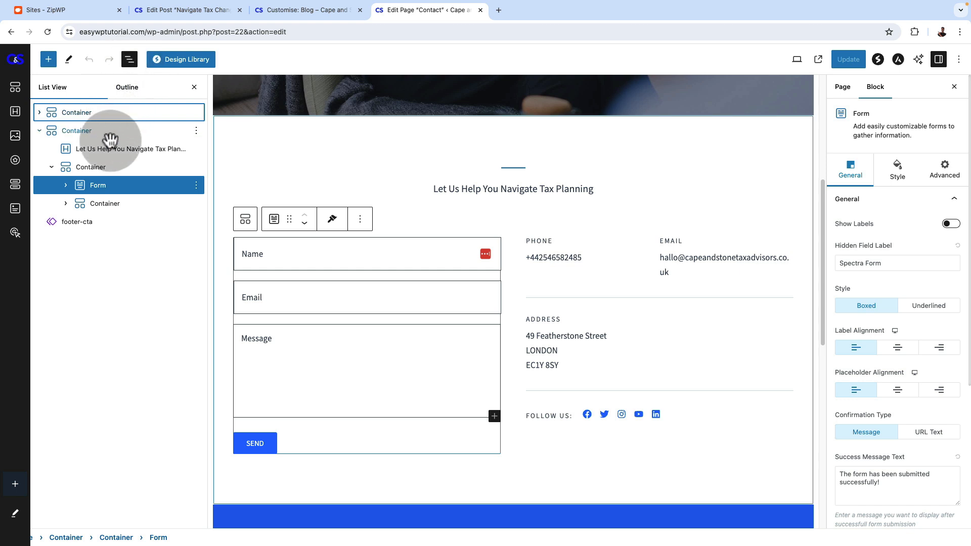
left_click(110, 187)
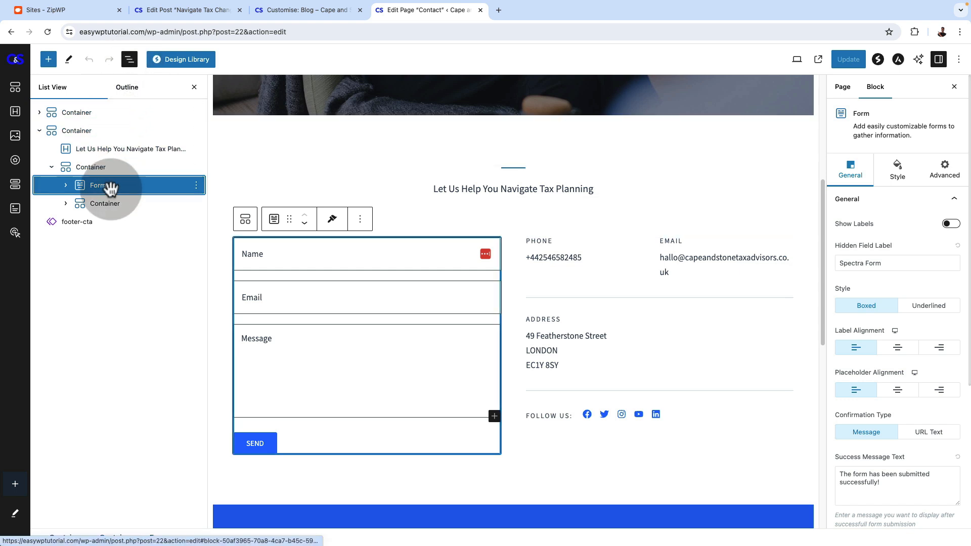
left_click(66, 185)
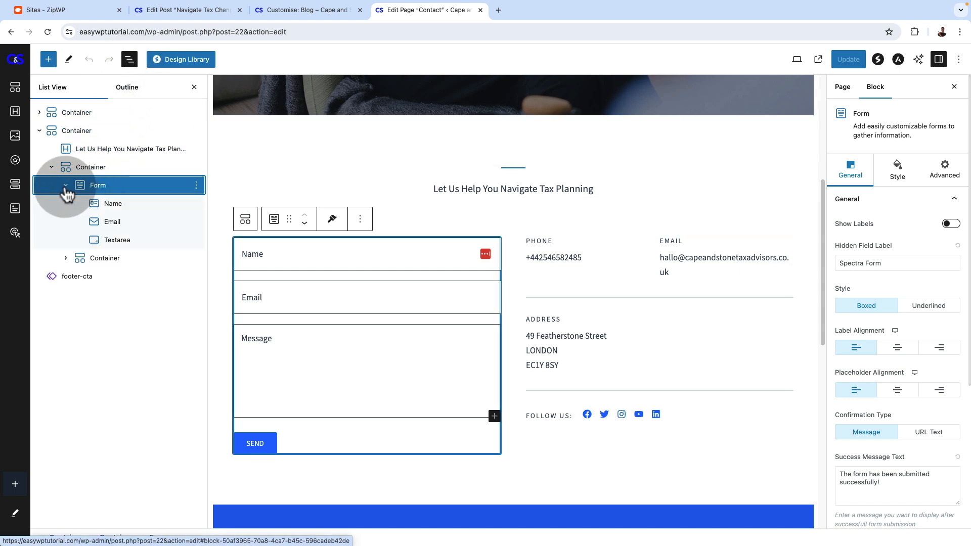
left_click(109, 204)
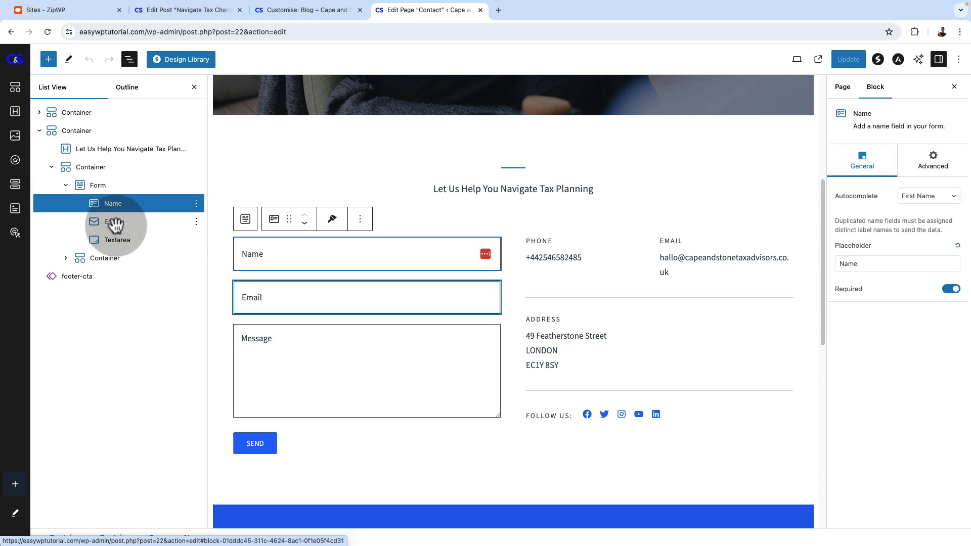
left_click(116, 224)
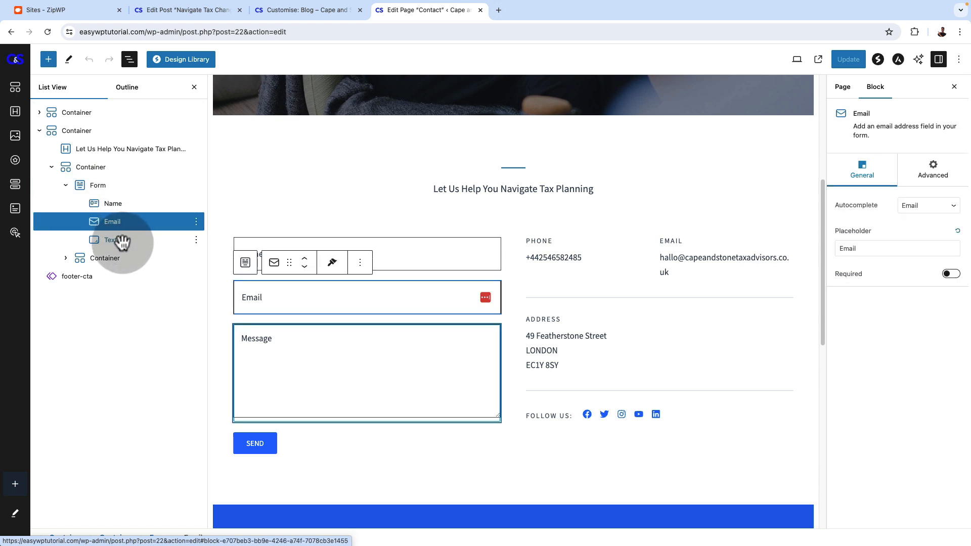
left_click(122, 242)
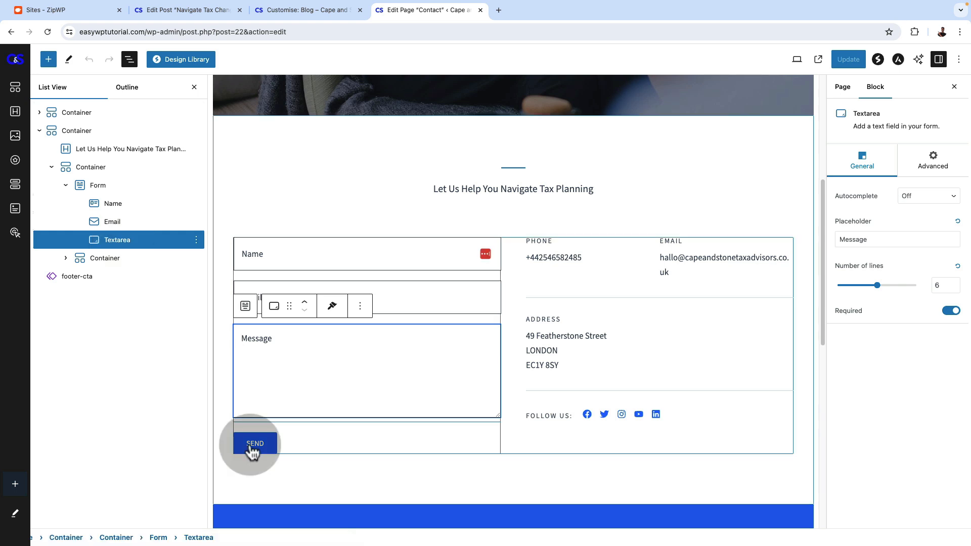
left_click(284, 441)
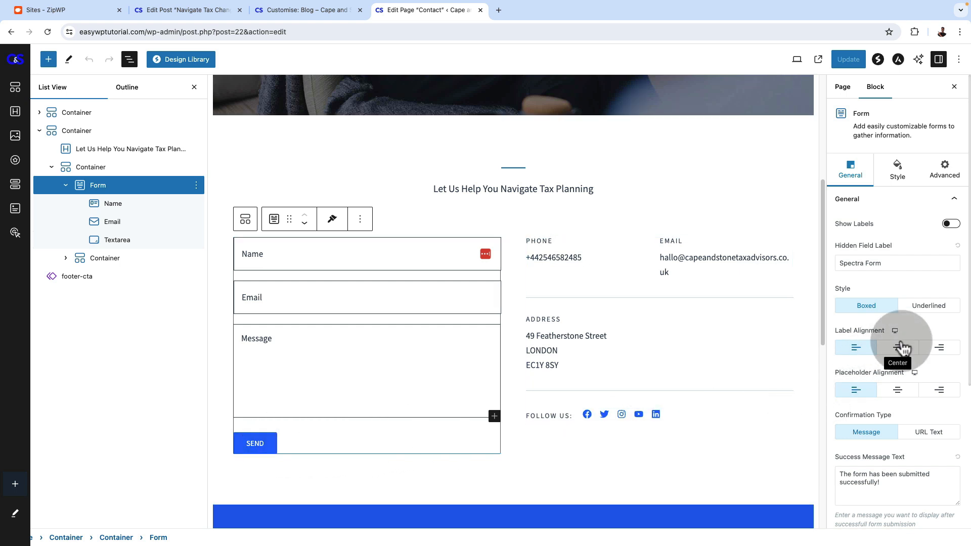
scroll(898, 348, "down", 5)
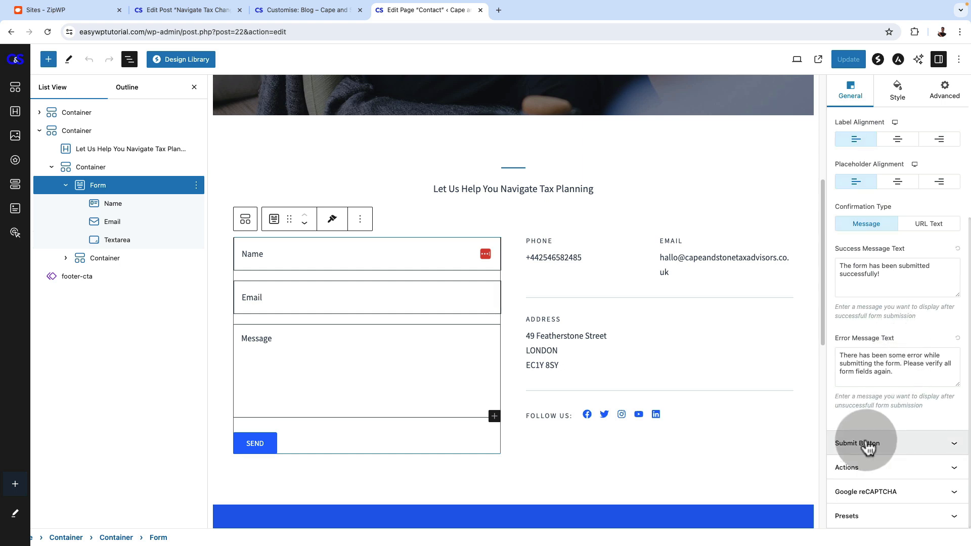
Try centre and full-width alignment for the form's submit button, and return it to left alignment
left_click(892, 444)
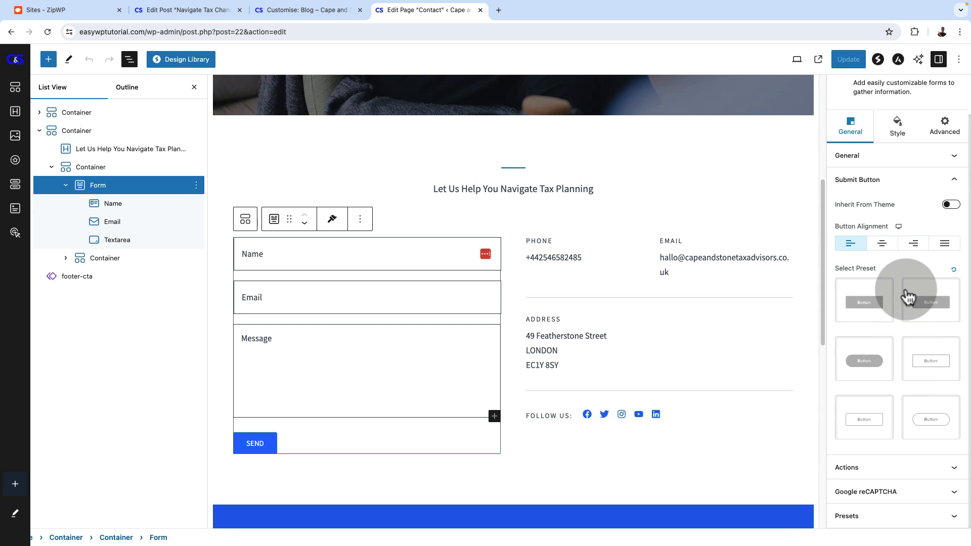
left_click(882, 243)
left_click(851, 244)
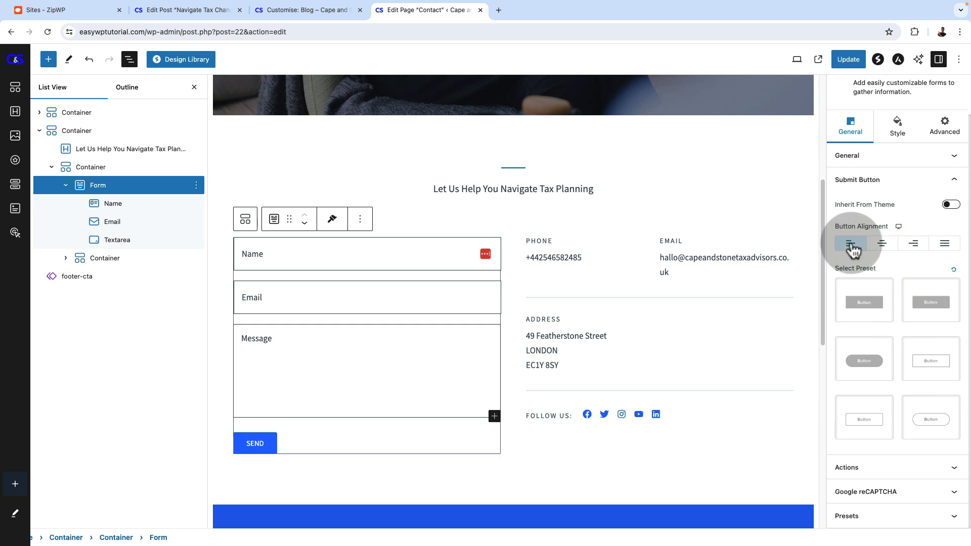
left_click(945, 244)
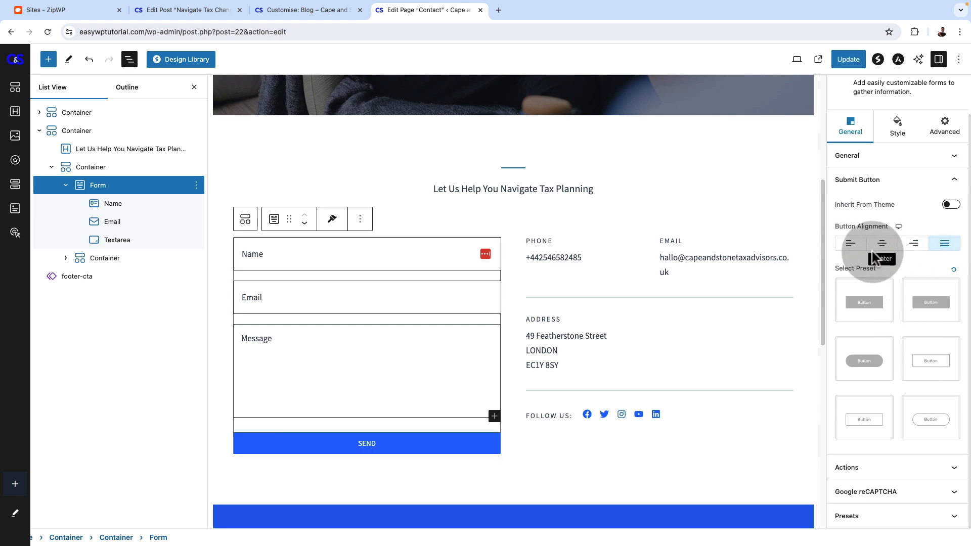
left_click(850, 246)
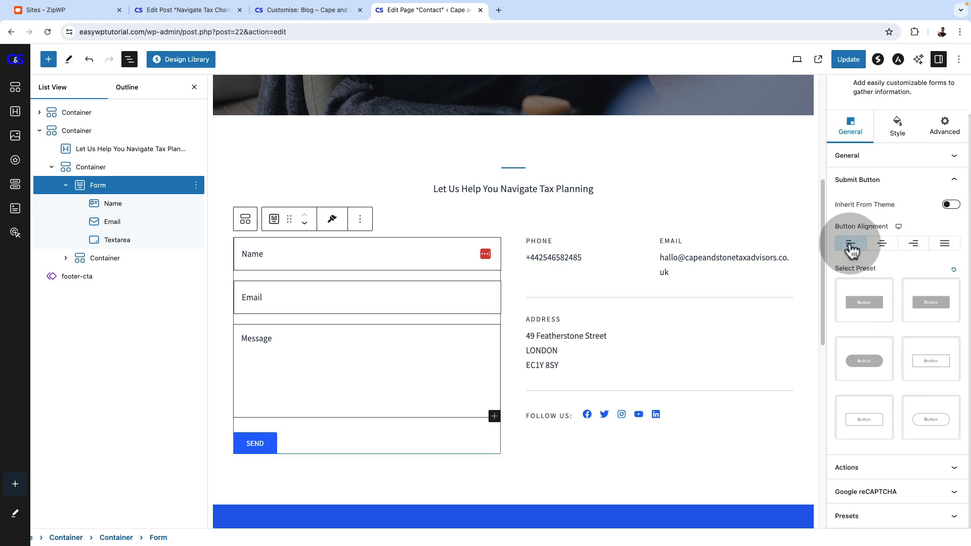
Check the recipient e-mail in the form's Actions settings and set the subject to "Email from C&S Website"
left_click(867, 476)
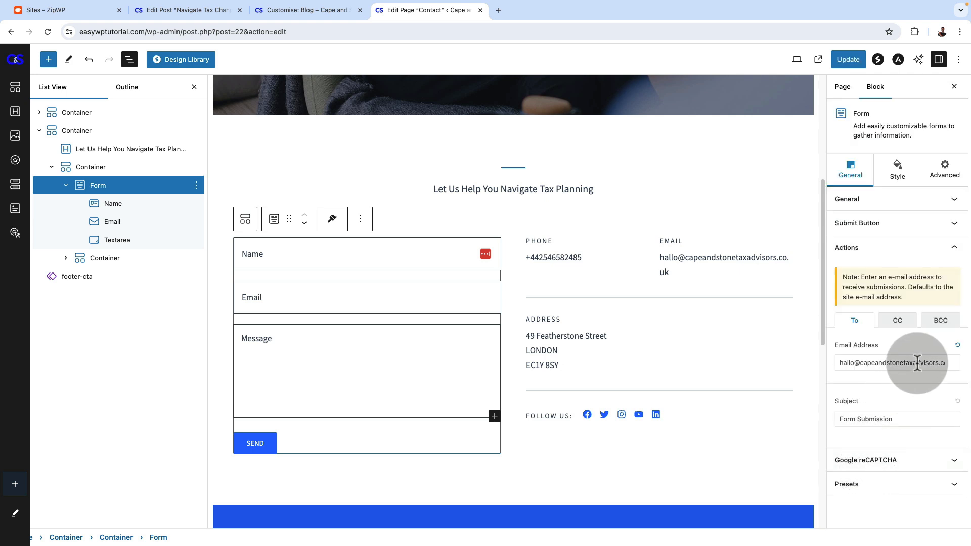
left_click(838, 362)
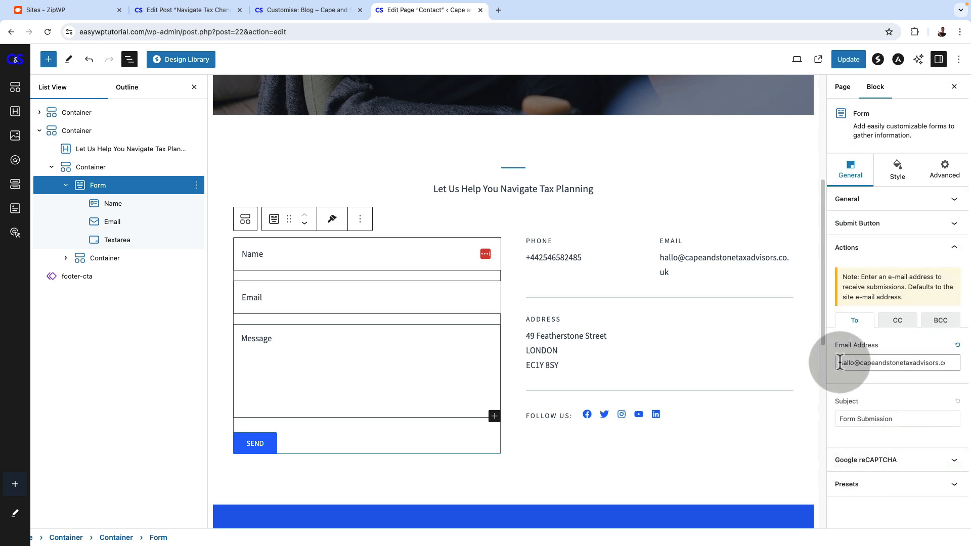
left_click_drag(839, 363, 950, 363)
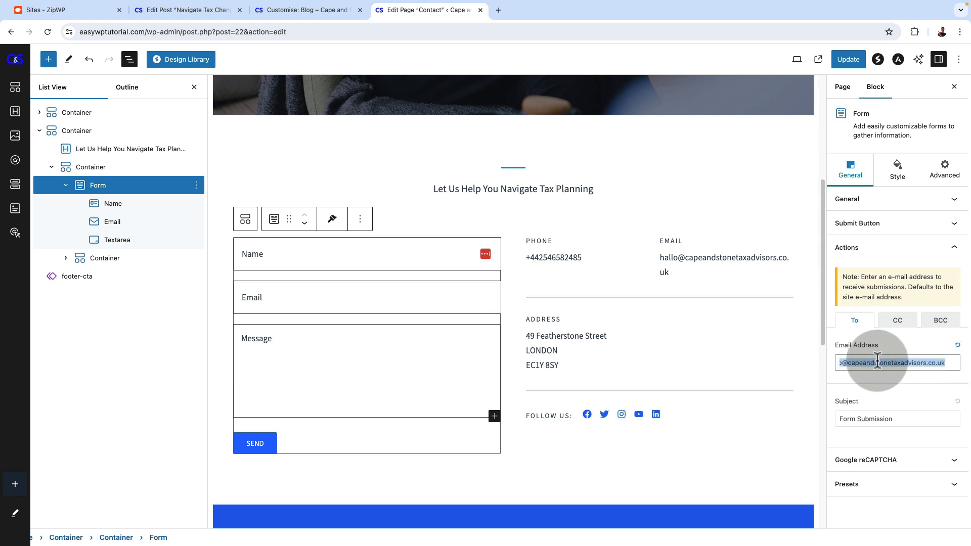
left_click(840, 418)
triple_click(838, 418)
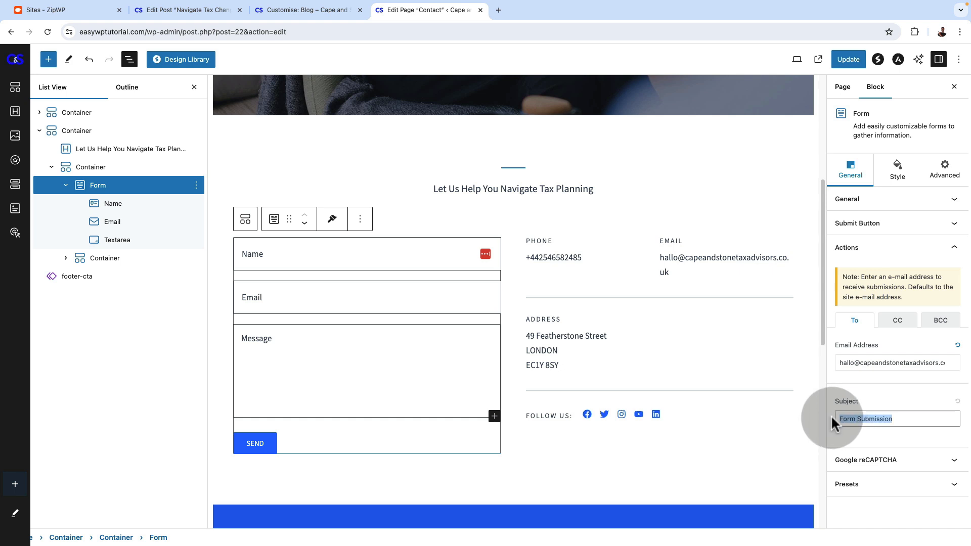
type("Email from C&S Website")
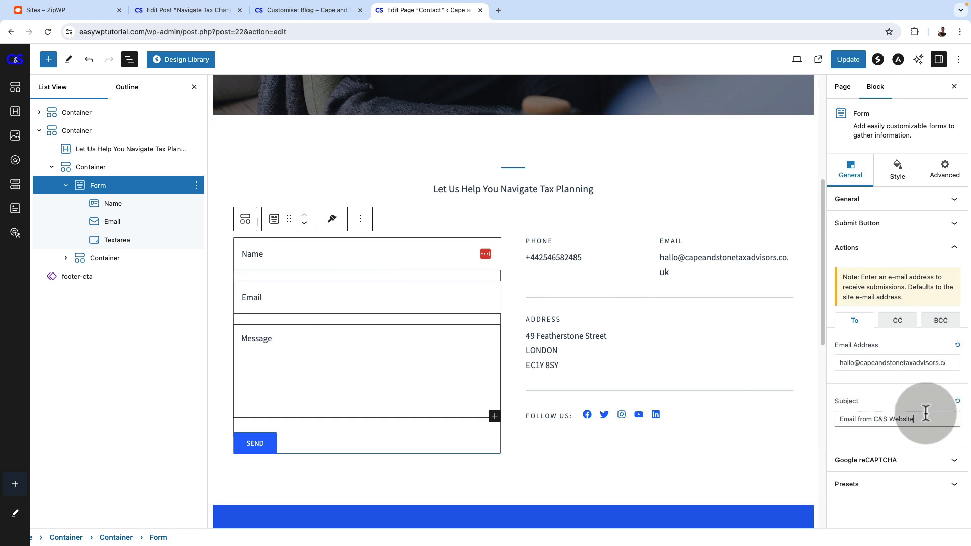
Enable reCAPTCHA in the contact form's Google reCAPTCHA settings
left_click(926, 458)
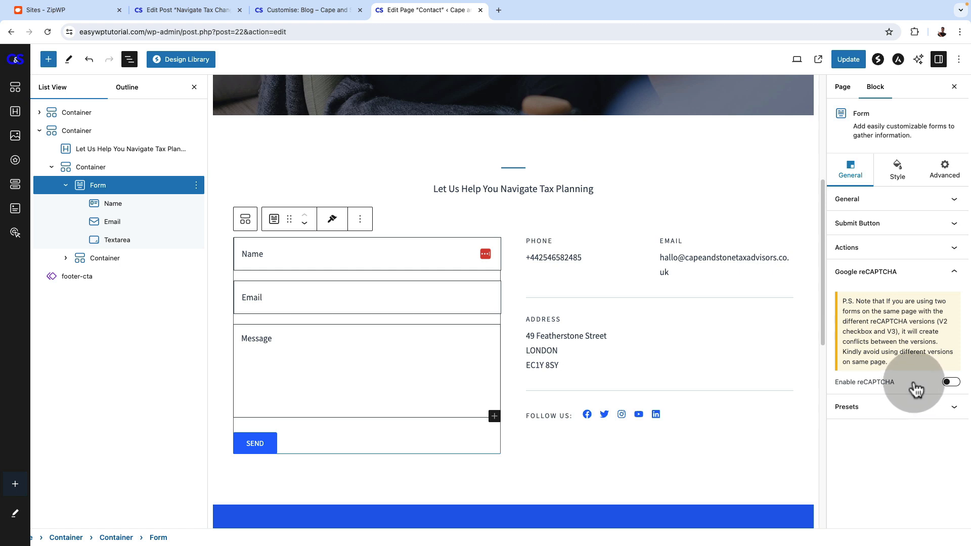
left_click(952, 383)
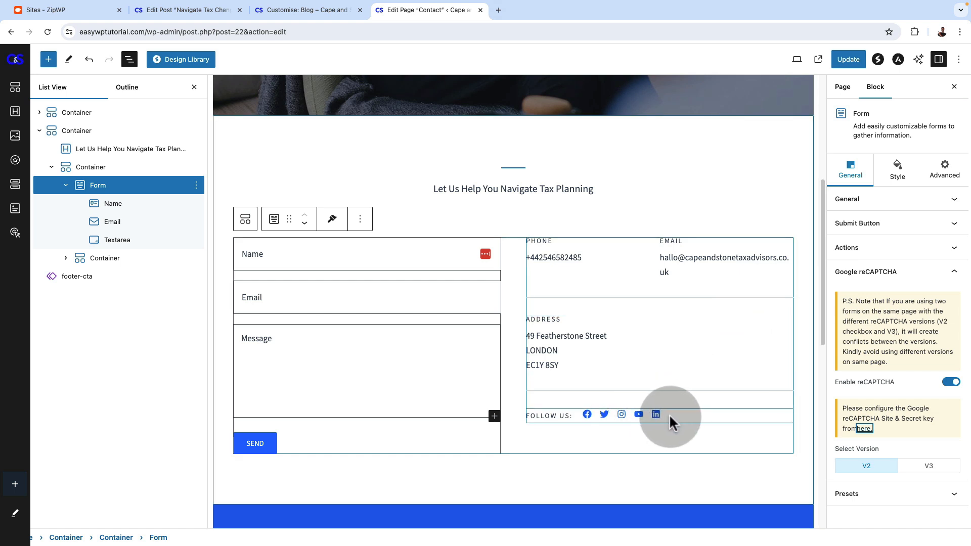
Inspect the link settings of the Facebook, Twitter, Instagram, YouTube and LinkedIn icons in the Follow Us list
left_click(586, 416)
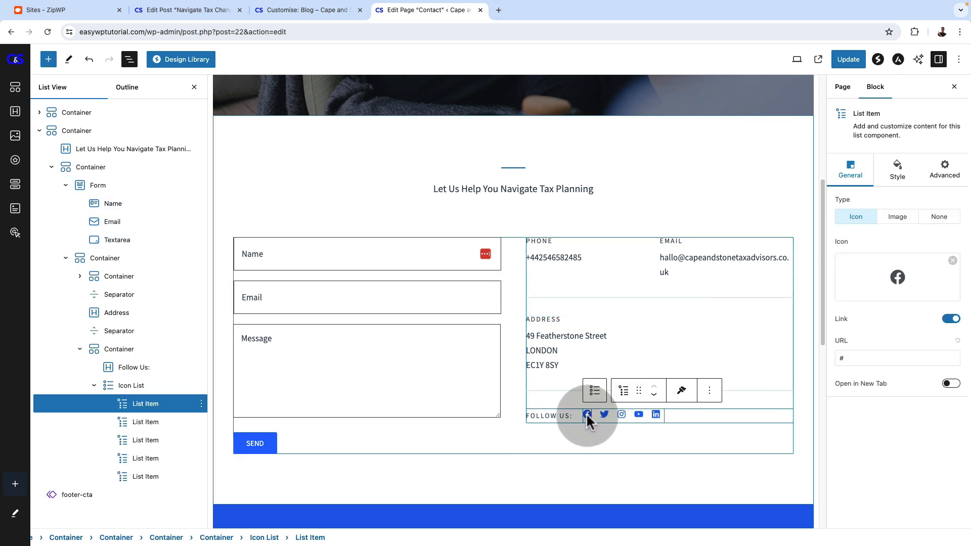
left_click(600, 414)
left_click(586, 414)
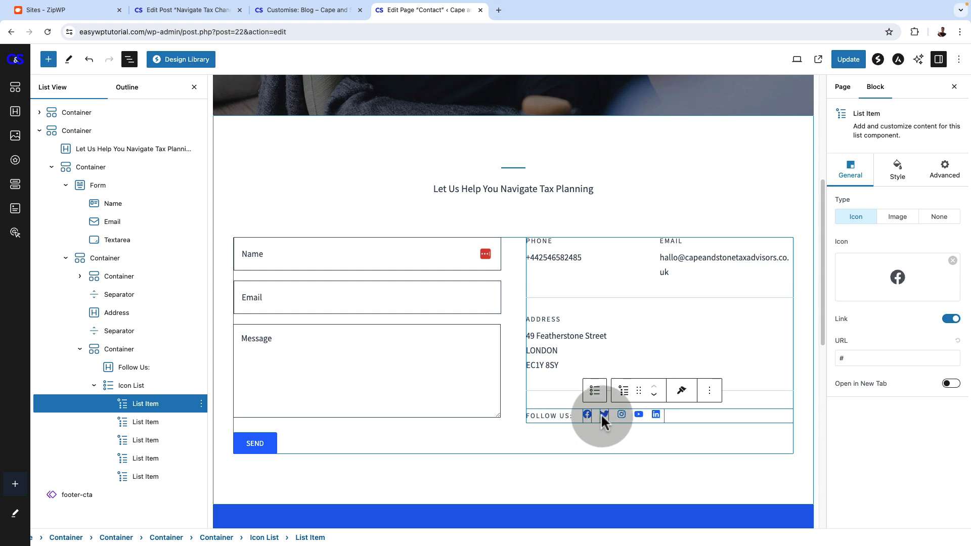
left_click(604, 414)
left_click(621, 414)
left_click(637, 413)
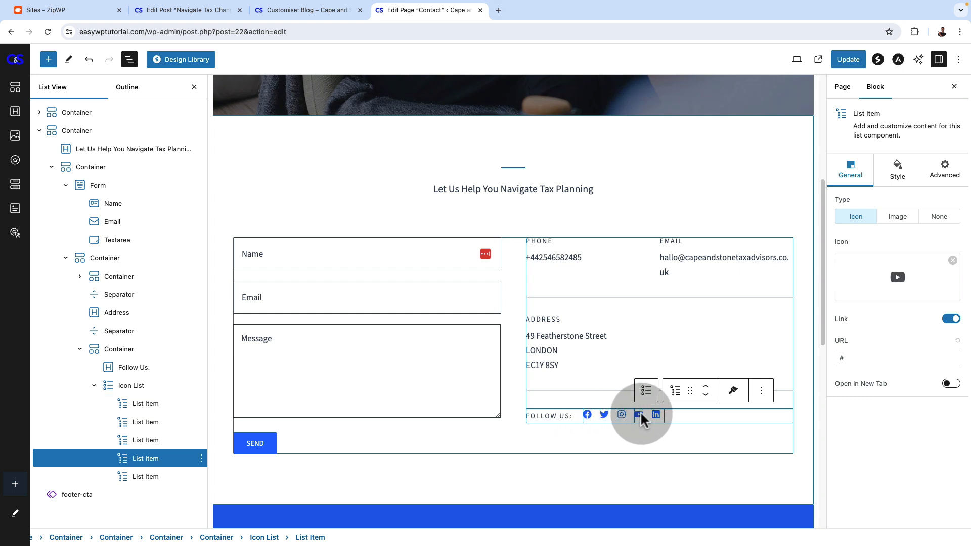
left_click(656, 414)
left_click(588, 415)
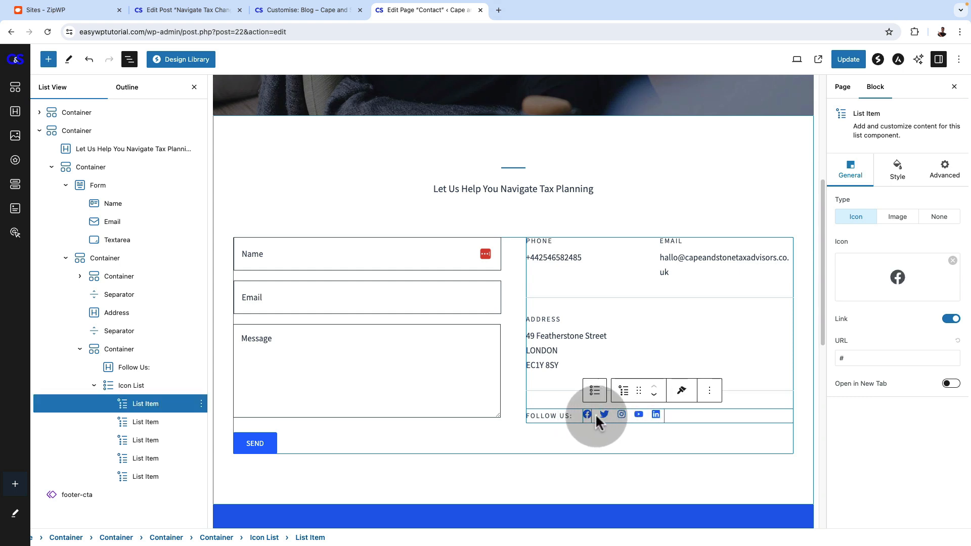
left_click(604, 414)
left_click(622, 414)
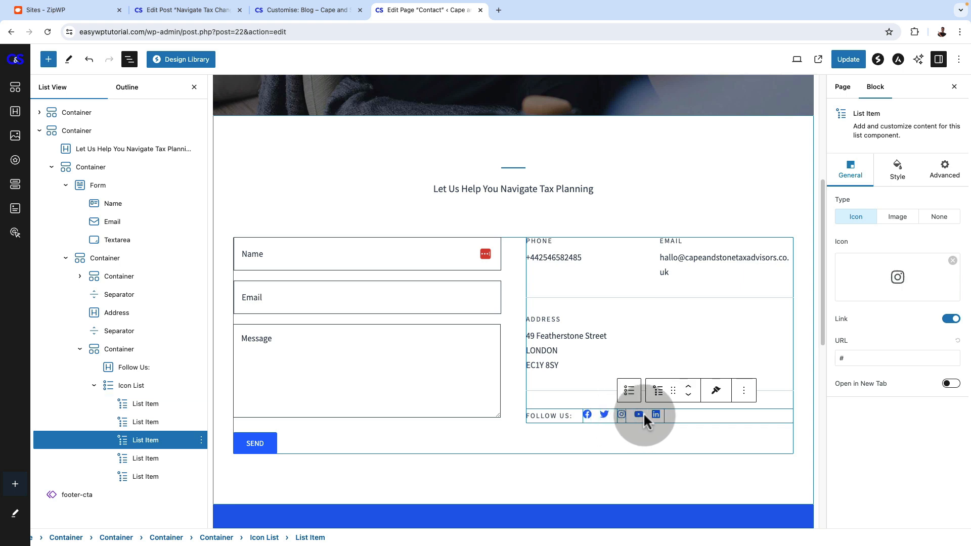
Delete the YouTube and LinkedIn icons from the Follow Us icon list
left_click(639, 413)
left_click(637, 413)
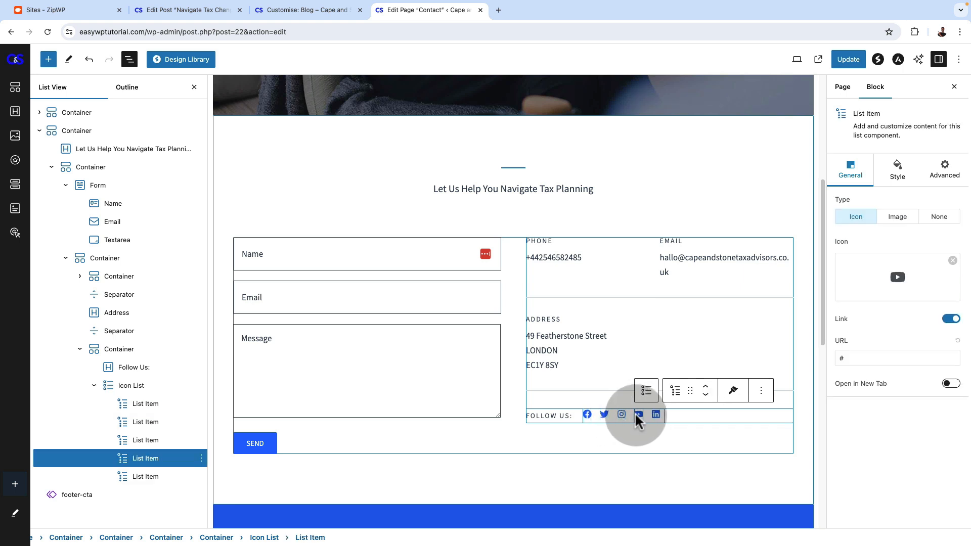
left_click(761, 390)
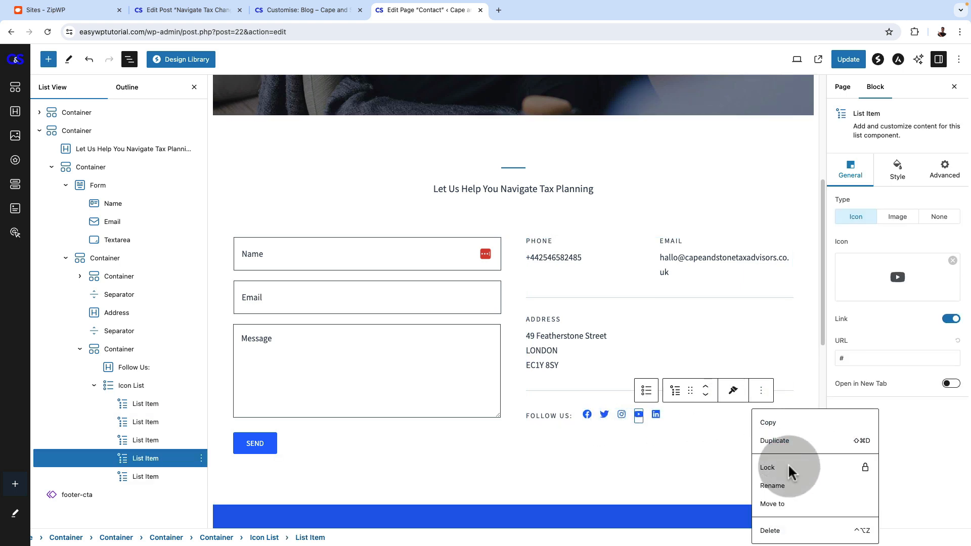
left_click(770, 532)
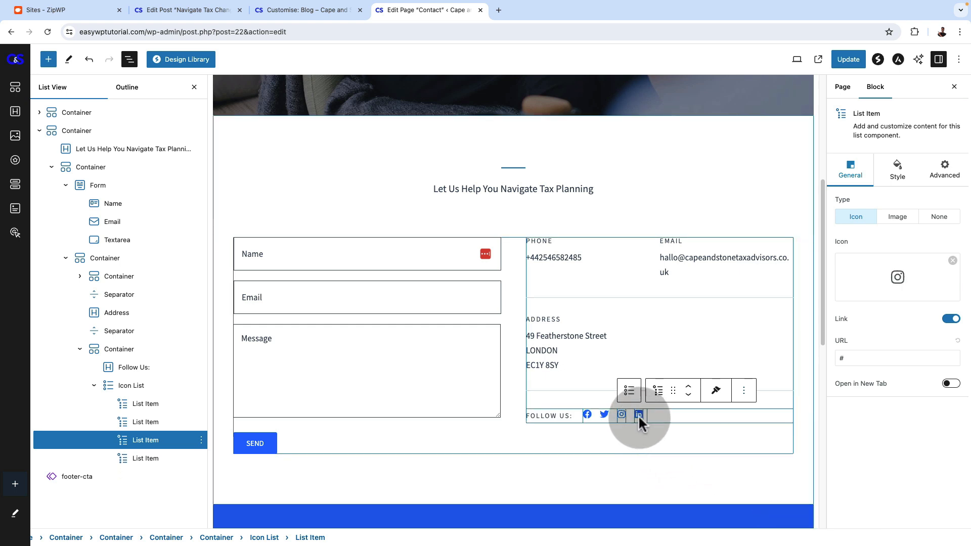
left_click(637, 414)
left_click(761, 390)
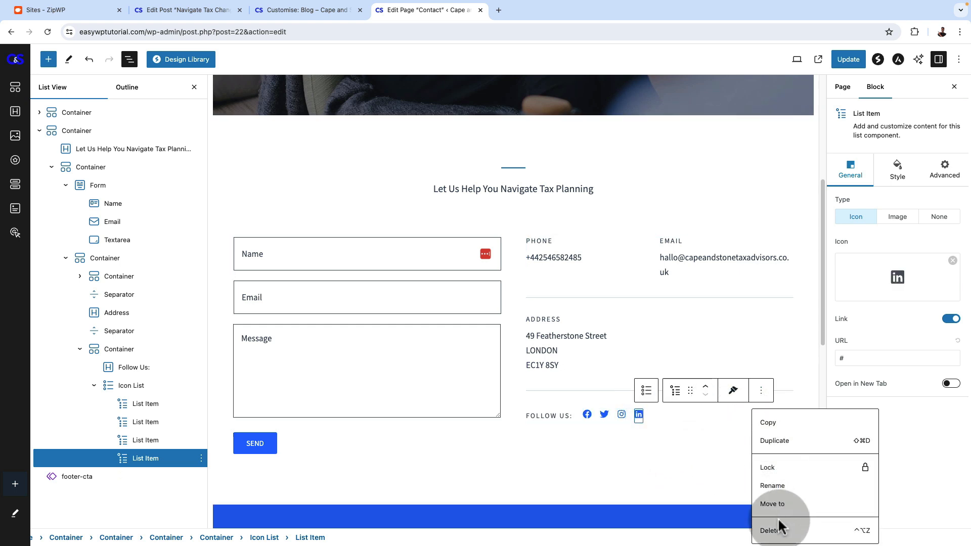
left_click(771, 531)
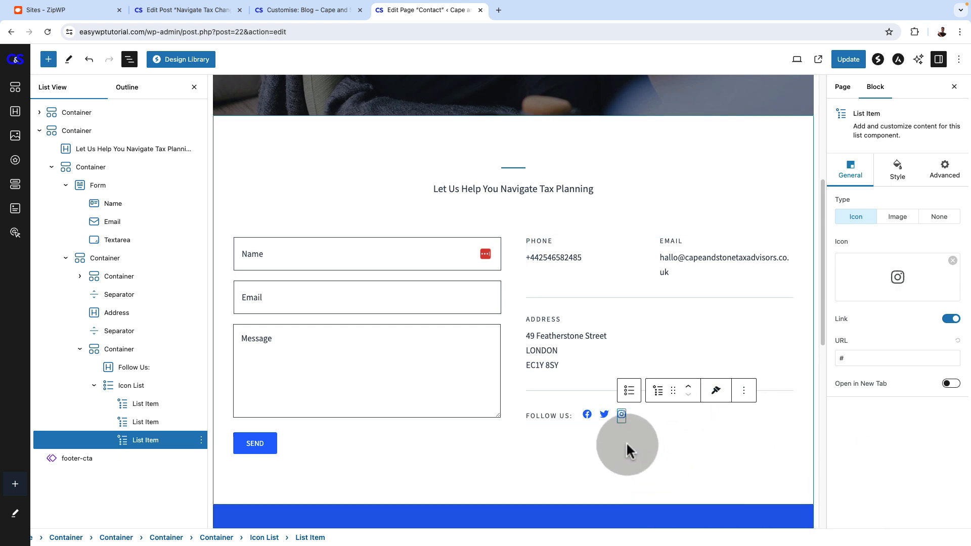
Set the Facebook icon's link URL to facebook.com/capeandstone
left_click(605, 413)
left_click(587, 413)
left_click(620, 413)
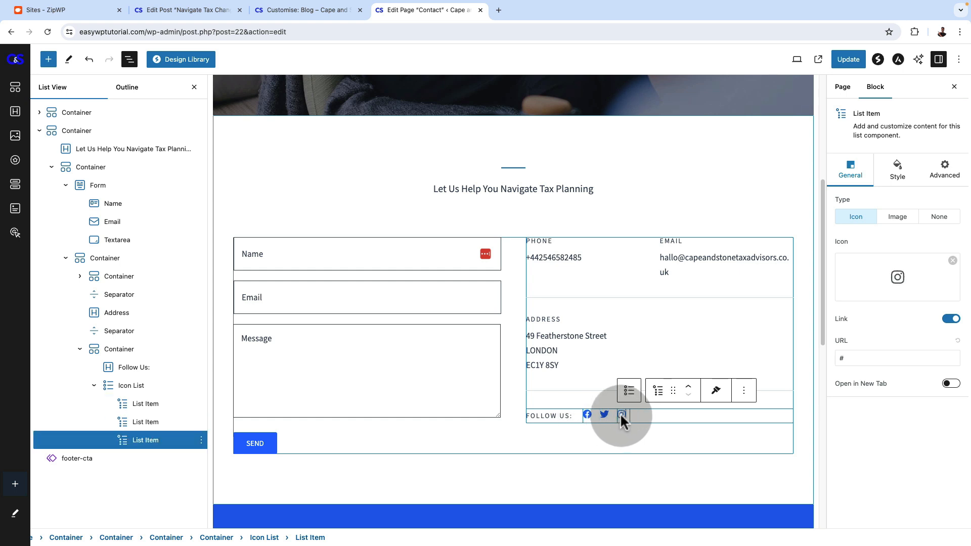
left_click(588, 413)
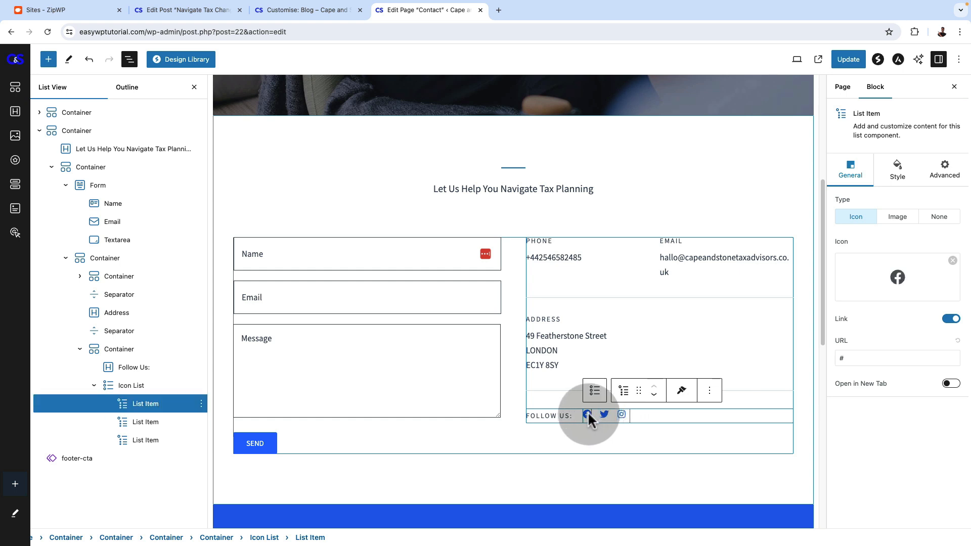
left_click(854, 358)
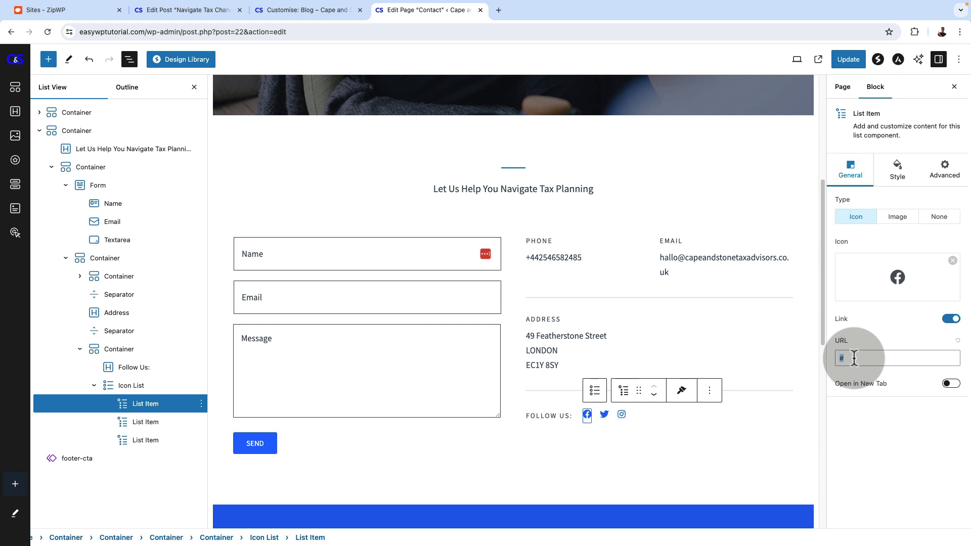
type("facebook.com/capeandstone")
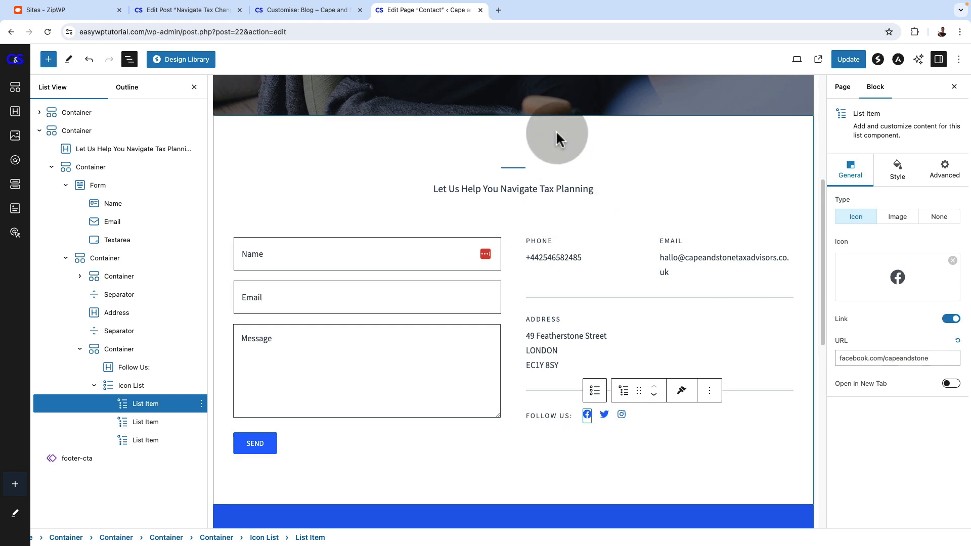
Set the Twitter icon's link URL to x.com/capeandstone
left_click(604, 414)
left_click(850, 358)
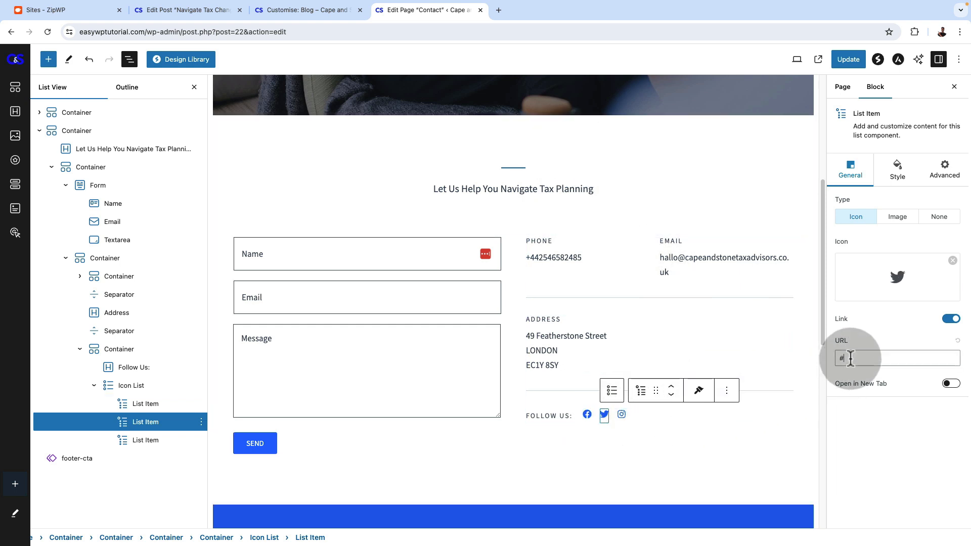
type("x.com/")
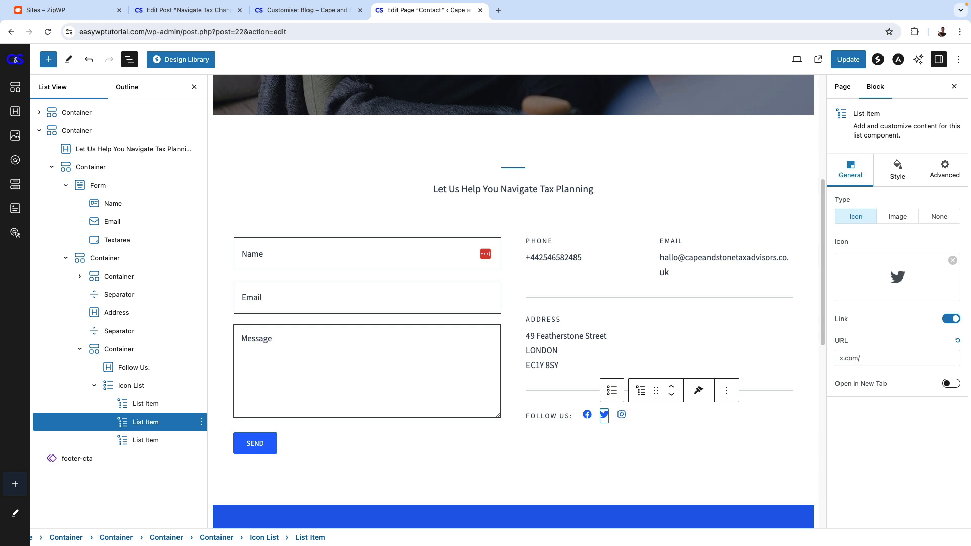
type("capte")
key("BackSpace")
key("BackSpace")
type("eandstone")
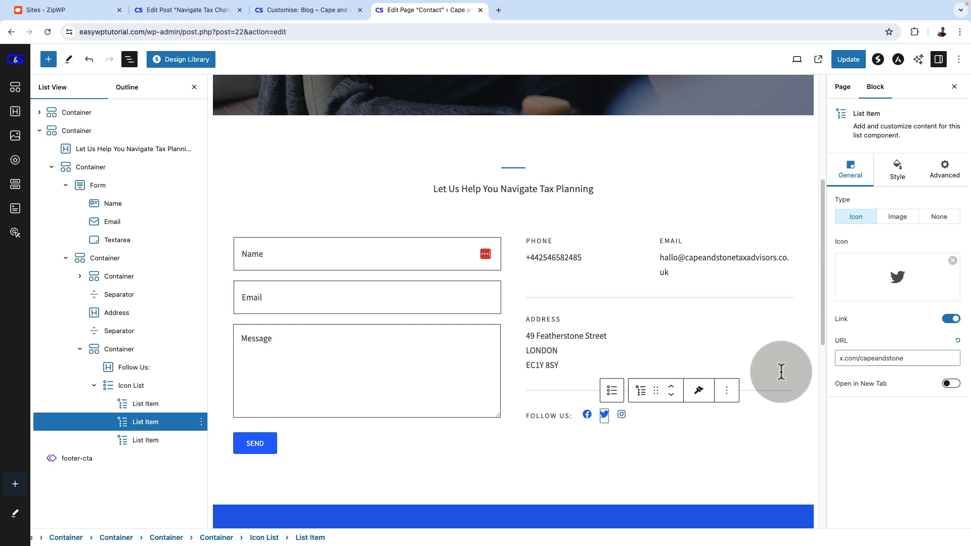
Set the Instagram icon's URL to instagram.com/capeandstone and make the Instagram, Twitter and Facebook links open in a new tab
left_click(621, 413)
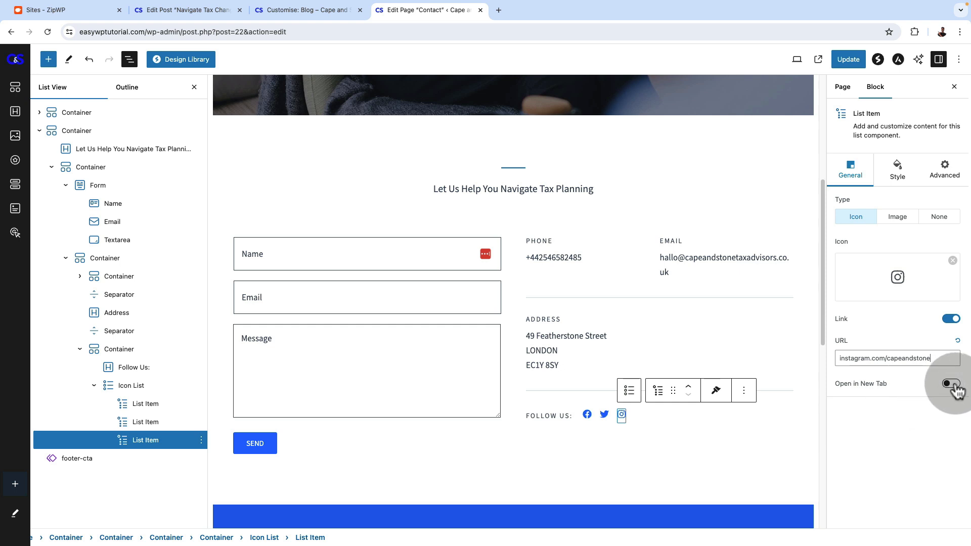
left_click(951, 385)
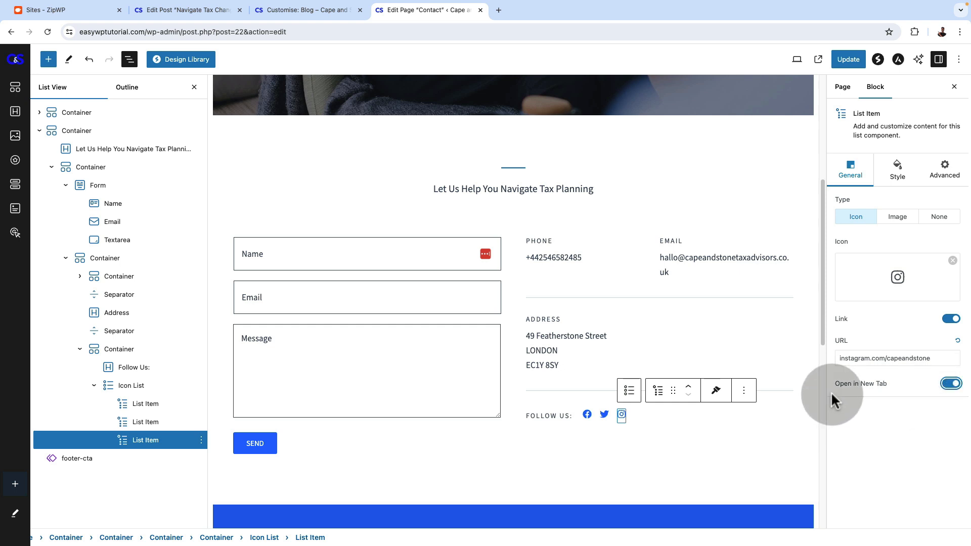
left_click(603, 414)
left_click(950, 383)
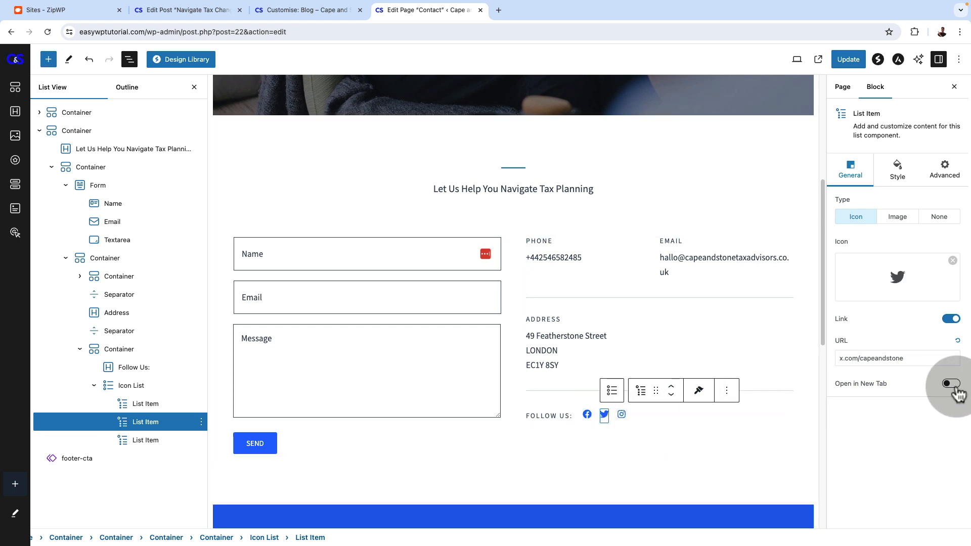
left_click(587, 414)
left_click(950, 383)
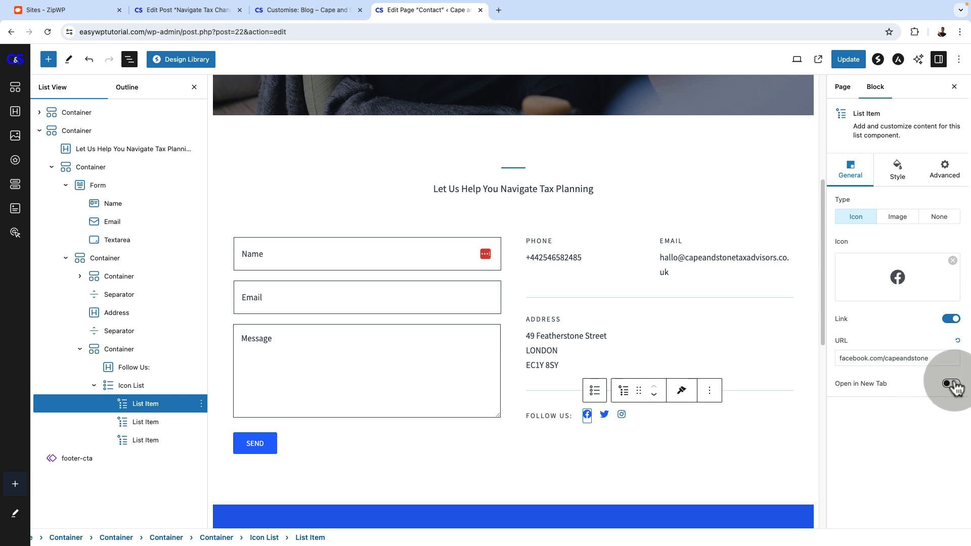
Add a container below the Join Our Newsletter section and insert a Google Maps block beneath it
scroll(748, 314, "down", 2)
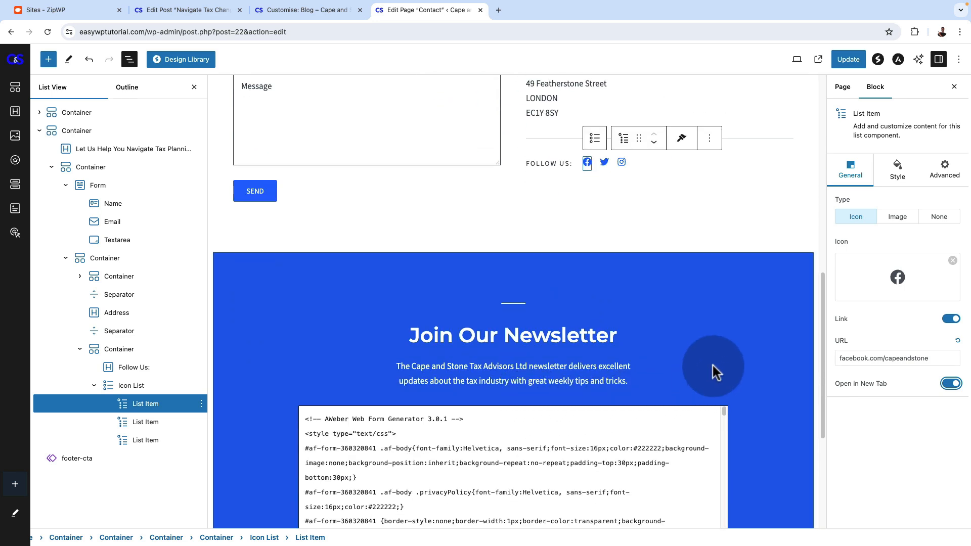
scroll(715, 329, "up", 6)
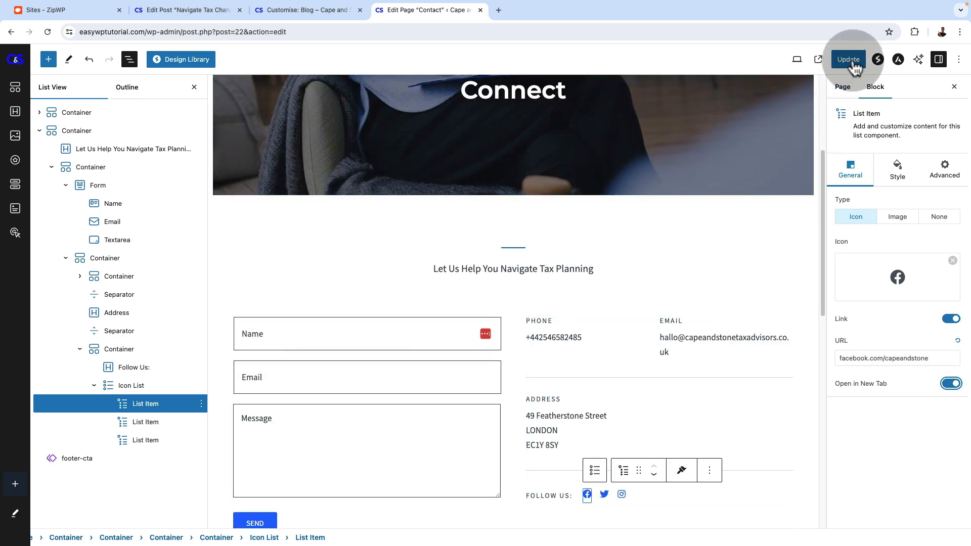
scroll(546, 336, "down", 4)
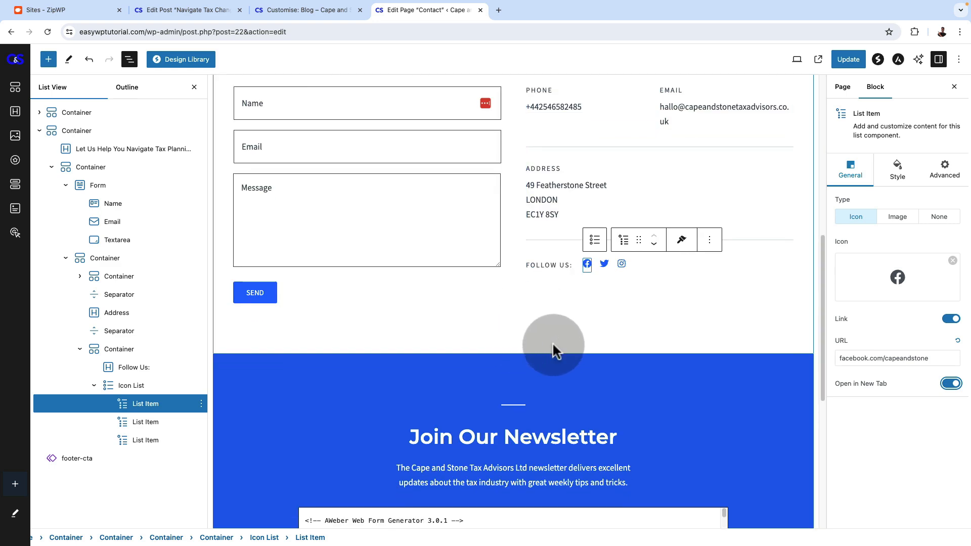
scroll(537, 335, "up", 5)
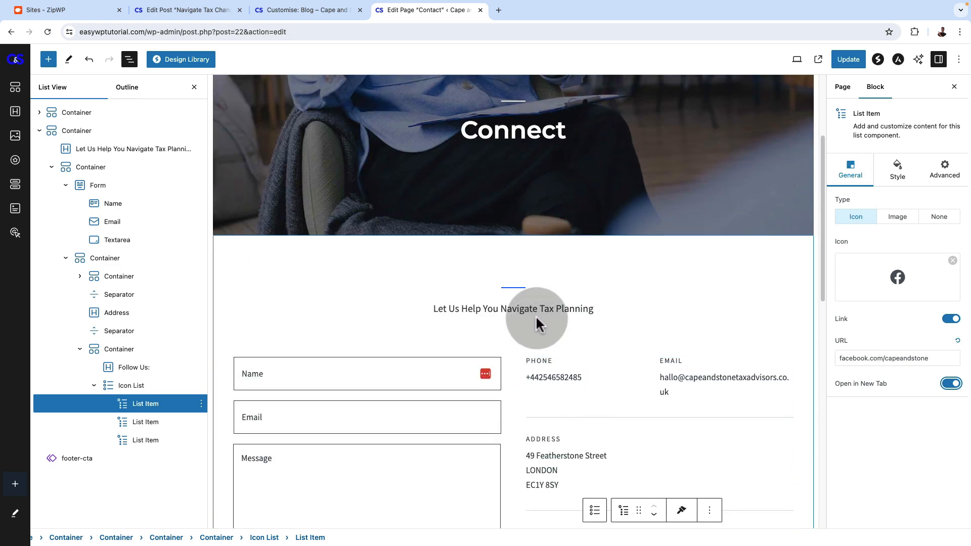
scroll(486, 411, "down", 8)
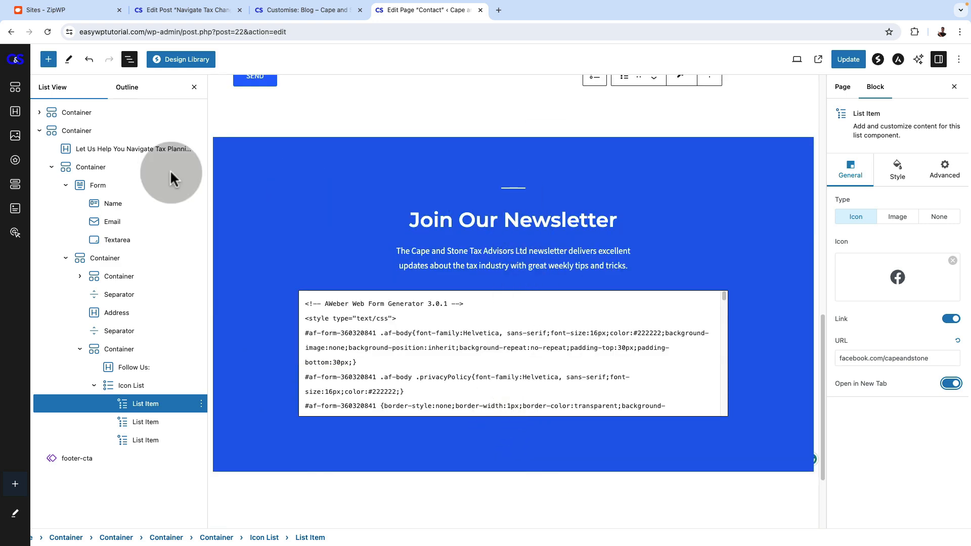
left_click(129, 59)
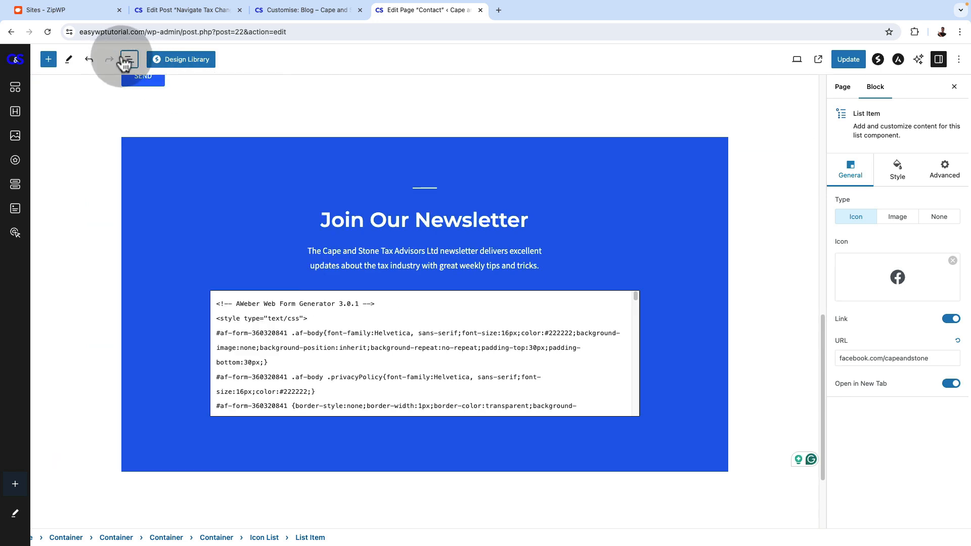
left_click(125, 59)
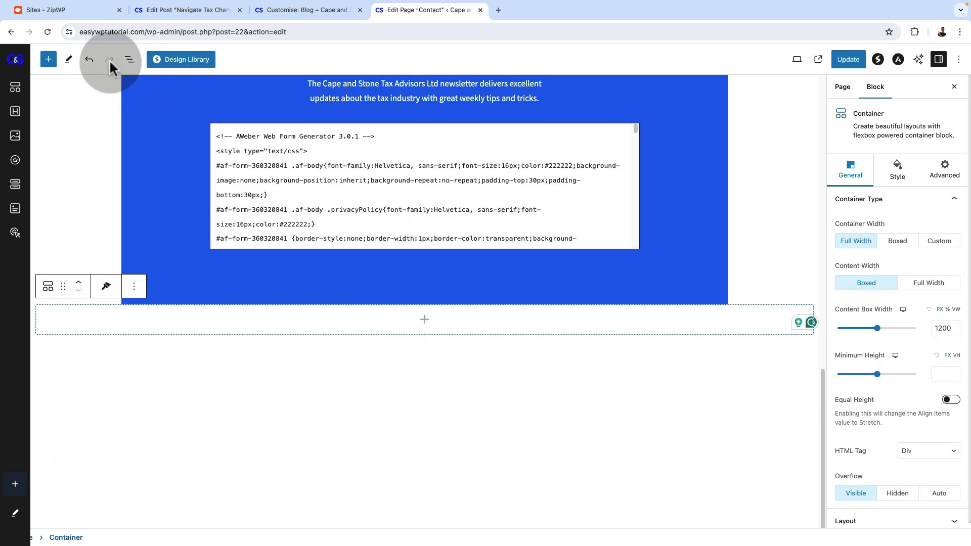
left_click(48, 59)
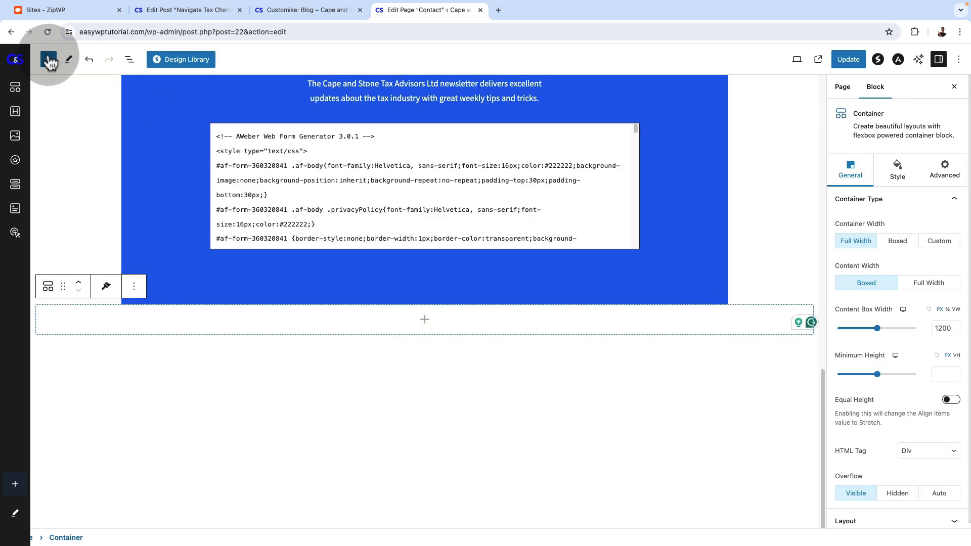
left_click(71, 90)
type("map")
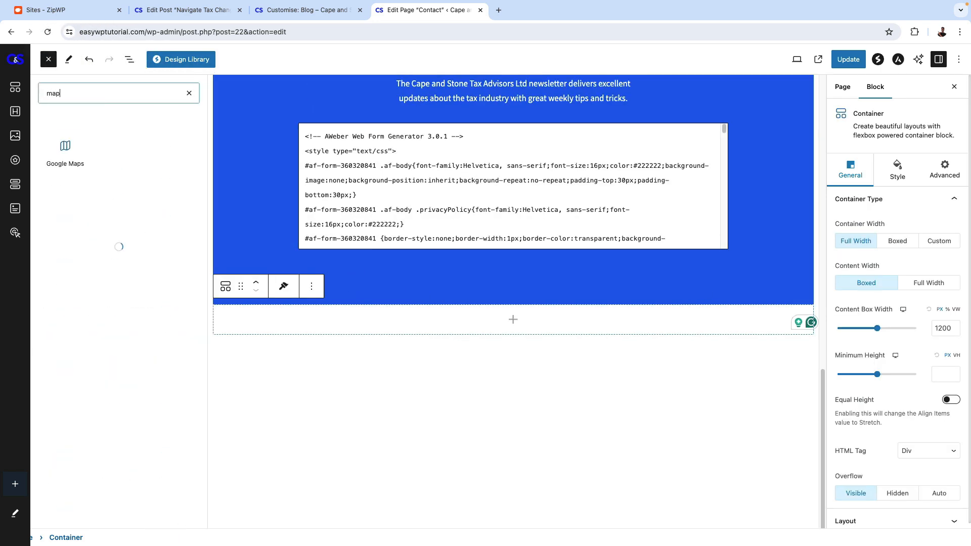
left_click(64, 151)
scroll(508, 381, "down", 2)
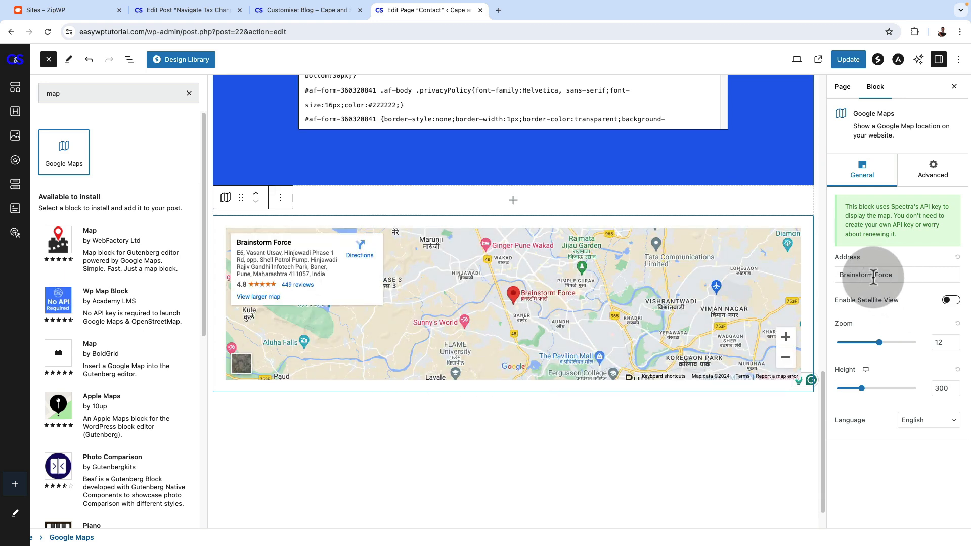
Set the Google Maps block's address to the street address given in the page's contact details
scroll(690, 299, "up", 10)
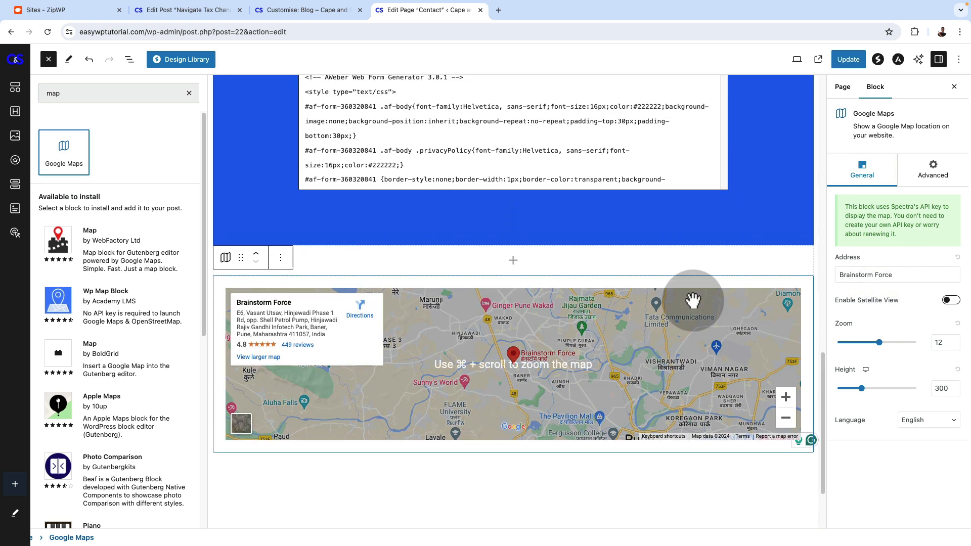
scroll(689, 295, "up", 2)
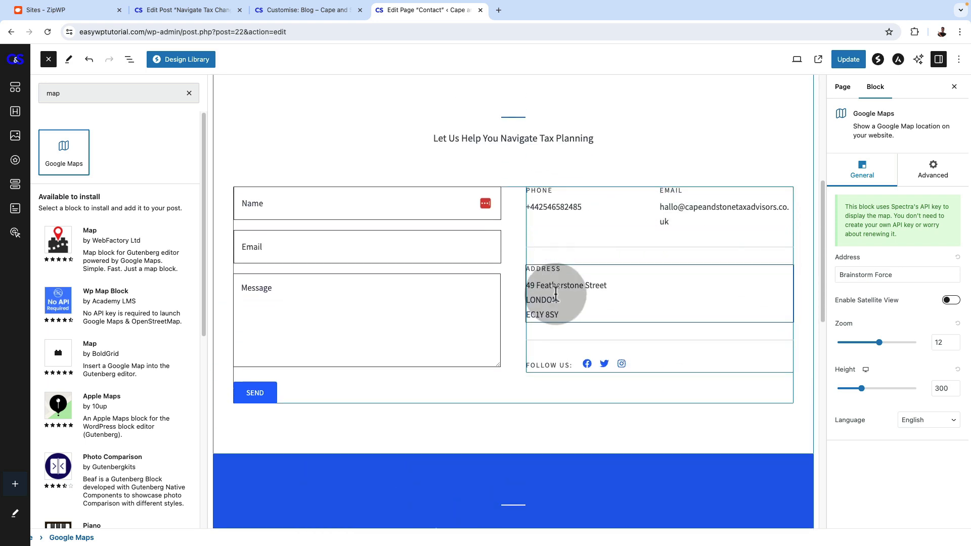
double_click(541, 286)
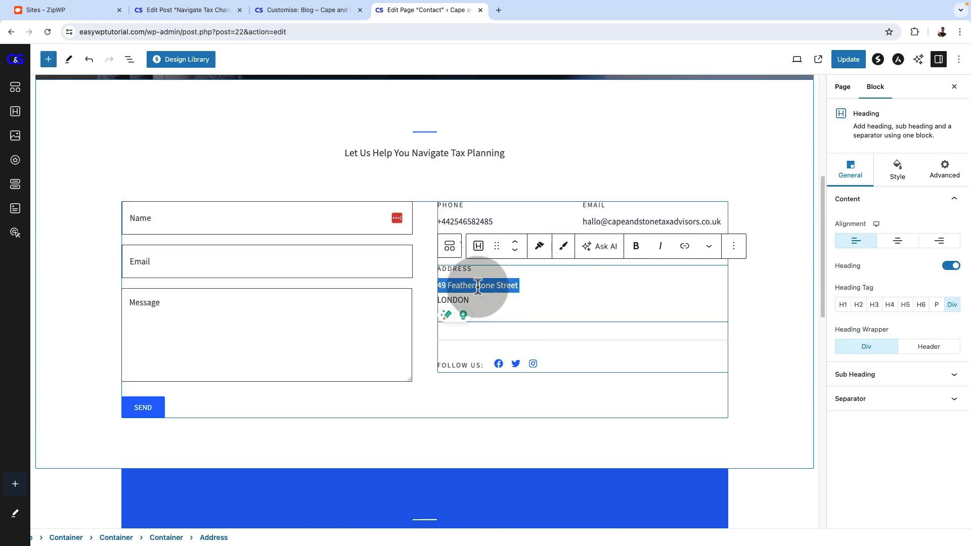
left_click(130, 59)
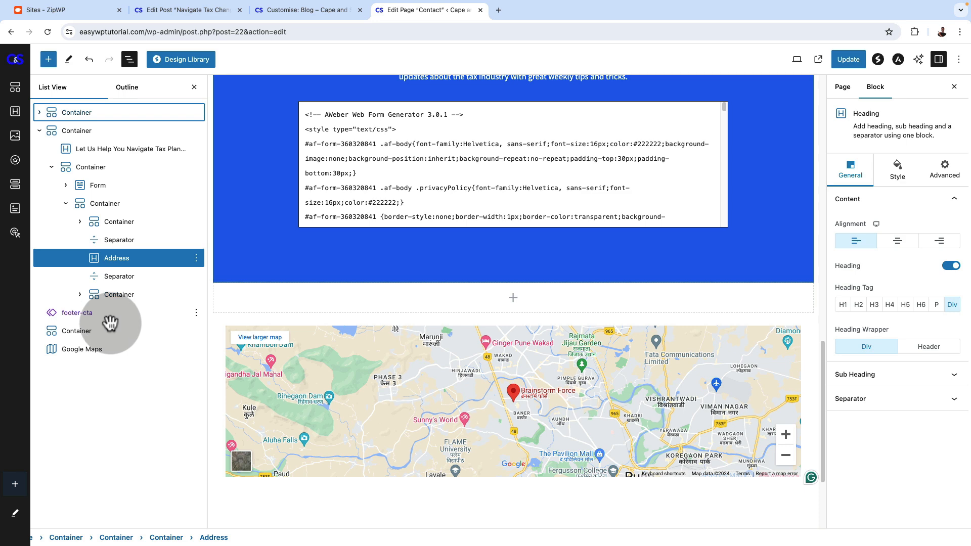
left_click(82, 349)
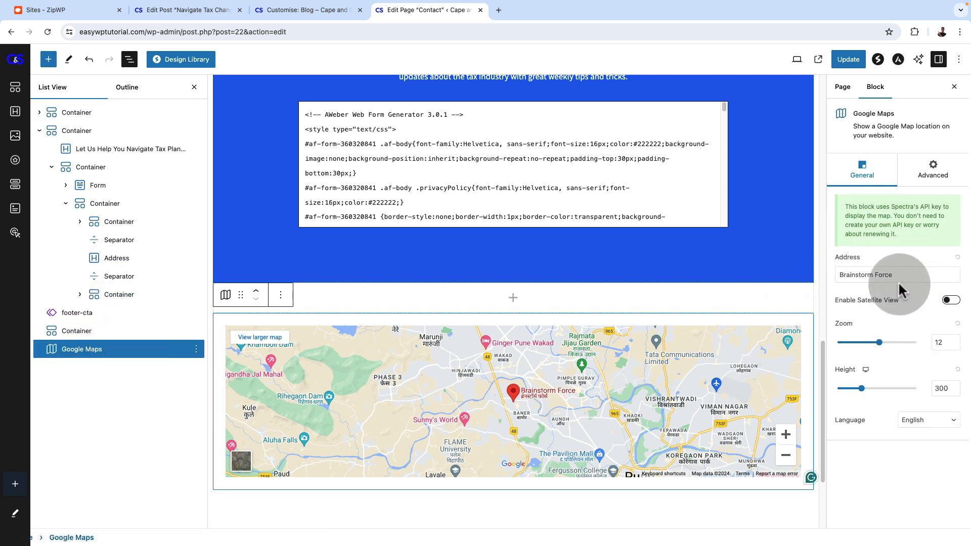
triple_click(889, 276)
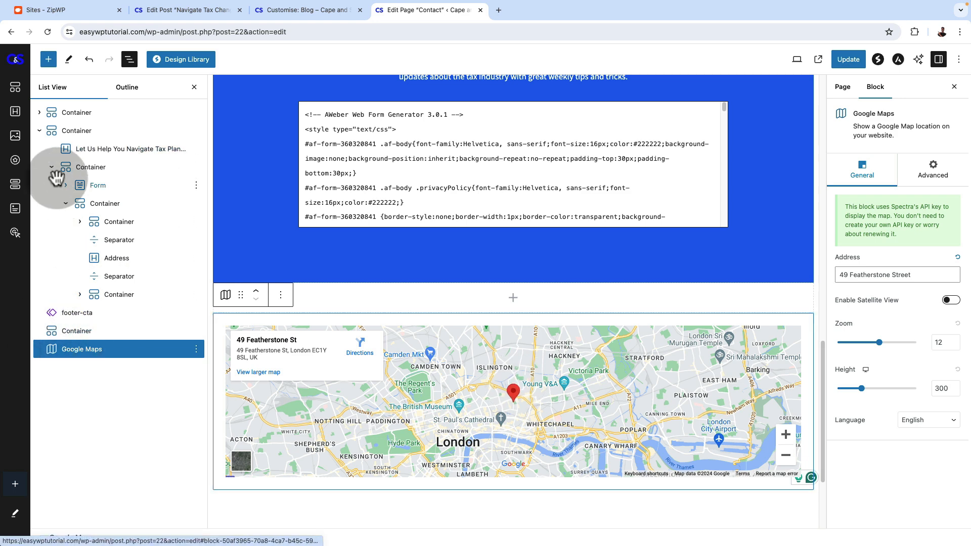
Move the Google Maps block directly above the footer-cta newsletter section and look at its advanced settings
left_click(39, 131)
left_click_drag(91, 184, 92, 151)
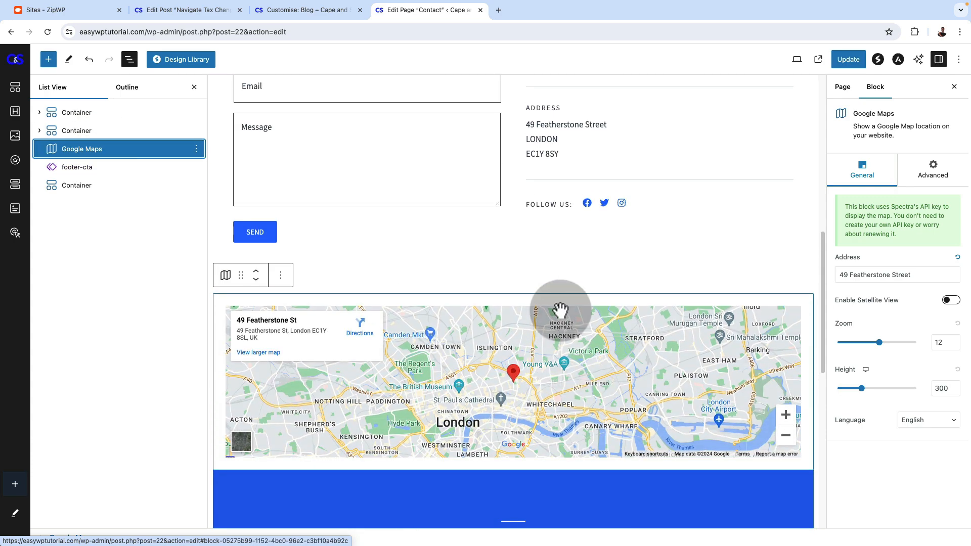
scroll(560, 310, "up", 3)
left_click(932, 169)
left_click(124, 148)
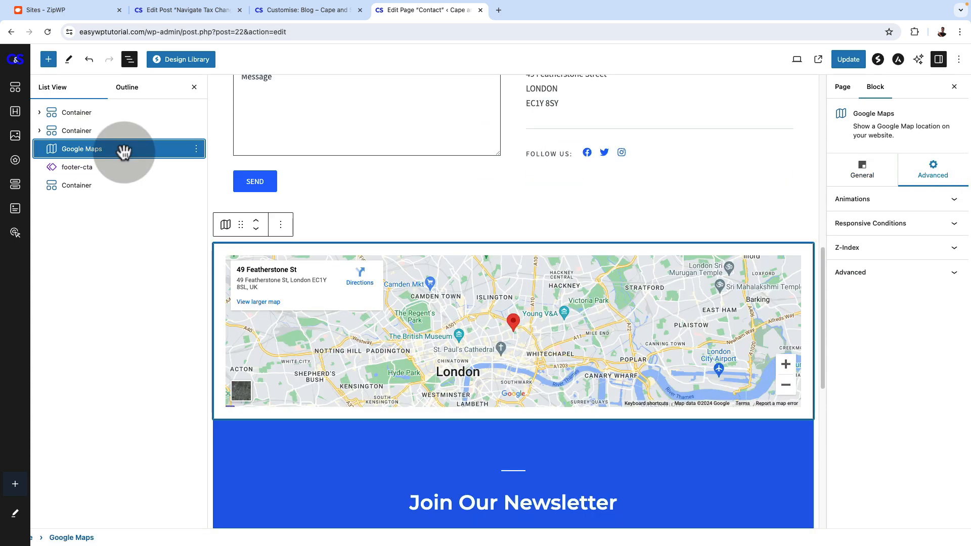
Set the map's zoom to 18 and its height to 373, and look at the language and satellite view options
left_click(849, 169)
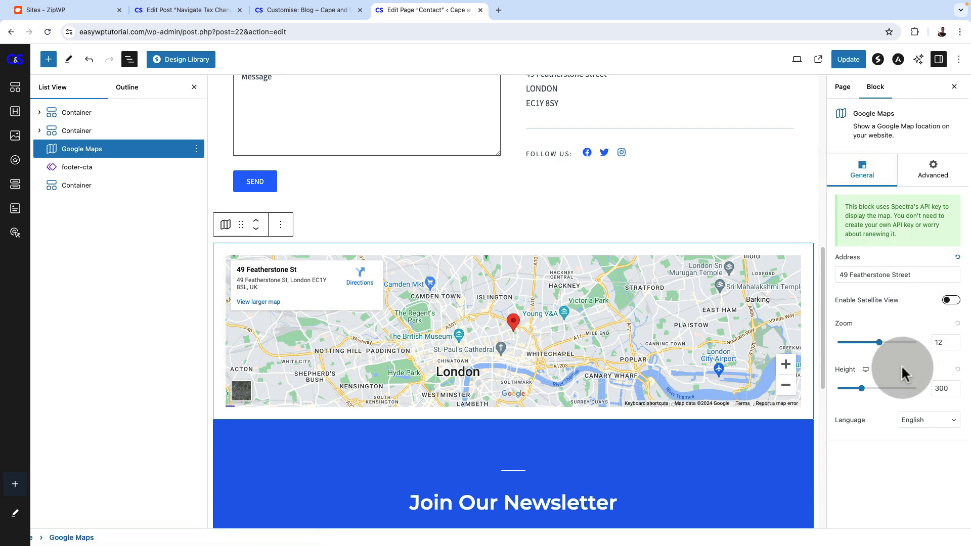
left_click(901, 342)
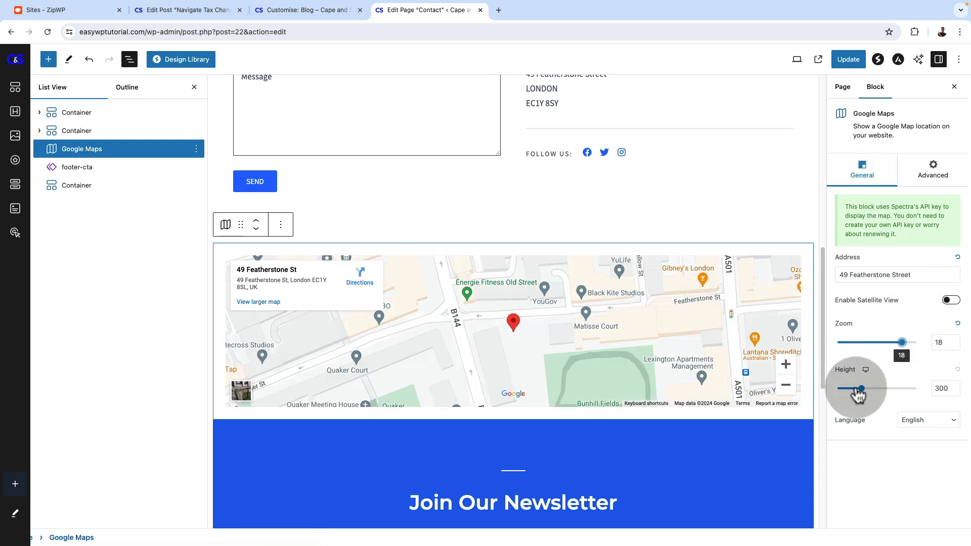
left_click_drag(862, 391, 866, 392)
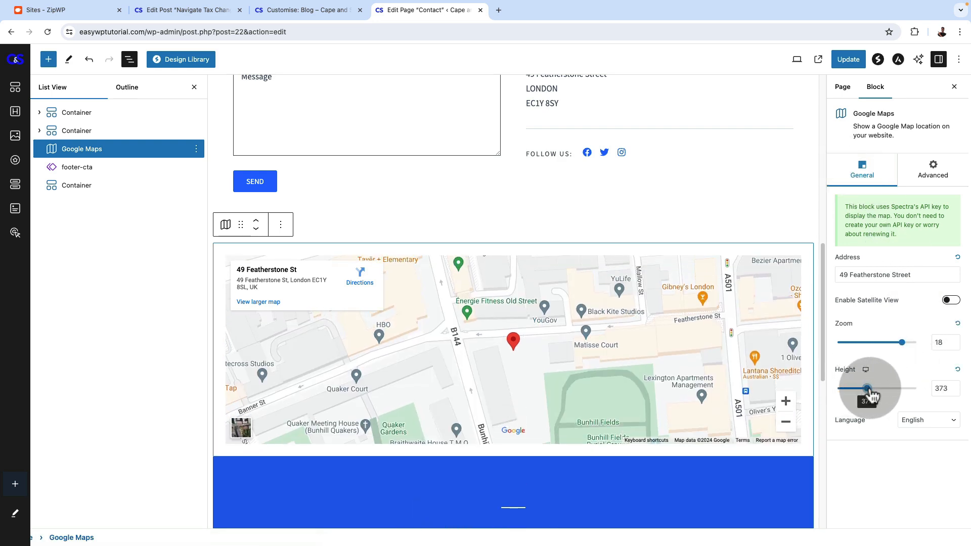
left_click(948, 425)
left_click(843, 468)
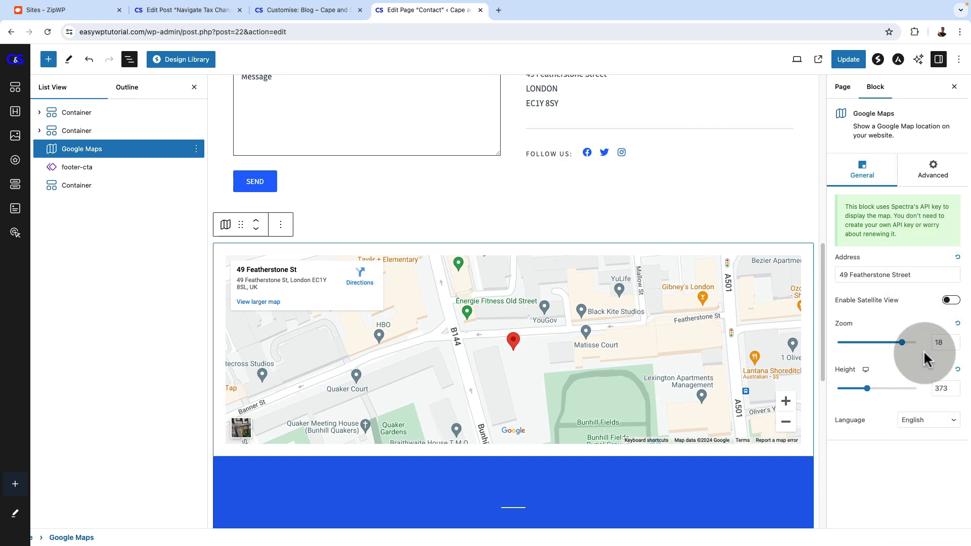
left_click(953, 302)
left_click(952, 302)
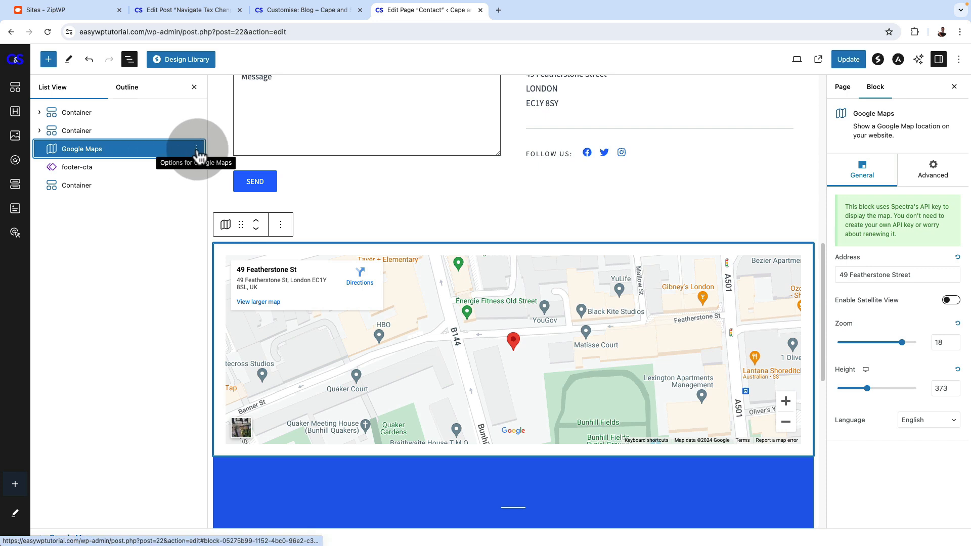
Delete the Google Maps block and update the Contact page
left_click(197, 149)
left_click(270, 325)
scroll(269, 325, "up", 5)
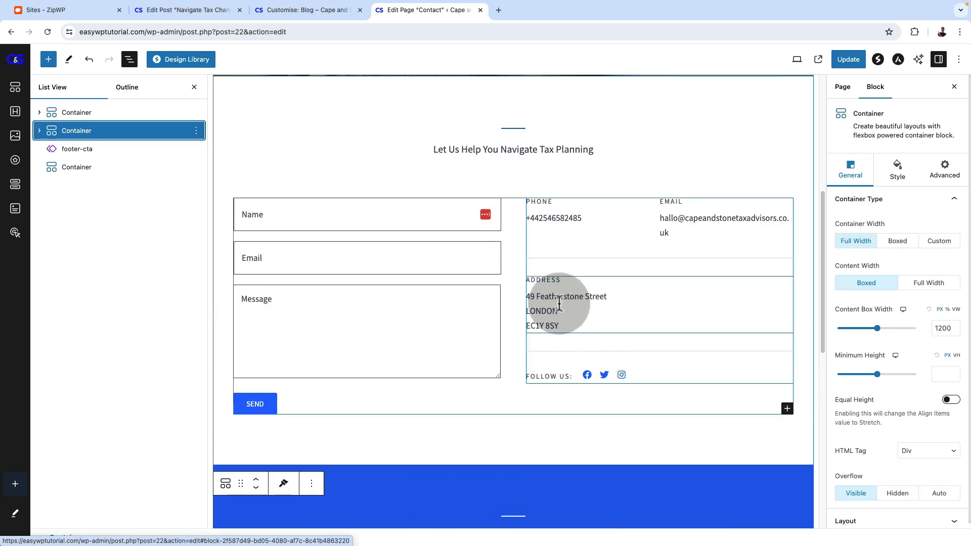
scroll(522, 305, "up", 3)
scroll(535, 302, "up", 4)
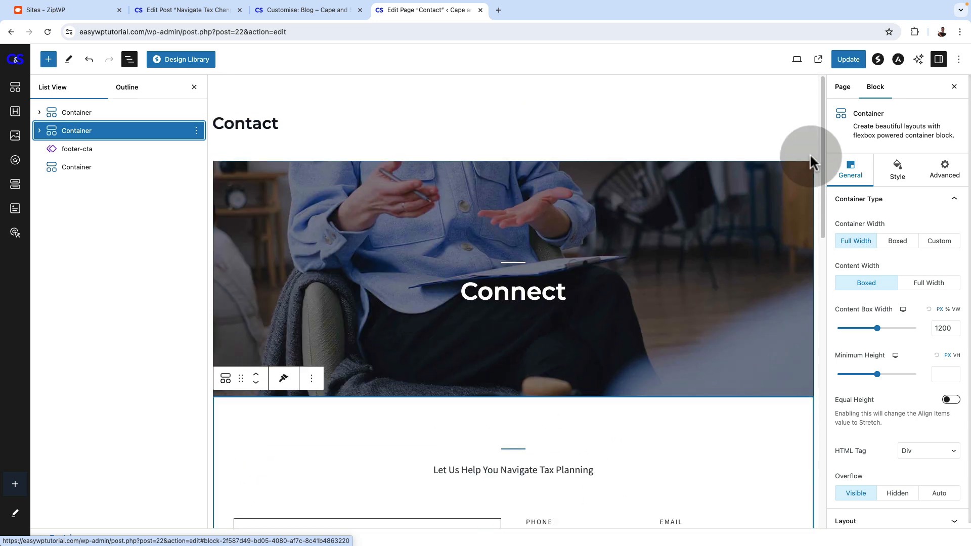
left_click(845, 59)
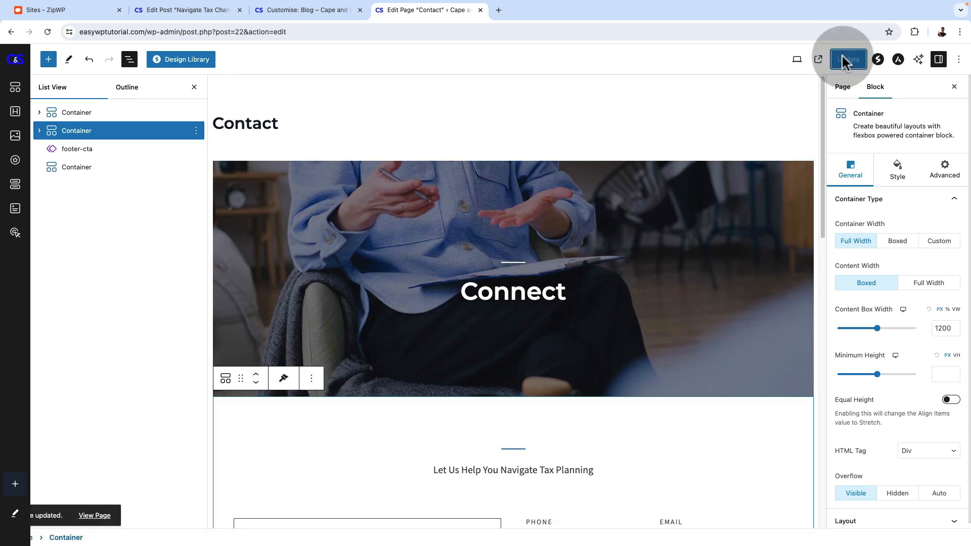
View the published Contact page and examine its form, contact details and social icons
left_click(89, 518)
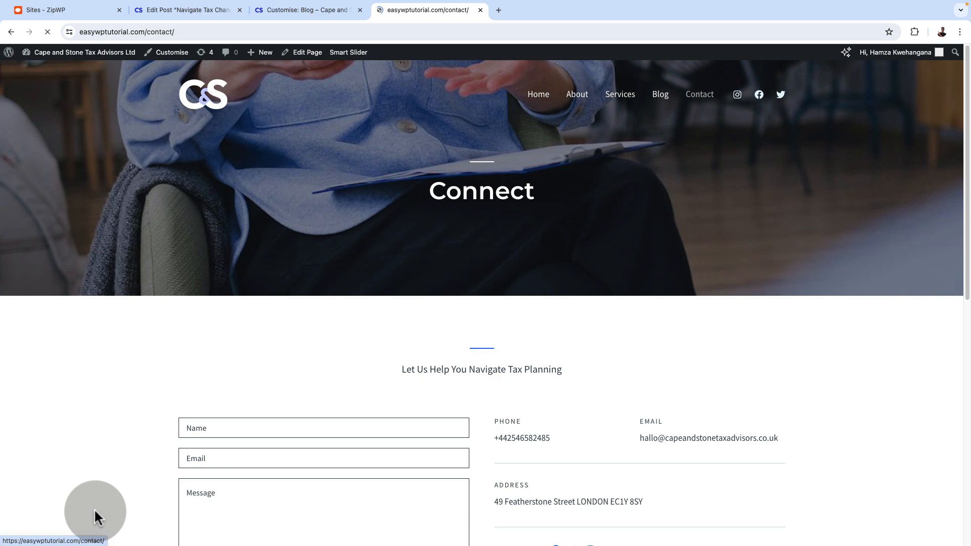
scroll(498, 432, "down", 8)
scroll(501, 430, "up", 7)
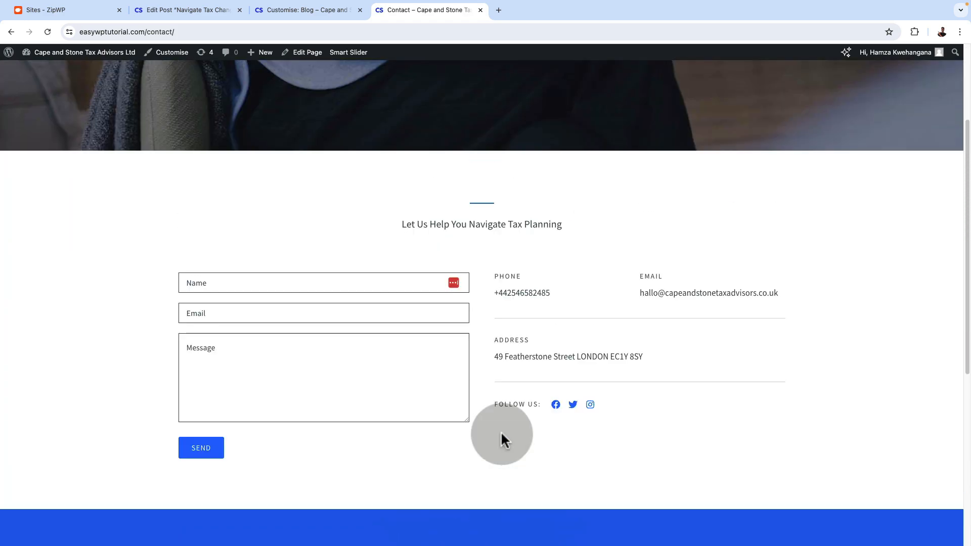
left_click(258, 439)
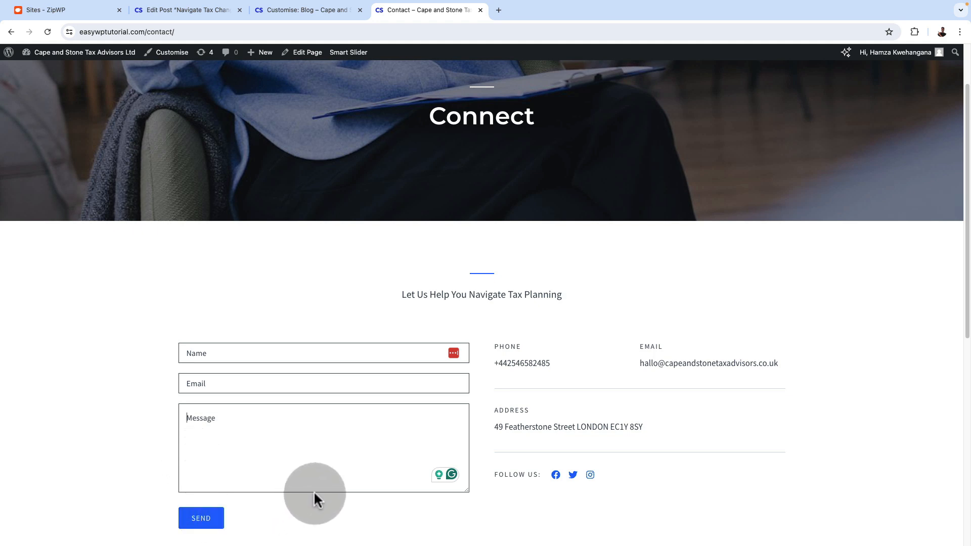
scroll(353, 311, "up", 3)
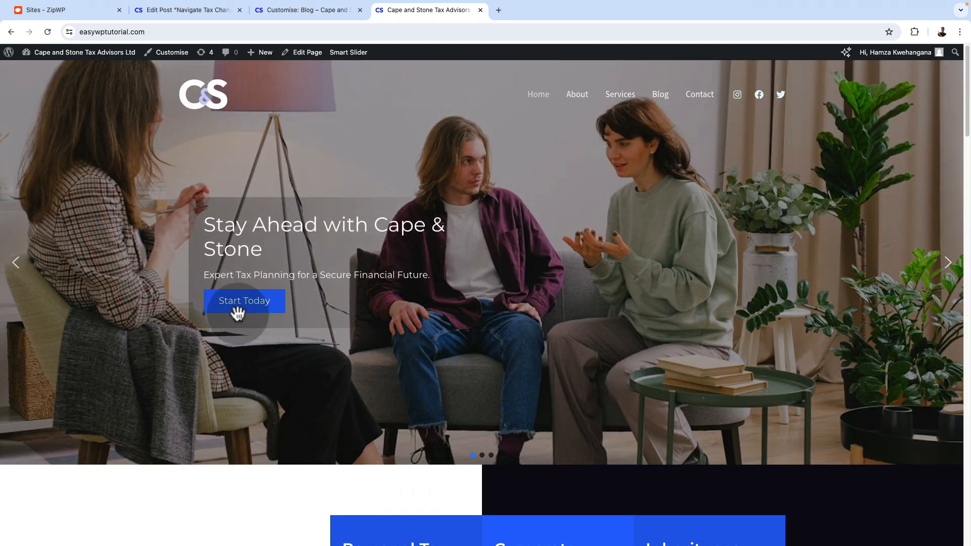
Test the Start Today and Read Our Guide buttons in the home page slider
left_click(239, 306)
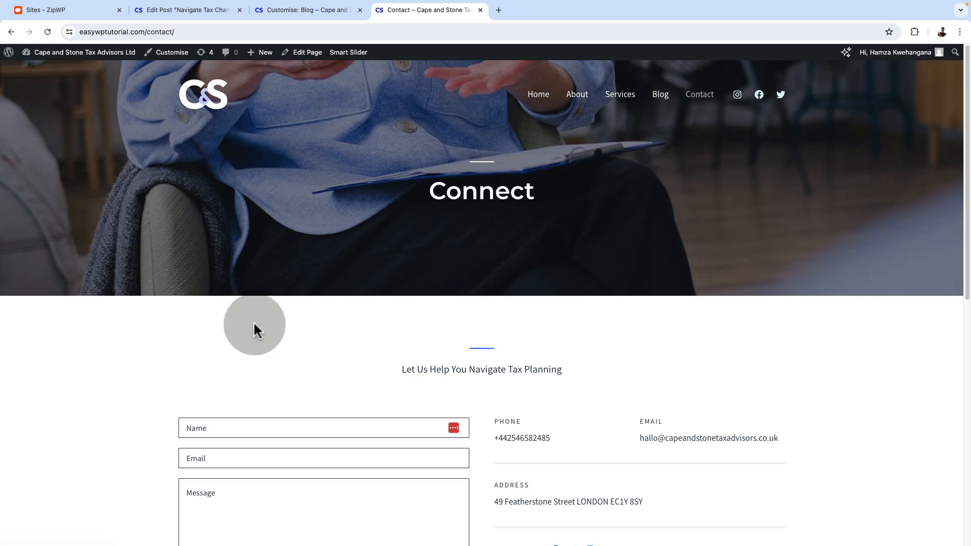
left_click(544, 100)
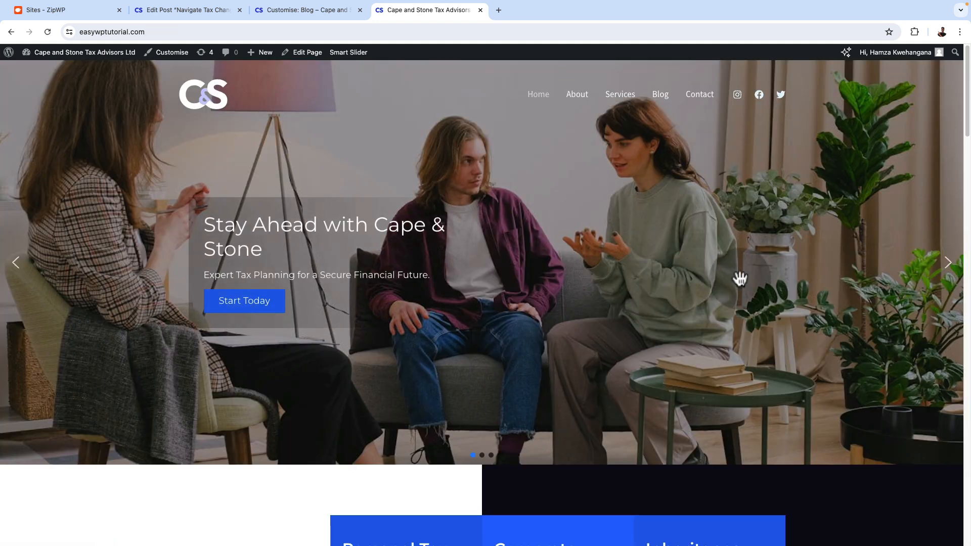
left_click(945, 265)
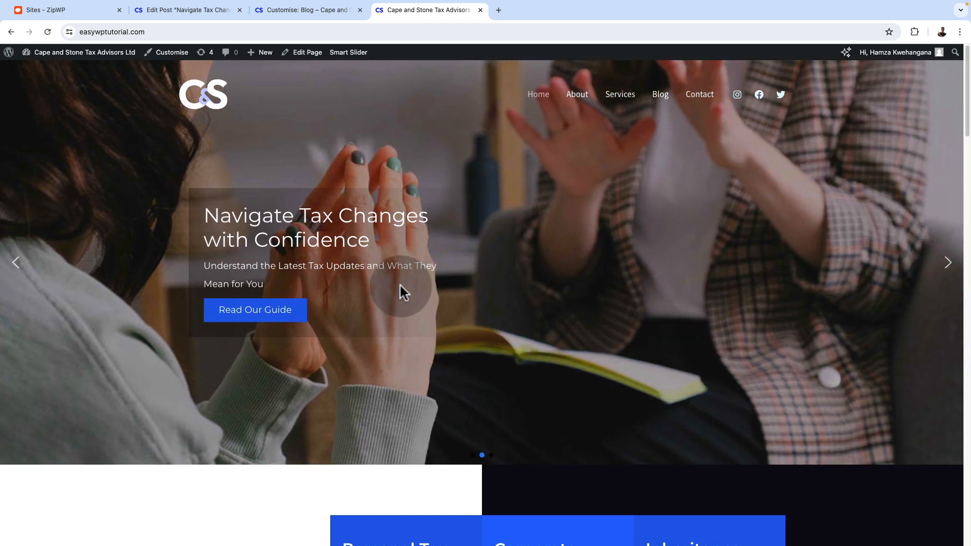
left_click(283, 309)
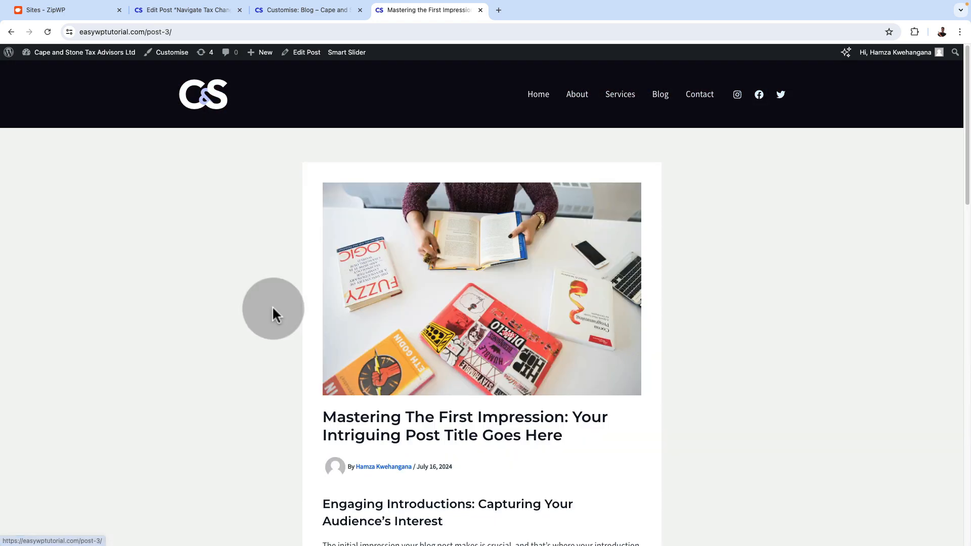
left_click(429, 329)
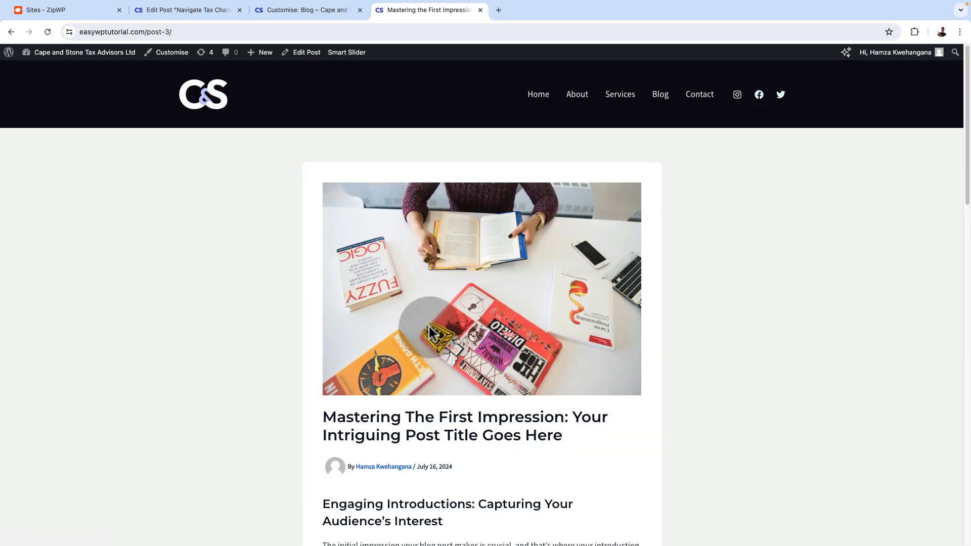
Return to the home page, test the third slide's Discover Our Services button and look through the Services page
left_click(537, 101)
left_click(946, 265)
left_click(946, 268)
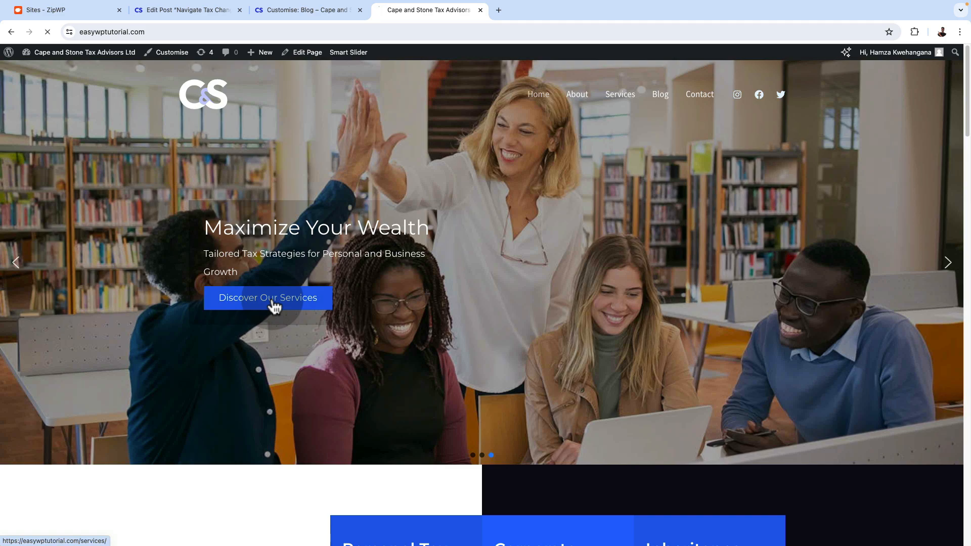
scroll(453, 354, "down", 10)
scroll(453, 349, "down", 19)
scroll(453, 351, "up", 20)
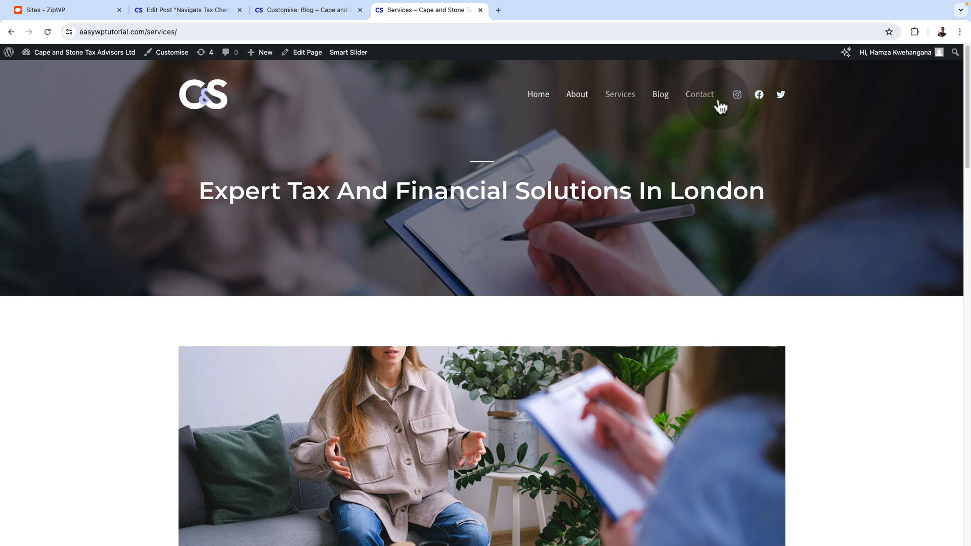
Test the Twitter icon's link in the site header and close the tab it opens
left_click(781, 98)
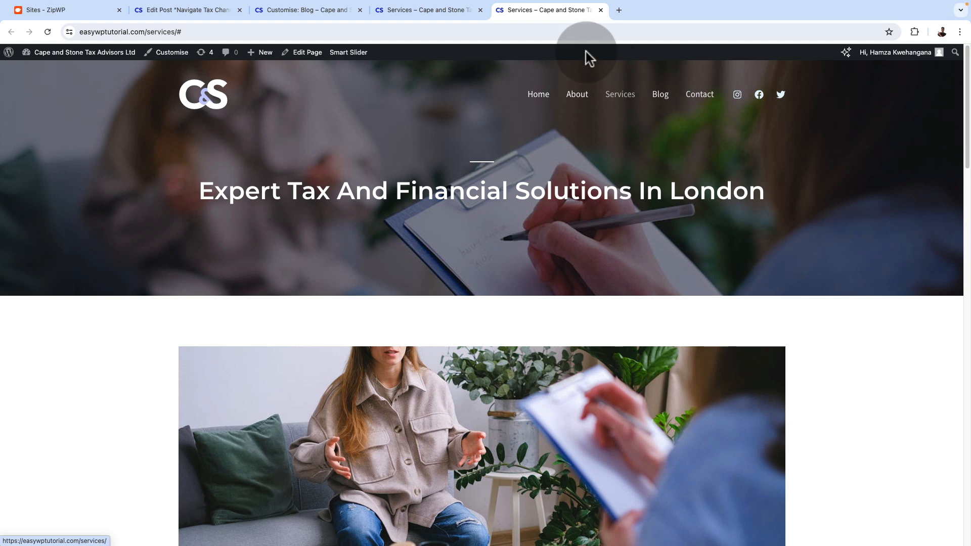
left_click(600, 10)
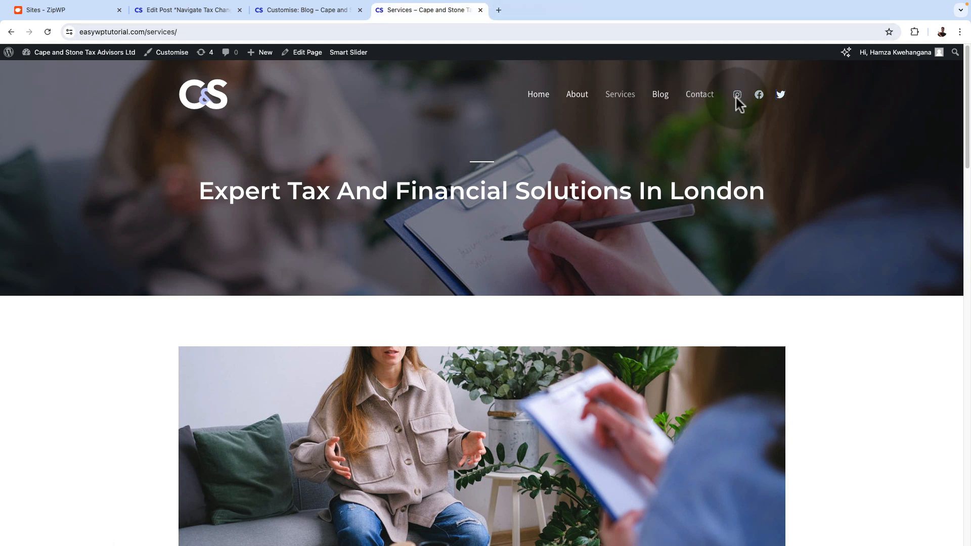
In the theme customiser's Header Builder, set the Instagram social icon's URL to instagram.com/capeandstone
mouse_move(66, 54)
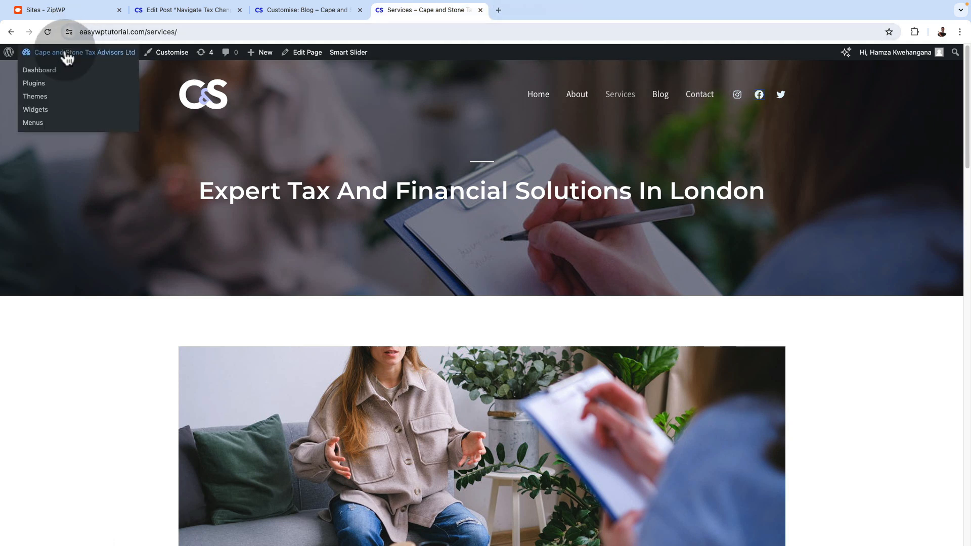
left_click(40, 72)
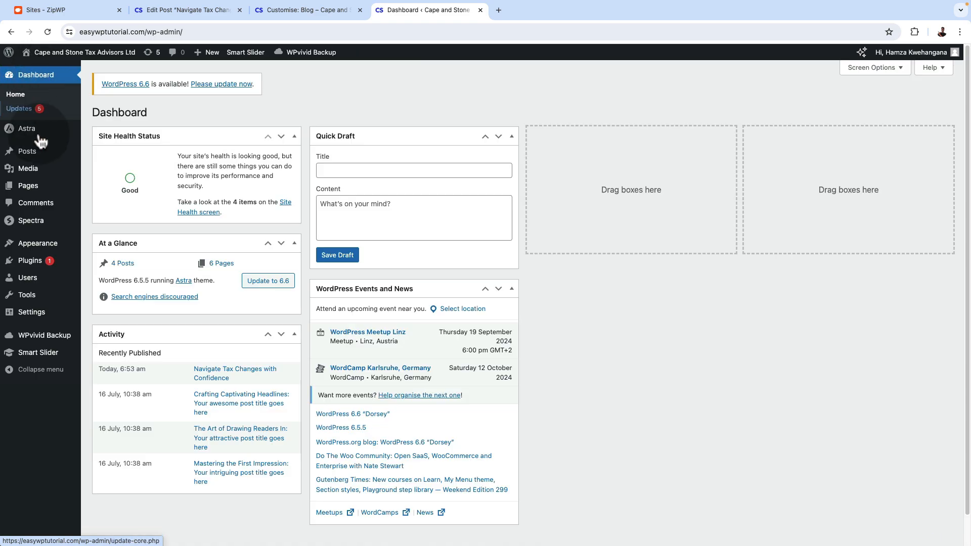
mouse_move(39, 245)
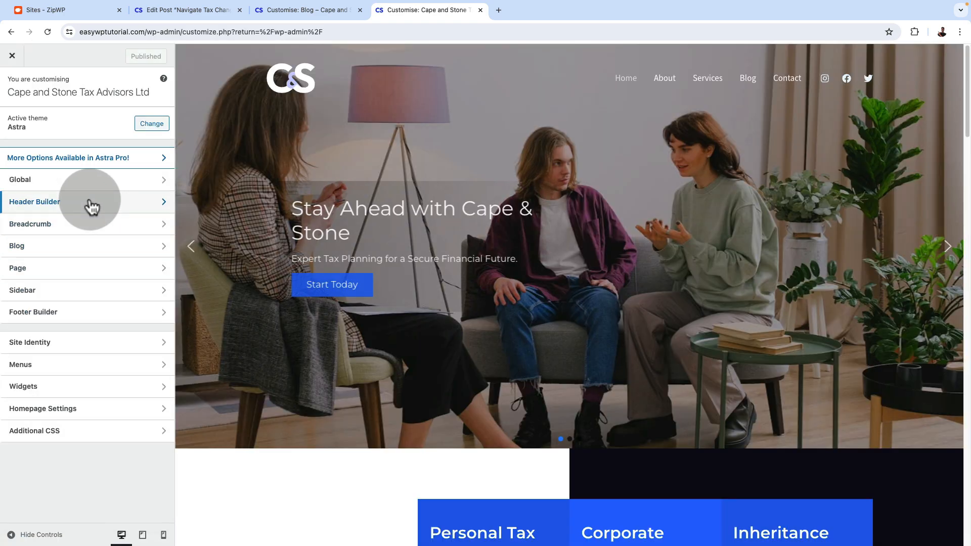
left_click(92, 206)
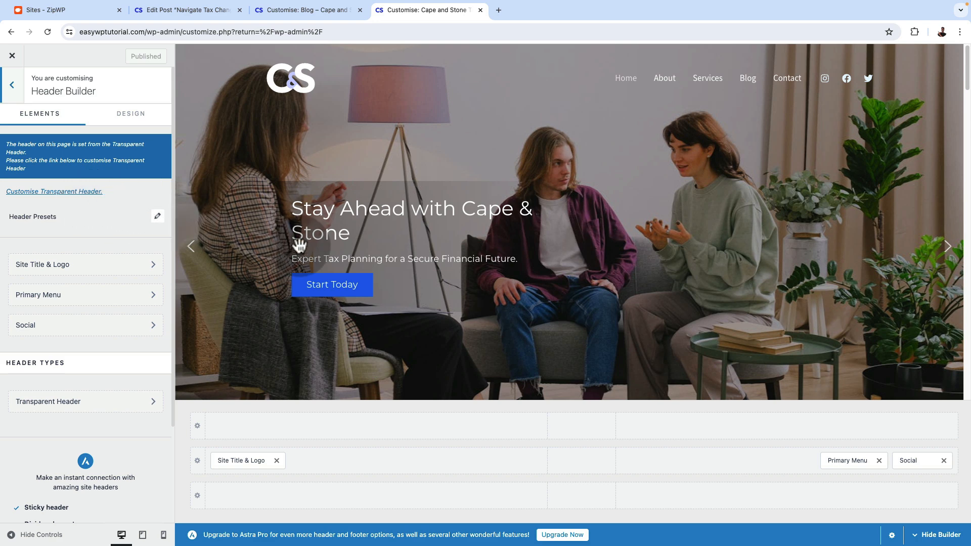
left_click(921, 461)
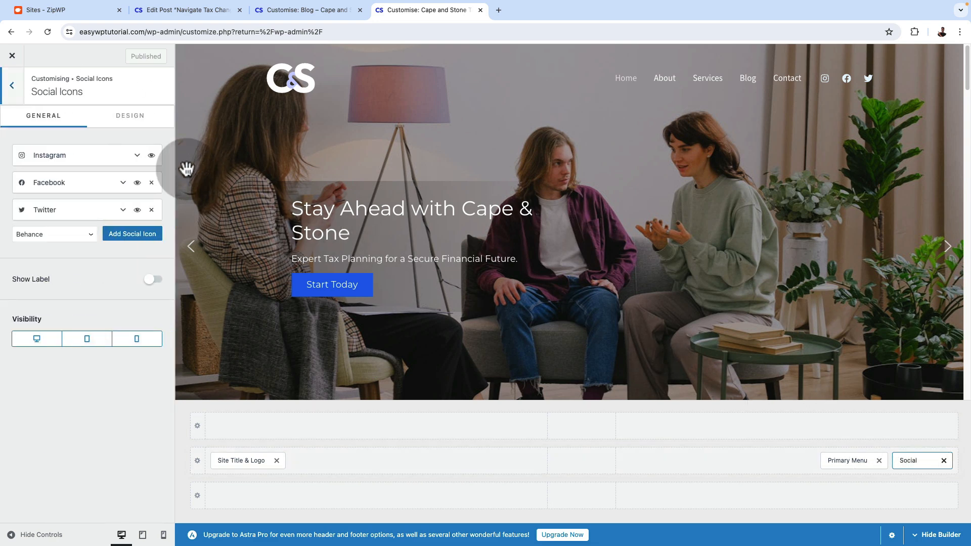
left_click(137, 156)
left_click(21, 229)
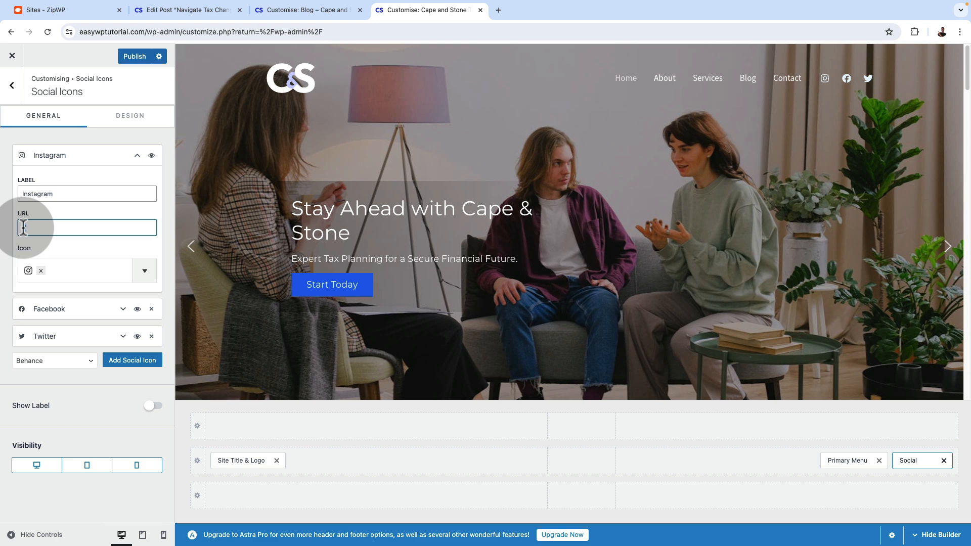
type("instagram.com/capeandstone")
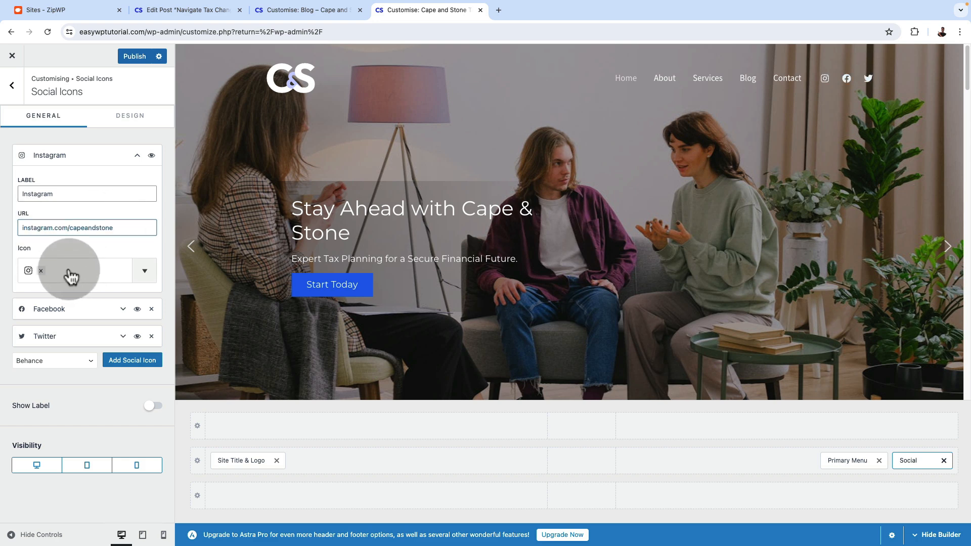
Set the Facebook social icon's URL to facebook.com/capeandstone
left_click(70, 273)
left_click(104, 243)
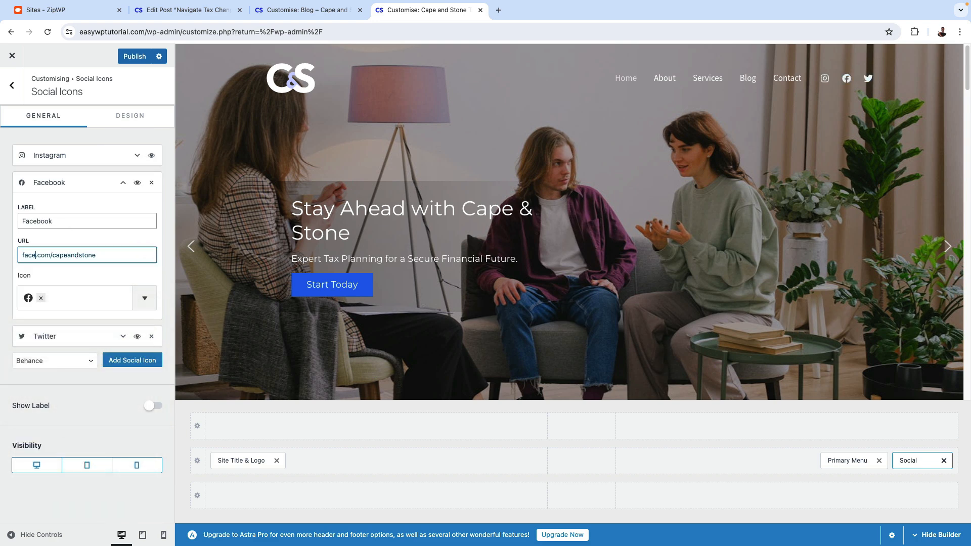
type("boo.com/capeandstonek")
Set the Twitter social icon's URL to x.com/capeandstone and publish the header changes
left_click(64, 158)
left_click(64, 158)
left_click(64, 159)
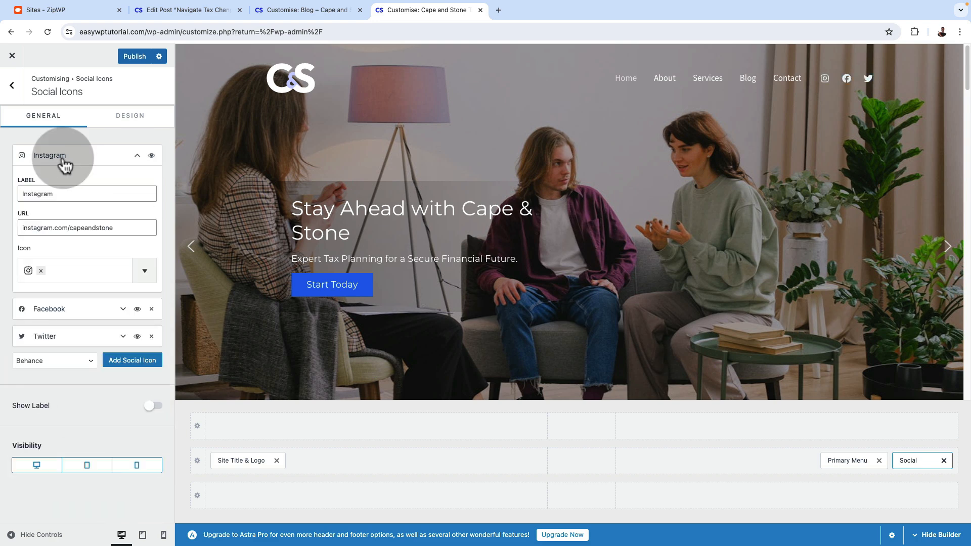
left_click(64, 158)
left_click(56, 215)
left_click(56, 212)
left_click(850, 80)
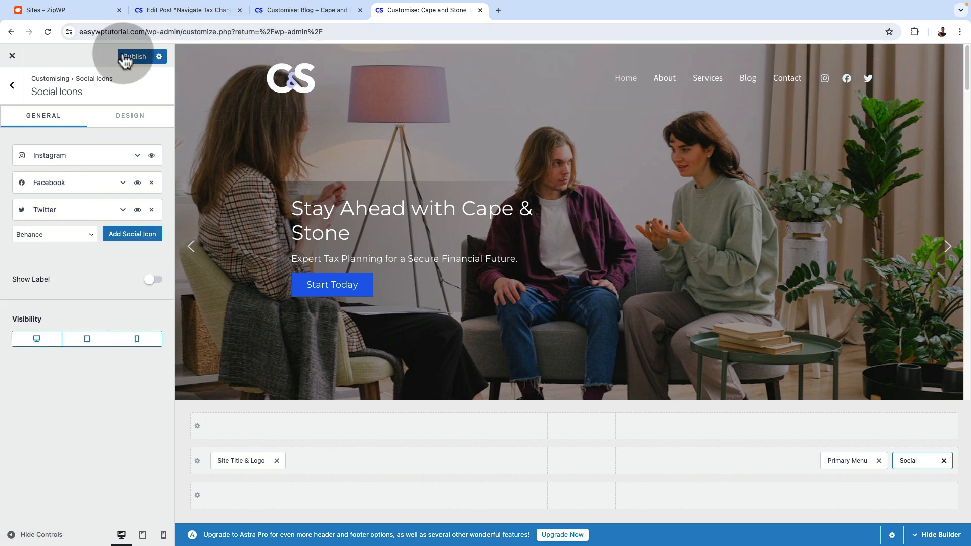
Leave the customiser and look over the live home page, including the header's social icon links
left_click(13, 55)
mouse_move(31, 58)
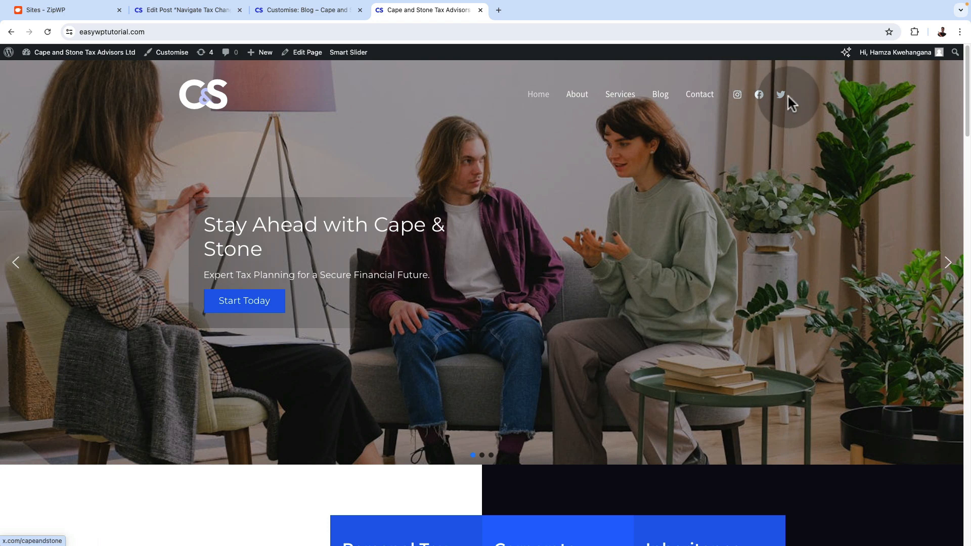
scroll(613, 367, "down", 15)
scroll(614, 367, "up", 4)
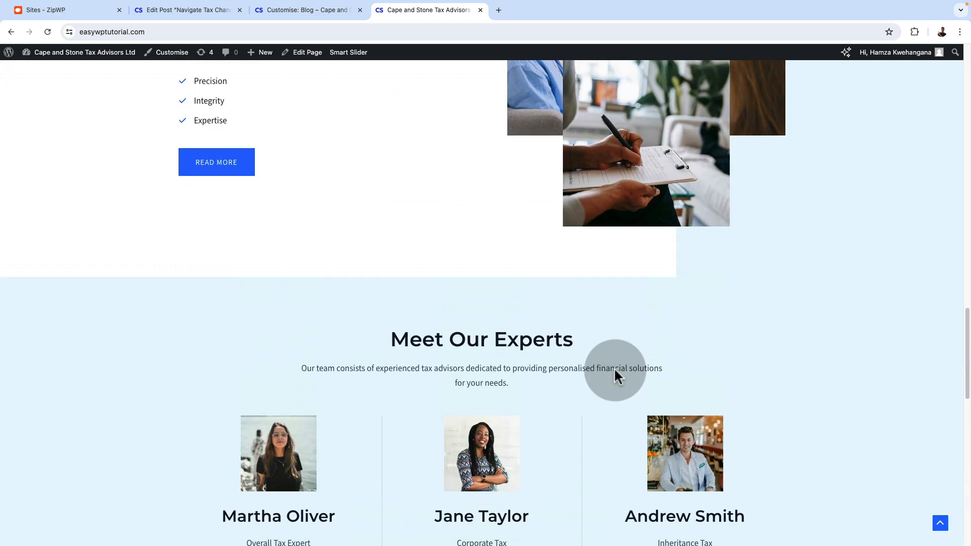
scroll(613, 367, "up", 11)
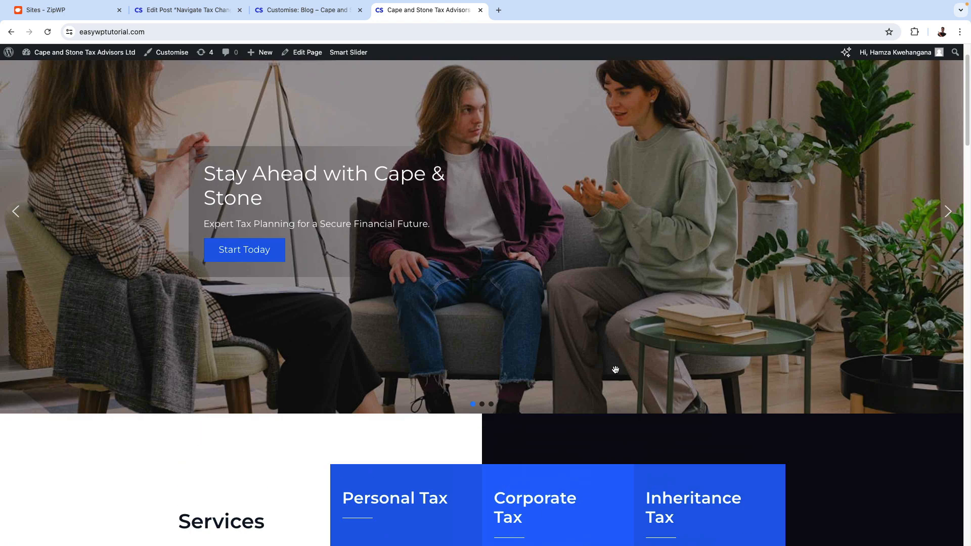
scroll(615, 369, "down", 8)
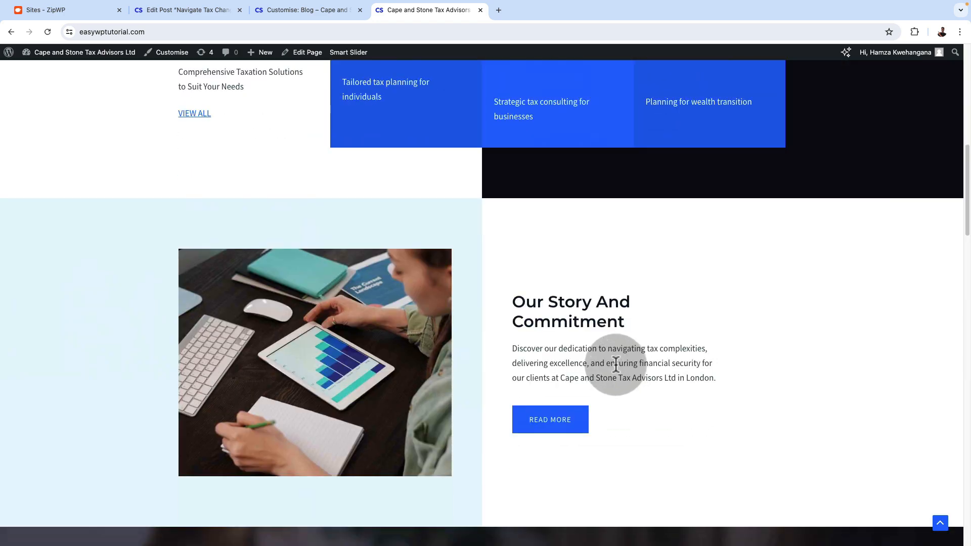
scroll(797, 346, "up", 8)
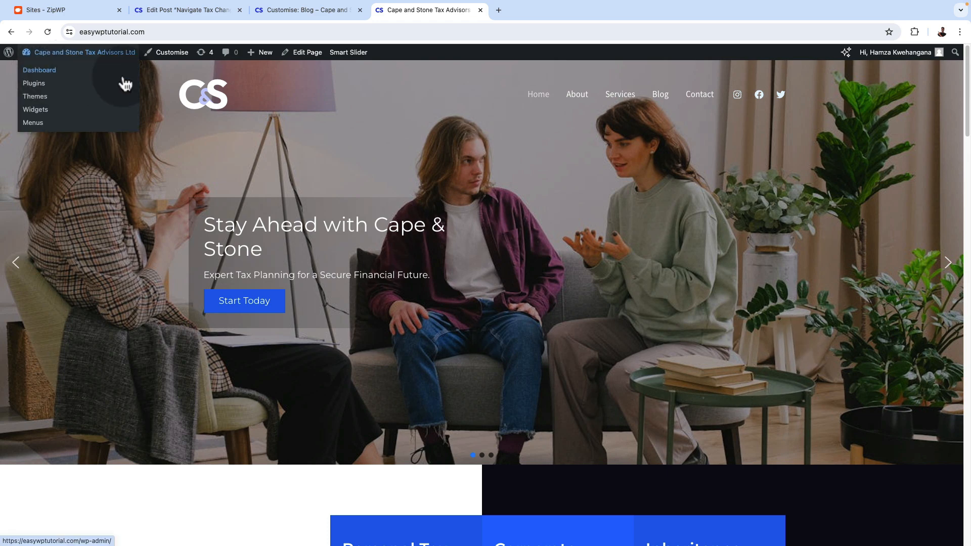
In the site's General Settings, set the time zone to London and save the changes
mouse_move(65, 58)
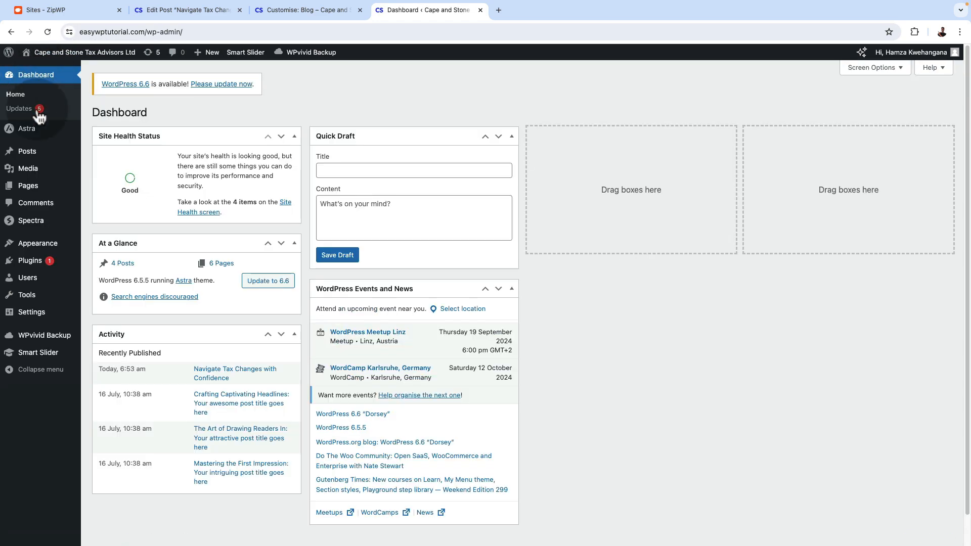
left_click(61, 320)
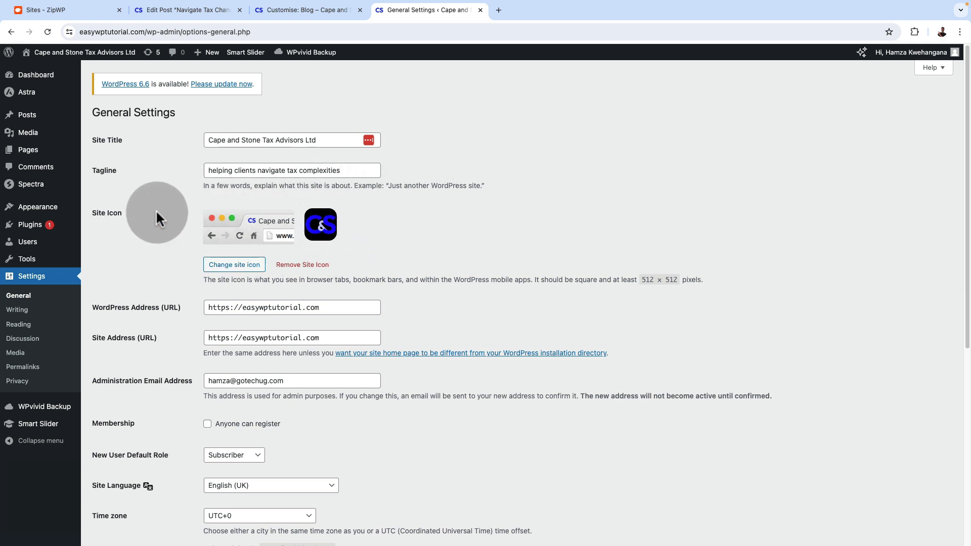
scroll(166, 445, "down", 3)
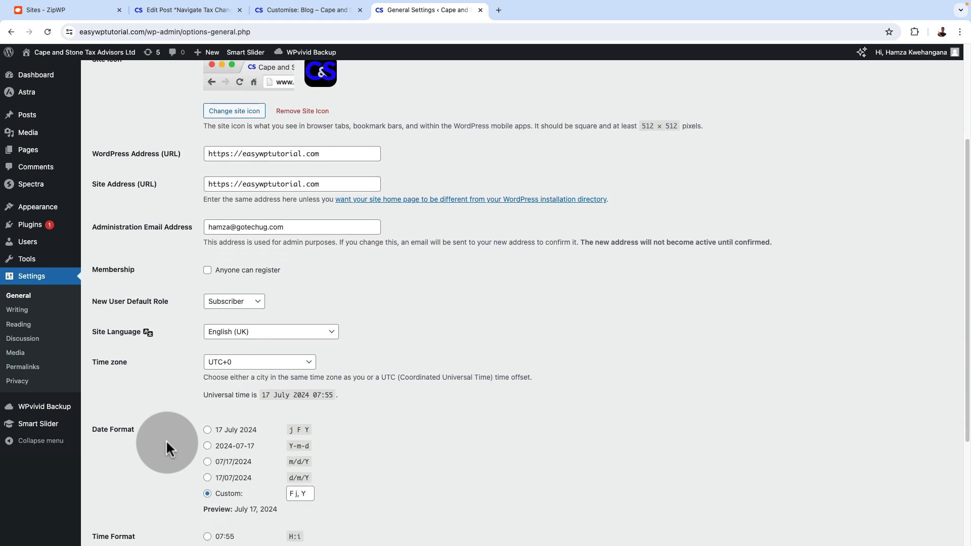
scroll(167, 444, "down", 2)
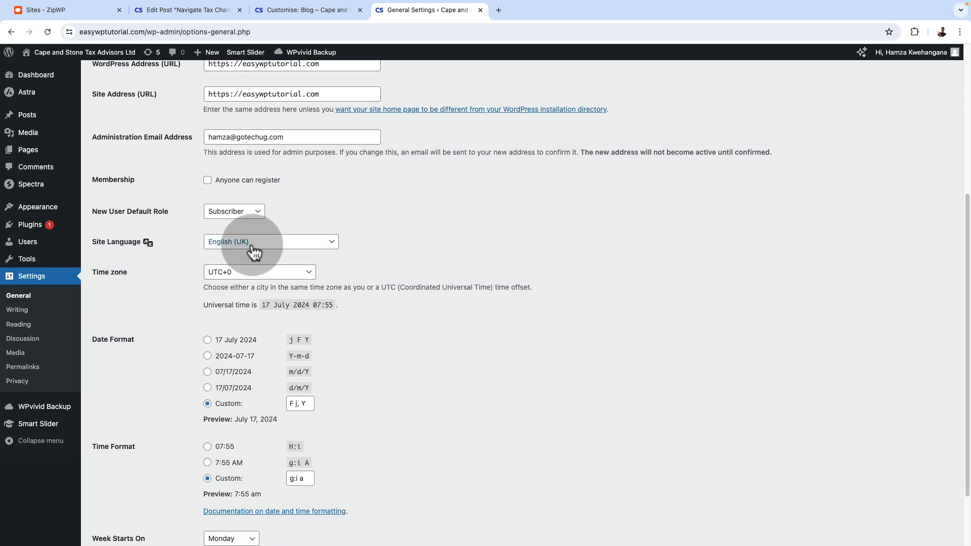
left_click(227, 273)
scroll(273, 270, "up", 10)
scroll(275, 273, "up", 3)
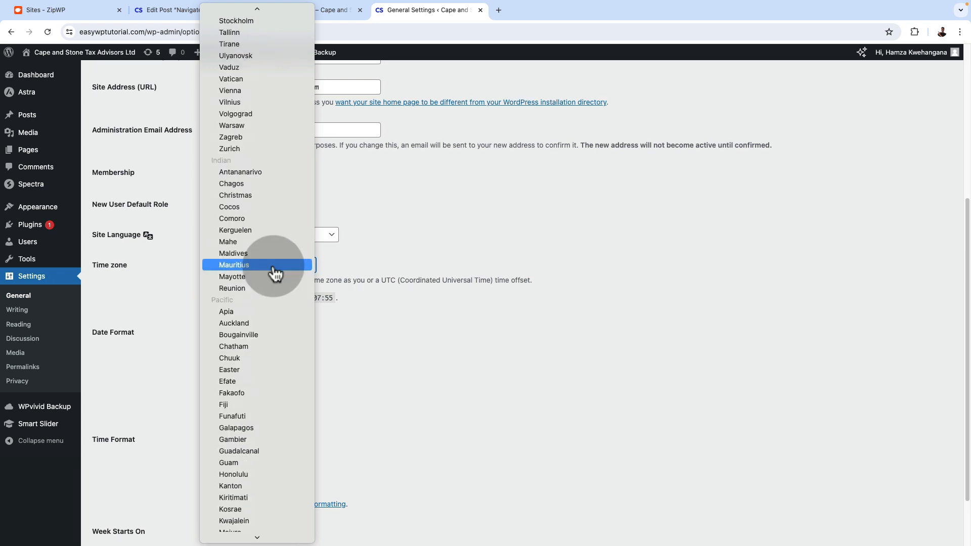
scroll(275, 273, "up", 6)
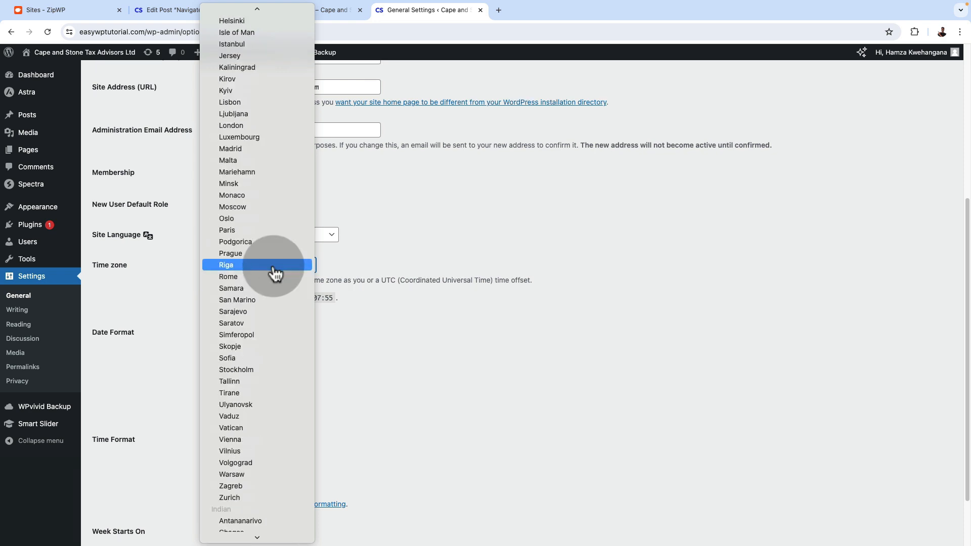
left_click(273, 125)
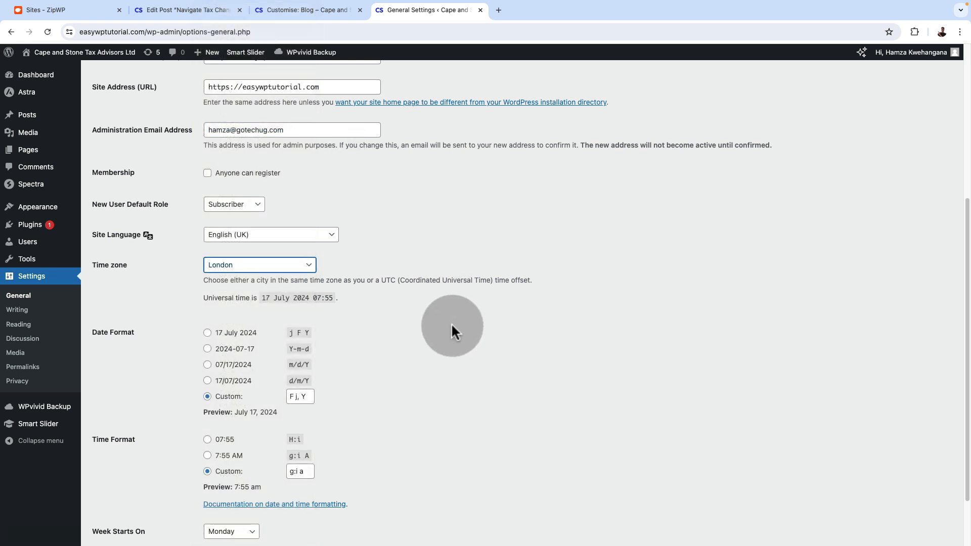
scroll(454, 351, "down", 3)
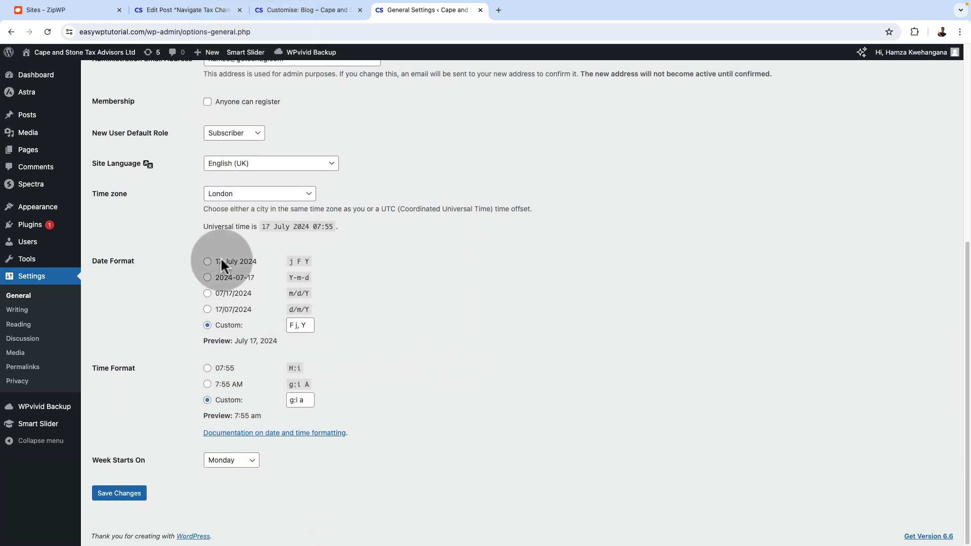
left_click(122, 494)
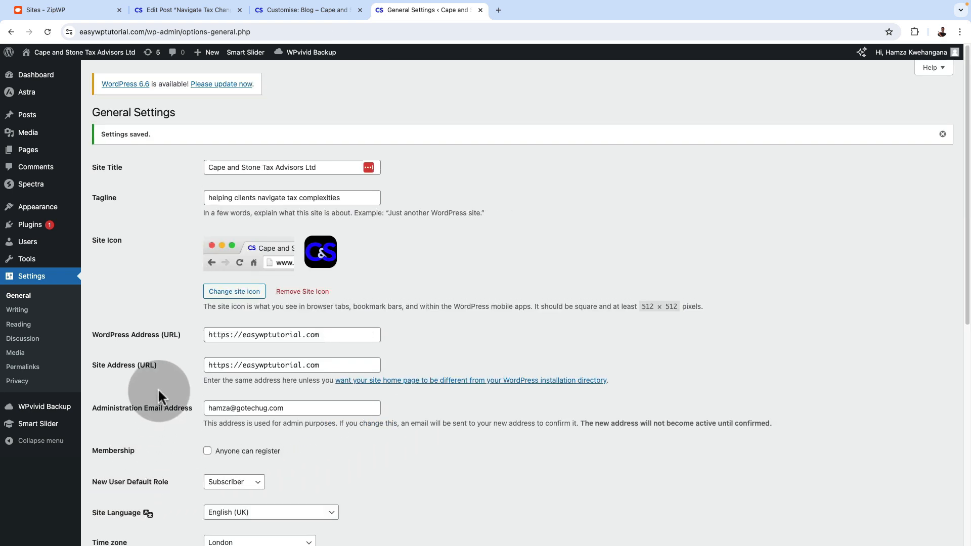
In the Reading Settings, keep Blog as the posts page, allow search engines to index the site and save the changes
left_click(16, 326)
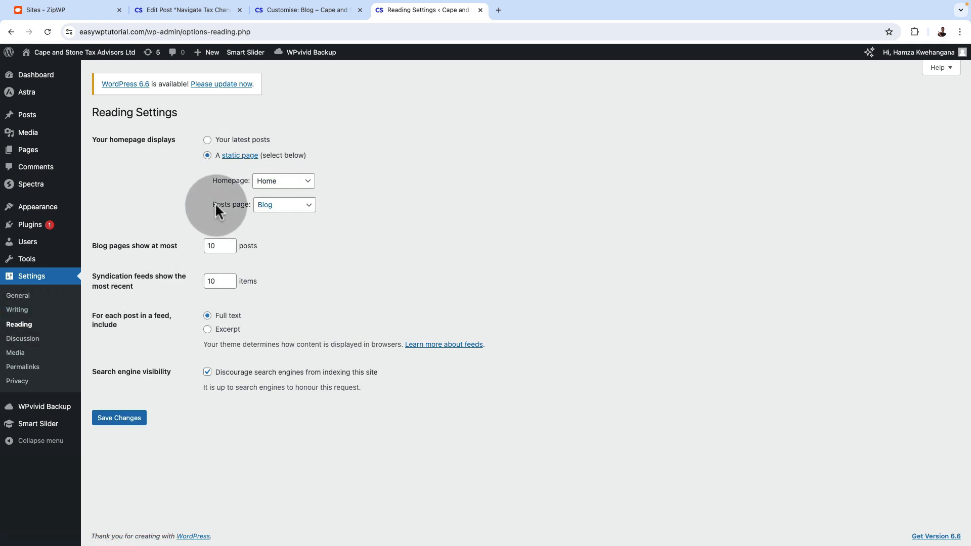
left_click(284, 208)
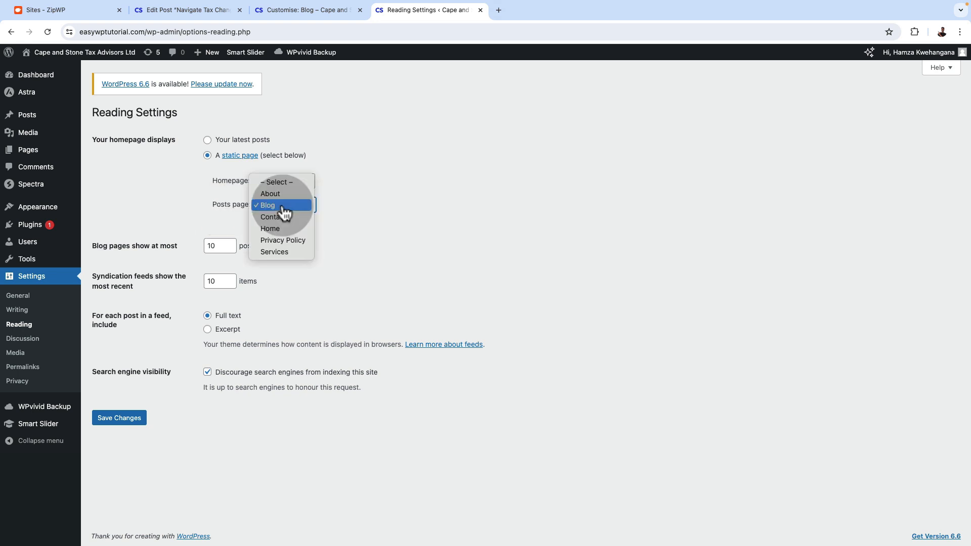
left_click(284, 209)
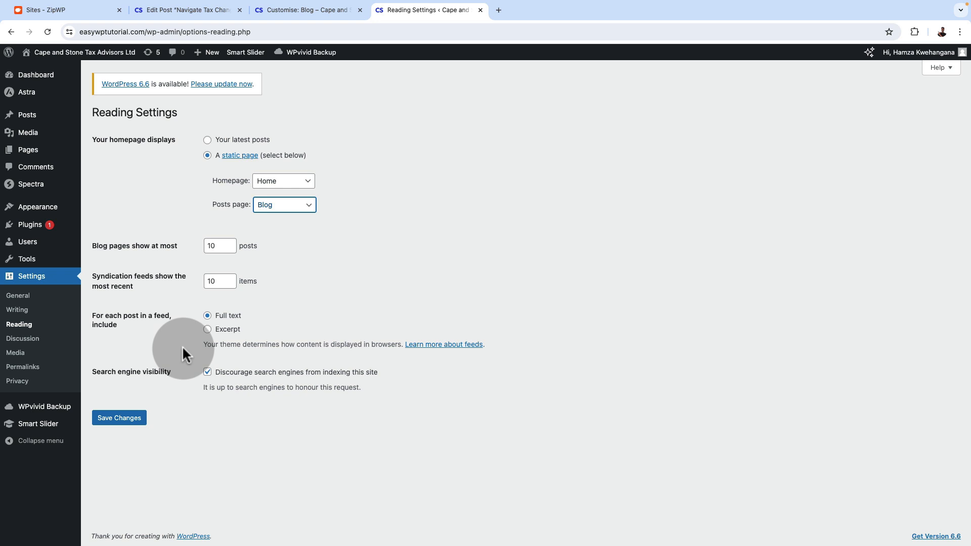
left_click(207, 373)
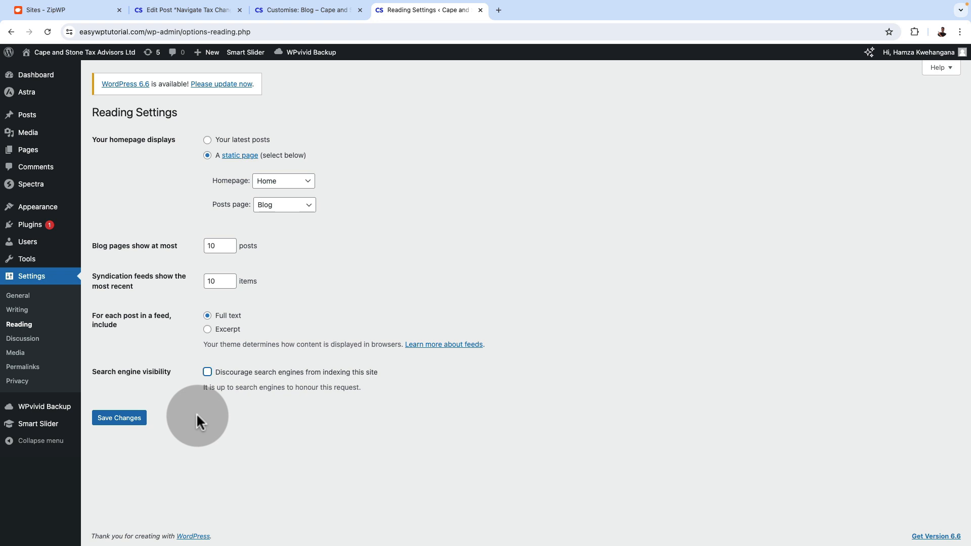
left_click(136, 418)
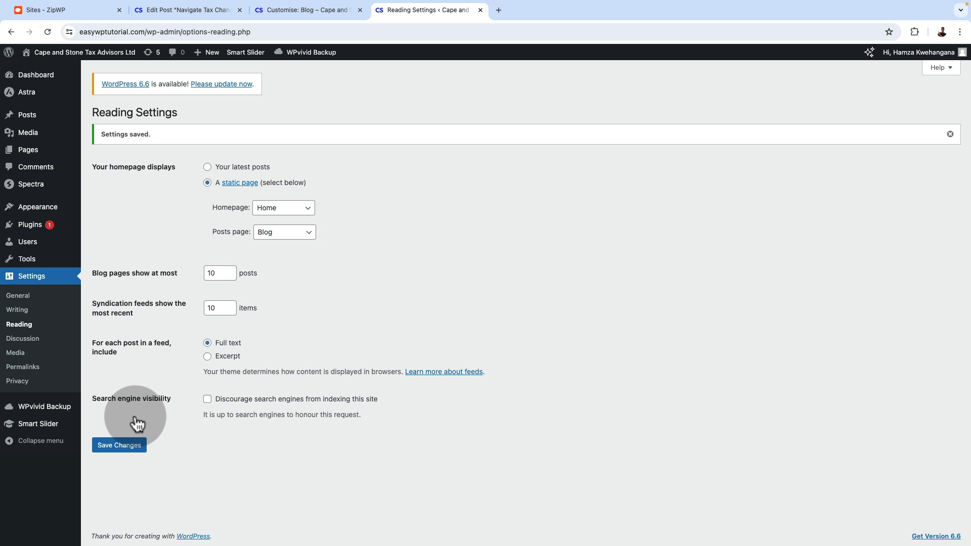
Review the permalink structure settings and assign the existing Privacy Policy page as the site's privacy policy page
left_click(24, 367)
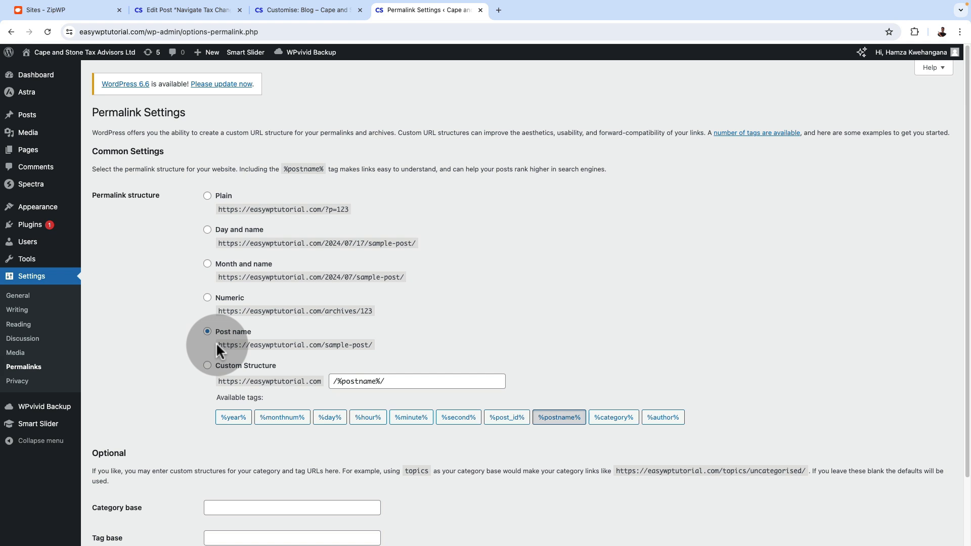
scroll(216, 341, "down", 2)
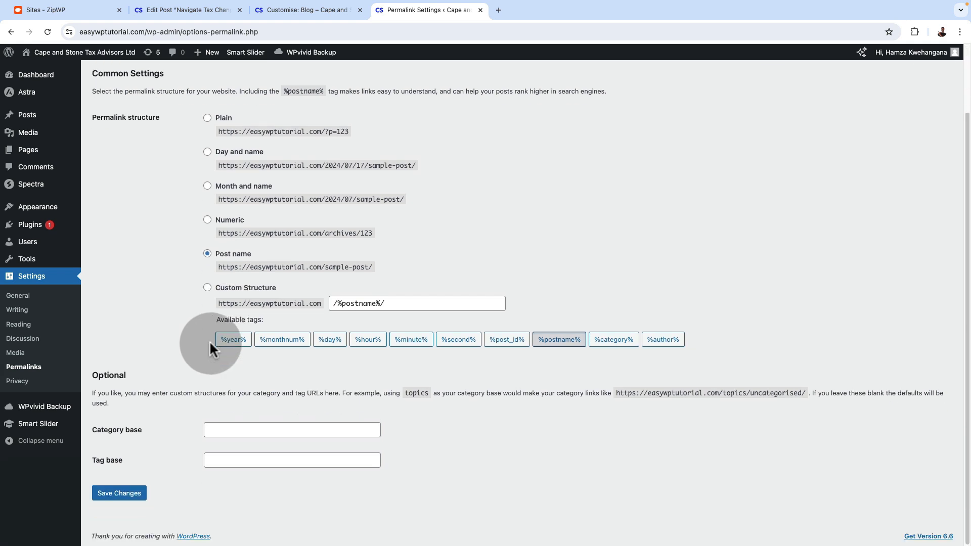
left_click(17, 384)
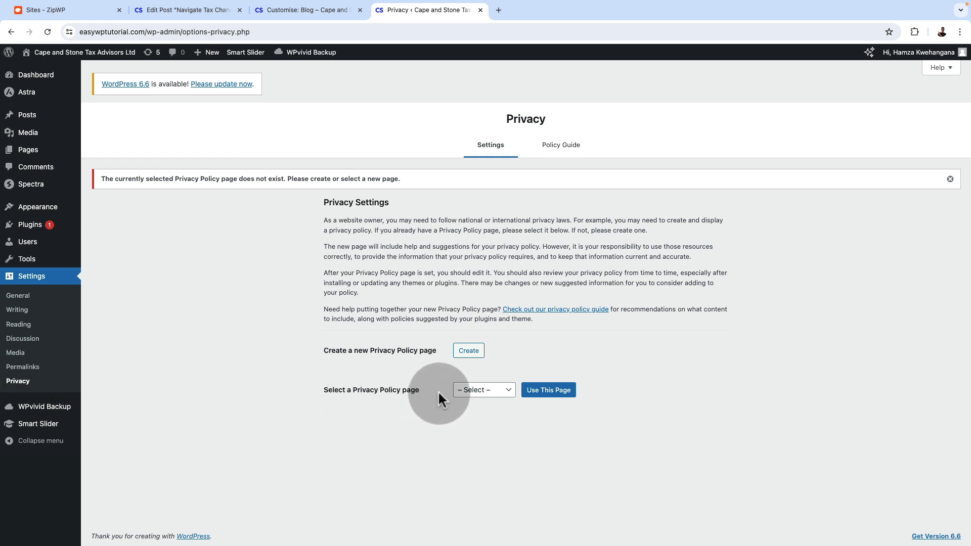
left_click(481, 393)
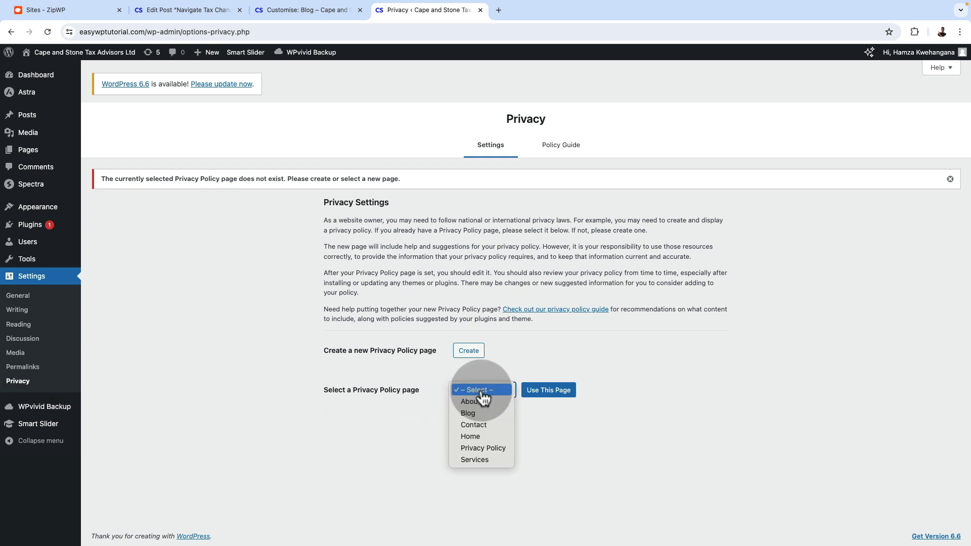
left_click(493, 449)
left_click(550, 394)
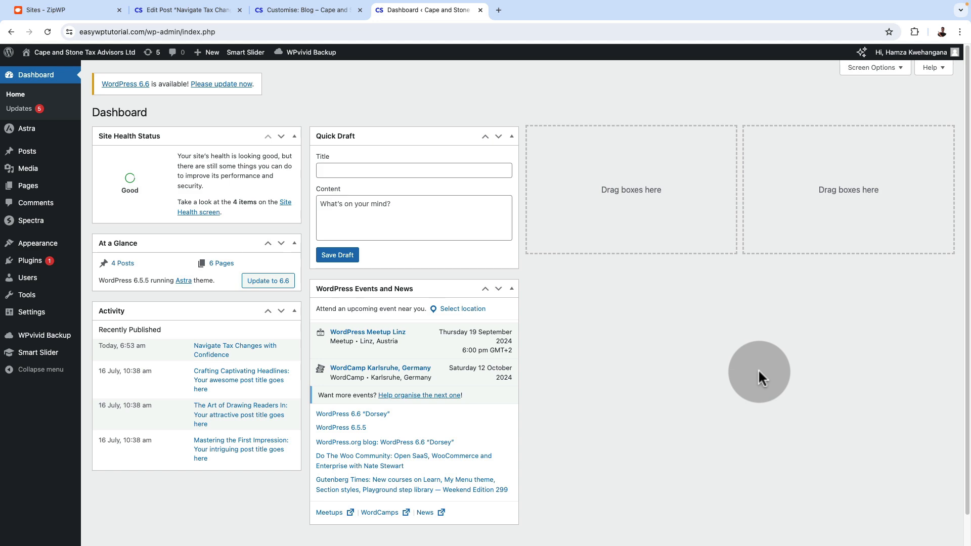
In WPvivid's Backup & Restore, scan for uploaded backups and permanently delete the one dated Jul-16-2024 10:52
left_click(32, 262)
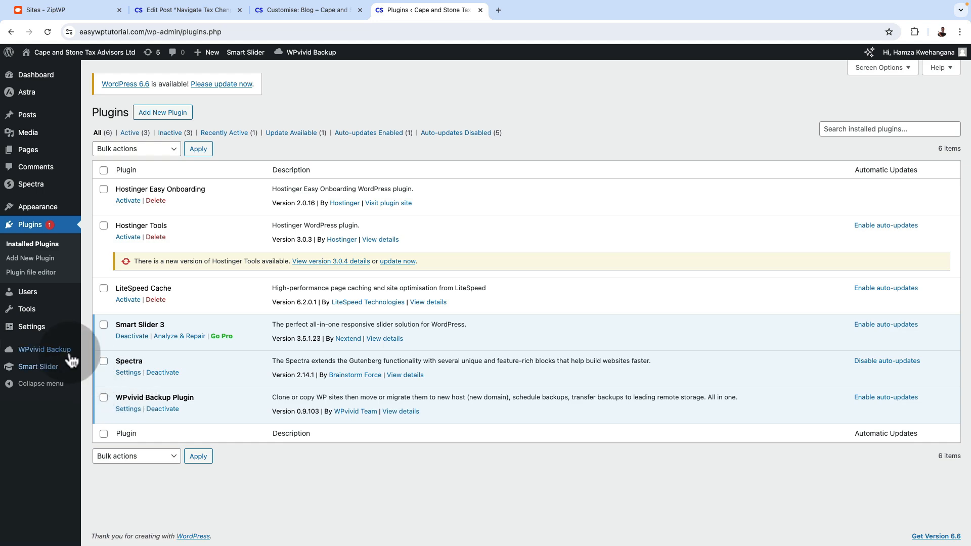
mouse_move(49, 351)
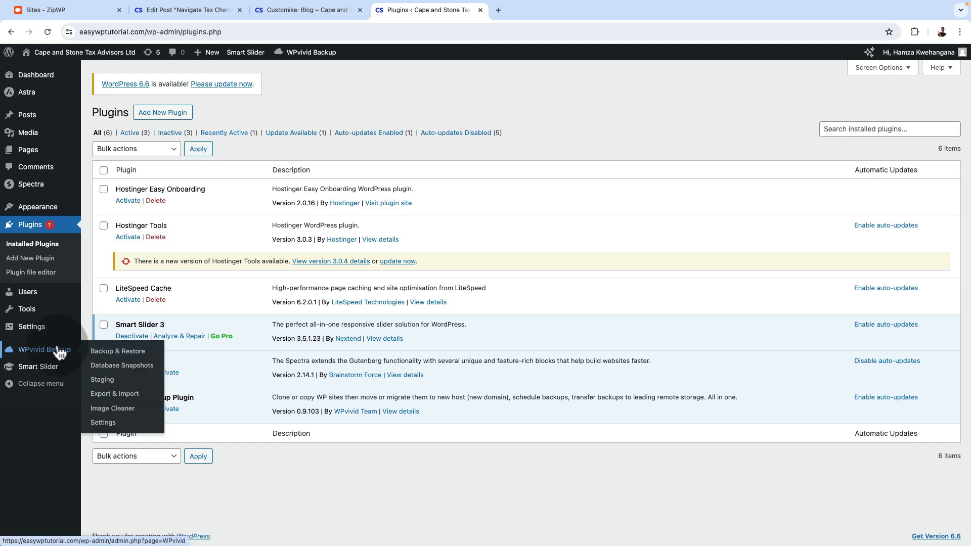
left_click(103, 353)
left_click(199, 418)
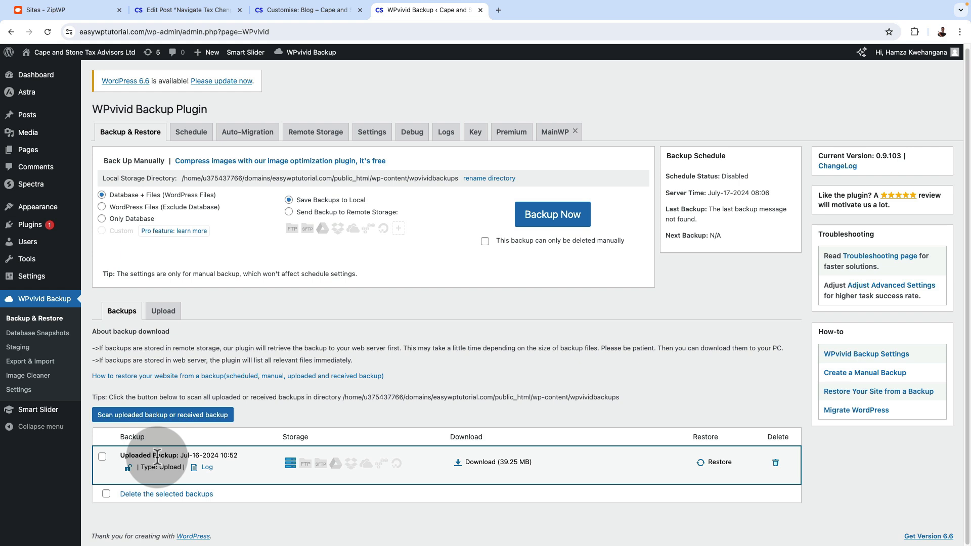
left_click(775, 463)
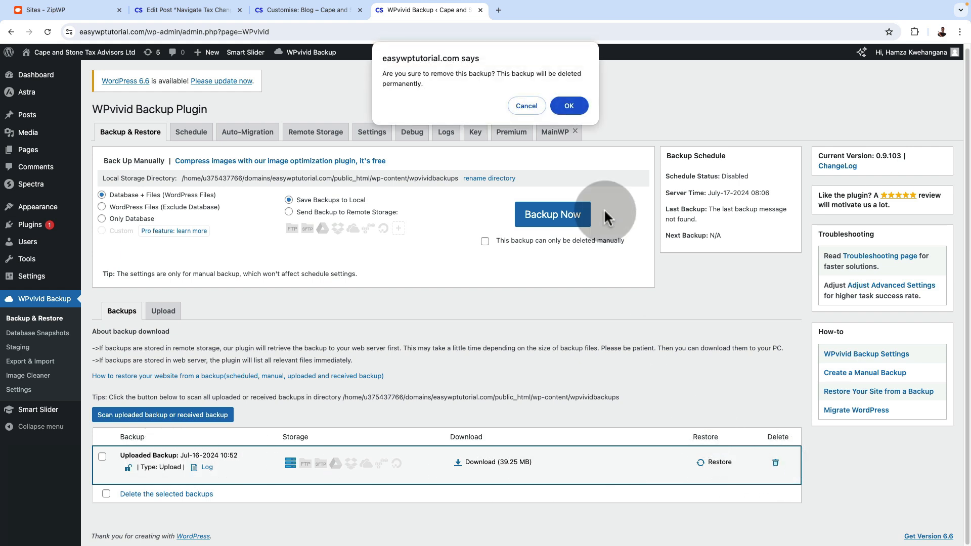
left_click(567, 107)
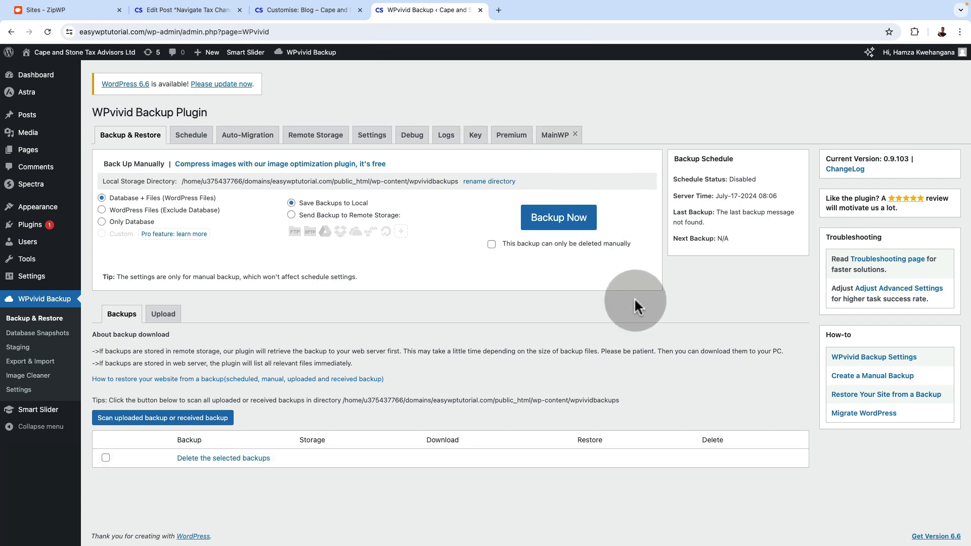
Create a manual backup of the database and WordPress files, saved to local storage
left_click(558, 218)
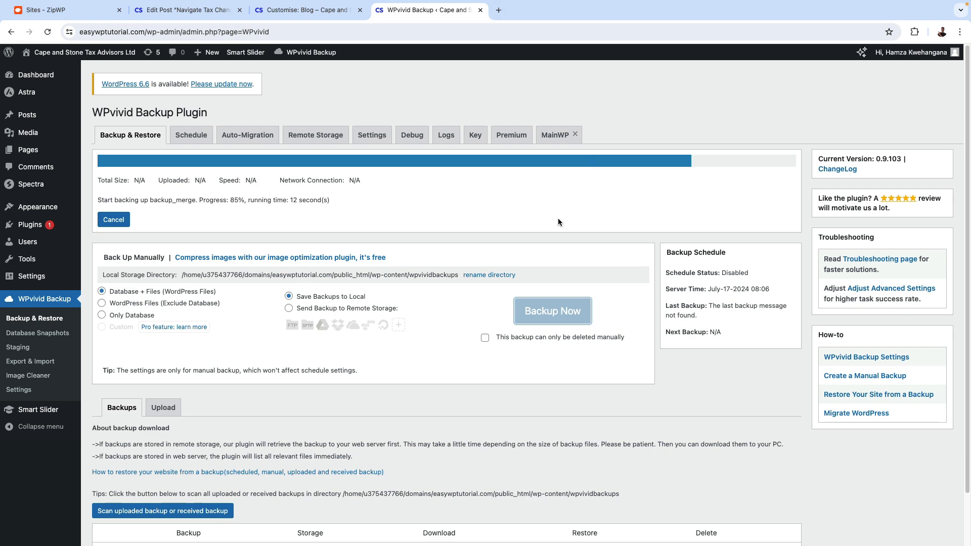
scroll(531, 356, "down", 1)
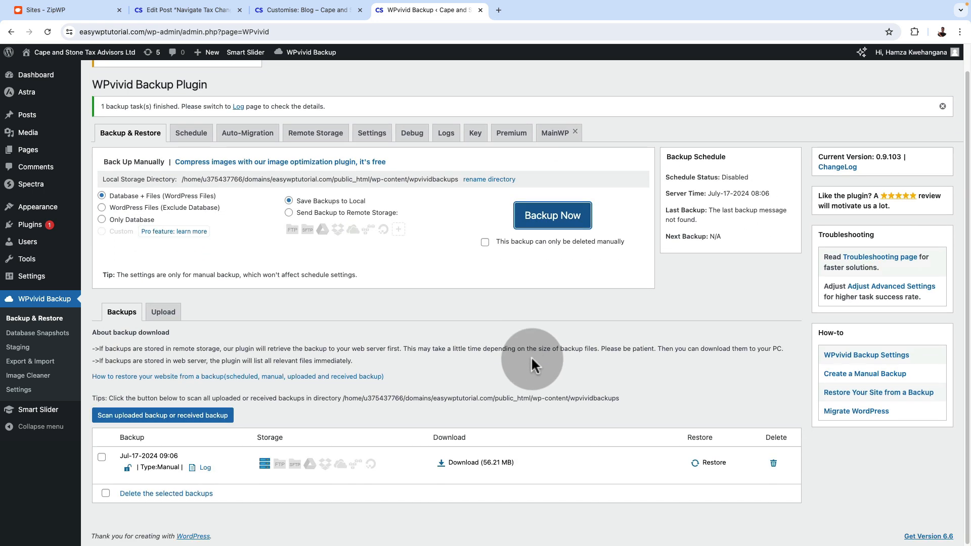